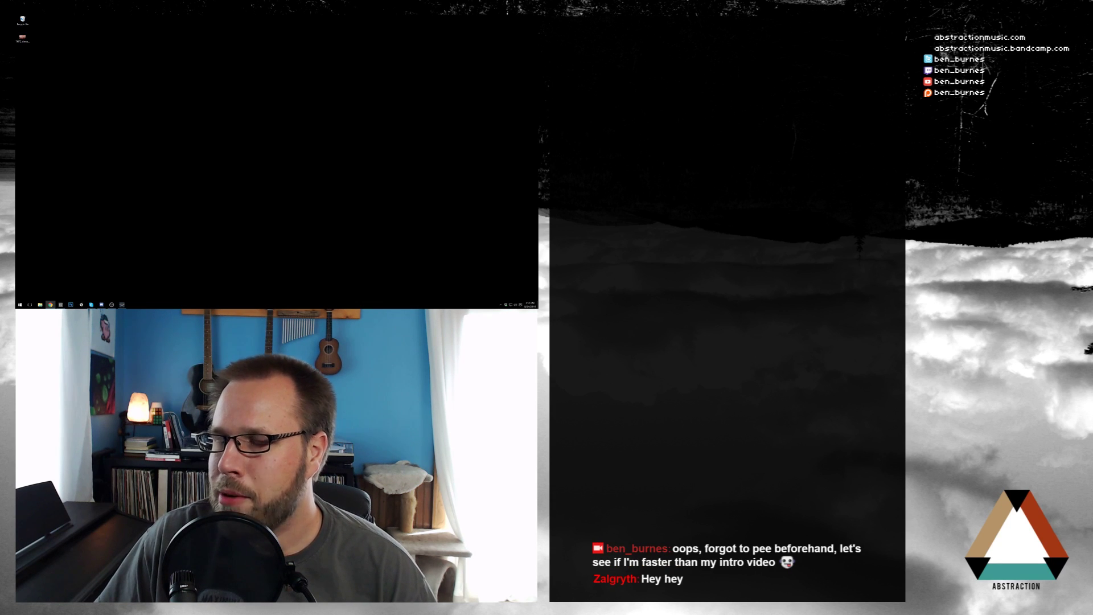
click(122, 305)
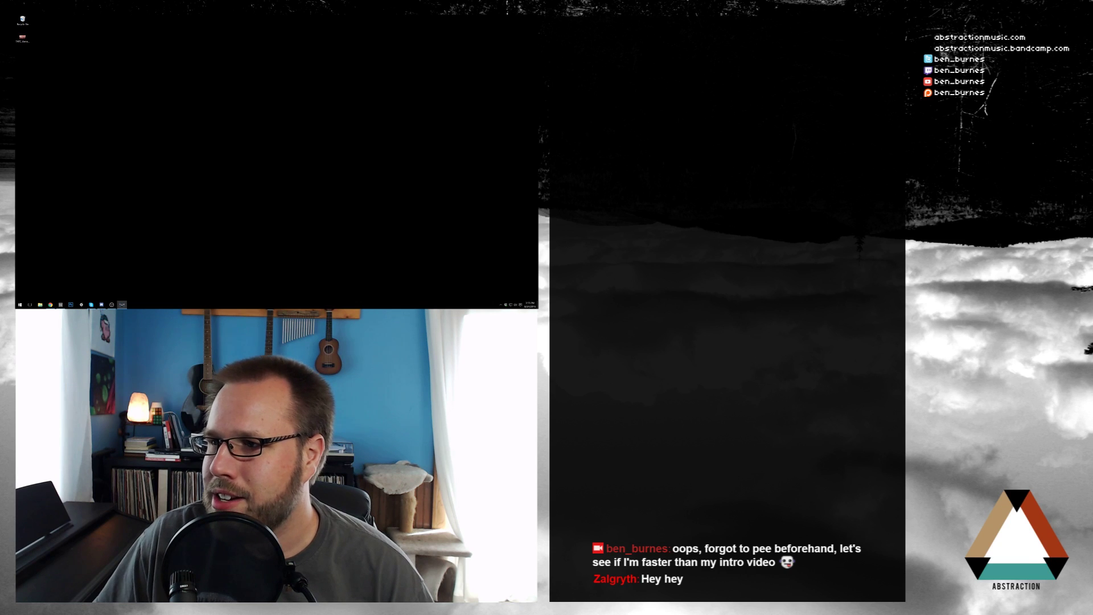
key(alt+Tab)
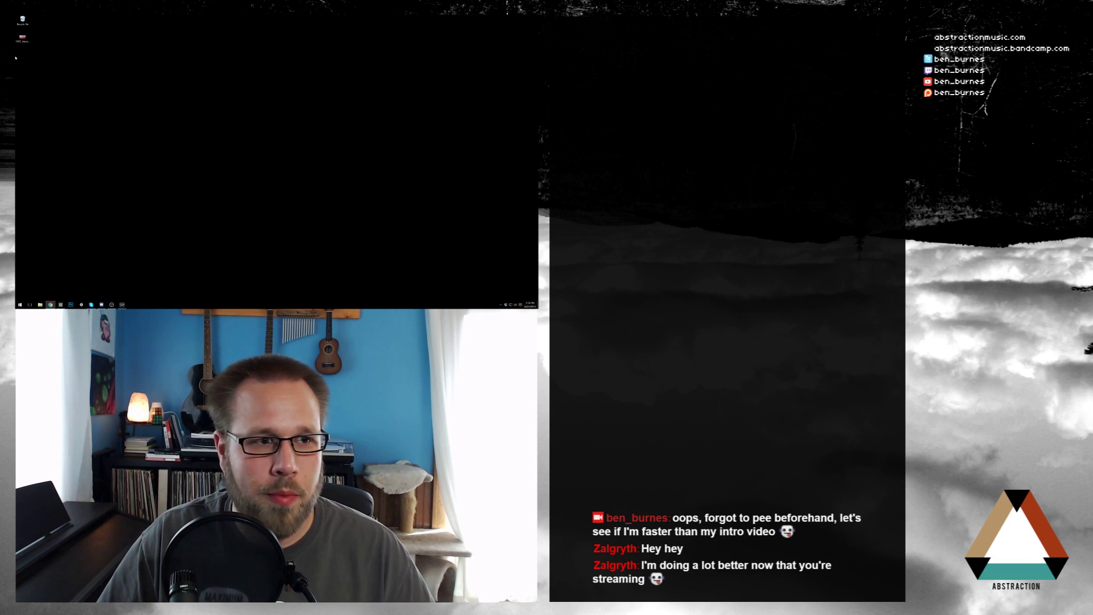
drag(22, 37, 142, 16)
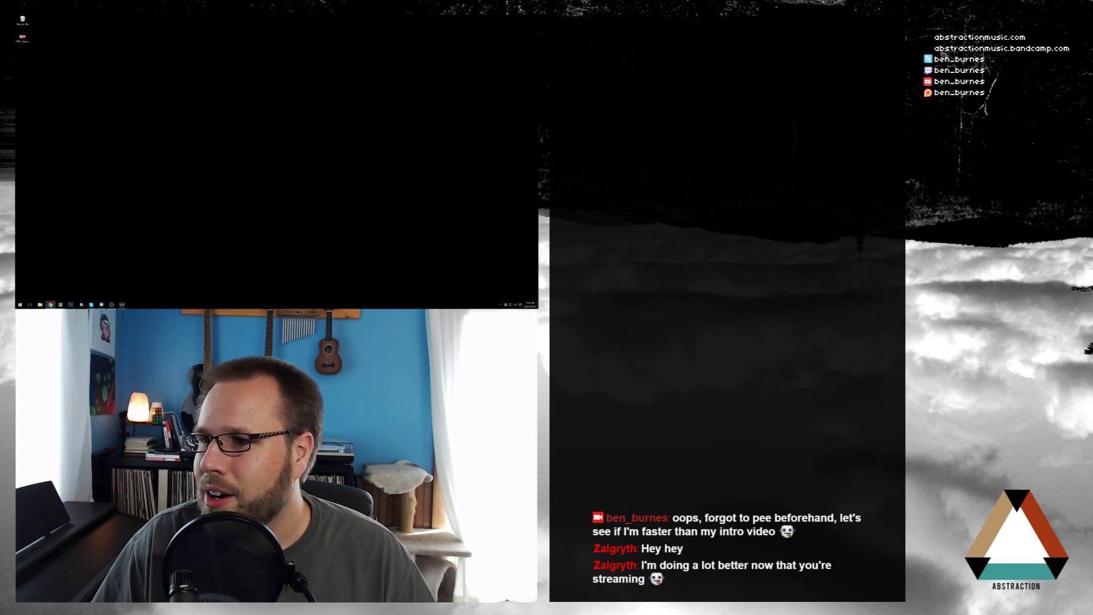
key(alt+Tab)
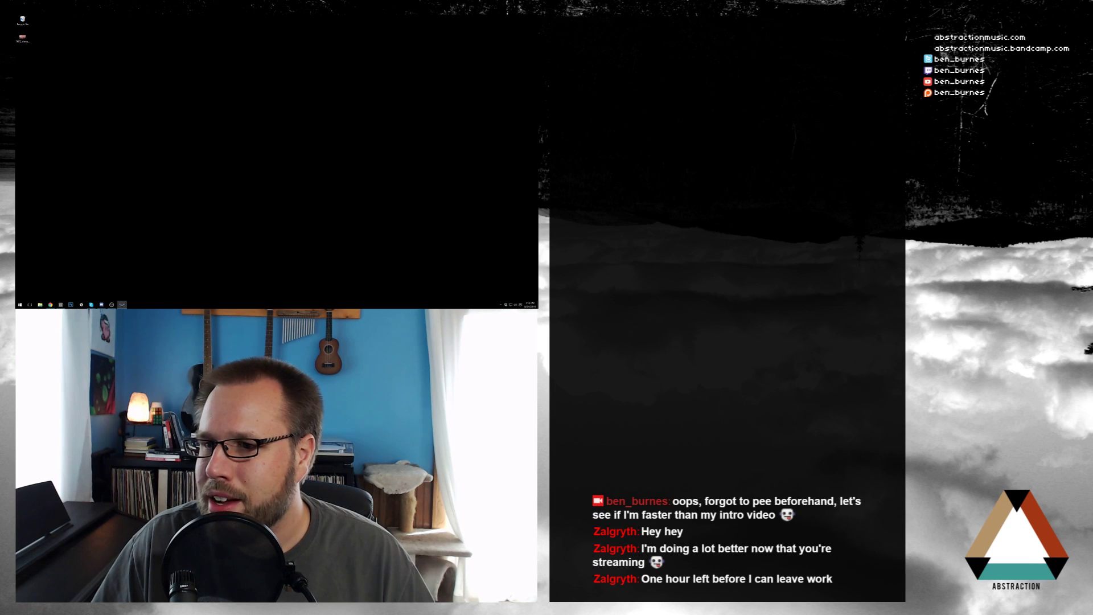
key(alt+Tab)
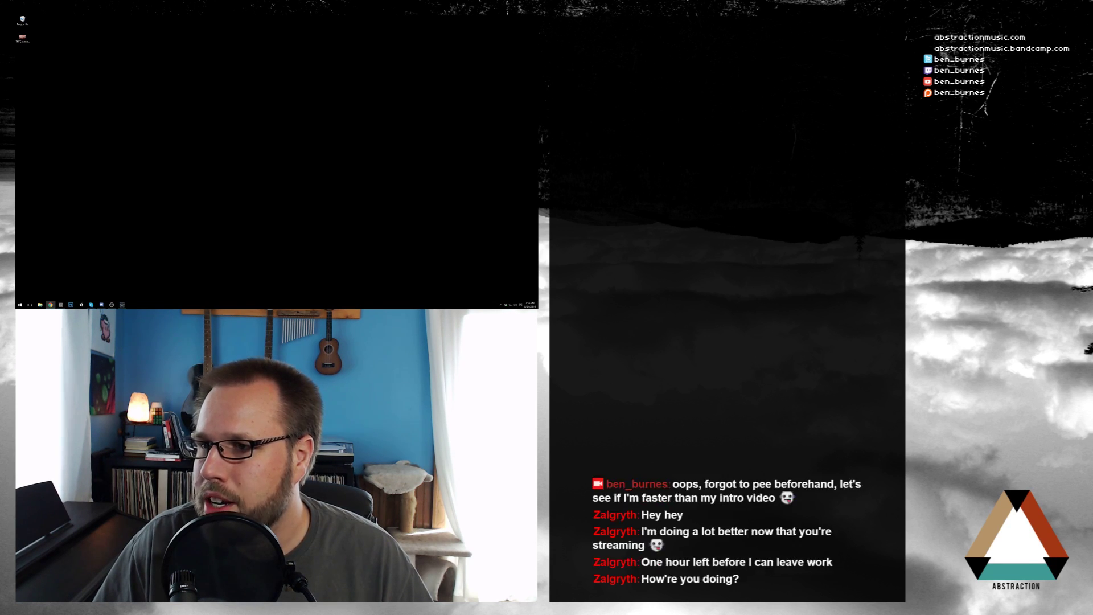
key(alt+Tab)
key(alt+Tab)
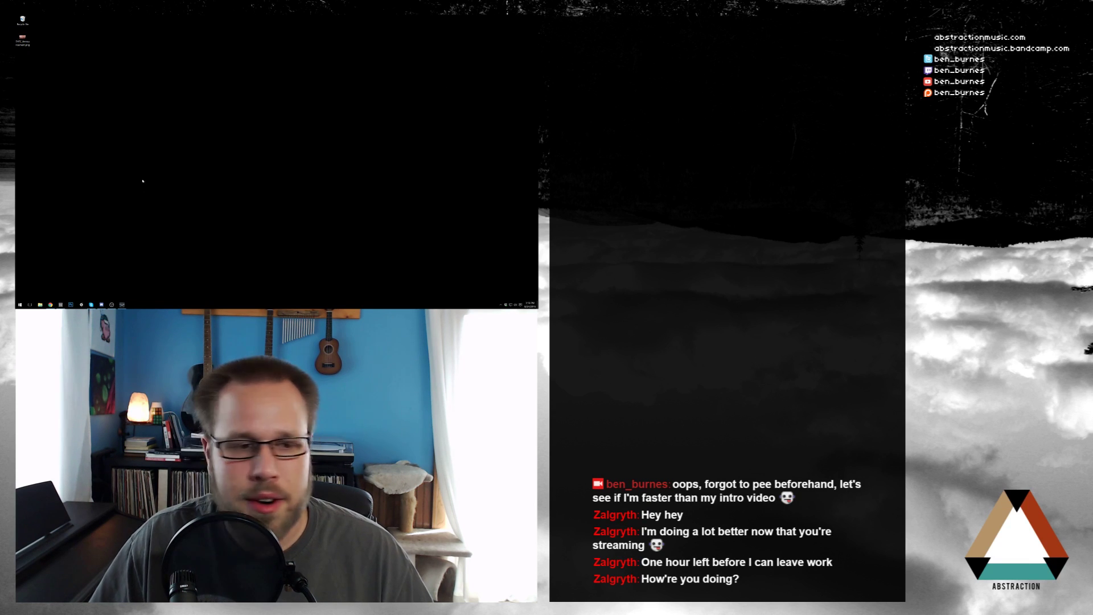
- Open Firefox, load the bookmarked countdown timer page and set the timer to 2h 00m 00s
key(super)
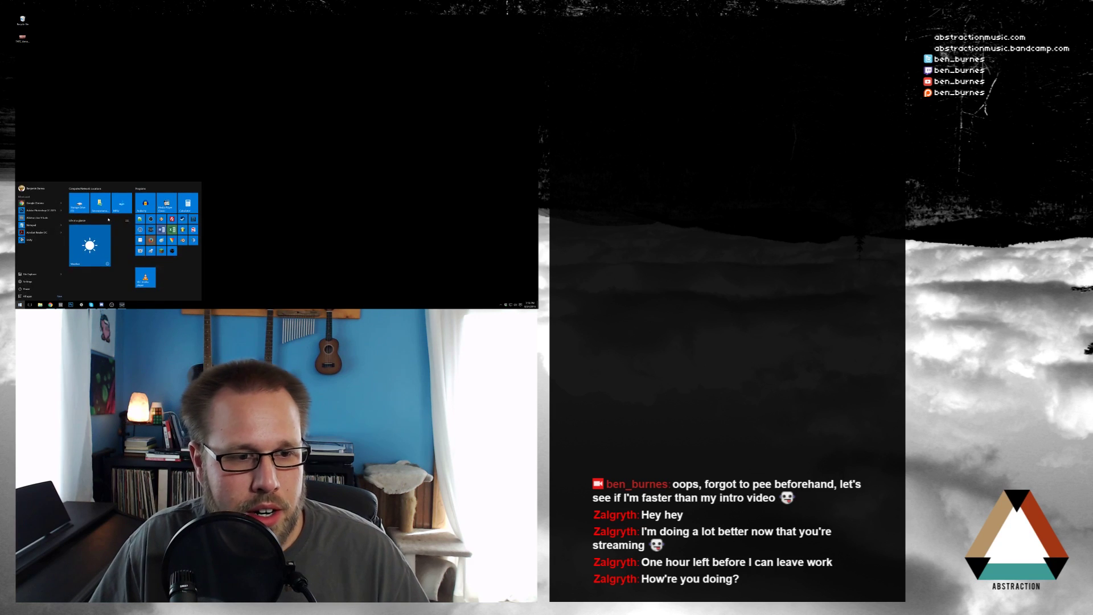
key(super)
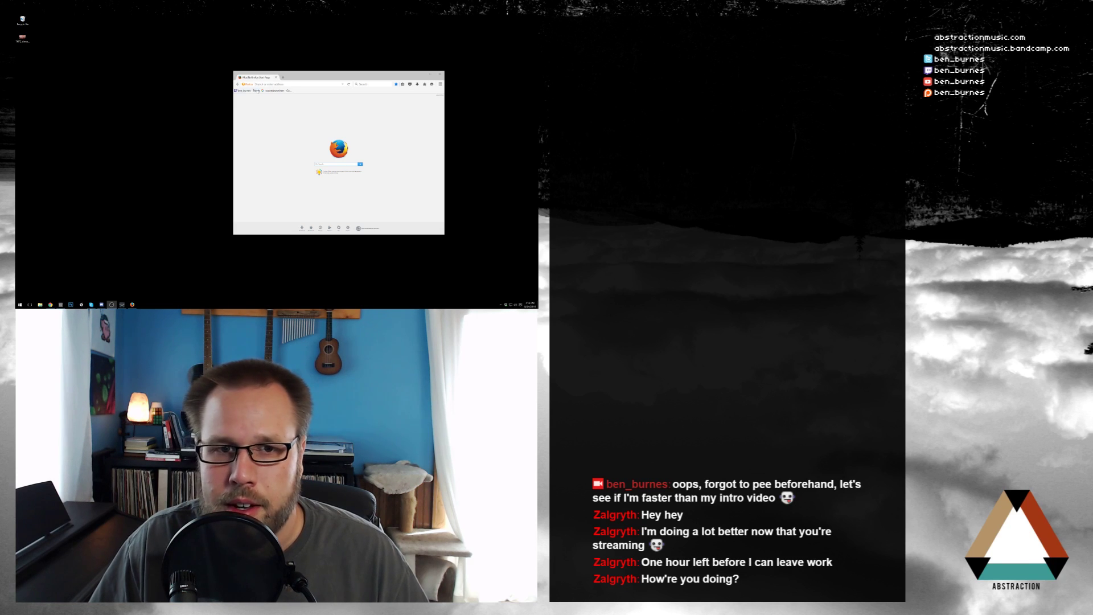
click(269, 91)
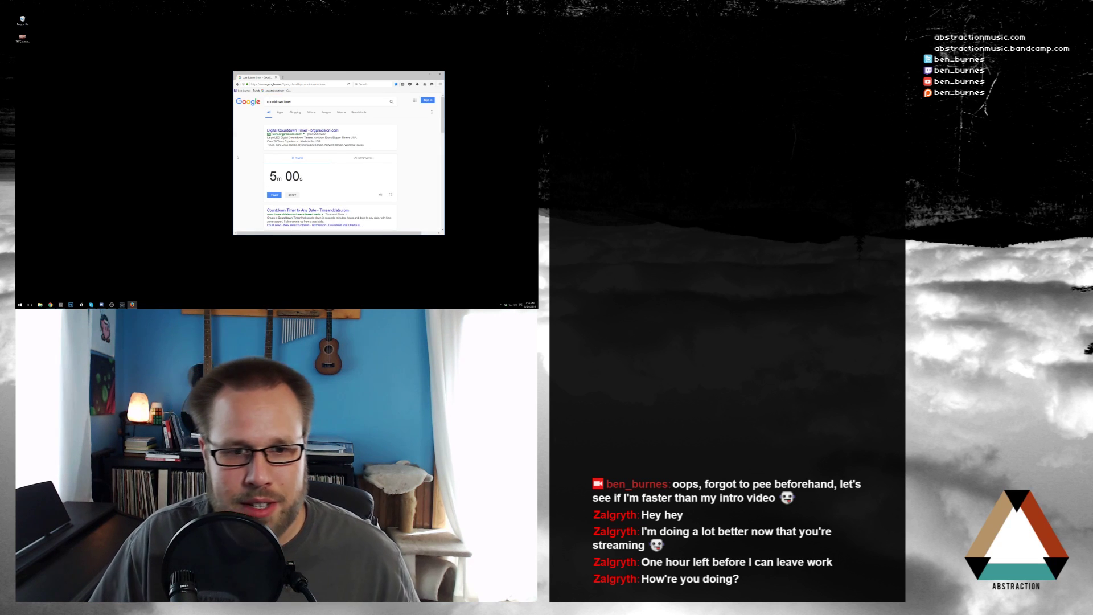
click(296, 176)
text(2h )
text(00m 00)
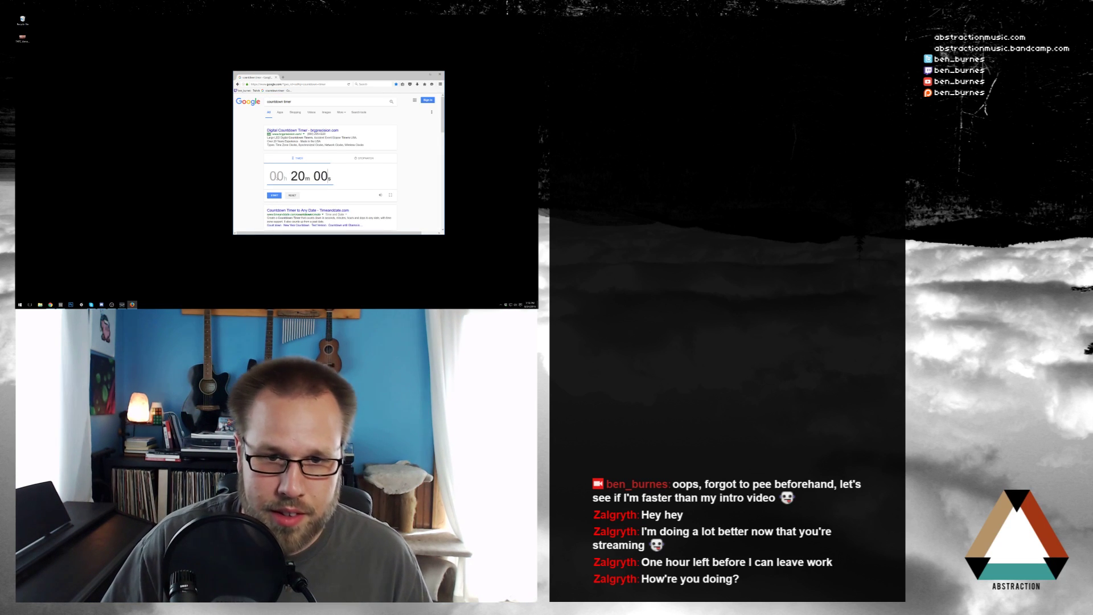
click(263, 172)
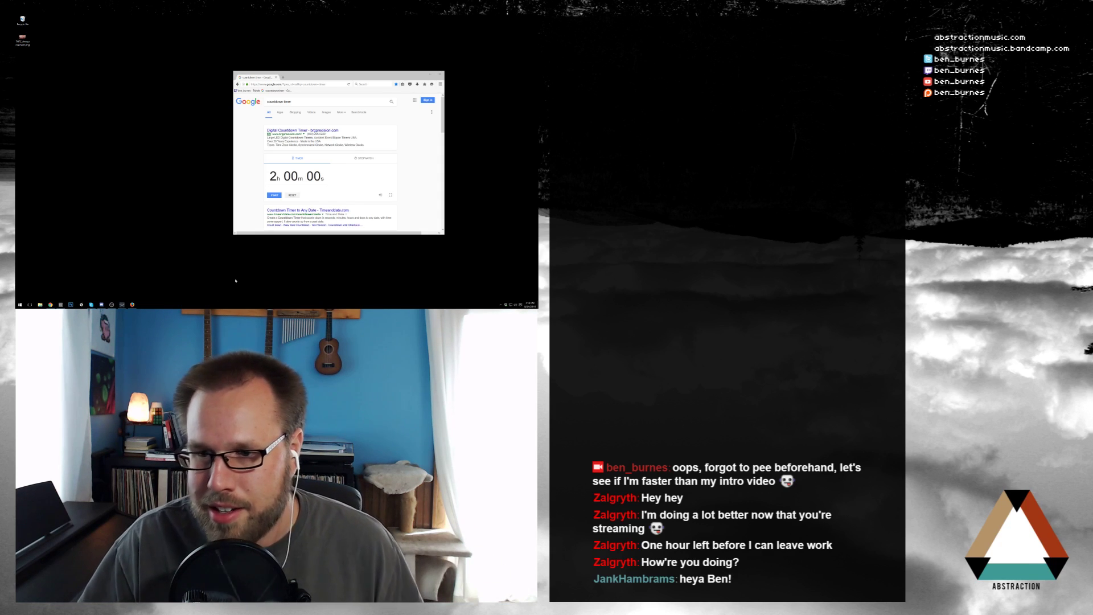
- Shift the browser window aside, switch to Ableton Live and reposition its Kontakt 5 plug-in window
drag(304, 76, 343, 94)
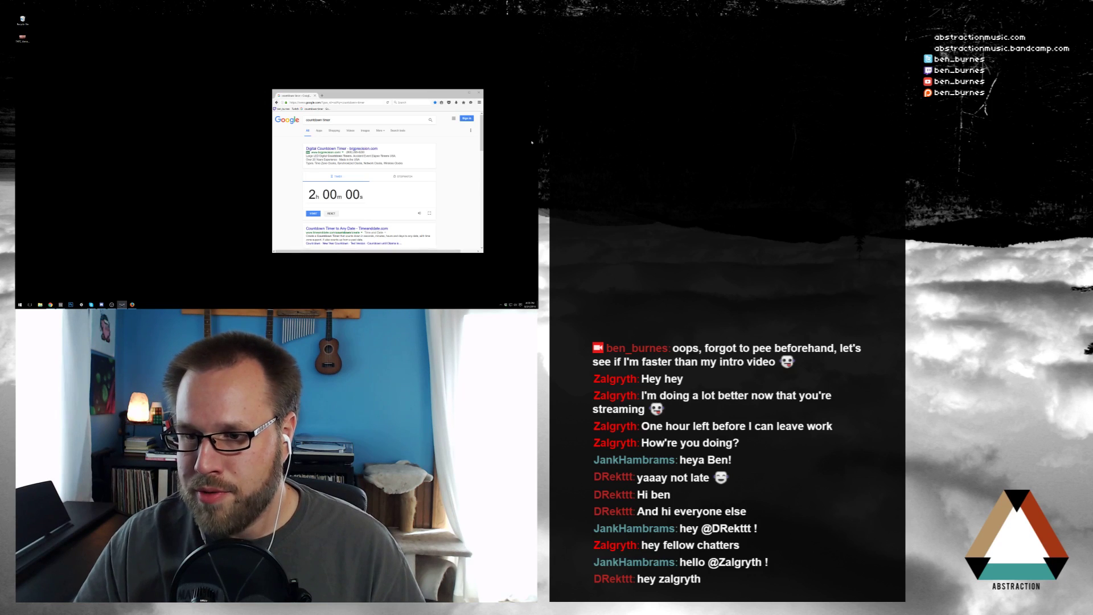
click(60, 304)
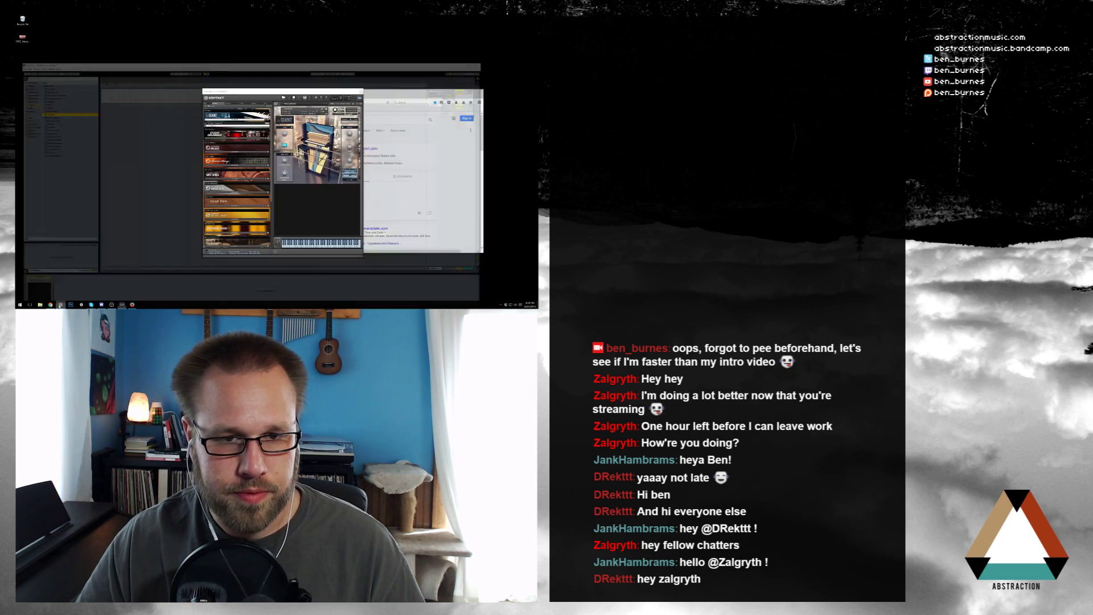
drag(315, 91, 300, 67)
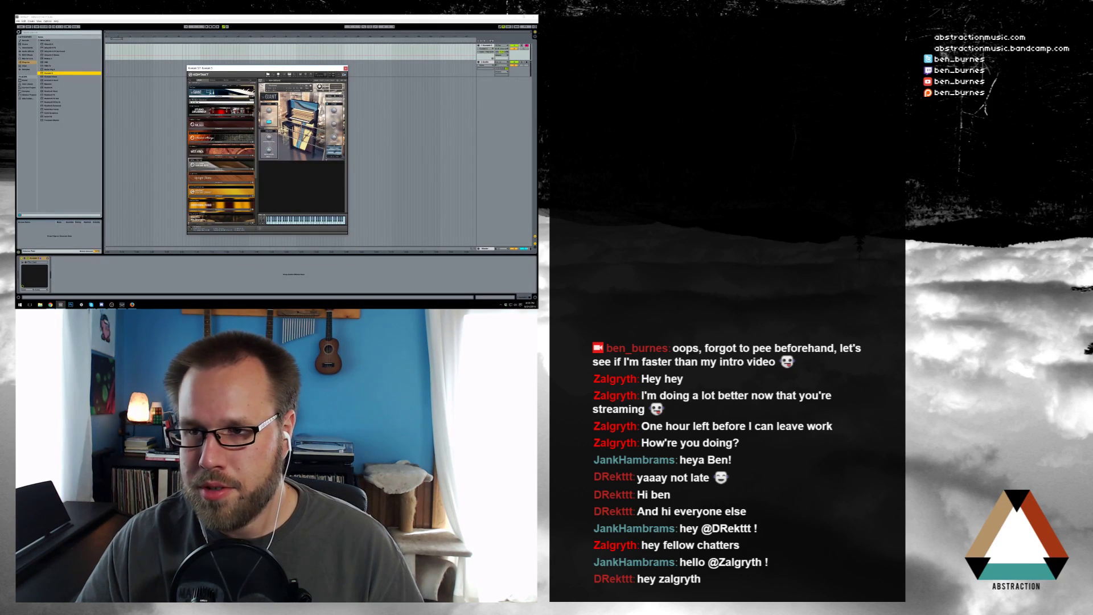
- Switch back to Firefox, shorten its window slightly and start the two-hour countdown
key(alt+Tab)
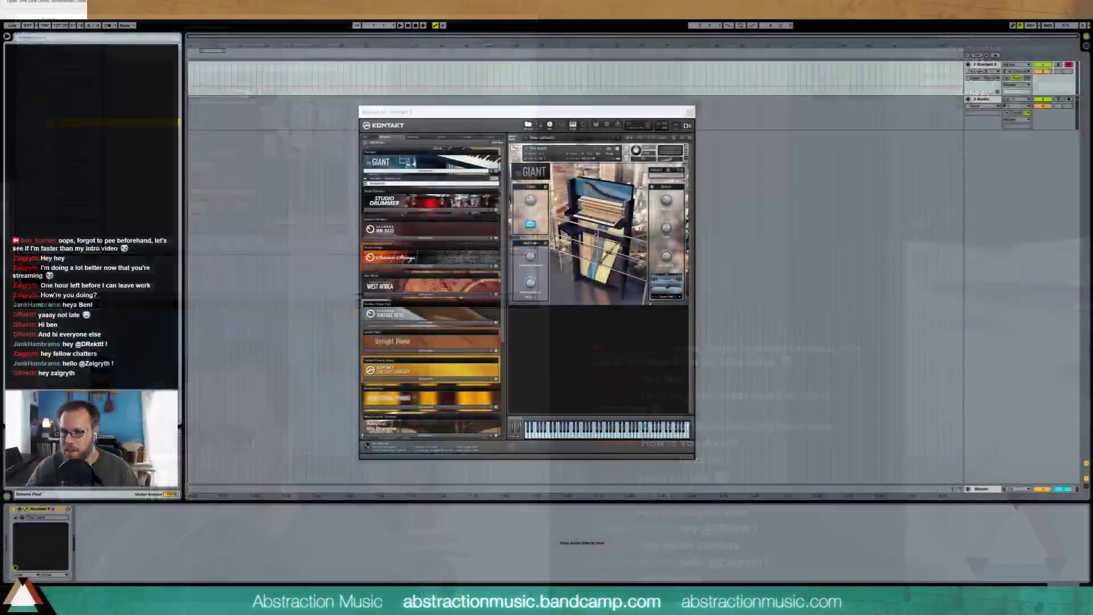
key(alt+Tab)
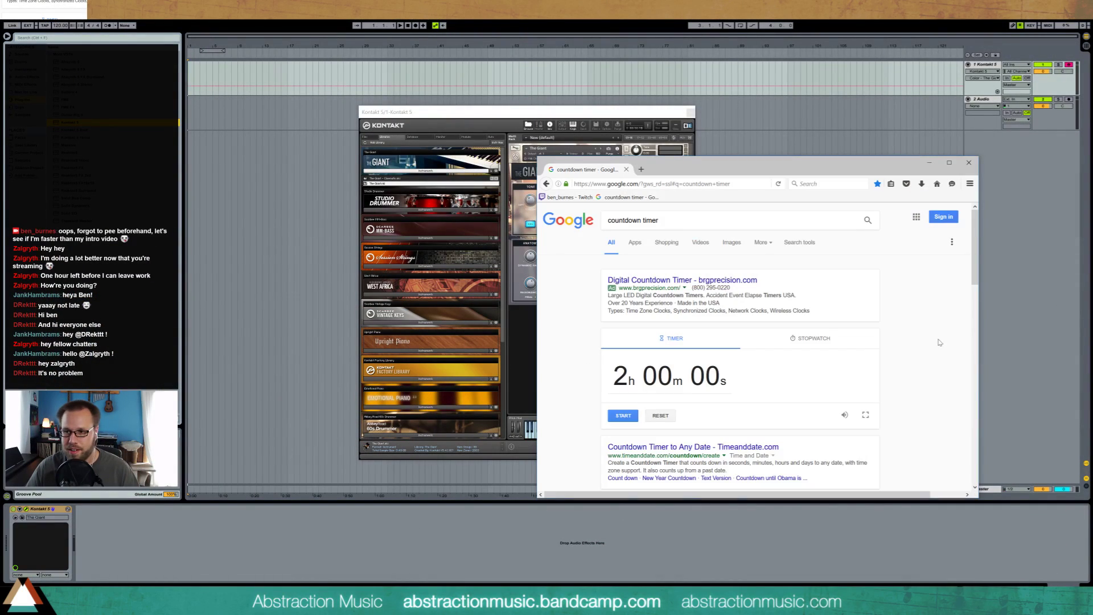
scroll(940, 341, down, 1)
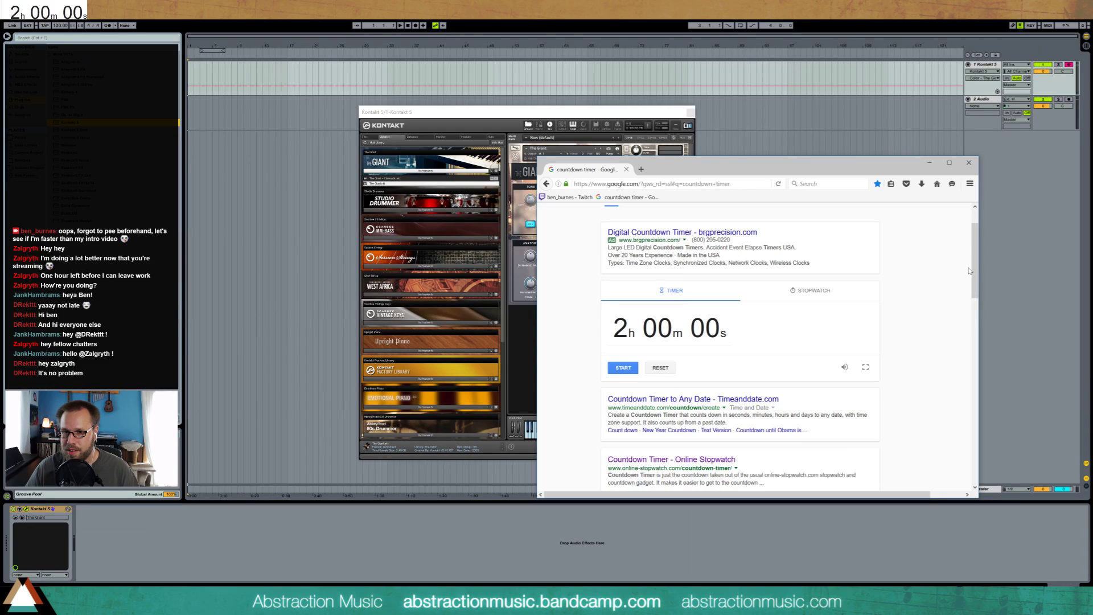
drag(975, 271, 972, 240)
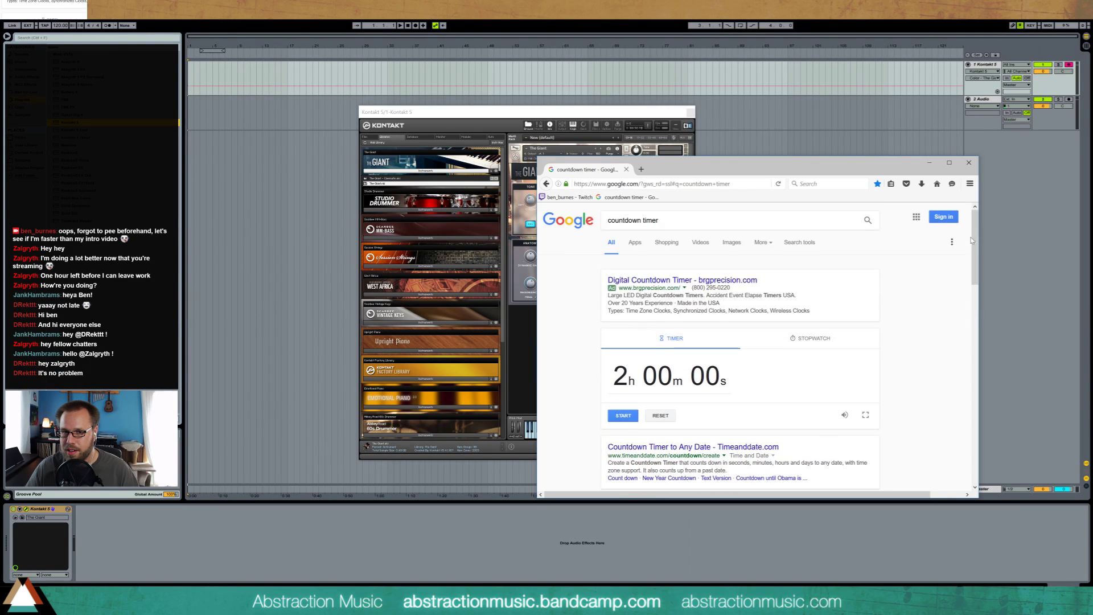
drag(915, 499, 891, 493)
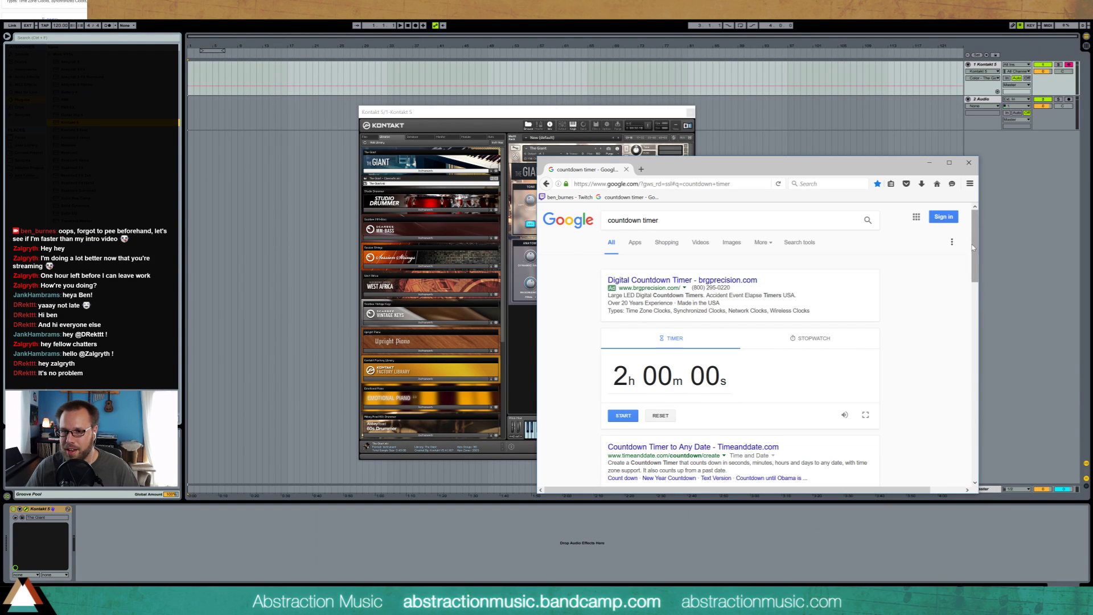
scroll(976, 250, down, 1)
drag(975, 251, 976, 262)
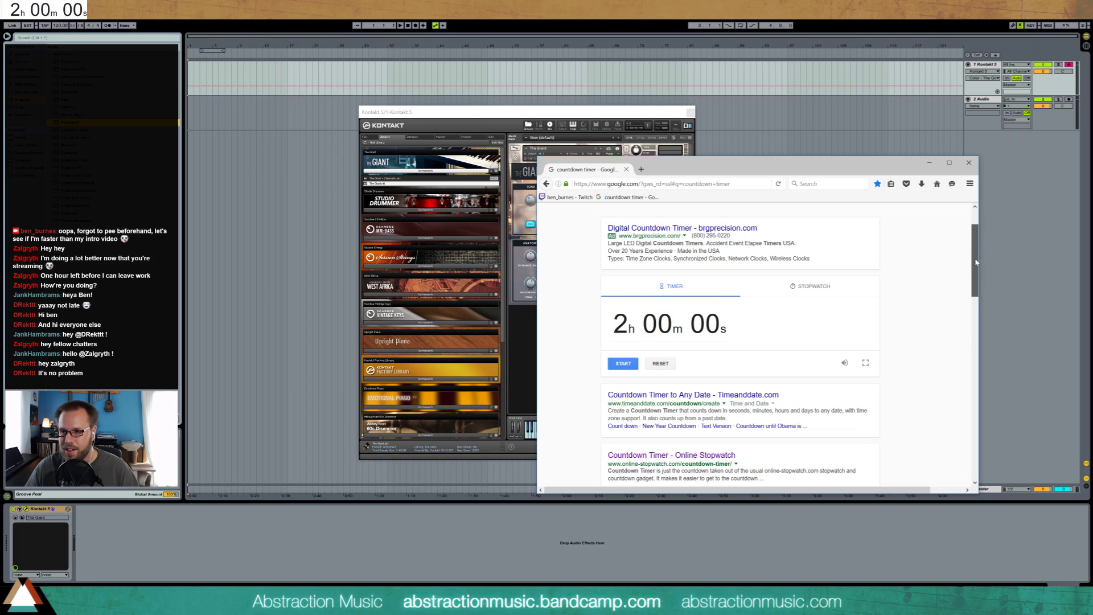
click(624, 364)
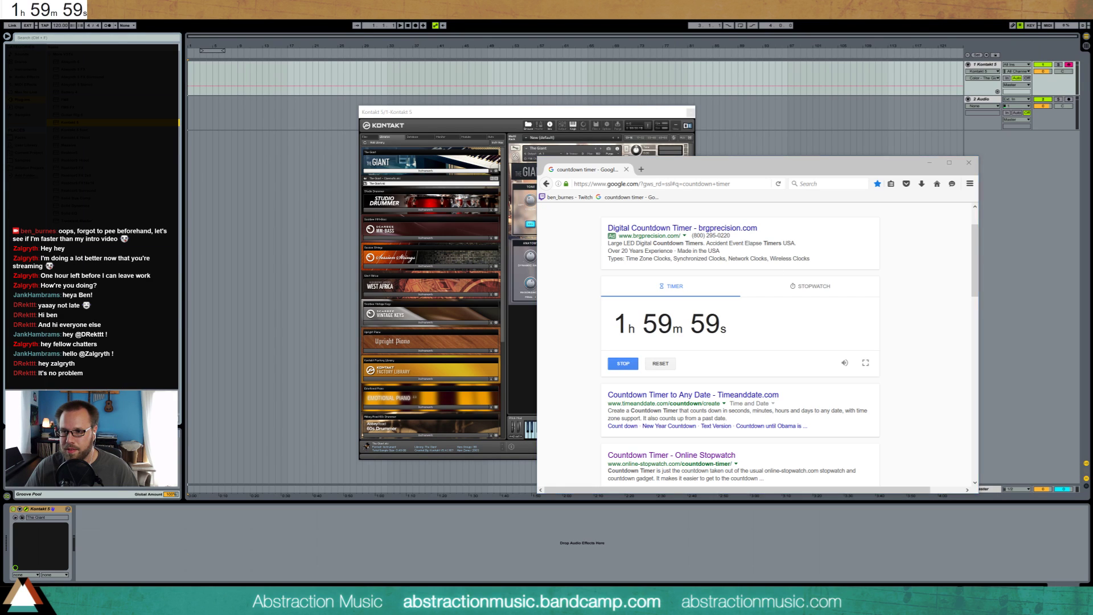
- Create a new Live set in Ableton Live, discarding the changes to the untitled one
click(9, 16)
click(9, 15)
click(14, 24)
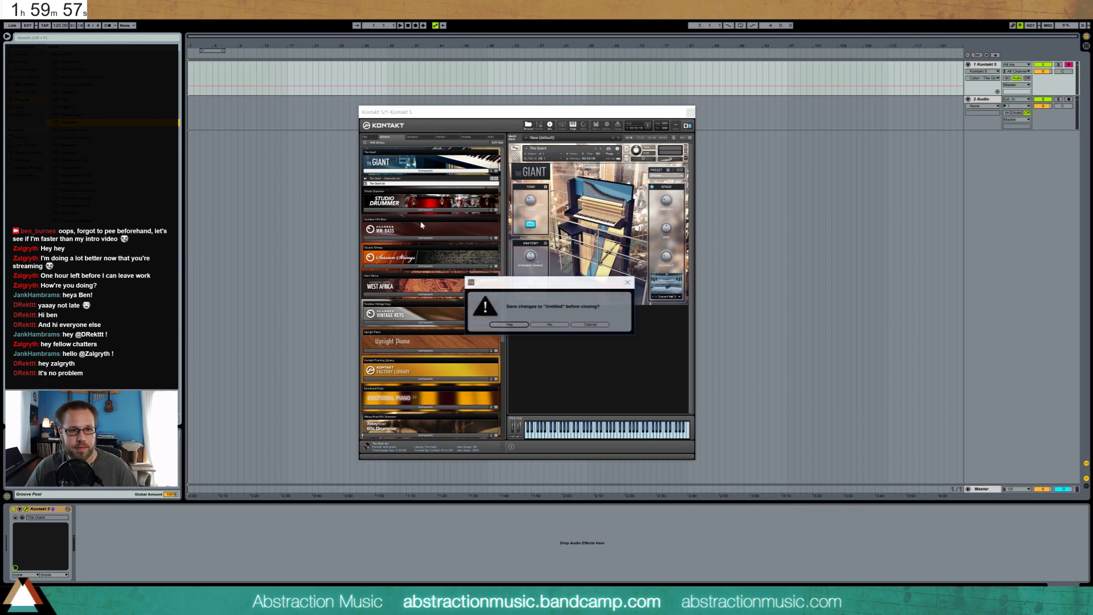
click(550, 324)
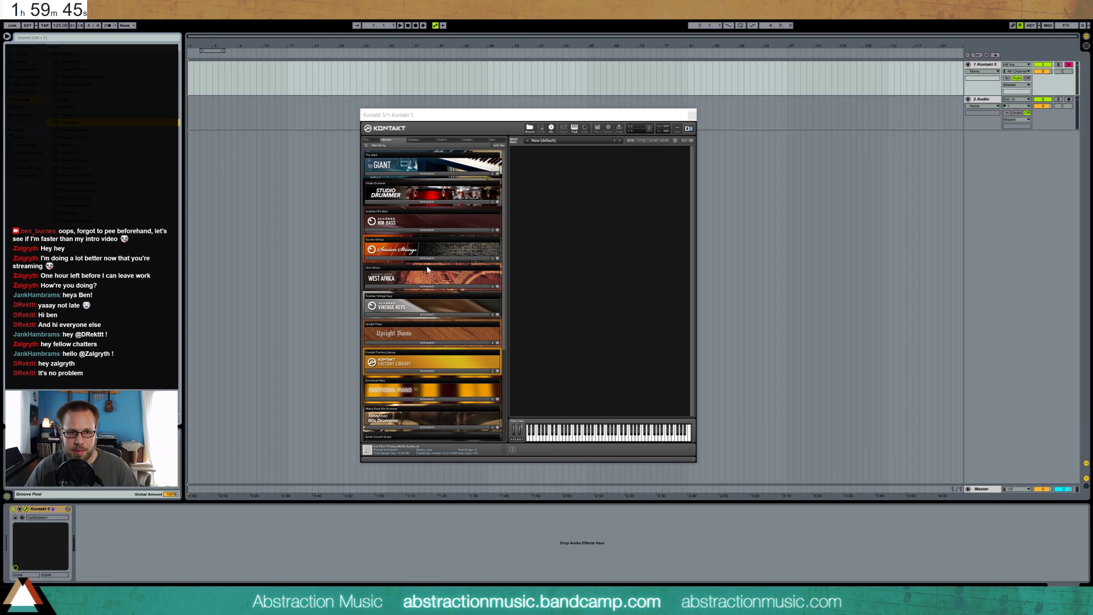
- Load the Scarbee Mark I instrument from the Vintage Keys library into Kontakt and move the plug-in window away from the tracks
scroll(429, 269, down, 3)
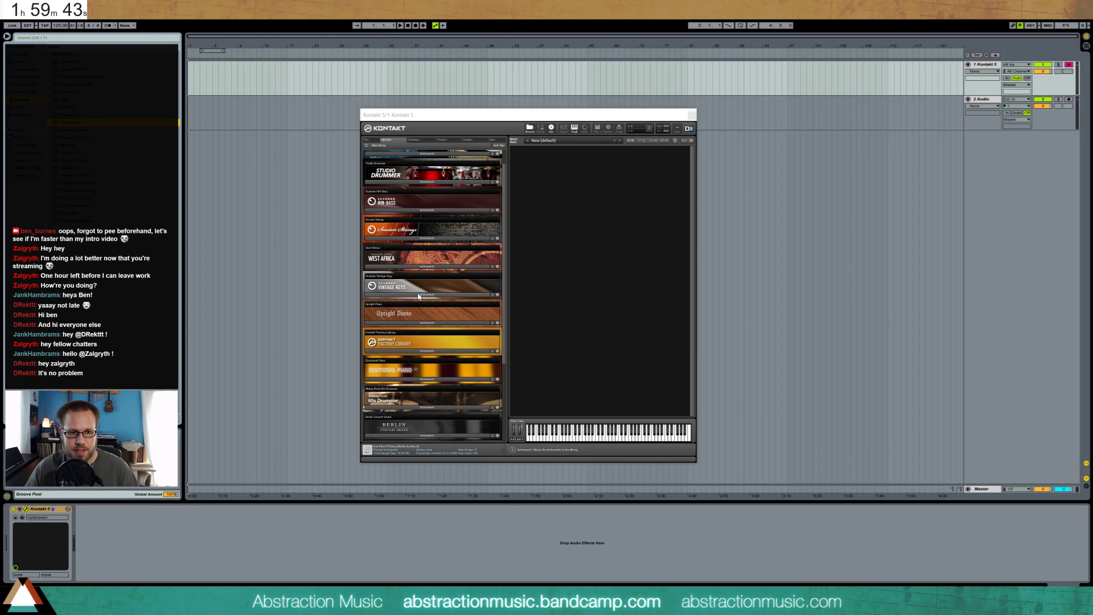
scroll(419, 296, down, 2)
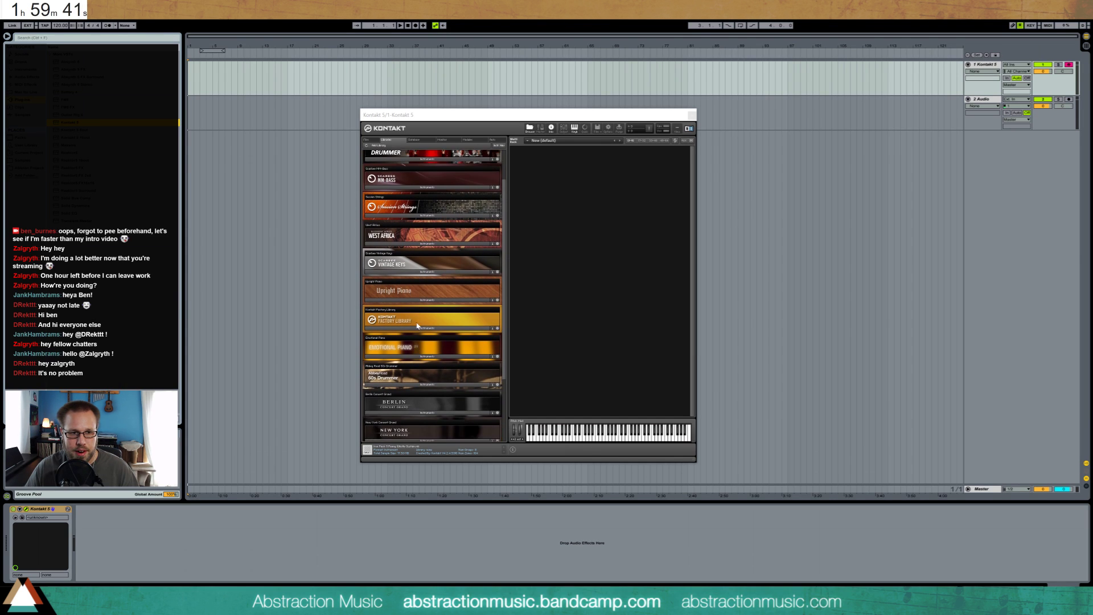
scroll(417, 326, up, 2)
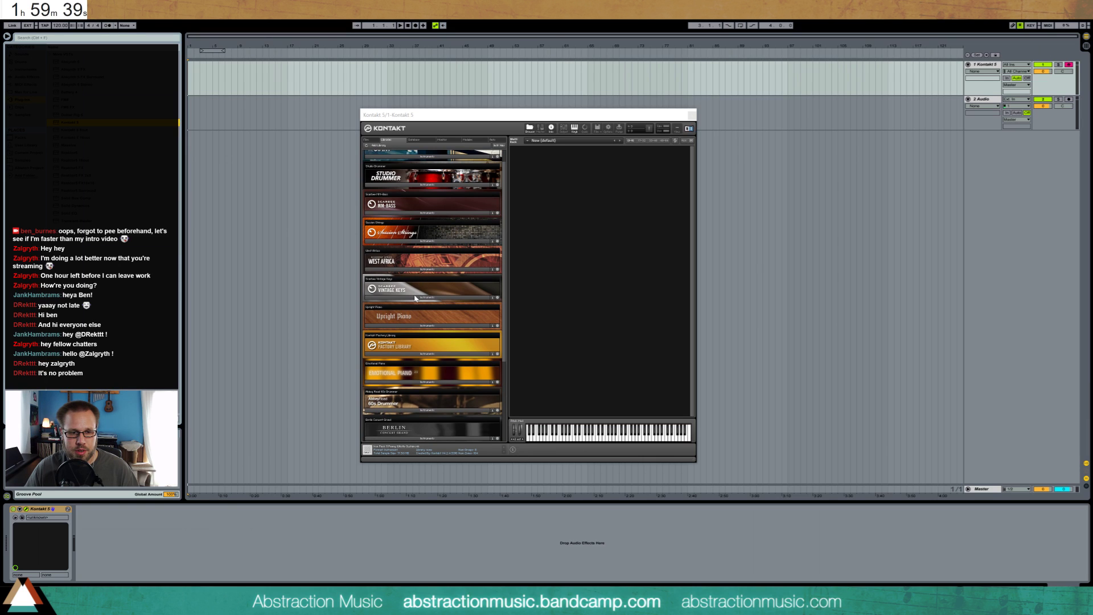
click(415, 297)
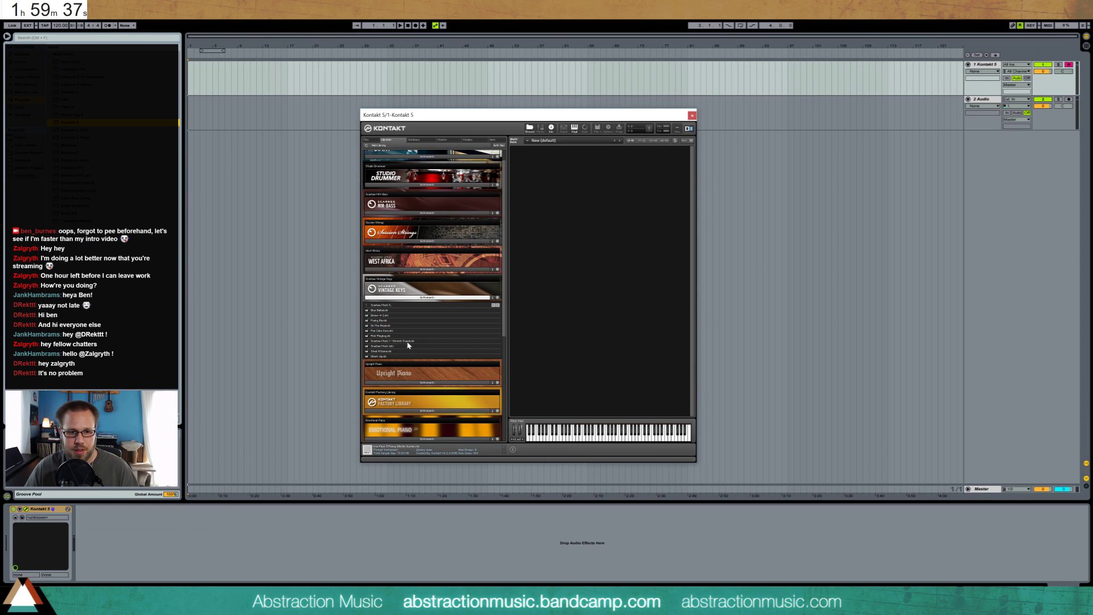
double_click(408, 346)
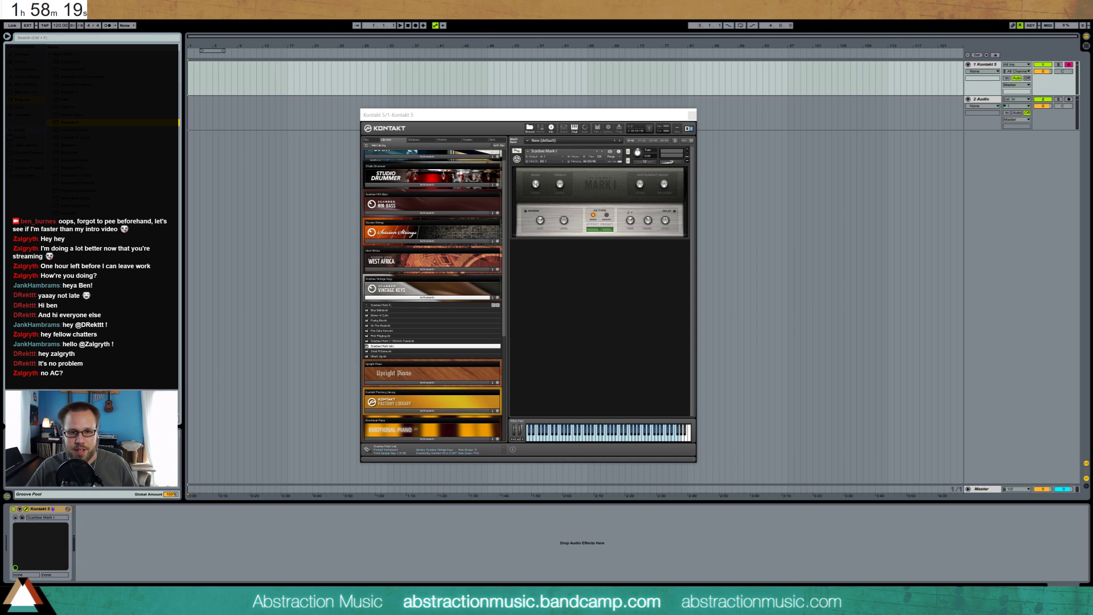
drag(520, 119, 780, 146)
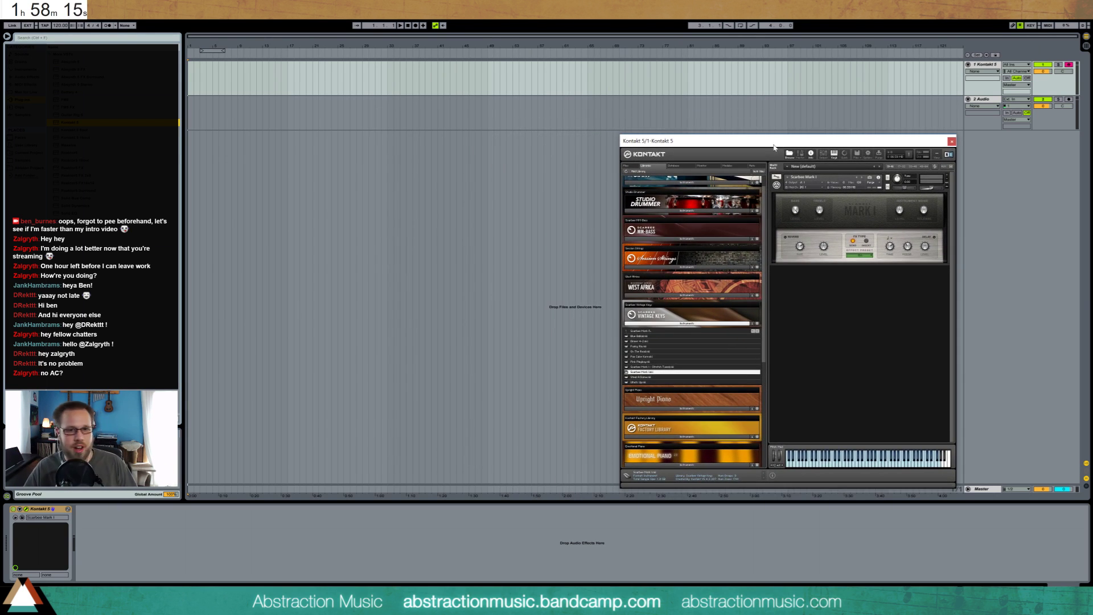
- Place the insert marker at bar 3 of the Kontakt 5 track and tap in a new song tempo
click(202, 84)
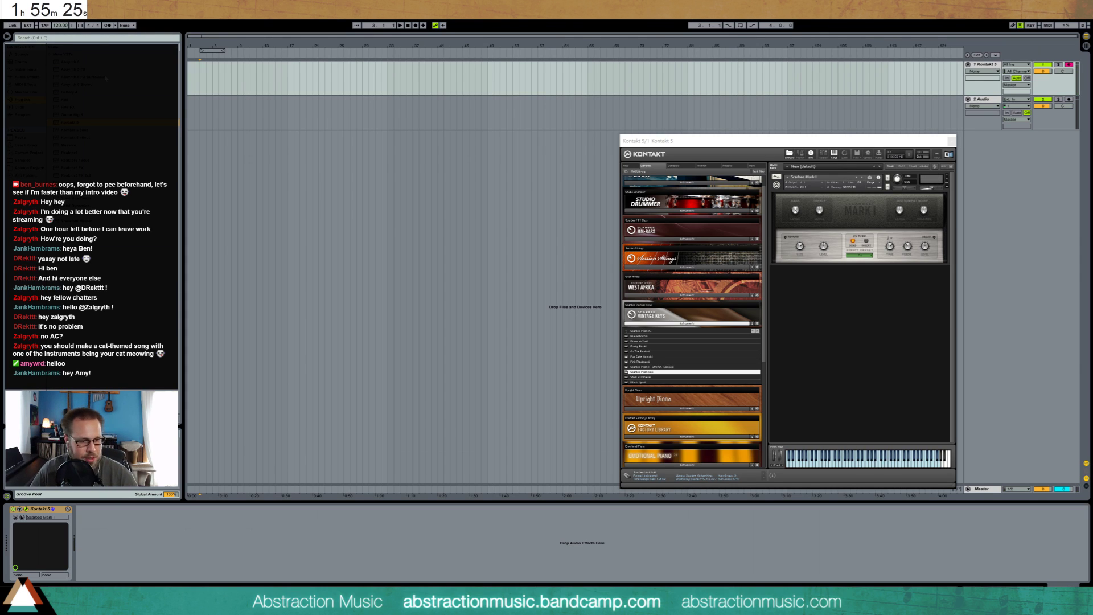
click(200, 80)
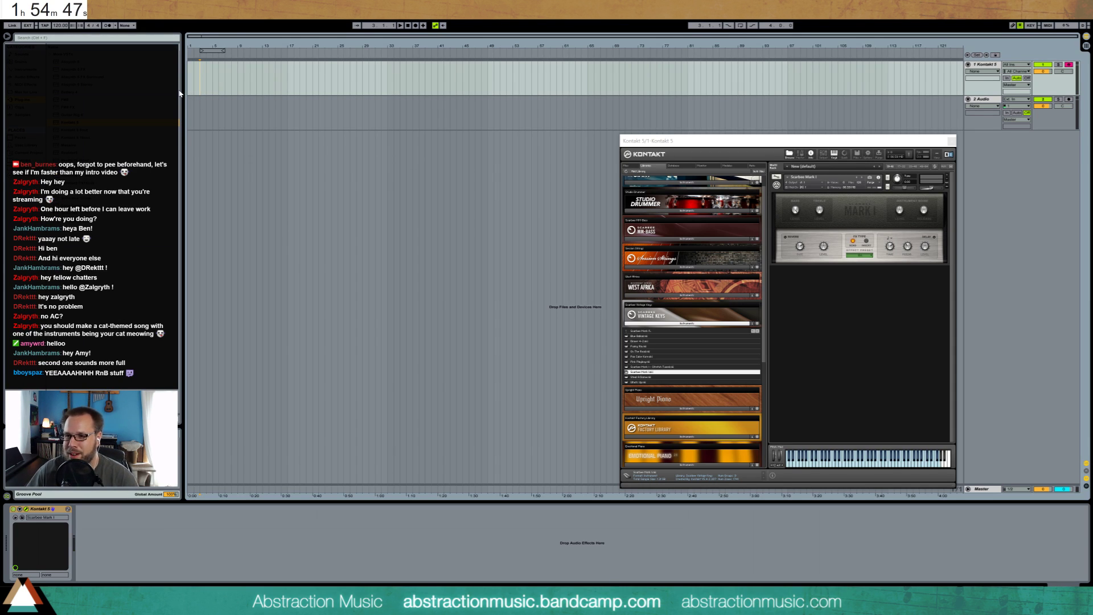
click(45, 26)
click(45, 25)
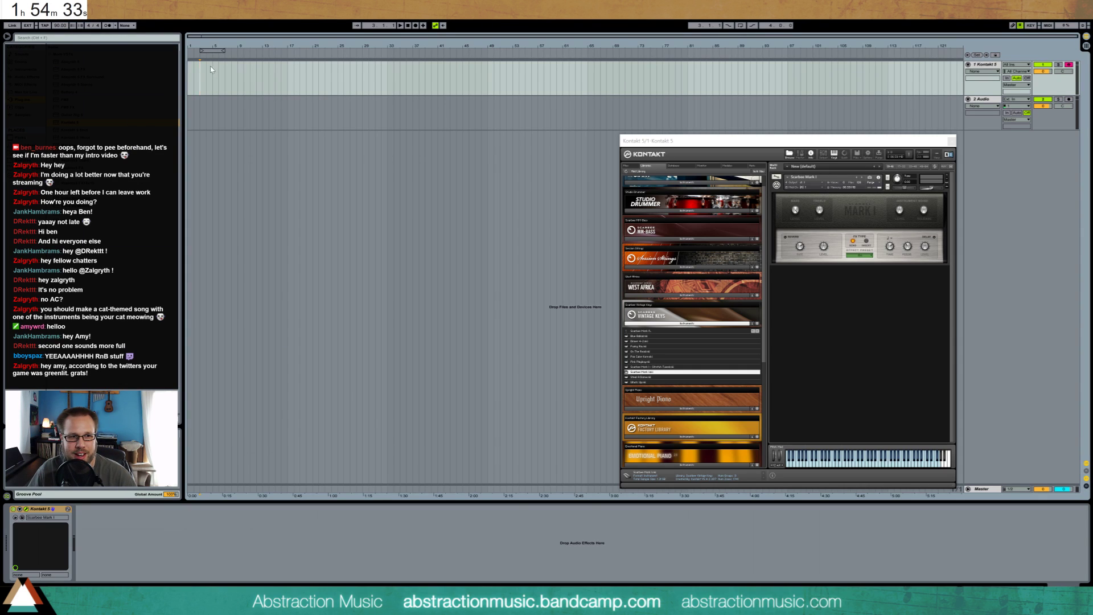
- Start recording a MIDI part on the Kontakt 5 track with the loop region moved to bar 5 and the metronome on
drag(211, 52, 227, 53)
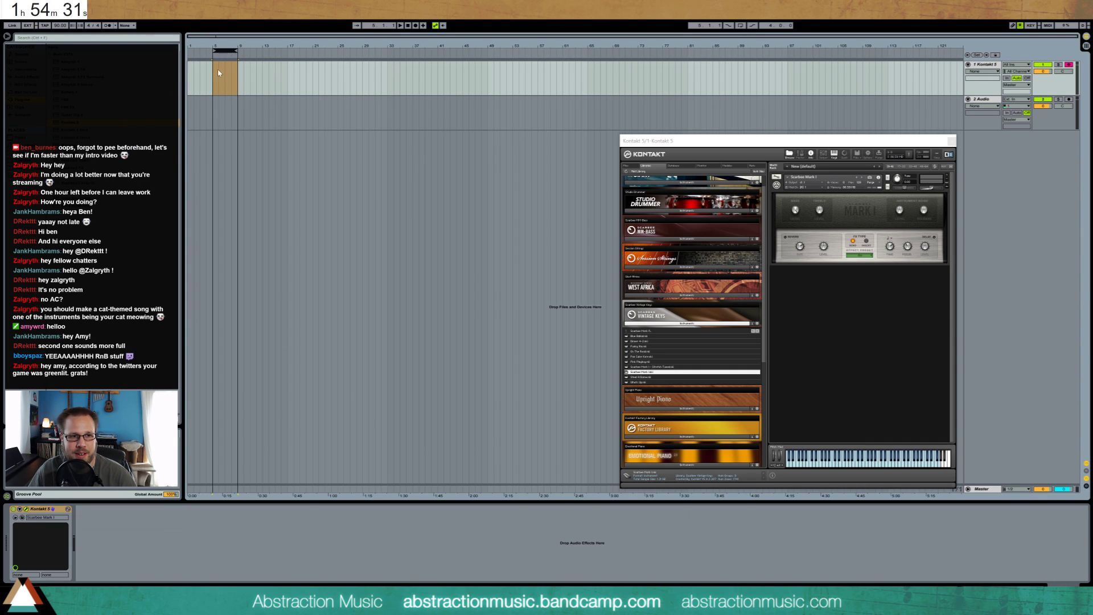
key(ctrl+shift+m)
click(108, 26)
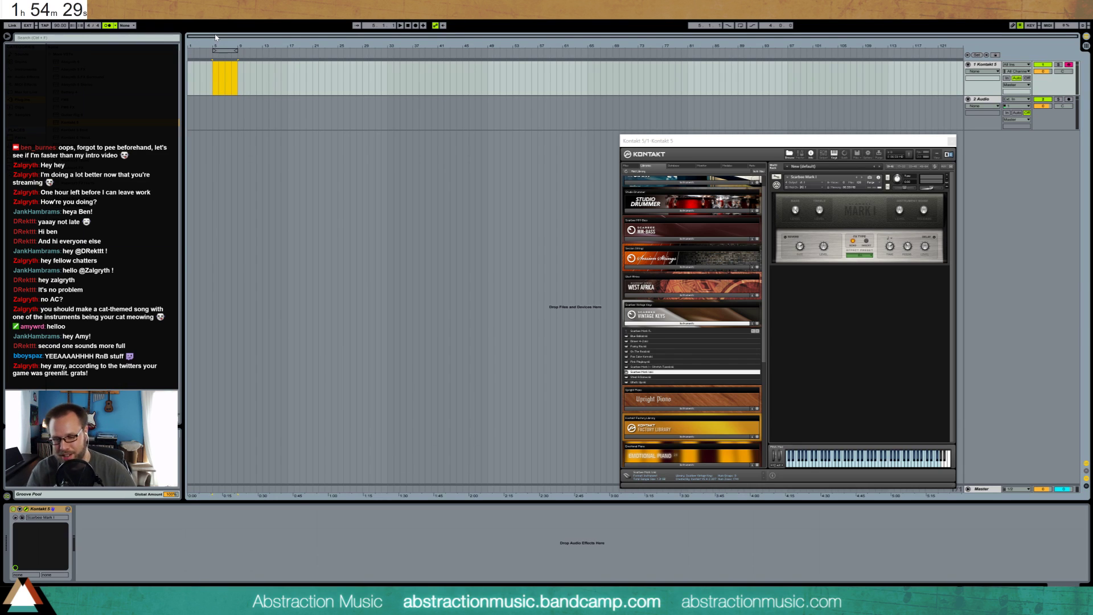
key(F9)
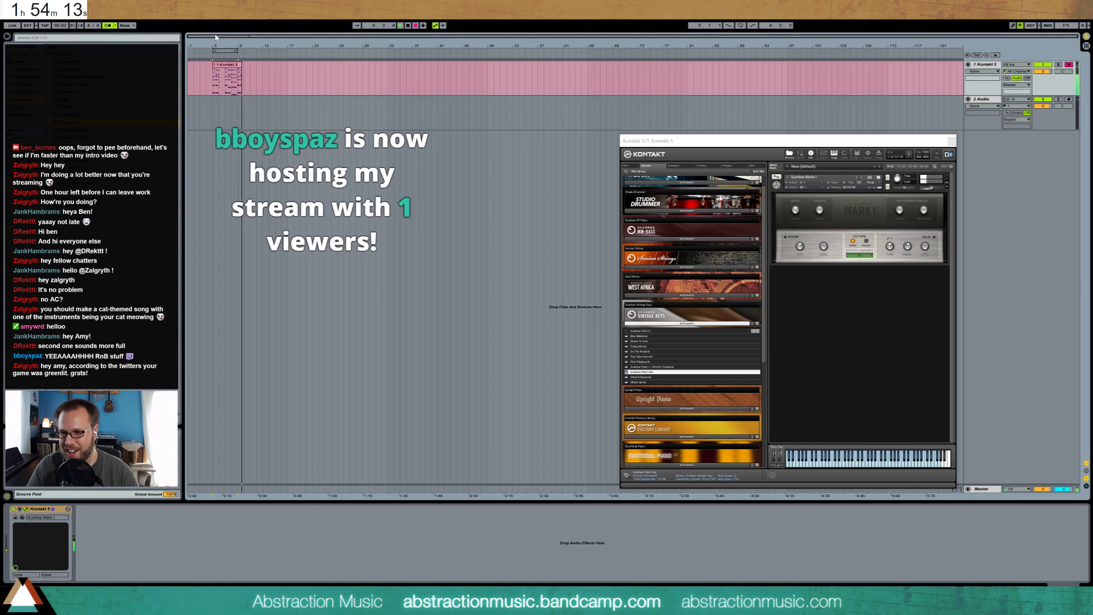
- Stop recording and move the two-bar section between bars 7 and 9 on the Kontakt 5 track to bar 5
key(space)
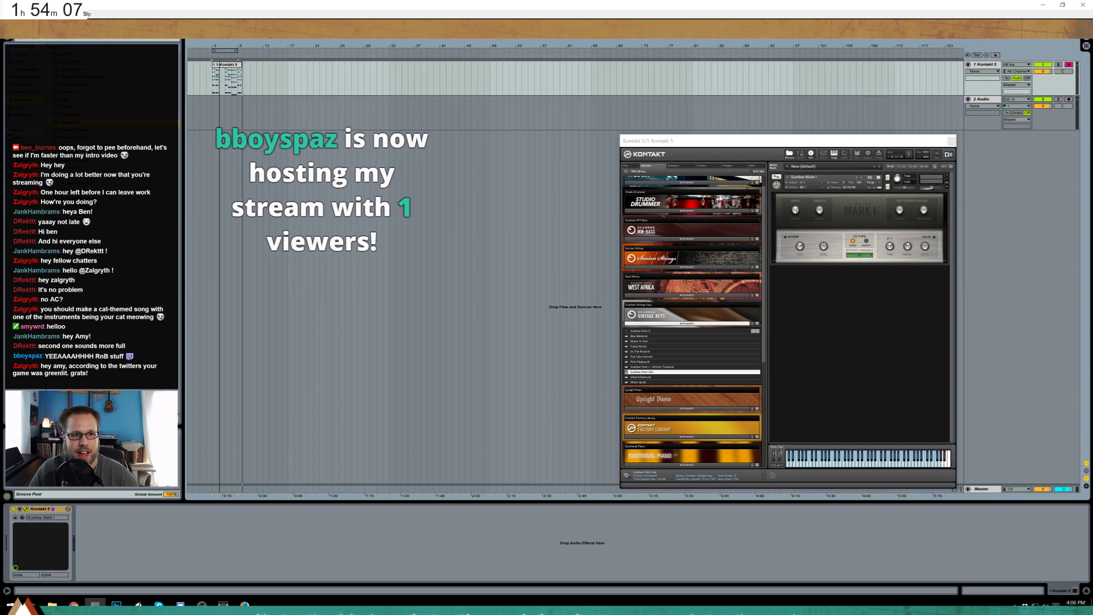
drag(220, 49, 521, 91)
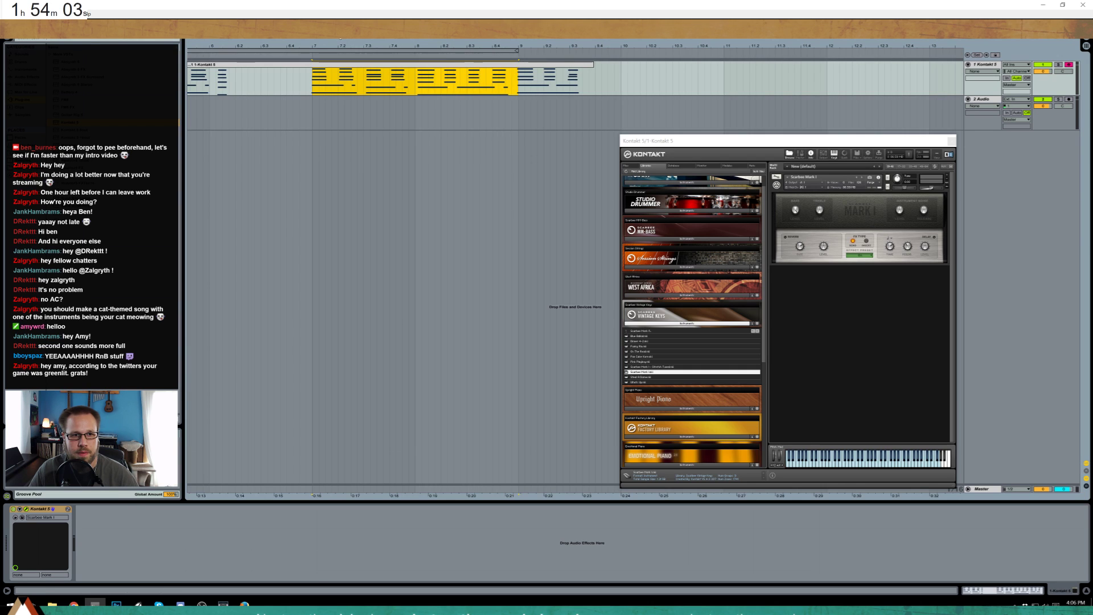
scroll(444, 72, left, 2)
scroll(495, 69, left, 3)
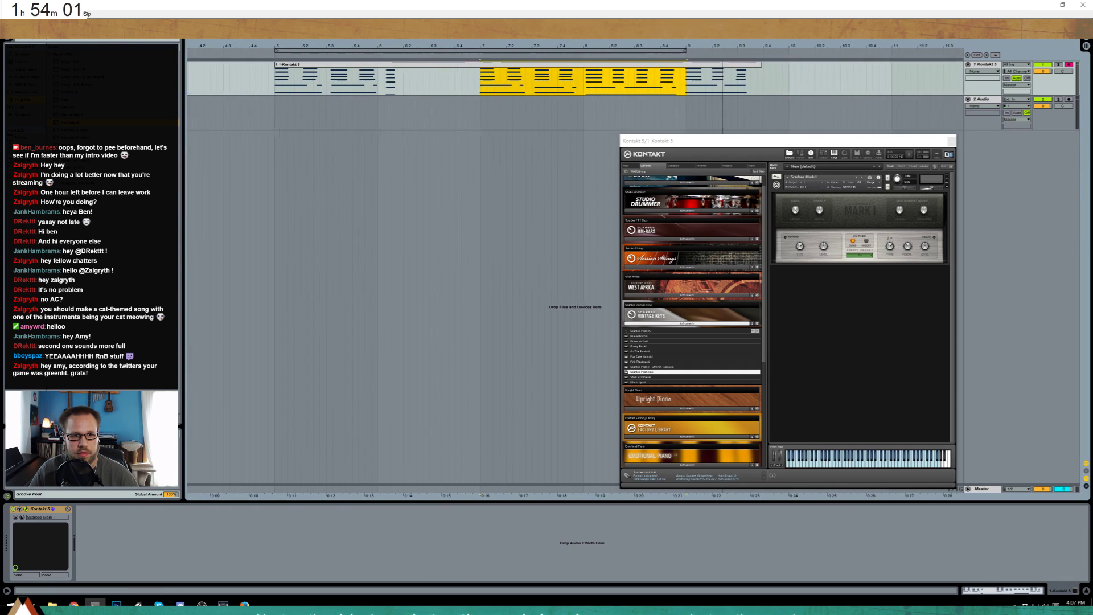
drag(495, 70, 290, 71)
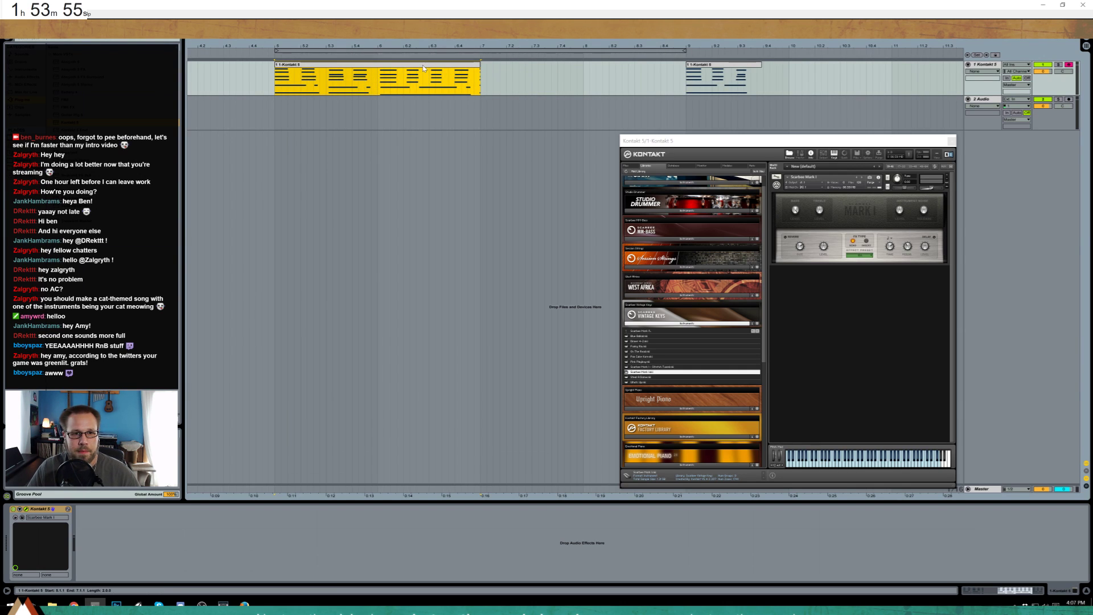
- Close the Kontakt plug-in window and crop the moved clip to the notes inside its two bars
key(shift+Tab)
click(952, 140)
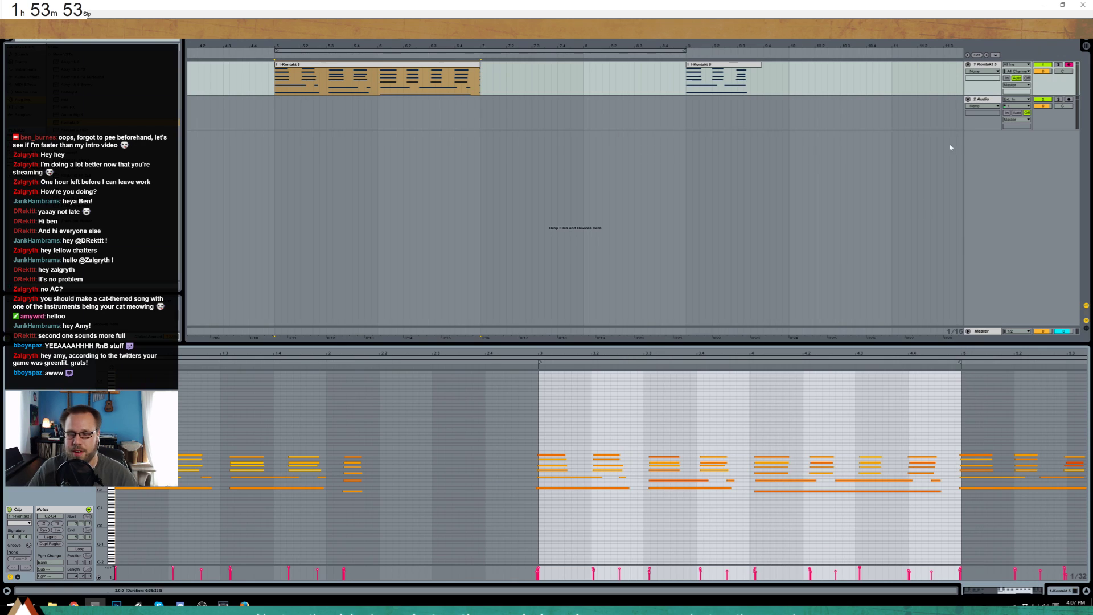
click(956, 492)
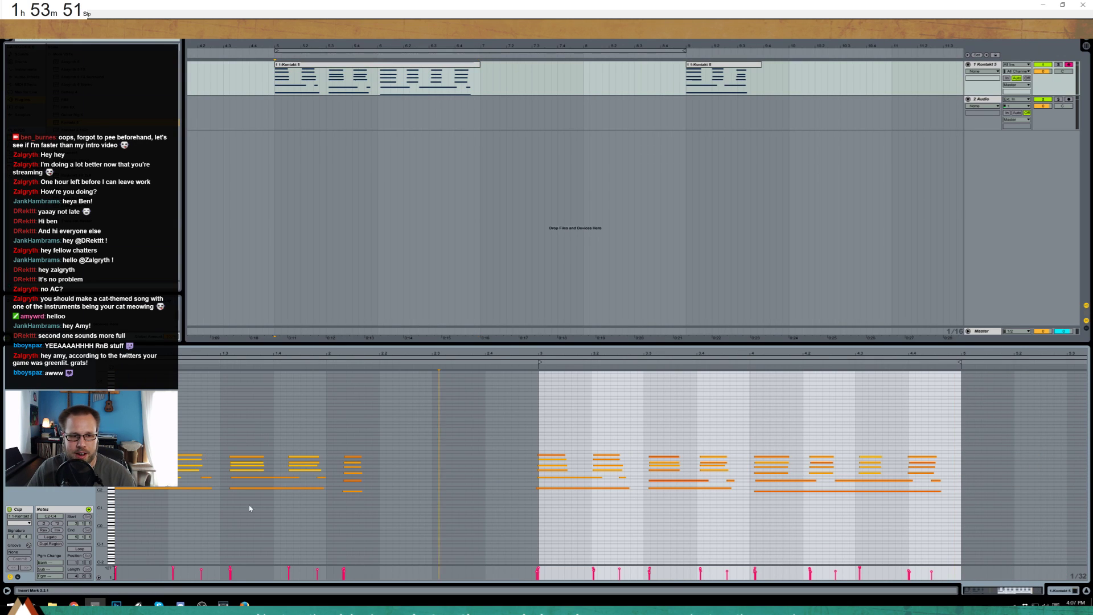
key(ctrl+shift+j)
- Nudge the two chords and bass notes in the second half of the clip's bar 3 earlier, starting on beat 3.3
mouse_move(558, 432)
mouse_down()
mouse_move(936, 524)
mouse_move(917, 525)
mouse_up()
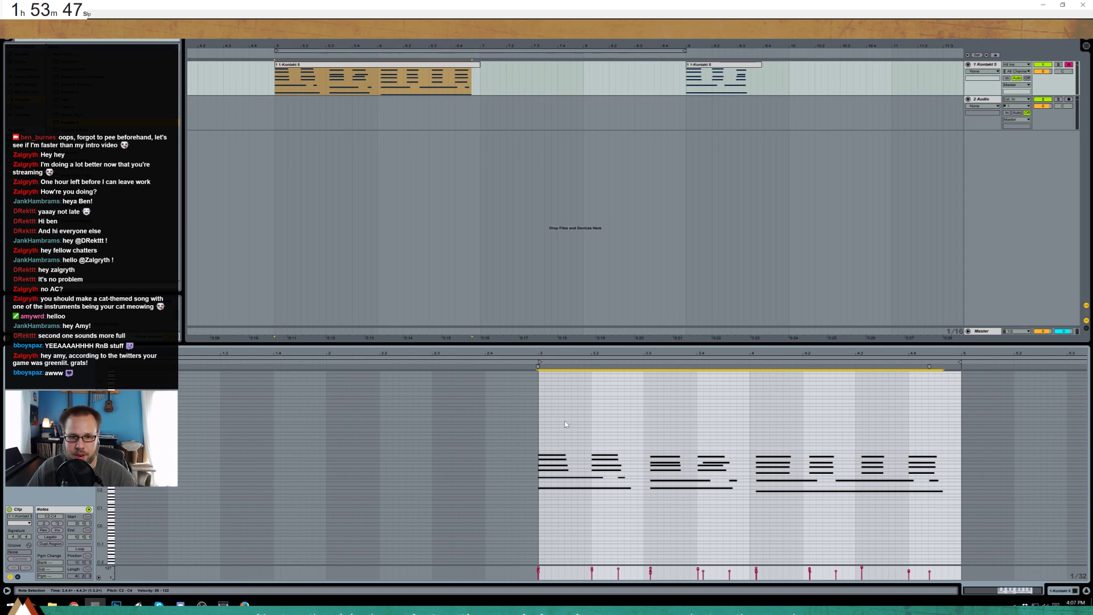
drag(663, 356, 664, 399)
click(497, 428)
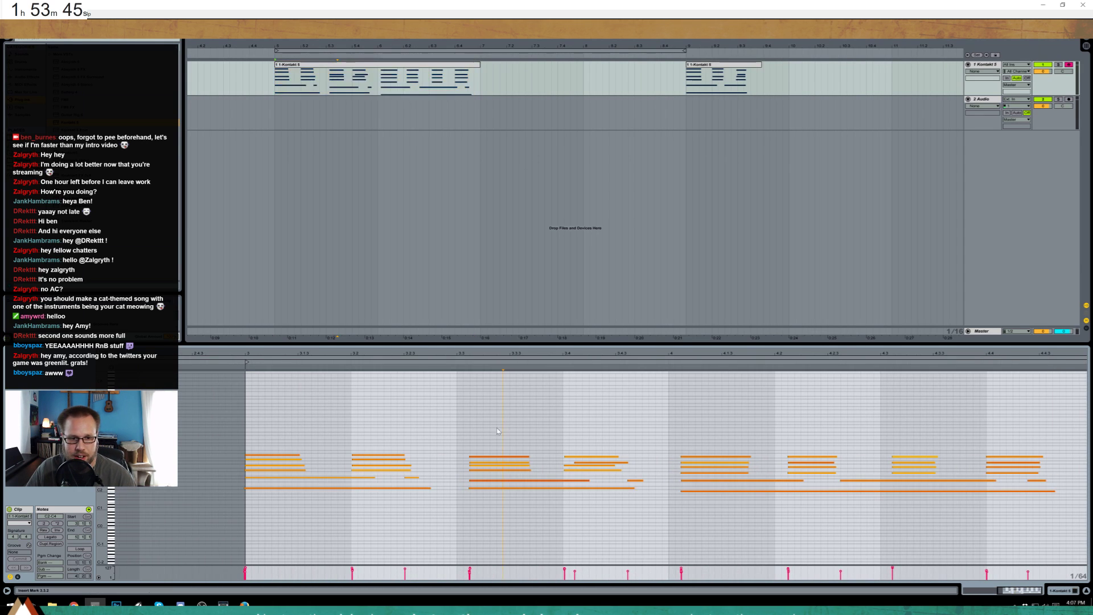
drag(463, 422, 641, 518)
key(Left)
key(Left)
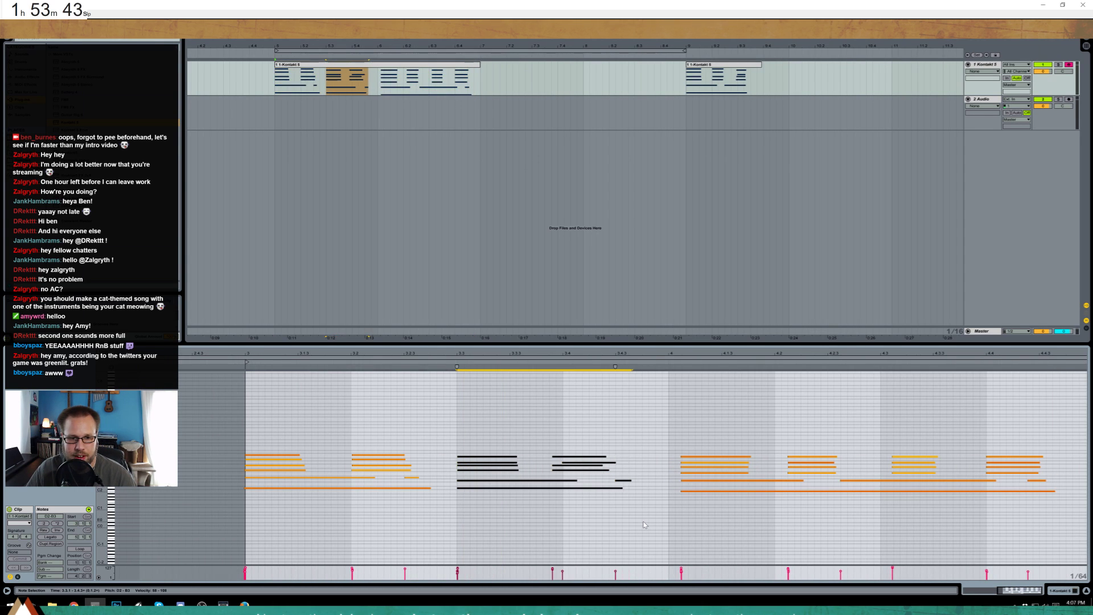
- Align the chord at beat 3.4 to the grid, including its one late note
click(559, 454)
drag(547, 447, 577, 467)
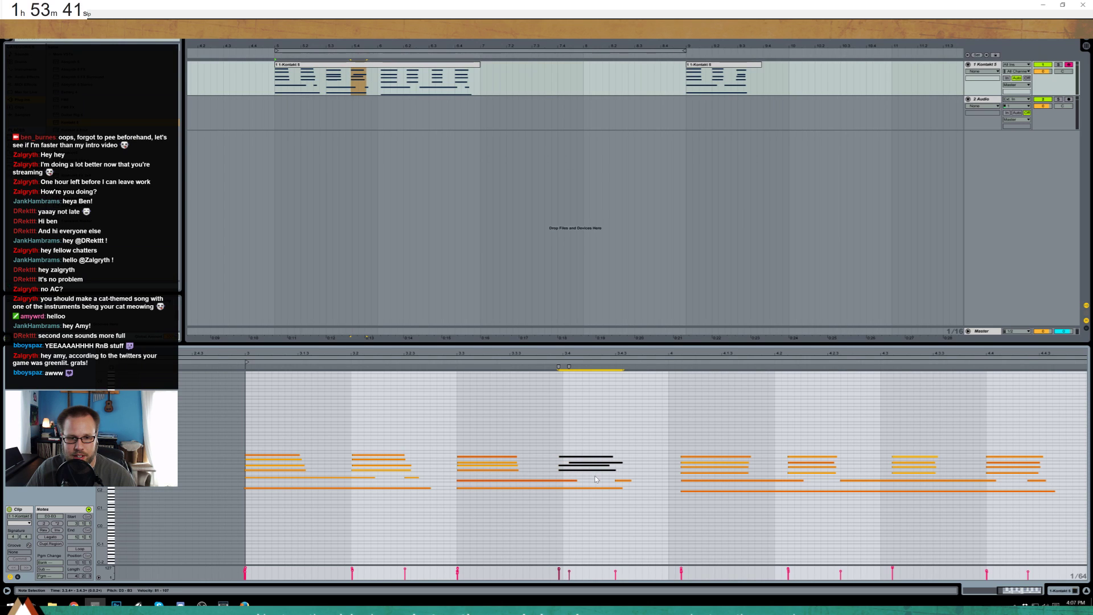
click(575, 465)
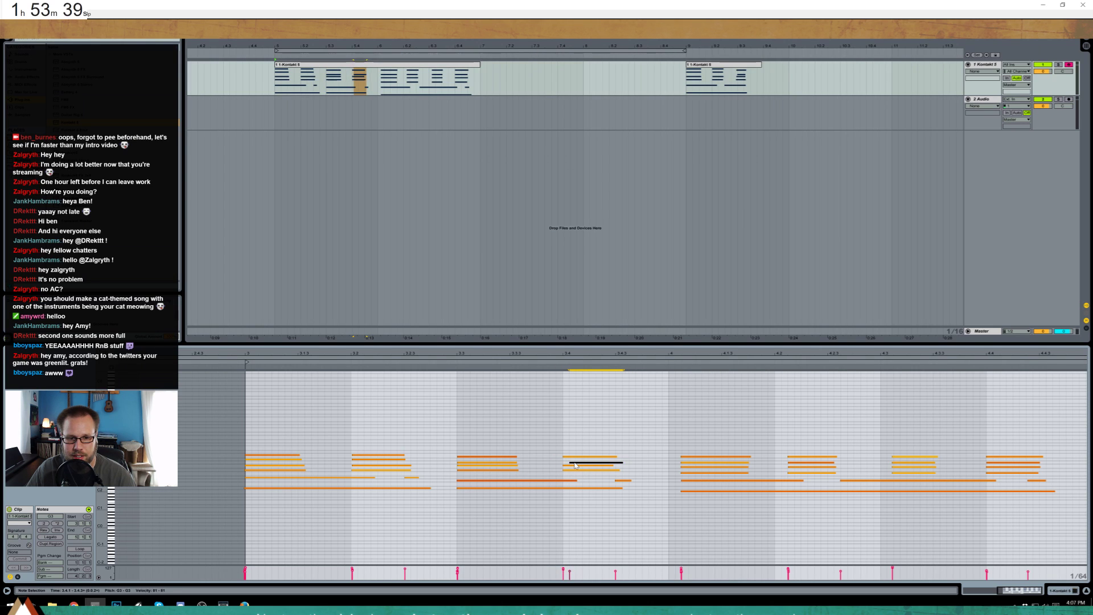
key(Left)
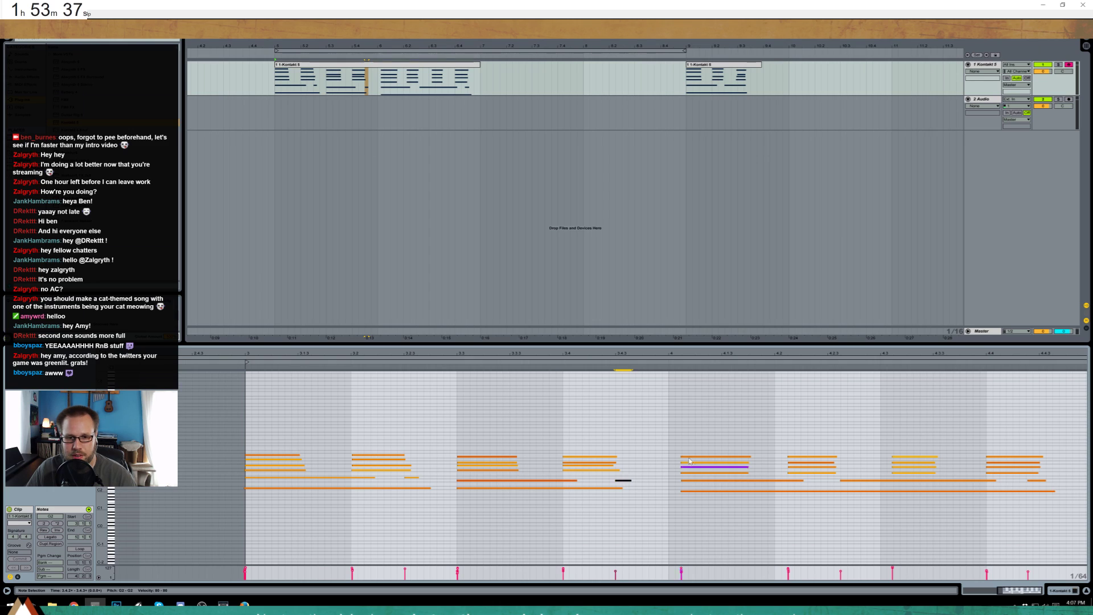
- Nudge the first two chords of the clip's bar 4 and their bass notes earlier onto the beats
drag(680, 439, 812, 518)
key(Left)
key(Left)
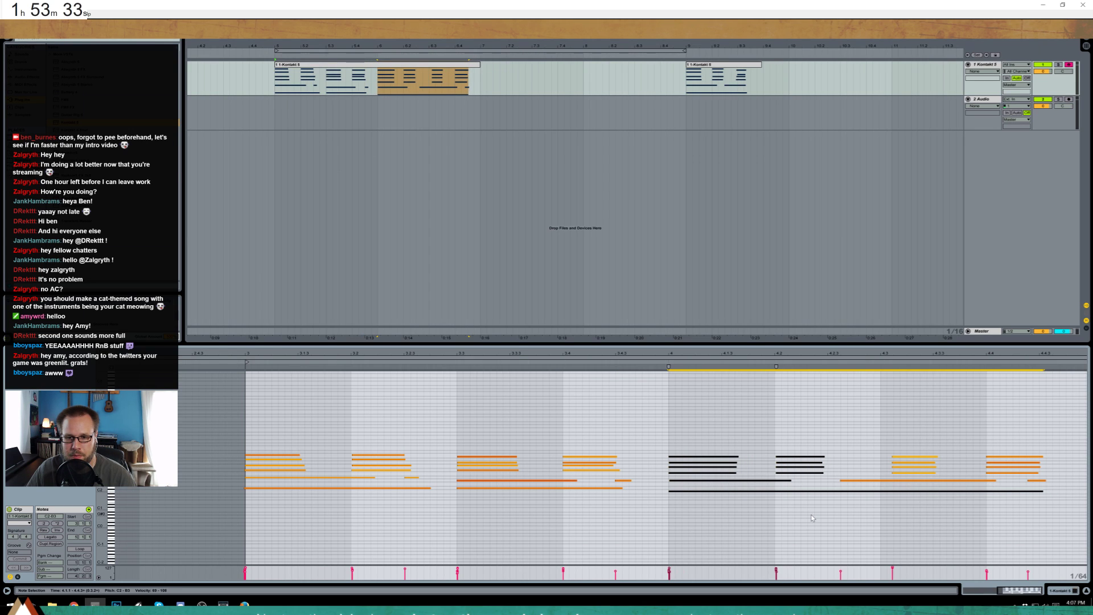
- Nudge the upper bass note that starts just before beat 4.3 earlier to the grid line
click(858, 480)
shift+click(865, 490)
key(Left)
click(864, 491)
key(Right)
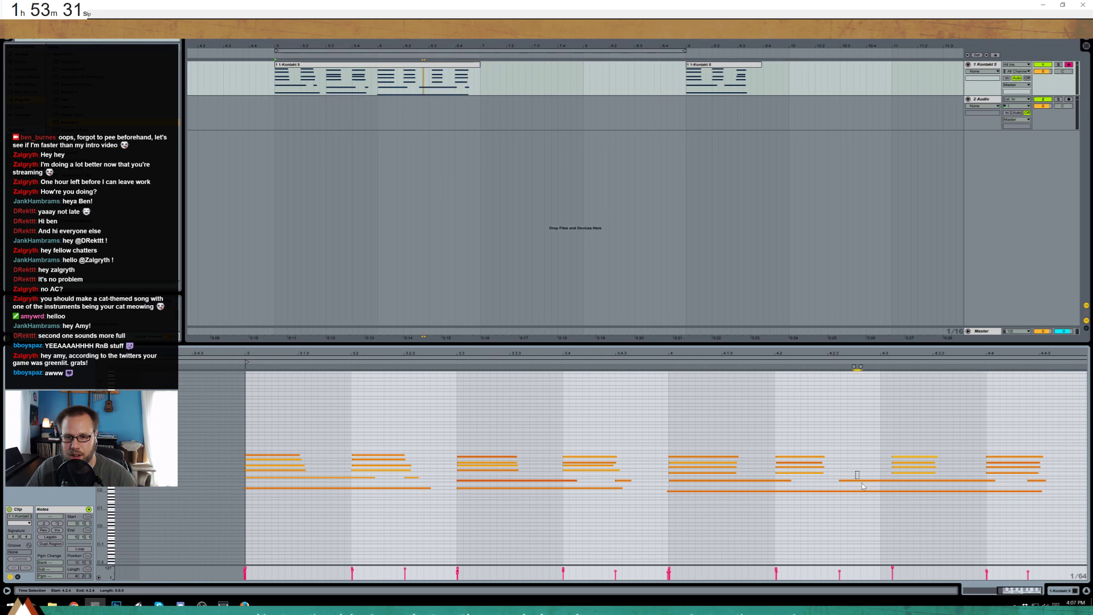
click(868, 480)
key(Left)
- Nudge the chord at beat 4.3 earlier onto the beat and move the clip's last short bass note slightly later
drag(882, 453, 910, 476)
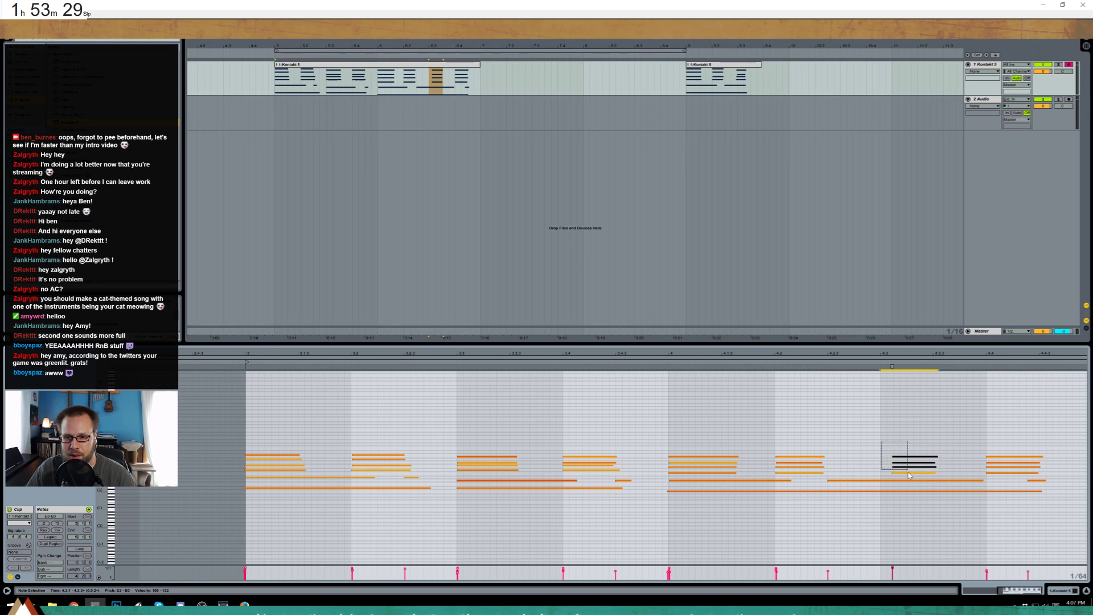
key(Left)
key(Left)
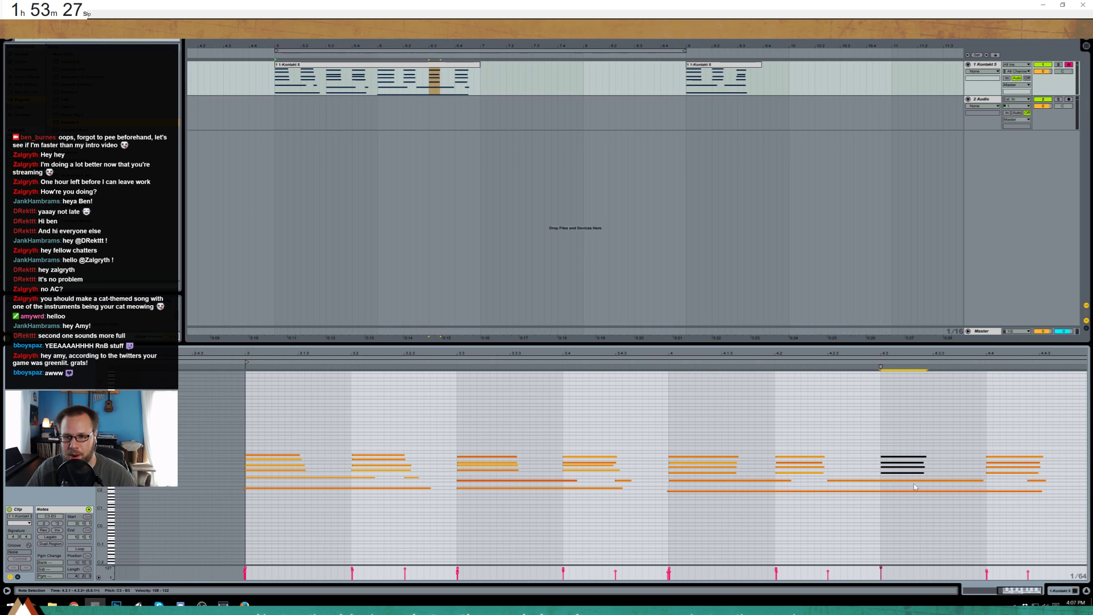
drag(1028, 482, 1049, 481)
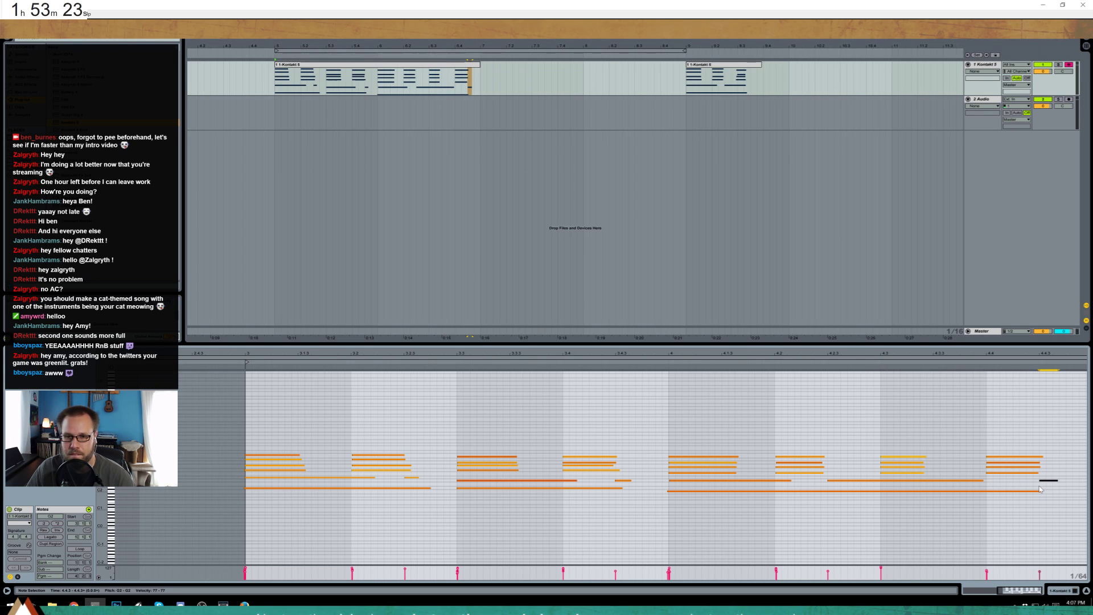
key(space)
key(space)
- Quantize the start positions of the opening chord and bass notes at the clip's bar 3 to the current grid
drag(242, 423, 265, 522)
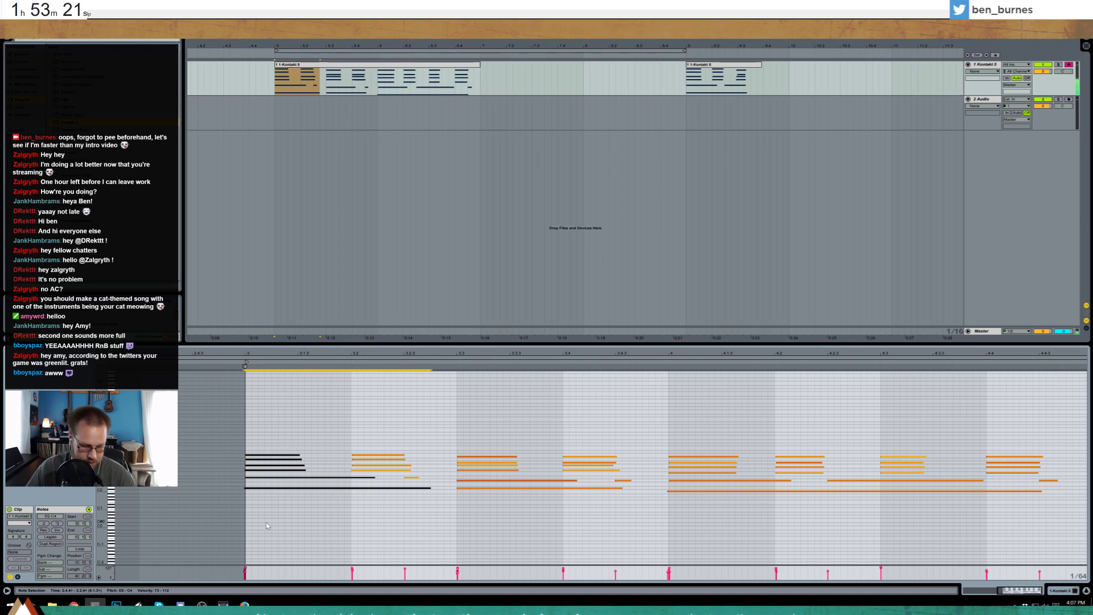
right_click(266, 473)
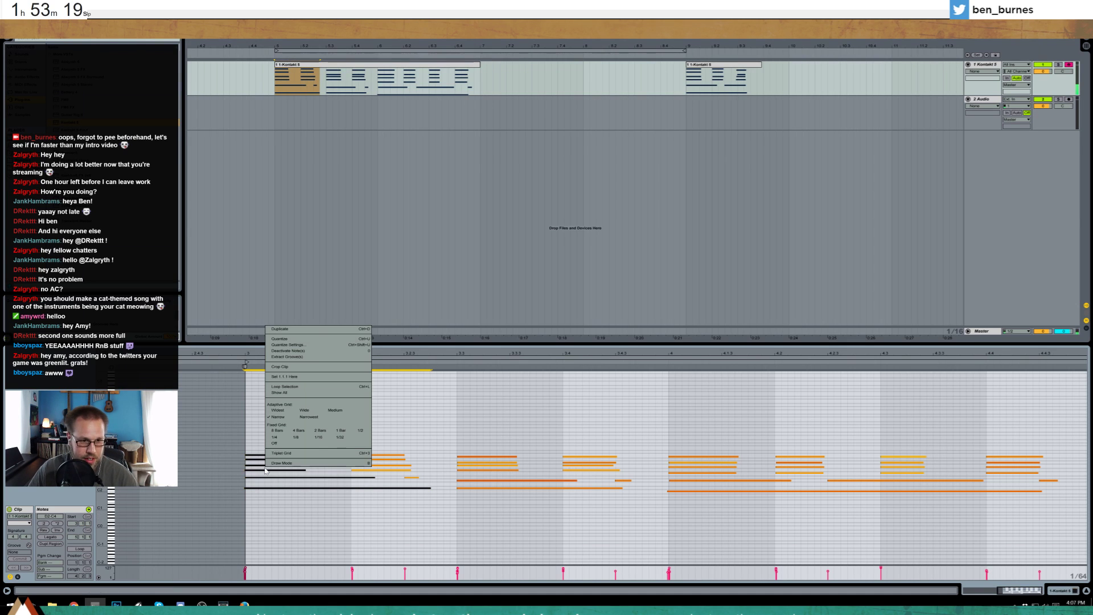
click(312, 346)
click(578, 316)
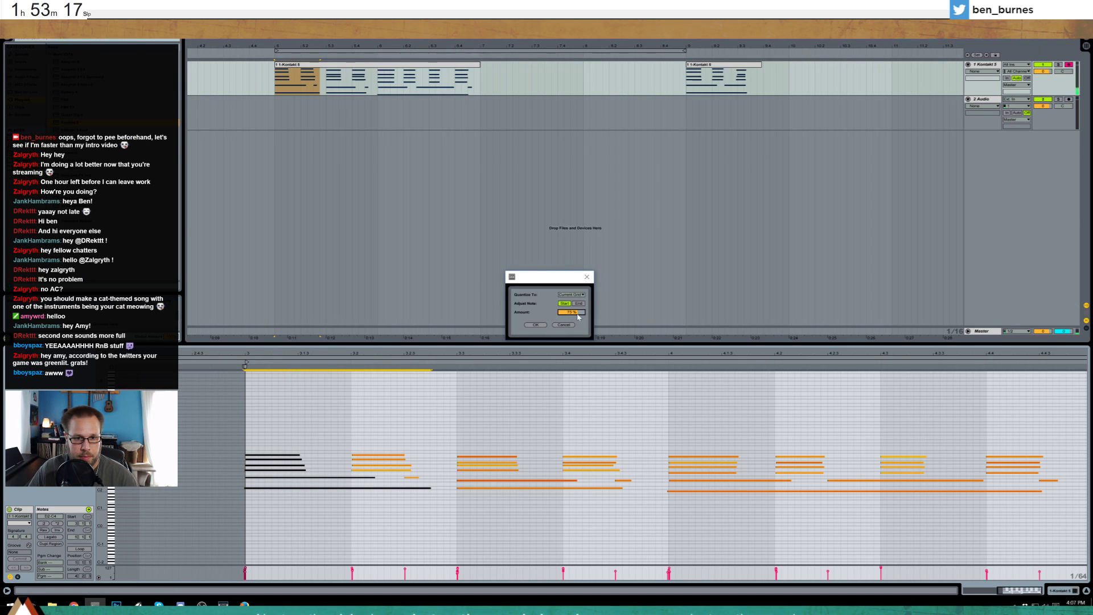
click(535, 324)
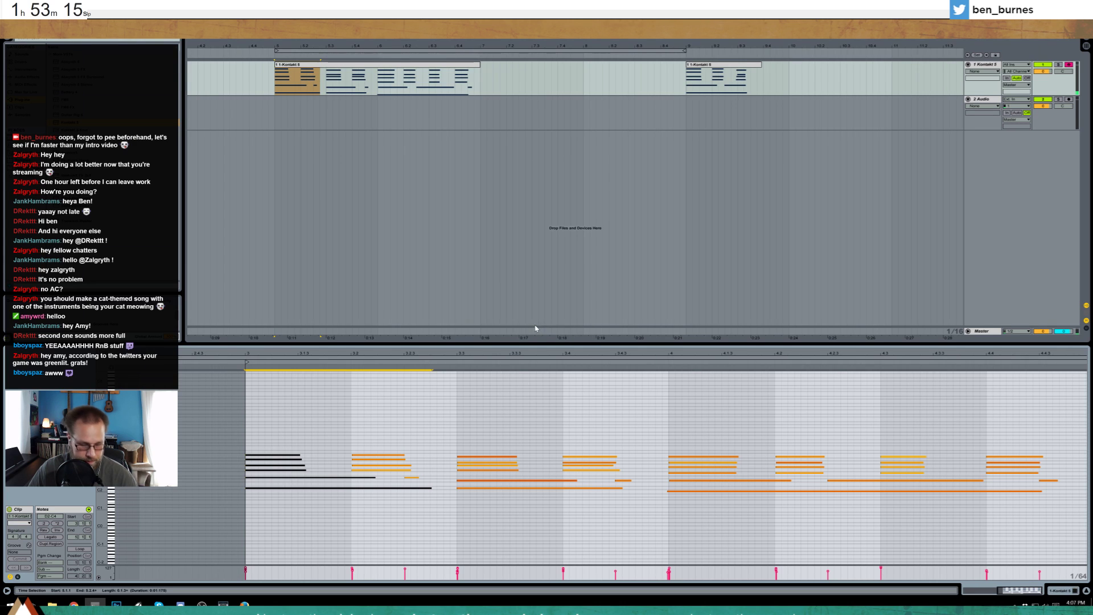
- Play the part, duplicate the two-bar clip to bar 7 and delete the leftover clip at bar 9
key(space)
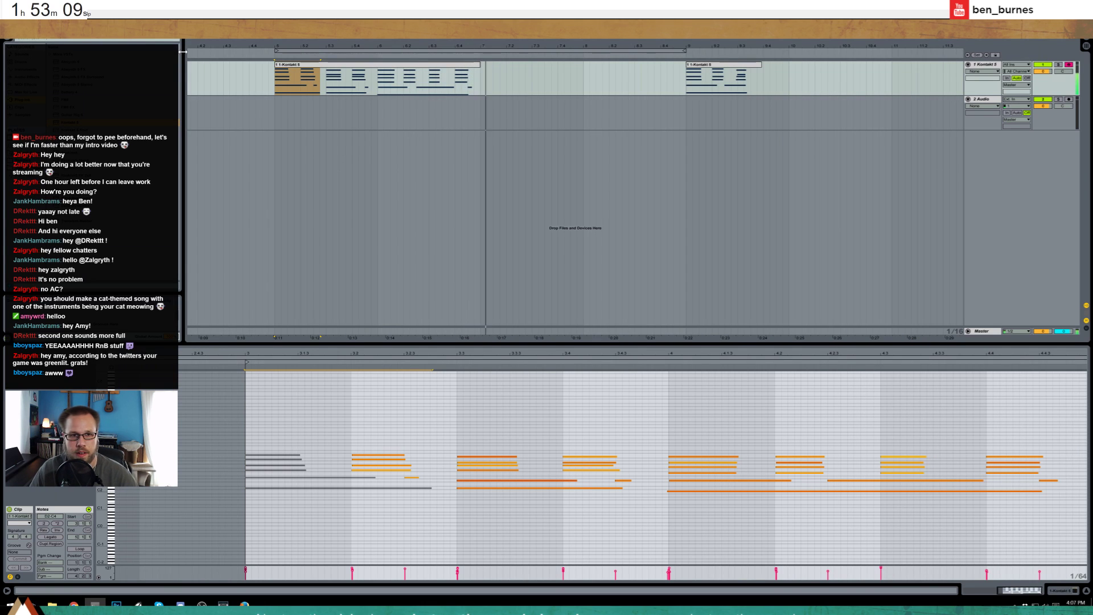
click(468, 65)
key(ctrl+d)
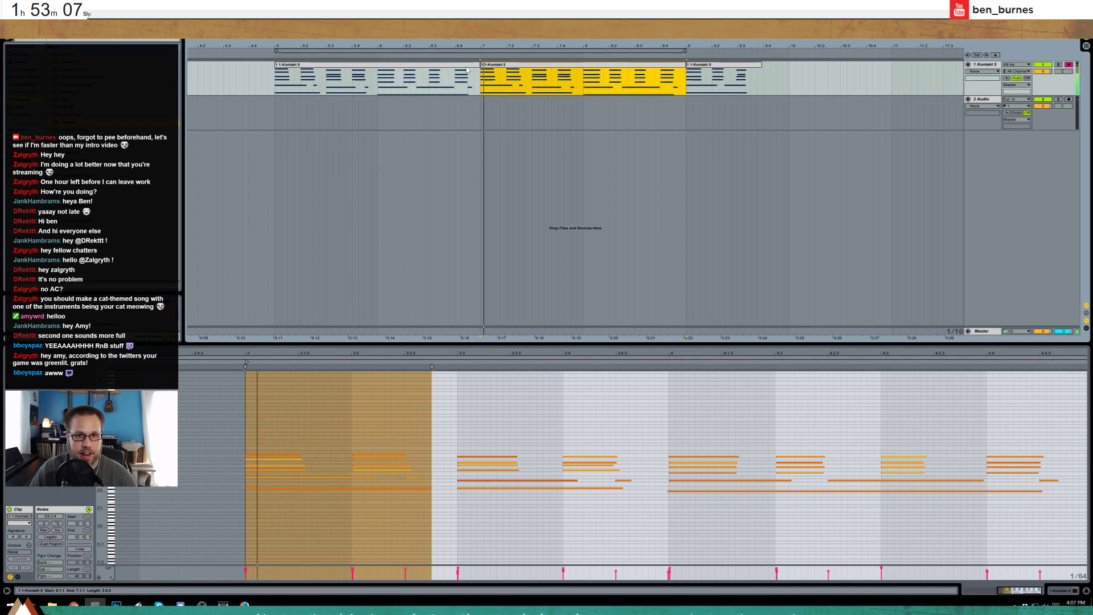
click(722, 66)
key(Delete)
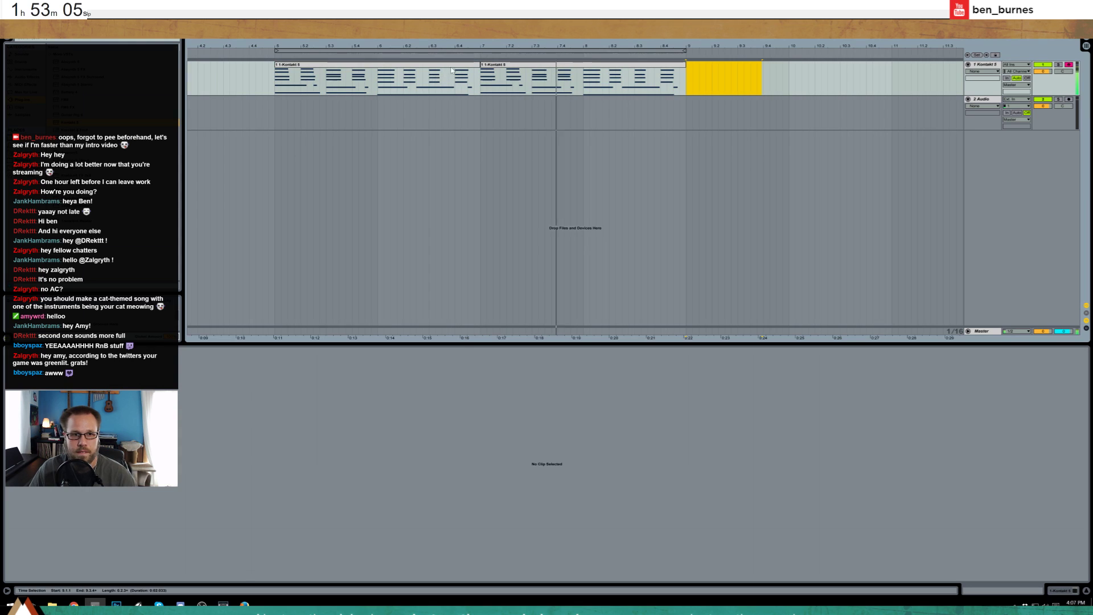
- Turn on looping for the clip at bar 5 and give it a two-bar loop spanning the clip's bars 3 to 5
click(359, 80)
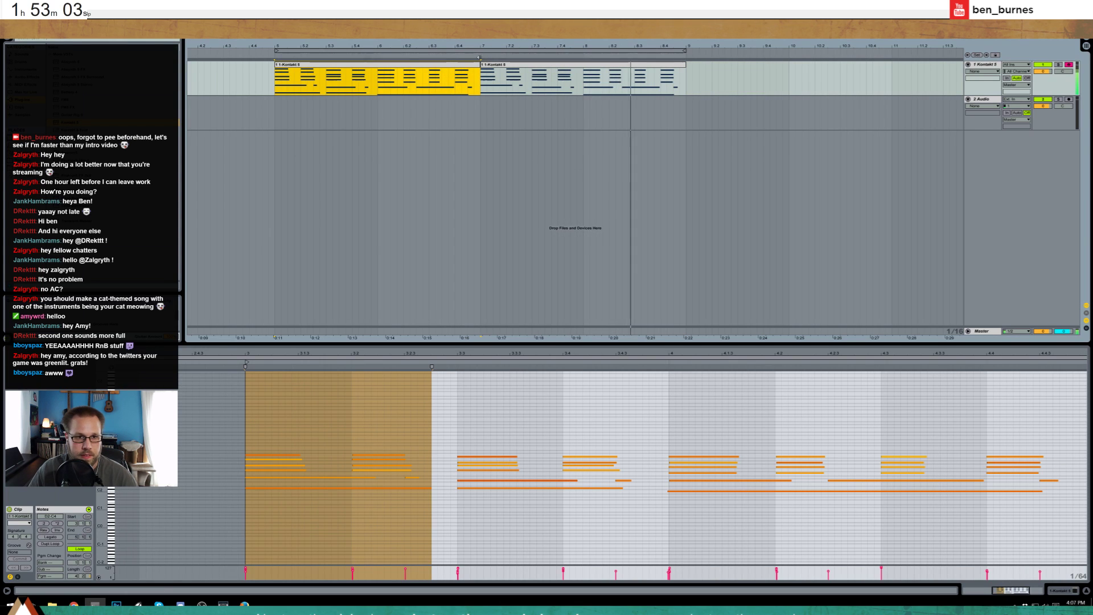
click(80, 549)
drag(634, 64, 481, 65)
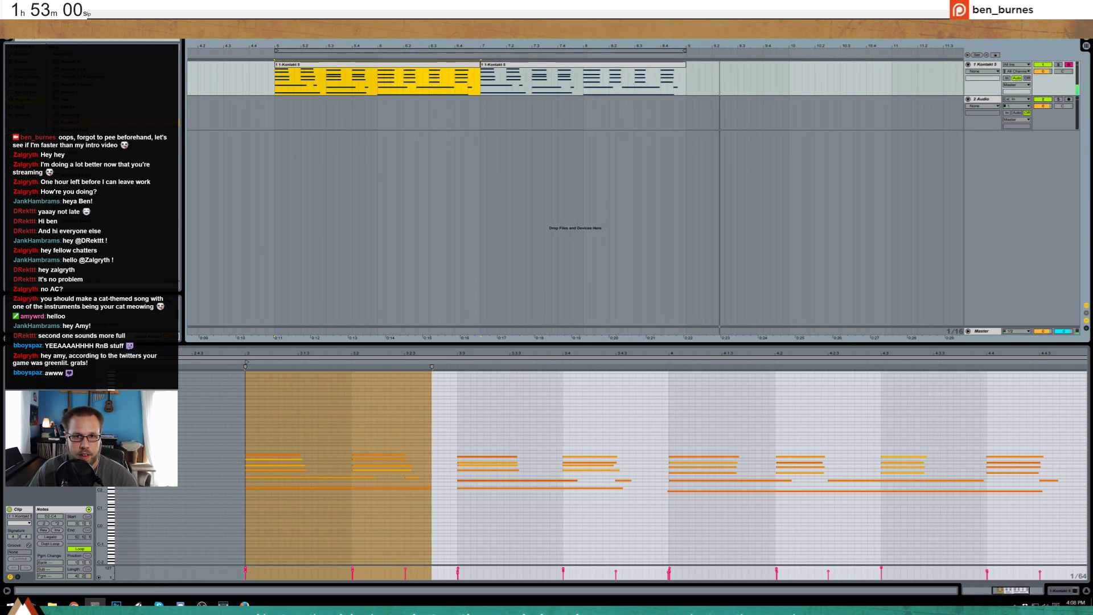
click(77, 576)
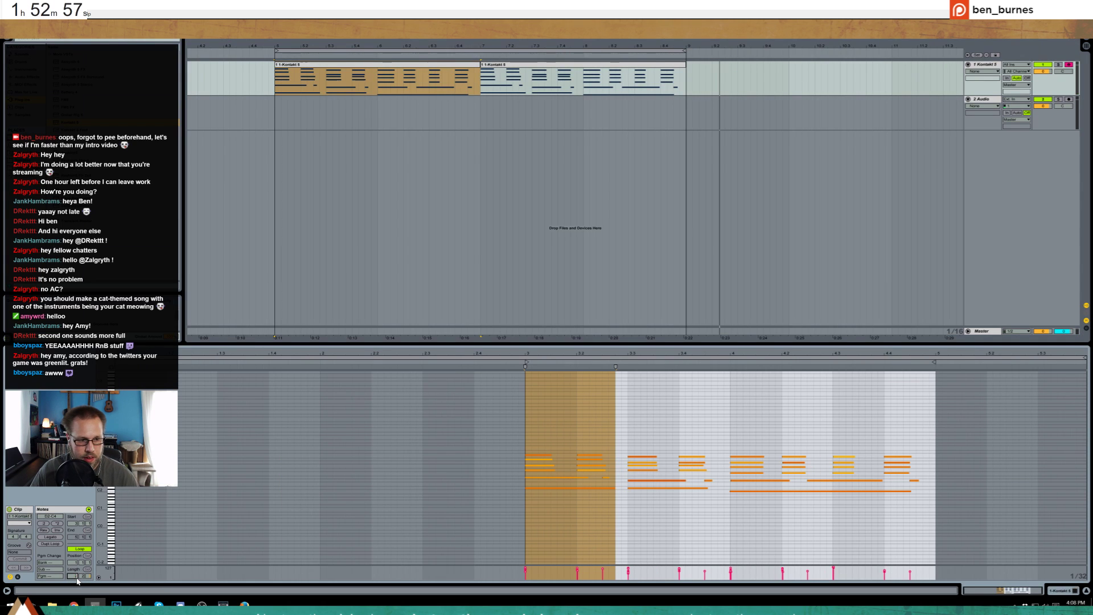
text(2)
key(Return)
click(397, 440)
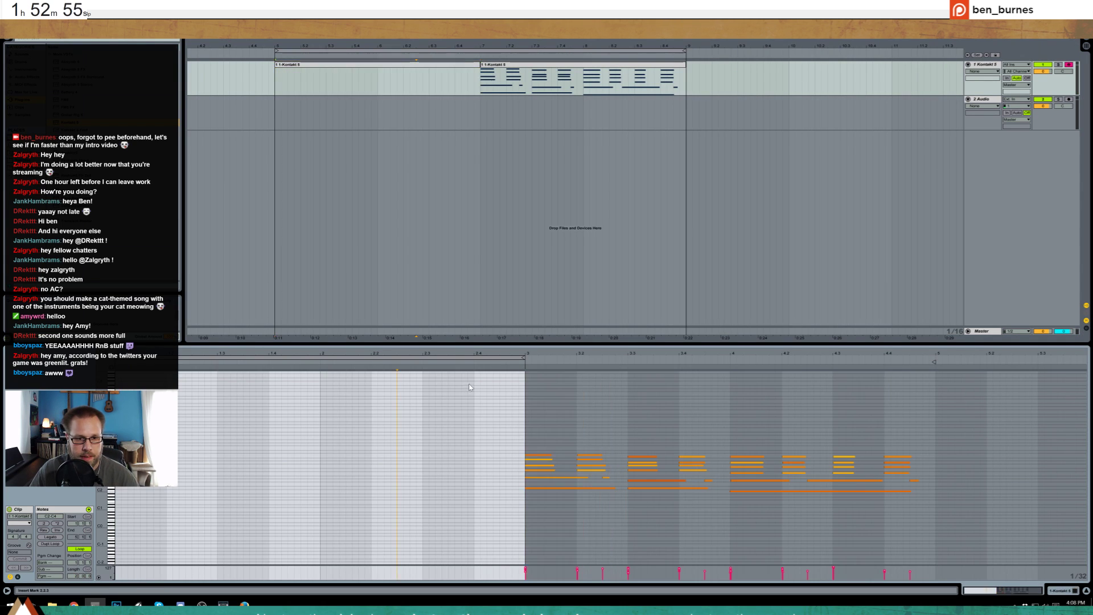
drag(472, 358, 883, 359)
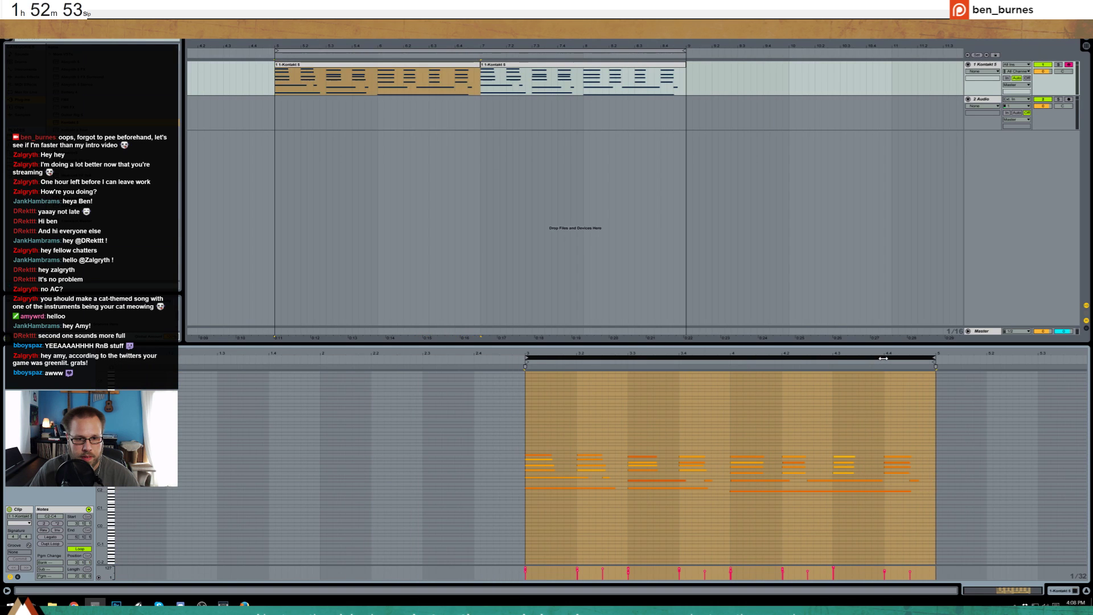
- Extend the looped Kontakt 5 clip to bar 9, over the duplicated clip
drag(480, 71, 685, 74)
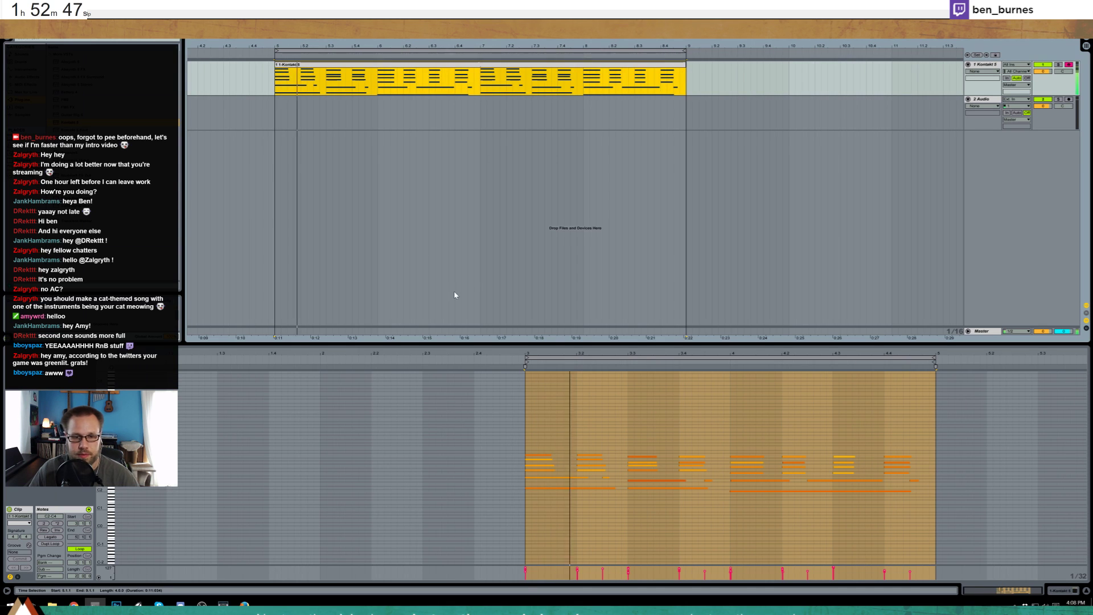
click(519, 262)
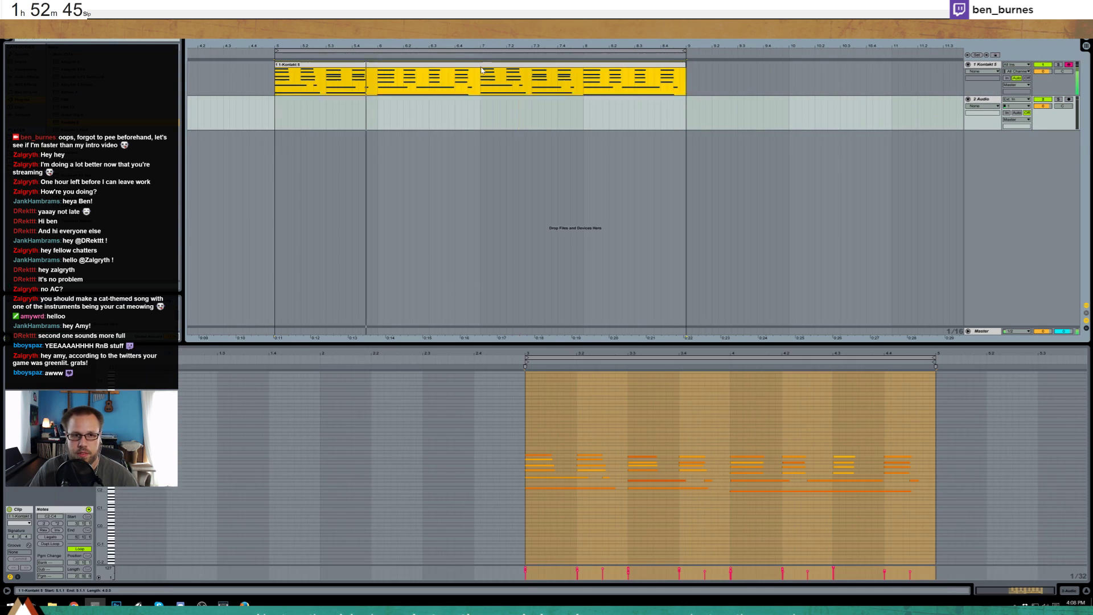
key(Up)
click(596, 426)
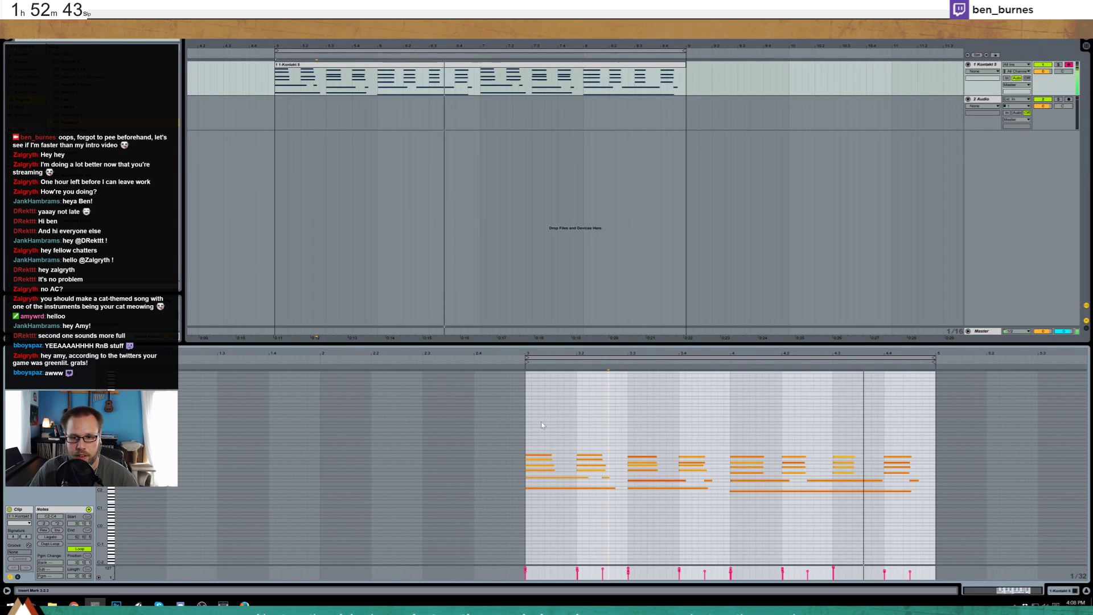
- Set the input of the 2 Audio track to Resampling
click(1074, 591)
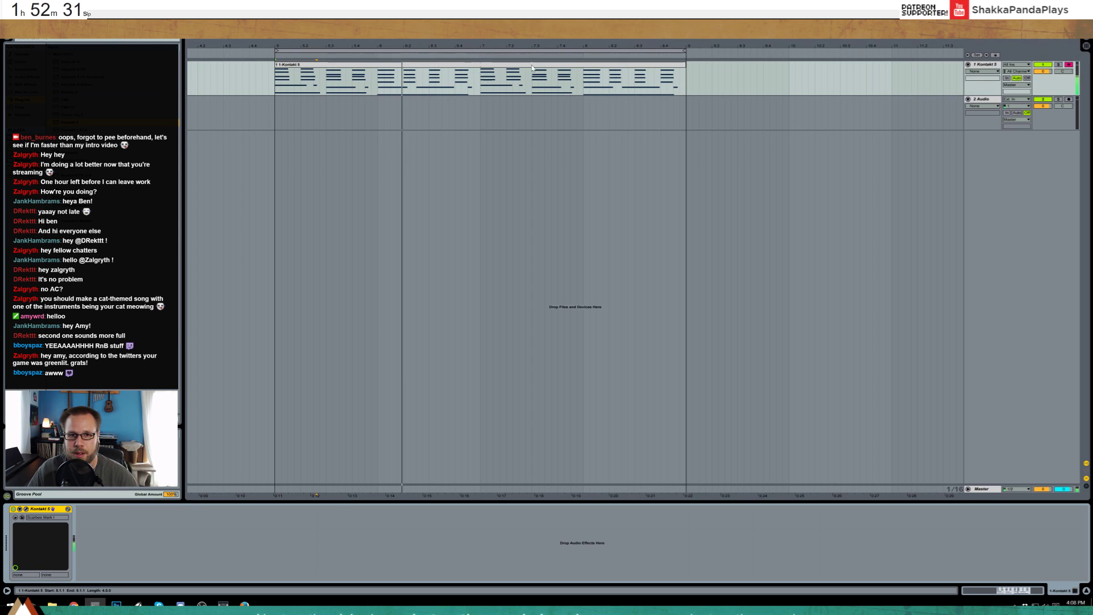
key(shift+Tab)
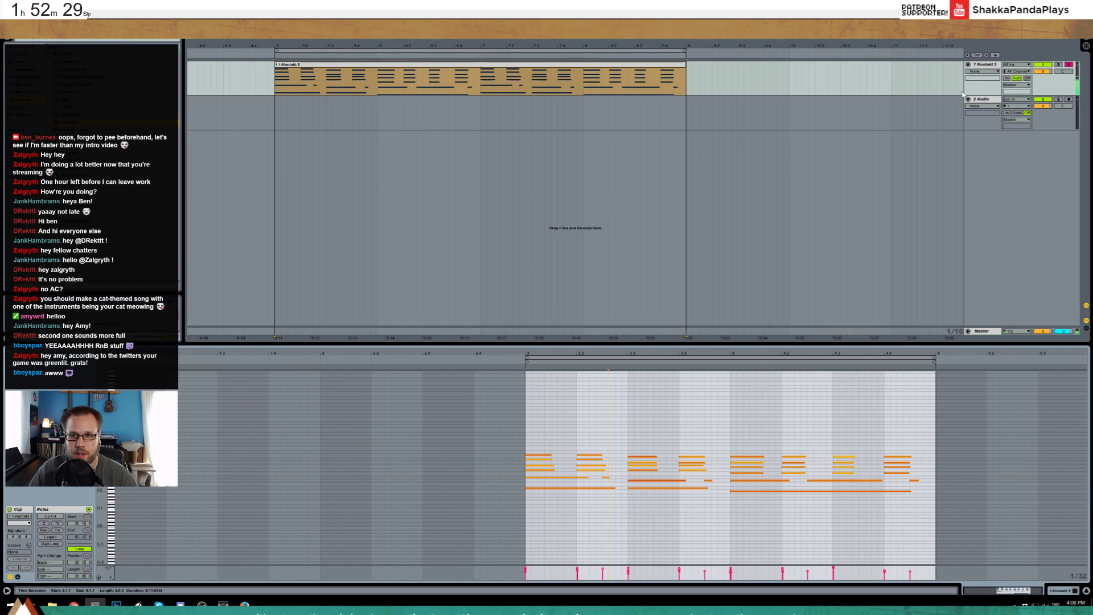
click(982, 100)
click(1016, 99)
click(1015, 124)
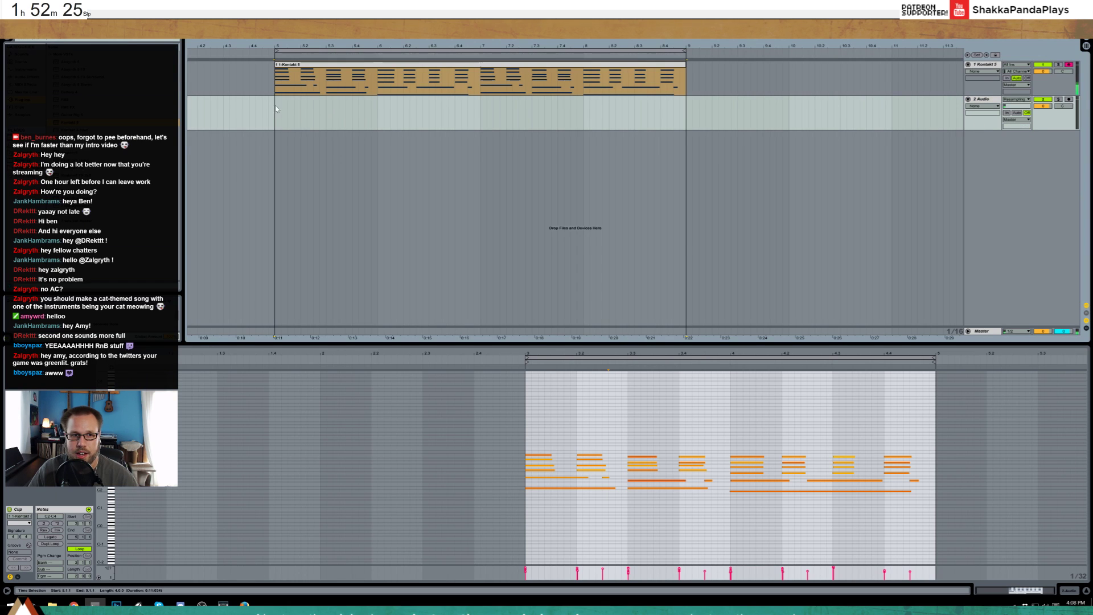
- Arm the 2 Audio track and record the resampled Kontakt 5 part onto it, starting from bar 5
click(275, 149)
click(1071, 100)
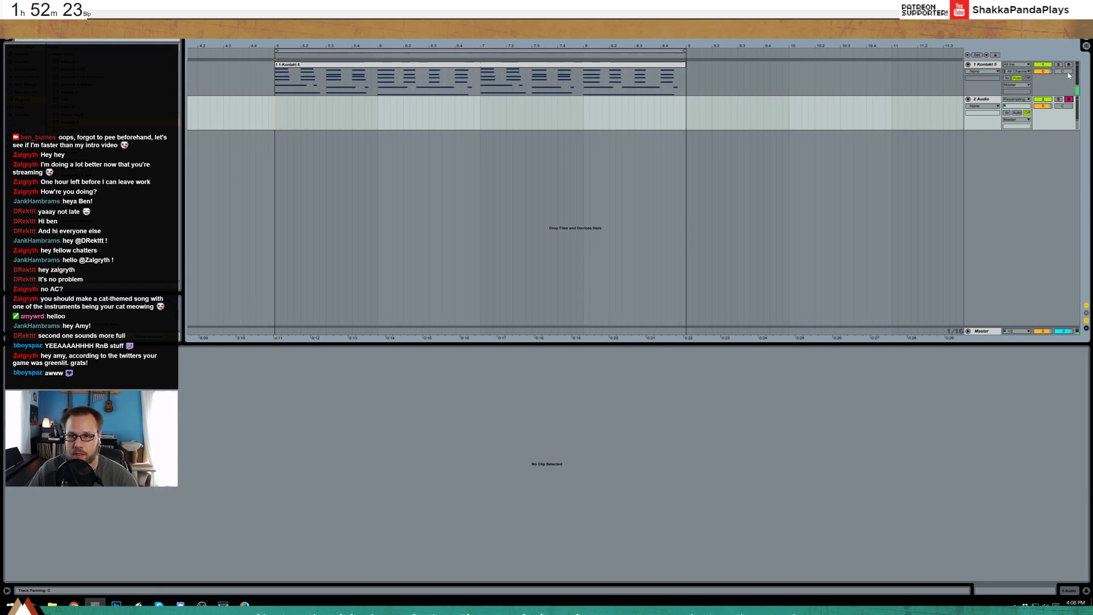
key(space)
key(space)
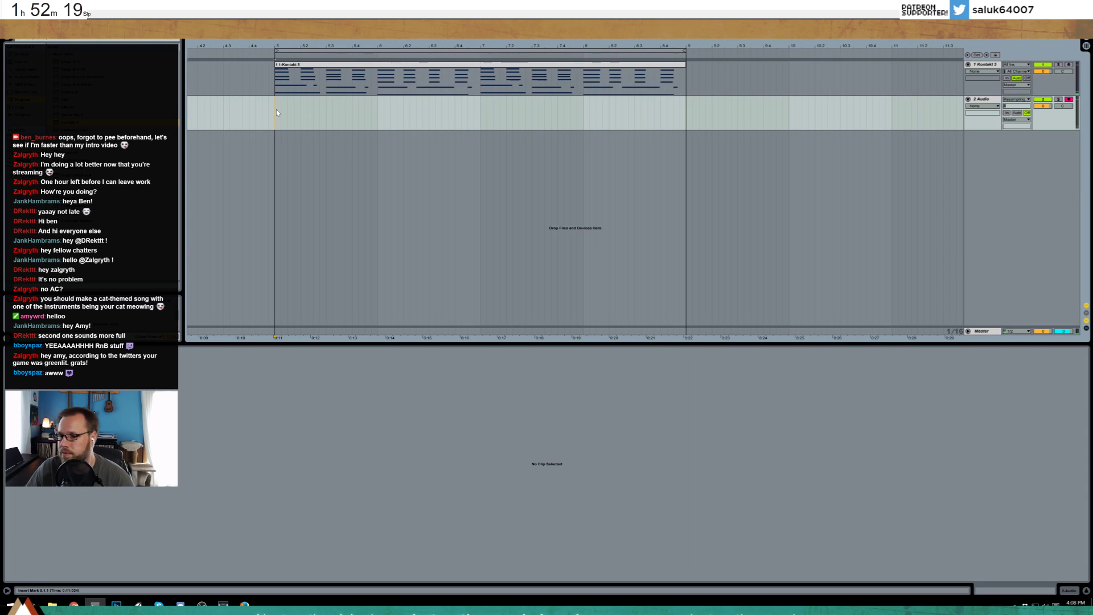
key(F9)
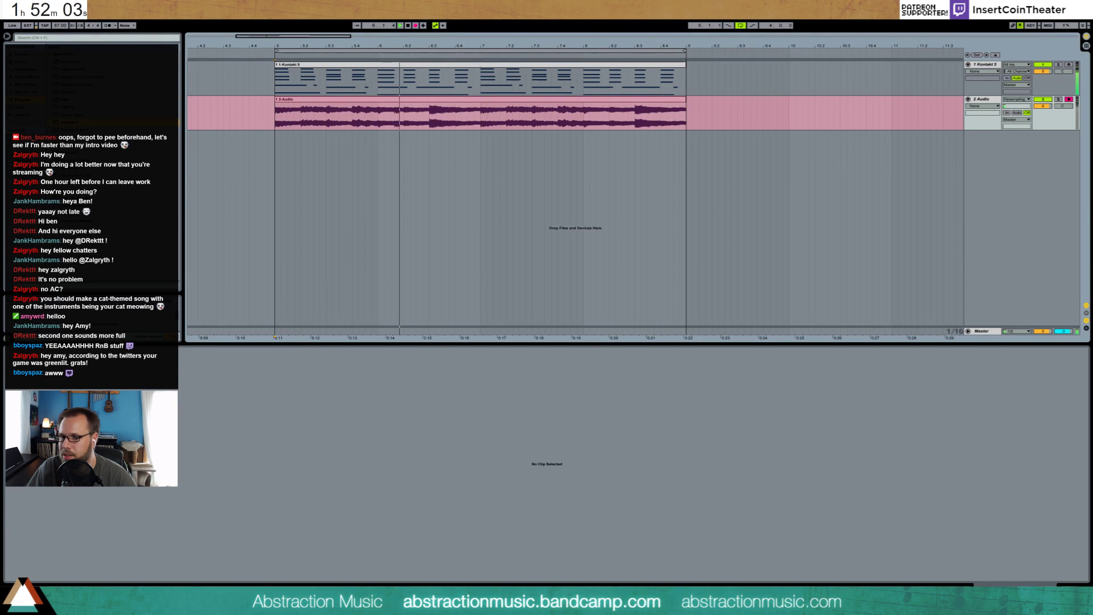
key(space)
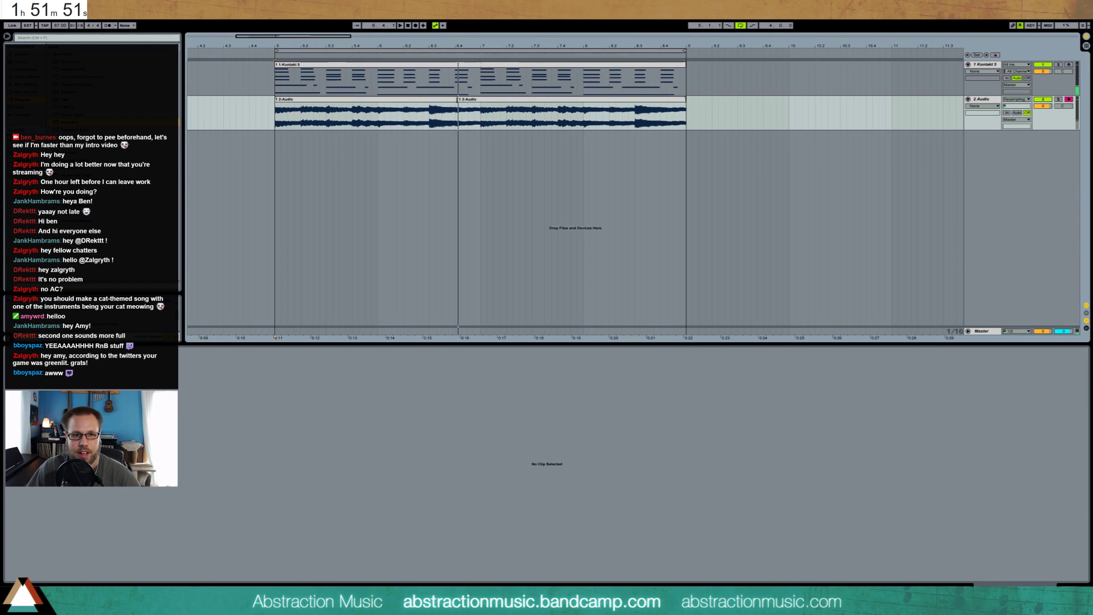
- Reduce the recording on 2 Audio to a single clip spanning bars 5 to 7 and fold the 1 Kontakt 5 track
key(ctrl+j)
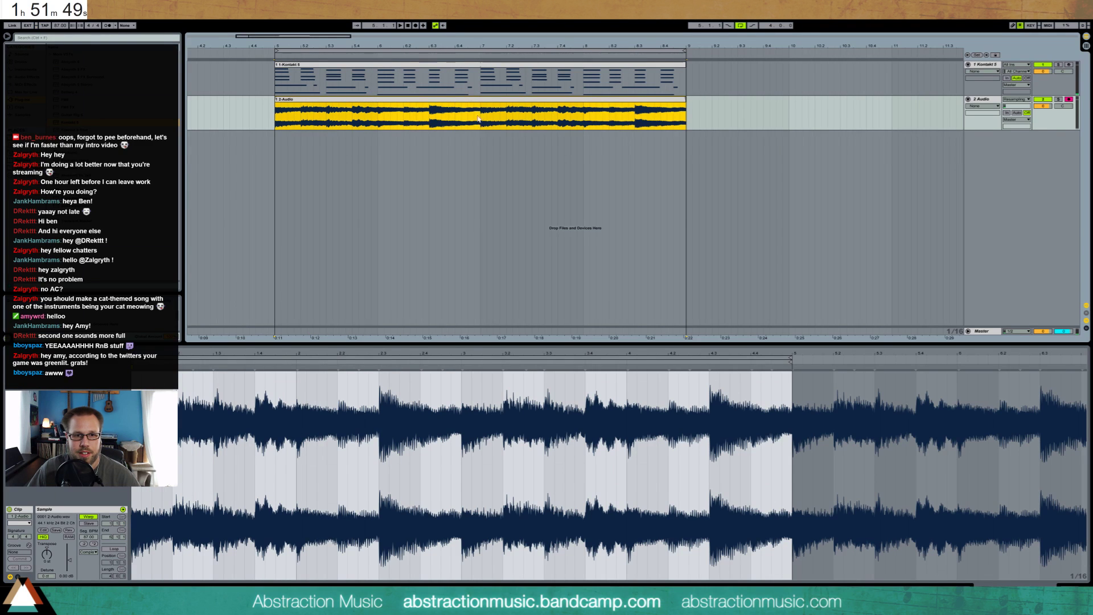
drag(481, 117, 706, 117)
click(385, 99)
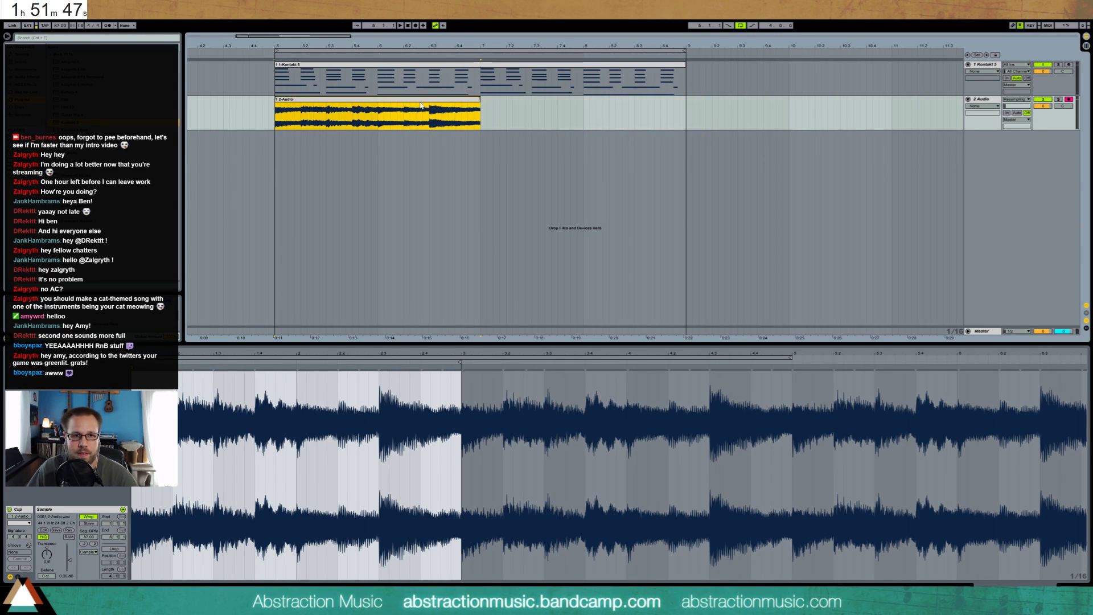
drag(385, 100, 383, 123)
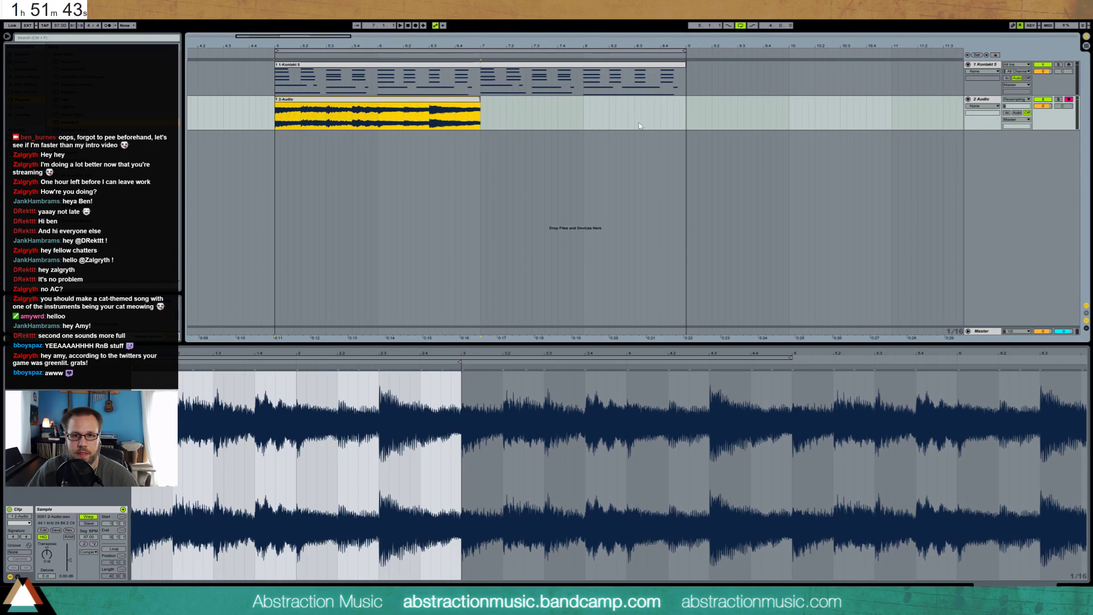
click(968, 64)
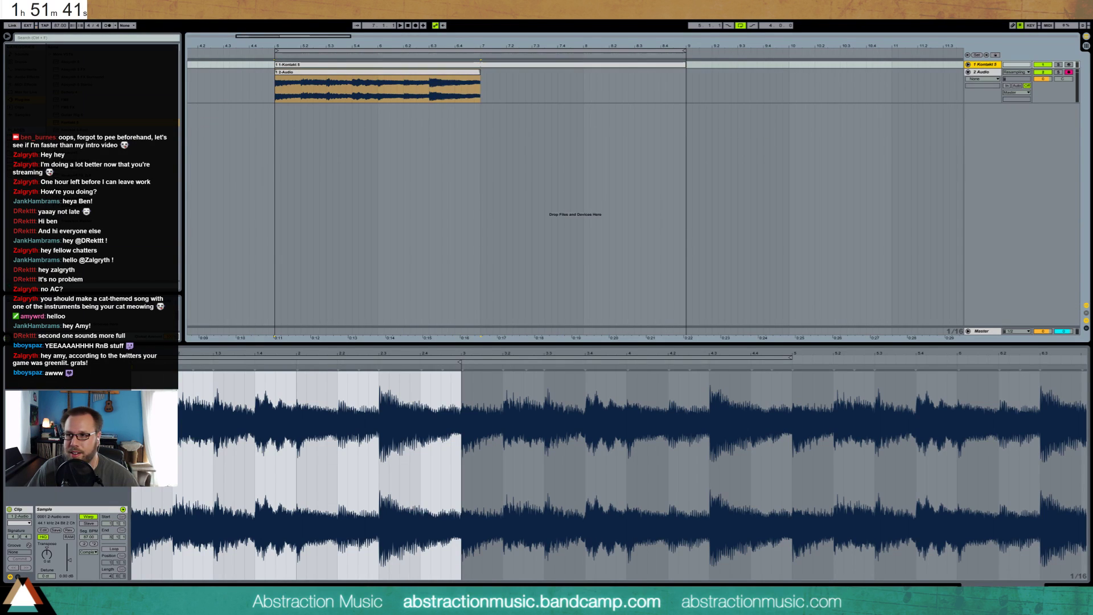
click(506, 129)
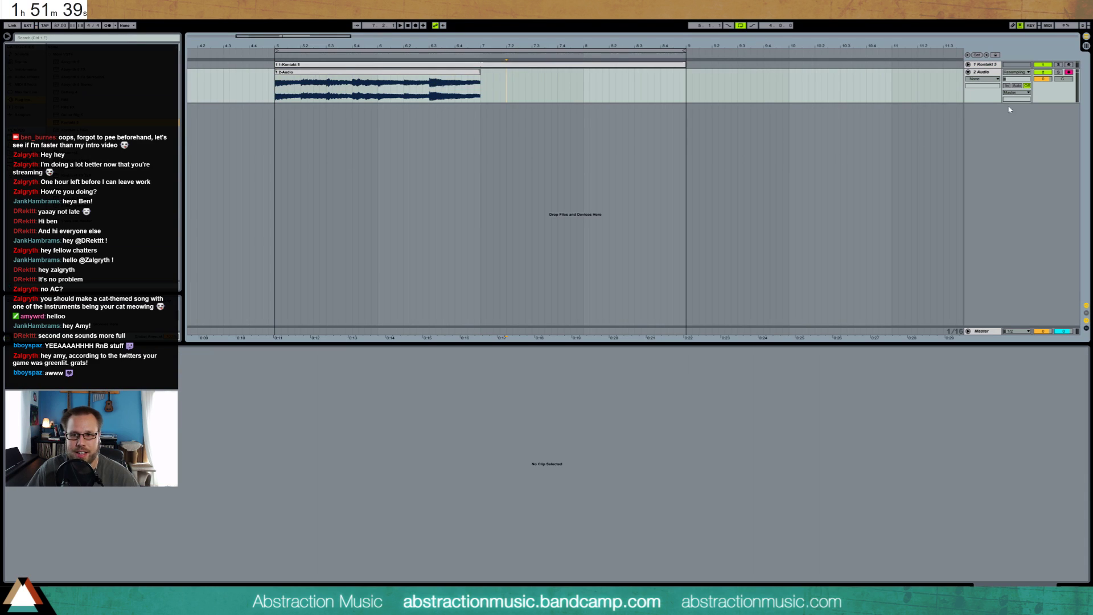
- Load an empty Drum Rack onto a new MIDI track below 2 Audio
click(34, 81)
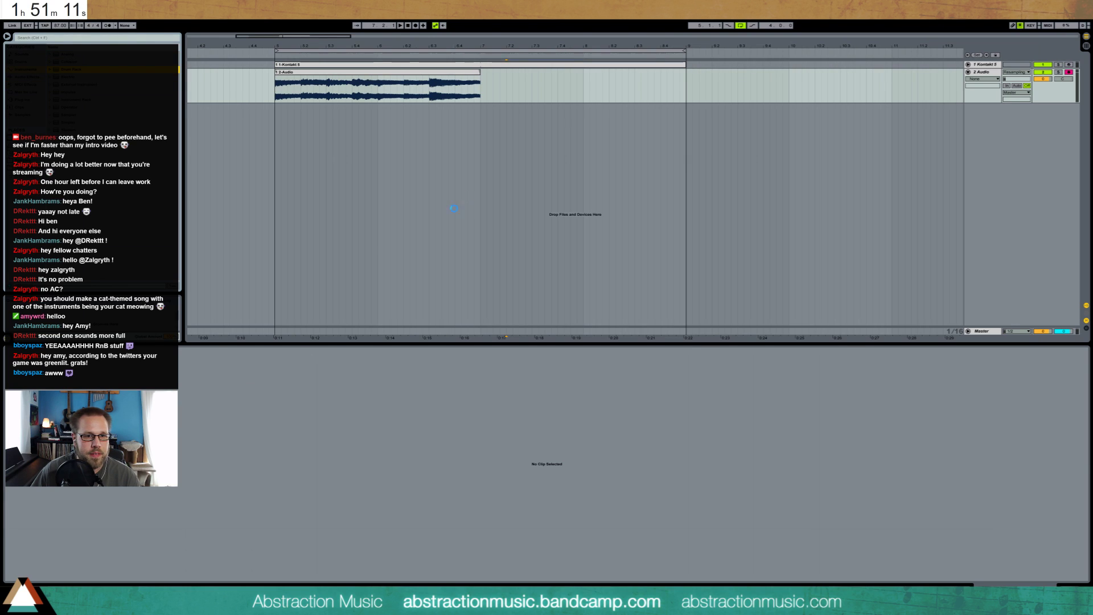
key(Return)
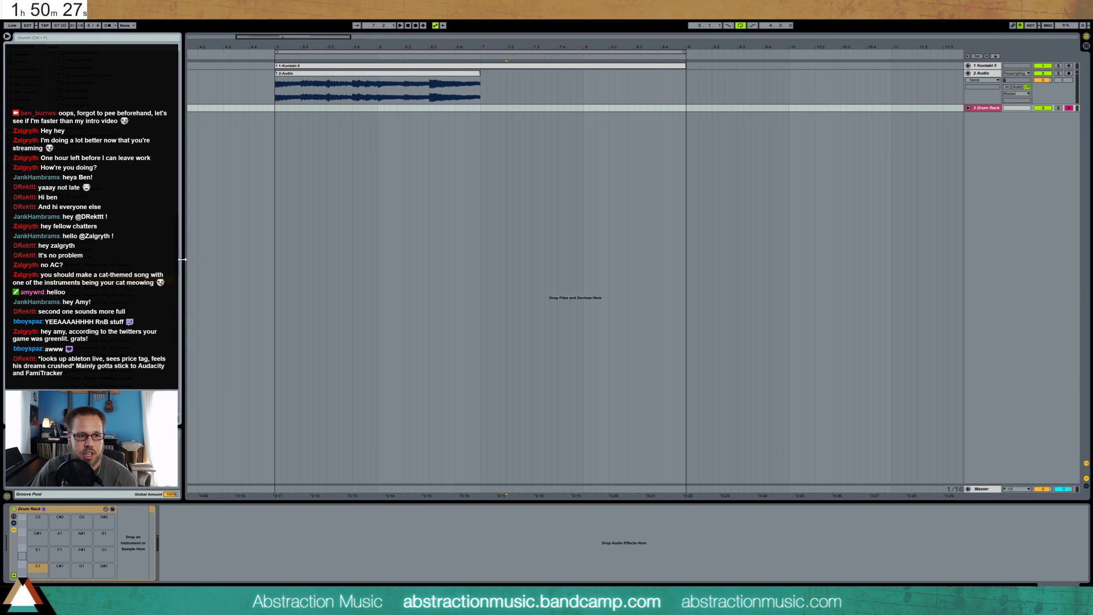
drag(182, 259, 180, 265)
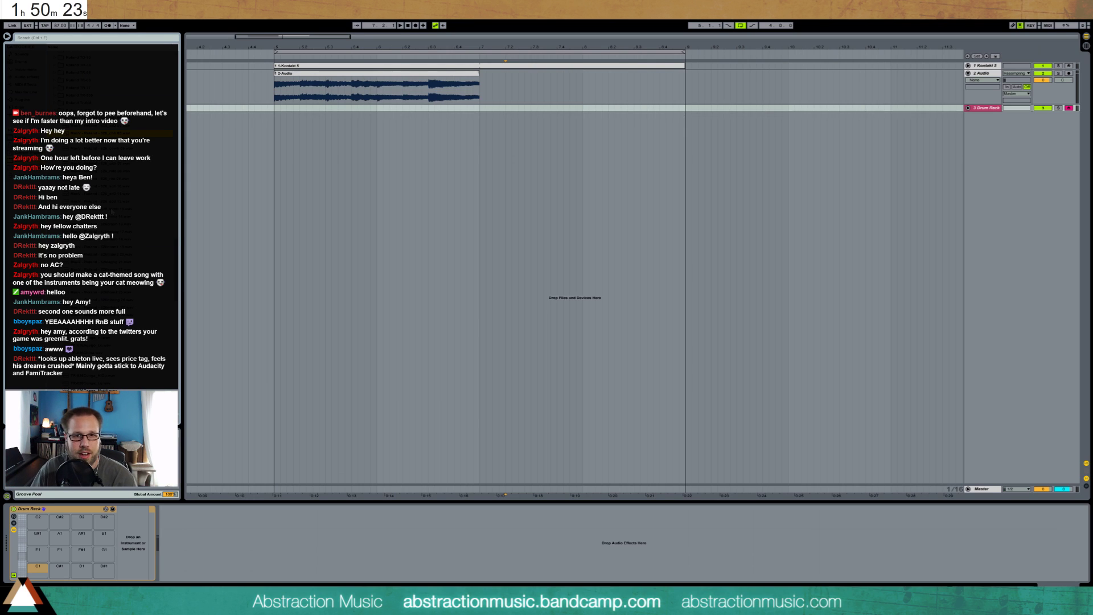
- Audition drum samples, then load two MaxV 707 samples onto the Drum Rack's first two pads and TR-707Hat_C onto the pad above
click(112, 215)
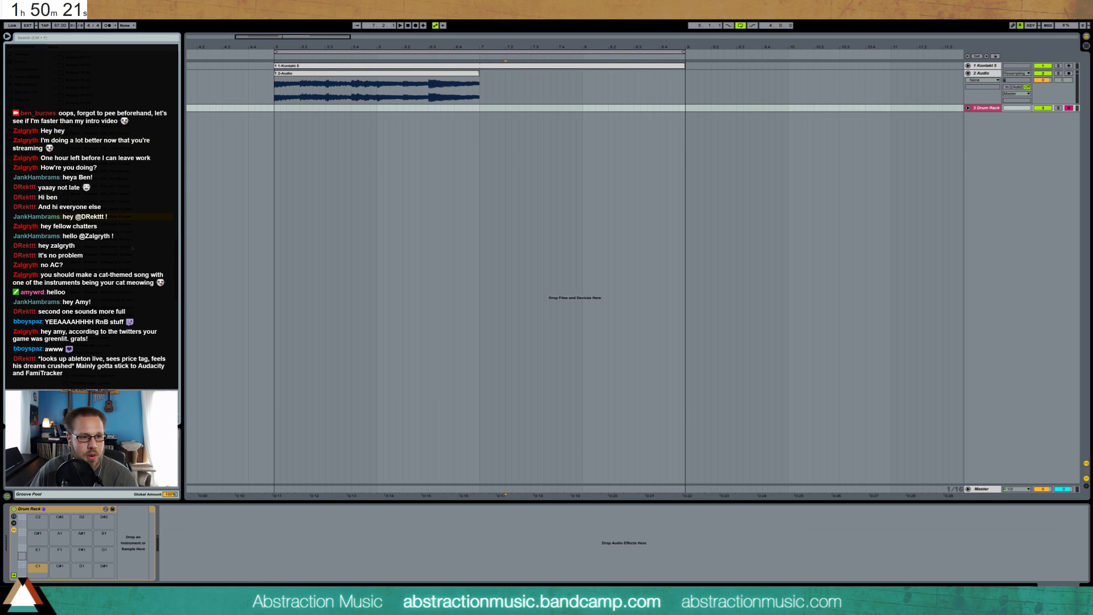
click(130, 245)
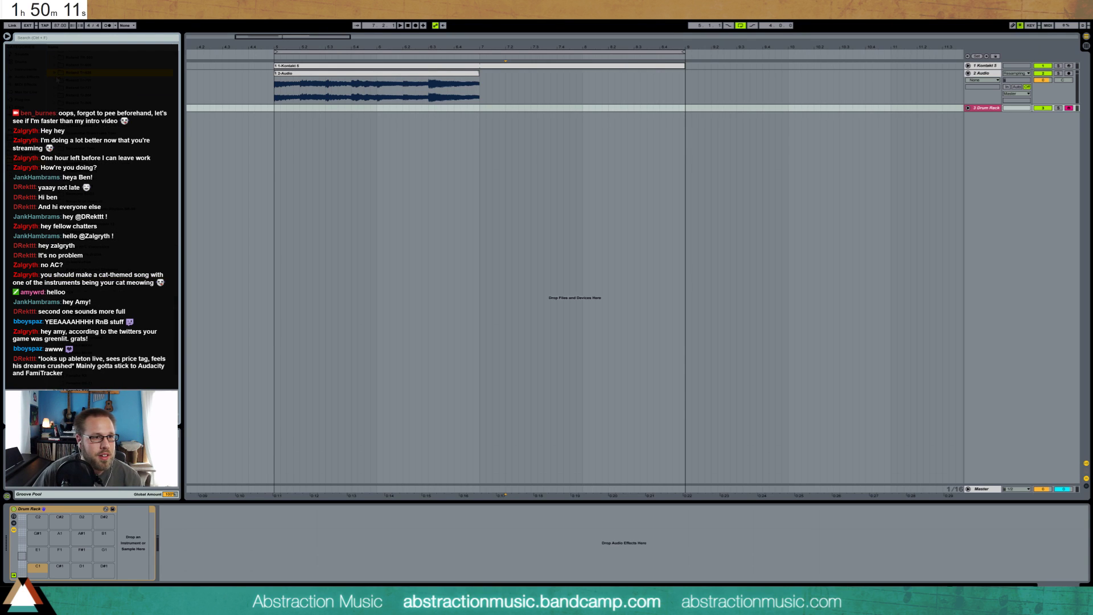
click(55, 80)
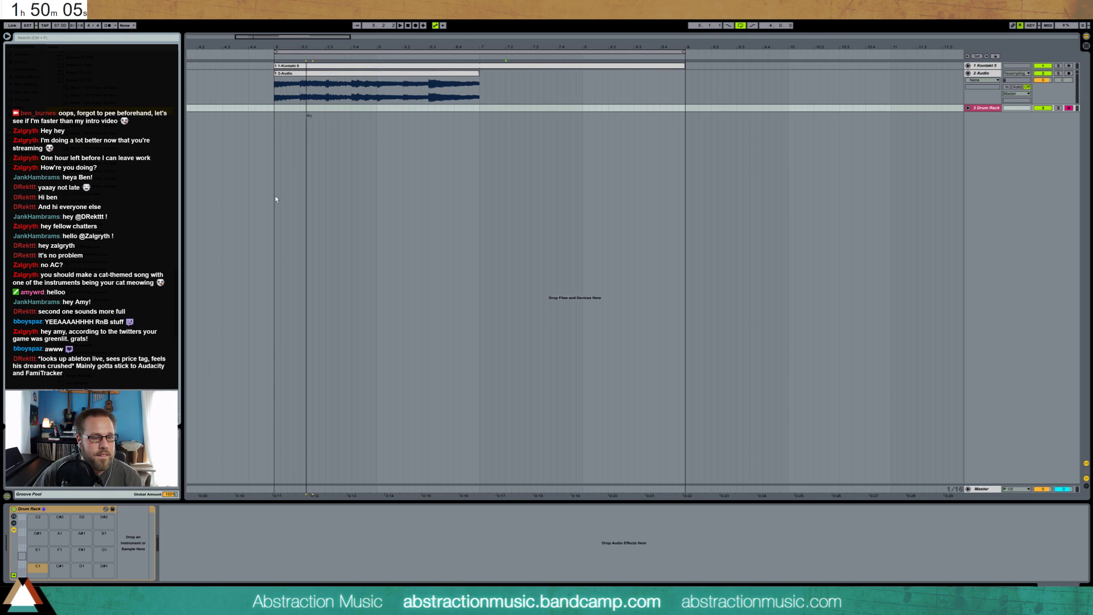
drag(62, 572, 62, 572)
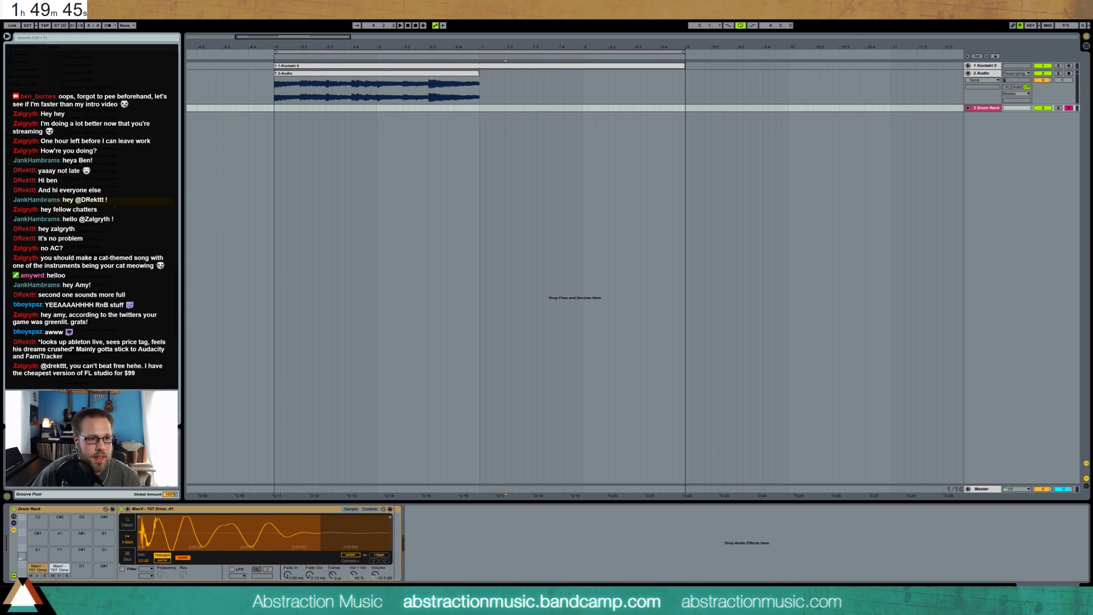
drag(34, 569, 37, 551)
- Insert an empty MIDI clip from bar 5 to bar 7 on the Drum Rack track and open its notes
click(282, 112)
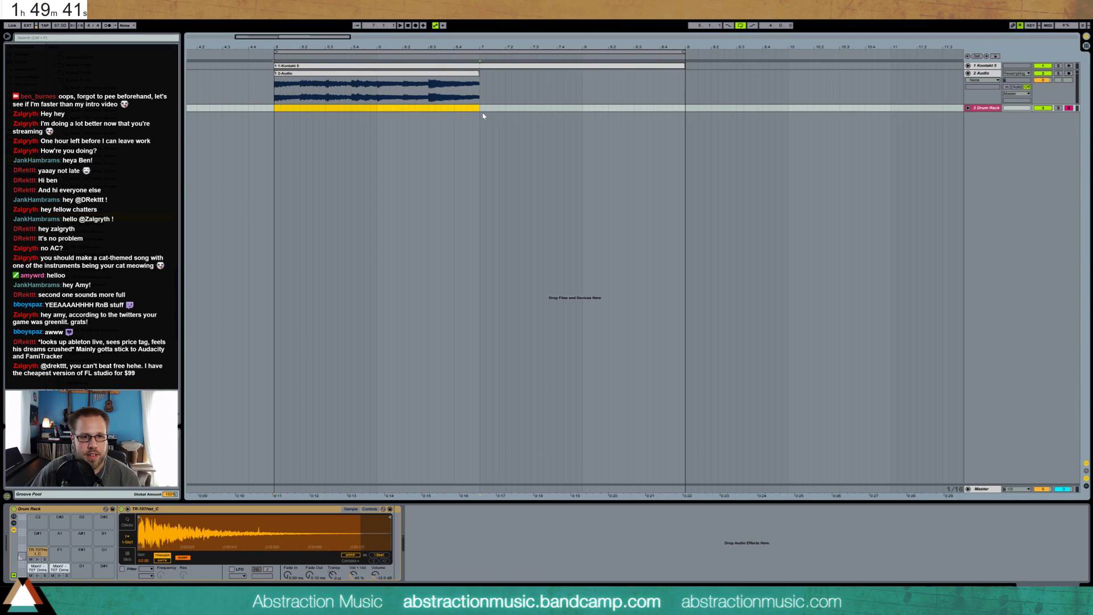
drag(376, 117, 480, 112)
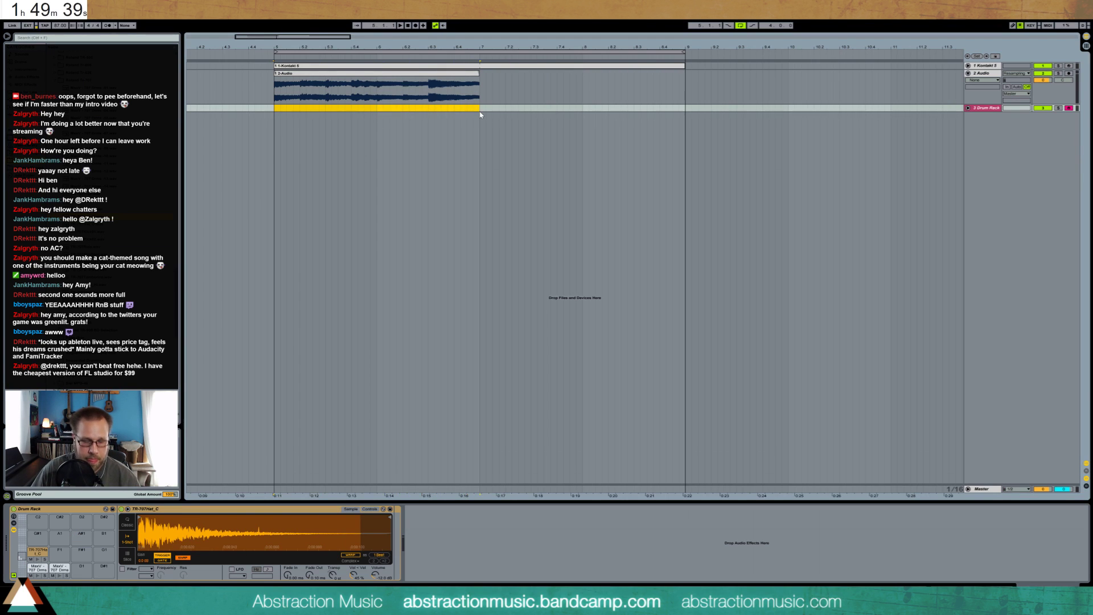
key(ctrl+shift+m)
double_click(461, 112)
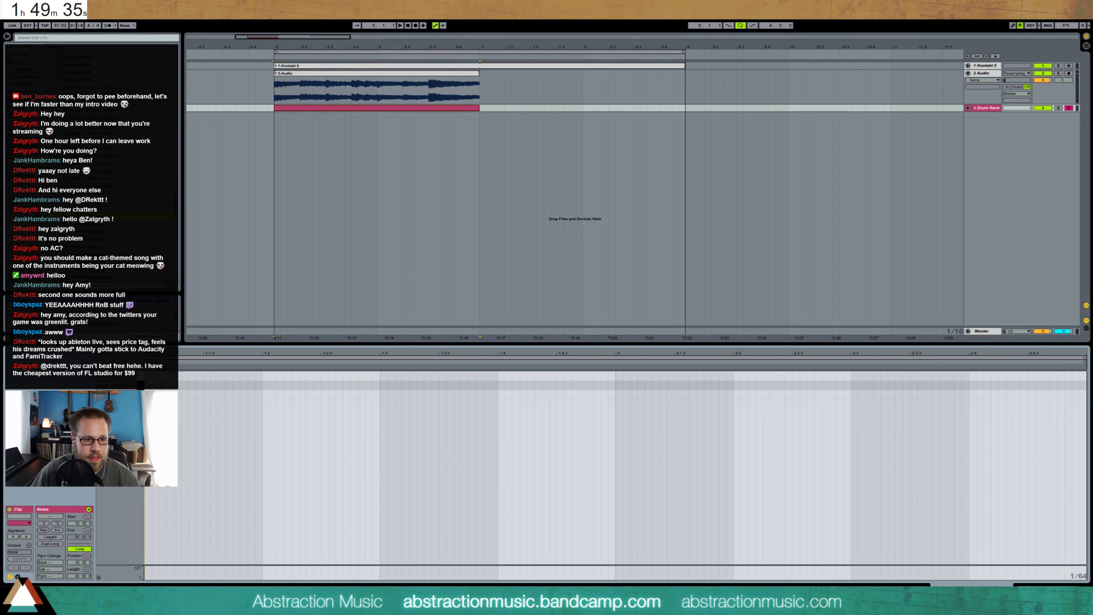
- Draw two TR-707Hat_C notes an eighth apart in the first beat, lengthening the second and giving it a lower velocity
double_click(165, 376)
double_click(206, 376)
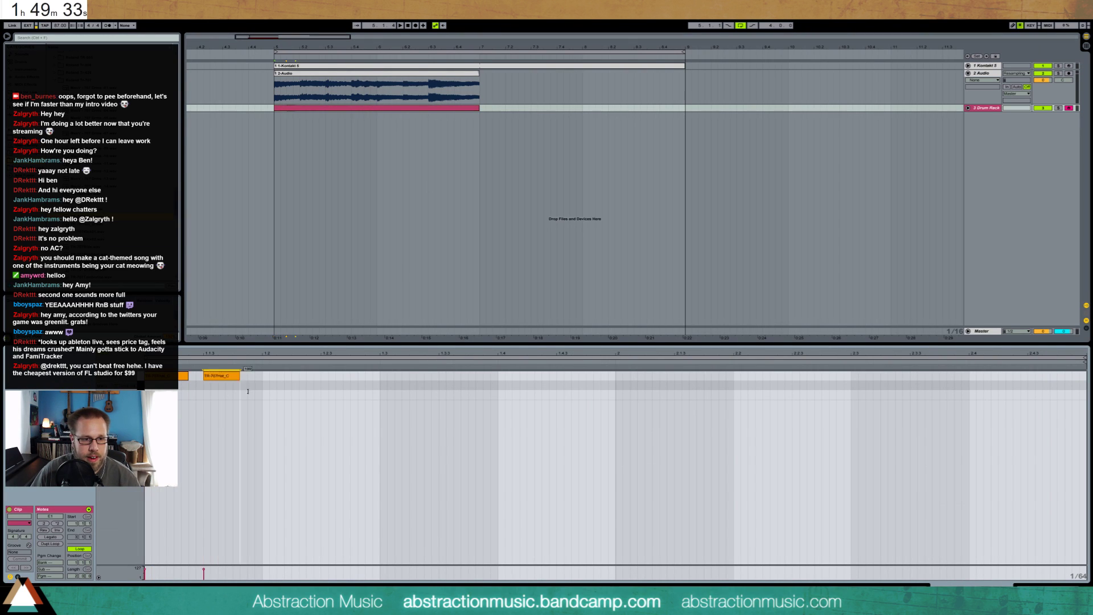
mouse_move(240, 376)
mouse_down()
mouse_move(260, 376)
mouse_move(247, 375)
mouse_up()
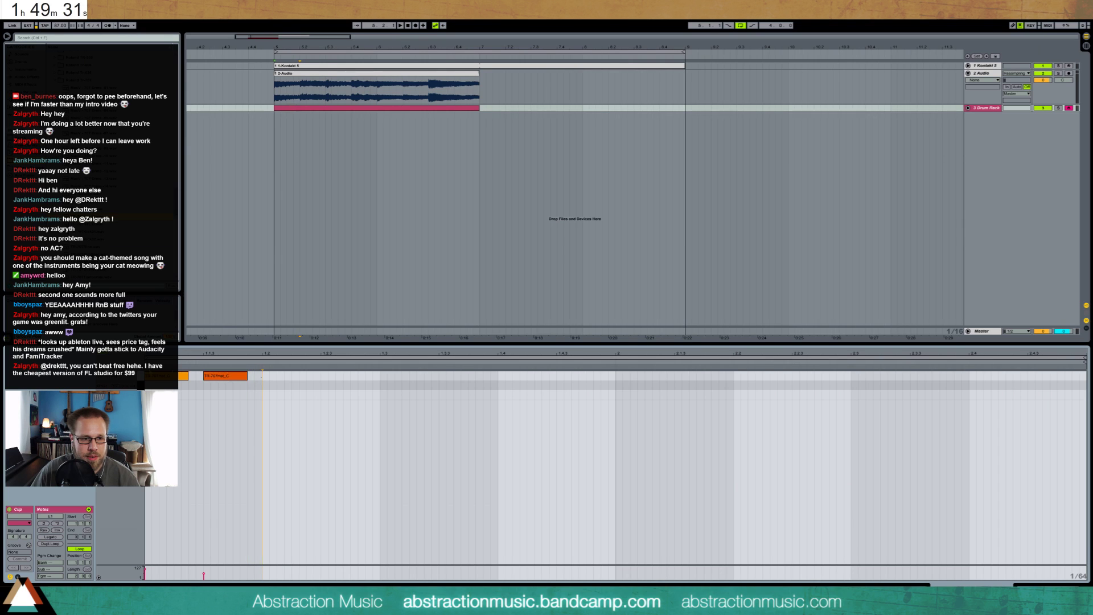
- Duplicate the pair of hat notes repeatedly until the eighth-note pattern fills the two-bar clip
key(ctrl+a)
key(ctrl+d)
key(ctrl+d)
key(ctrl+d)
key(ctrl+d)
key(ctrl+d)
key(ctrl+d)
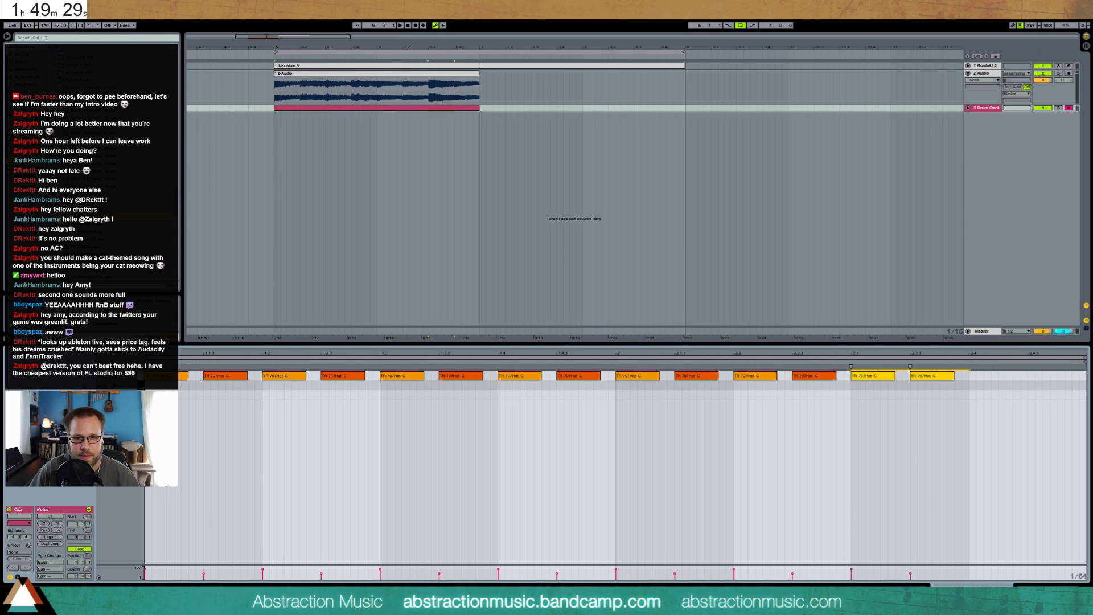
key(ctrl+d)
- Select all the hat notes and lower their velocities together while the loop plays
drag(147, 371, 409, 387)
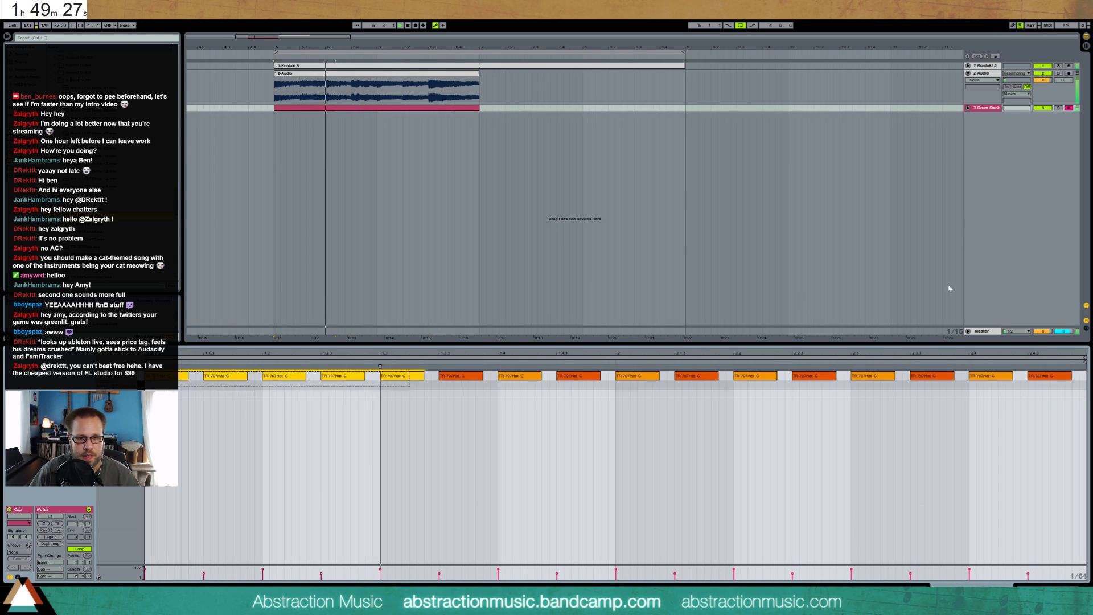
key(ctrl+a)
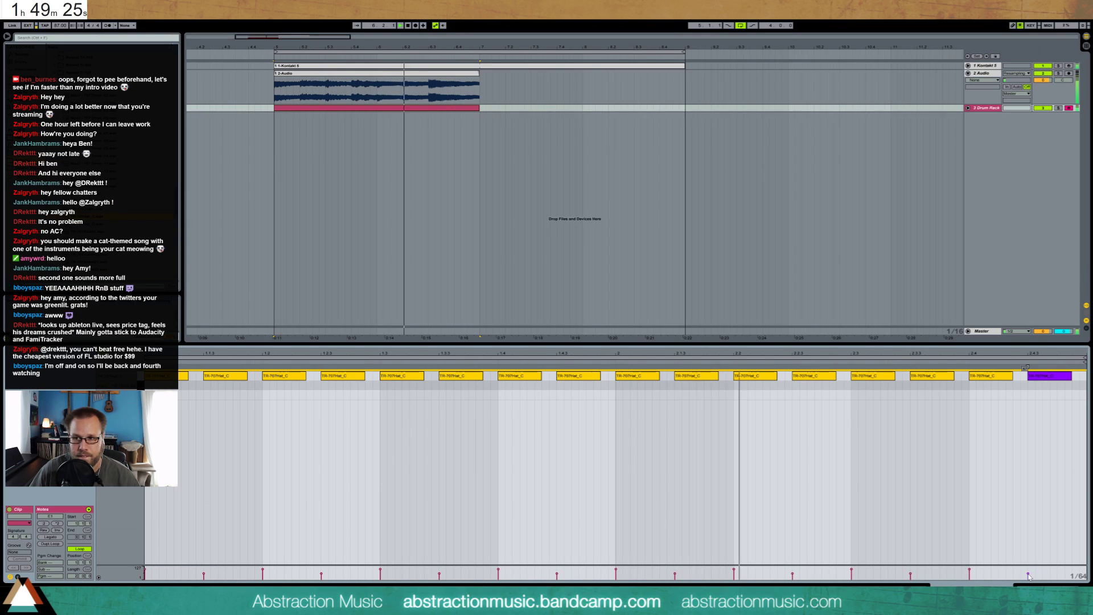
click(1030, 576)
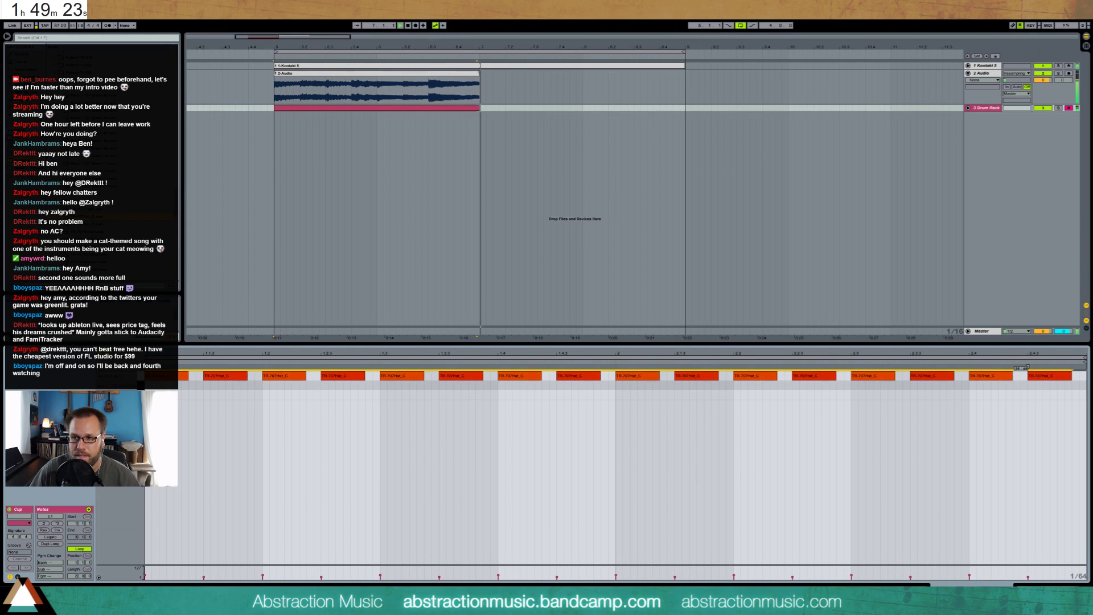
key(ctrl+a)
- Stop playback and extend the looped Drum Rack clip to bar 9
click(730, 199)
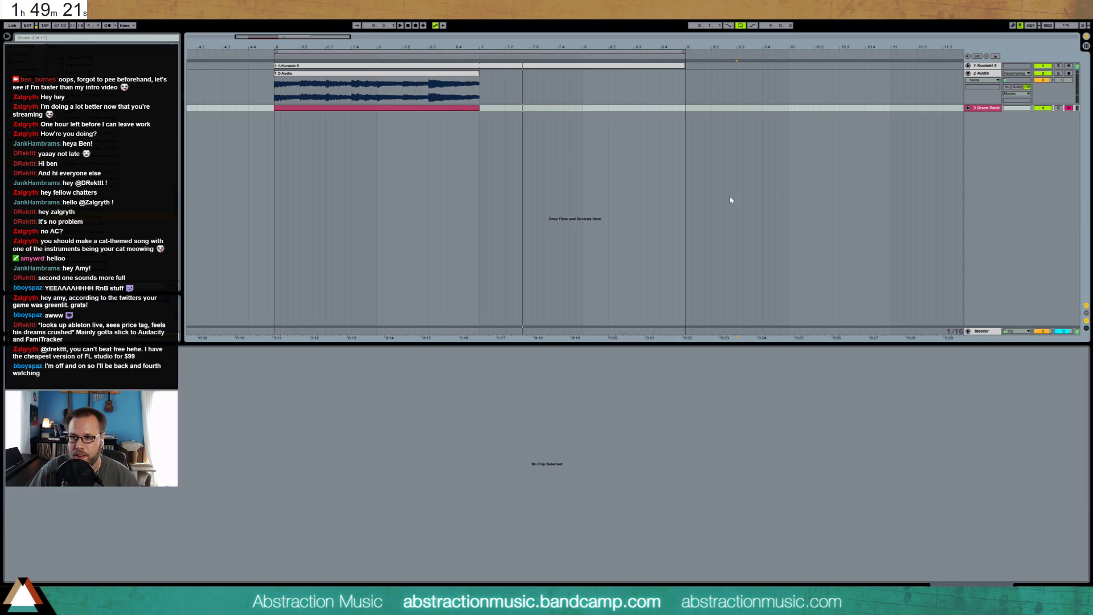
key(space)
drag(479, 108, 685, 108)
- Turn on looping for the 2 Audio clip with a two-bar loop and extend the clip to bar 9
click(385, 89)
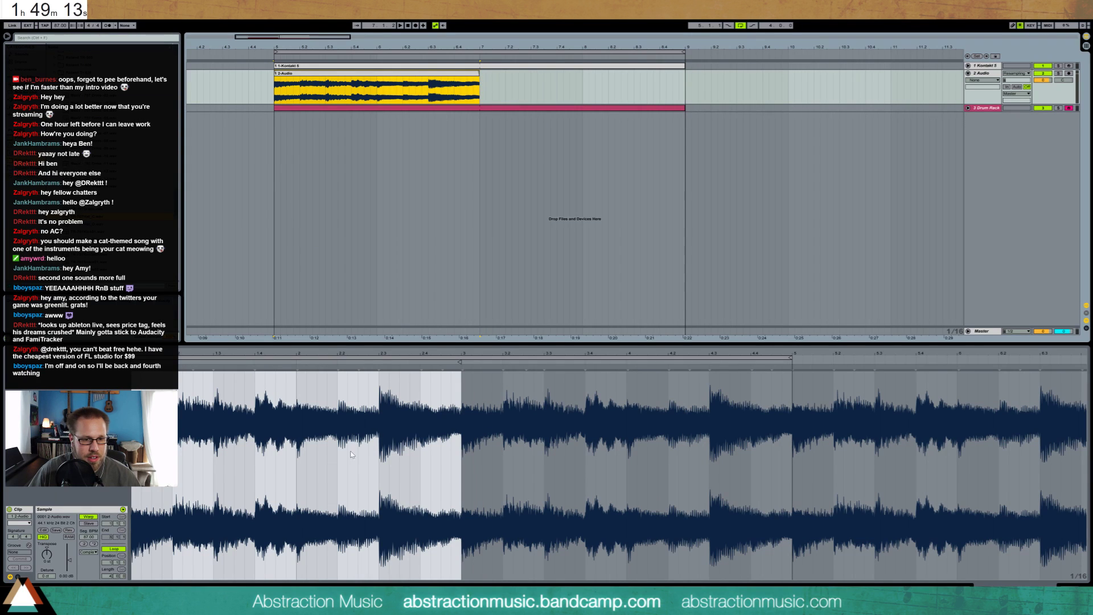
drag(109, 577, 108, 593)
click(481, 77)
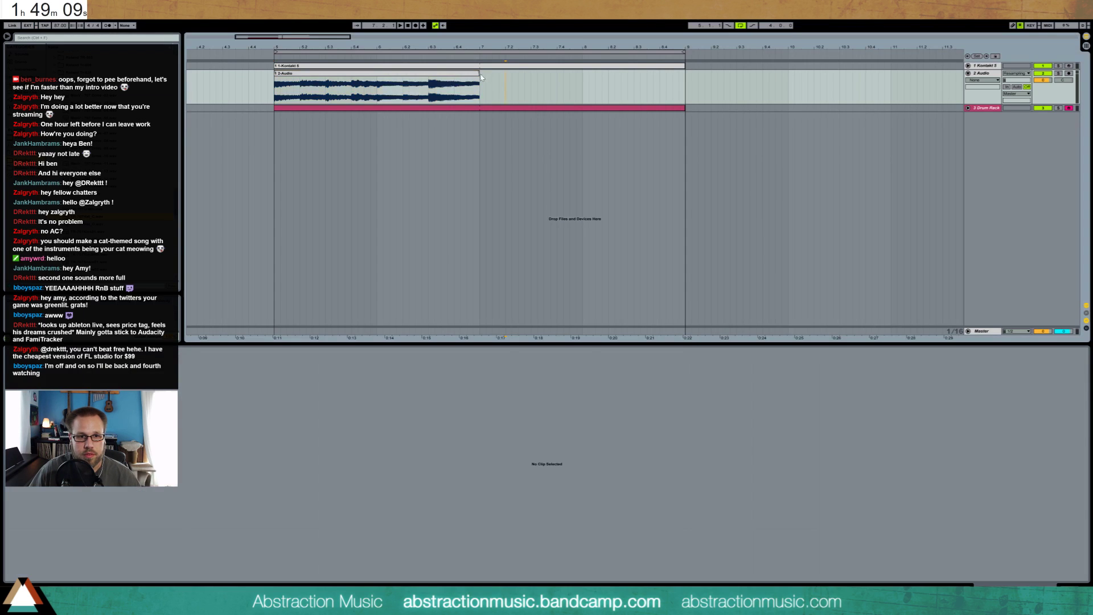
drag(480, 79, 685, 83)
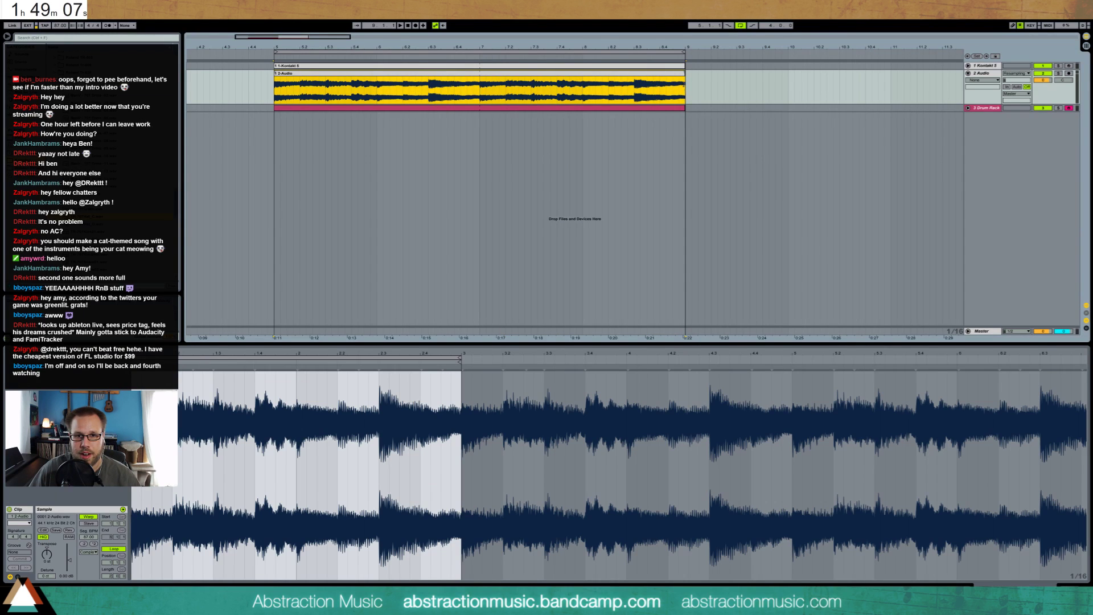
- Mute the 1 Kontakt 5 track and play the resampled audio with the drums
click(1044, 66)
key(space)
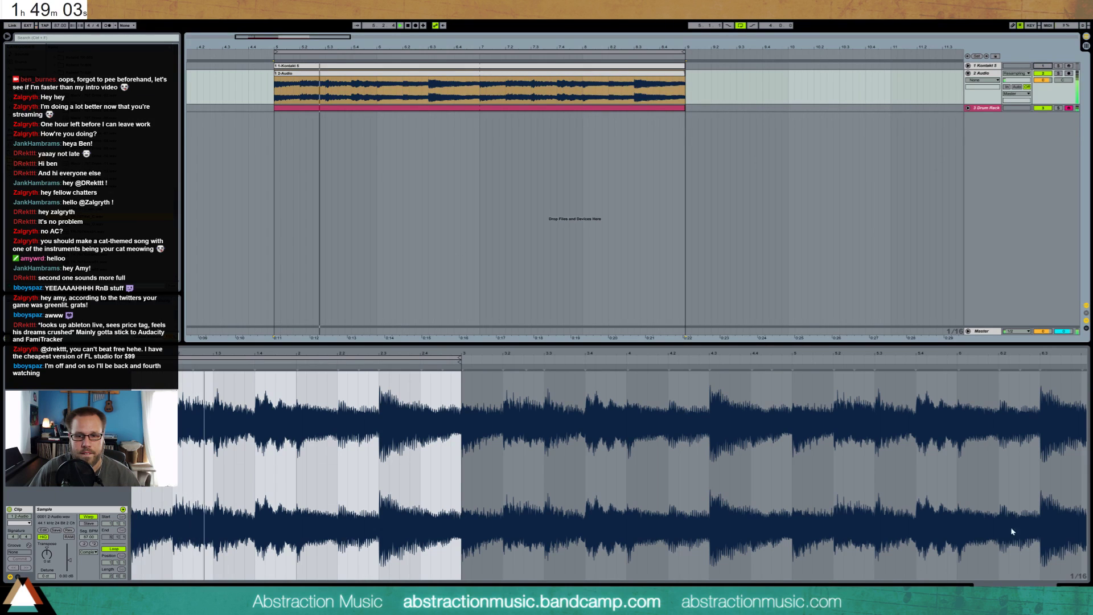
- Shorten all the TR-707Hat_C notes in the Drum Rack clip together
click(578, 108)
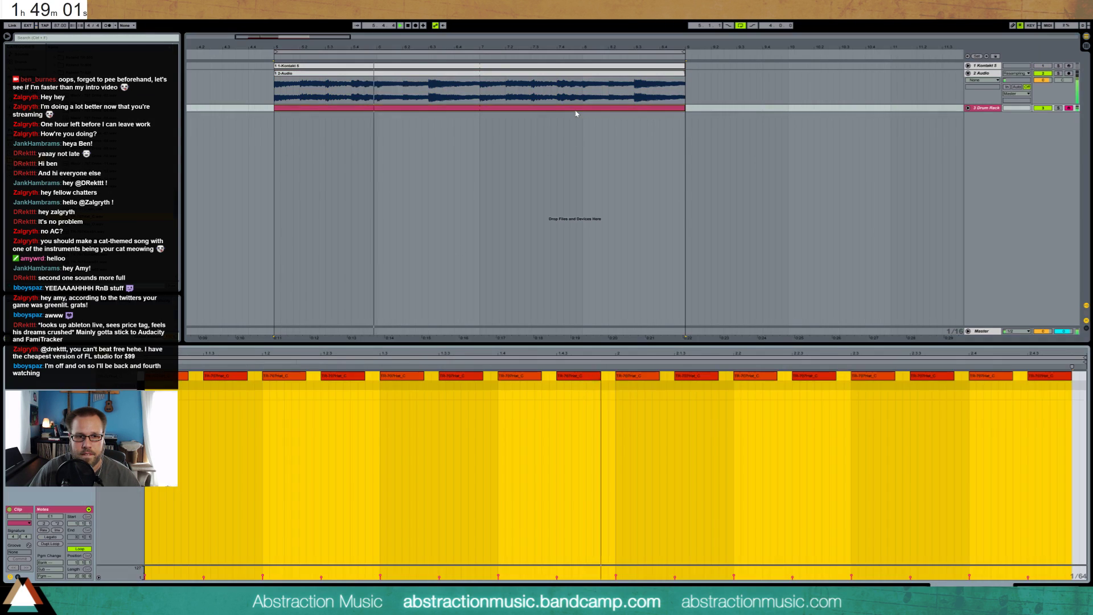
click(244, 514)
drag(183, 405, 1056, 371)
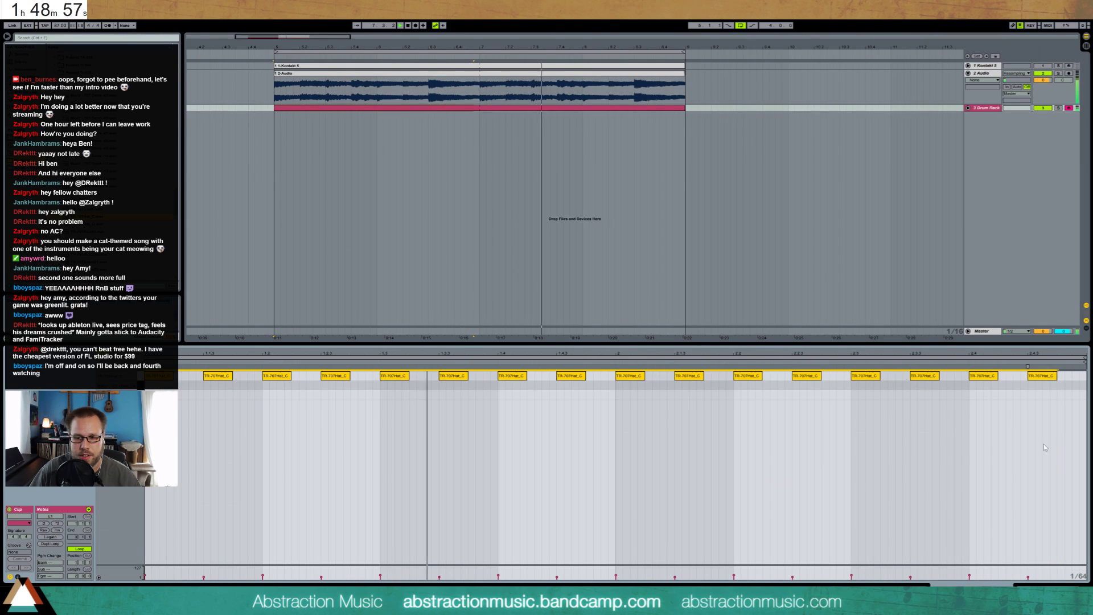
- Rebalance the hat velocities, selecting the off-beat notes and making them softer than the on-beat notes
drag(1042, 447, 146, 447)
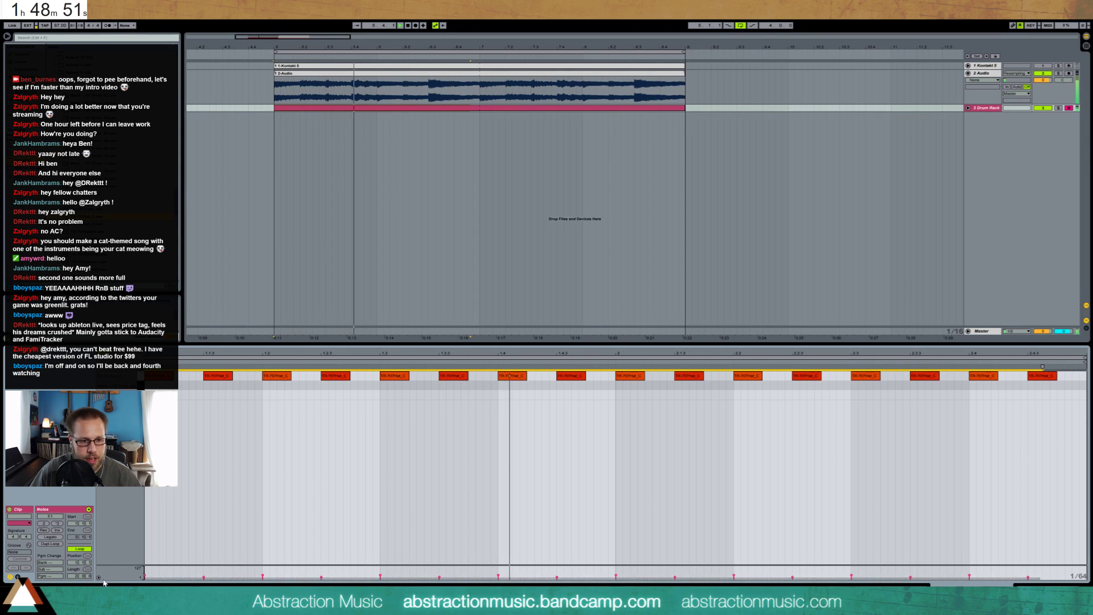
drag(103, 580, 179, 578)
click(206, 368)
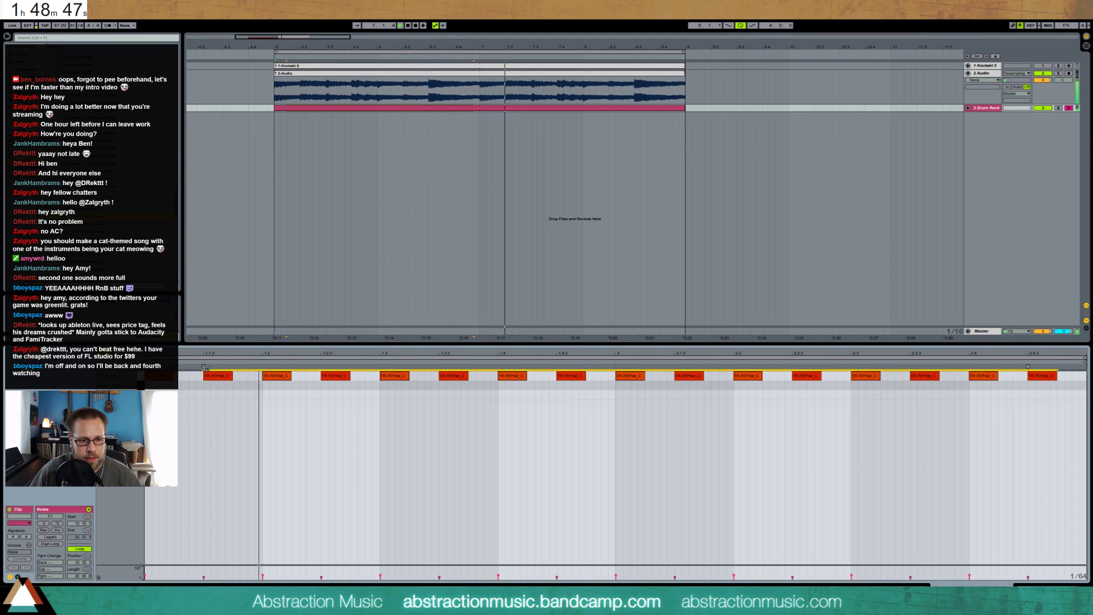
click(204, 580)
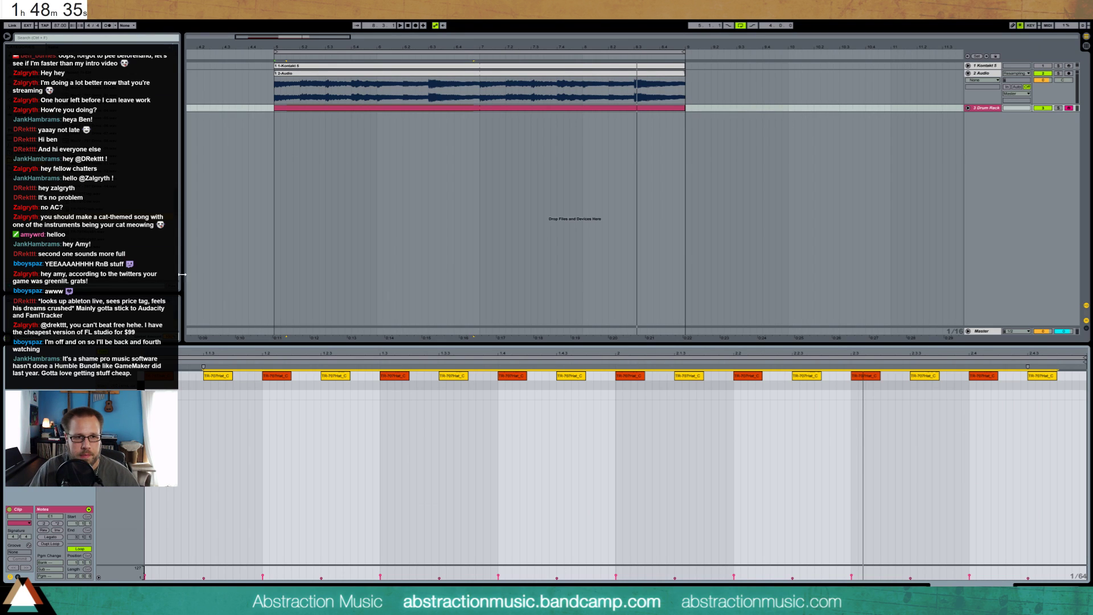
- Insert a new audio track below the 3 Drum Rack track and arm it for recording
click(738, 172)
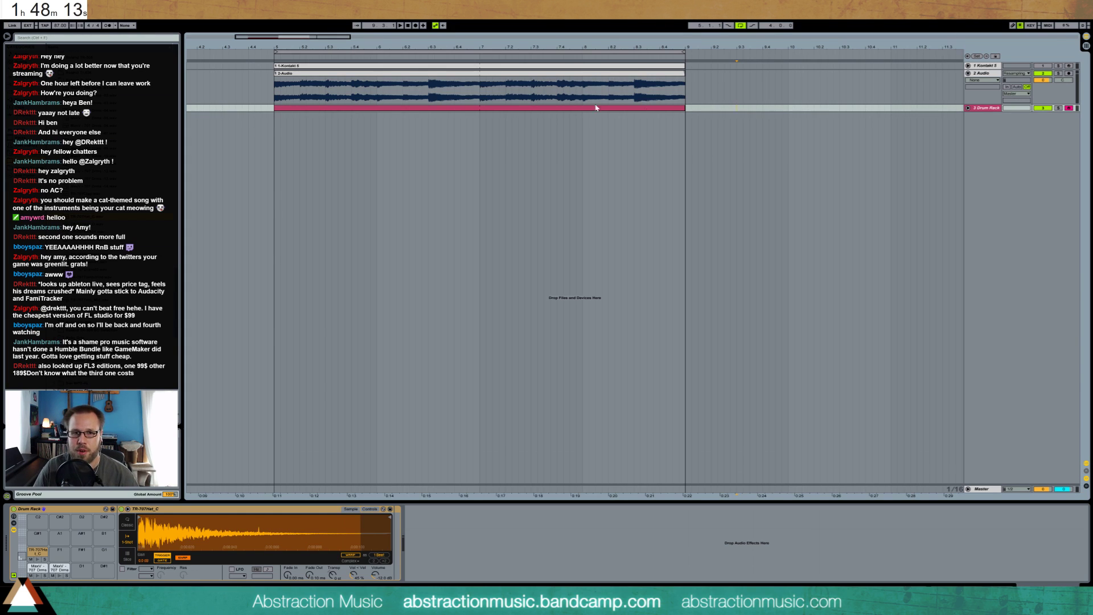
key(ctrl+t)
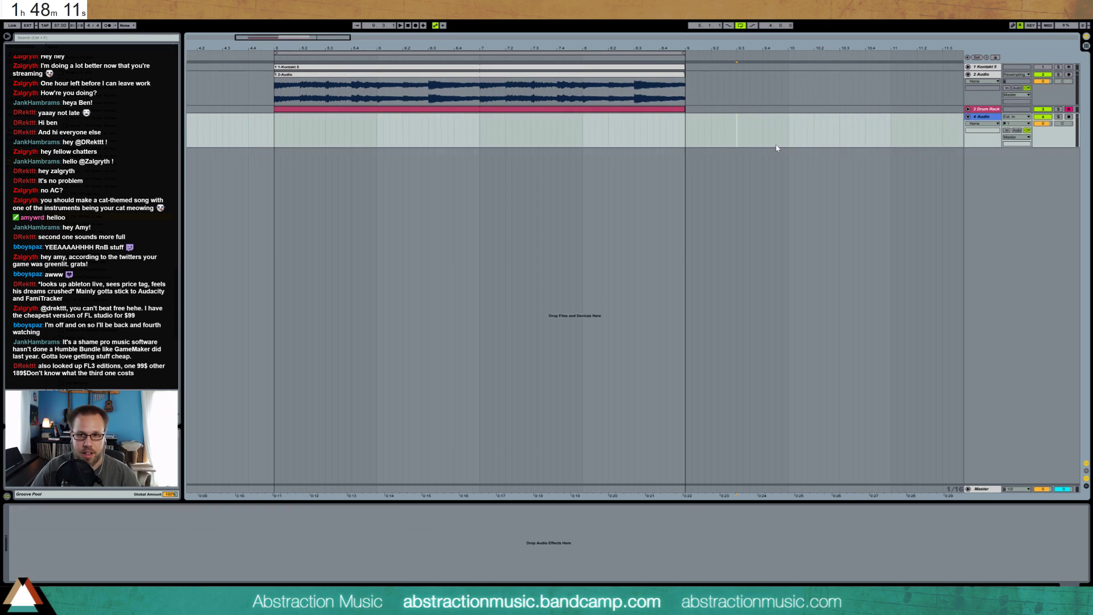
click(415, 25)
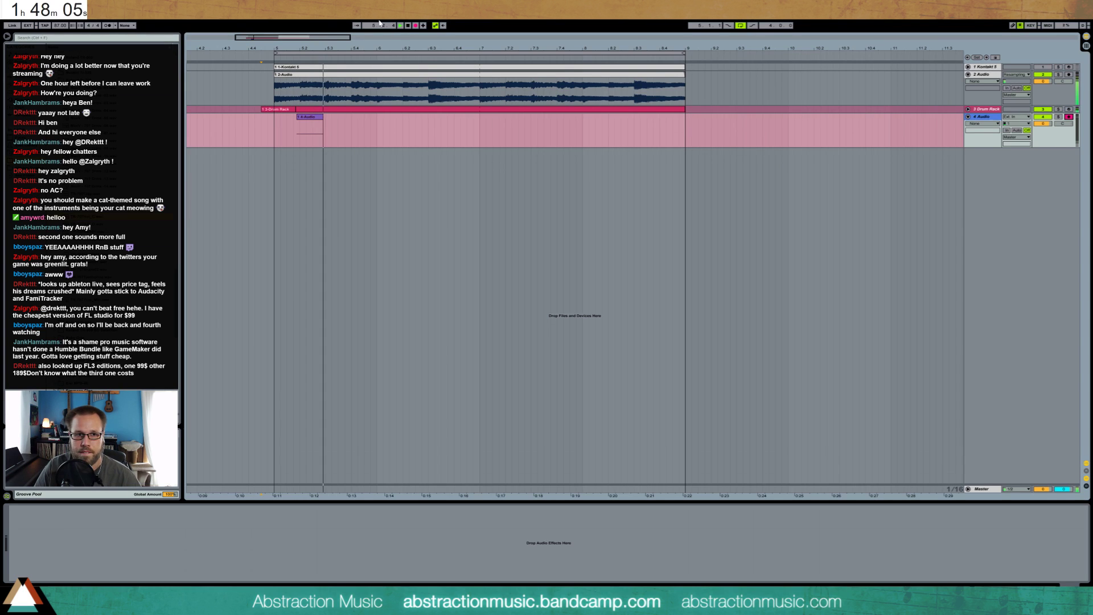
click(408, 26)
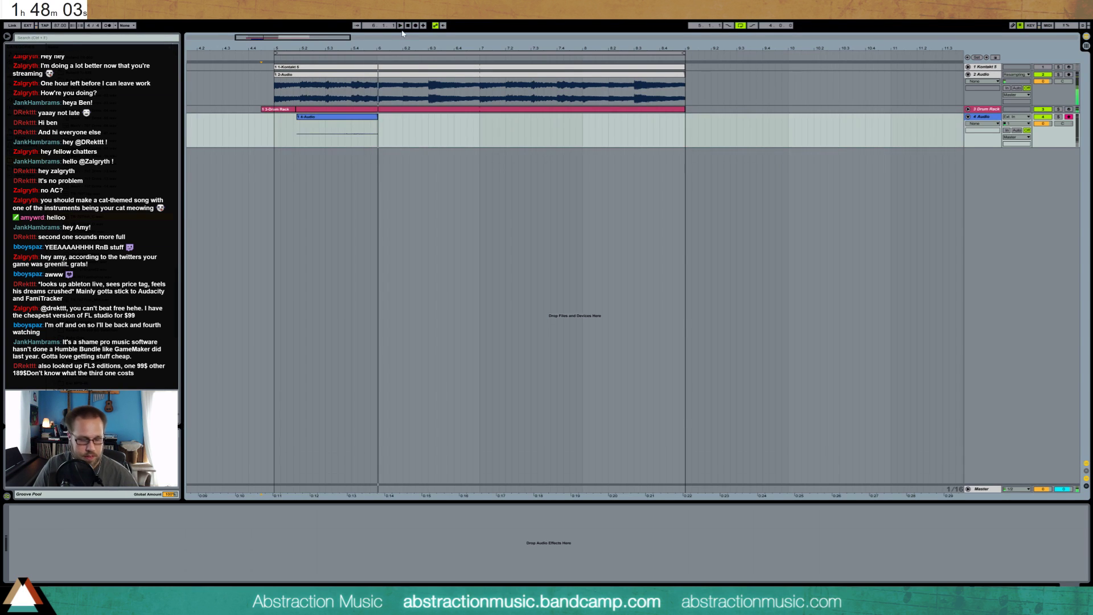
key(ctrl+z)
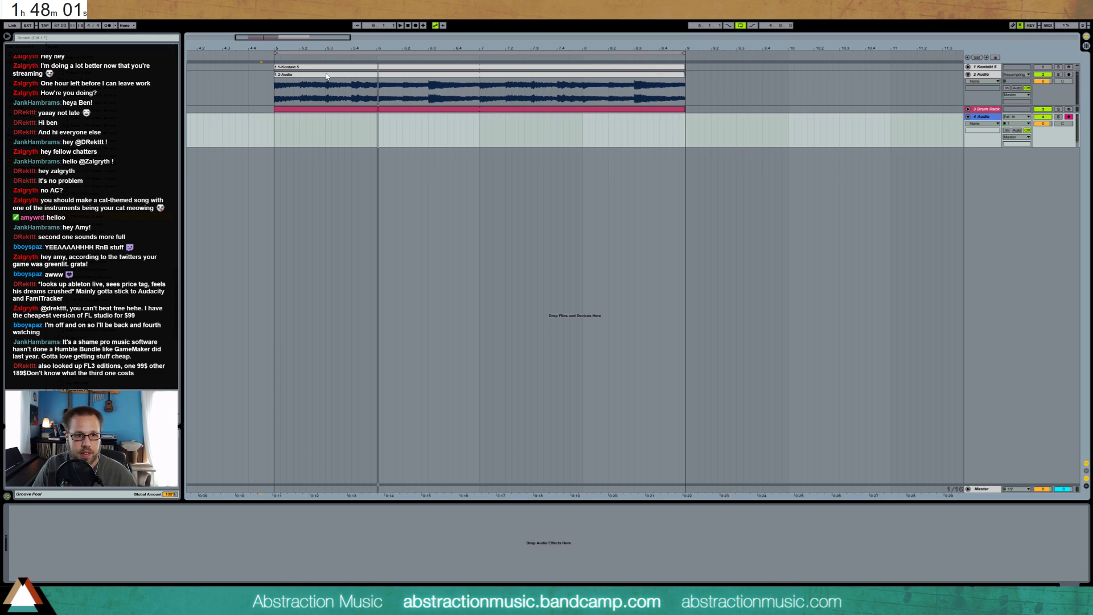
- Record a percussive take on the 4 Audio track, shift the clip so its first hit lands on bar 5, and audition it
click(416, 26)
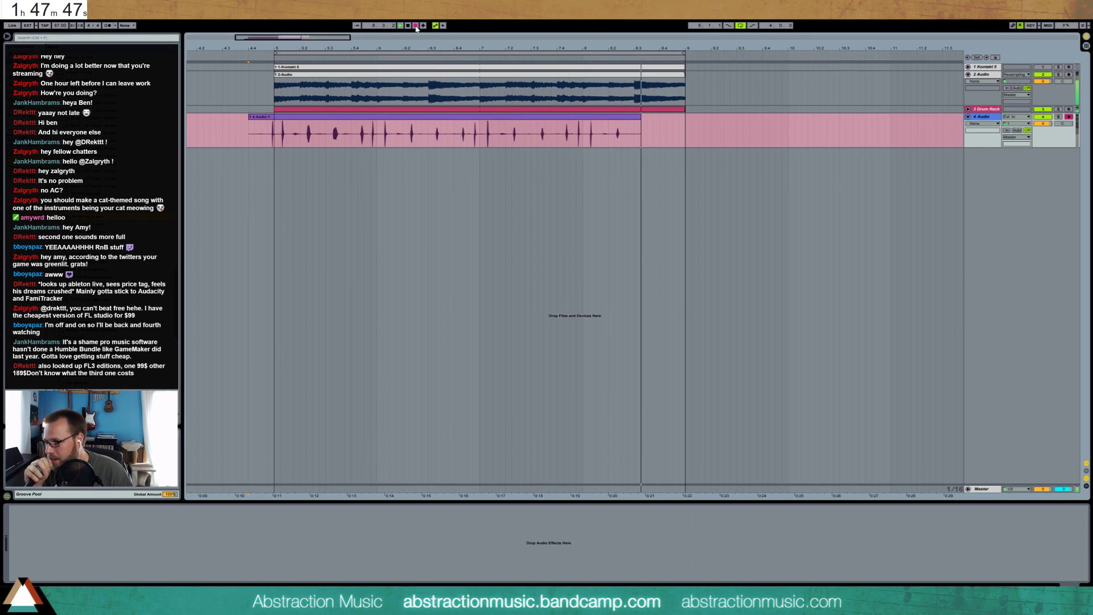
click(415, 25)
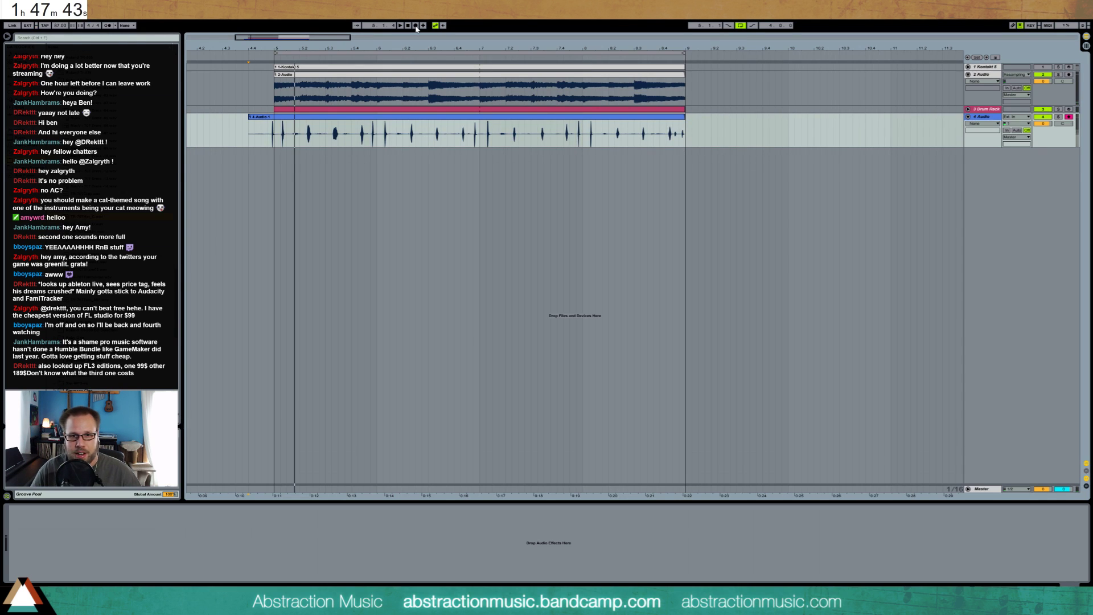
click(290, 121)
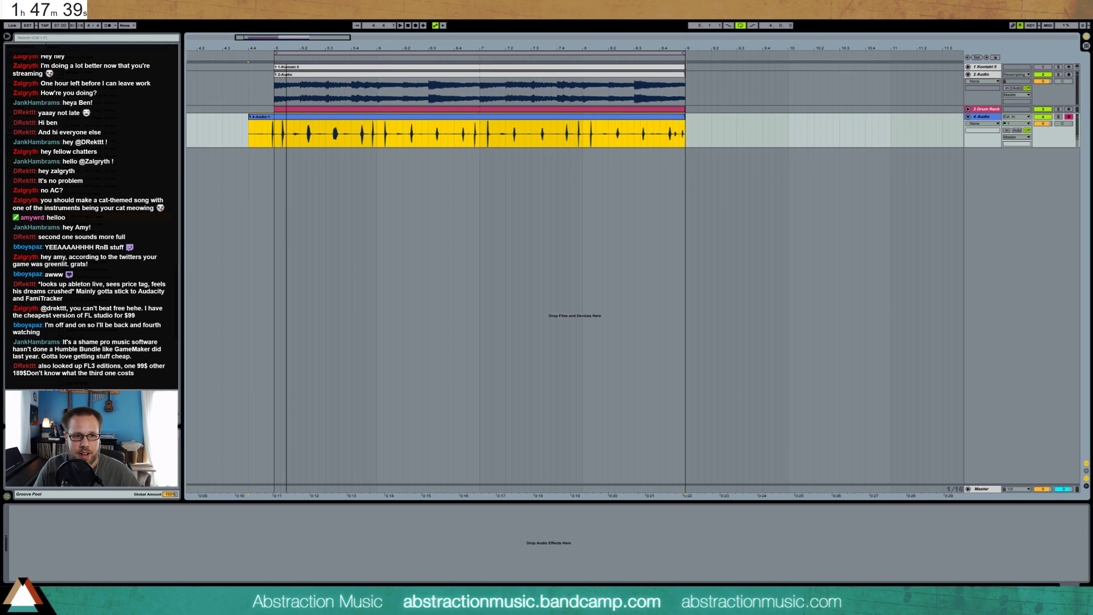
key(plus)
key(plus)
key(plus)
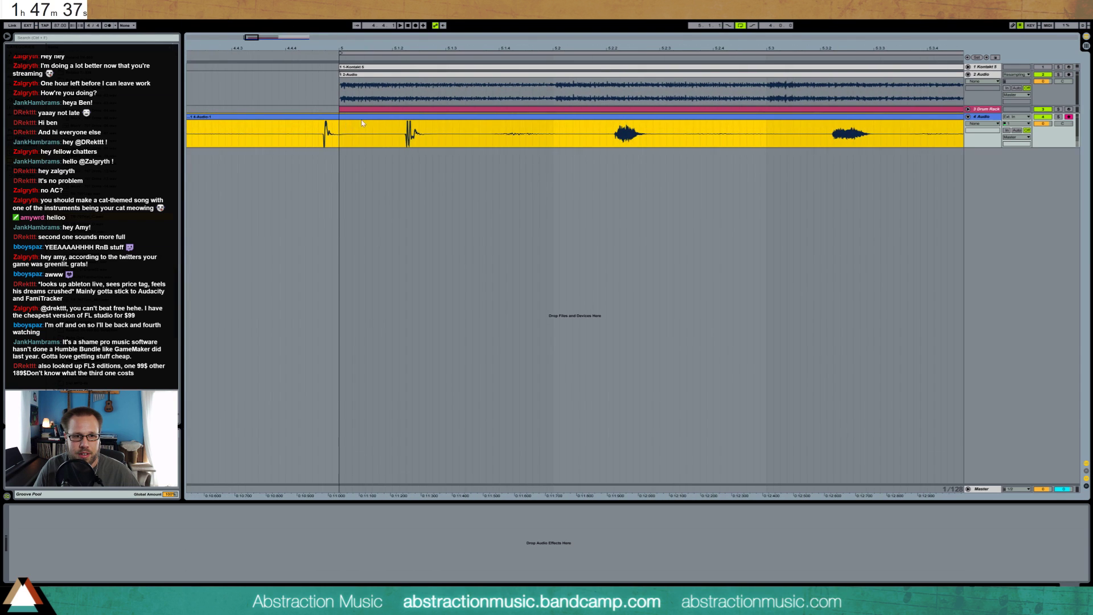
drag(370, 122, 385, 122)
key(space)
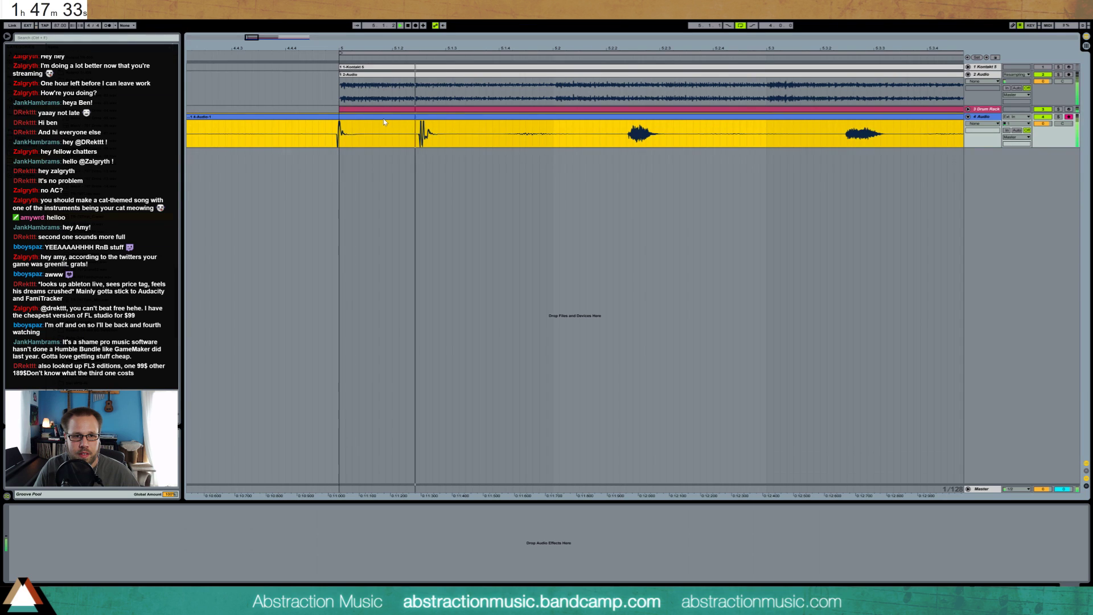
key(space)
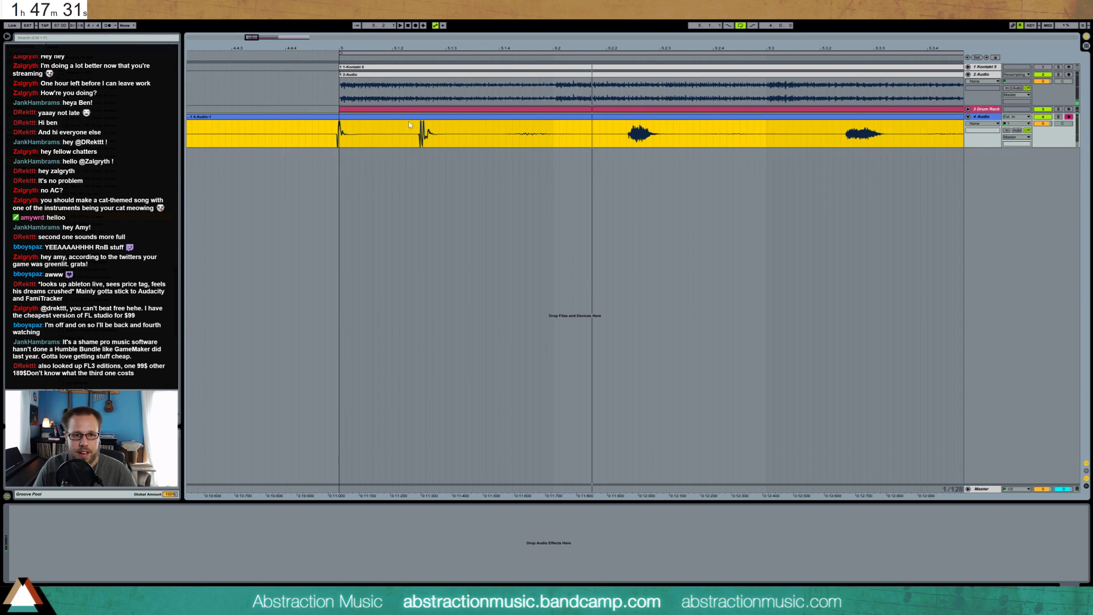
- Delete the recorded take from the 4 Audio track and record a new one from bar 5 over the loop
key(Delete)
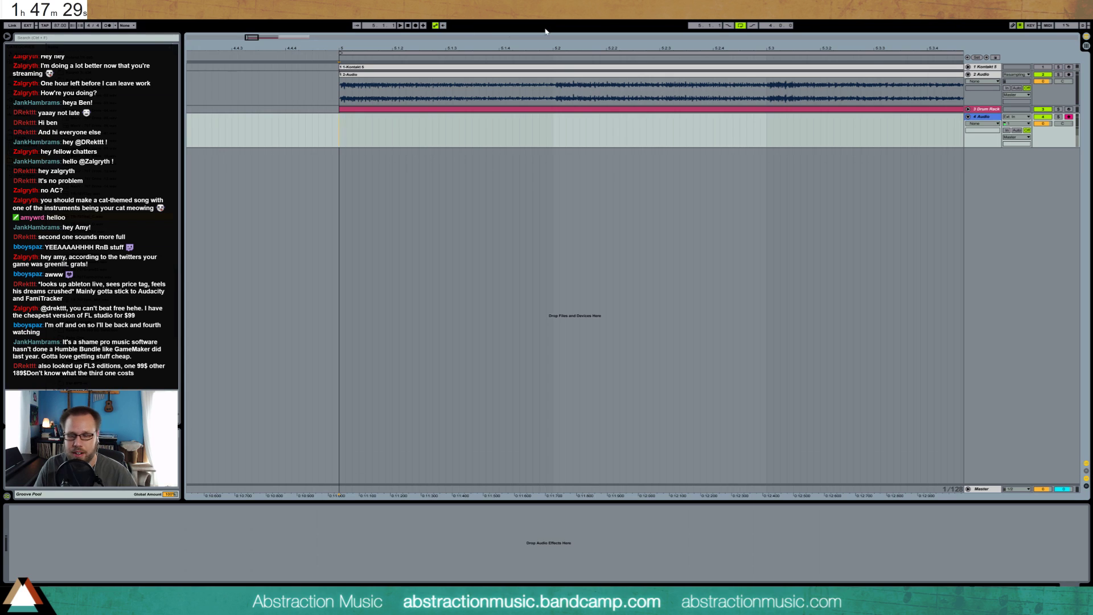
key(F9)
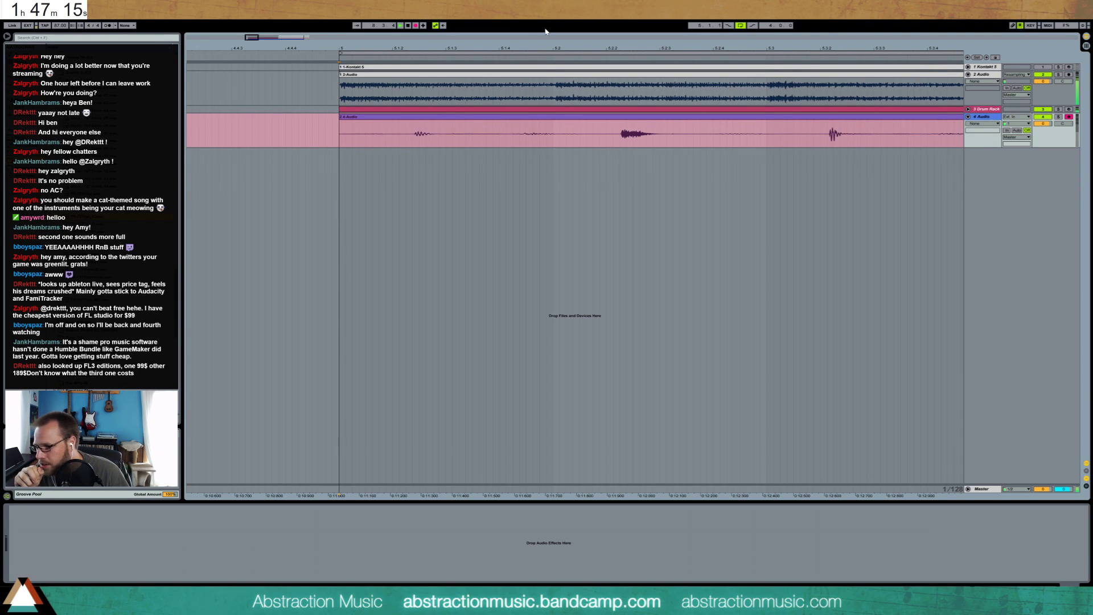
key(space)
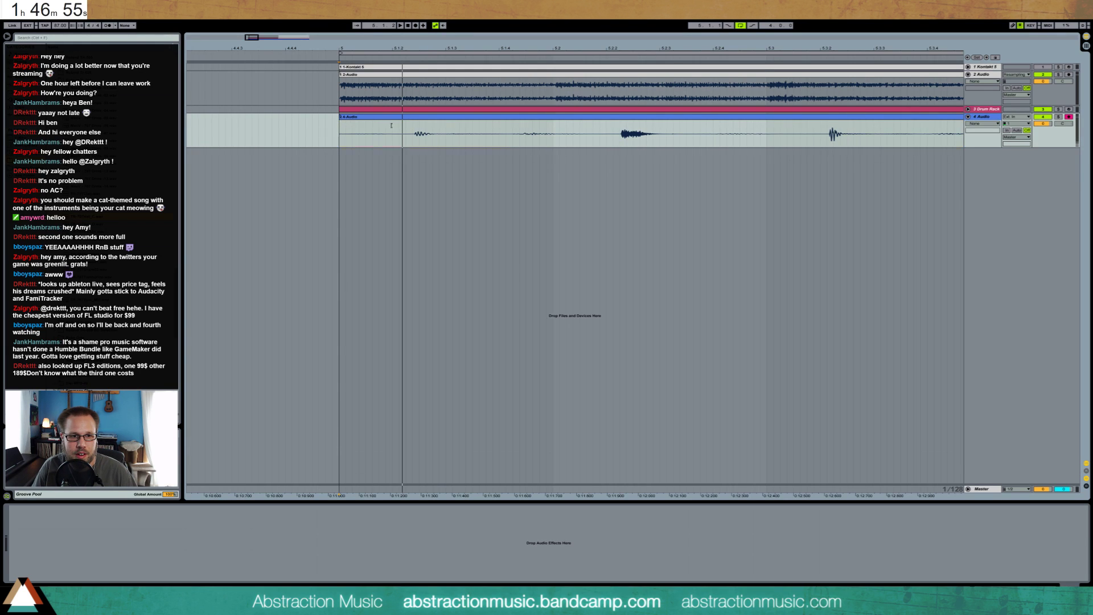
- Shift the new 4 Audio clip's content earlier so its first hit lands on bar 5, and play it with the loop
drag(391, 125, 364, 118)
key(space)
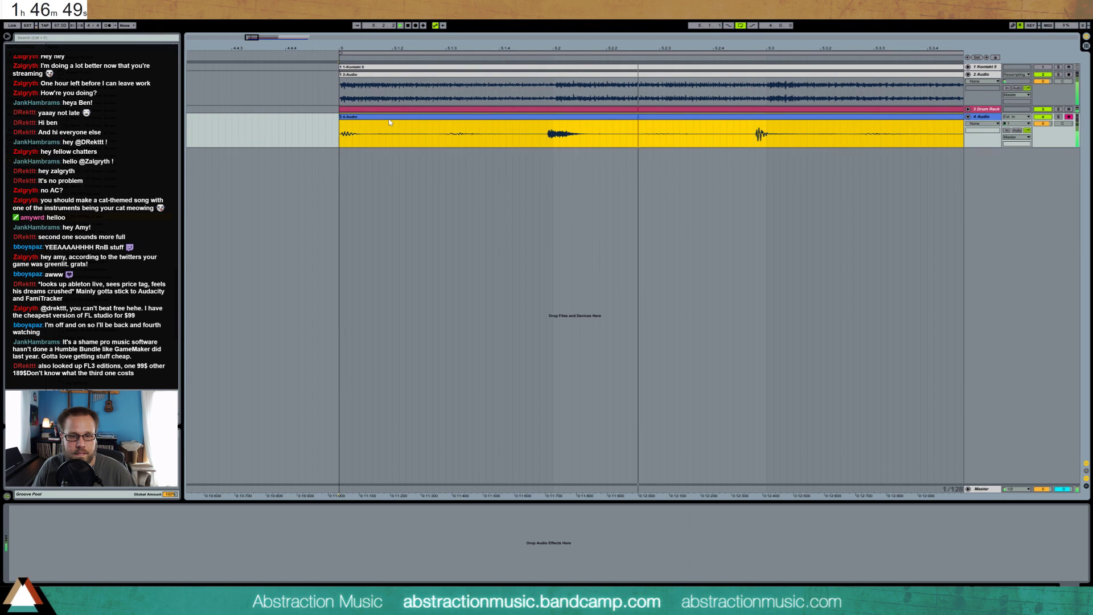
key(minus)
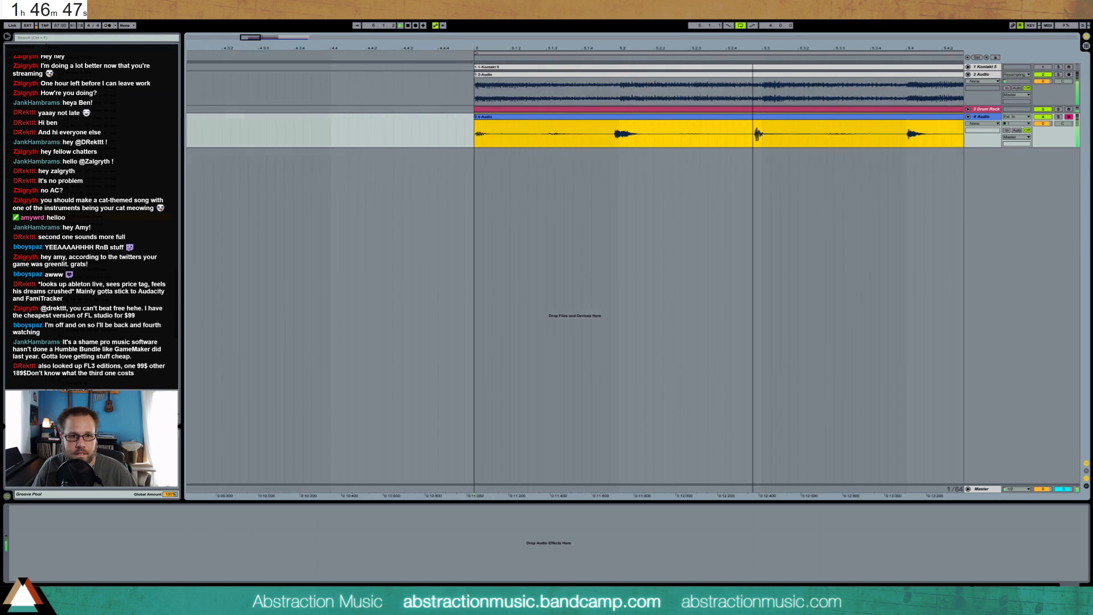
drag(251, 38, 277, 38)
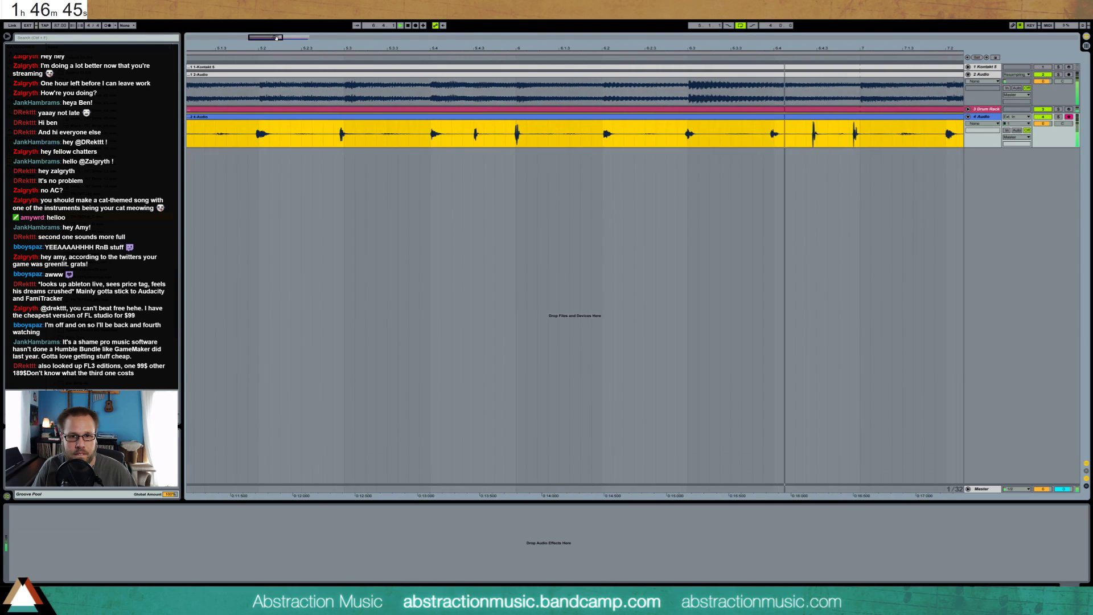
- Open the 4 Audio clip's waveform and place first warp markers on its hits between beat 1.2 and bar 3, auditioning the timing
double_click(545, 122)
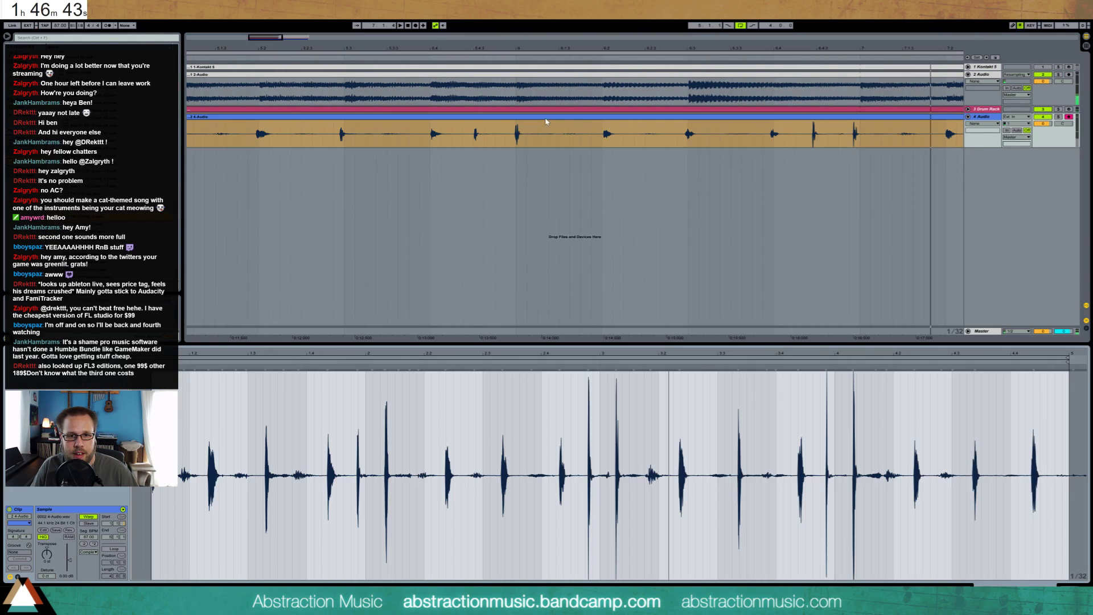
click(589, 399)
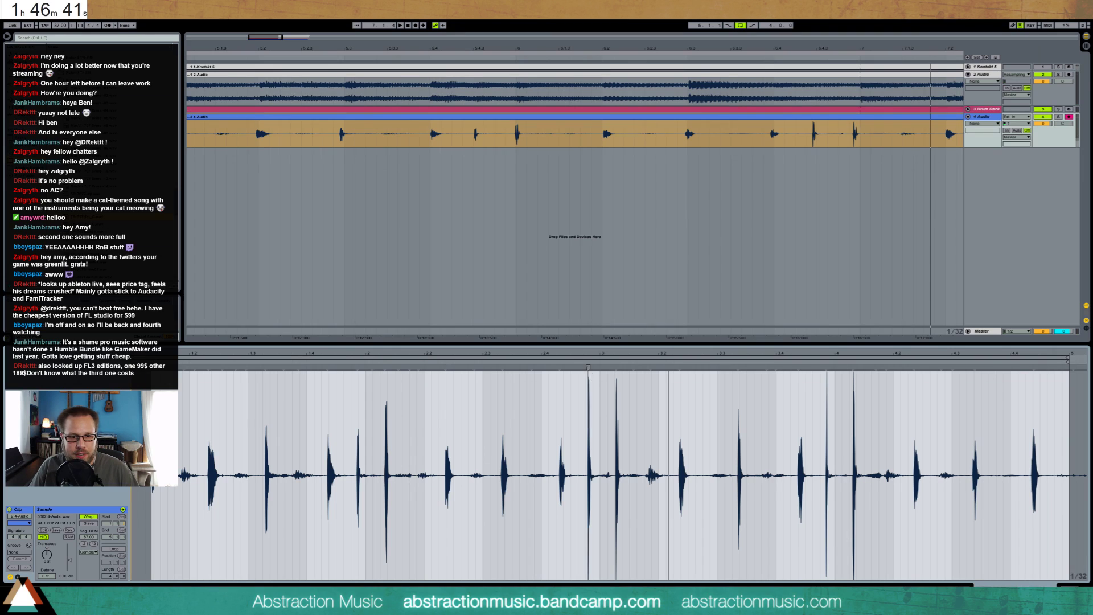
drag(588, 367, 630, 367)
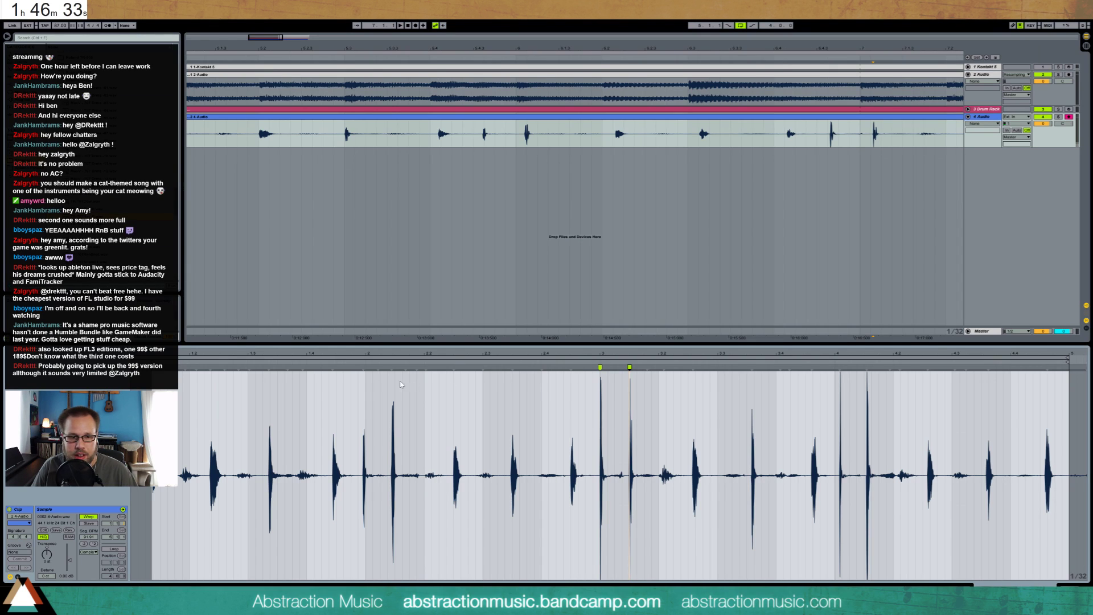
drag(393, 369, 395, 369)
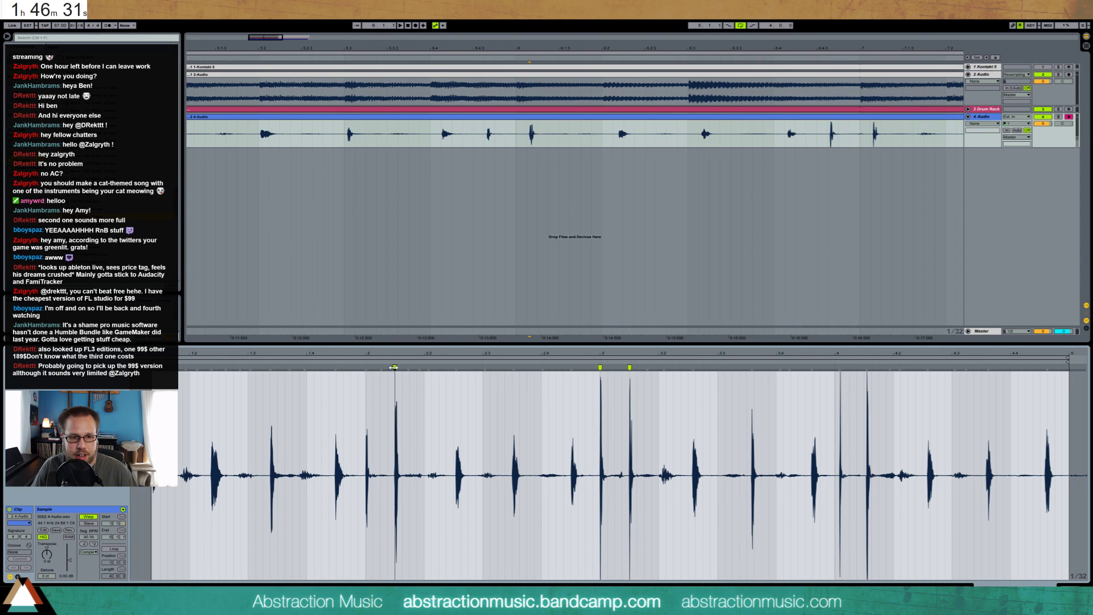
double_click(365, 369)
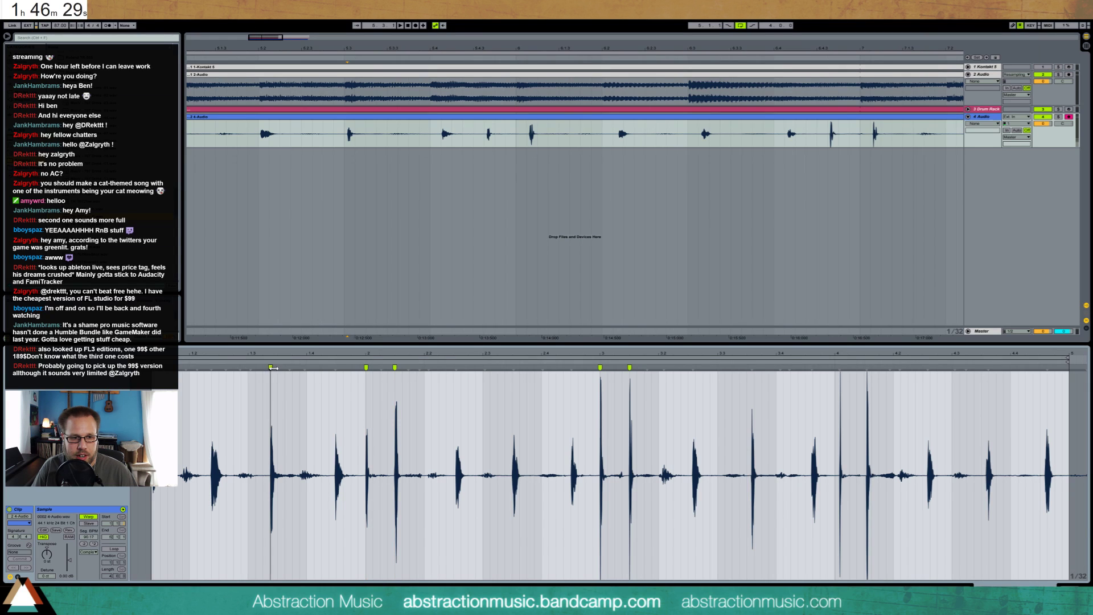
drag(270, 368, 220, 369)
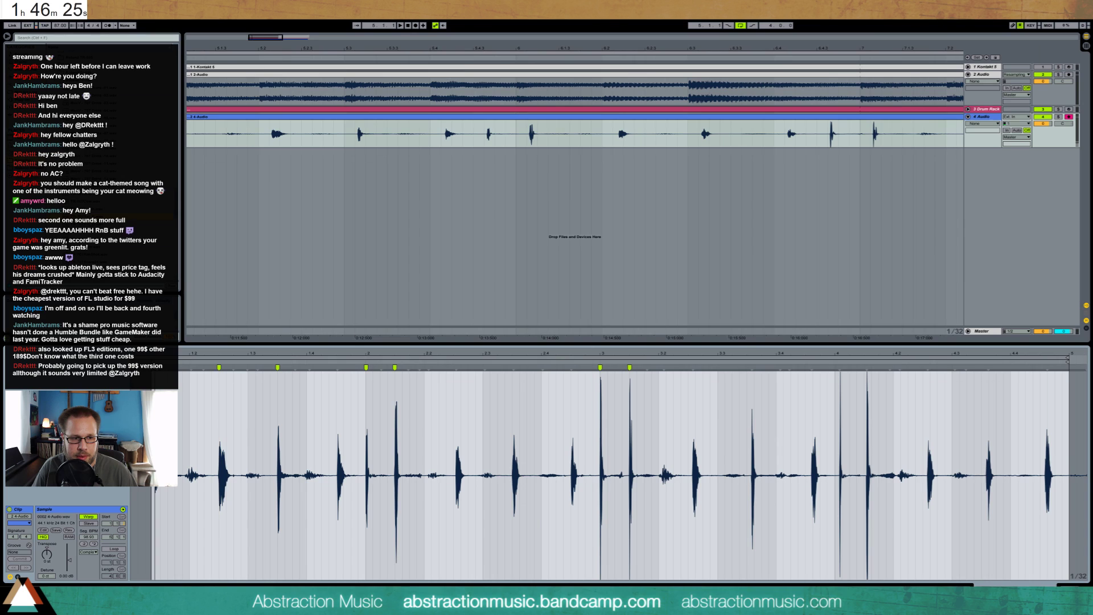
key(space)
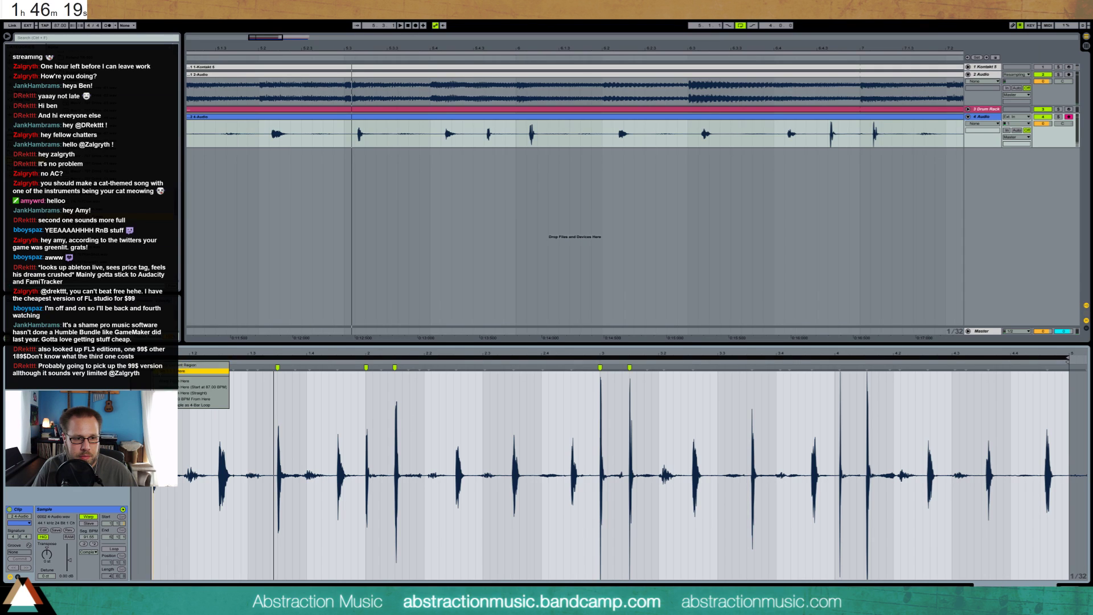
- Reposition the early warp markers so the hits land on beats 1.2 and 1.3, midway between 1.4 and 2, and on bar 2
drag(227, 369, 263, 374)
key(space)
key(ctrl+z)
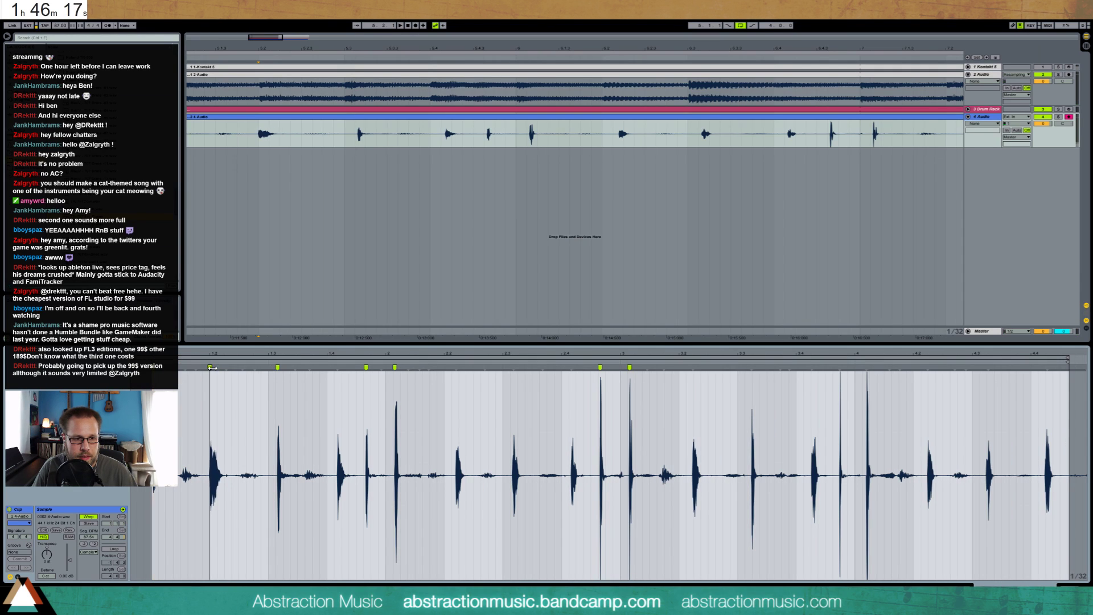
drag(277, 367, 268, 367)
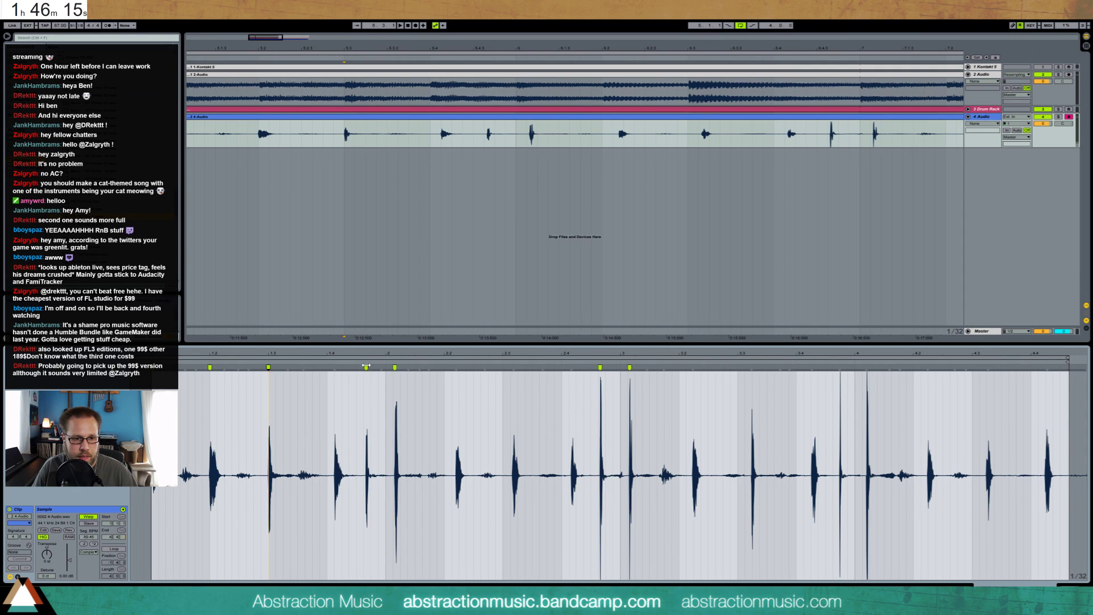
mouse_move(367, 367)
mouse_down()
mouse_move(356, 367)
mouse_move(386, 367)
mouse_up()
key(space)
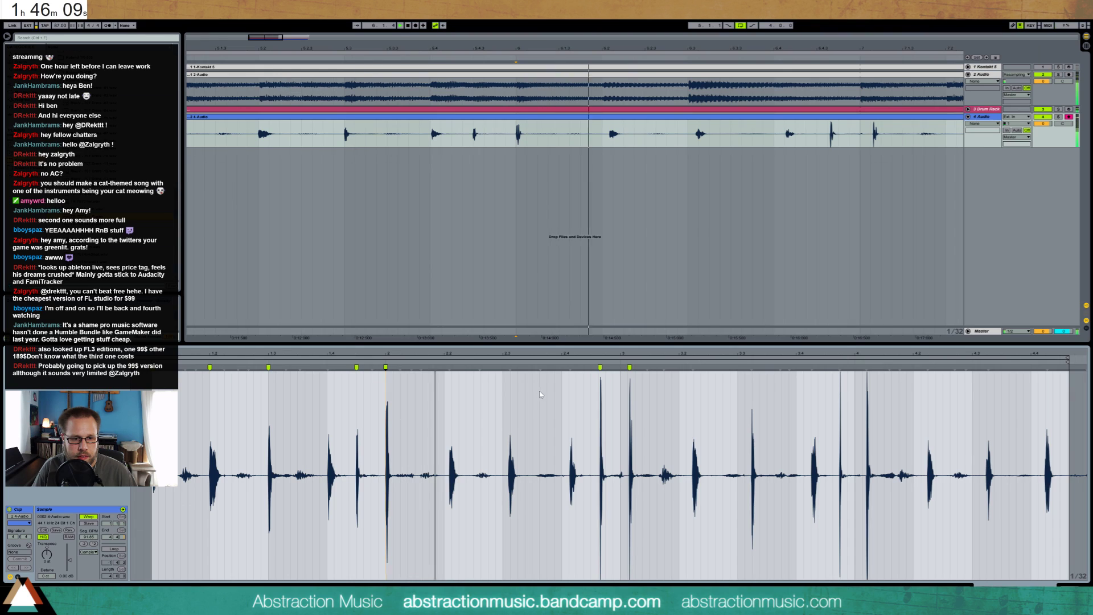
- Warp the bar 2 hits onto beats 2.2, 2.3, 2.4 and the off-beat after 2.4, and the following hit onto bar 3
mouse_move(453, 373)
mouse_down()
mouse_move(444, 369)
mouse_move(591, 367)
mouse_up()
key(space)
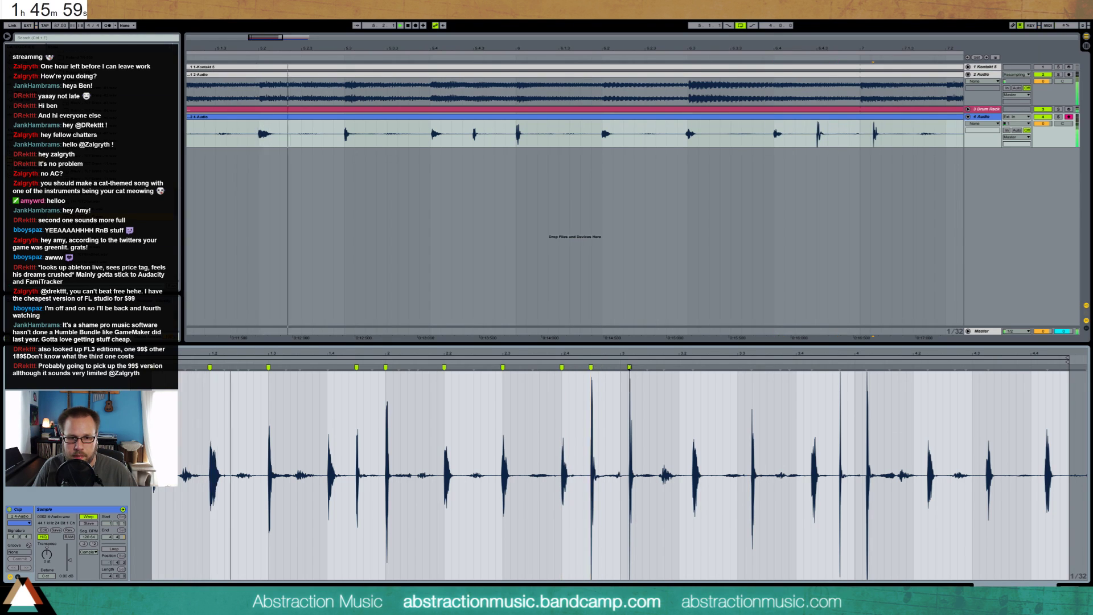
click(629, 368)
drag(629, 367, 679, 368)
key(space)
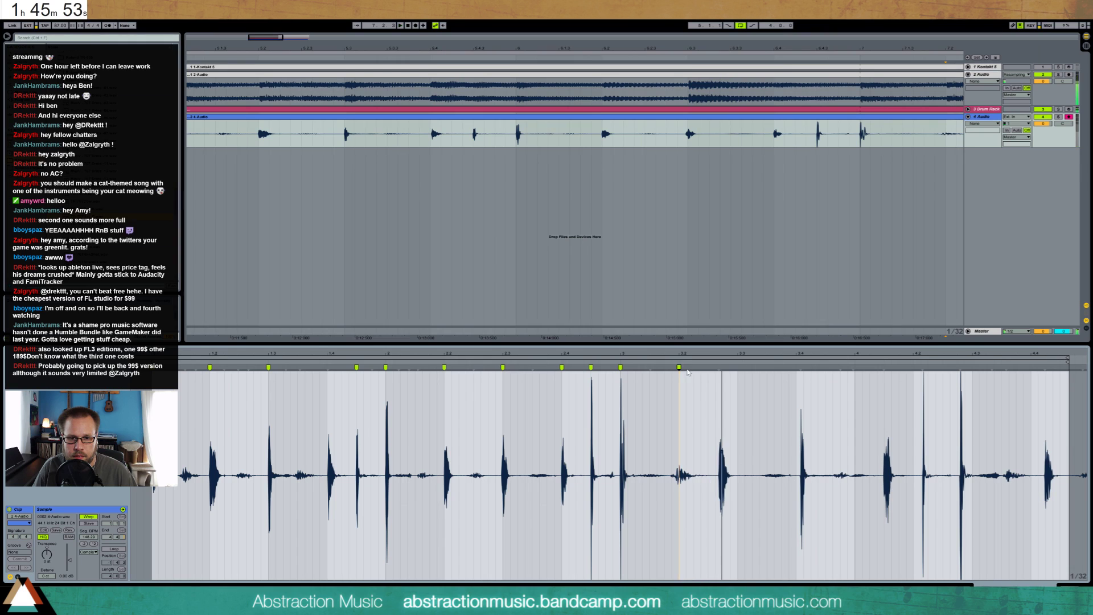
- Replace the misplaced warp marker at beat 3.2 with one that aligns the next loud hit to that beat
double_click(679, 367)
drag(729, 368, 679, 368)
key(space)
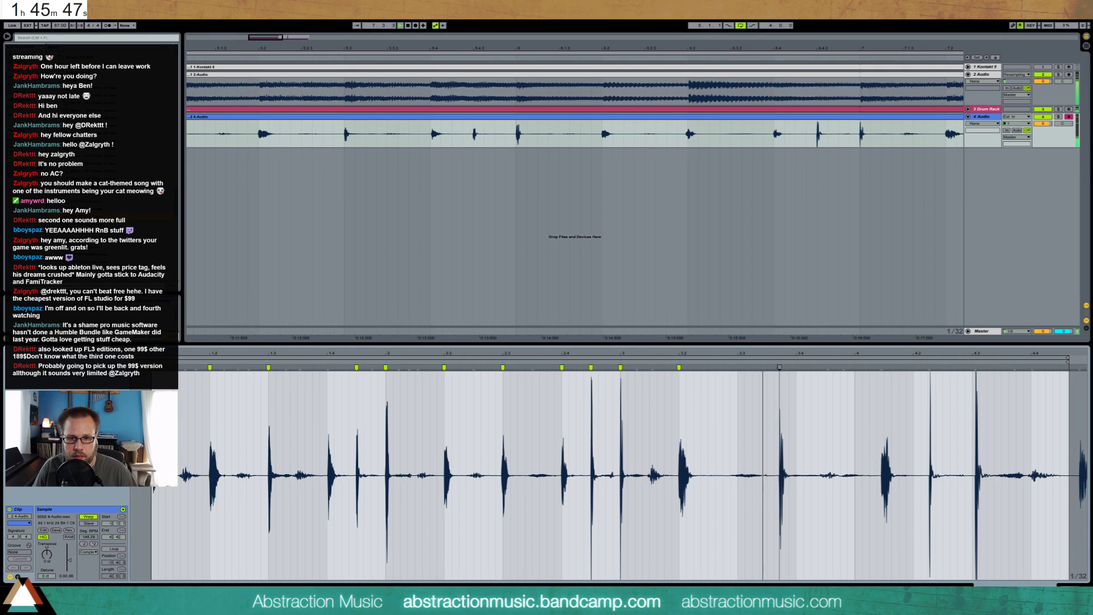
- Warp the next hits onto the off-beats after 3.3 and 3.4 and onto the downbeat of bar 4, auditioning the timing
drag(780, 369, 796, 369)
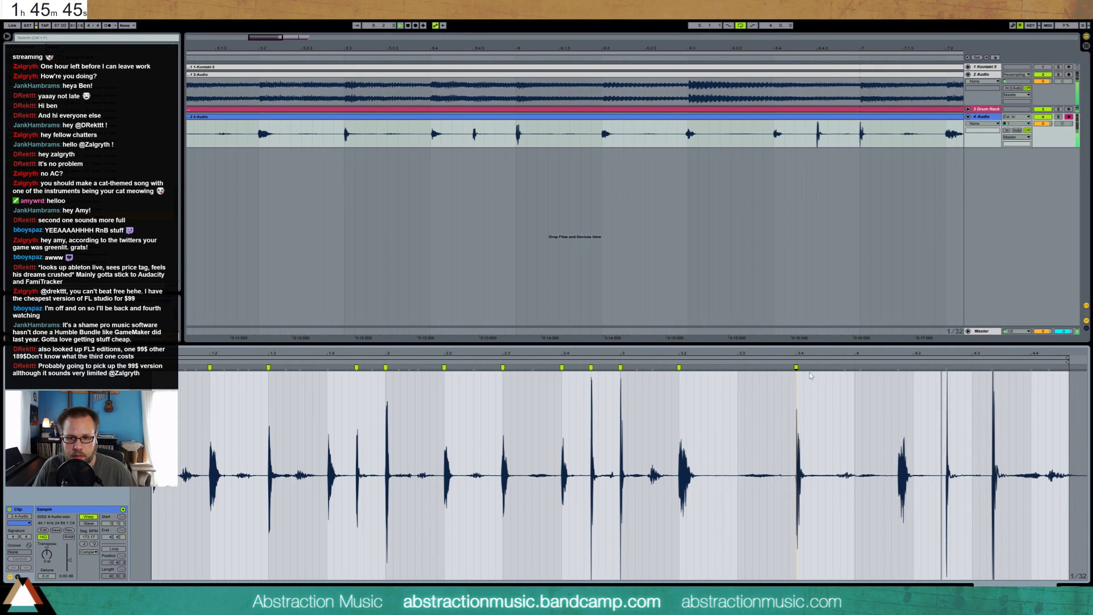
key(space)
drag(792, 368, 767, 368)
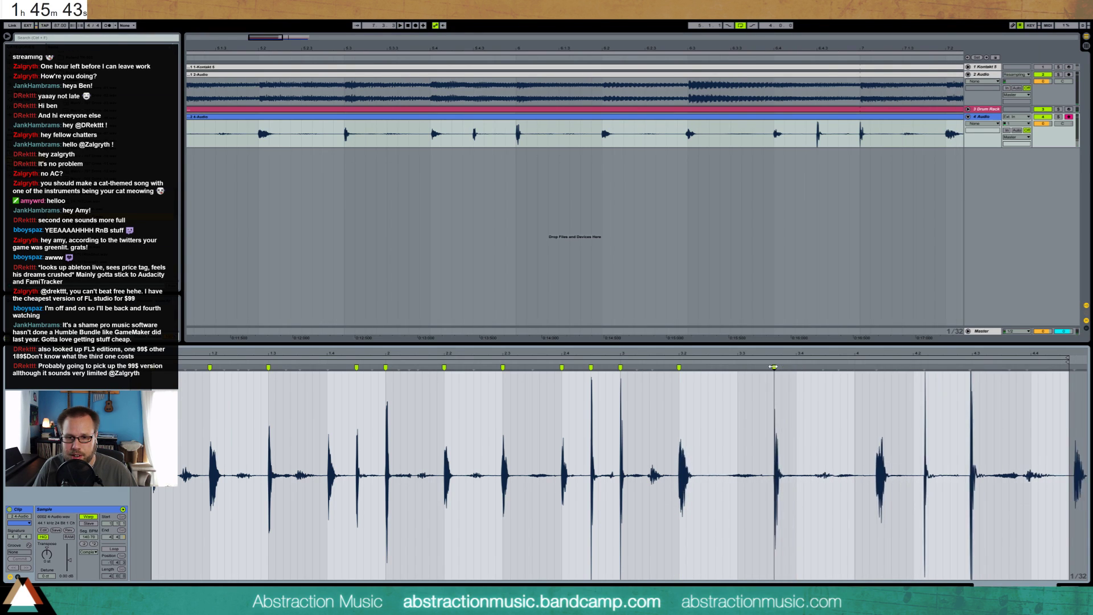
mouse_move(869, 367)
mouse_down()
mouse_move(856, 367)
mouse_move(914, 367)
mouse_up()
key(space)
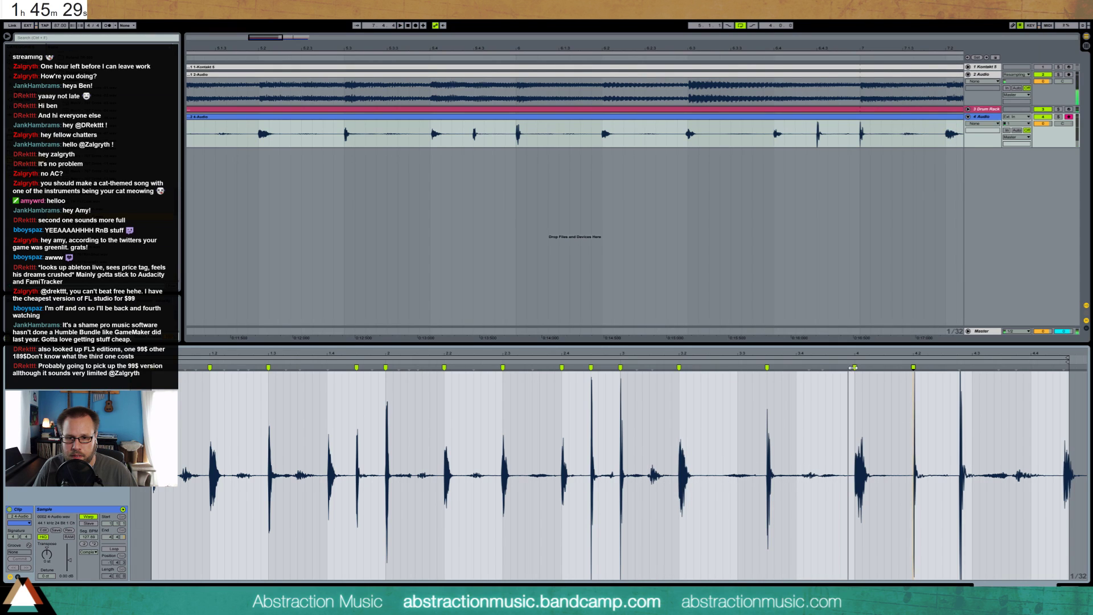
drag(854, 367, 825, 369)
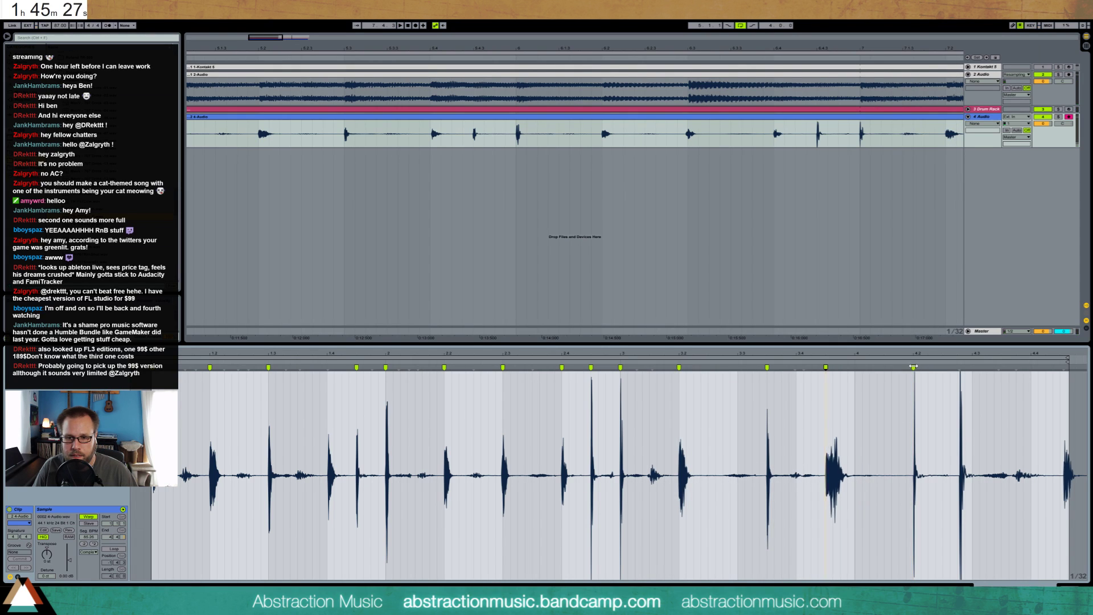
drag(914, 367, 856, 369)
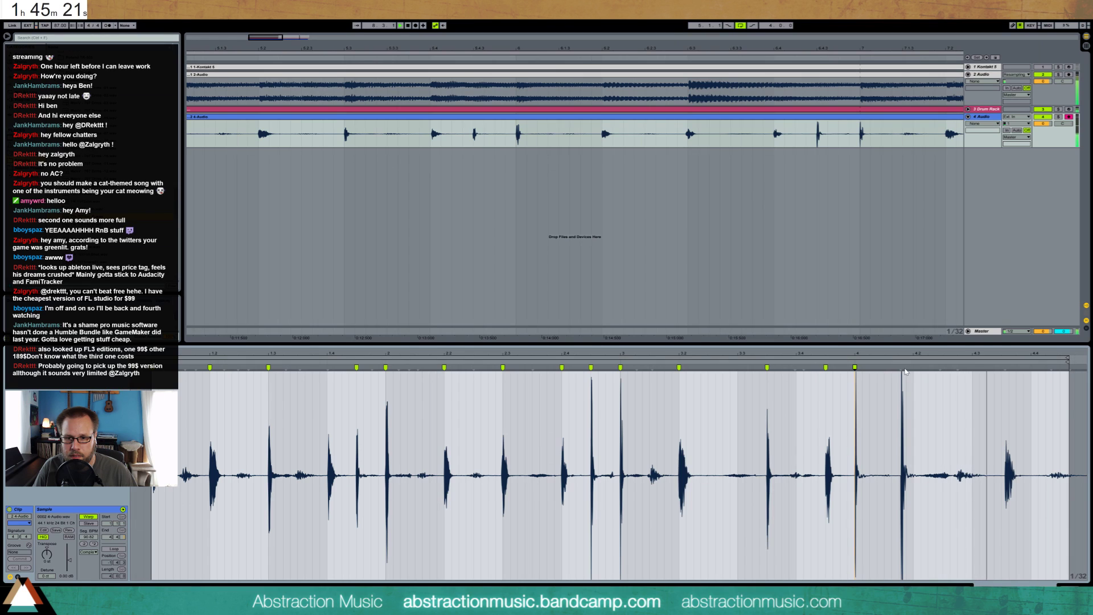
- Move the percussion clip's end past bar 5 and warp the loud hit after bar 4's downbeat onto the following off-beat
mouse_move(1051, 350)
mouse_down()
mouse_move(885, 364)
mouse_move(1023, 358)
mouse_up()
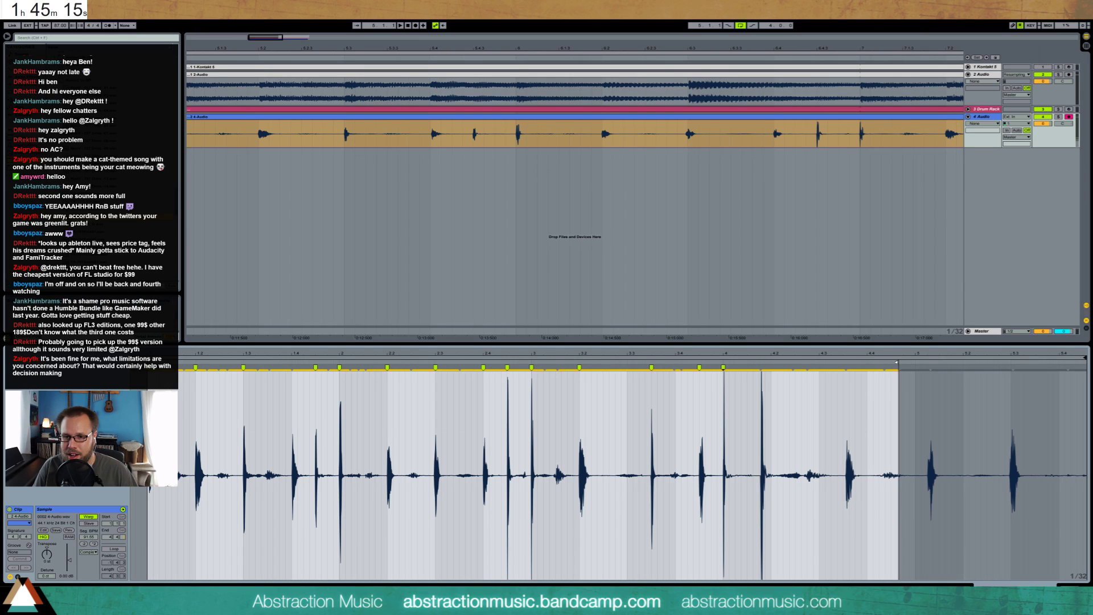
drag(898, 362, 1083, 362)
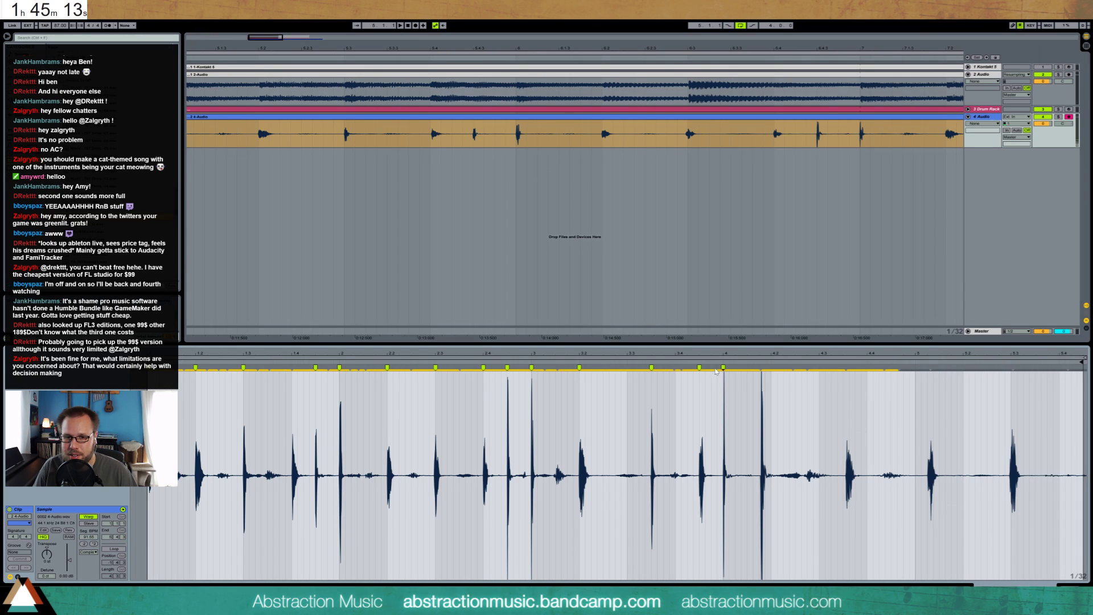
click(662, 361)
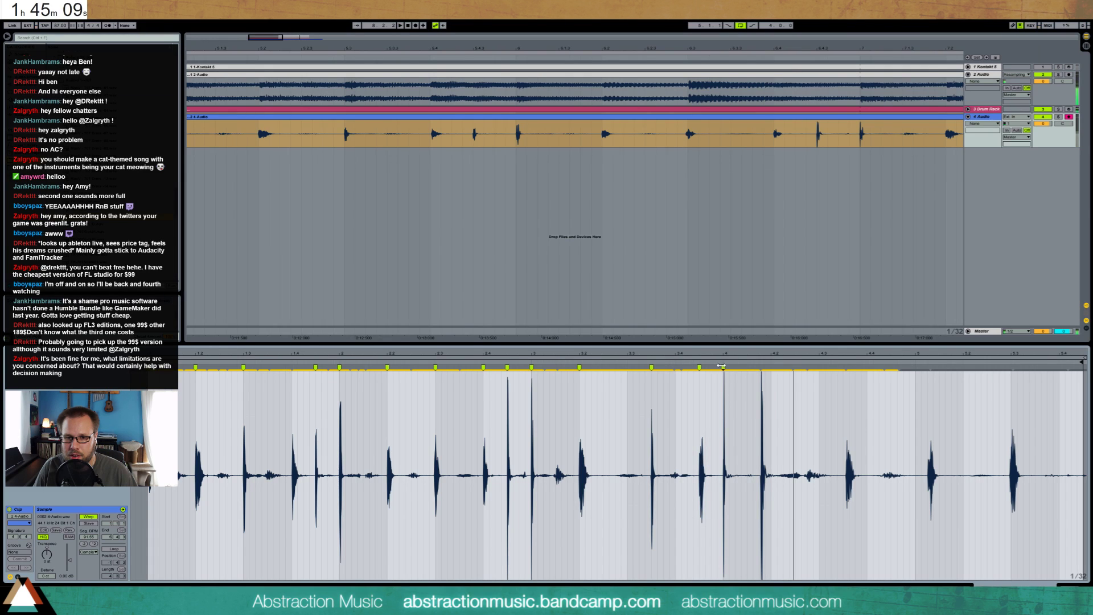
drag(761, 367, 747, 367)
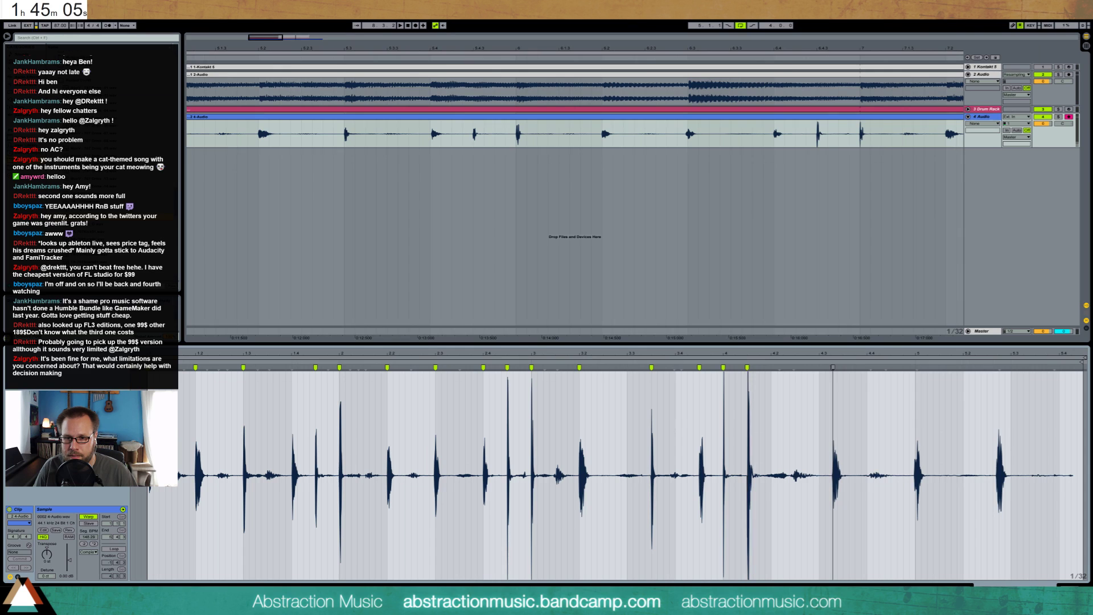
- Warp the last three percussion hits onto beats 4.2, 4.3 and 4.4
drag(833, 367, 819, 367)
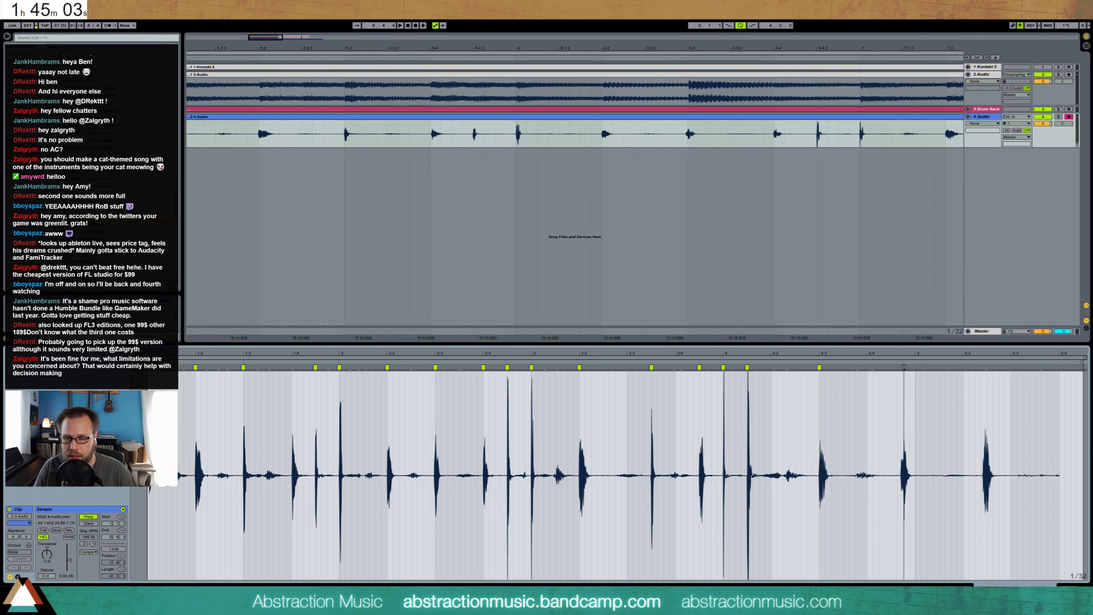
drag(903, 367, 867, 368)
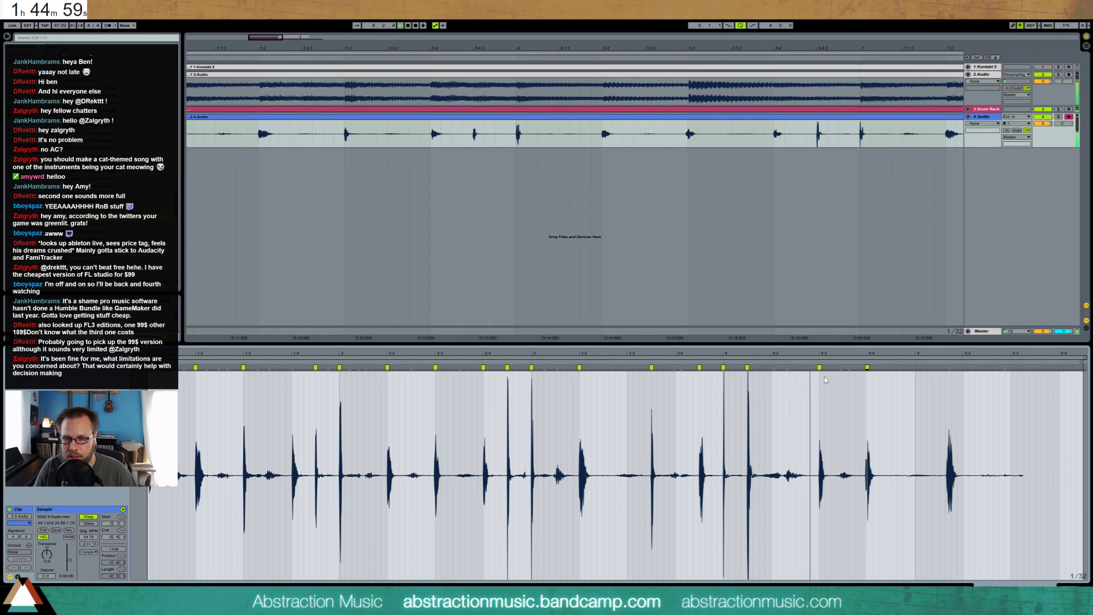
drag(818, 368, 773, 367)
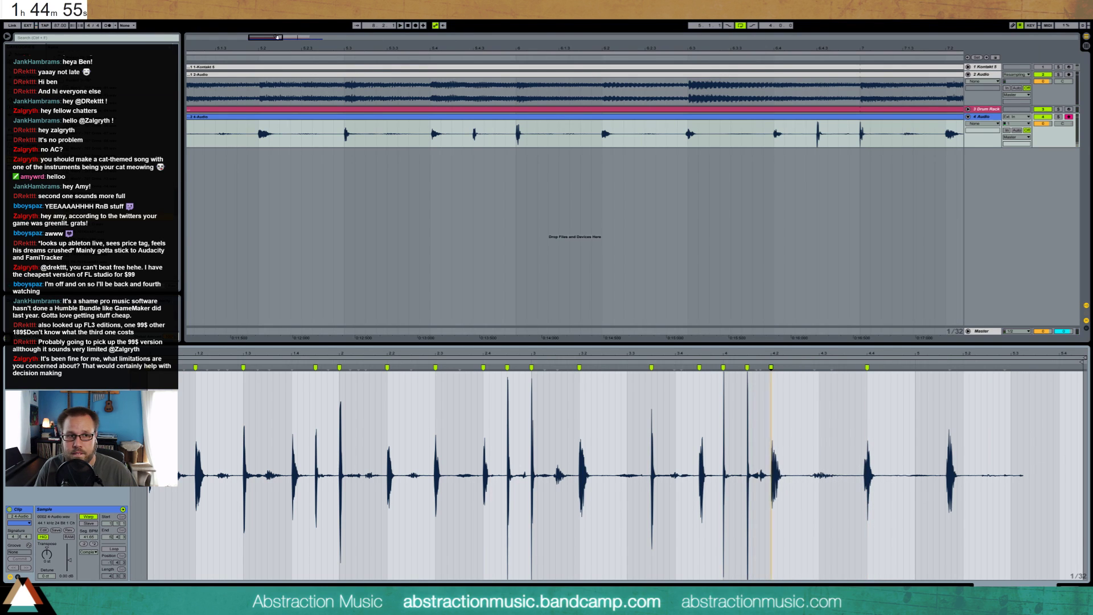
mouse_move(277, 37)
mouse_down()
mouse_move(267, 26)
mouse_move(288, 22)
mouse_up()
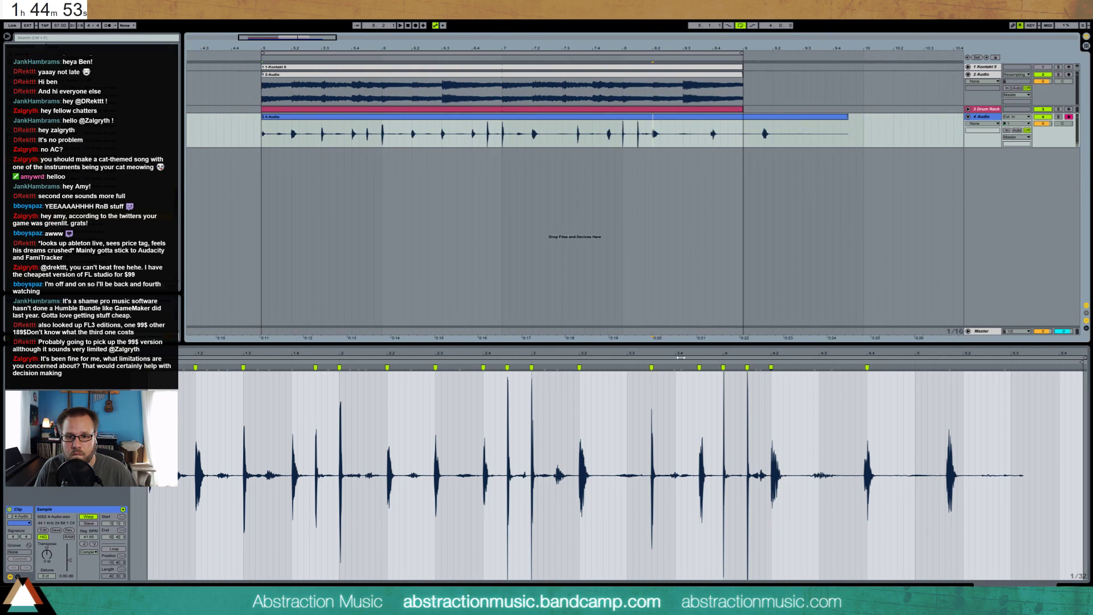
key(ctrl+z)
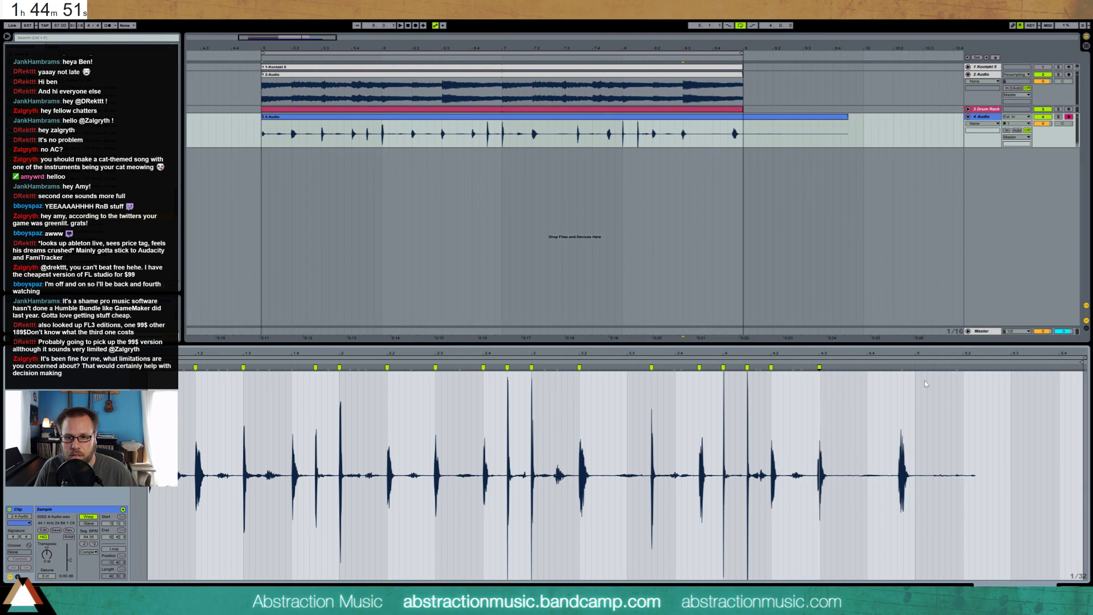
drag(896, 370, 861, 368)
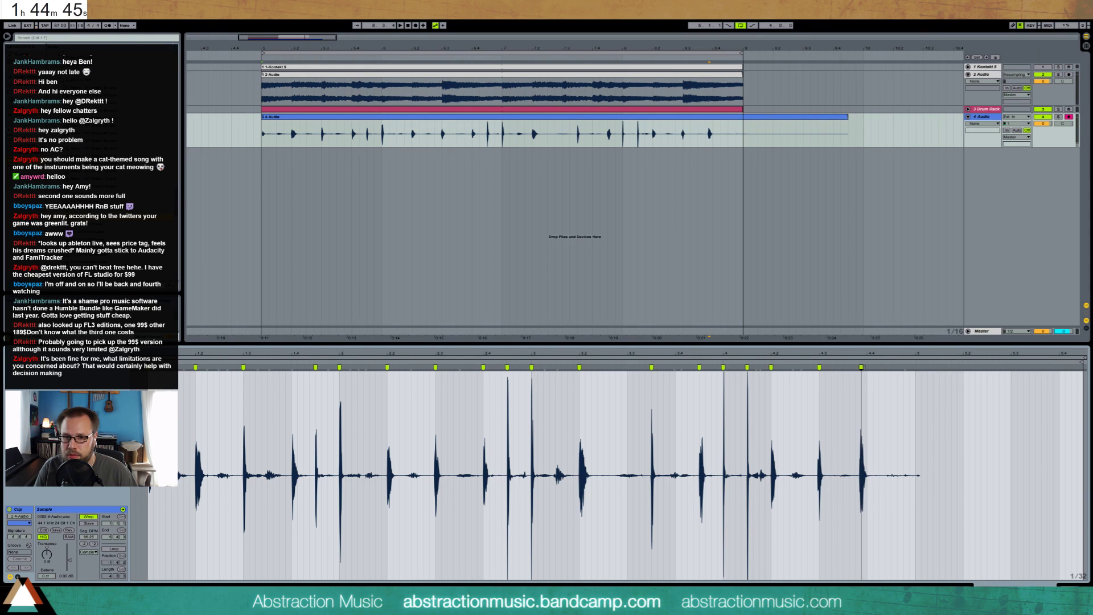
key(ctrl+z)
- Delete the part of the 4 Audio clip past arrangement bar 9 and play the loop from bar 5
drag(744, 126, 865, 128)
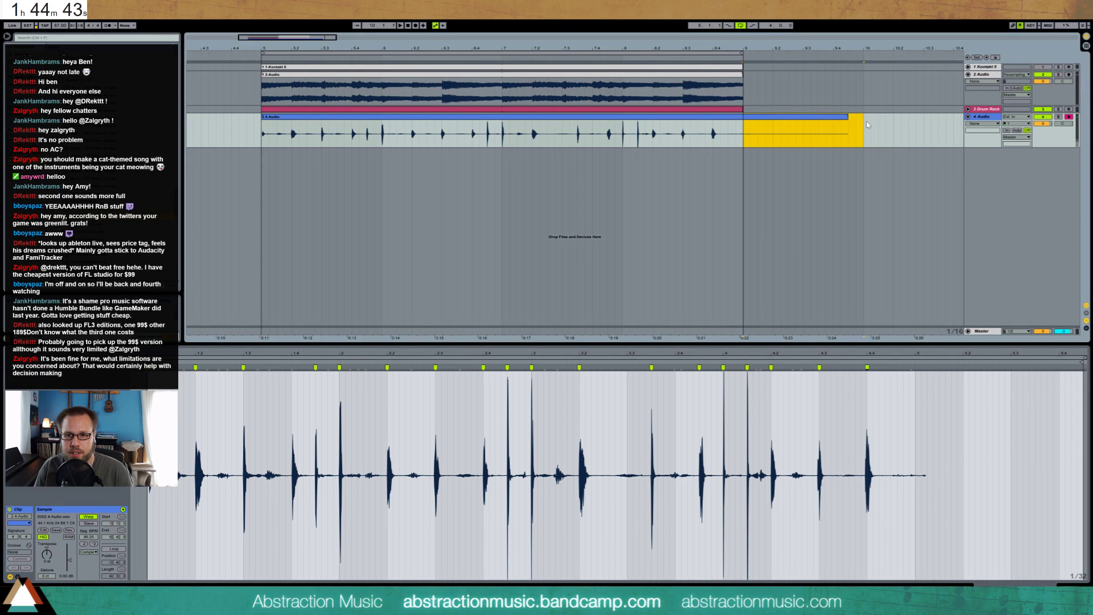
key(Delete)
click(266, 126)
key(space)
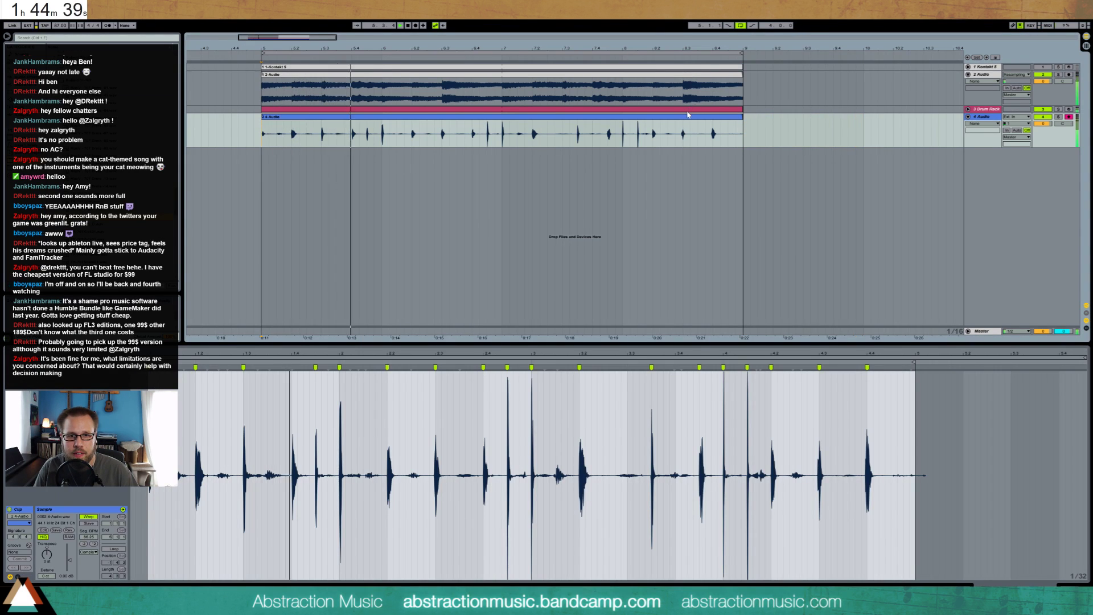
- In the Drum Rack clip, add lowest-pad hits halfway between 1.3 and 1.4 and on bar 2, and consolidate the loop into one four-bar clip
key(Up)
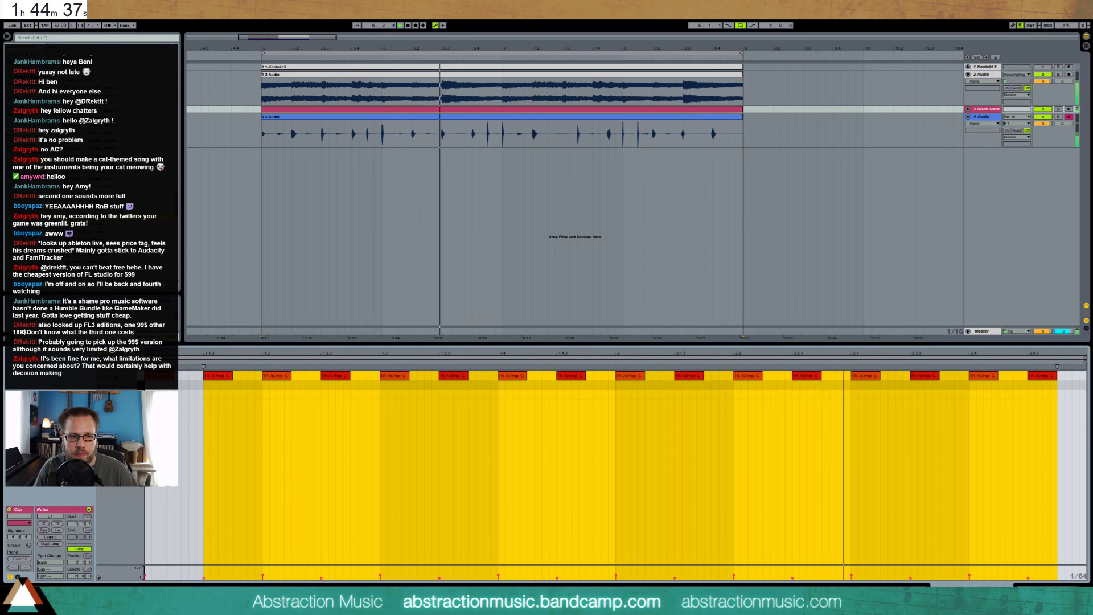
click(174, 529)
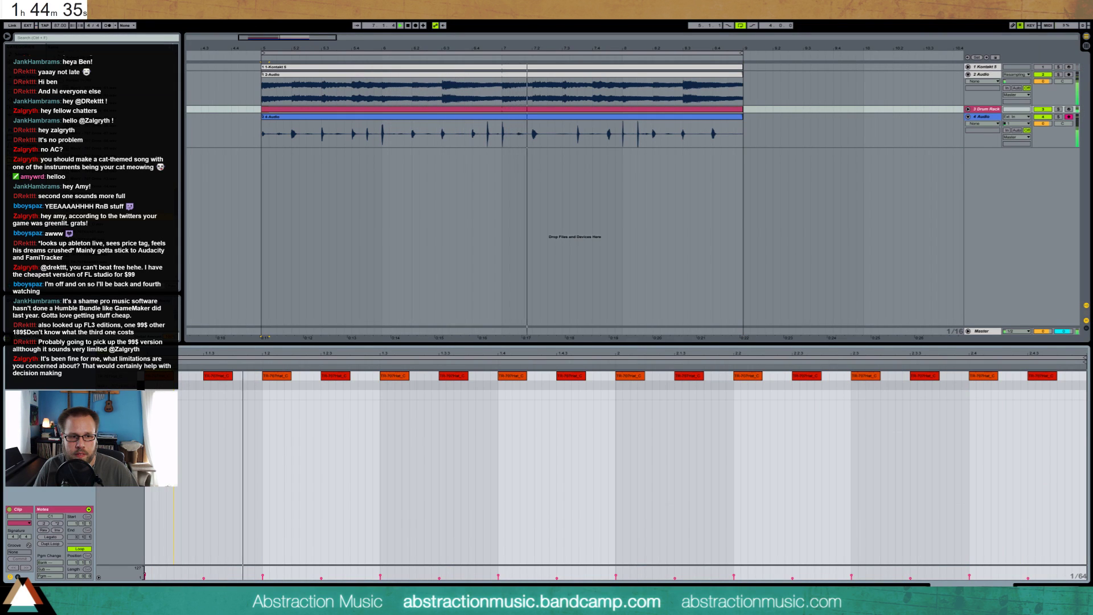
double_click(441, 394)
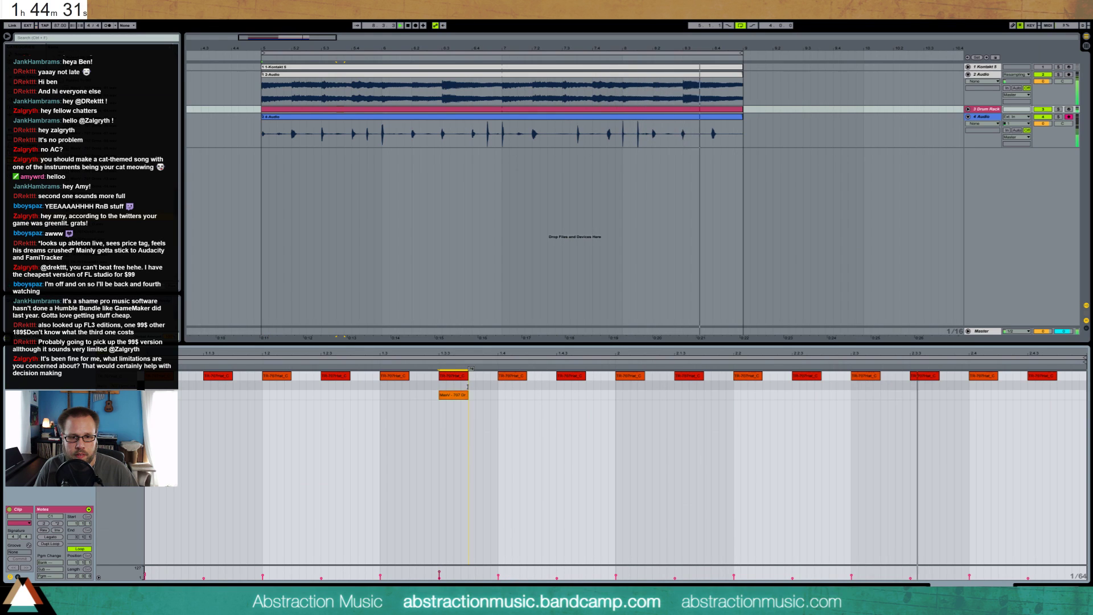
double_click(641, 395)
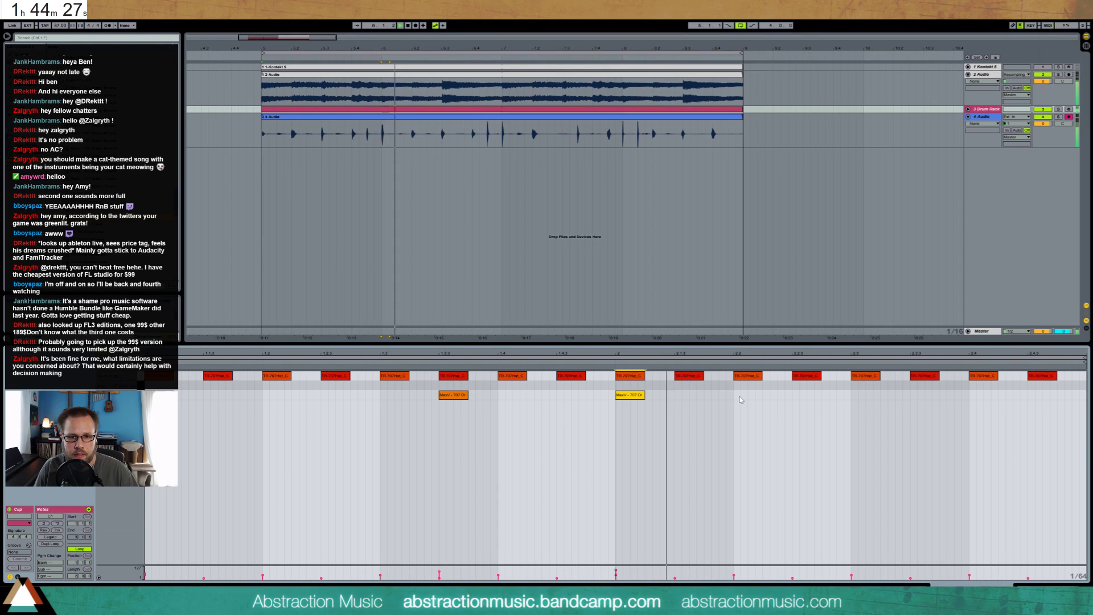
click(592, 265)
key(ctrl+j)
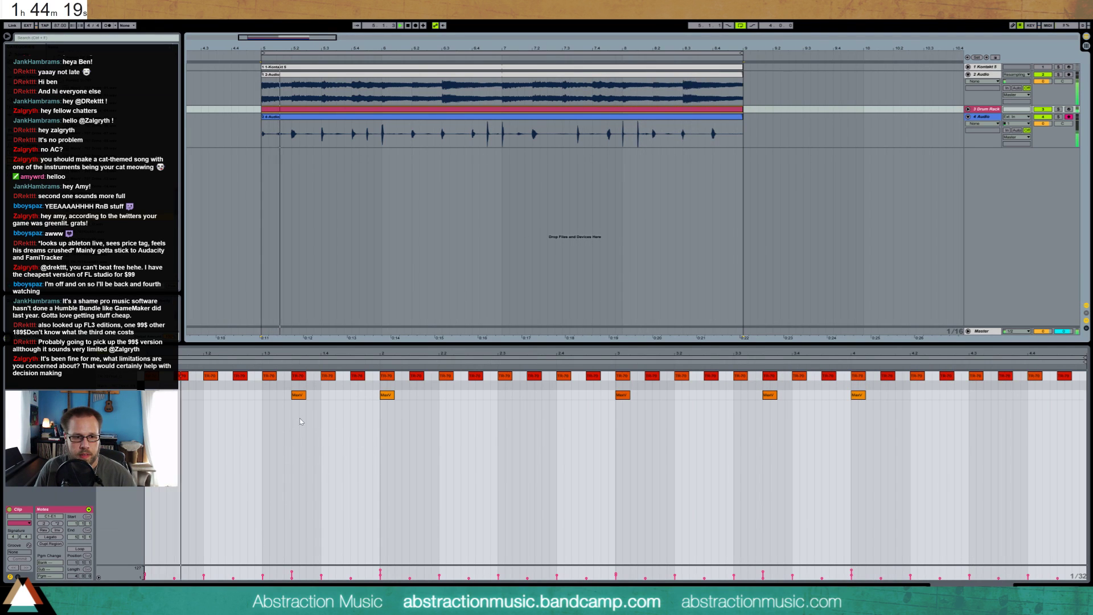
- Move the first bar's off-beat lowest-pad hit to beat 1.3 and add hits on the off-beats after 1.4 and after 4
click(298, 396)
drag(298, 397, 269, 397)
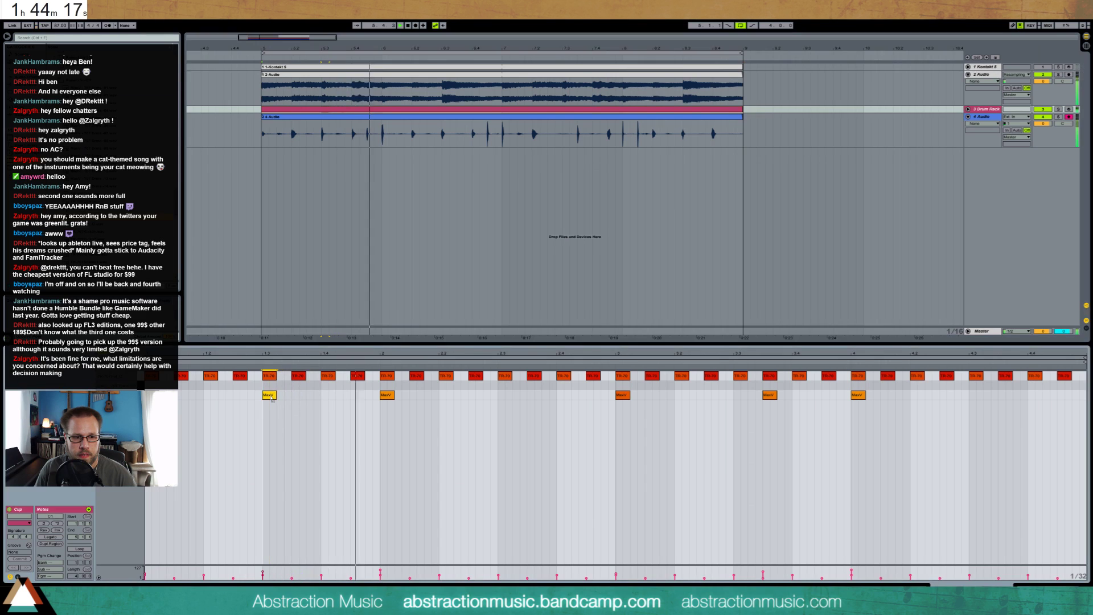
mouse_move(387, 395)
mouse_down()
mouse_move(358, 400)
mouse_move(387, 400)
mouse_up()
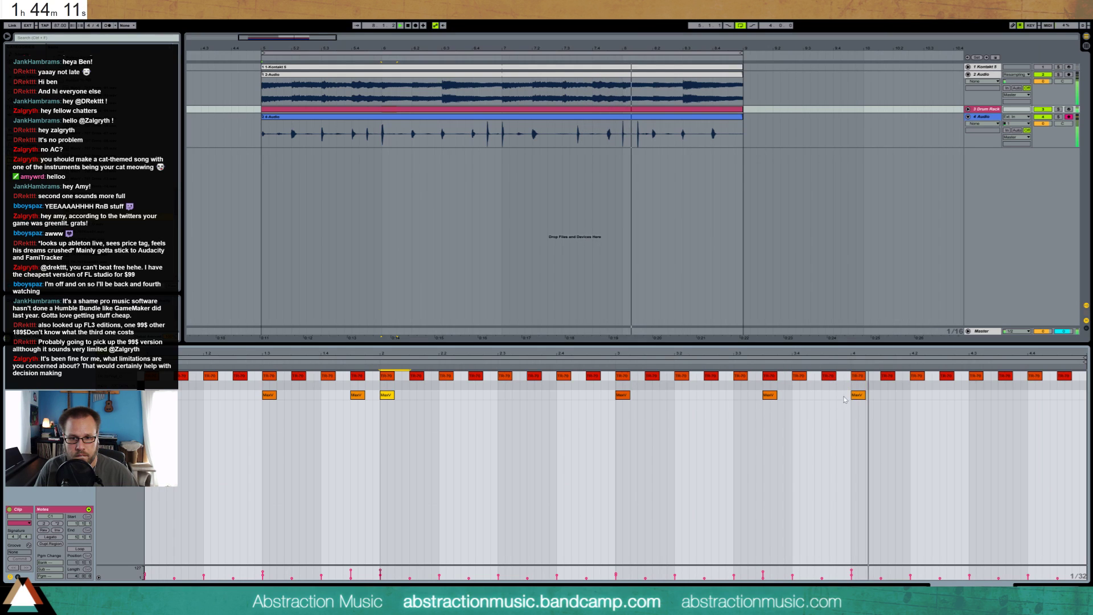
click(882, 397)
double_click(884, 397)
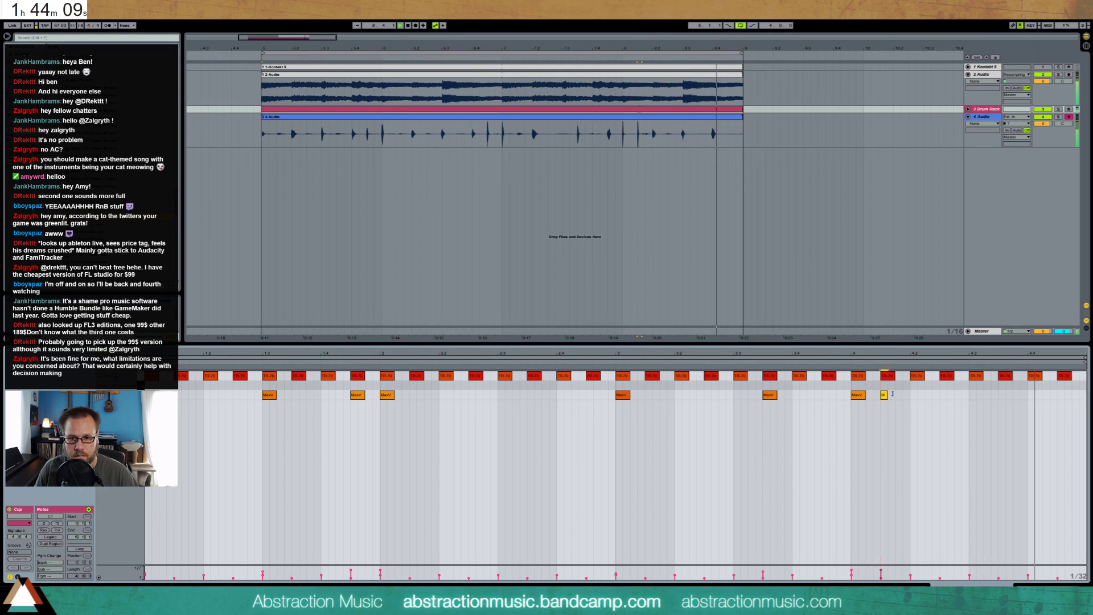
- Add EQ Eight, Compressor and Reverb to the 4 Audio track
key(shift+Tab)
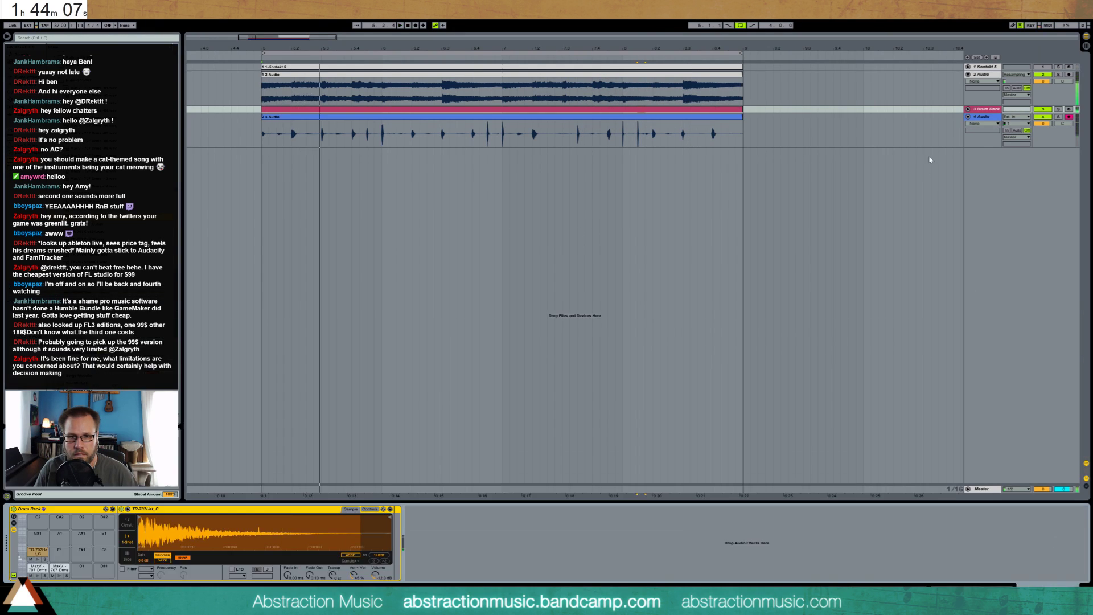
click(989, 119)
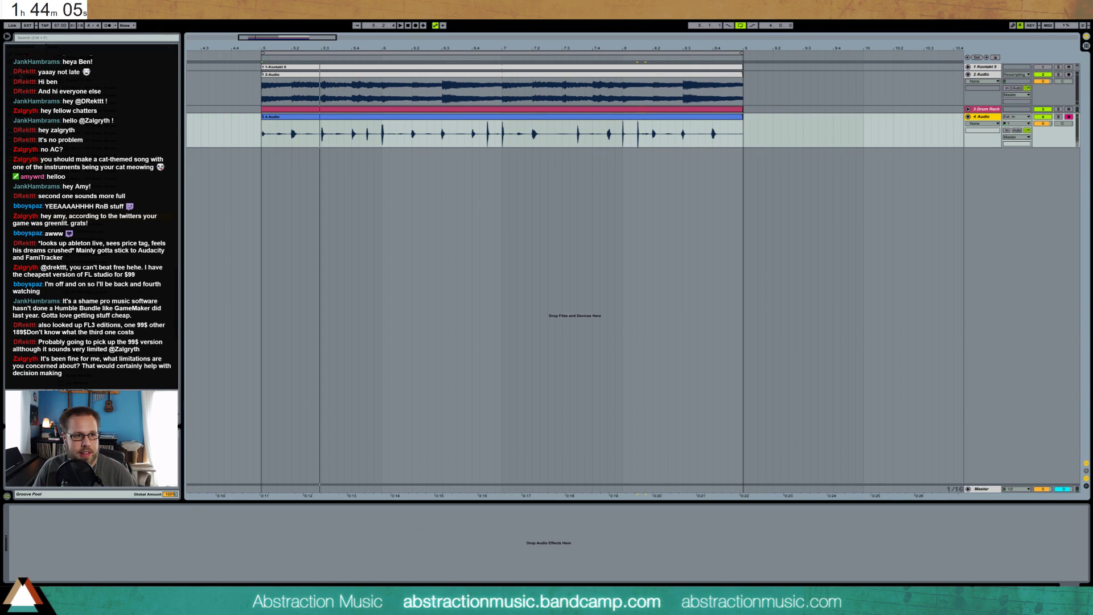
key(ctrl+f)
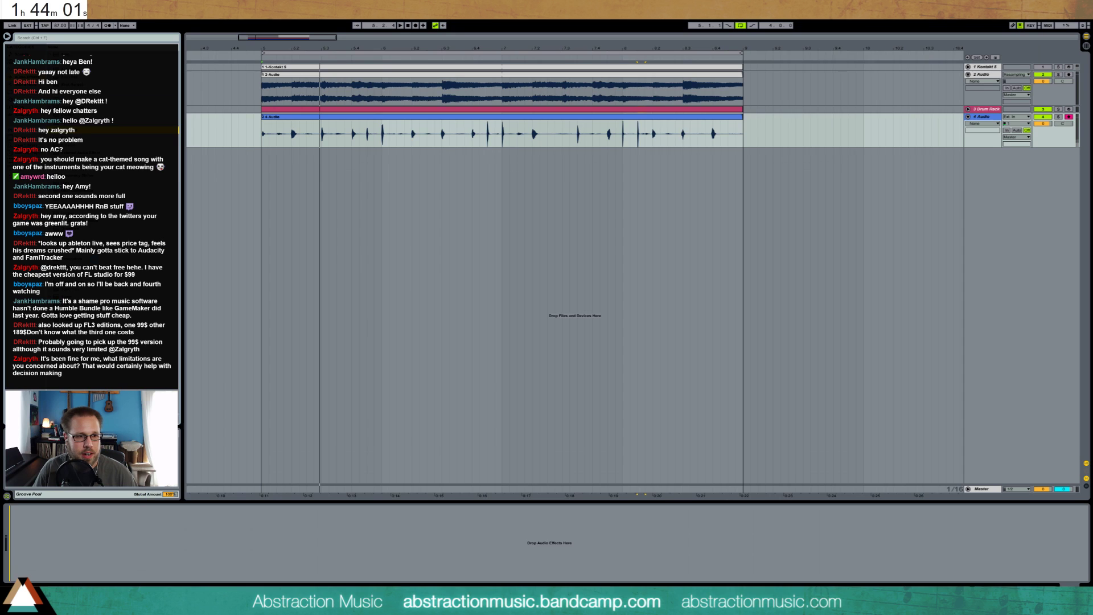
key(Return)
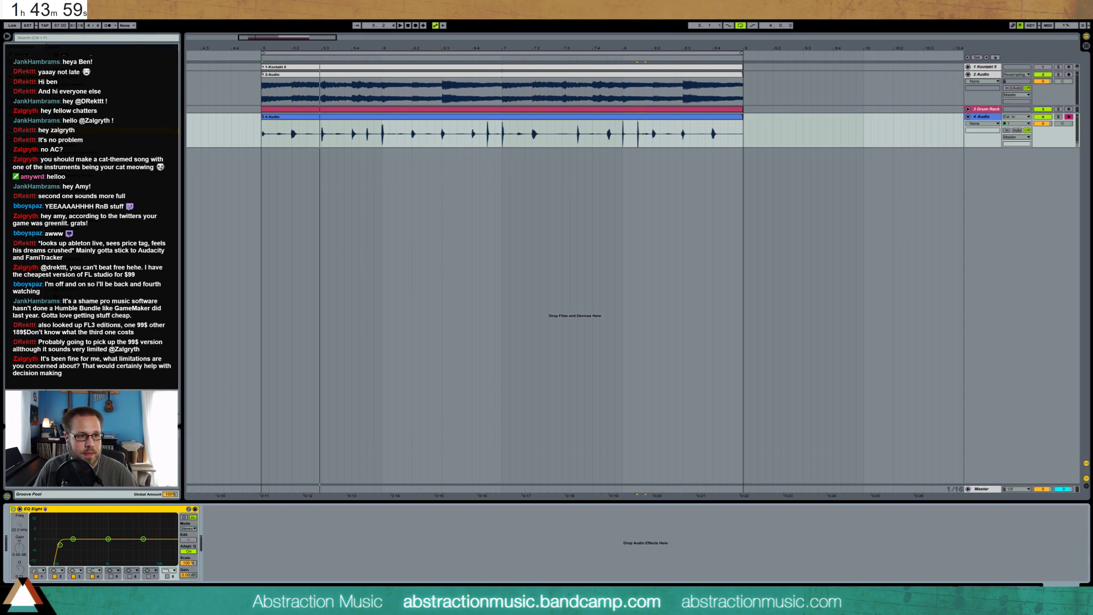
click(287, 534)
key(Return)
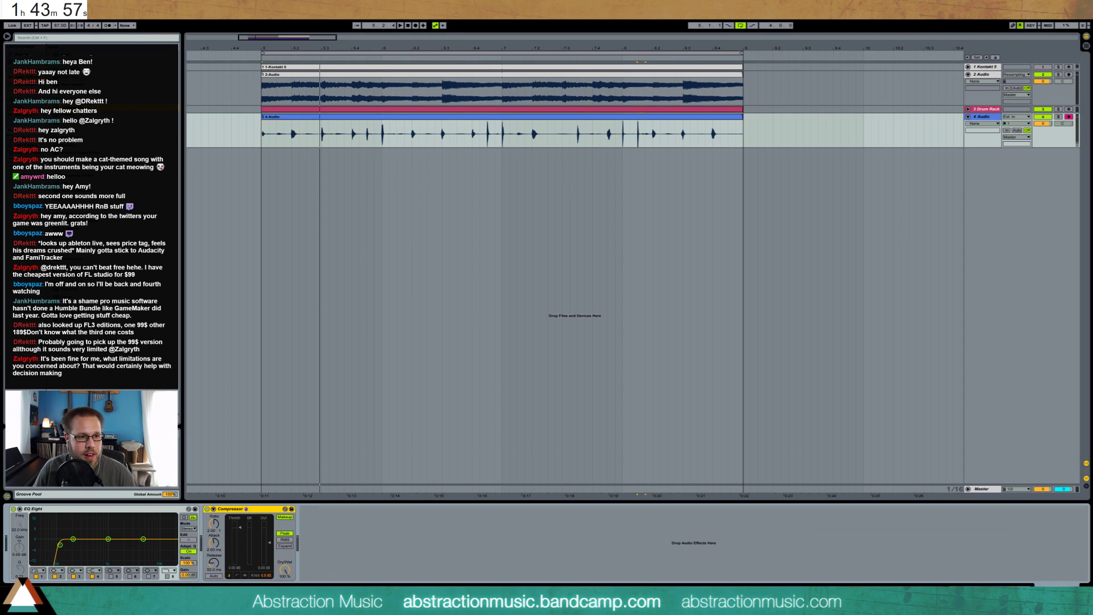
key(Return)
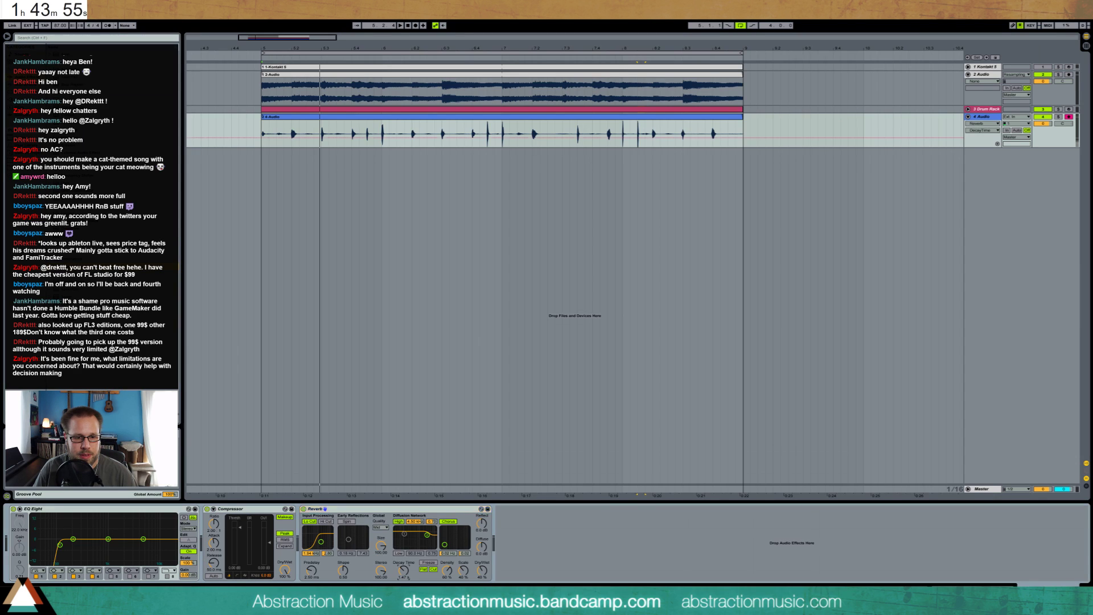
- During playback, shape the percussion EQ with a midrange dip, adjust the Reverb's dry/wet and decay time, and lower the 4 Audio track's volume
drag(484, 579, 484, 587)
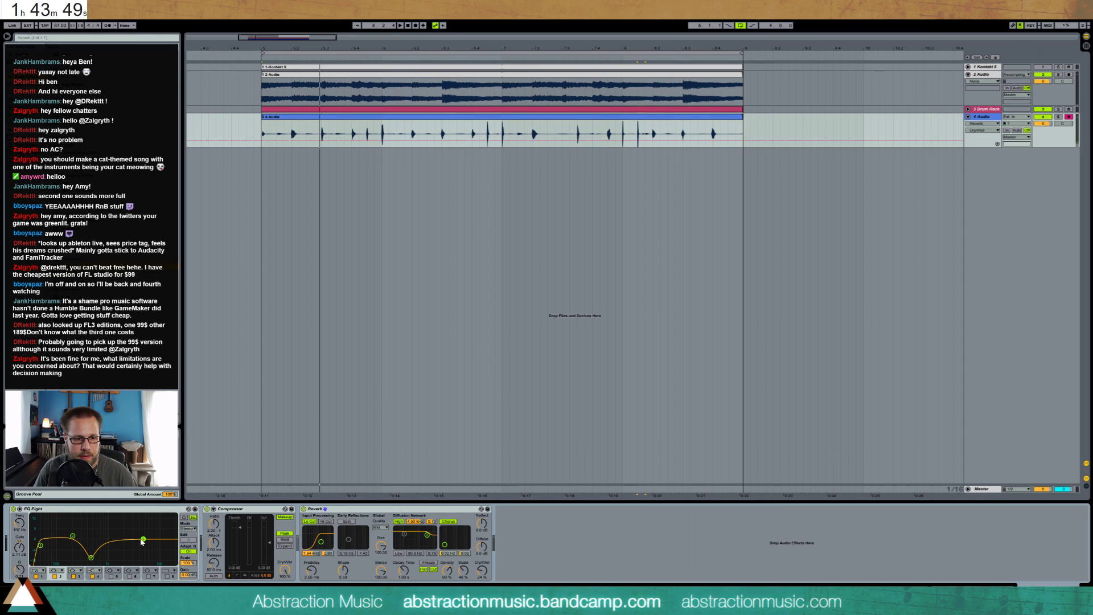
key(space)
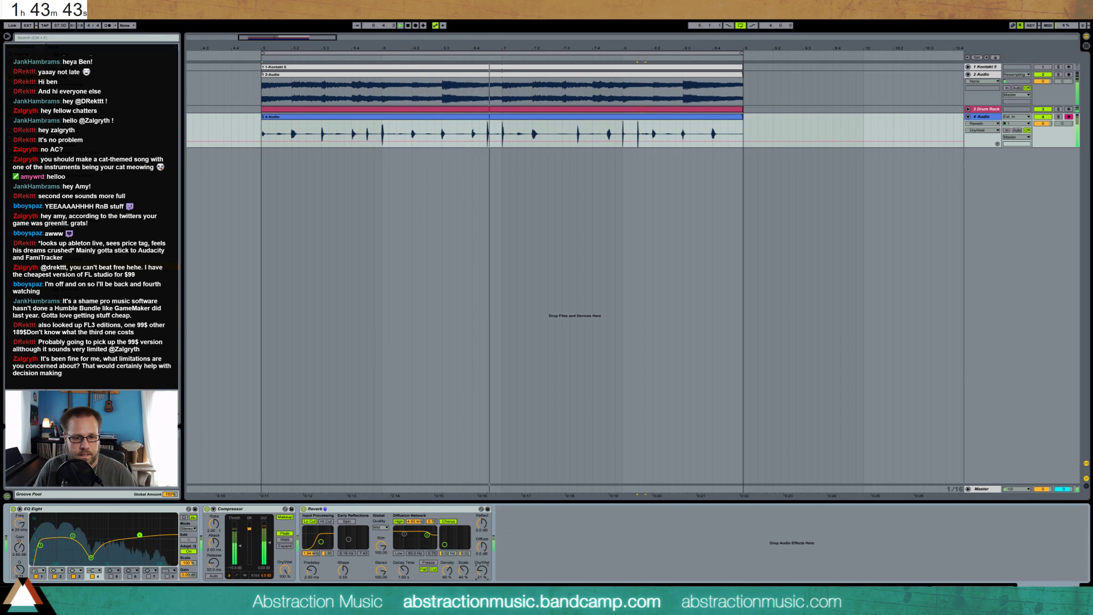
drag(481, 570, 482, 576)
drag(404, 570, 403, 581)
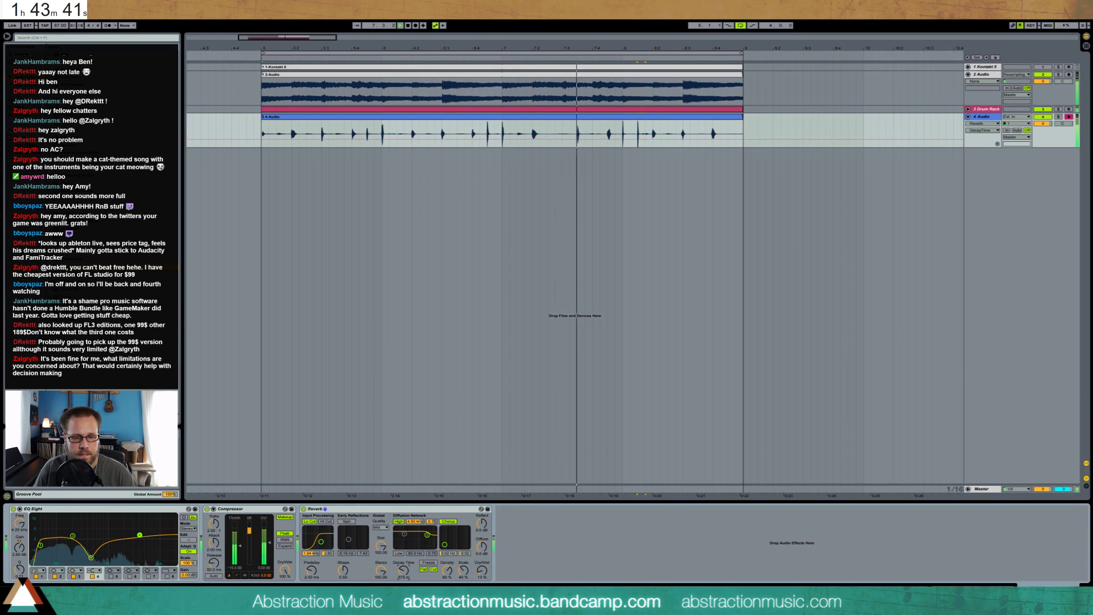
drag(1043, 123, 1043, 136)
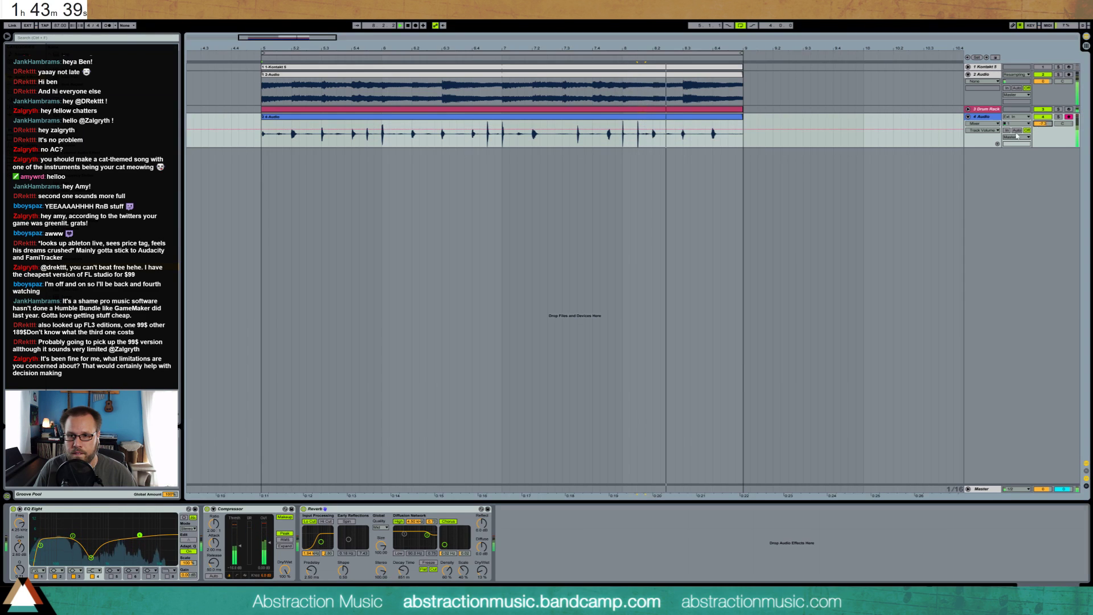
drag(403, 570, 403, 561)
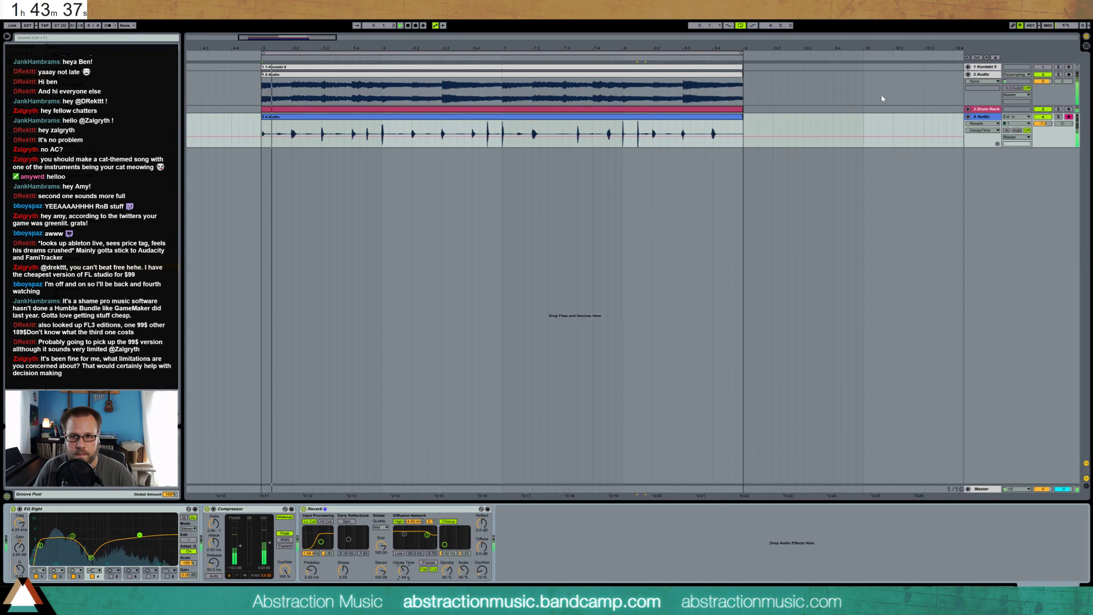
- Unfold the Drum Rack track and add hits on beats 3.2 and 1.2 for the drum sound just above the lowest one
click(975, 110)
click(968, 109)
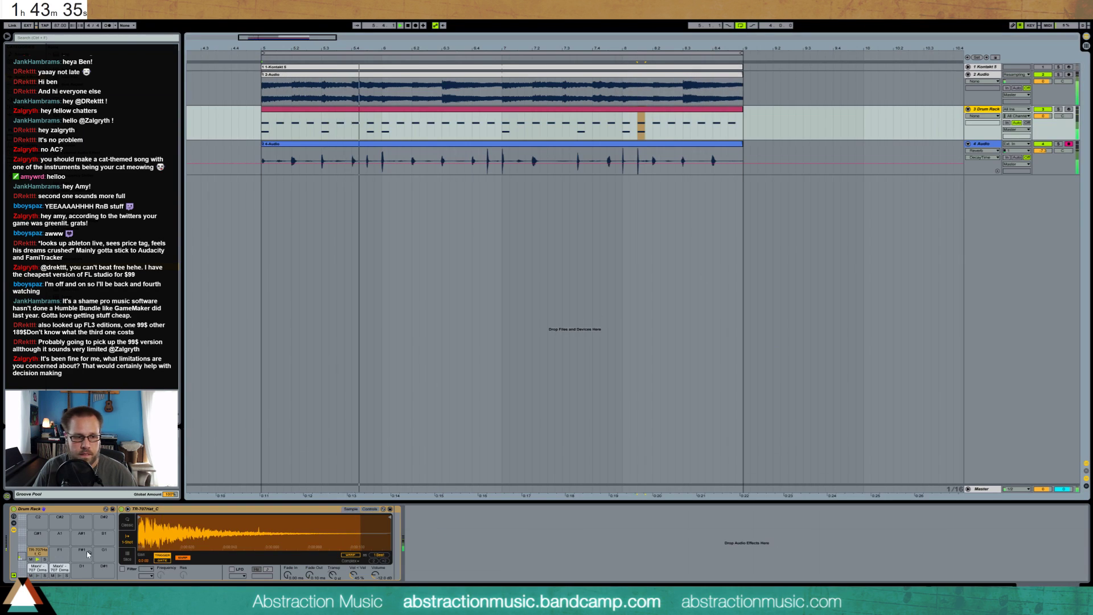
double_click(641, 109)
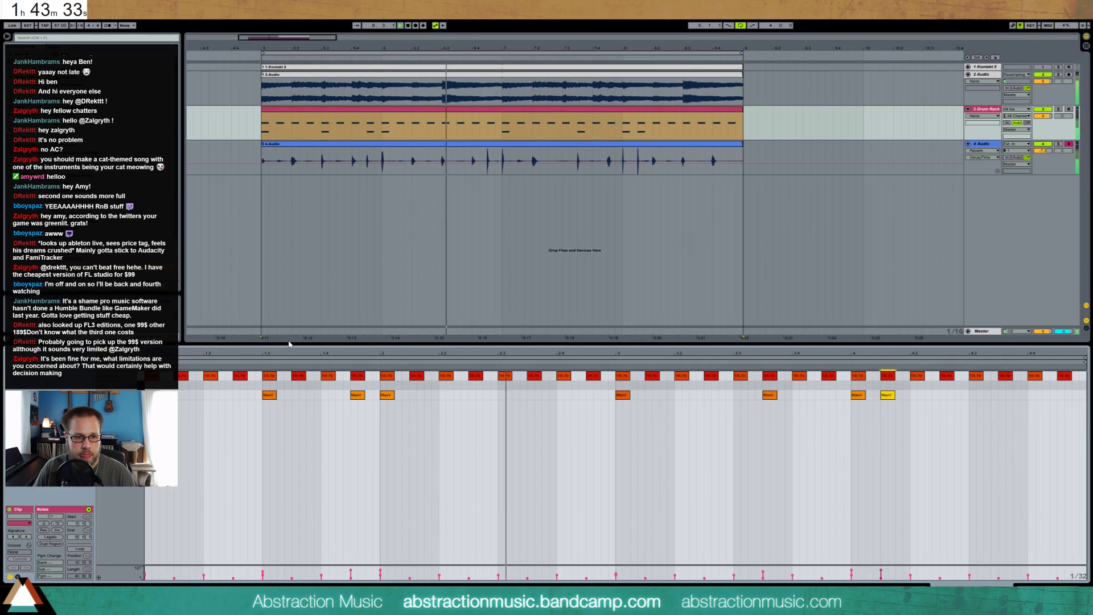
click(681, 390)
double_click(680, 389)
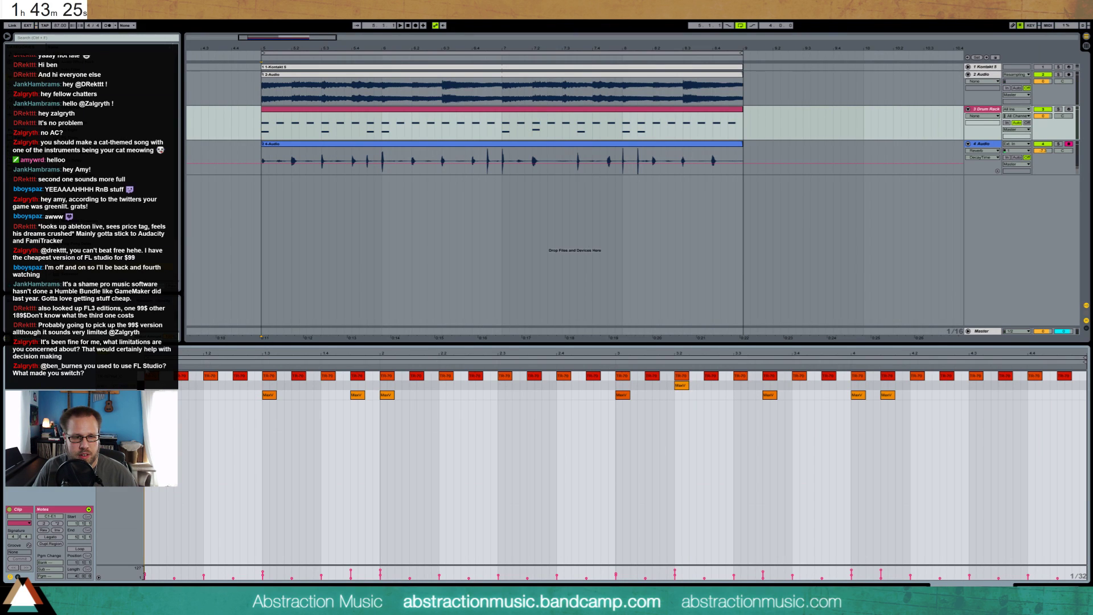
double_click(209, 386)
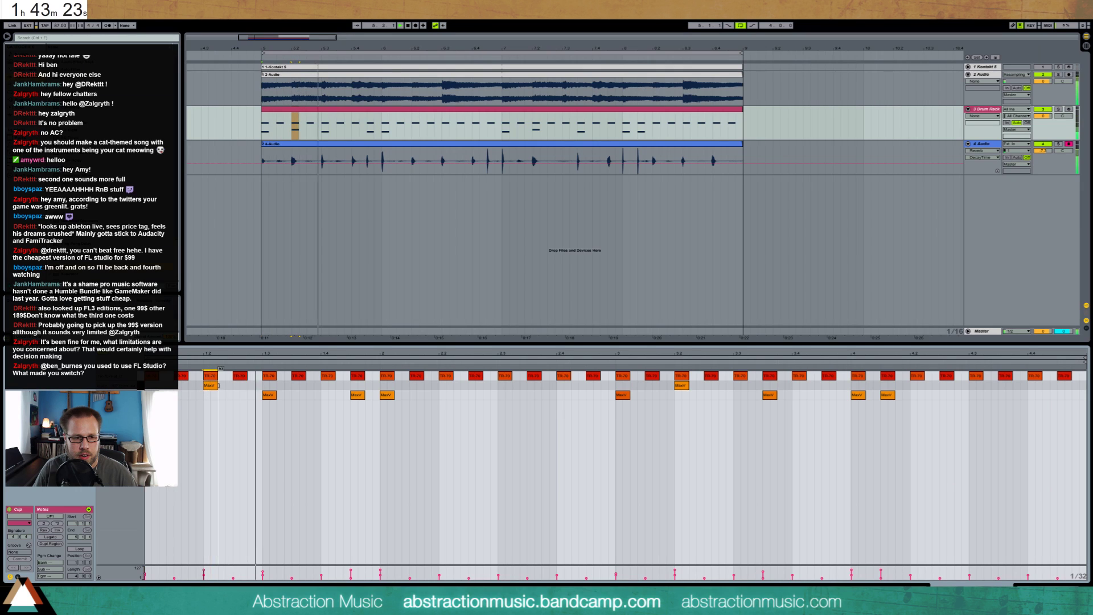
- In the Drum Rack clip, add hits for the second-lowest sound on 1.4, 2.2, 2.3, 2.4, 4.2, 4.3, 4.4 and the off-beat after 3.4
double_click(322, 388)
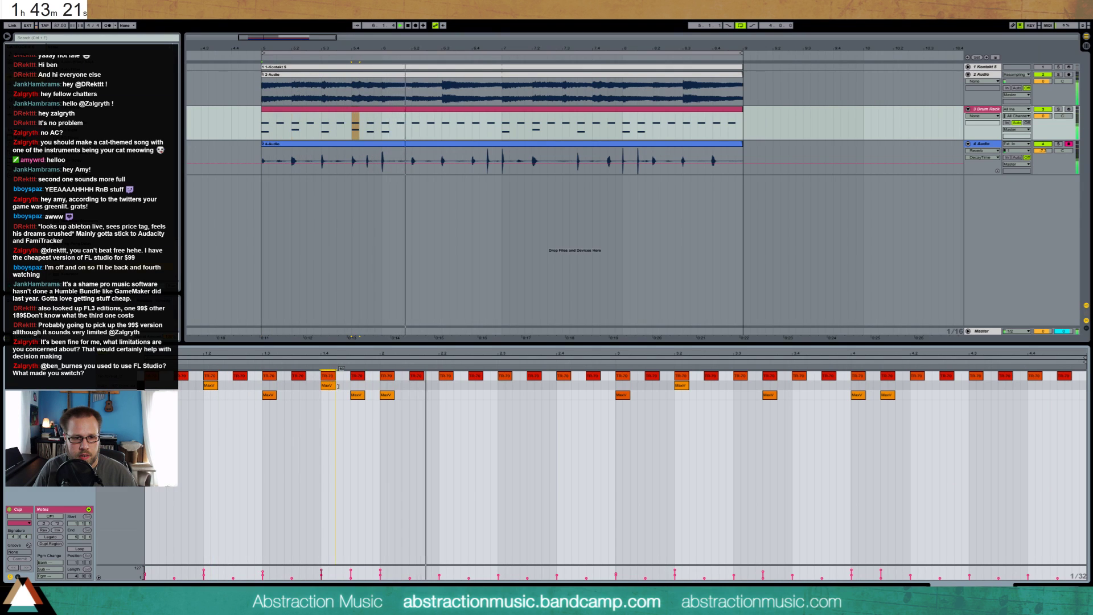
double_click(443, 386)
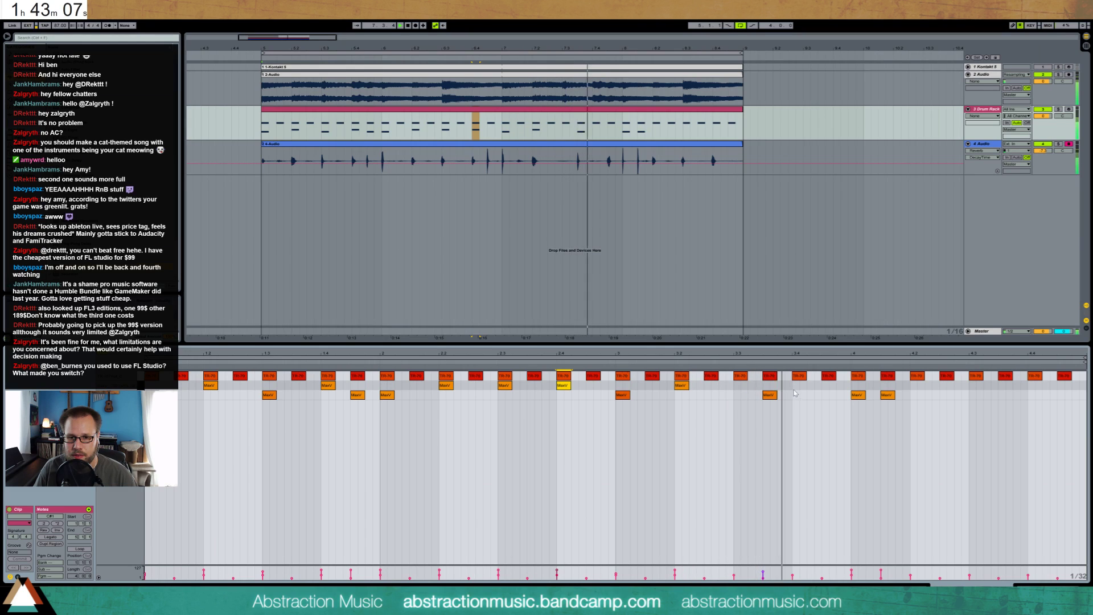
double_click(826, 385)
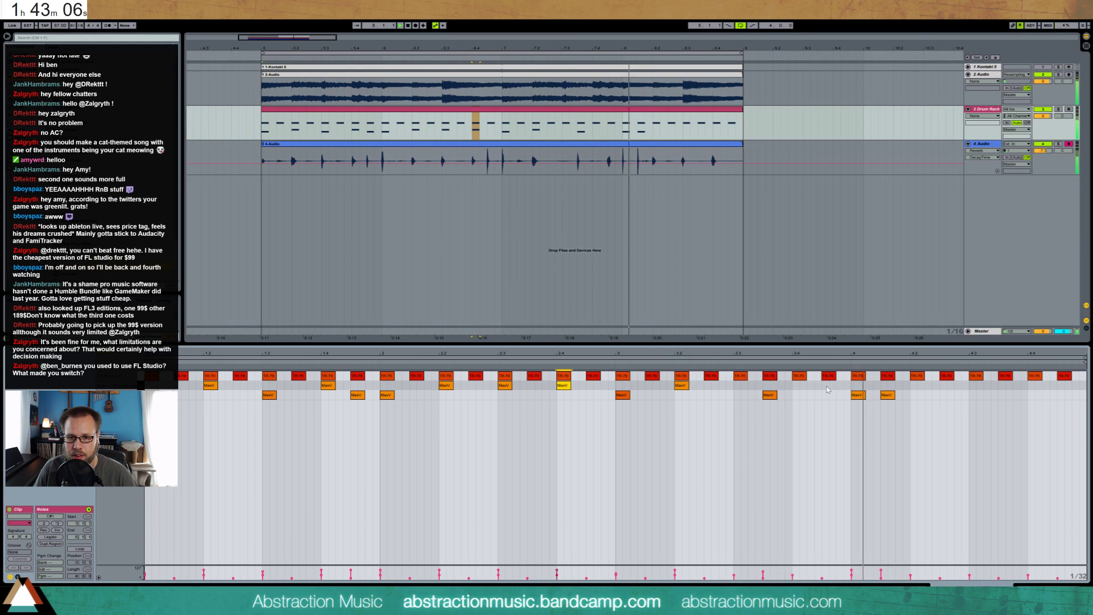
double_click(913, 386)
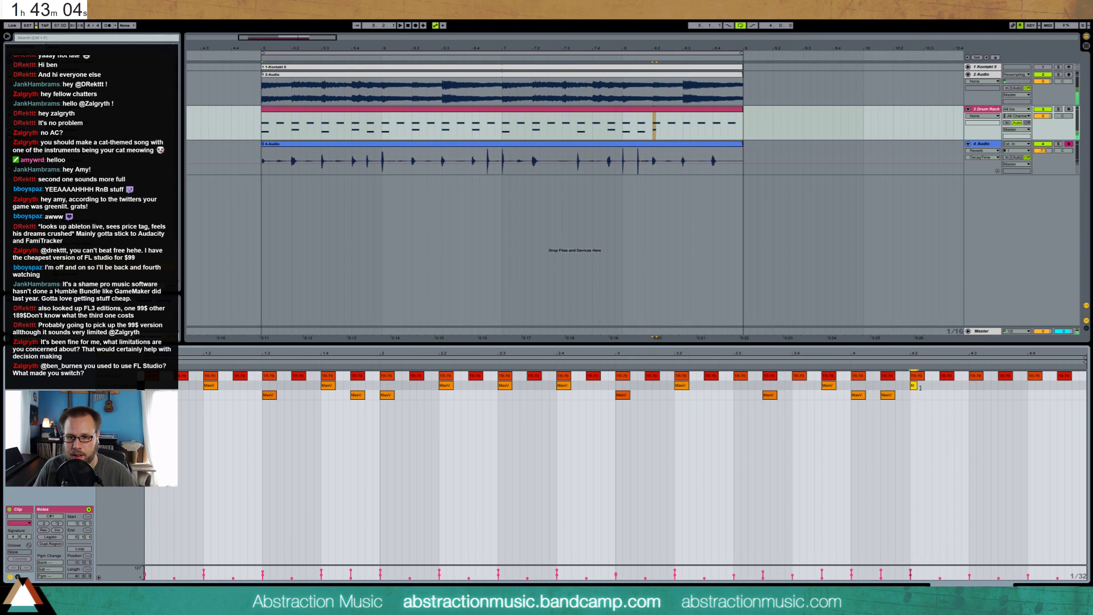
double_click(976, 385)
double_click(1035, 385)
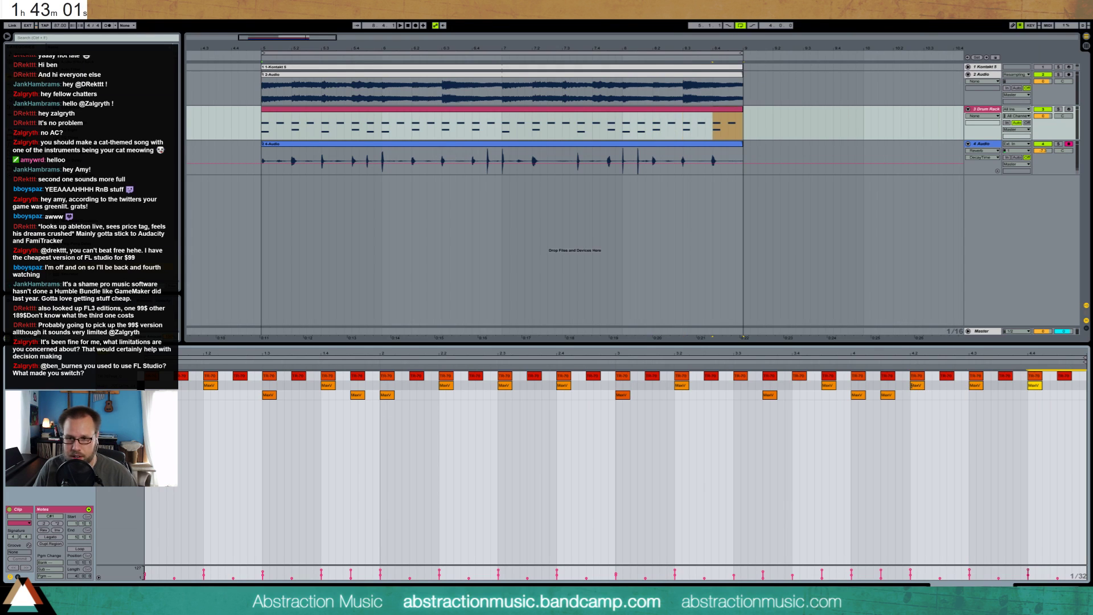
key(shift+Tab)
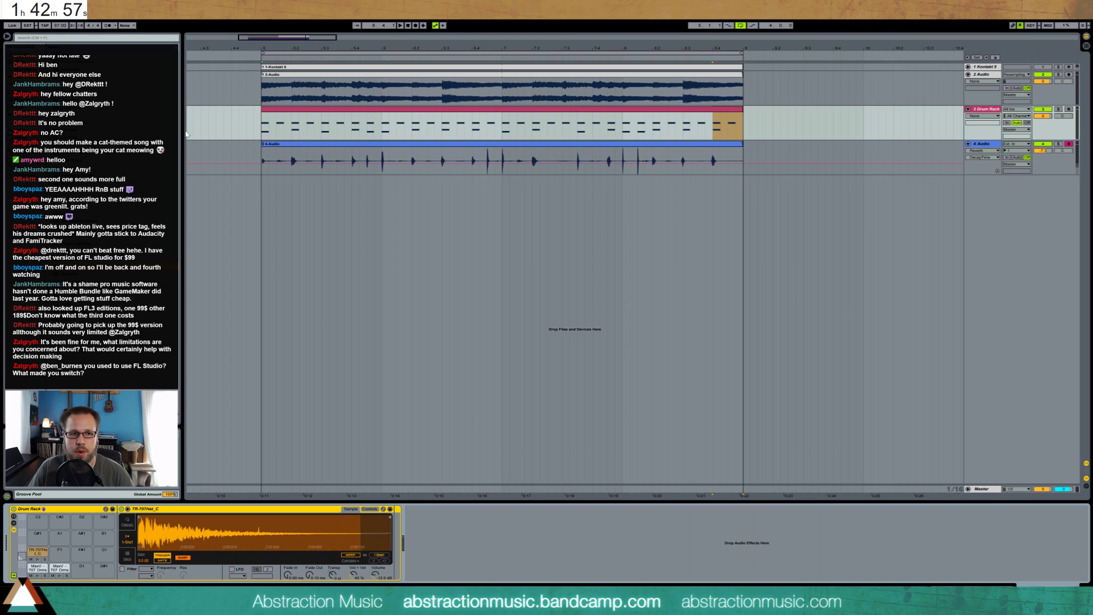
- Play the loop from bar 5 and duplicate the four-bar Drum Rack clip so the copy starts at bar 9
click(263, 120)
key(space)
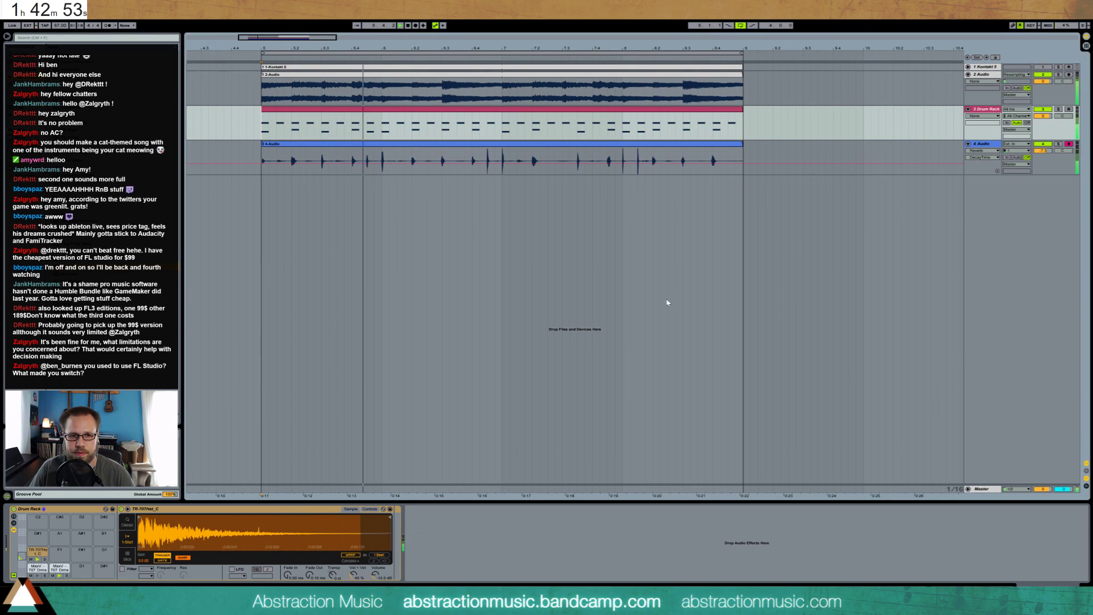
click(307, 110)
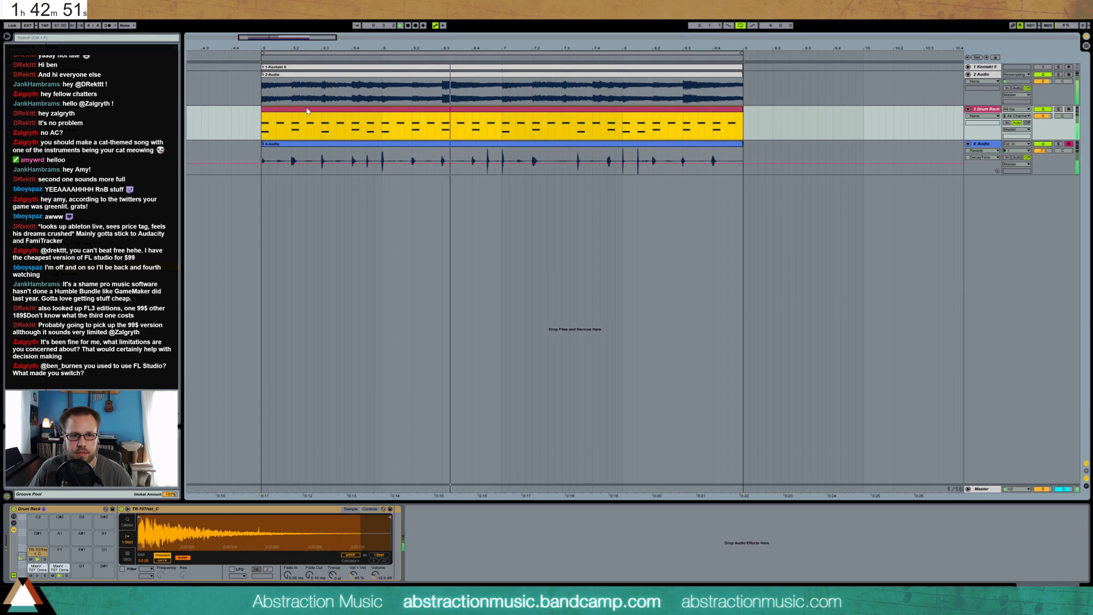
key(ctrl+d)
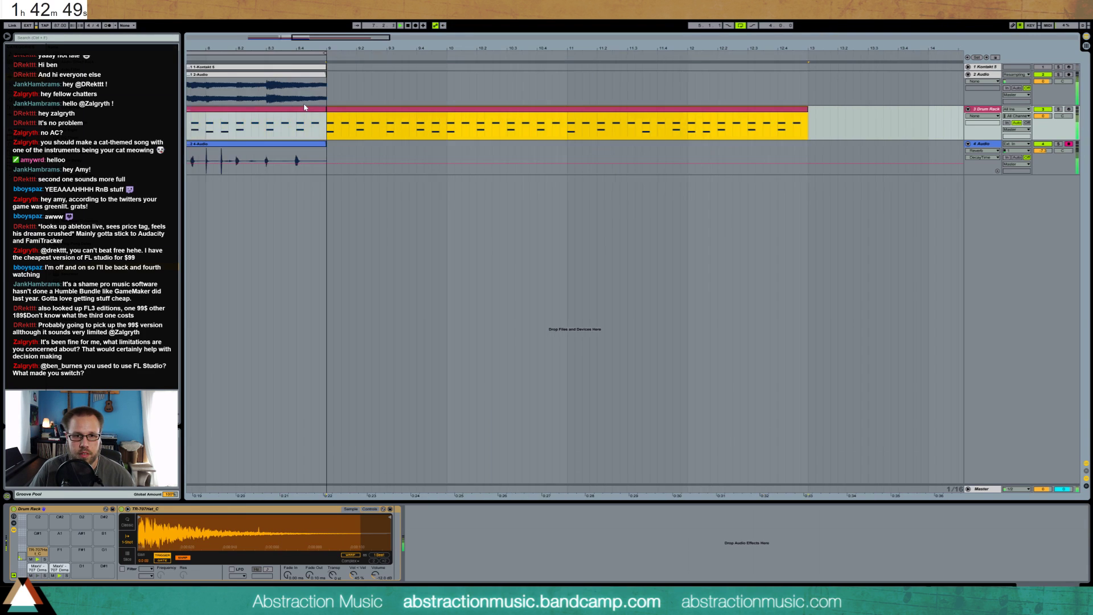
- Deactivate all notes of the two lower drum sounds in the first Drum Rack clip
drag(318, 40, 449, 139)
double_click(465, 112)
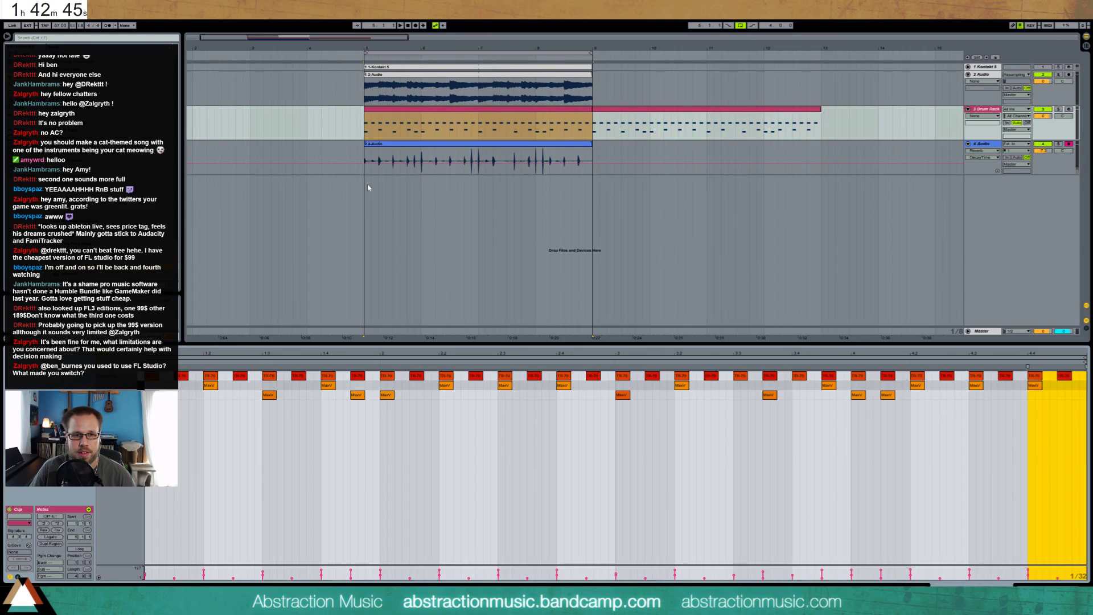
click(813, 461)
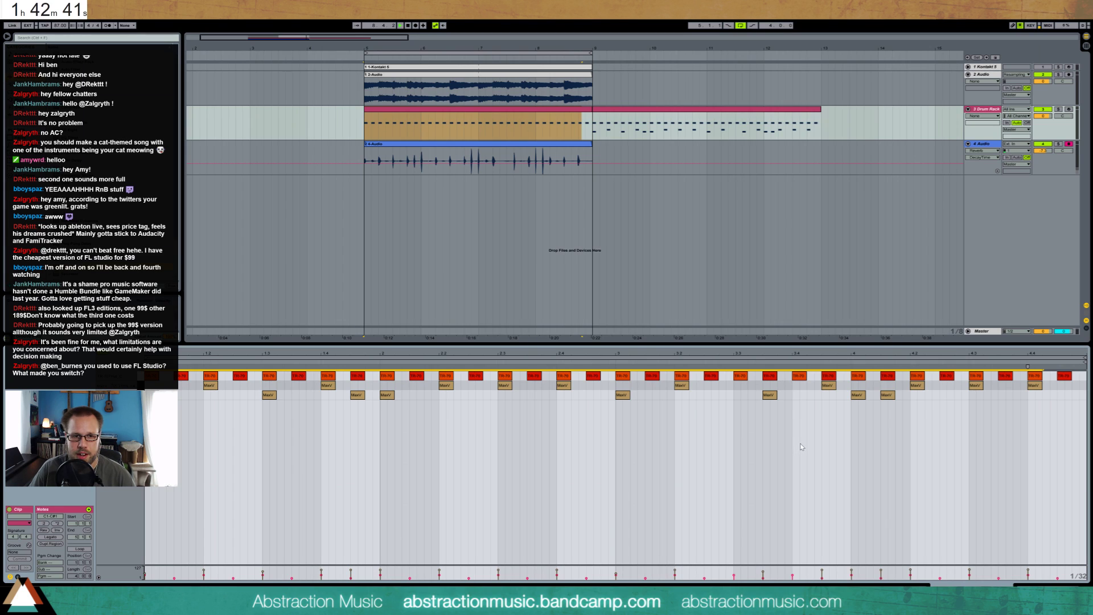
key(shift+Tab)
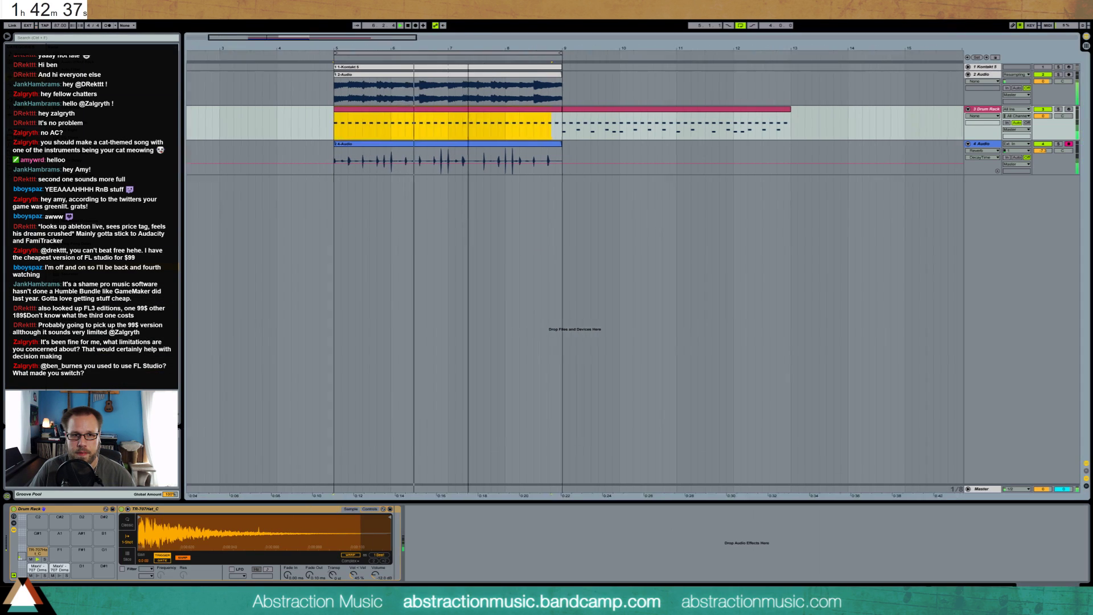
- Duplicate the 4 Audio percussion clip to bar 9 and delete the original at bar 5
drag(286, 39, 317, 39)
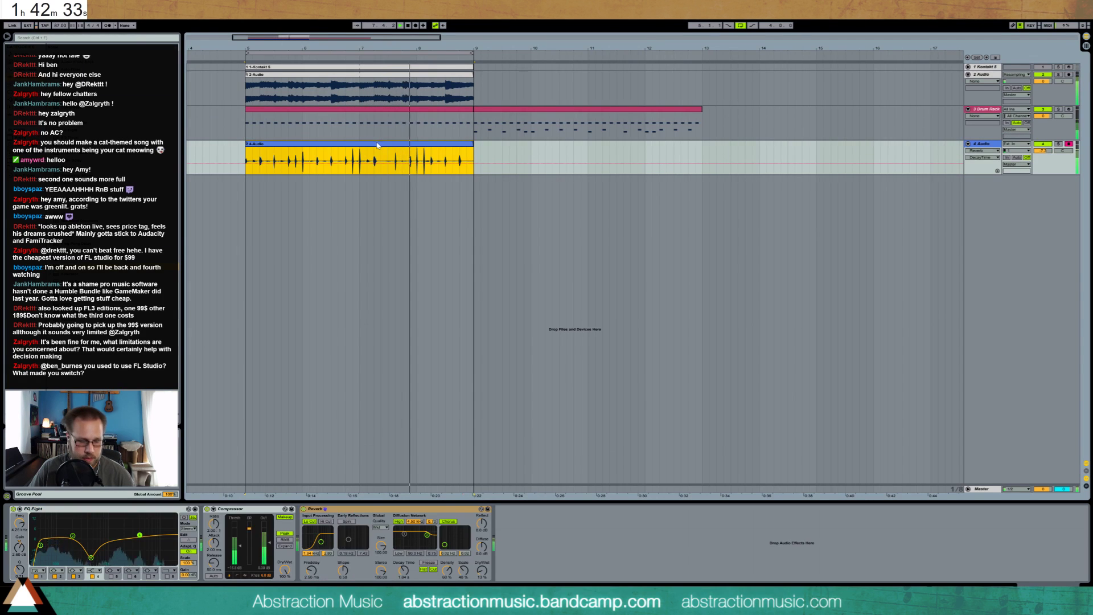
key(ctrl+d)
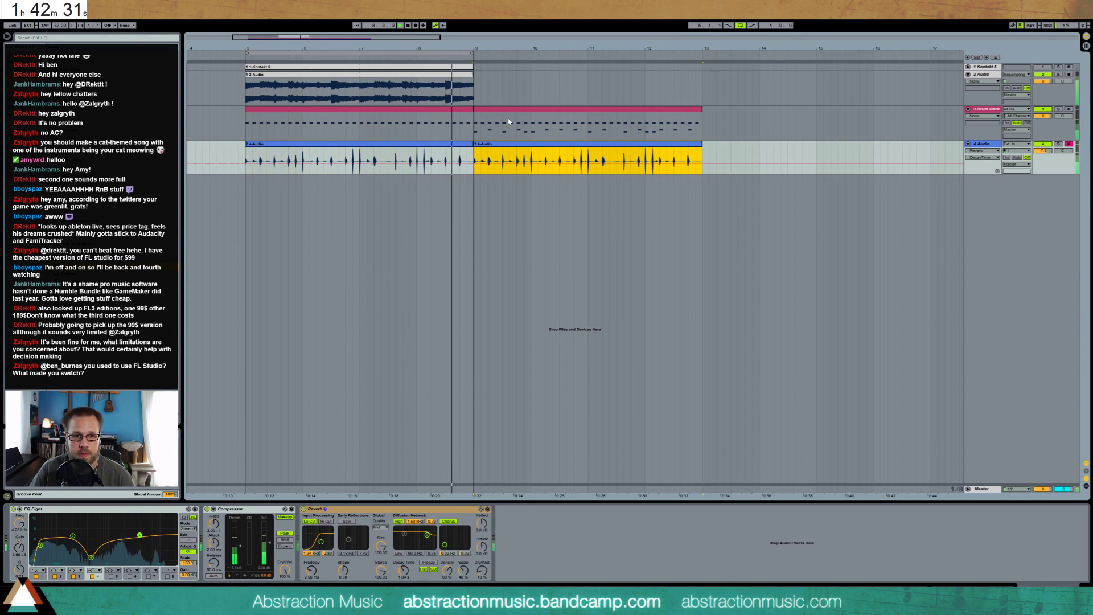
click(463, 145)
key(Delete)
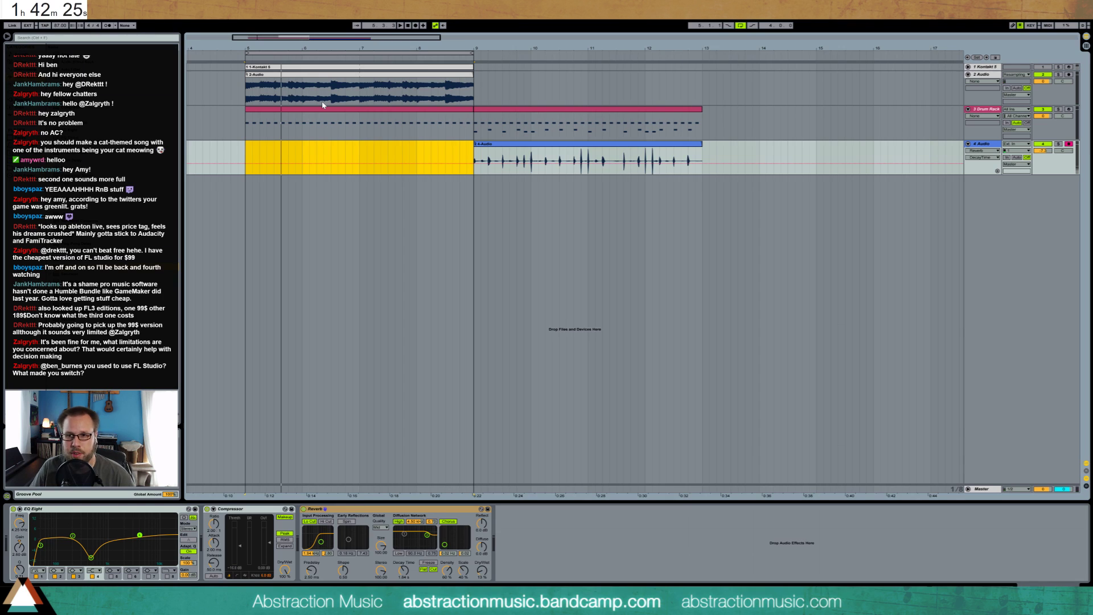
key(Tab)
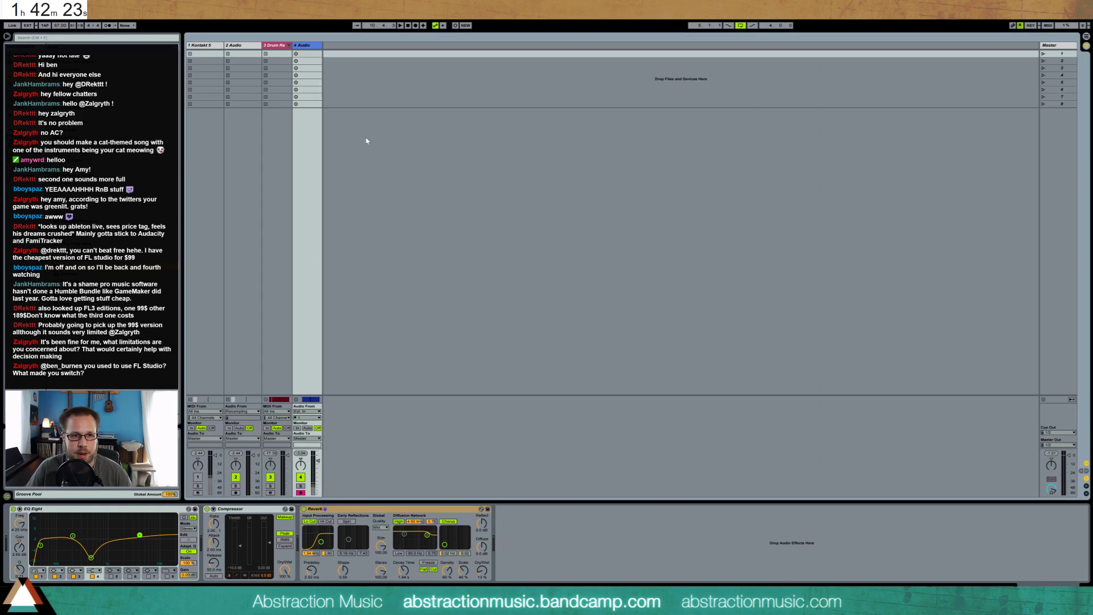
key(Tab)
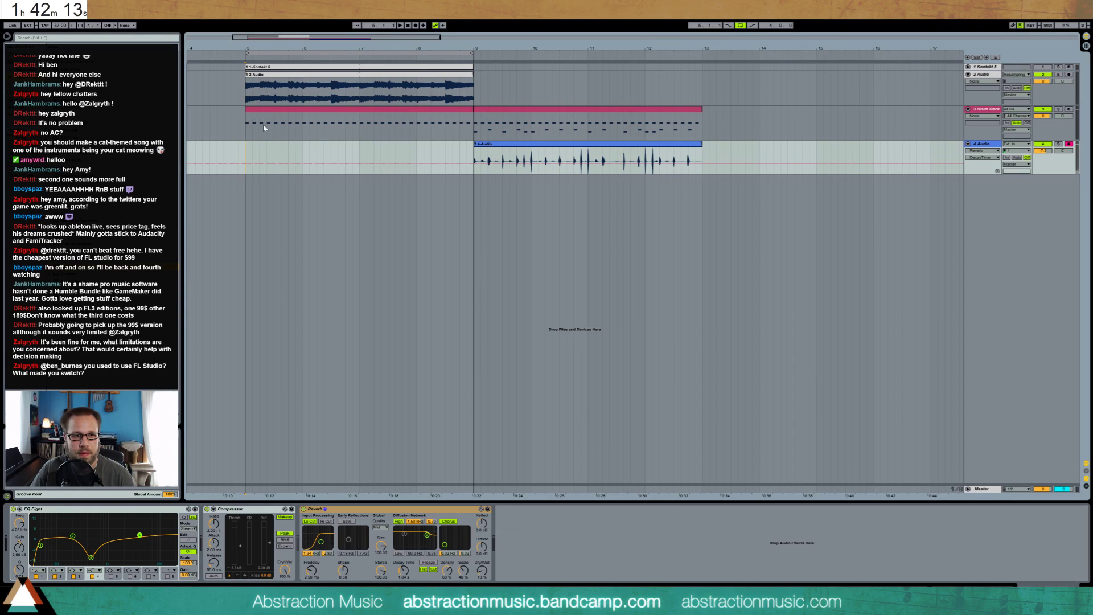
- Extend the 2 Audio loop clip from bar 9 to bar 13 and start playback from bar 5
click(384, 122)
click(448, 83)
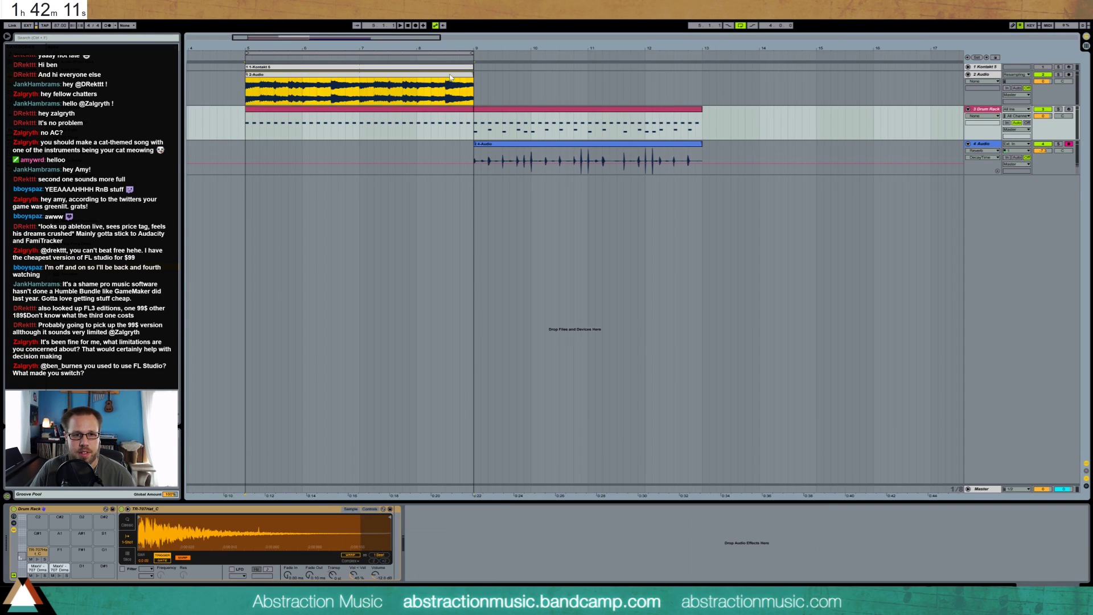
drag(473, 79, 703, 80)
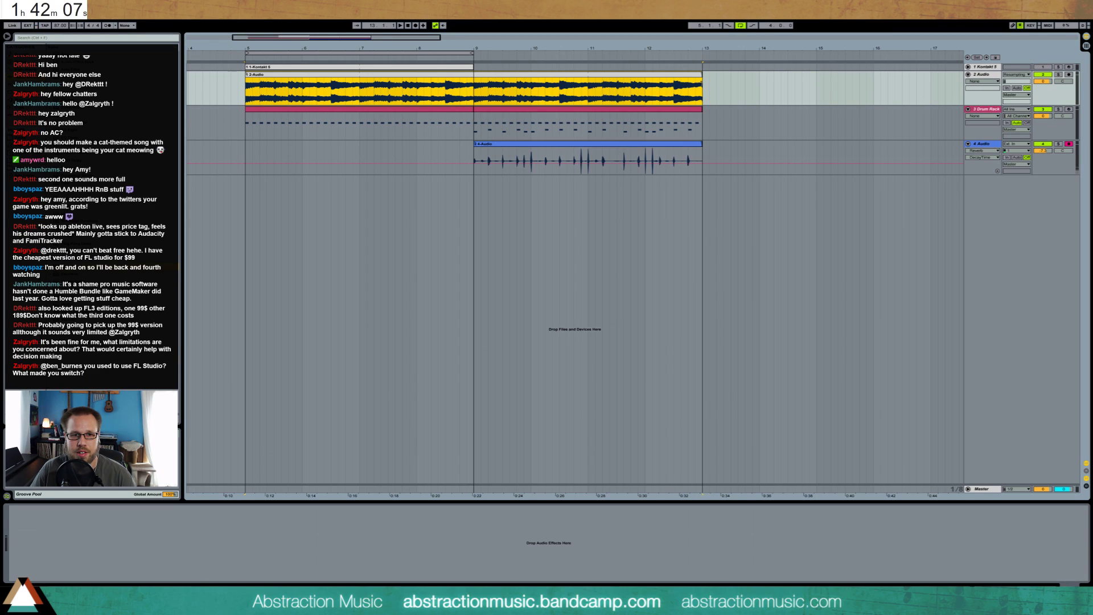
key(space)
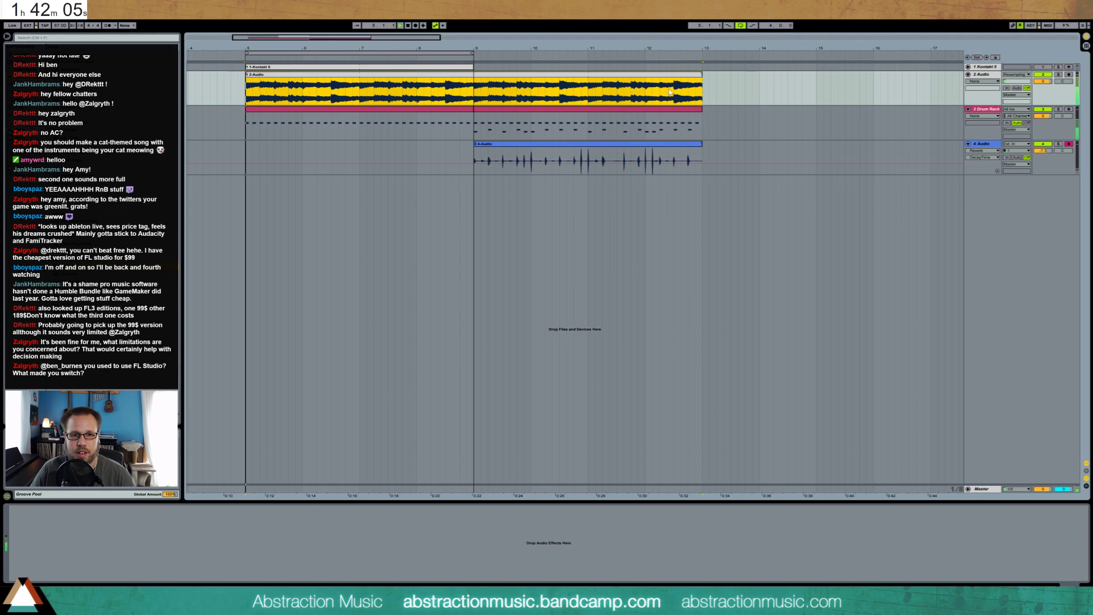
- Split the 2 Audio clip at bar 9 and set the loop region to bars 9 through 12 during playback
drag(360, 53, 403, 53)
drag(636, 50, 692, 51)
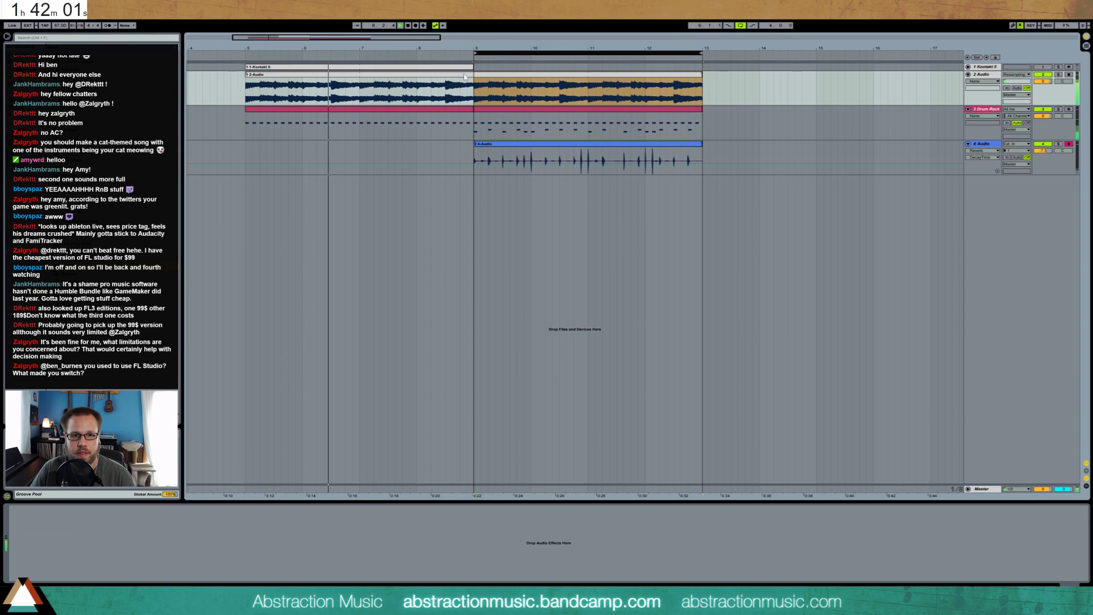
drag(333, 40, 336, 38)
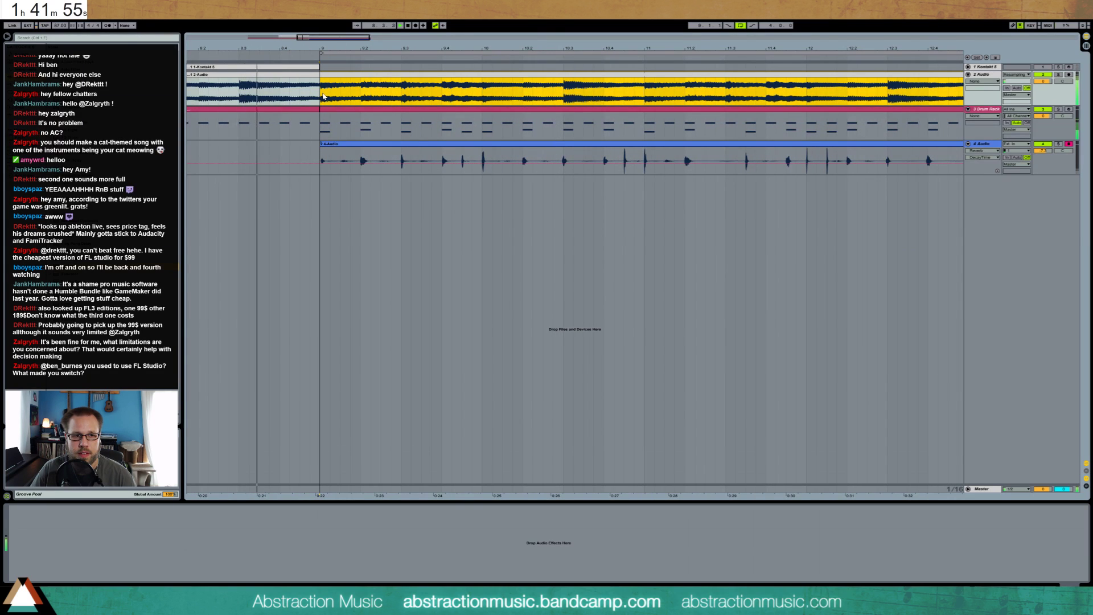
key(space)
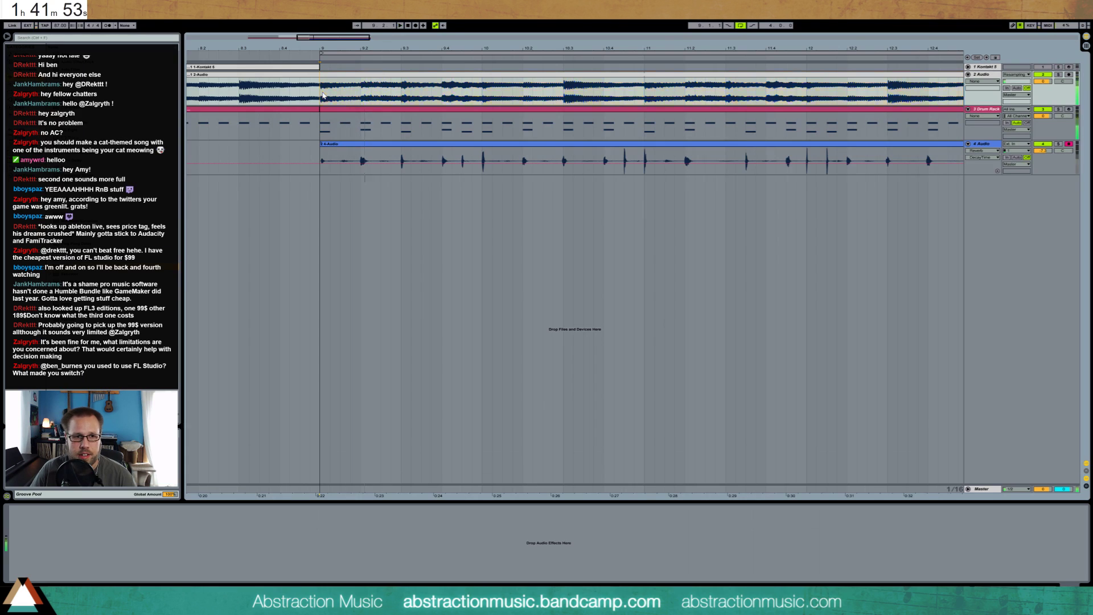
- Try chopping the 2 Audio clip at 9.1.2 and deleting the sixteenth note just before beat 9.2, and play it back
drag(330, 93, 341, 89)
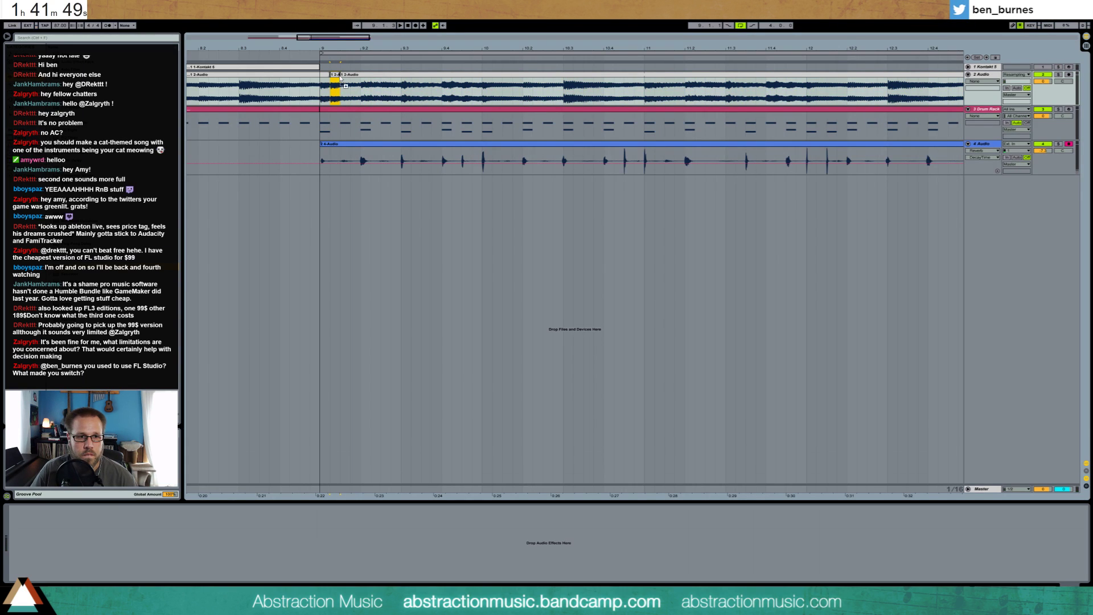
drag(342, 80, 357, 90)
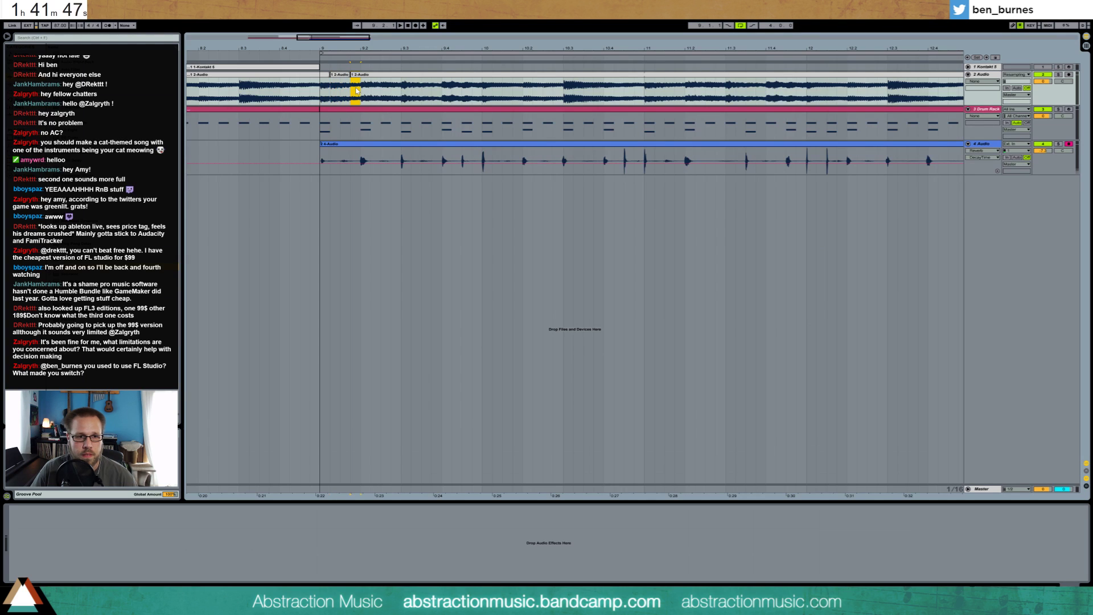
key(Delete)
click(322, 86)
key(space)
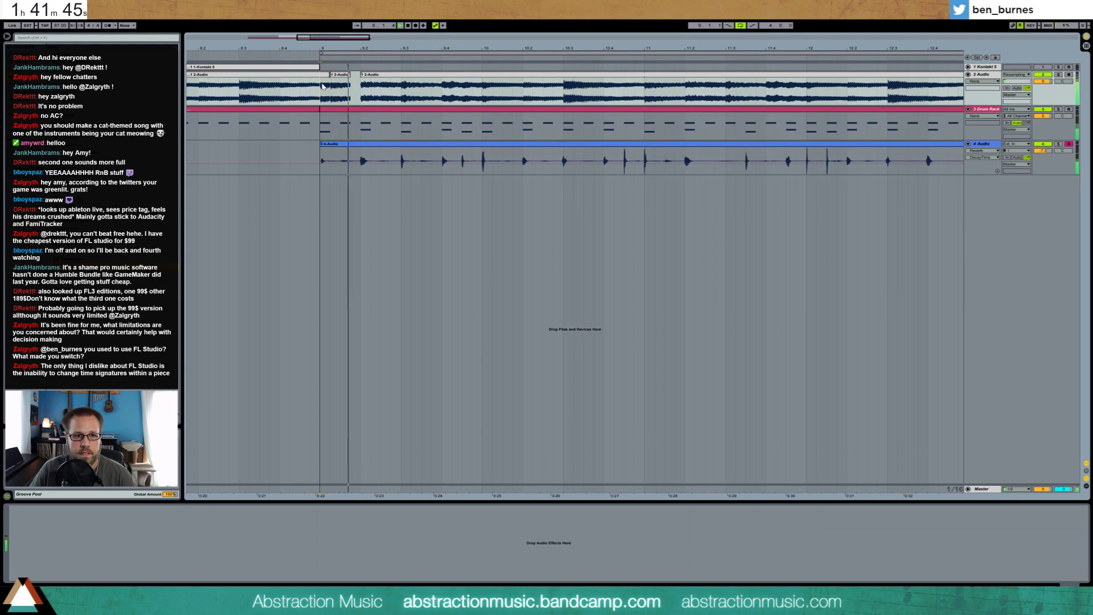
- Recut the 2 Audio clip at 9.1.3, 9.3 and 9.4 with a gap from 9.2.3 to 9.3, and play it back
drag(339, 79, 384, 86)
key(space)
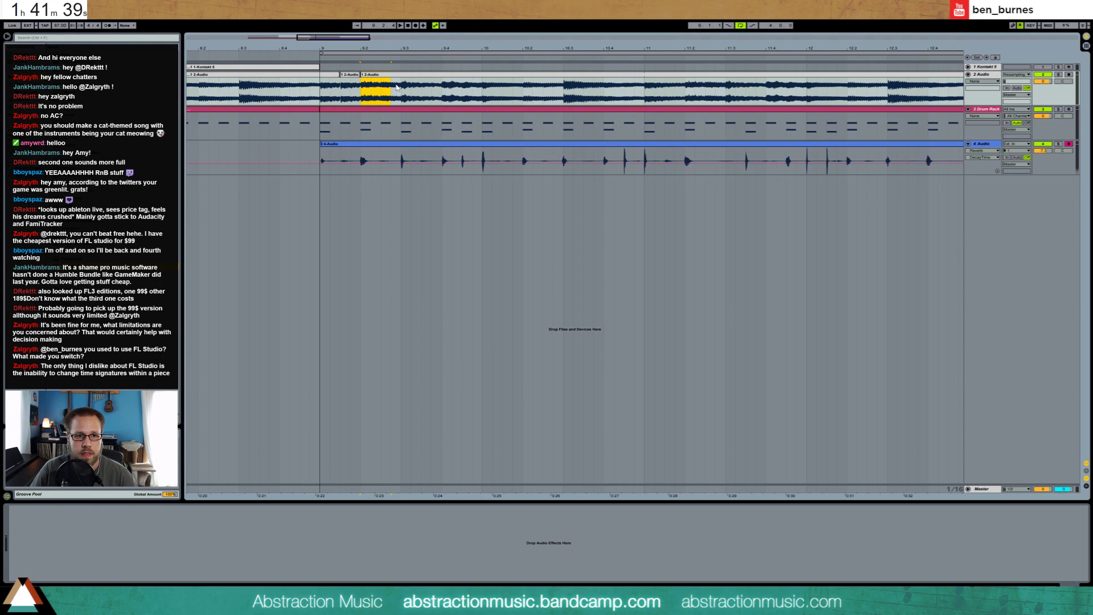
mouse_move(383, 75)
mouse_down()
mouse_move(420, 78)
mouse_move(373, 76)
mouse_move(382, 76)
mouse_up()
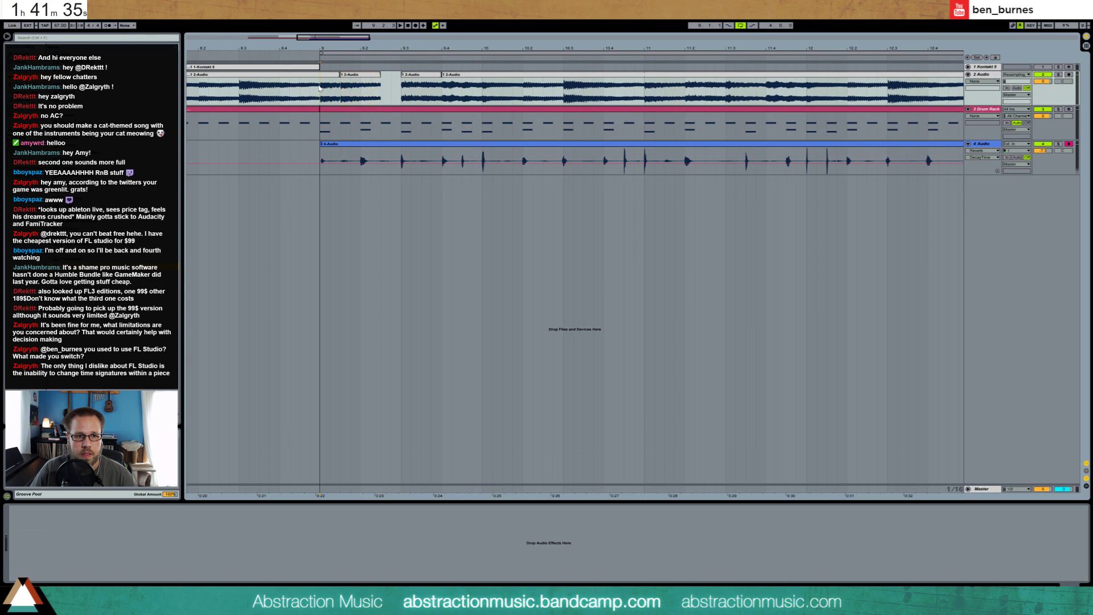
key(space)
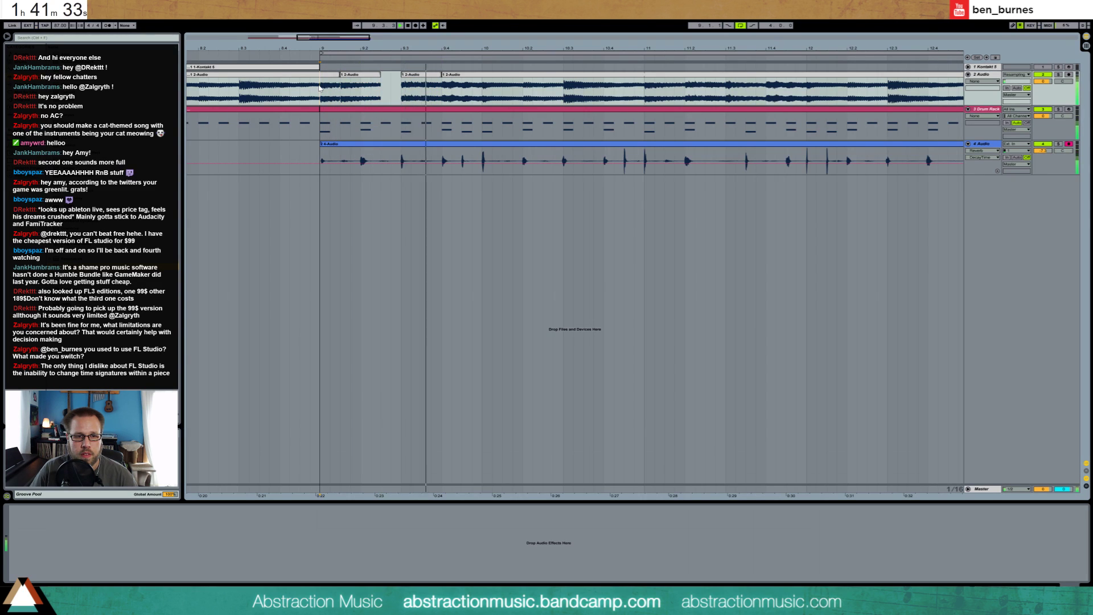
key(space)
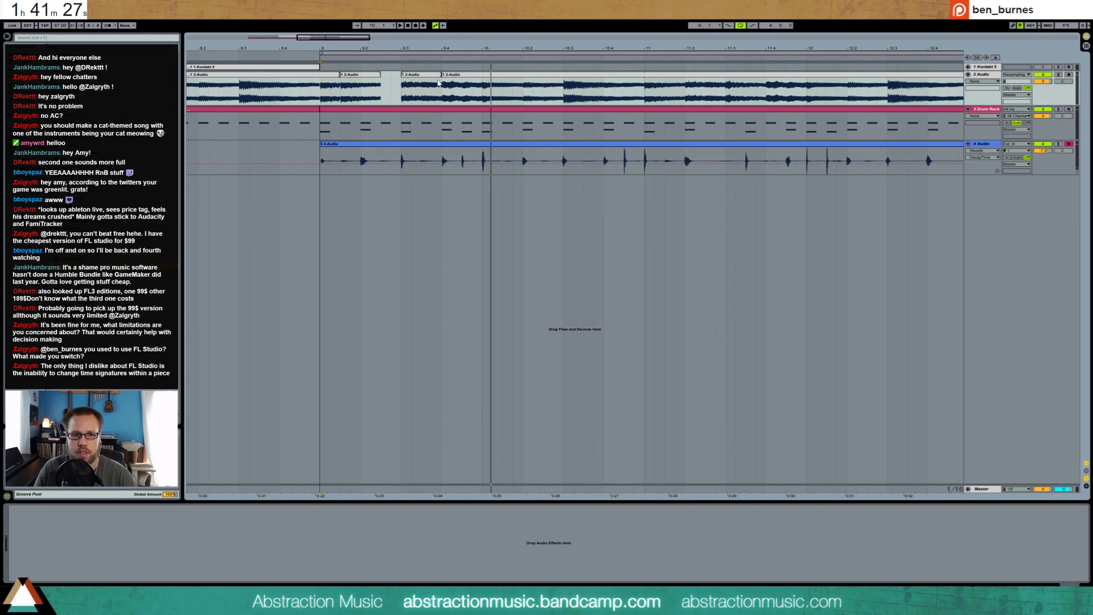
- Move the 2 Audio slice at 9.3 earlier to 9.2.3 and cut it down to sixteenth-note slices at 9.2.3 and 9.3
click(437, 75)
drag(437, 76, 418, 80)
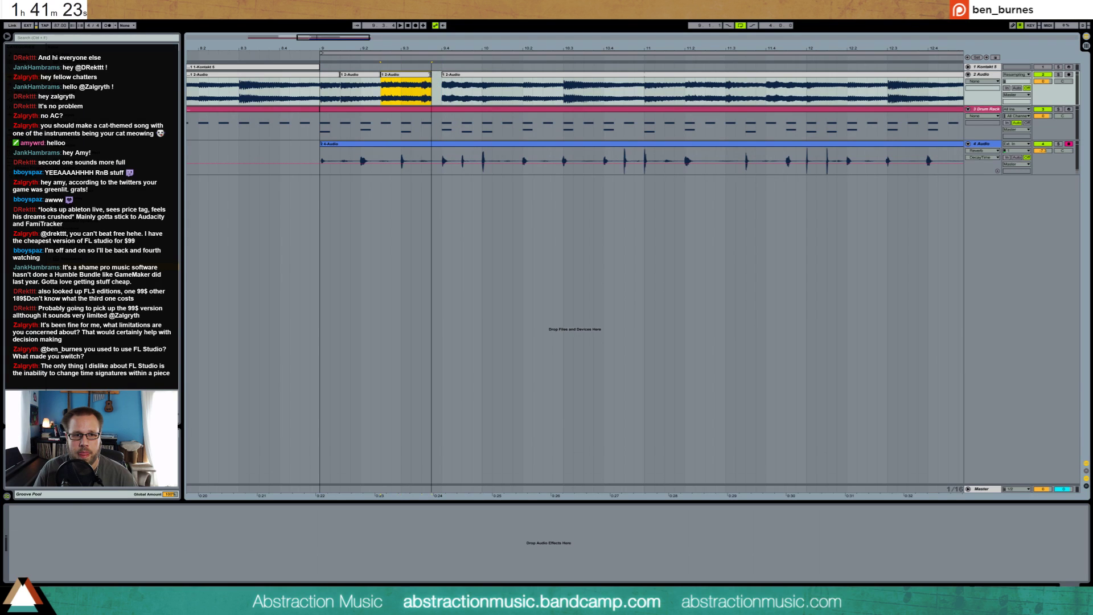
double_click(414, 79)
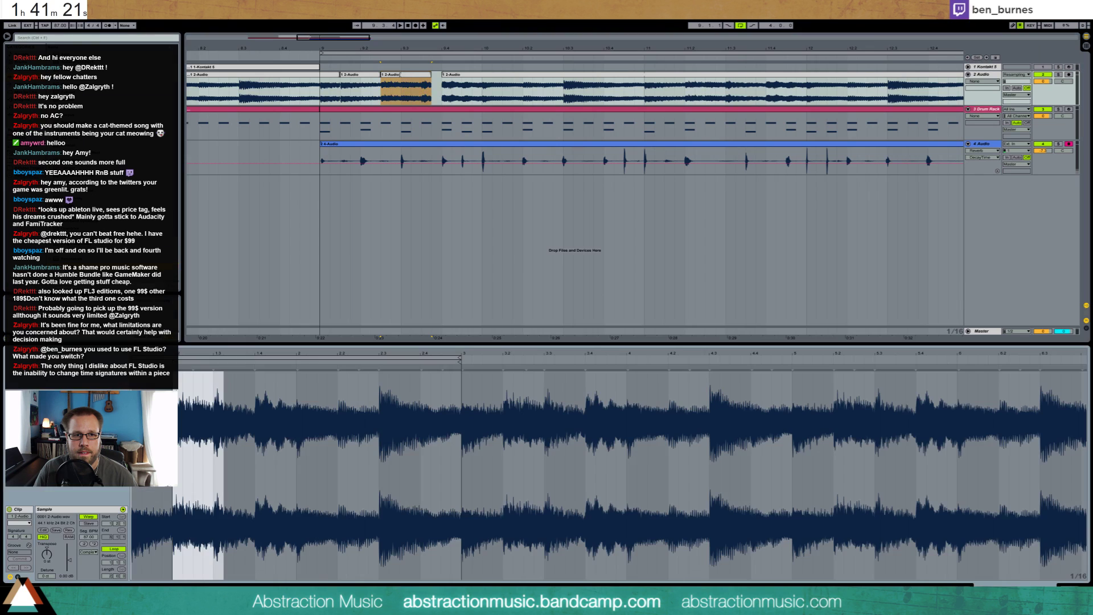
drag(391, 91, 407, 76)
key(ctrl+e)
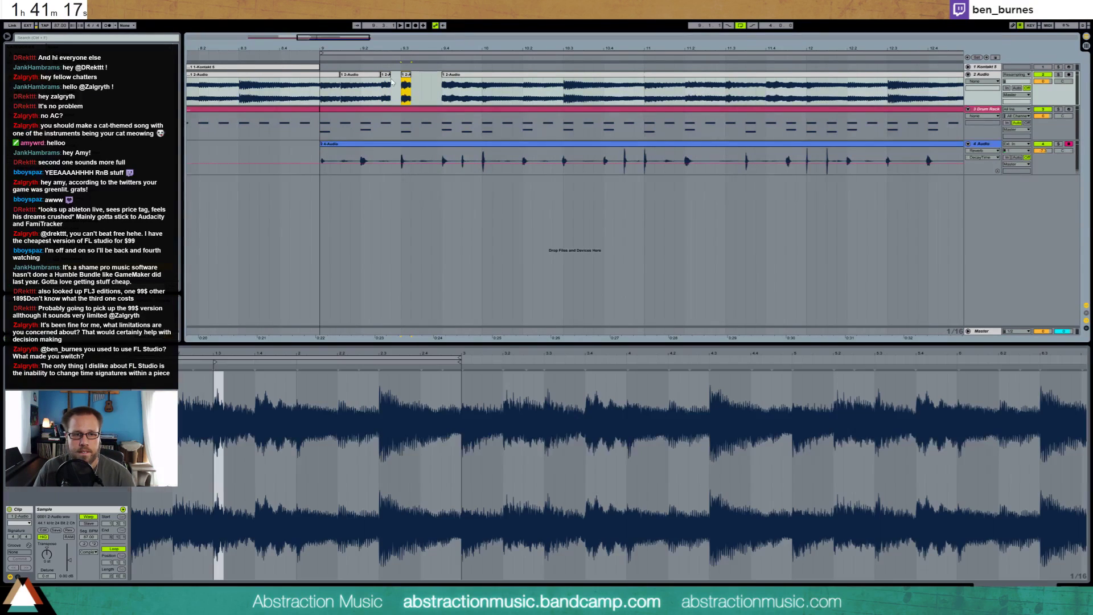
- Shift the sixteenth-note slice at 9.2.3 on 2 Audio to 9.2.4, directly before the slice at 9.3
click(386, 75)
key(Left)
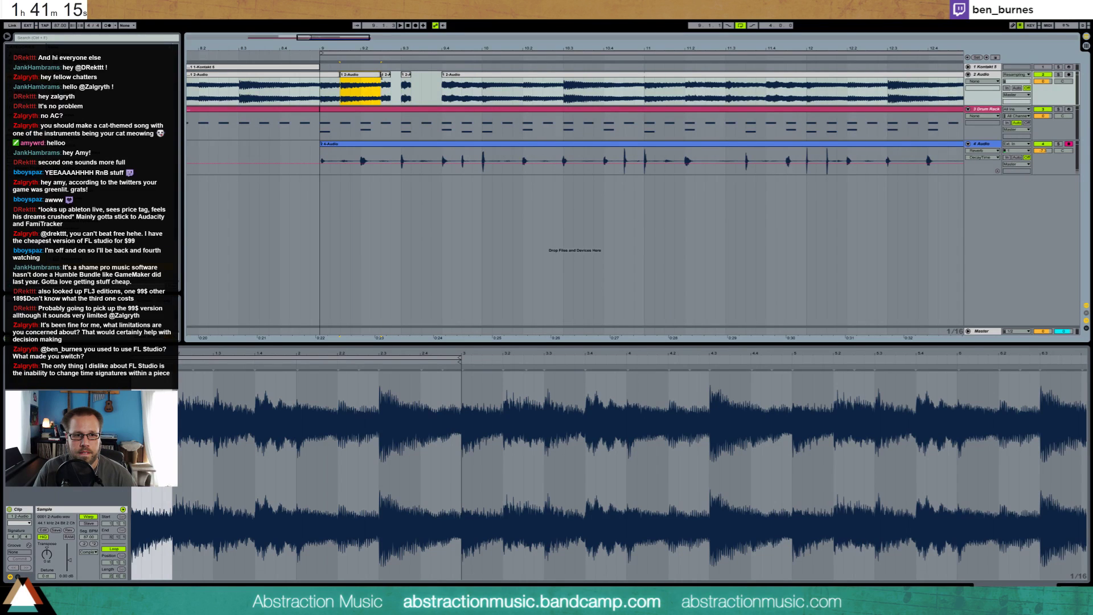
drag(386, 76, 397, 76)
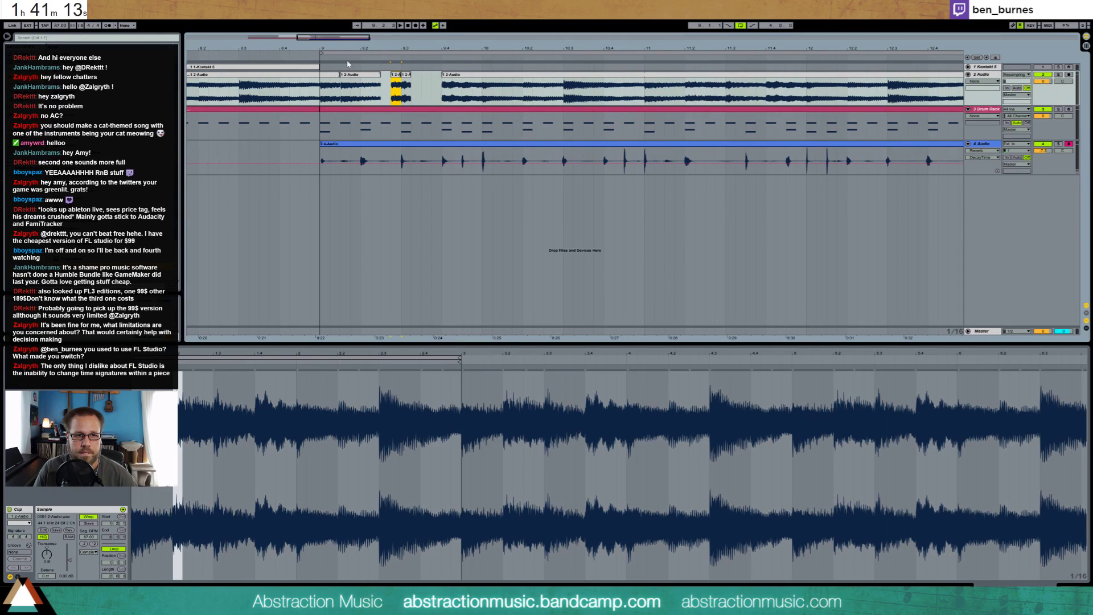
- Shorten the end of the 2 Audio slice before 9.1.3 by a thirty-second note and play back from bar 9
key(plus)
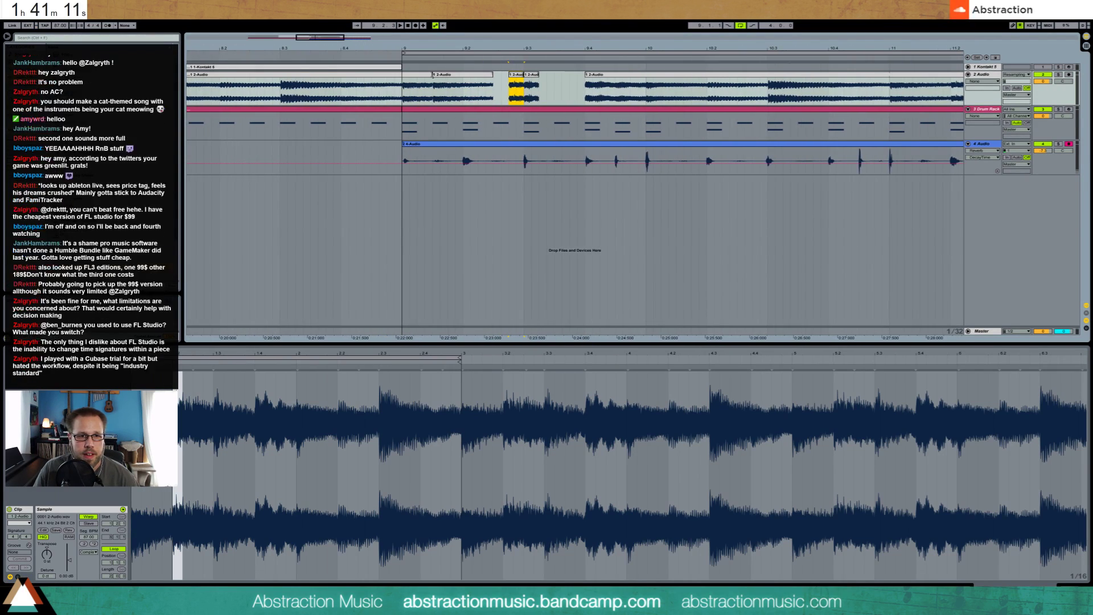
key(Left)
key(Left)
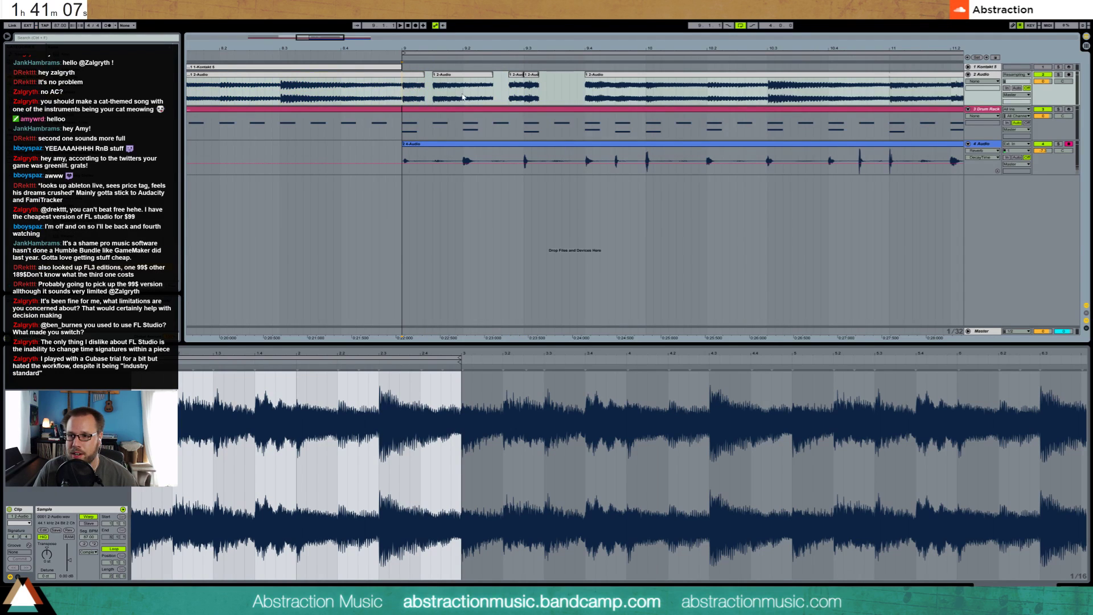
key(space)
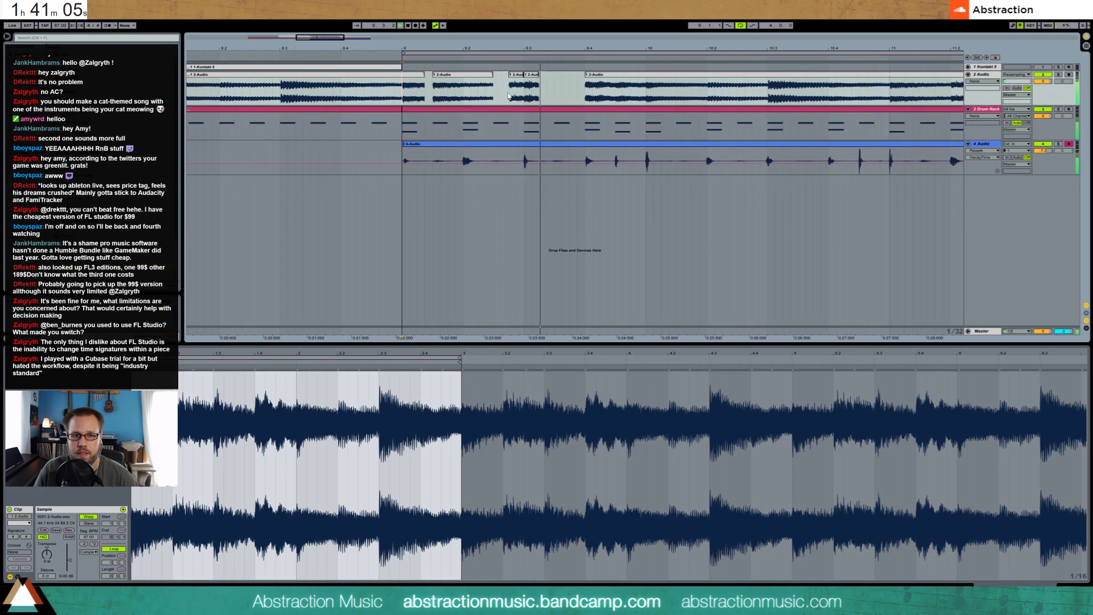
- Extend the 2 Audio slices ending near 9.1.3 and 9.2.3 to a sixty-fourth note before the next slice, and lengthen the 9.3 slice by a sixty-fourth
drag(538, 74, 546, 75)
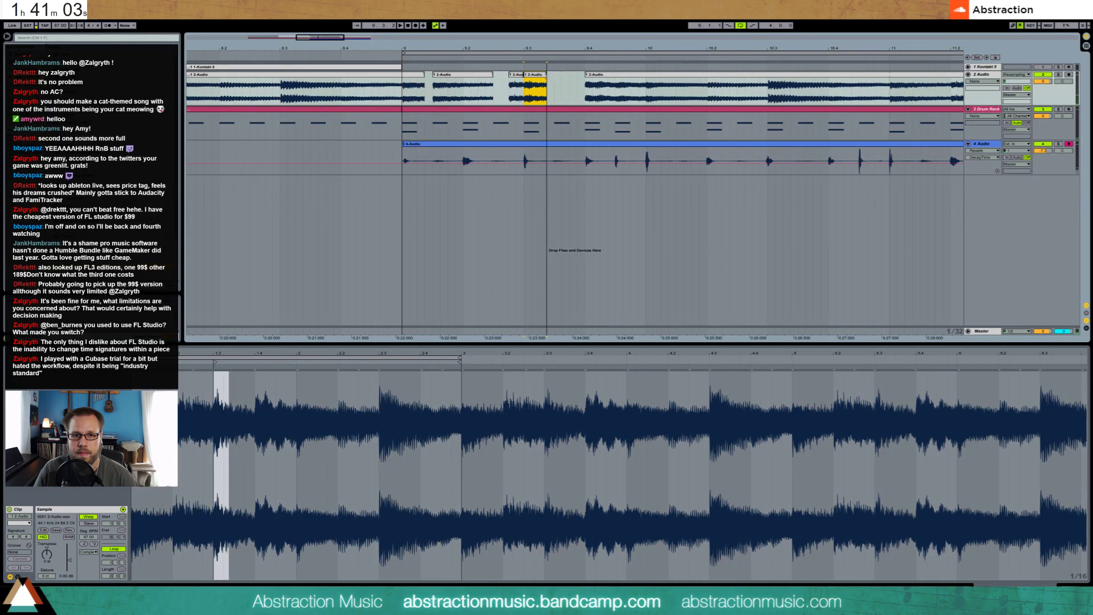
key(ctrl+z)
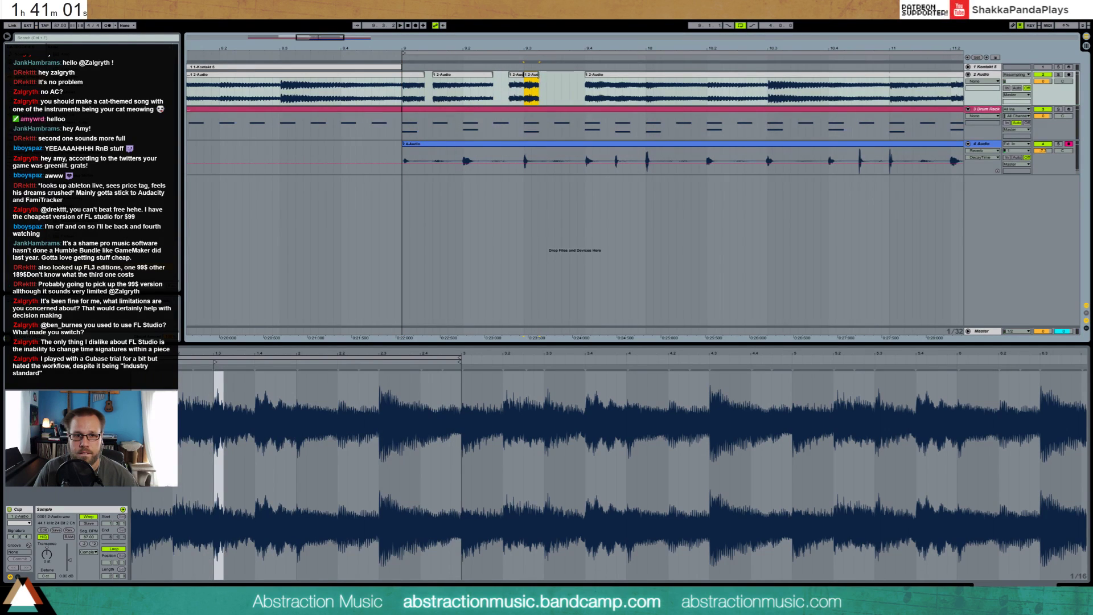
click(528, 85)
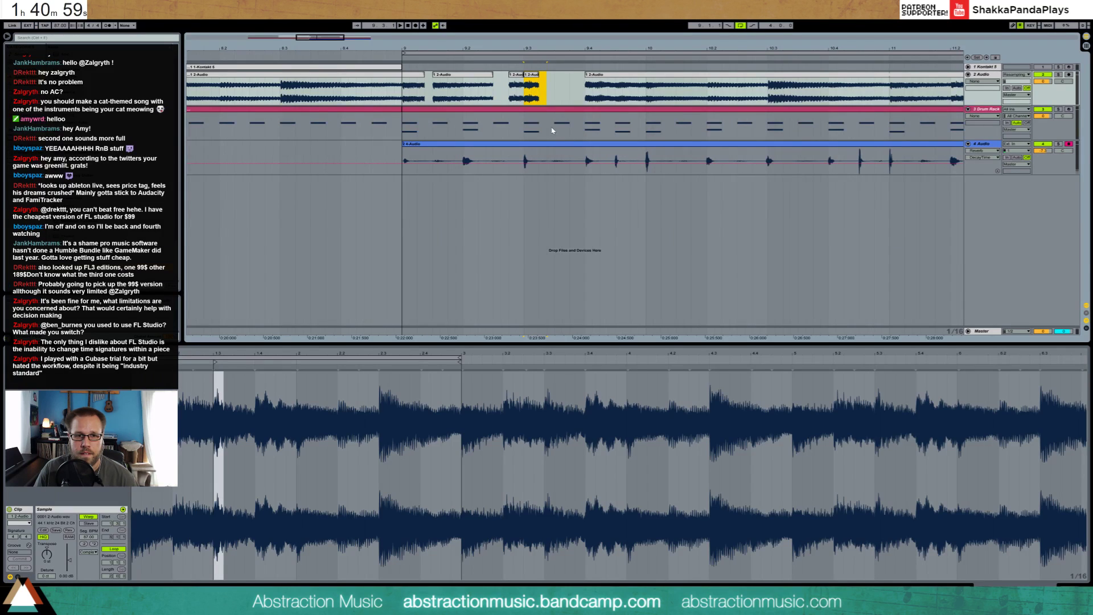
click(547, 87)
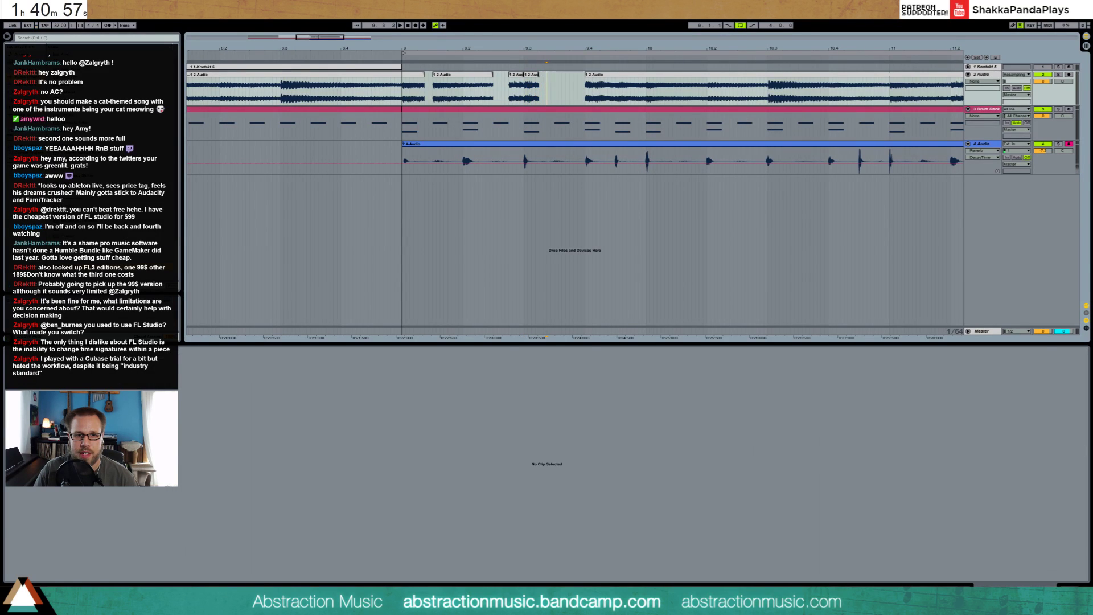
click(534, 85)
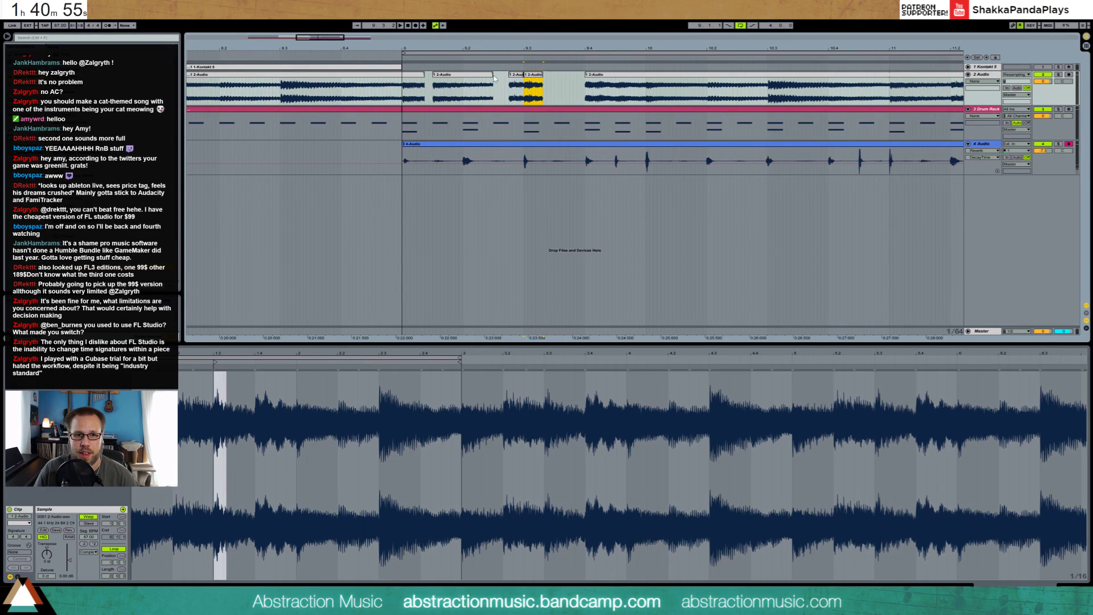
drag(493, 86, 505, 86)
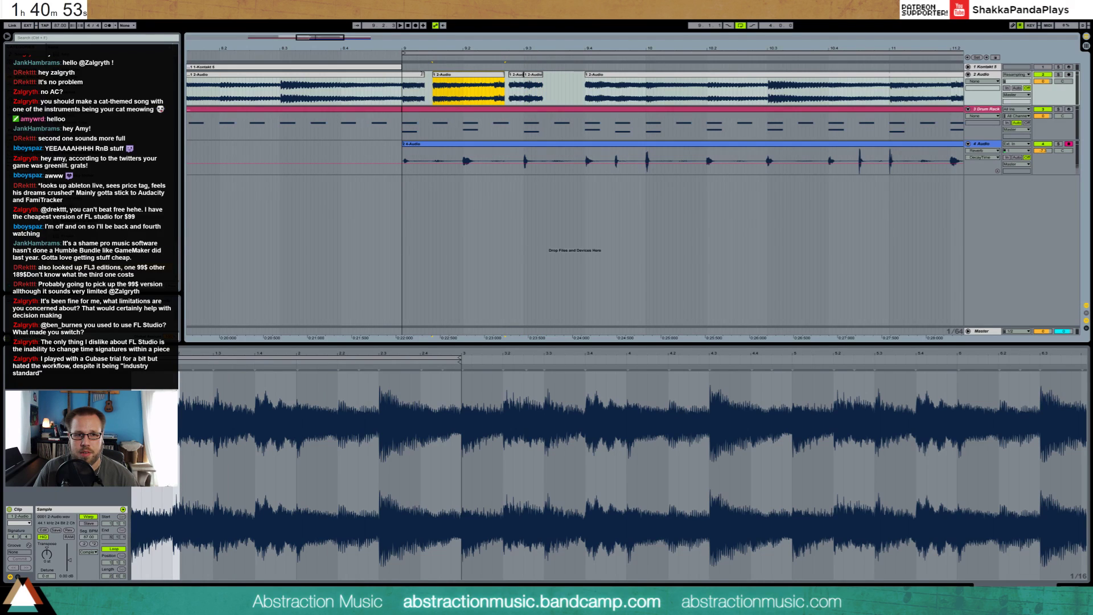
click(424, 74)
drag(424, 74, 428, 74)
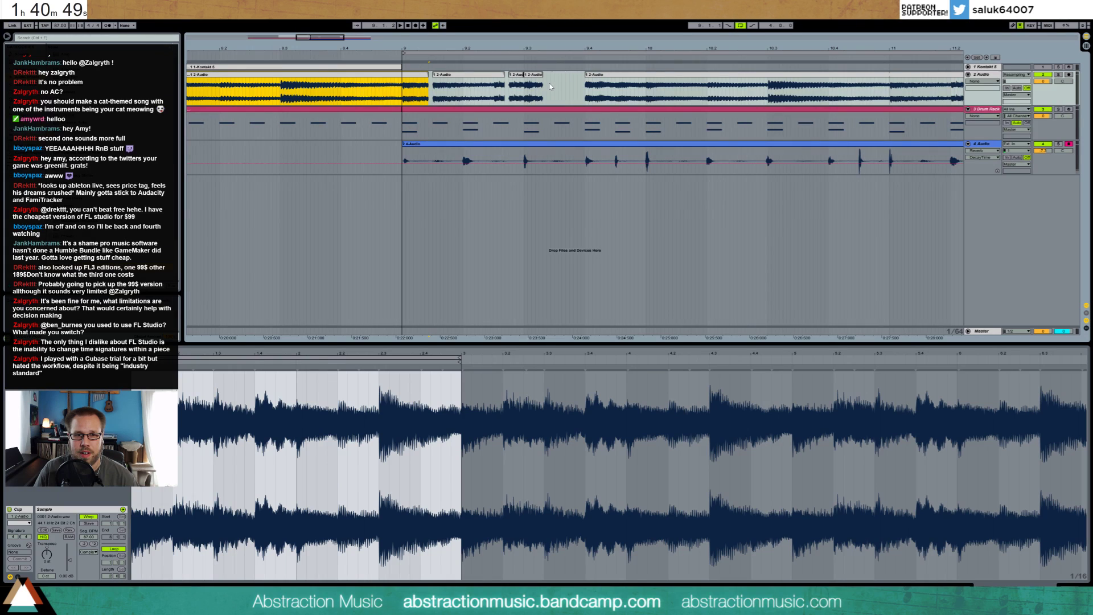
- Try repeating the 9.3 slice on 2 Audio twice at dotted-sixteenth spacing and play it back
drag(545, 85, 541, 86)
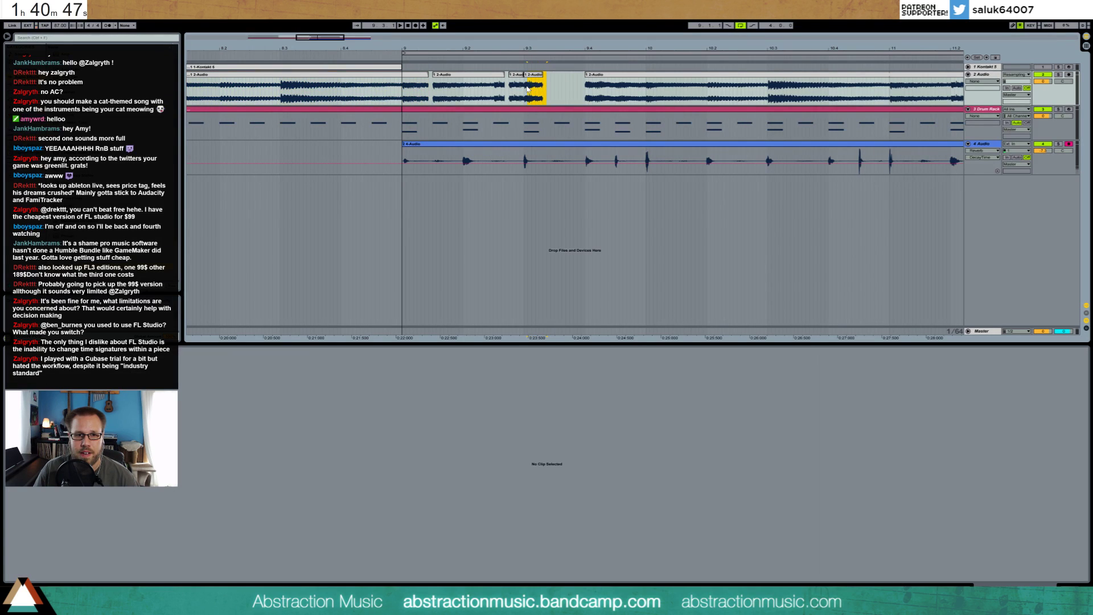
key(ctrl+d)
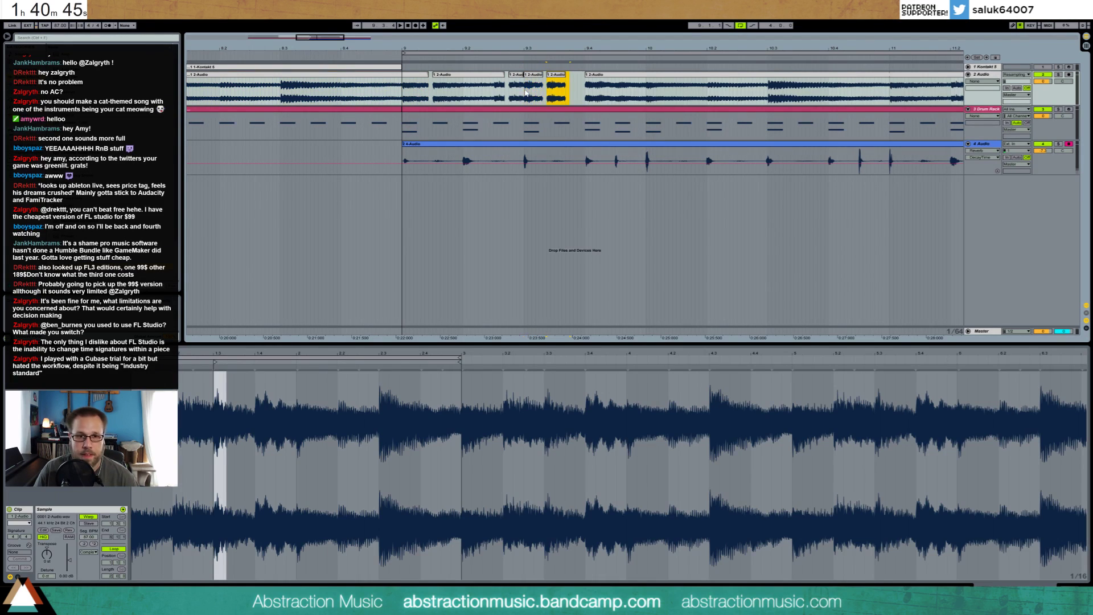
key(ctrl+d)
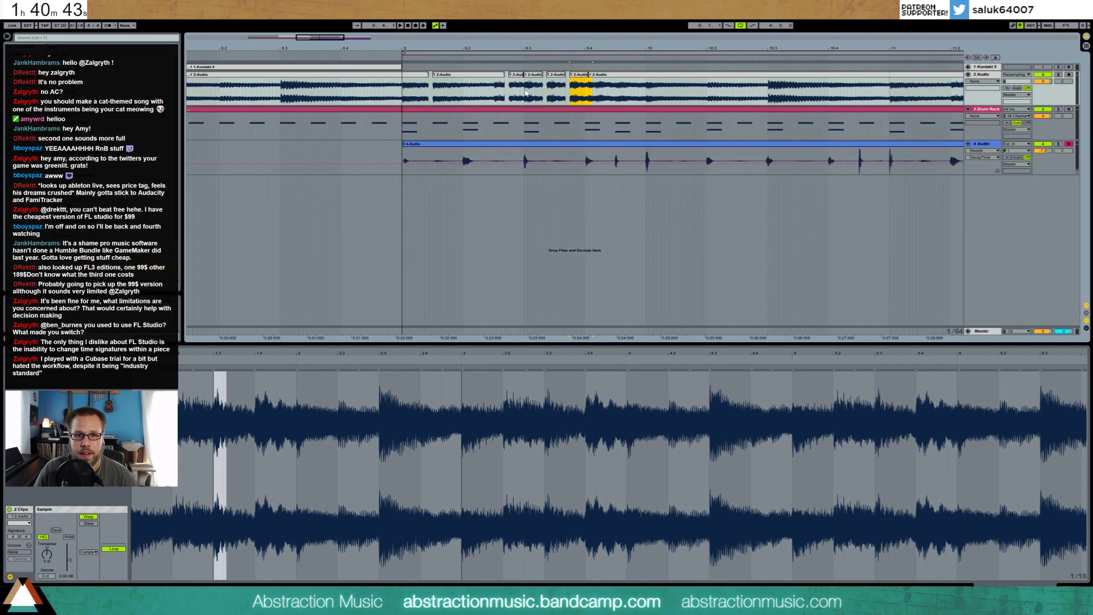
click(581, 75)
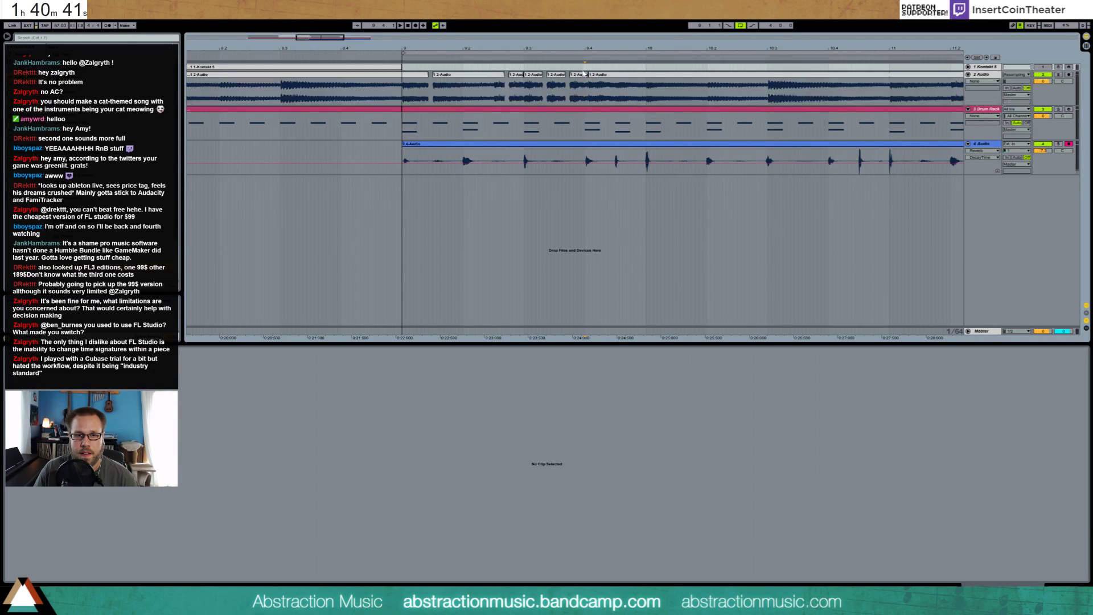
click(530, 89)
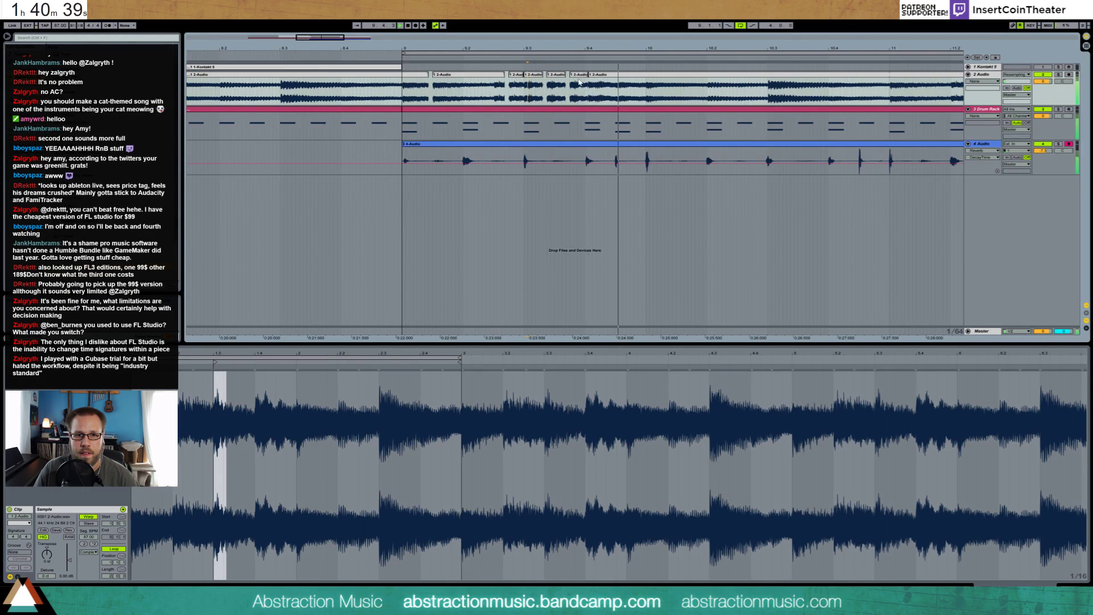
key(space)
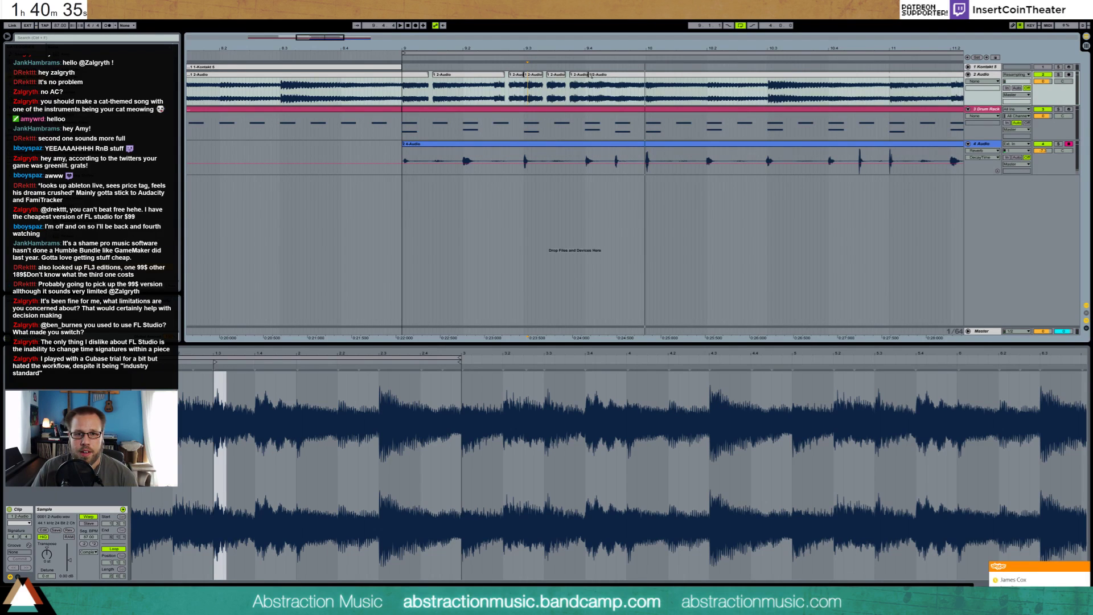
key(space)
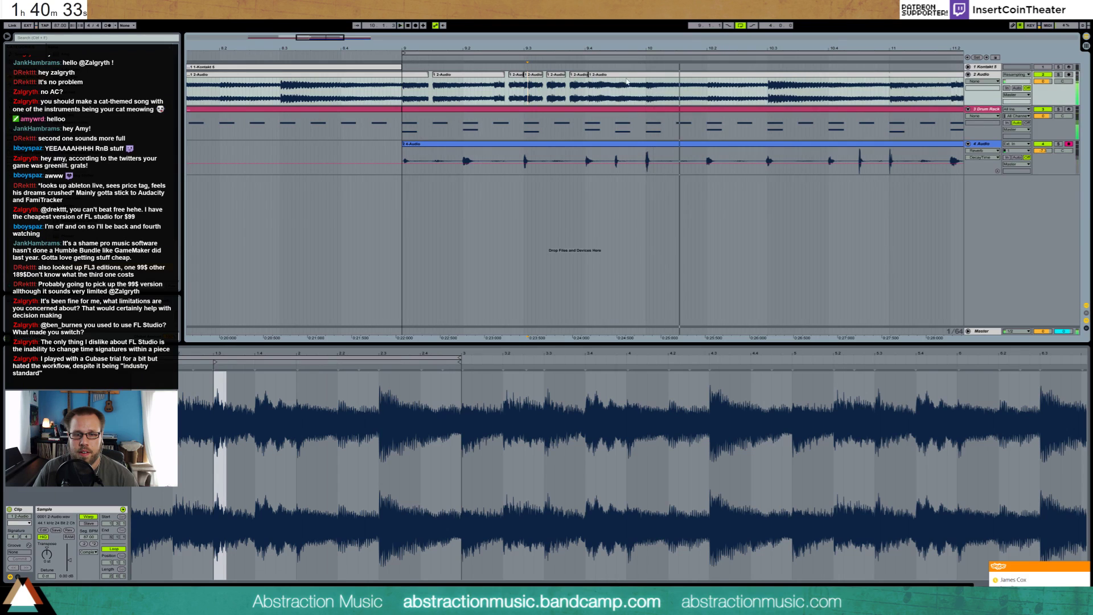
- Trim the long 2 Audio clip to start at bar 10 and delete the two repeated slices after the 9.3 slice
drag(590, 74, 643, 75)
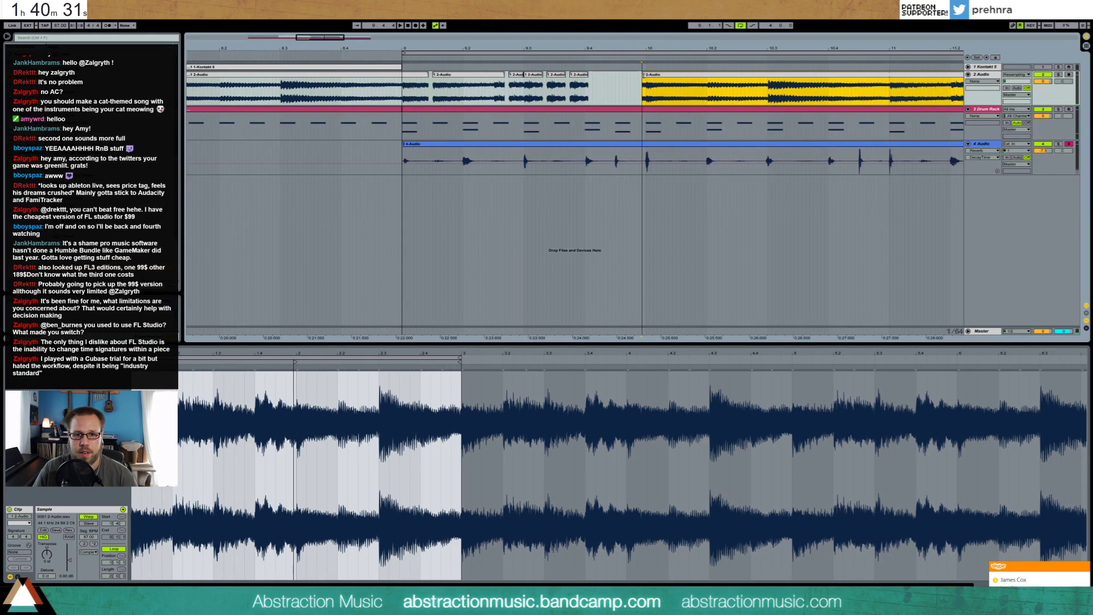
click(582, 75)
key(Delete)
click(548, 76)
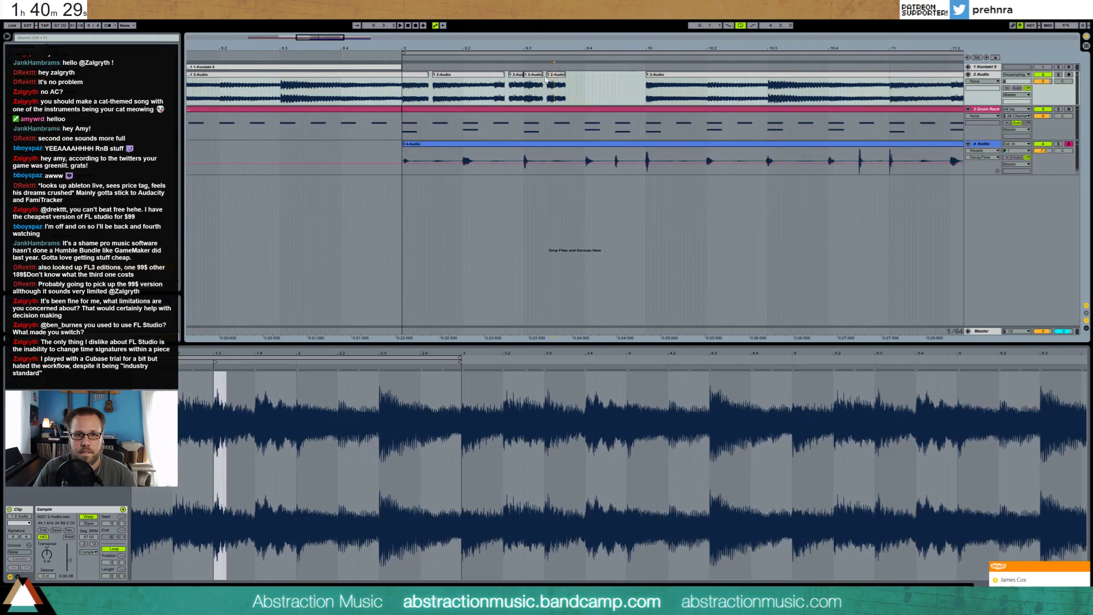
key(Delete)
- Lengthen the 9.3 slice to a thirty-second note before 9.3.4 and duplicate it at 9.3.4 and 9.4.3
click(534, 85)
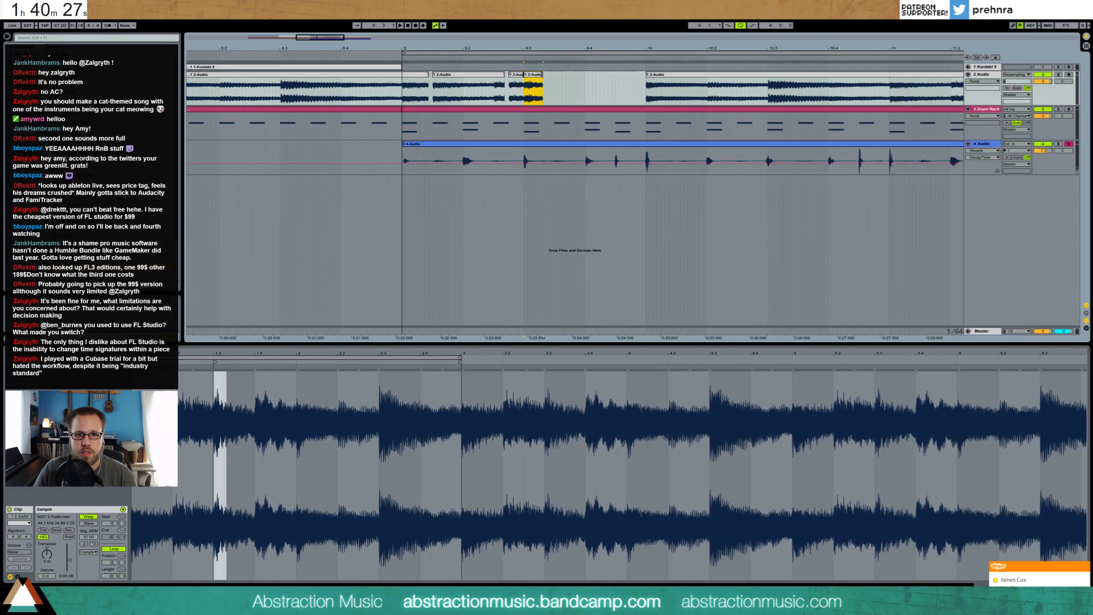
drag(543, 248, 561, 248)
drag(570, 91, 531, 91)
key(ctrl+d)
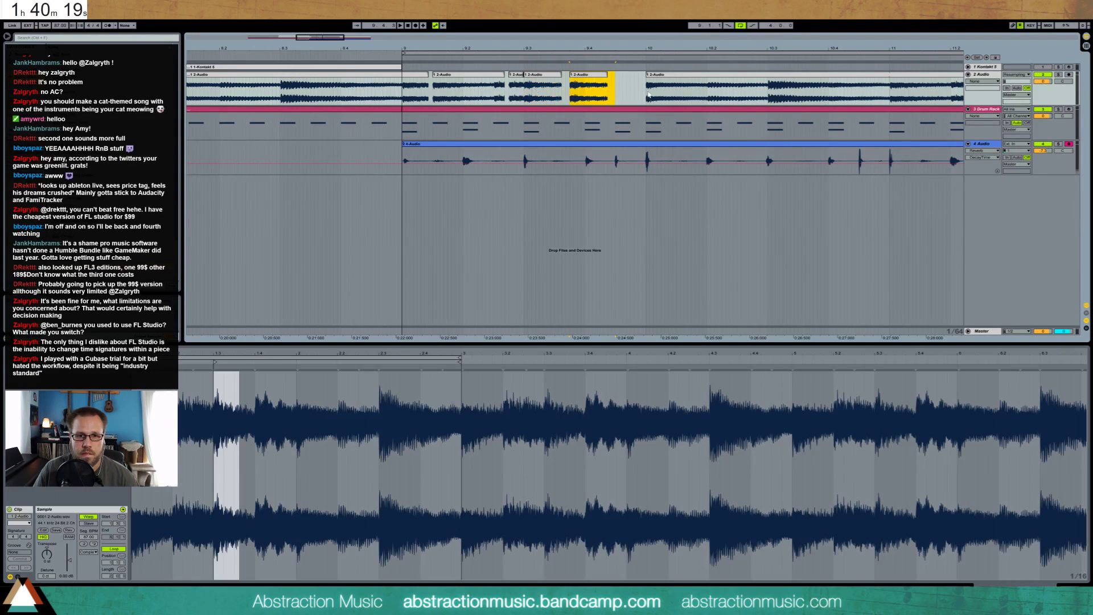
key(ctrl+d)
- Trim the 9.4.3 slice to end a sixty-fourth note before the bar 10 clip, and play back from bar 9
drag(653, 74, 642, 74)
click(630, 75)
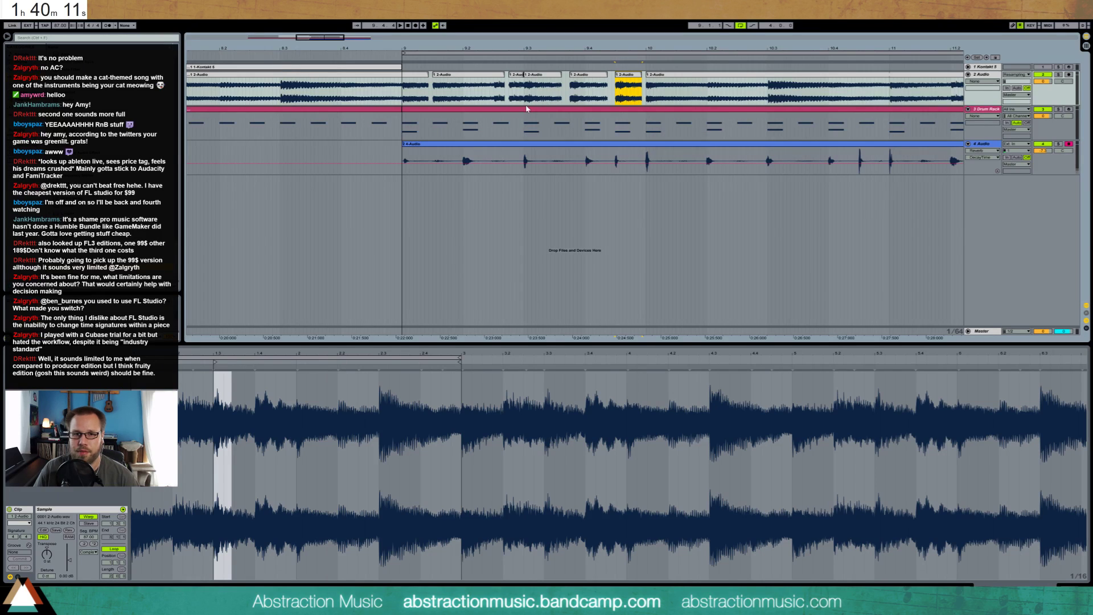
click(401, 93)
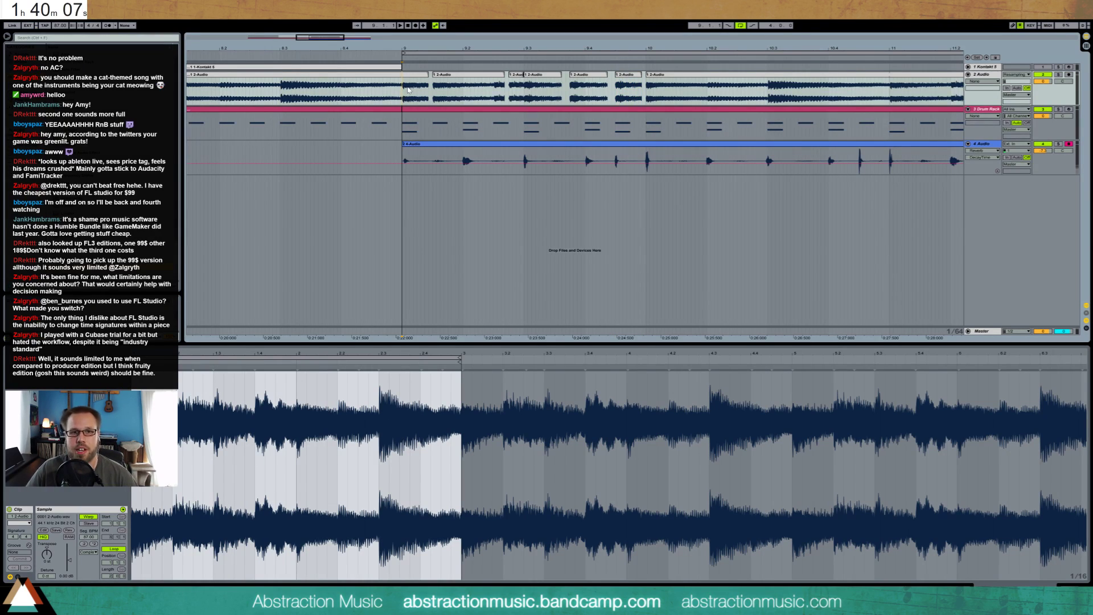
key(space)
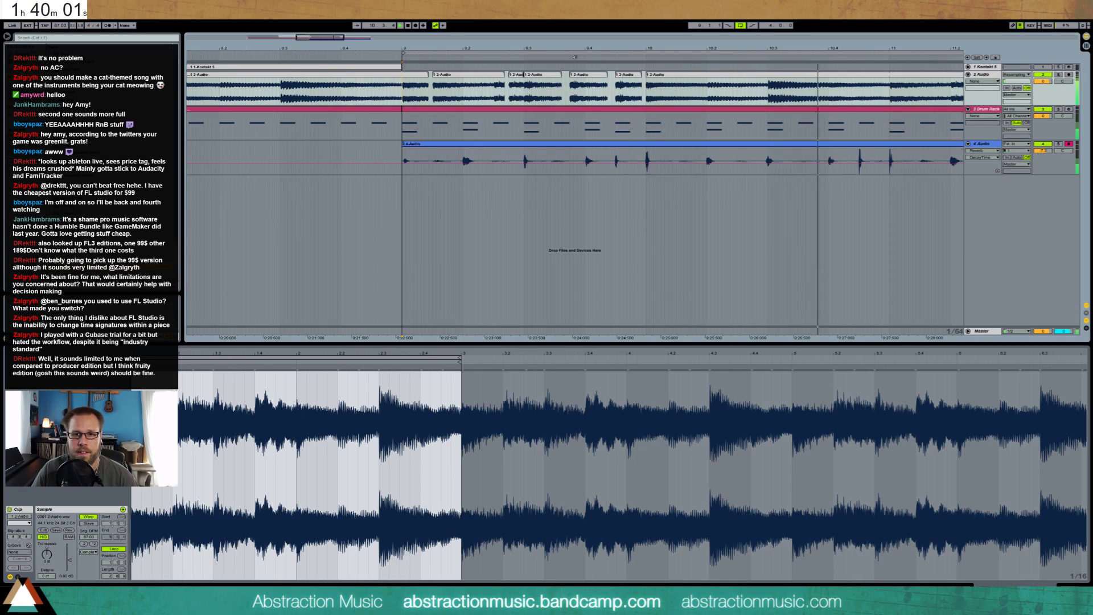
key(space)
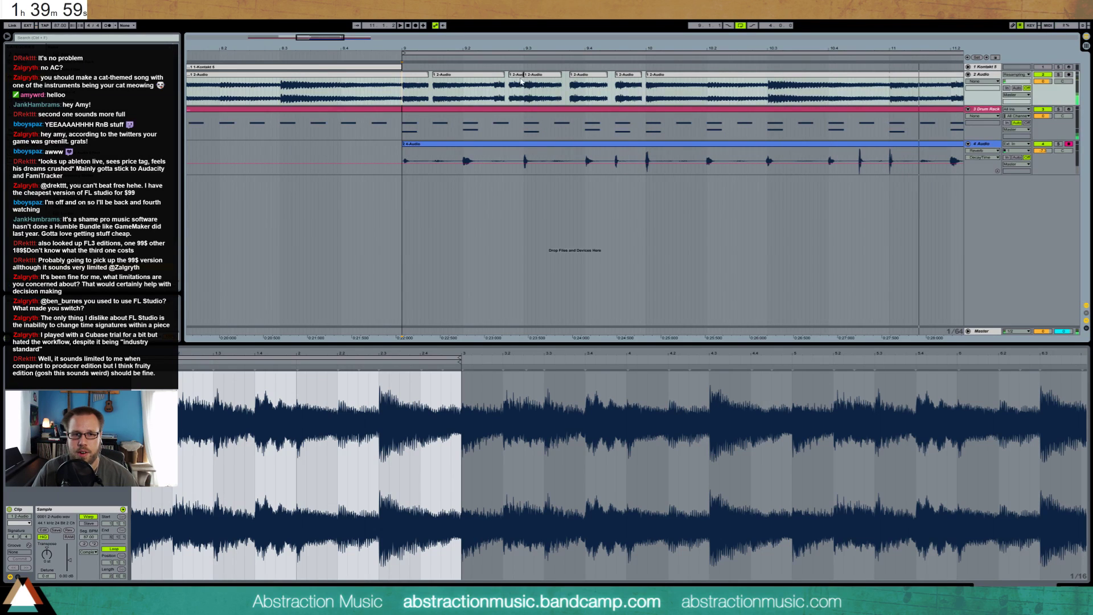
- Shorten the ends of the 9.1.3 and 9.2.4 slices on 2 Audio by a sixty-fourth note and trim the start of the 9.3 slice equally
click(518, 75)
click(467, 74)
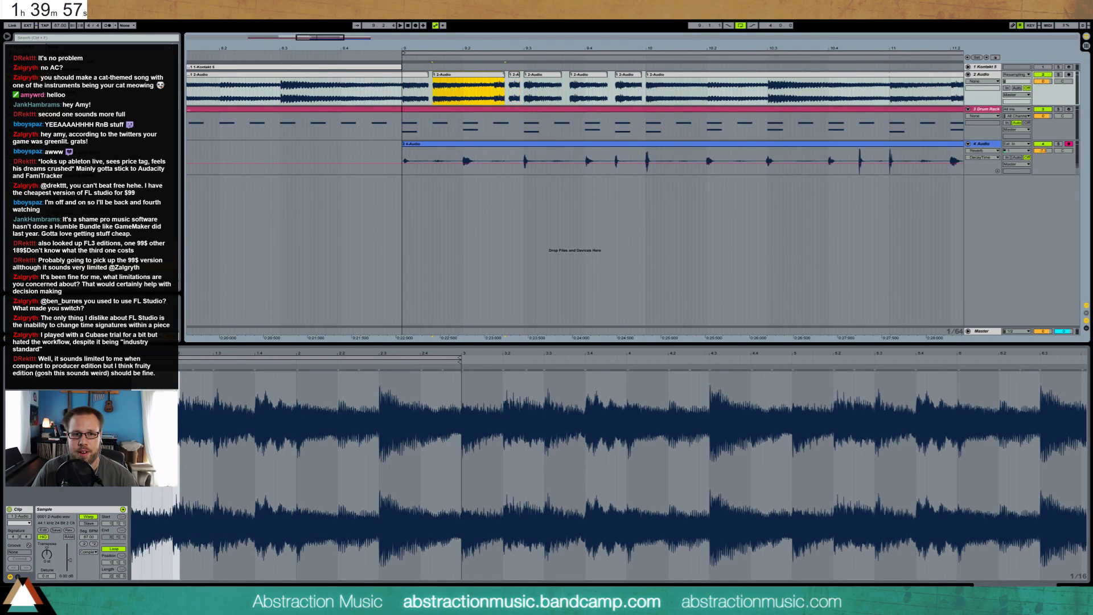
click(543, 75)
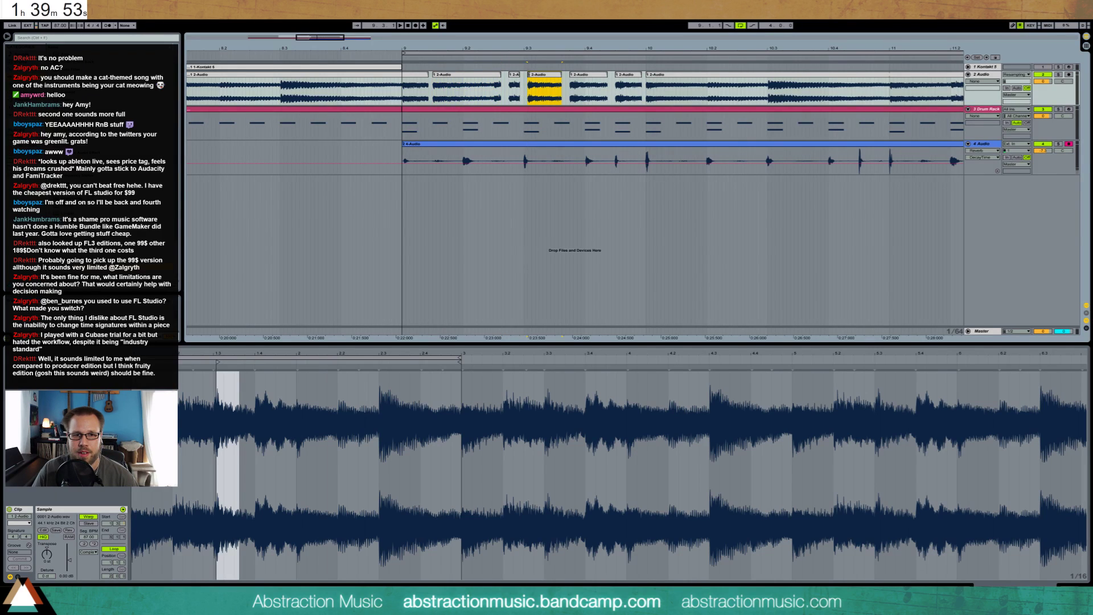
- Rework the slices at 9.3, 9.3.4 and 9.4.3 to begin slightly further into the sample and end a sixty-fourth before the next clip, and play back
drag(523, 91, 566, 92)
click(576, 74)
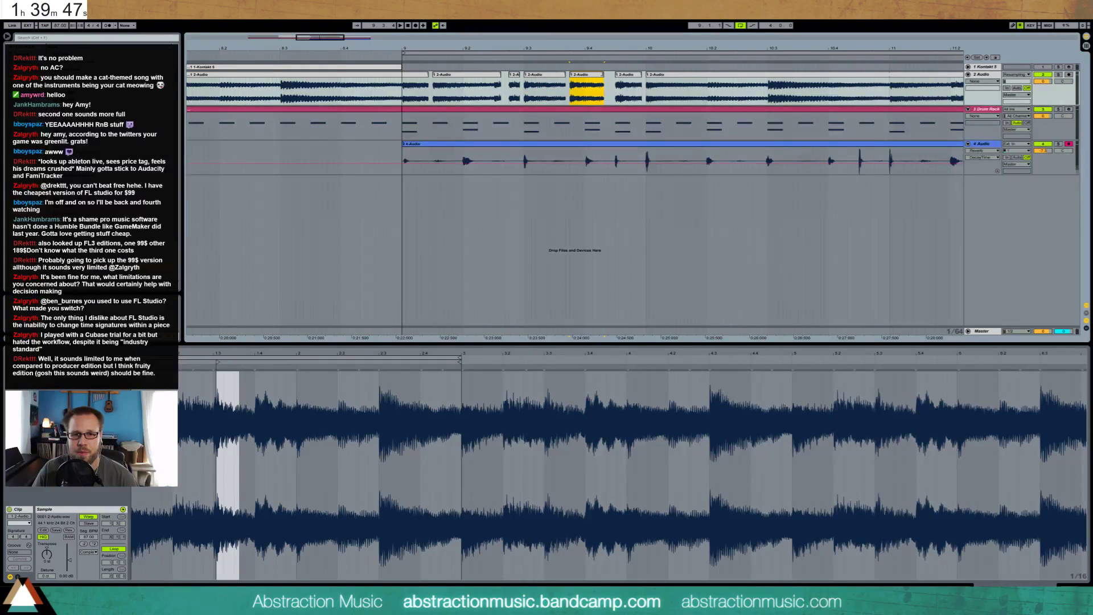
drag(602, 74, 615, 75)
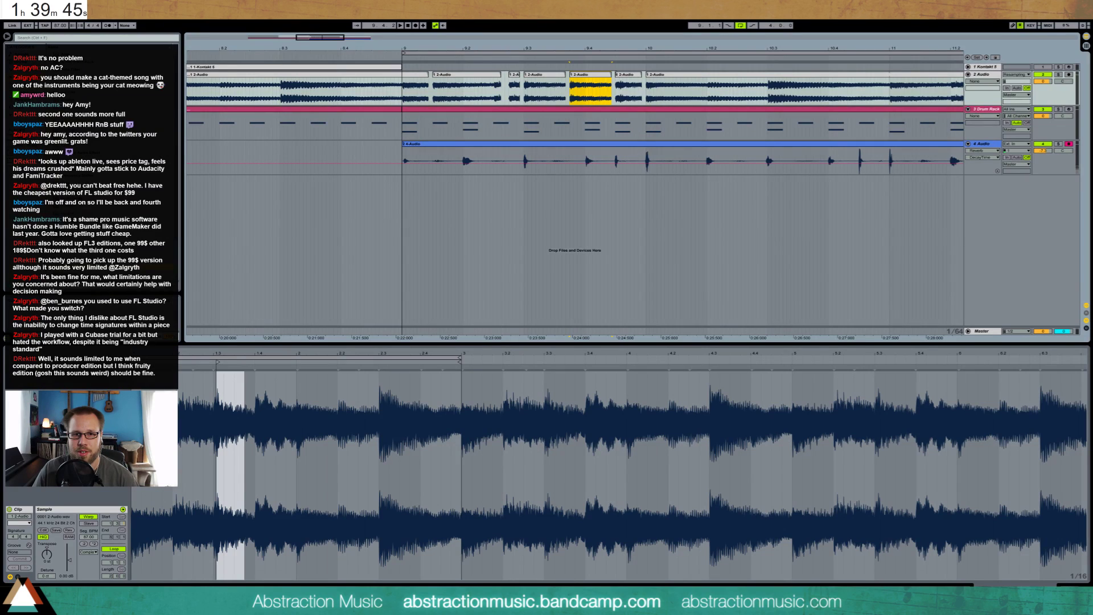
click(627, 77)
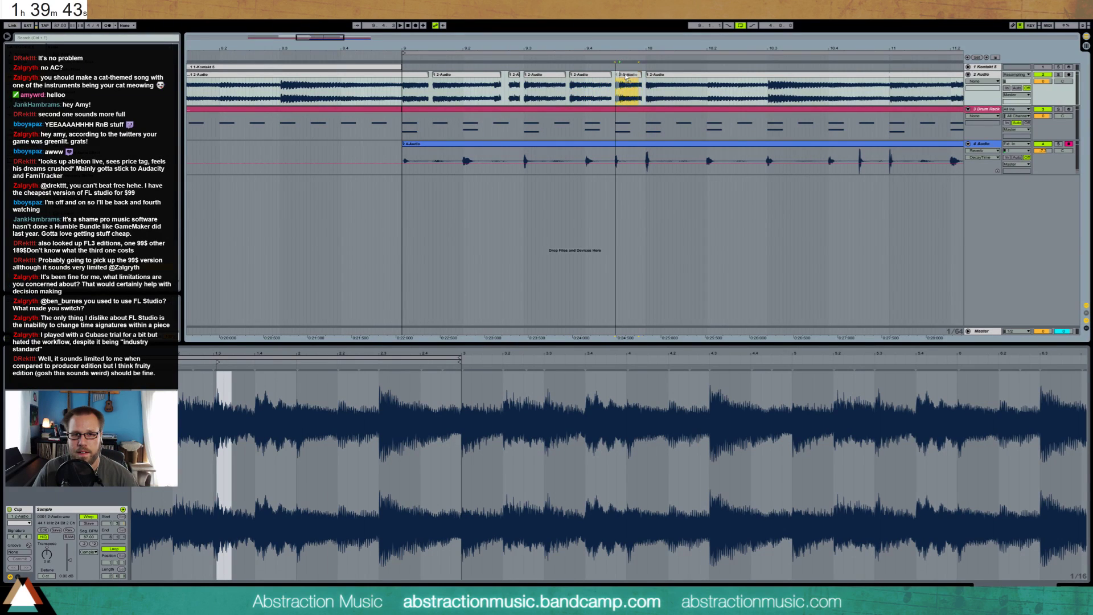
drag(638, 75, 642, 74)
click(403, 90)
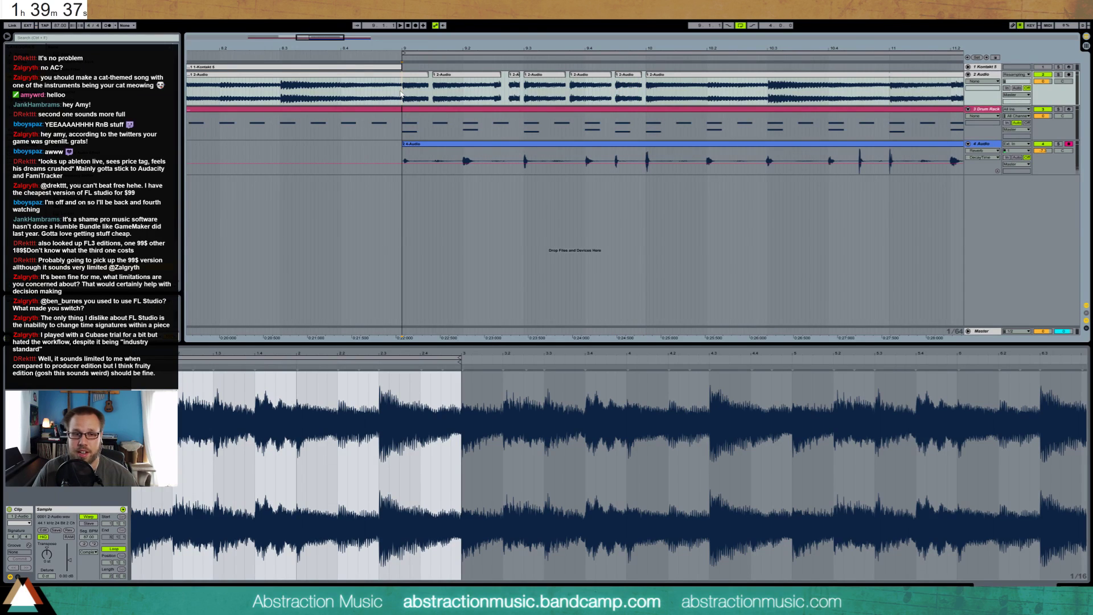
key(space)
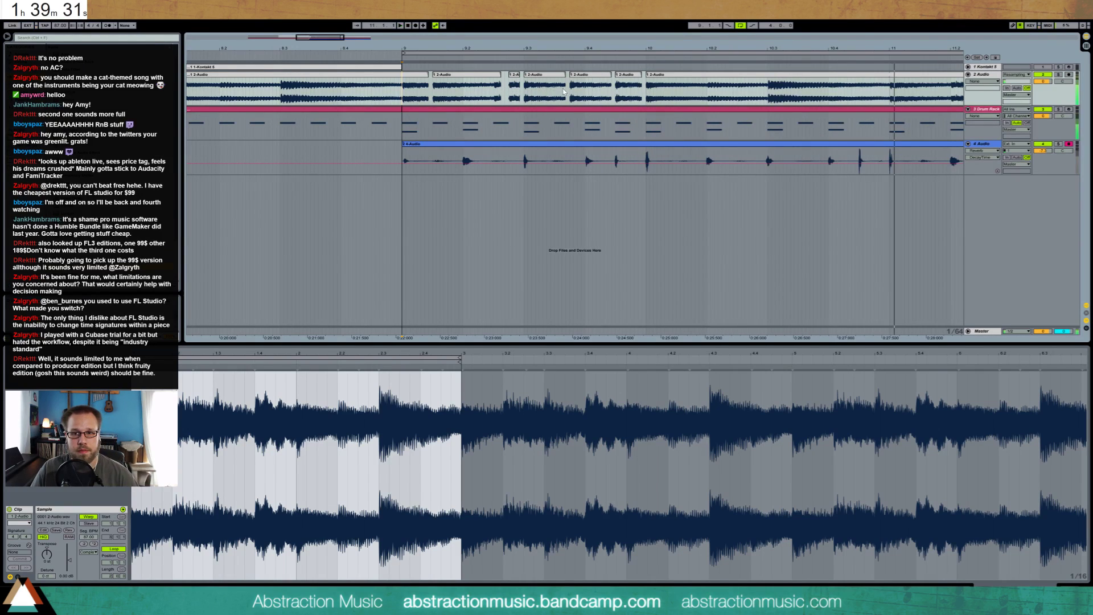
- Duplicate the chopped 2 Audio arrangement of bars 9 and 10 into bars 11 and 12
drag(308, 37, 335, 59)
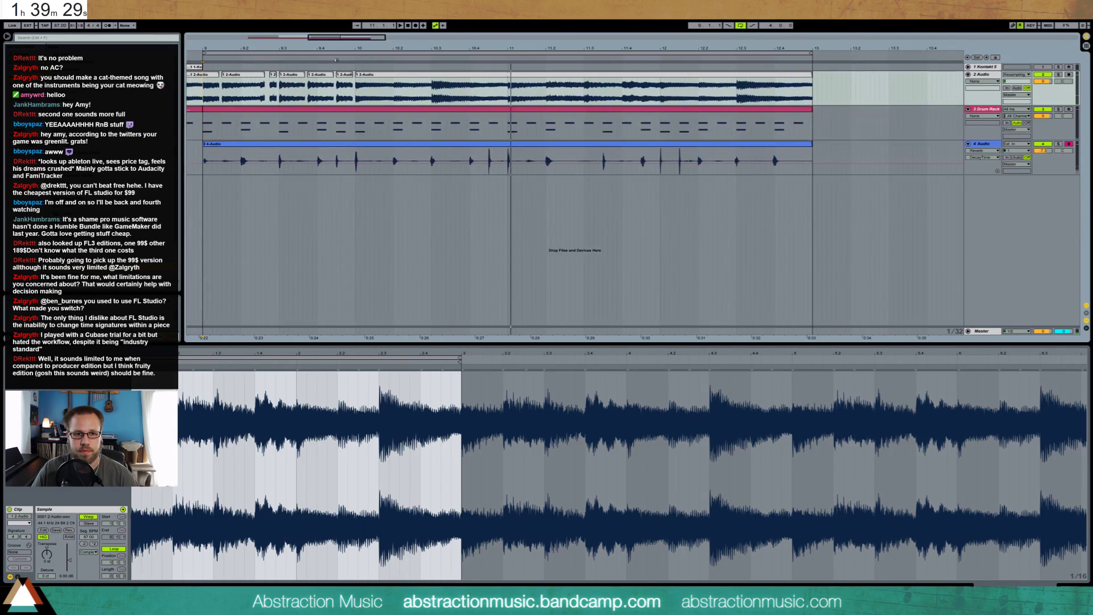
drag(202, 94, 326, 95)
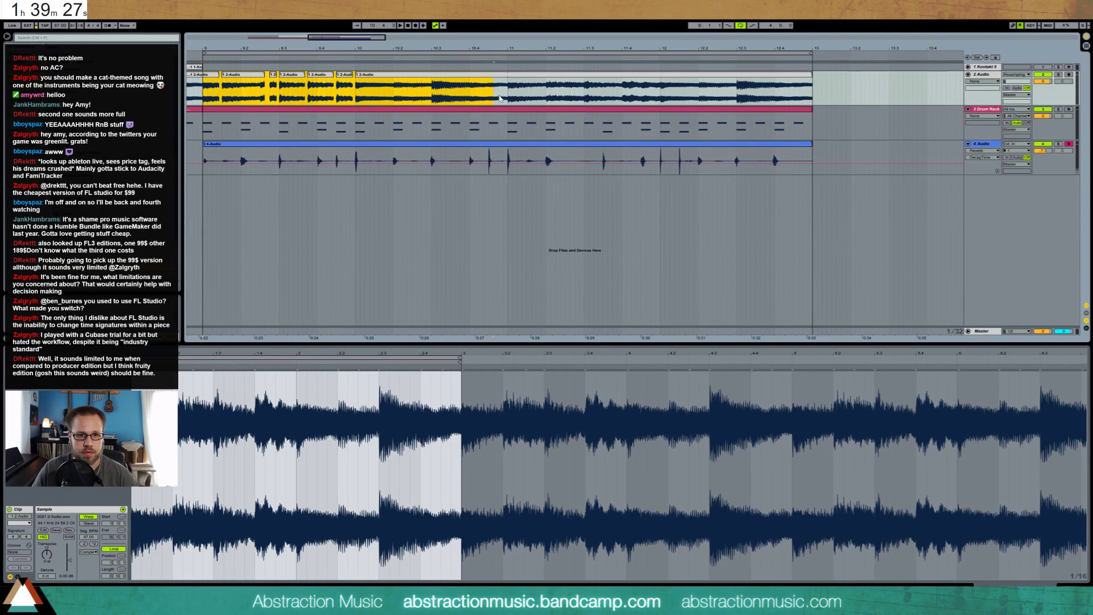
key(ctrl+d)
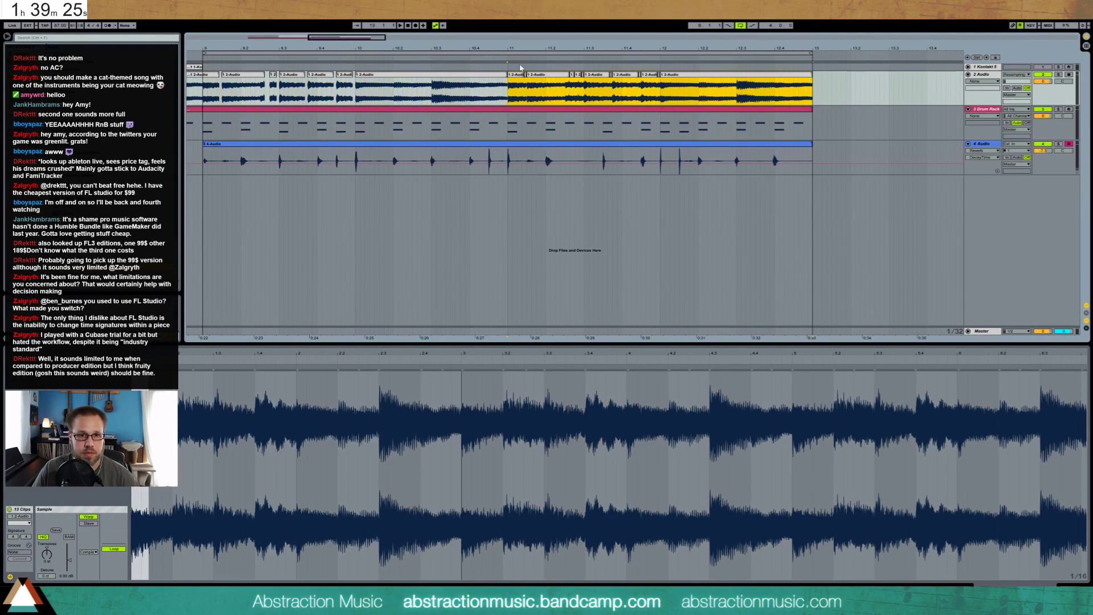
- Replace the 2 Audio copy in bars 11 and 12 with a fresh duplicate of bars 9 and 10, and play back
drag(356, 41, 352, 64)
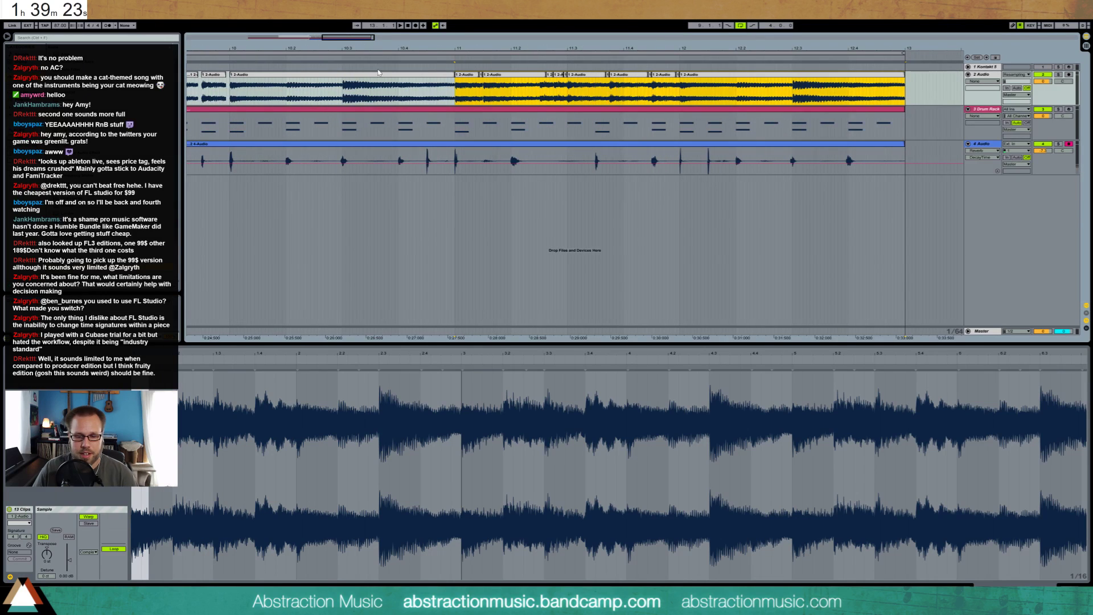
key(Delete)
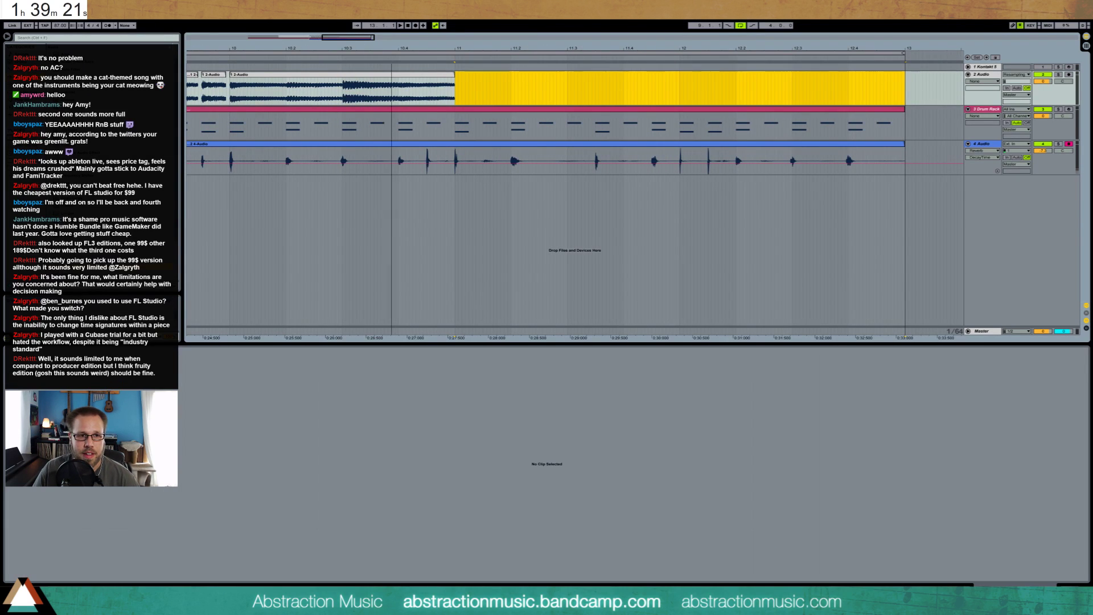
drag(278, 41, 276, 26)
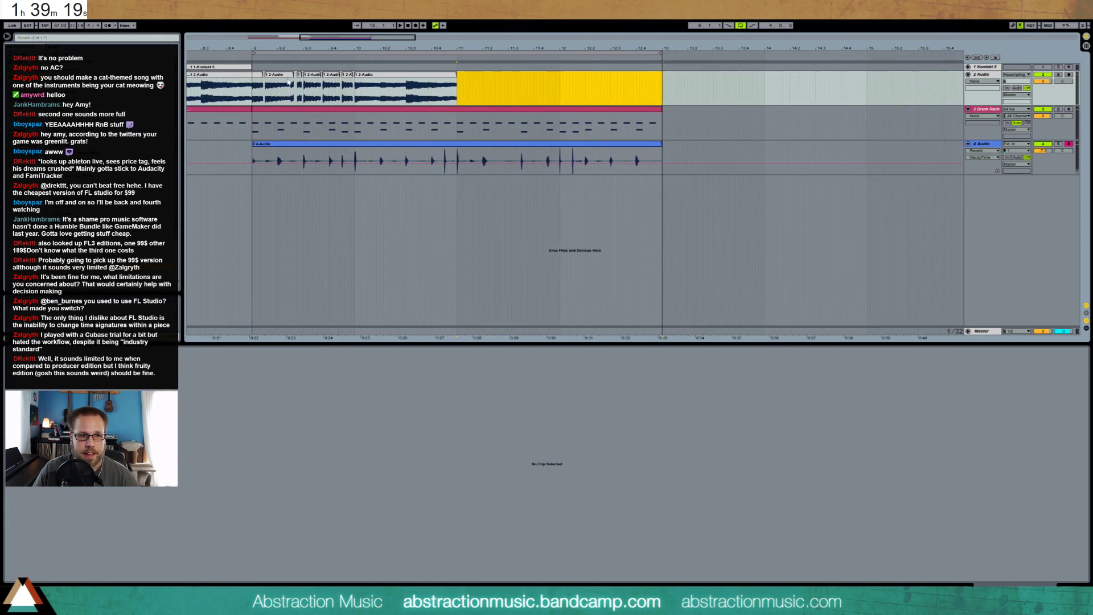
click(255, 94)
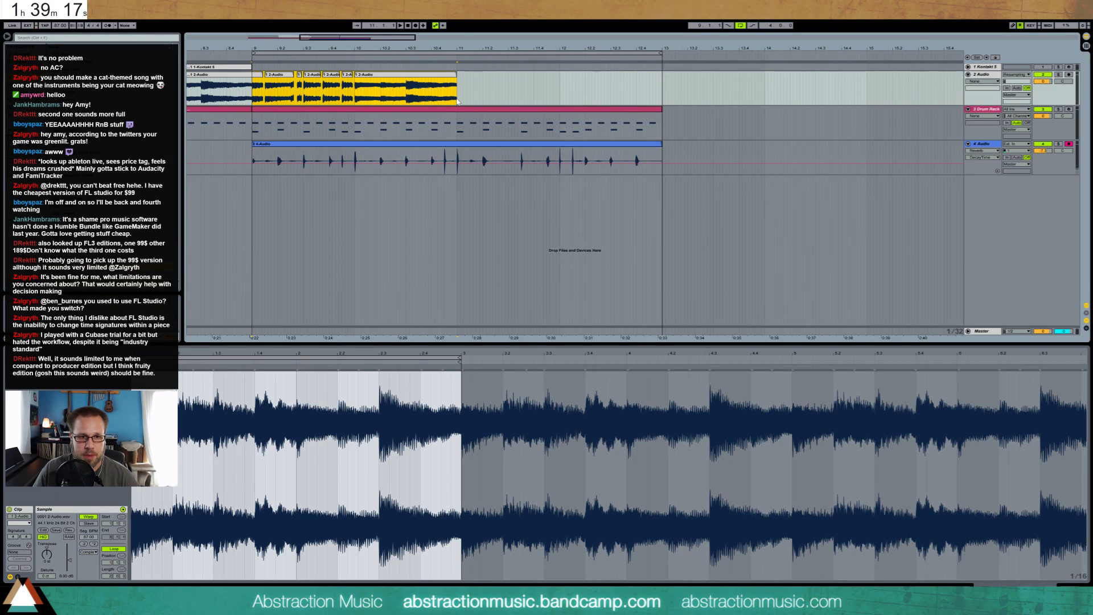
key(ctrl+d)
click(281, 97)
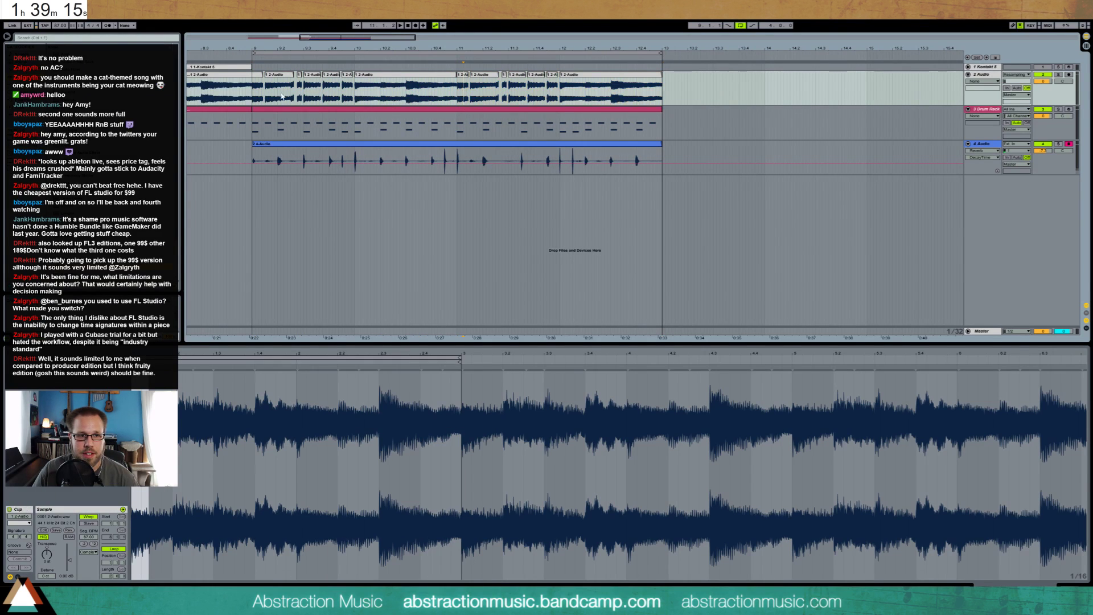
key(space)
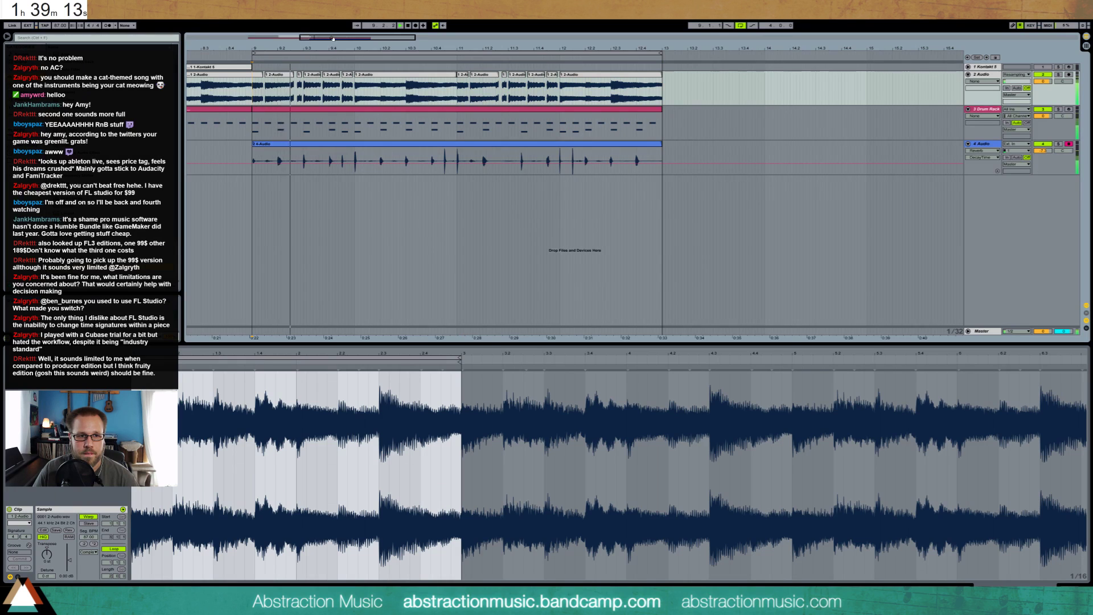
- Trim the starts of the 9.3, 9.3.4 and 9.4.3 slices slightly further into the sample and move each back to its original position
drag(333, 38, 336, 79)
click(332, 85)
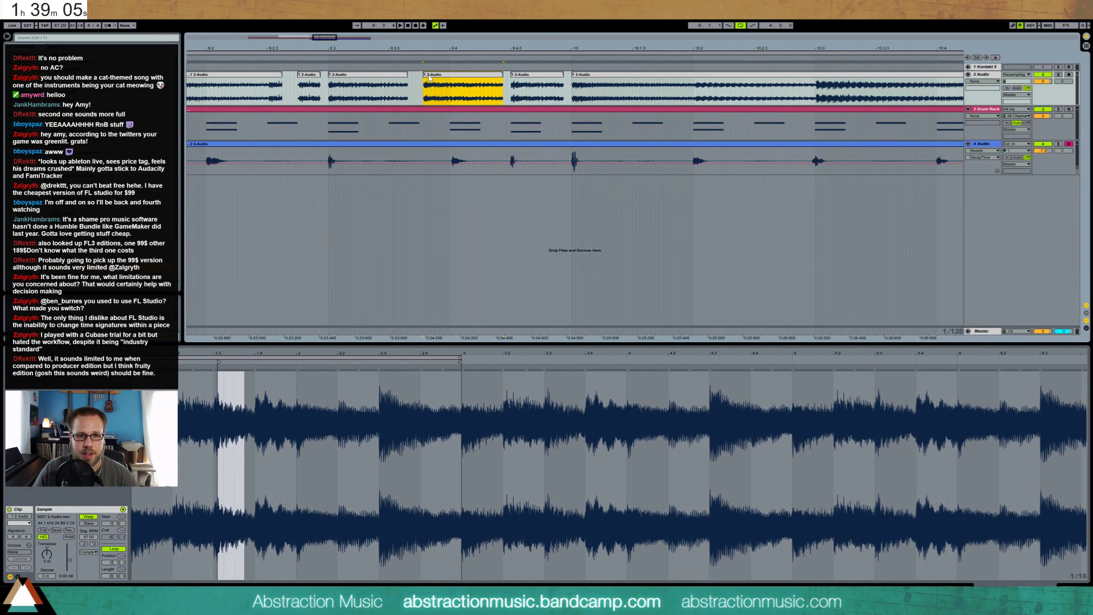
drag(429, 78, 426, 79)
click(429, 94)
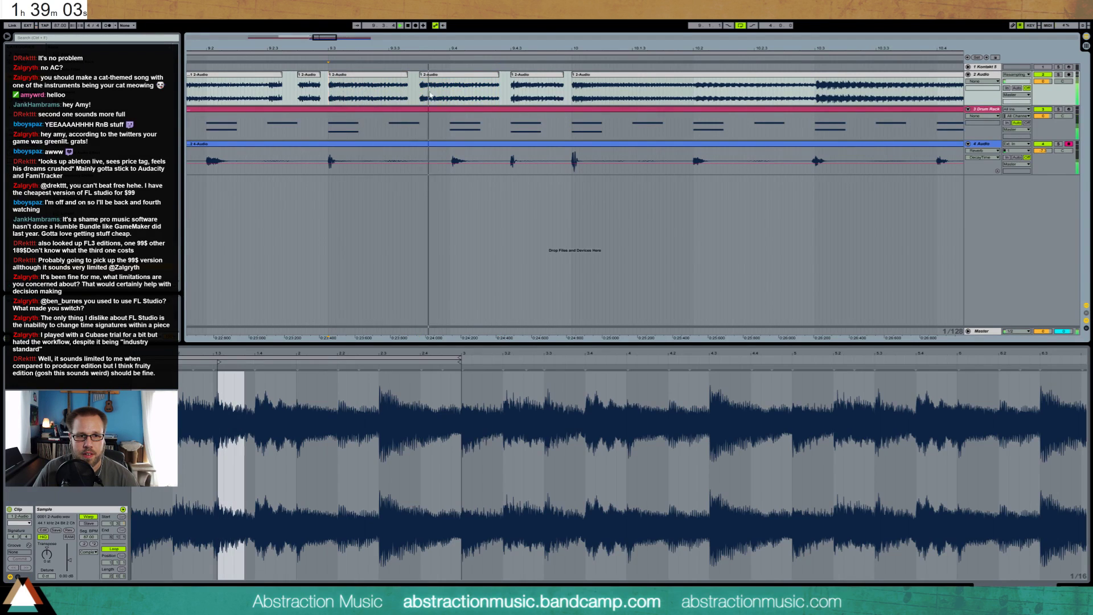
key(ctrl+z)
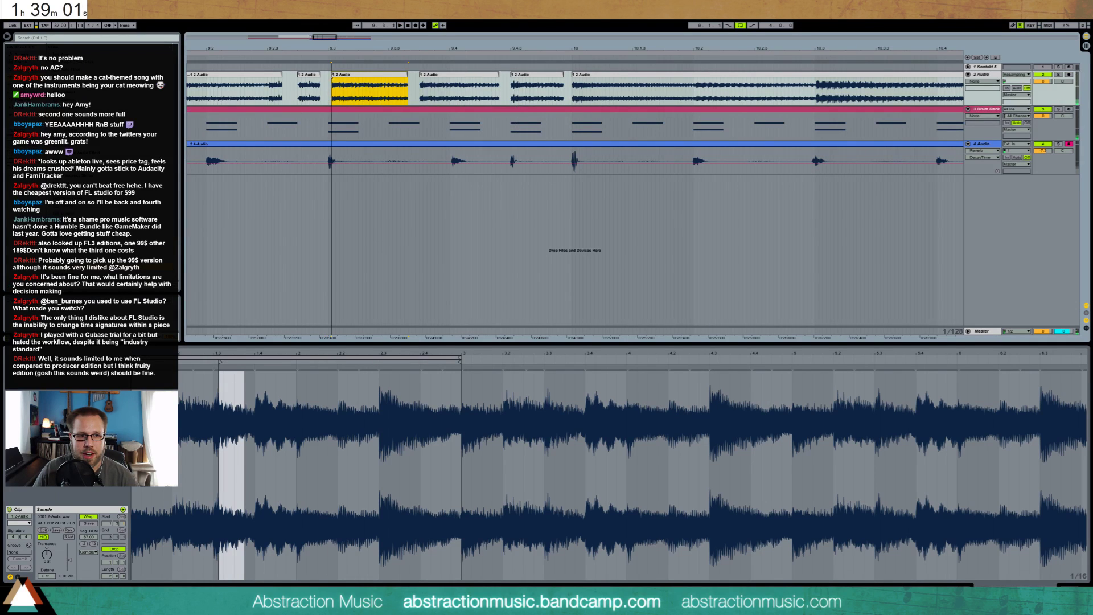
drag(342, 78, 338, 78)
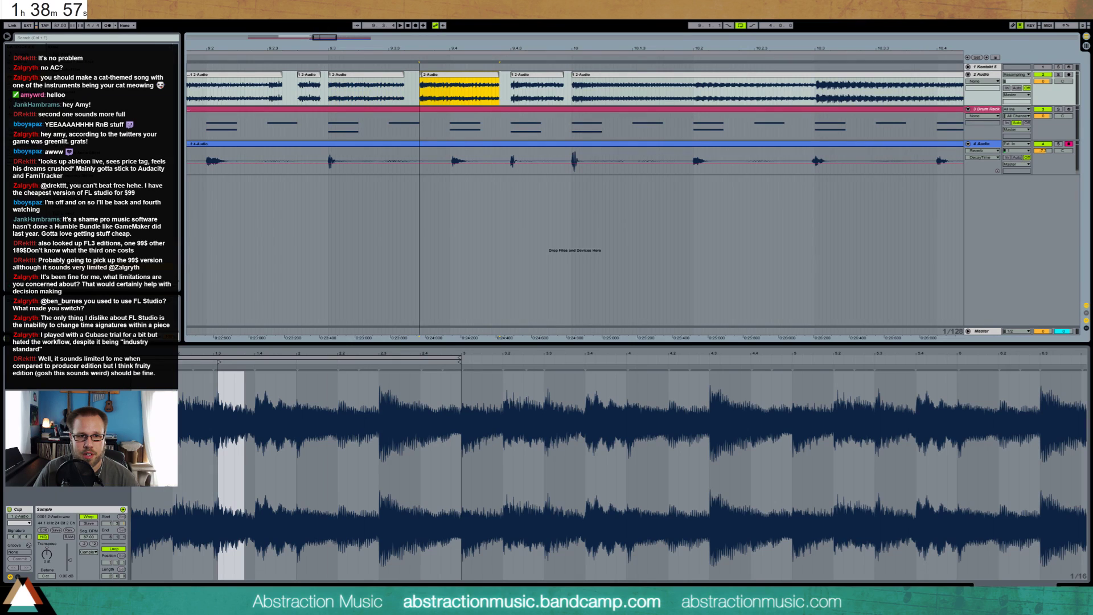
key(ctrl+z)
drag(431, 78, 427, 78)
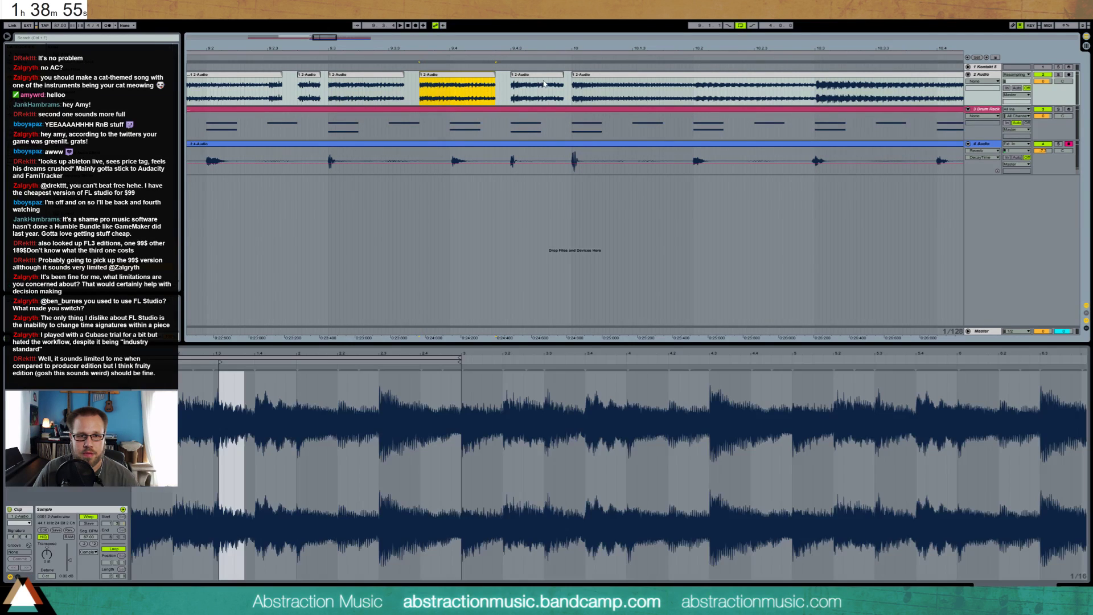
drag(512, 79, 519, 78)
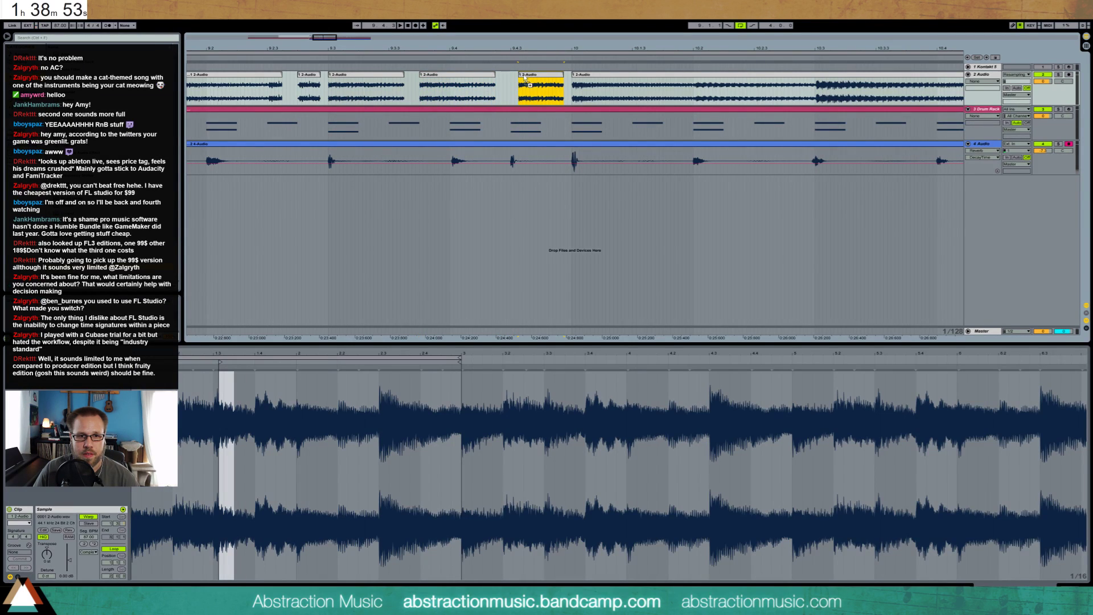
key(ctrl+z)
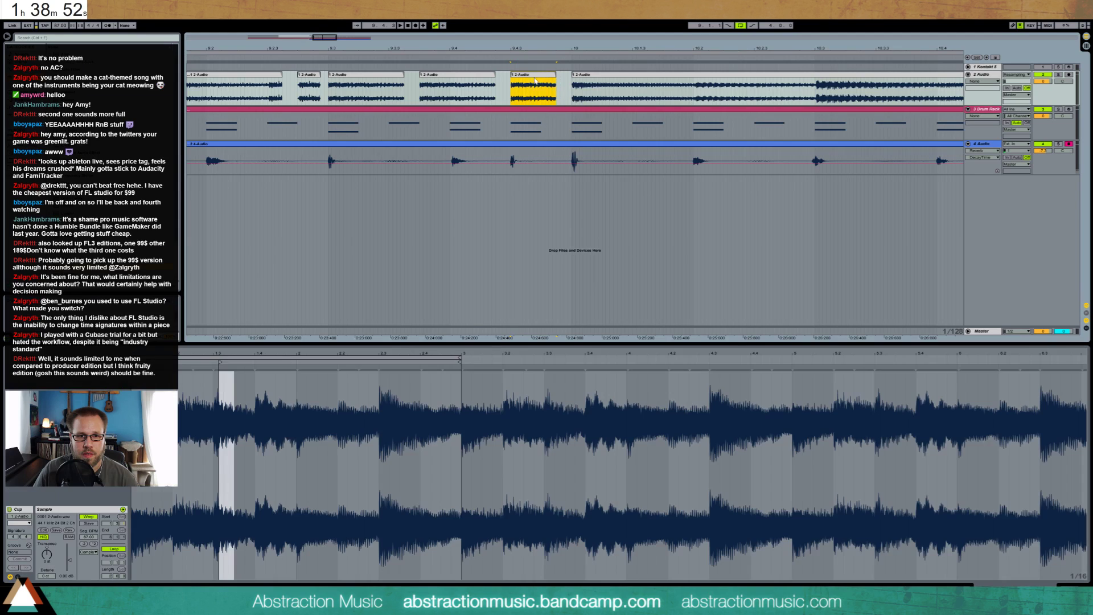
- Extend the ends of the 9.3, 9.3.4 and 9.4.3 slices to about a sixty-fourth note before the next clip
shift+click(401, 76)
drag(402, 76, 412, 75)
drag(496, 76, 564, 76)
- Move the percussion hit on 4 Audio from 9.4 to 9.3.4 and play back the section
drag(454, 157, 503, 155)
drag(421, 156, 470, 153)
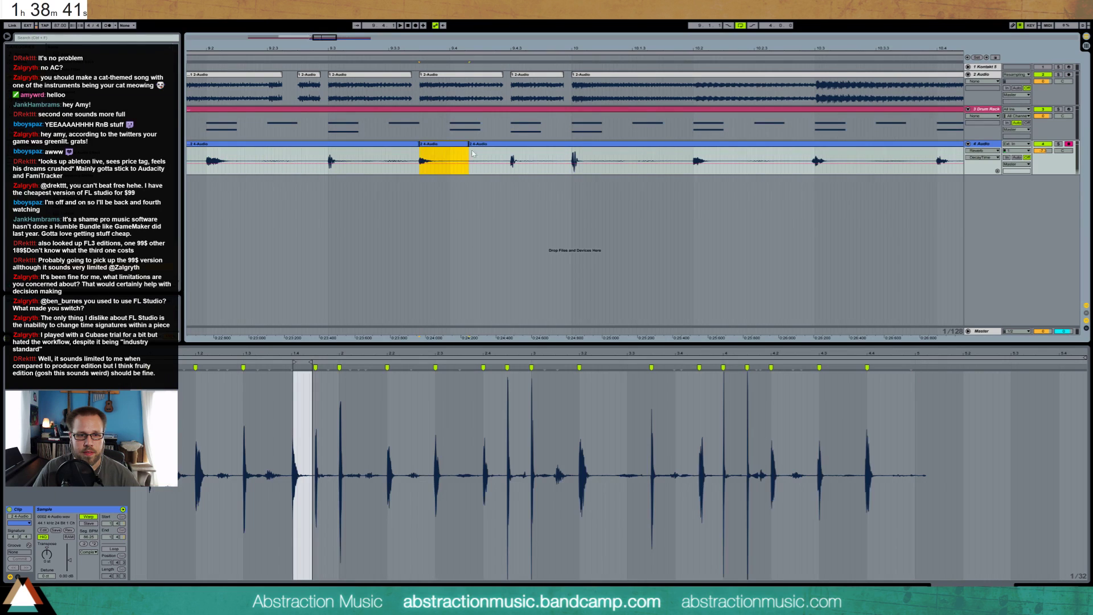
key(minus)
key(minus)
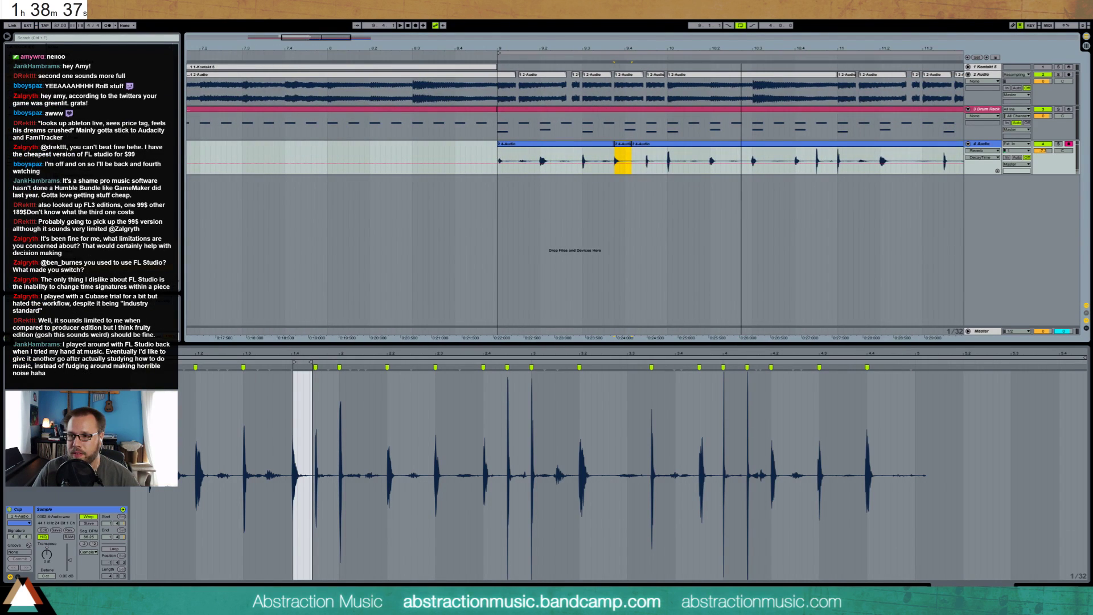
key(minus)
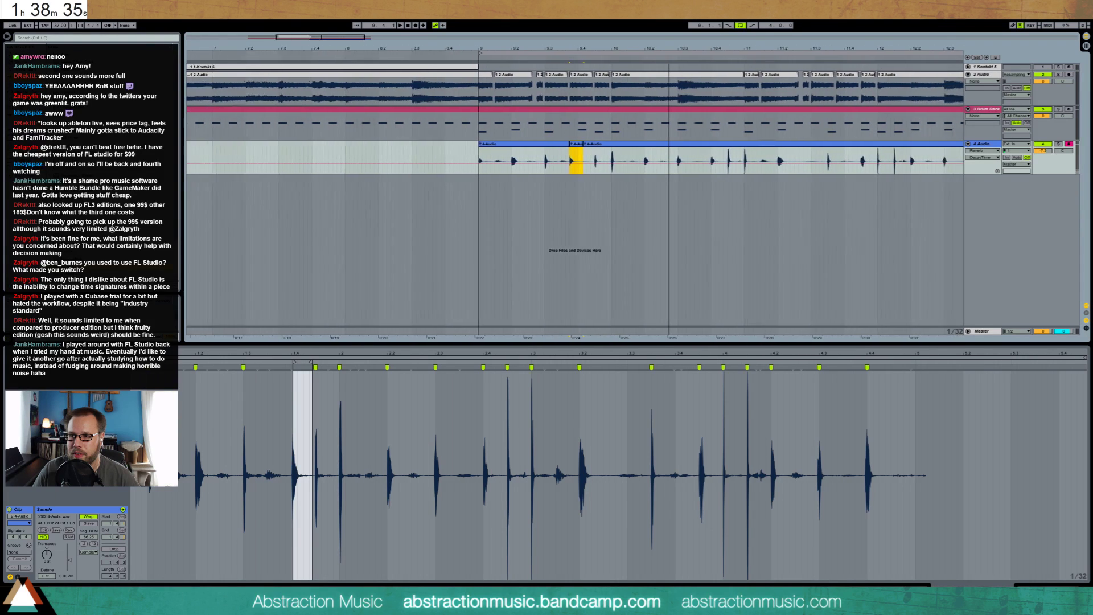
key(minus)
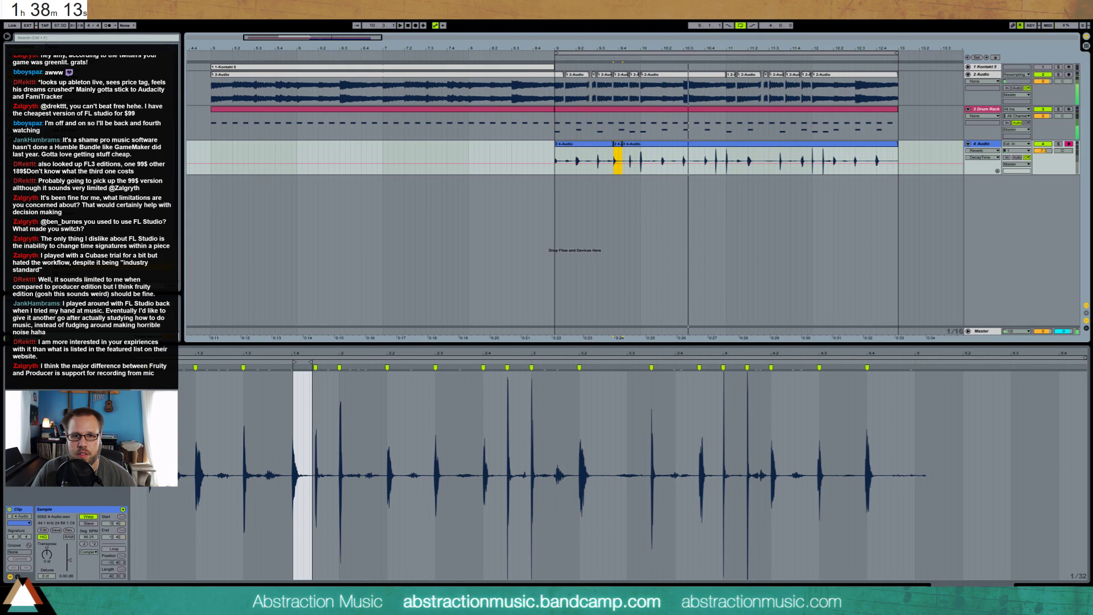
- Trim about a thirty-second note off the start of the bar 10 clip on 2 Audio, move it back to bar 10, and play back
drag(315, 40, 452, 65)
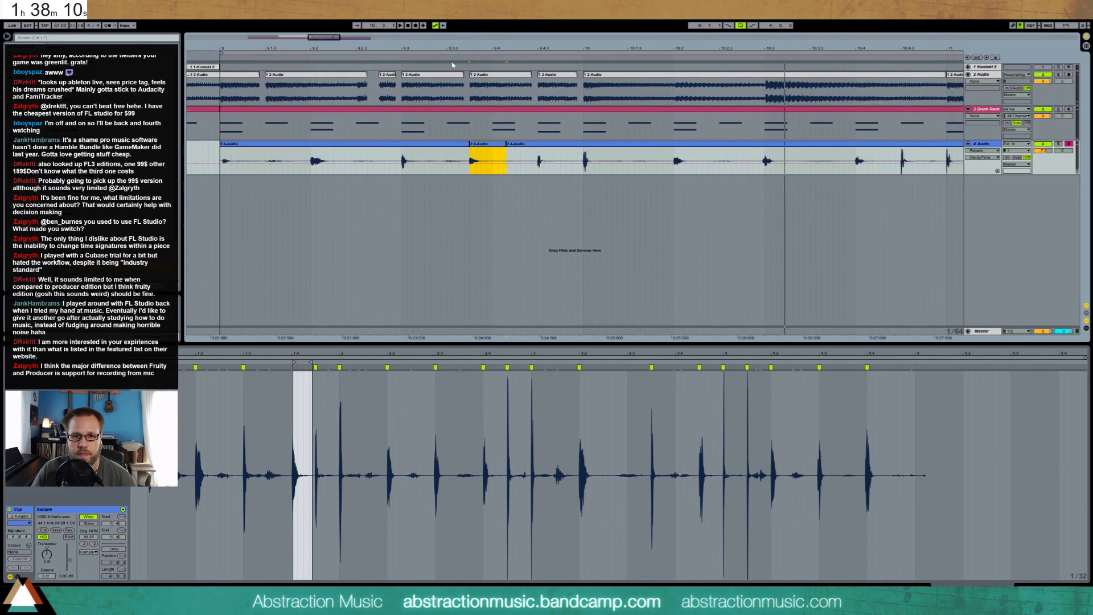
click(595, 85)
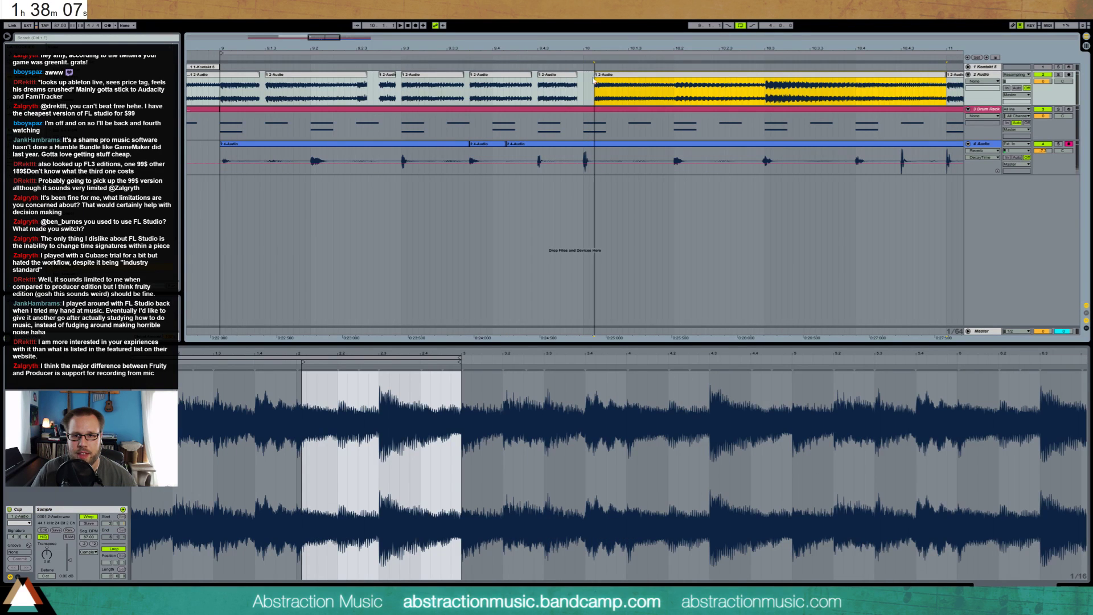
drag(940, 76, 929, 75)
key(space)
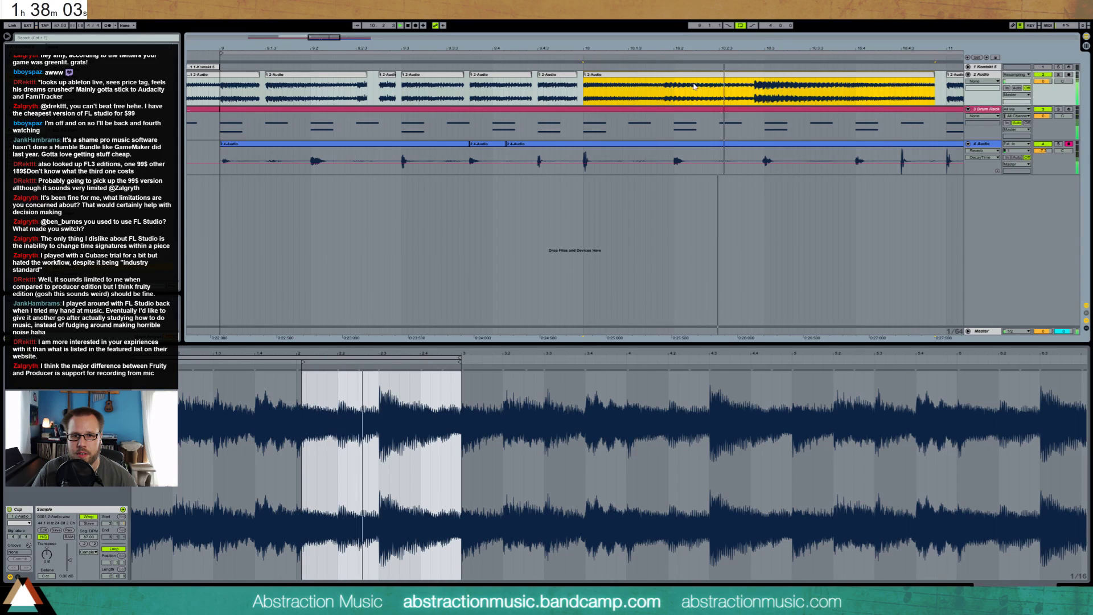
key(space)
- Split the bar 10 clip before 10.2, shift its remainder to start at 10.2, extend the first part toward it, and play back
click(660, 89)
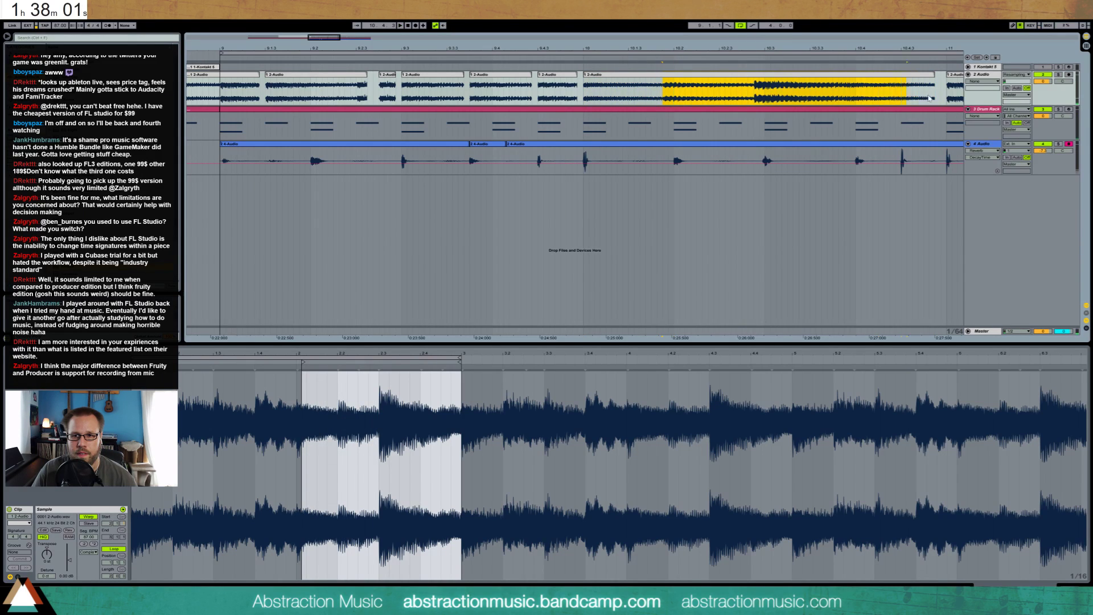
mouse_move(662, 79)
mouse_down()
mouse_move(673, 81)
mouse_move(665, 77)
mouse_up()
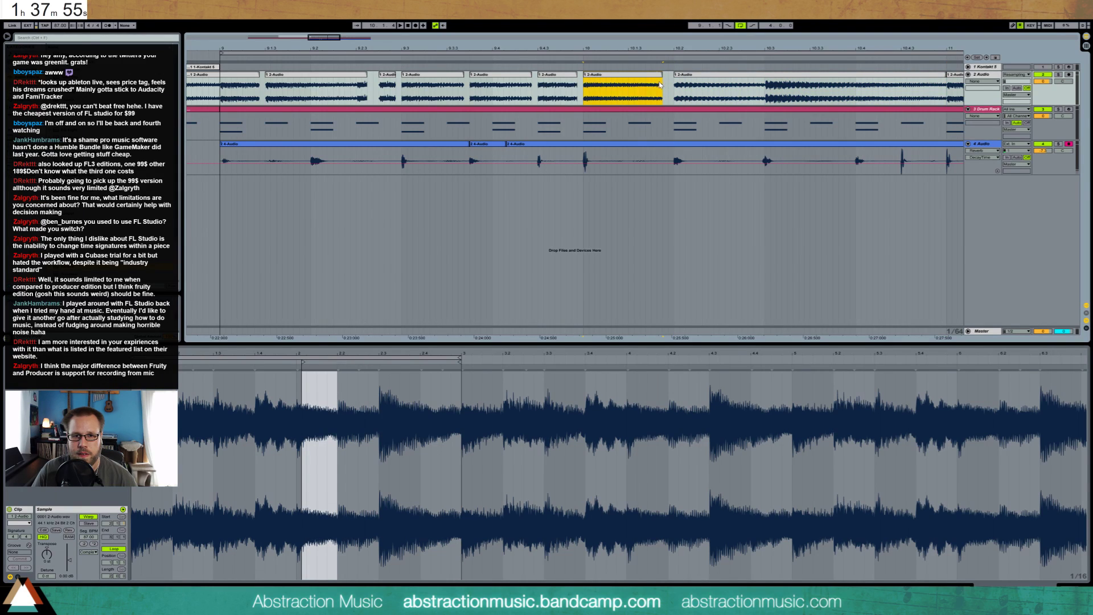
click(575, 88)
key(space)
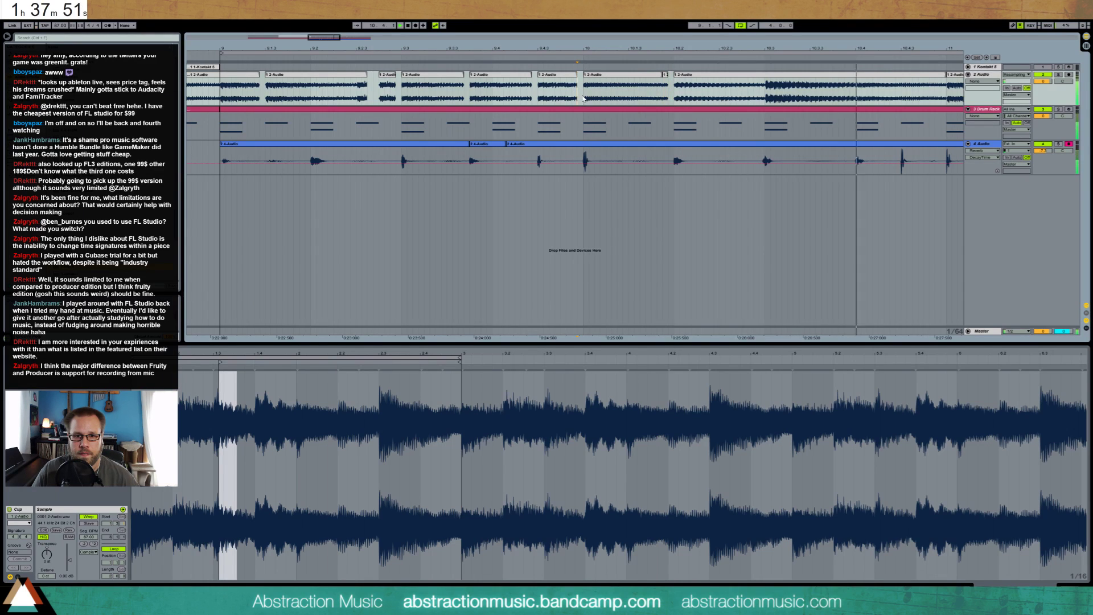
- Delete the 2 Audio clips in bars 11 and 12, and loop playback over bars 9 and 10
drag(344, 40, 411, 38)
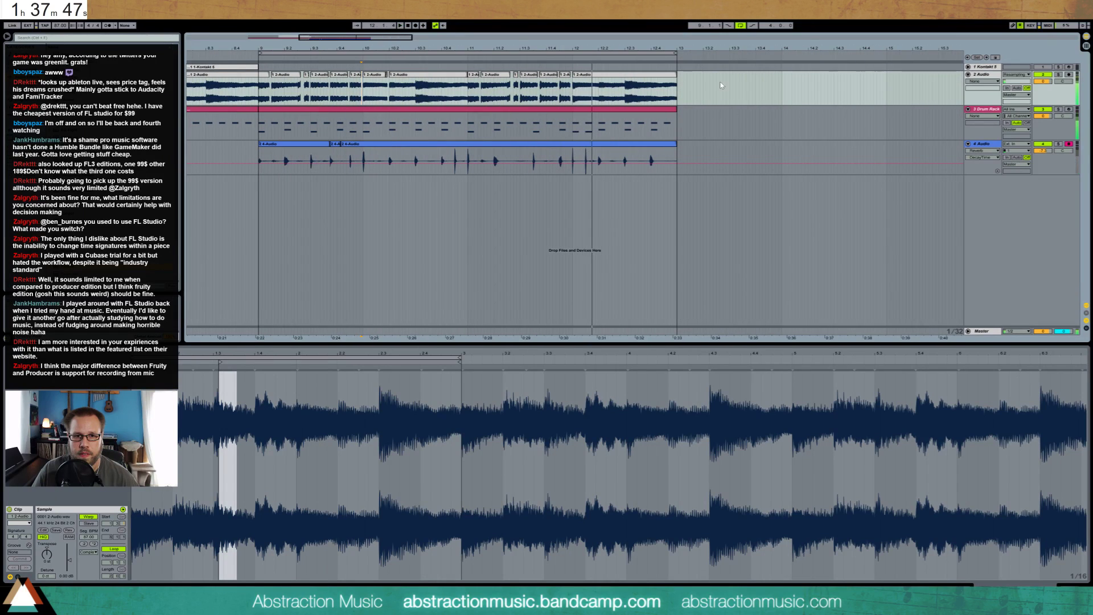
drag(676, 92, 547, 91)
key(Delete)
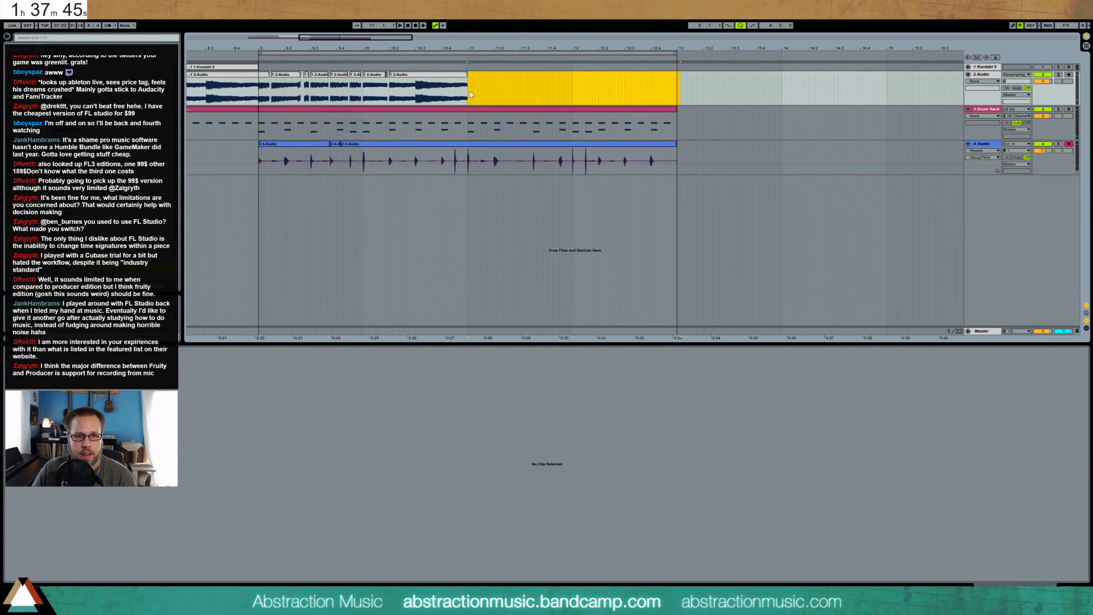
click(464, 93)
shift+click(260, 80)
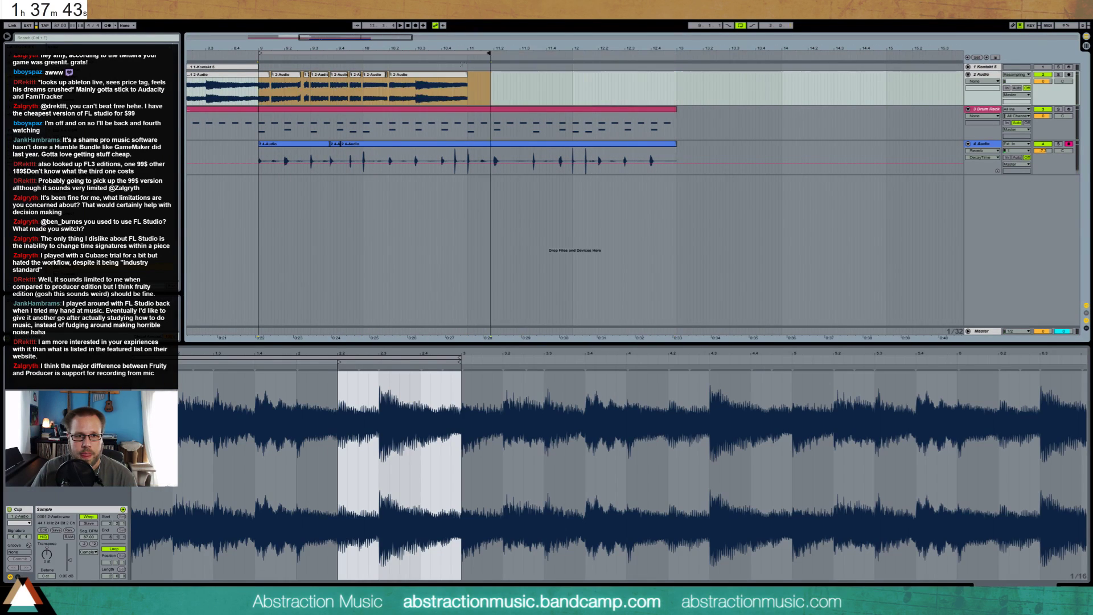
click(260, 80)
key(space)
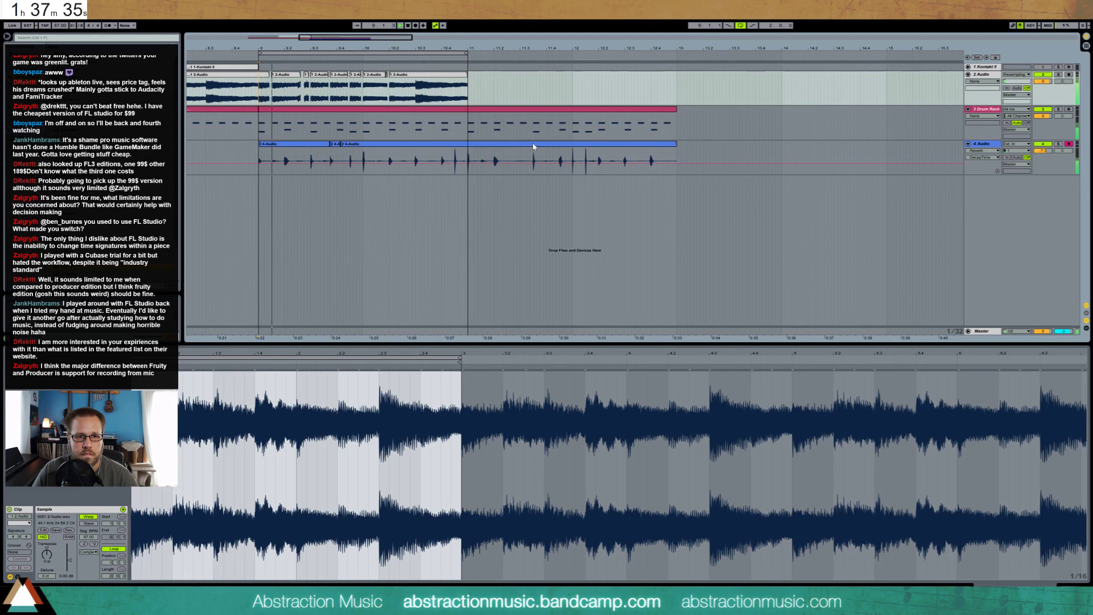
- Add hits on the lowest drum lane of the Drum Rack clip at 9.3.4 and 10.4.3
click(568, 155)
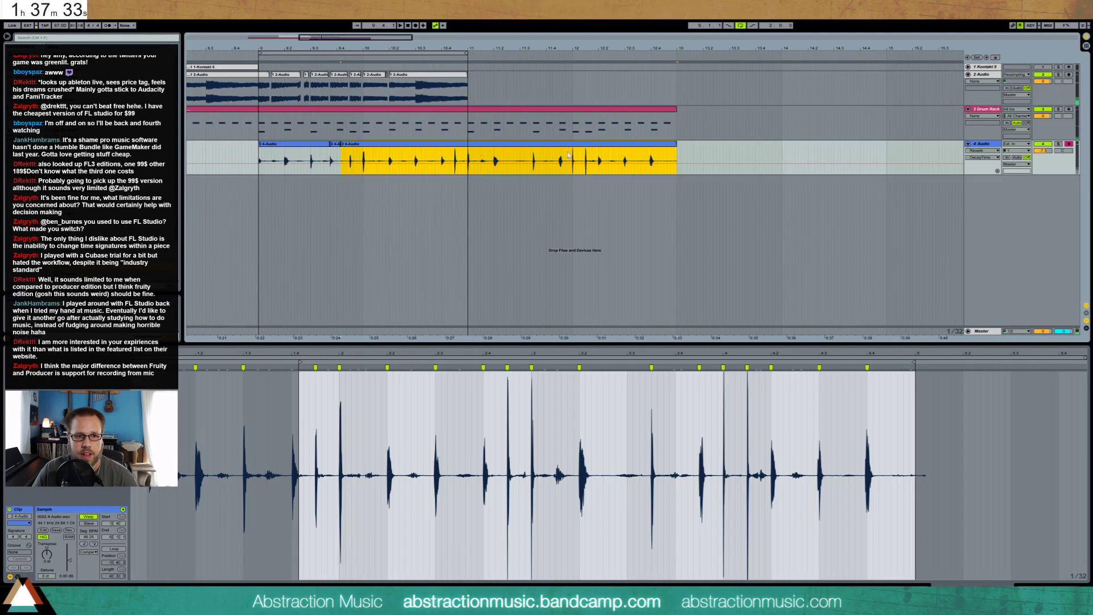
click(260, 124)
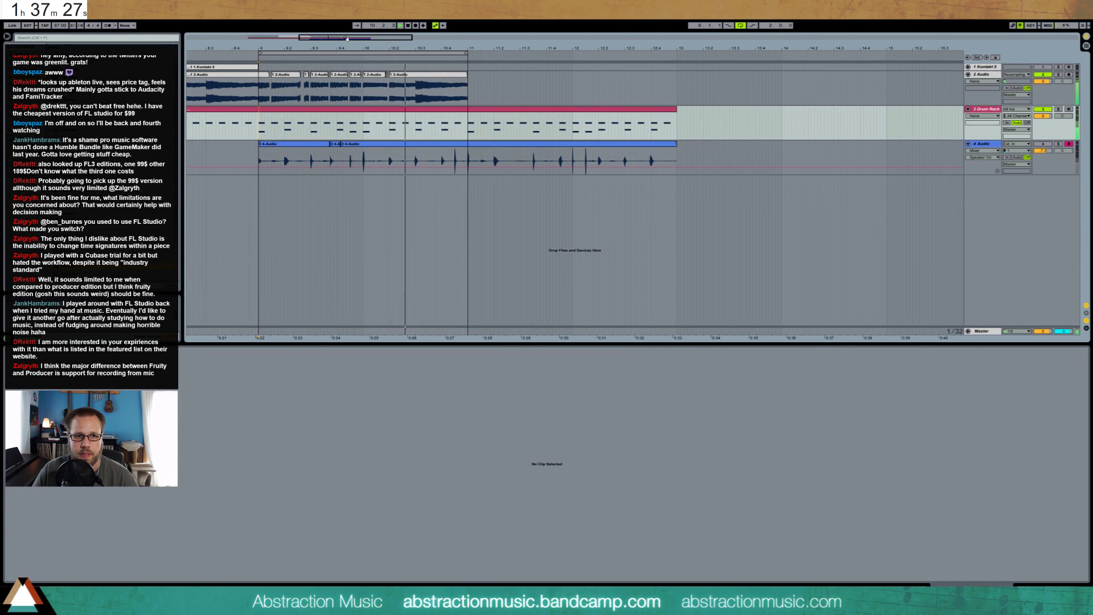
drag(346, 38, 347, 56)
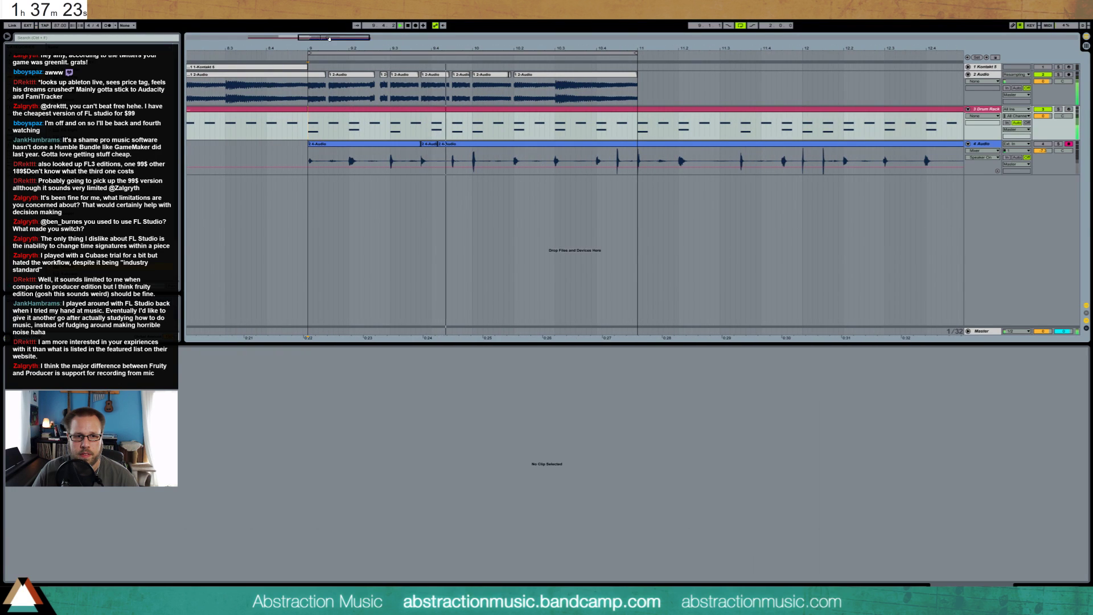
click(426, 108)
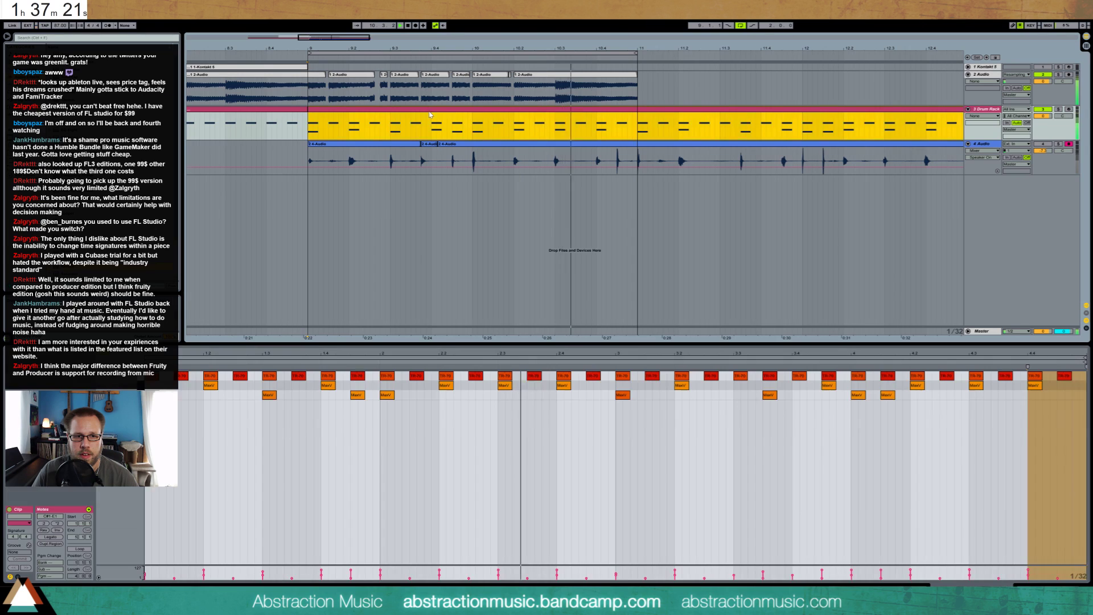
double_click(313, 395)
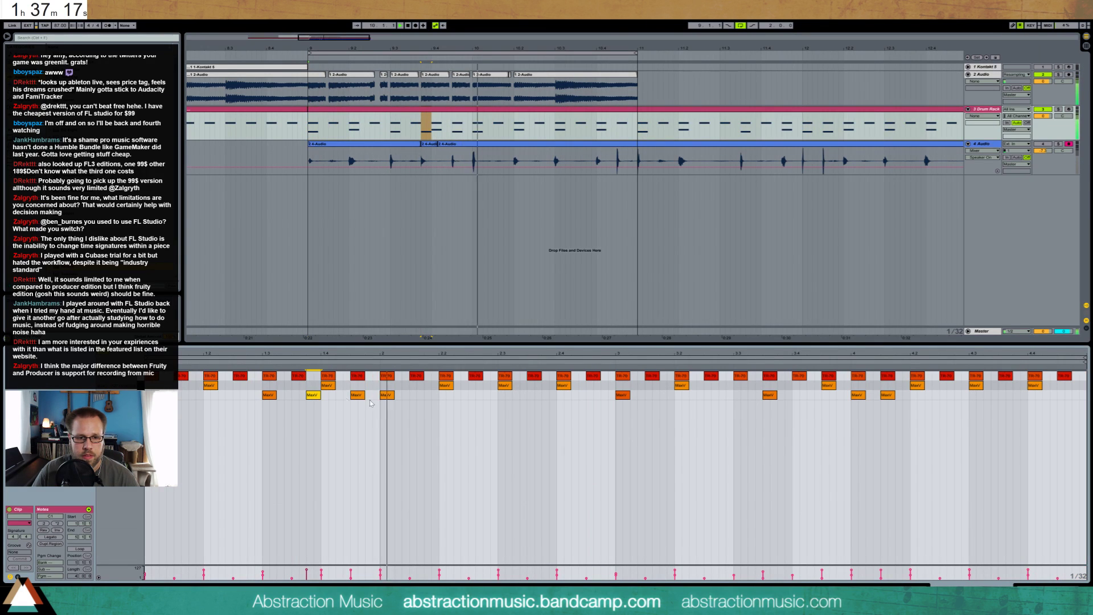
double_click(588, 396)
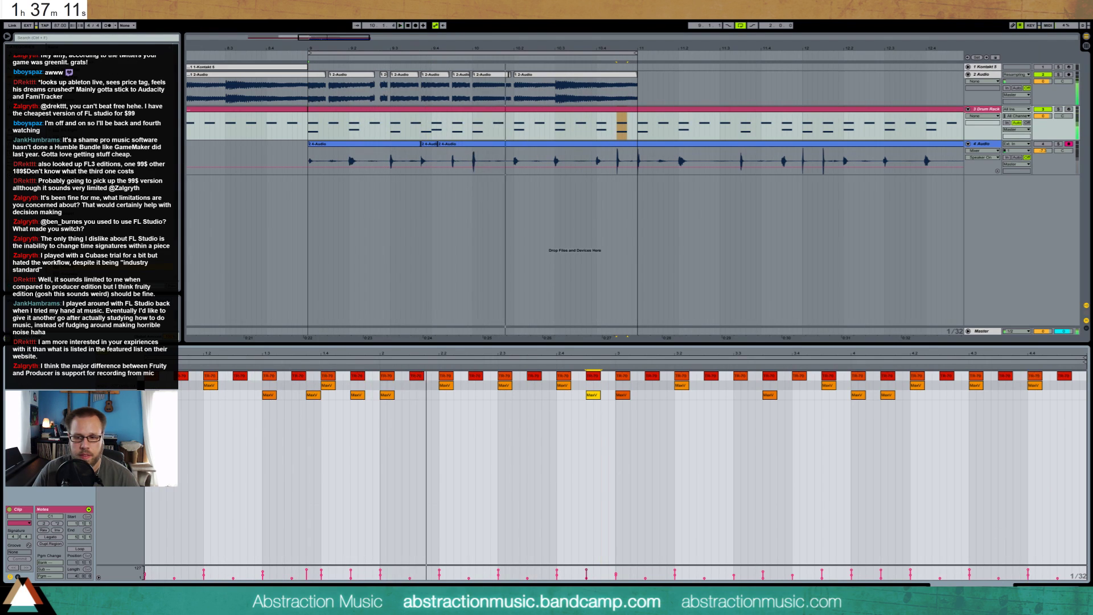
- Delete the 4 Audio percussion track and all of its clips
key(shift+Tab)
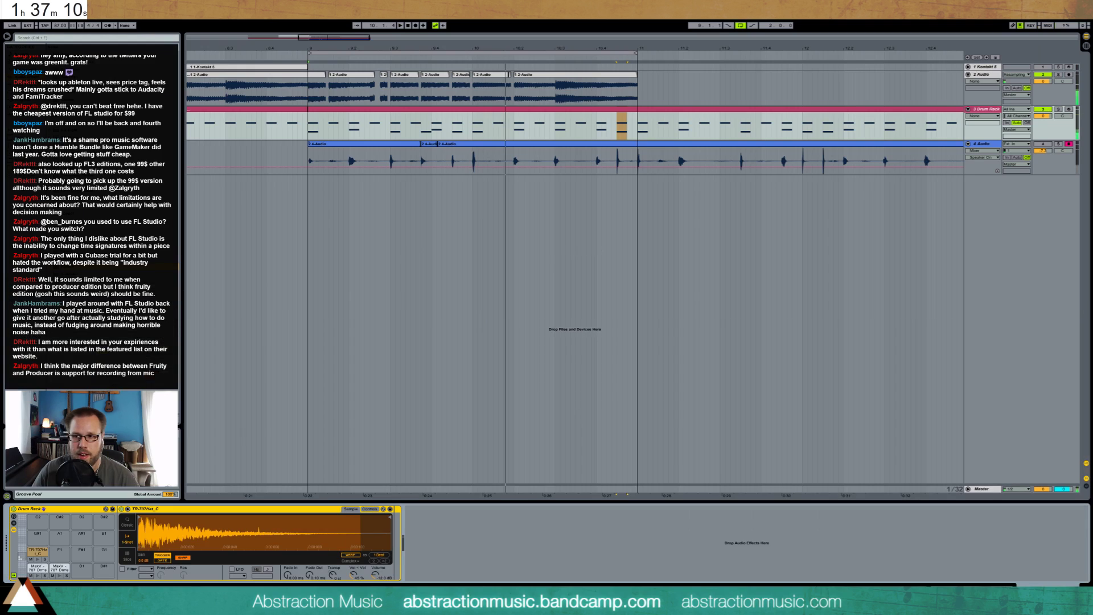
click(487, 115)
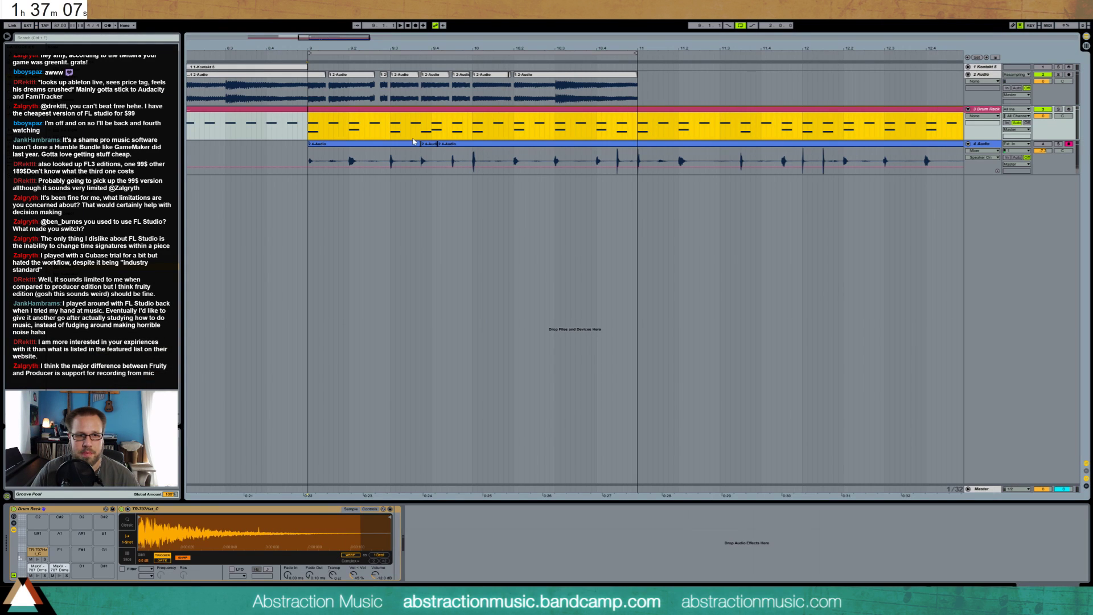
click(992, 144)
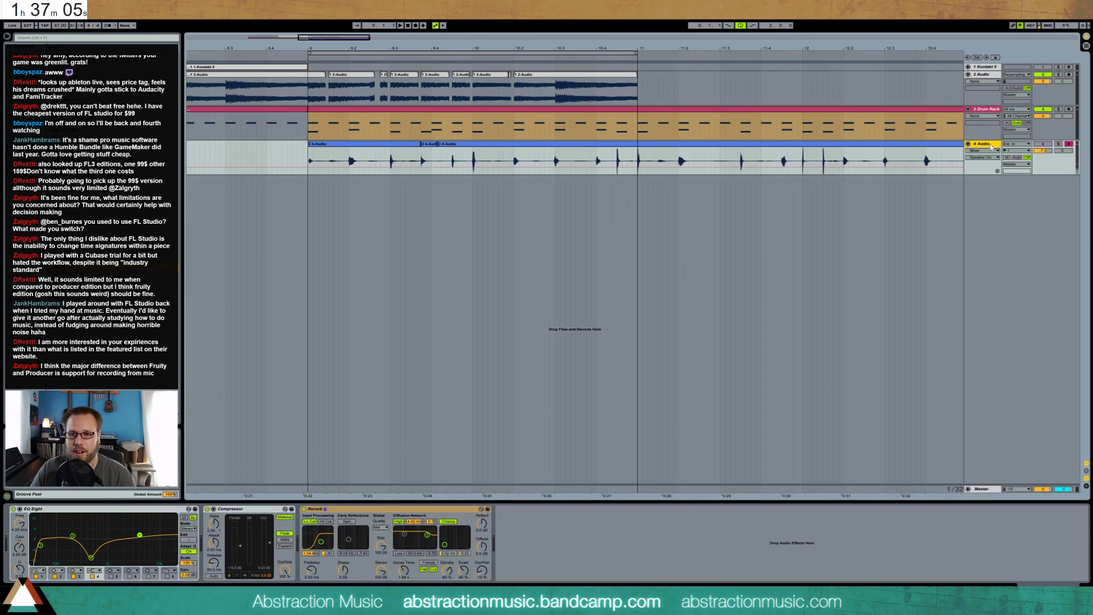
key(Delete)
- Insert a return track with a Reverb, set its Dry/Wet to 100 % and slightly lengthen its decay time
click(995, 67)
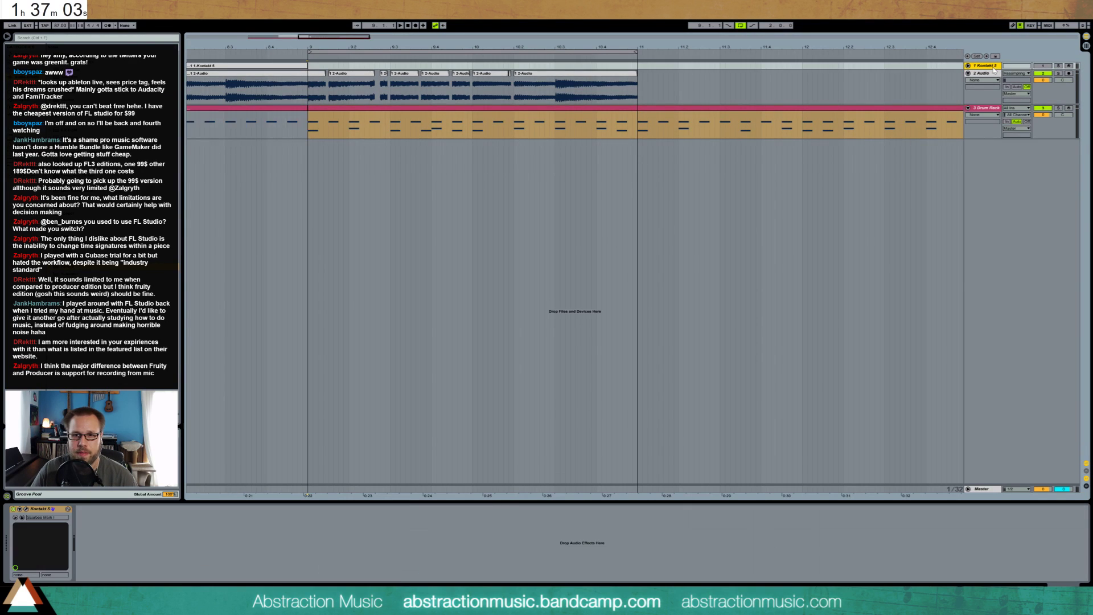
click(997, 75)
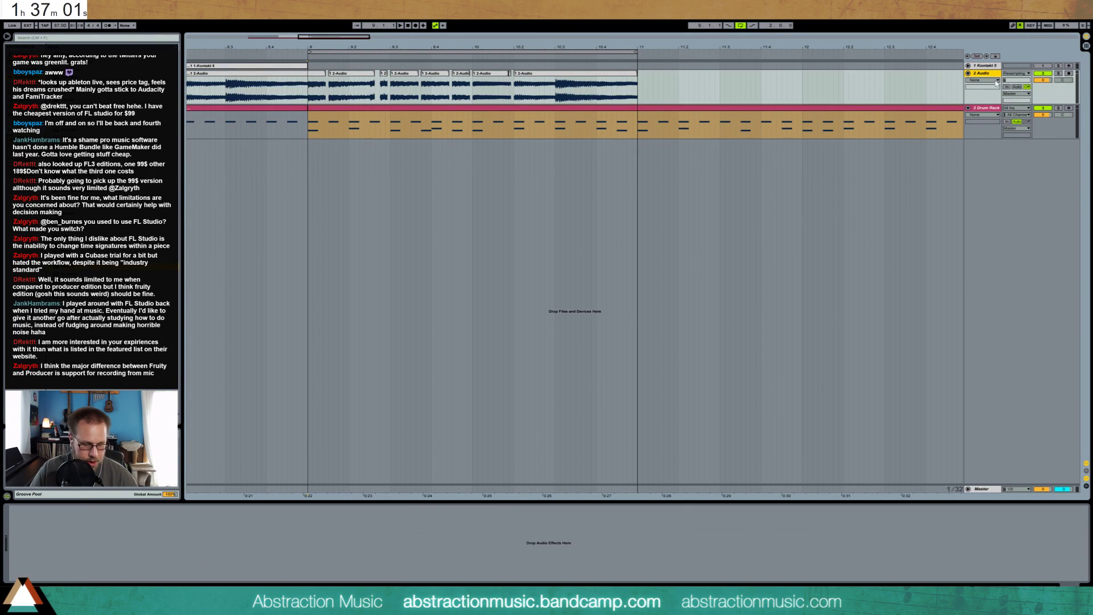
key(ctrl+alt+t)
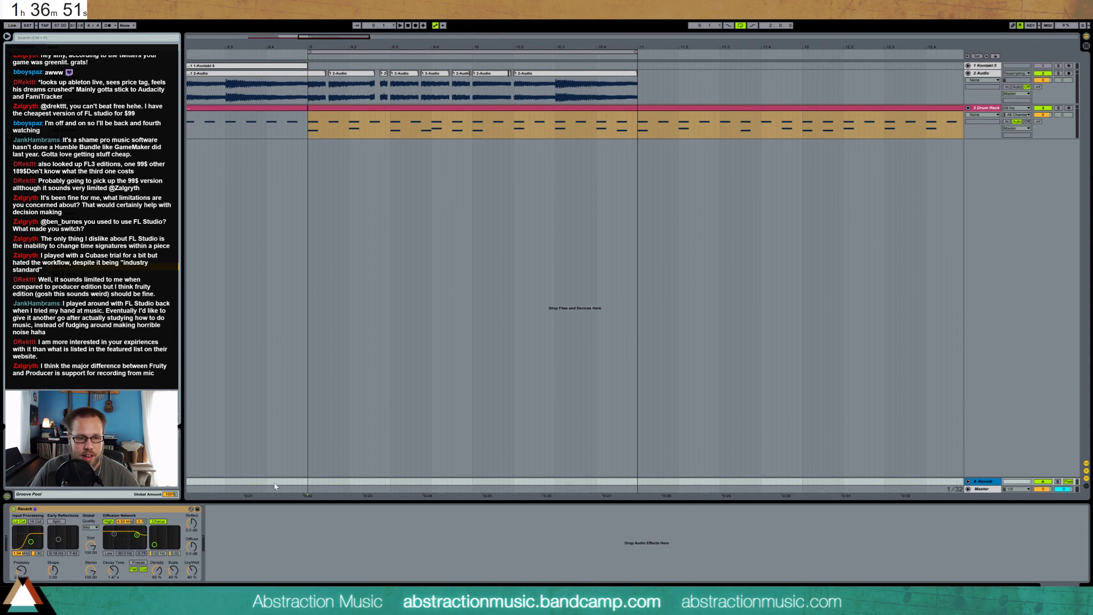
drag(192, 569, 192, 541)
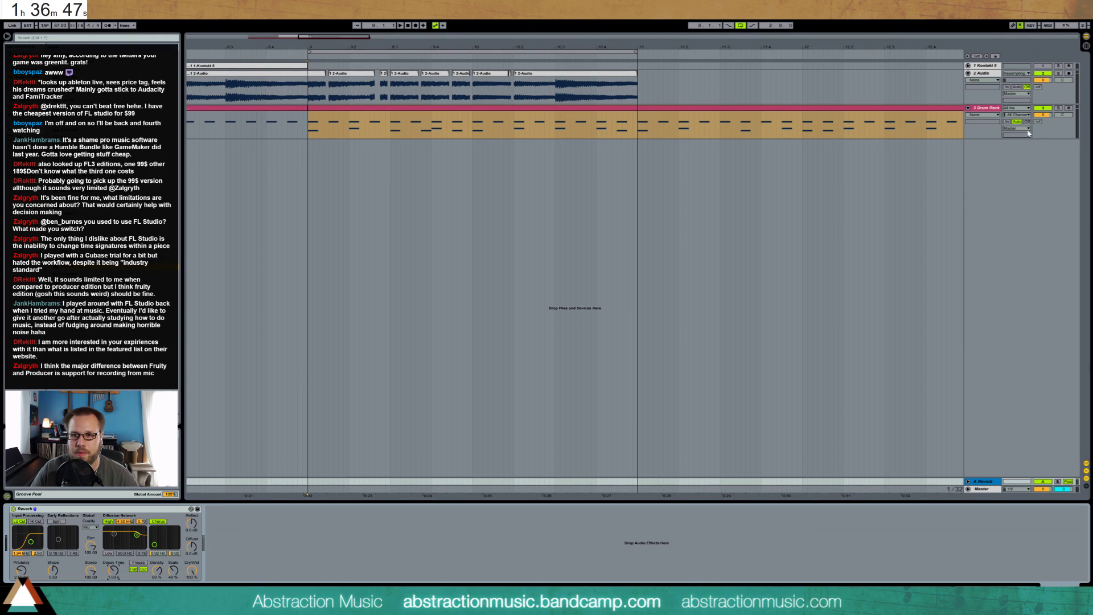
- Send the 3 Drum Rack and 2 Audio tracks to the reverb return, and play back the loop
click(1036, 124)
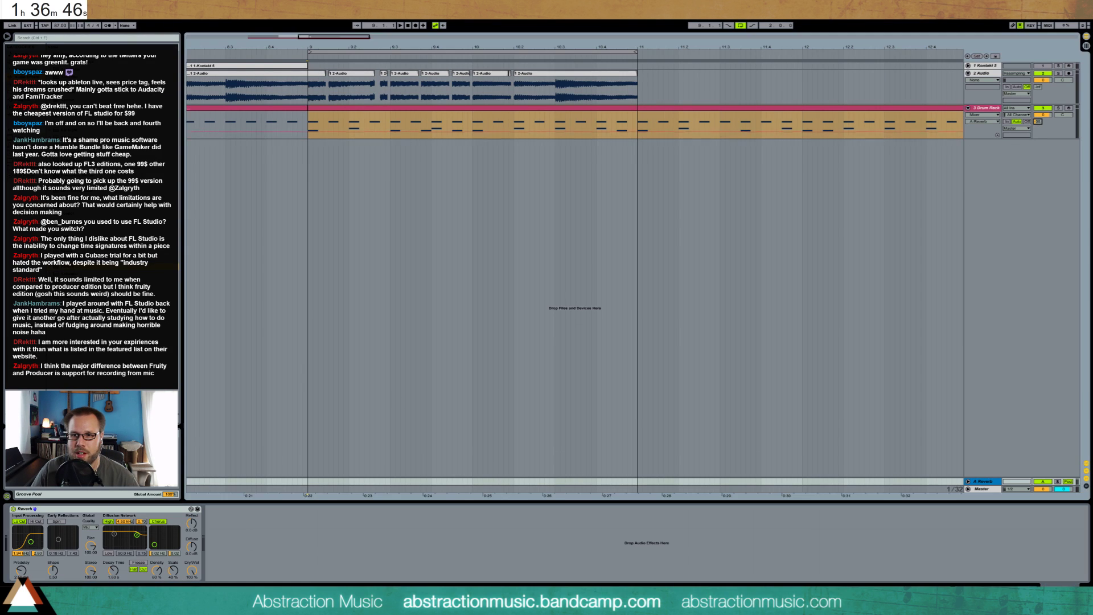
click(1038, 88)
key(space)
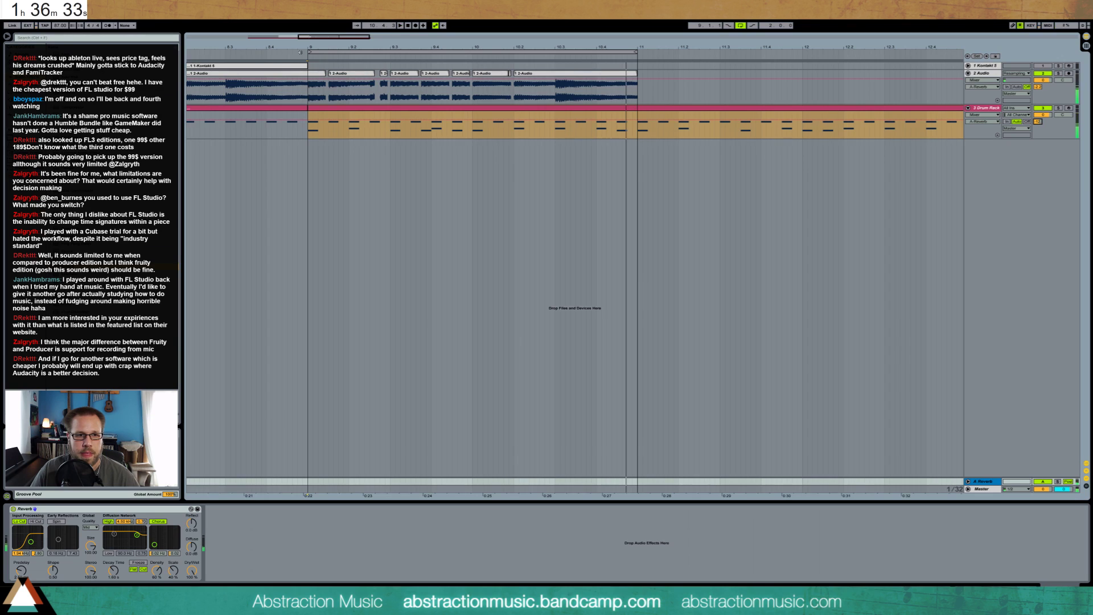
- Arm and activate the 1 Kontakt 5 track, and play the loop over bars 9 and 10 for playing along
click(980, 74)
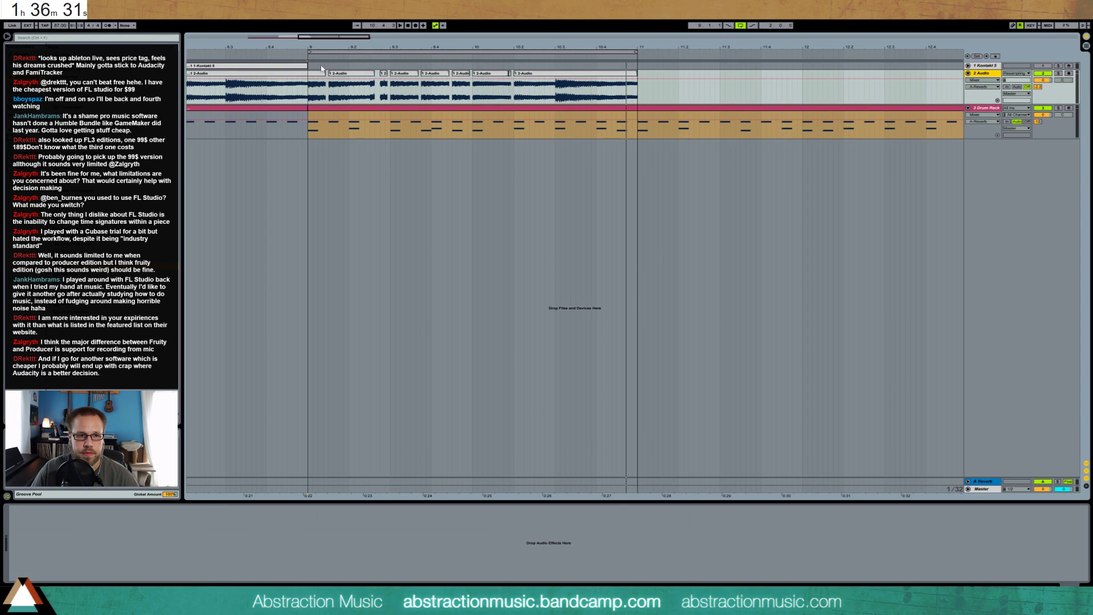
click(983, 66)
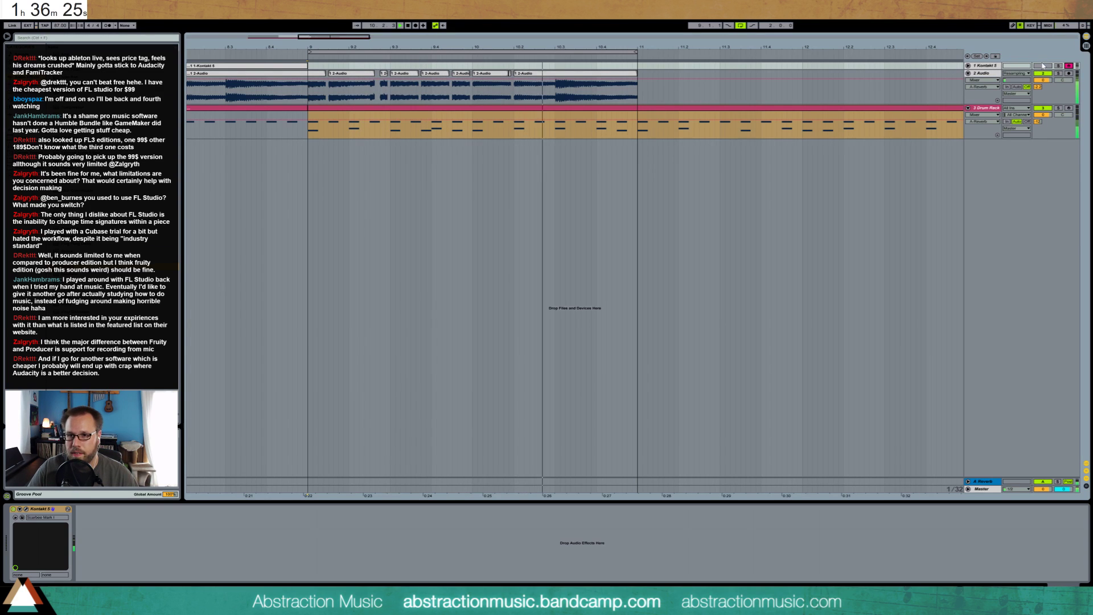
click(1044, 66)
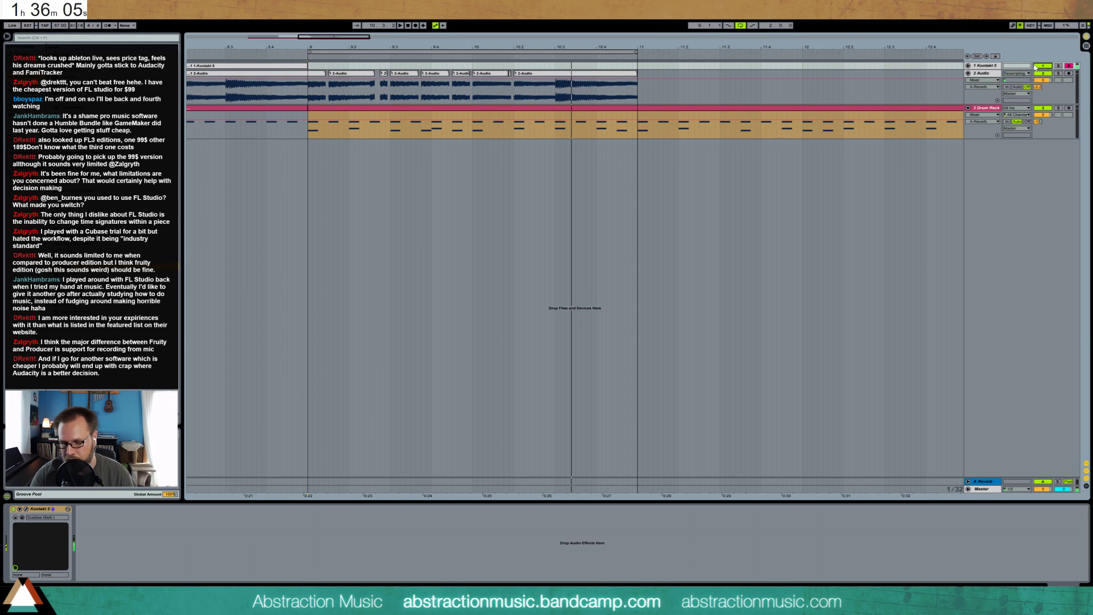
key(space)
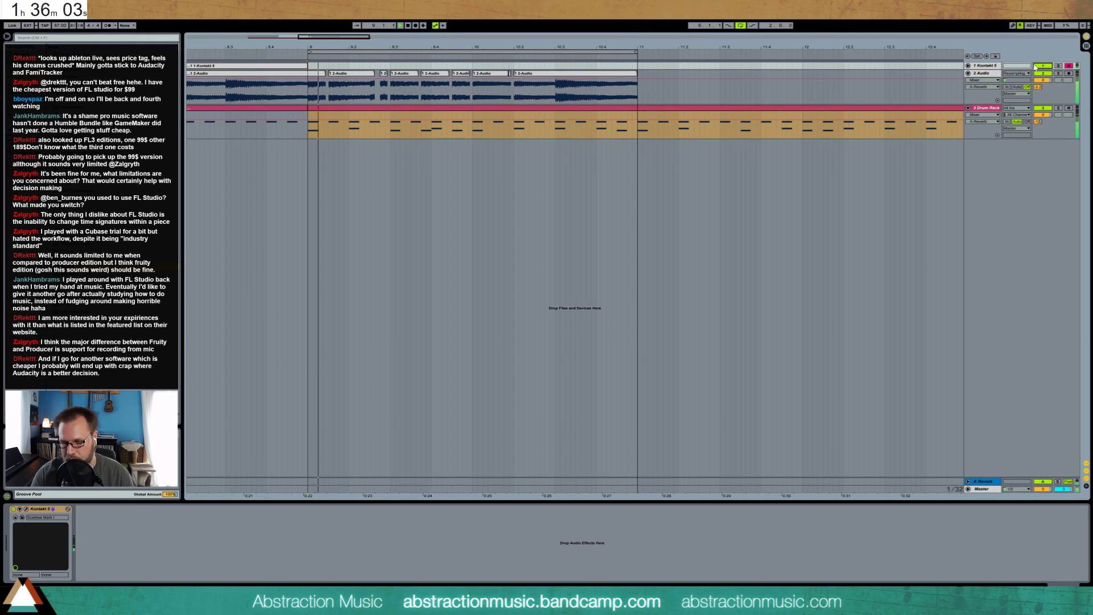
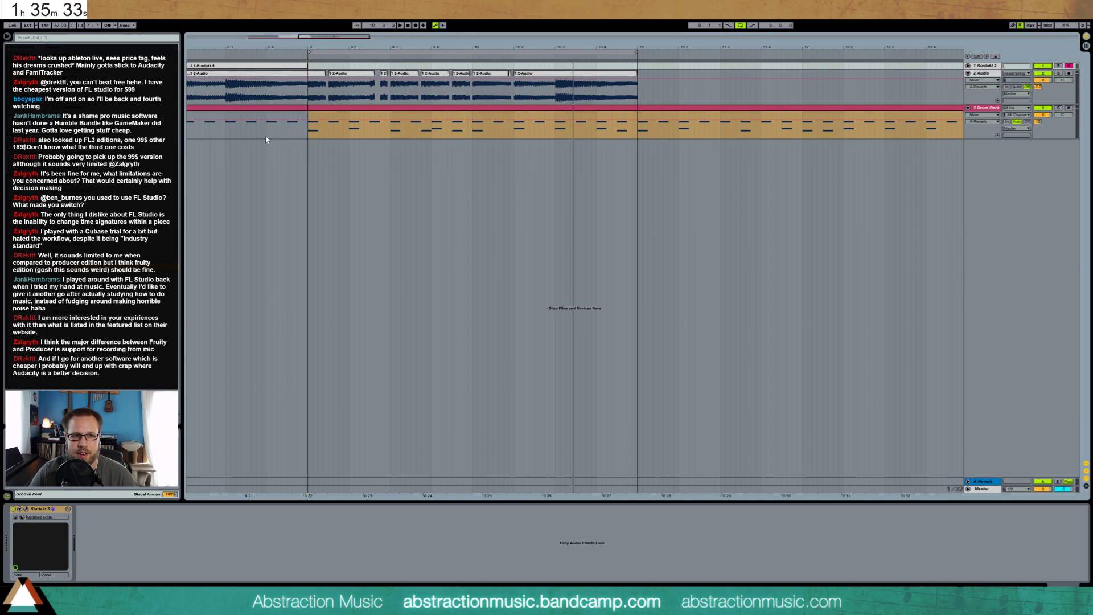
- Adjust the 2 Audio track's volume slightly downward while playing back from the intro into the second section
drag(323, 36, 280, 64)
key(space)
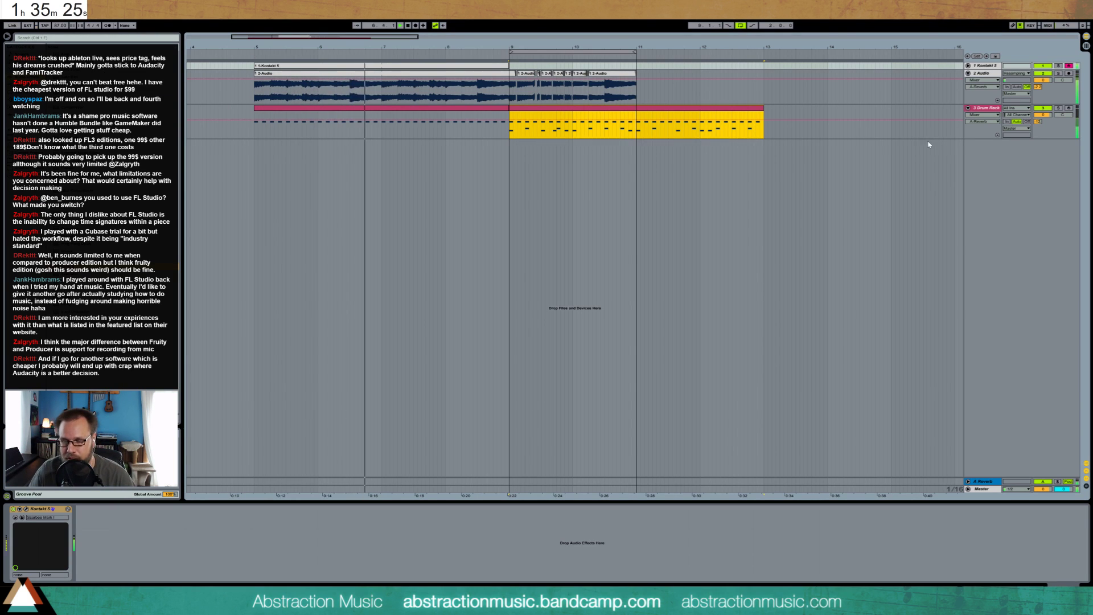
drag(1050, 81, 1050, 100)
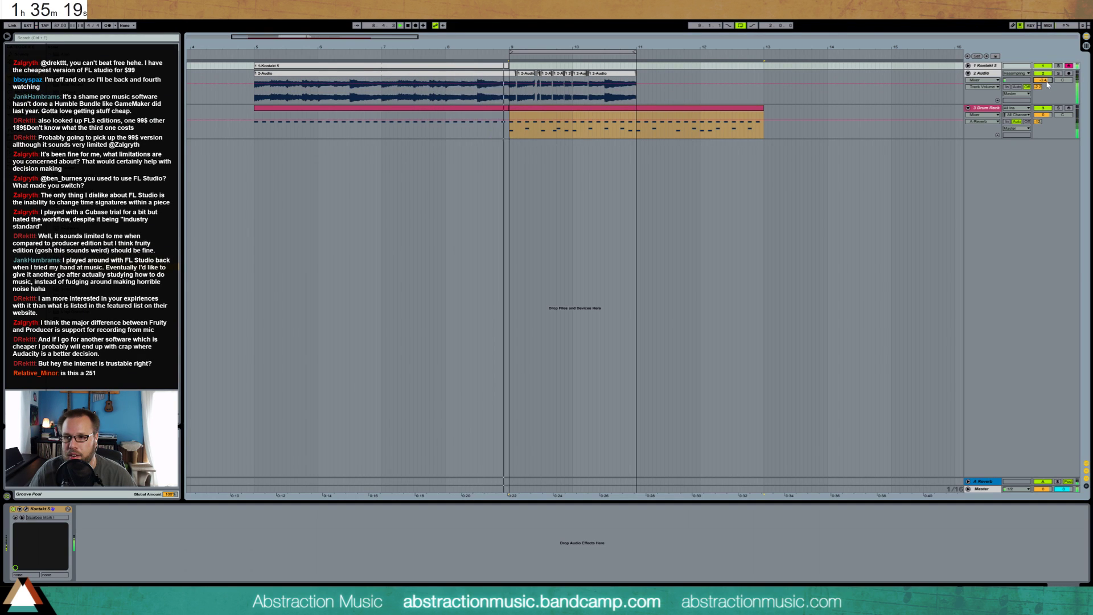
drag(1046, 81, 1045, 70)
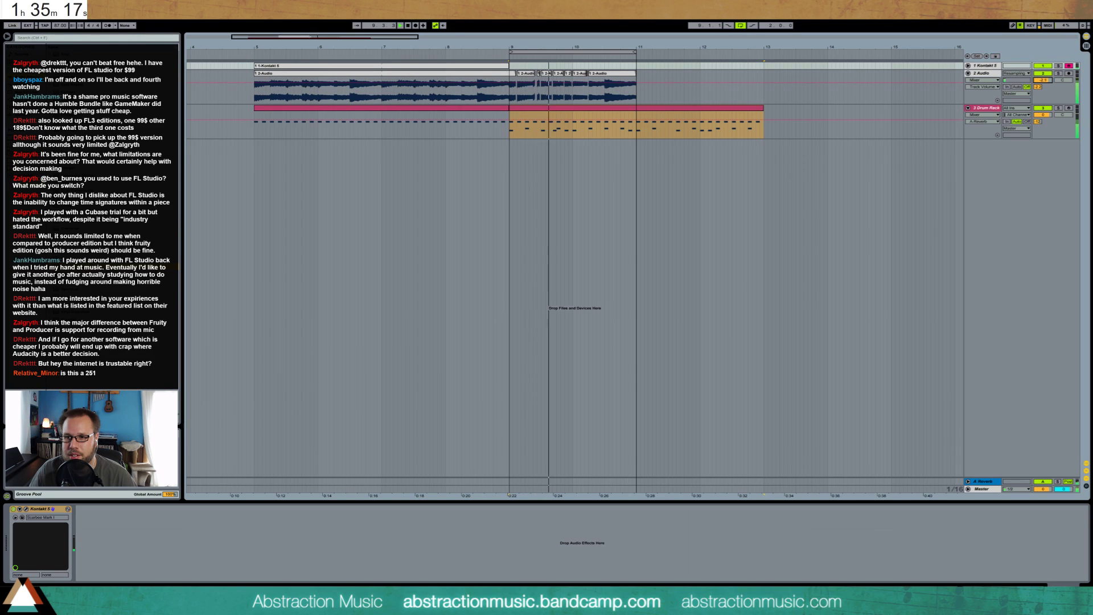
- Add a Compressor to the 2 Audio track, lower its threshold, and play back the chopped section
click(509, 95)
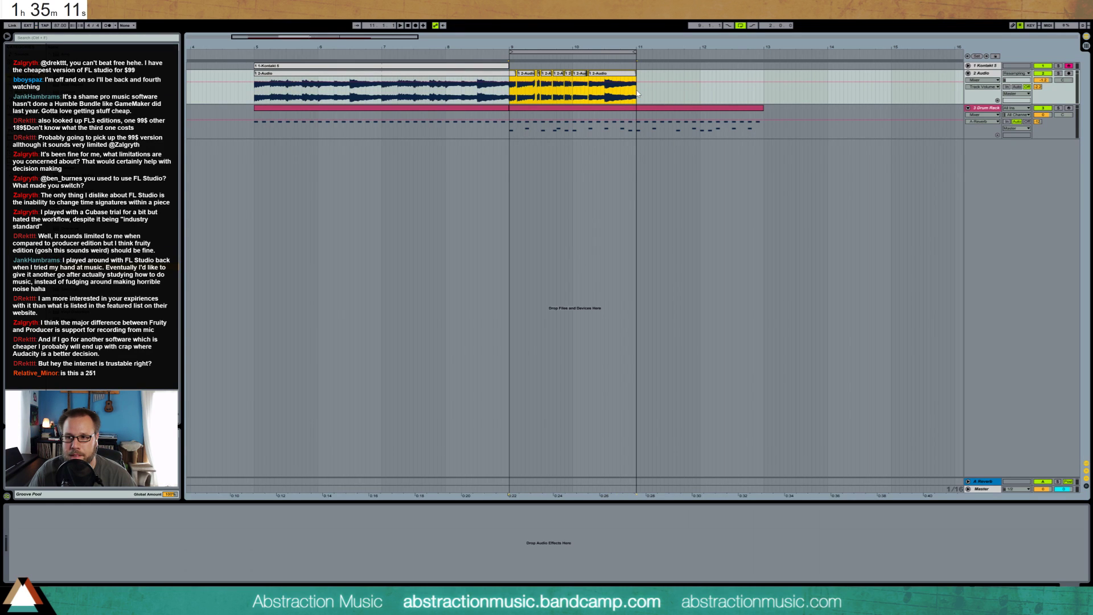
key(space)
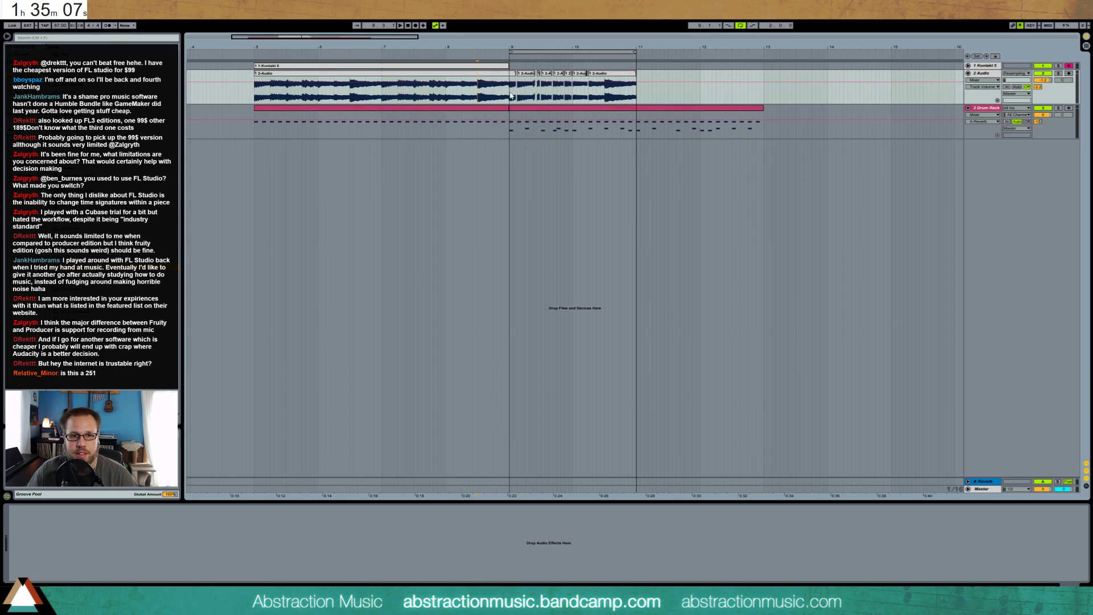
drag(510, 95, 596, 92)
click(608, 86)
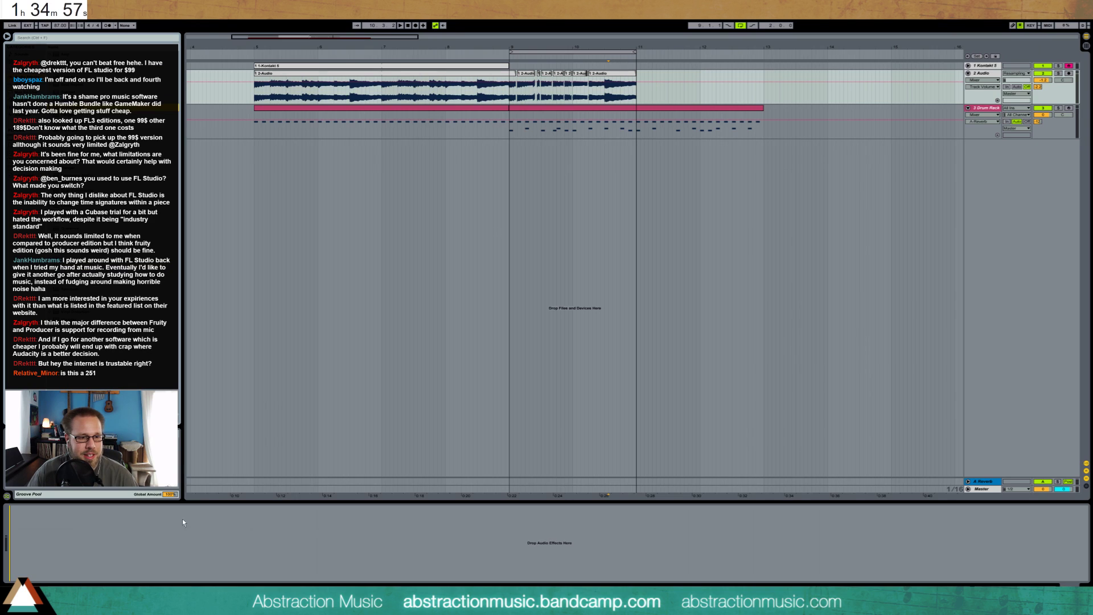
drag(182, 518, 166, 548)
drag(39, 528, 47, 546)
key(space)
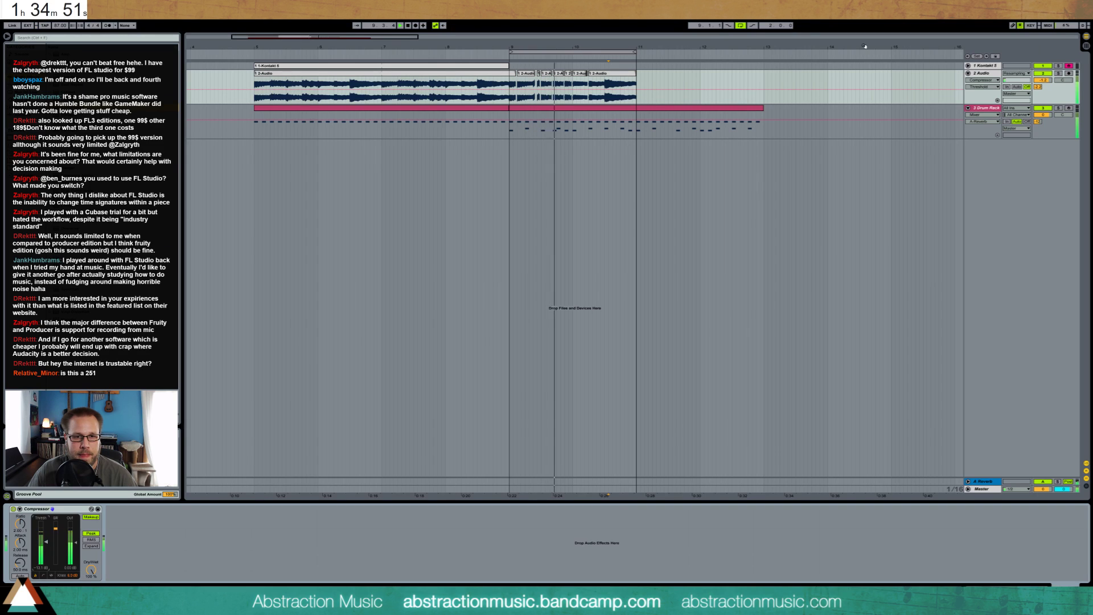
- Play back from bar 5, and add a hit at 2.4.4 on the top lane of the intro Drum Rack clip
click(567, 118)
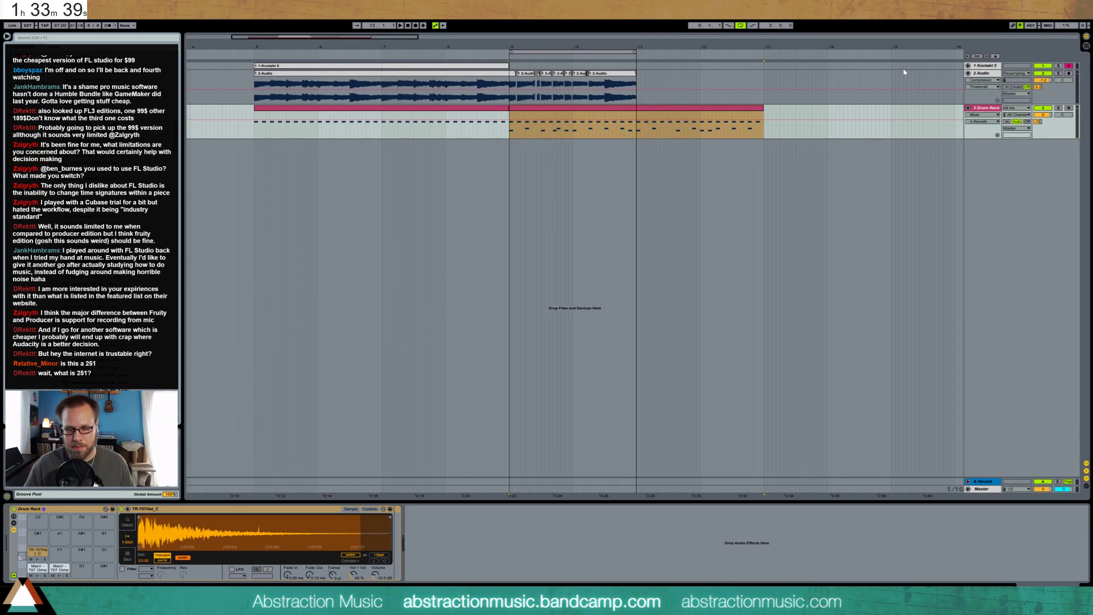
click(256, 85)
key(space)
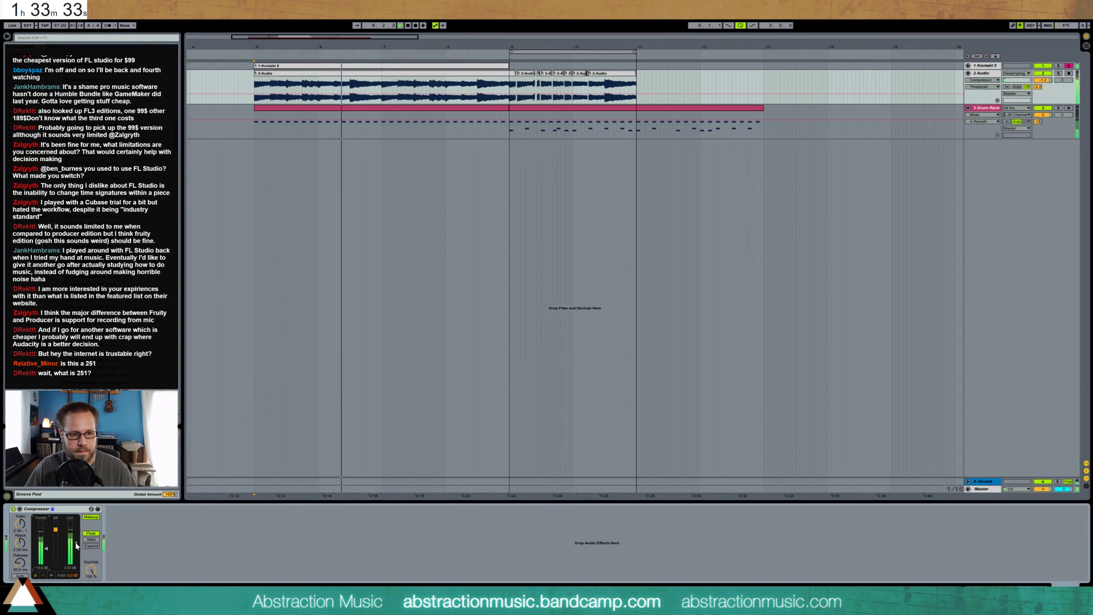
double_click(377, 113)
click(519, 384)
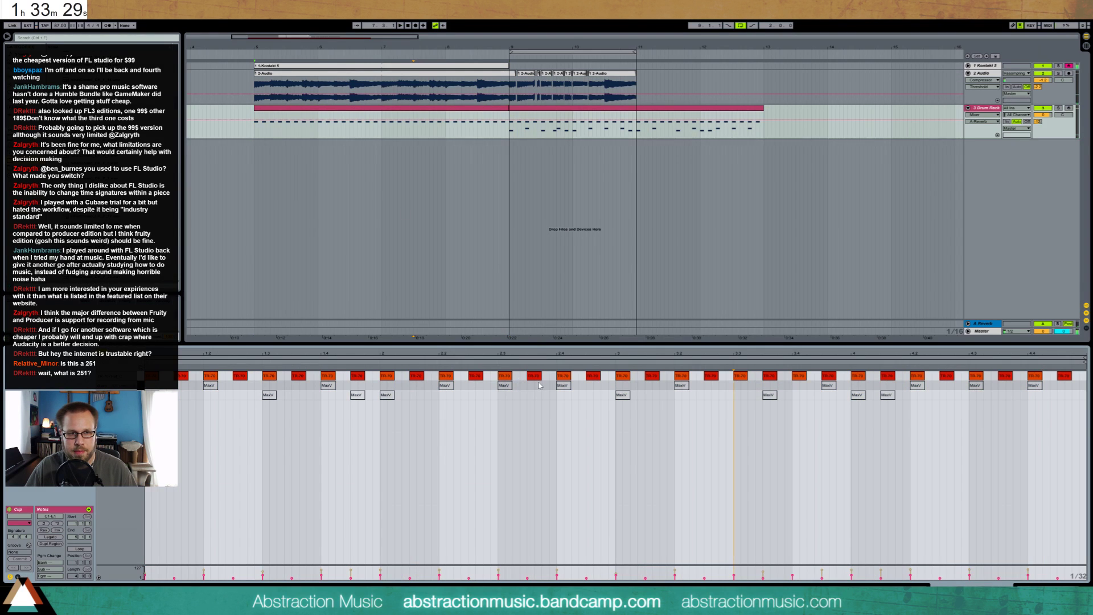
double_click(607, 376)
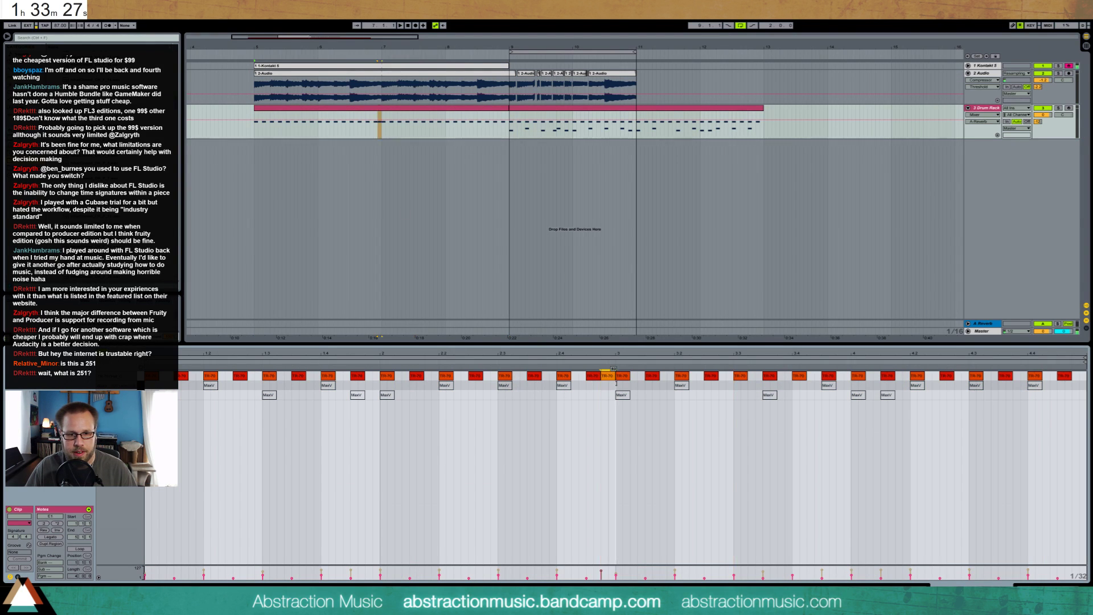
click(607, 376)
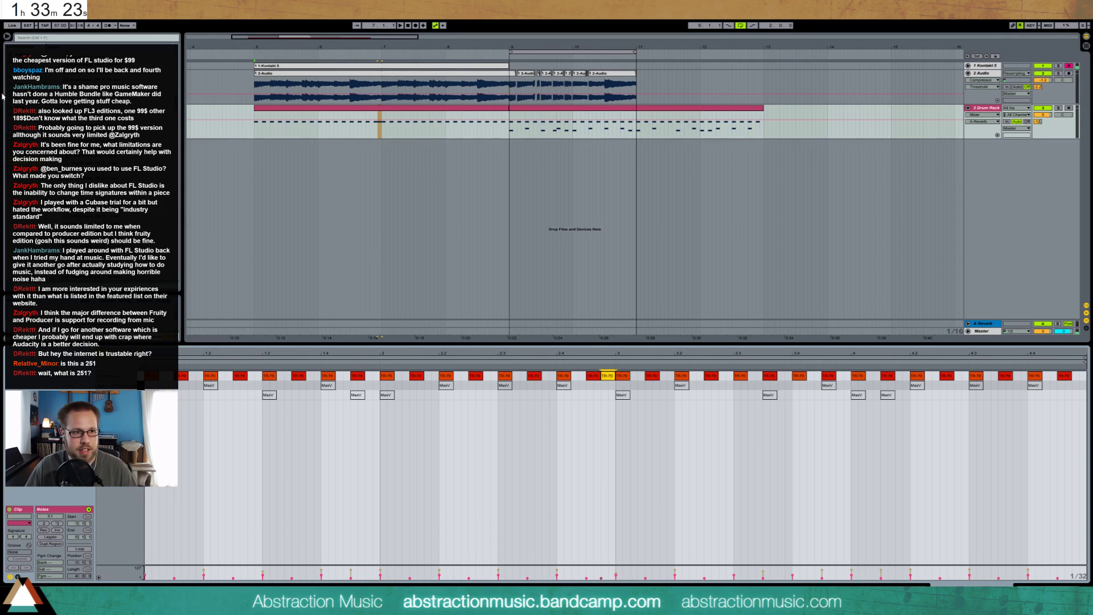
- Search the browser for "swing" and apply a swing groove to the intro Drum Rack clip
click(48, 38)
text(s)
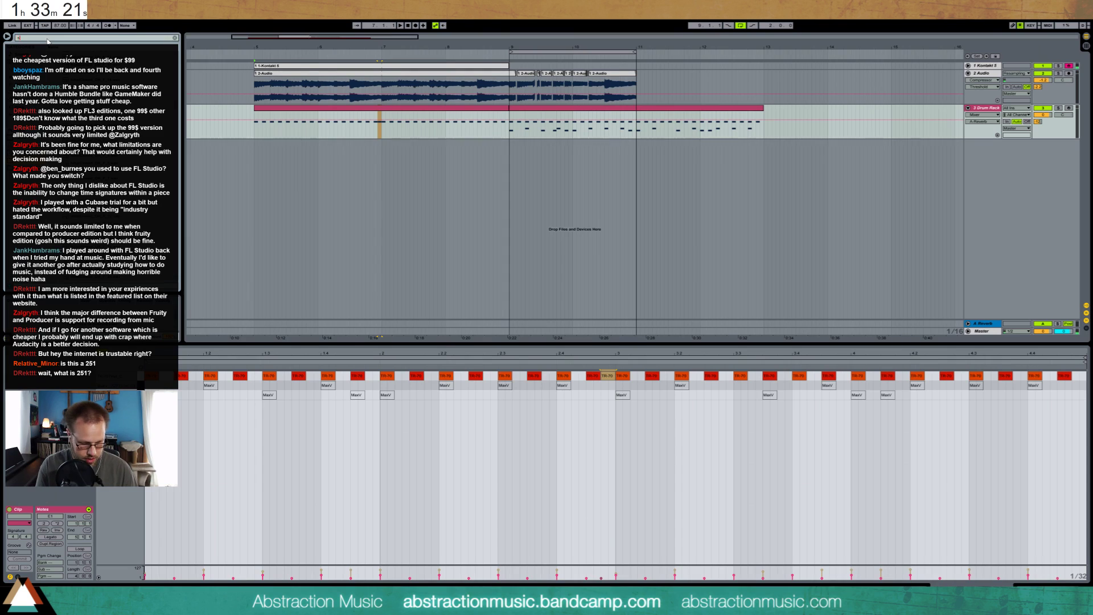
text(wing)
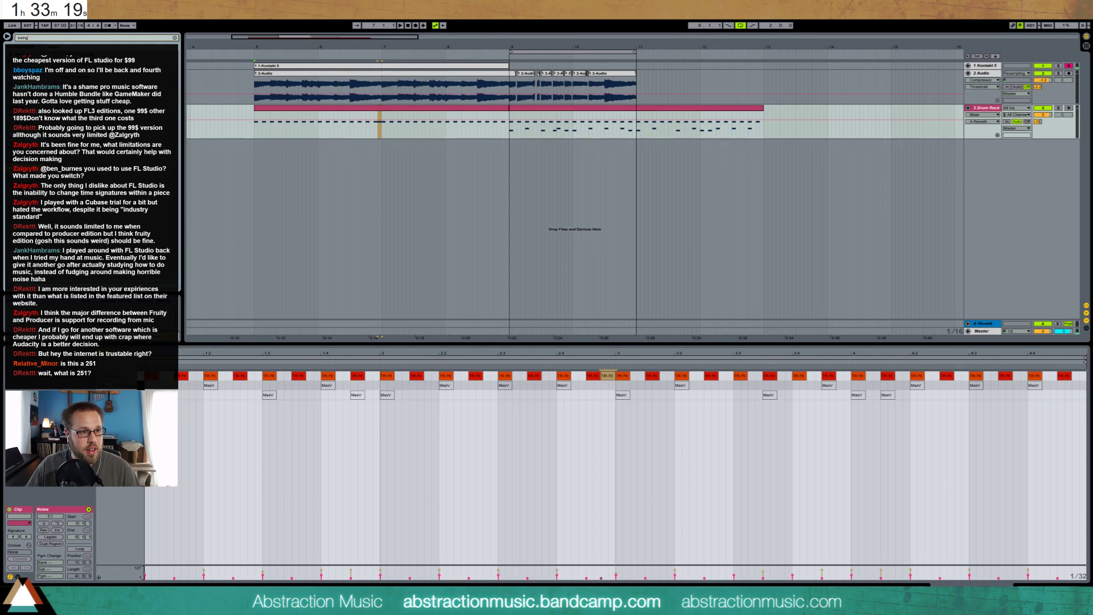
key(Return)
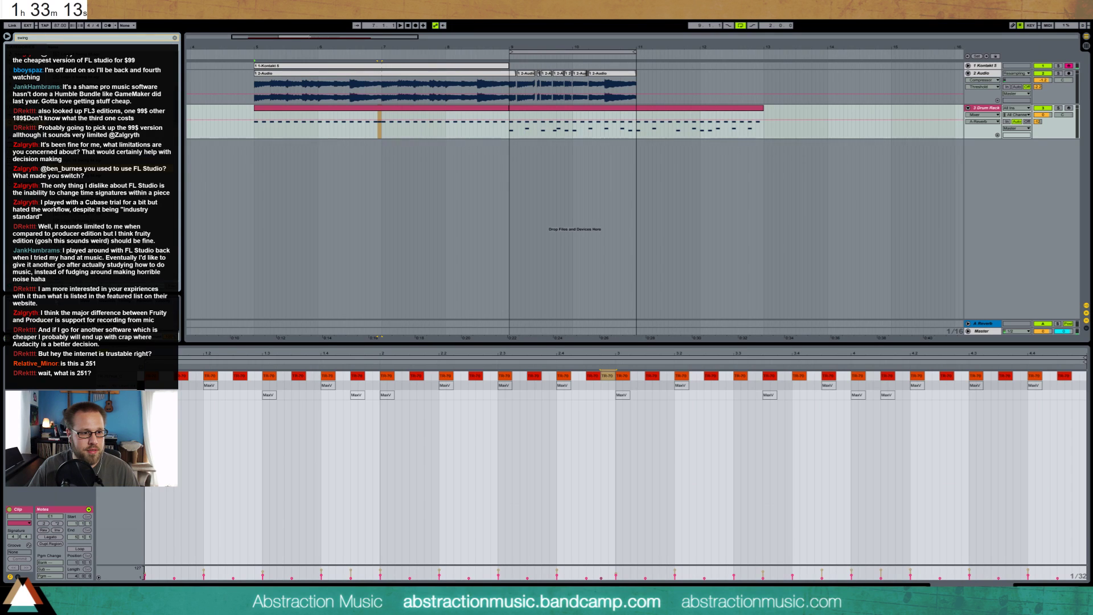
drag(380, 122, 502, 120)
click(380, 121)
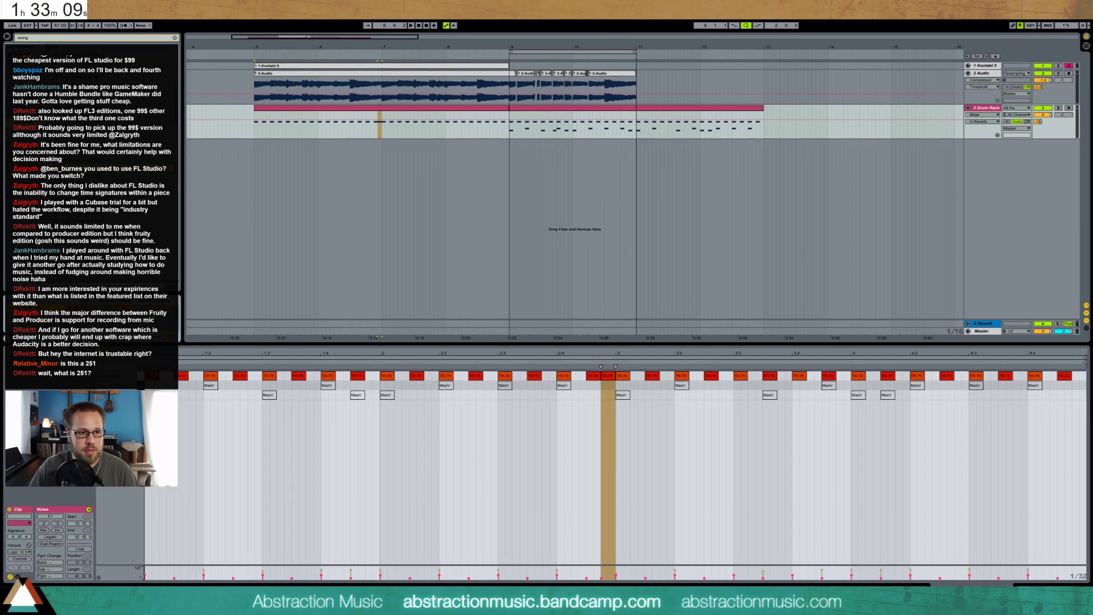
- Play back the swung intro drums, and add a hit at 4.4.4 on the top lane of the clip
key(space)
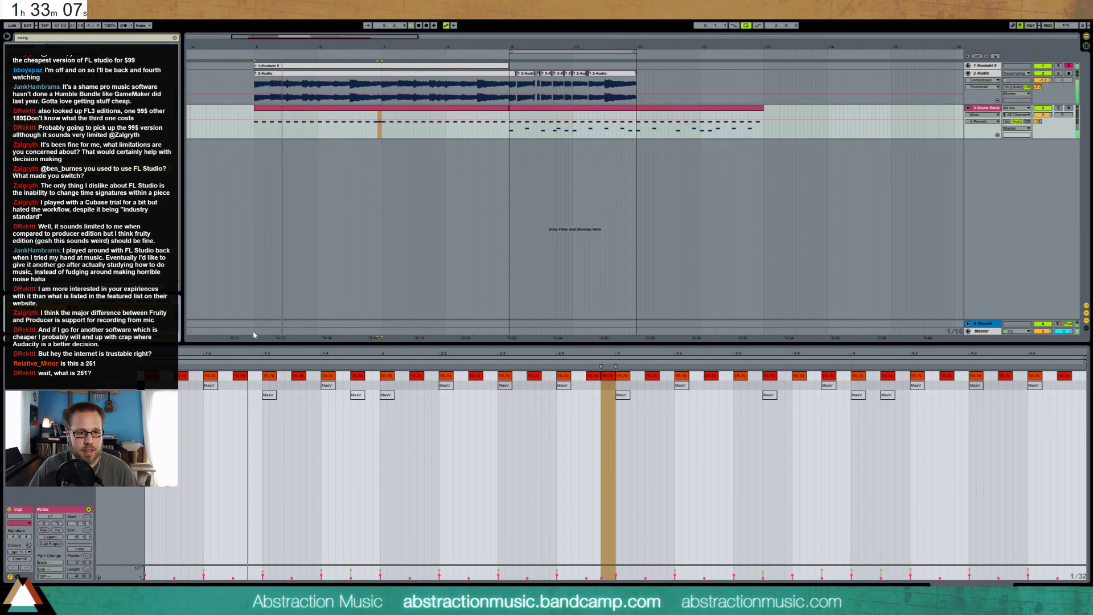
click(490, 429)
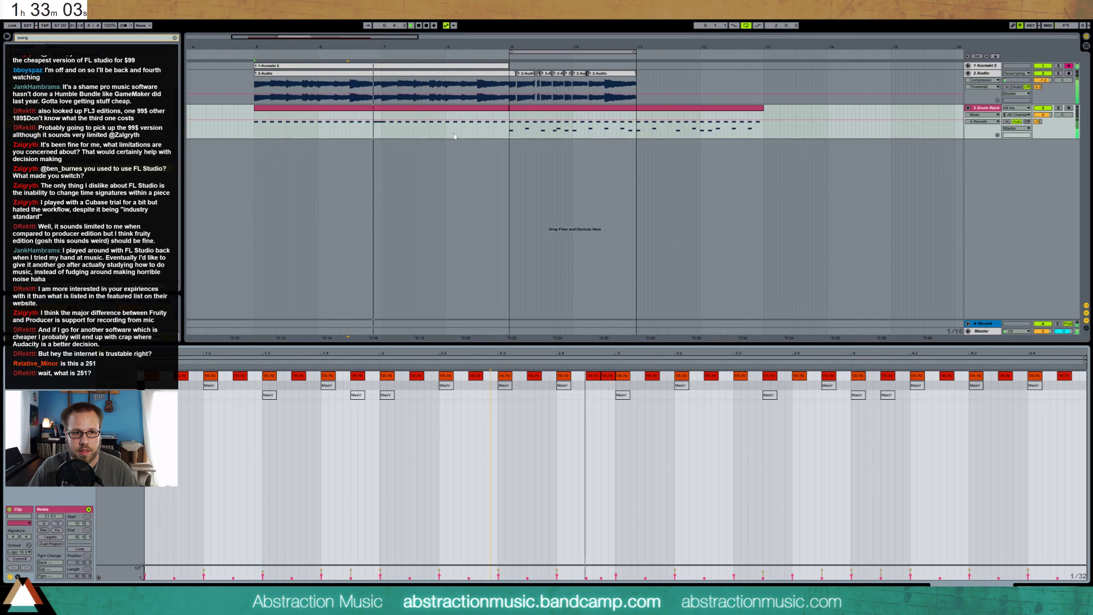
key(space)
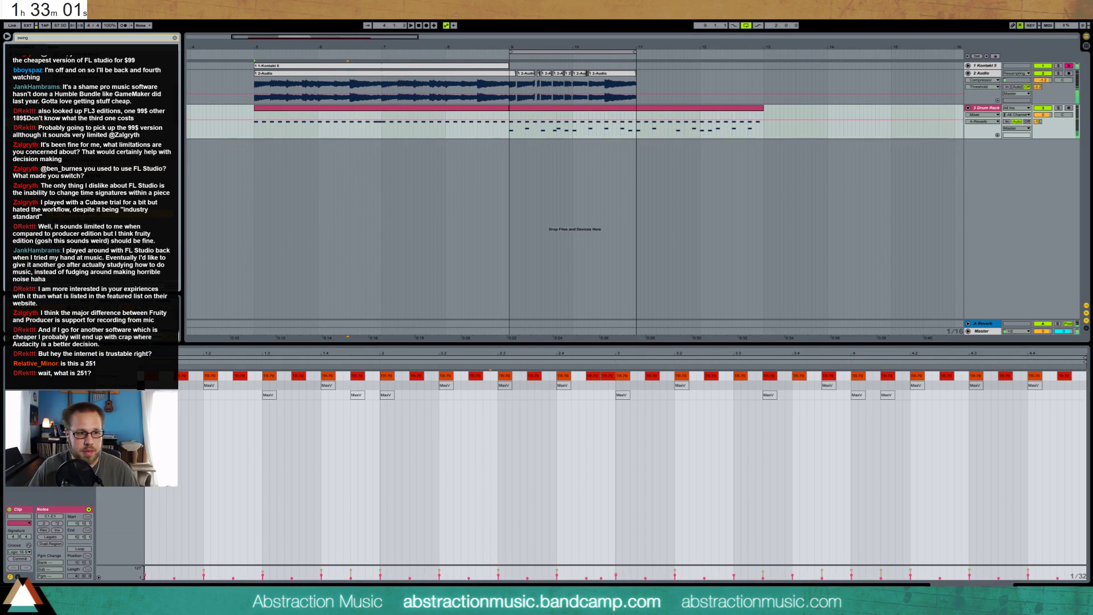
key(space)
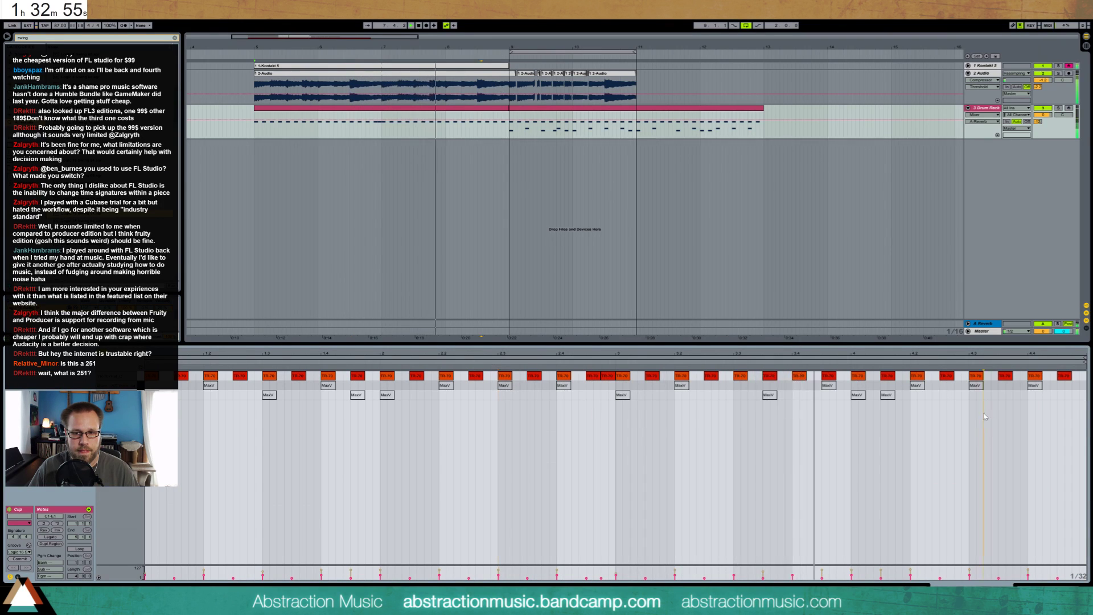
double_click(1076, 376)
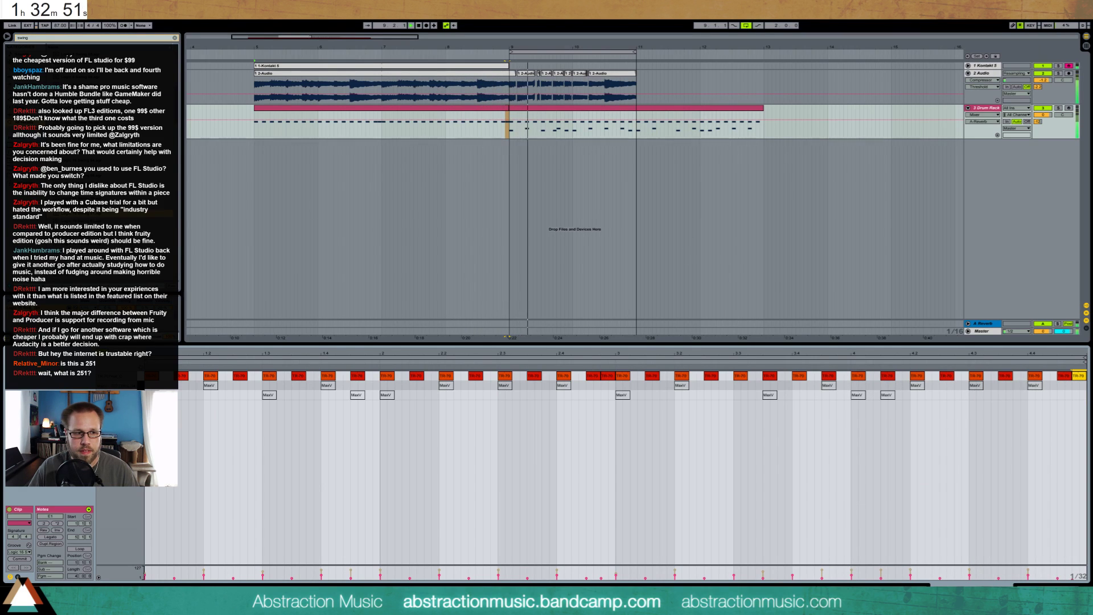
- Duplicate the chopped audio clips in bars 9 and 10 on the 2 Audio track to bar 11, and extend the loop to bar 13
click(534, 112)
click(535, 112)
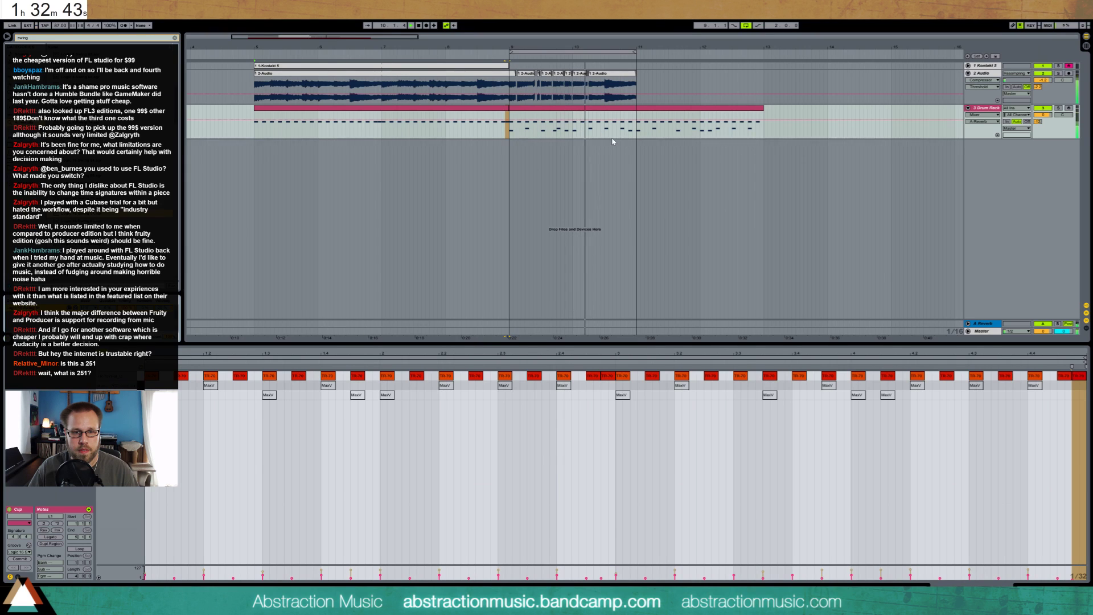
key(shift+Tab)
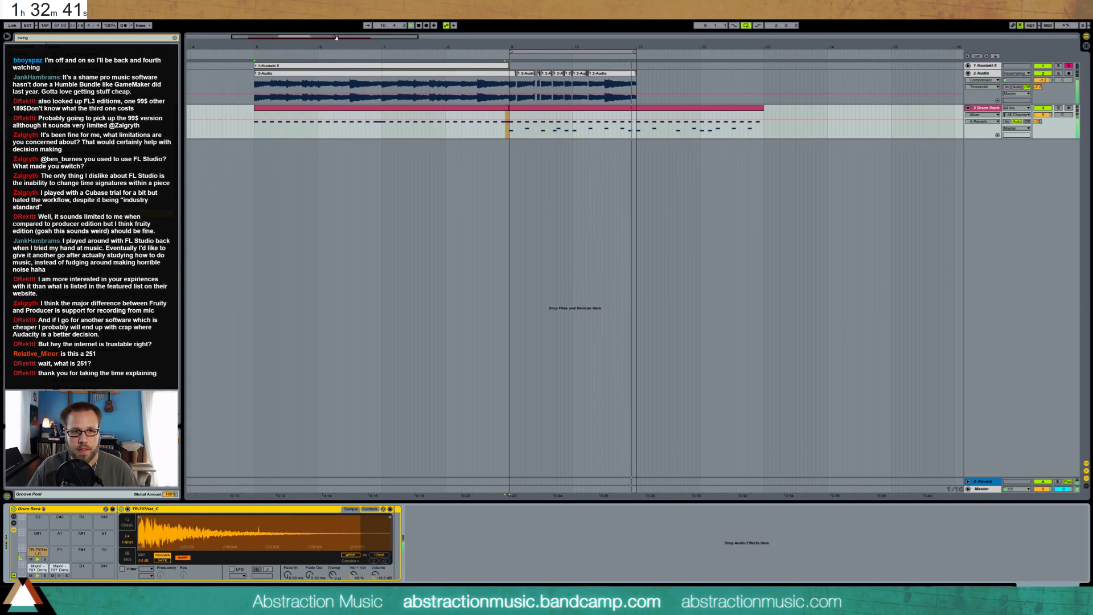
key(plus)
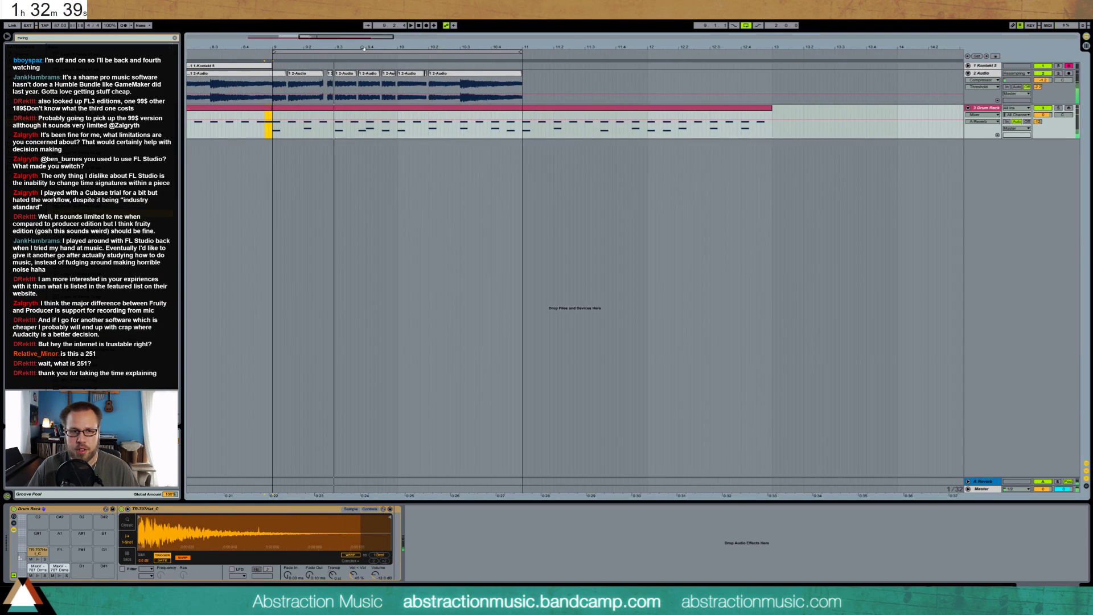
key(space)
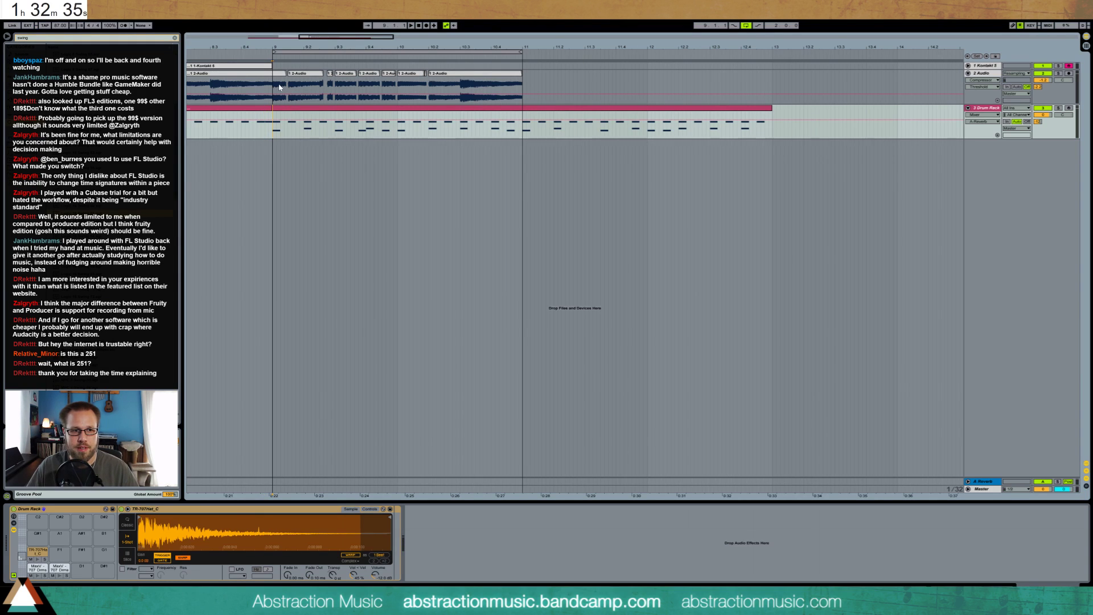
drag(279, 86, 541, 119)
key(ctrl+d)
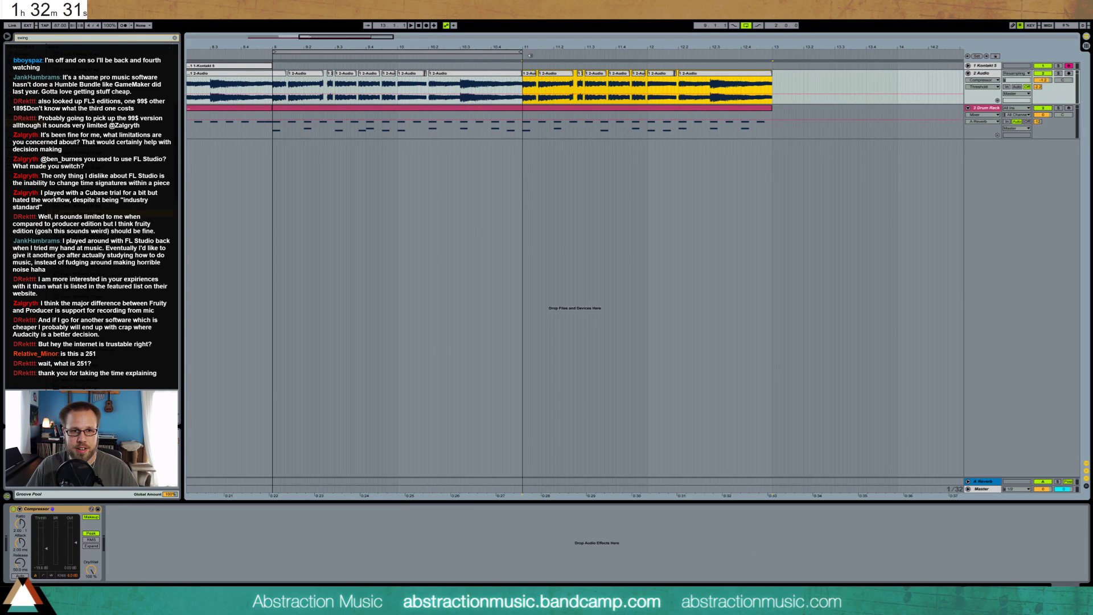
drag(521, 51, 771, 51)
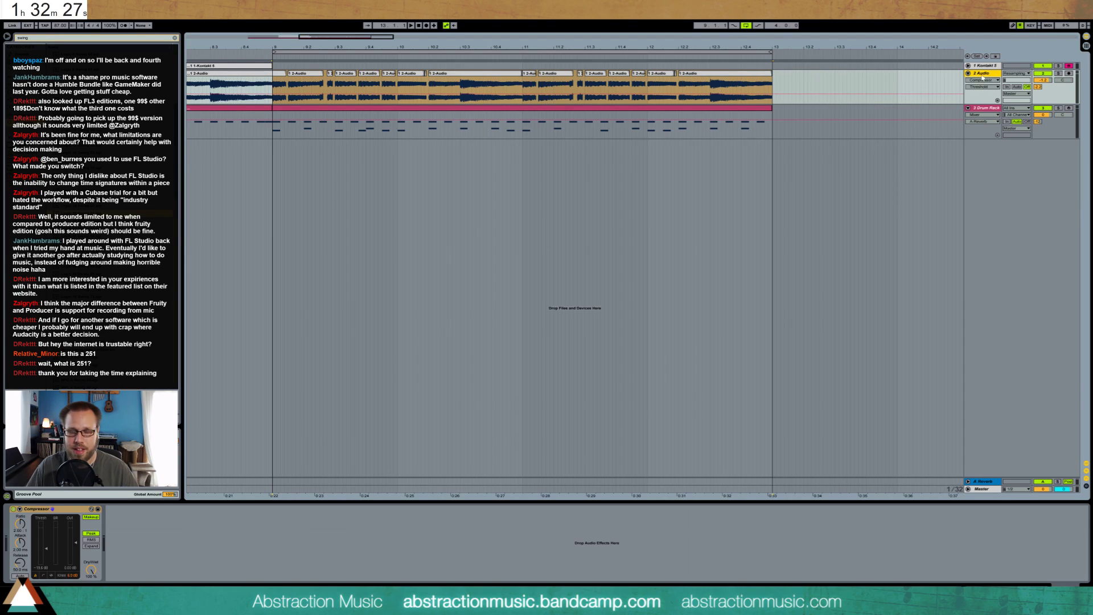
- Insert a new MIDI track between 2 Audio and the Drum Rack track, clear the browser search, and load Analog onto it
key(ctrl+shift+t)
click(272, 119)
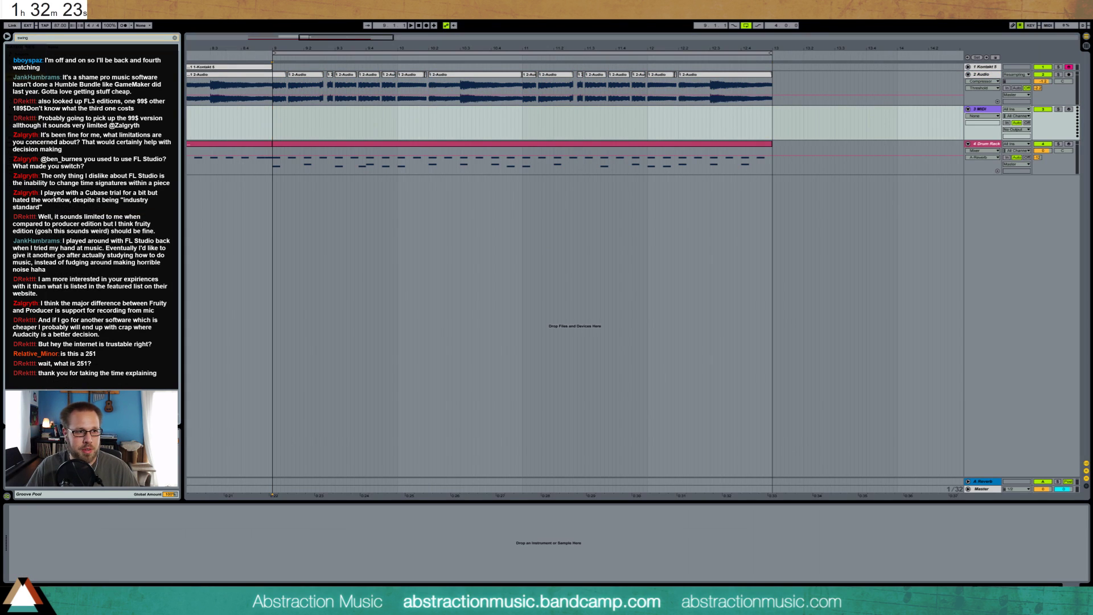
key(Escape)
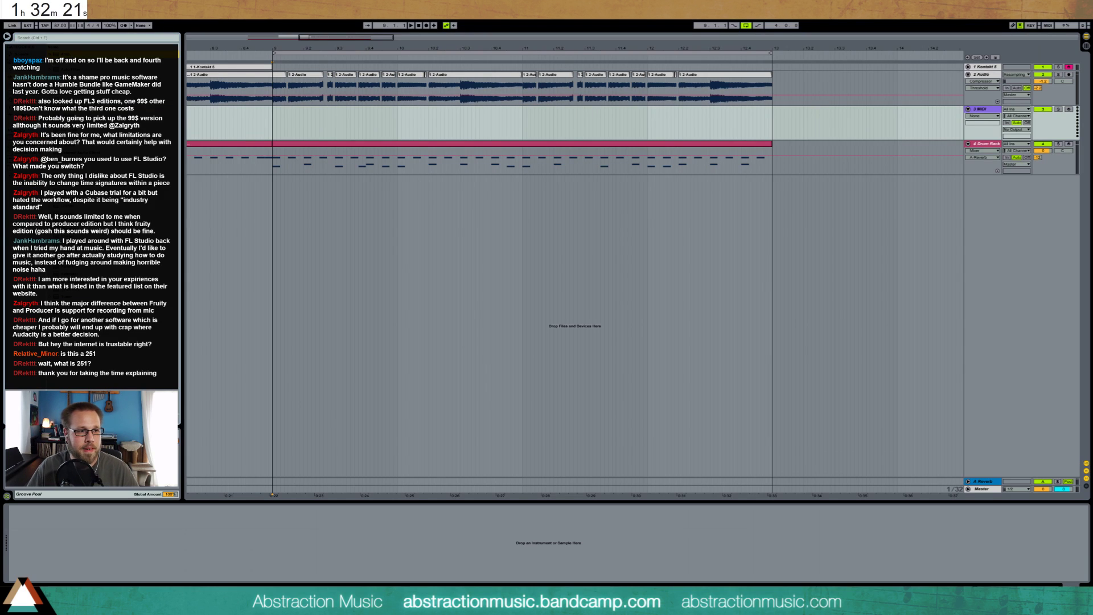
drag(68, 54, 300, 118)
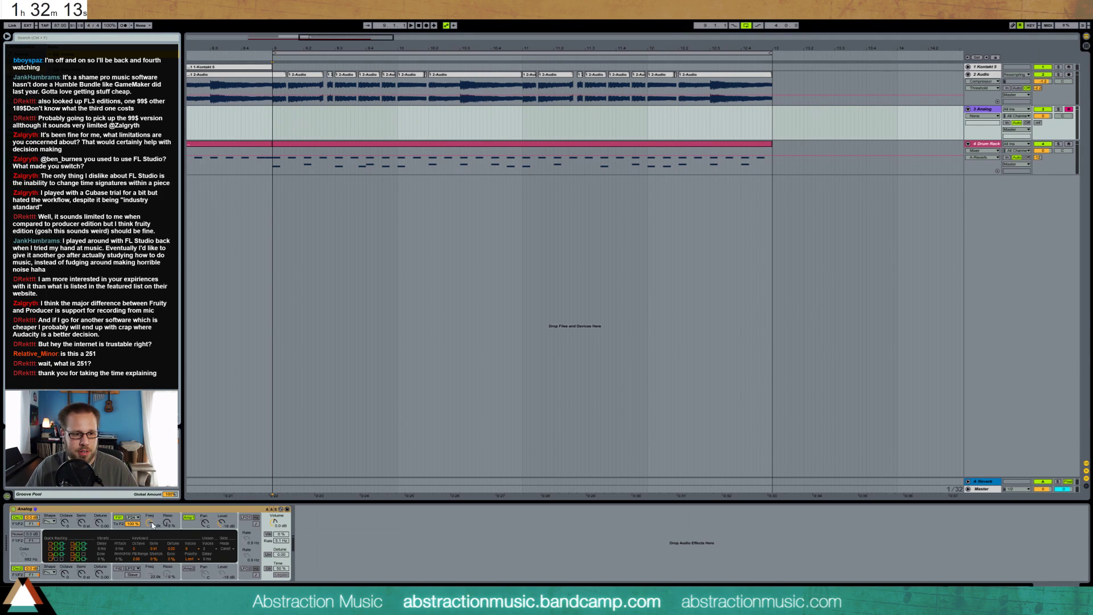
- Shape the Analog sound by lowering the Filter 1 frequency, enabling unison detune, and toggling the second oscillator
drag(150, 523, 151, 547)
click(267, 555)
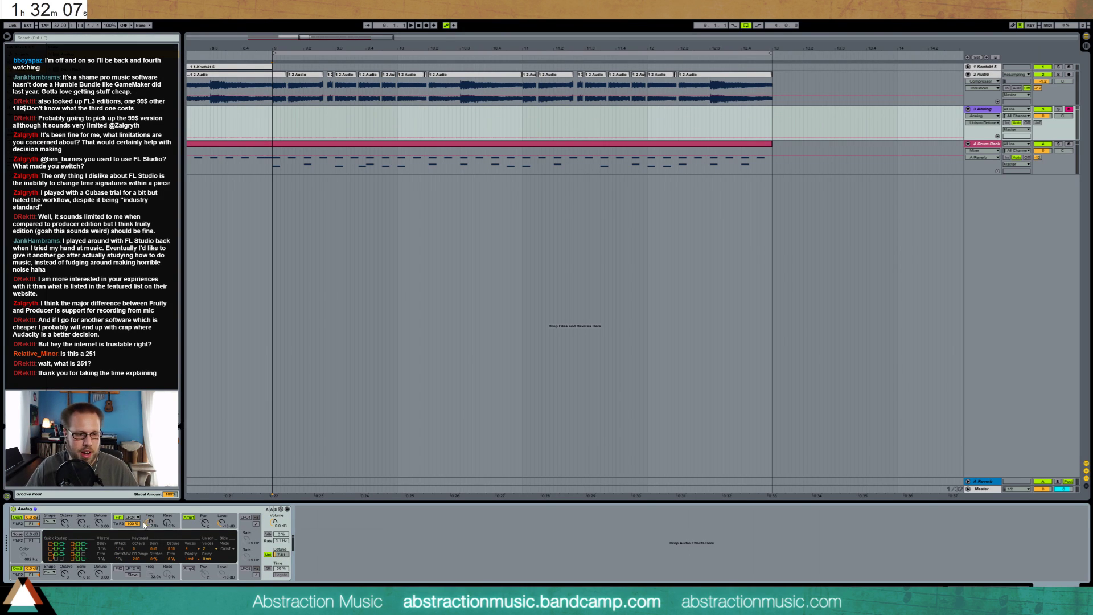
drag(150, 523, 151, 533)
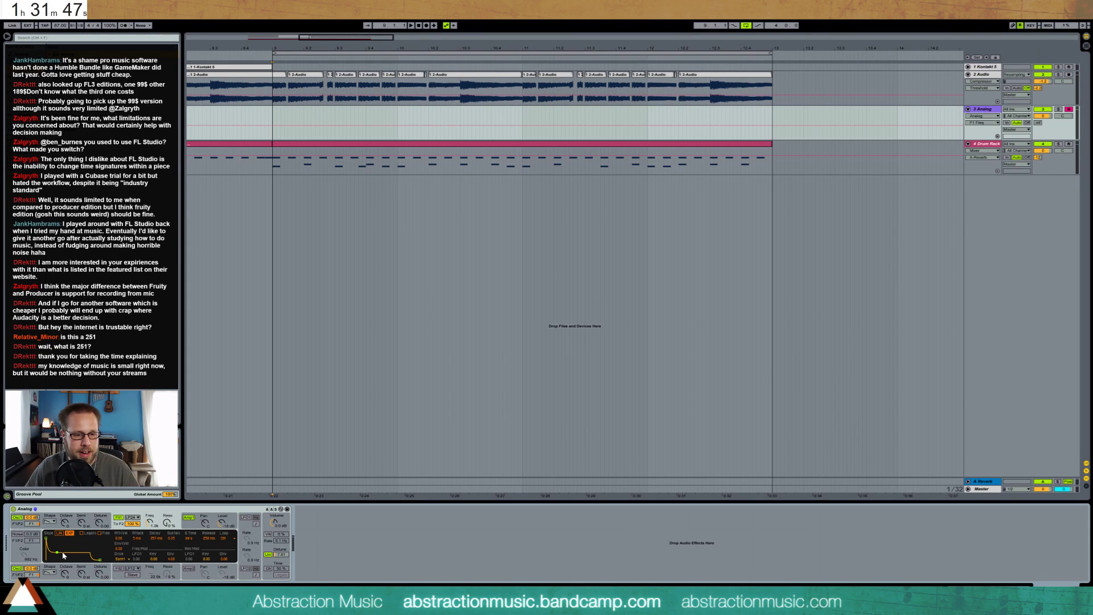
click(18, 569)
- Group the TR-707 hat pad into an Instrument Rack, layer hihatClosed_OH_P_4 with it, pan the two chains, and play it back
click(305, 143)
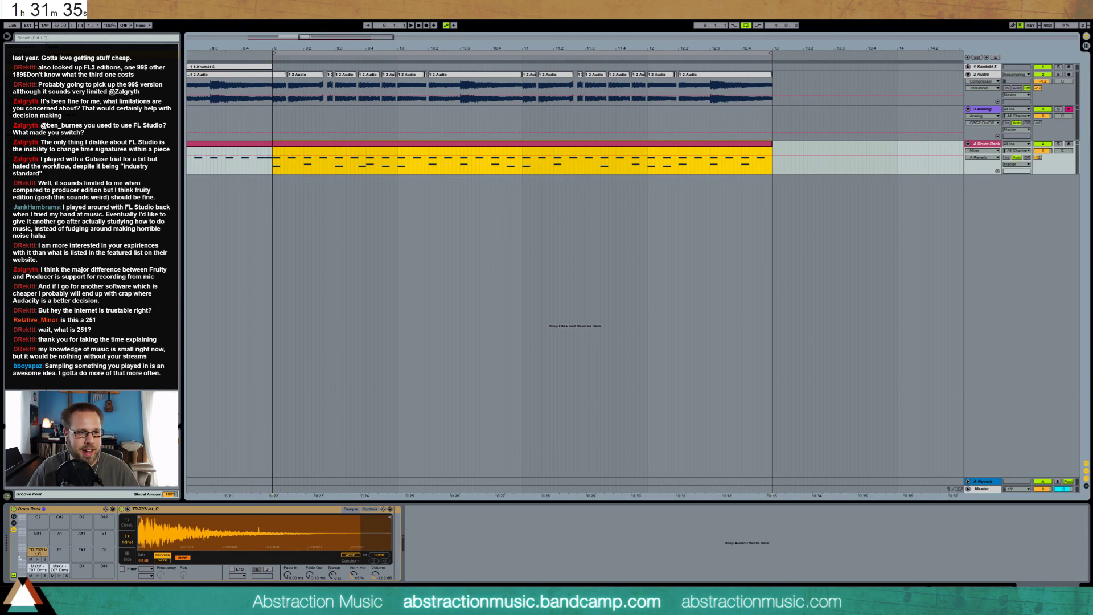
click(28, 161)
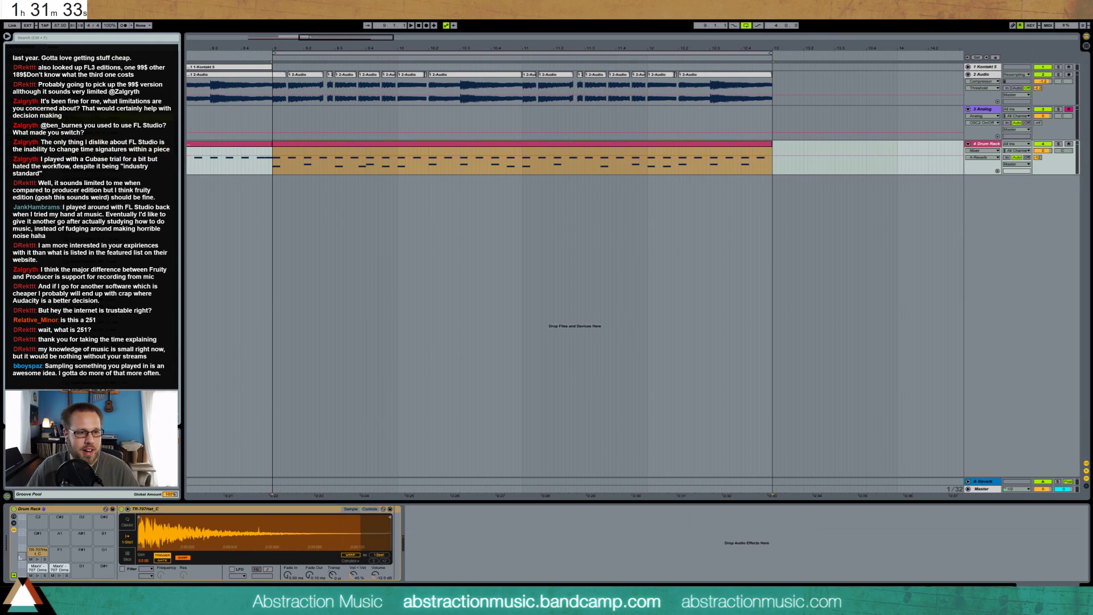
click(31, 554)
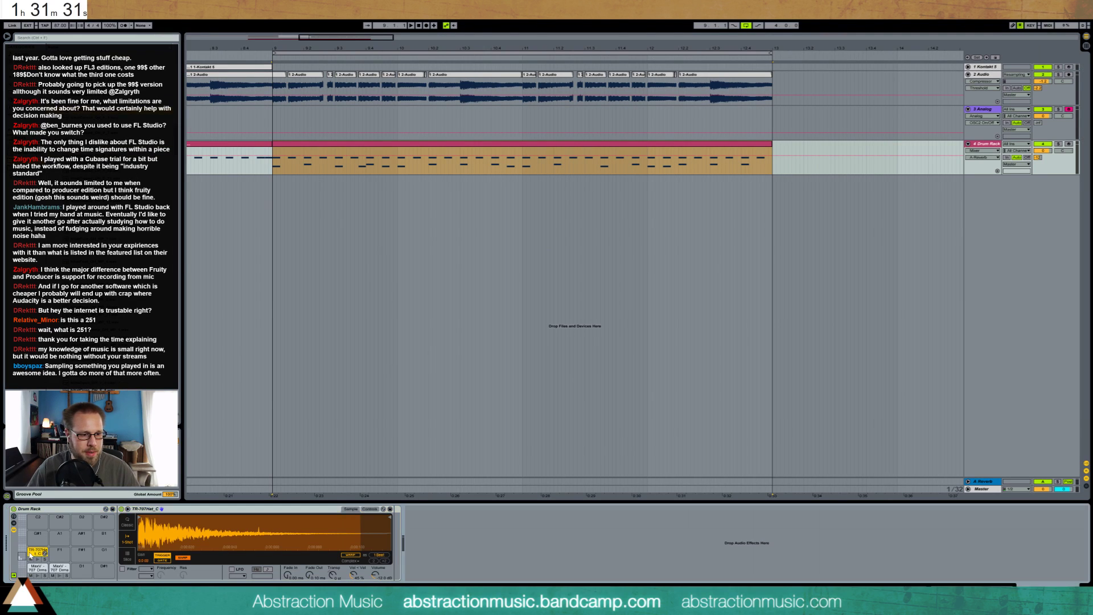
key(ctrl+g)
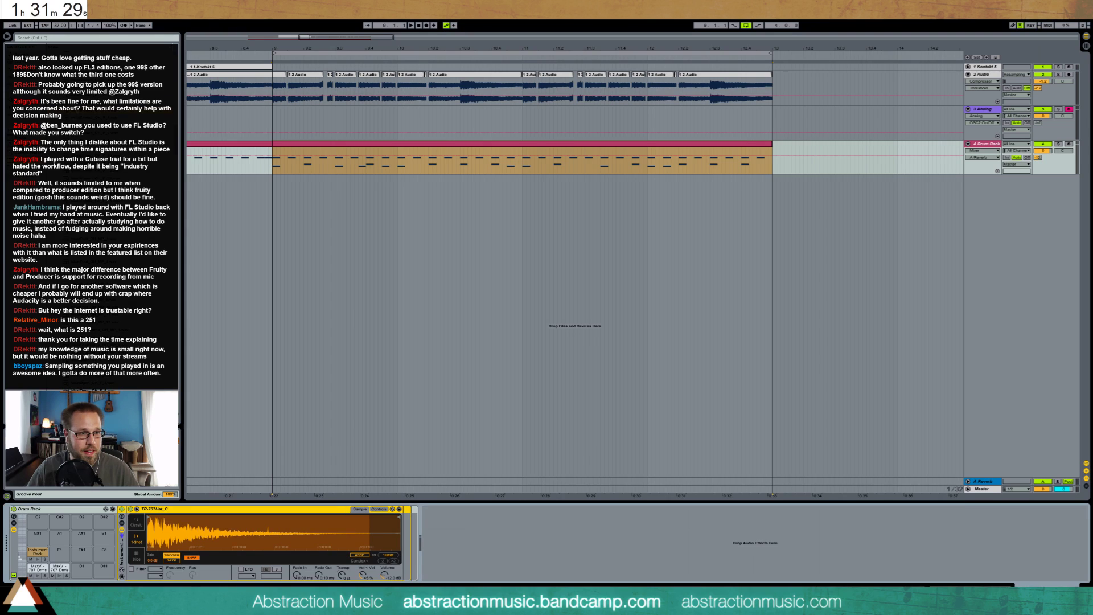
click(121, 527)
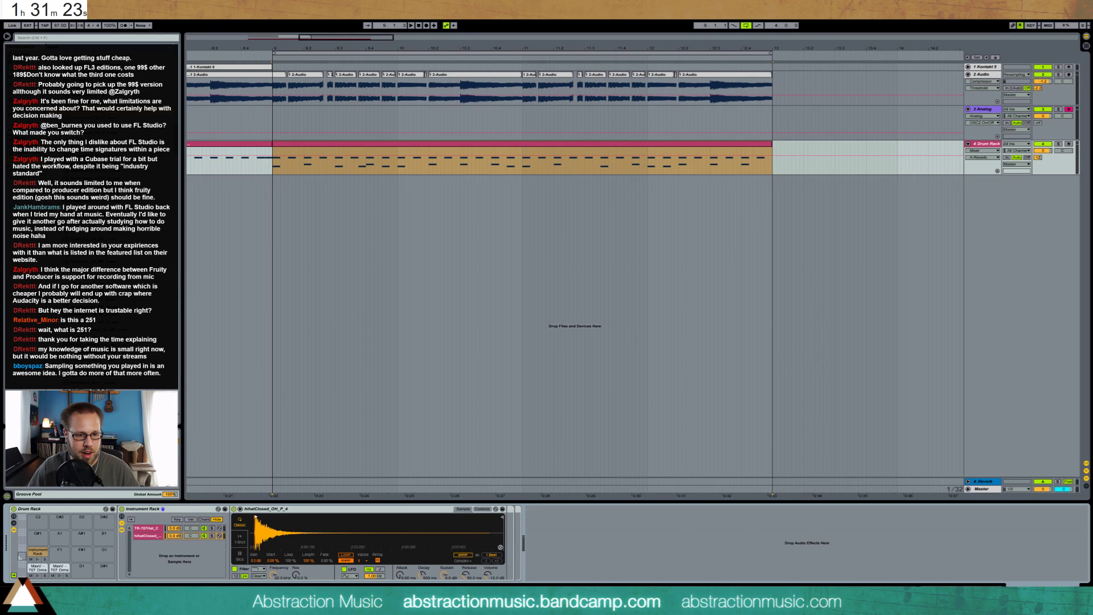
drag(193, 537, 191, 532)
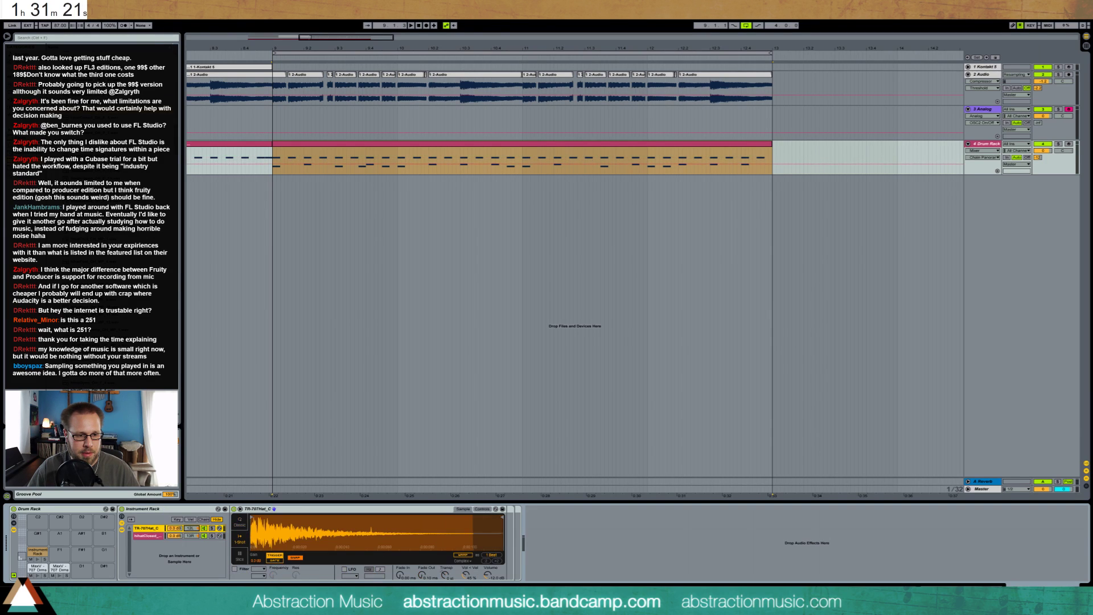
key(space)
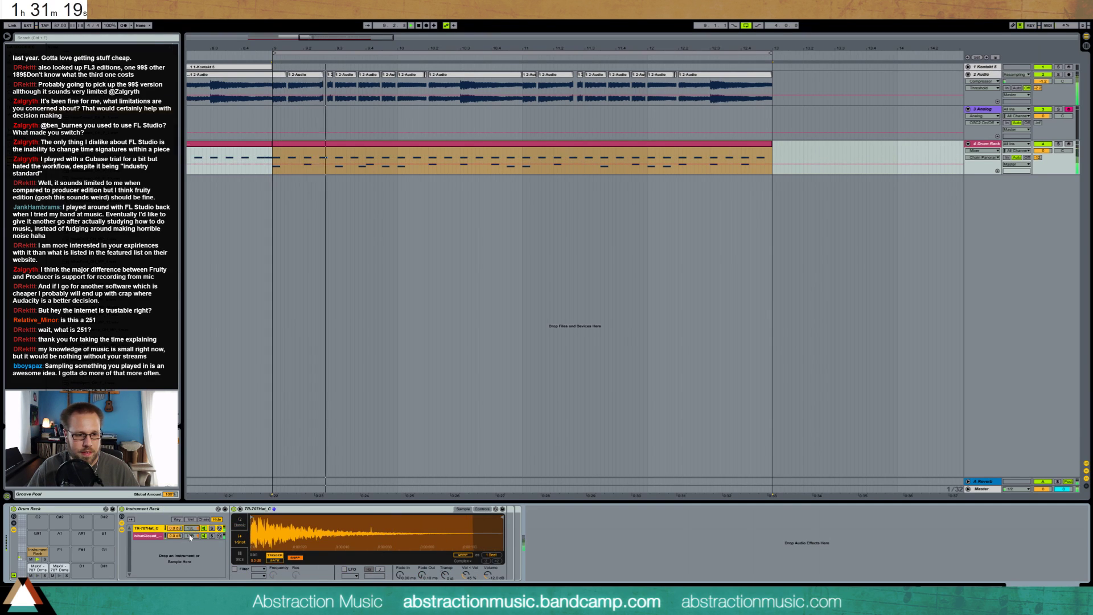
- Search the browser for "clap" and layer CYCdh_ElecK03-Clap01 with the MaxV - 707 Drms -04 sample in a new Instrument Rack on its pad
click(60, 567)
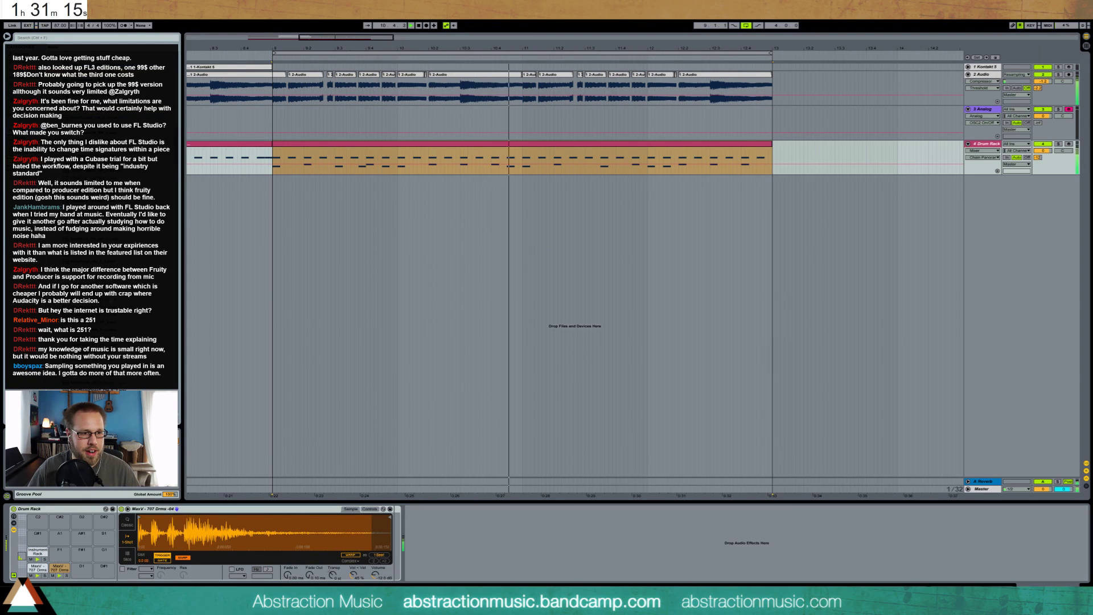
click(65, 38)
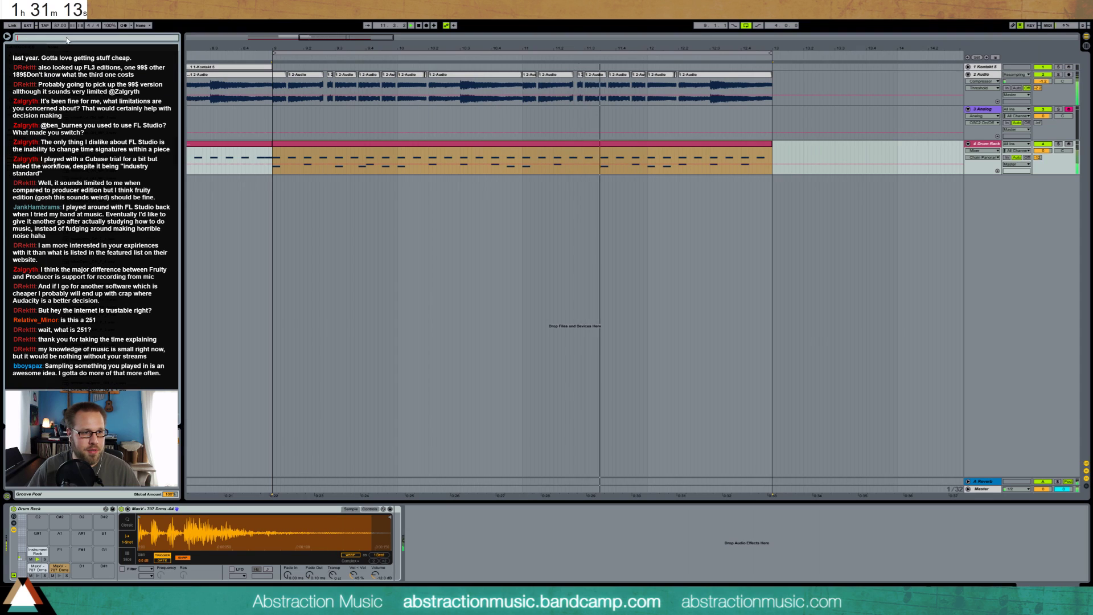
text(clap)
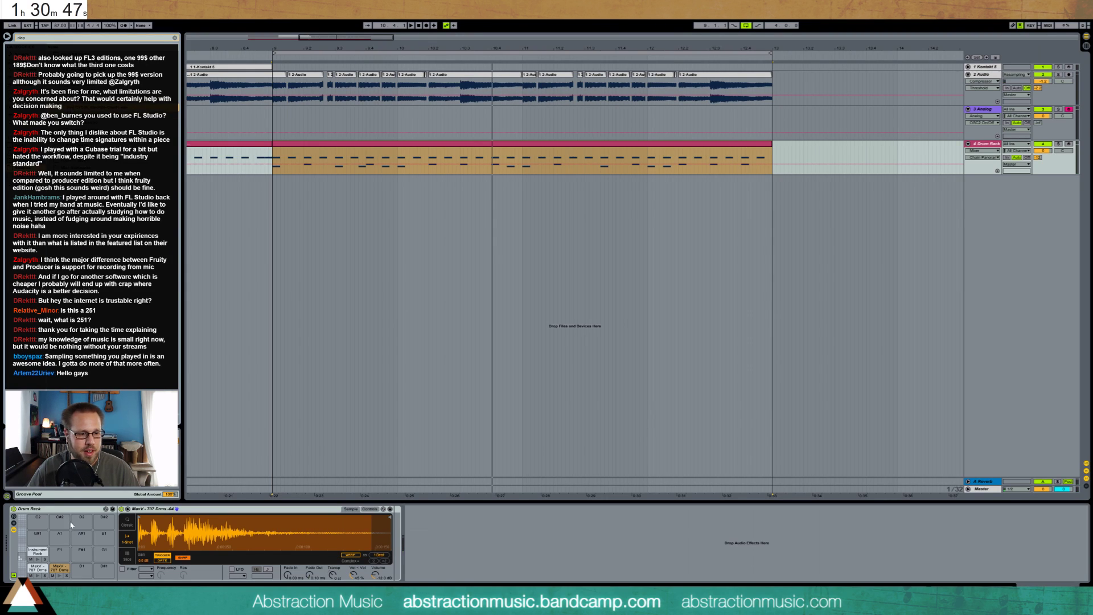
click(230, 510)
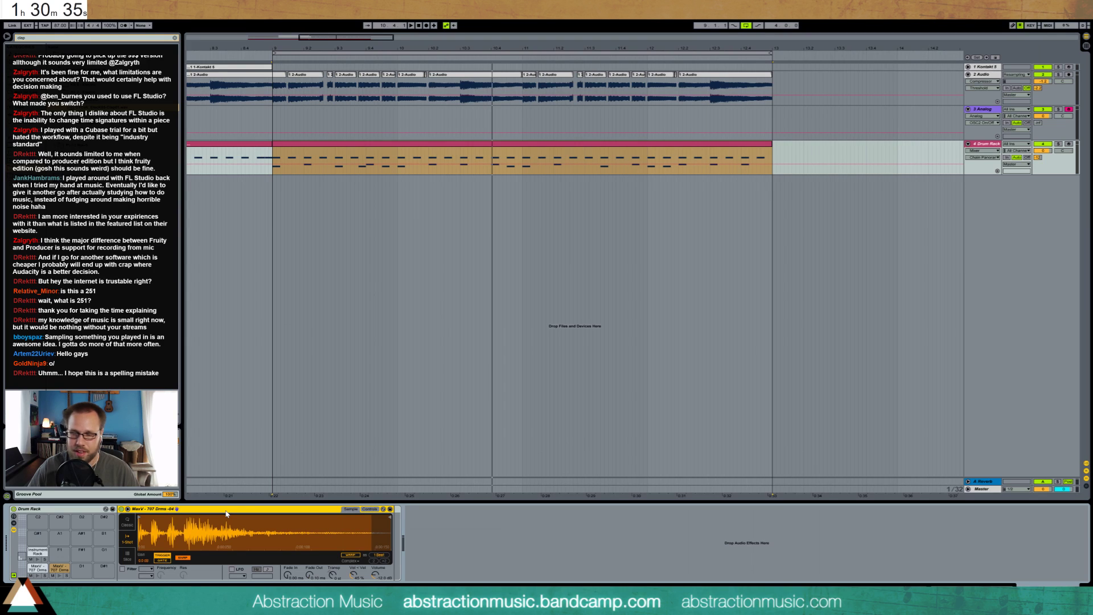
key(ctrl+g)
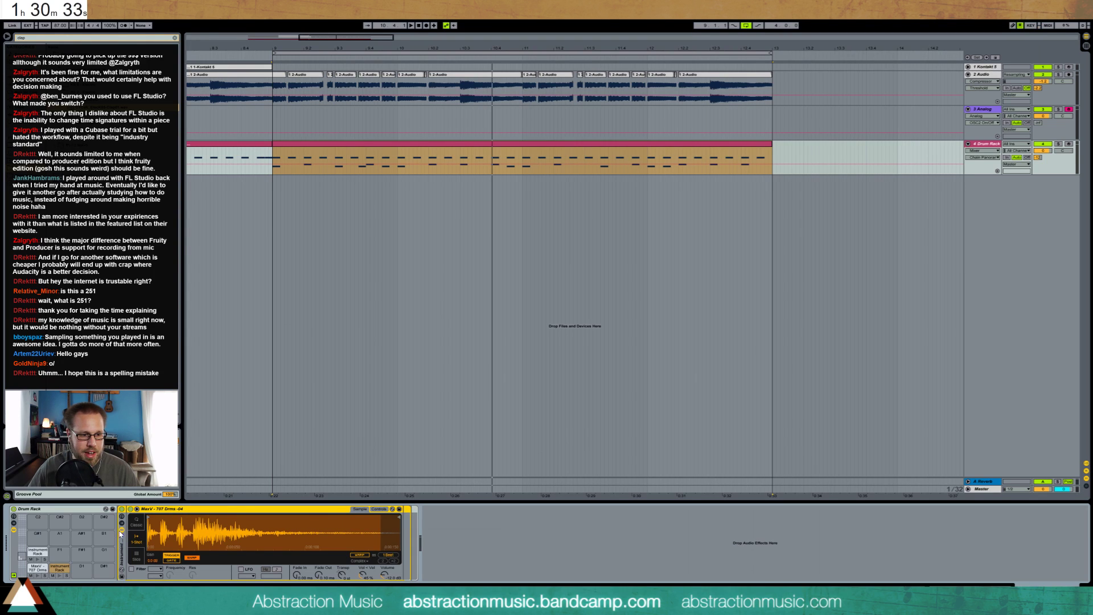
click(121, 524)
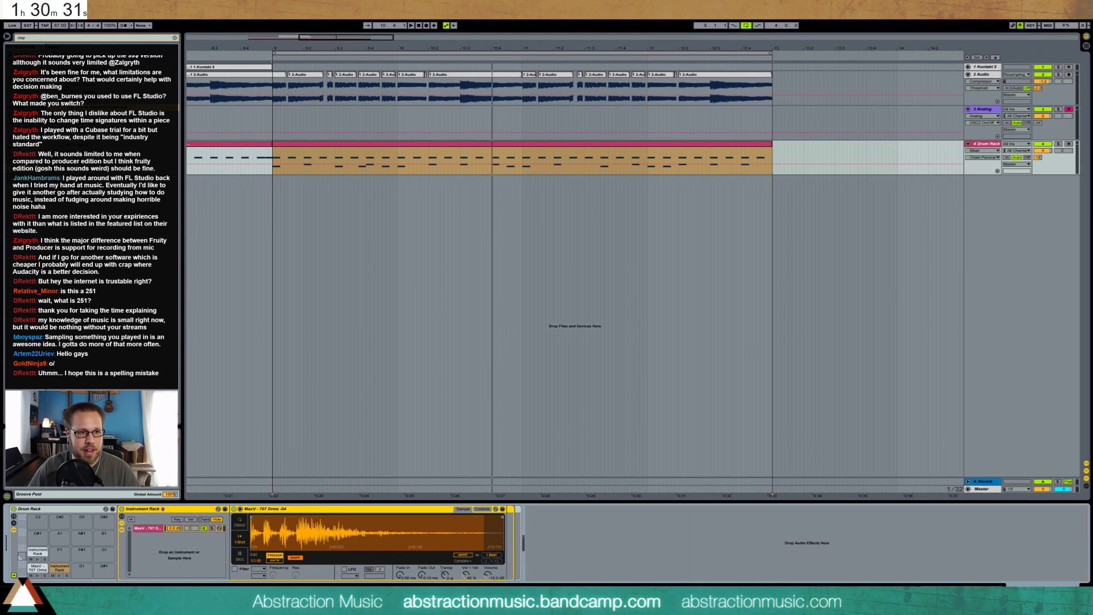
drag(63, 62, 162, 540)
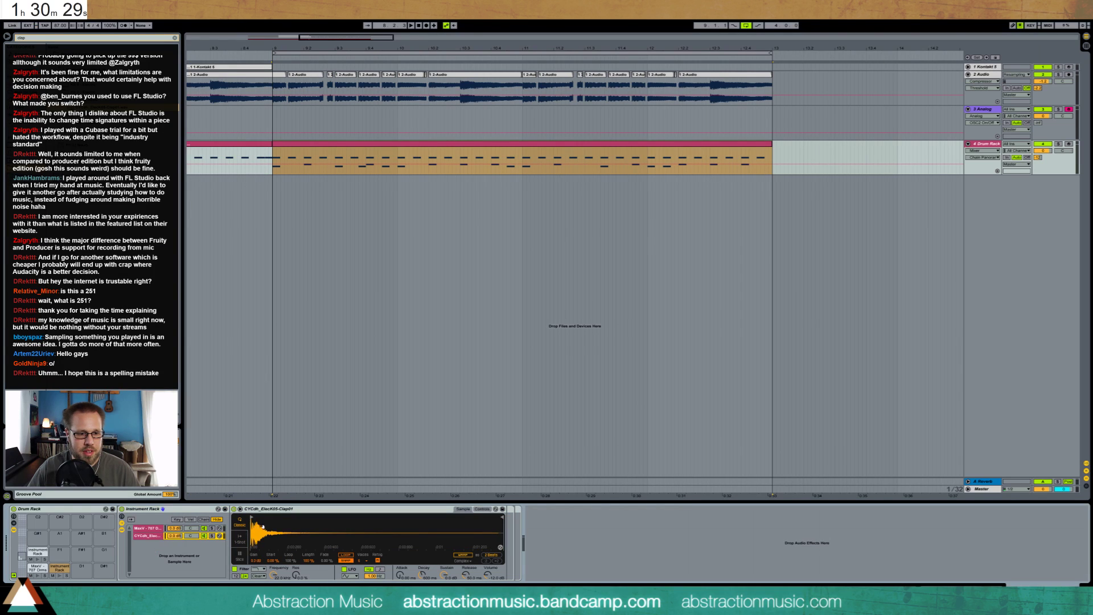
- Play back from bar 9 while panning the two clap layers in the Instrument Rack
scroll(250, 517, up, 3)
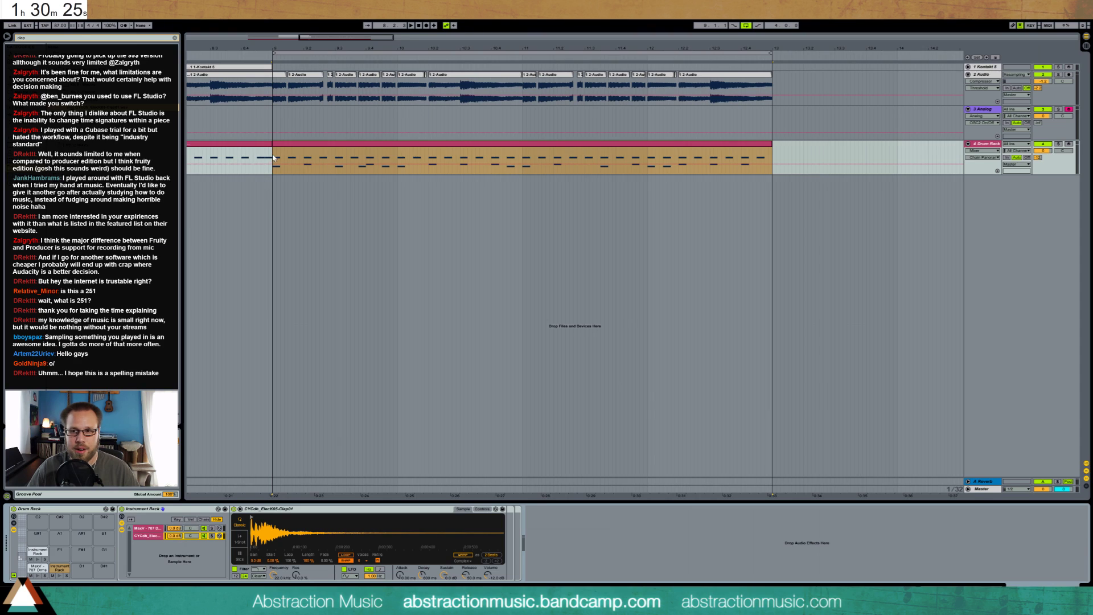
click(273, 158)
key(space)
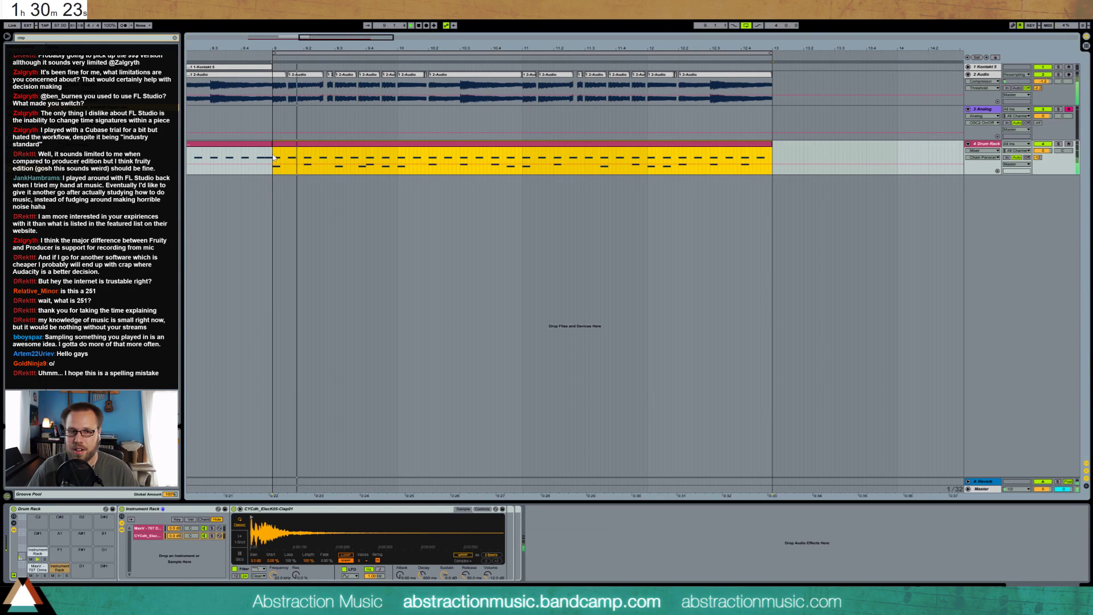
click(186, 536)
click(186, 527)
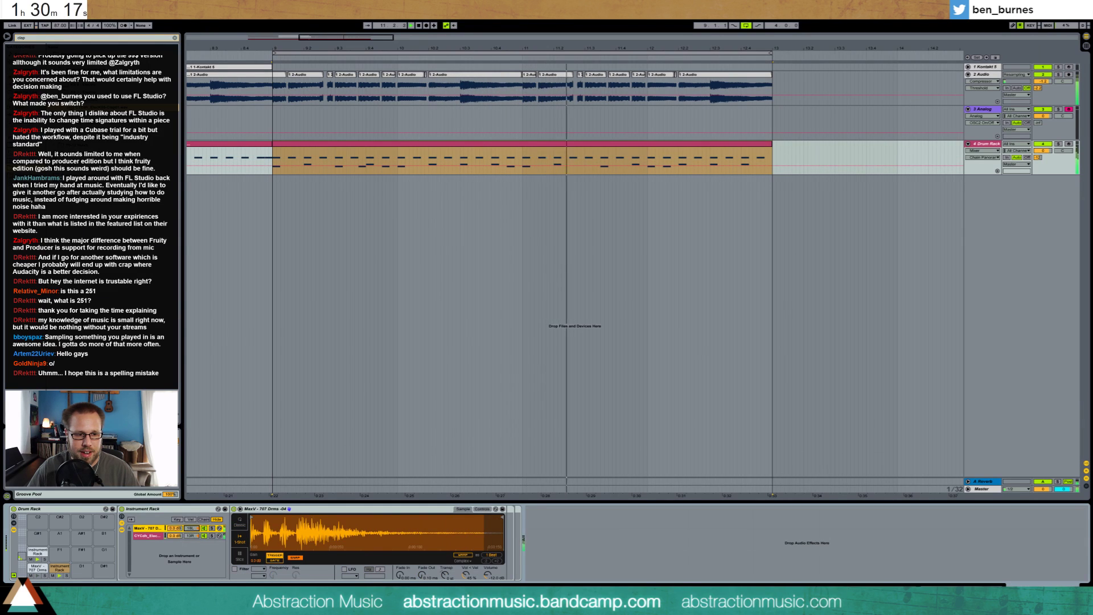
click(193, 536)
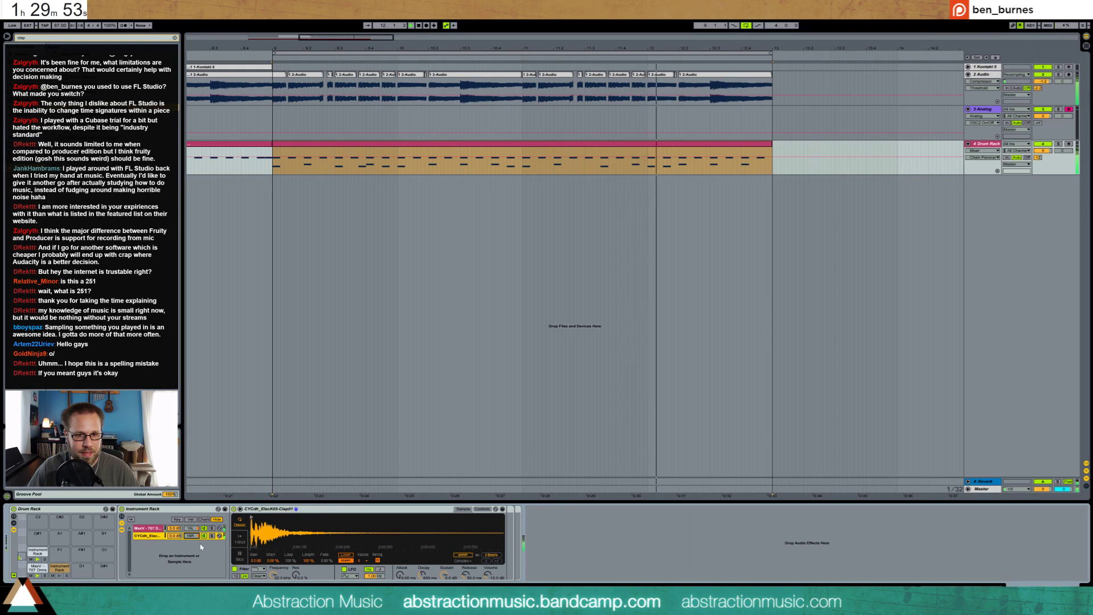
- Clear the browser search and add a Simple Delay after the CYCdh_ElecK03-Clap01 layer
click(356, 545)
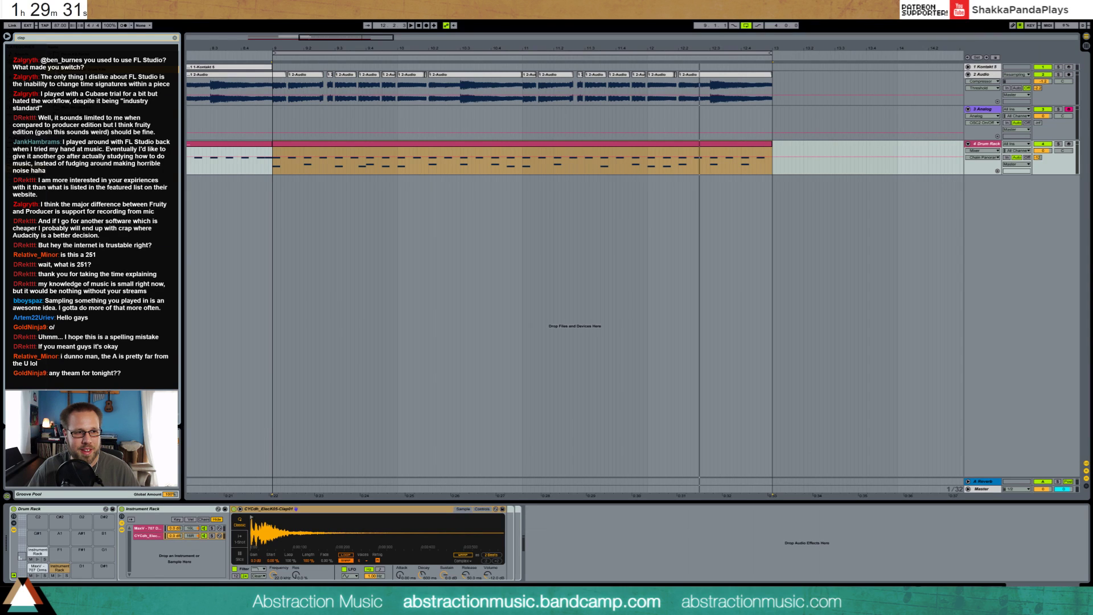
click(37, 39)
key(BackSpace)
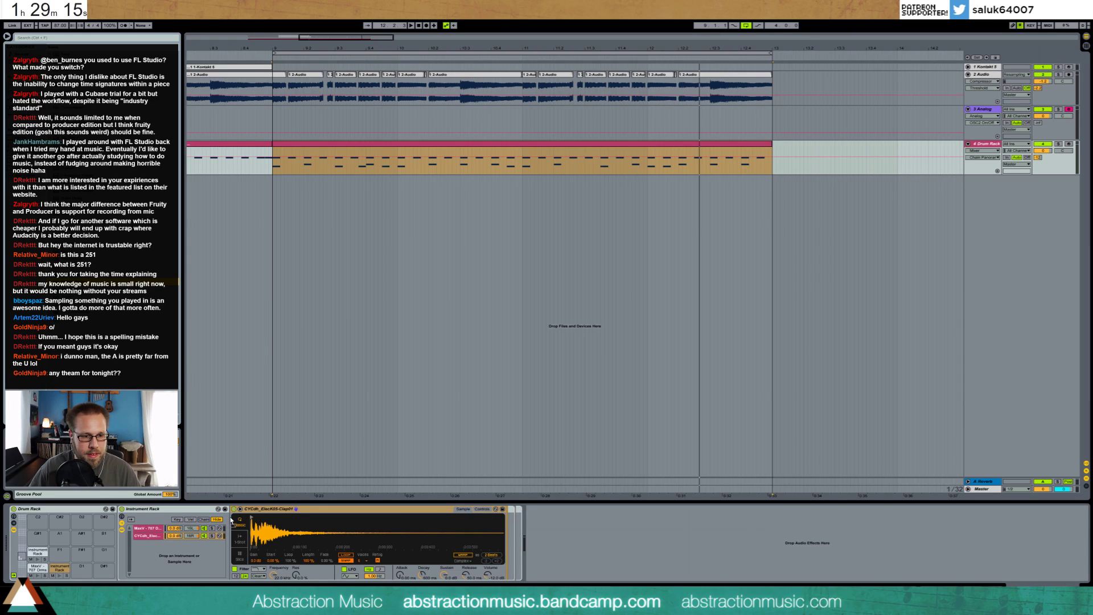
key(ctrl+z)
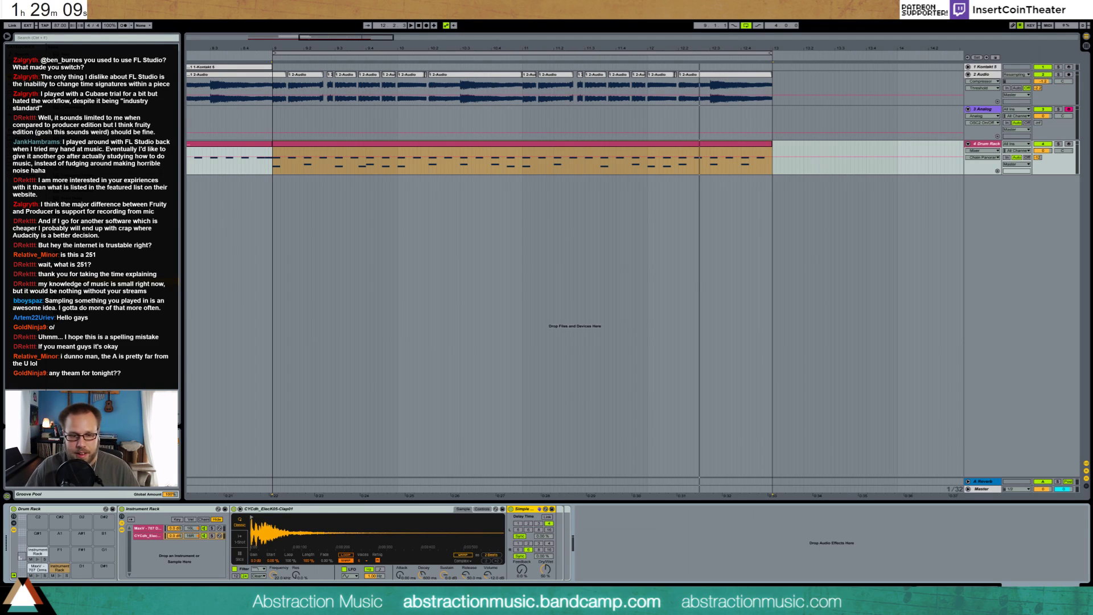
- Set the Simple Delay to 100% wet and 0% feedback, switch it to time mode, lower its right delay time, and play back
click(544, 570)
click(520, 556)
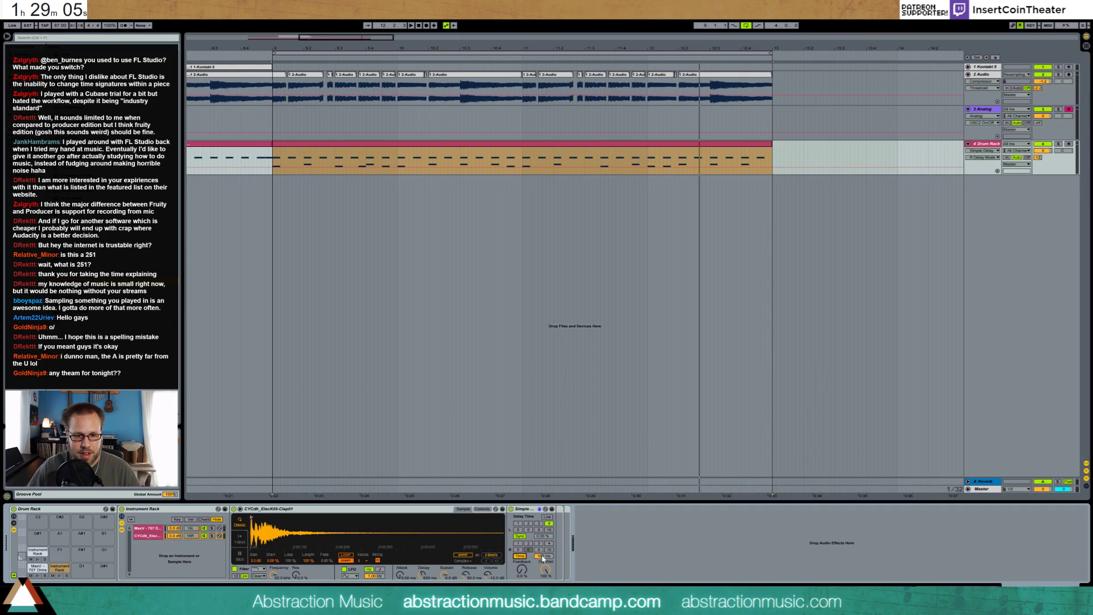
drag(543, 558, 543, 575)
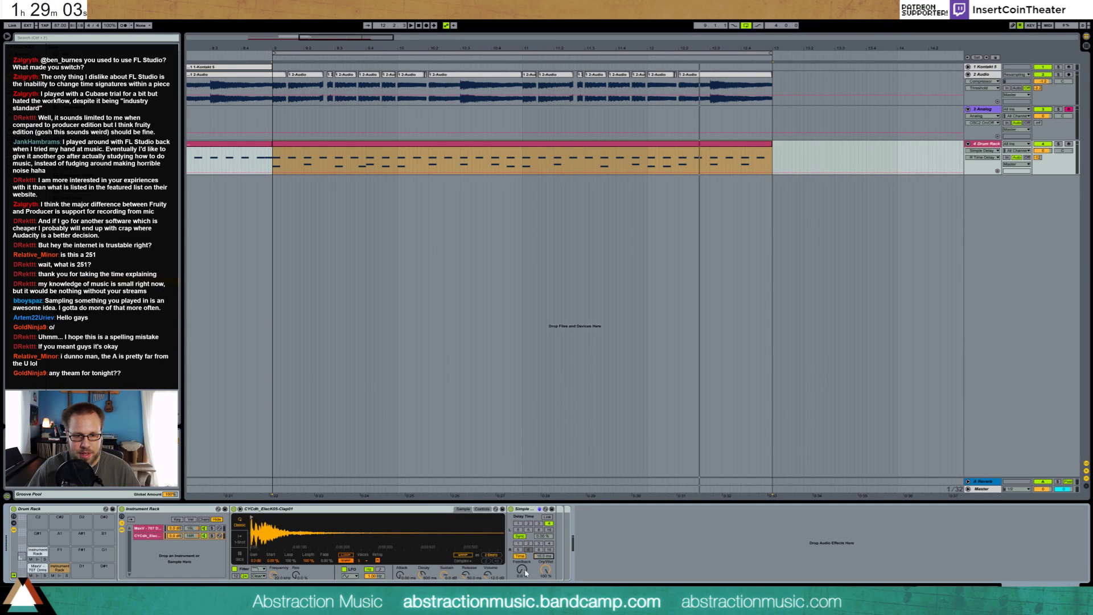
click(523, 570)
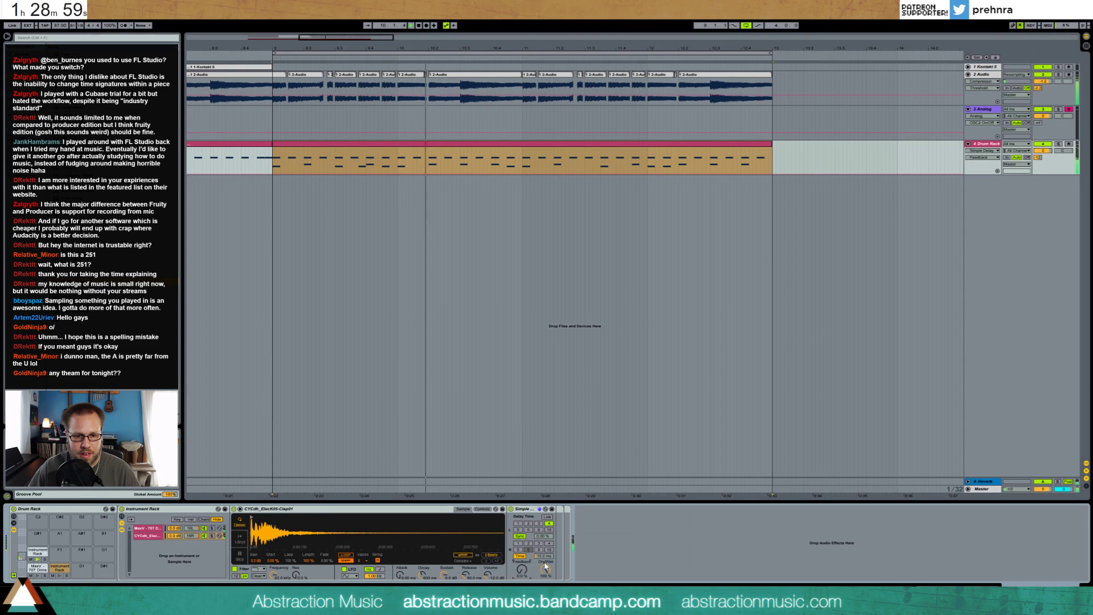
- Link the Simple Delay's left and right channels, switch the linked delay to time mode, and play back
click(548, 517)
click(524, 557)
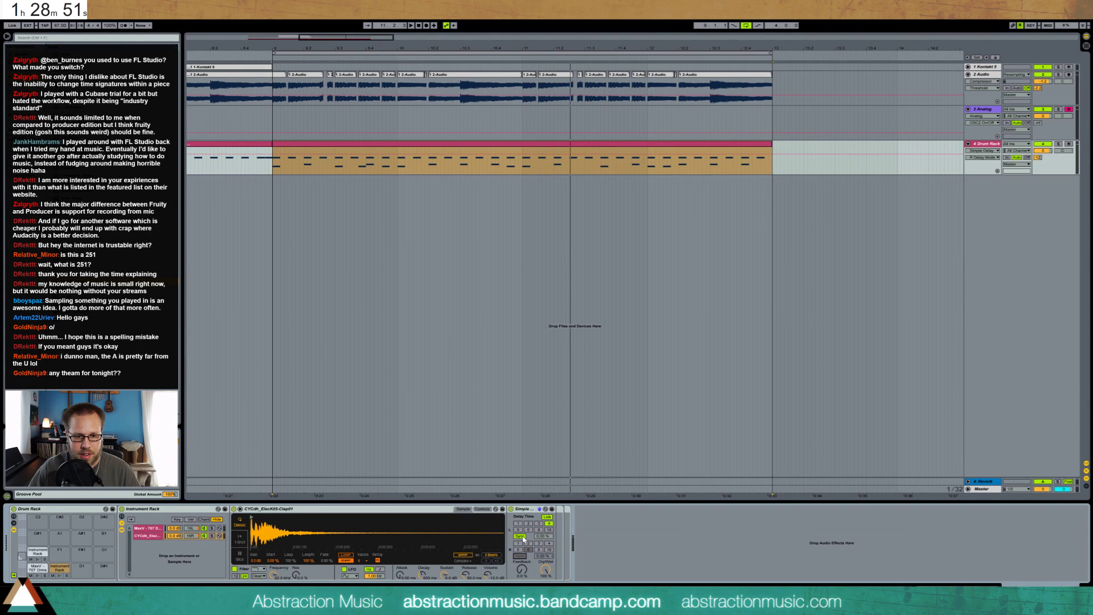
click(520, 536)
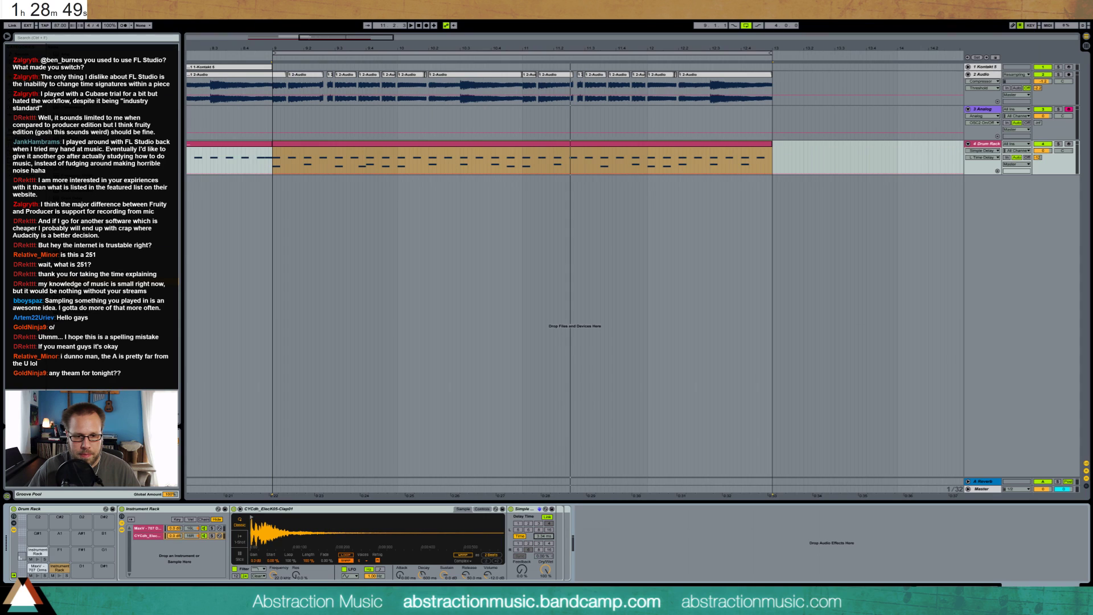
key(space)
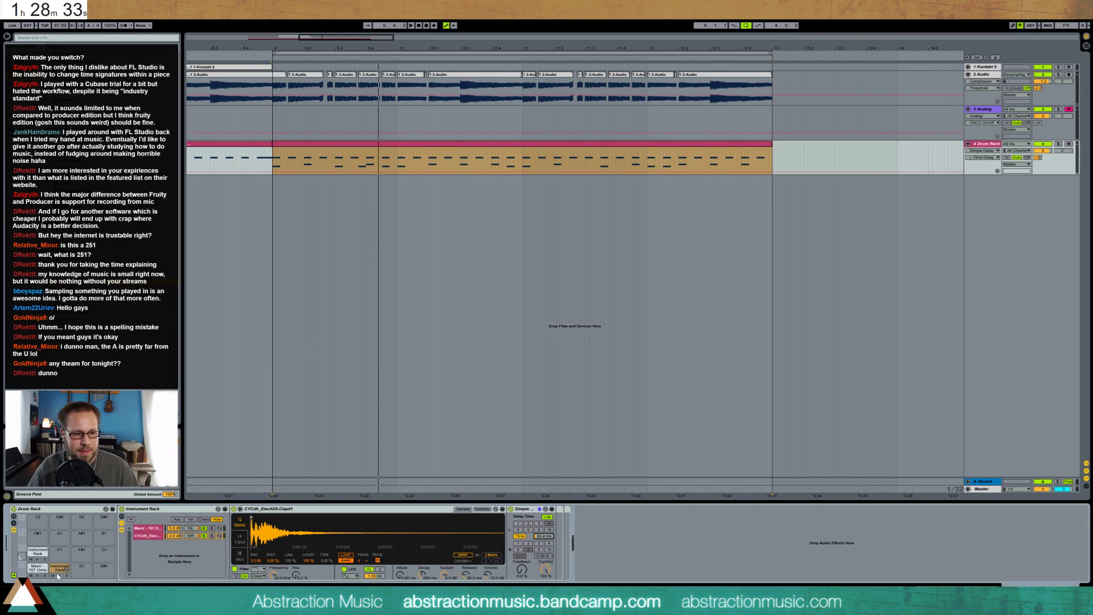
- Group the MaxV - 707 Drms -01 kick pad into an Instrument Rack and layer the kick2_OH_F sample as a second chain
click(35, 569)
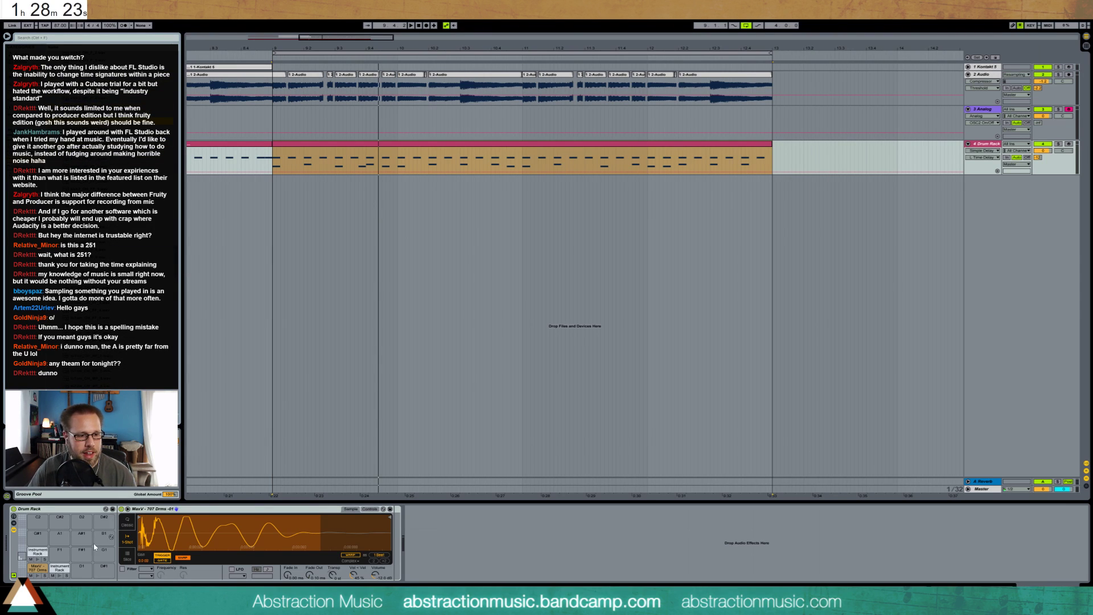
click(183, 510)
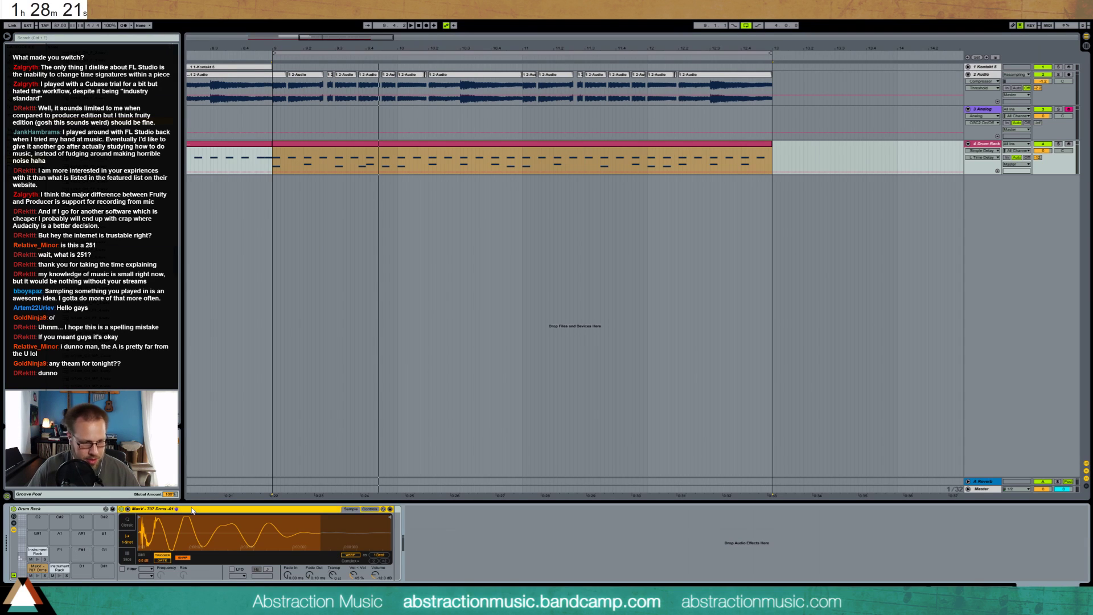
key(ctrl+g)
click(123, 526)
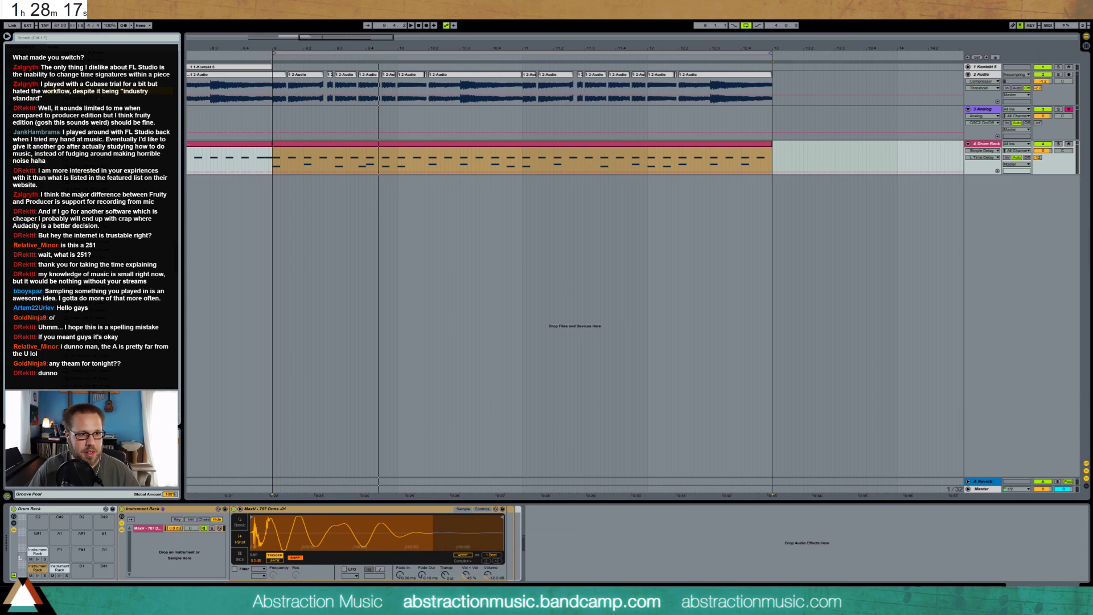
drag(209, 162, 183, 555)
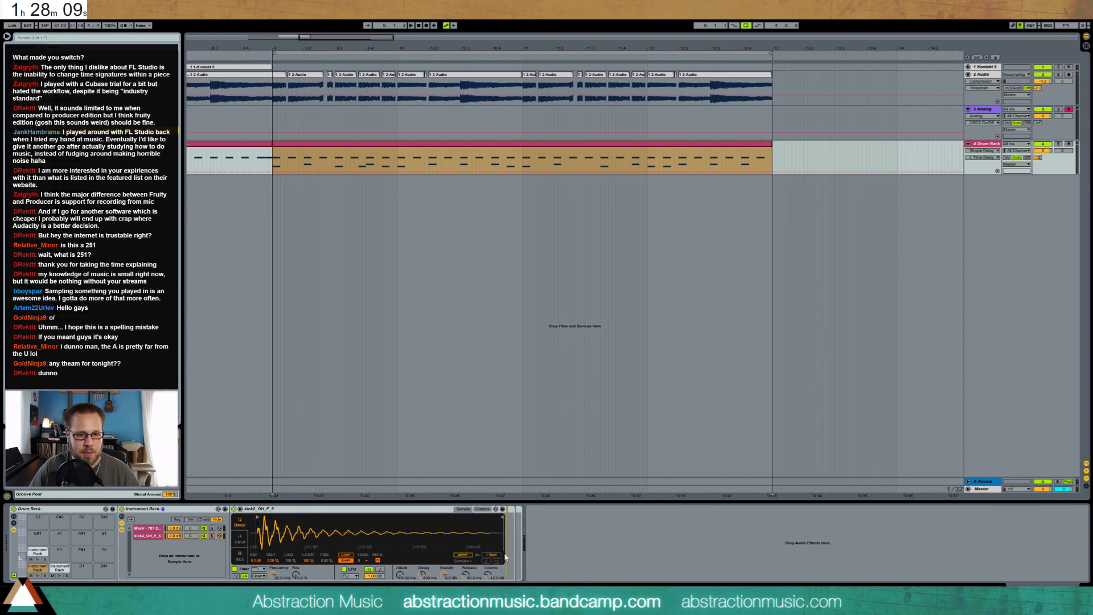
- Add an EQ Eight and a Compressor after the kick2_OH_F layer and lower the Compressor's threshold
drag(505, 557, 548, 547)
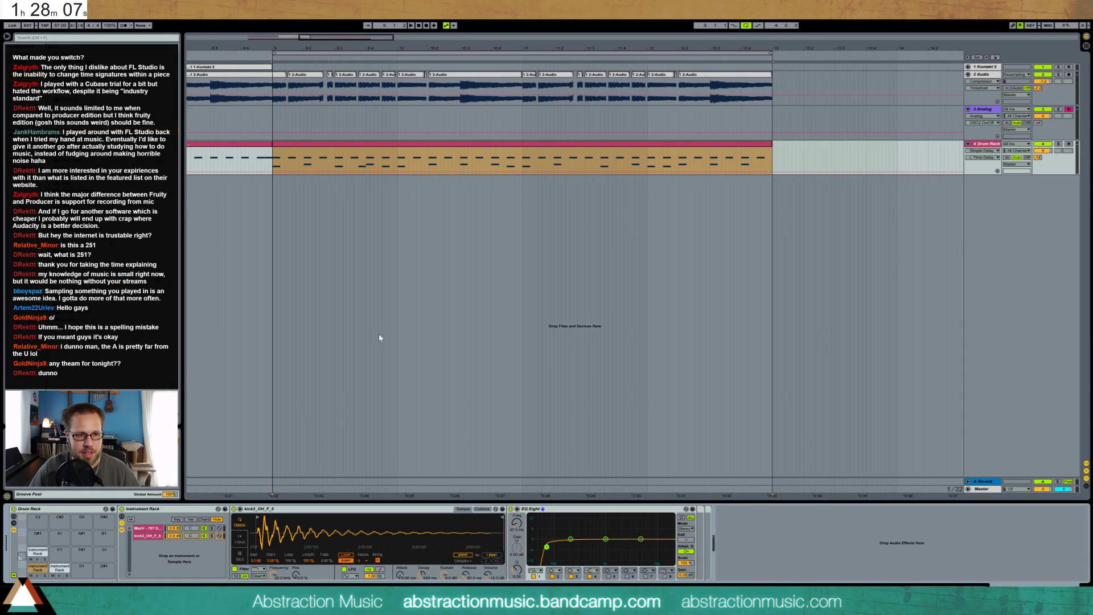
drag(91, 171, 685, 557)
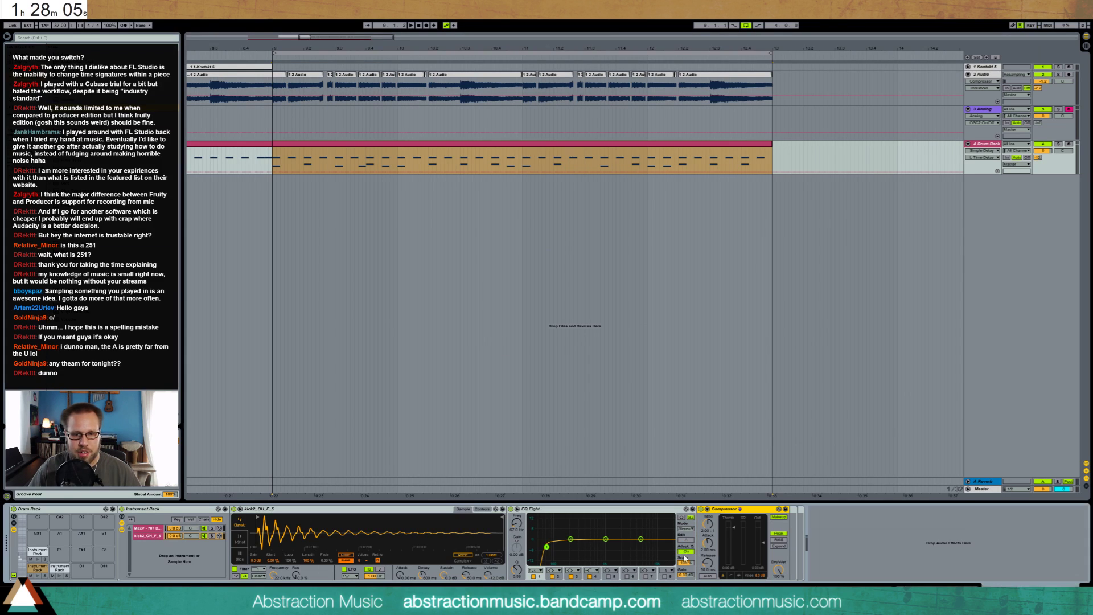
drag(734, 527, 733, 553)
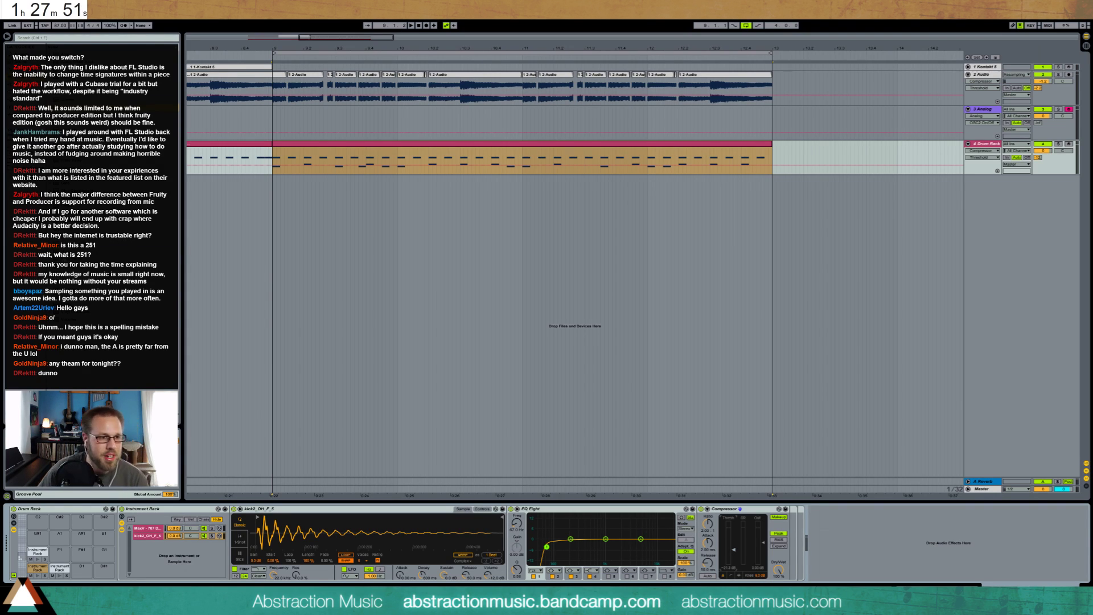
- Add a Saturator with the A Bit Warmer preset after the kick chain's Compressor and play the loop
drag(485, 419, 818, 521)
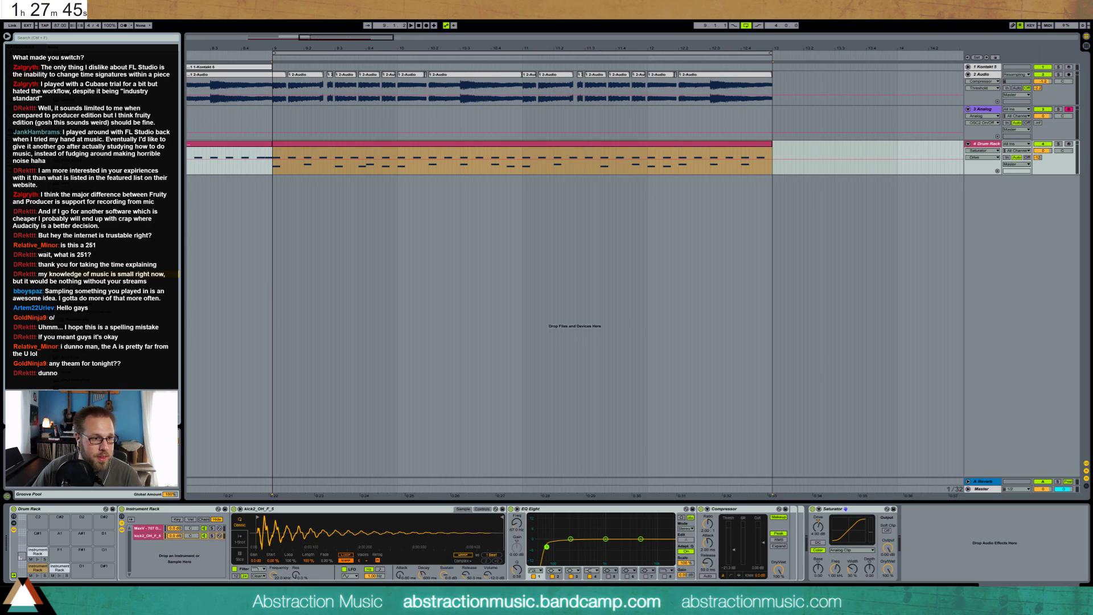
key(Down)
key(space)
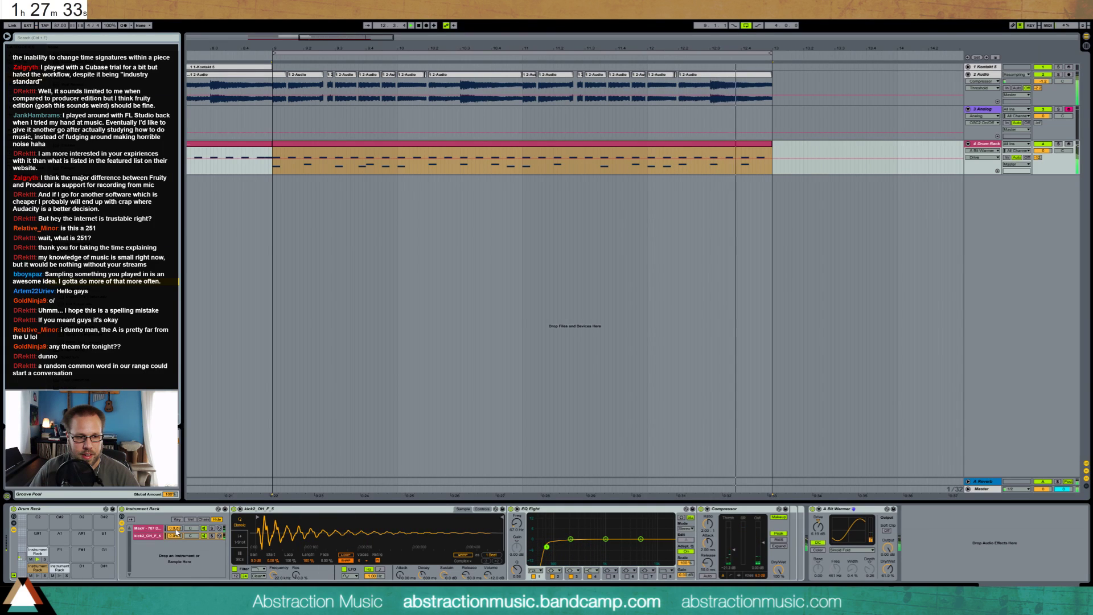
- Lower the chain volumes of both kick layers in the Instrument Rack while the loop plays
click(147, 528)
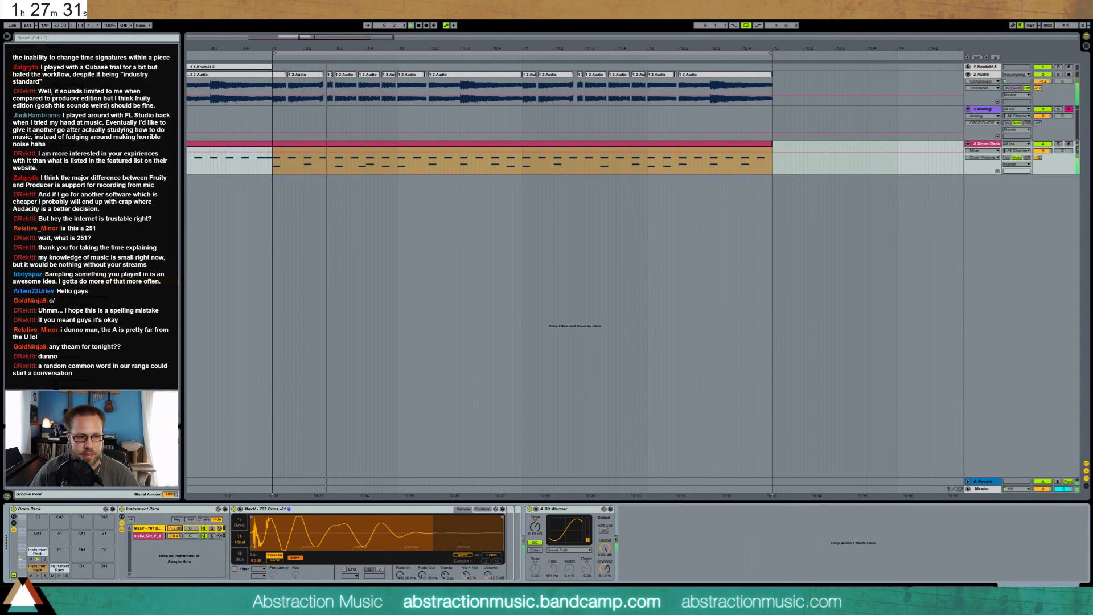
drag(174, 534, 177, 537)
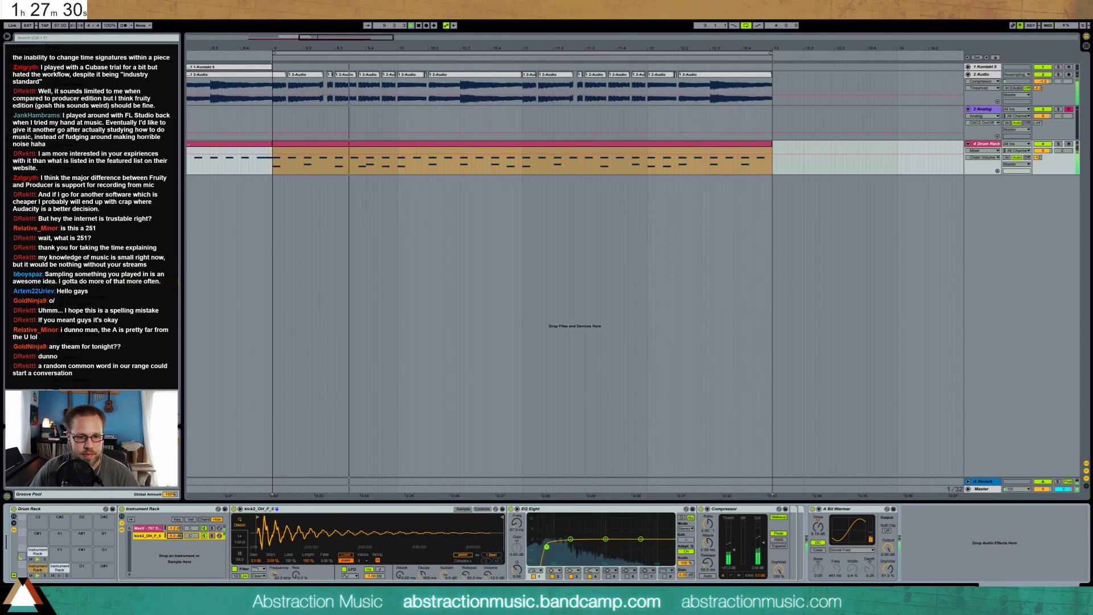
click(203, 536)
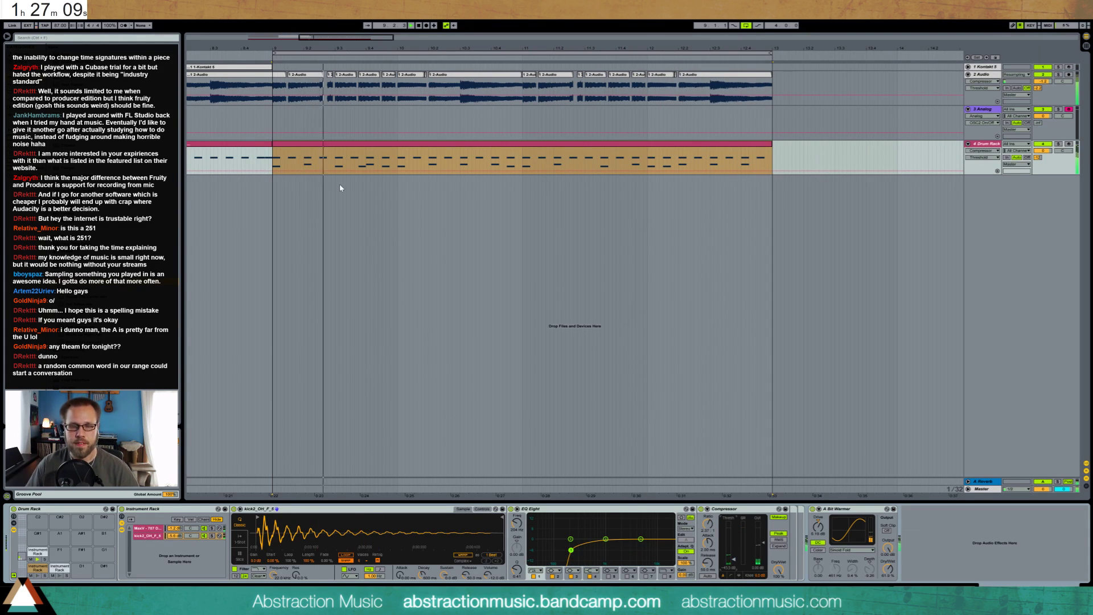
- Show the Drum Rack's chain list and adjust the volume of the third instrument chain, checking it against the loop
click(391, 144)
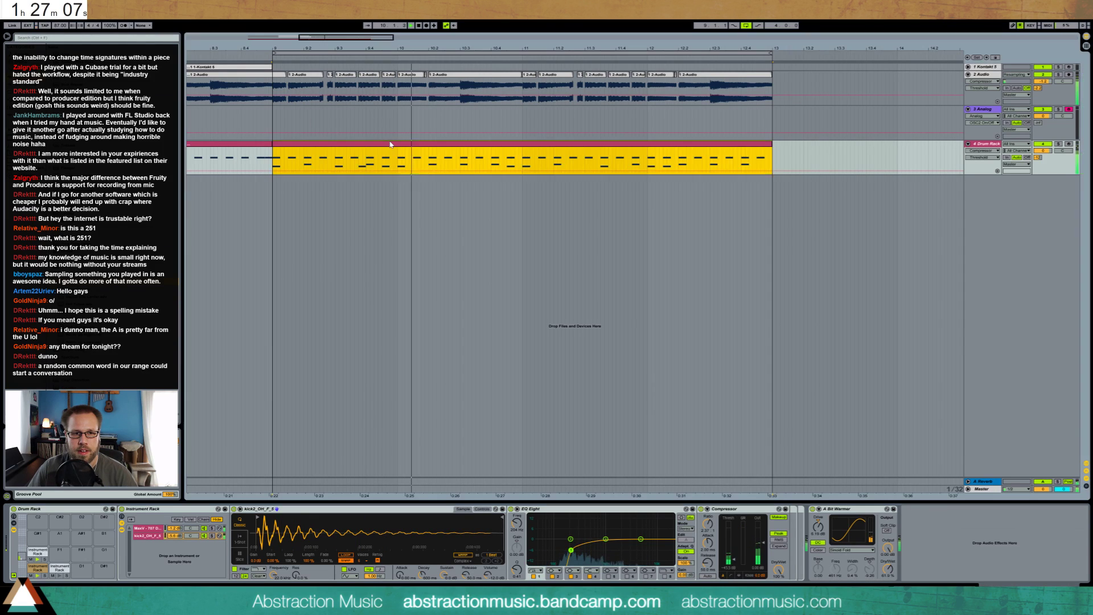
key(space)
click(14, 529)
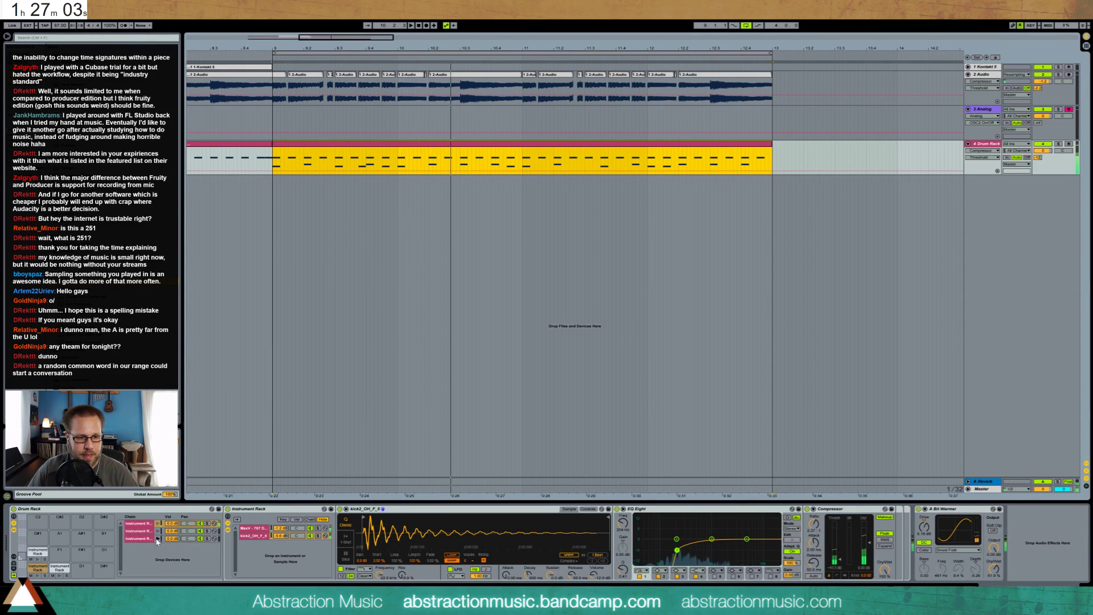
mouse_move(170, 538)
mouse_down()
mouse_move(171, 547)
mouse_move(171, 532)
mouse_up()
key(space)
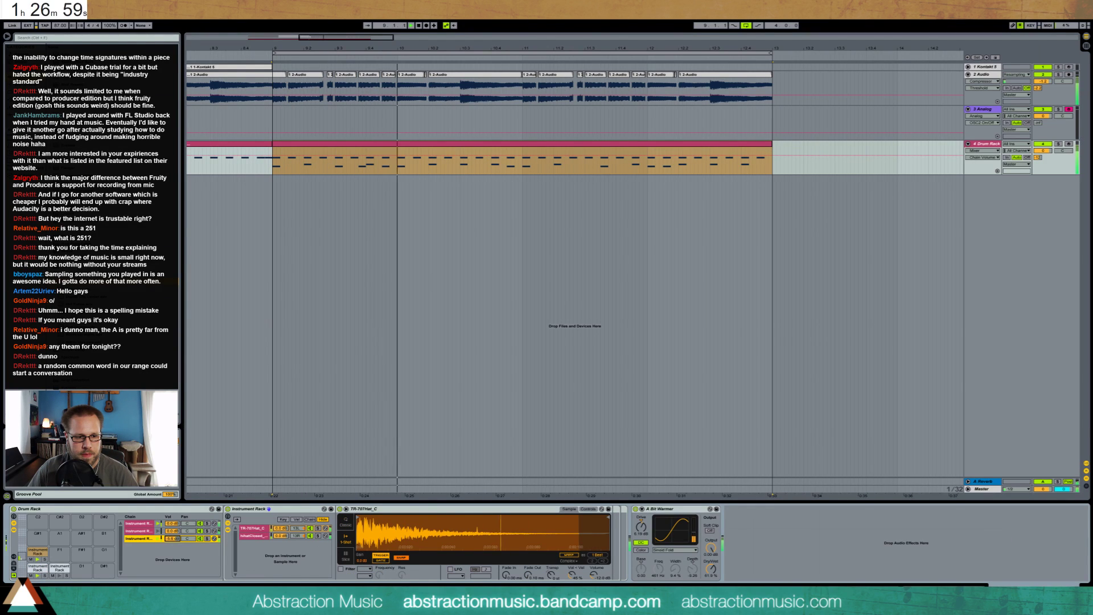
click(380, 45)
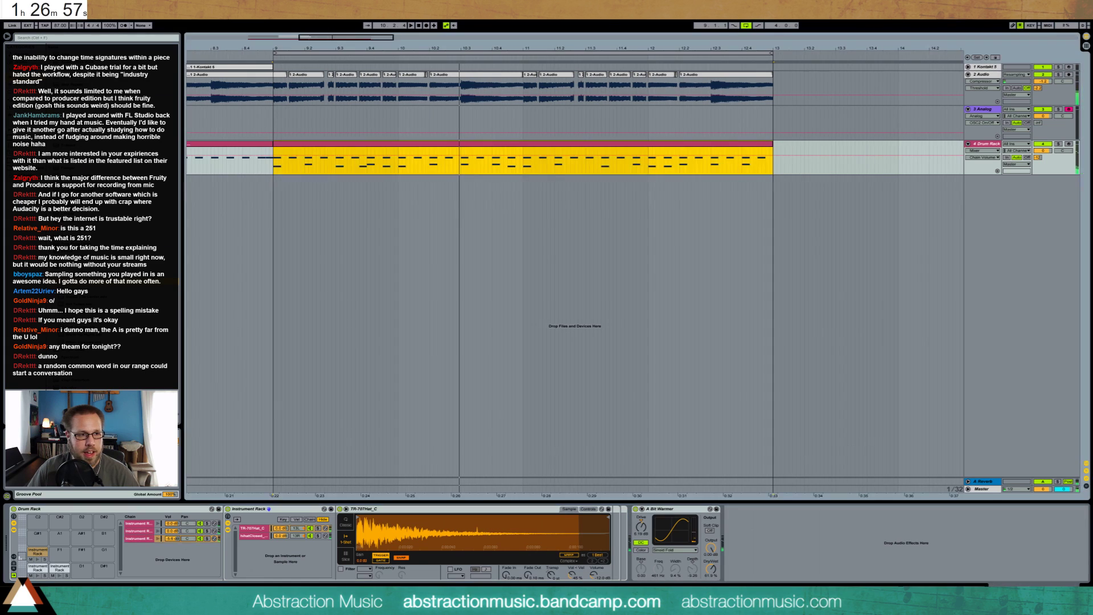
click(621, 256)
key(space)
- Select the Analog track at bar 9 and raise the frequency of the synth's first filter
drag(308, 46, 419, 117)
click(413, 114)
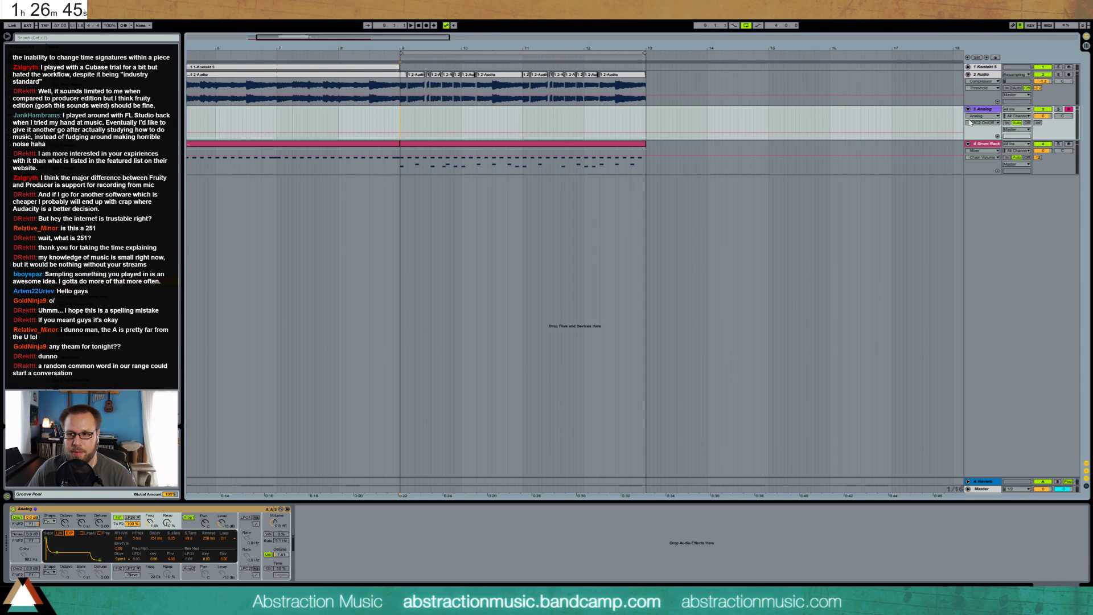
click(53, 521)
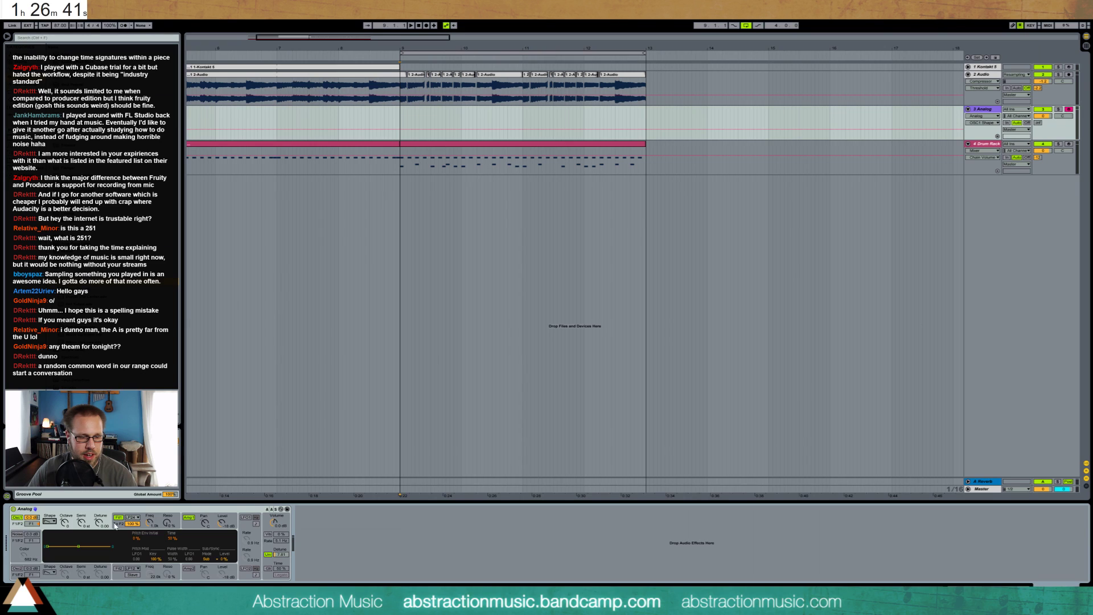
click(152, 523)
drag(152, 523, 152, 507)
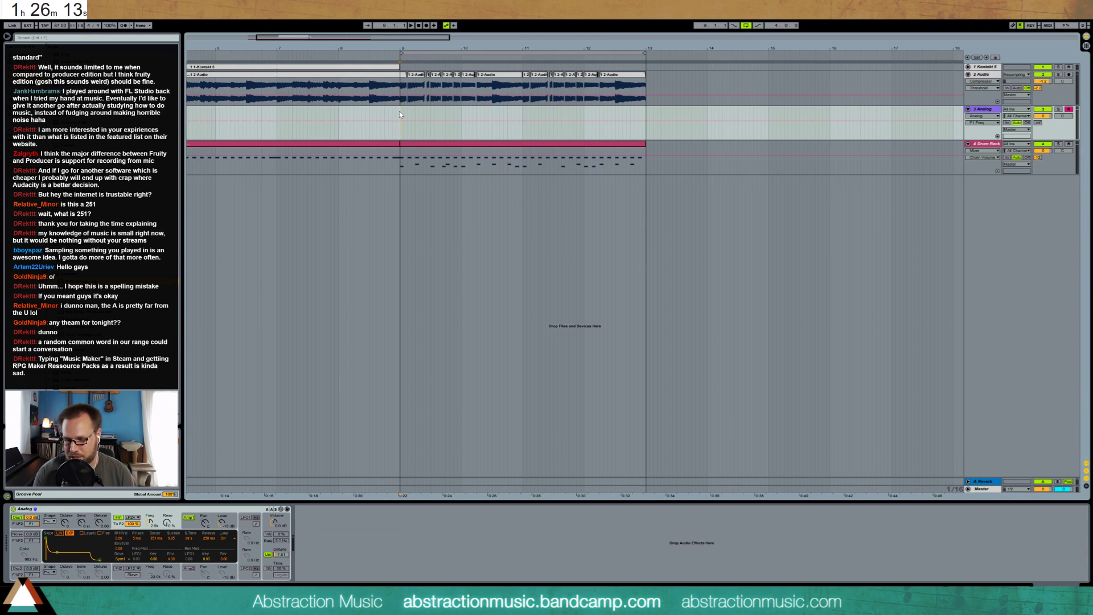
- Audition the loop from bar 9 and display the Analog synth's Amp 1 envelope
key(space)
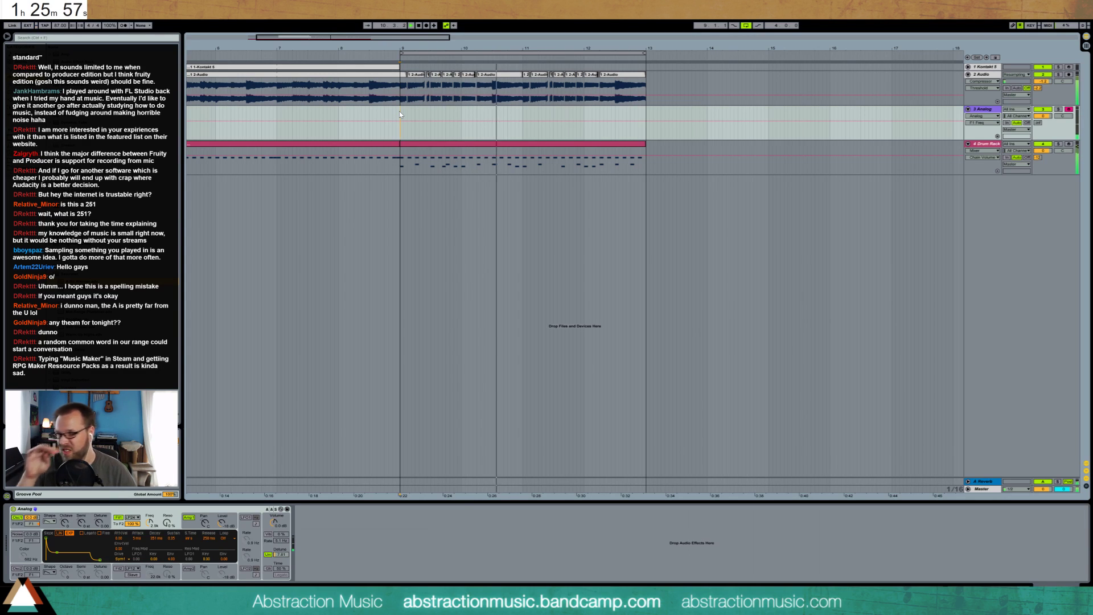
key(space)
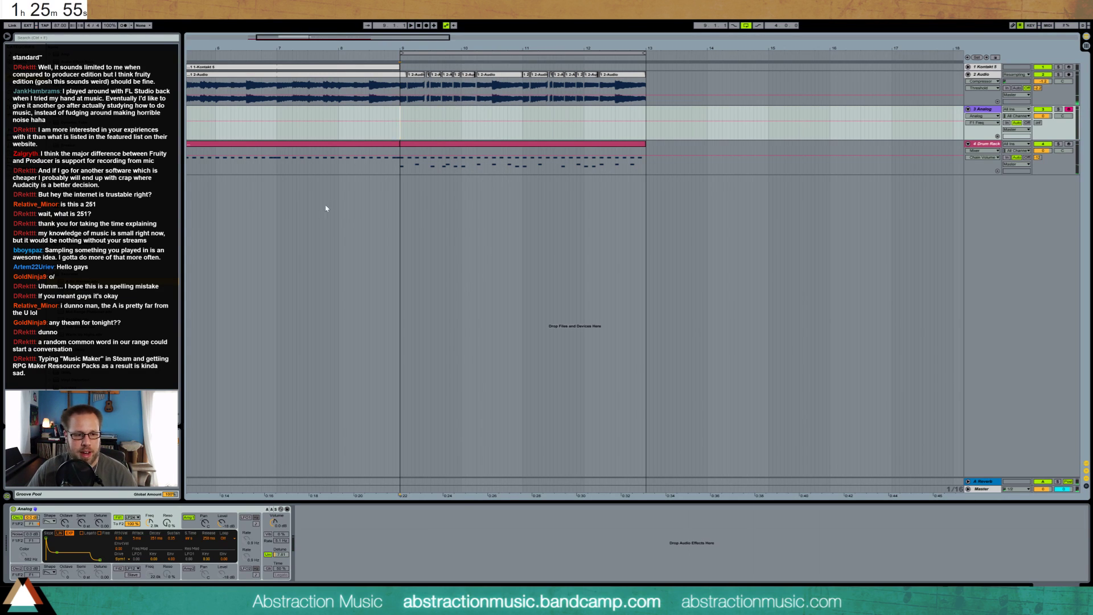
click(199, 516)
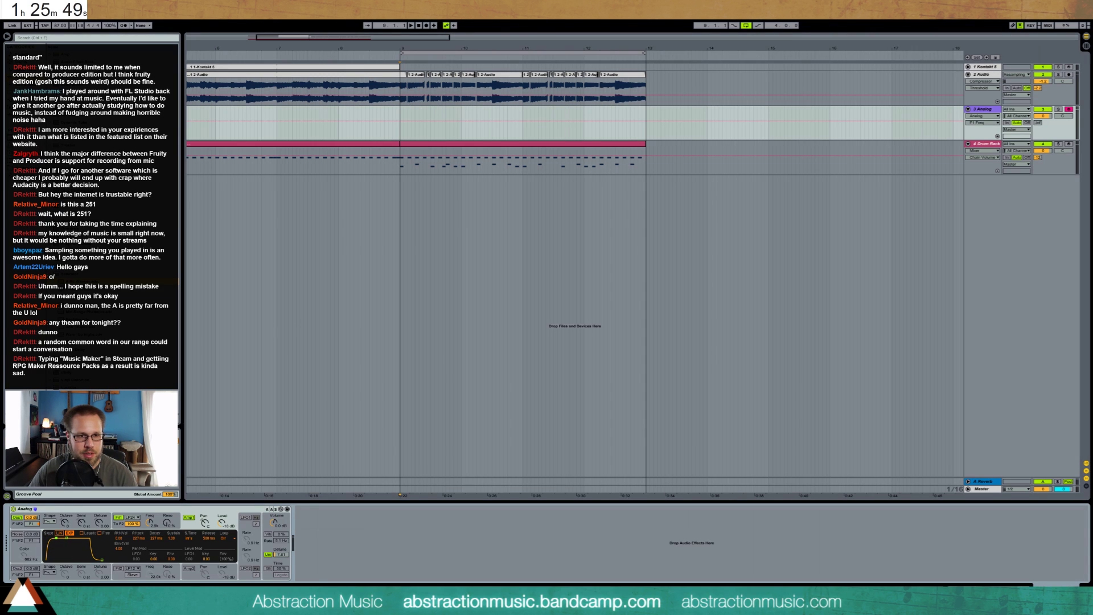
- Create an empty MIDI clip on the Analog track from bar 9 to bar 11 and record the synth line into it
drag(400, 116, 522, 117)
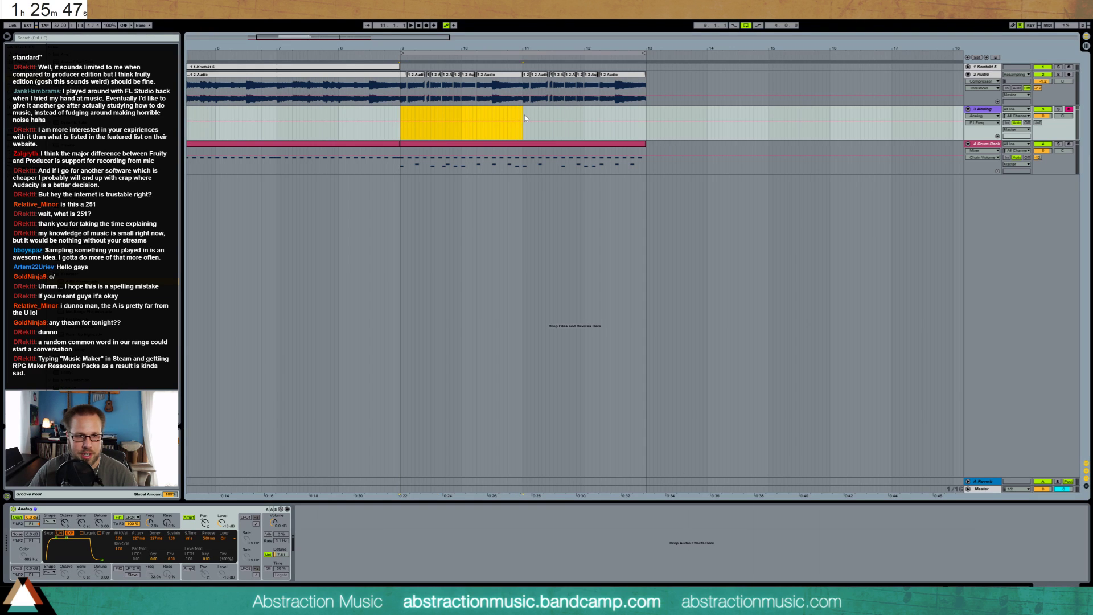
key(ctrl+shift+m)
double_click(493, 114)
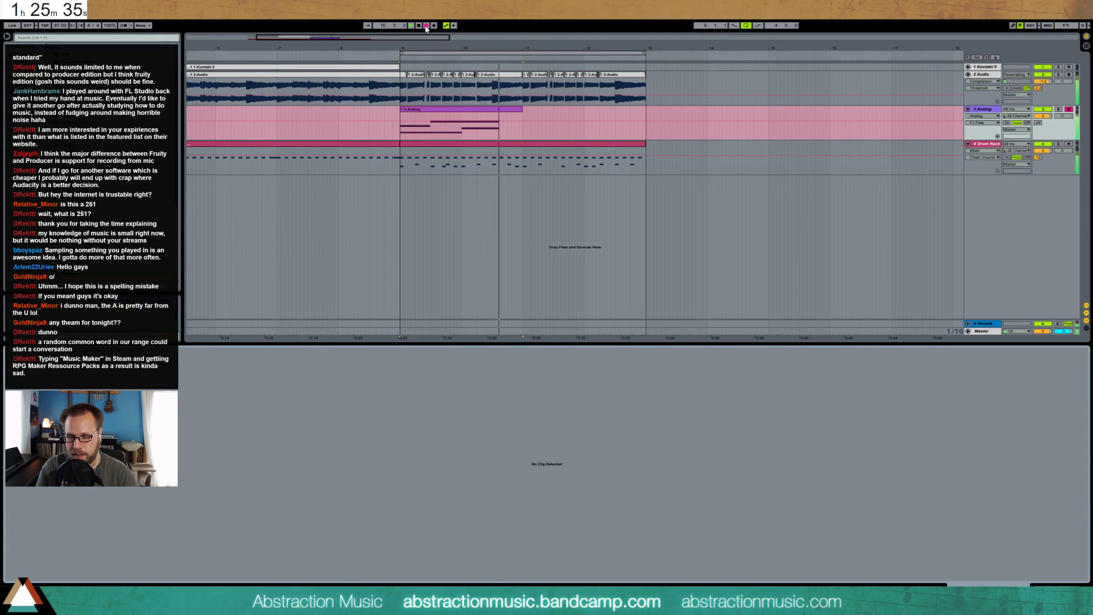
click(426, 26)
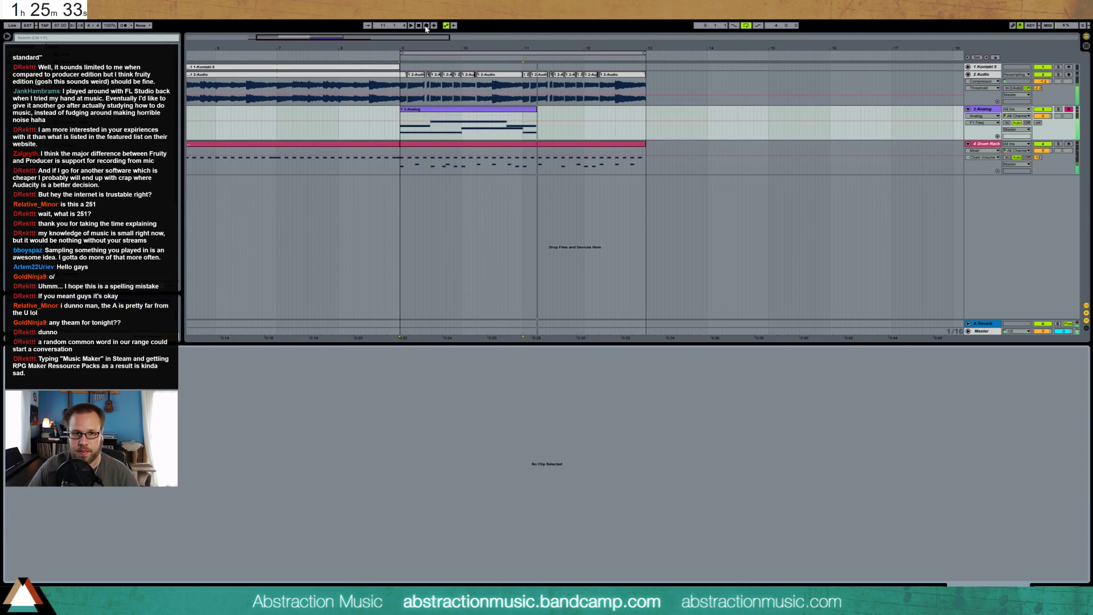
- Delete the stray note at the end of the recorded Analog clip and end the last F3 and E3 notes at clip bar 3
click(467, 109)
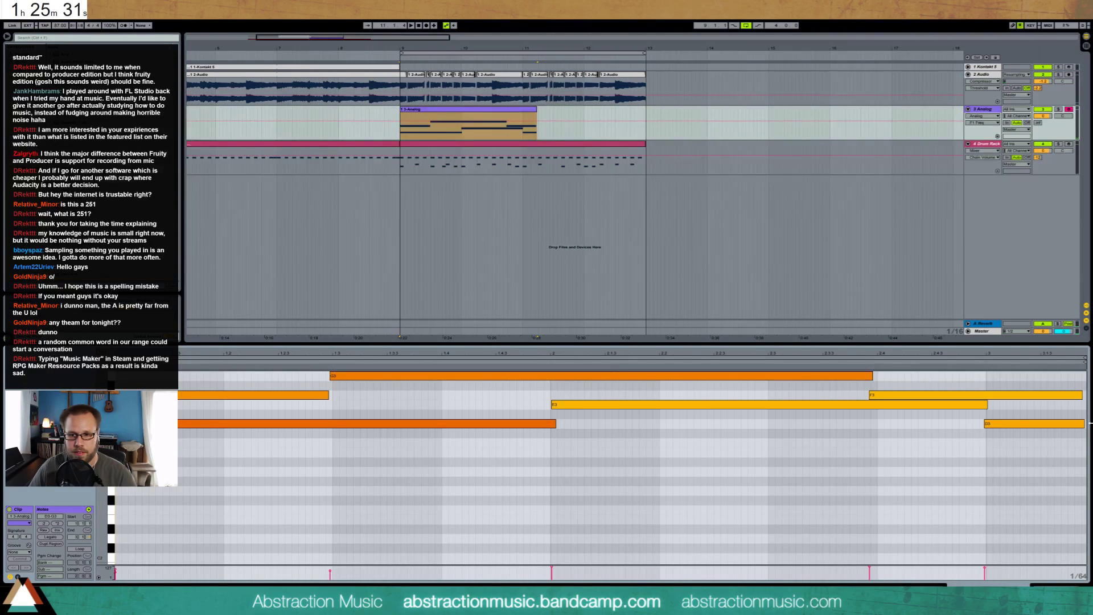
double_click(1051, 423)
drag(1079, 396, 1071, 396)
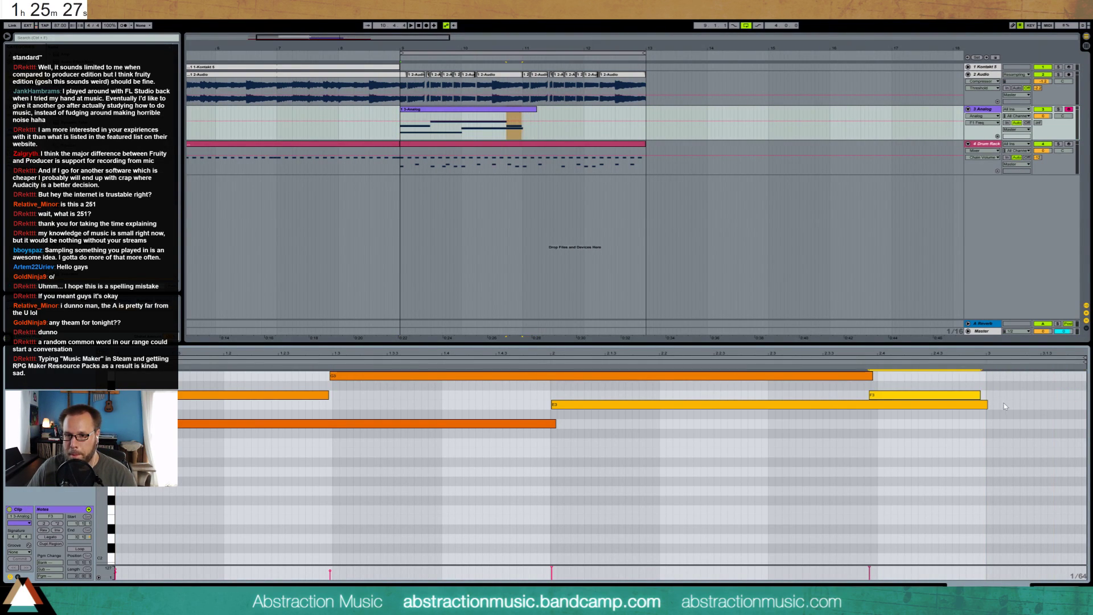
drag(980, 395, 987, 395)
drag(981, 385, 989, 413)
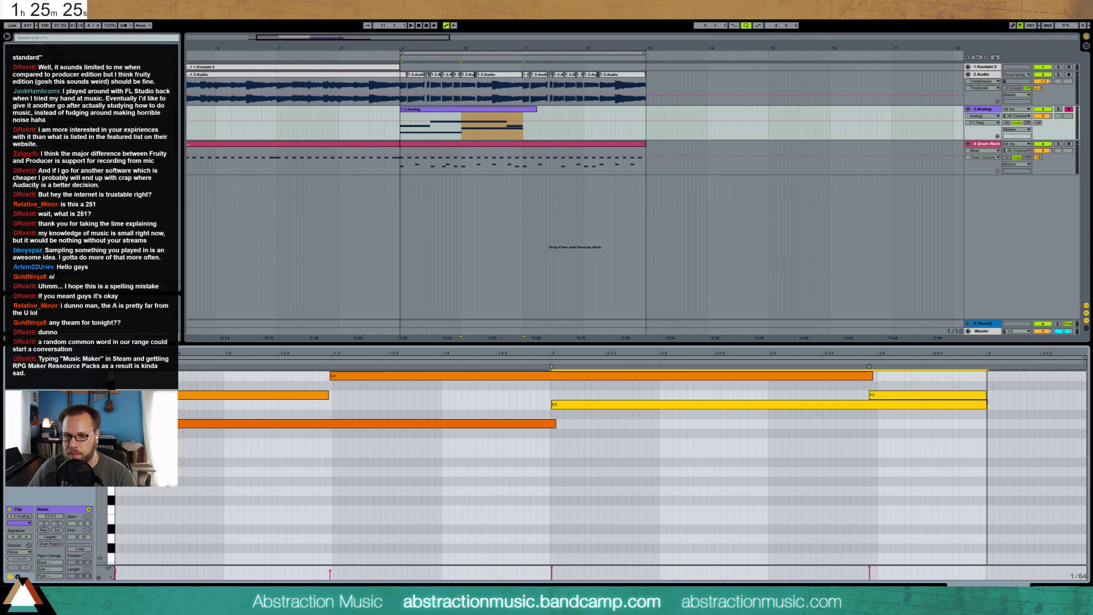
- Raise the velocity of all recorded notes to the maximum and trim the Analog clip to end at bar 11
click(383, 496)
key(ctrl+a)
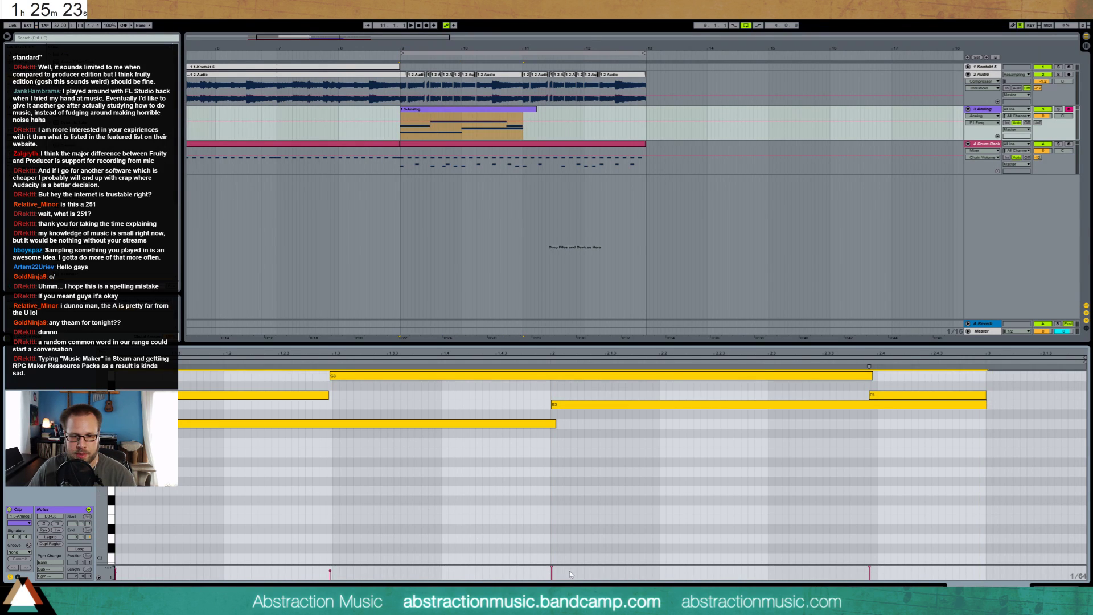
drag(552, 567, 553, 538)
click(816, 484)
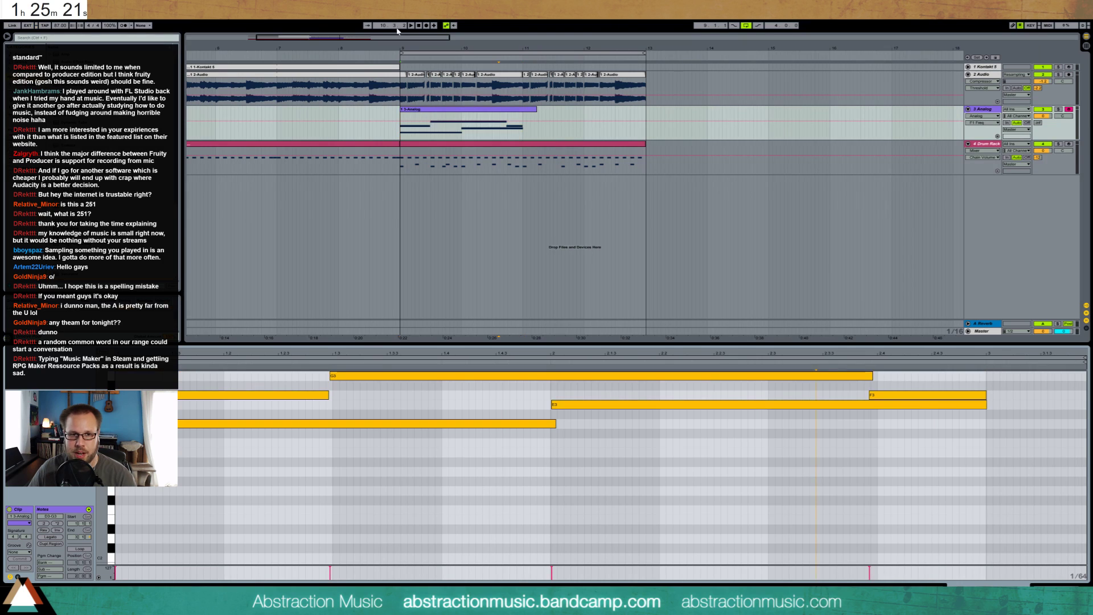
drag(523, 117, 533, 116)
key(Delete)
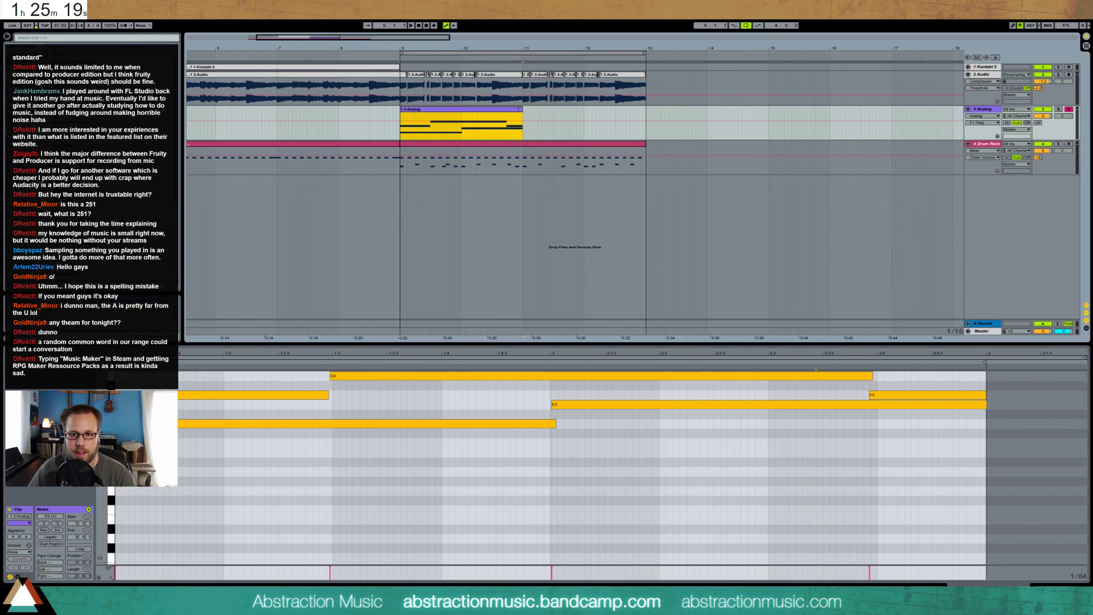
- Adjust the edges of the F3, G3 and lower notes so neighbouring notes meet, and quantize all notes
drag(873, 396, 878, 377)
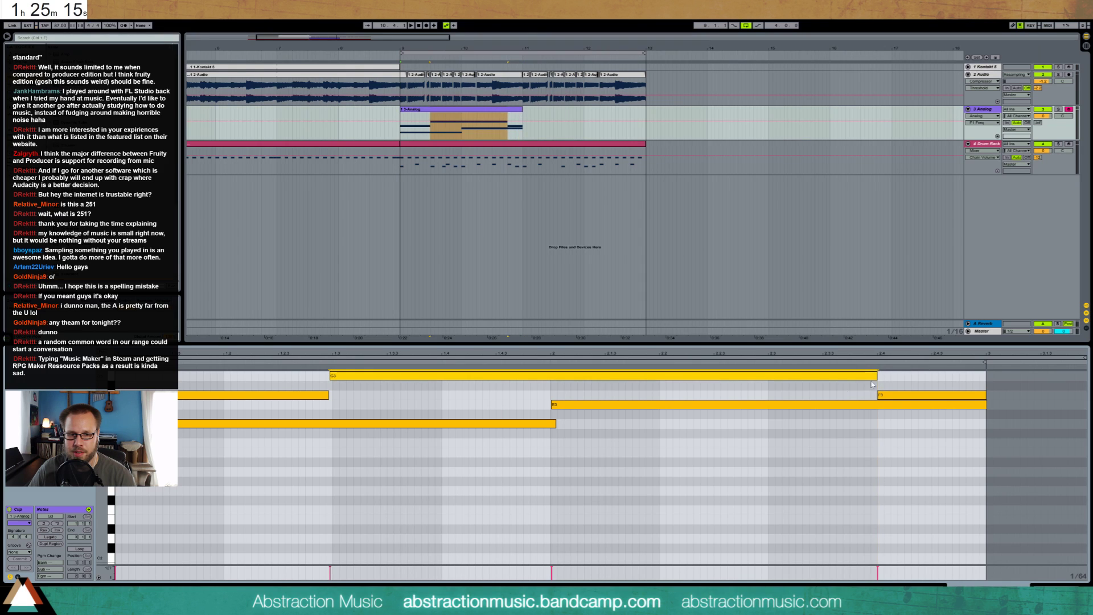
click(554, 423)
drag(554, 424, 551, 423)
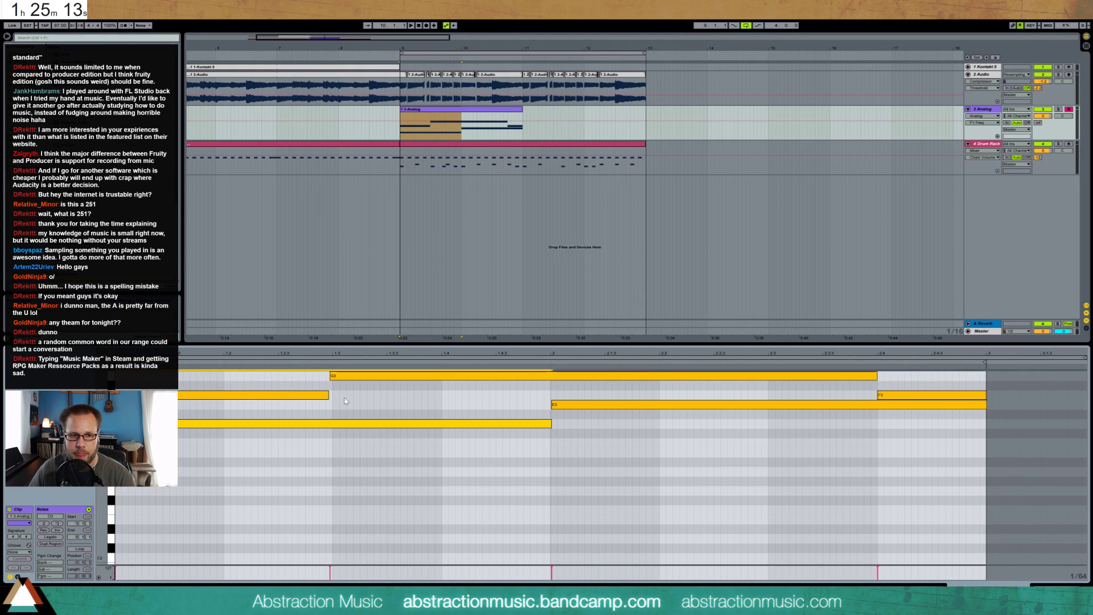
key(ctrl+a)
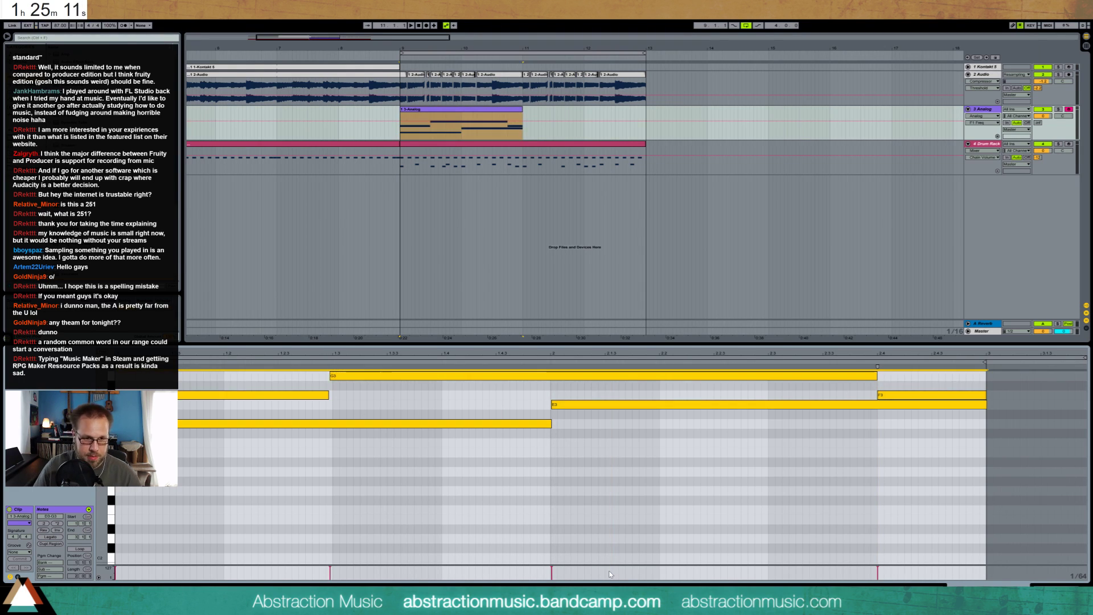
key(ctrl+u)
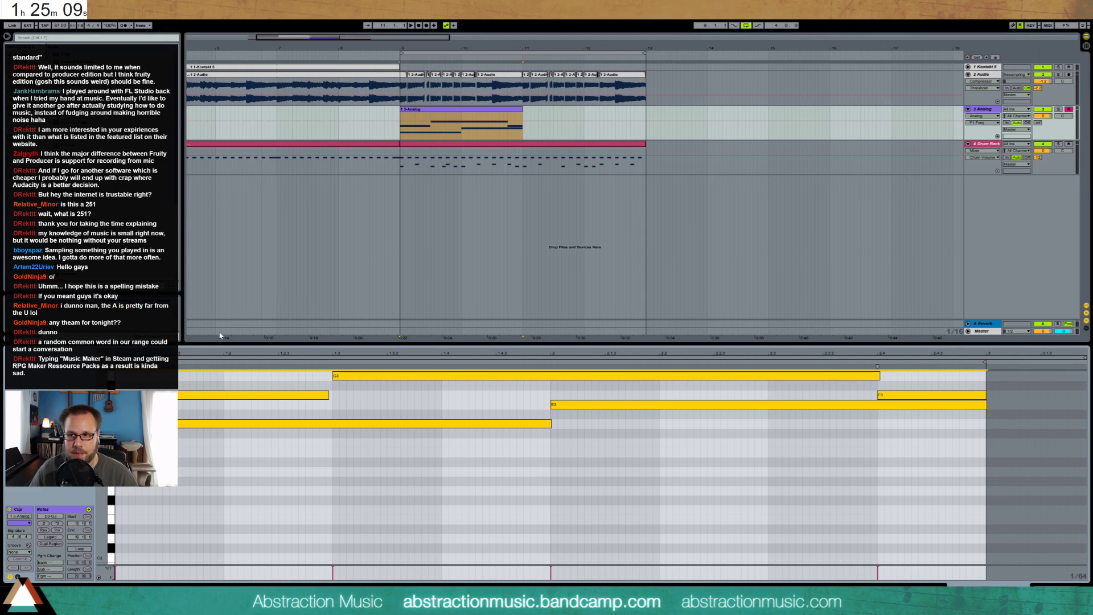
- Duplicate the two-bar Analog clip and consolidate both copies into one clip from bar 9 to bar 13
click(445, 126)
key(ctrl+d)
shift+click(495, 124)
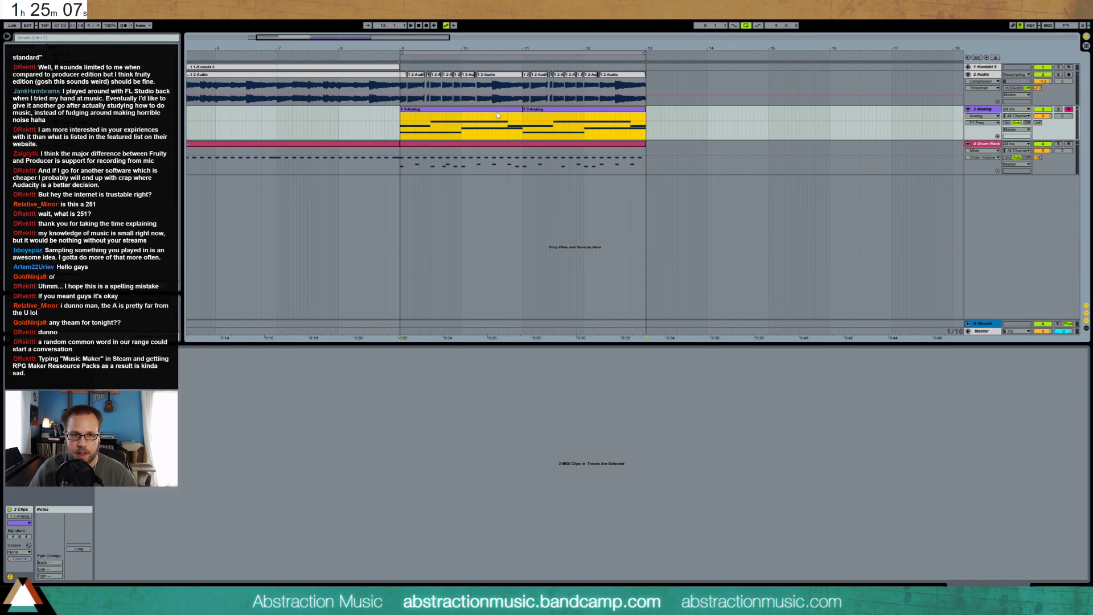
key(ctrl+j)
- Shorten the G3 note in the repeated phrase to end at 4.2 and add a B3 note from 4.2 to 4.4
scroll(967, 426, up, 2)
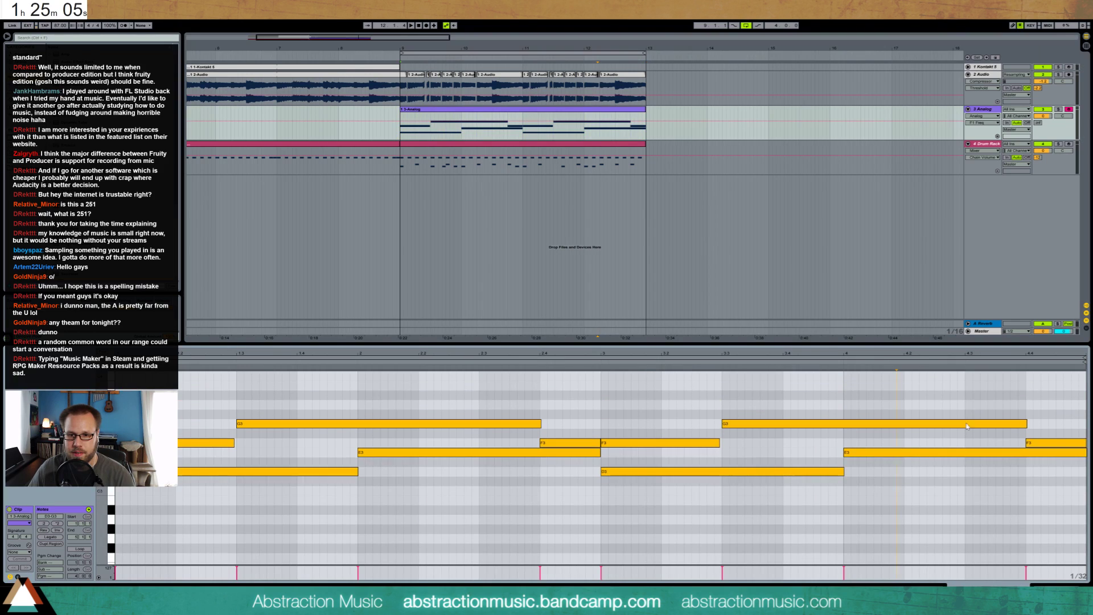
drag(1028, 424, 916, 426)
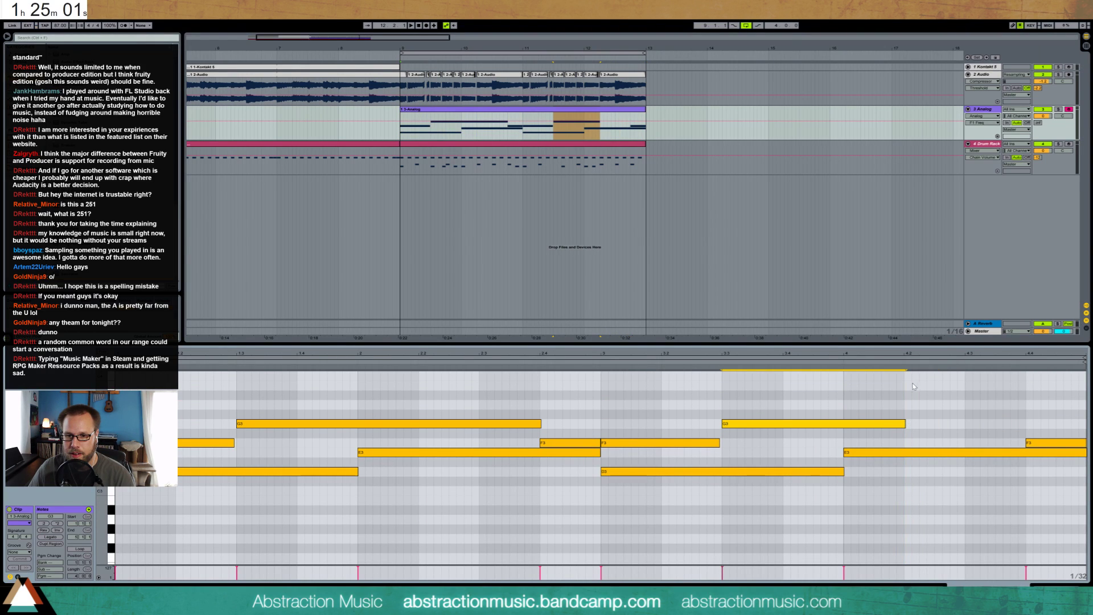
mouse_move(913, 386)
mouse_down()
mouse_move(1025, 386)
mouse_move(1010, 385)
mouse_move(1017, 360)
mouse_up()
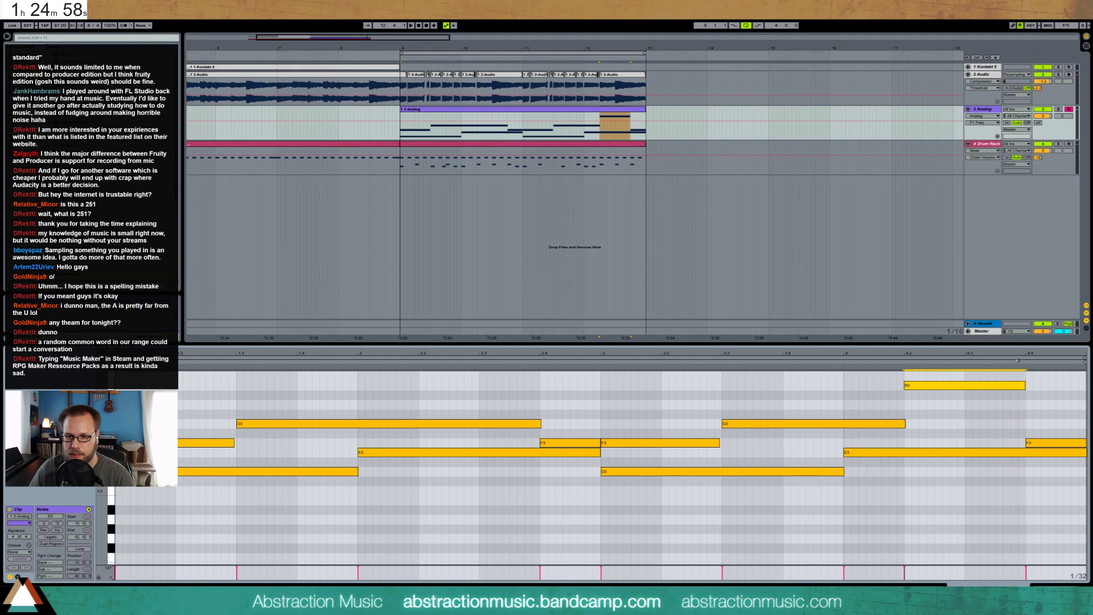
- Move the final F3 note at 4.4 up to G3
click(1037, 433)
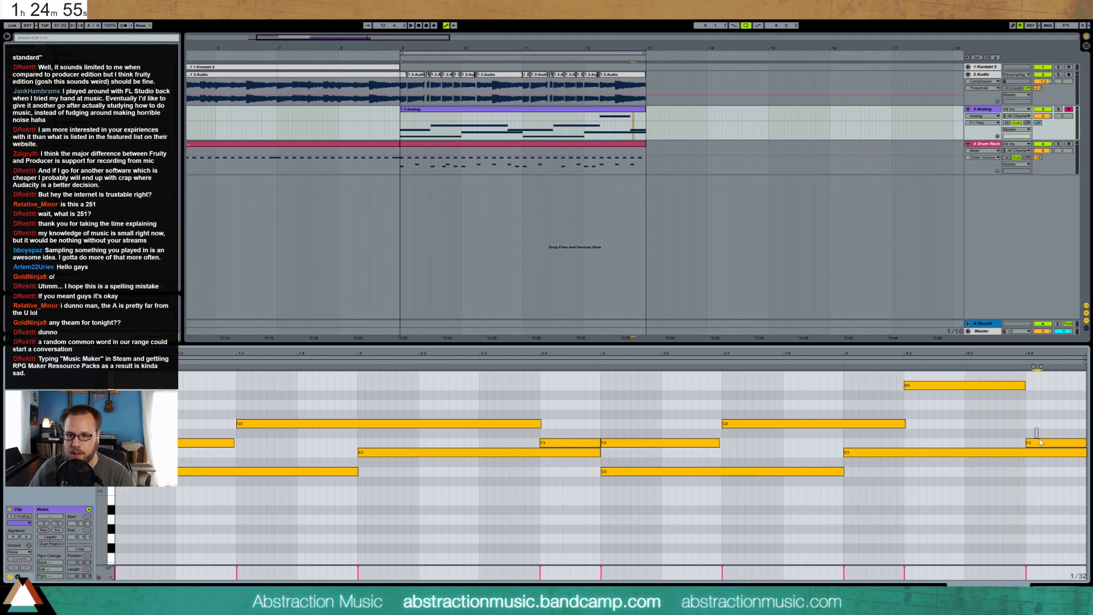
drag(1040, 441, 1040, 424)
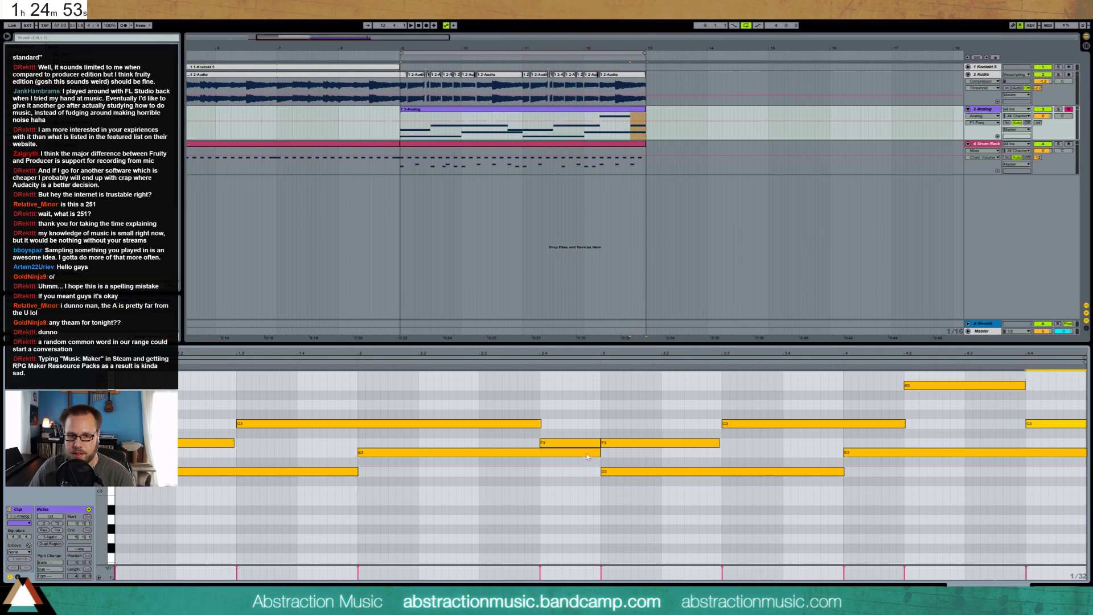
click(668, 457)
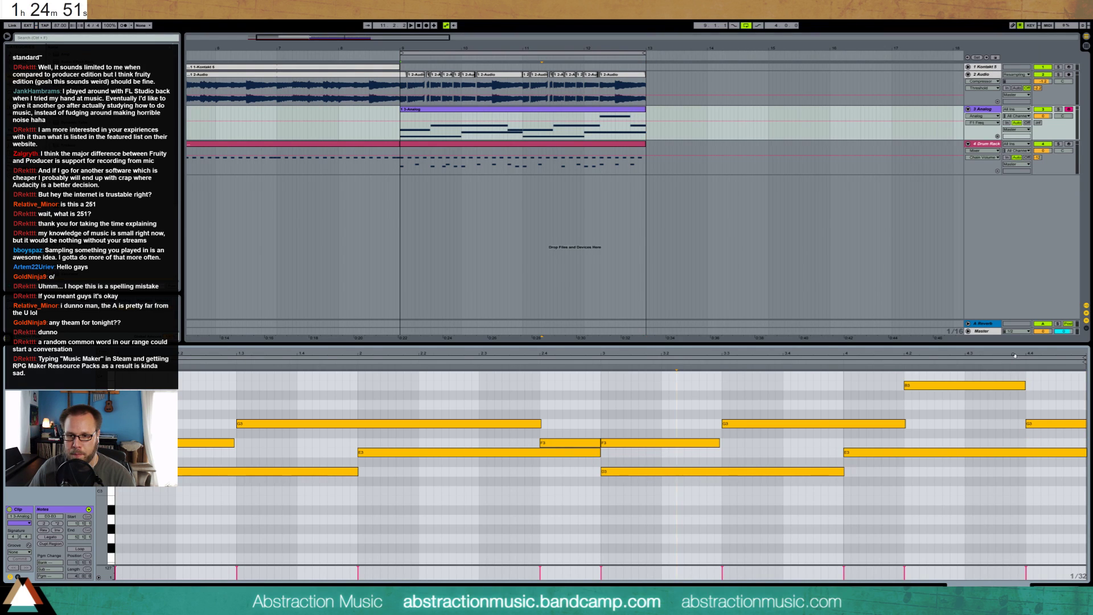
- Extend the B3 note to the clip's end and shorten the last E3 note to end at 4.4
drag(1024, 386, 1086, 386)
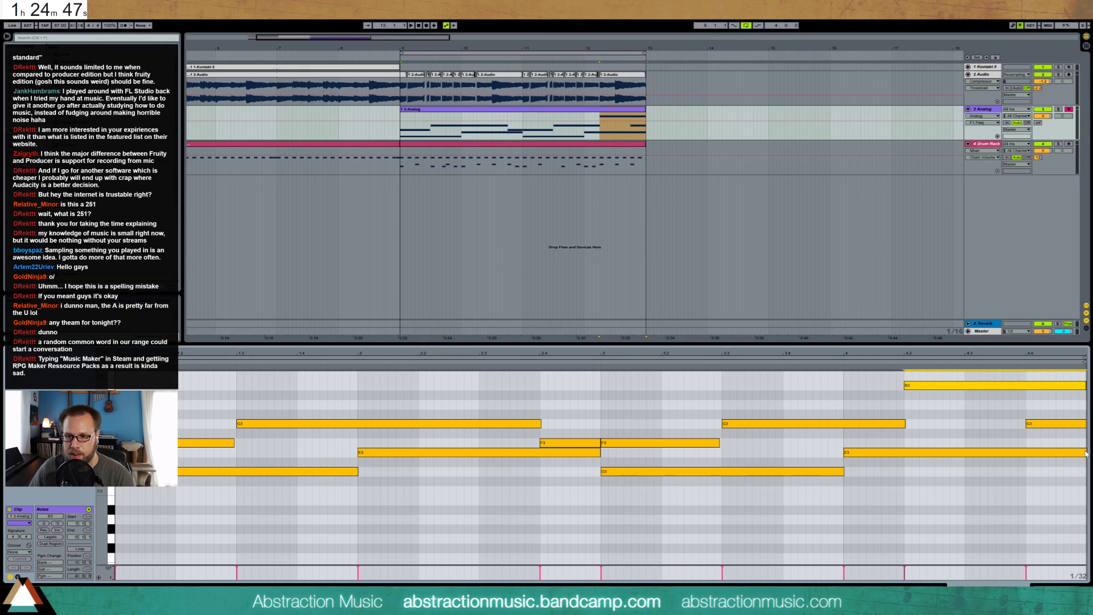
drag(1085, 452, 1021, 454)
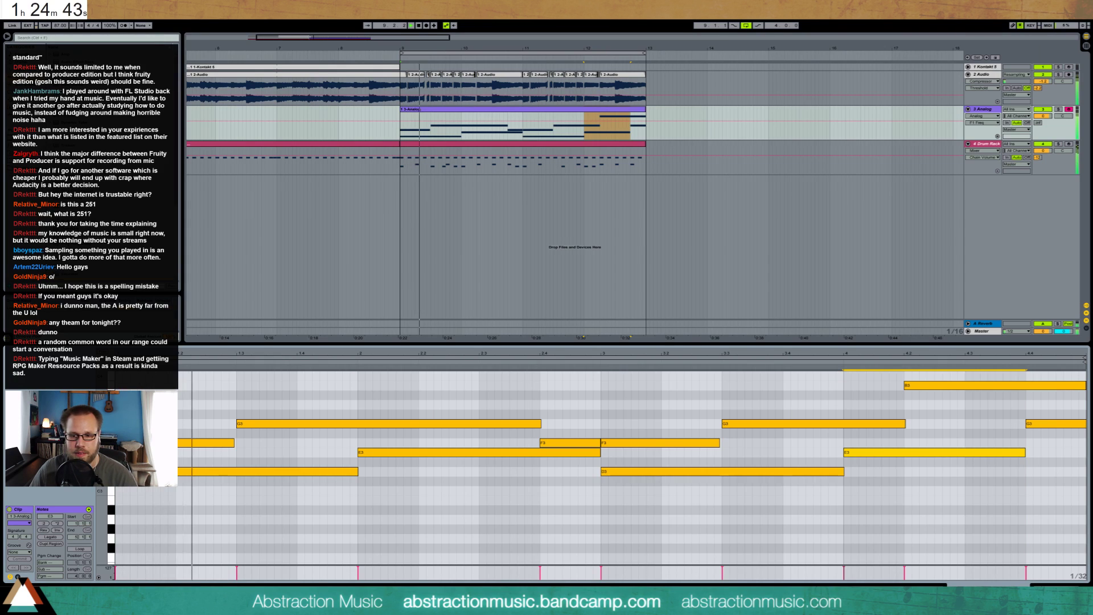
- Try slower envelope attacks and a lower filter cutoff in Analog, toggling Unison while the loop plays
key(shift+Tab)
click(150, 528)
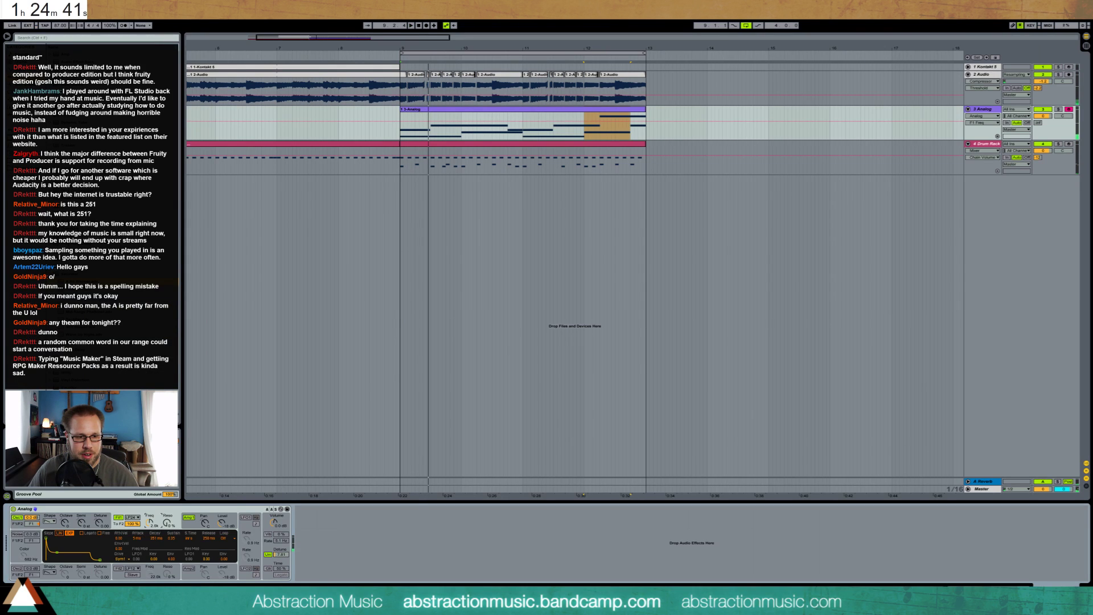
click(188, 527)
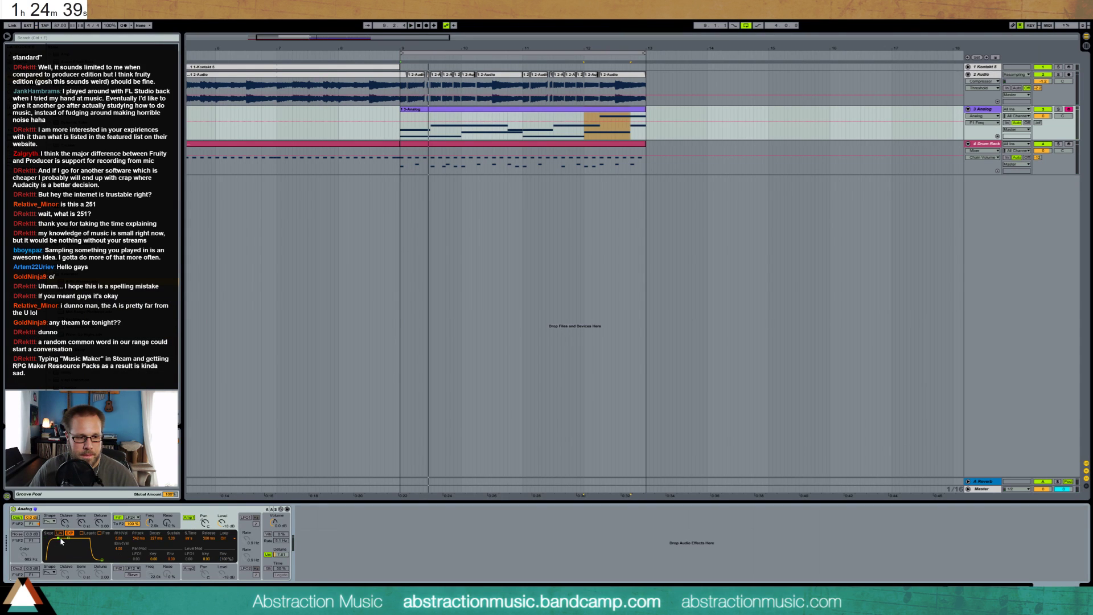
click(118, 530)
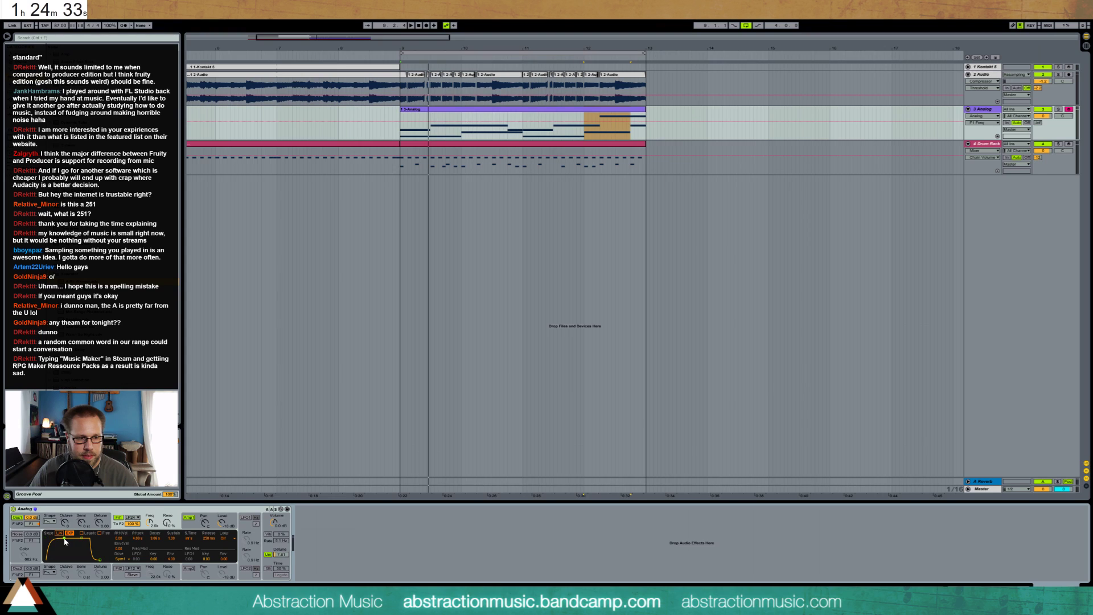
key(space)
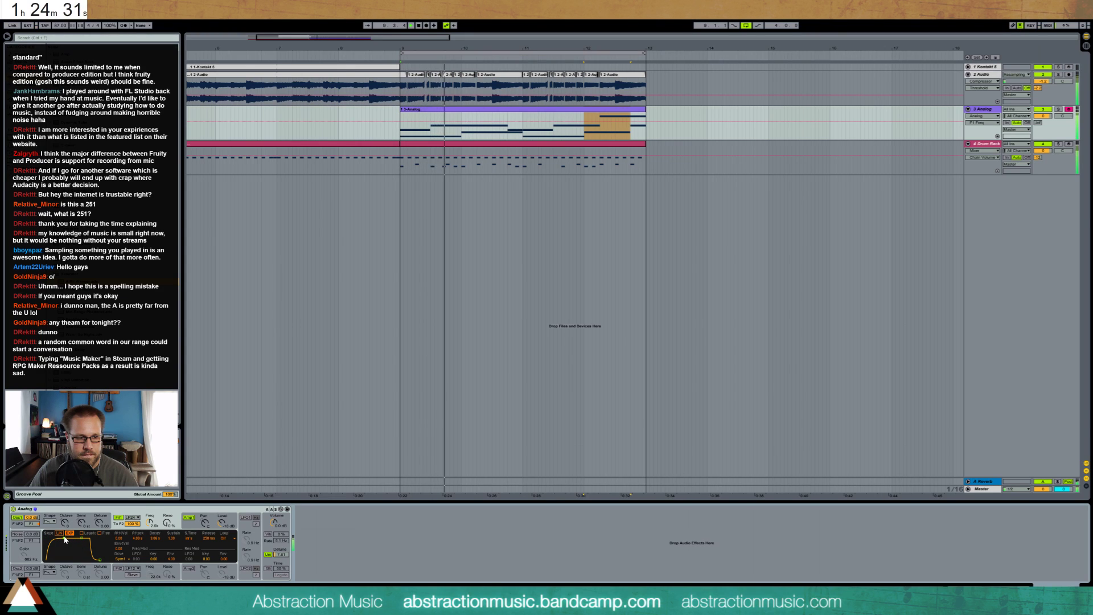
drag(66, 540, 52, 540)
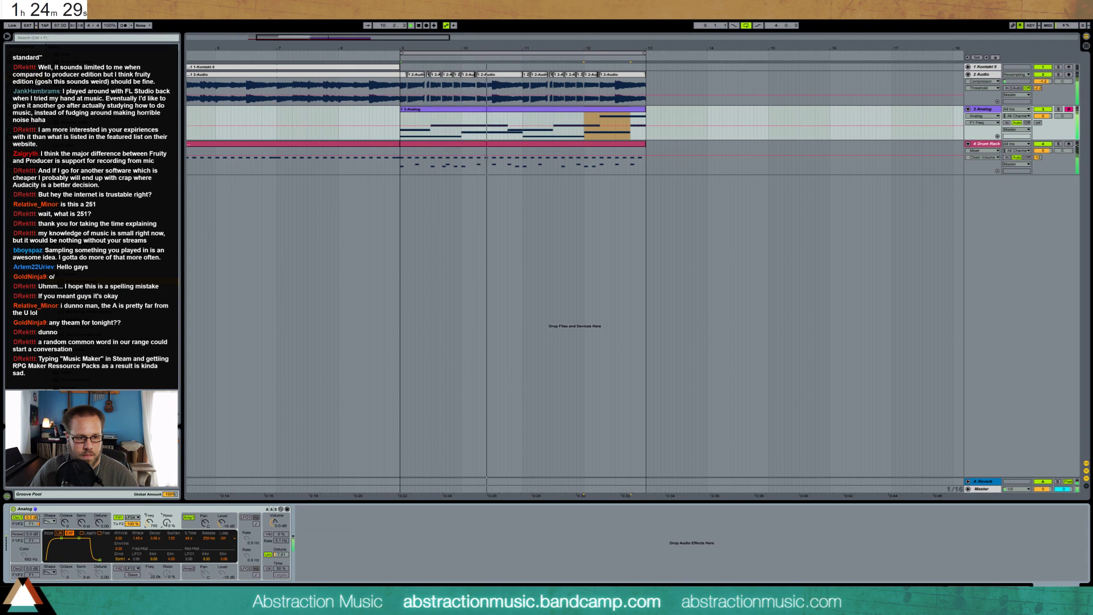
click(268, 554)
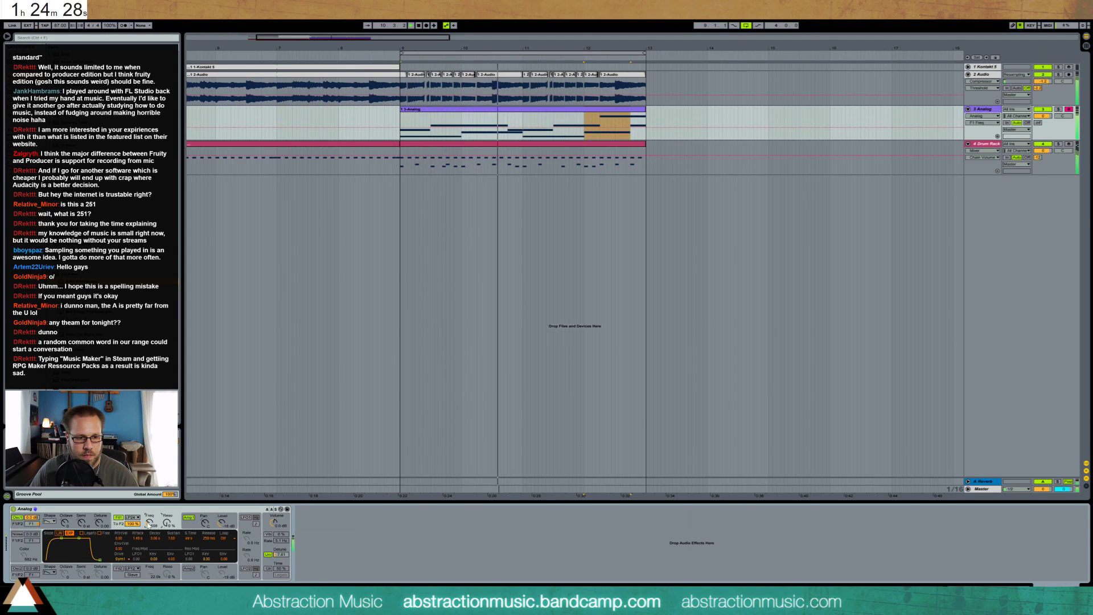
click(269, 555)
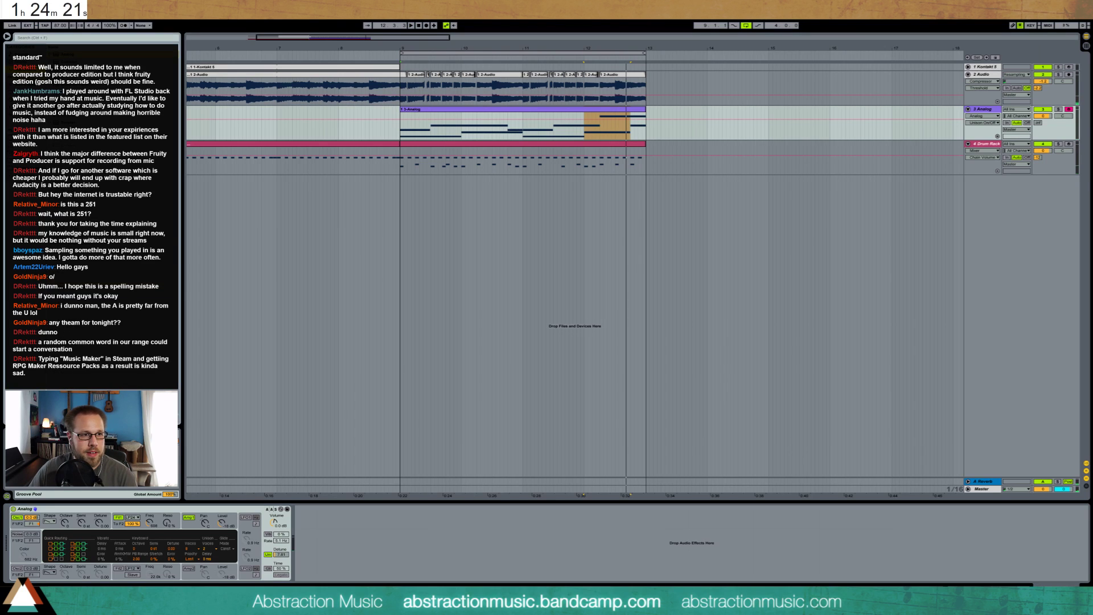
- Replace Analog with Operator on the synth track and give oscillator A a square waveform
drag(91, 228, 138, 515)
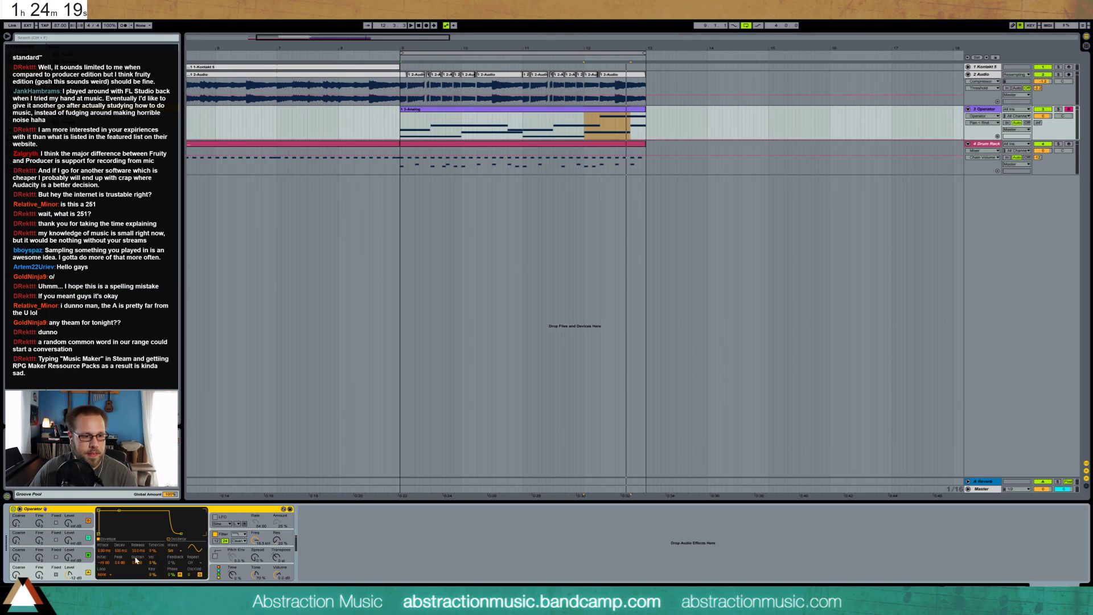
click(179, 550)
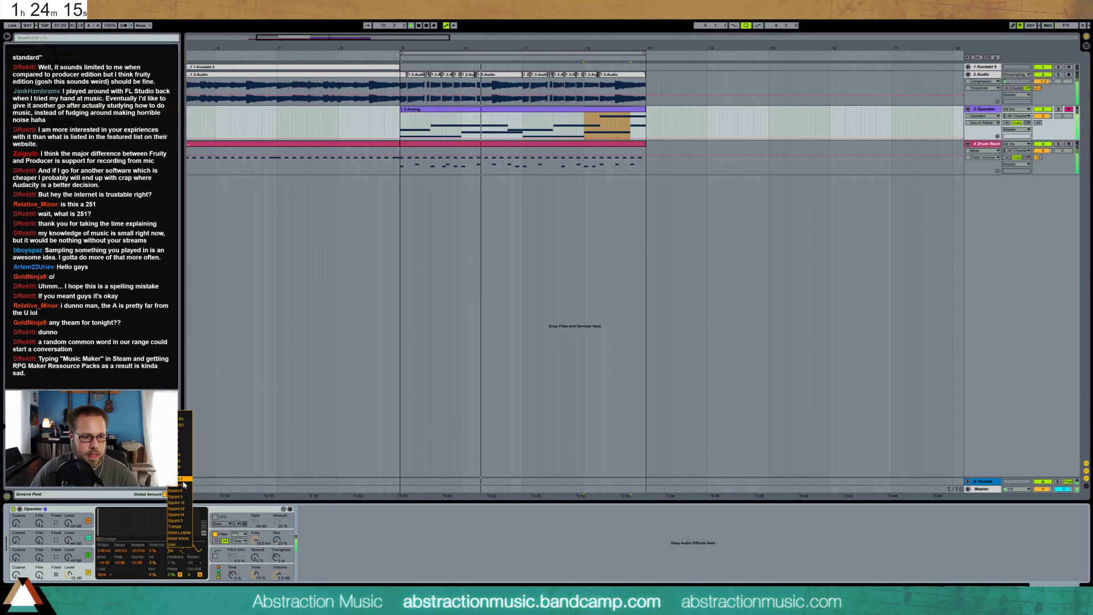
click(174, 479)
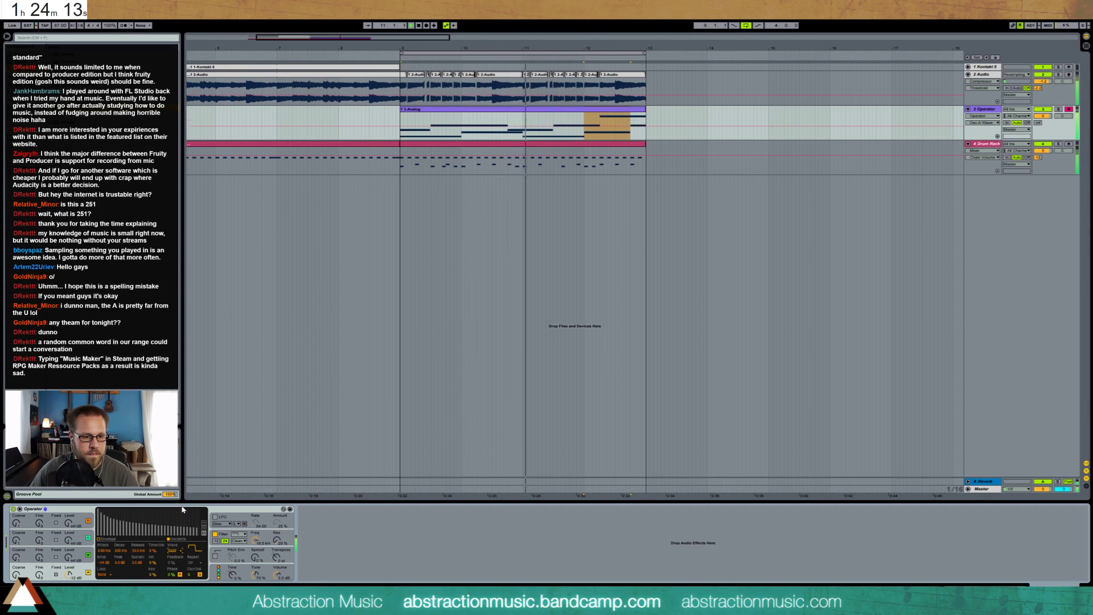
- Lower Operator's filter frequency while the loop plays
click(252, 532)
mouse_move(256, 540)
mouse_down()
mouse_move(256, 526)
mouse_move(275, 542)
mouse_up()
click(257, 540)
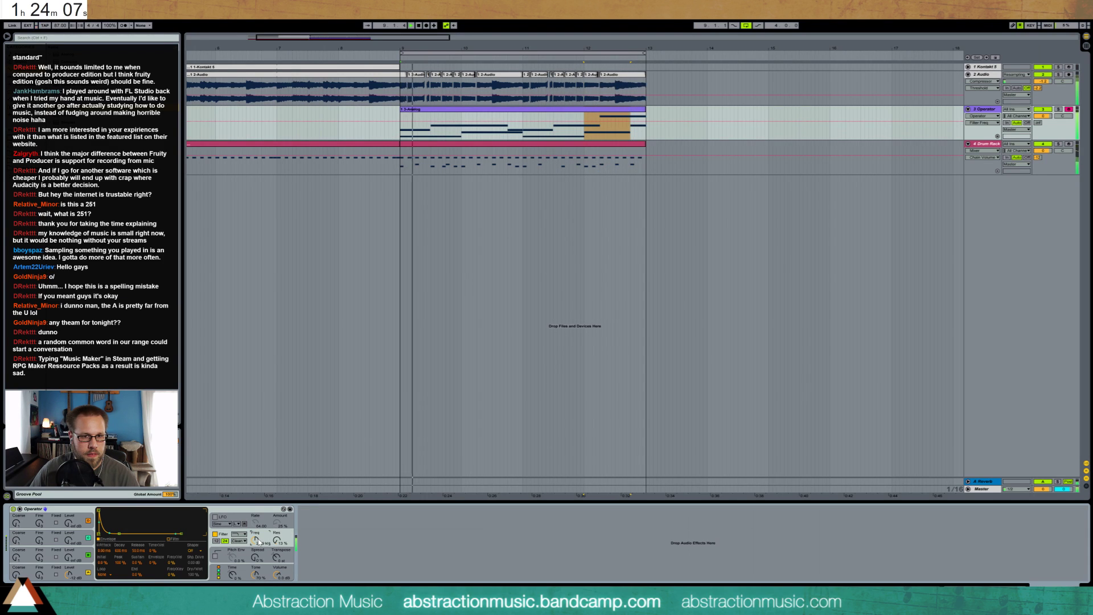
- Bring up oscillator B's level, adjust its coarse tuning and set its waveform to Saw 32
drag(70, 560, 66, 562)
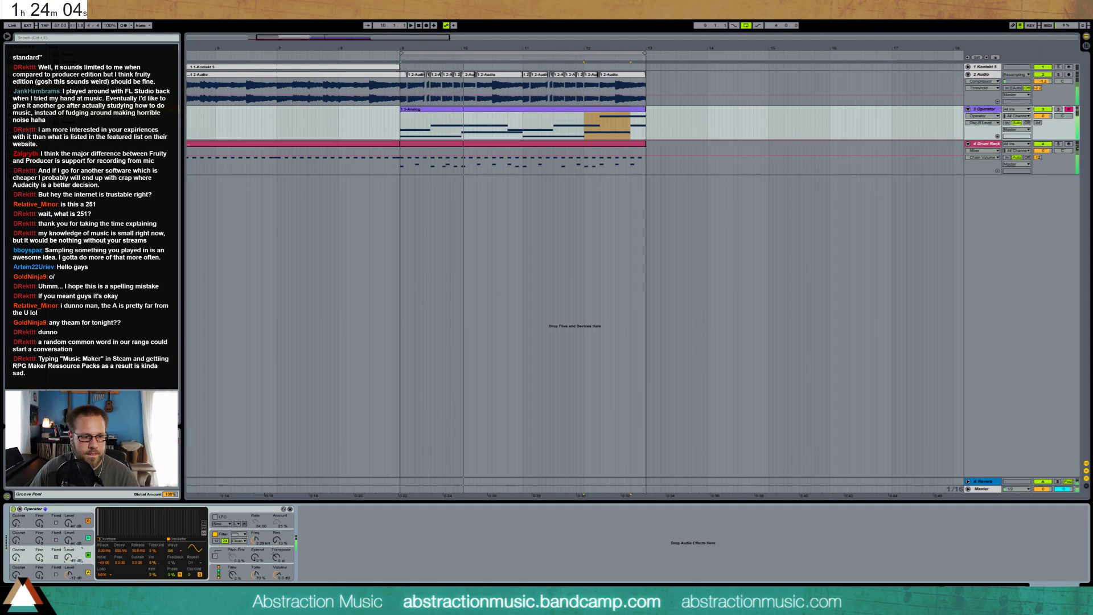
click(17, 558)
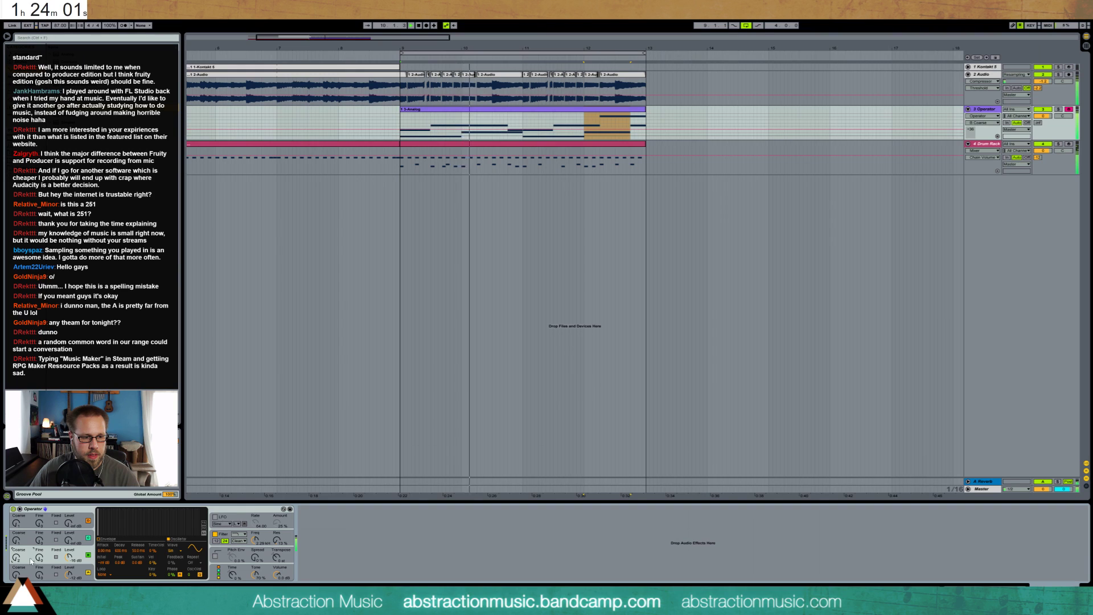
click(177, 551)
click(183, 464)
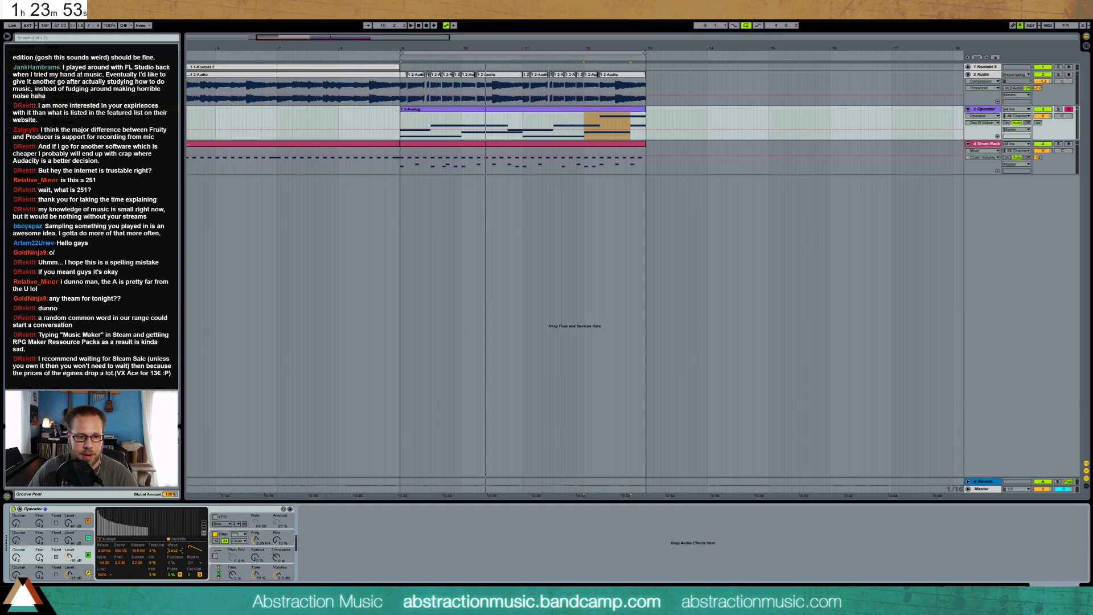
- Raise Operator's Spread to 47%, audition it, and readjust the filter's resonance and frequency
drag(255, 558, 256, 547)
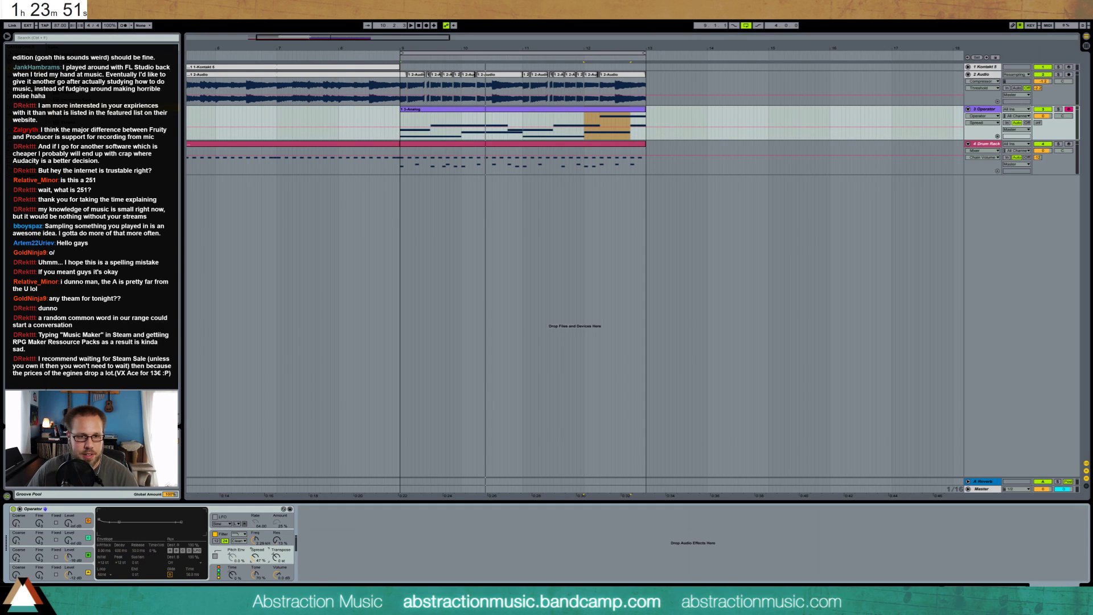
key(space)
key(space)
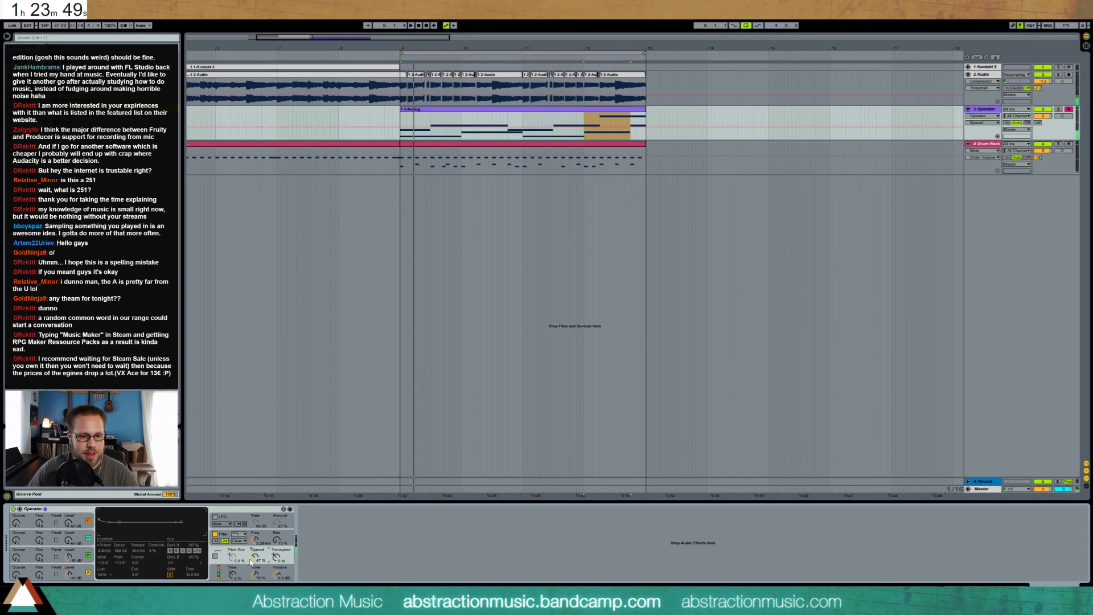
drag(278, 540, 255, 549)
- Enable Operator's LFO and direct it to the filter
click(238, 519)
click(215, 517)
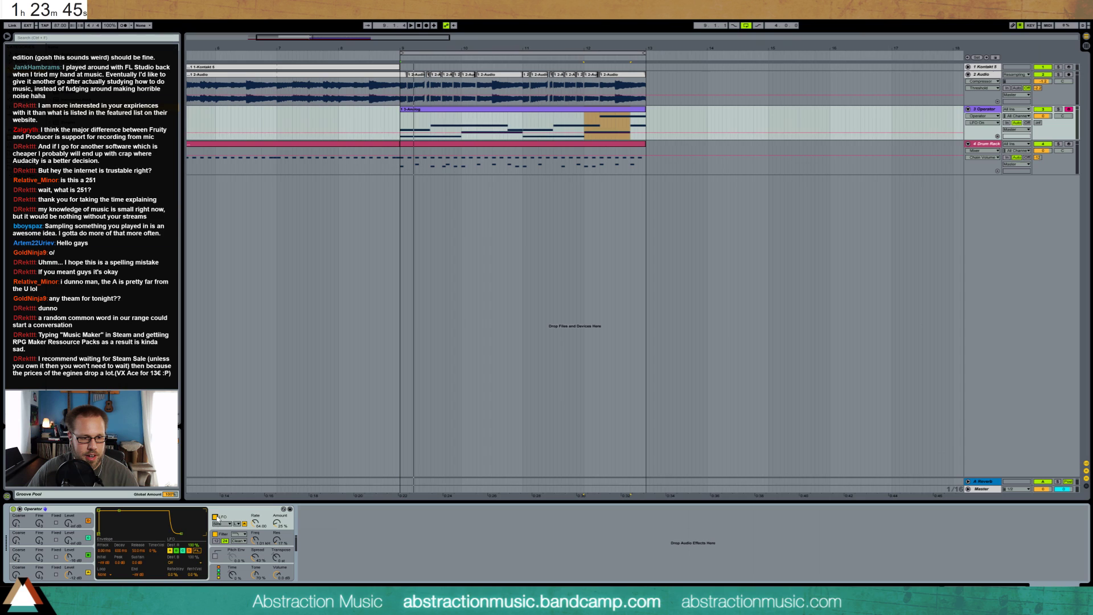
click(197, 550)
click(170, 551)
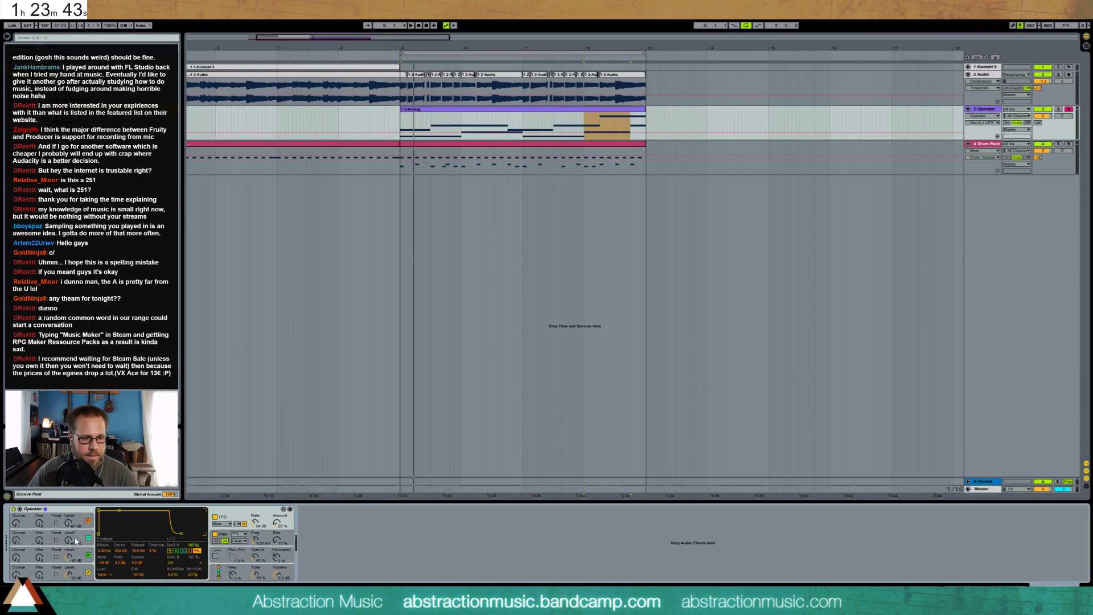
- Lengthen the attack and release of the envelopes on oscillators A and B
drag(76, 541, 76, 534)
click(79, 557)
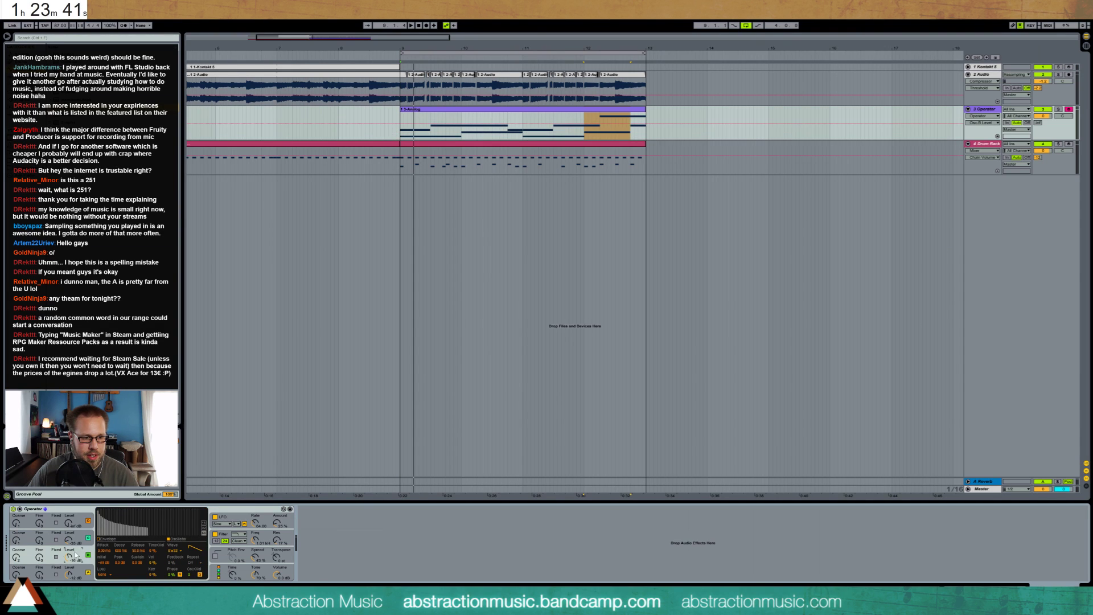
click(115, 543)
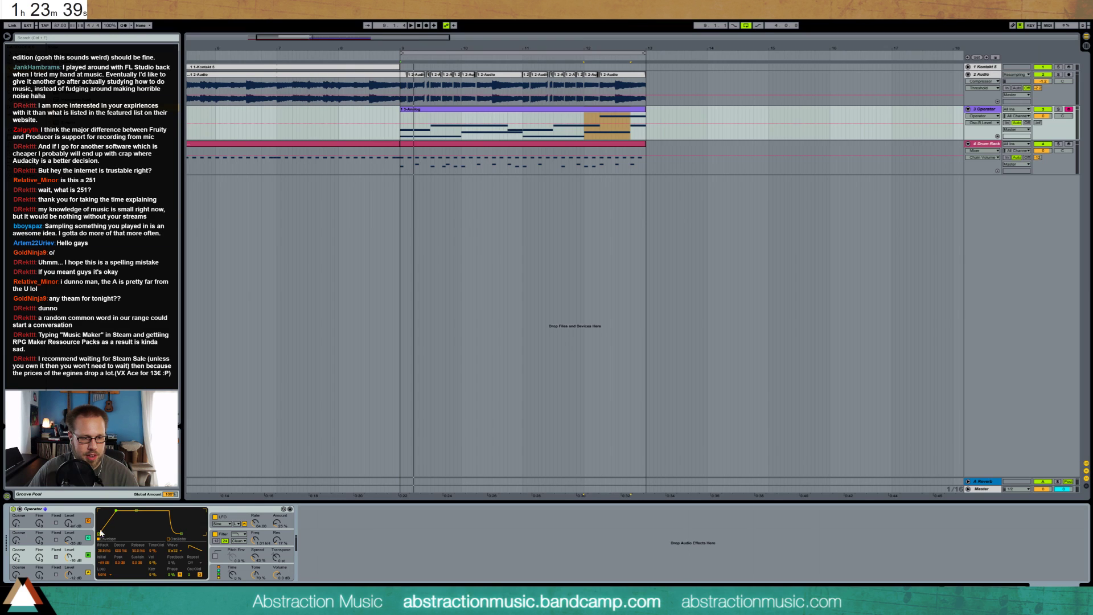
click(80, 571)
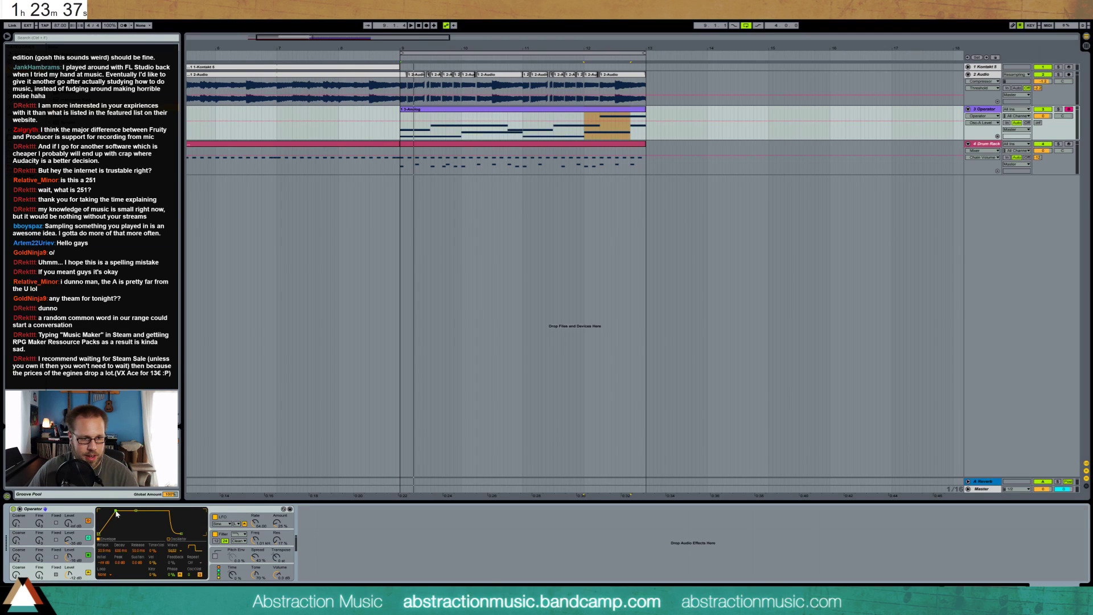
click(78, 557)
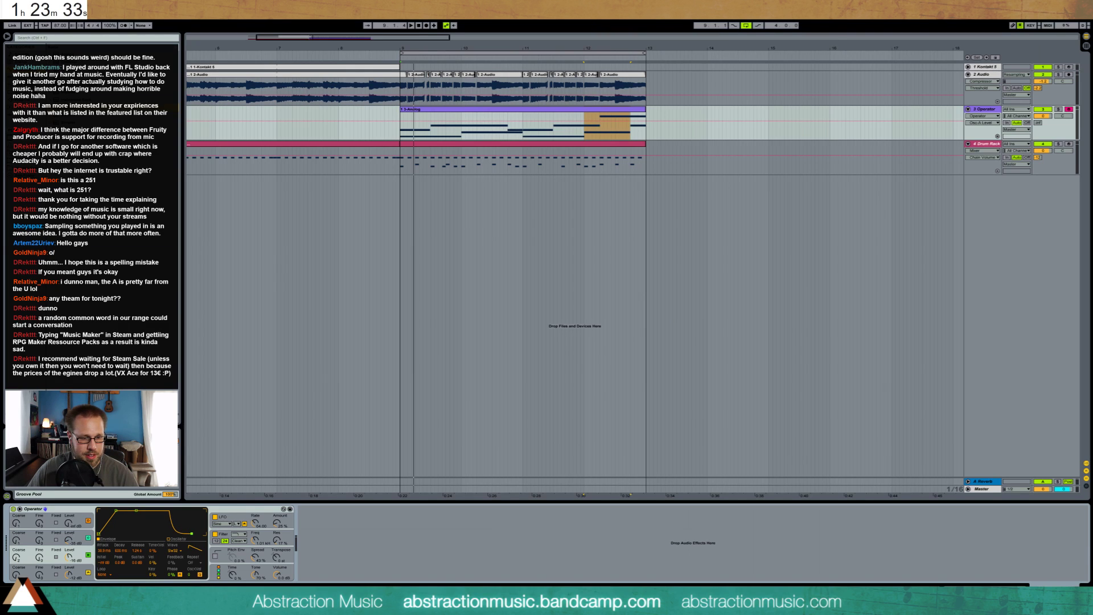
- Slow the filter envelope's attack, readjust the filter during playback, and set the LFO amount to 27%
click(255, 542)
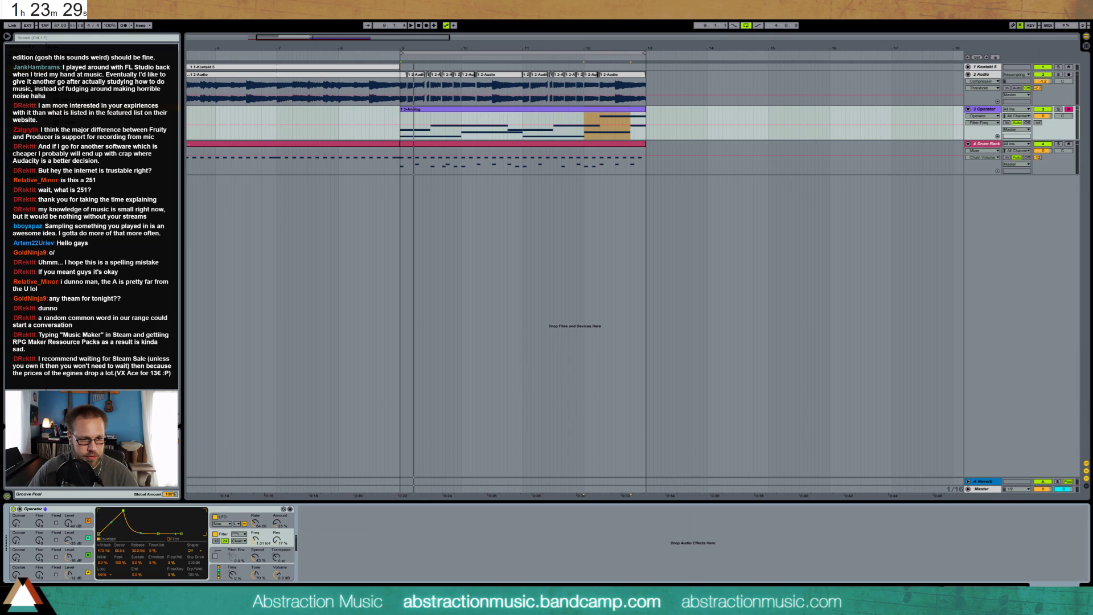
key(space)
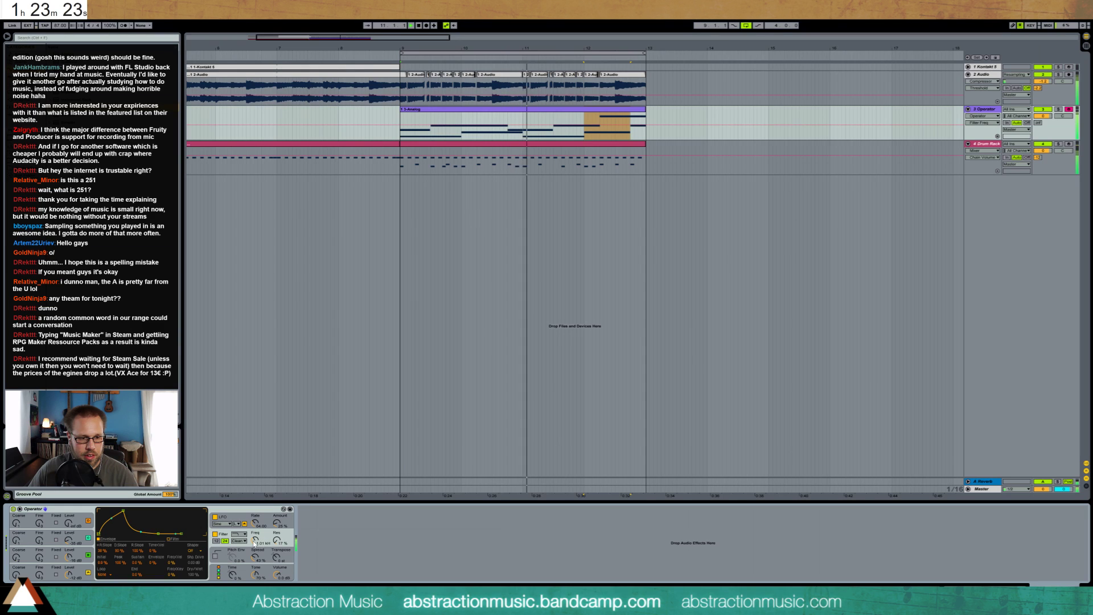
drag(278, 540, 277, 522)
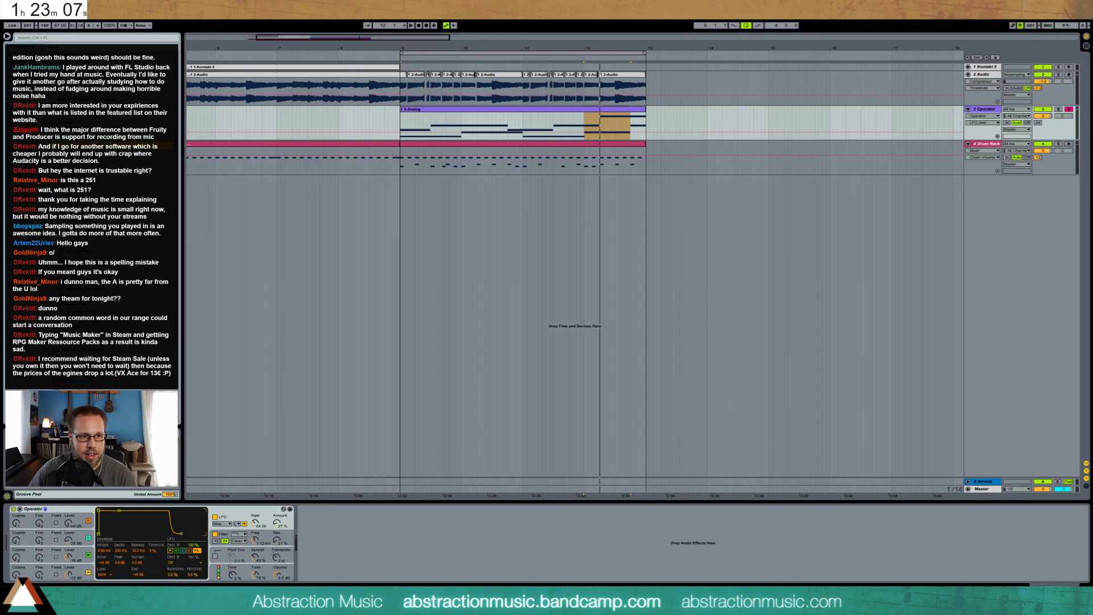
- Add ValhallaShimmer after Operator, raise its mix to 0.90 and play the loop
drag(362, 525, 365, 527)
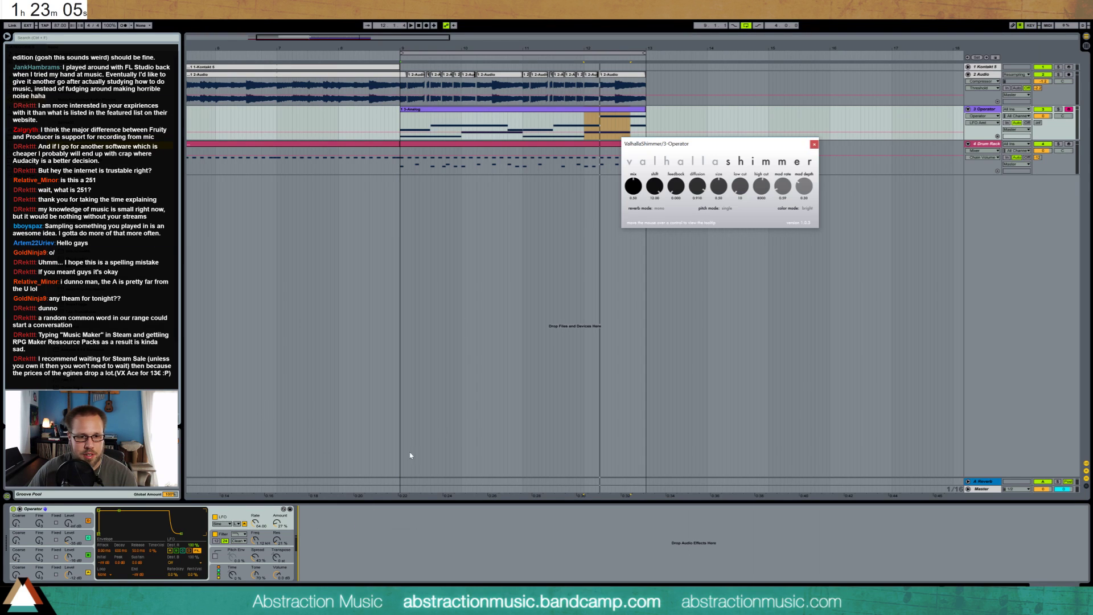
drag(734, 150, 599, 229)
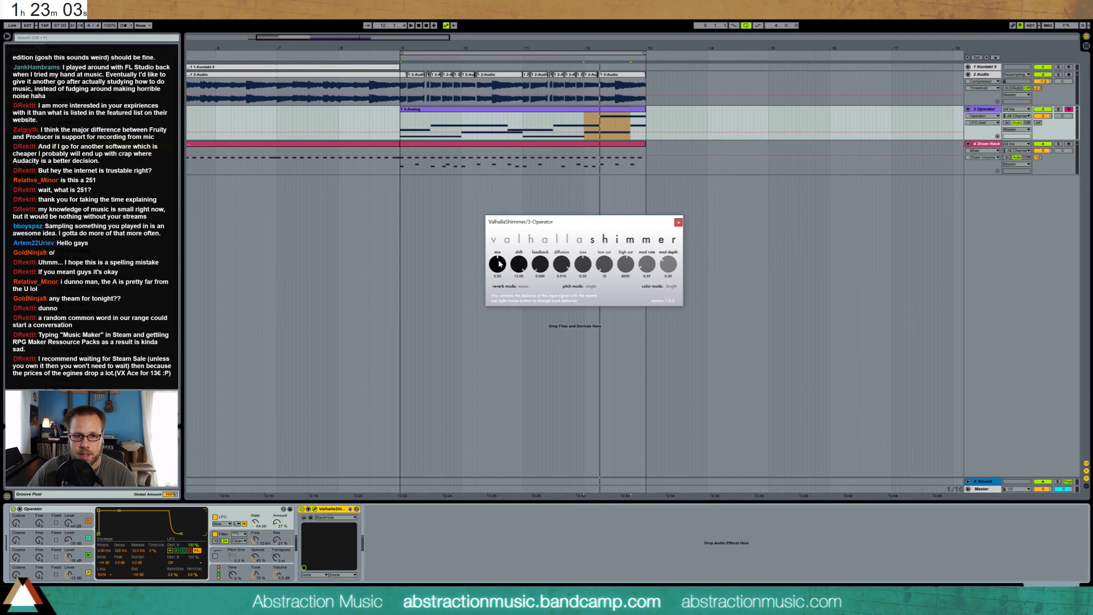
drag(500, 264, 478, 151)
key(space)
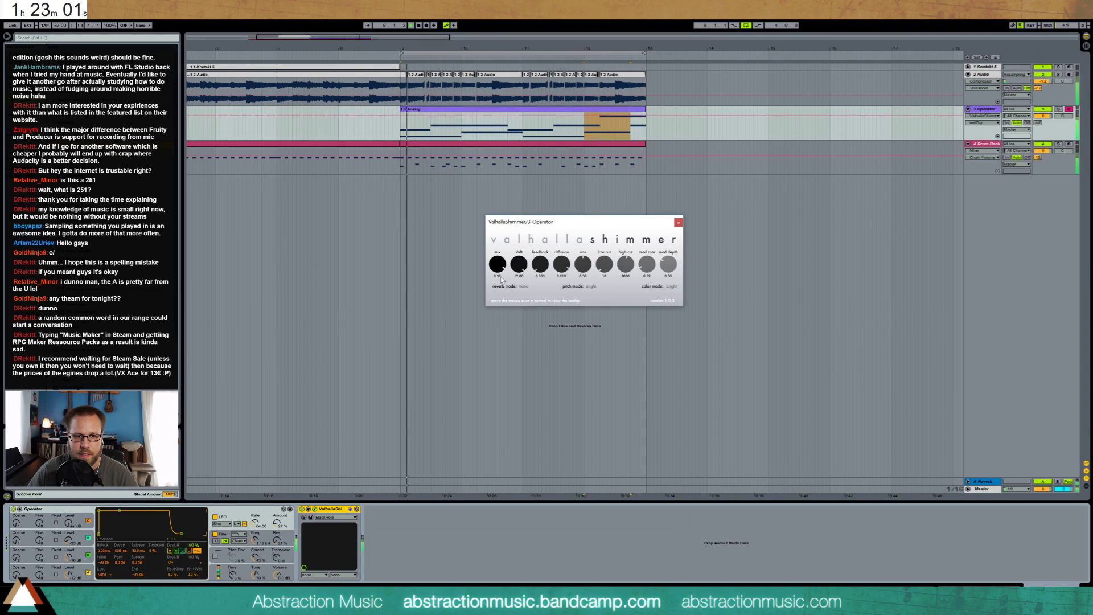
- Adjust ValhallaShimmer's shift, feedback, diffusion and mod rate by ear, with size at 0.40 and mod depth at 0.18
drag(519, 268, 562, 275)
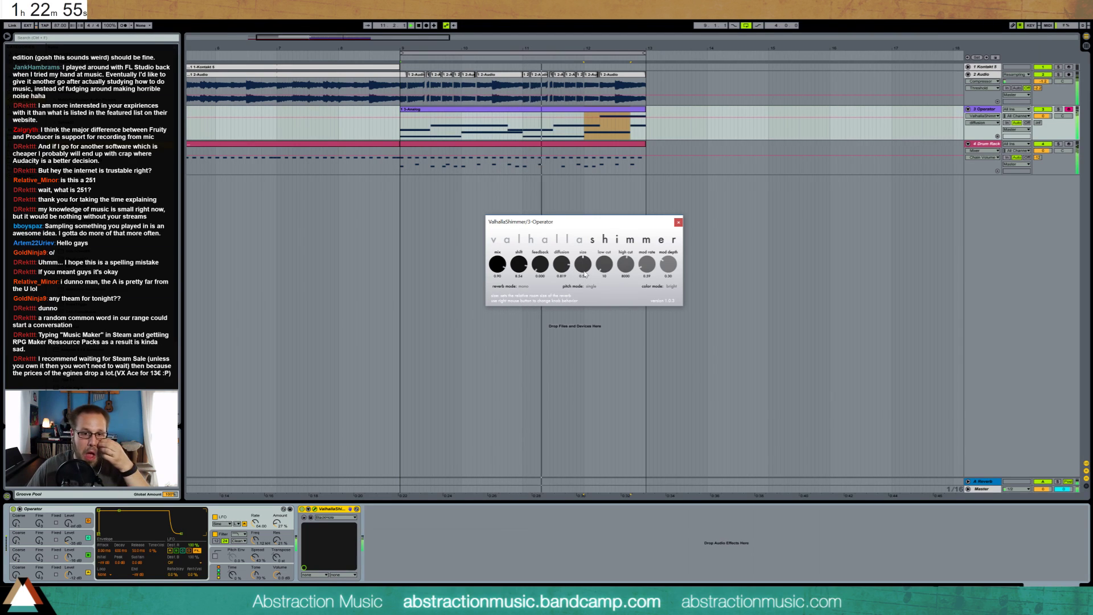
drag(586, 272, 590, 275)
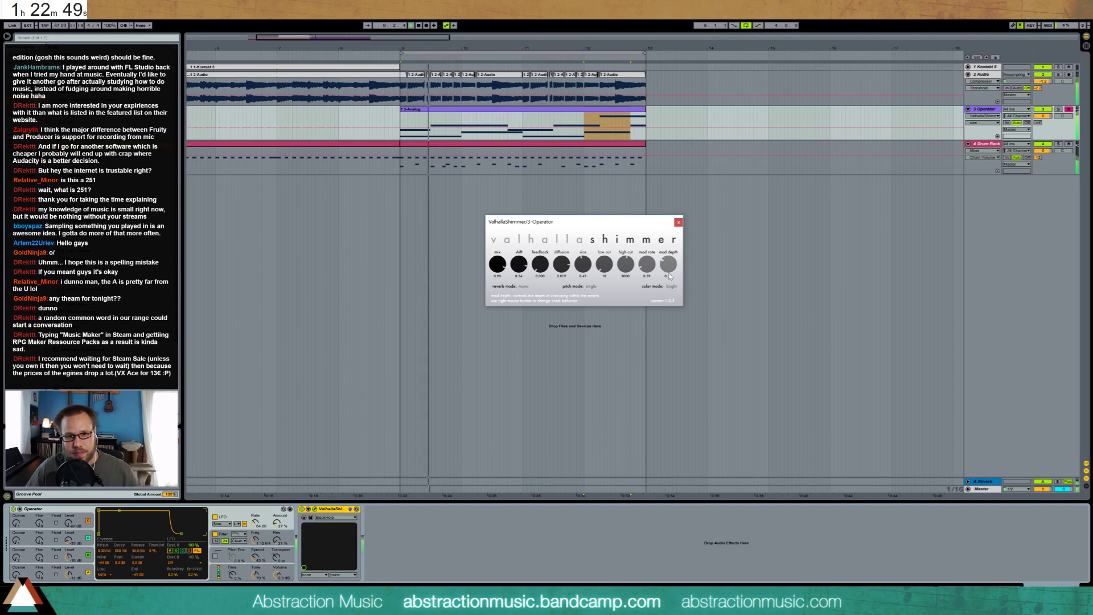
drag(648, 267, 669, 274)
drag(562, 263, 562, 265)
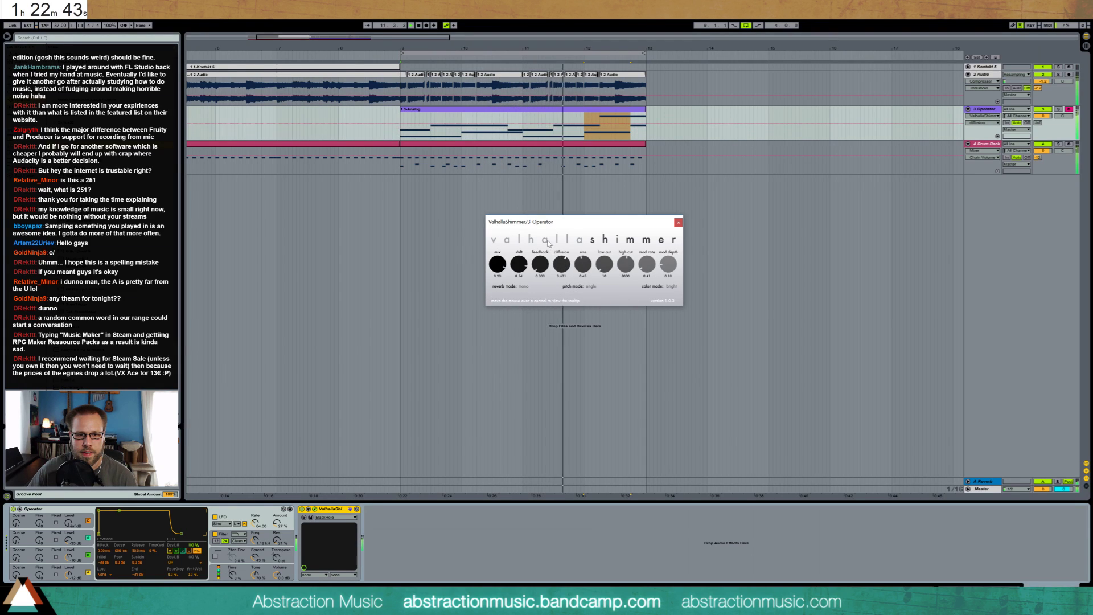
drag(541, 265, 520, 265)
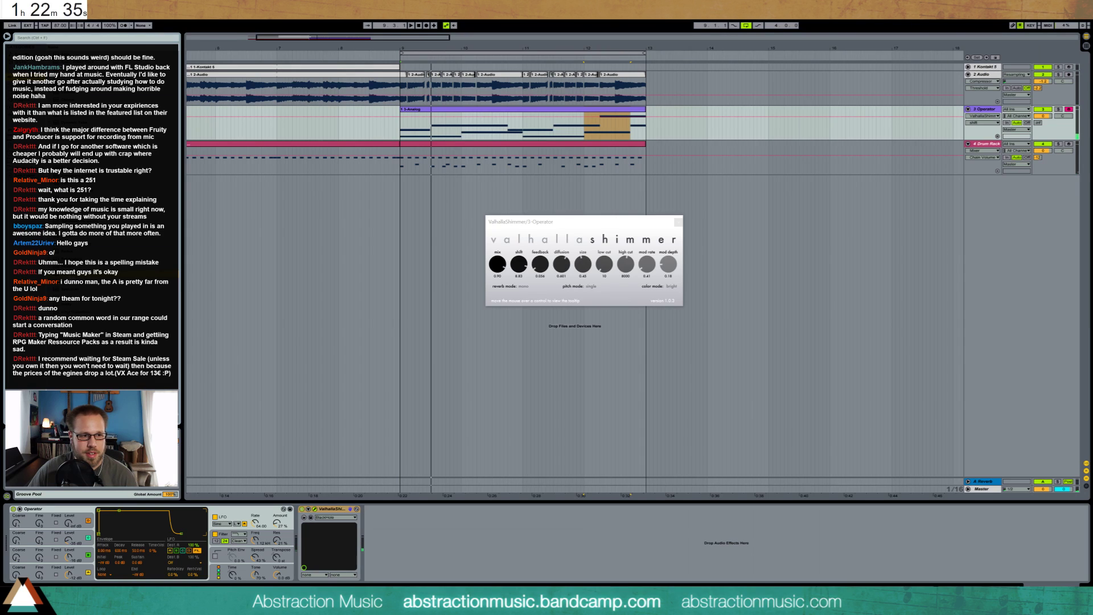
- Add a Saturator after ValhallaShimmer with its drive and output balanced by ear, and insert a low-cutting EQ Eight right after Operator
mouse_move(467, 508)
mouse_down()
mouse_move(414, 550)
mouse_move(375, 524)
mouse_up()
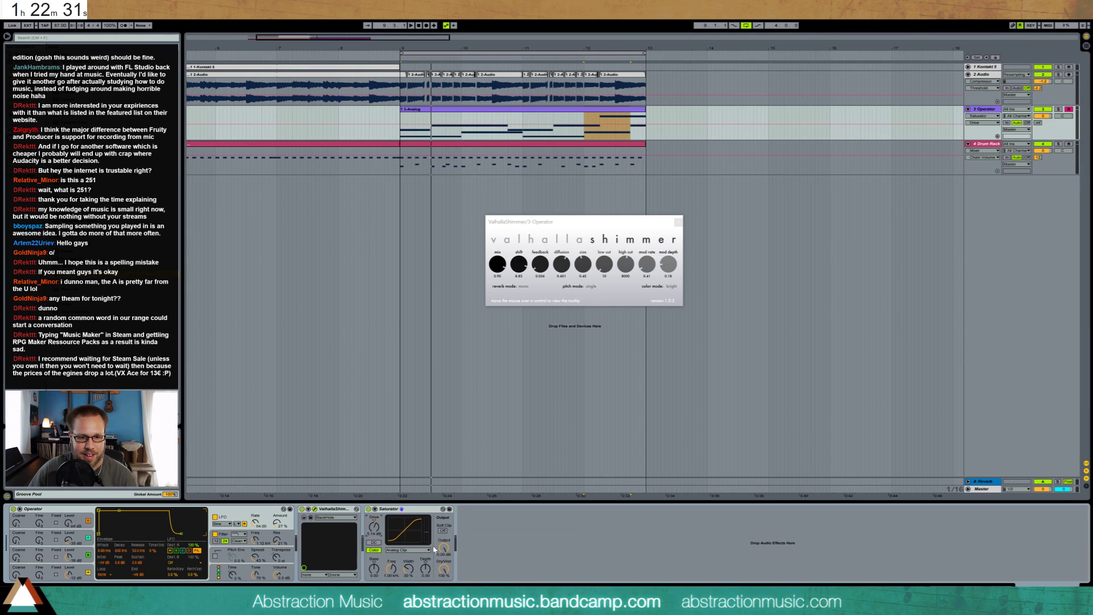
drag(436, 549, 437, 562)
key(space)
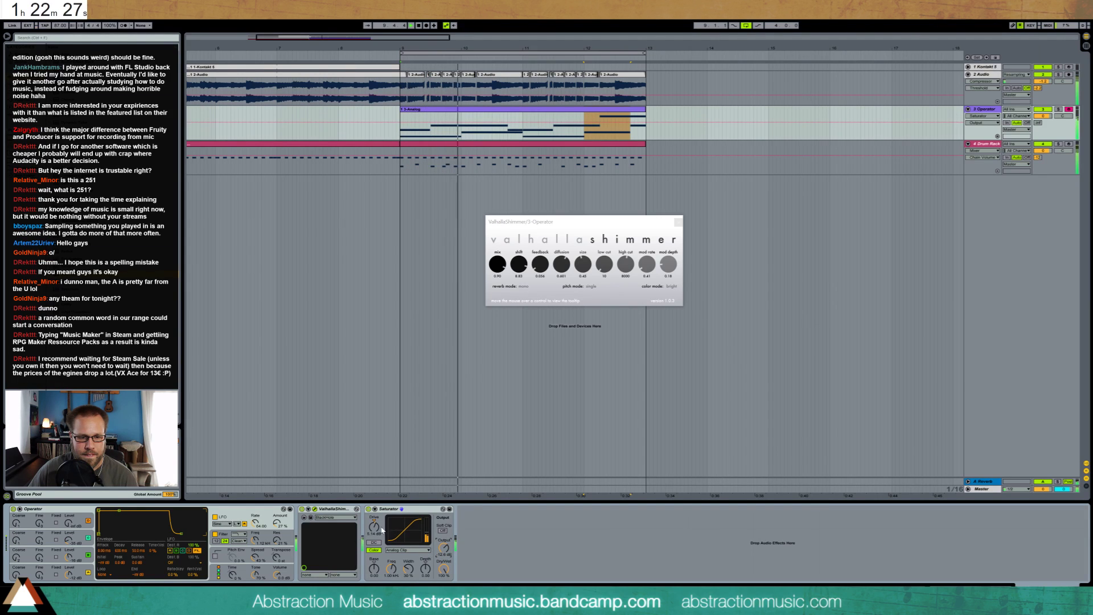
drag(412, 544, 424, 542)
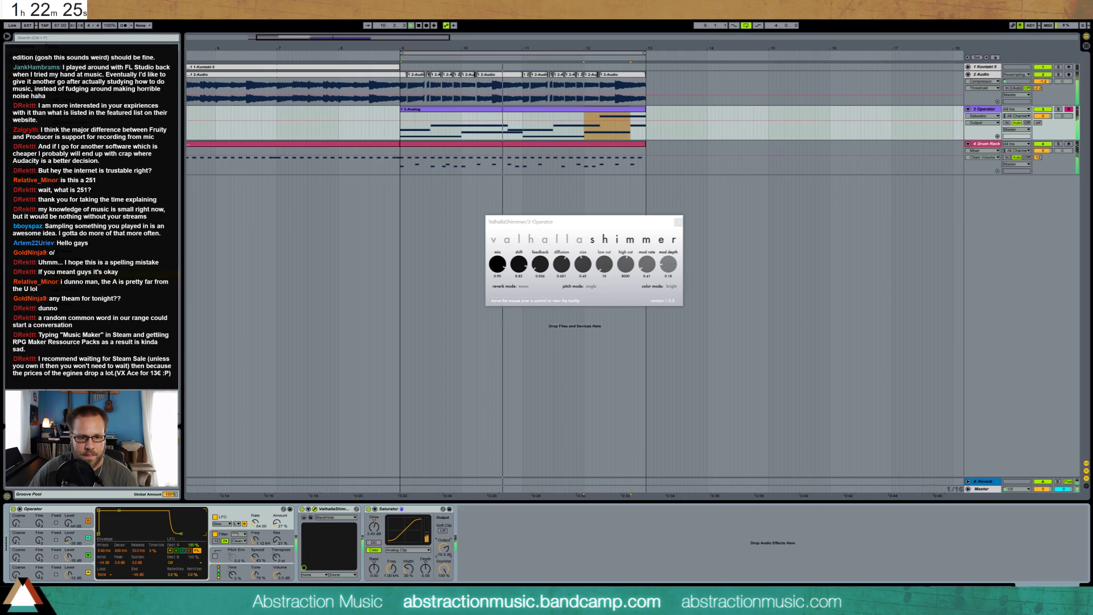
click(443, 548)
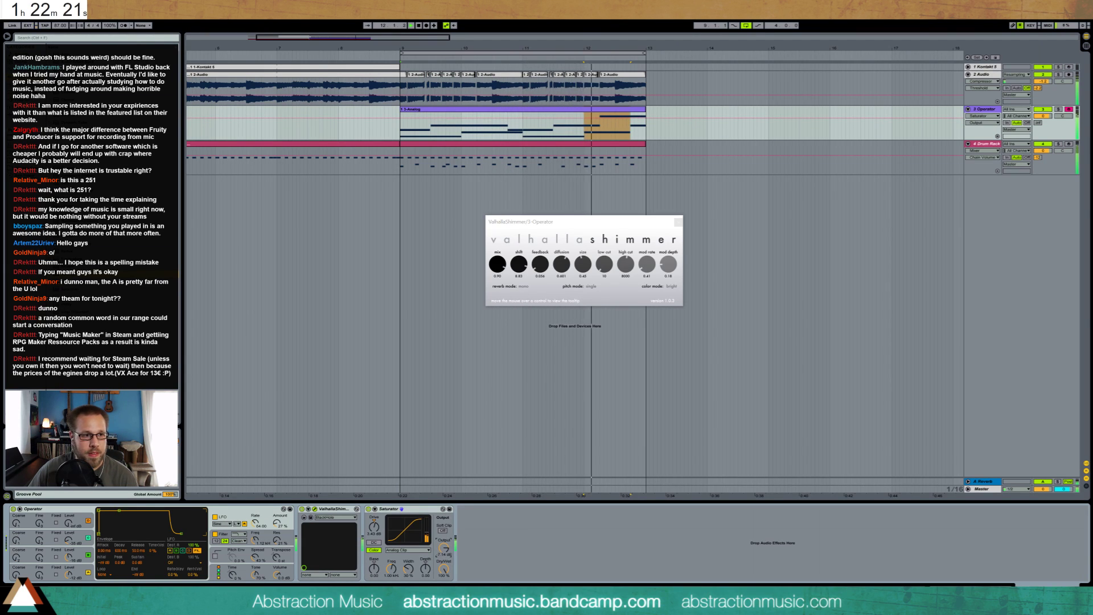
drag(91, 171, 367, 550)
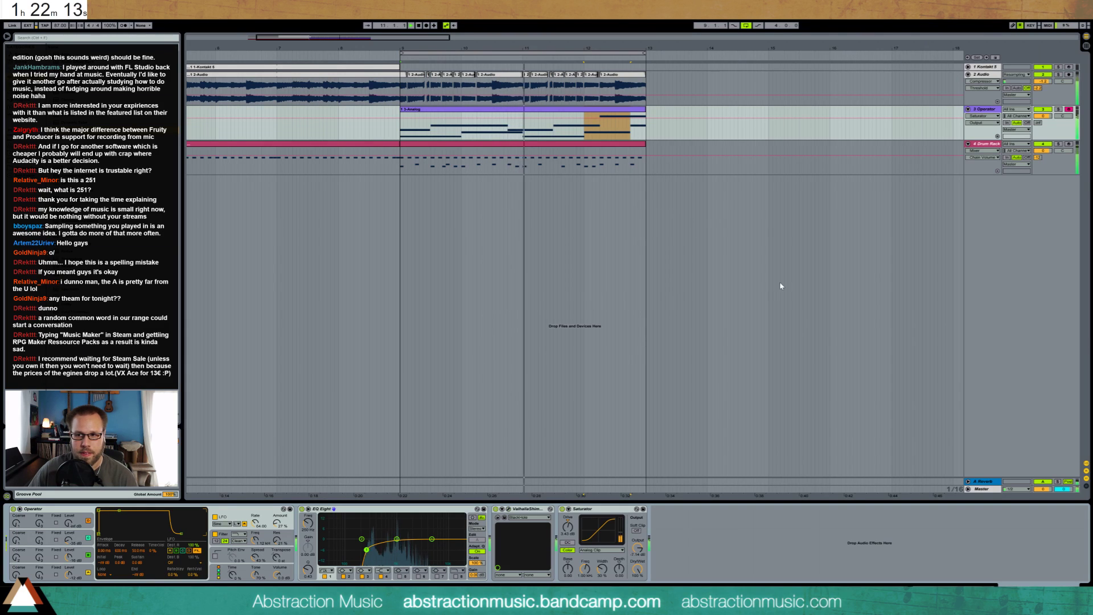
- Insert a new MIDI track and move it between the Operator and Drum Rack tracks
click(780, 159)
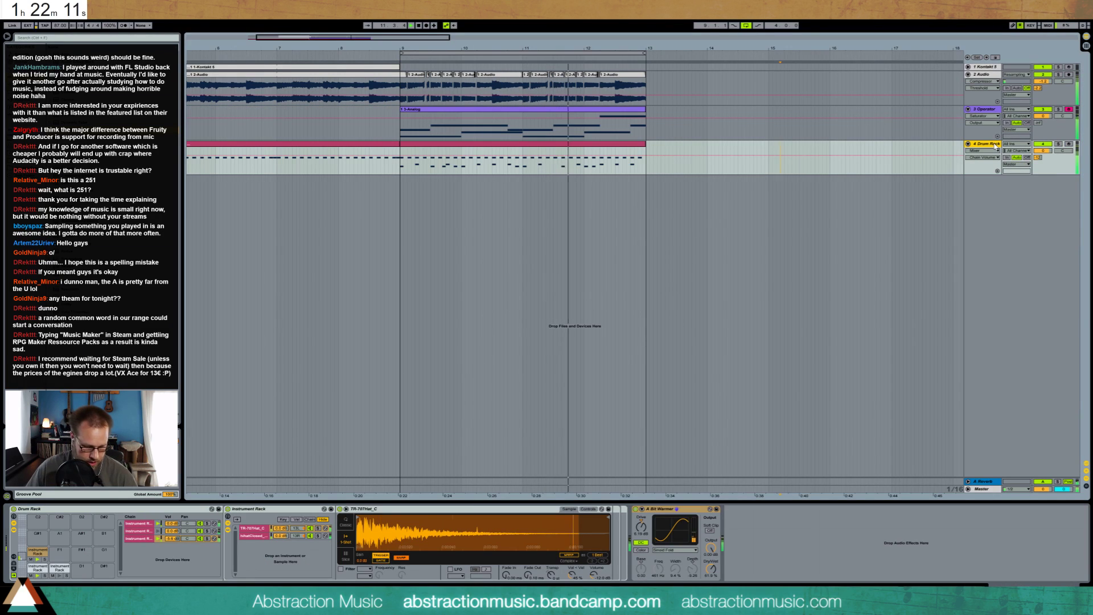
key(ctrl+shift+t)
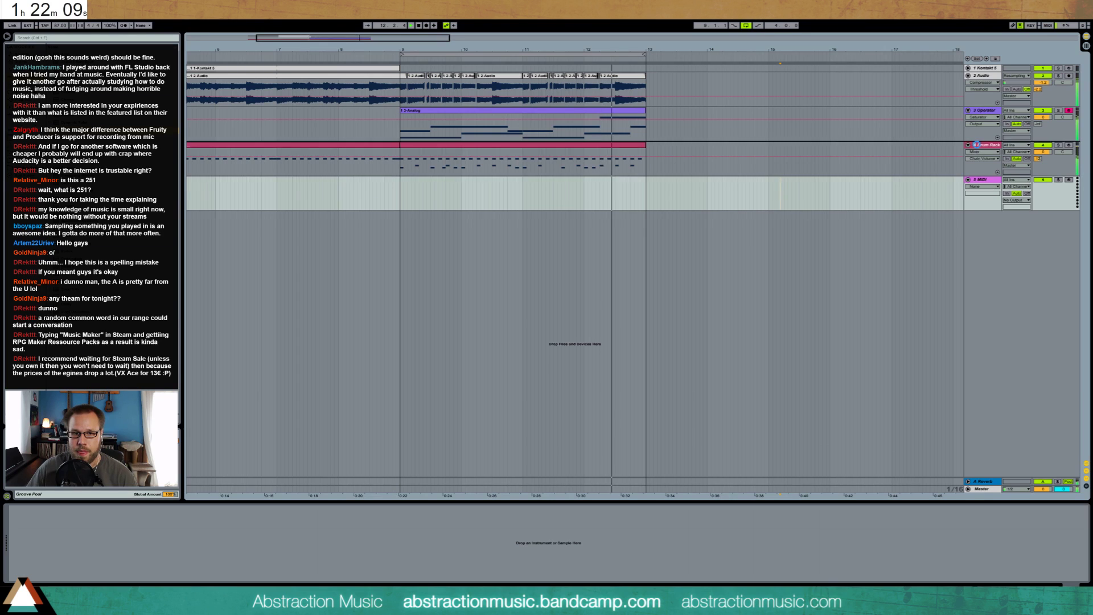
drag(431, 197, 431, 172)
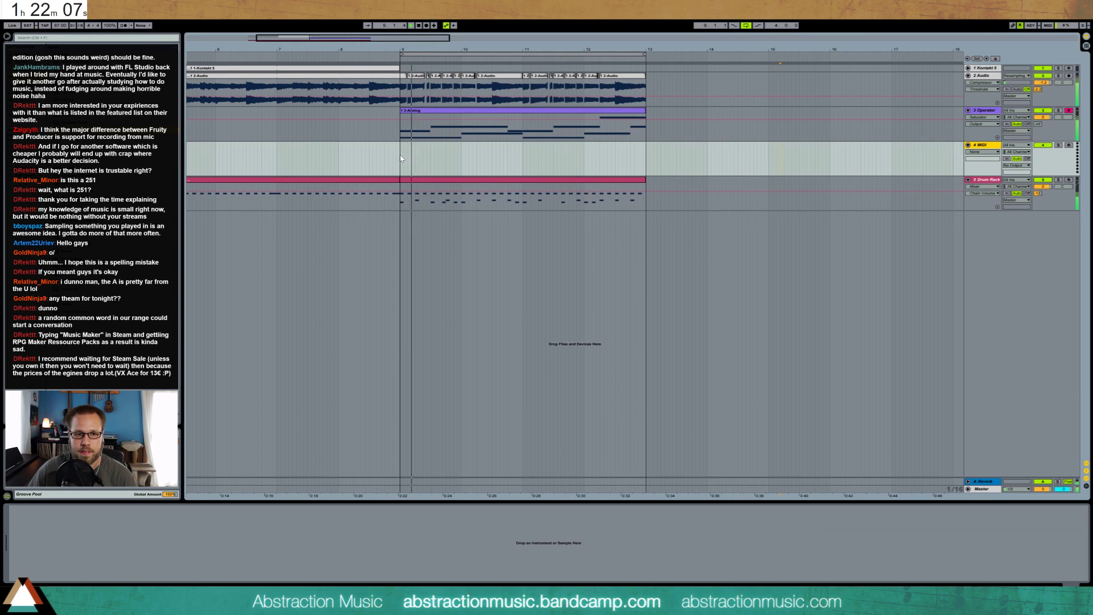
- Shorten the TR-707Hat_C hi-hat layer in the Drum Rack by trimming the sample's end and adjusting its fade out
double_click(471, 187)
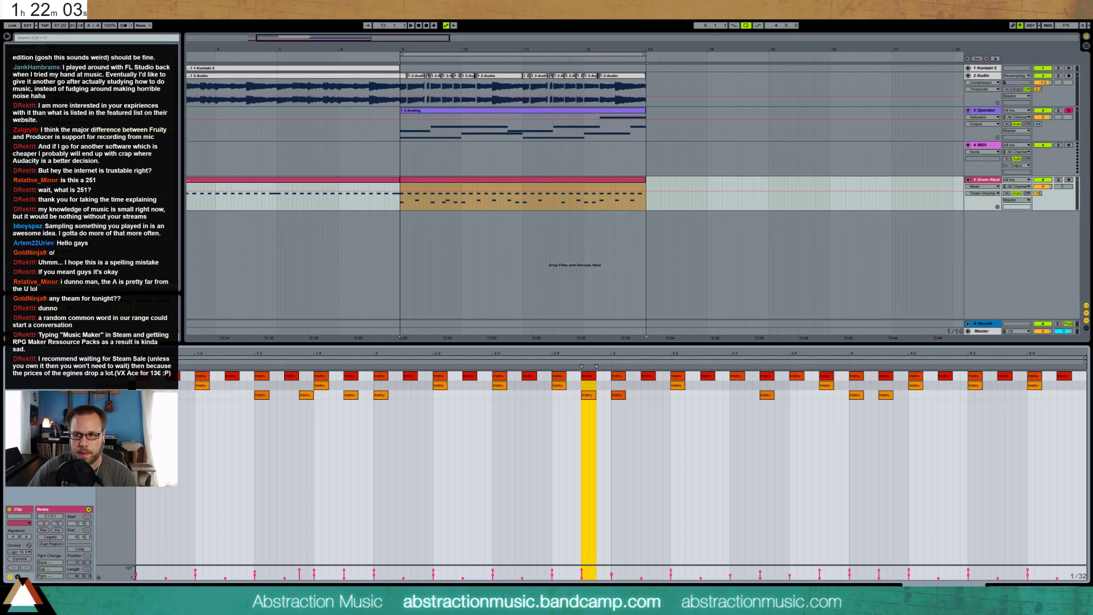
key(shift+Tab)
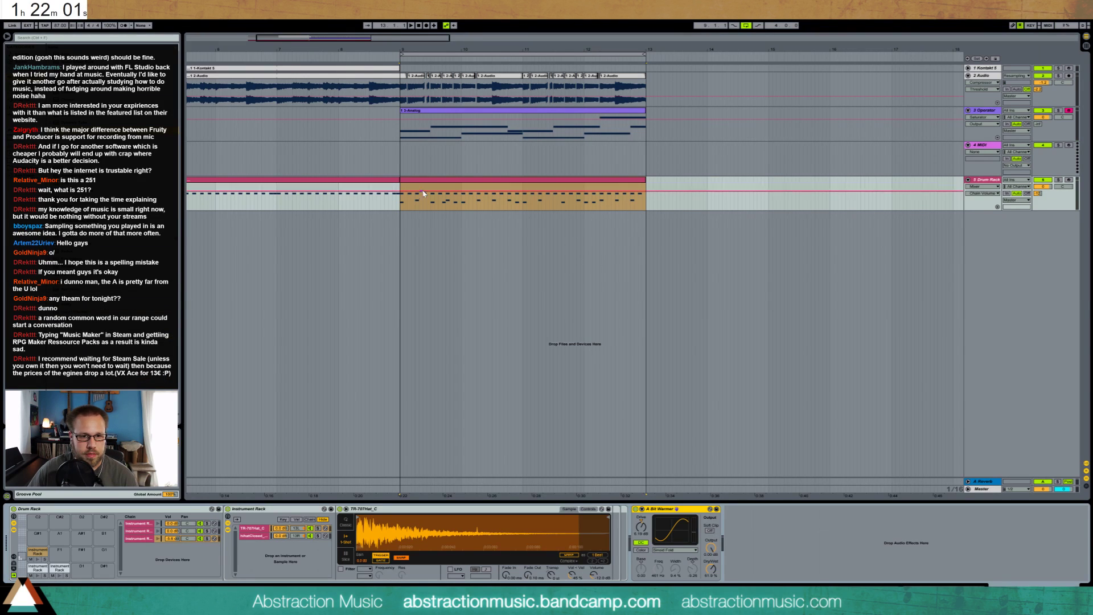
click(392, 204)
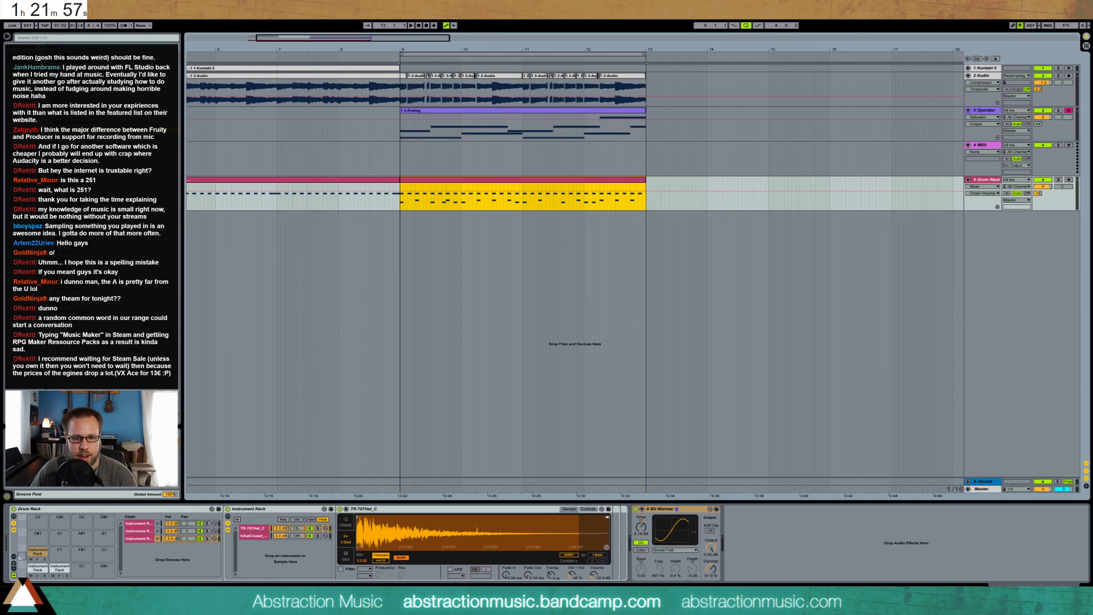
drag(528, 575, 528, 566)
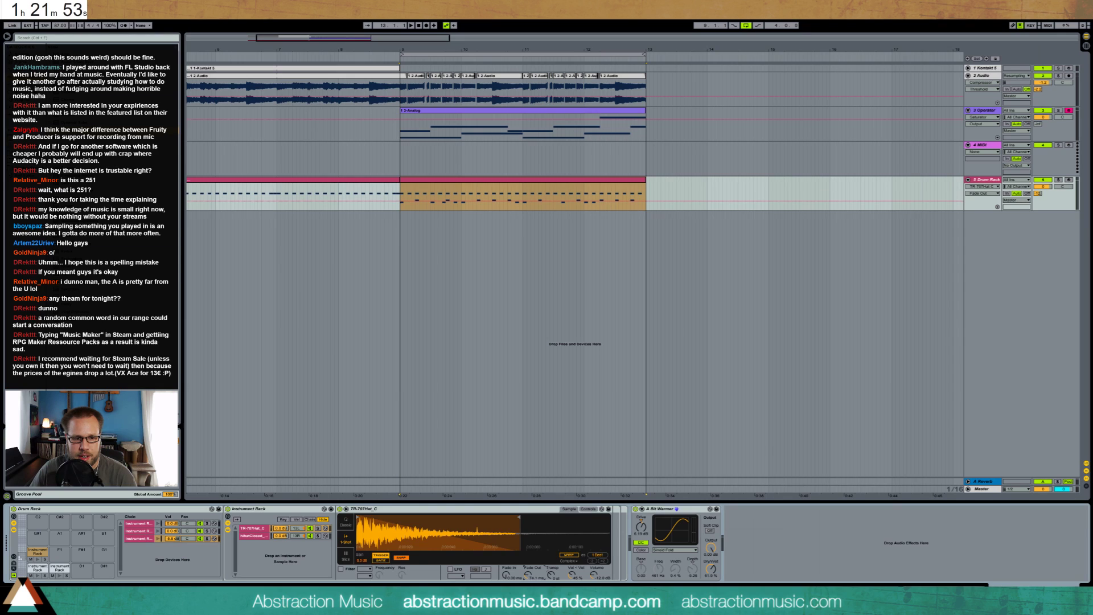
- Tighten the closed hi-hat layer by lowering its volume envelope's sustain and decay while the loop plays
click(250, 536)
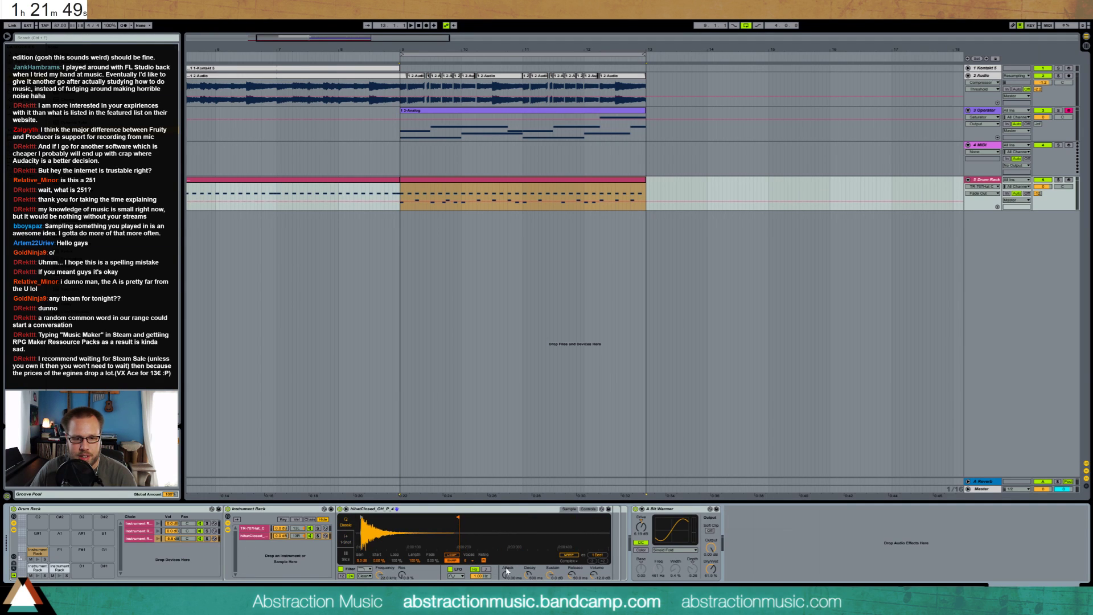
drag(550, 573, 551, 581)
key(space)
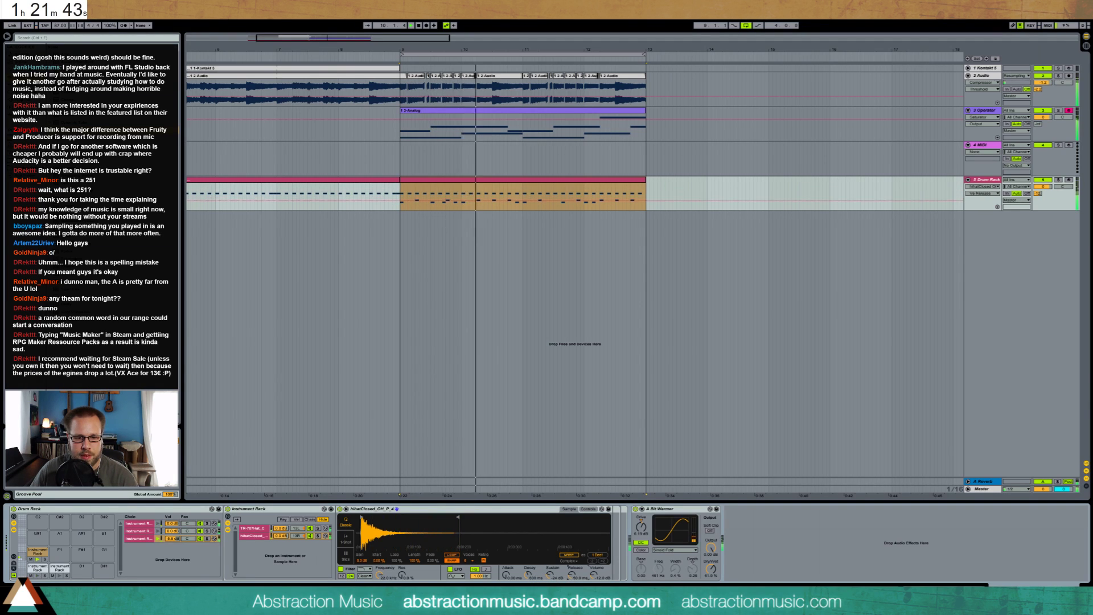
drag(530, 576, 529, 582)
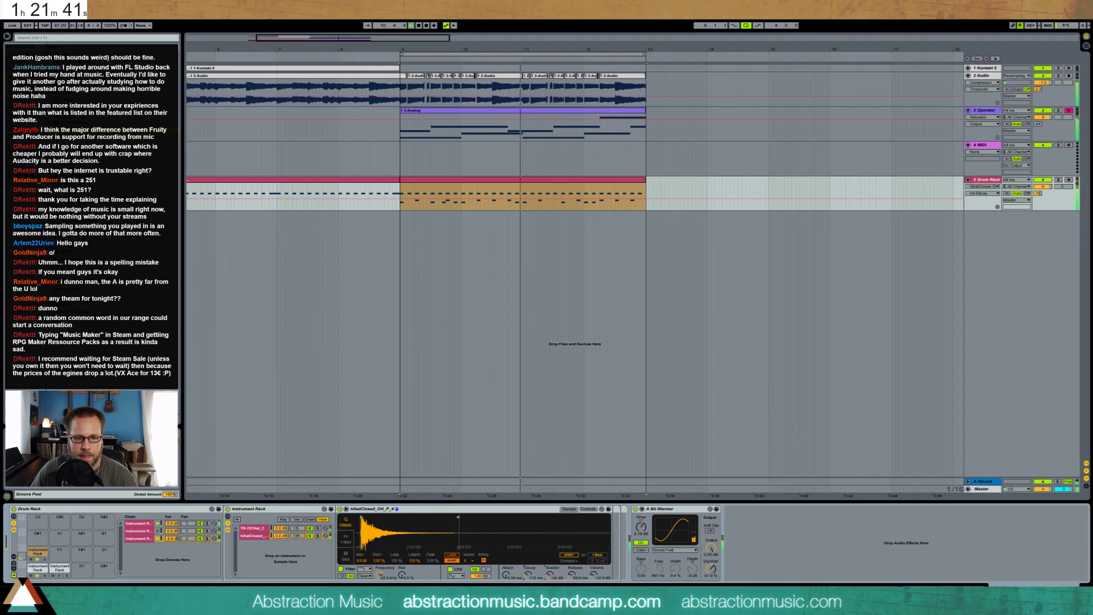
- Shorten the clap layers: trim the MaxV - 707 sample's end and adjust its fade out, and reduce the CYCdh_ElecK05-Clap01 sustain and decay
click(140, 531)
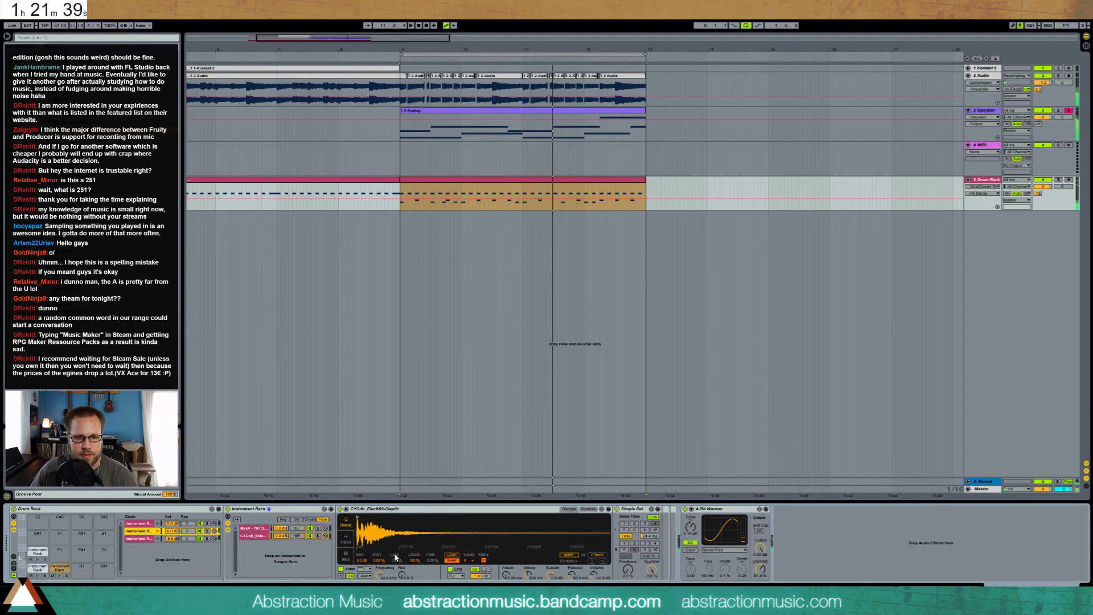
click(267, 528)
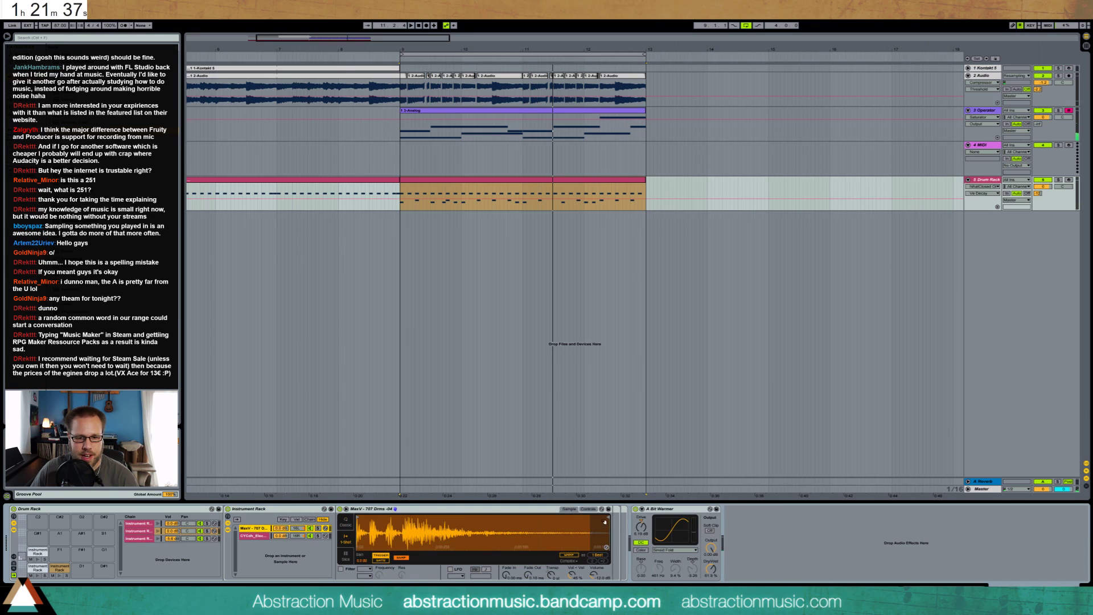
mouse_move(607, 517)
mouse_down()
mouse_move(432, 518)
mouse_move(485, 518)
mouse_up()
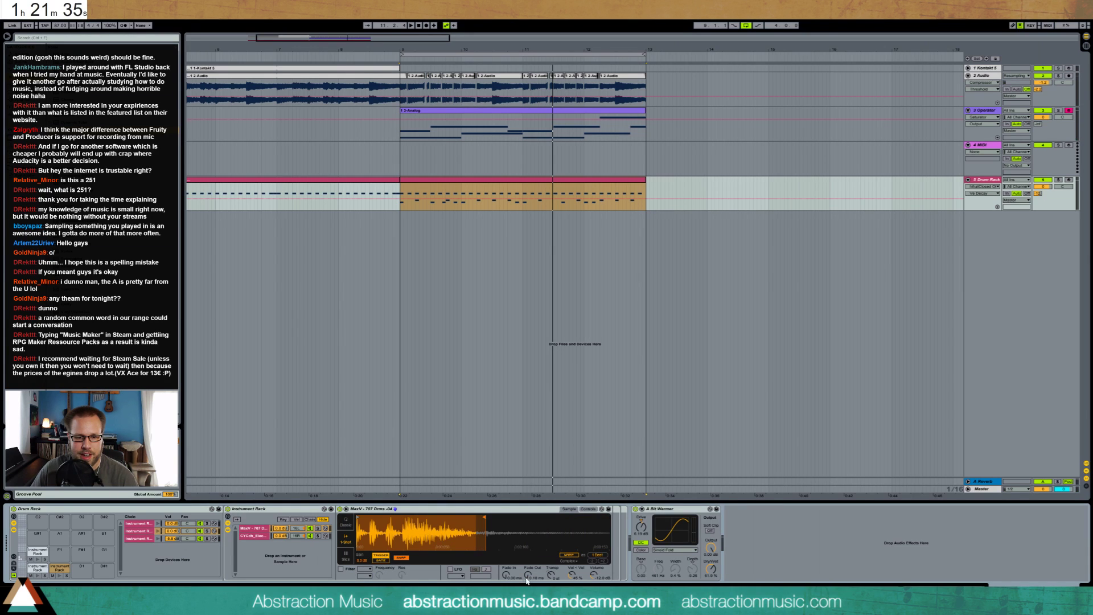
drag(527, 578, 527, 556)
key(space)
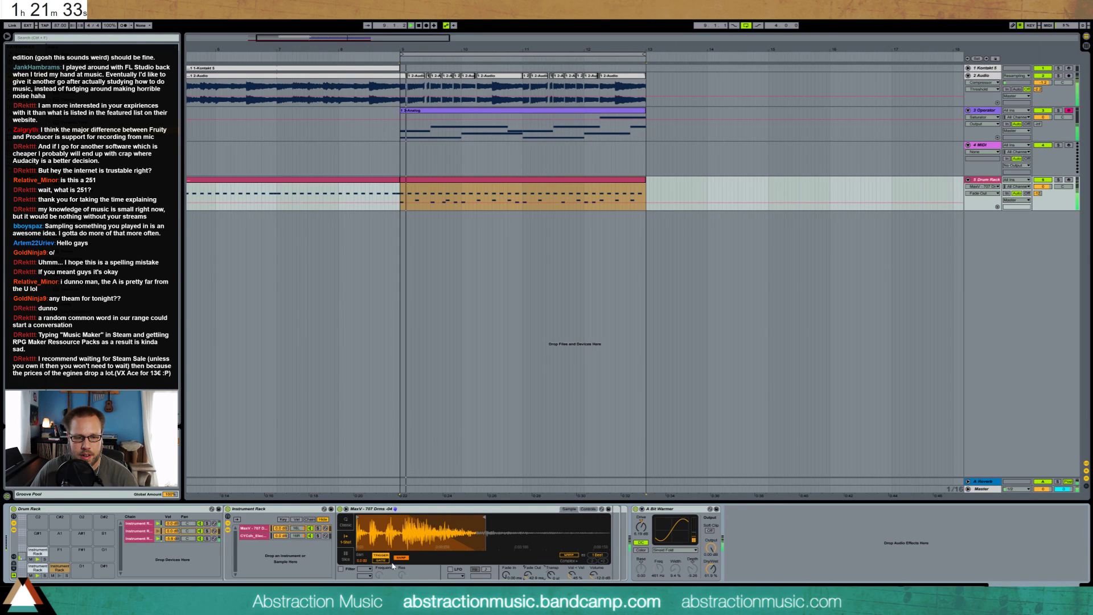
click(273, 537)
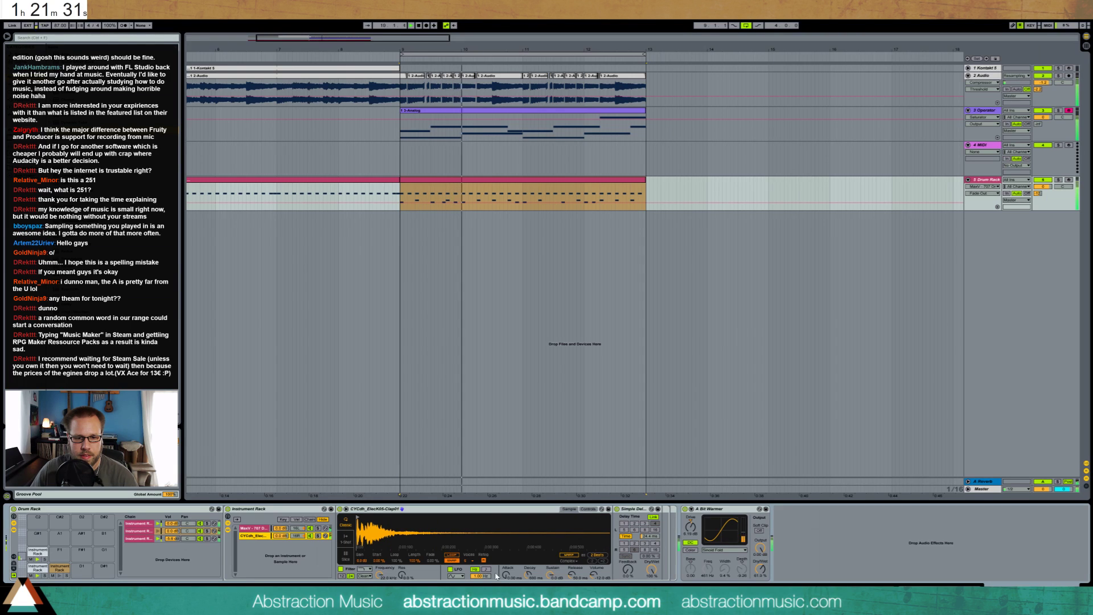
drag(550, 574, 529, 595)
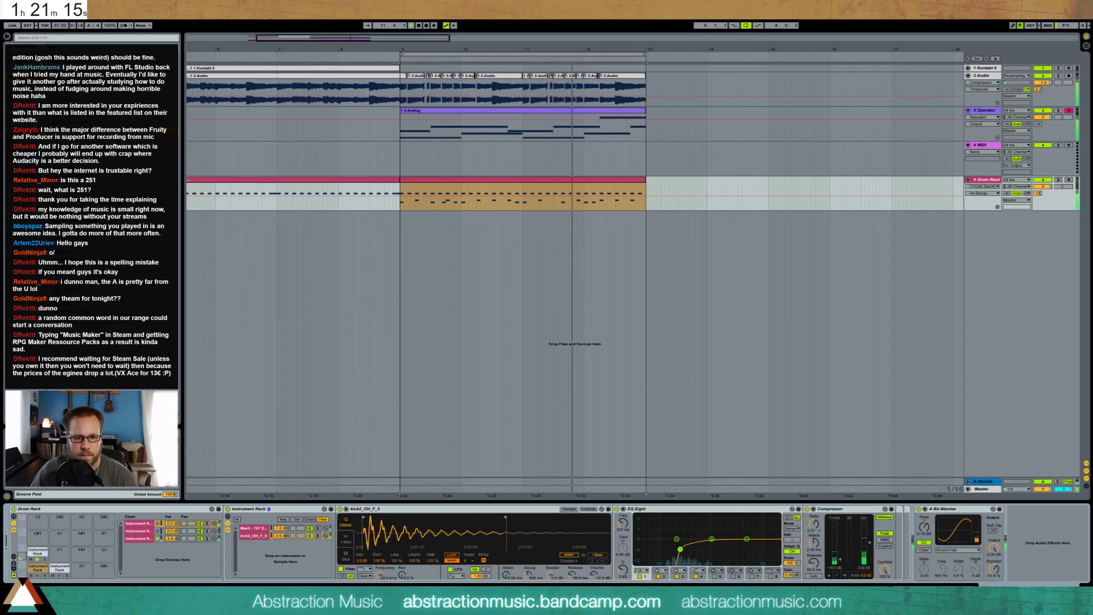
- Enable the filter on the kick's MaxV - 707 layer and adjust its type and frequency by ear
click(254, 528)
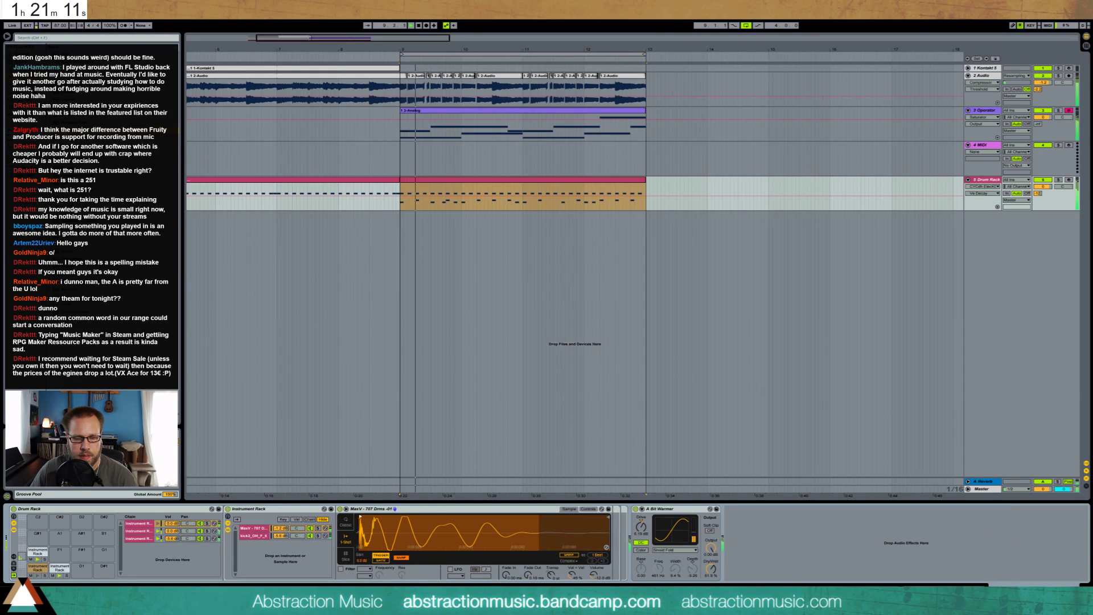
click(341, 569)
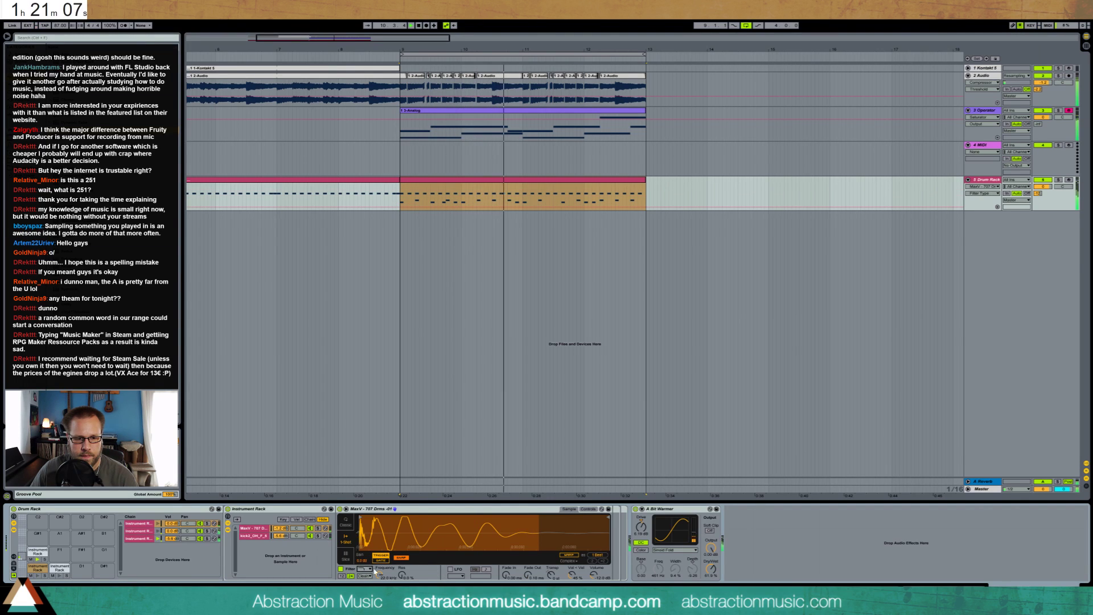
drag(379, 574, 379, 574)
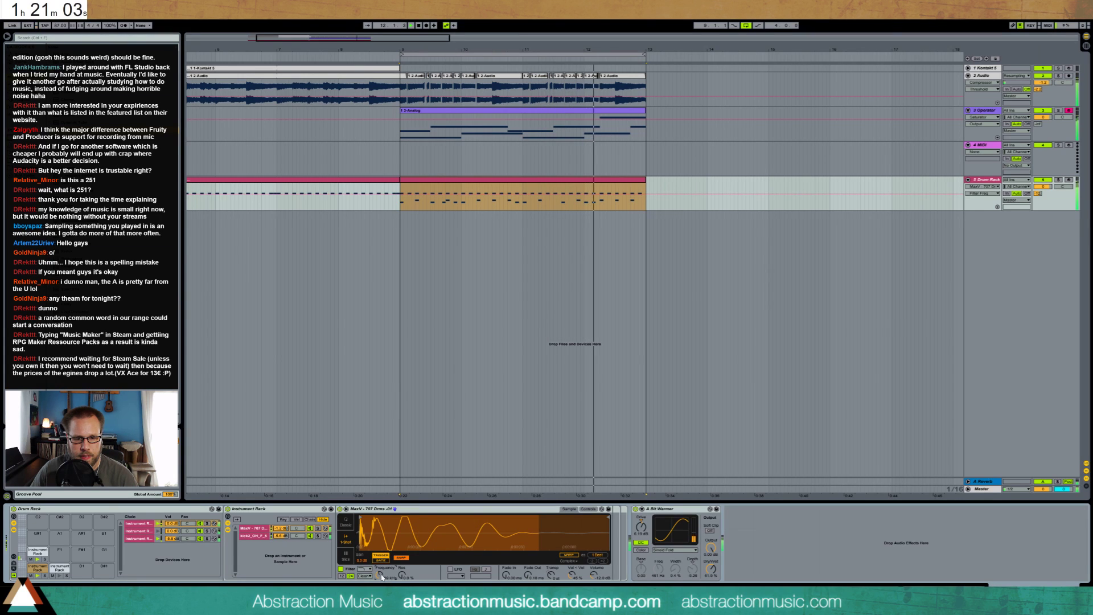
- Readjust the drive, output and dry/wet of the Saturator on the Operator track, checking it in the loop
click(609, 133)
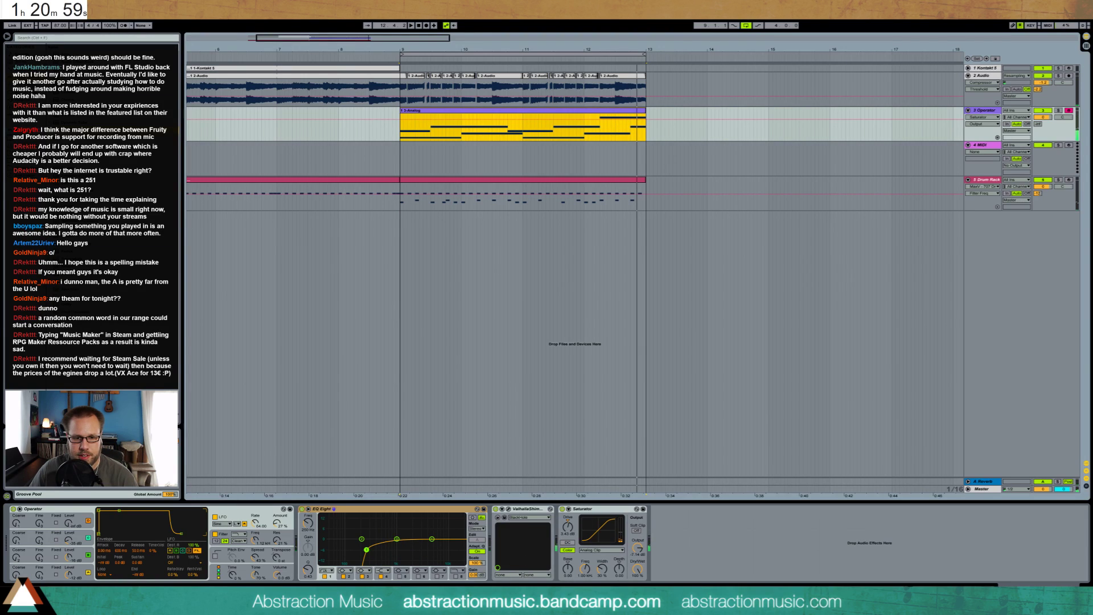
drag(568, 525, 567, 530)
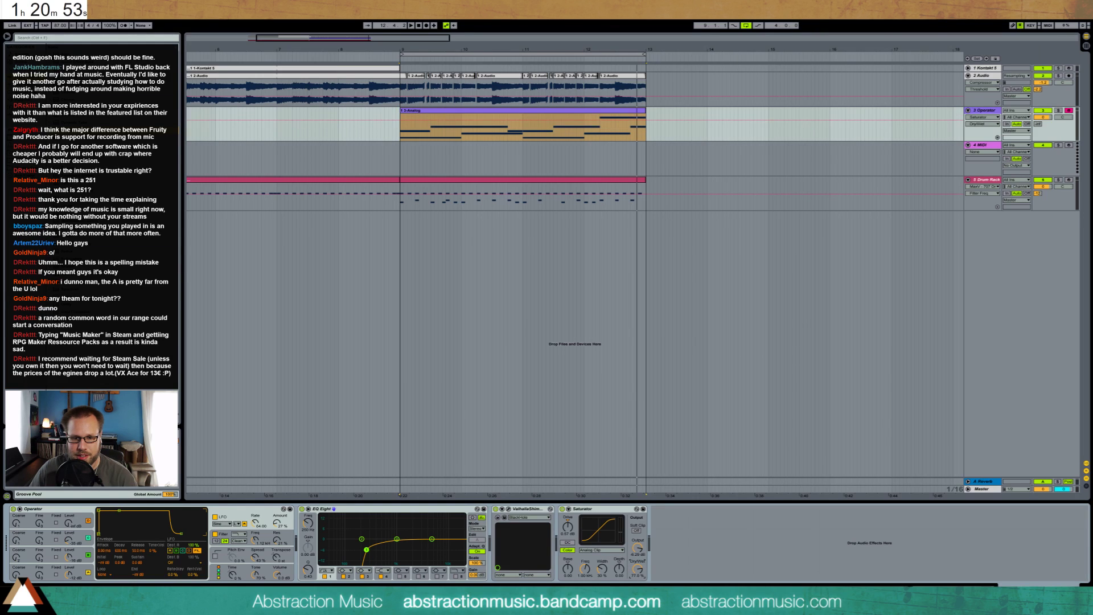
key(space)
drag(637, 568, 638, 575)
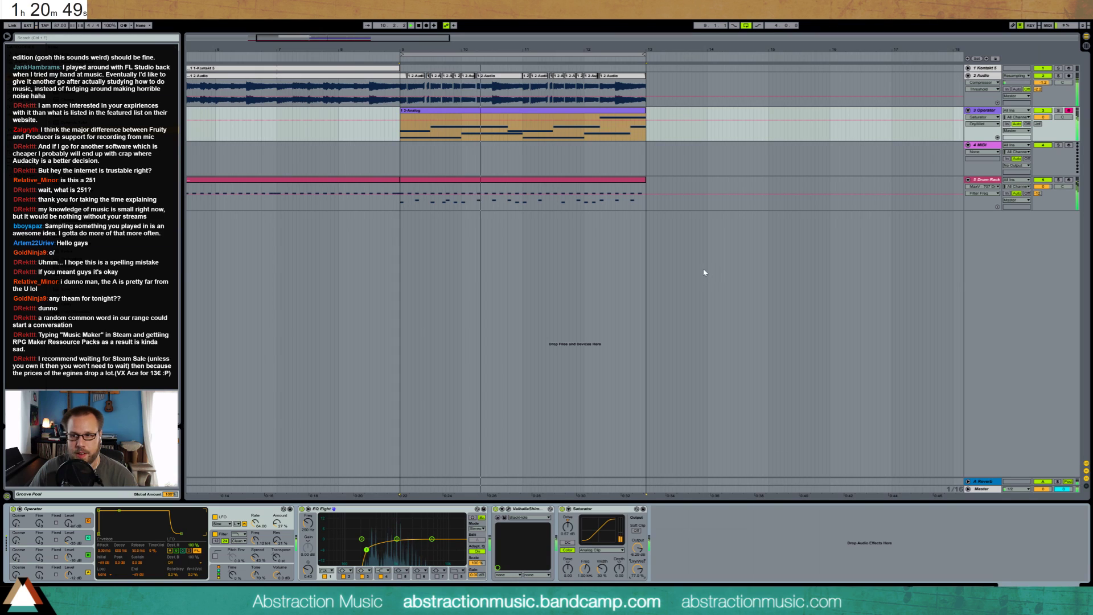
- Lower the Operator track's volume and adjust its send to the A-Reverb return
click(1048, 118)
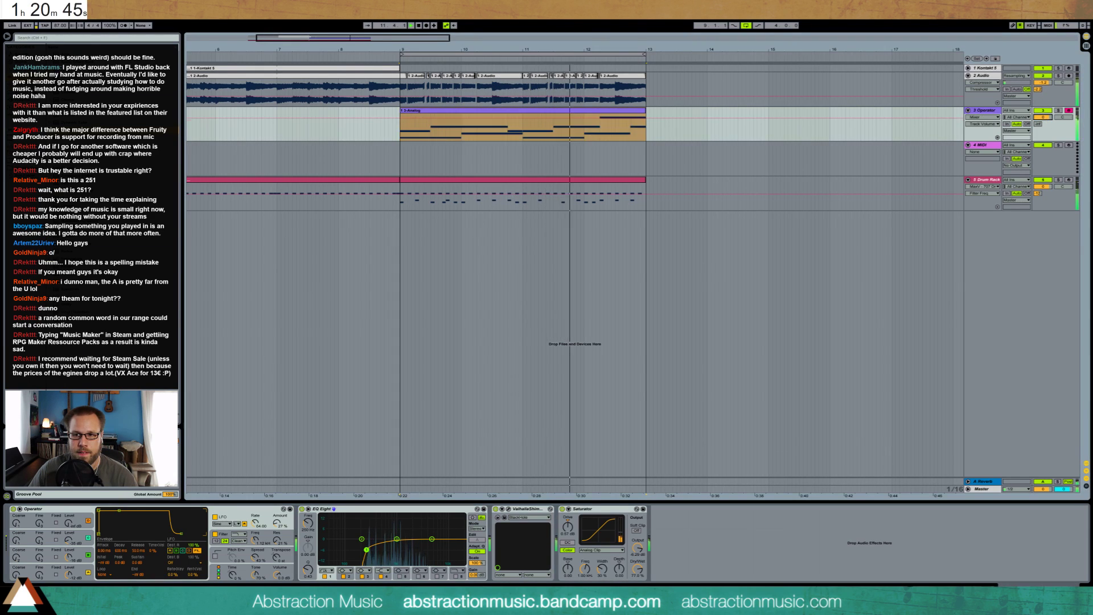
drag(1047, 118, 1038, 126)
click(1038, 125)
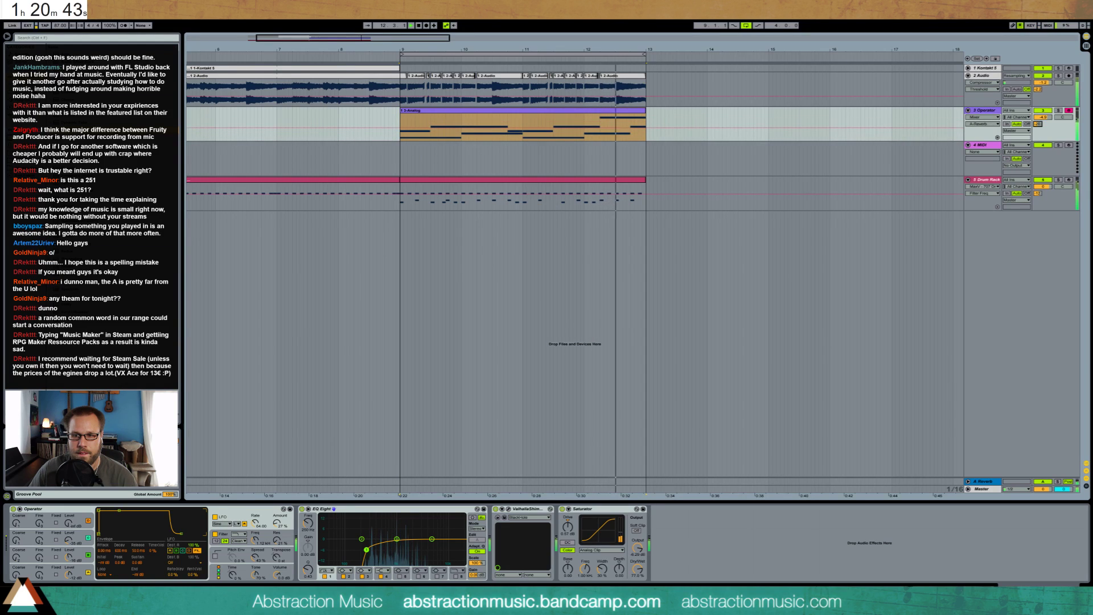
- Pull down band 4 of the Operator track's EQ Eight to soften the pad's highs
drag(433, 539, 422, 550)
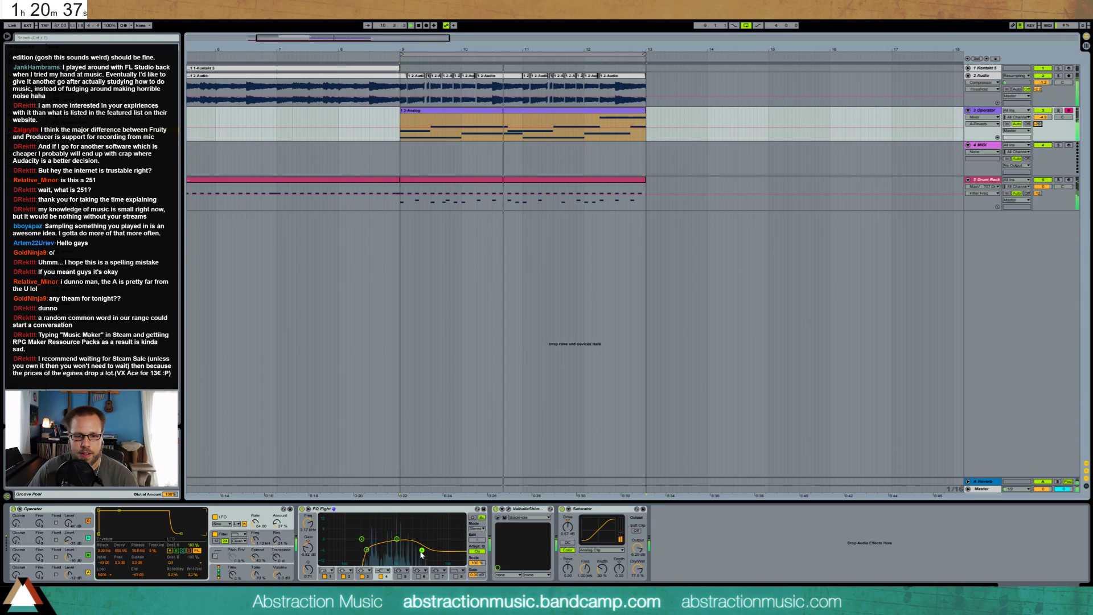
drag(422, 550, 421, 547)
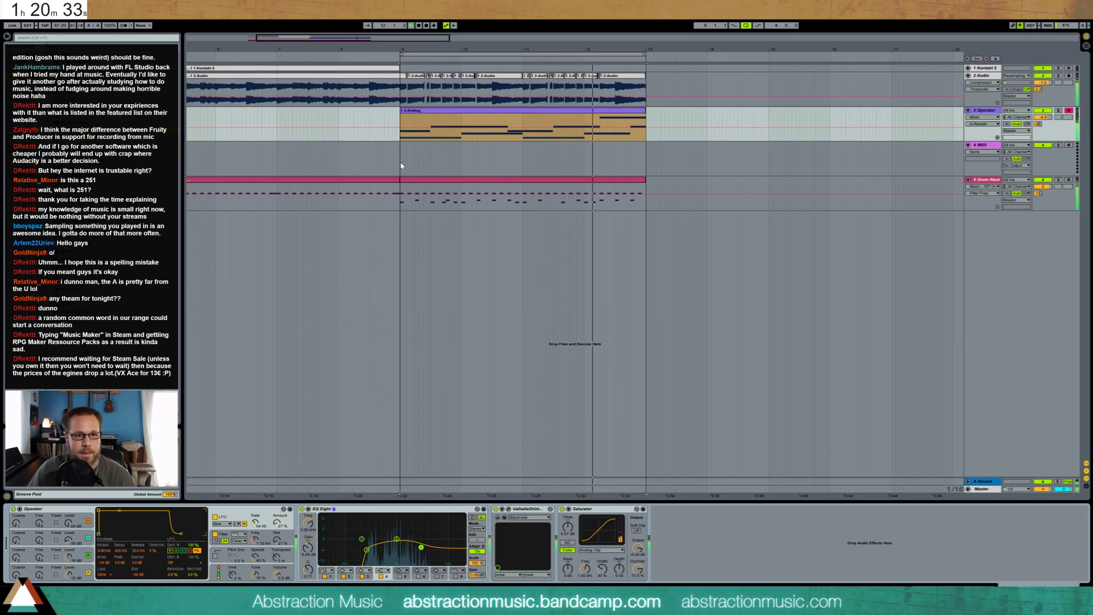
- Add Kontakt 5 to the new MIDI track and load The Giant piano instrument
click(982, 145)
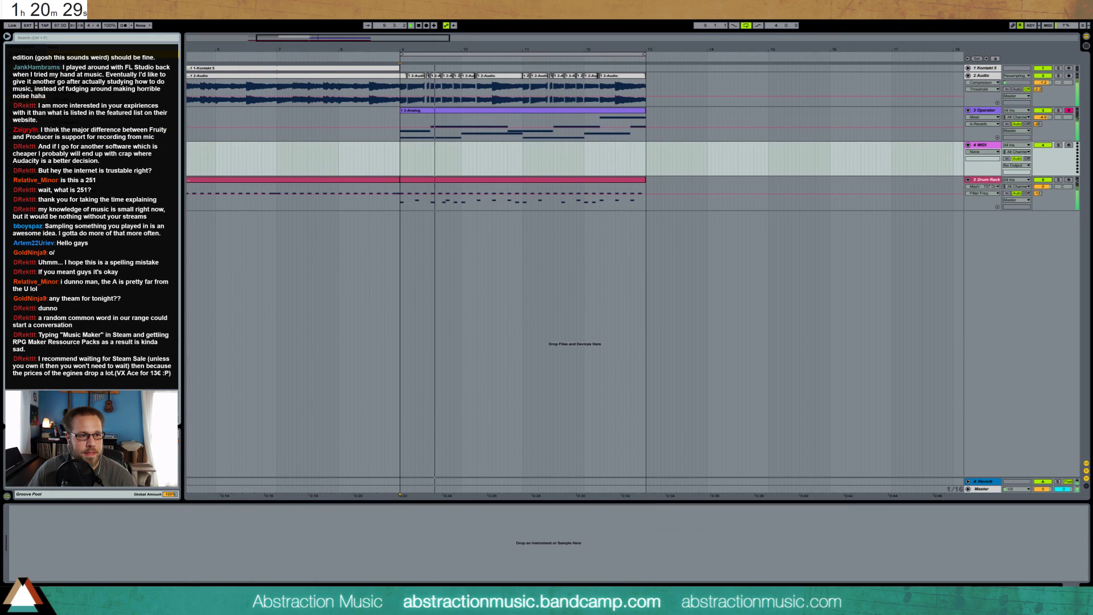
drag(487, 152, 488, 153)
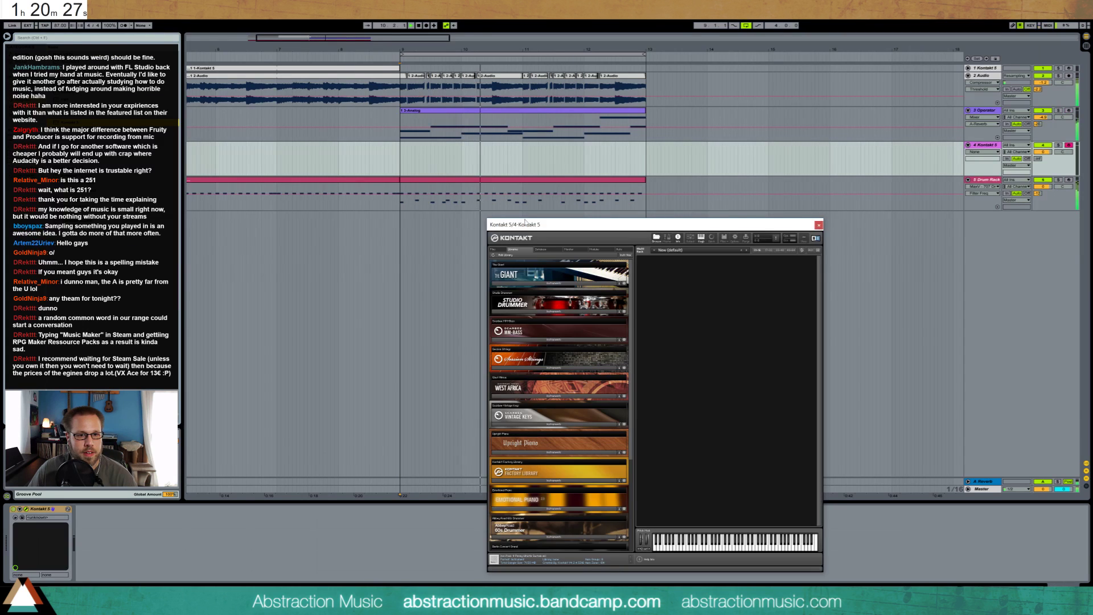
click(536, 265)
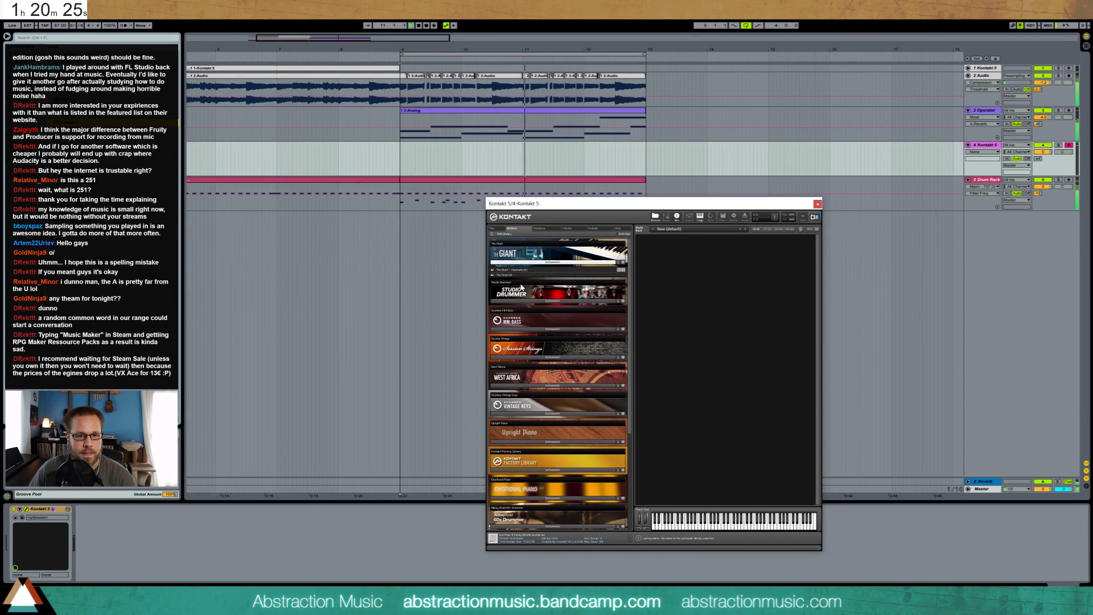
drag(512, 275, 721, 269)
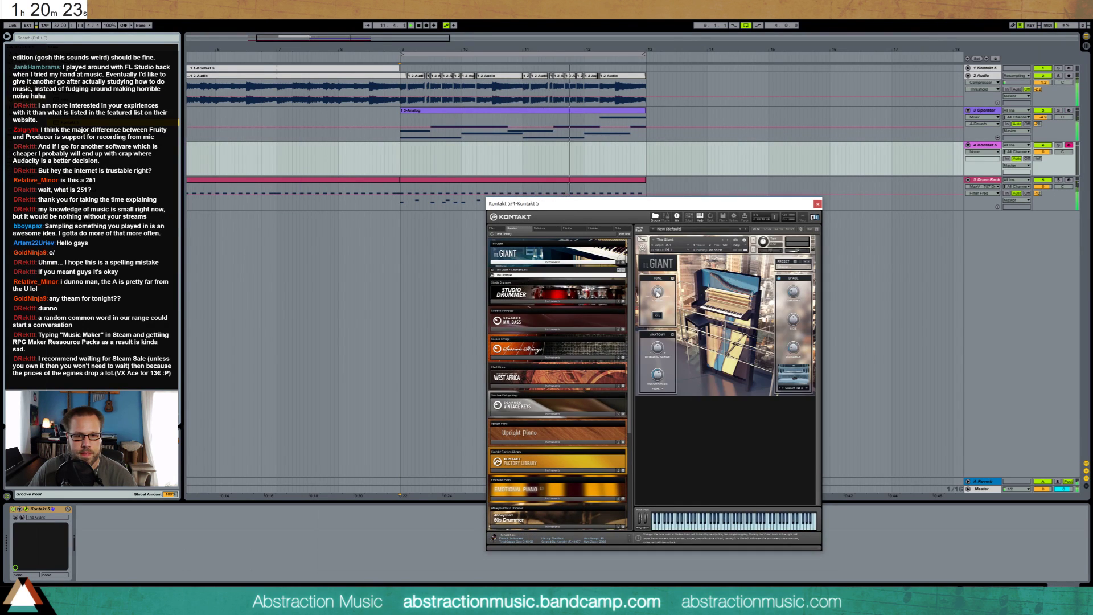
- Switch on the option under The Giant's Tone knob, adjust the lowest Space knob, and close the Kontakt window
click(657, 315)
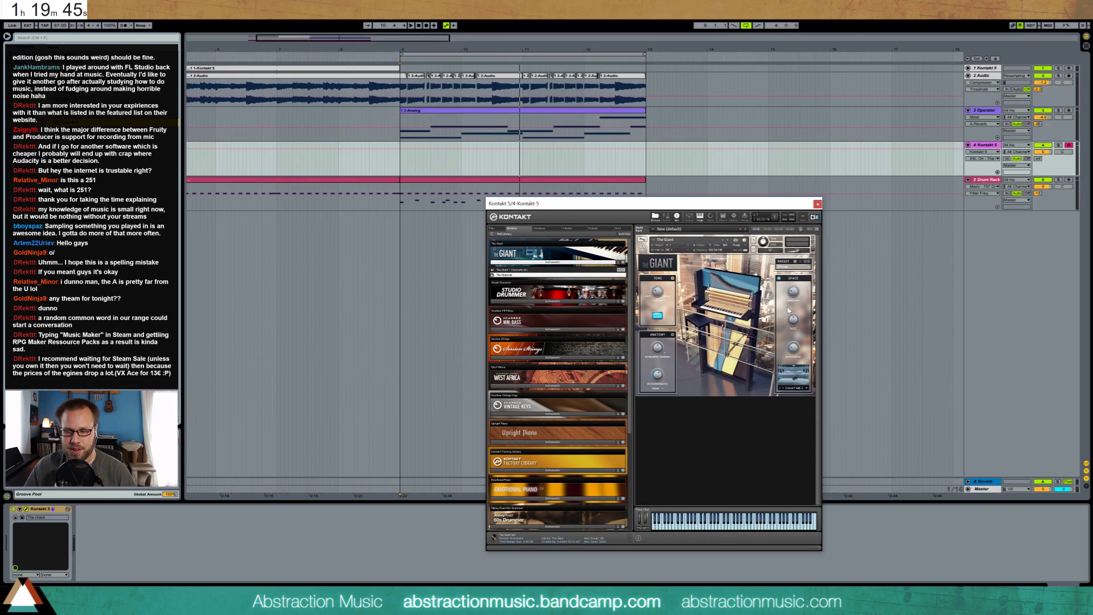
click(792, 348)
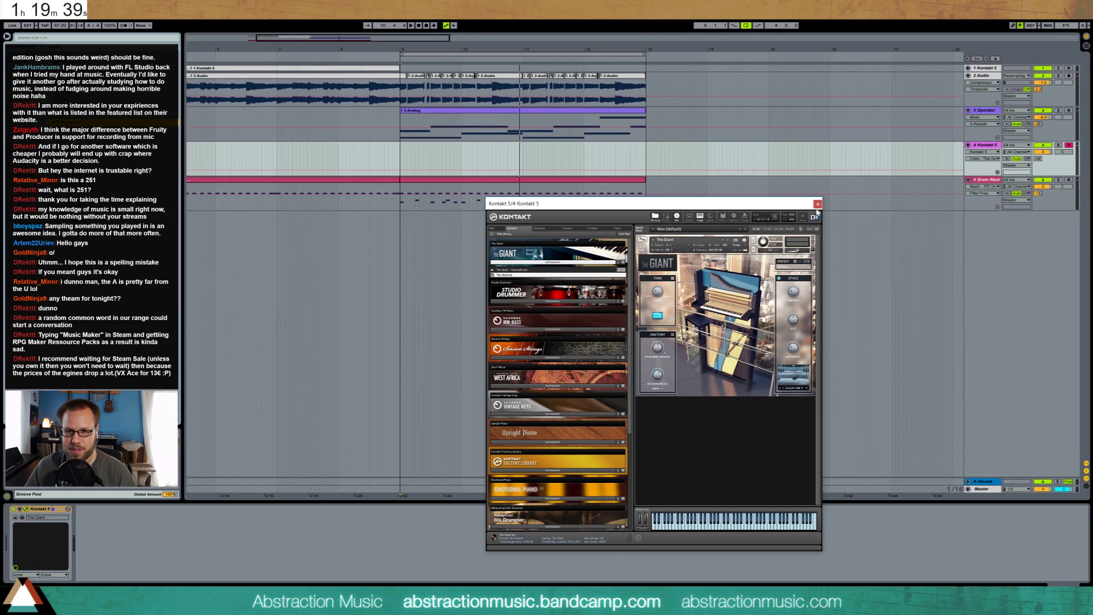
click(818, 204)
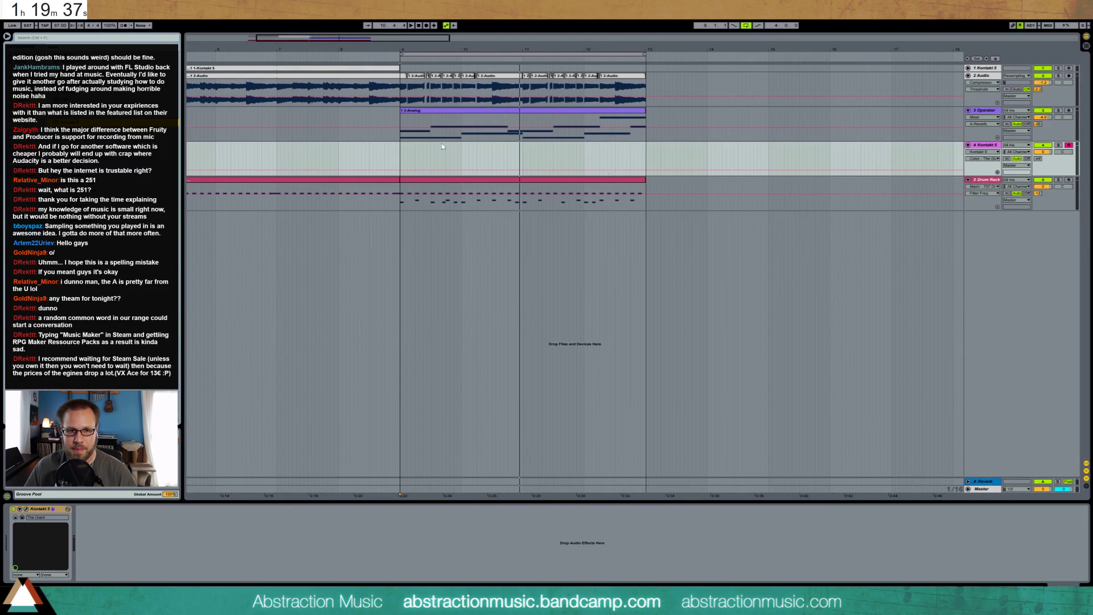
- Try a first piano take on the Kontakt 5 track over looped bars 9 to 13
key(space)
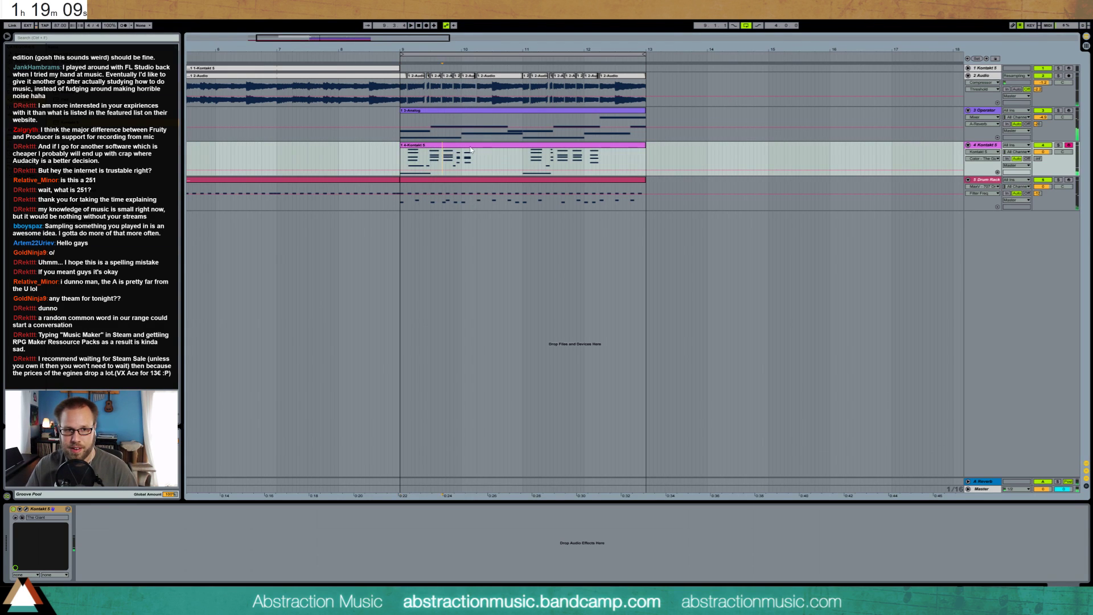
click(498, 157)
key(space)
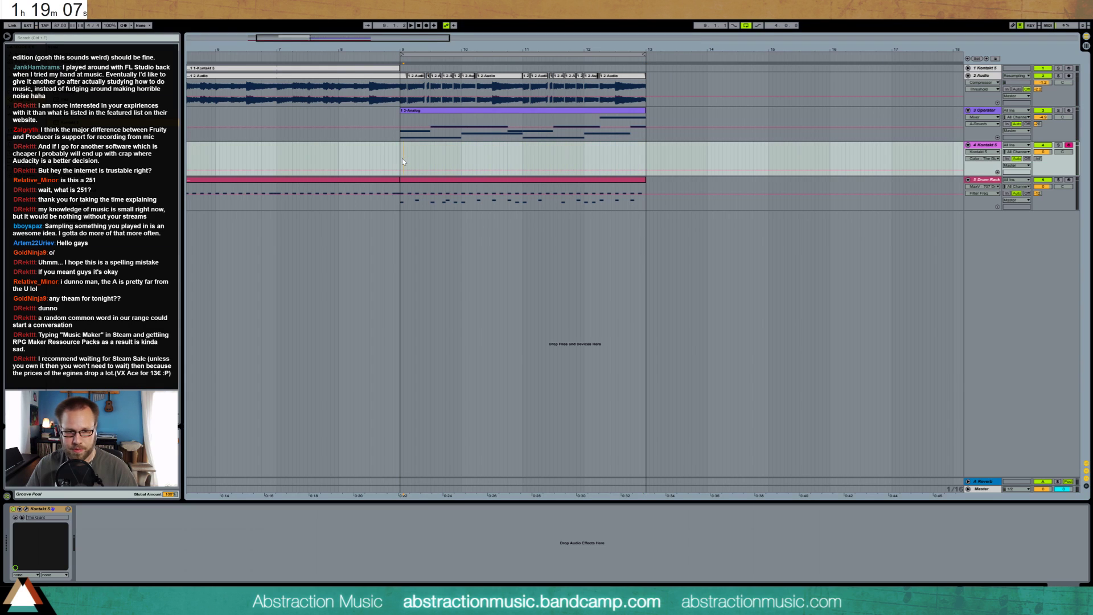
- Record a piano take over the bar 9 to 13 loop and extend its clip to expose all recorded passes
key(F9)
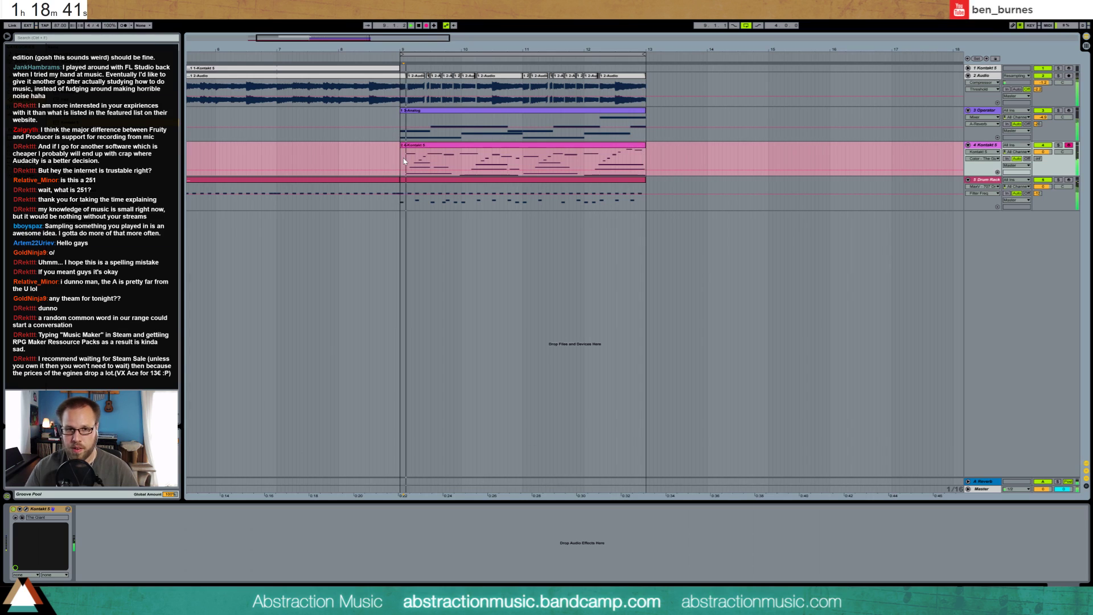
key(F9)
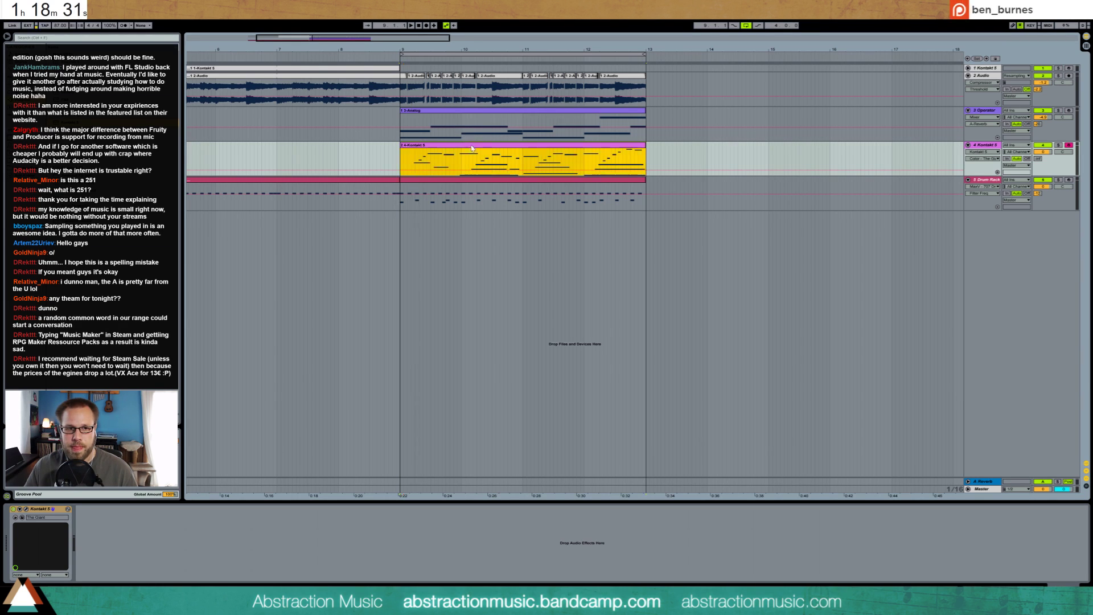
drag(446, 150, 202, 152)
key(minus)
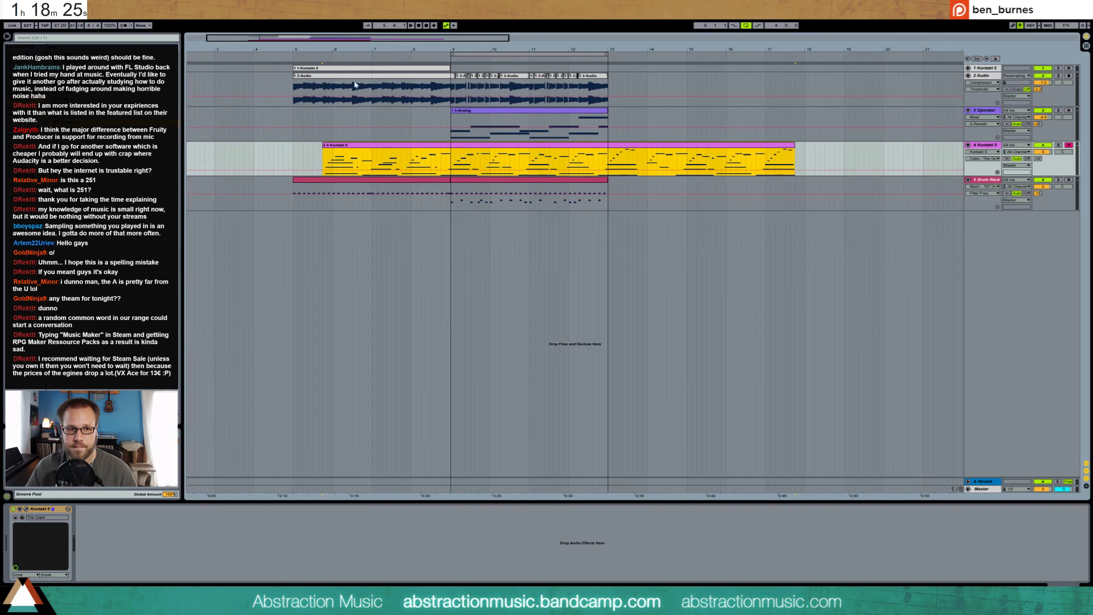
- Slide the piano clip along the timeline until it starts at bar 5, checking its alignment in playback
drag(367, 146, 372, 146)
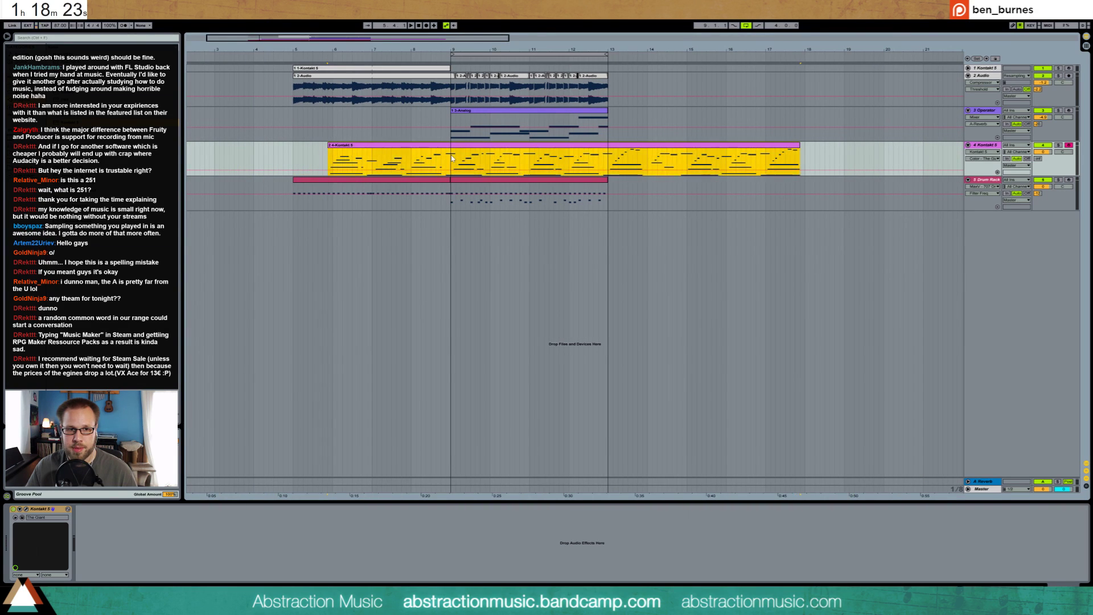
drag(468, 148, 473, 148)
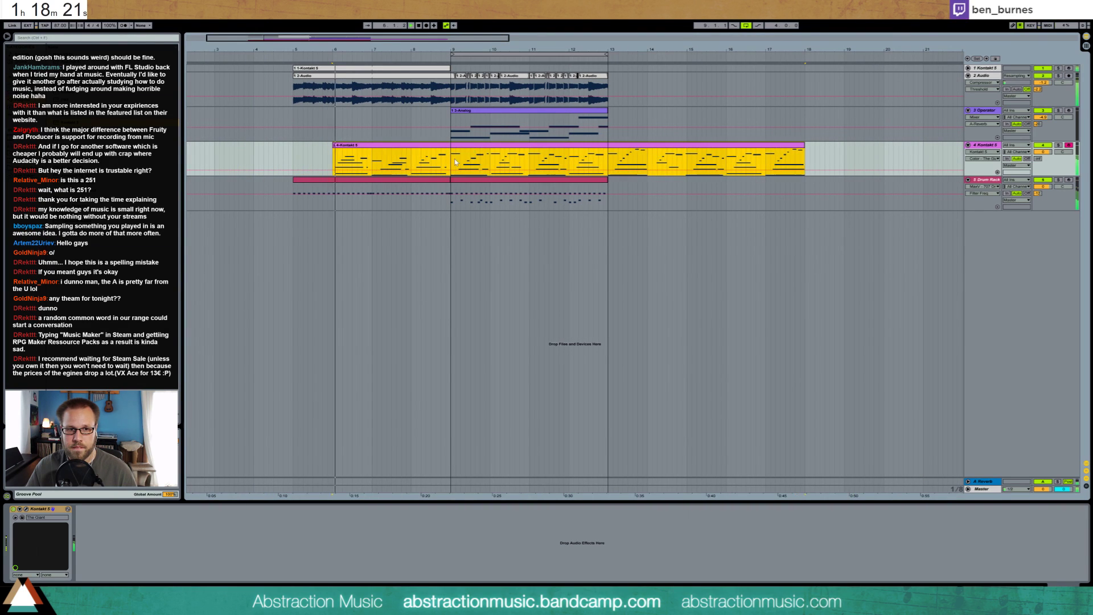
click(448, 162)
key(space)
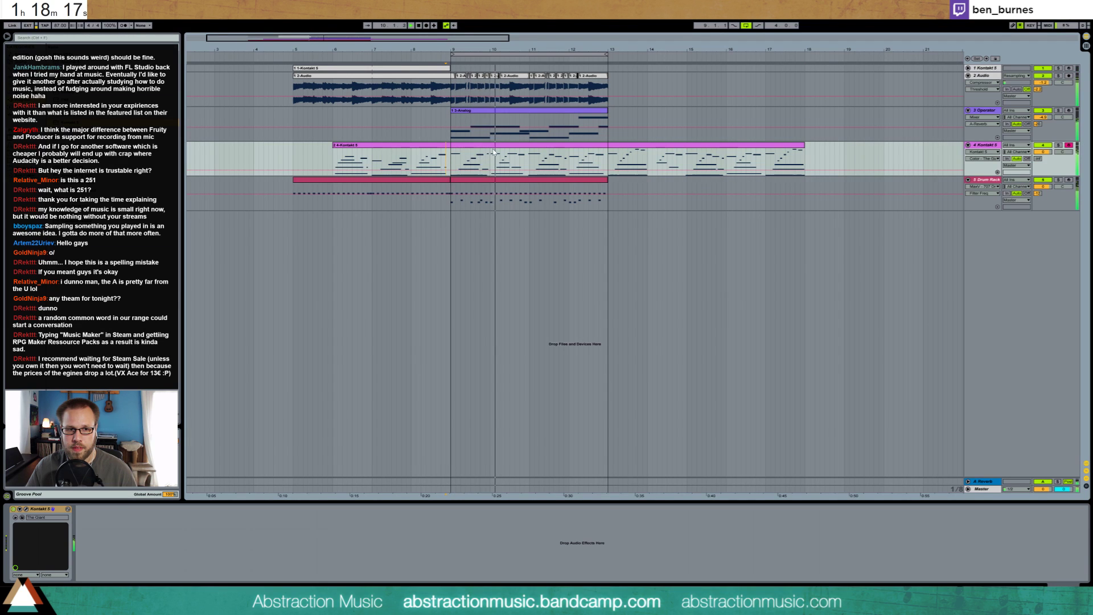
drag(505, 149, 464, 145)
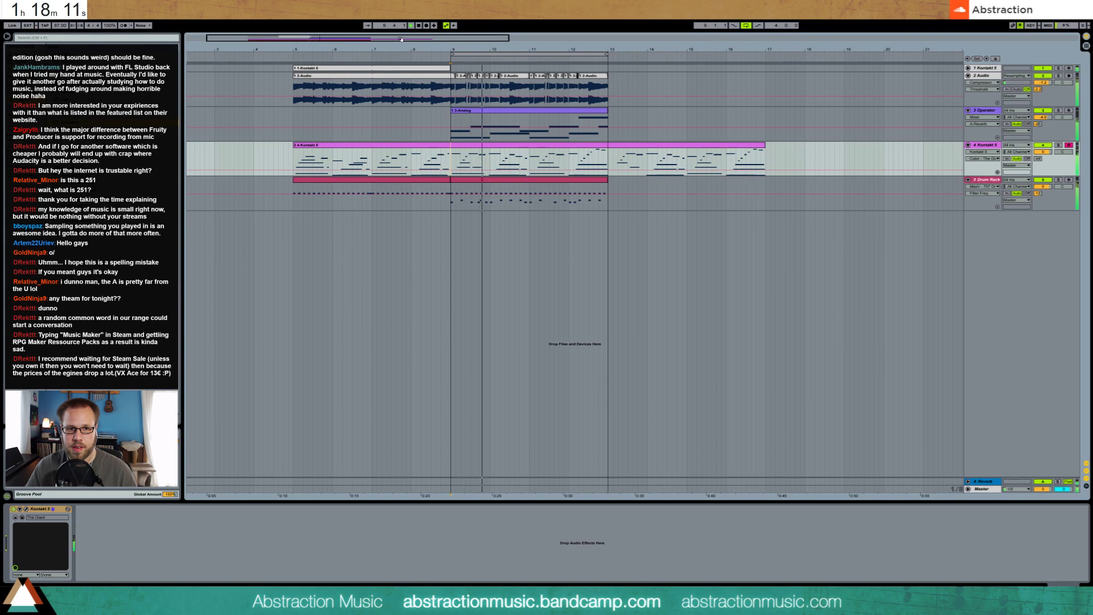
- Delete the parts of the piano clip outside bars 9 to 13 and play back the remaining pass
shift+click(299, 161)
key(Delete)
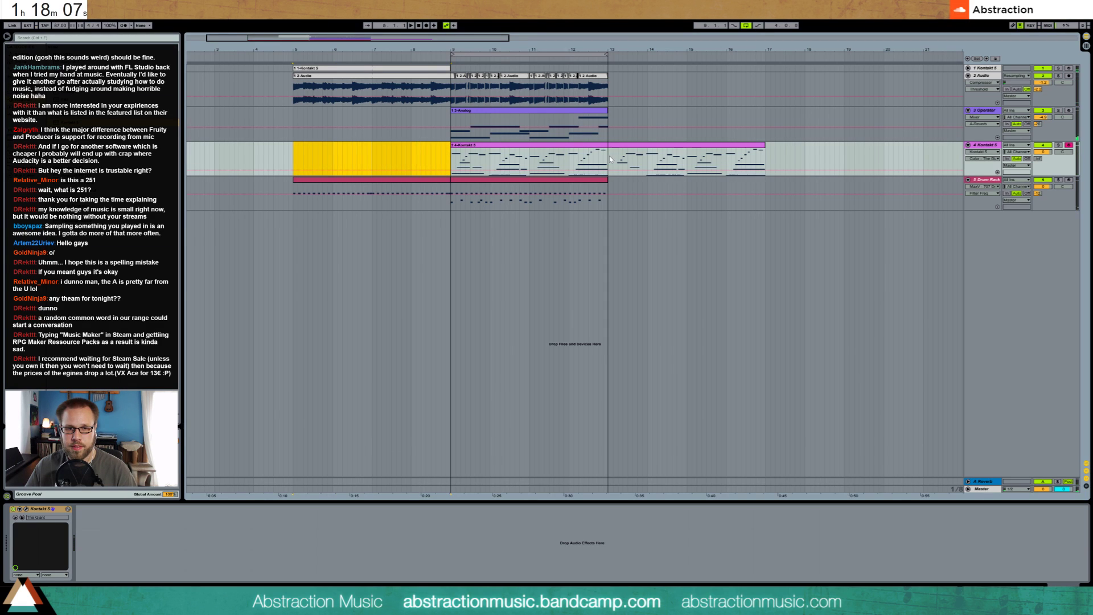
key(ctrl+z)
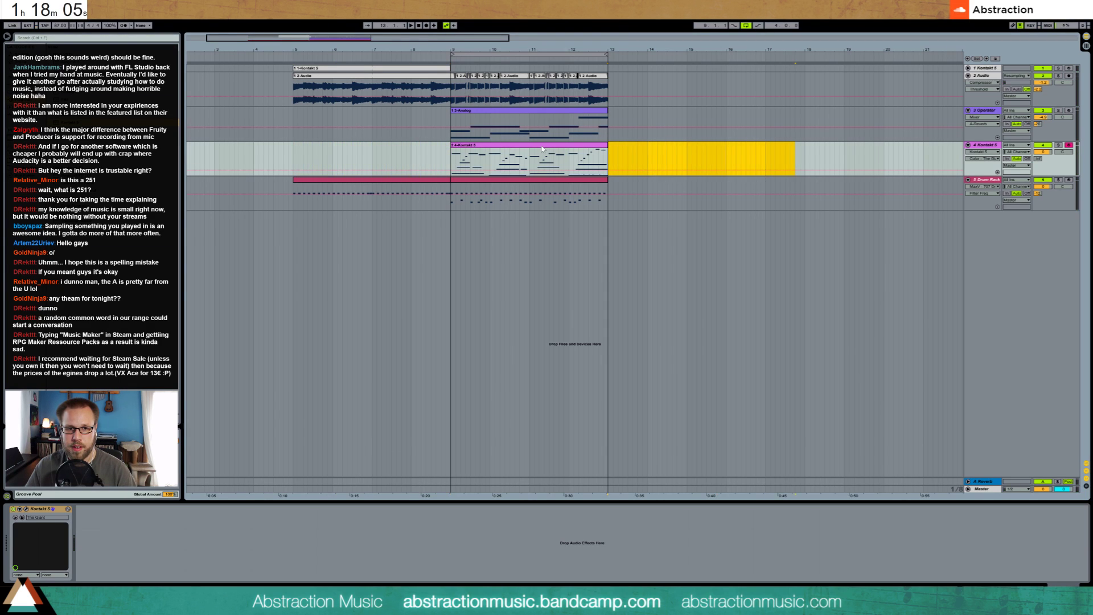
key(space)
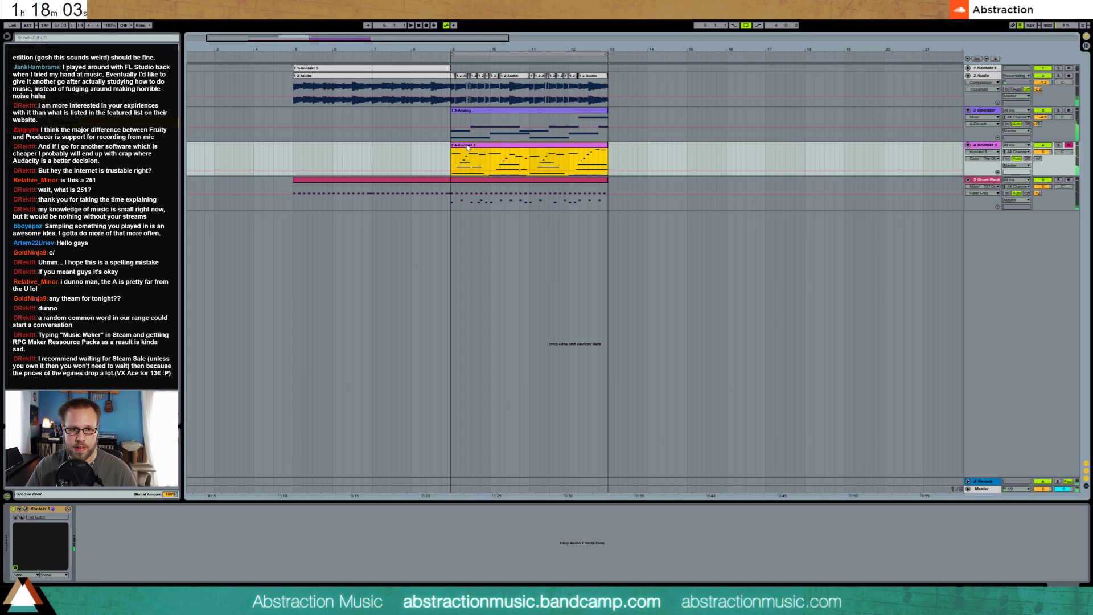
- Open the trimmed piano clip's notes and quantize all of them to the grid
right_click(468, 147)
key(Escape)
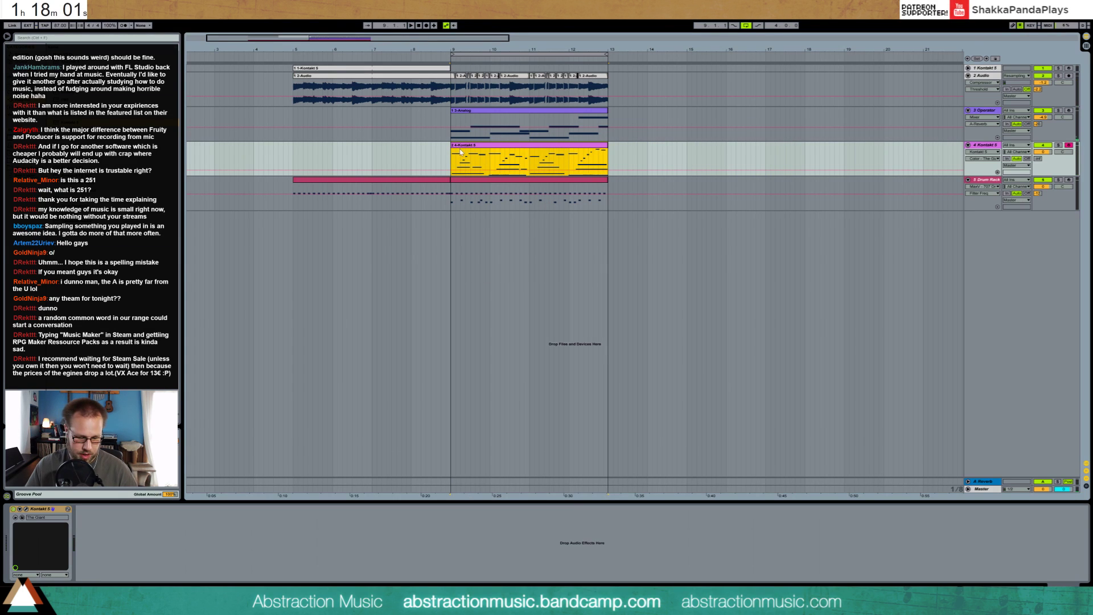
click(498, 147)
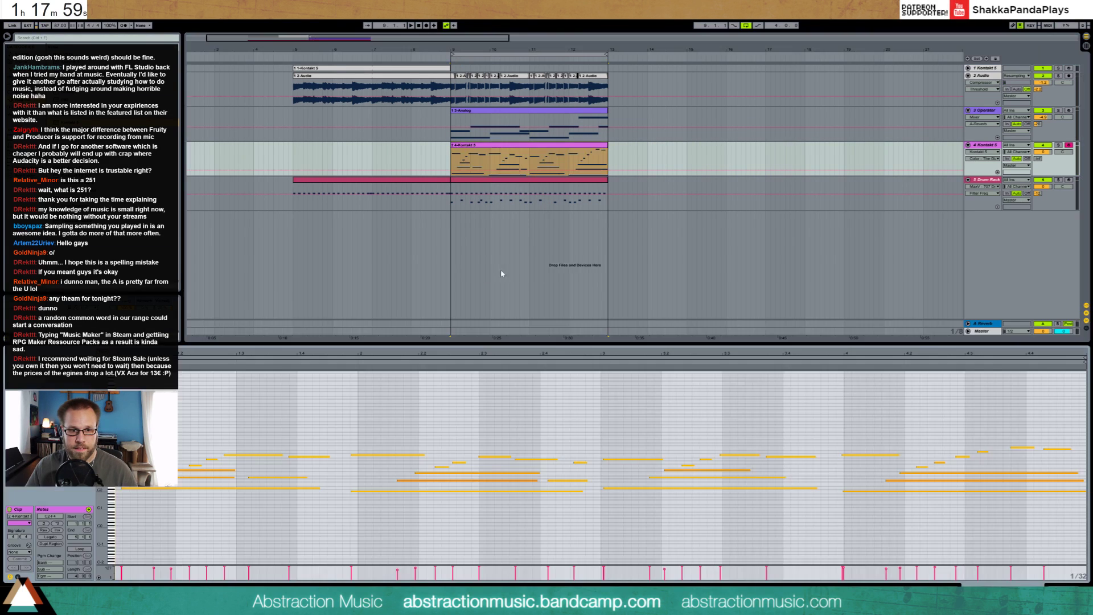
click(518, 397)
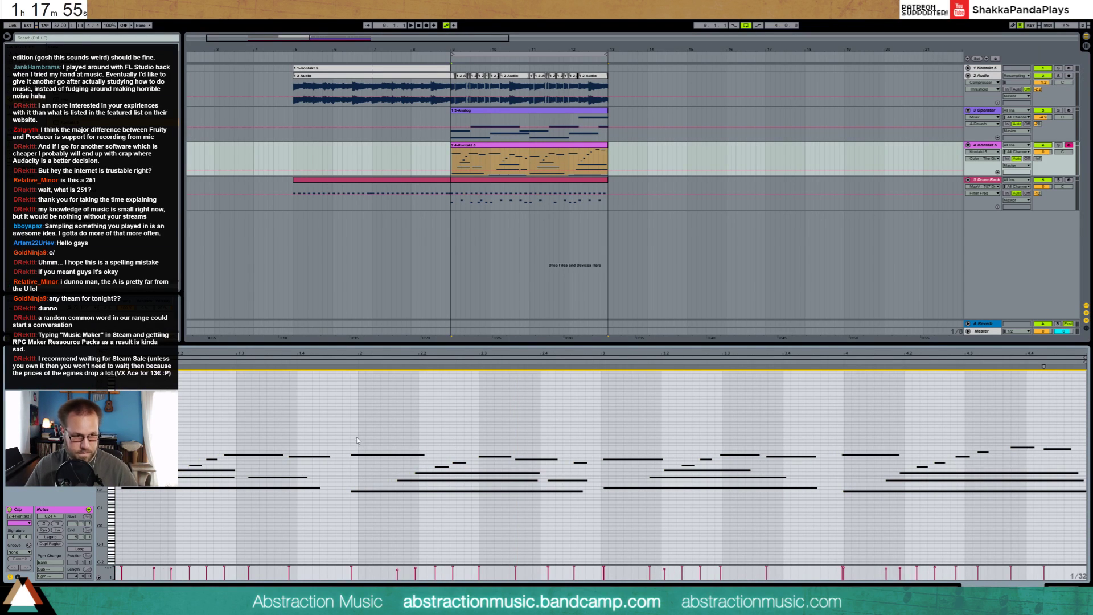
key(ctrl+a)
- Shift the second bar's piano notes together one 1/32 step later so they start on the downbeat
drag(301, 533, 121, 450)
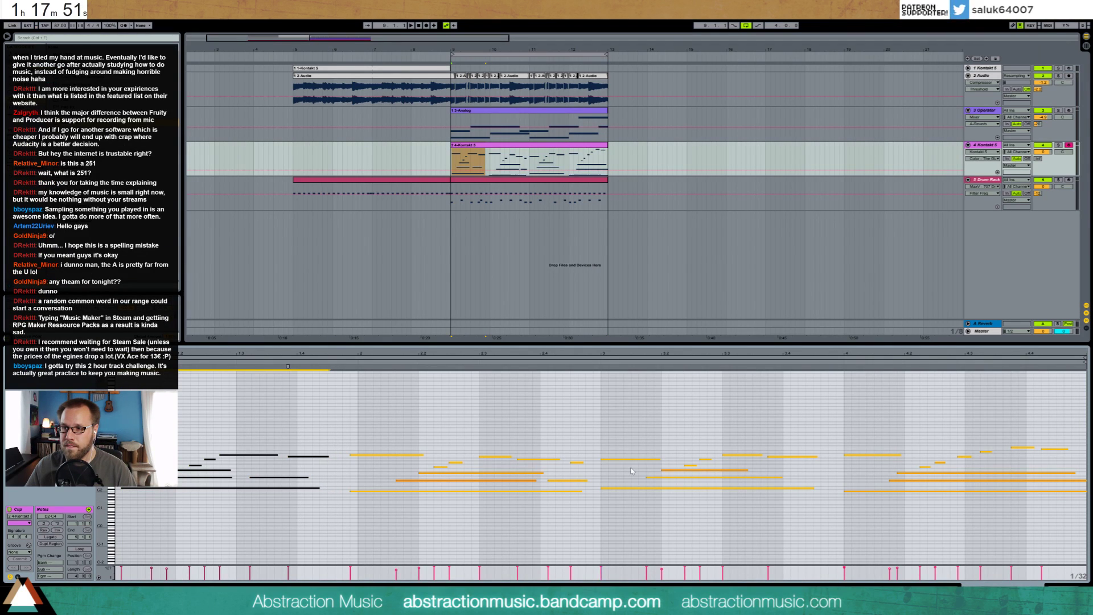
drag(367, 421, 588, 532)
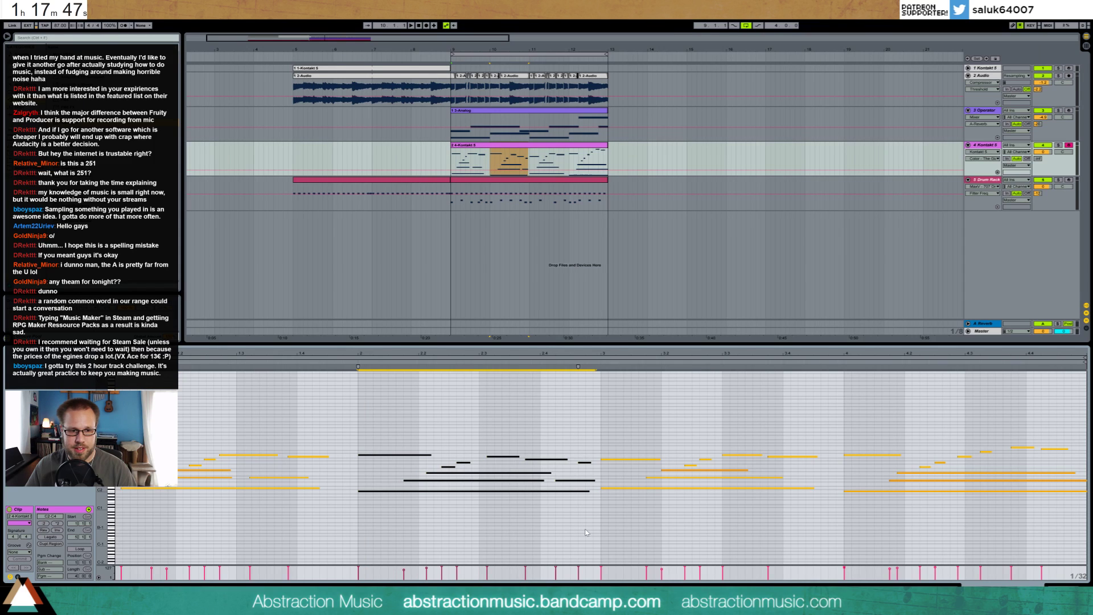
key(space)
- Try shifting all the first bar's piano notes one 1/32 step earlier
drag(117, 447, 320, 529)
key(space)
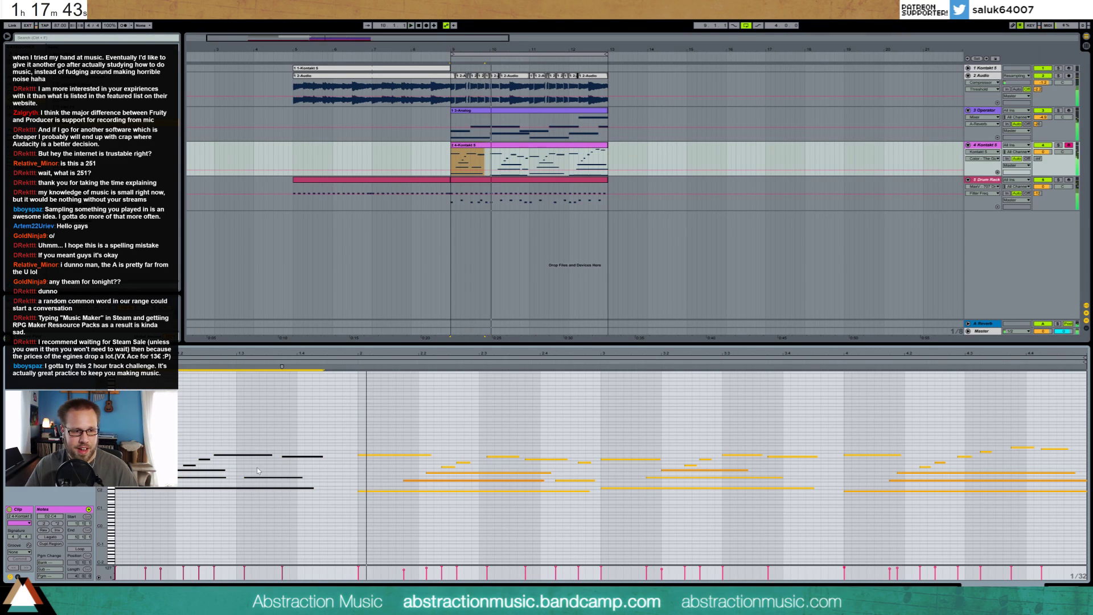
key(Right)
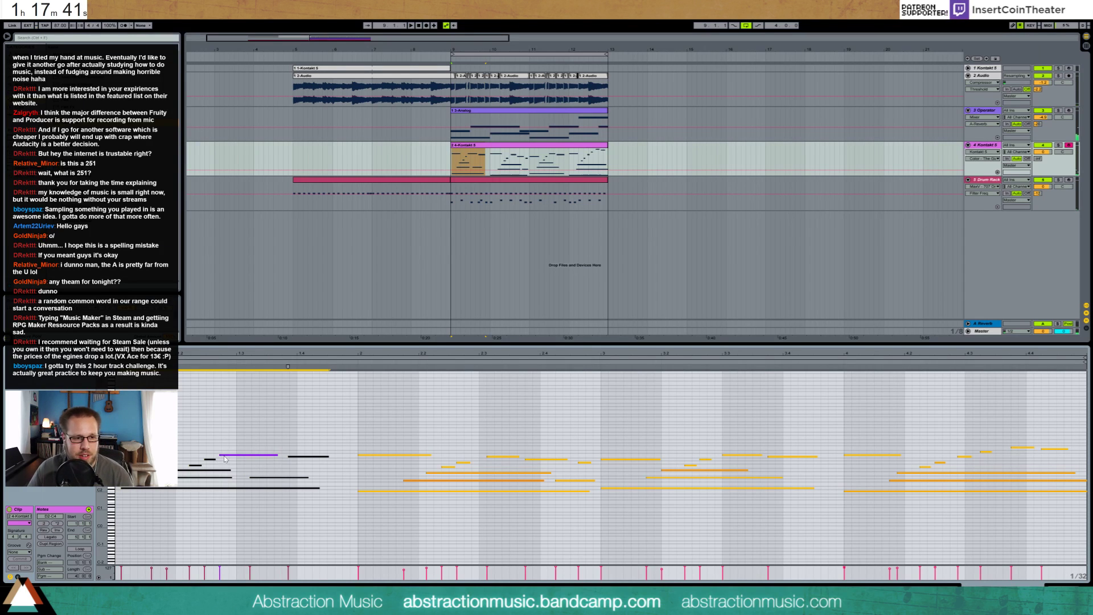
- Move the opening D2 note to the clip's start and adjust the timing of the notes rising from the first A2
click(152, 524)
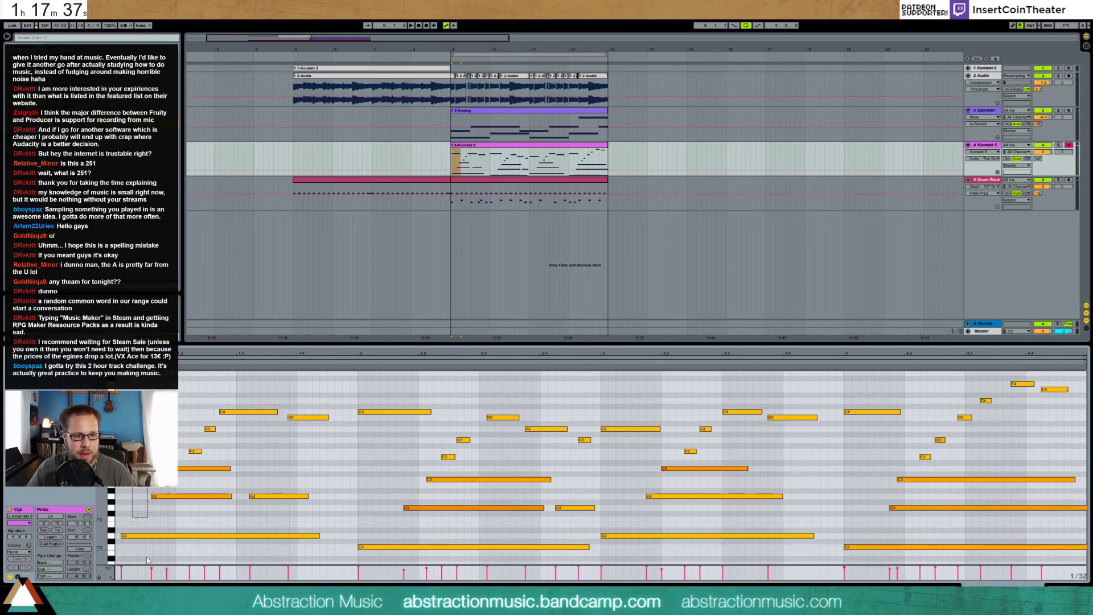
drag(147, 560, 140, 558)
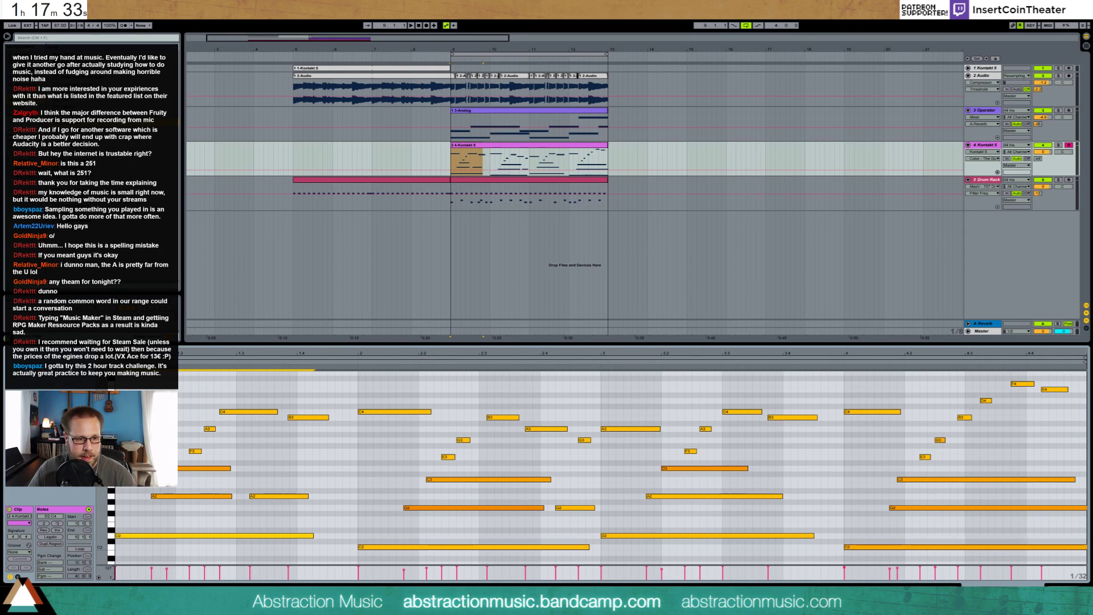
drag(170, 501, 199, 462)
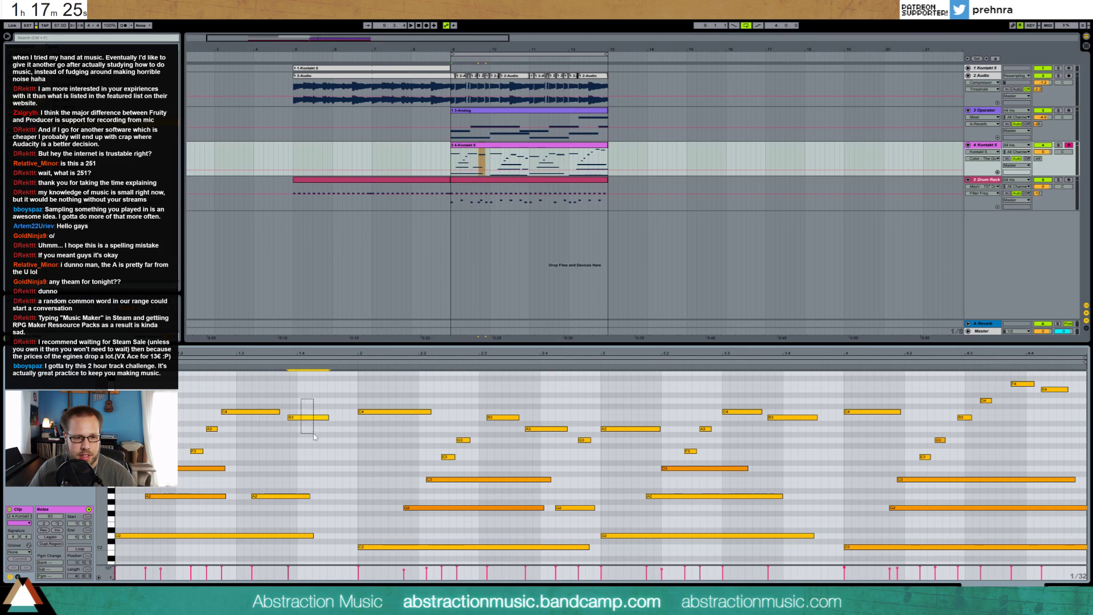
- Move the first bar's B3 note later and its second A2 note earlier, checking the timing in playback
drag(314, 438, 311, 439)
key(Right)
key(space)
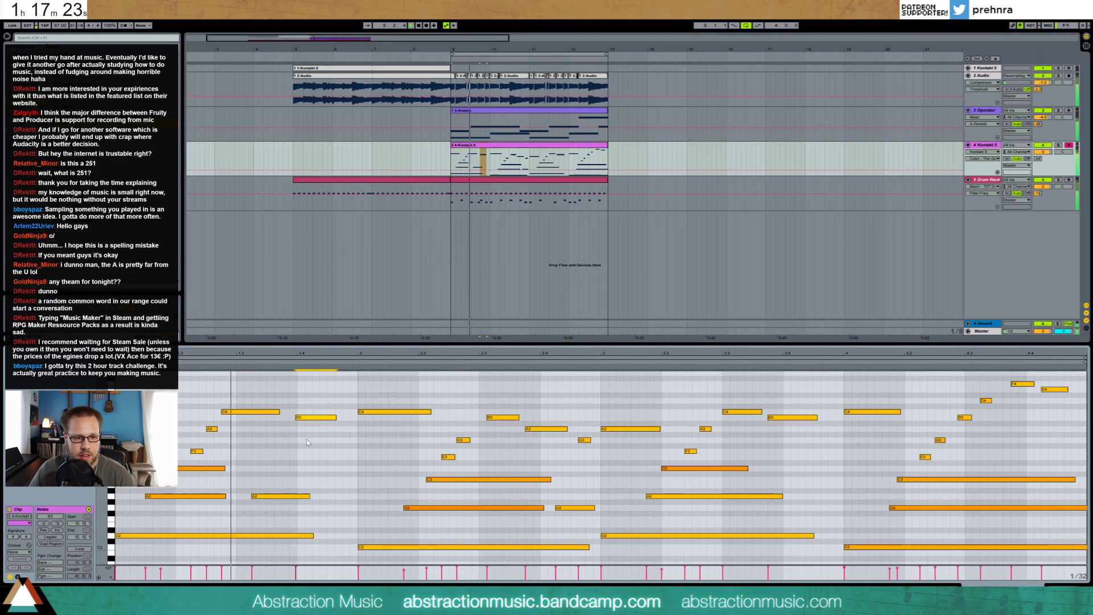
key(space)
click(279, 497)
key(Left)
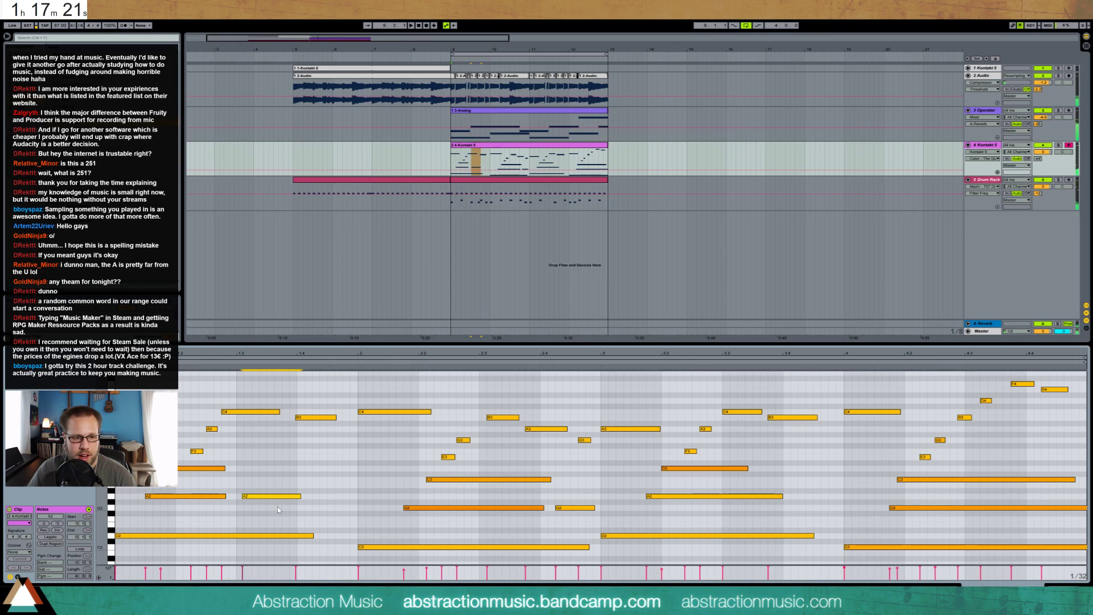
key(Left)
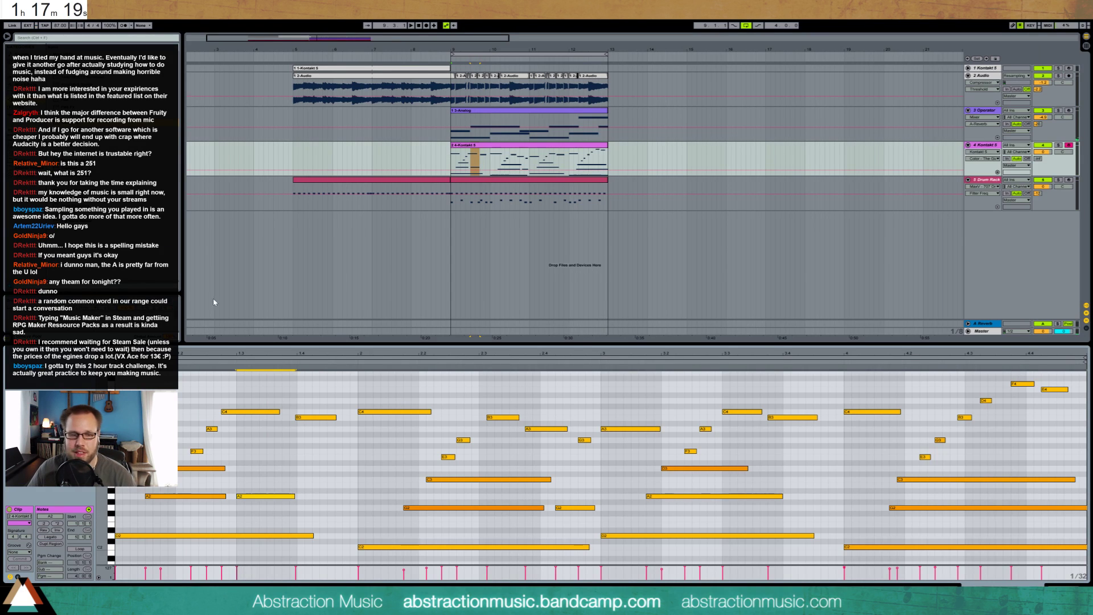
key(space)
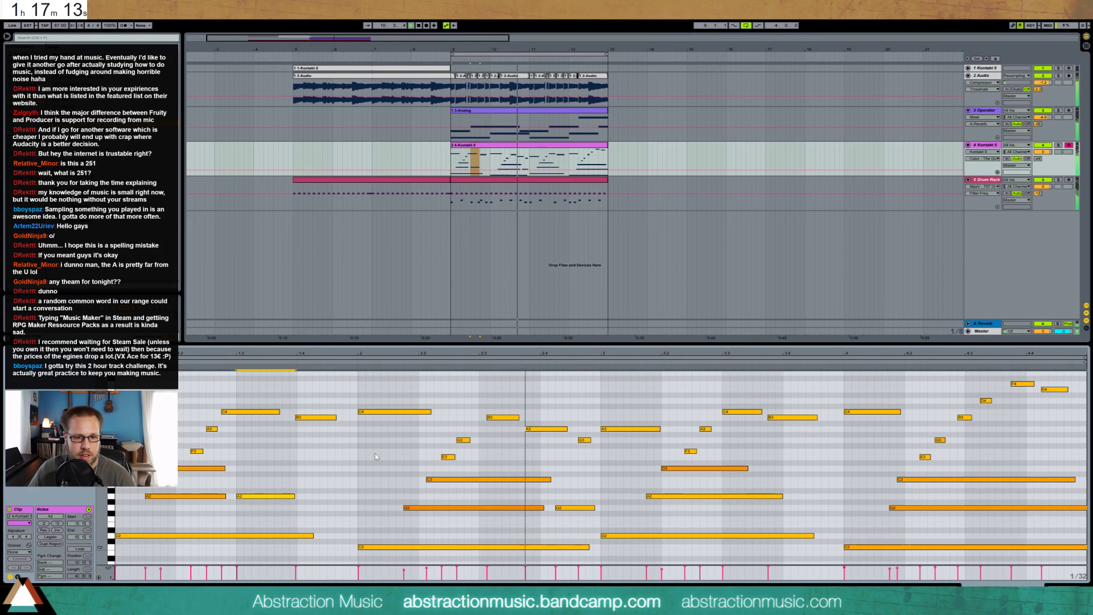
- Move the second bar's C3, E3, first G3 and B3 notes earlier and play back the loop
drag(434, 480, 433, 485)
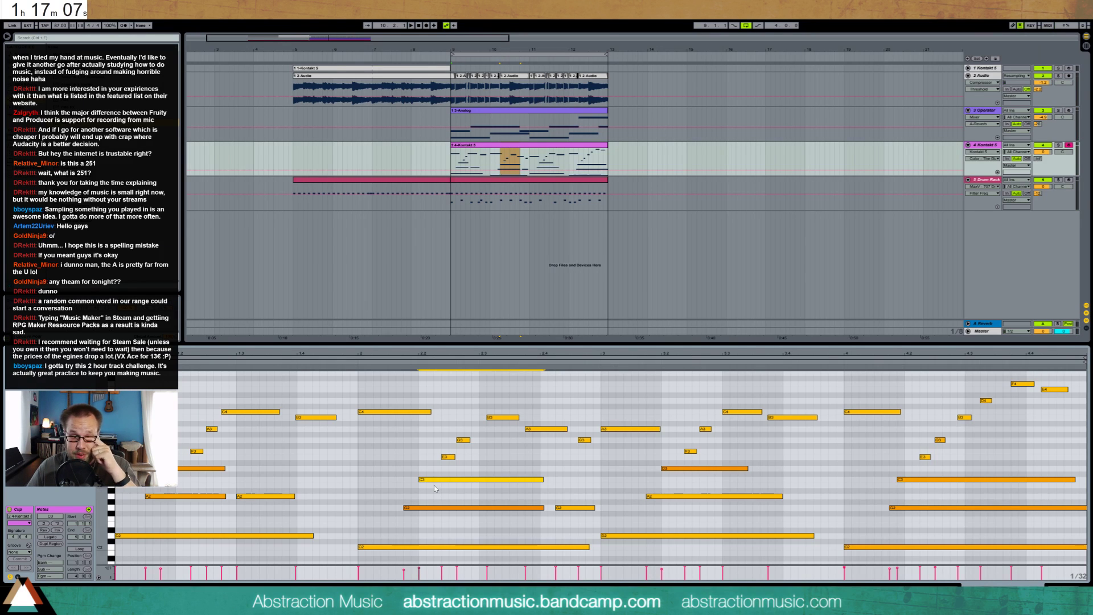
drag(440, 433, 465, 463)
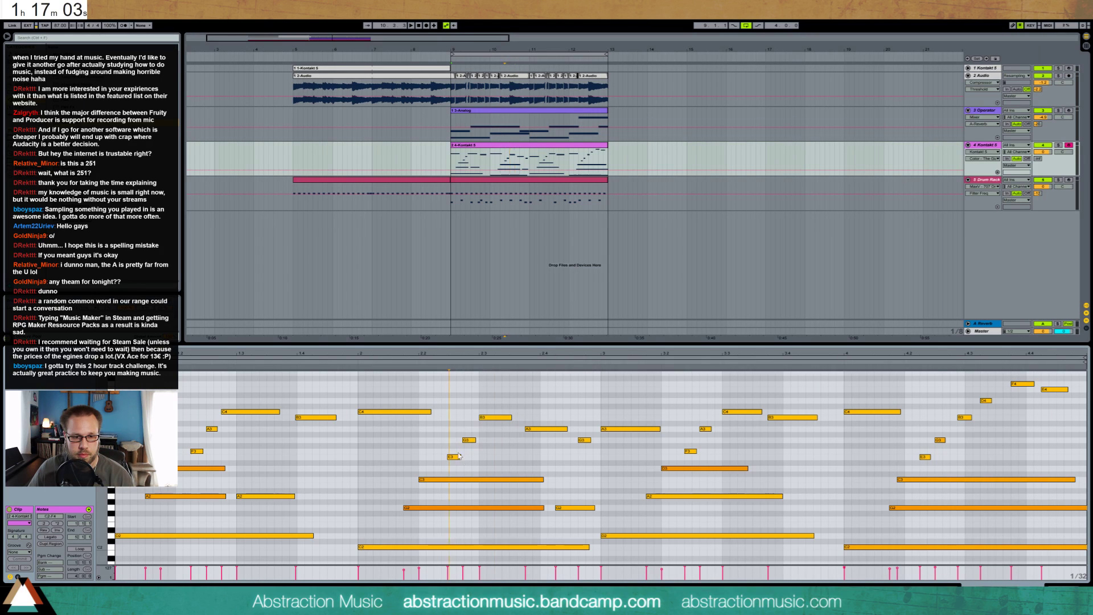
key(space)
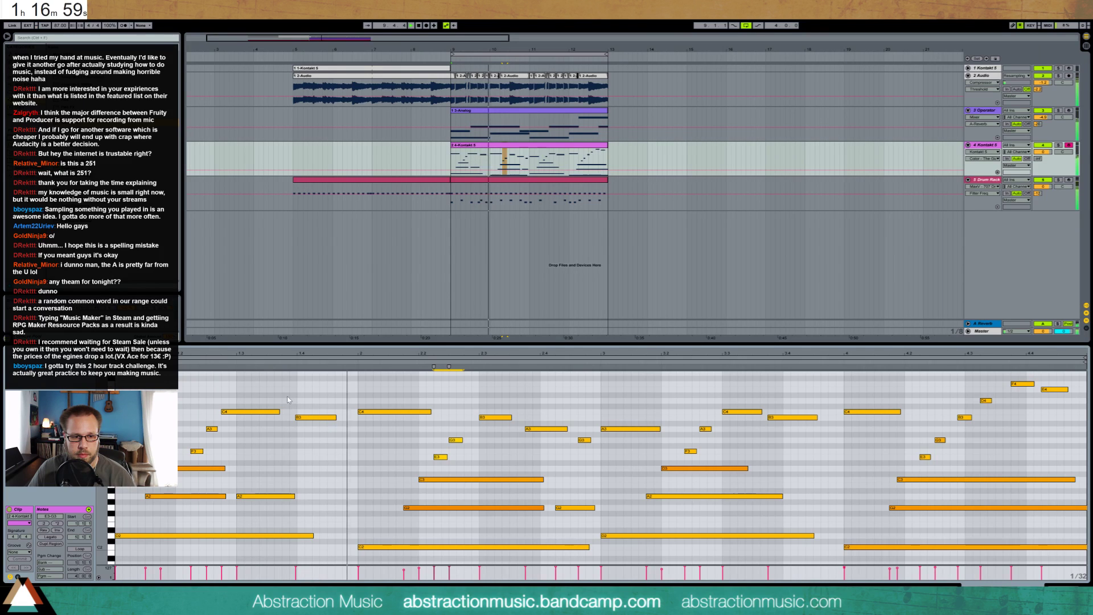
- Nudge the first bar's B3 slightly later and move the second bar's last G3 and G2 notes earlier
drag(306, 418, 307, 417)
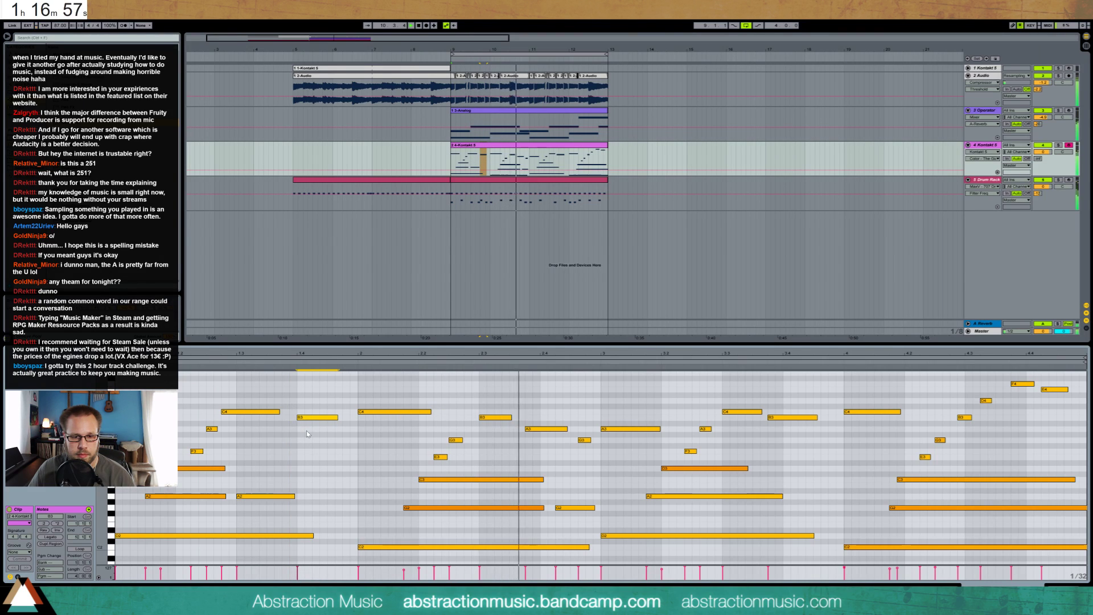
drag(584, 440, 577, 440)
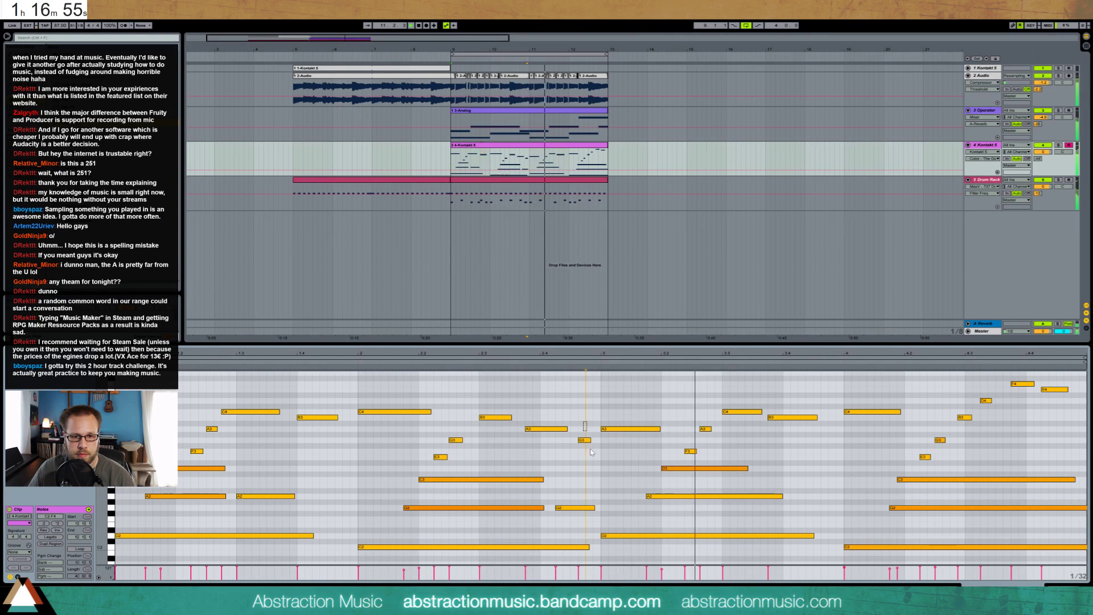
drag(591, 508, 575, 508)
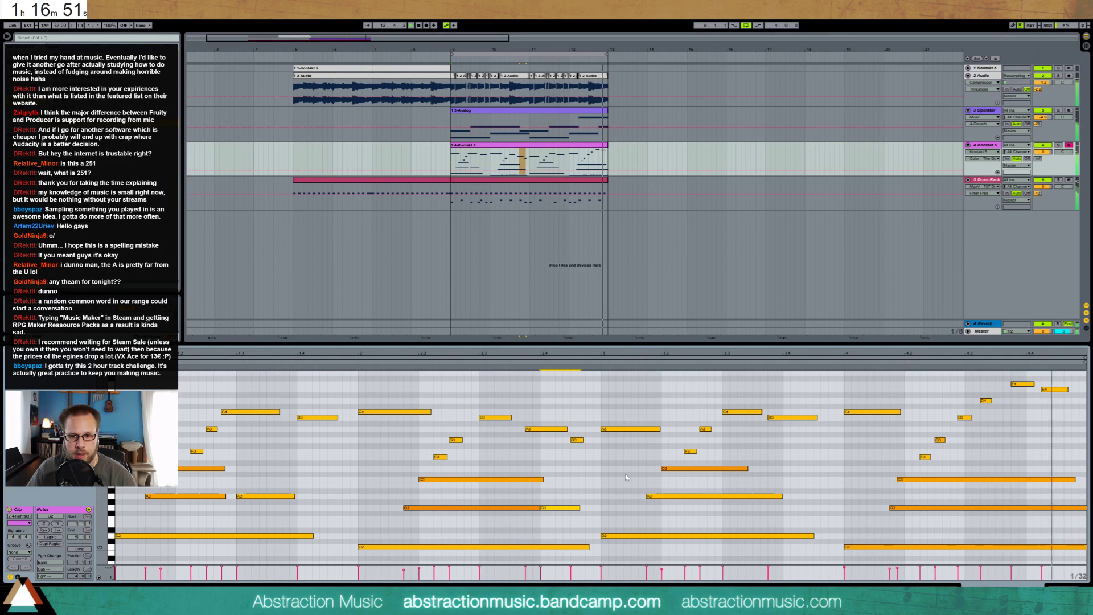
- Move the third bar's F3 and A3 notes slightly earlier and nudge the fourth bar's B3 note slightly later
click(684, 412)
drag(699, 447, 708, 459)
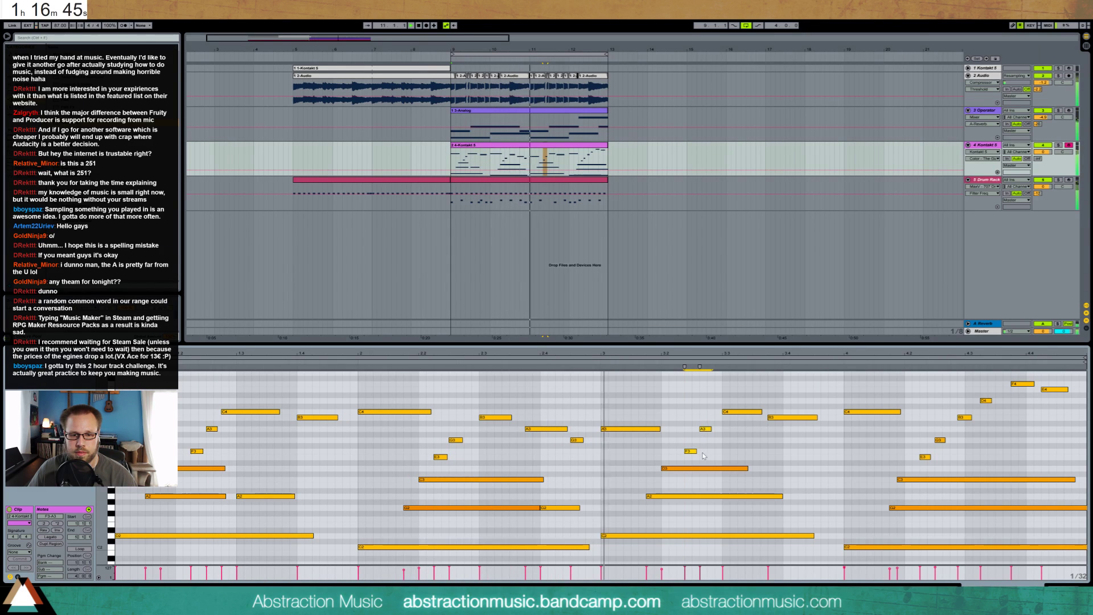
key(Left)
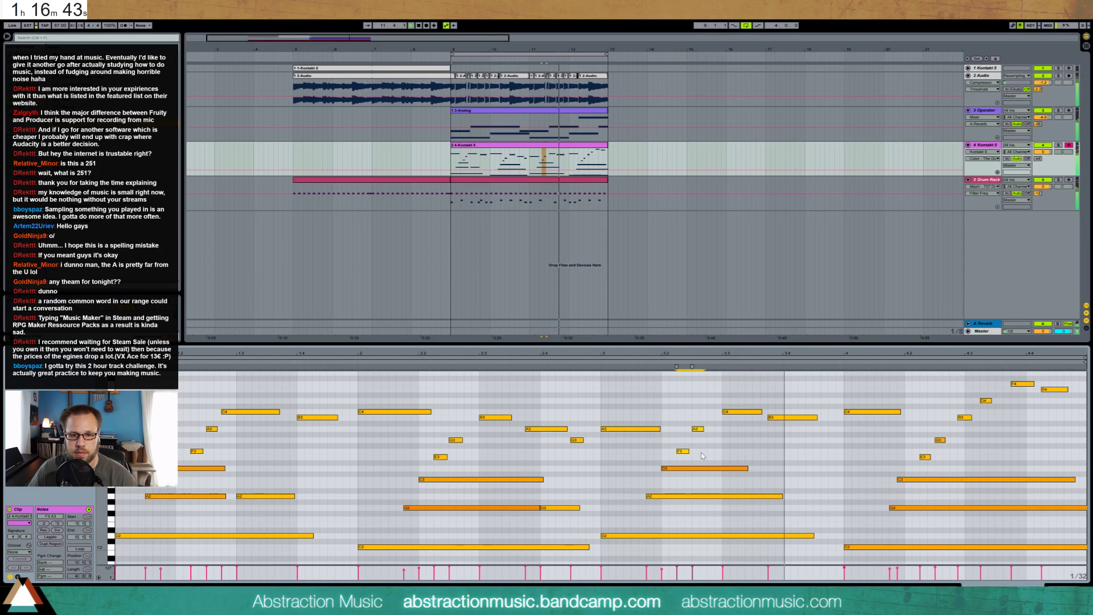
click(791, 418)
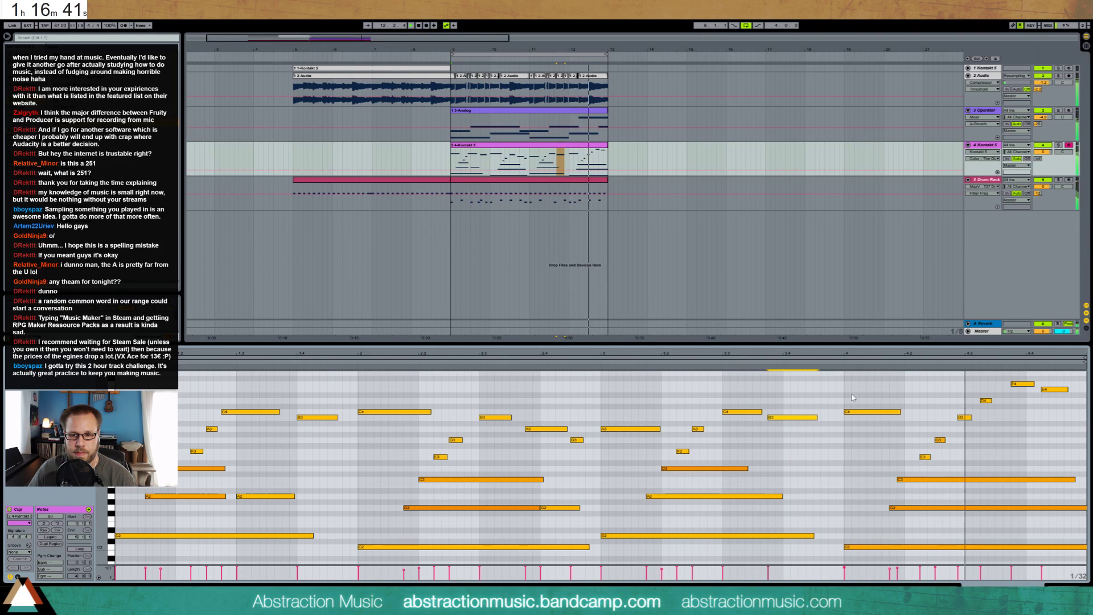
drag(964, 417, 969, 417)
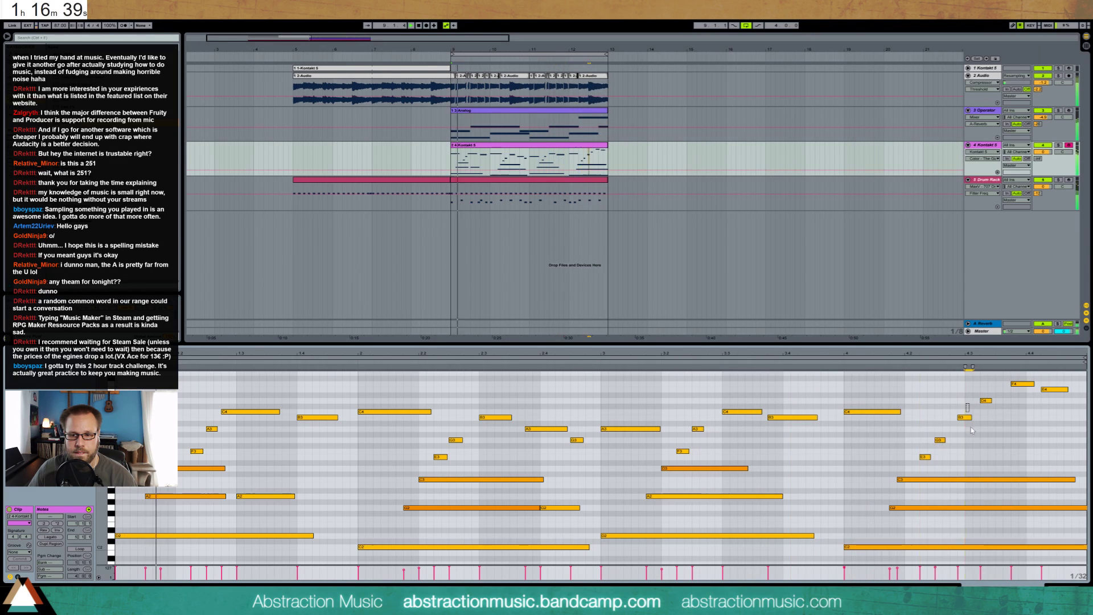
- Try moving the fourth bar's final E4 note later, then return it to its starting position
click(1022, 384)
drag(1048, 390, 1055, 390)
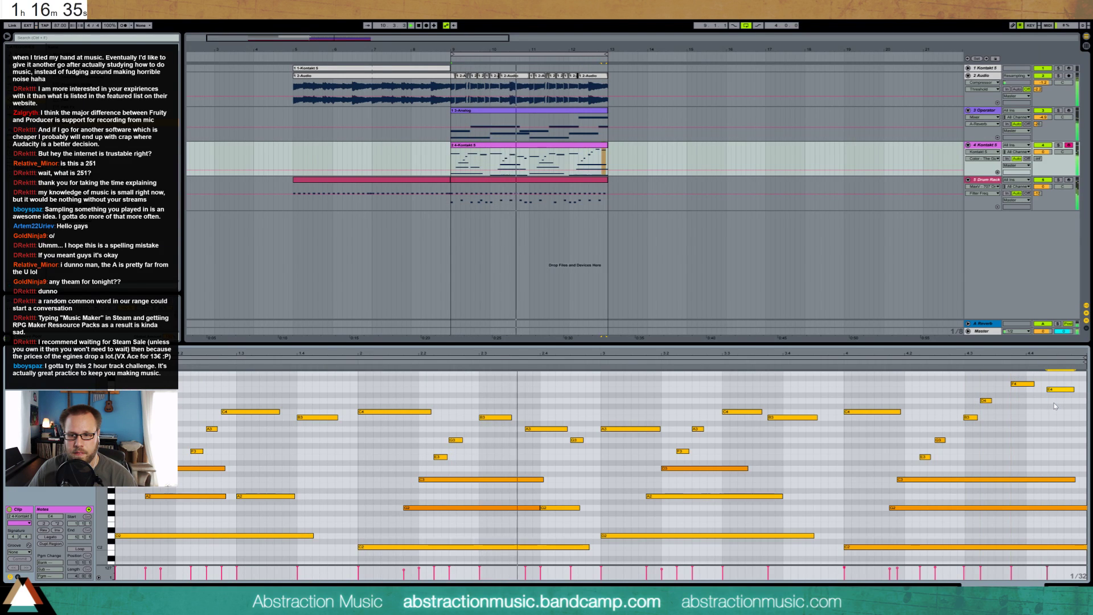
key(alt+Left)
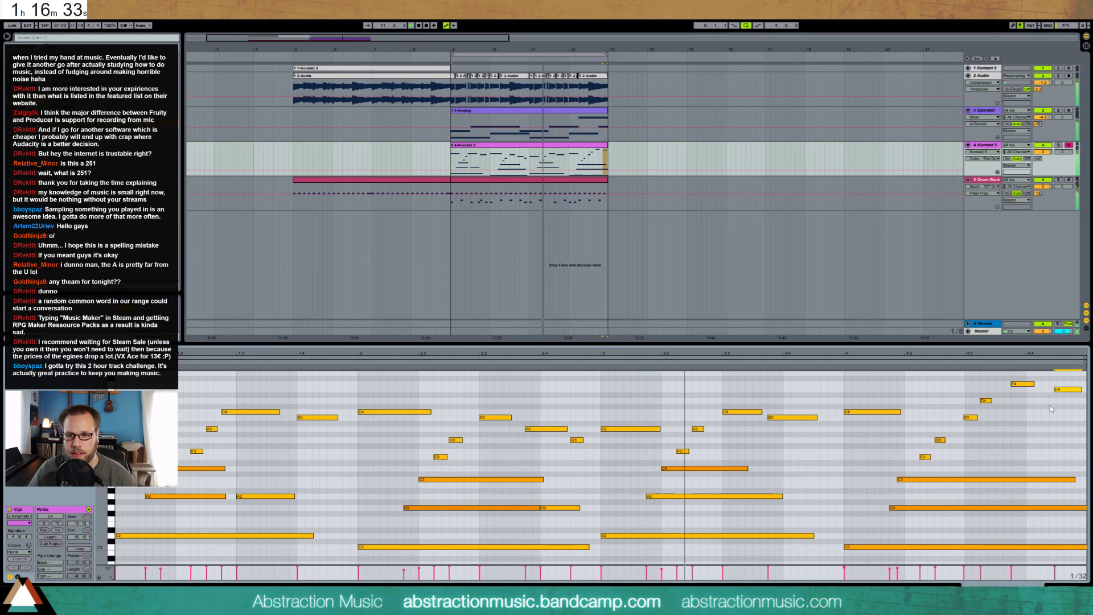
key(alt+Left)
key(alt+Left)
key(alt+Left)
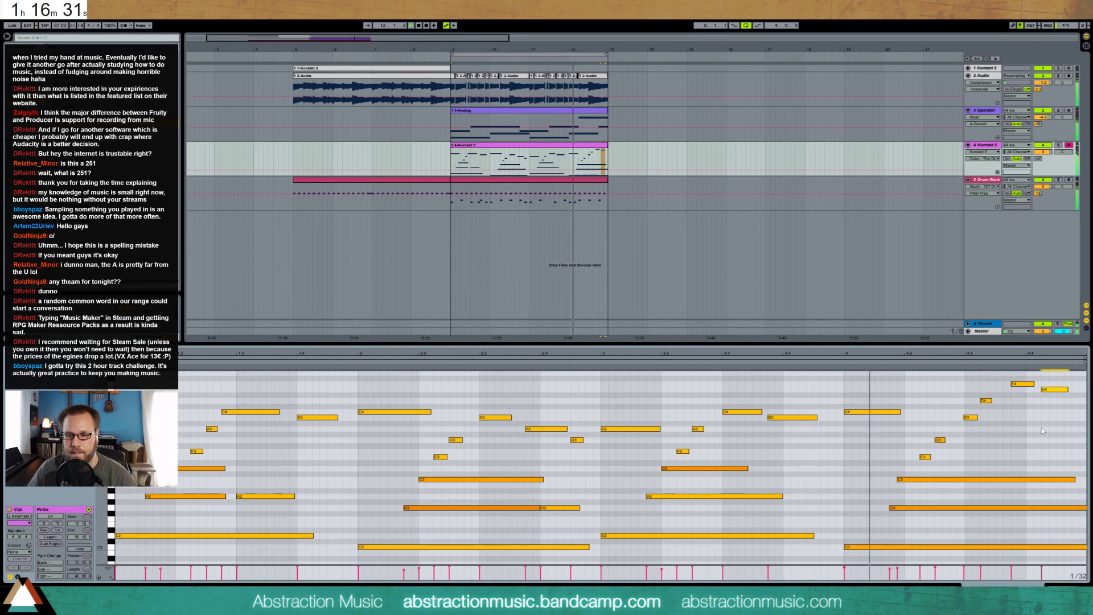
- Raise the fourth bar's opening C4 note to E4 and play the arrangement from bar 5
drag(854, 411, 854, 389)
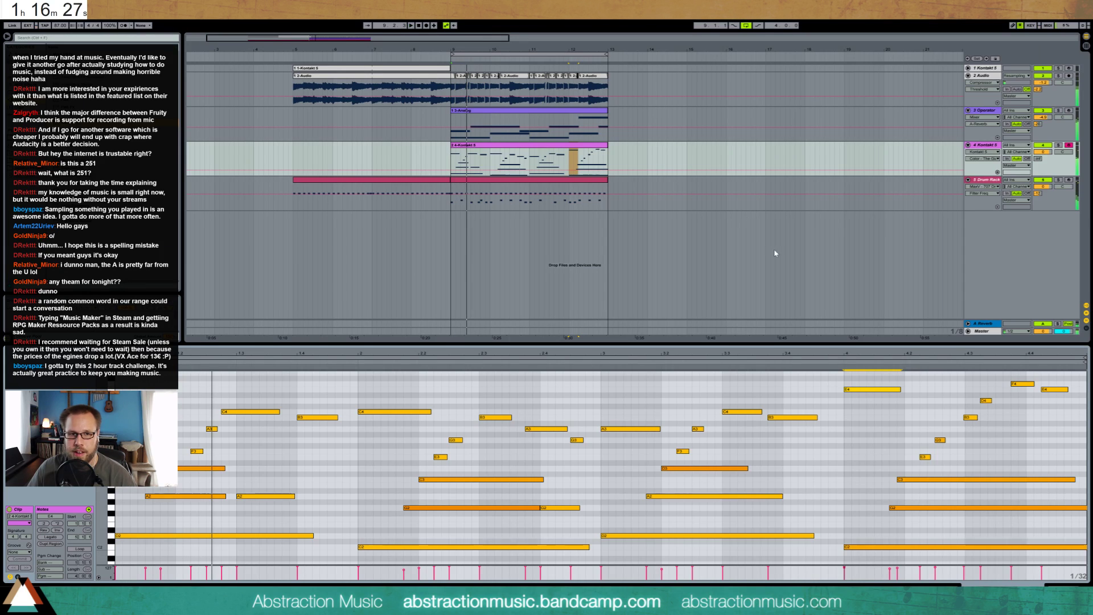
key(shift+Tab)
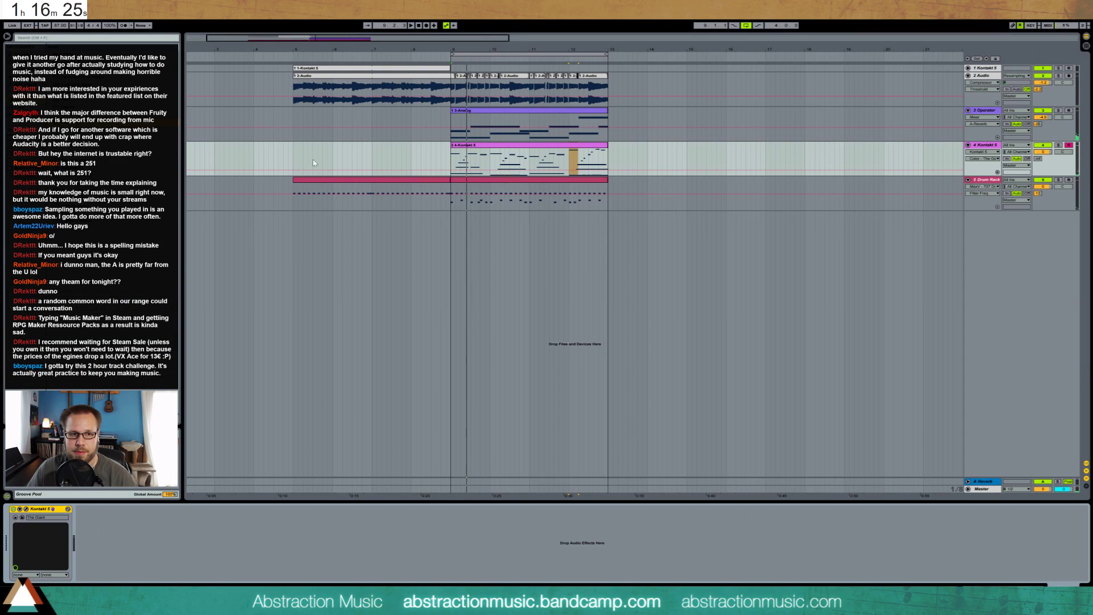
click(292, 151)
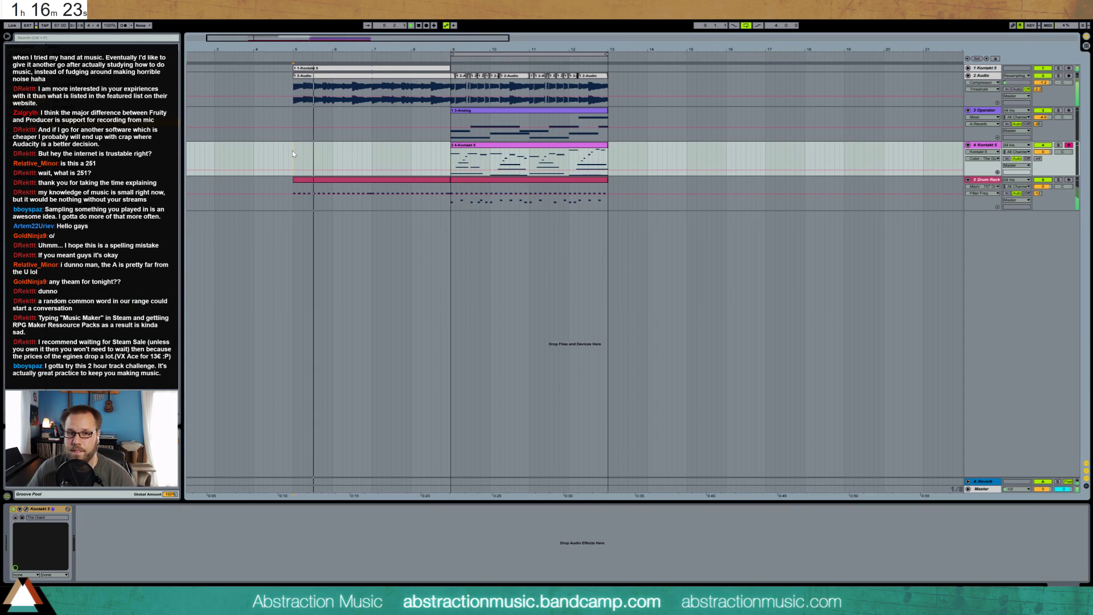
- In the bar 5 drum clip, add top-row hits just before beat 3 of the third bar and beat 4 of the fourth
click(402, 181)
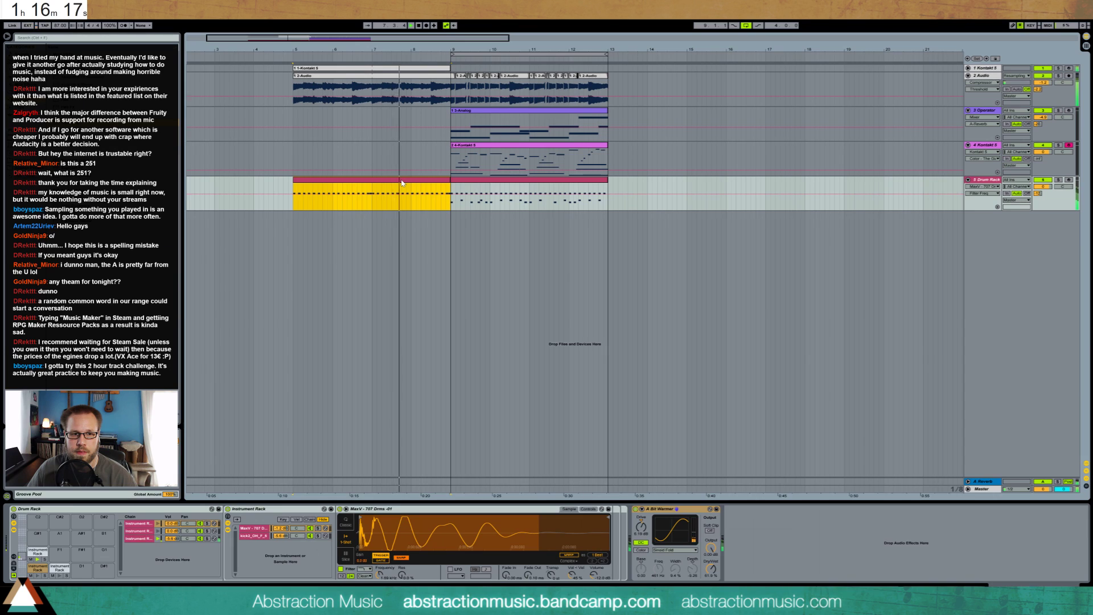
double_click(401, 183)
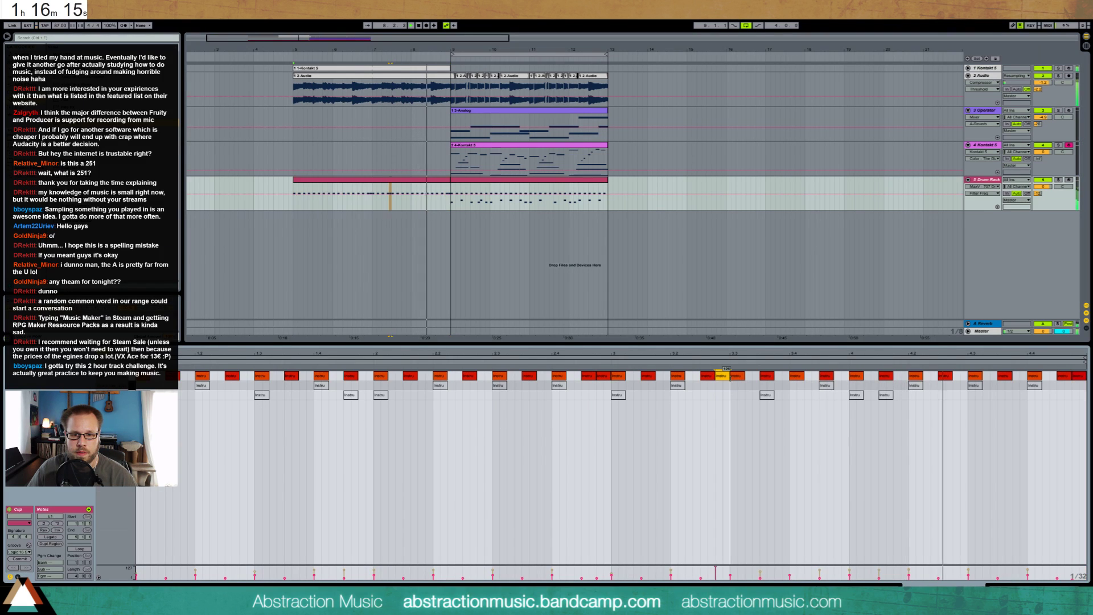
click(729, 452)
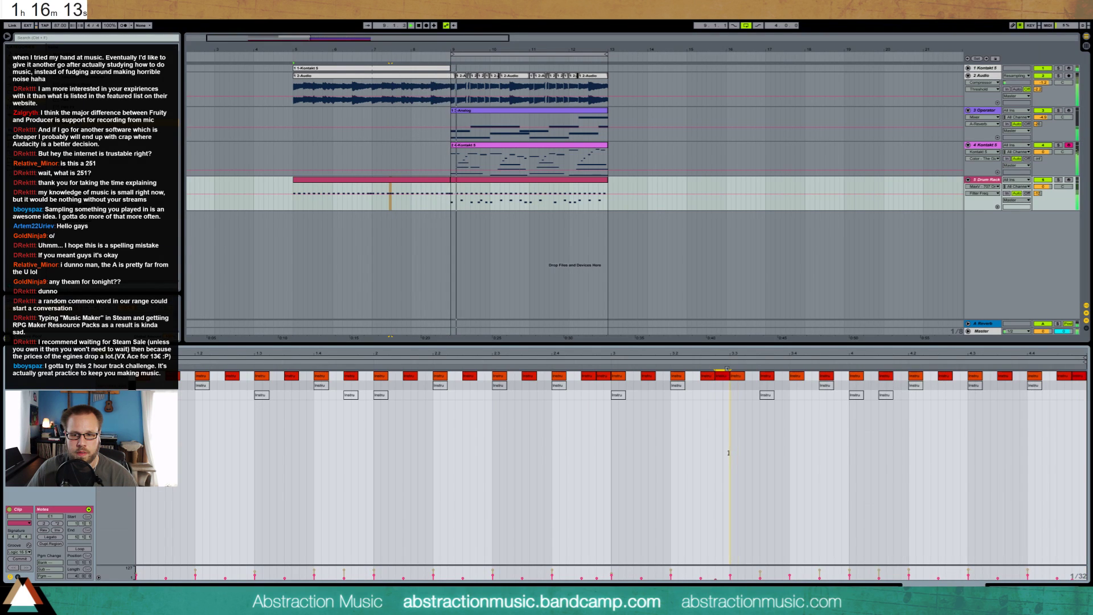
double_click(1018, 376)
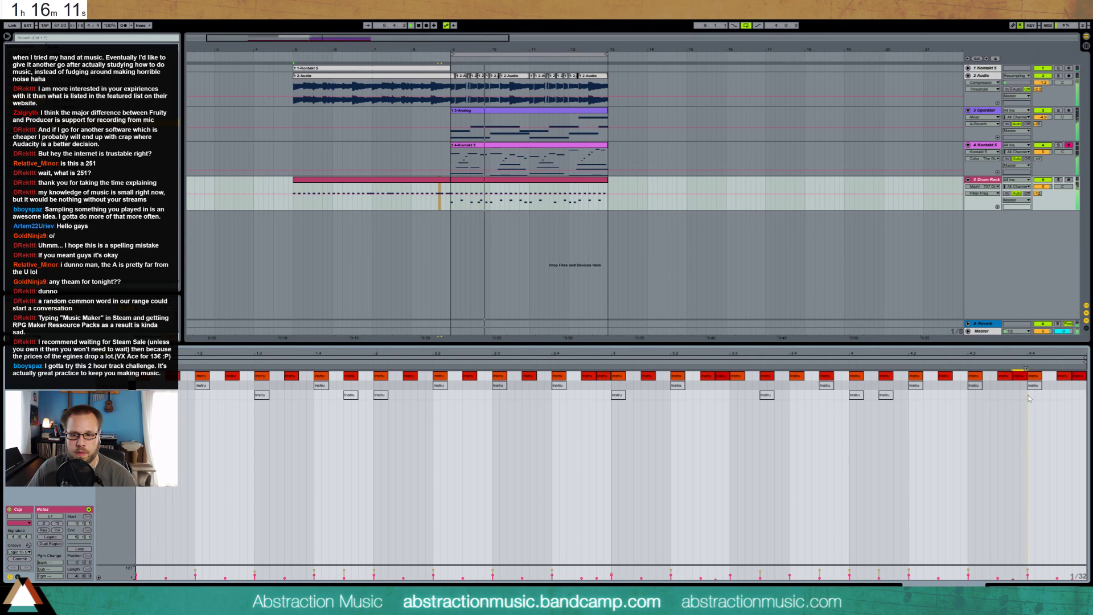
- Add an EQ Eight after the audio track's Compressor, disable band 1, shape band 4 to cut the highs, and play from bar 9
key(shift+Tab)
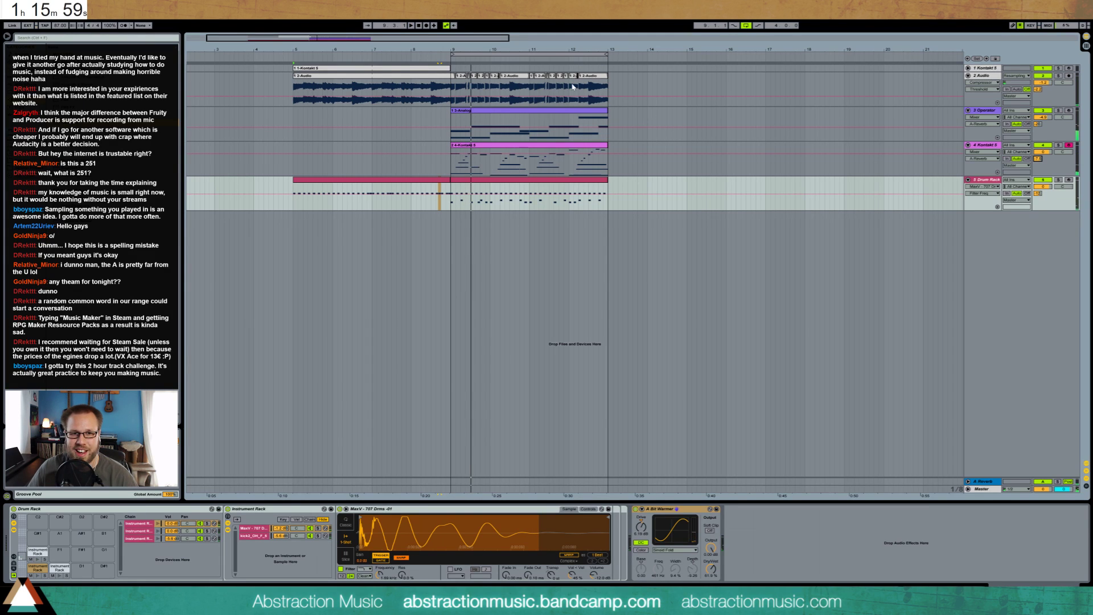
click(592, 78)
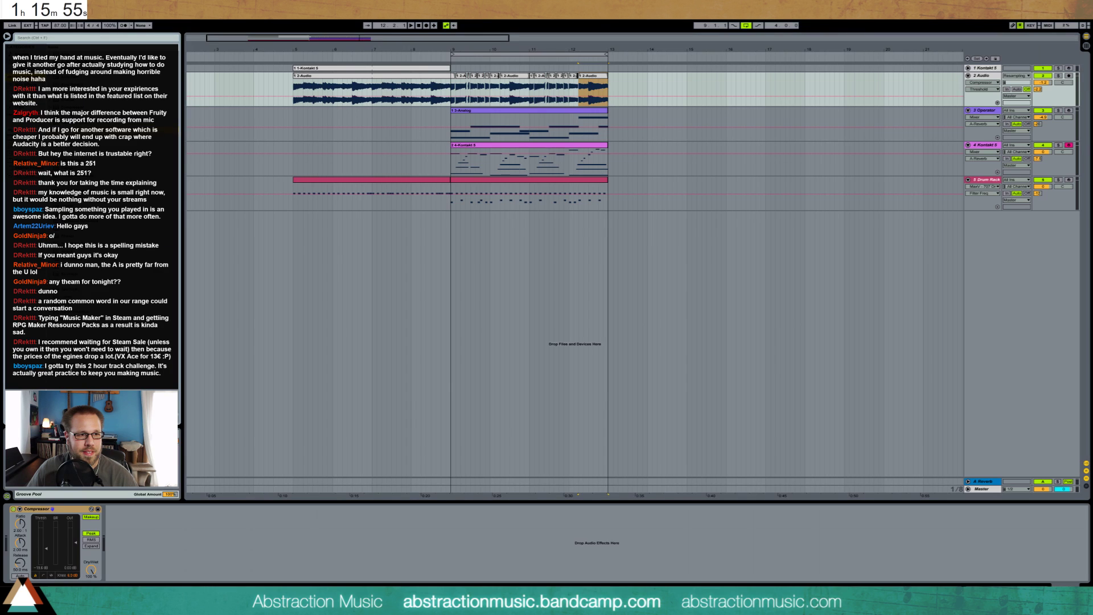
key(Return)
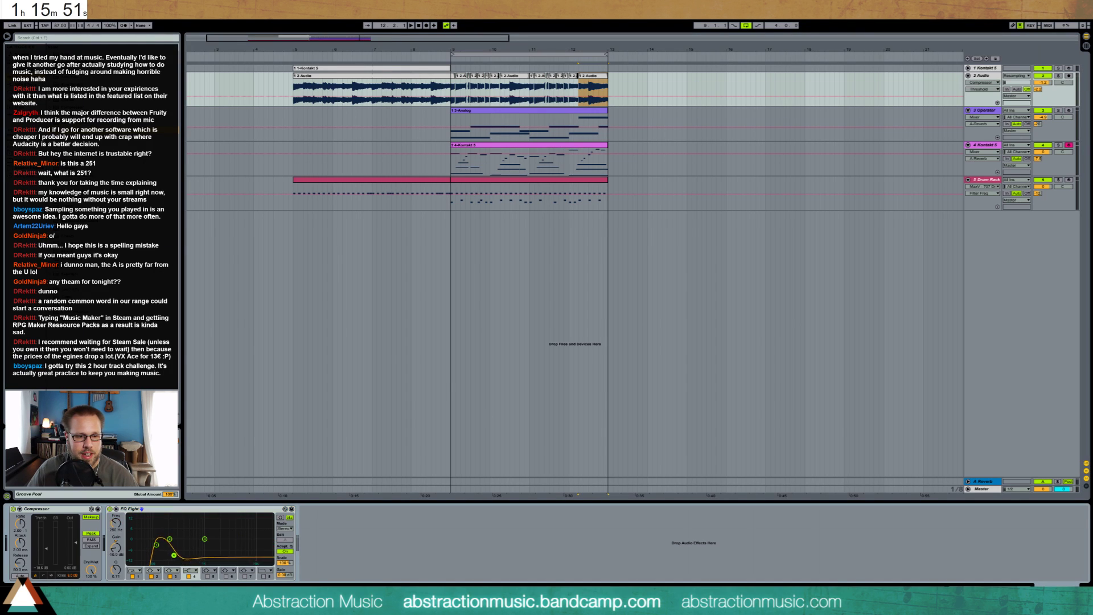
click(132, 575)
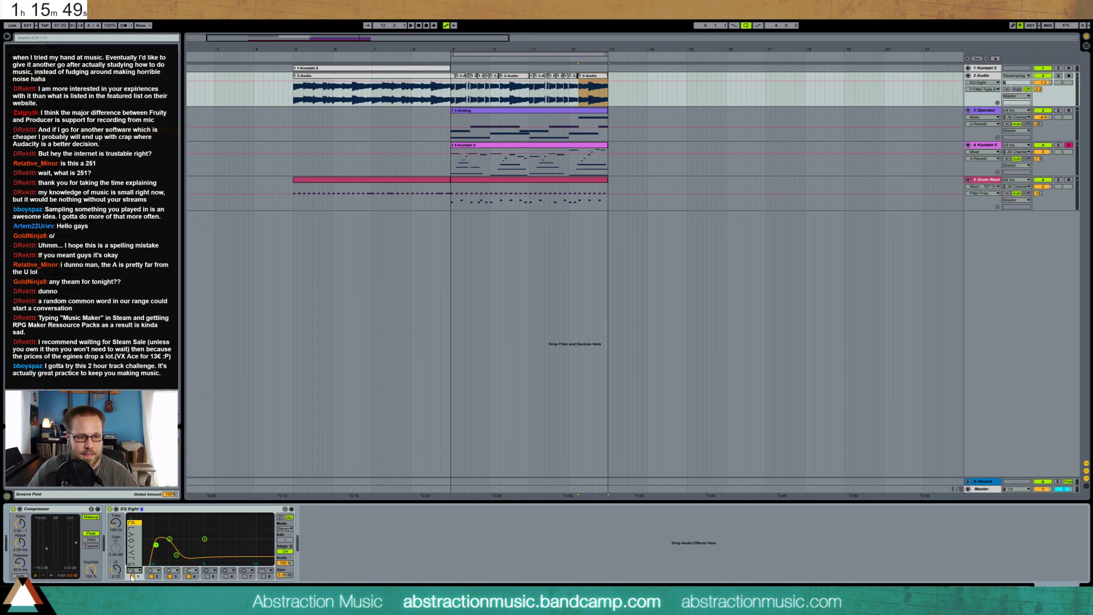
key(space)
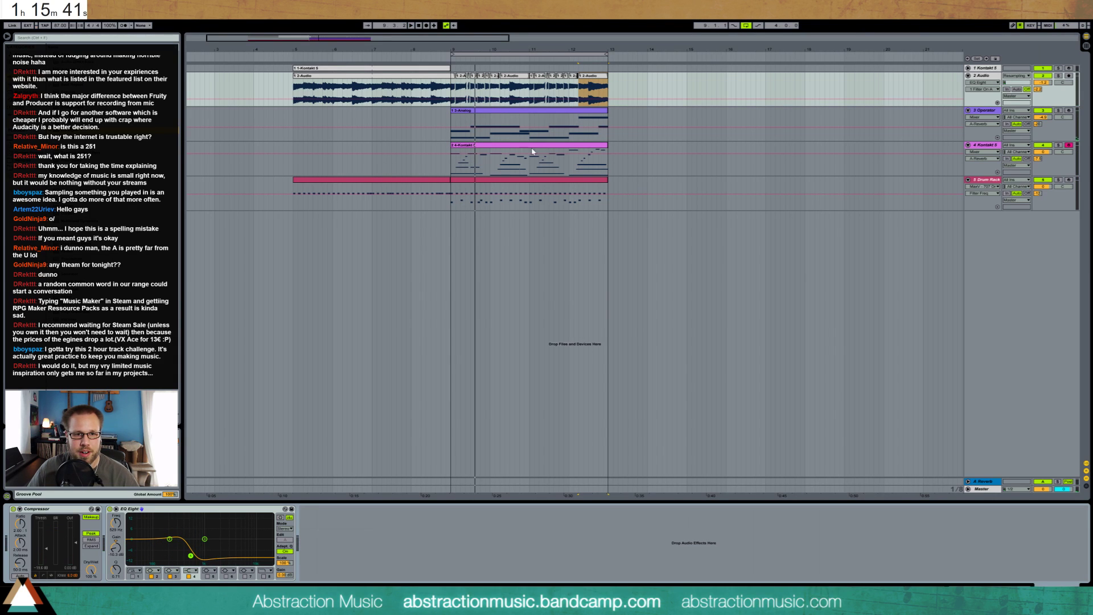
key(space)
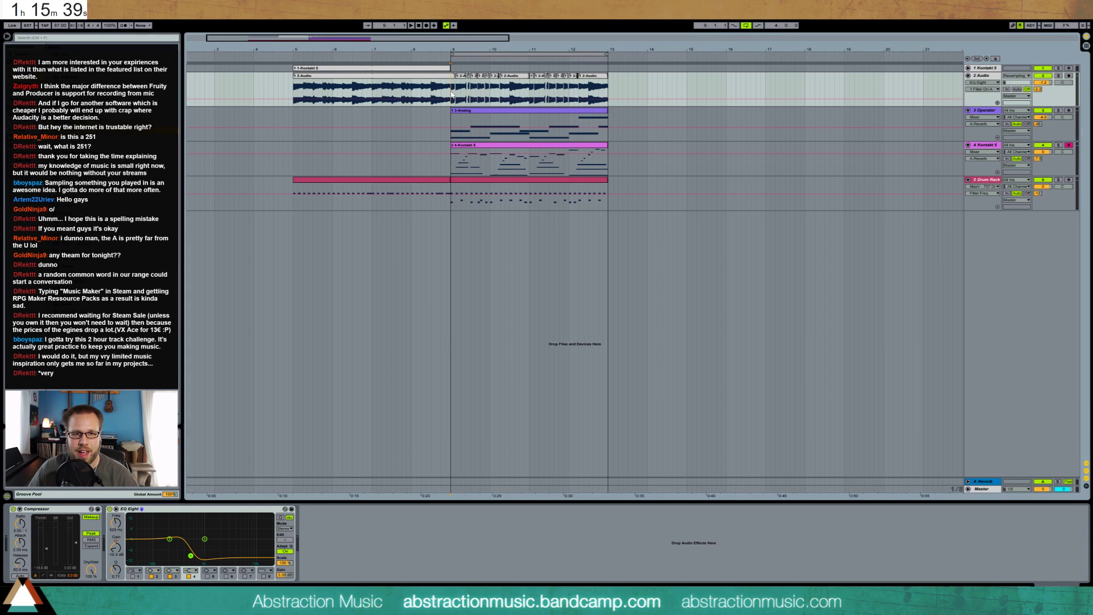
key(space)
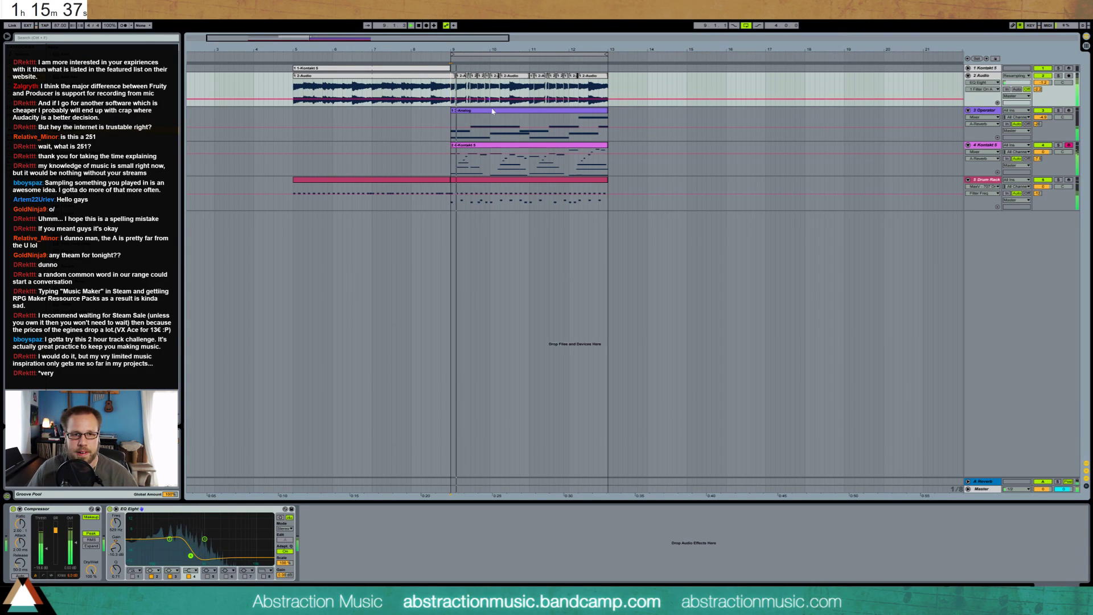
- Automate the audio track's EQ Eight to be off until bar 9 and on from there
click(110, 512)
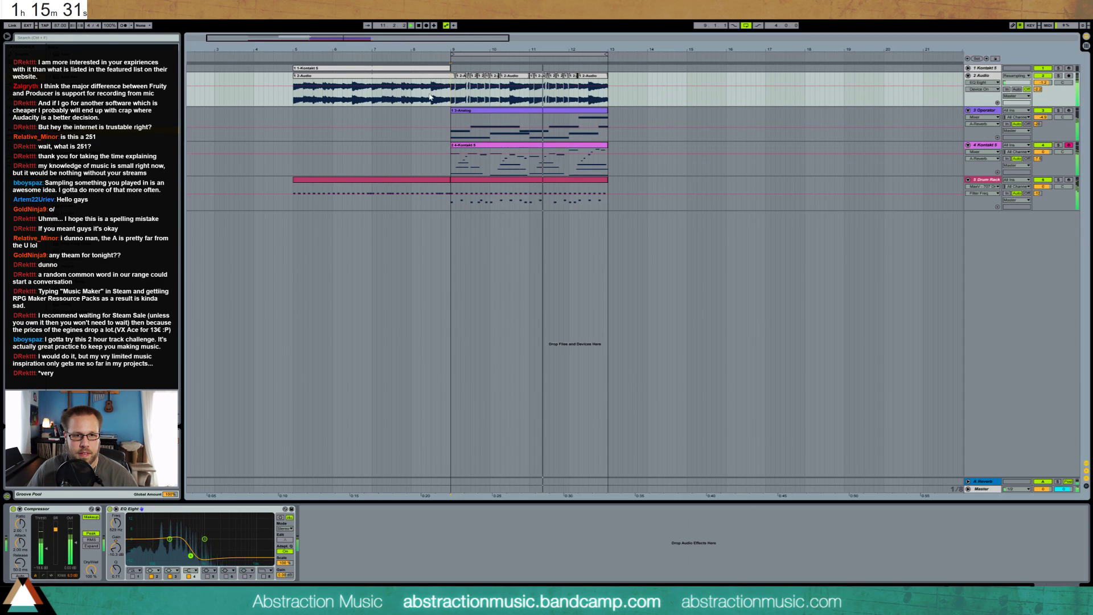
click(295, 94)
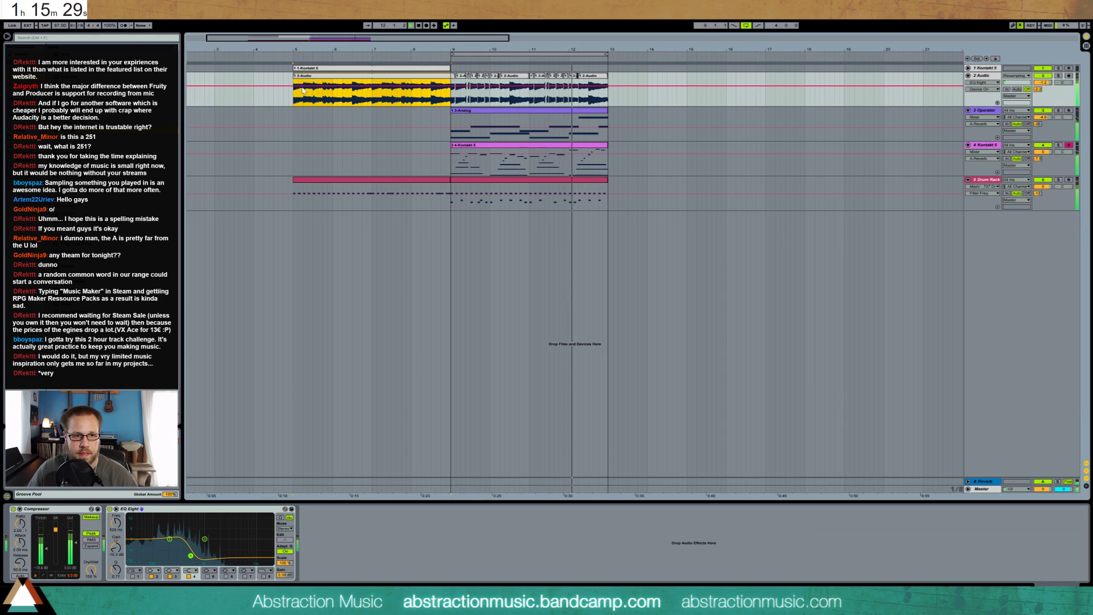
drag(291, 90, 291, 99)
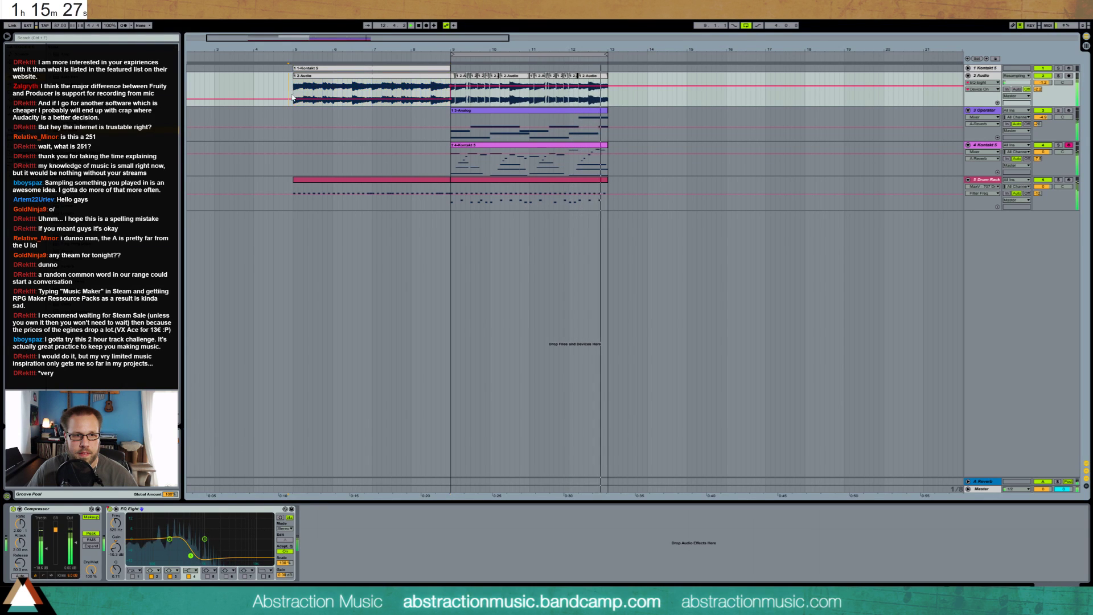
- Add a sixteenth-long B3 note at the very end of the Kontakt piano clip and play the loop from bar 9
double_click(566, 154)
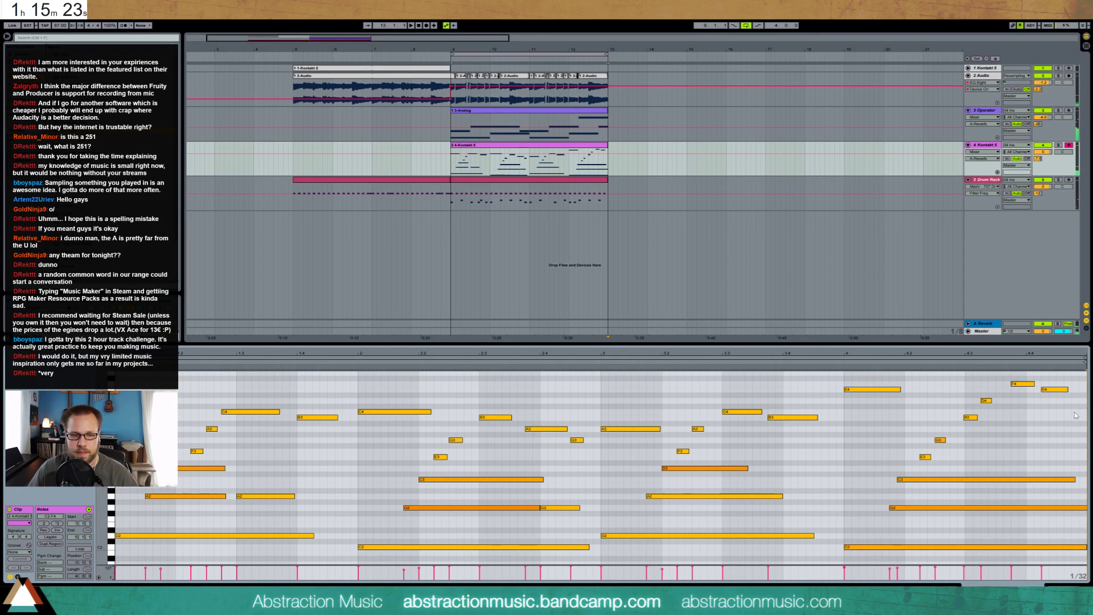
drag(1087, 411, 1055, 398)
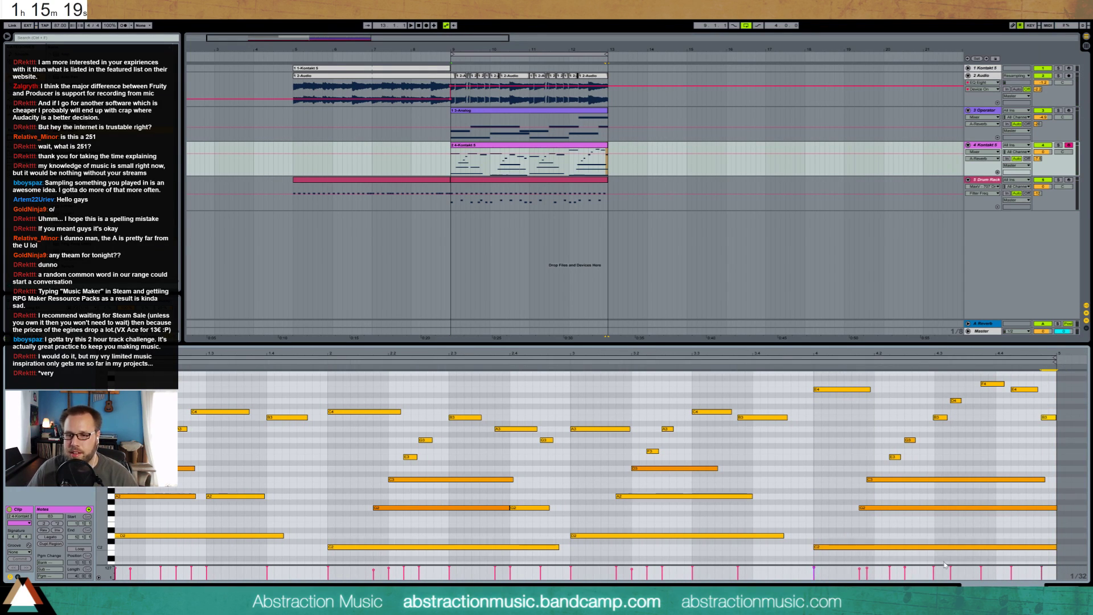
click(1047, 585)
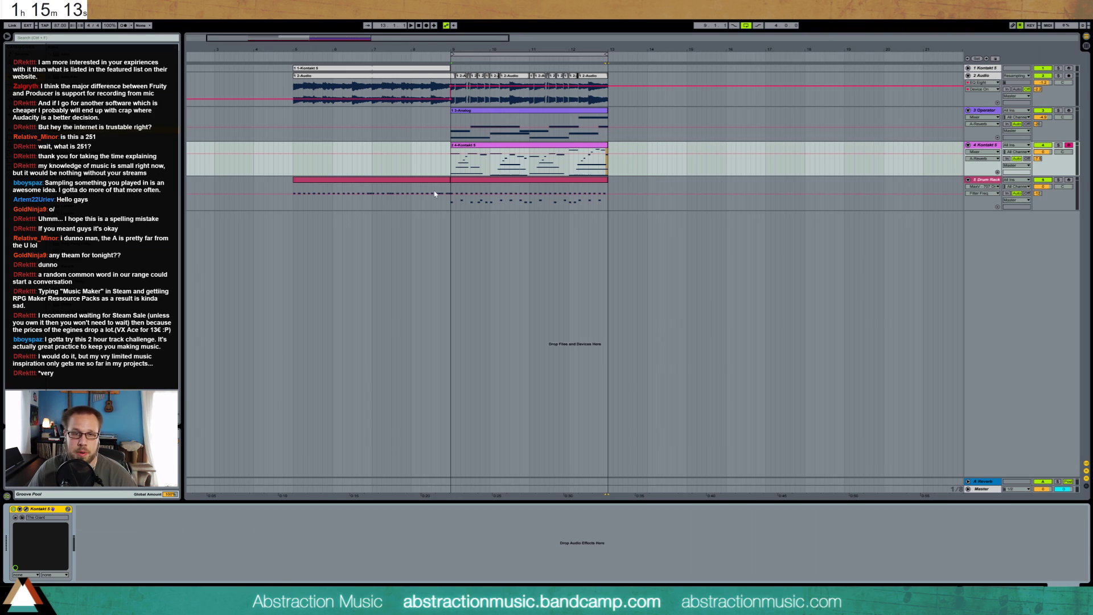
click(450, 171)
key(space)
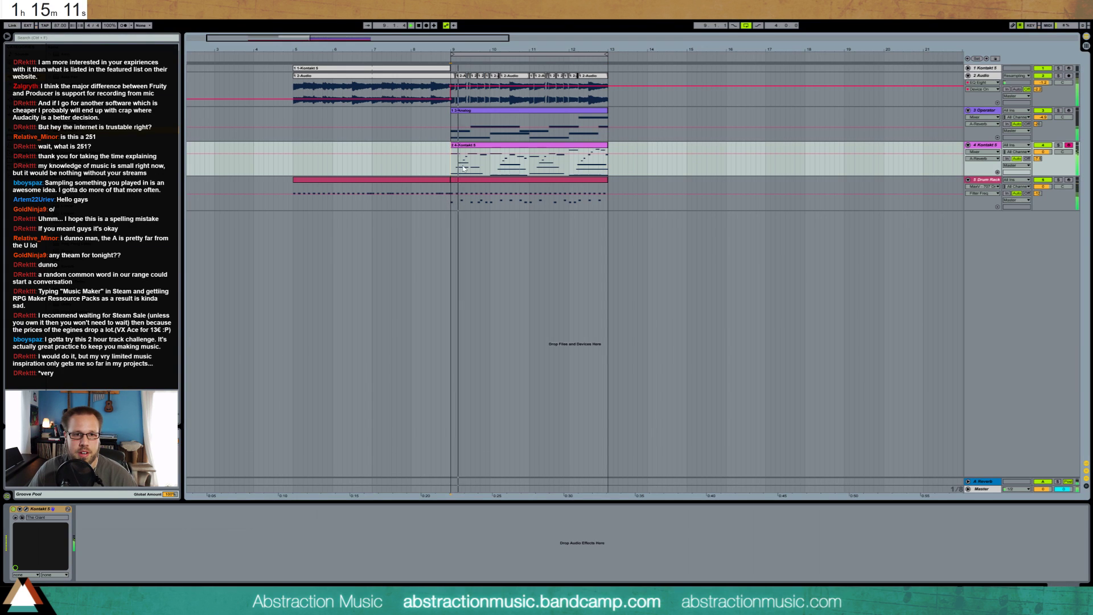
- Deactivate the clip on the first Kontakt 5 track while keeping the track itself switched on
click(295, 164)
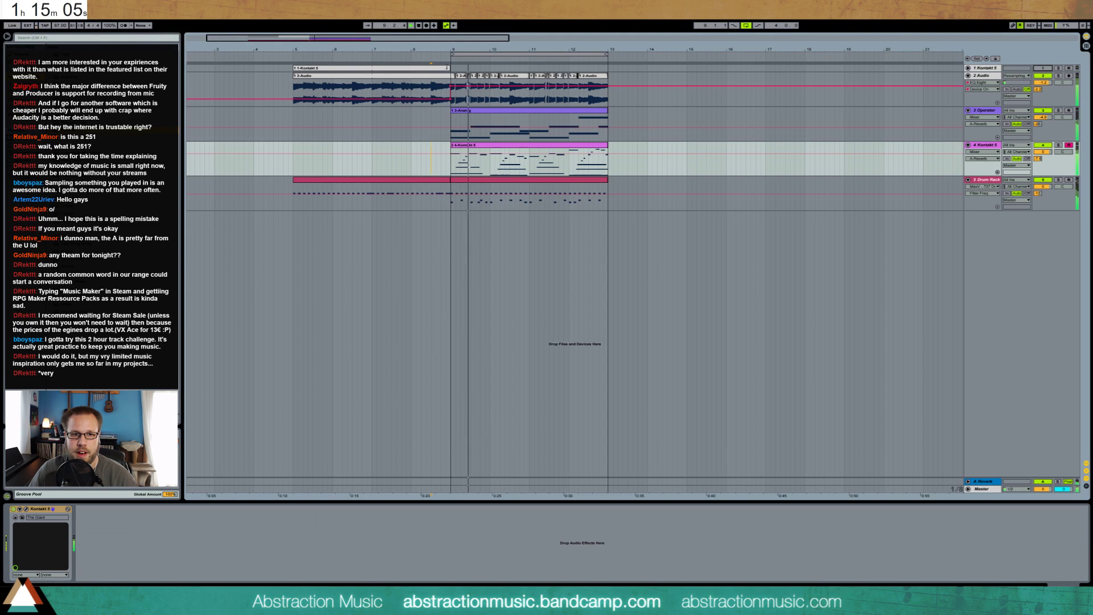
click(1043, 69)
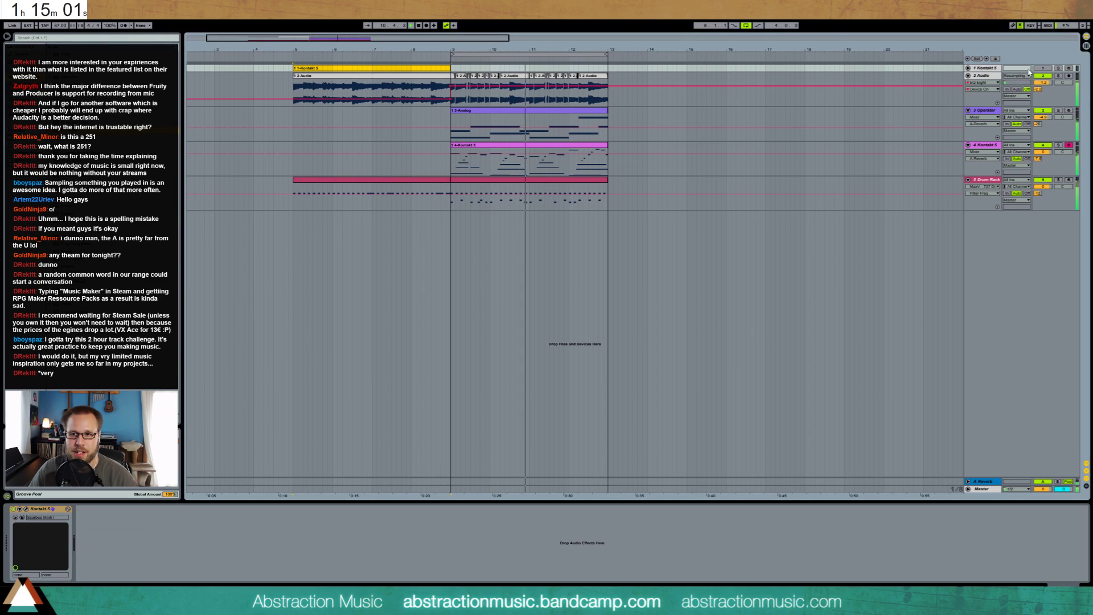
click(1042, 68)
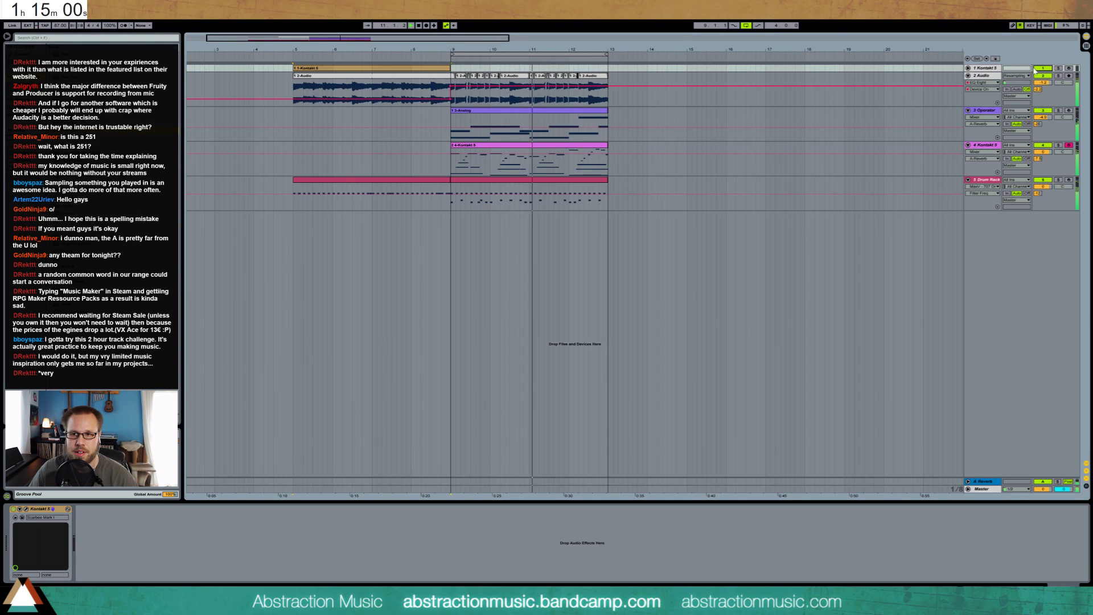
- Play from bar 5 and adjust the Compressor's threshold on the audio track
click(298, 87)
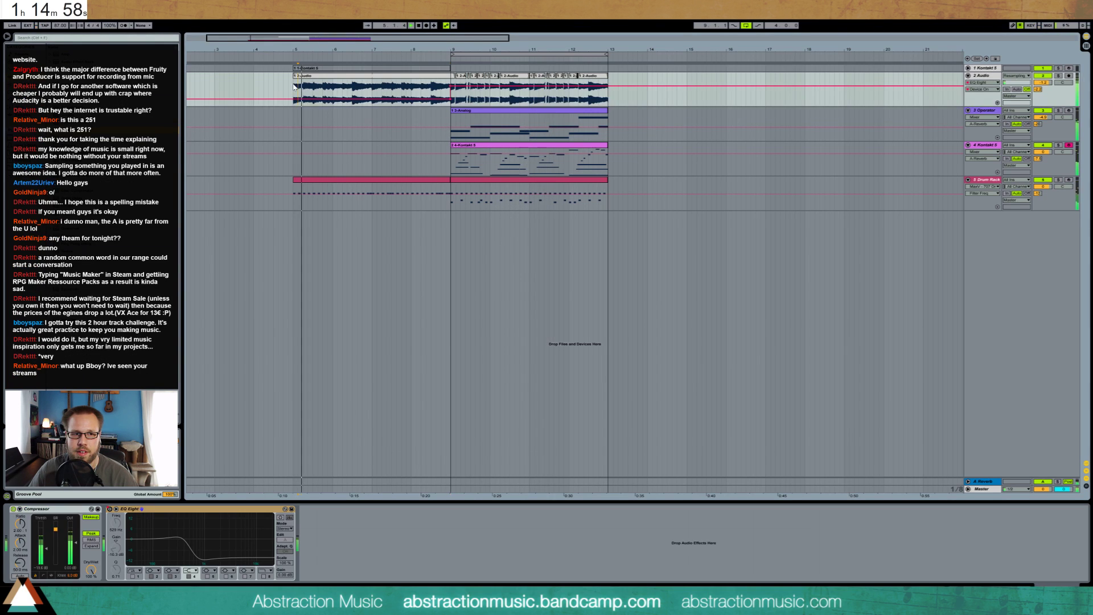
click(50, 543)
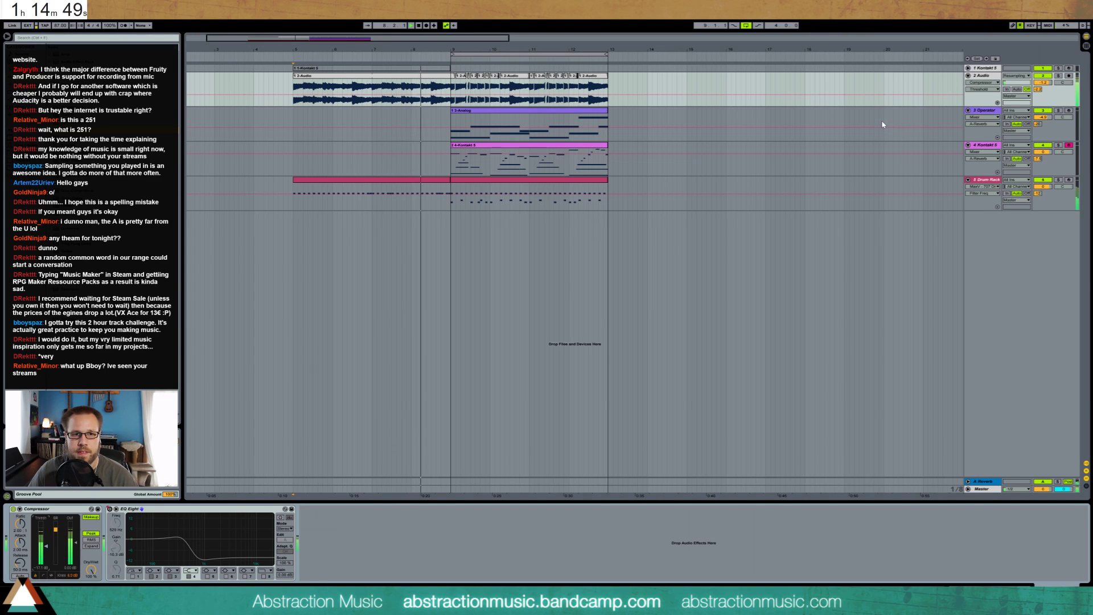
- Fill beat 3 of the bar 5 drum clip's last bar with sixteenth top-row hits, duplicate them onto beat 4, and play back
double_click(434, 184)
click(989, 381)
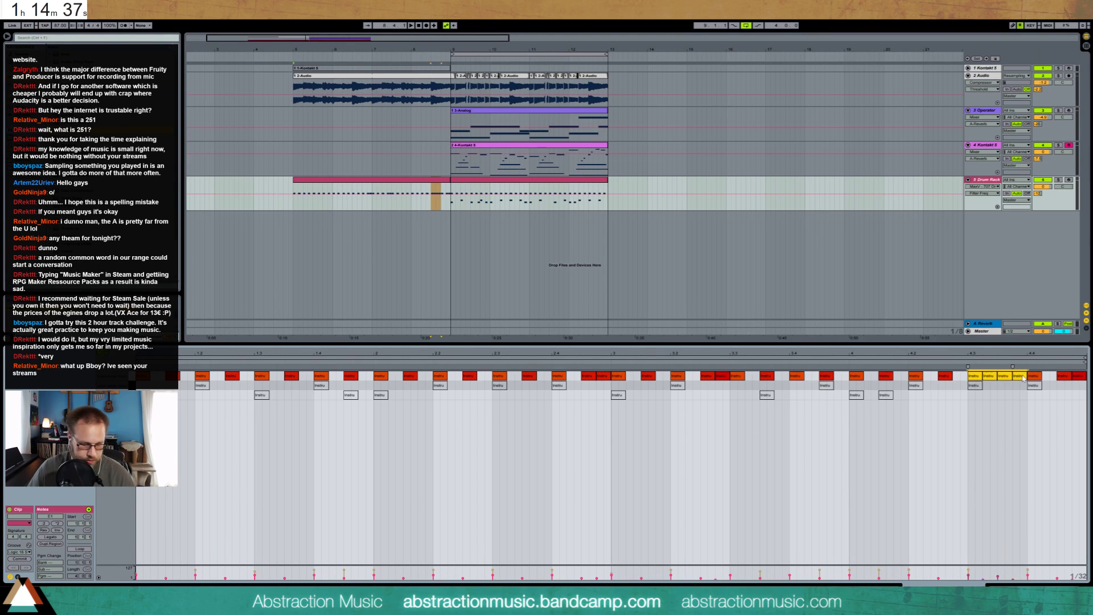
key(Right)
key(space)
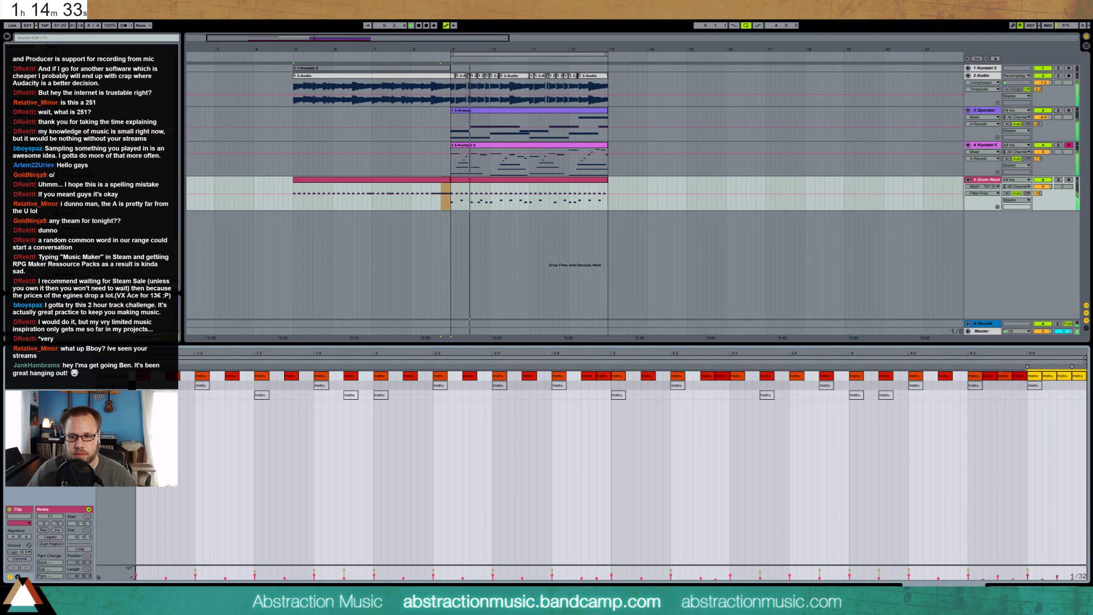
key(shift+Tab)
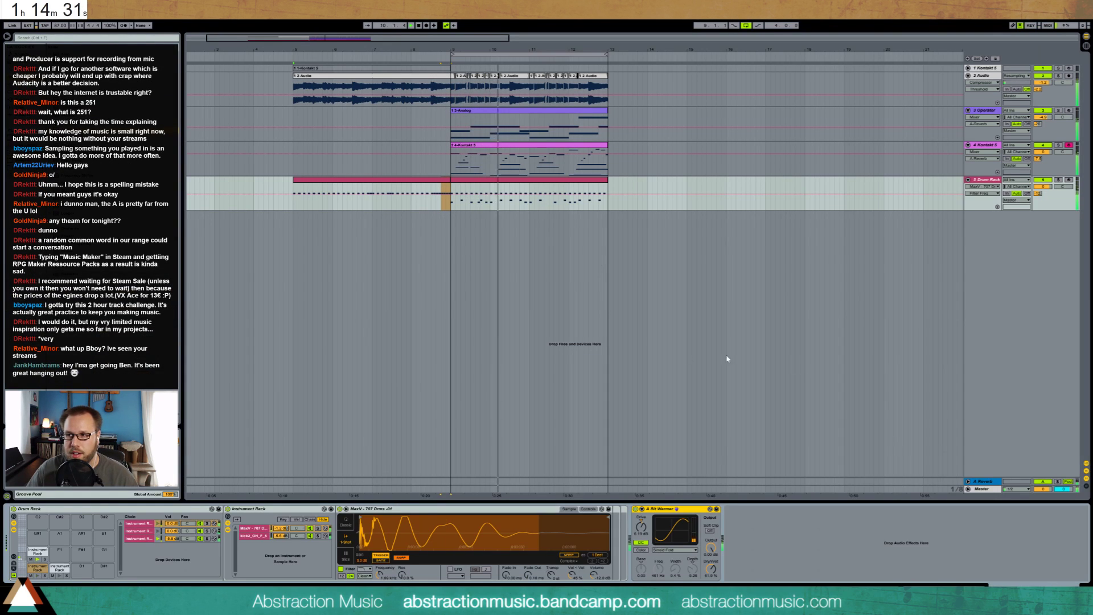
click(586, 349)
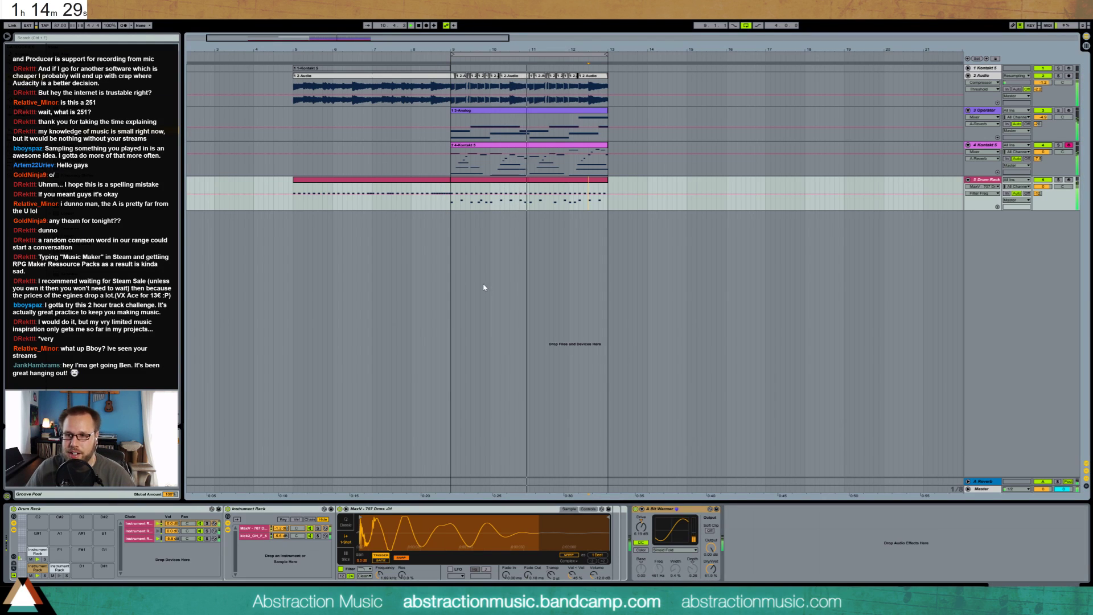
click(451, 170)
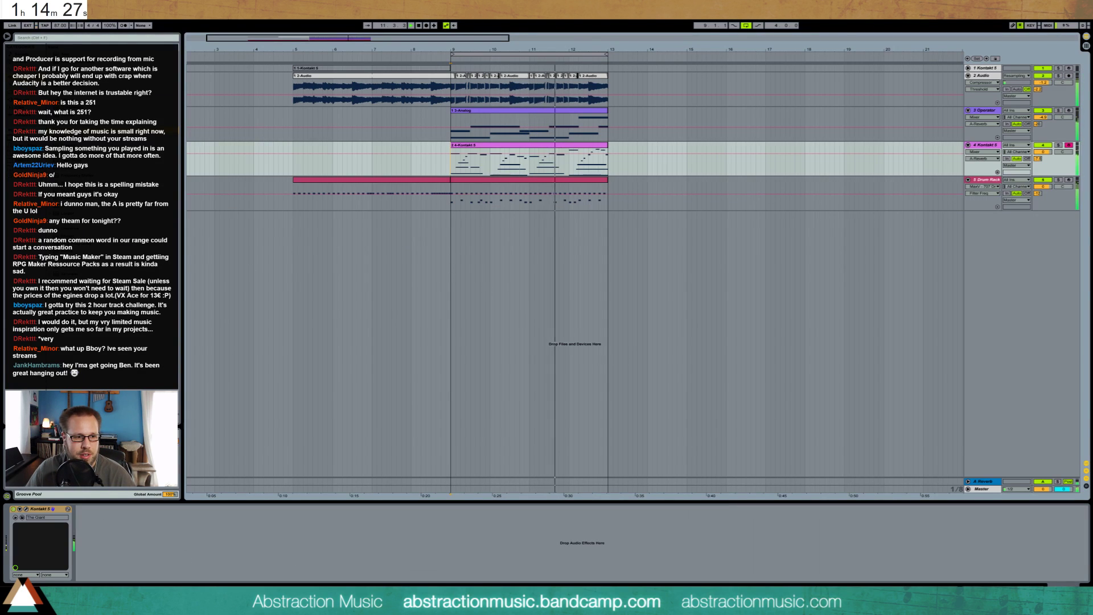
click(525, 144)
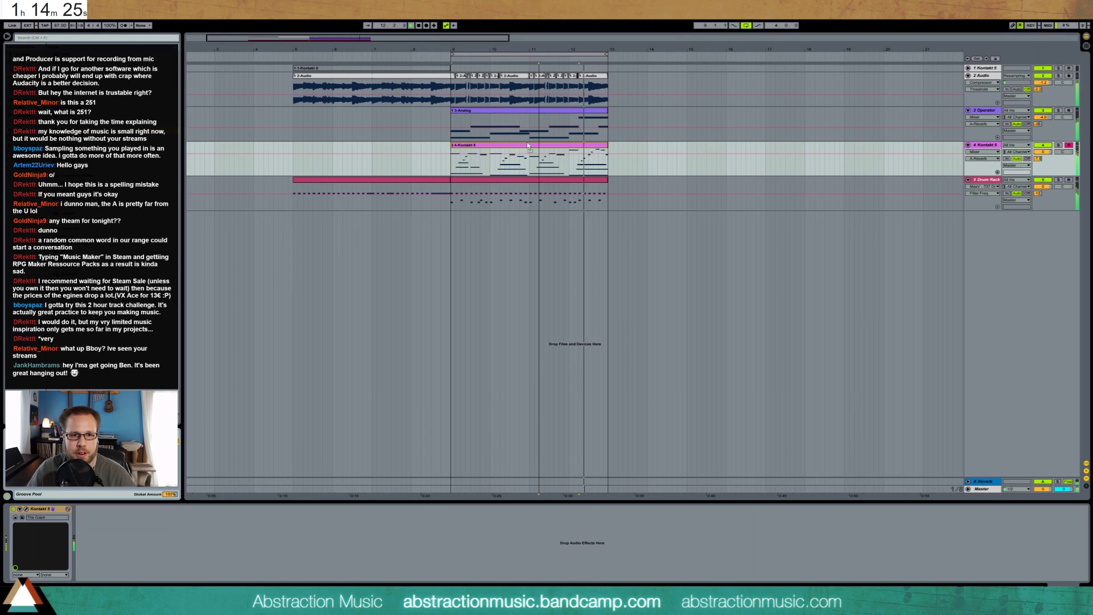
click(450, 149)
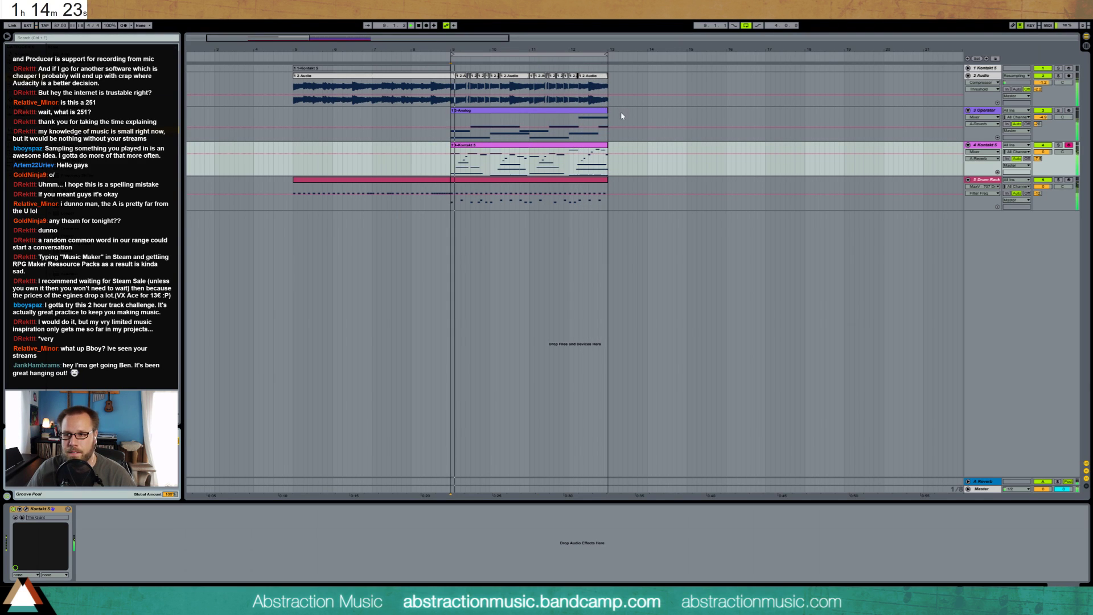
- Adjust the Spread and oscillator C's Coarse tuning of the Operator instrument on the third track
click(984, 111)
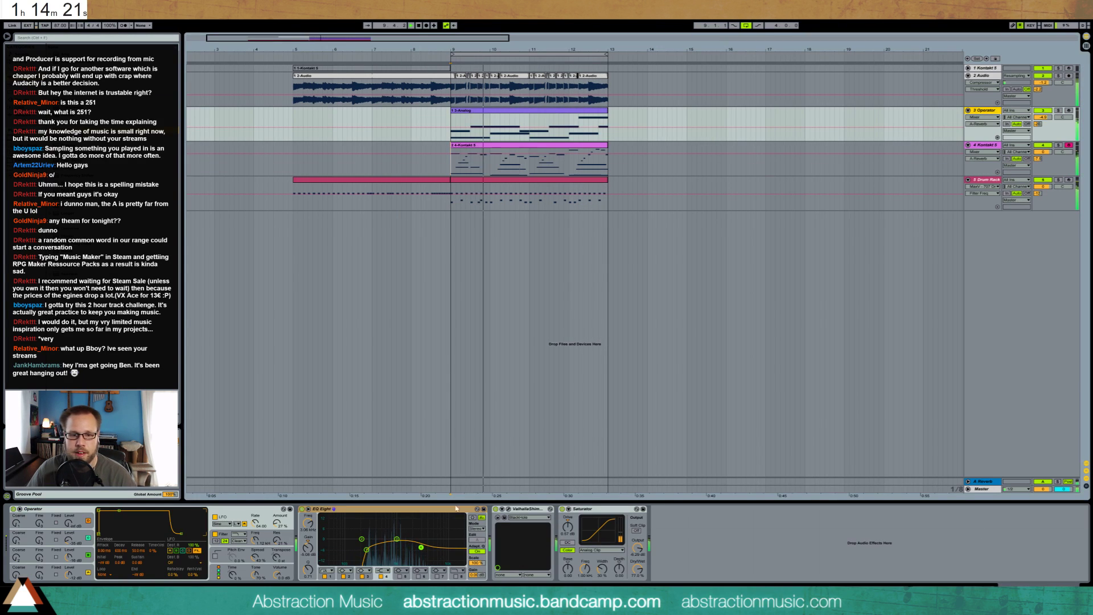
click(258, 557)
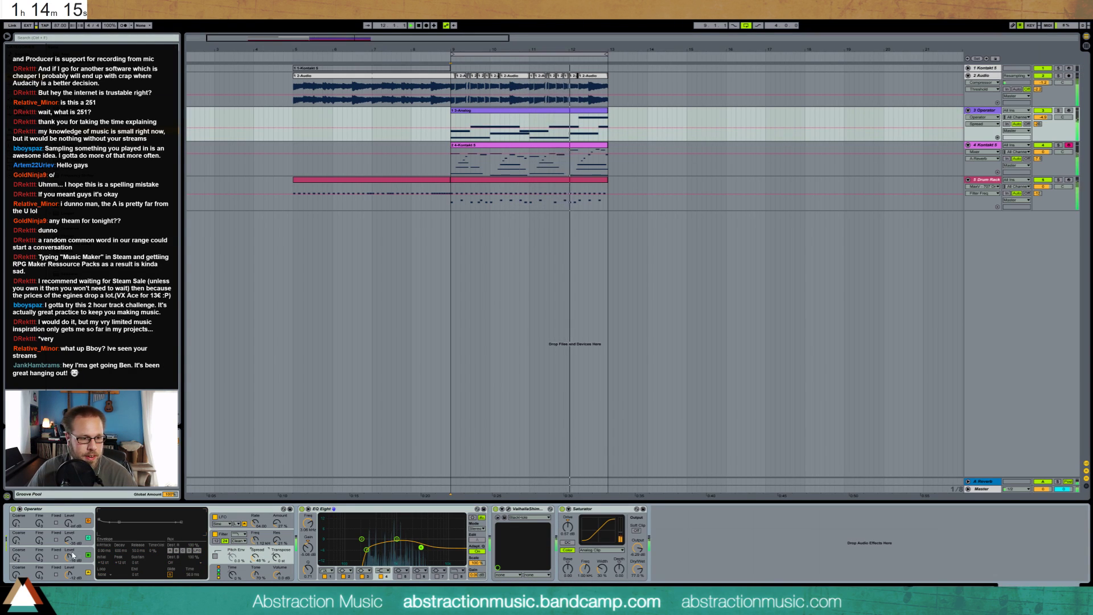
click(27, 553)
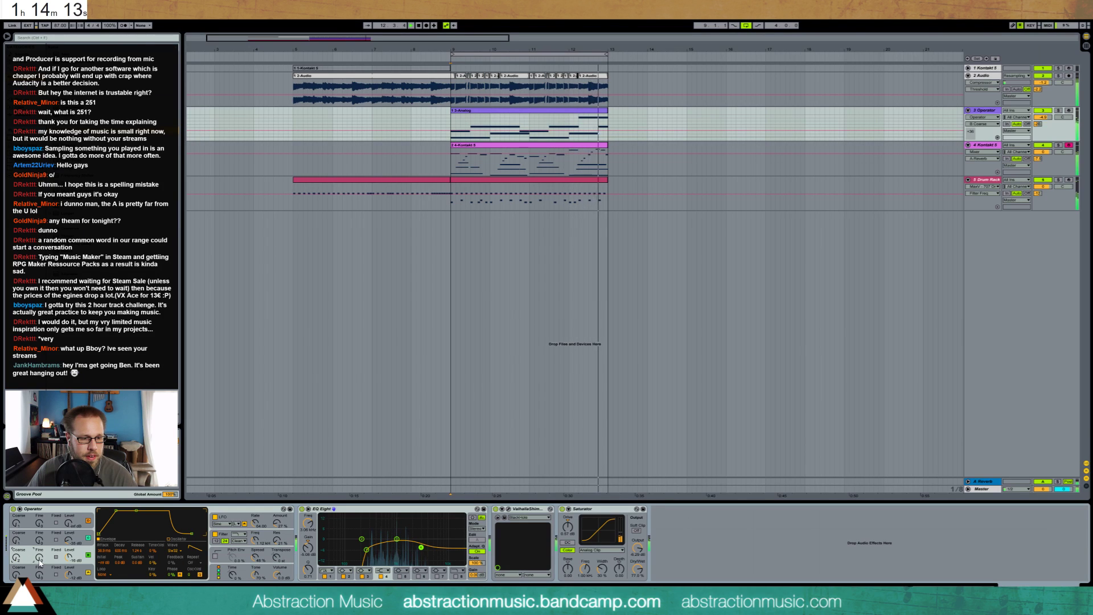
- Move the last B3 note in the Kontakt piano clip a sixteenth earlier and remove the trial G3 note beside it
double_click(600, 159)
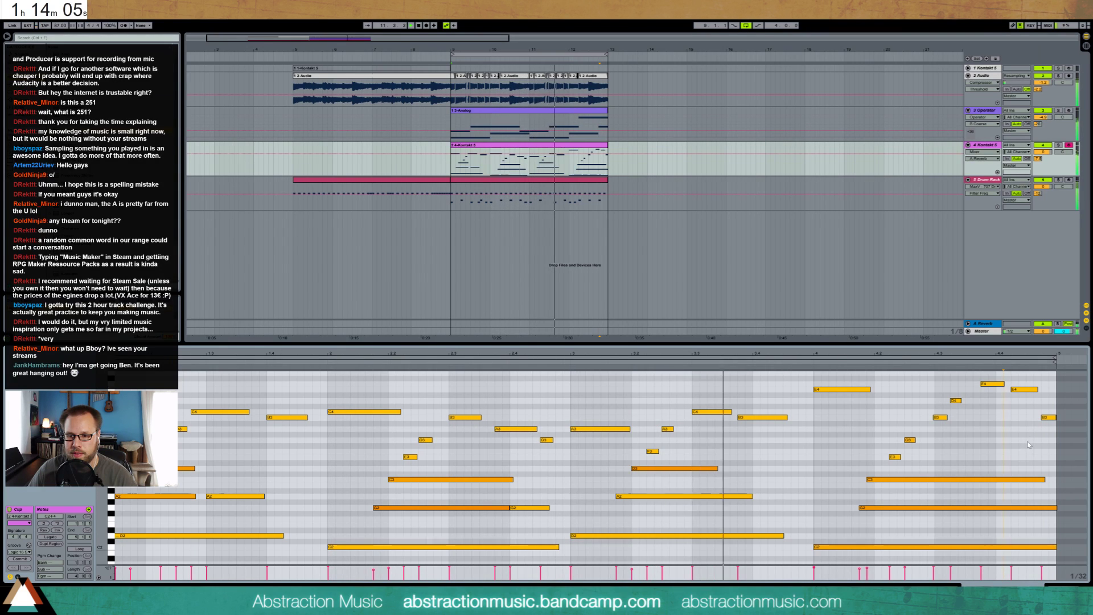
drag(1027, 439, 1047, 440)
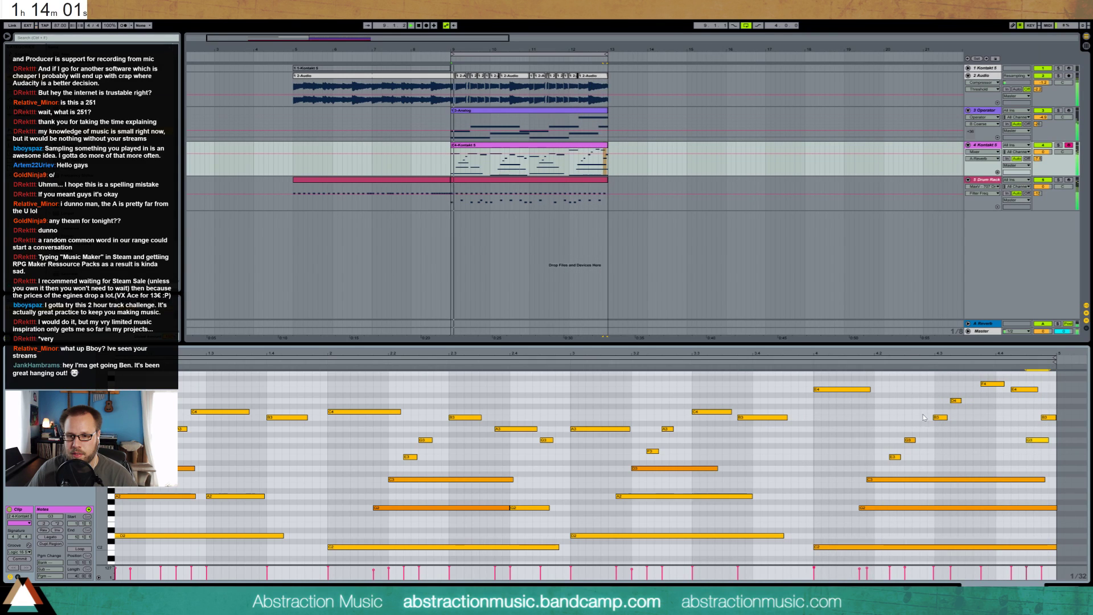
click(940, 418)
drag(1049, 417, 1034, 418)
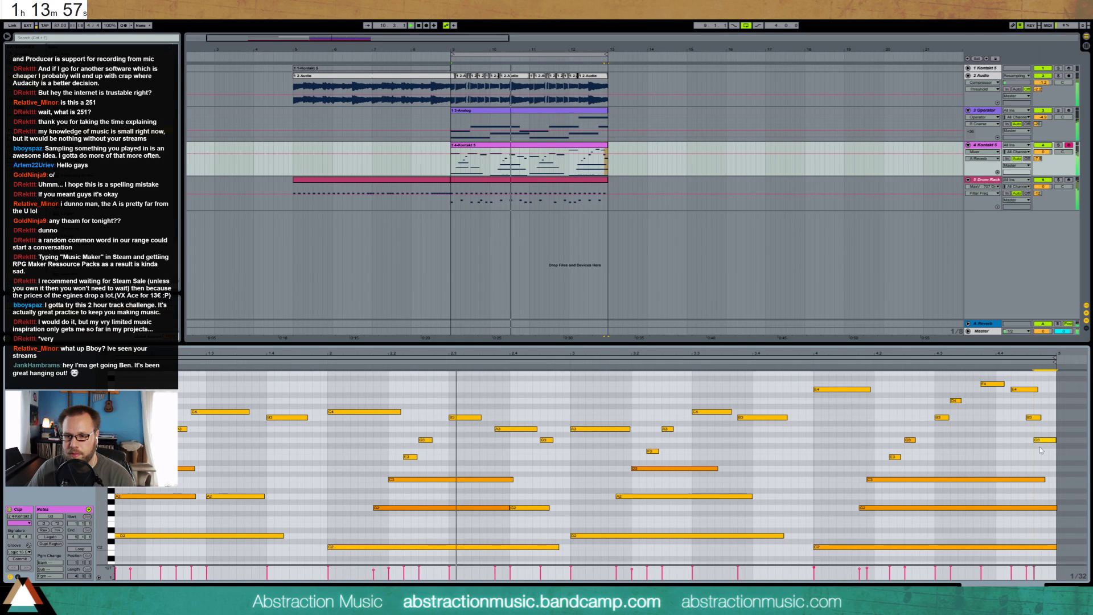
click(927, 369)
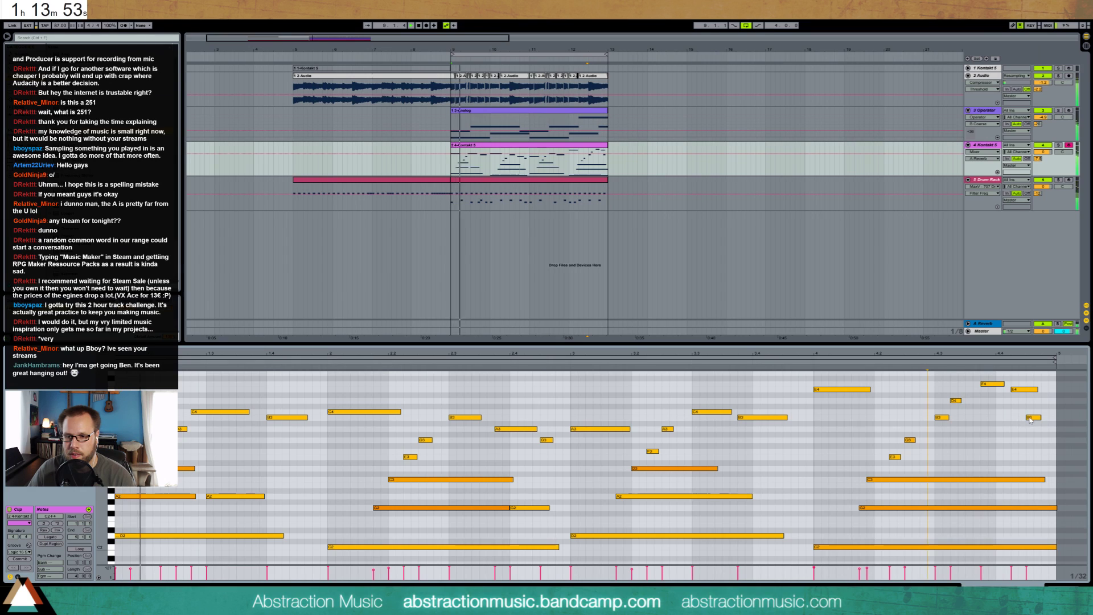
click(1024, 389)
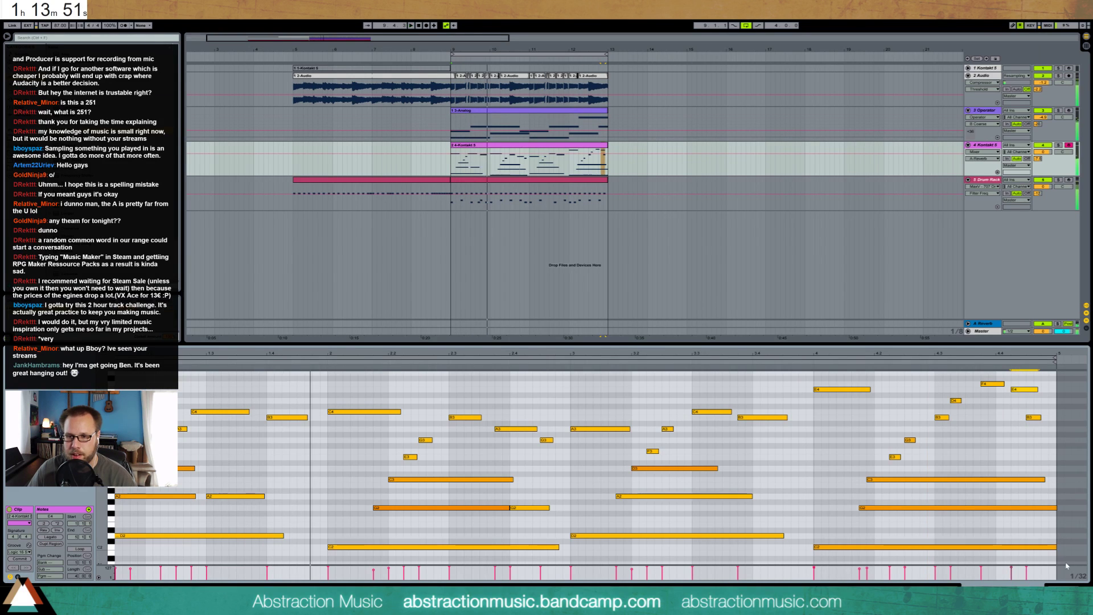
- Open The Giant in Kontakt on the piano track, play the loop to check its sound, and close the instrument window
key(shift+Tab)
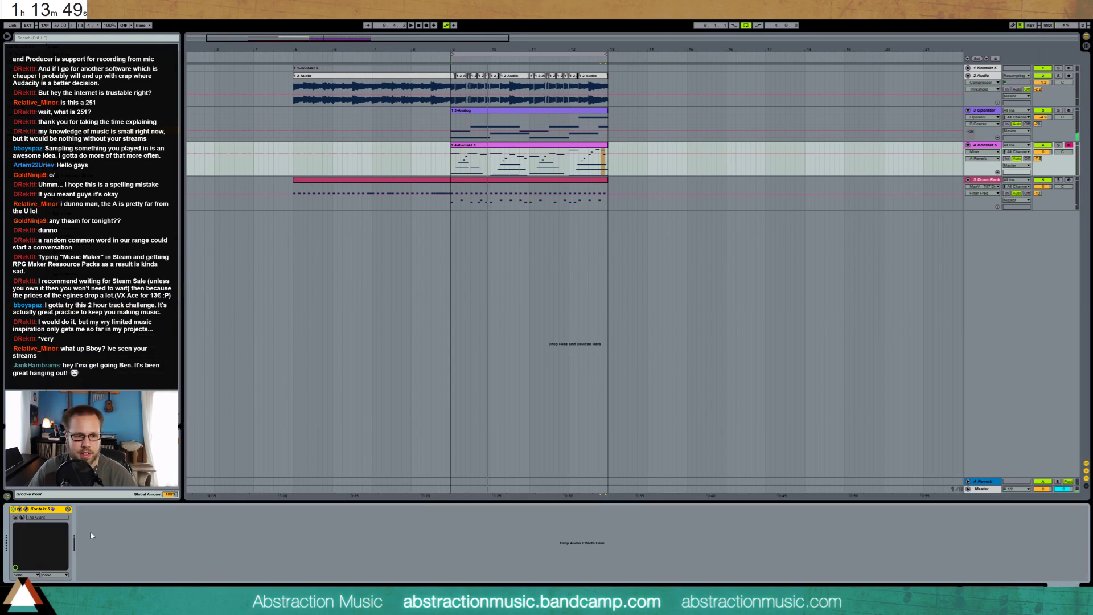
click(26, 510)
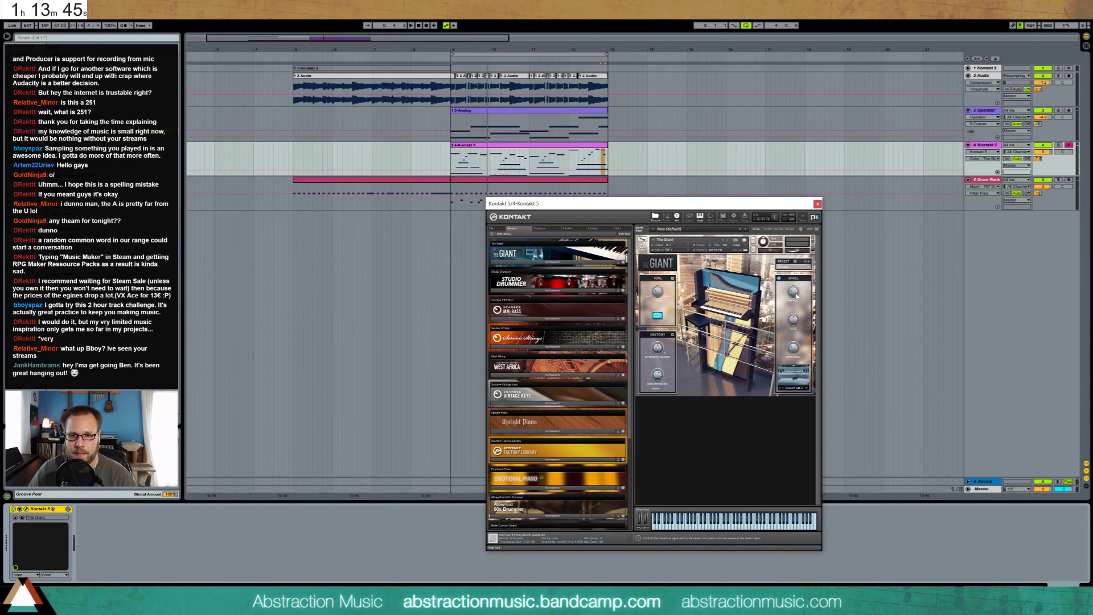
click(817, 204)
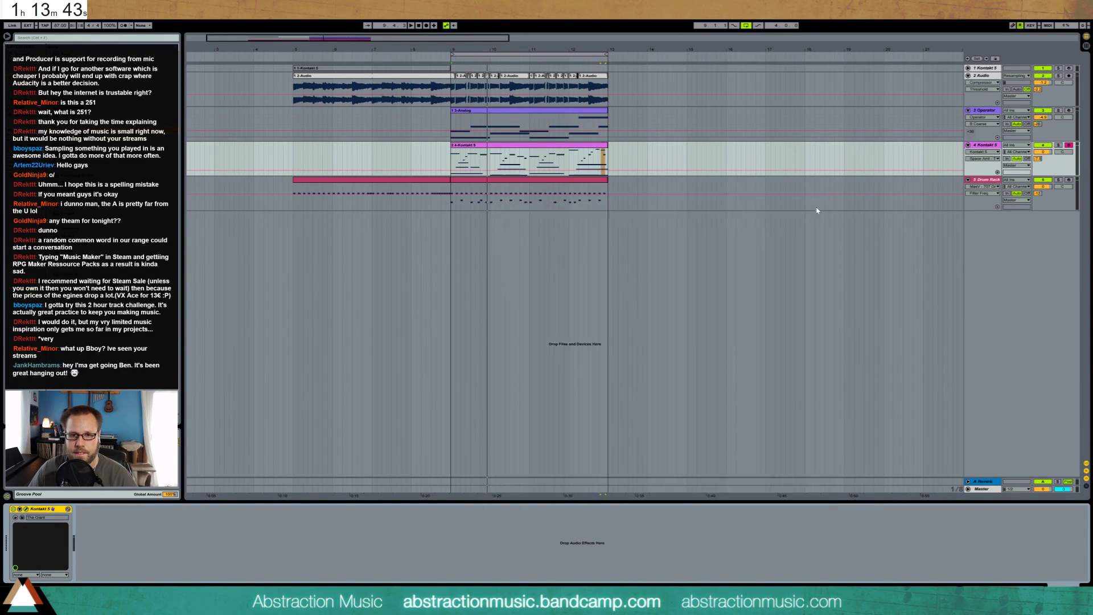
click(25, 510)
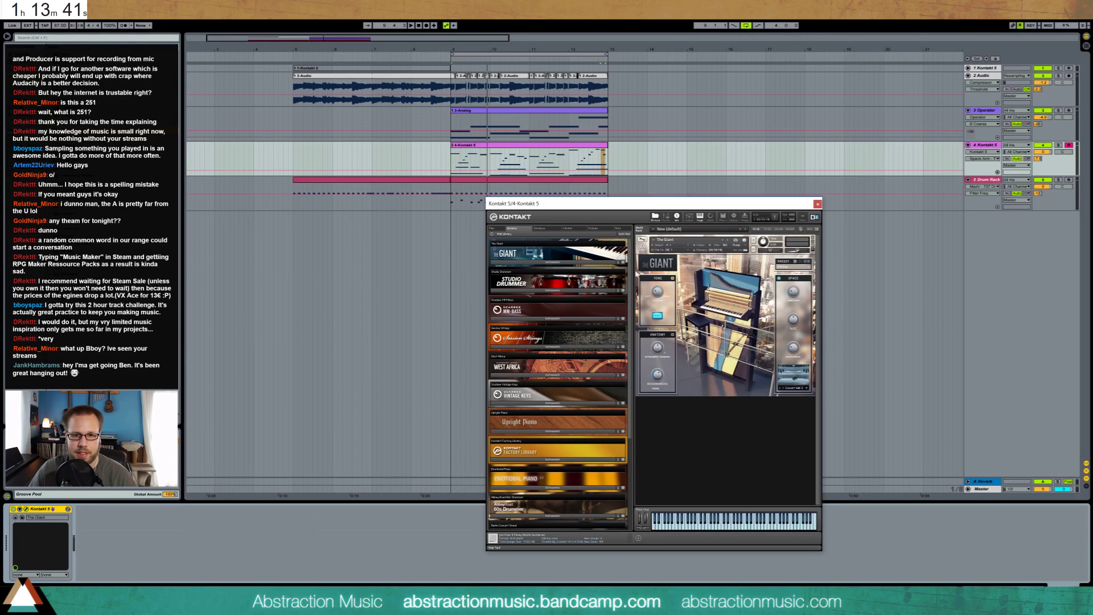
key(space)
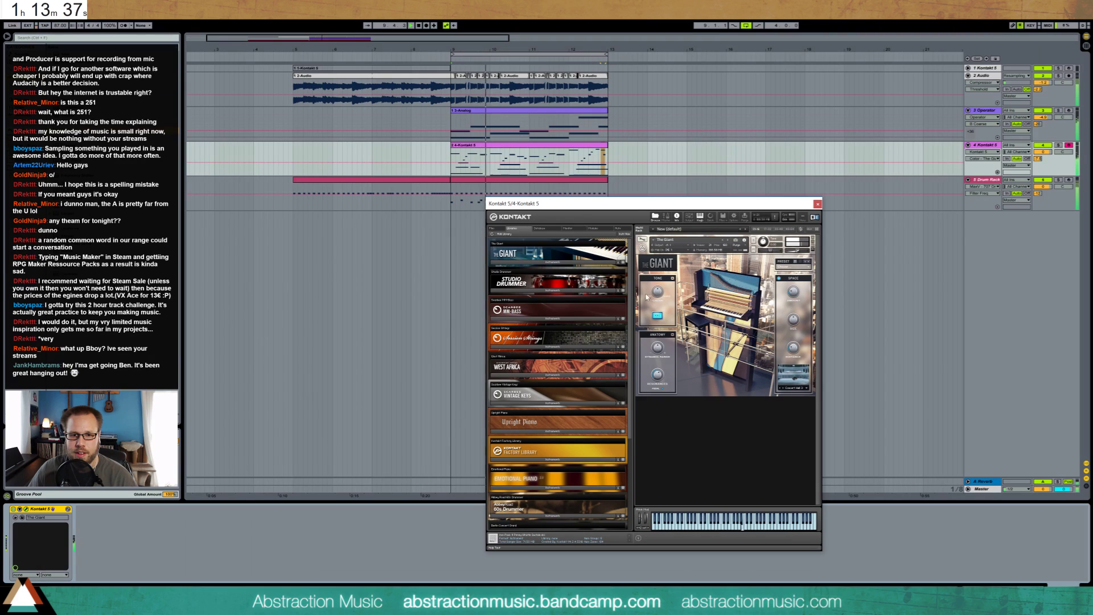
double_click(568, 152)
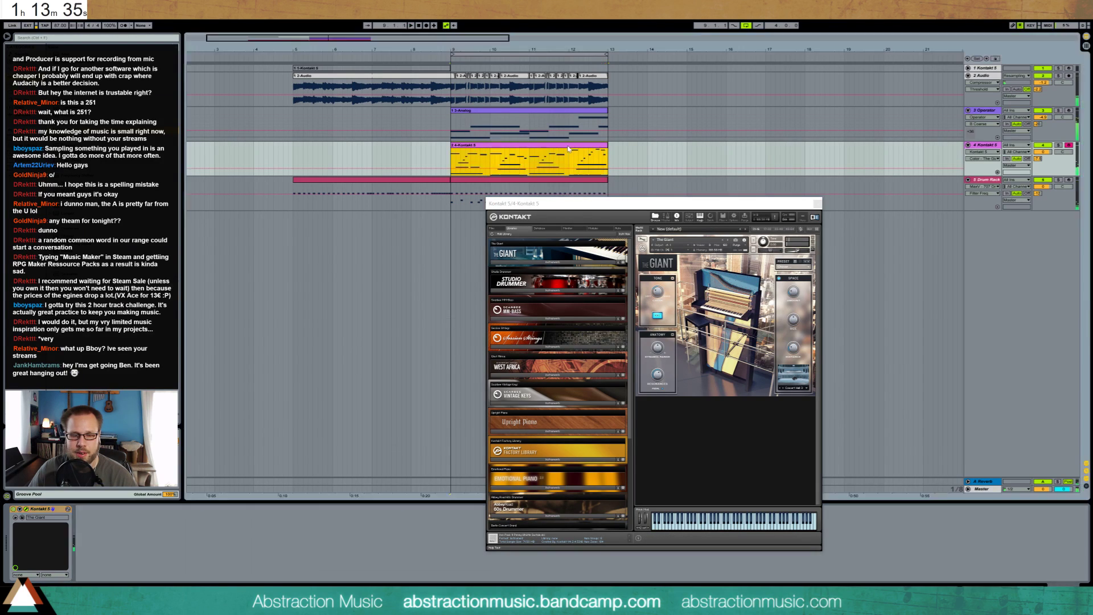
key(space)
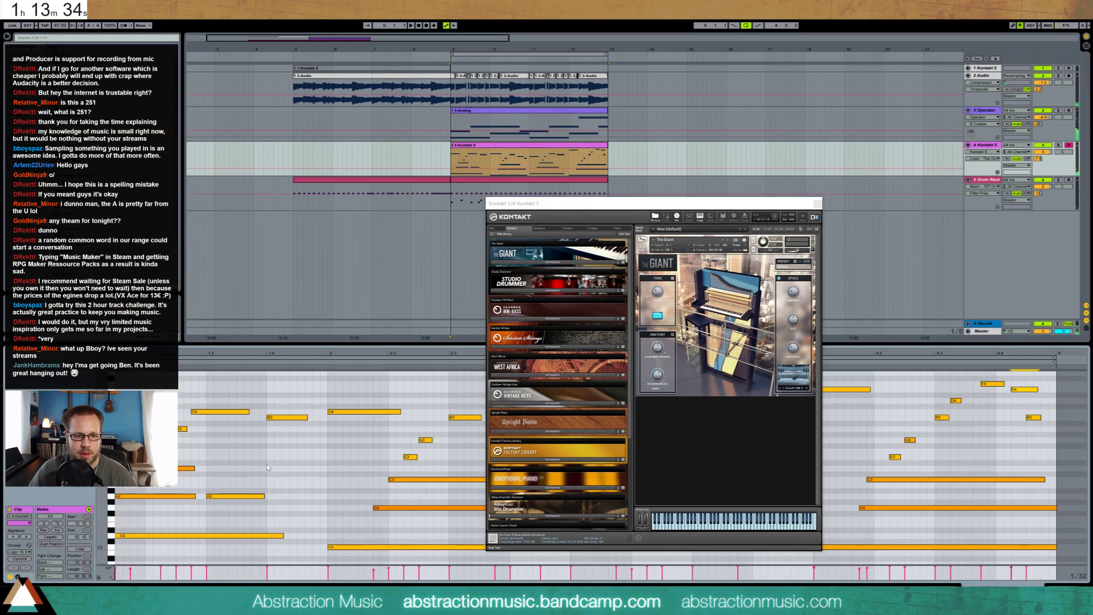
click(818, 204)
key(shift+Tab)
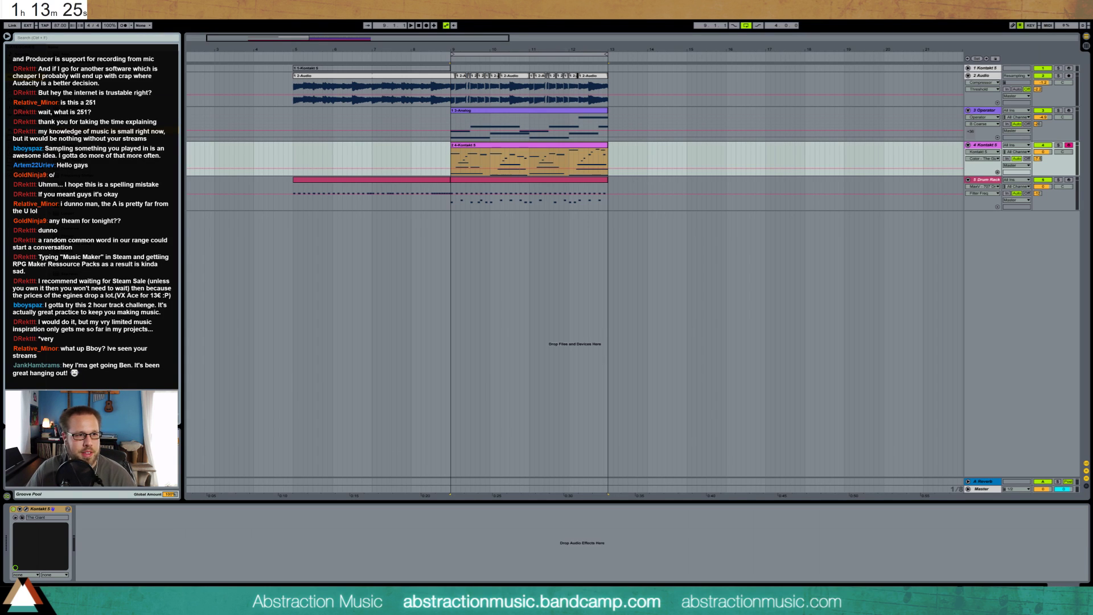
- Add a Compressor after Kontakt 5 on the piano track
mouse_move(160, 491)
mouse_down()
mouse_move(130, 551)
mouse_move(113, 544)
mouse_up()
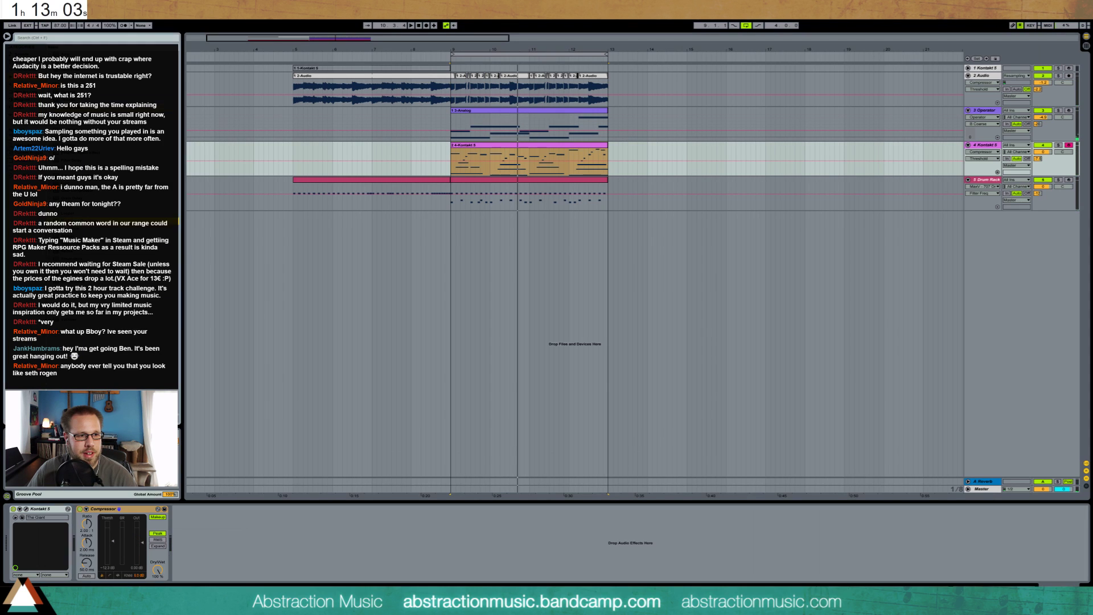
- Try Multiband Dynamics in place of the Compressor on the piano track, play from bar 9, and undo the swap
drag(94, 548, 96, 545)
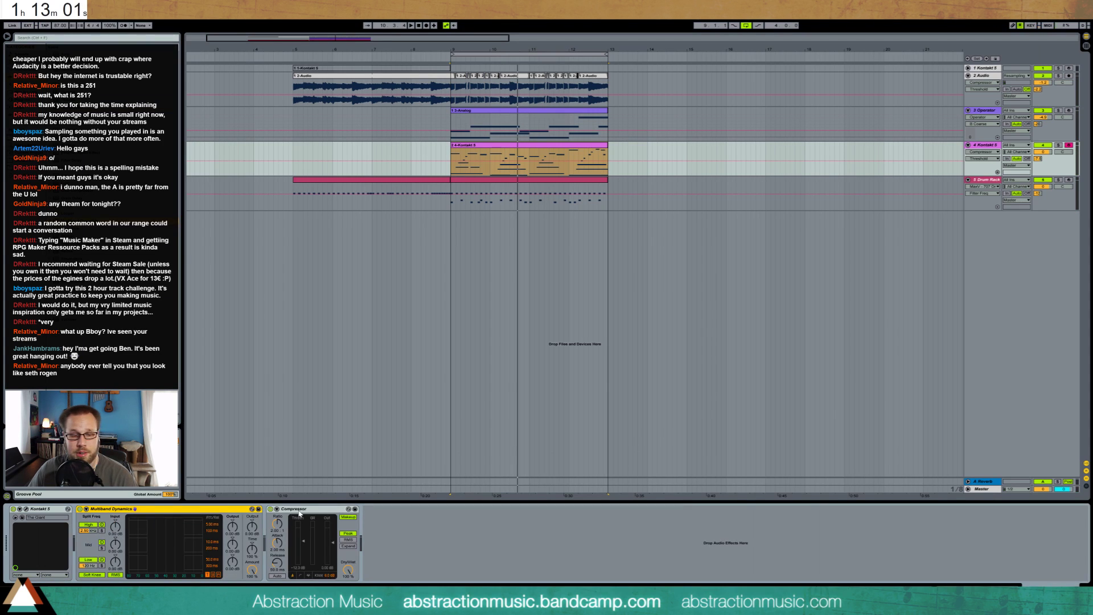
key(Delete)
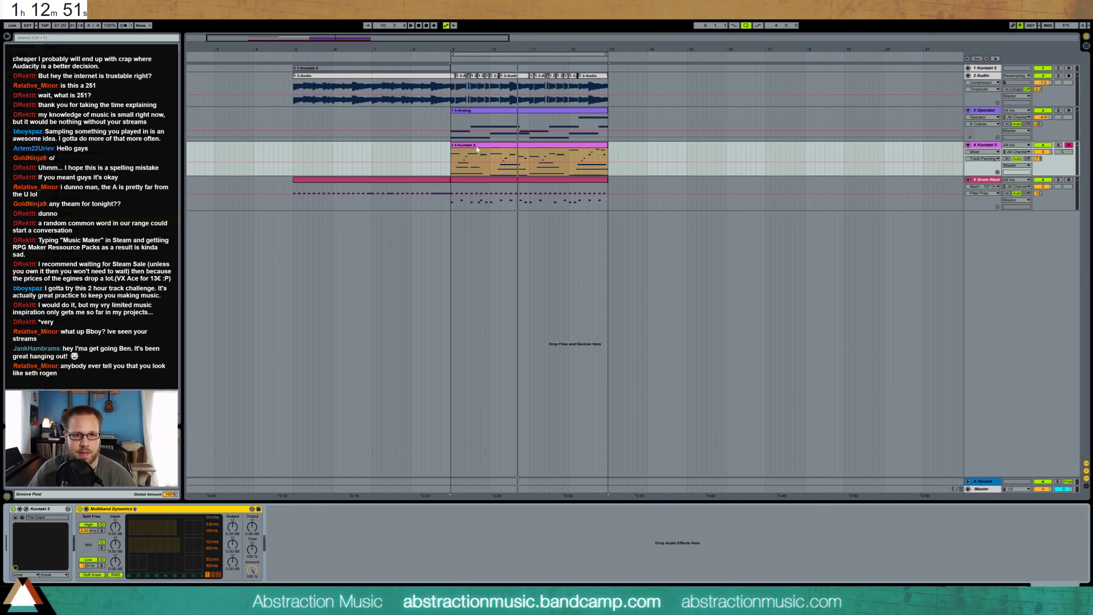
click(456, 153)
key(space)
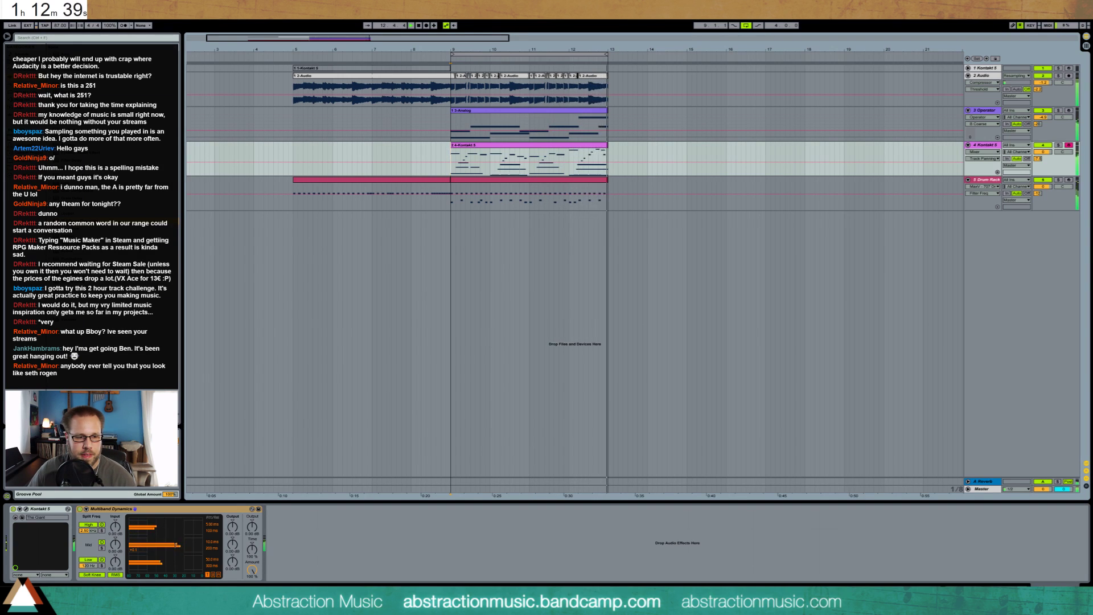
key(ctrl+z)
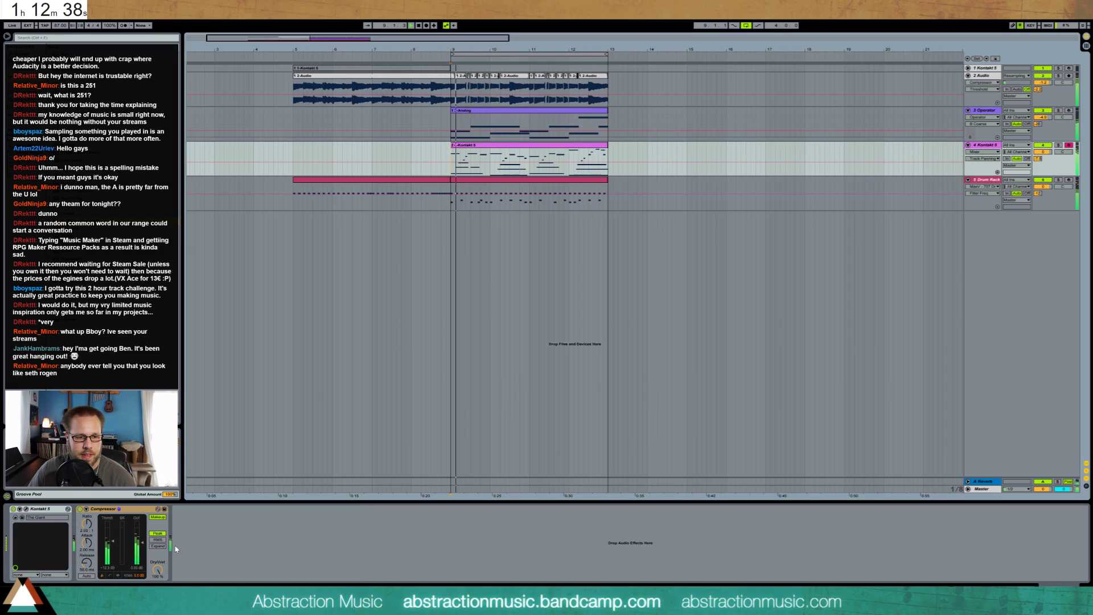
- Adjust the threshold of the piano track's Compressor
click(114, 545)
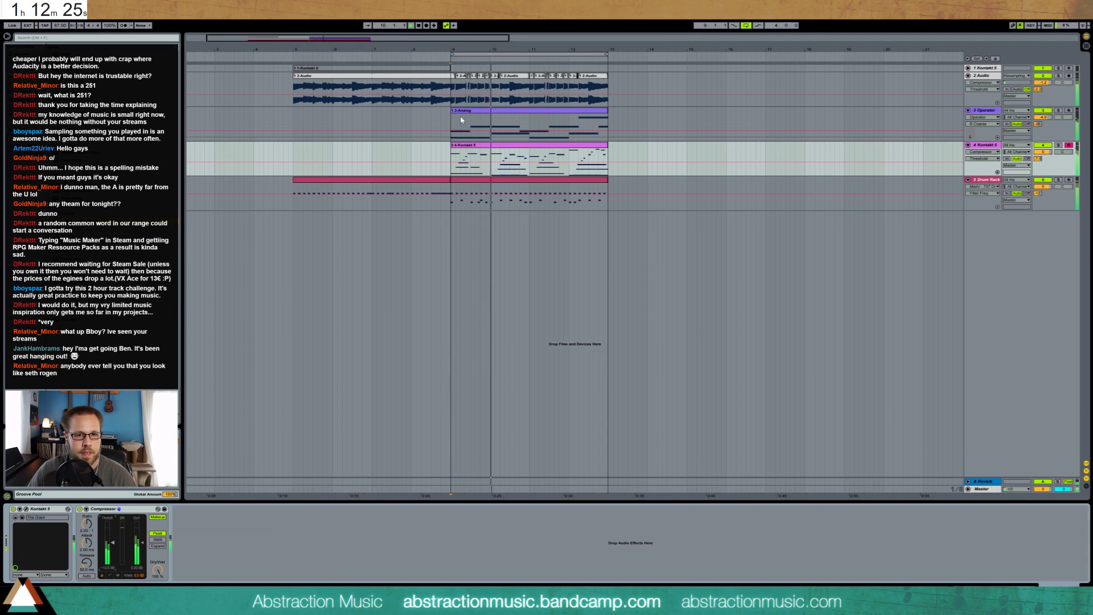
- Insert an audio track below the Kontakt piano track, arm it for recording, and set its input channel to 2 and monitoring to Auto
click(987, 145)
key(ctrl+t)
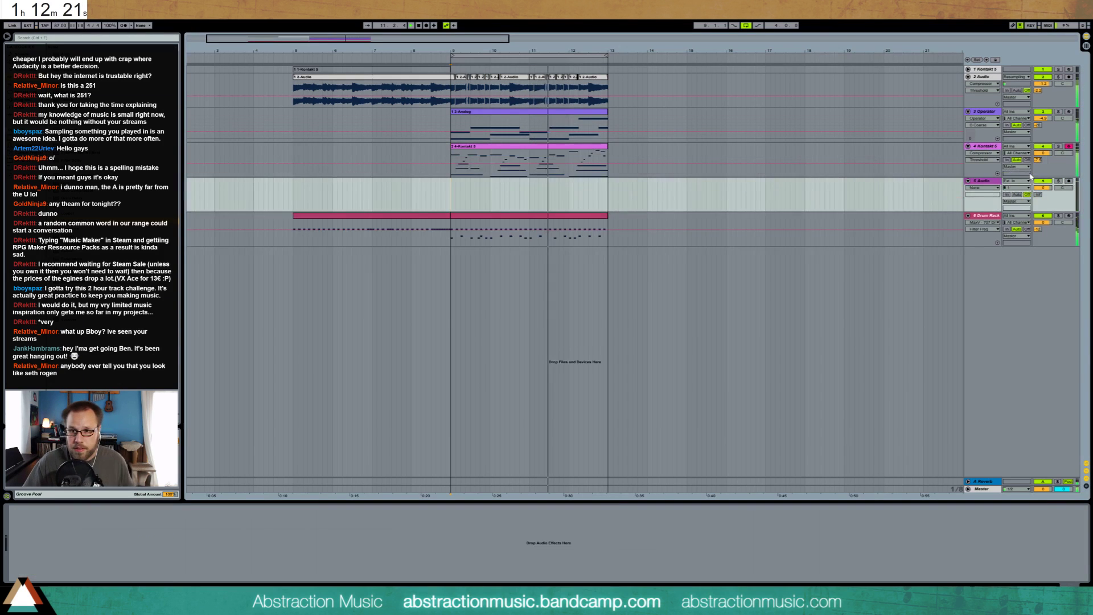
click(1069, 181)
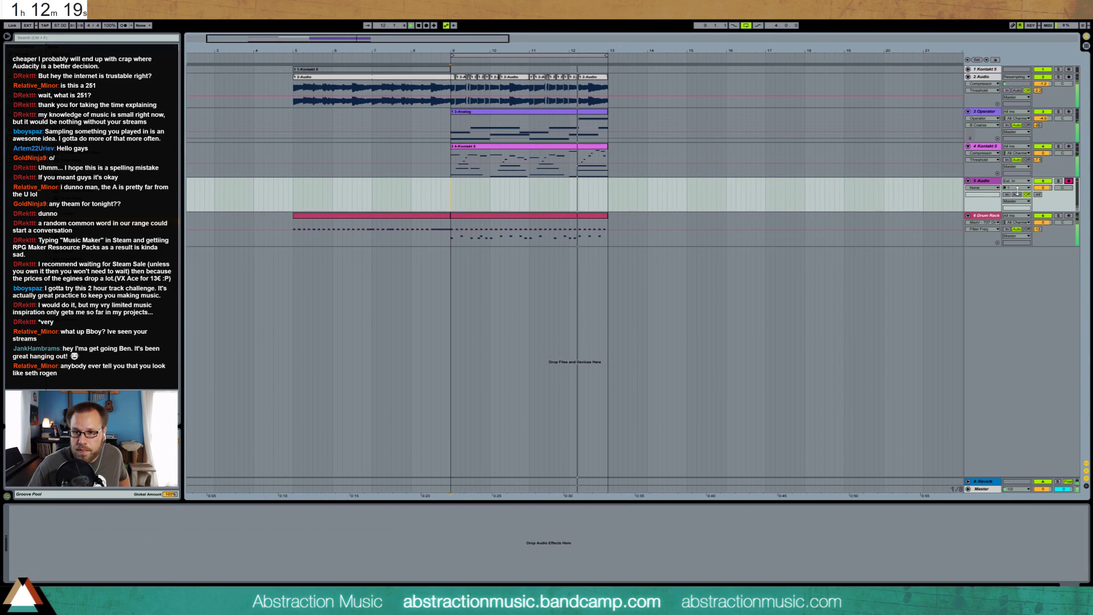
click(1016, 188)
click(1019, 206)
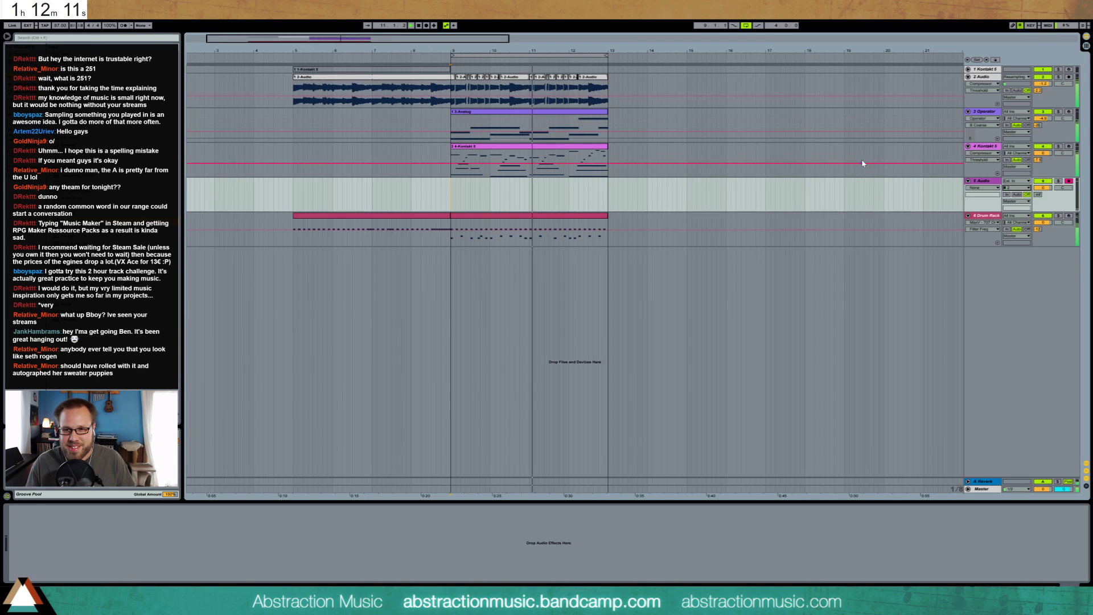
click(1037, 194)
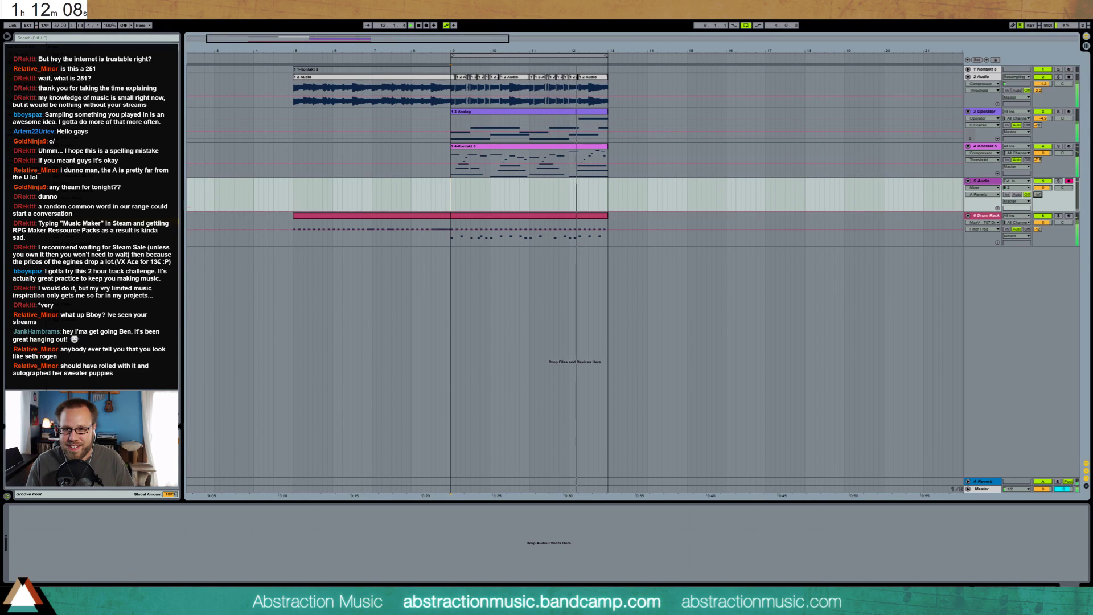
click(1017, 194)
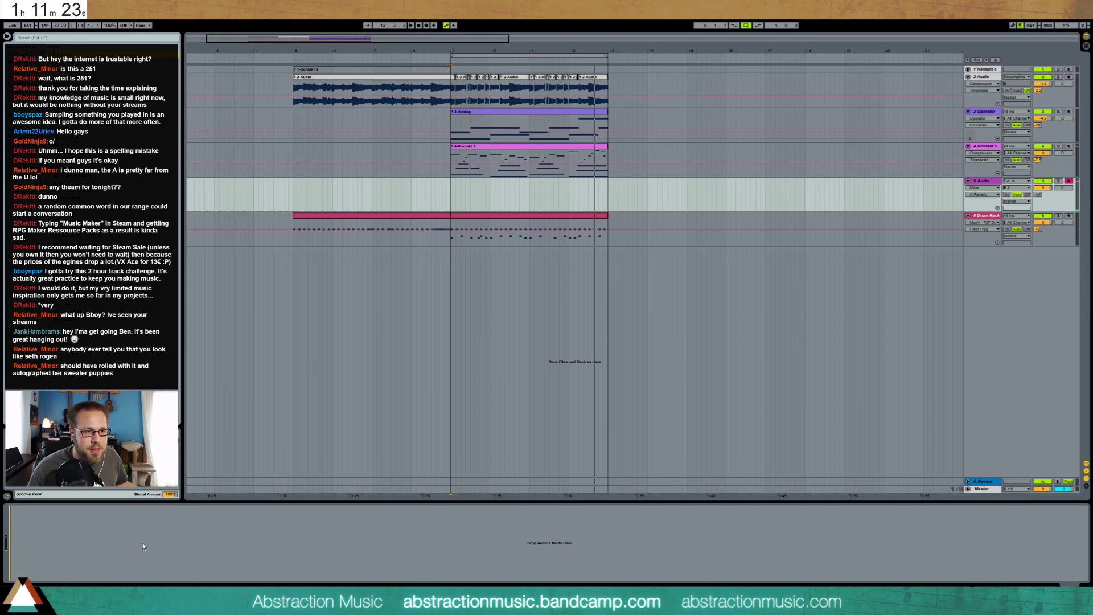
- Remove the Chorus after the Amp on the new audio track and add a Cabinet to its device chain
drag(143, 547, 167, 562)
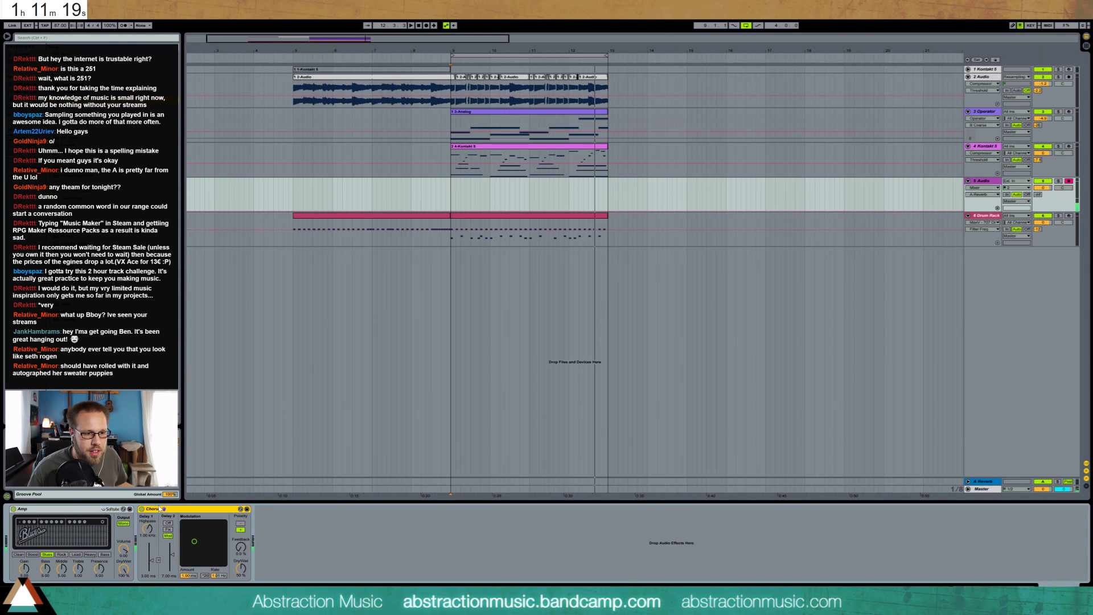
key(Delete)
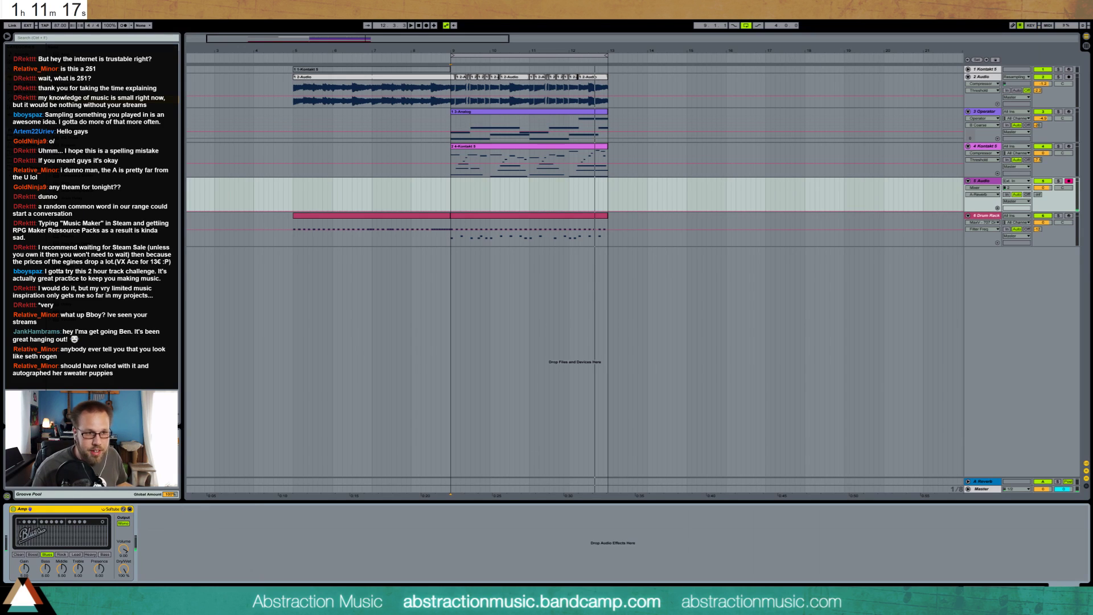
drag(86, 171, 15, 541)
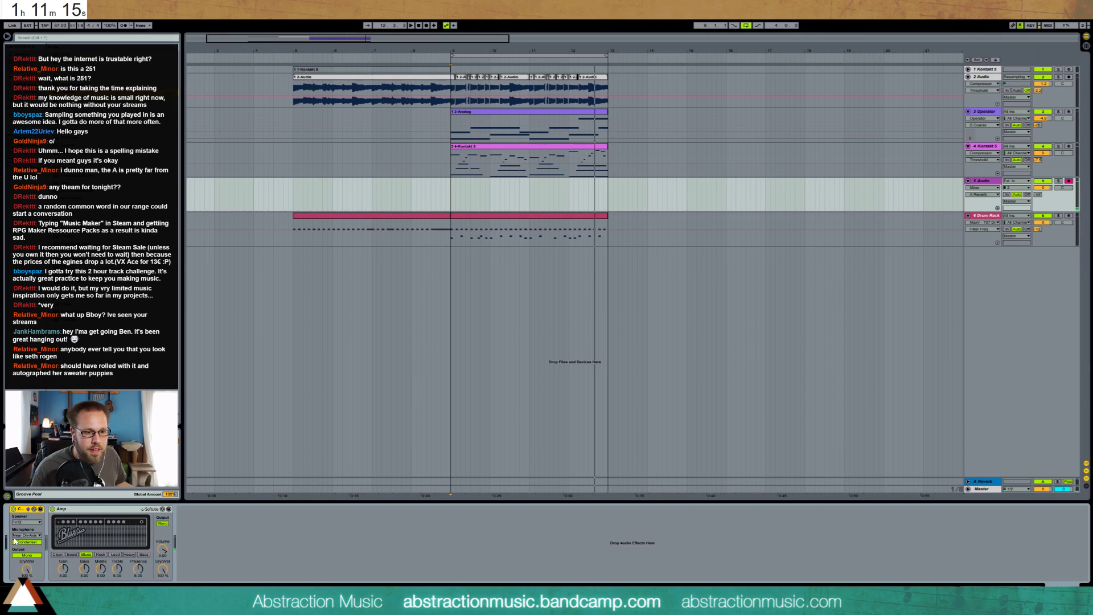
- Place the Amp ahead of the Cabinet, audition its Rock and Lead models, and switch back to Blues
drag(71, 514, 13, 516)
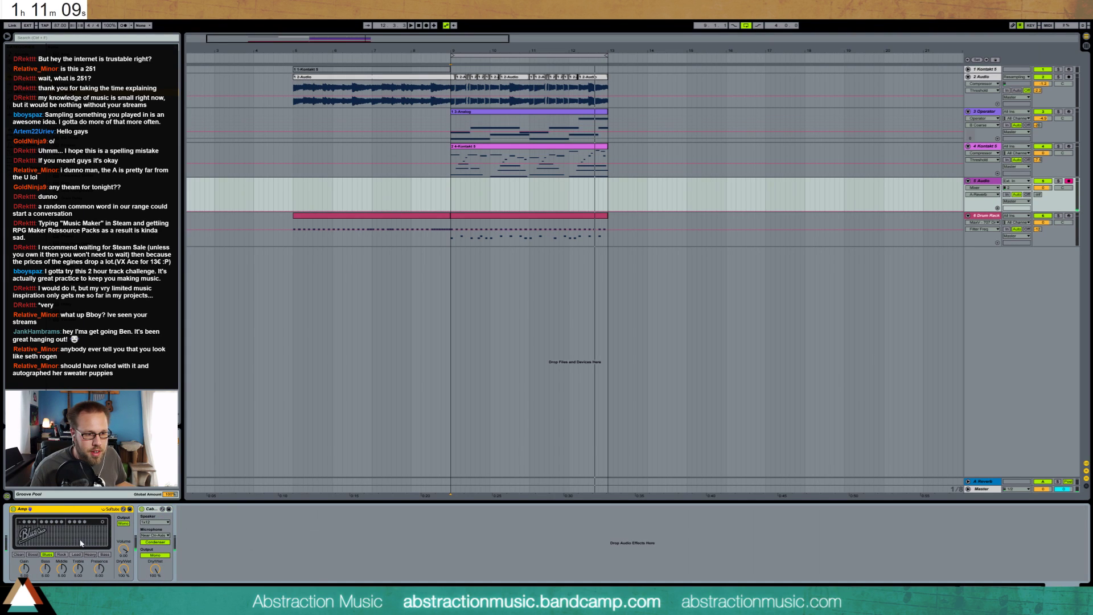
click(61, 555)
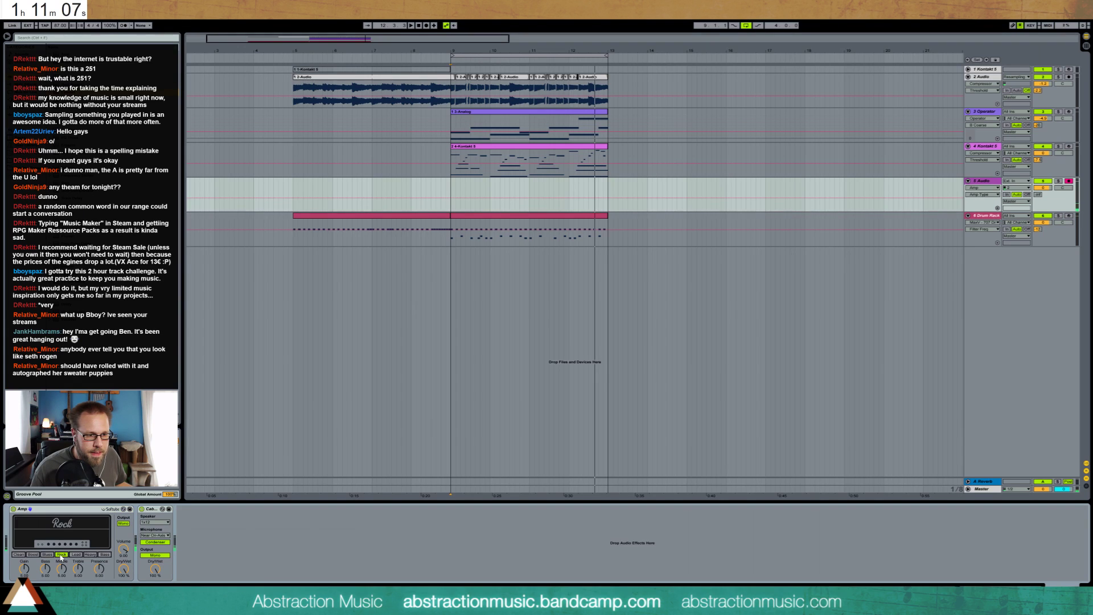
click(76, 555)
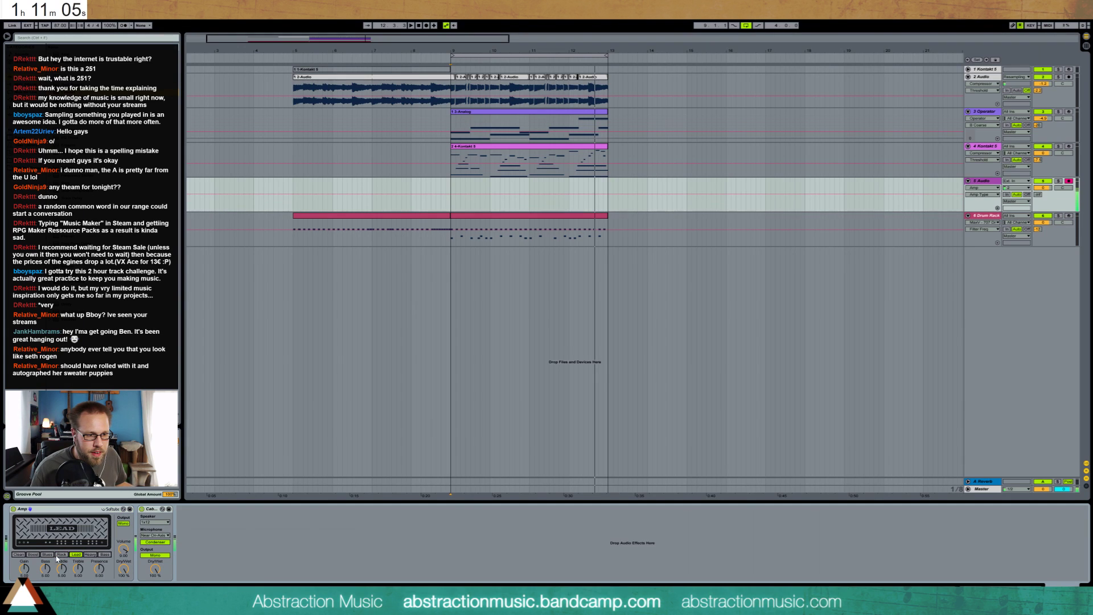
click(48, 555)
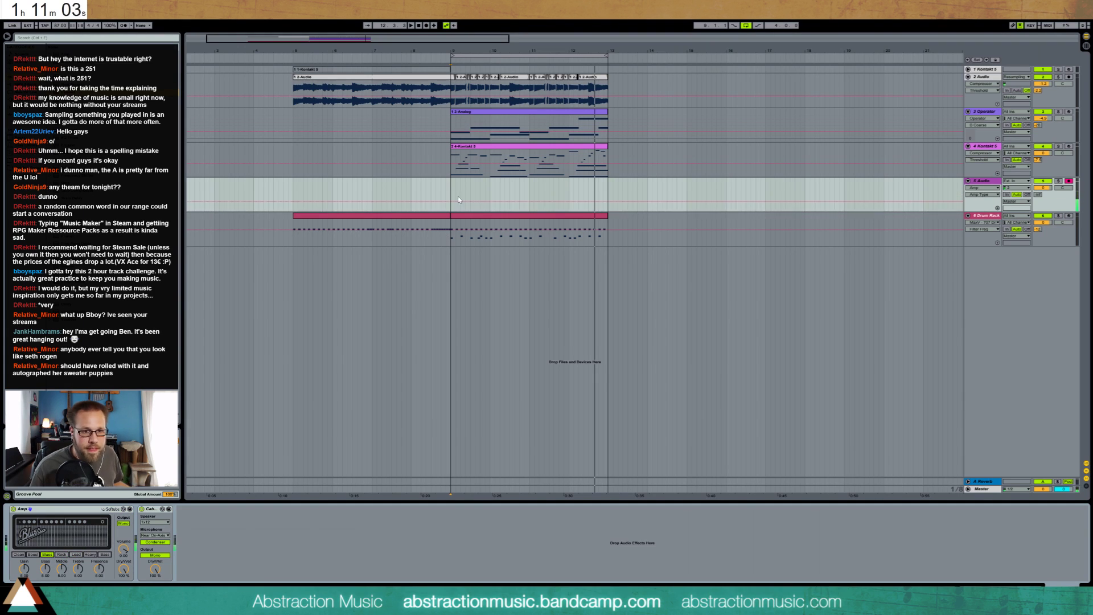
- Rehearse over the loop from bar 9 and record a first take of the live input across bars 9 to 13
key(space)
key(space)
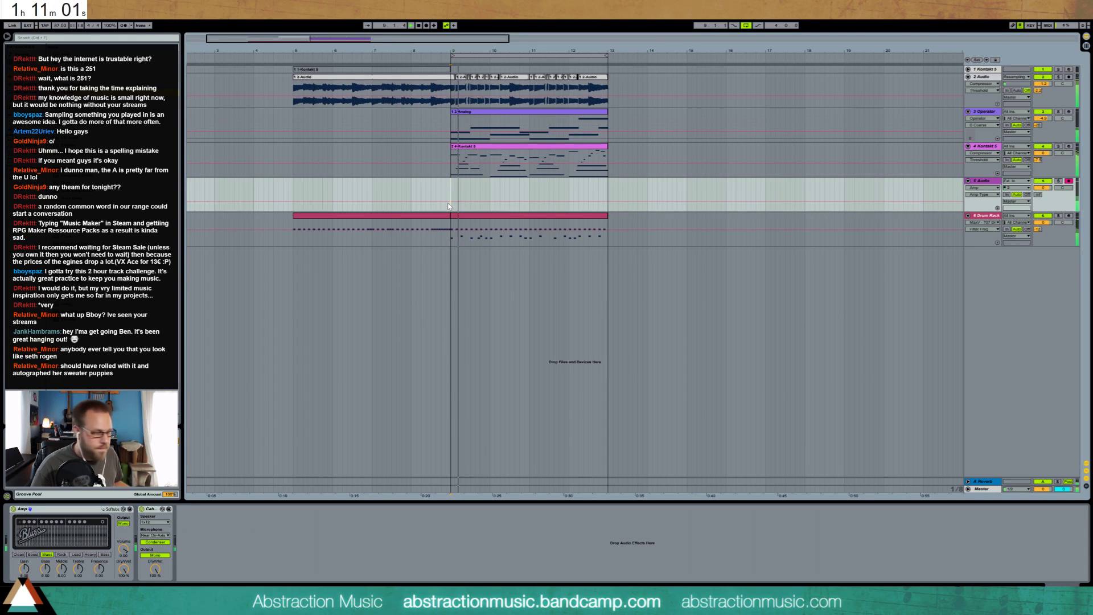
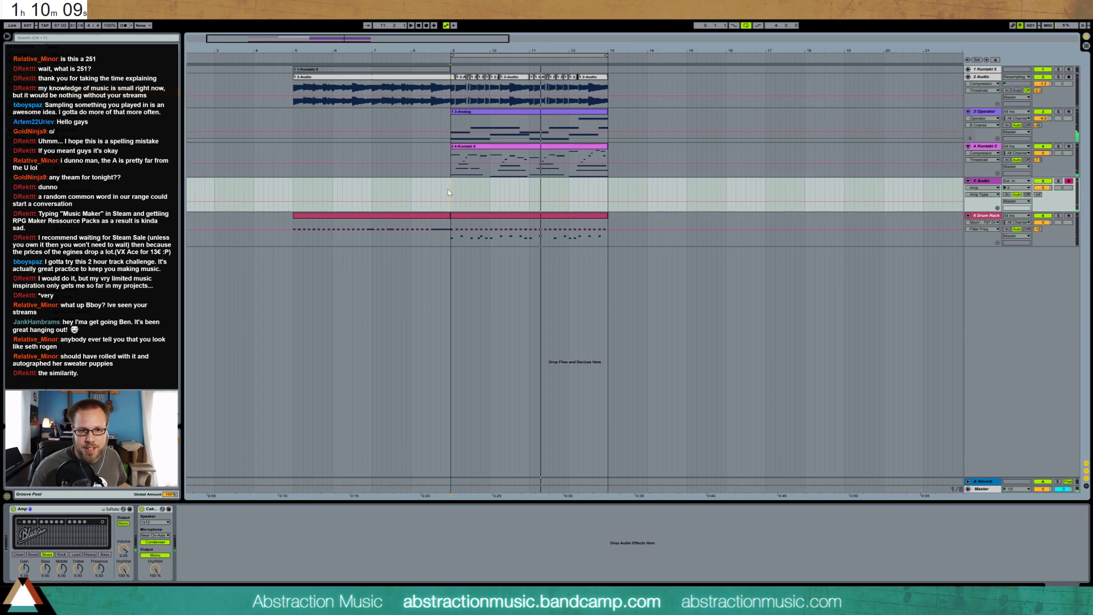
key(space)
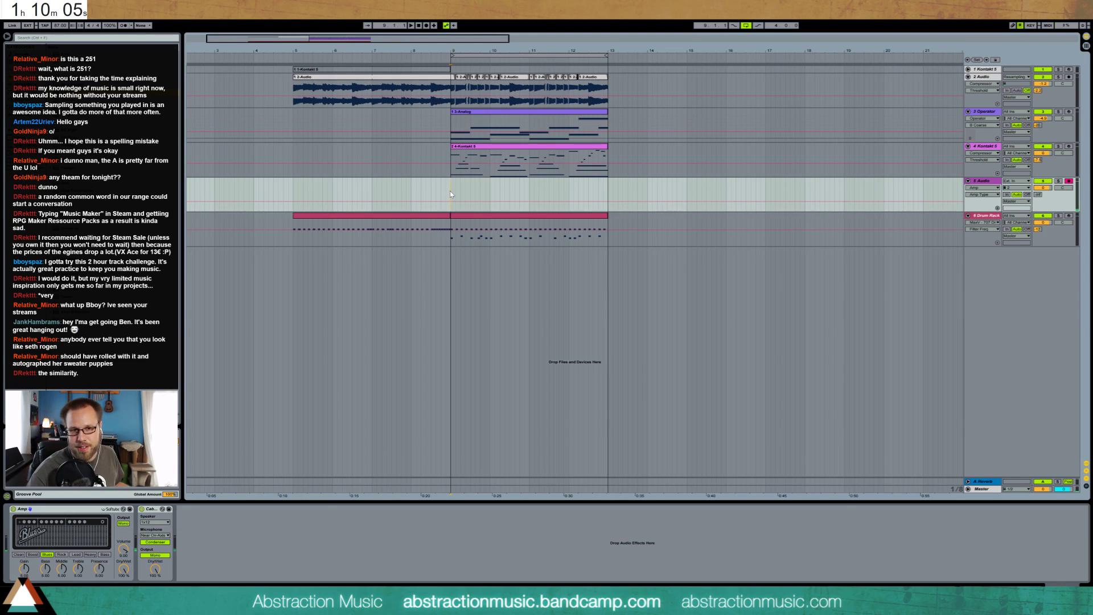
key(F9)
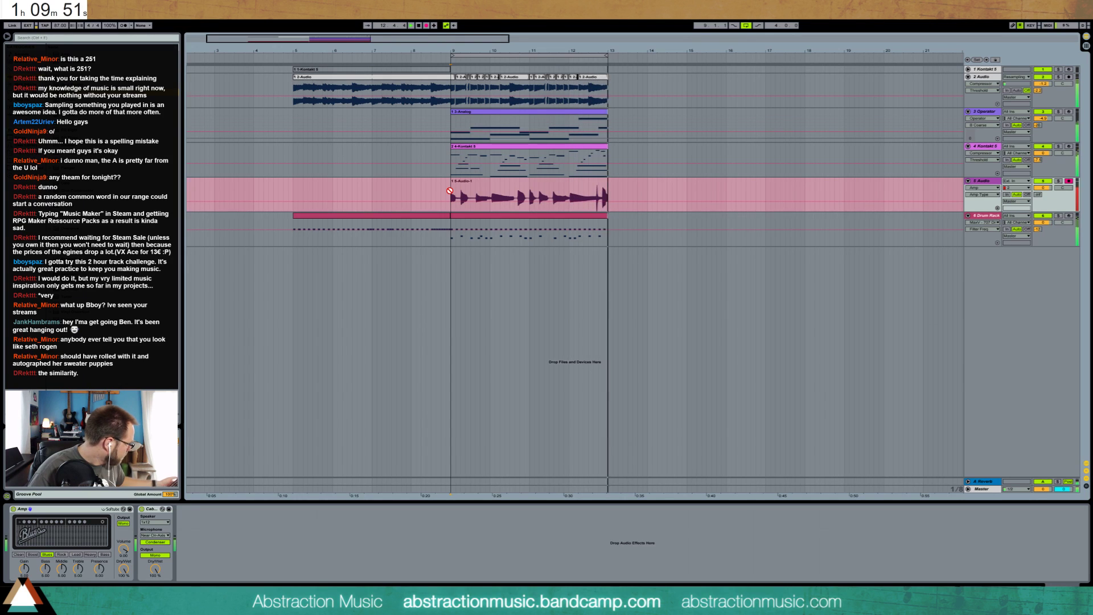
key(F9)
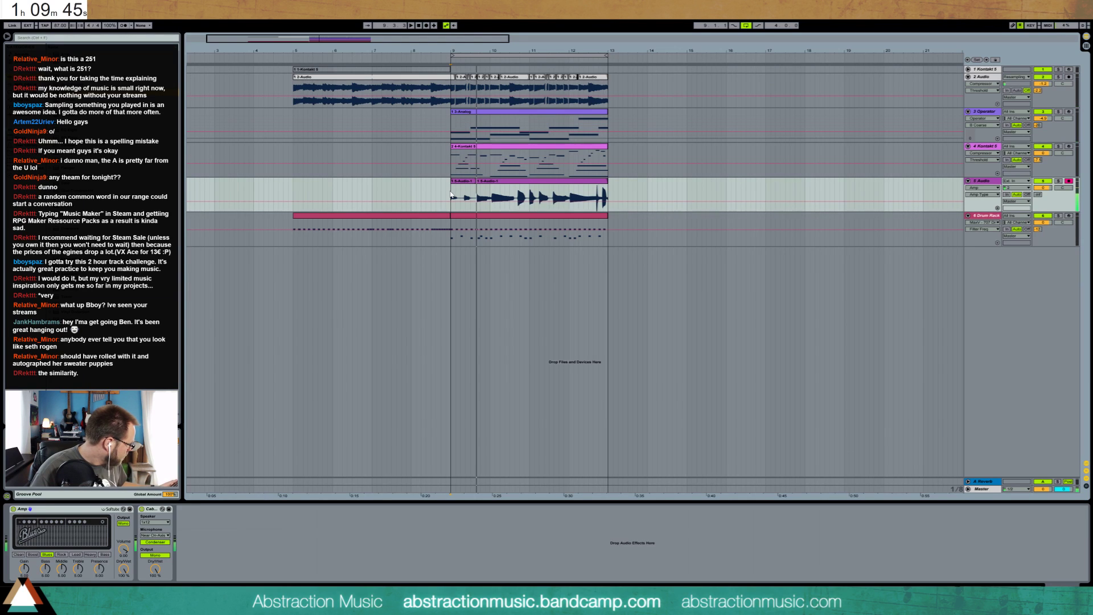
key(space)
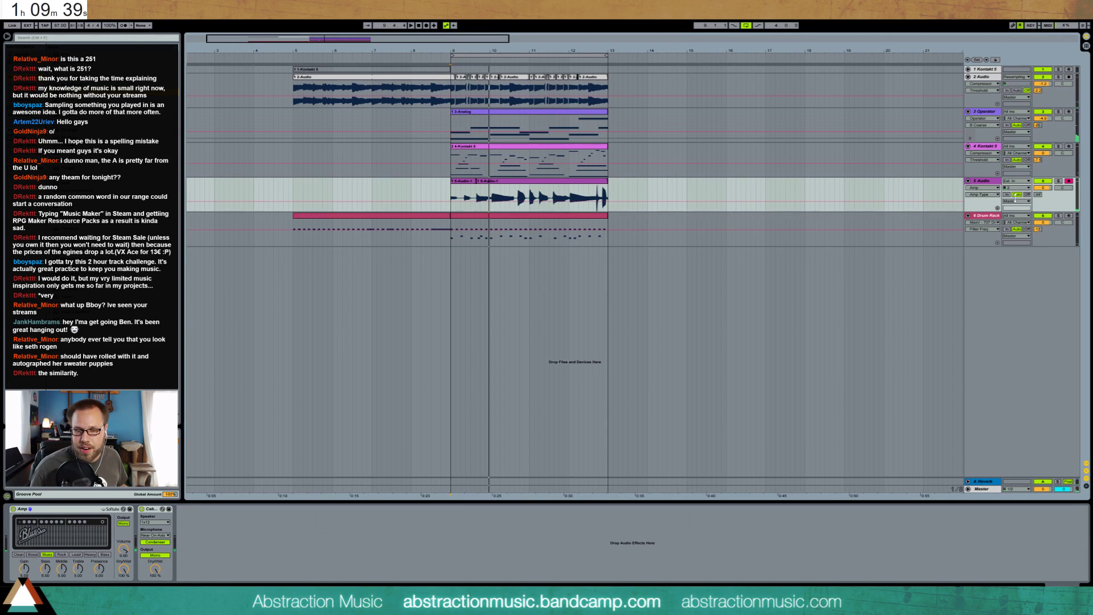
- Adjust the Amp's volume and delete the recorded clips from the live input track
drag(127, 558, 127, 553)
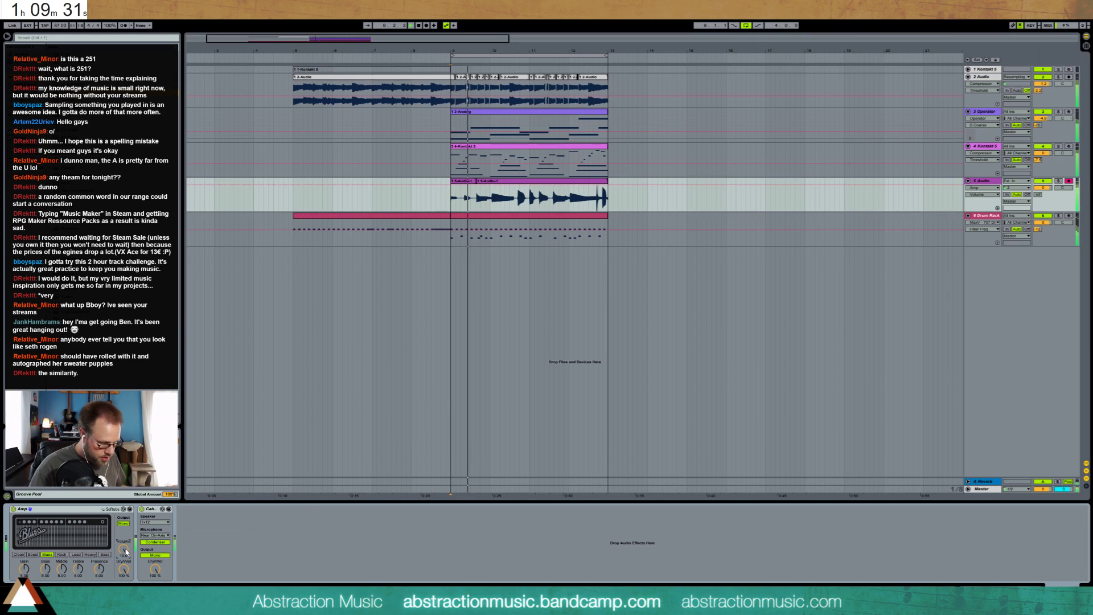
drag(438, 204, 632, 198)
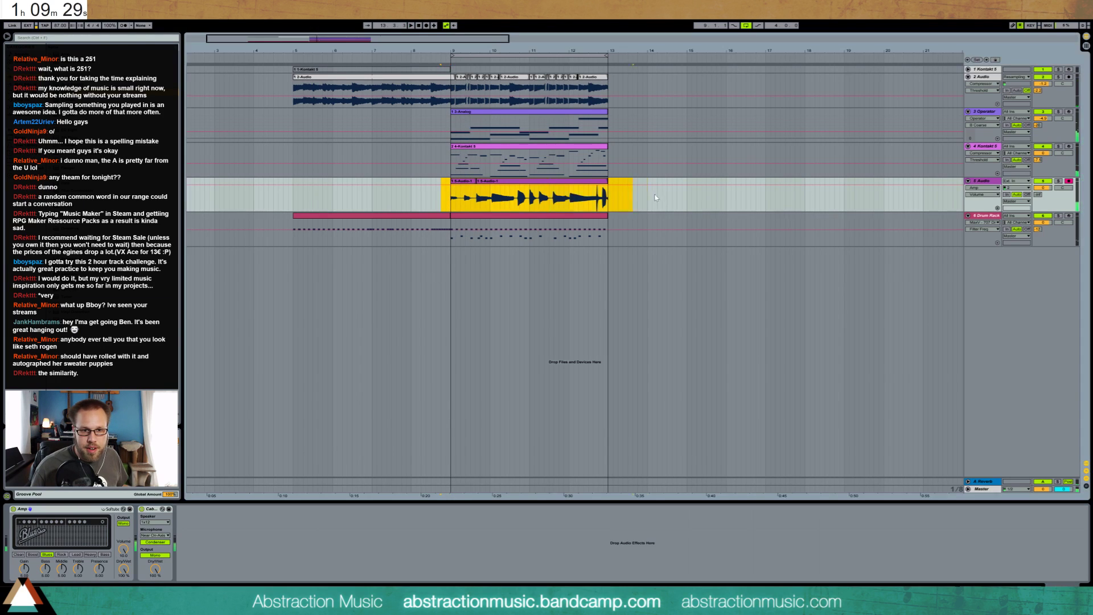
key(Delete)
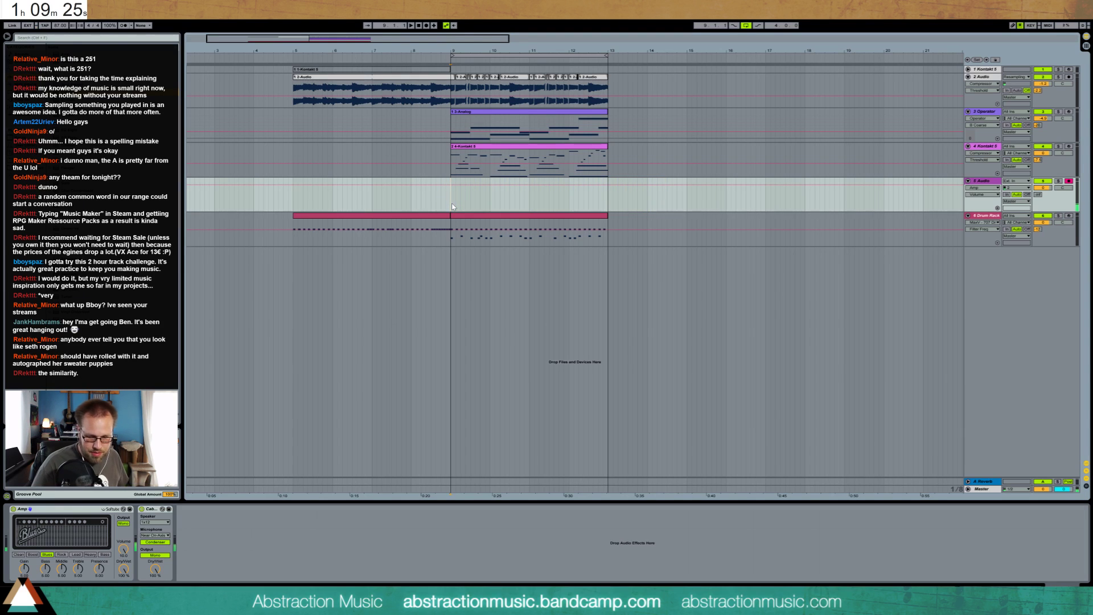
- Record a new take of the live input over the bar 9 to 13 loop and play it back
key(space)
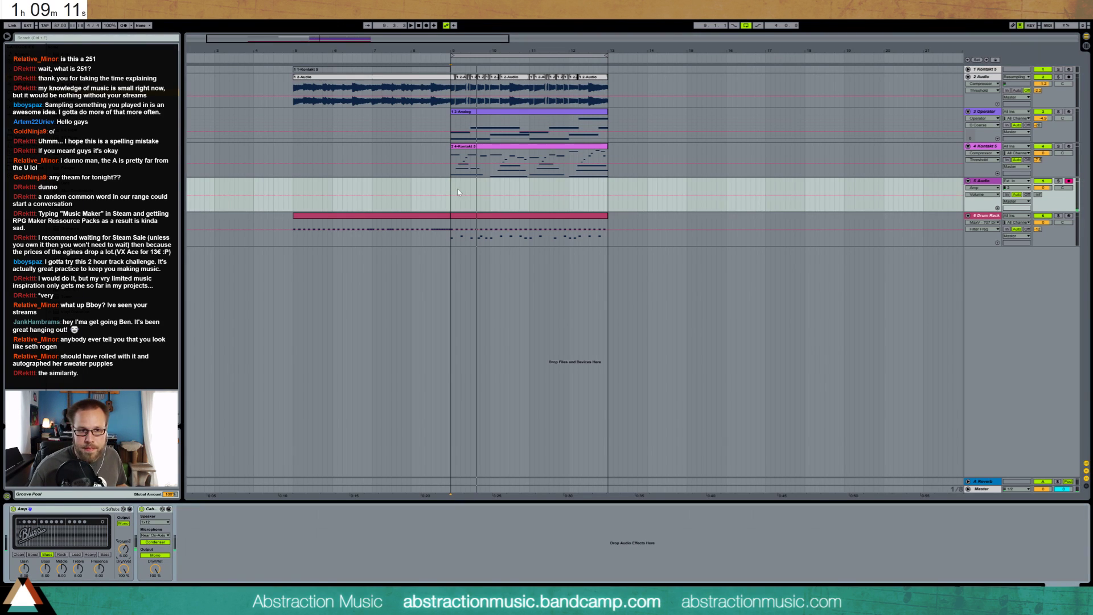
key(space)
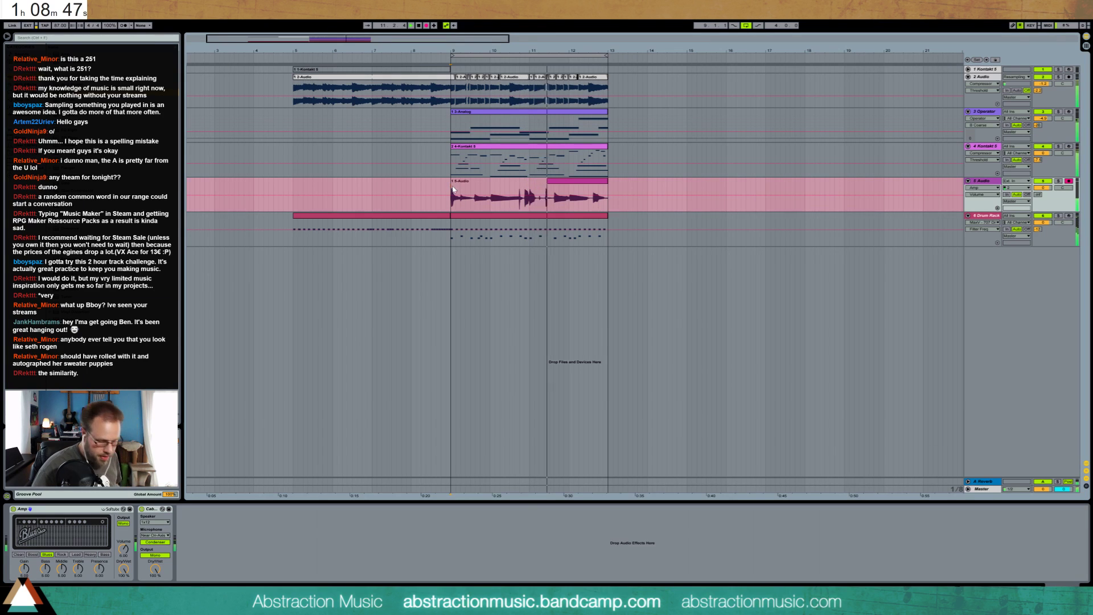
key(space)
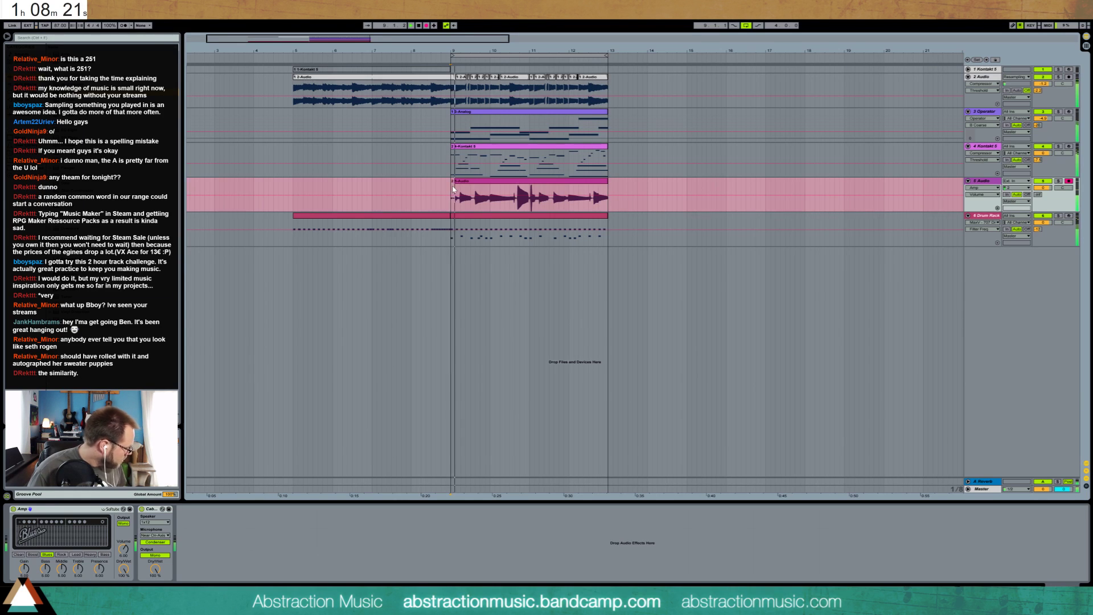
key(F9)
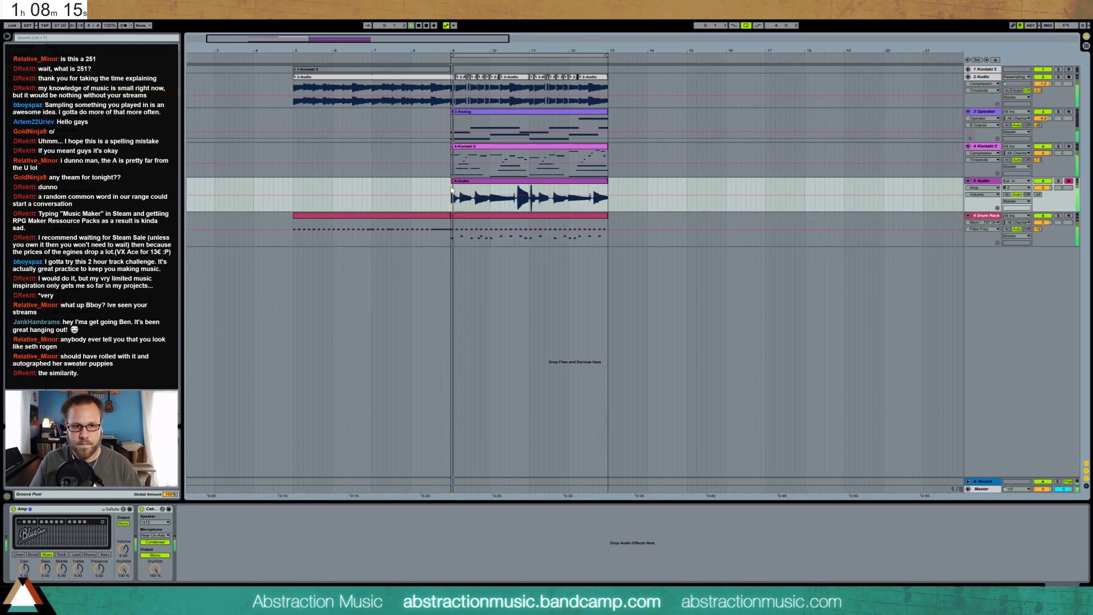
key(space)
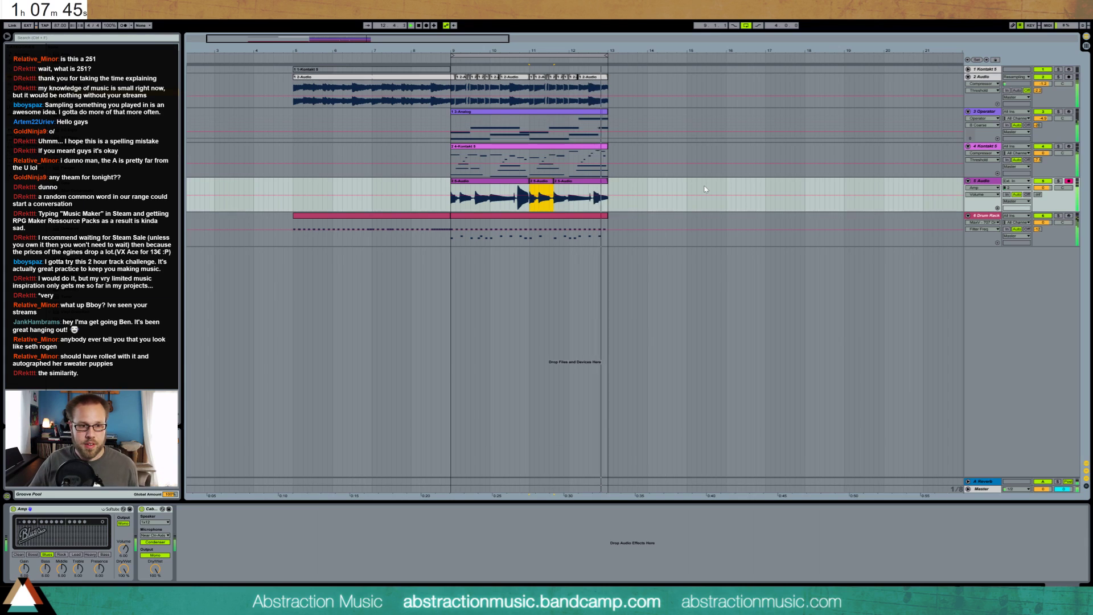
- Split the final note of the recorded take into its own clip and open its sample settings
click(594, 193)
shift+click(607, 193)
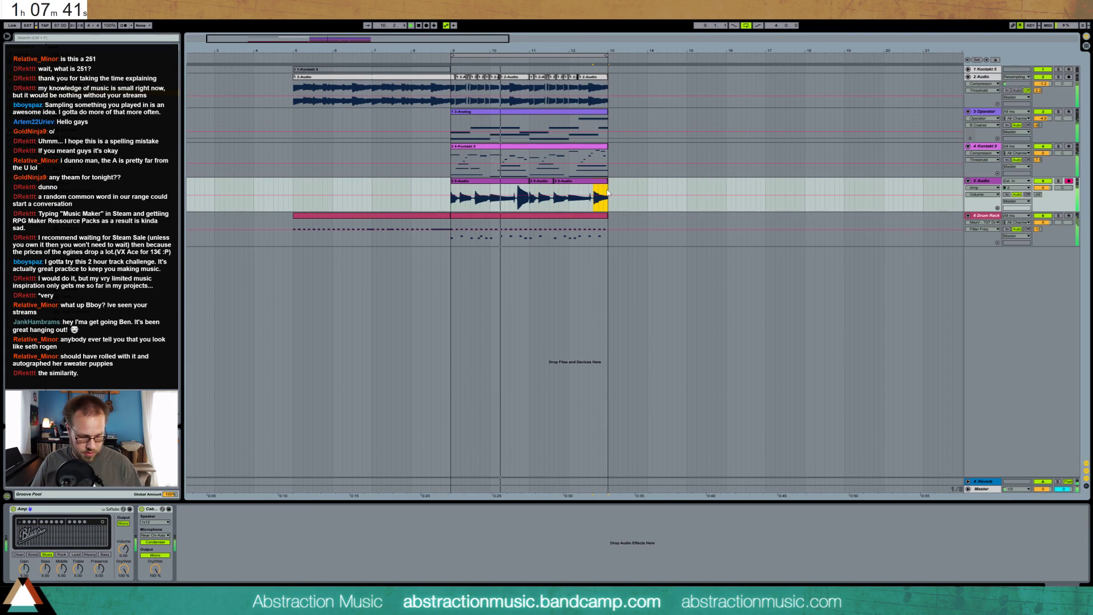
double_click(594, 190)
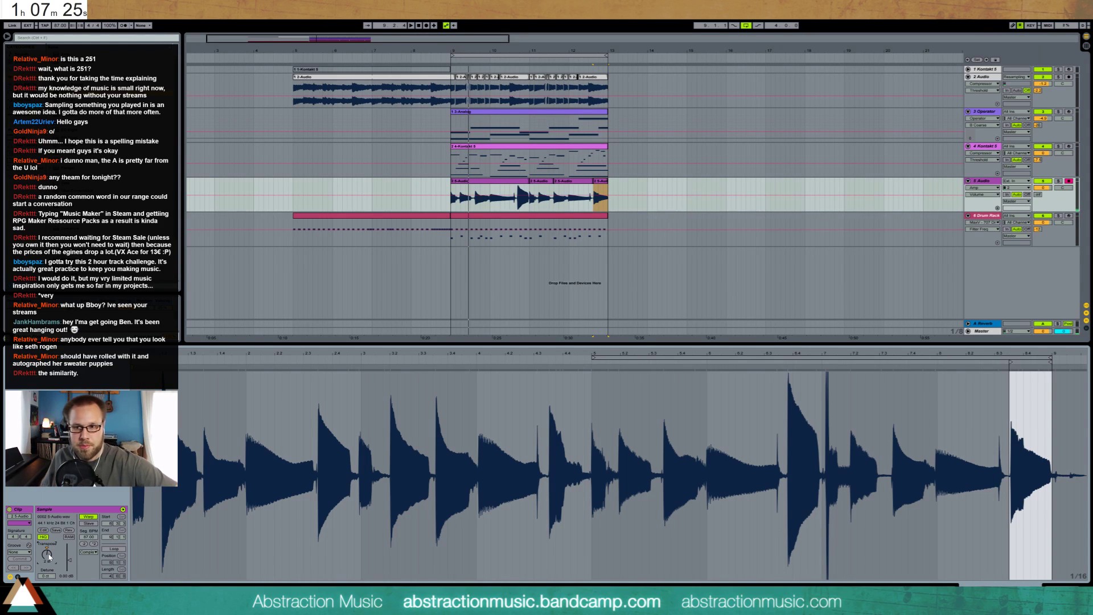
- Adjust the Bass and Middle of the Amp on the live input track
click(1038, 195)
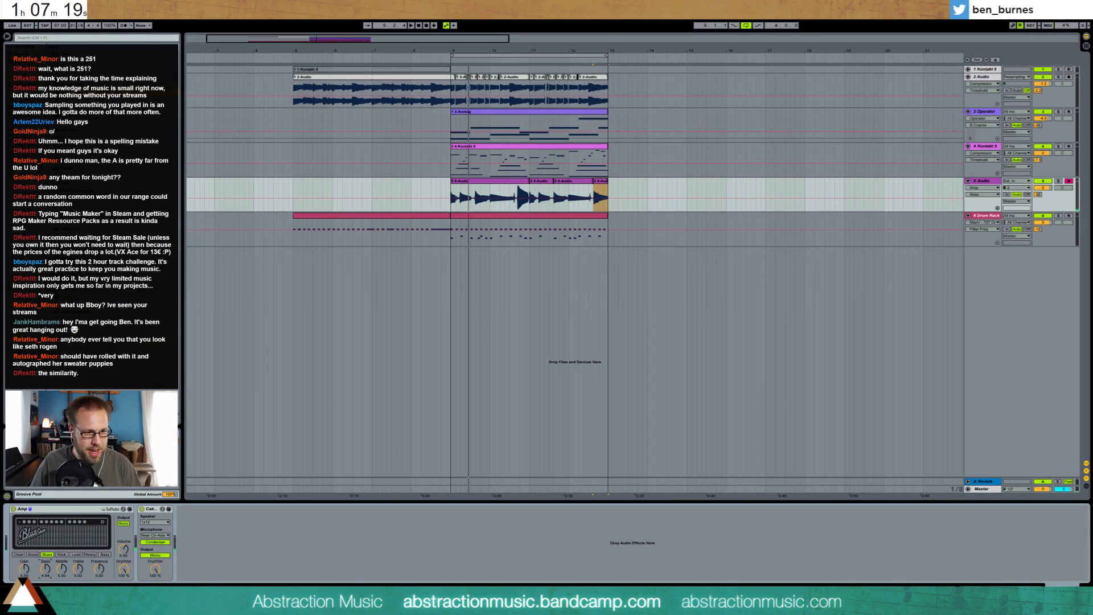
click(61, 568)
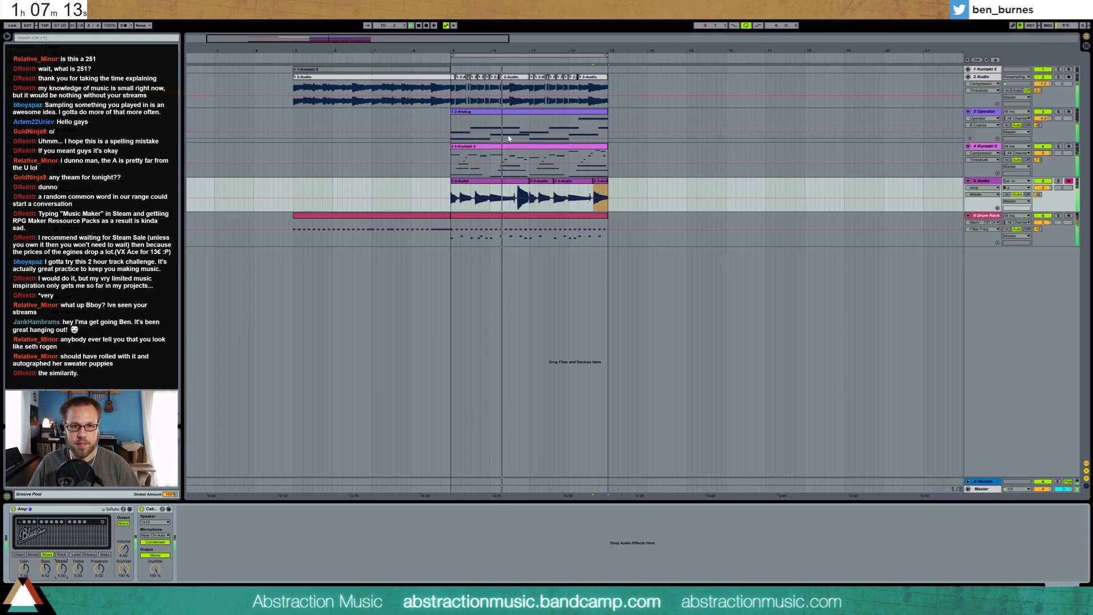
- Open the short live input clip starting at bar 11 and add warp markers at its first two notes
click(516, 181)
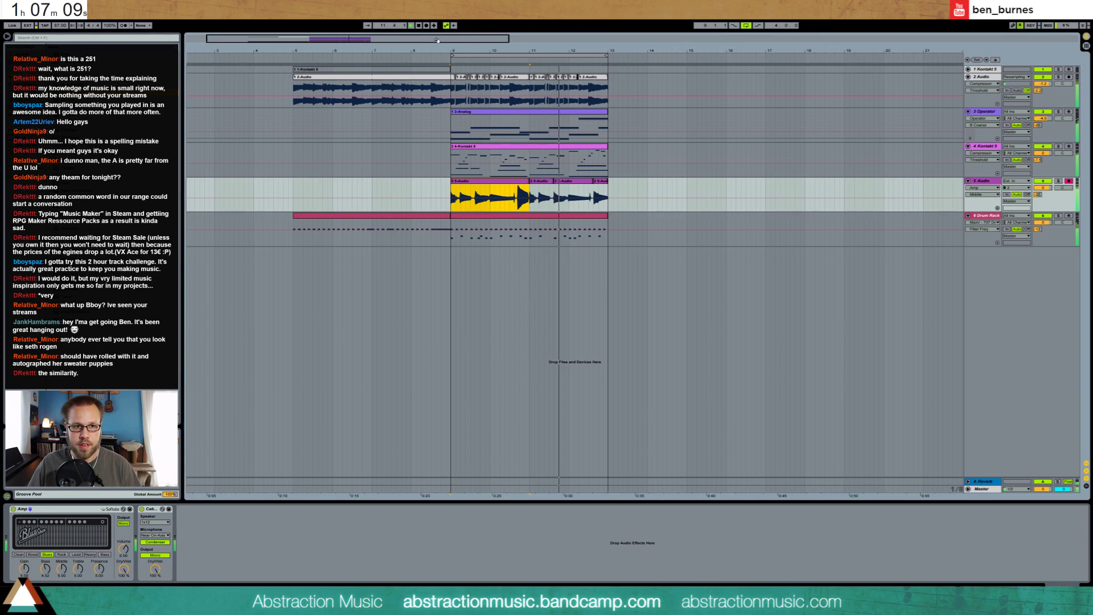
double_click(546, 185)
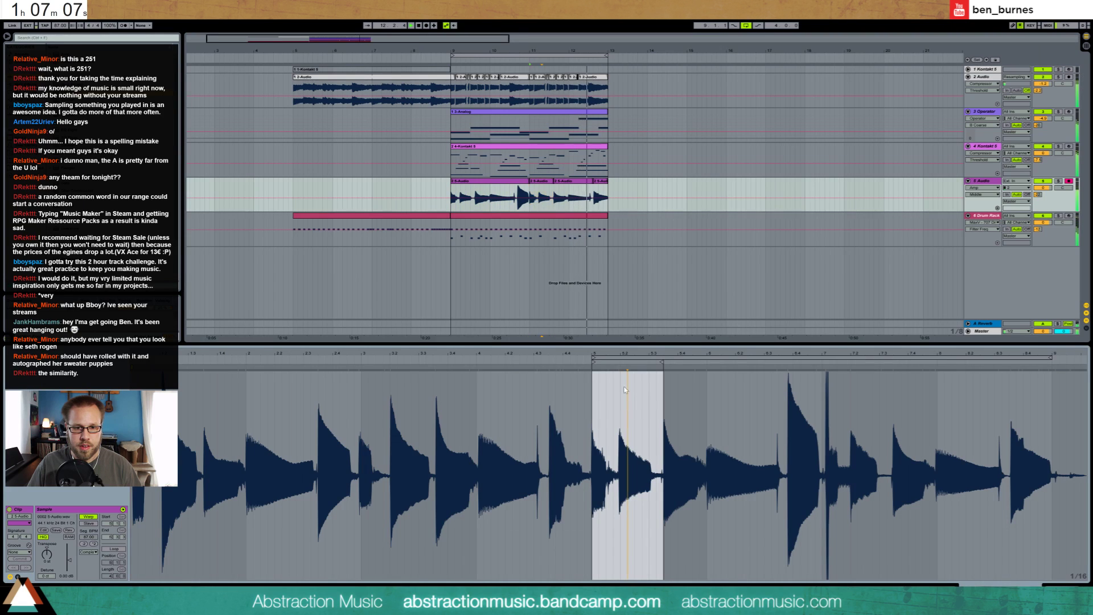
key(space)
drag(622, 368, 590, 367)
double_click(592, 367)
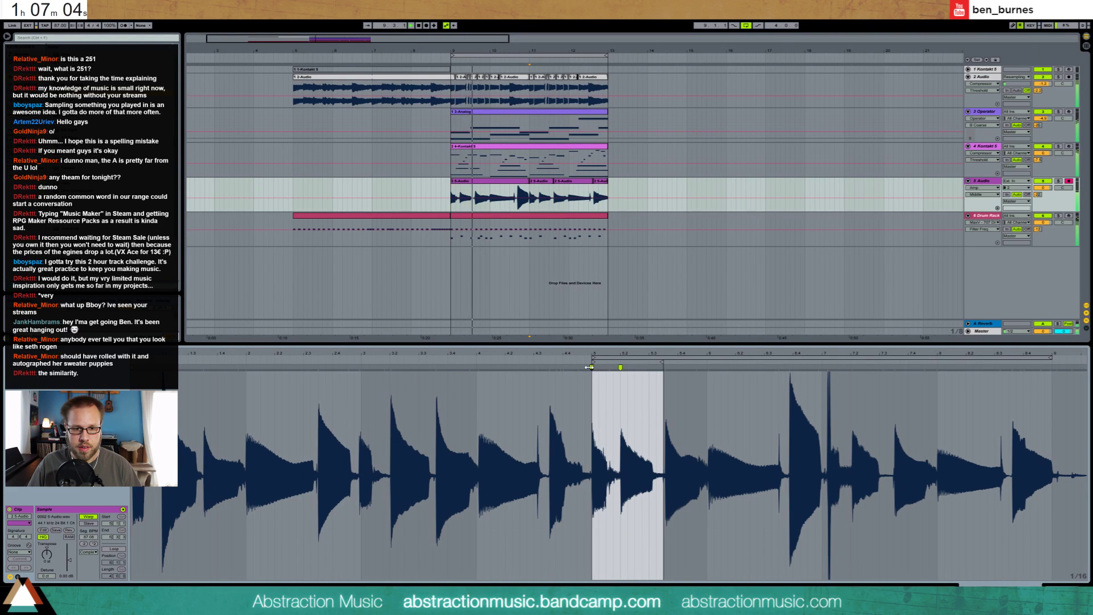
- Add warp markers to the notes of the live input clip spanning bars 9 to 11 and nudge them into time
click(462, 181)
click(614, 375)
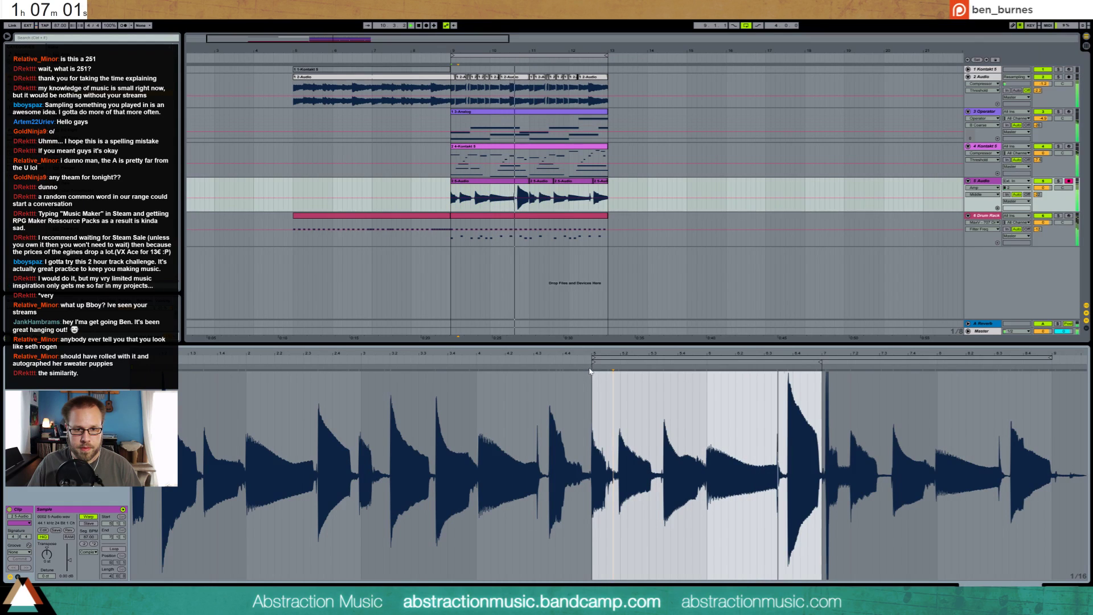
click(593, 368)
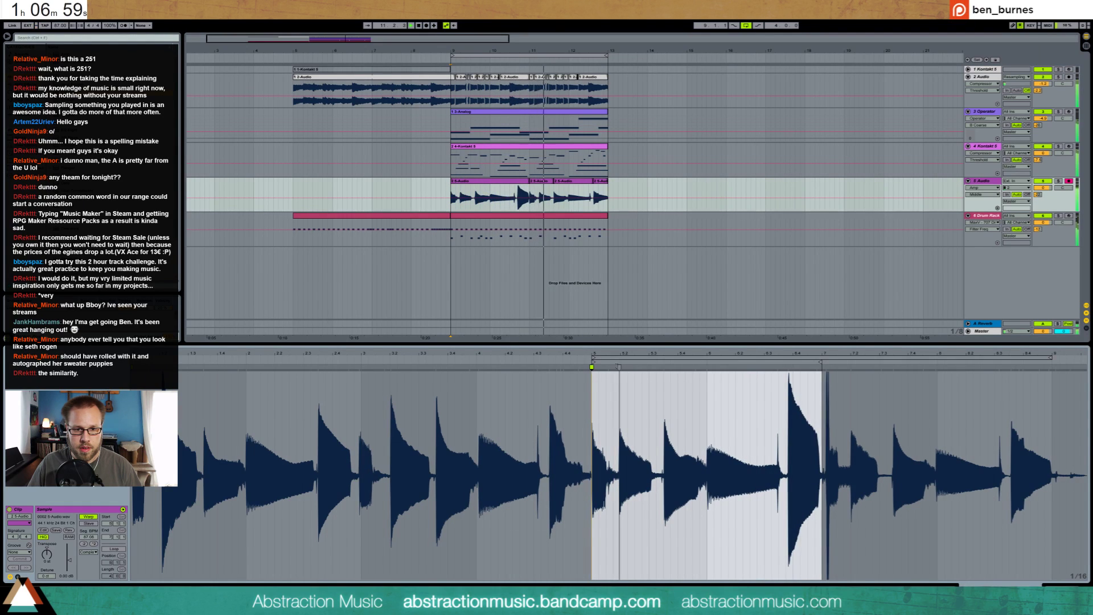
double_click(619, 367)
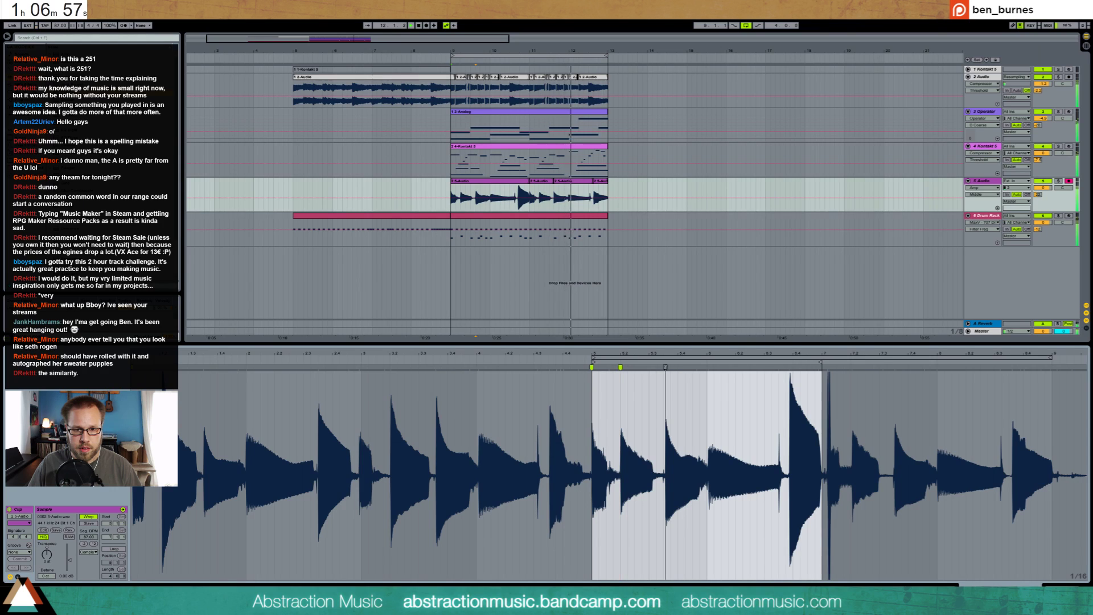
drag(665, 367, 663, 368)
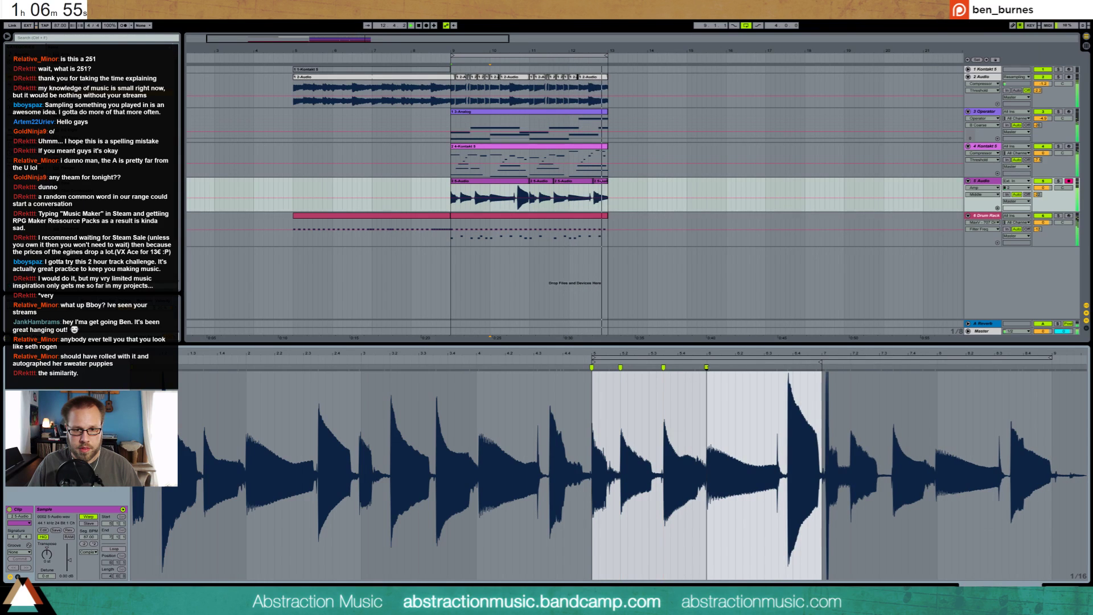
drag(788, 367, 786, 367)
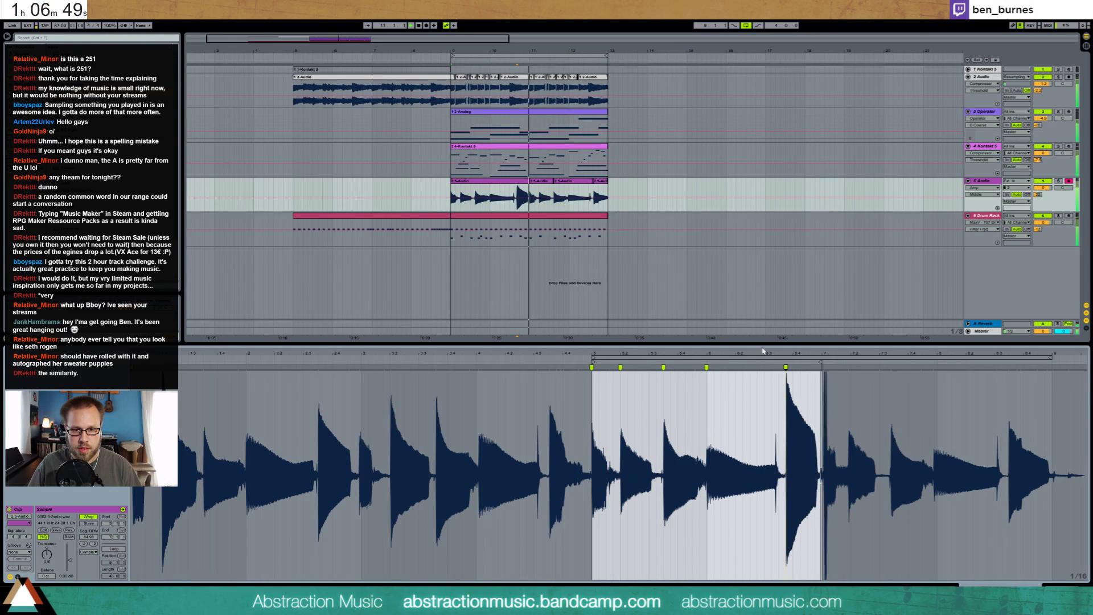
- Add warp markers at the start and second note of the third live input clip, nudging the second note slightly later
click(542, 184)
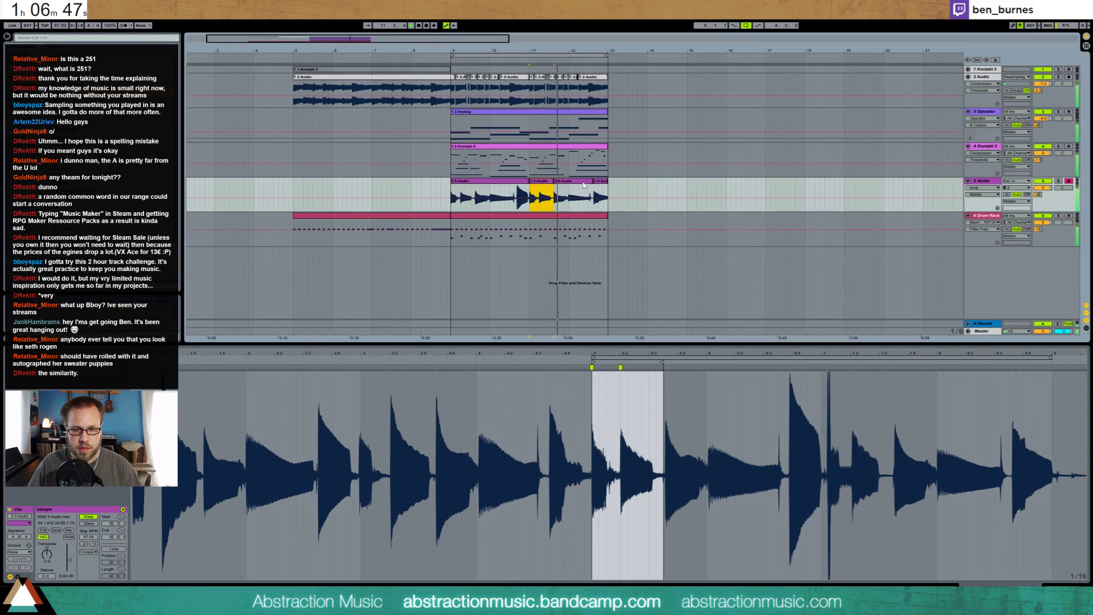
click(583, 185)
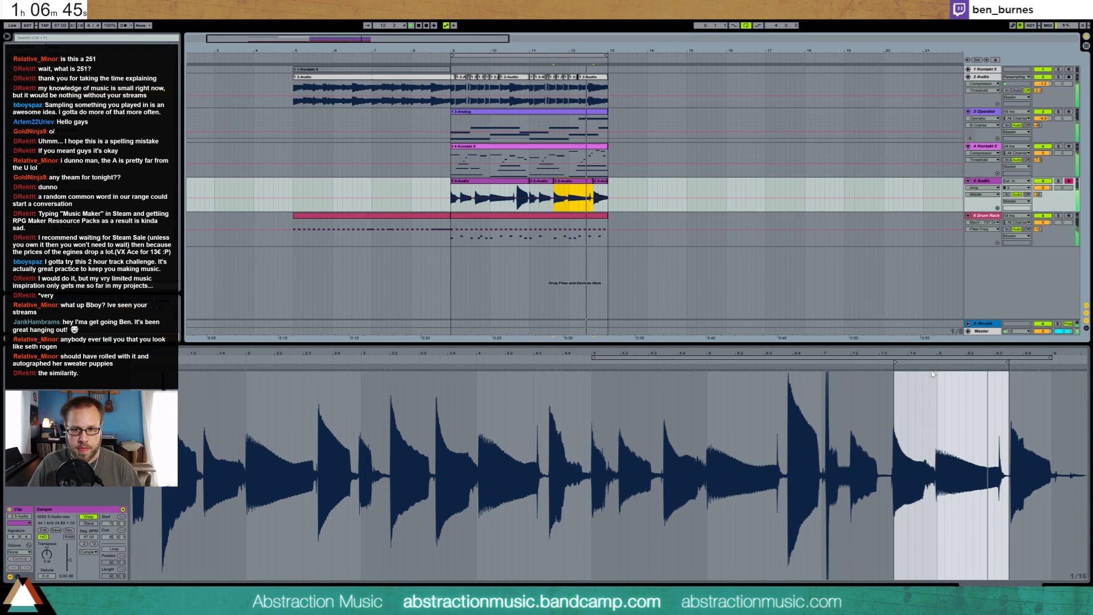
click(893, 366)
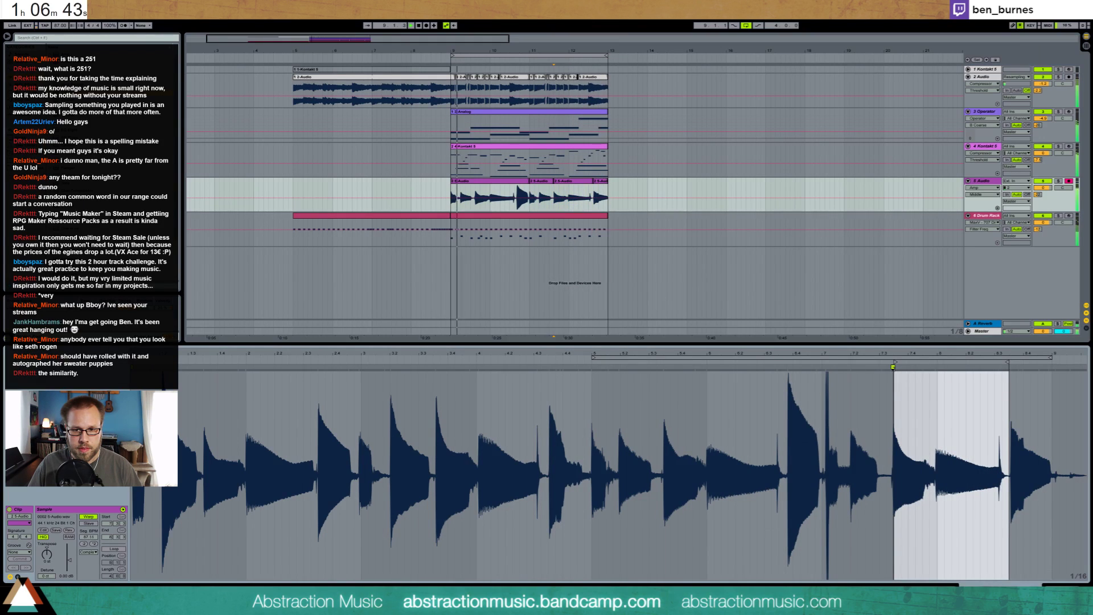
drag(935, 367, 937, 366)
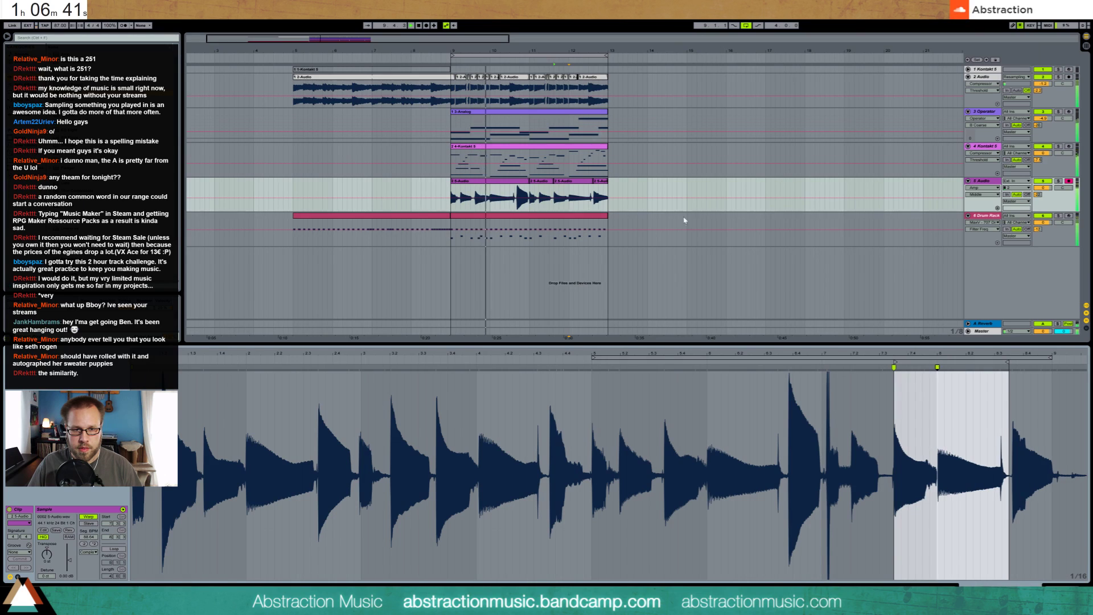
- Inspect the last live input clip before bar 13 and play the drum part from bar 5
click(599, 184)
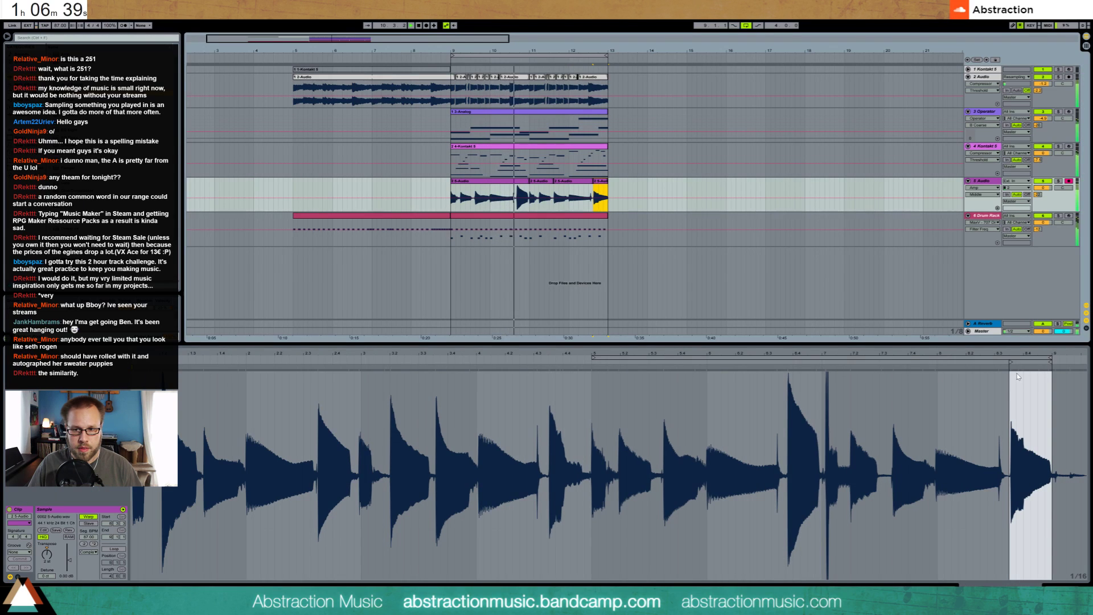
key(shift+Tab)
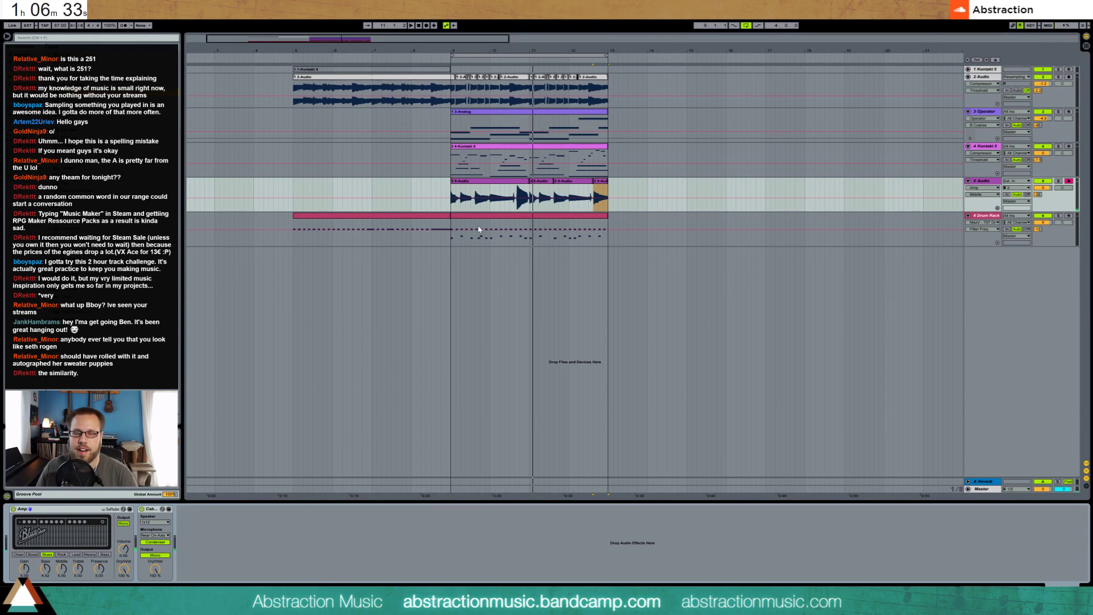
drag(461, 223, 608, 228)
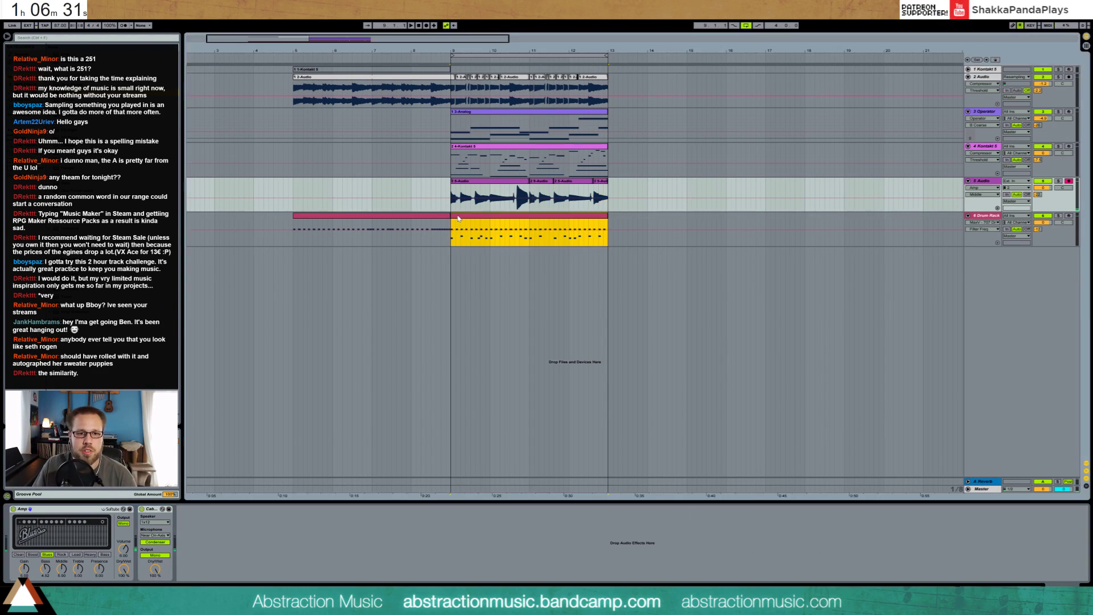
click(656, 217)
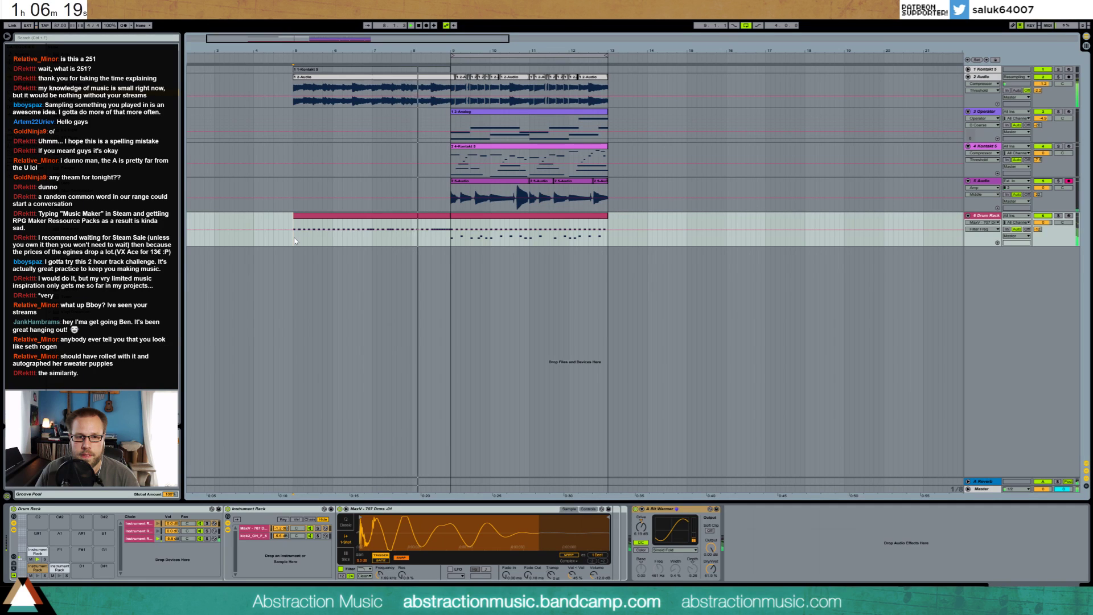
- Open the intro drum clip and reactivate the muted drum hit on its last beat, at 4.4
double_click(441, 217)
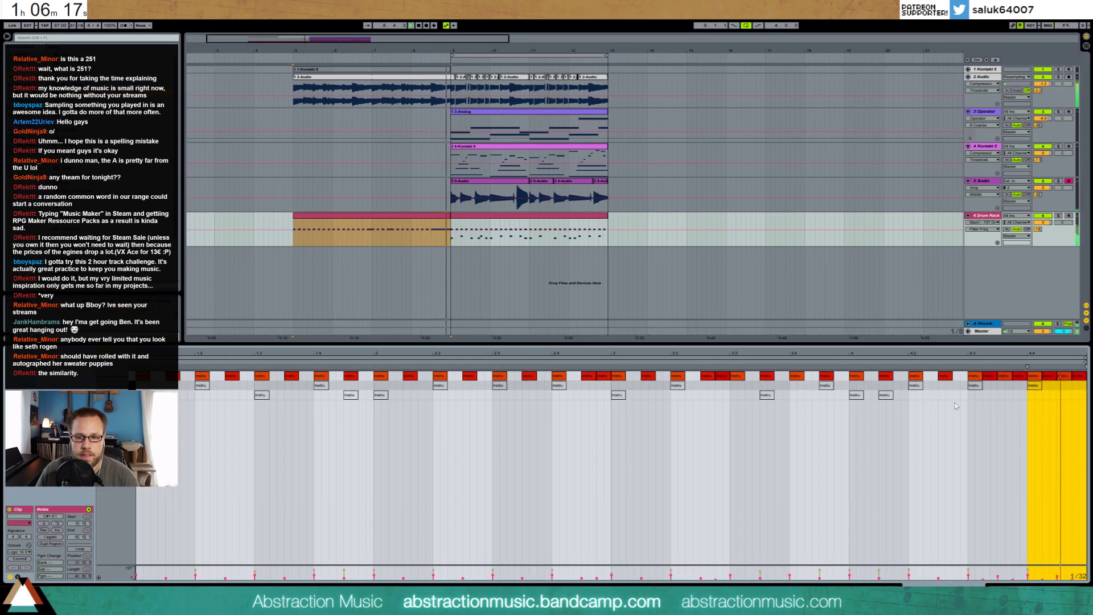
click(1033, 387)
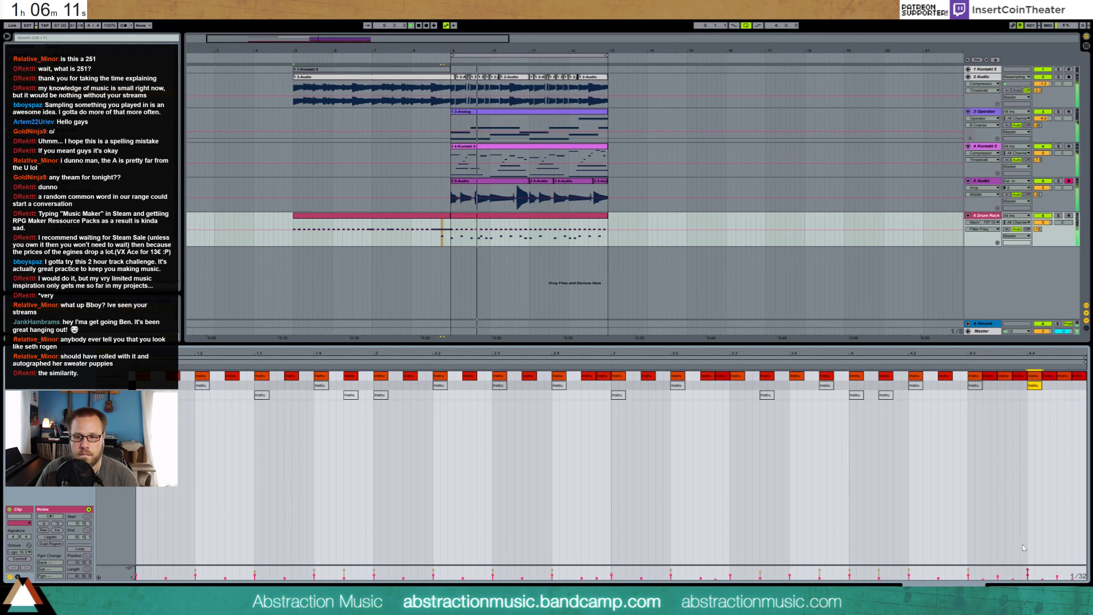
key(shift+Tab)
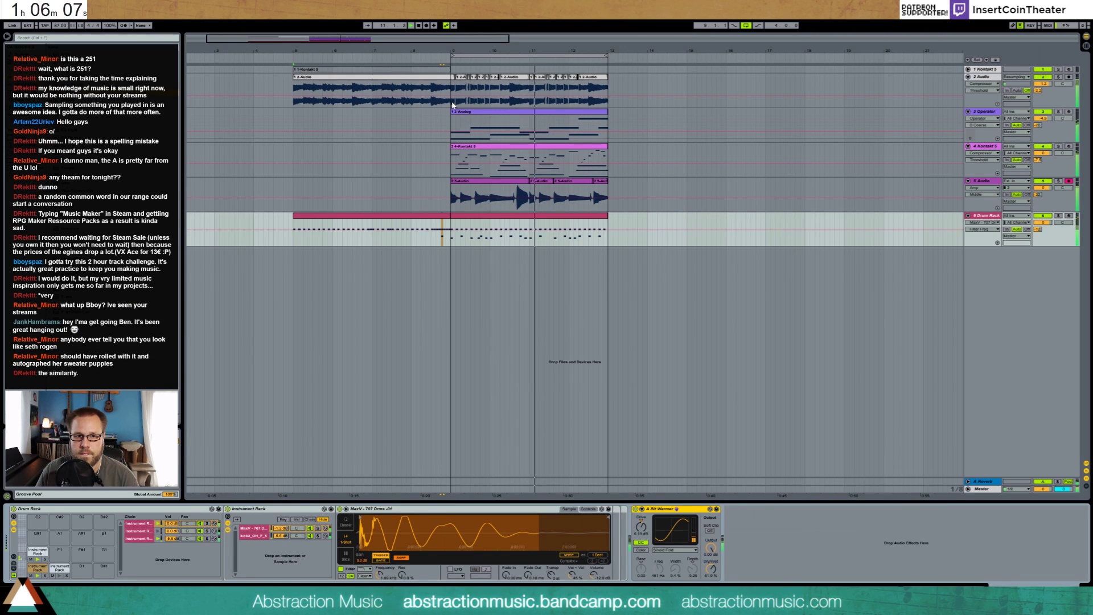
- Duplicate bars 9 to 13 of the sample, Operator, second Kontakt, live input and drum tracks three times, extending the arrangement to bar 25
drag(451, 74, 609, 248)
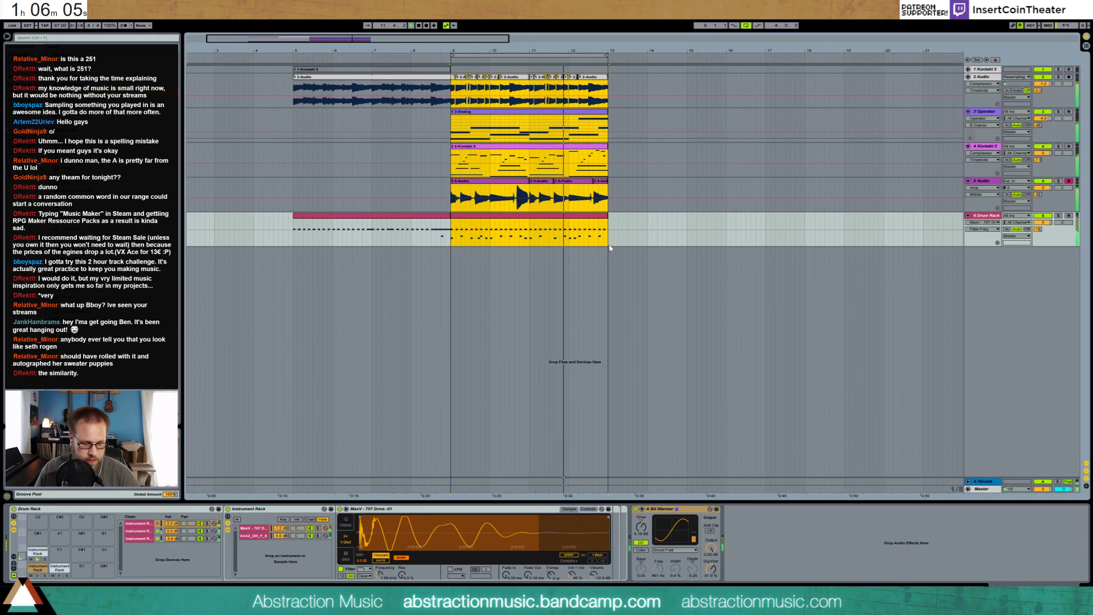
key(ctrl+d)
key(ctrl+d)
key(ctrl+d)
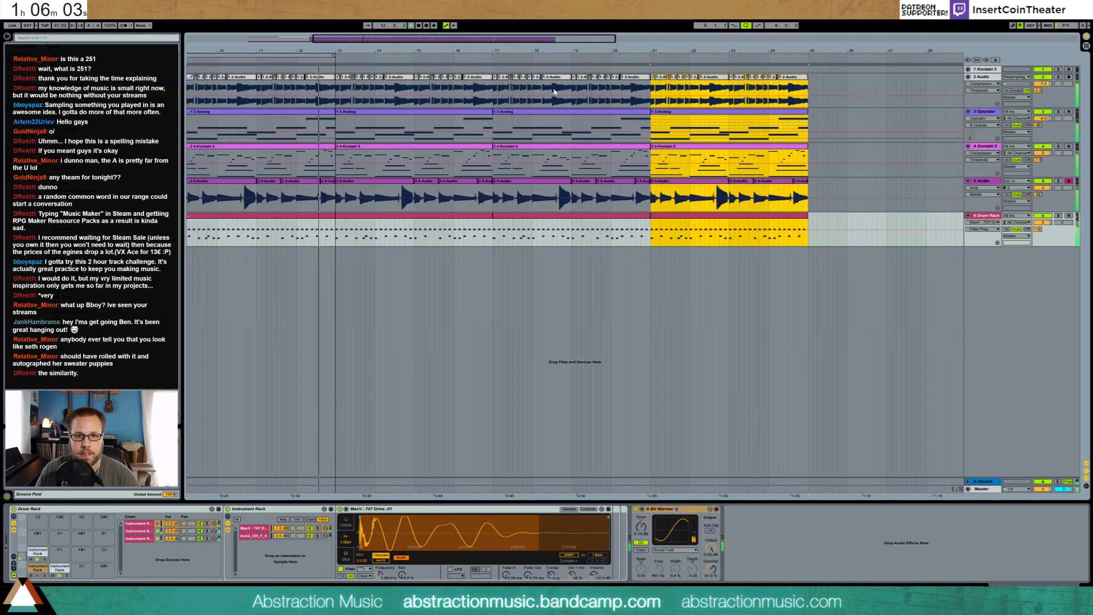
key(minus)
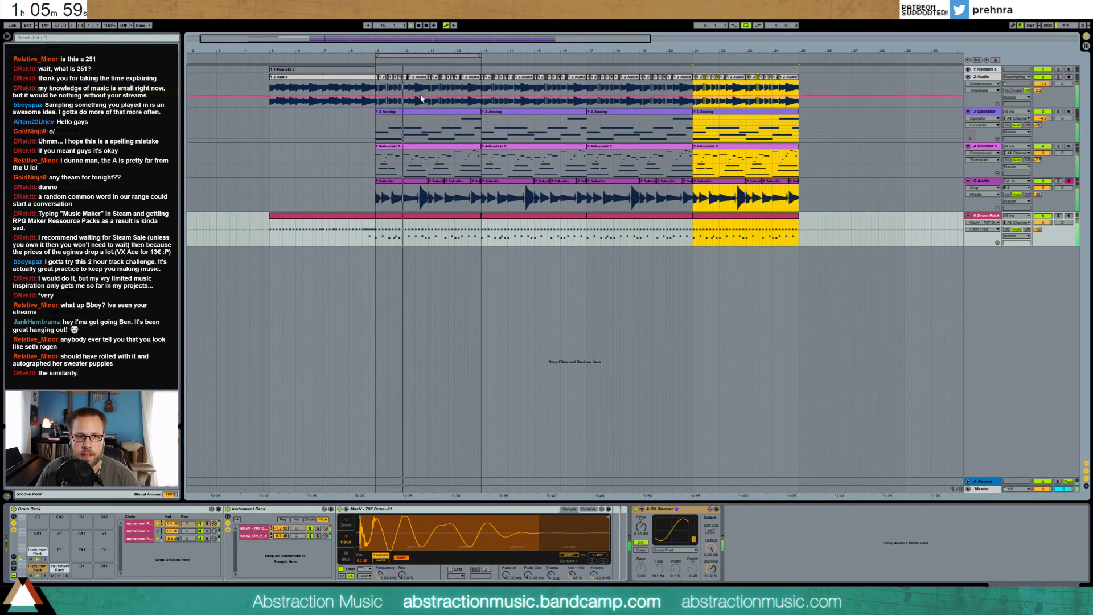
- Enable the low-cut band 1 in the 2 Audio track's EQ Eight and pull bands 2 and 4 down into cuts
drag(428, 92, 408, 92)
click(132, 576)
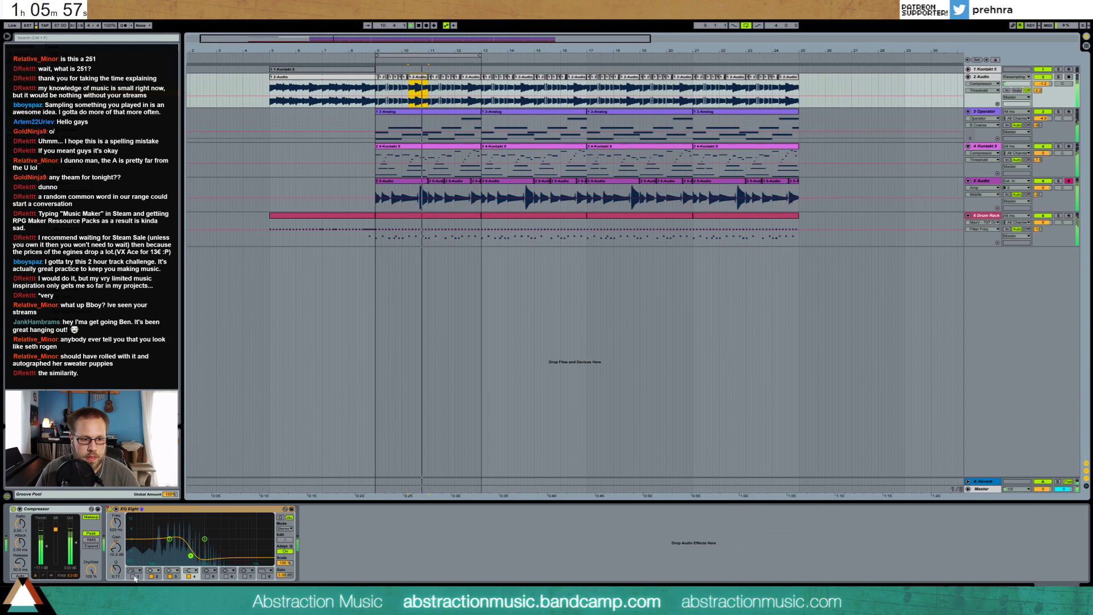
click(190, 555)
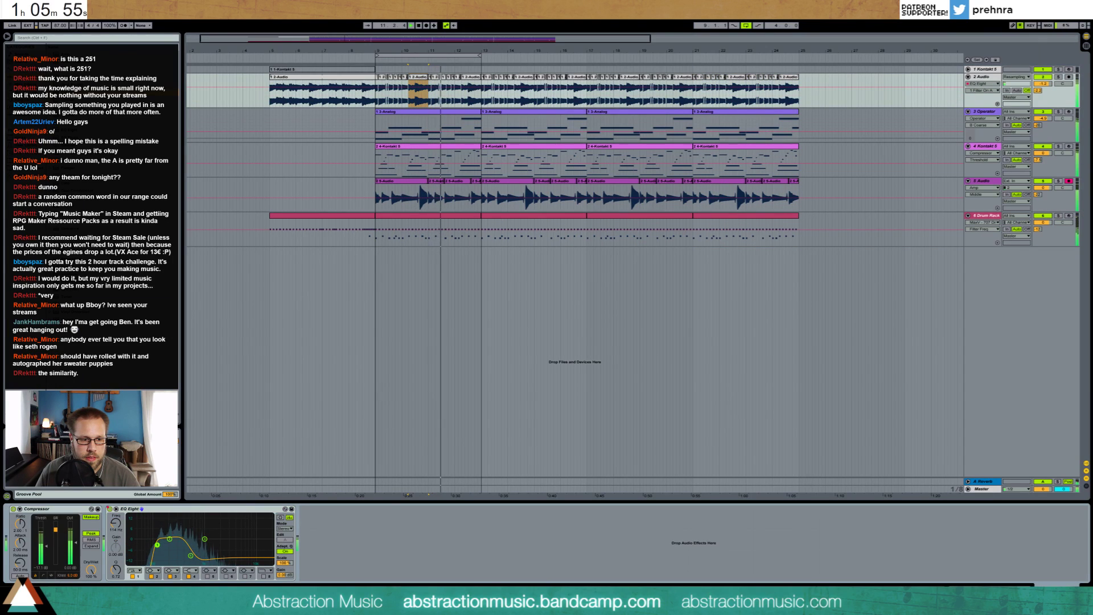
drag(170, 539, 194, 556)
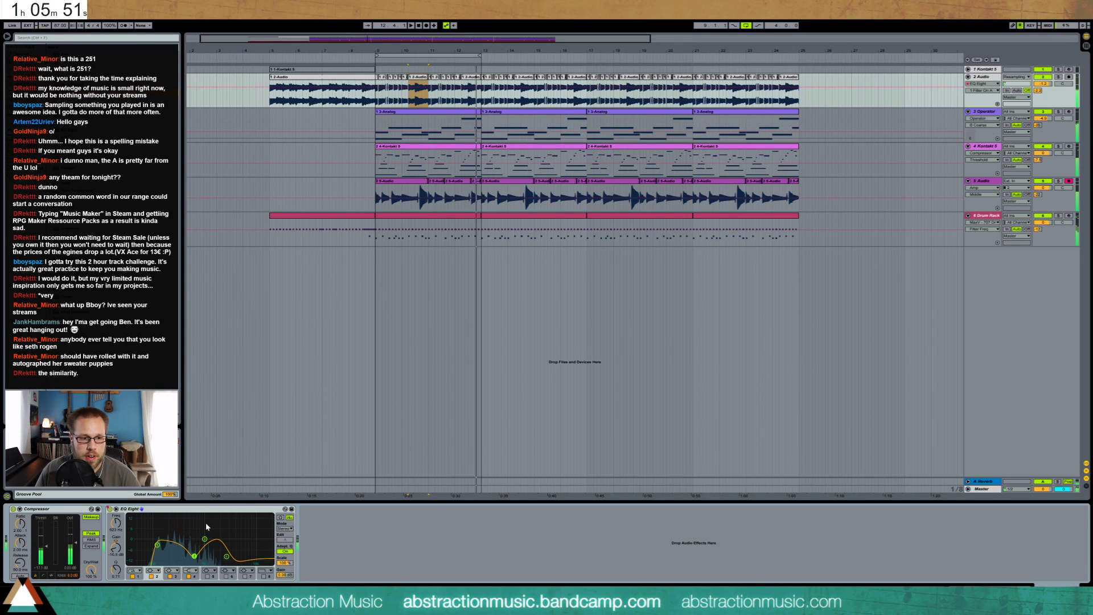
- Copy the sample track's EQ Eight onto the 4 Kontakt track and switch off all of its active bands
click(457, 161)
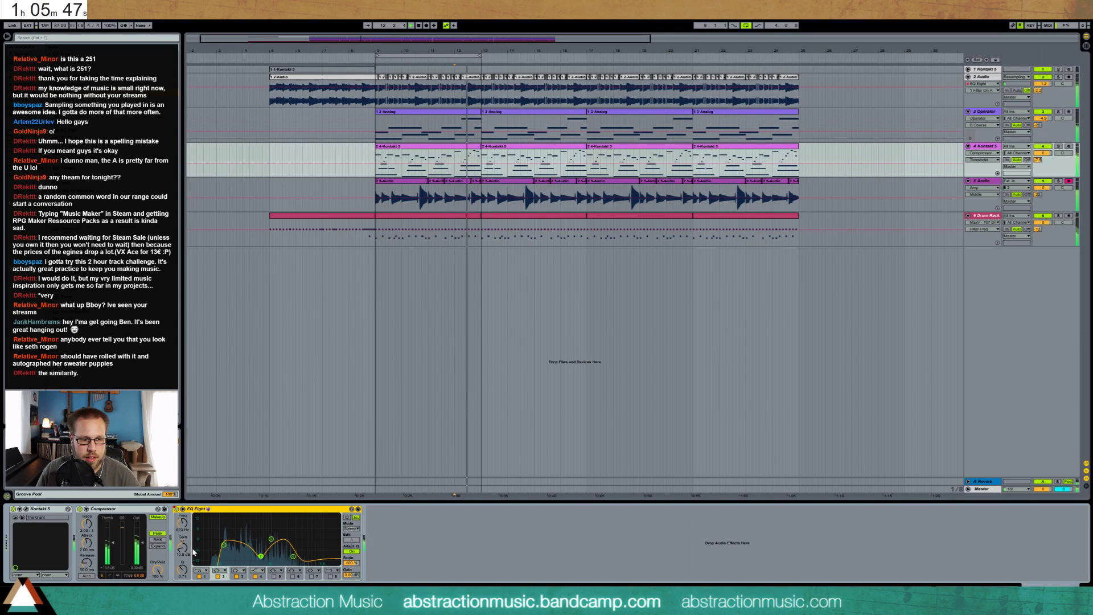
click(199, 576)
click(218, 577)
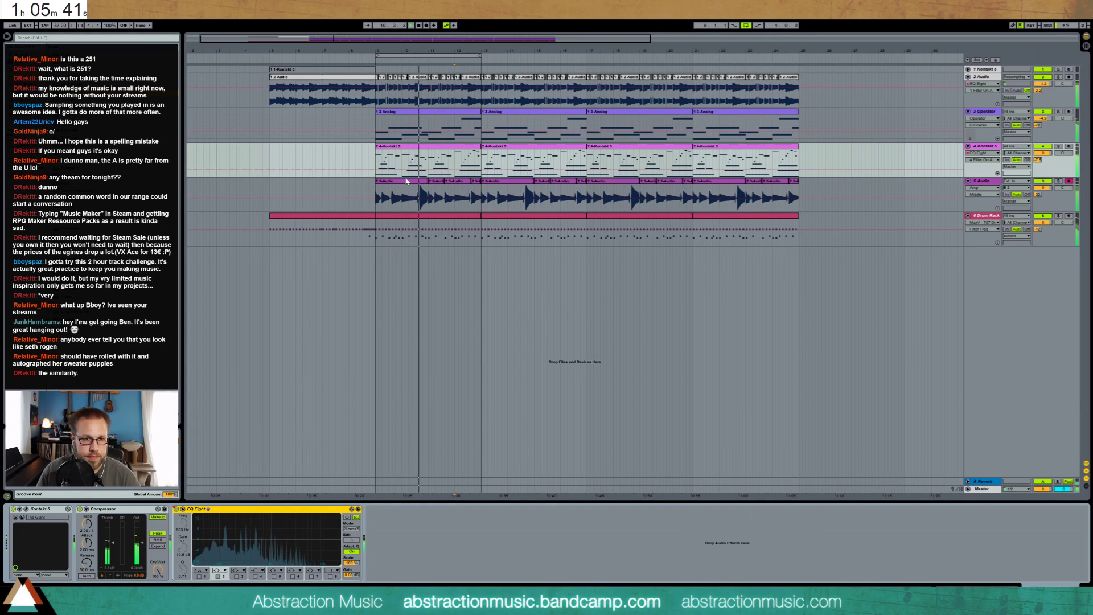
- Reshape the 2 Audio track's EQ Eight: flatten band 4, deepen band 2's cut, dip band 3 slightly and move the low cut to about 125 Hz
click(450, 80)
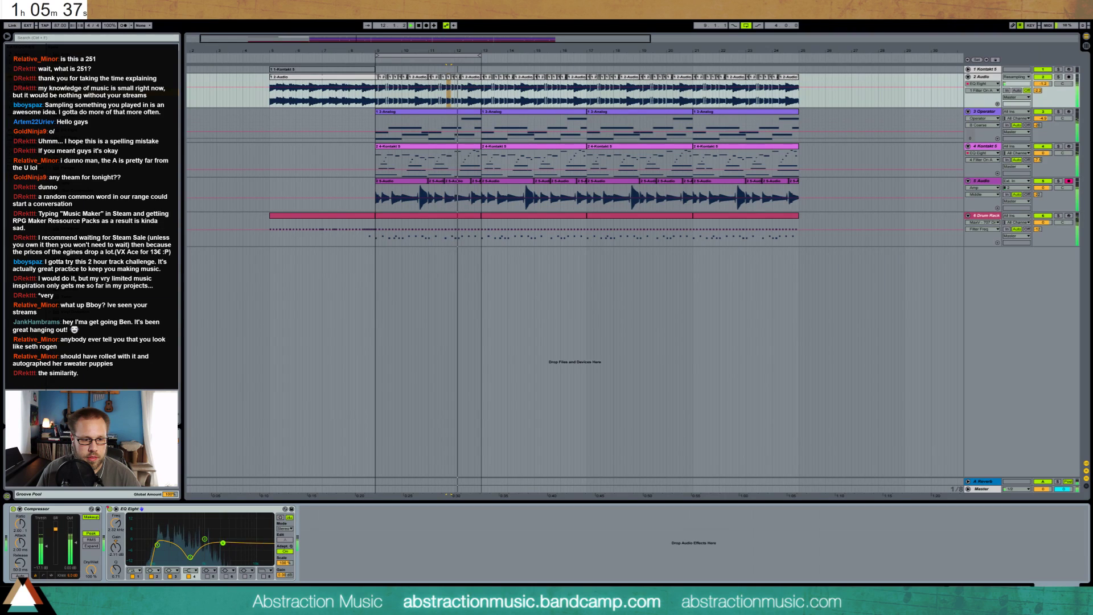
drag(223, 543, 223, 539)
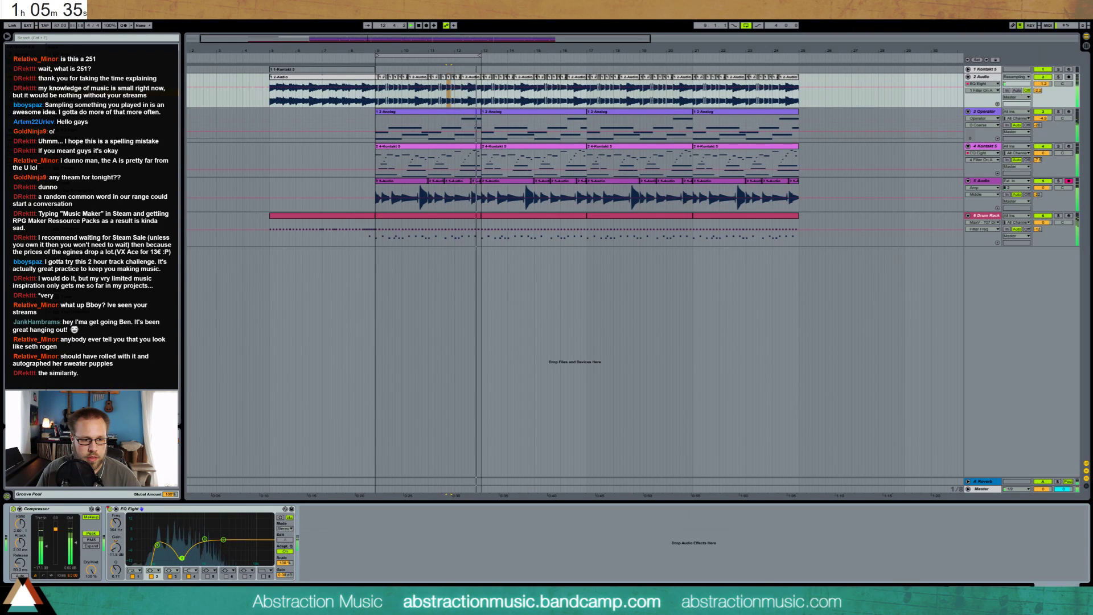
drag(157, 545, 178, 559)
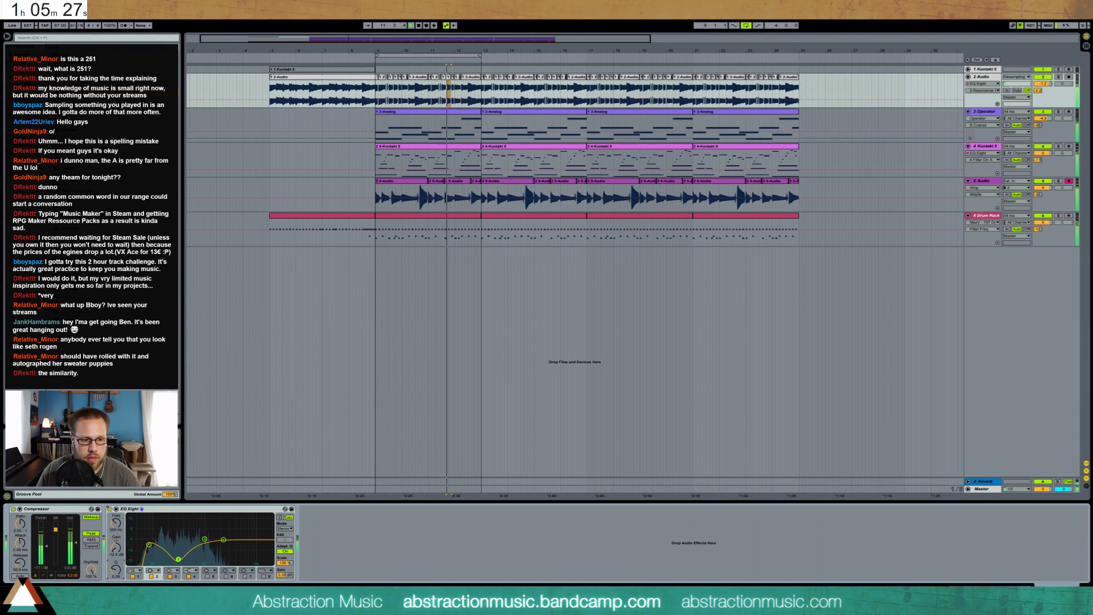
click(204, 539)
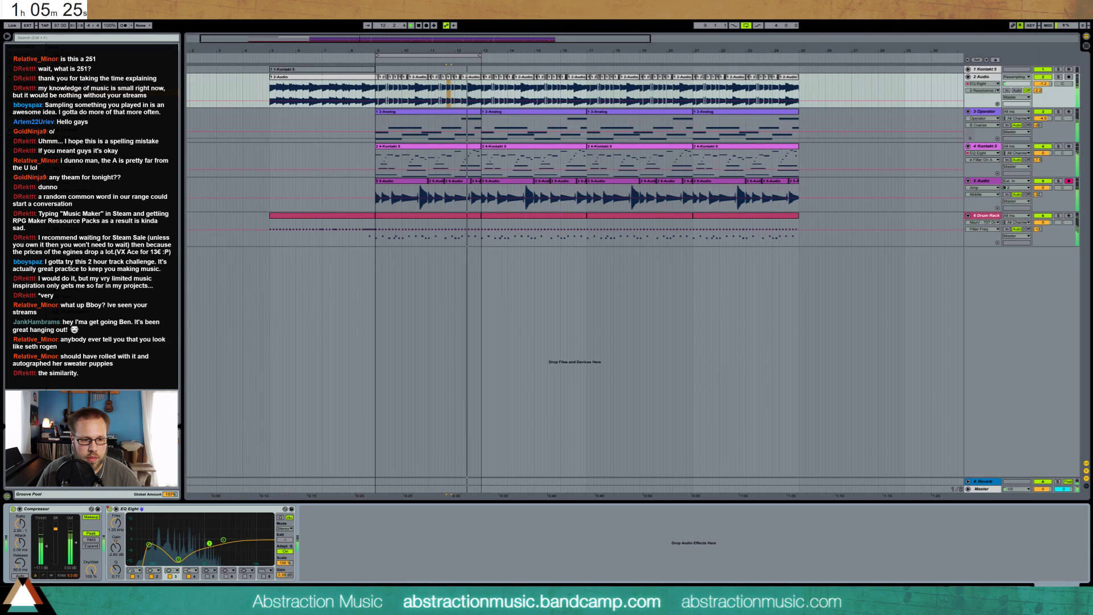
drag(210, 544, 209, 540)
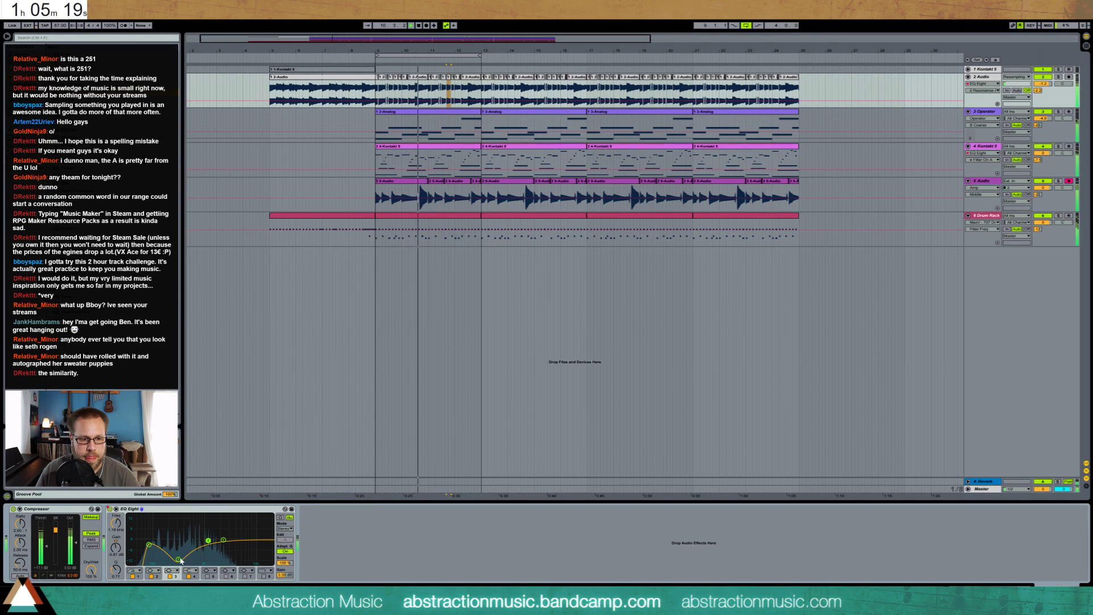
drag(179, 561, 195, 563)
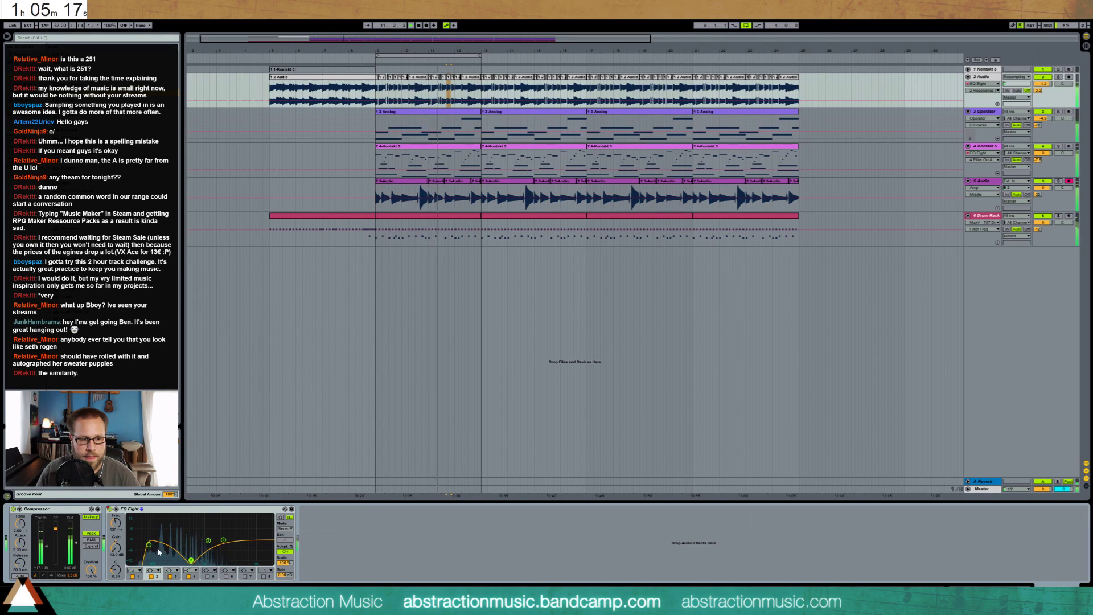
drag(150, 544, 160, 543)
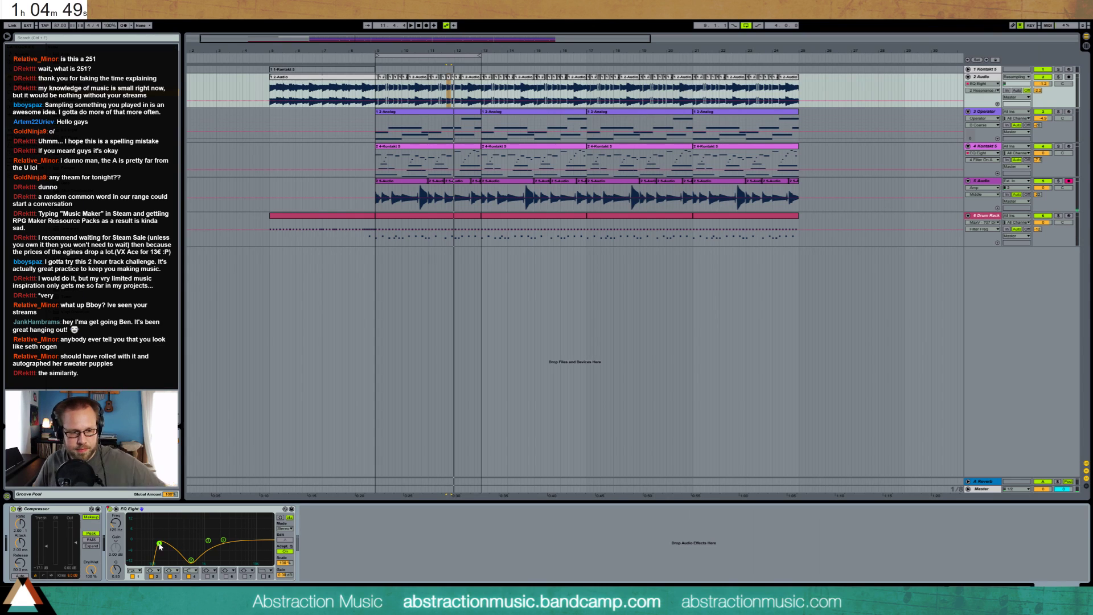
- Play from bar 9 with 2 Audio soloed, make its EQ's band 2 cut shallower and pull band 4 down
click(373, 245)
key(space)
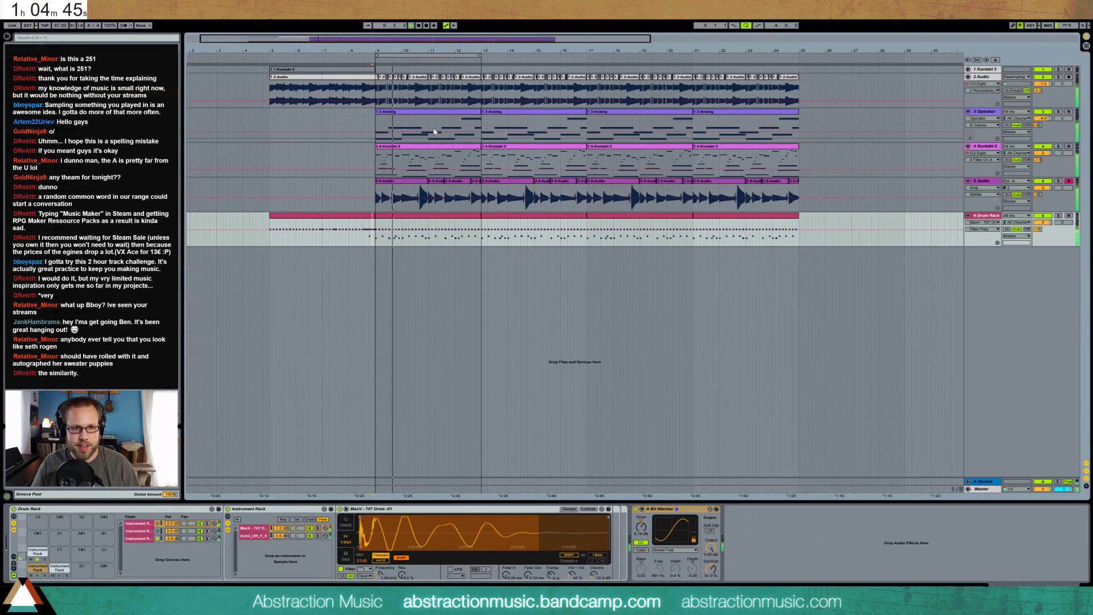
click(429, 87)
click(1059, 76)
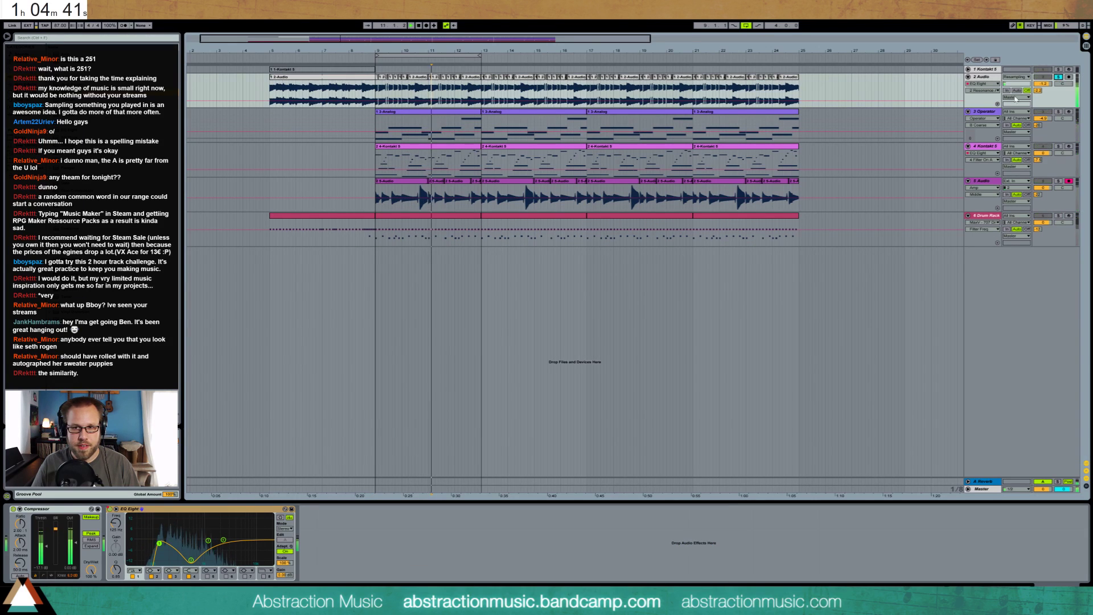
drag(190, 561, 213, 556)
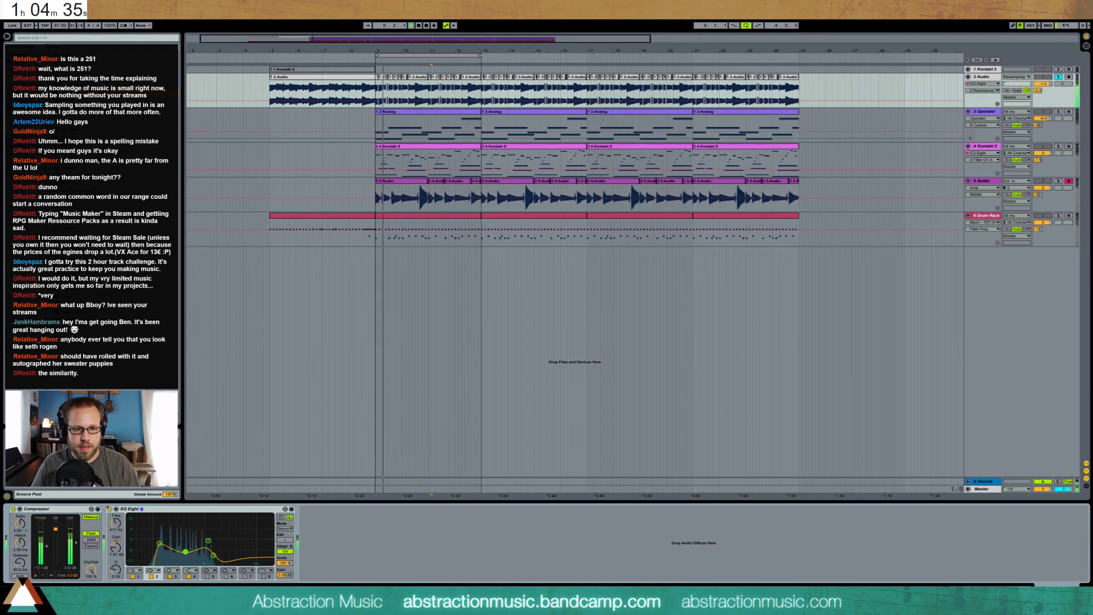
- Solo the 4 Kontakt track too, switch off band 3 in the 2 Audio EQ and deepen band 2's cut at about 400 Hz
click(1059, 147)
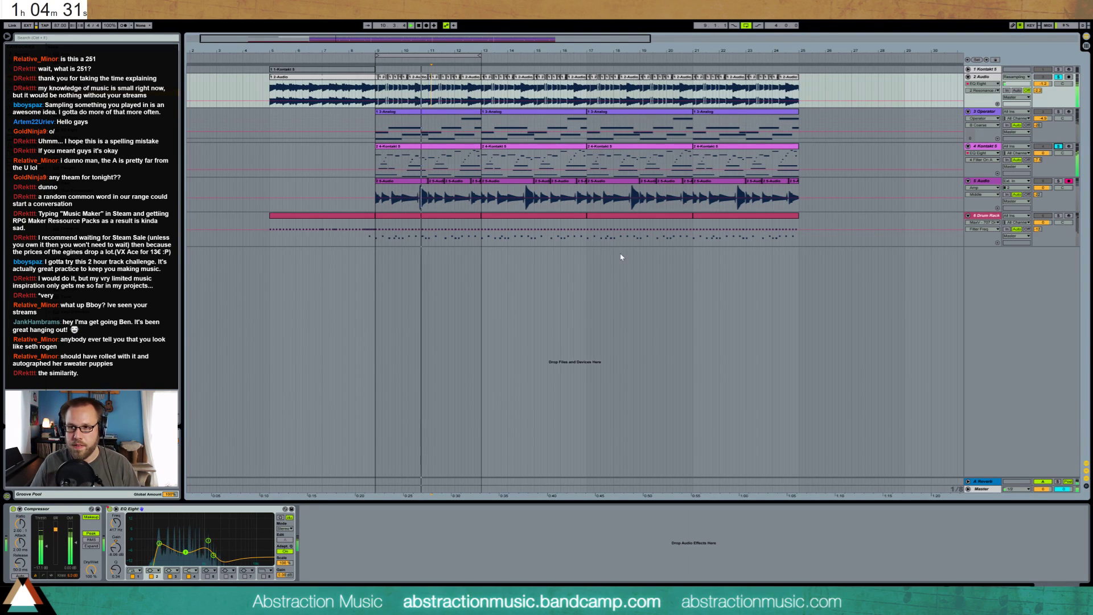
double_click(208, 541)
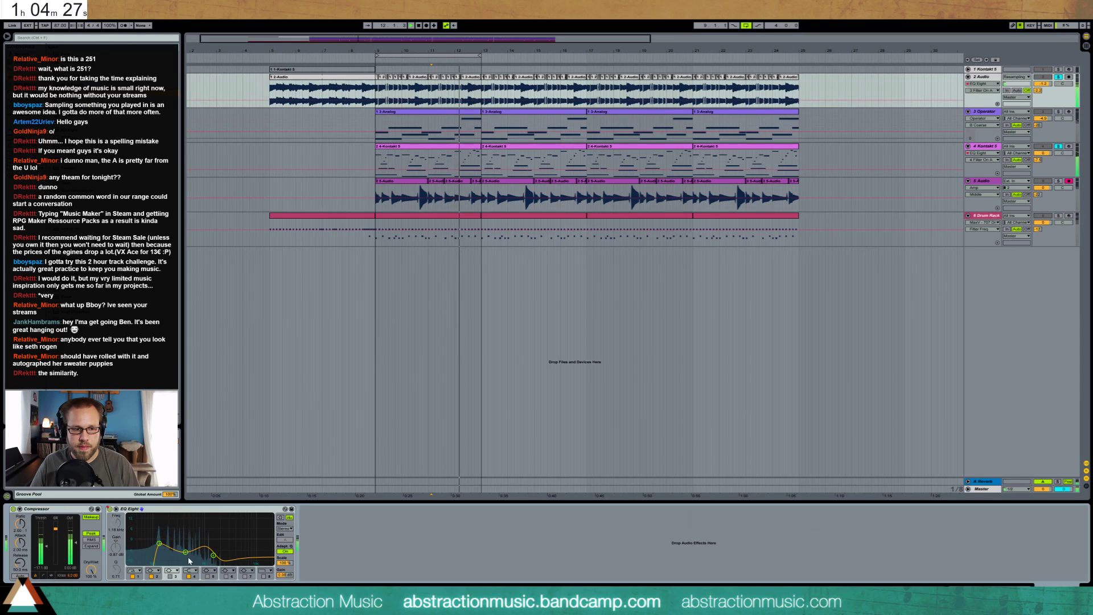
drag(186, 552, 185, 556)
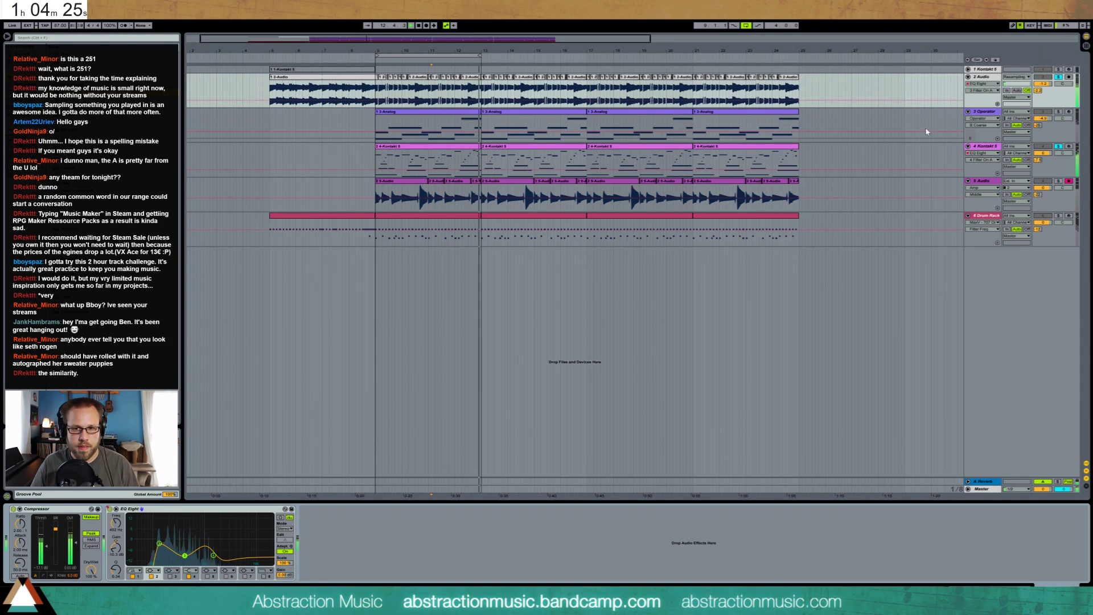
- Solo the Operator track as well, raise its EQ Eight low-cut frequency and deepen the cut of its upper band
click(1051, 116)
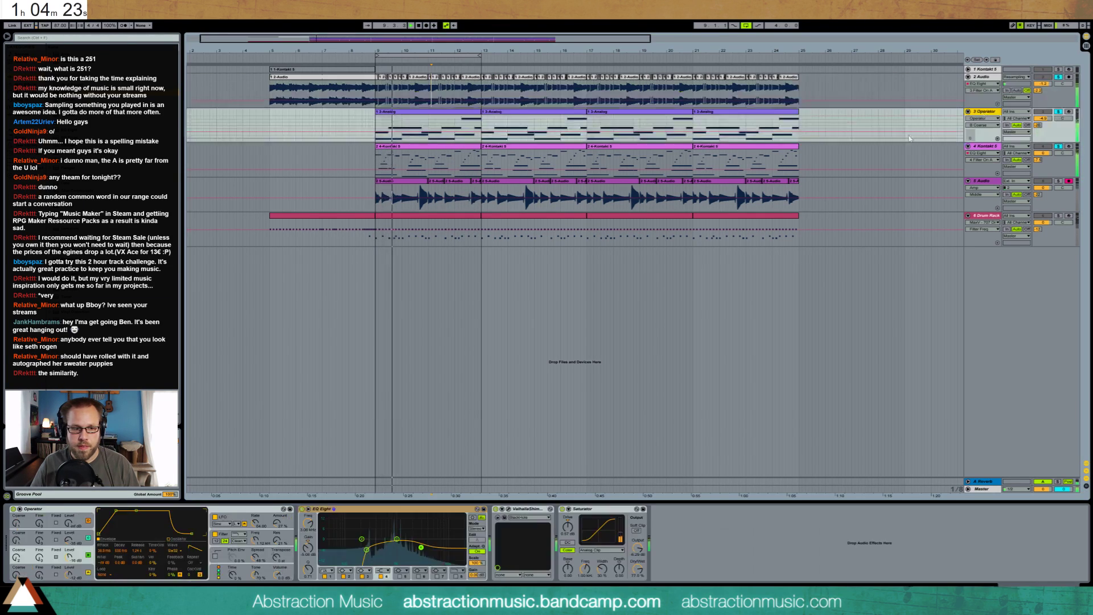
drag(366, 550, 411, 554)
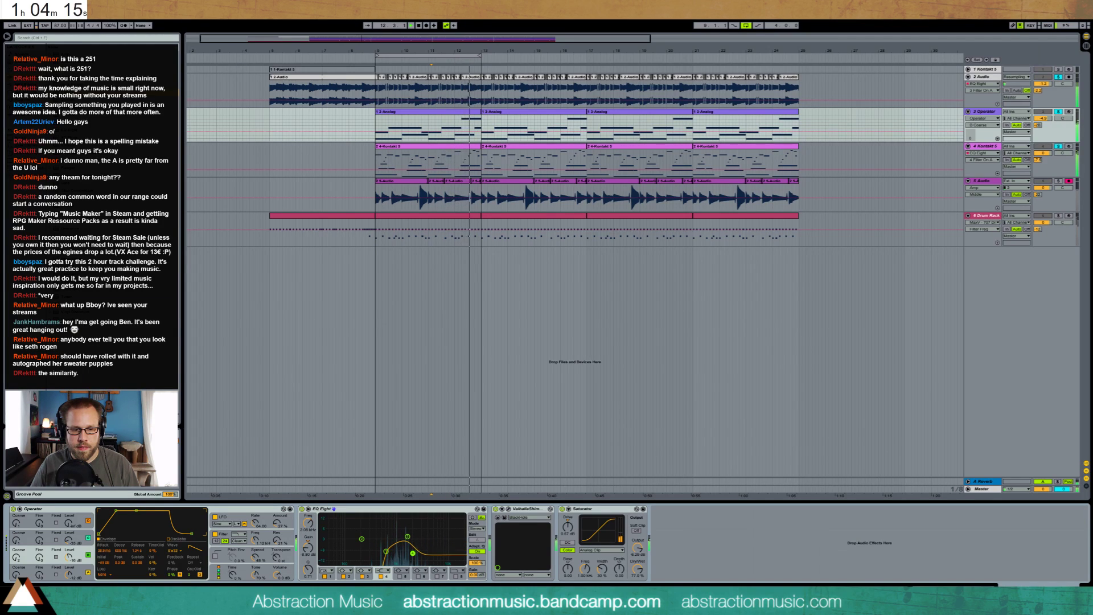
- Solo the live input track 5 Audio and add an EQ Eight after the Cabinet with a low cut and an adjusted band 2
click(1059, 181)
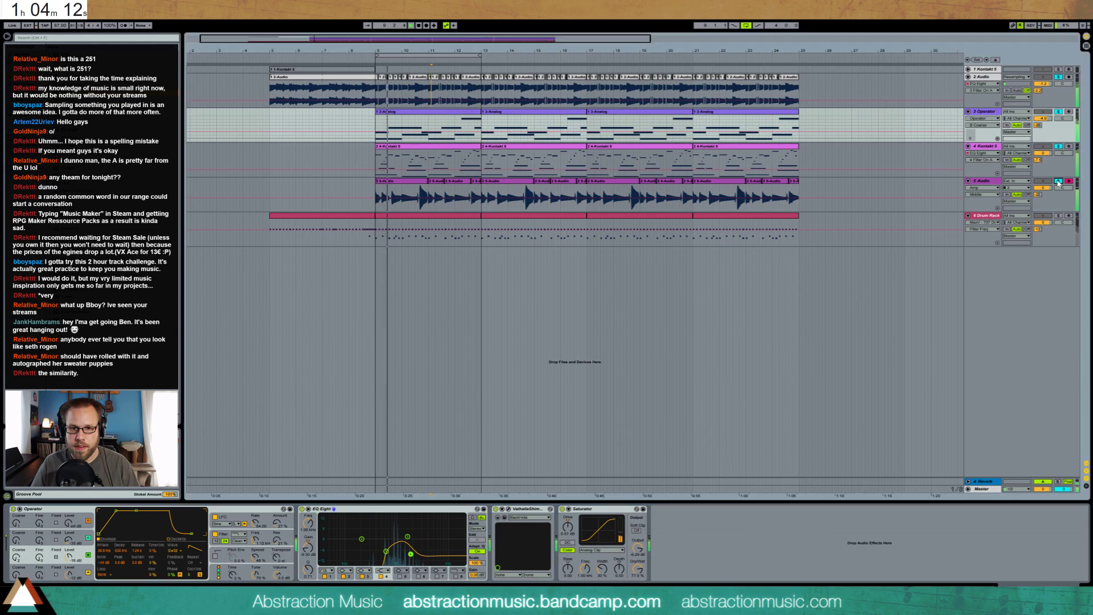
click(988, 181)
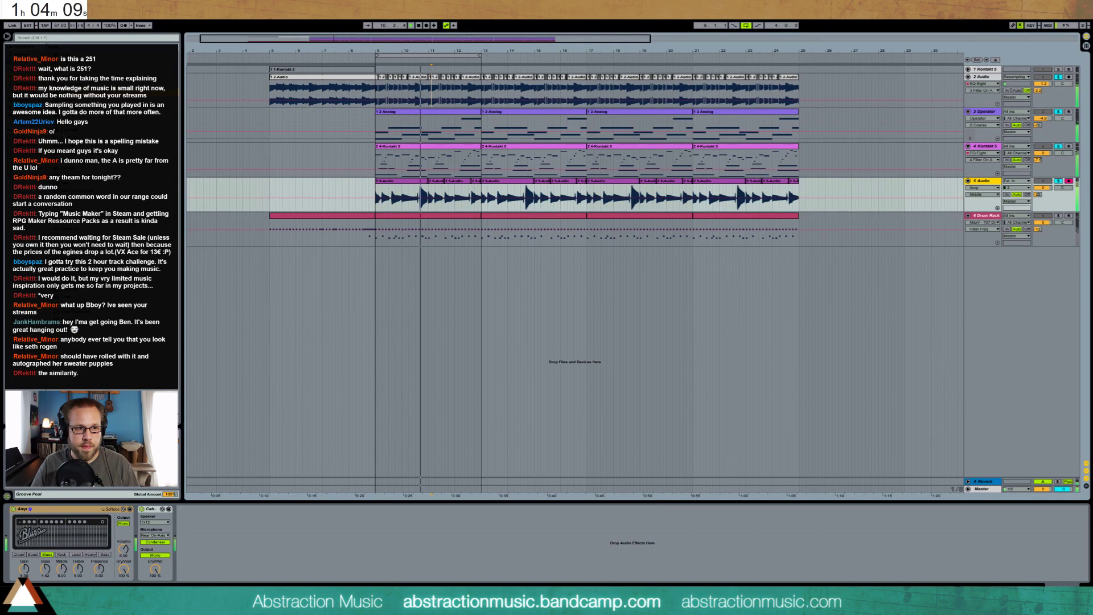
drag(91, 228, 252, 542)
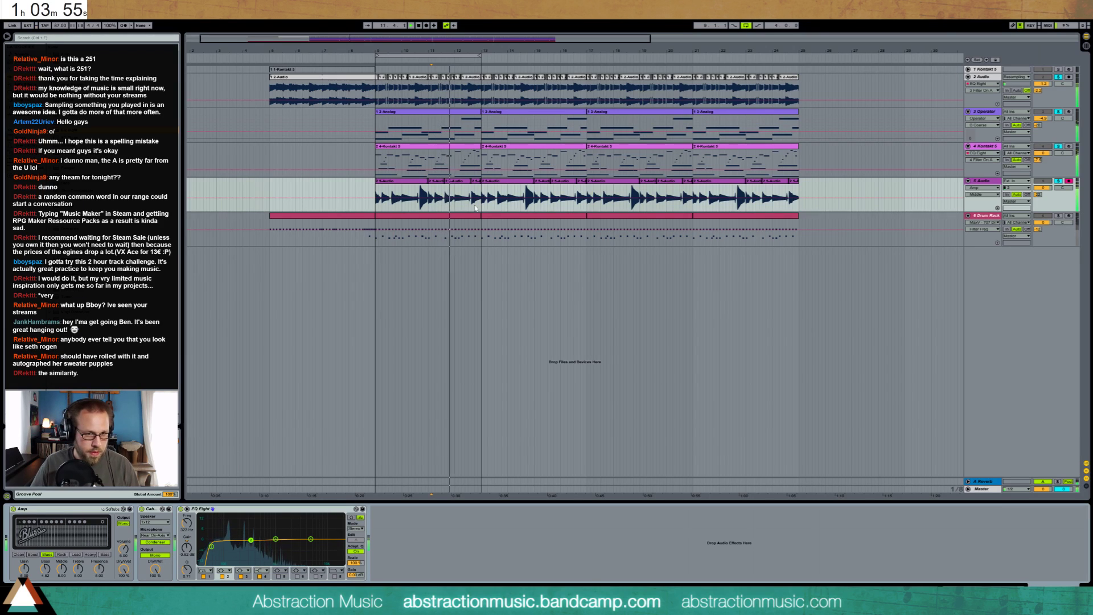
- Consolidate the live input clips between bars 11 and 13 into one clip and open it for warping
click(476, 183)
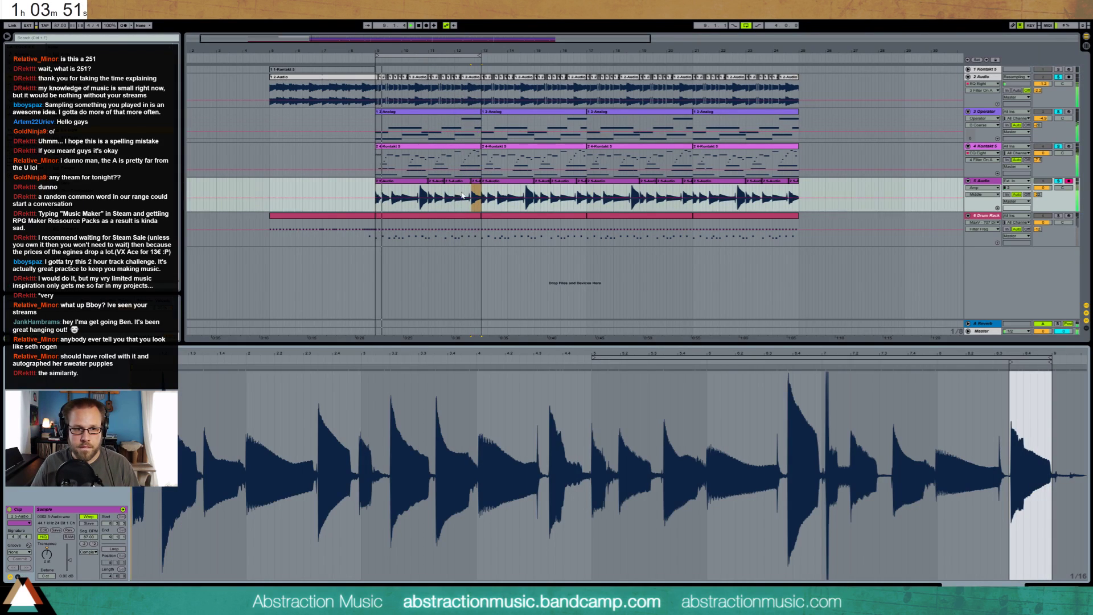
click(476, 185)
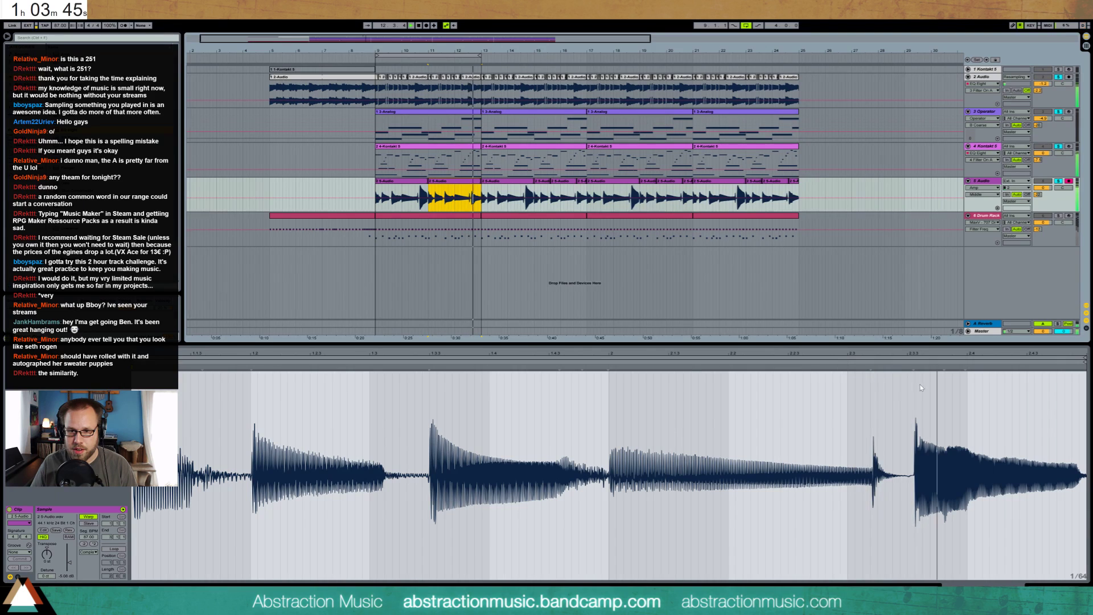
- Add warp markers in the second half of the consolidated live input clip and move its off-beat notes onto the grid
click(913, 366)
drag(912, 367, 907, 367)
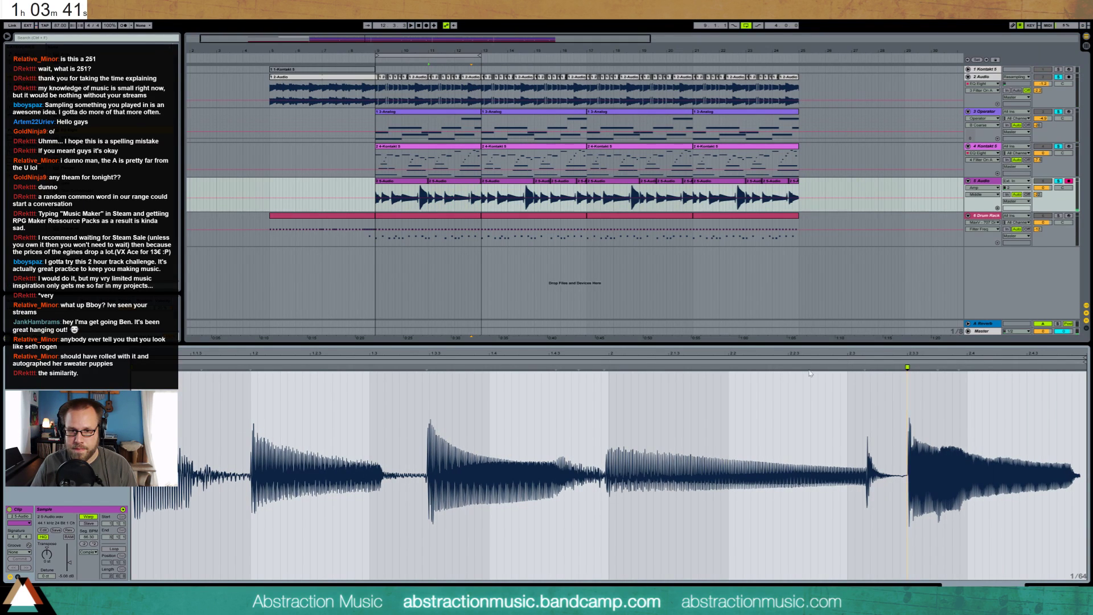
drag(604, 367, 609, 368)
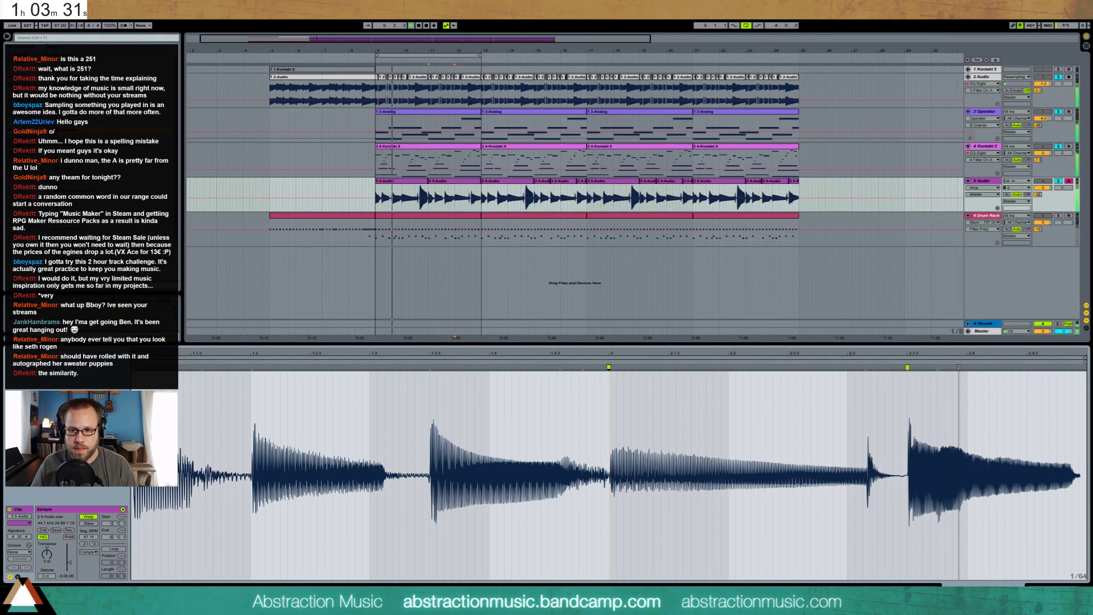
drag(959, 368, 968, 367)
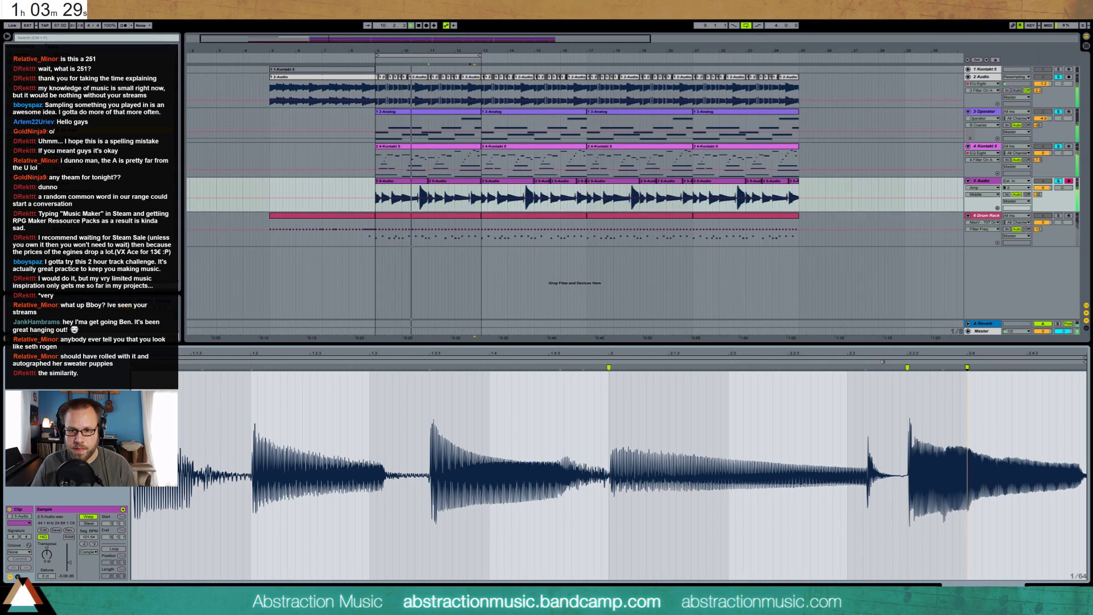
- Replace the live input's remaining clips up to bar 25 with copies of the tightened clips, and unsolo all tracks
click(1048, 585)
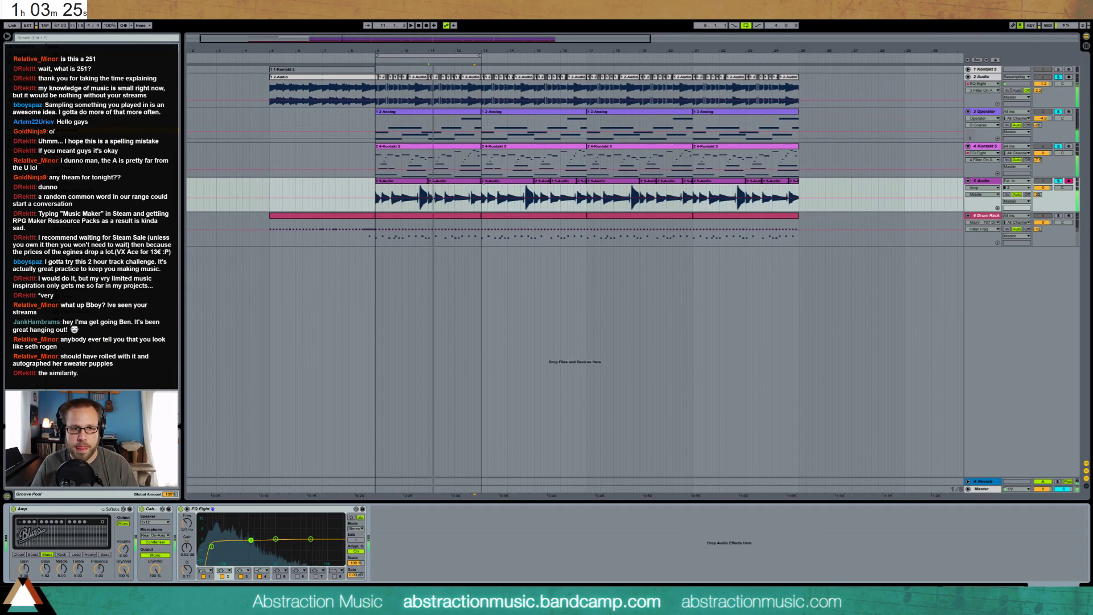
click(454, 196)
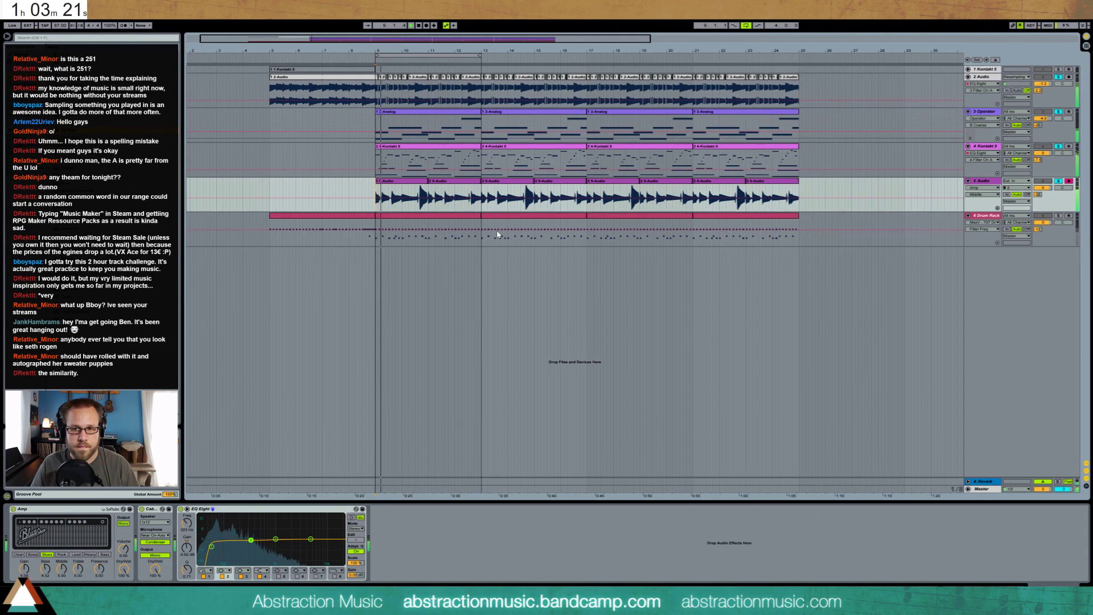
click(1059, 182)
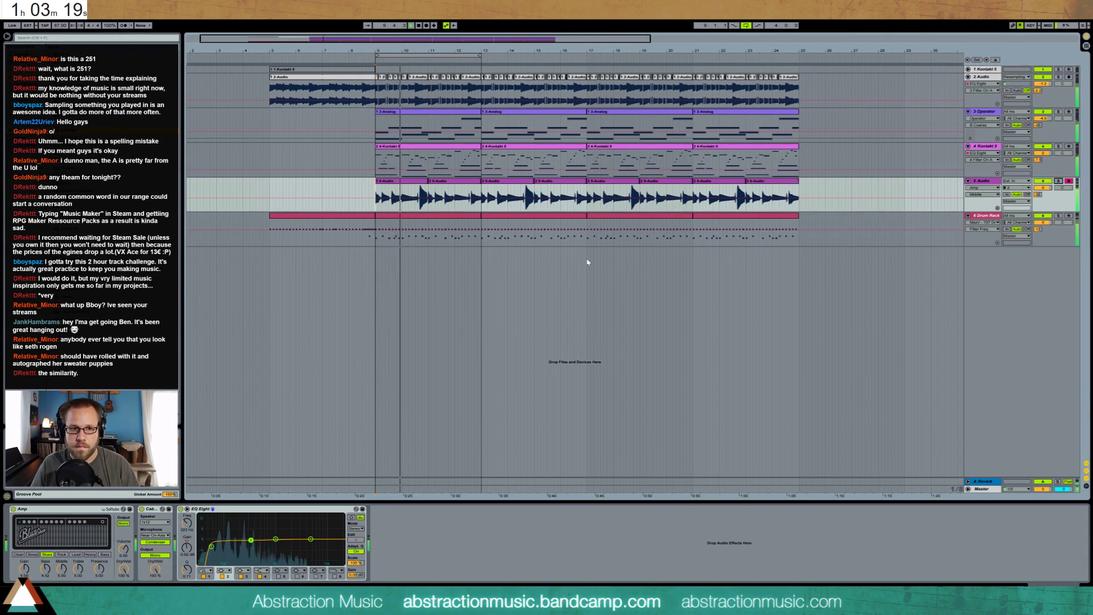
- Play the full mix and boost band 2 of the 5 Audio EQ Eight at about 177 Hz, nudging its low cut and band 3
click(458, 226)
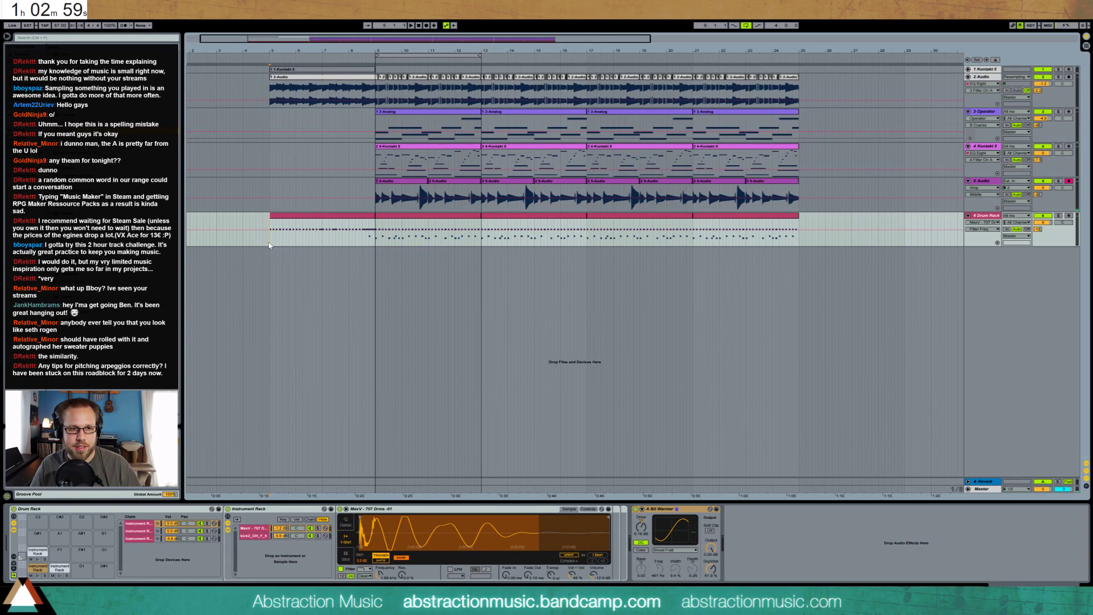
key(space)
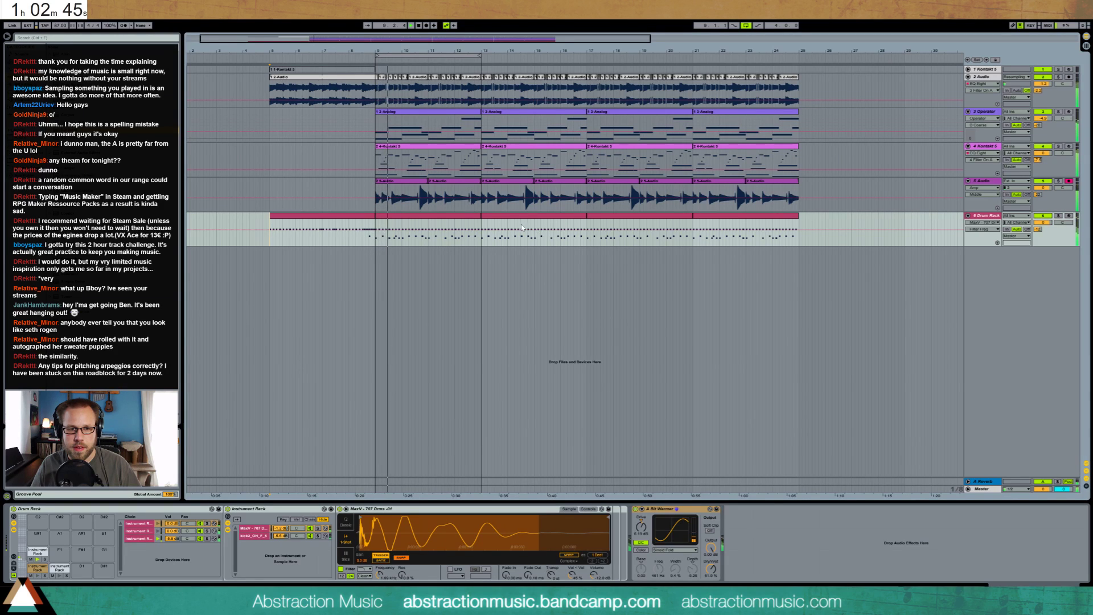
click(425, 196)
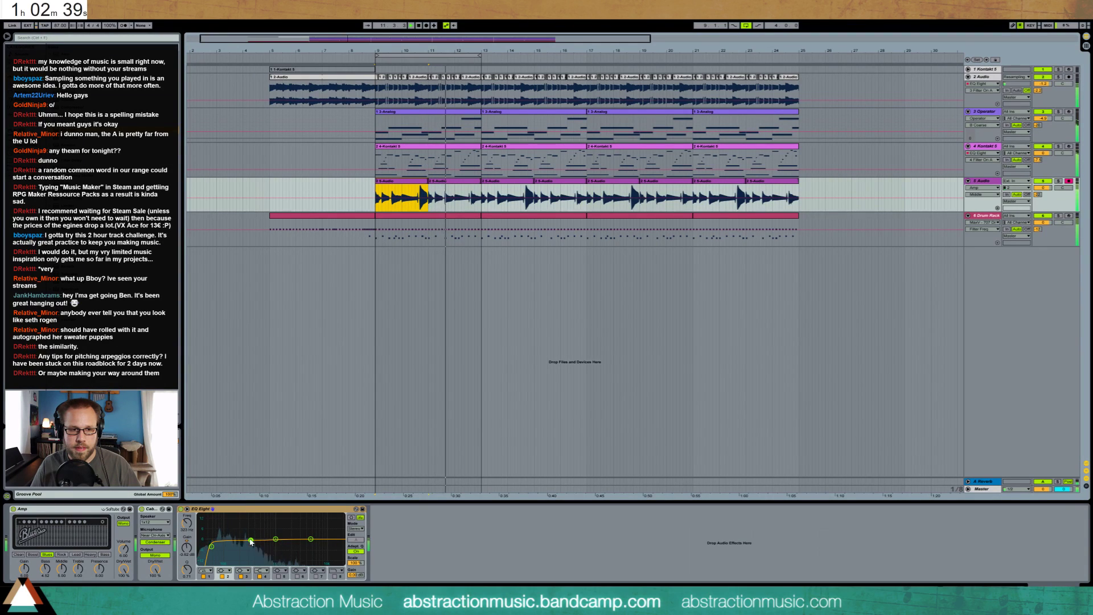
drag(250, 541, 234, 532)
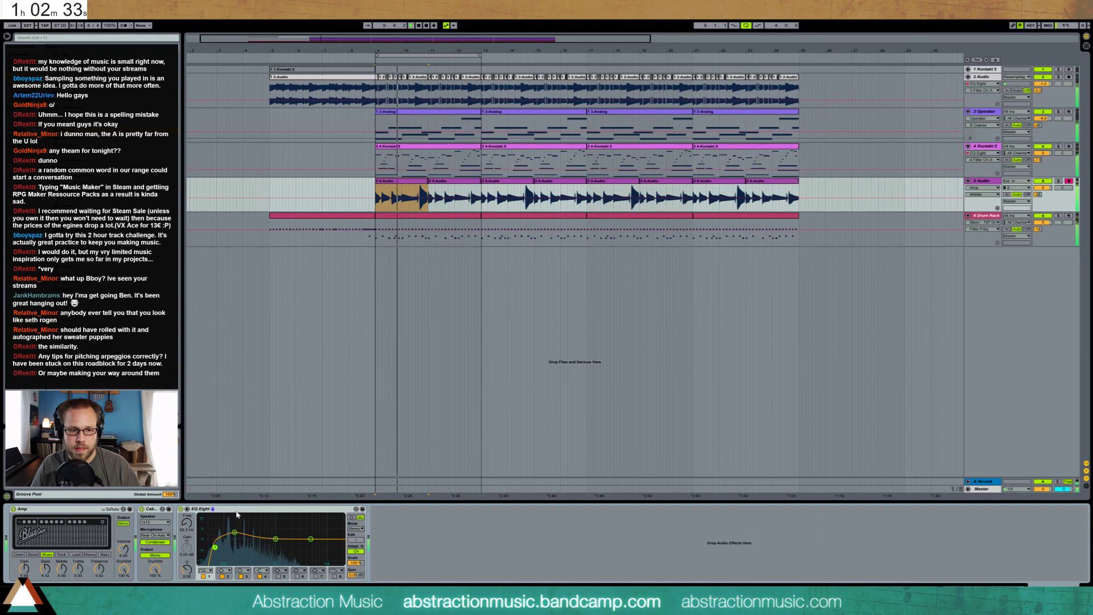
drag(201, 508, 376, 518)
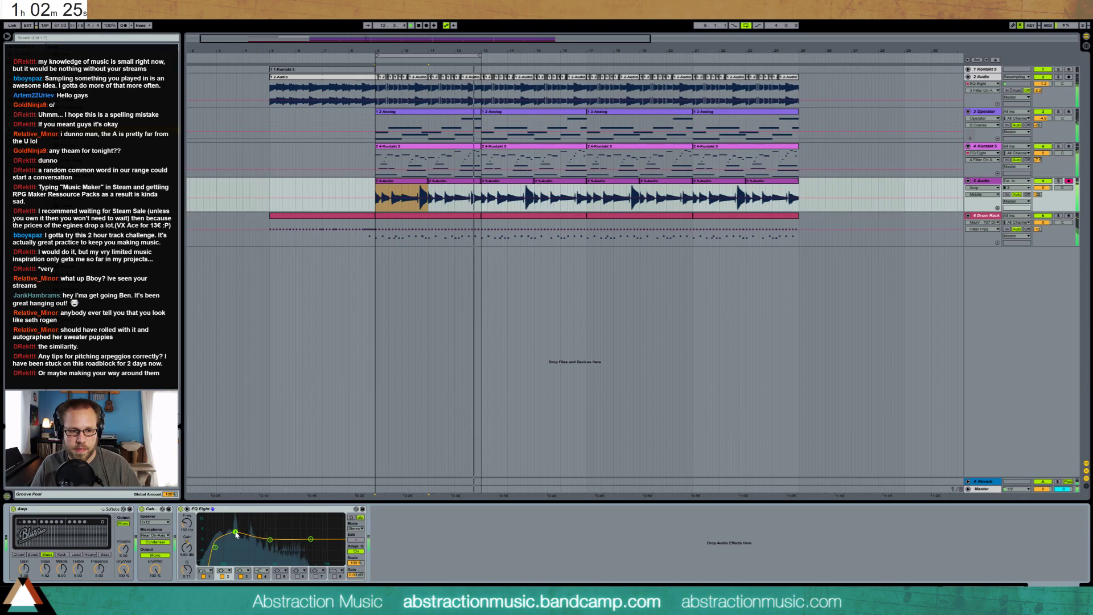
drag(237, 535, 238, 536)
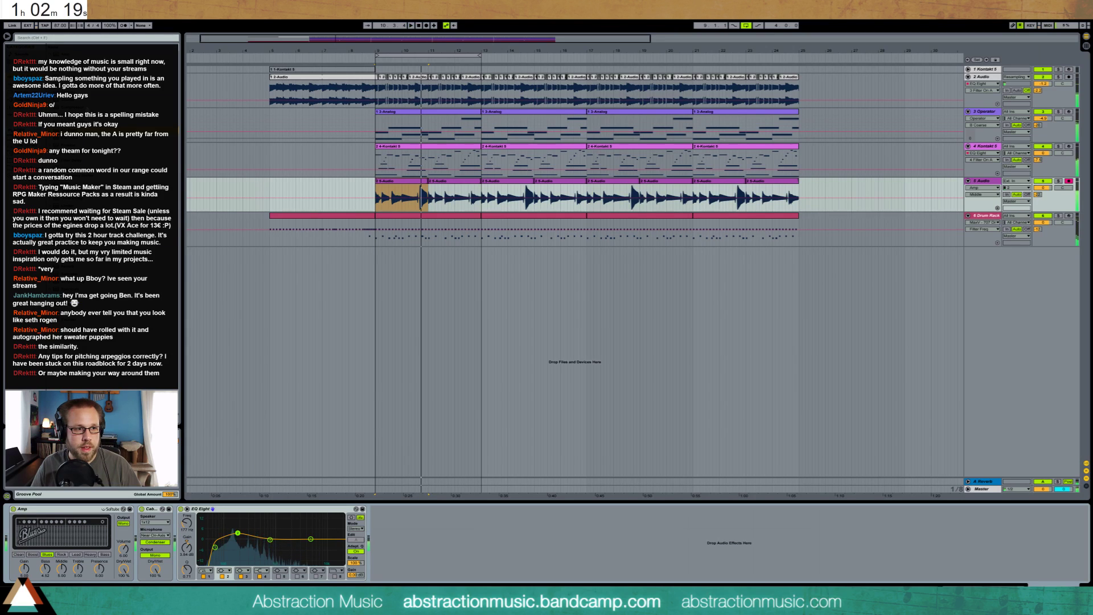
- Play the main section from bar 9 several times to judge how the 2 Audio and 5 Audio layers sit in the mix
key(space)
key(space)
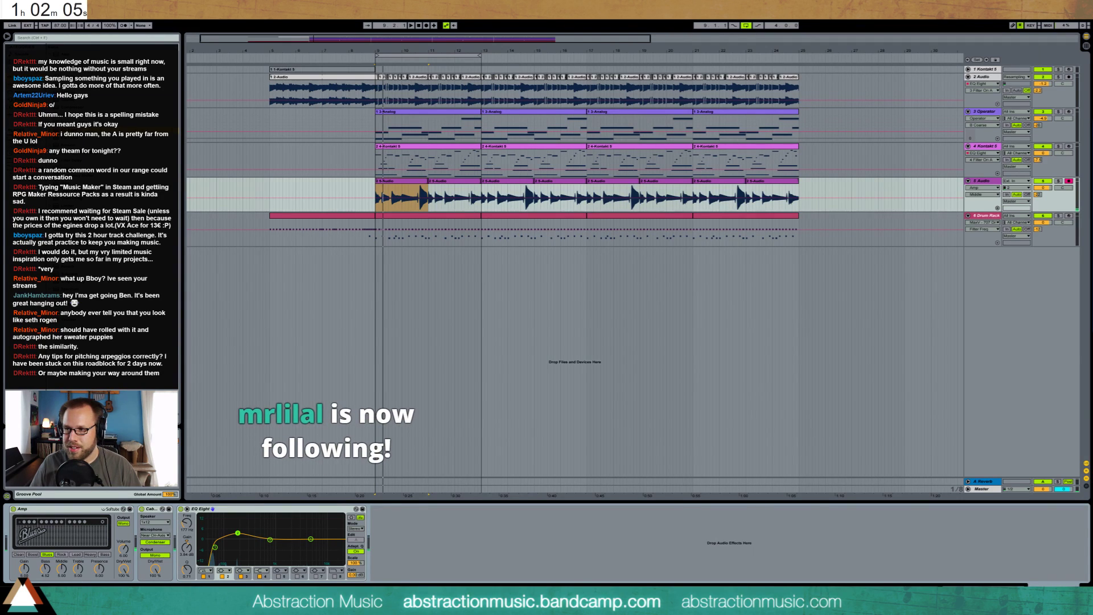
click(375, 90)
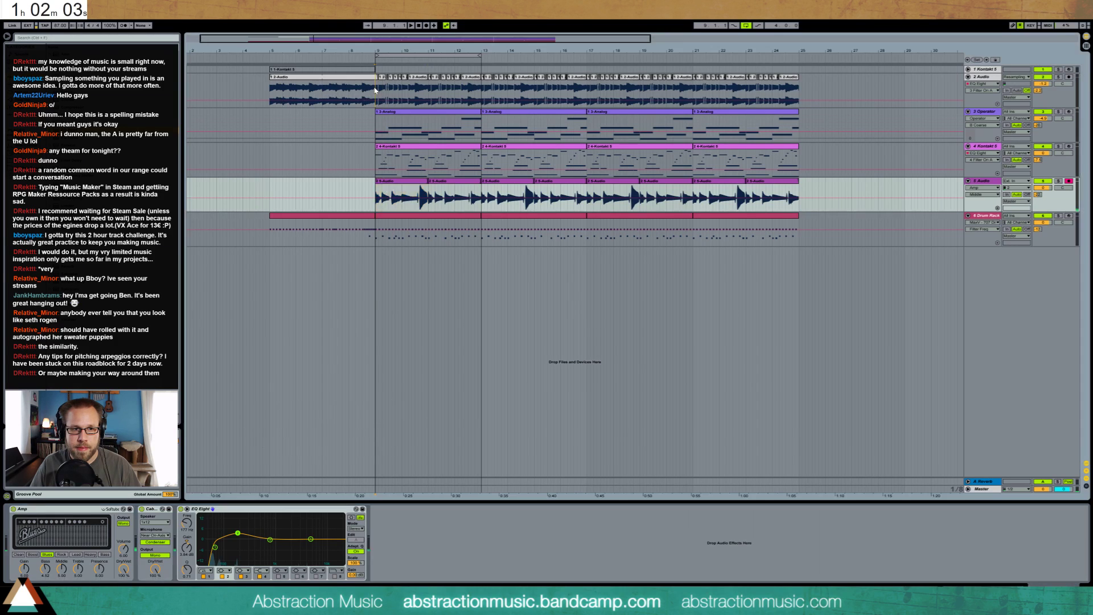
key(space)
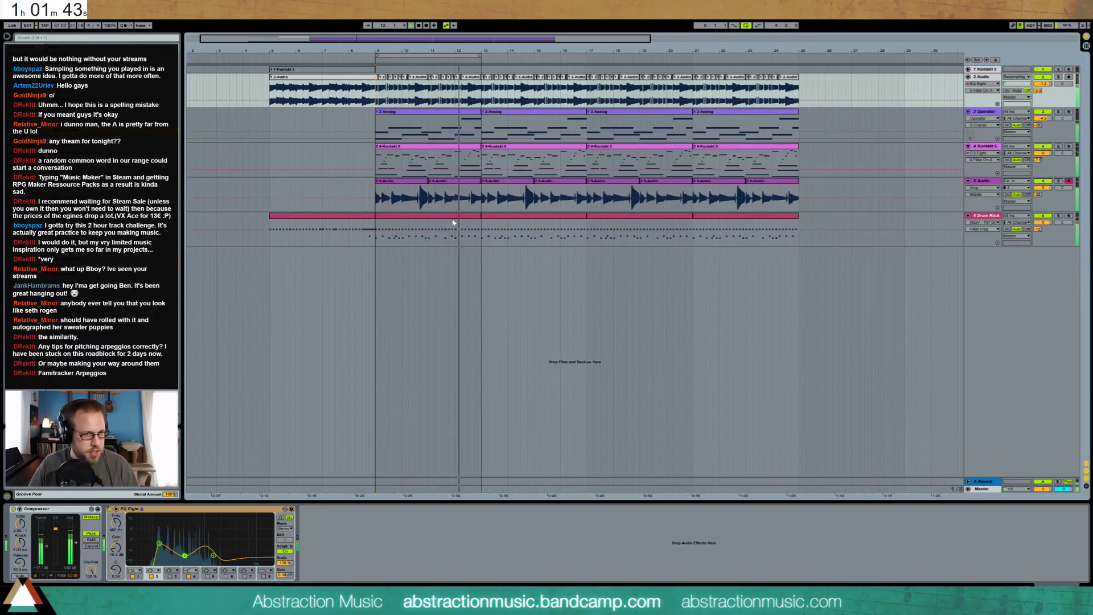
click(995, 176)
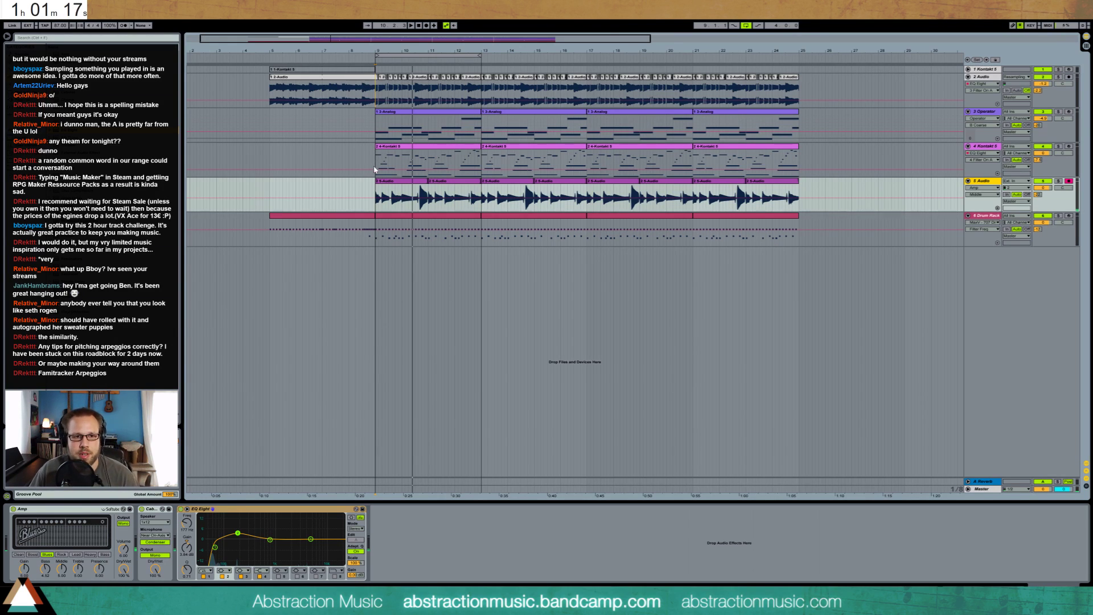
click(377, 197)
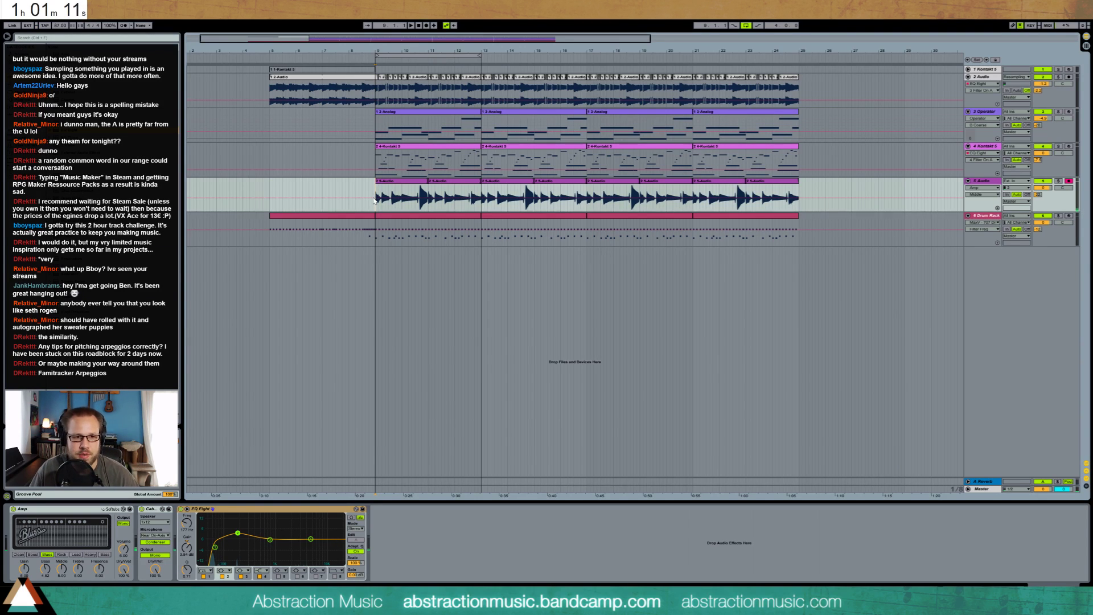
key(space)
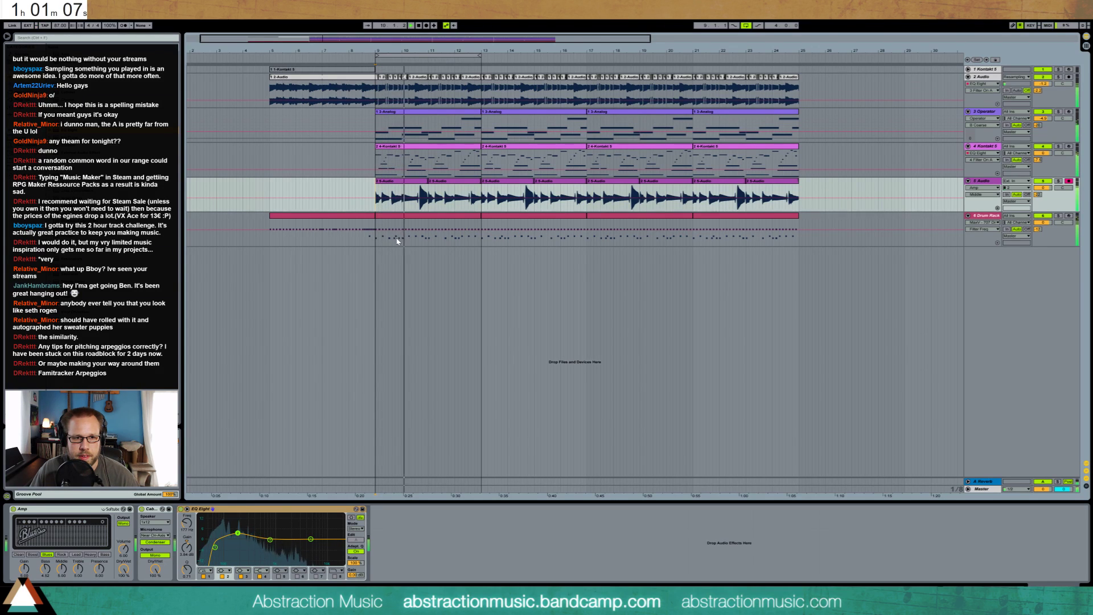
- Insert a MIDI track below 5 Audio and load a new Kontakt 5 instrument on it
click(986, 183)
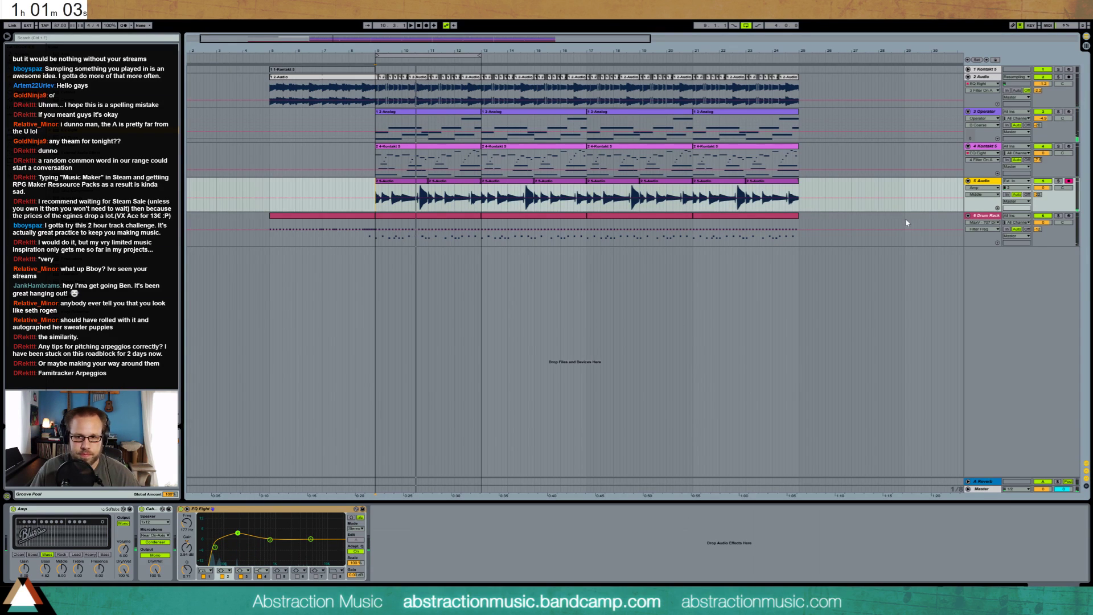
key(ctrl+shift+t)
click(481, 230)
key(space)
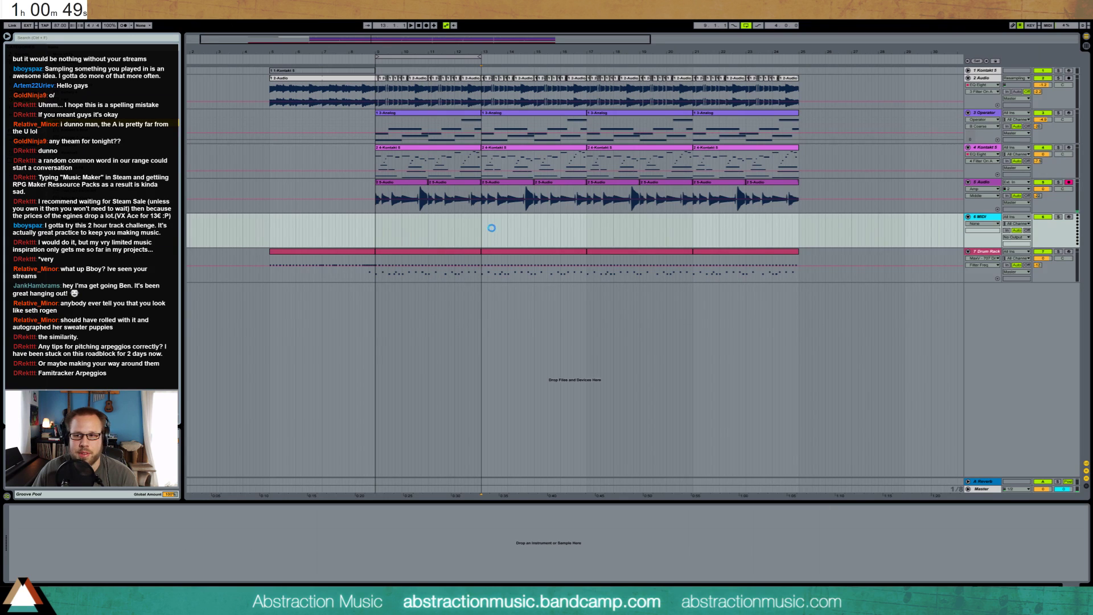
drag(614, 207, 764, 204)
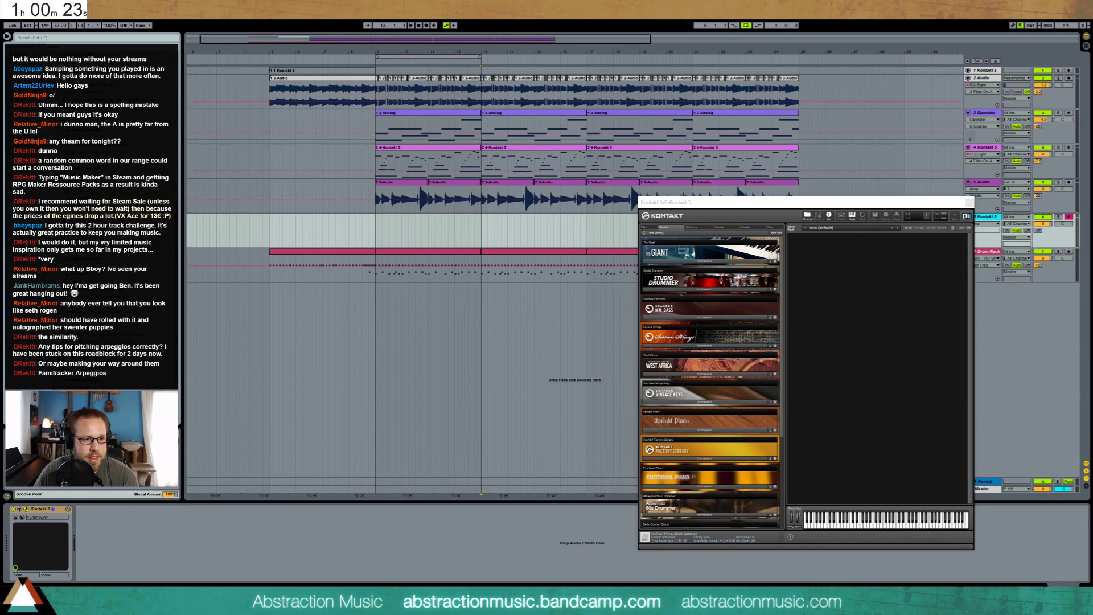
- Place the long recording on a new audio track, cut off its opening and start the remaining clip at about bar 4
drag(644, 183, 209, 310)
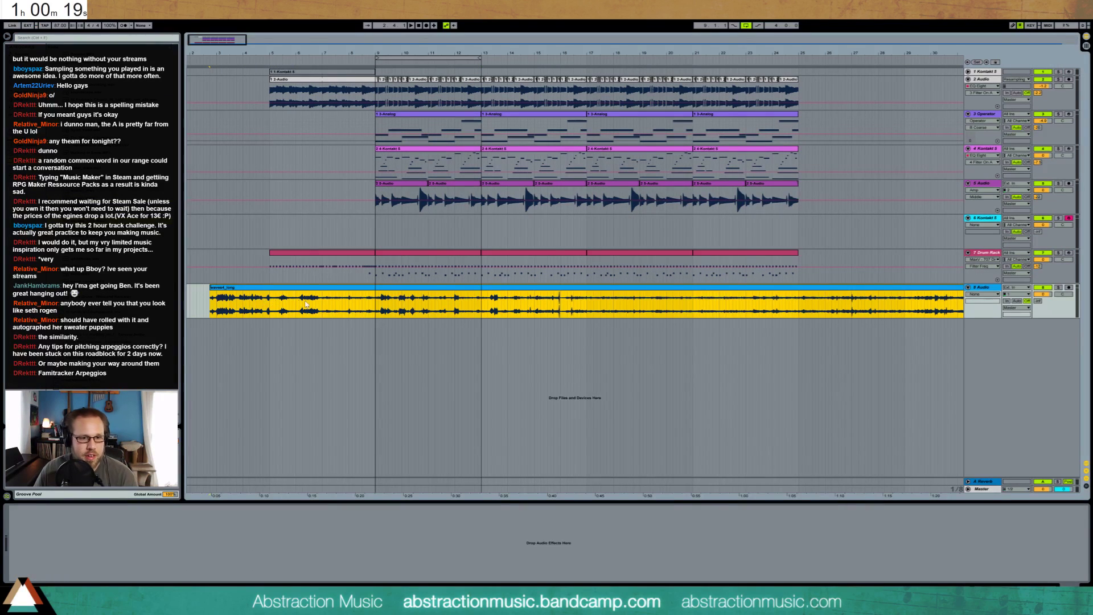
click(311, 305)
key(space)
drag(311, 305, 726, 305)
click(263, 305)
key(ctrl+v)
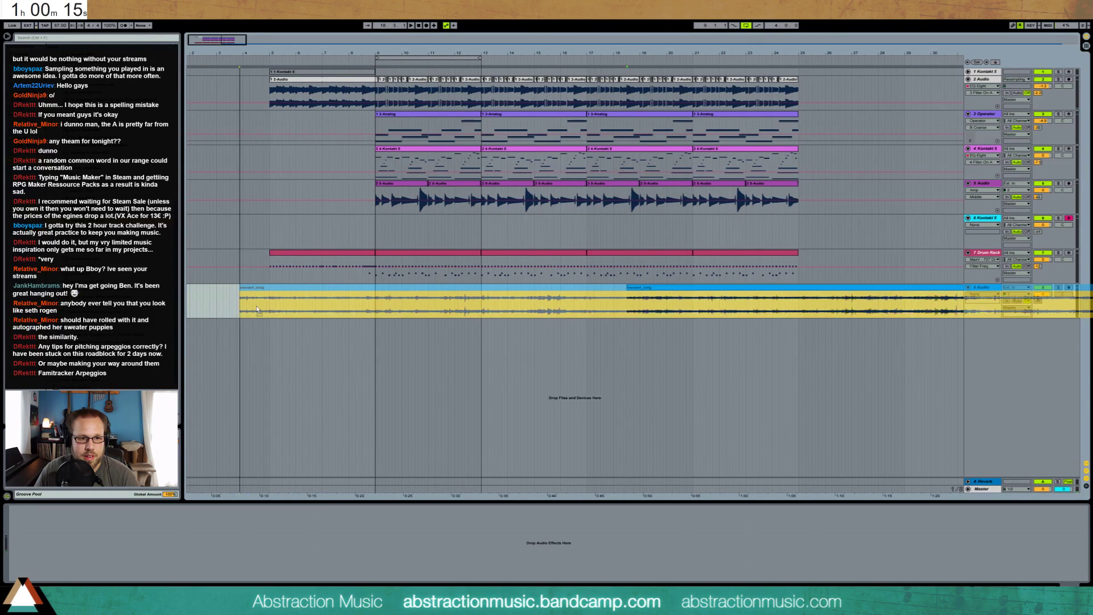
drag(261, 303, 262, 304)
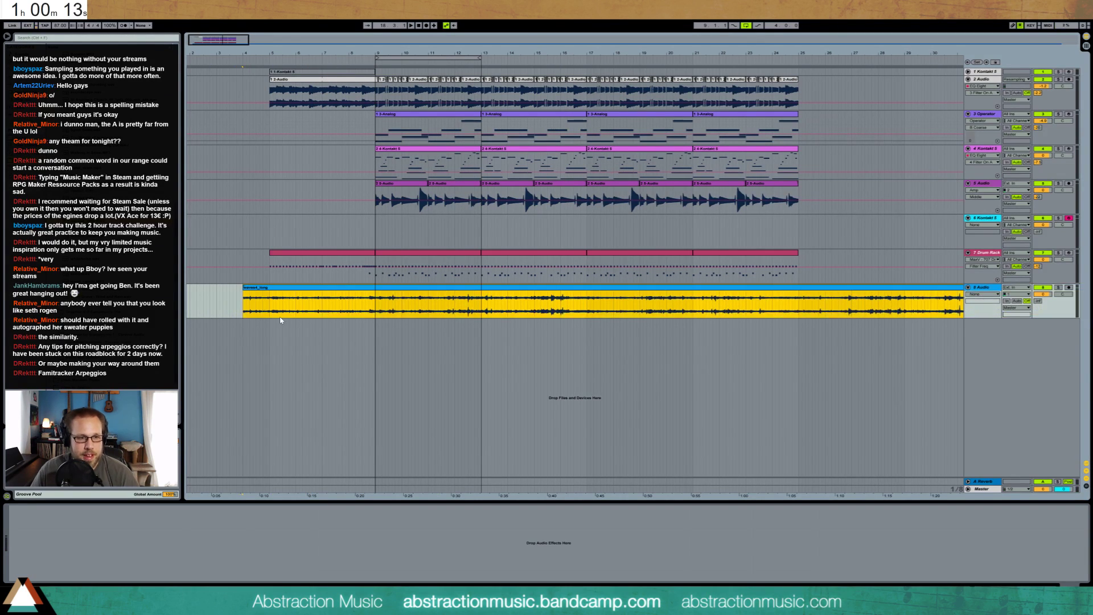
- Add a fade-in at the start of the long clip and delete its portion beyond about bar 75
key(ctrl+alt+f)
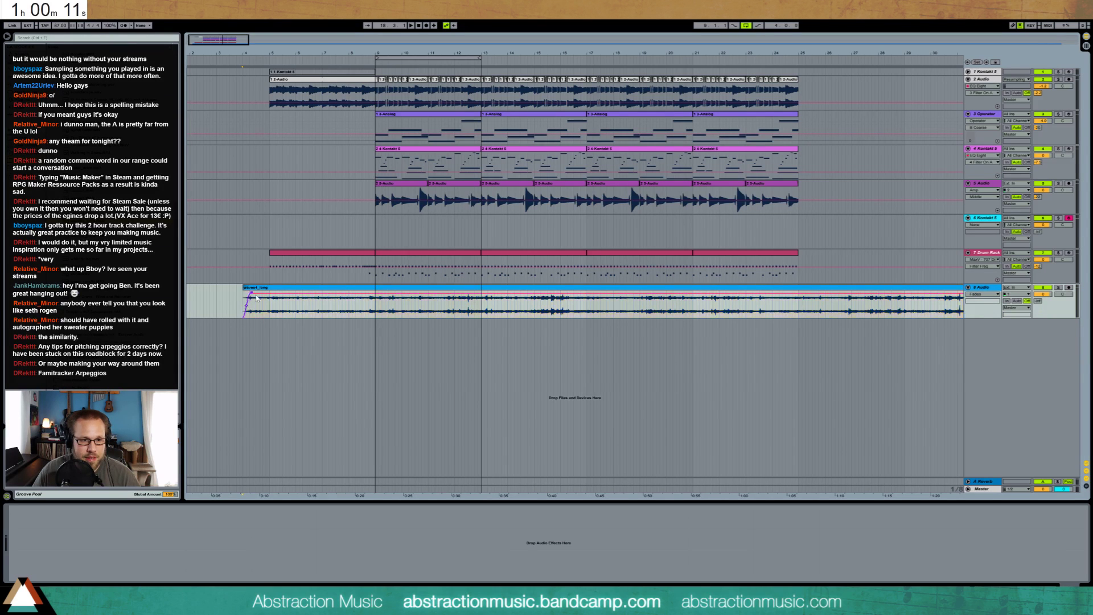
key(space)
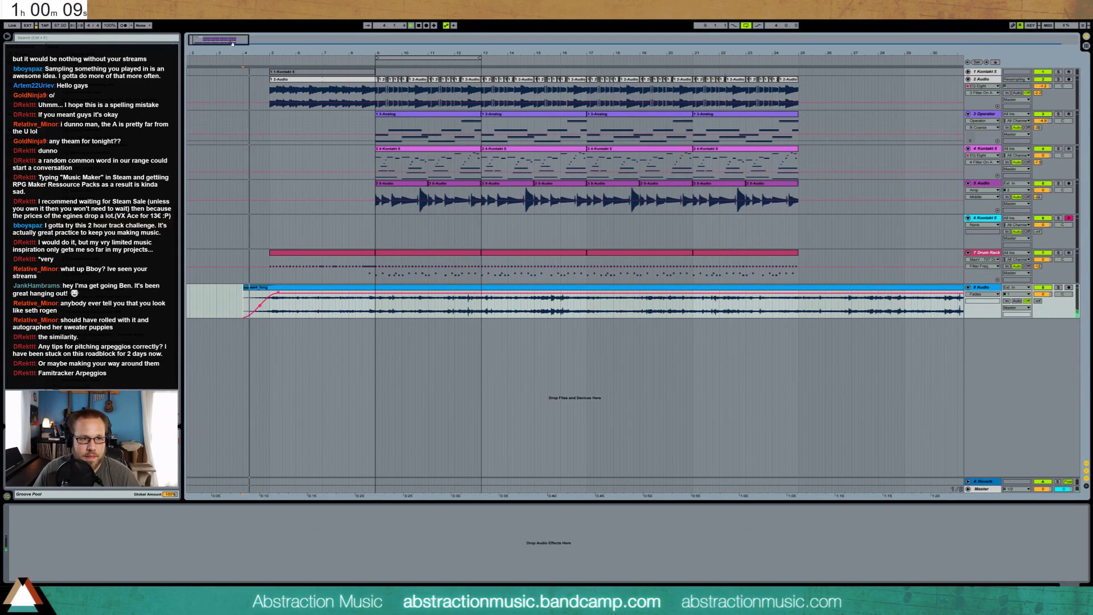
key(minus)
key(minus)
key(minus)
key(minus)
key(minus)
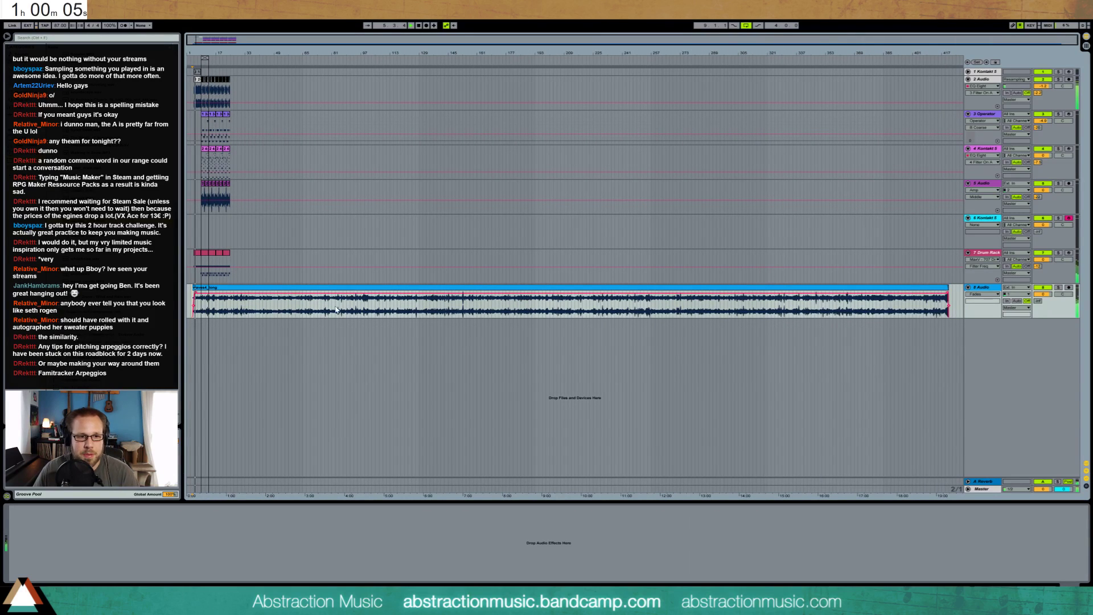
shift+click(948, 262)
key(Delete)
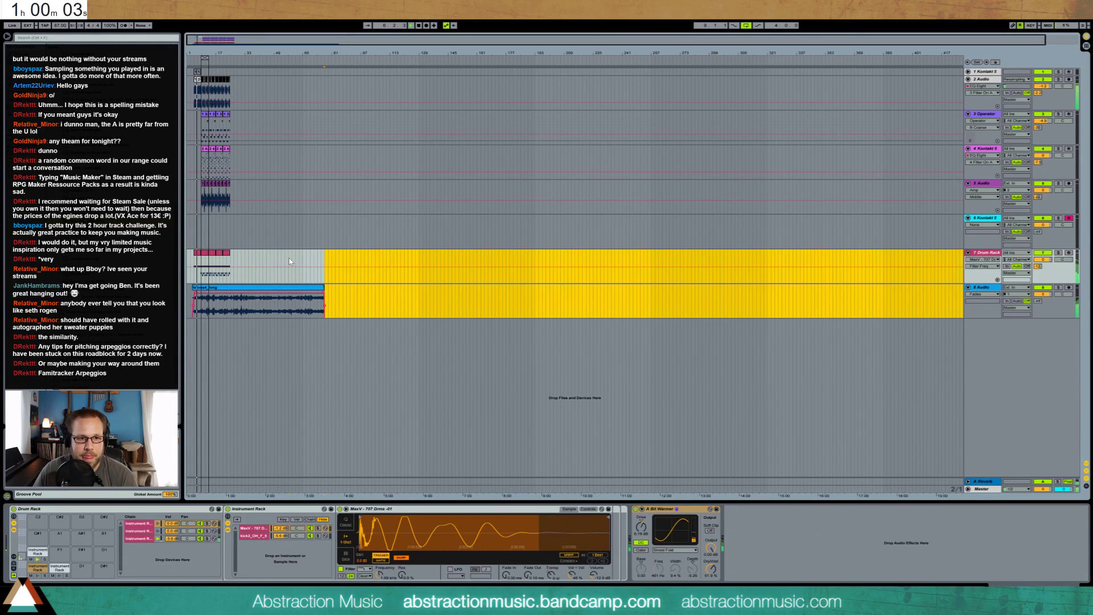
- Turn off Warp for the long clip and shorten its fade-in to end just after bar 5
drag(246, 39, 332, 217)
double_click(335, 301)
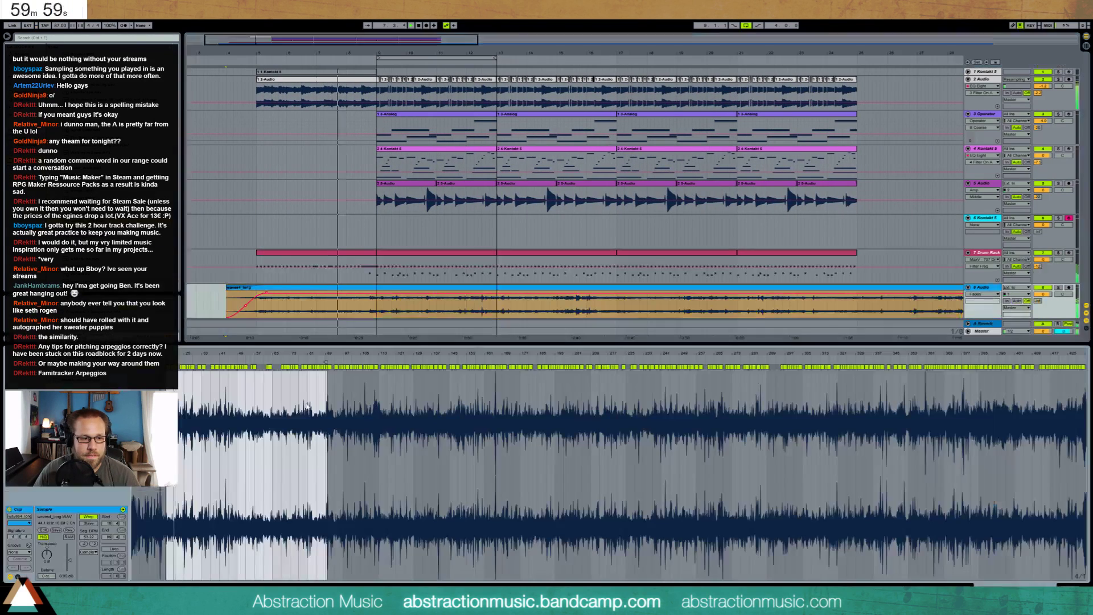
click(86, 517)
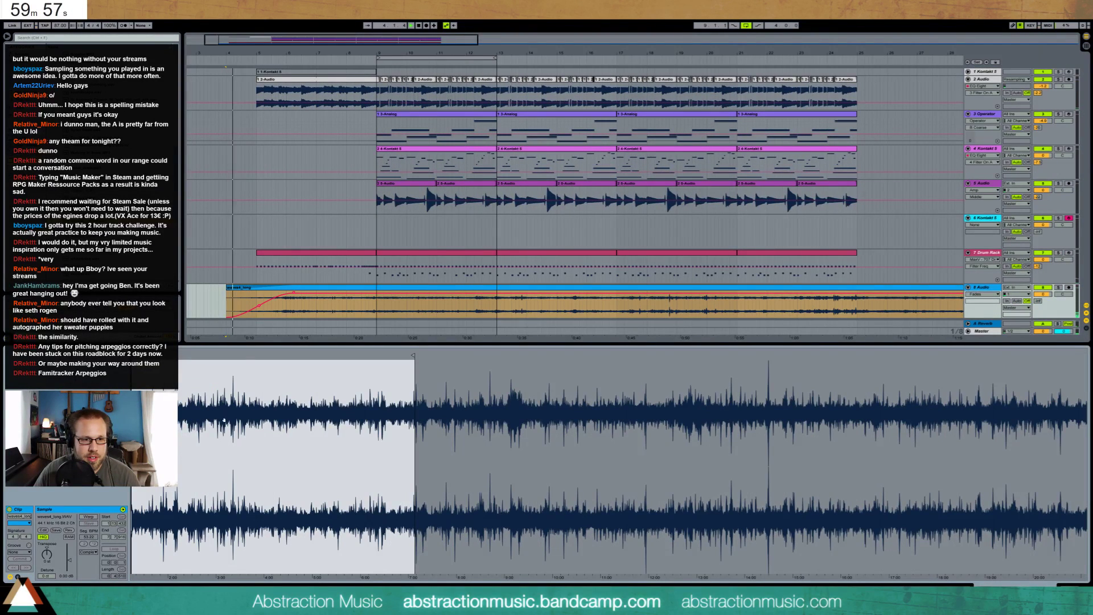
drag(295, 296, 263, 293)
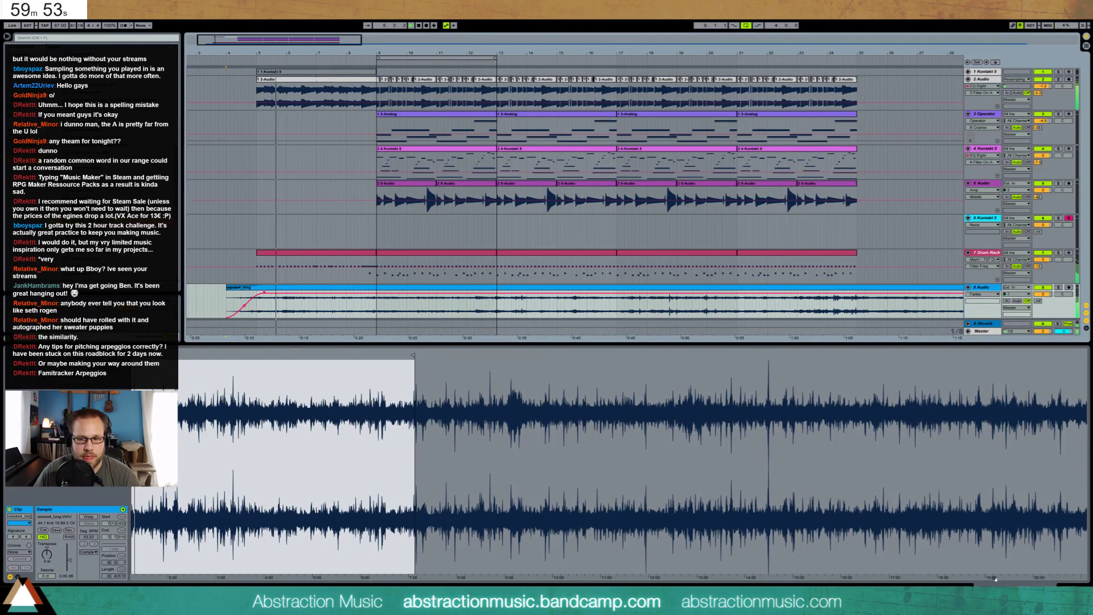
- Add an EQ Eight to the 8 Audio track with a low cut at about 250 Hz
key(shift+Tab)
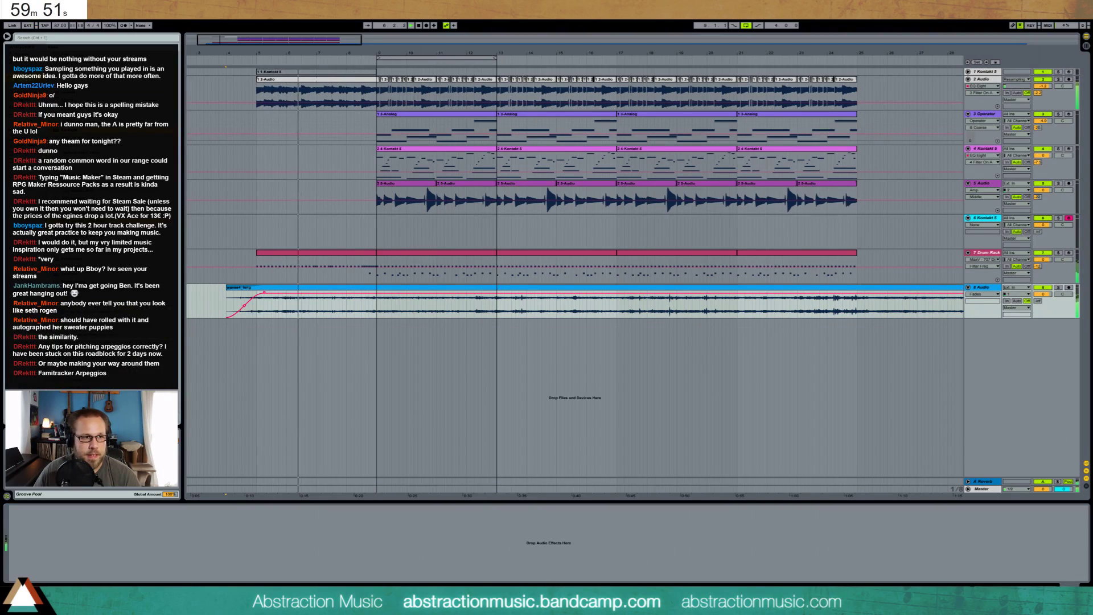
drag(85, 228, 49, 541)
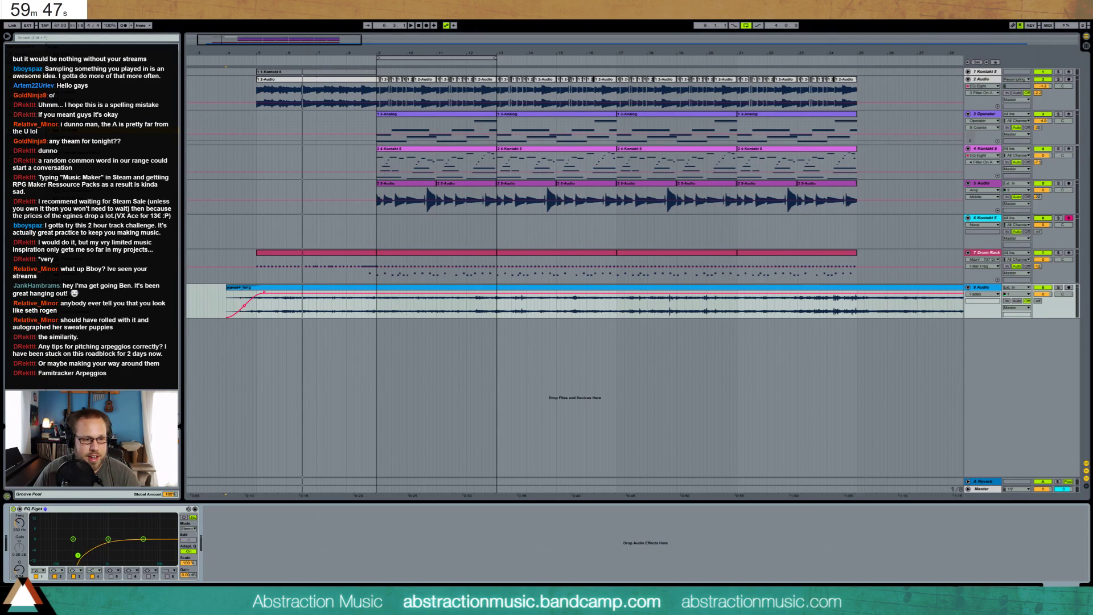
- Add an Overdrive at the end of the 7 Drum Rack track's effects and adjust its Dry/Wet mix
click(397, 260)
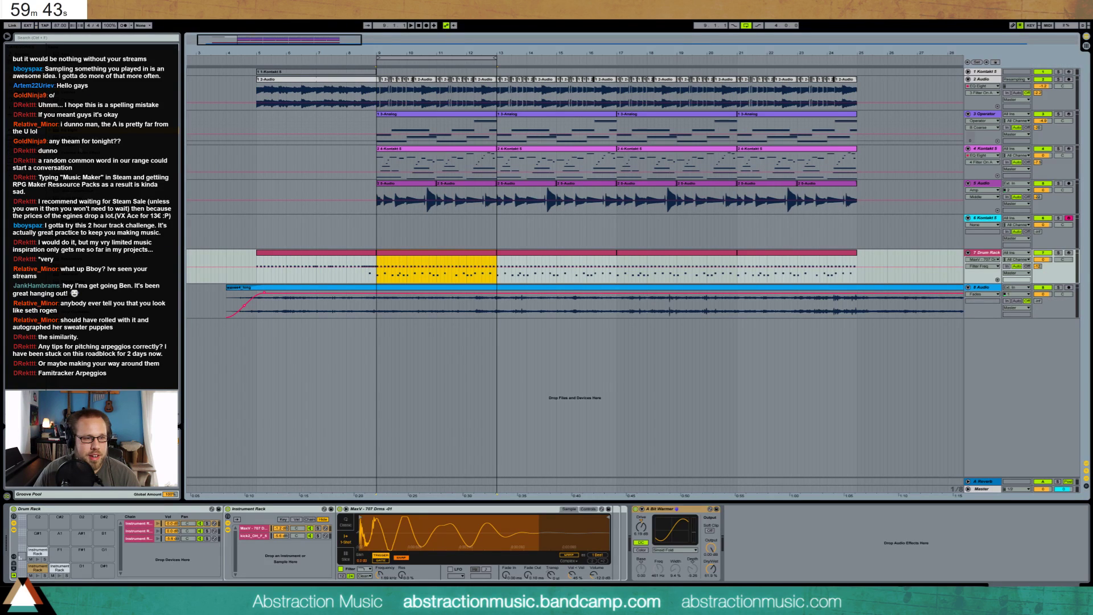
click(182, 251)
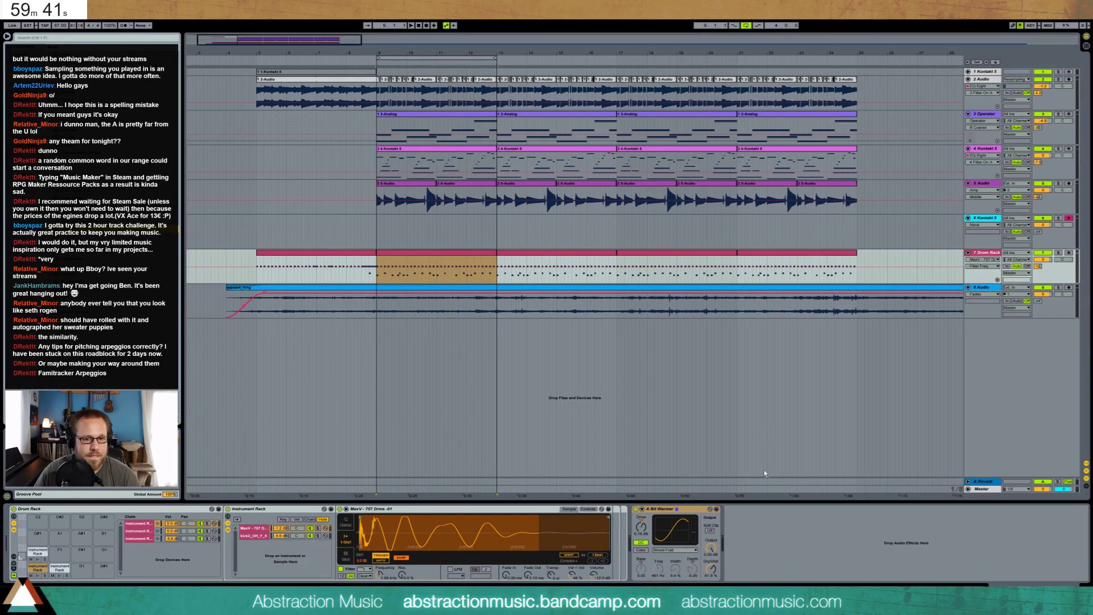
drag(764, 473, 756, 603)
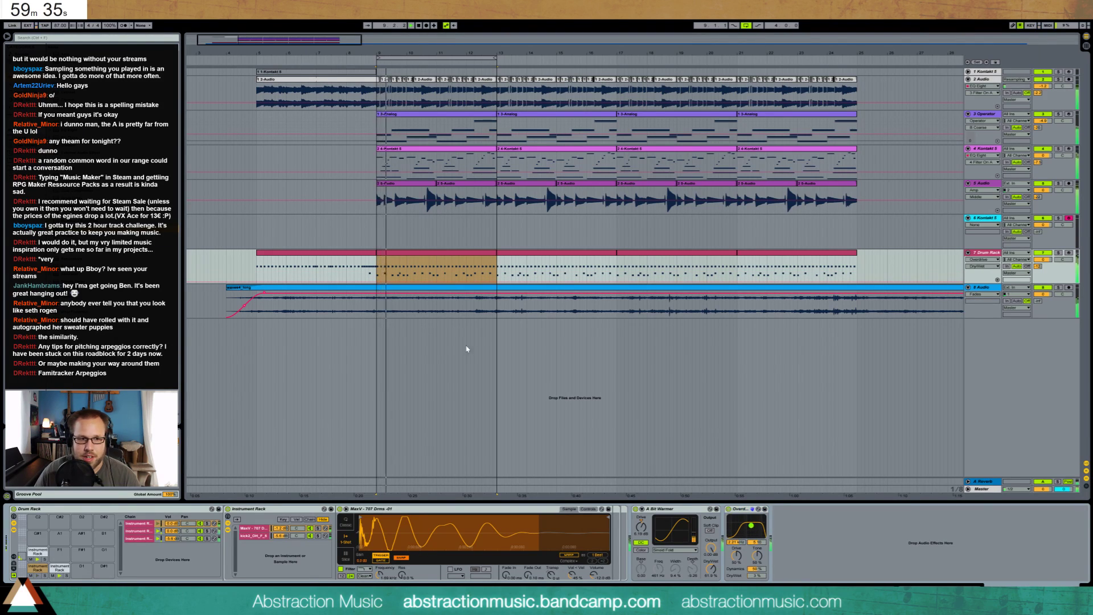
- Play from bar 4 and adjust the 8 Audio track's EQ Eight with a low cut at about 340 Hz and boosted highs
click(239, 315)
key(space)
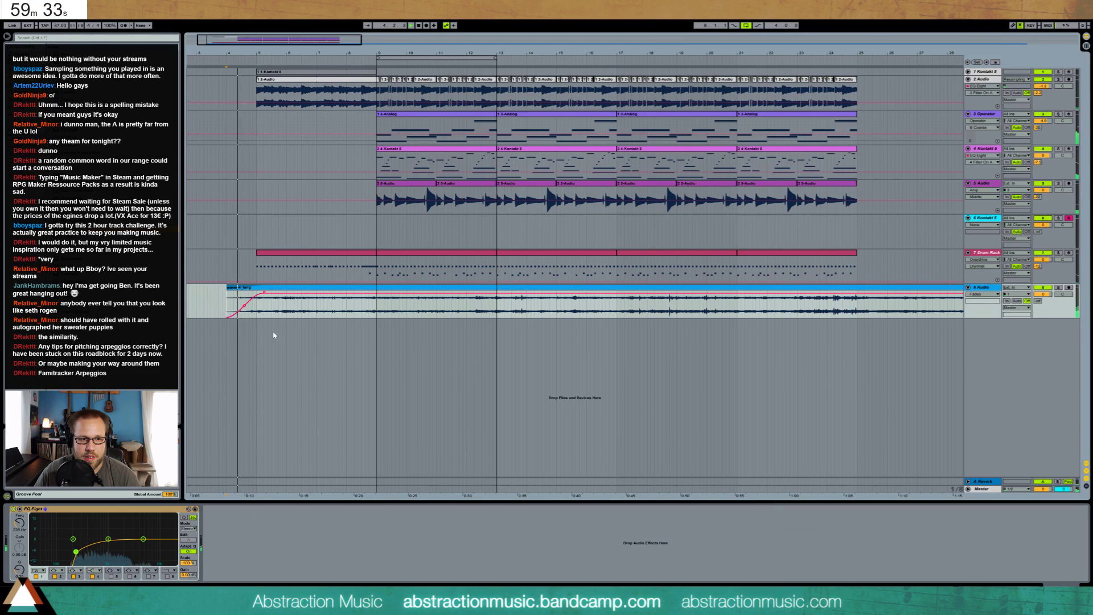
click(283, 299)
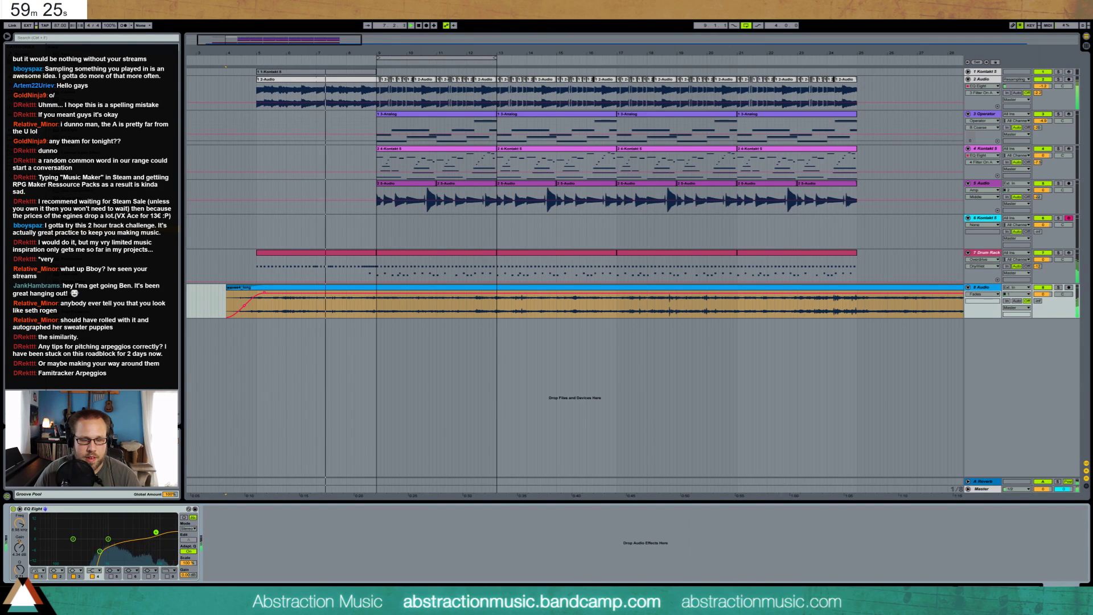
drag(100, 556, 86, 555)
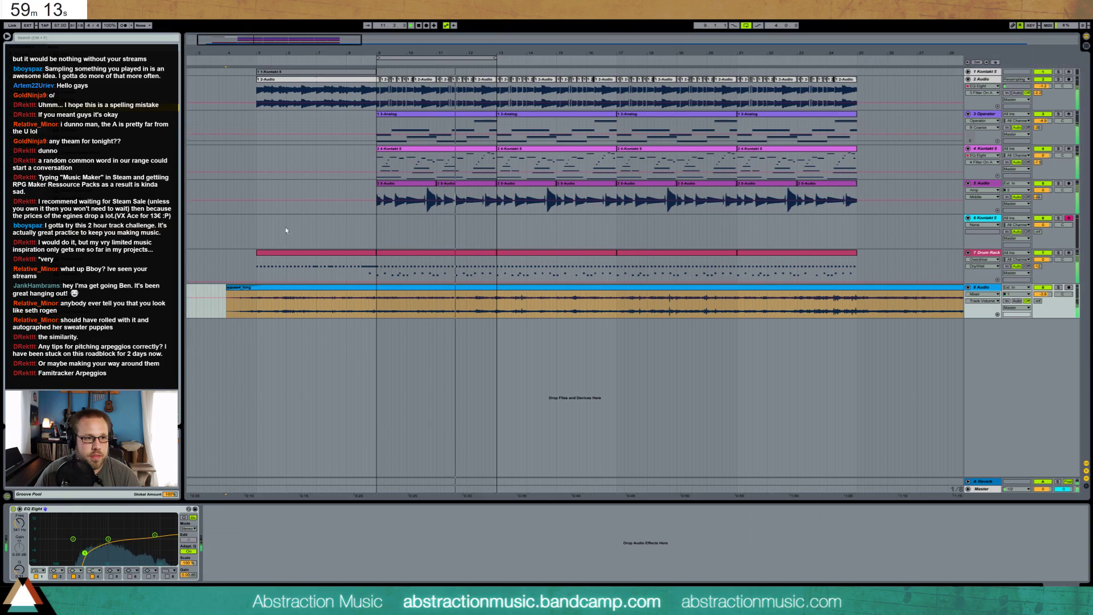
- Add a Compressor after the 8 Audio track's EQ Eight, sidechained to the Drum Rack's first Instrument Rack pad at Pre FX
drag(91, 227, 243, 527)
click(242, 528)
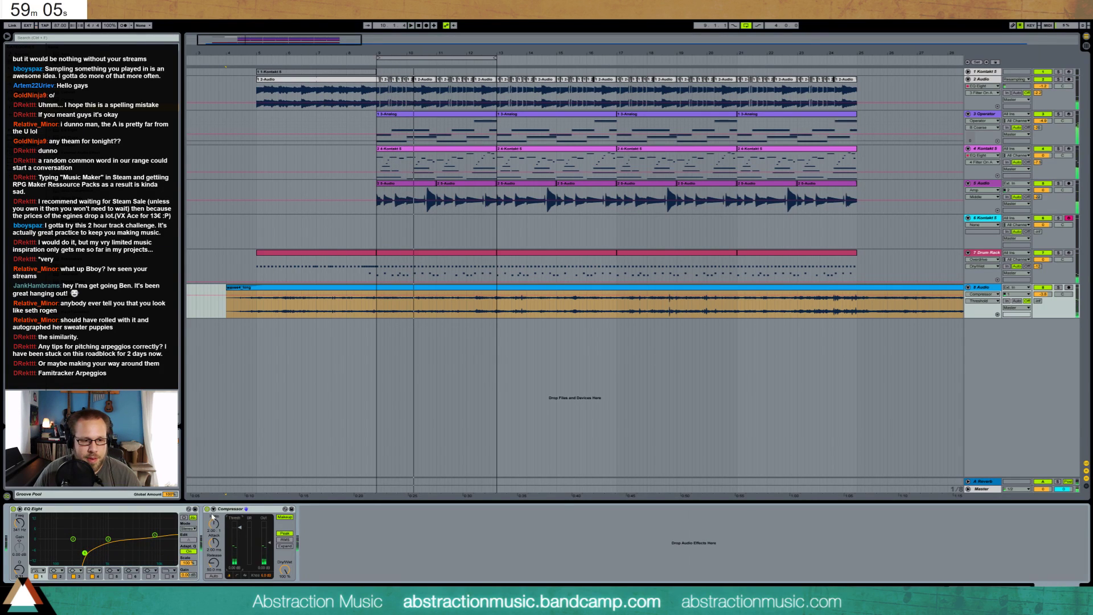
click(213, 509)
click(224, 529)
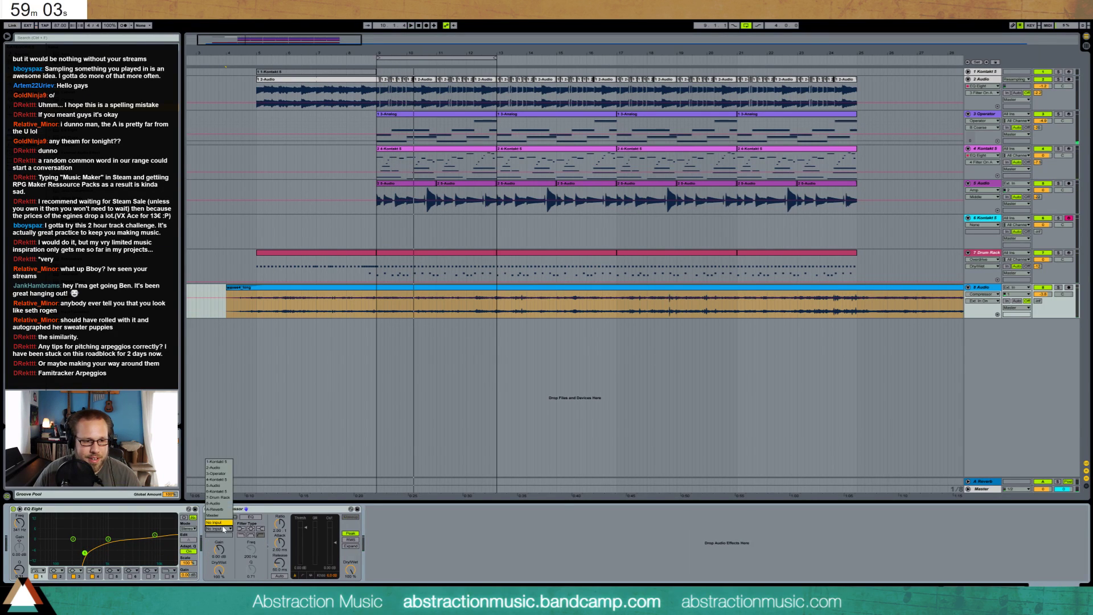
click(219, 498)
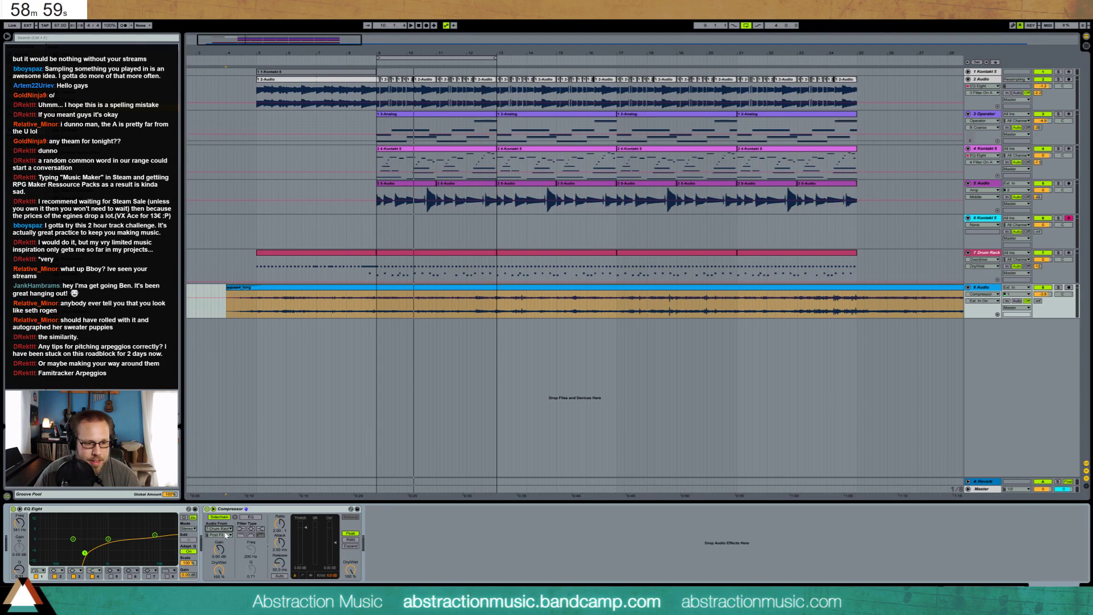
click(226, 535)
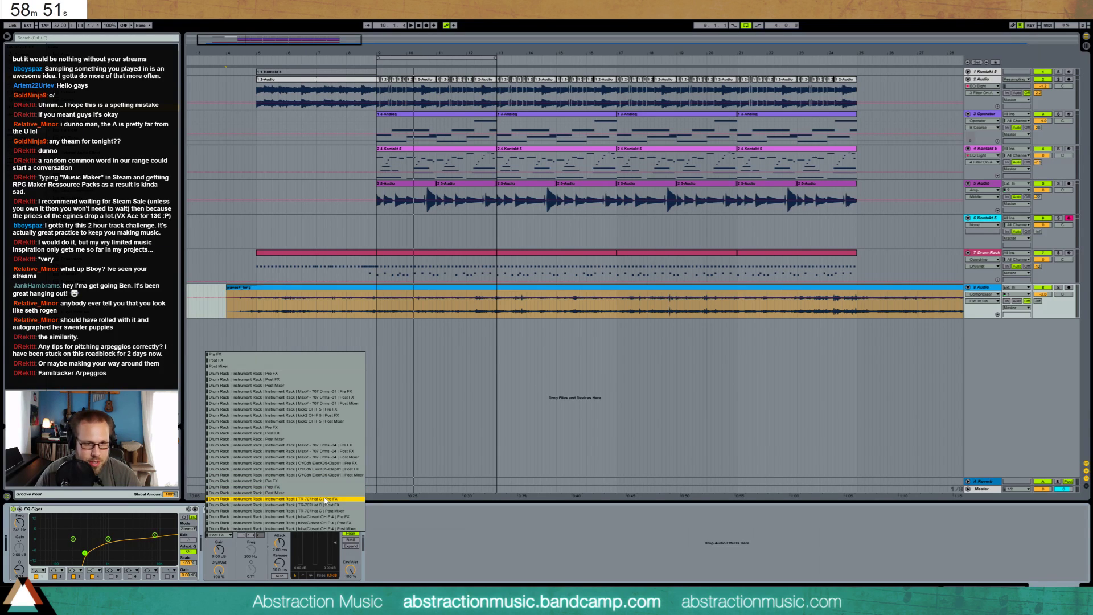
click(309, 374)
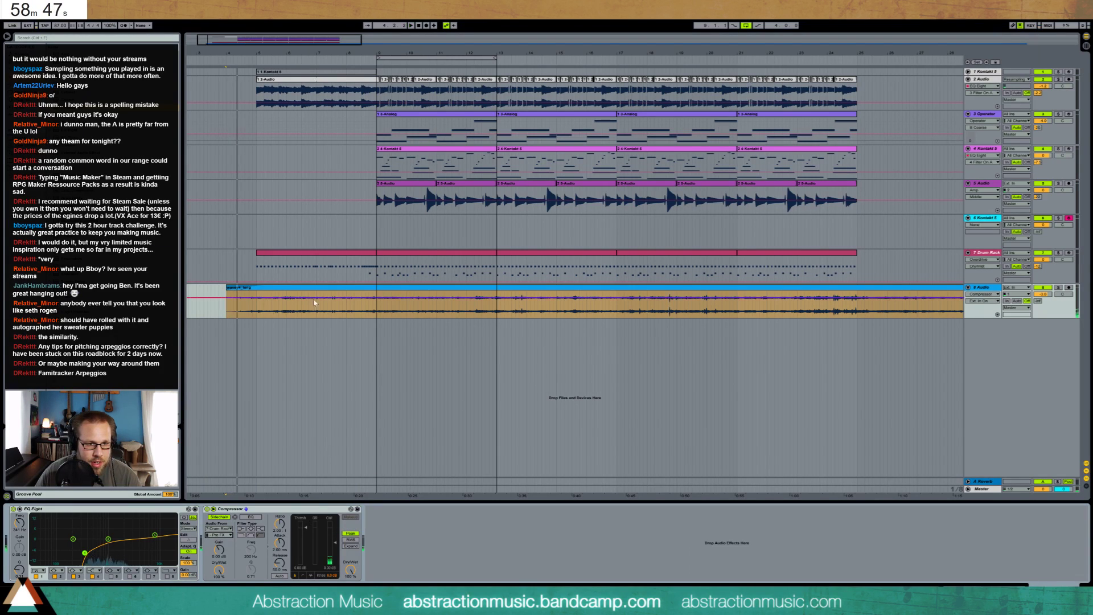
- Tune the 8 Audio sidechain compressor during playback by lowering its threshold, raising its sidechain gain and adjusting attack and release
click(371, 312)
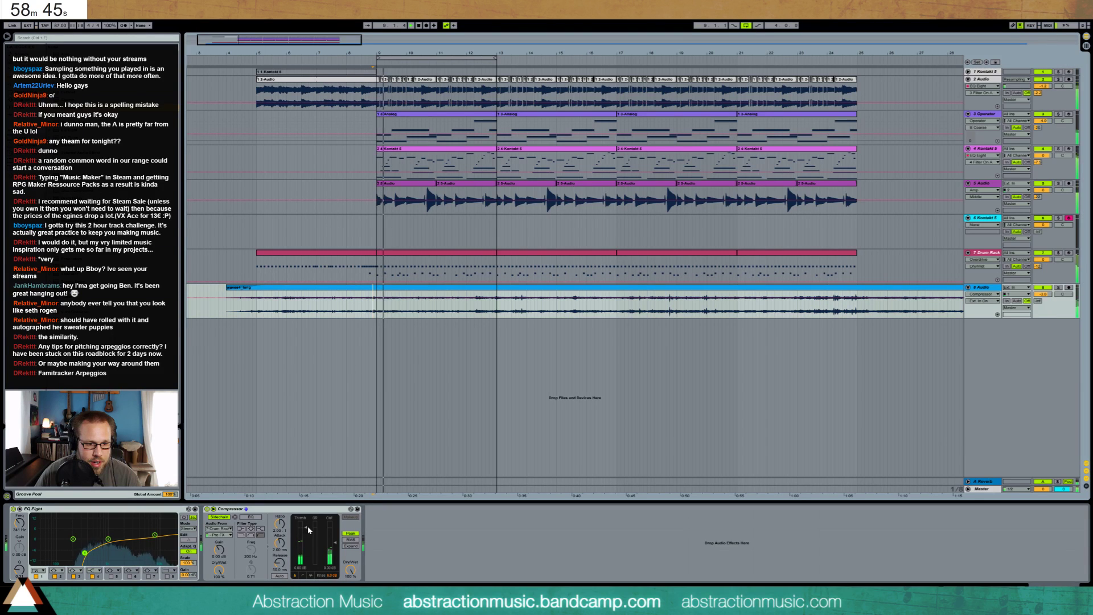
drag(308, 529, 308, 557)
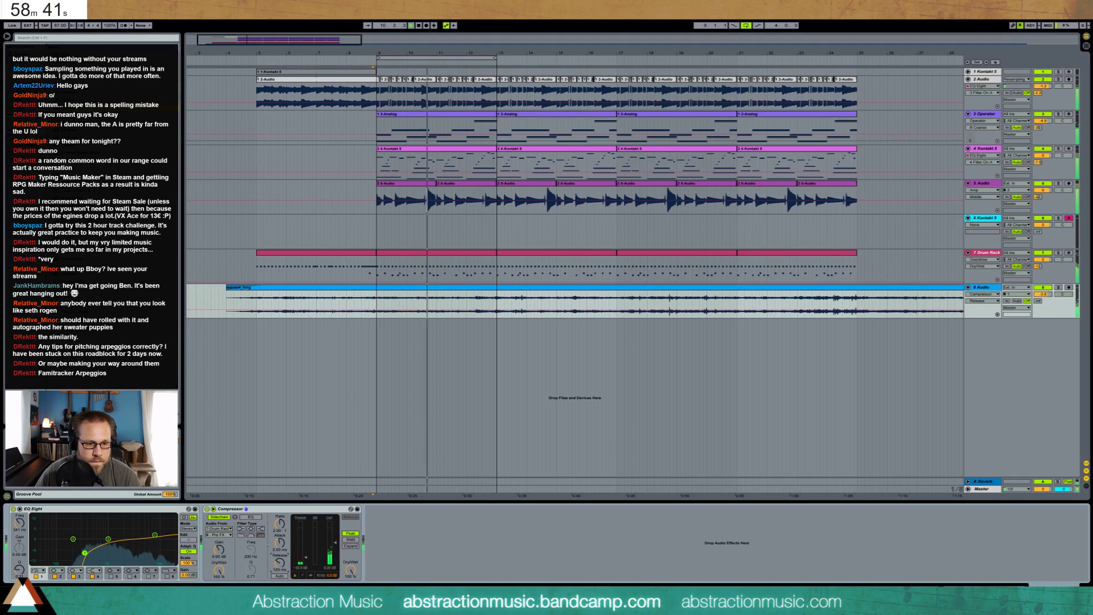
drag(280, 538, 280, 554)
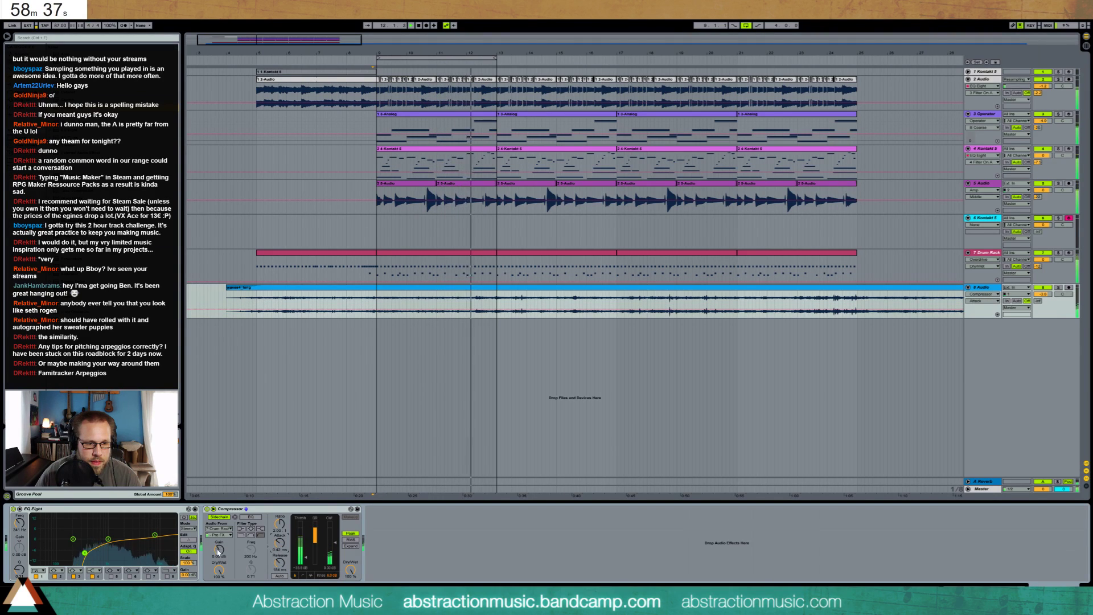
drag(219, 550, 219, 548)
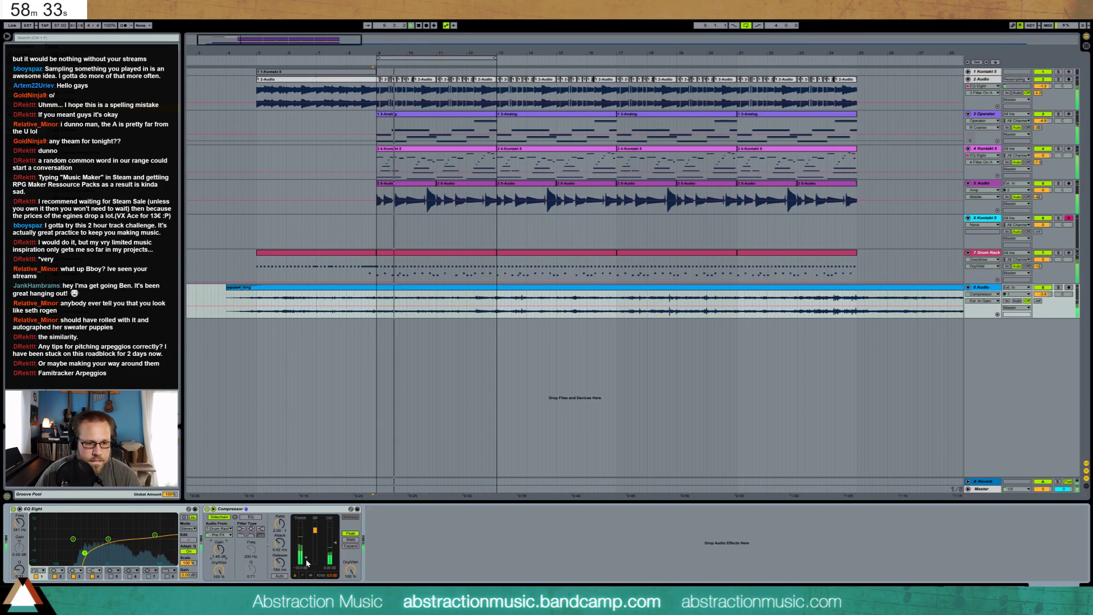
drag(306, 559, 308, 571)
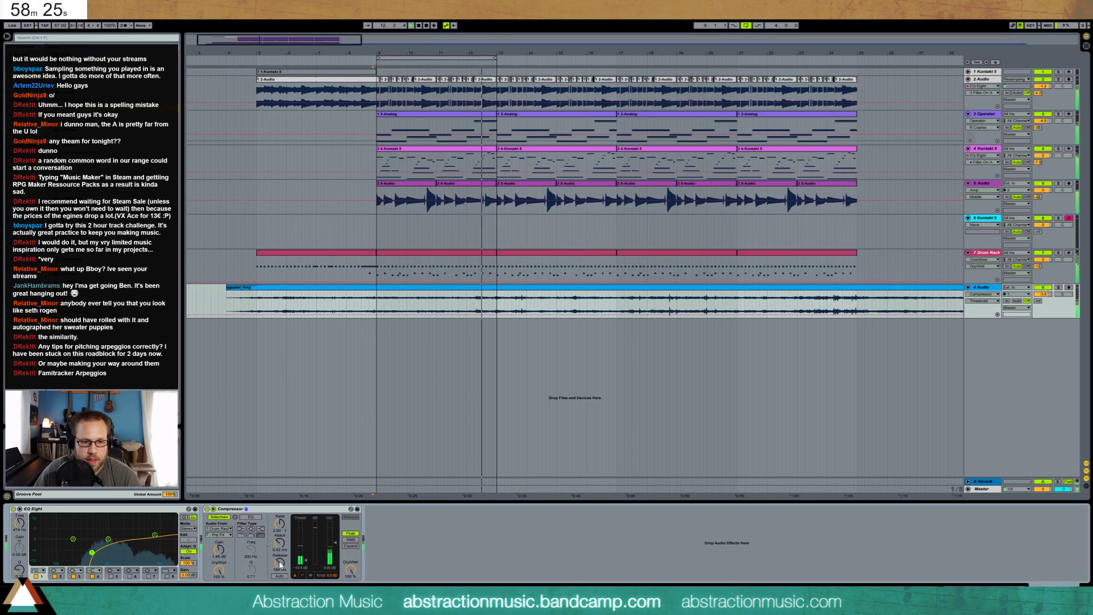
drag(280, 542, 280, 532)
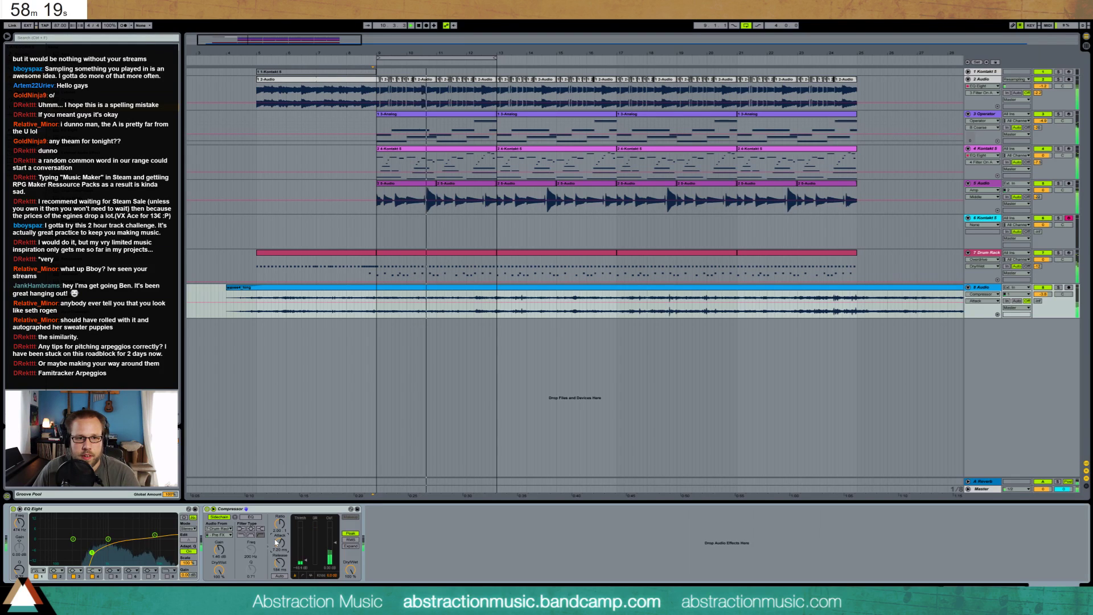
- Add a Compressor before the Amp on the 5 Audio track, lower its threshold and adjust its output gain during playback
click(407, 185)
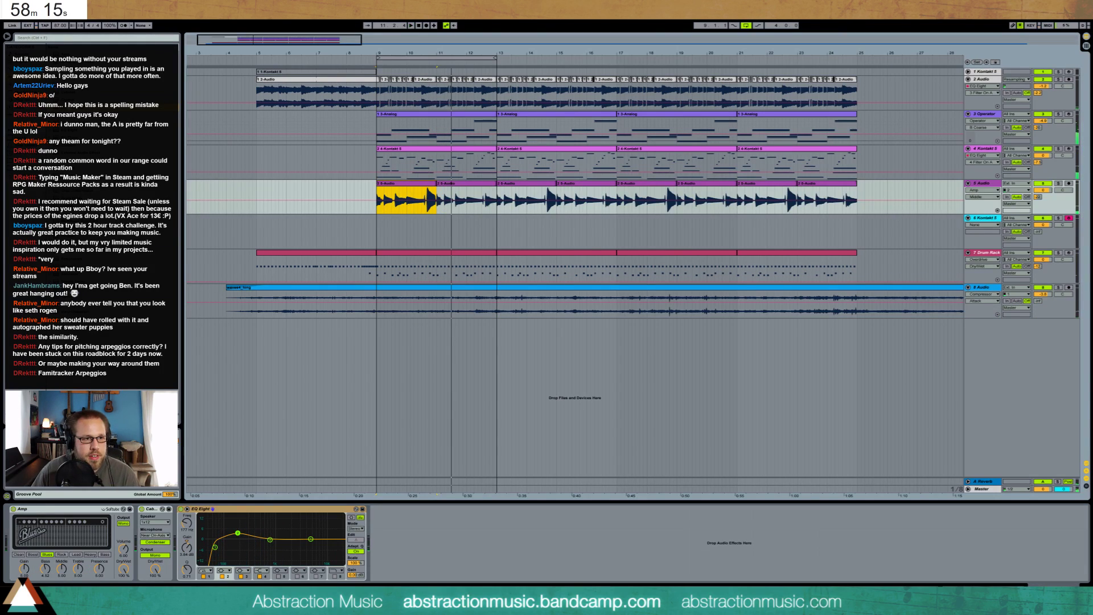
drag(85, 107, 30, 536)
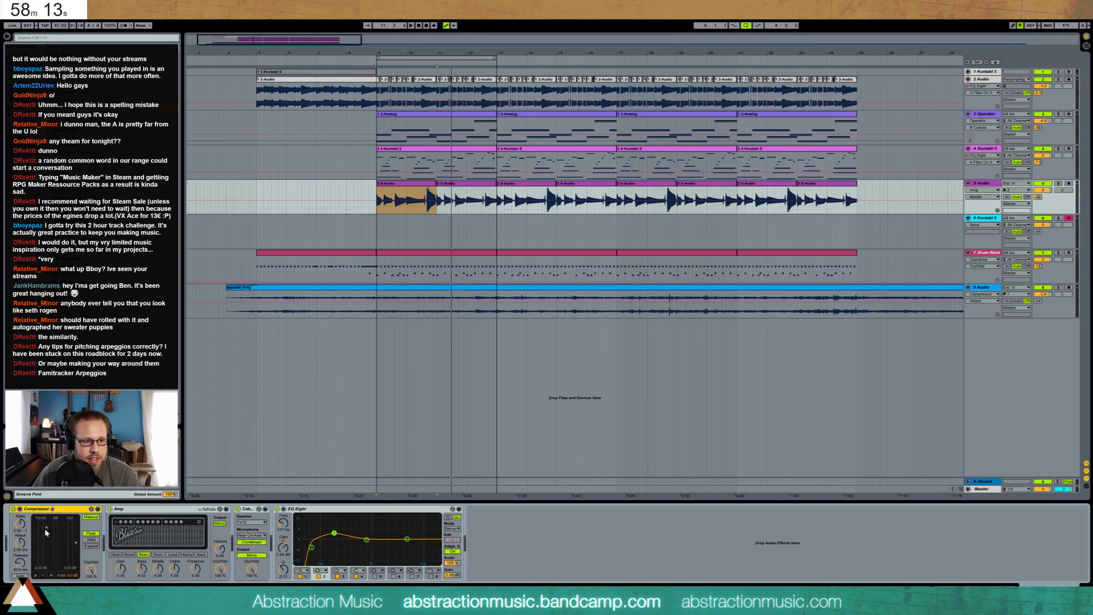
key(space)
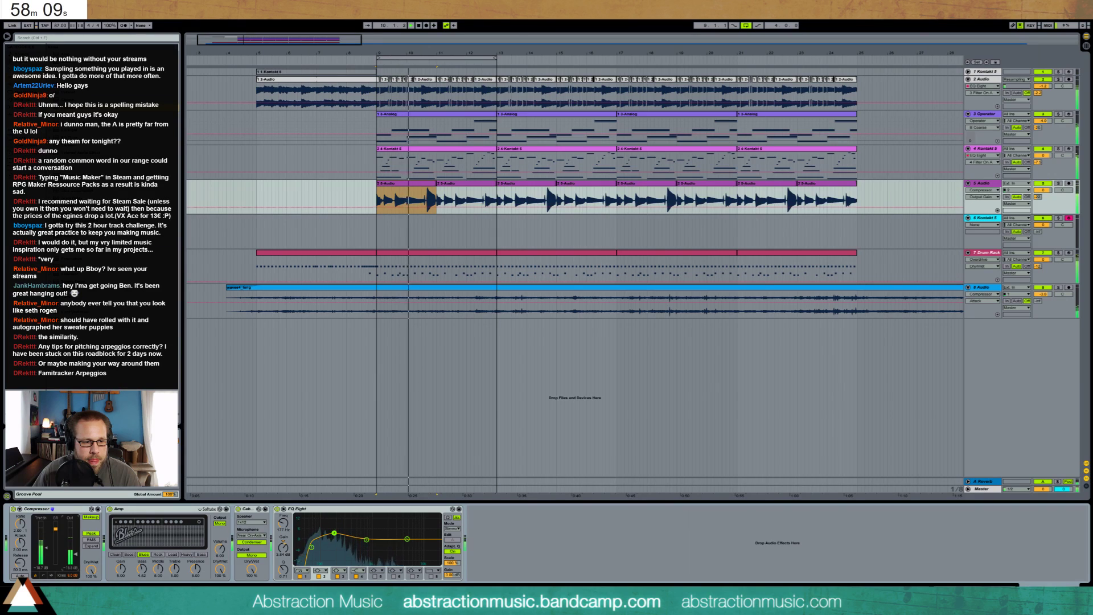
drag(46, 547, 46, 553)
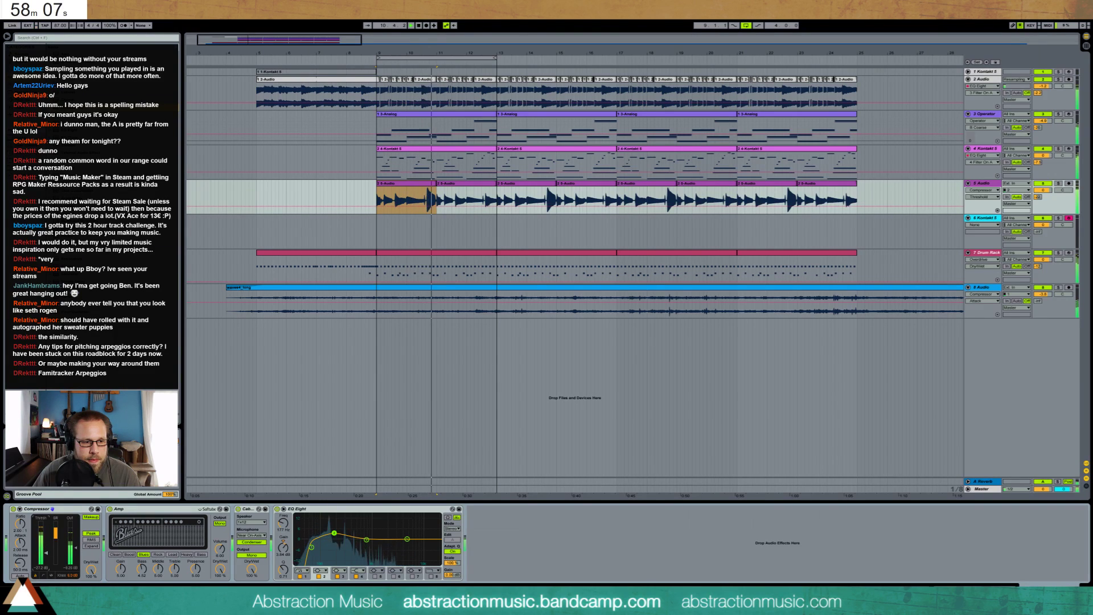
click(74, 552)
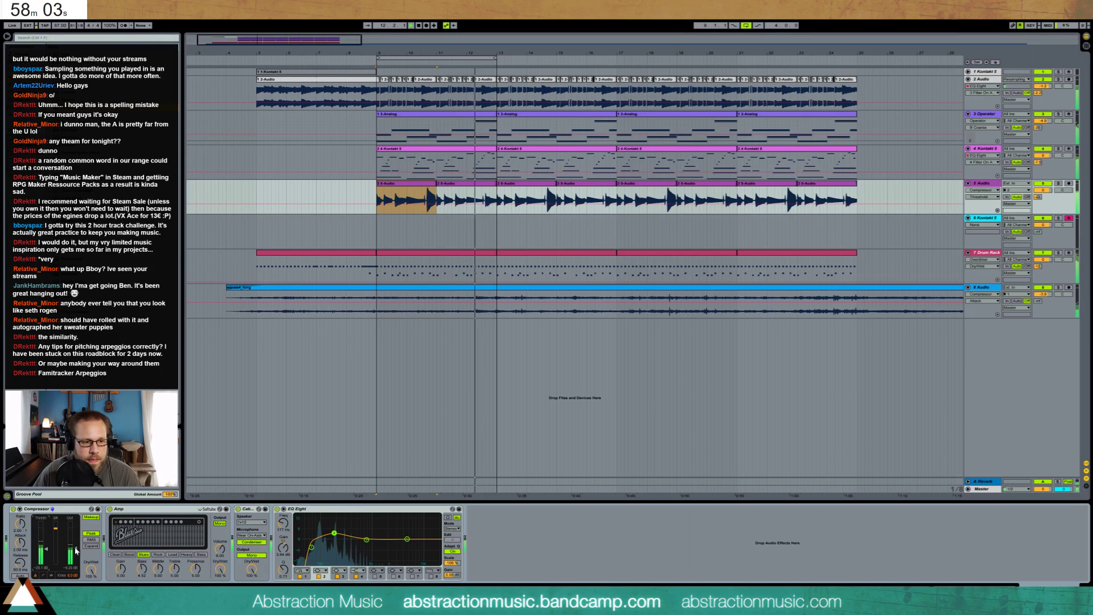
click(76, 551)
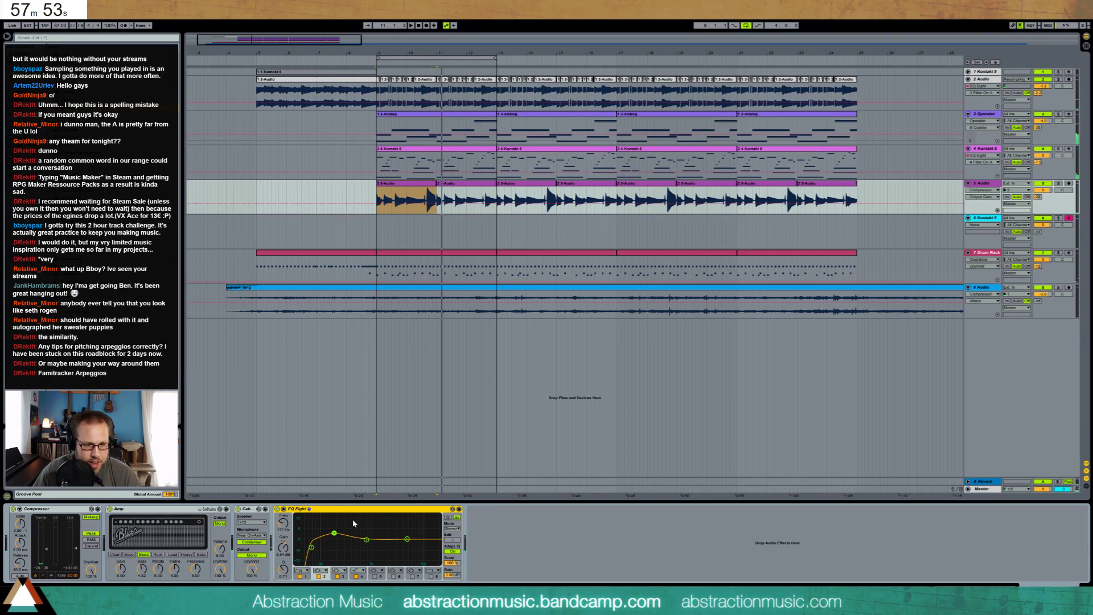
- Group the 5 Audio track's EQ Eight into an Audio Effect Rack and create a second chain with a high-pass Auto Filter
key(ctrl+g)
click(278, 529)
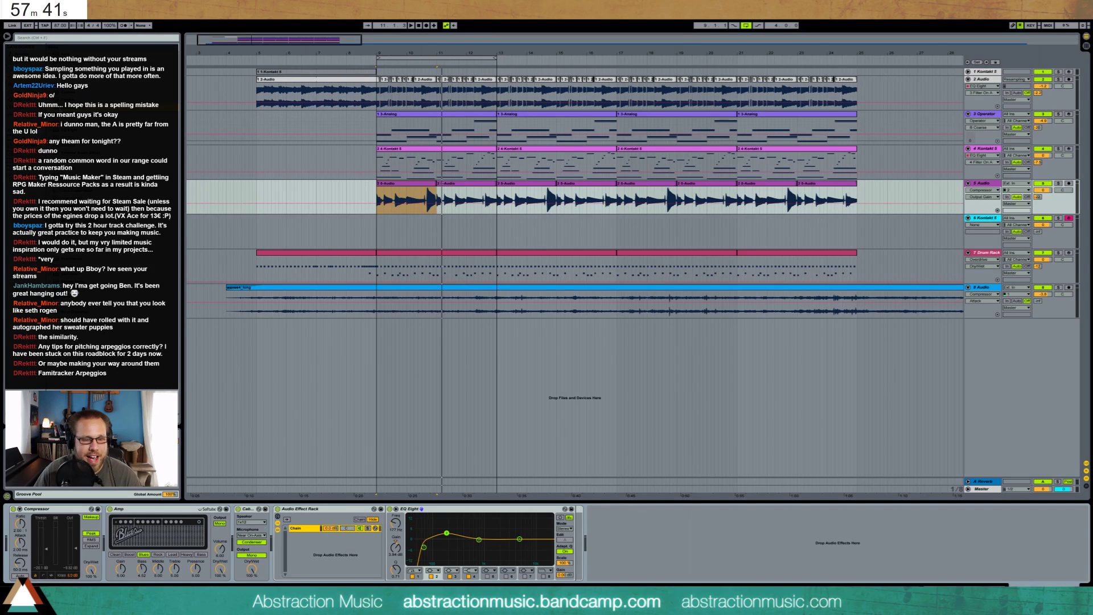
click(309, 498)
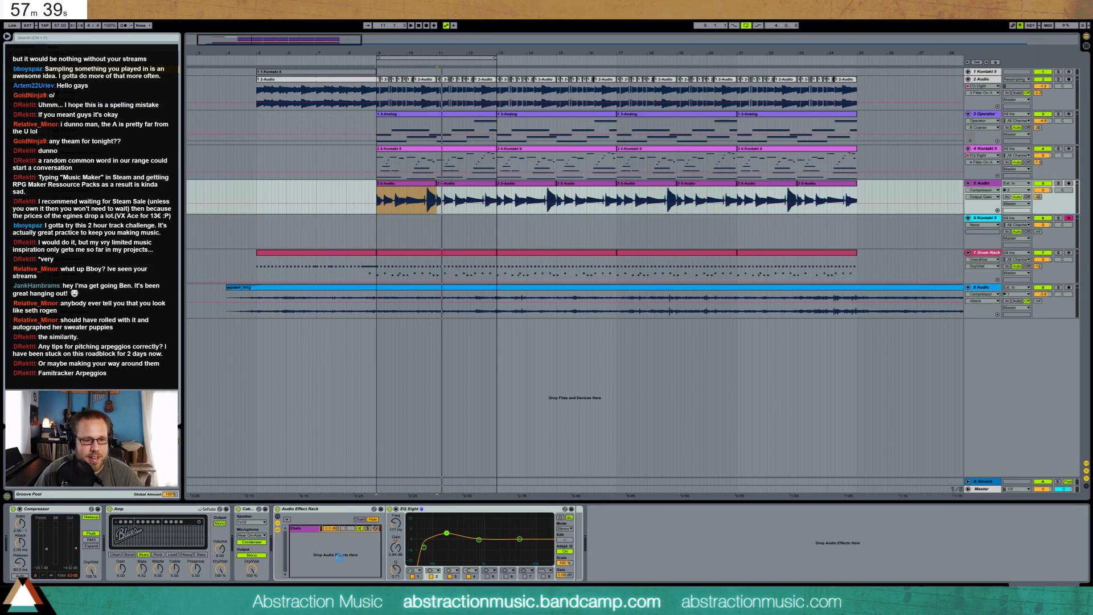
drag(339, 557, 340, 556)
click(422, 562)
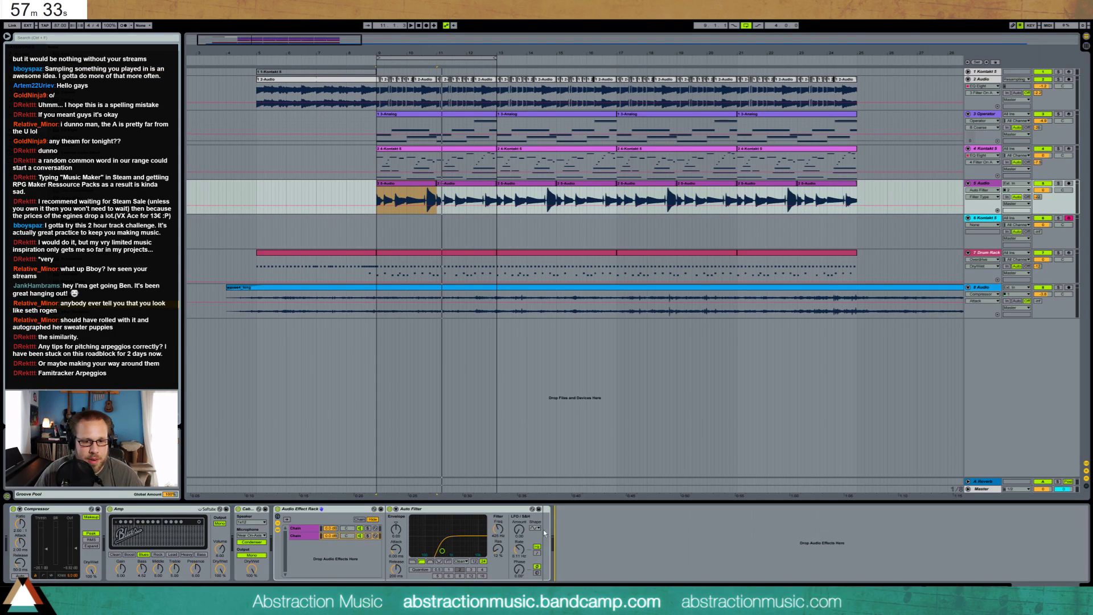
- Add a Utility after the Auto Filter in the second chain and adjust its stereo width
mouse_move(543, 529)
mouse_down()
mouse_move(555, 560)
mouse_move(582, 564)
mouse_move(561, 586)
mouse_up()
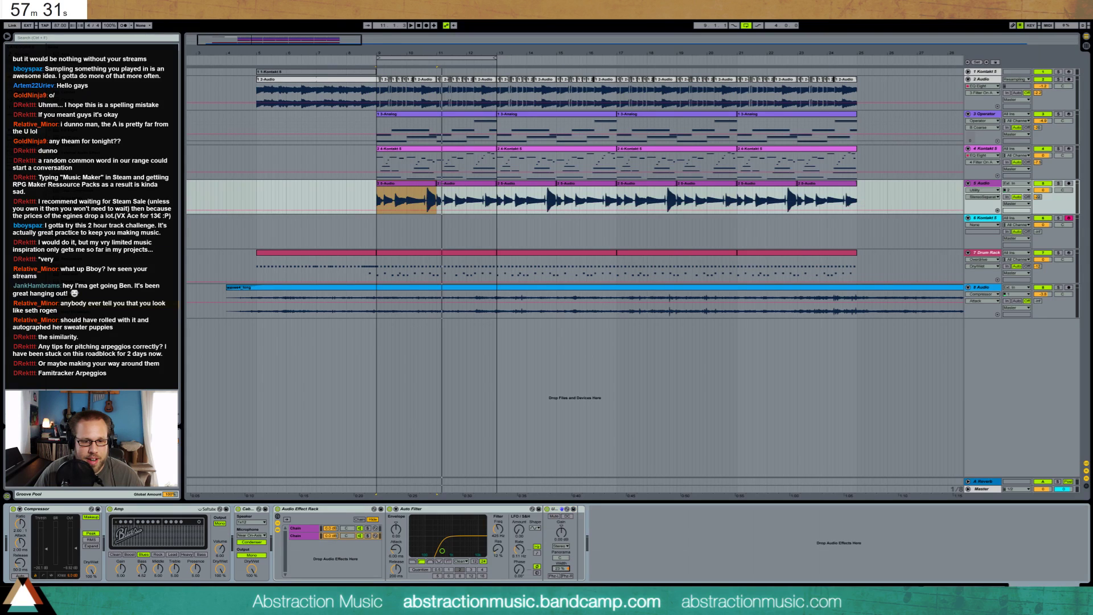
click(561, 568)
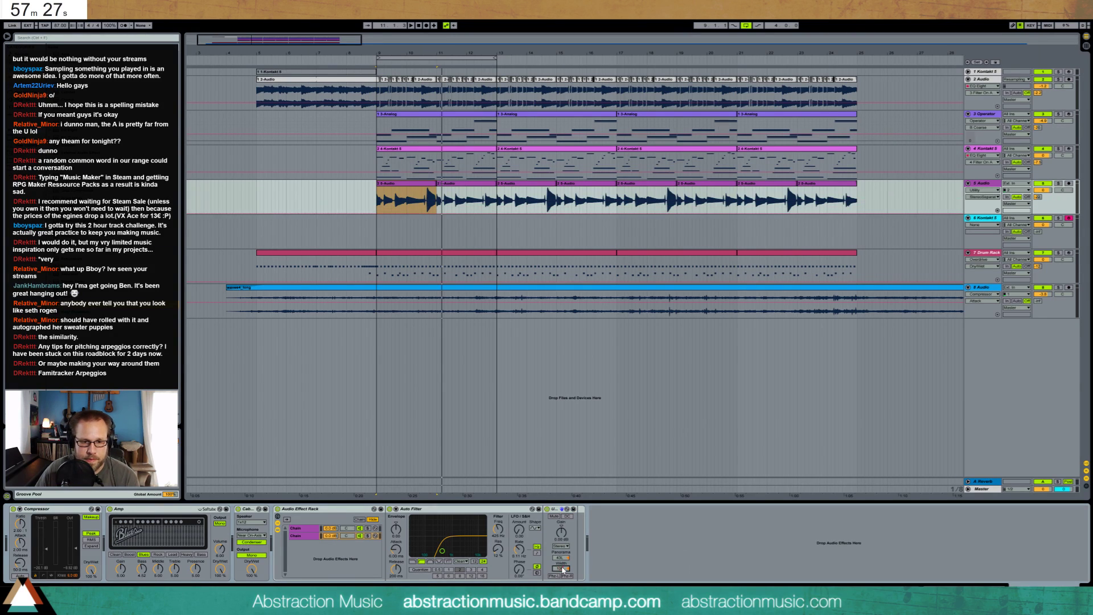
key(space)
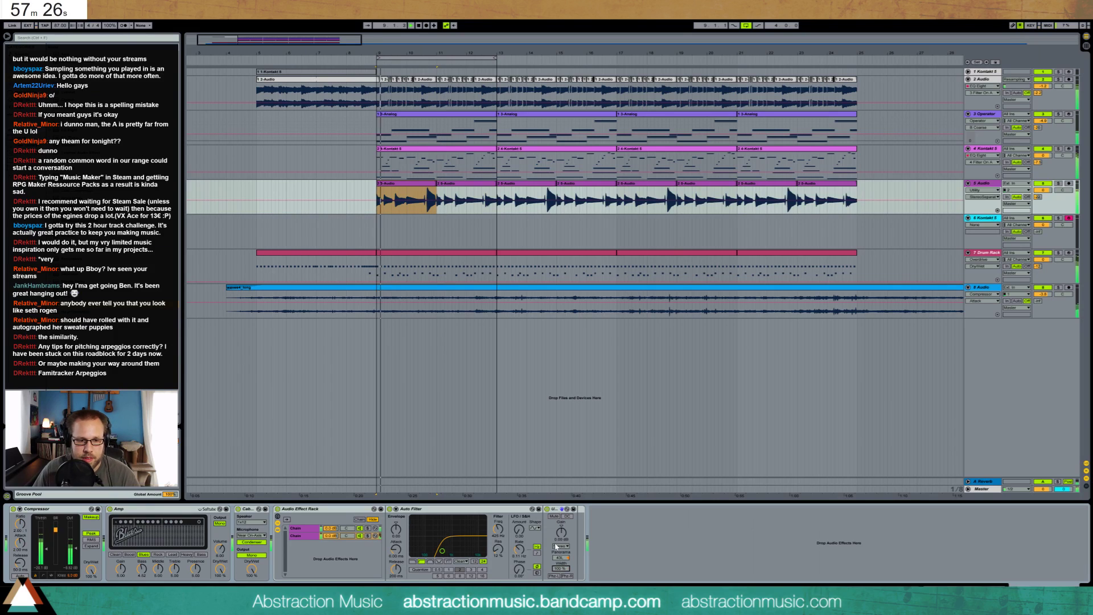
- Add a high cut with band 8 in the first chain's EQ Eight and solo 5 Audio to match it against the second chain's filter
click(309, 531)
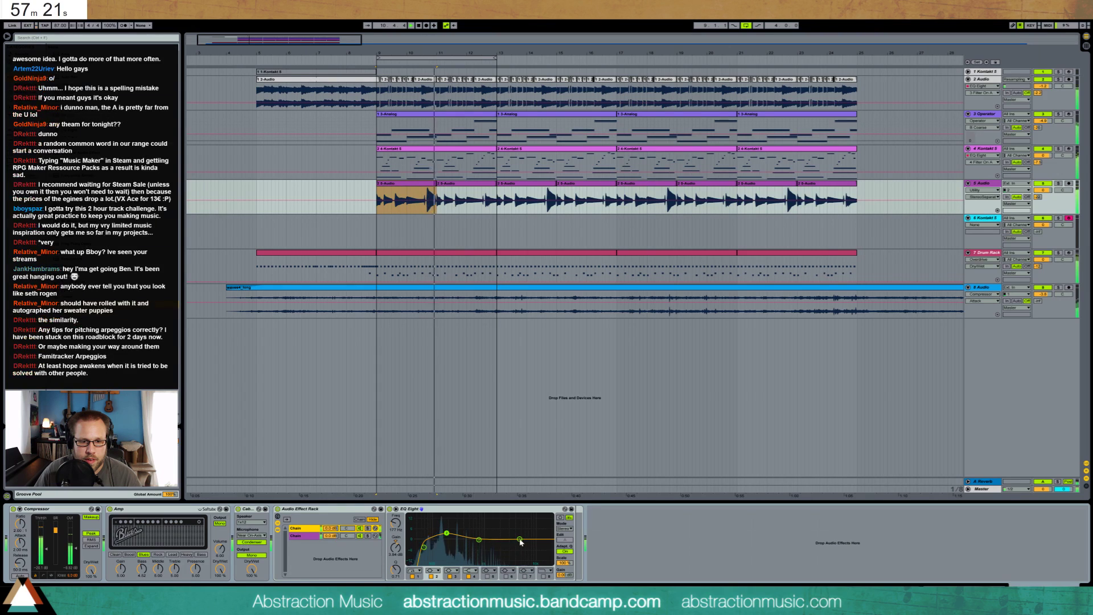
click(536, 554)
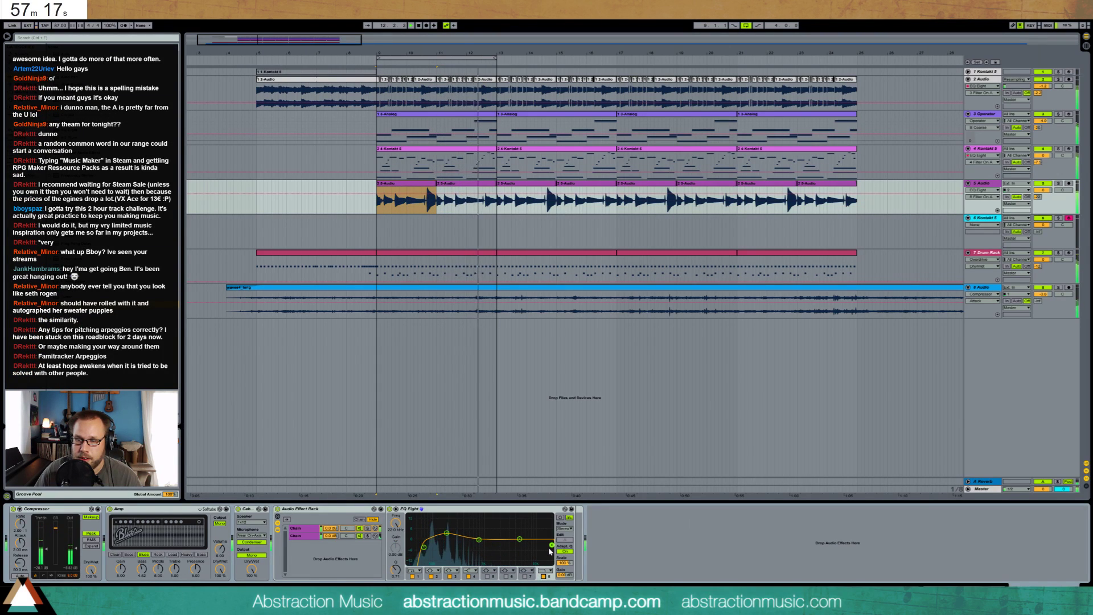
drag(551, 547, 481, 540)
click(1059, 183)
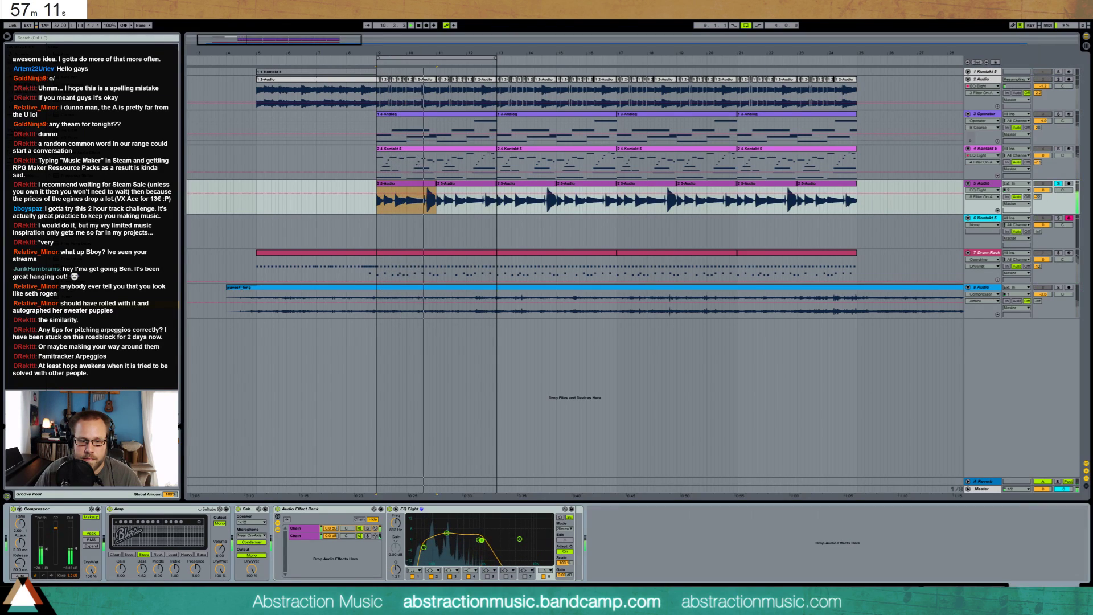
click(312, 535)
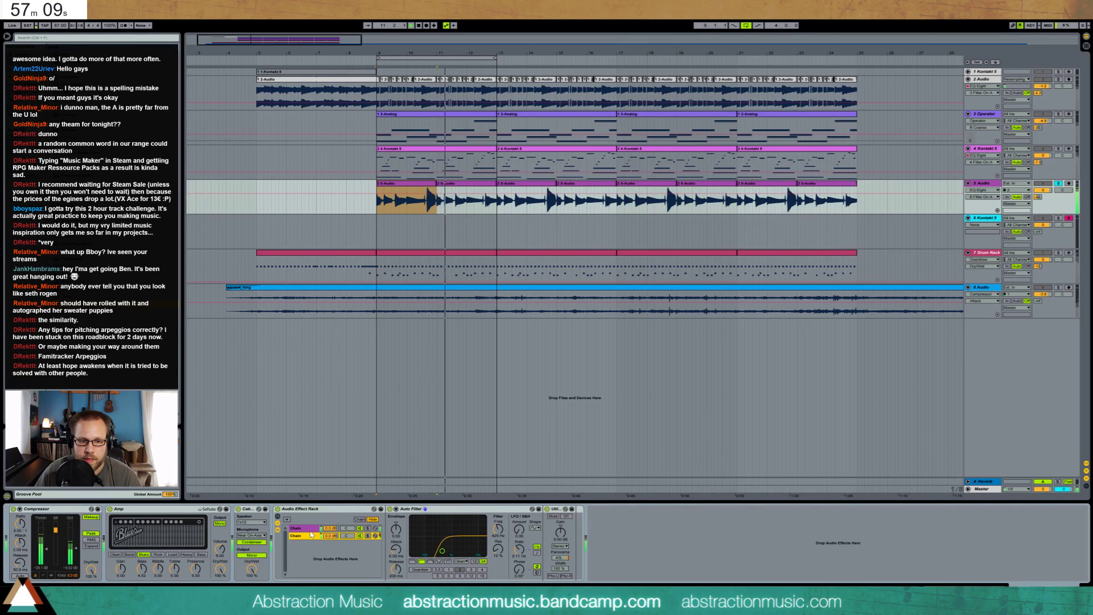
click(311, 528)
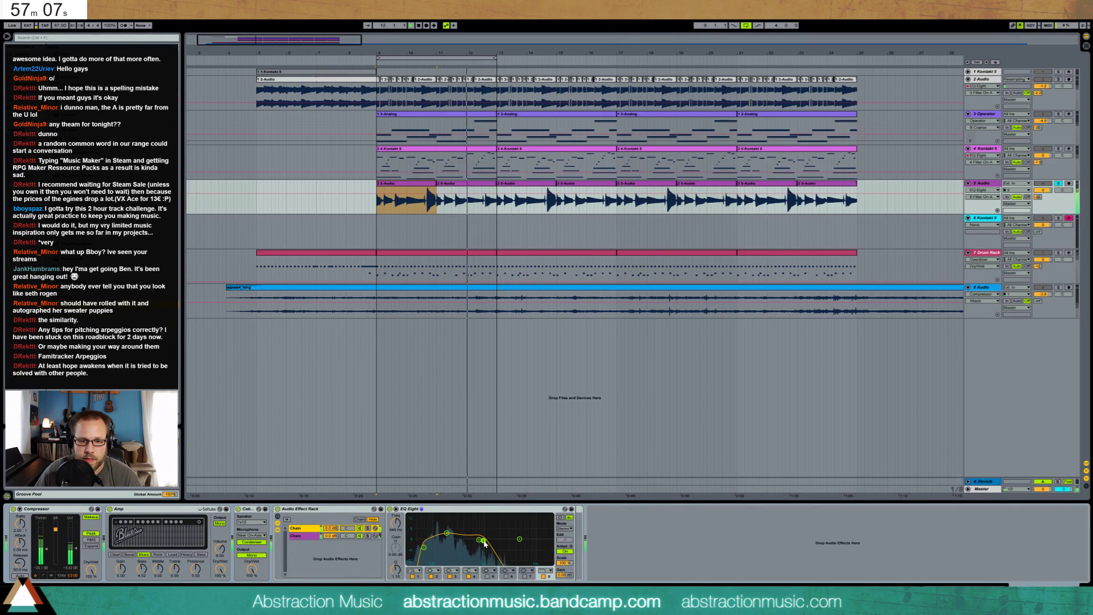
click(330, 536)
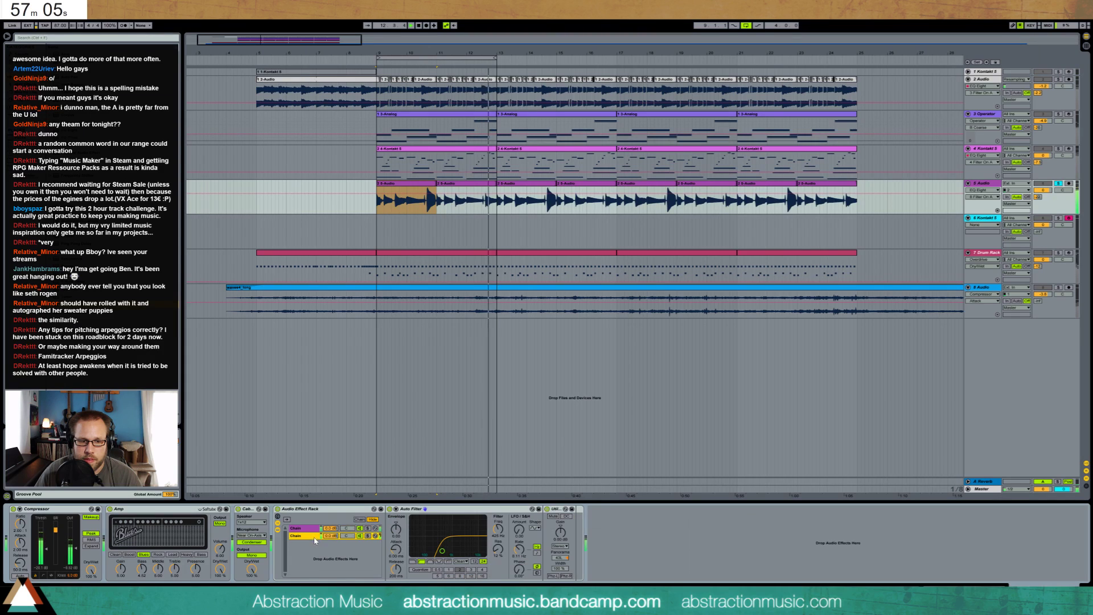
- Try a Ping Pong Delay between the Auto Filter and Utility in the second chain, adjusting its dry/wet and feedback during playback
drag(438, 546, 439, 551)
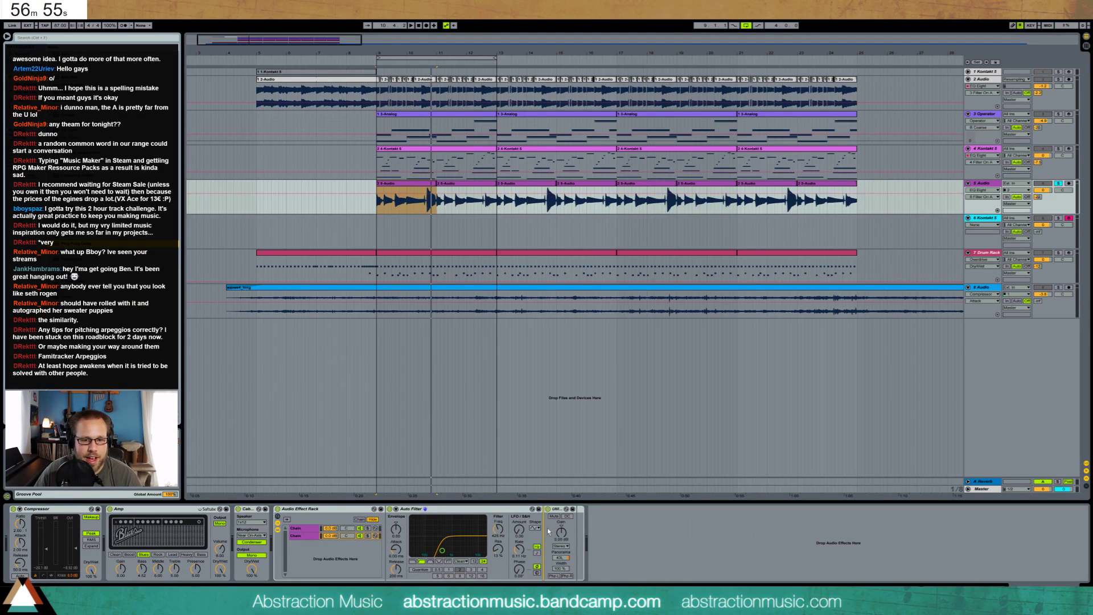
drag(548, 528, 547, 528)
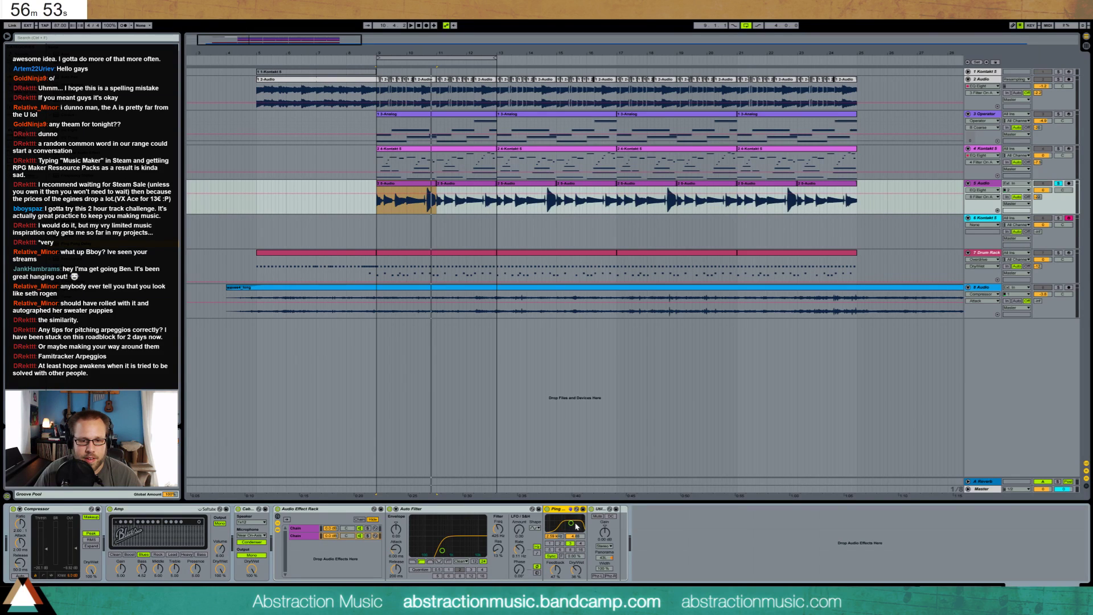
key(space)
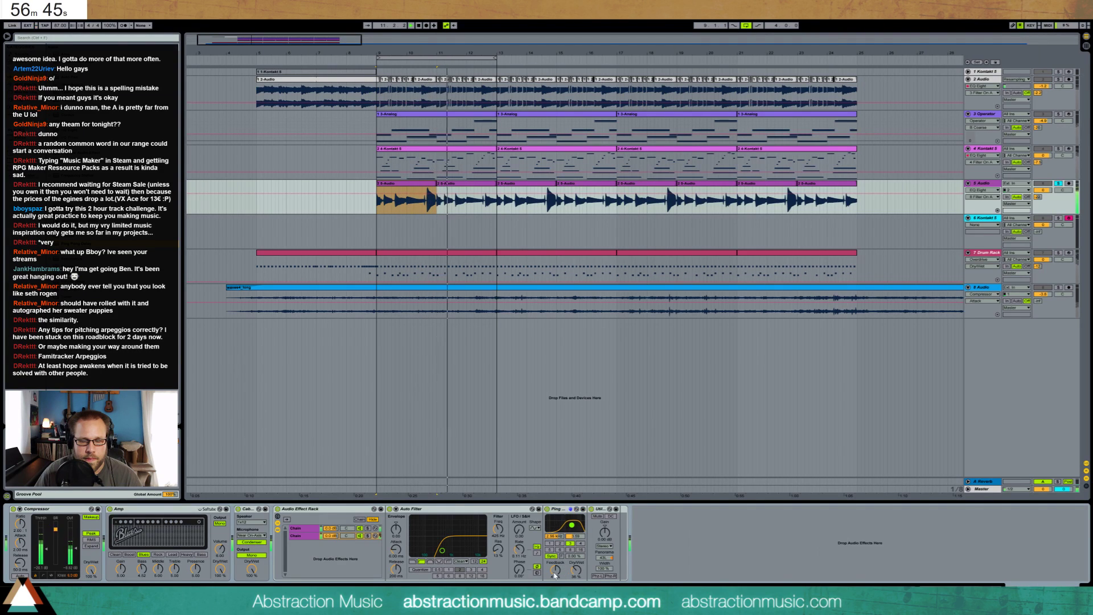
drag(558, 576, 577, 566)
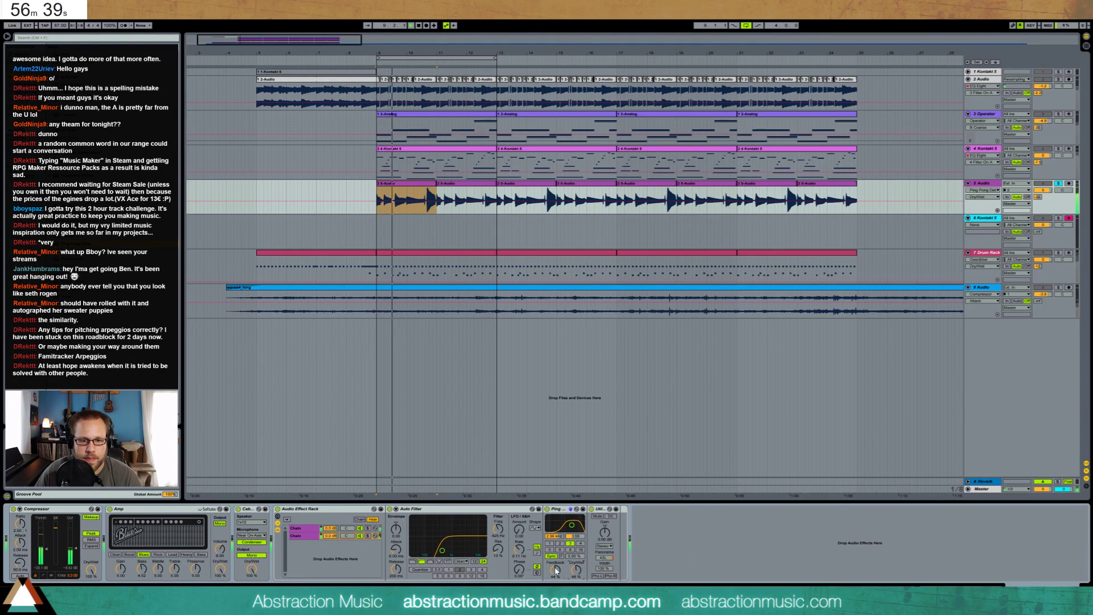
drag(555, 569, 555, 568)
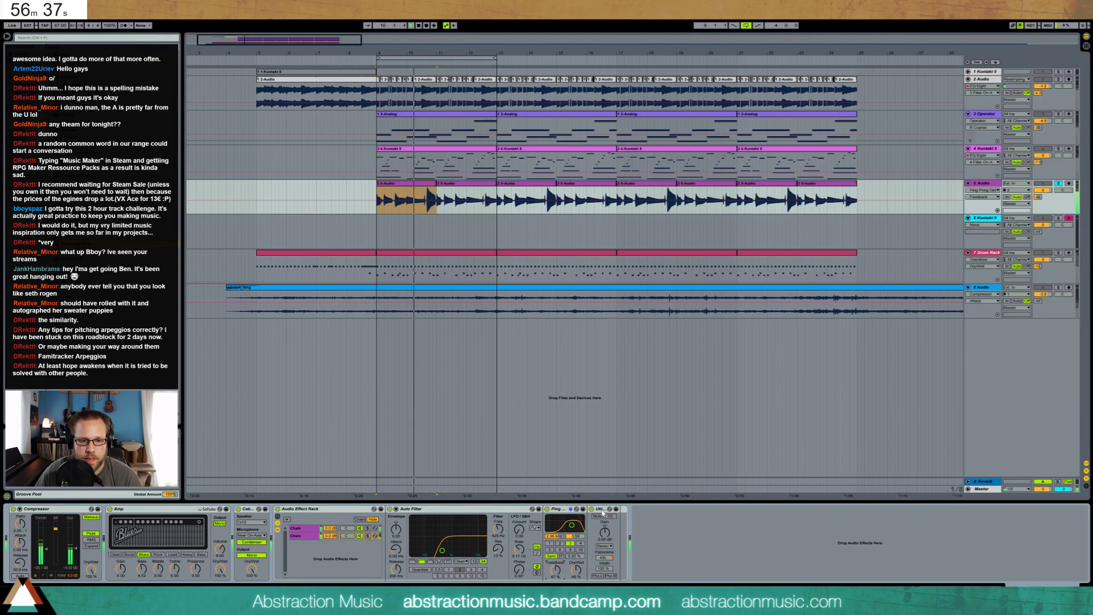
- Move the Utility ahead of the Auto Filter in the second chain, keeping the Ping Pong Delay last
drag(601, 509, 387, 515)
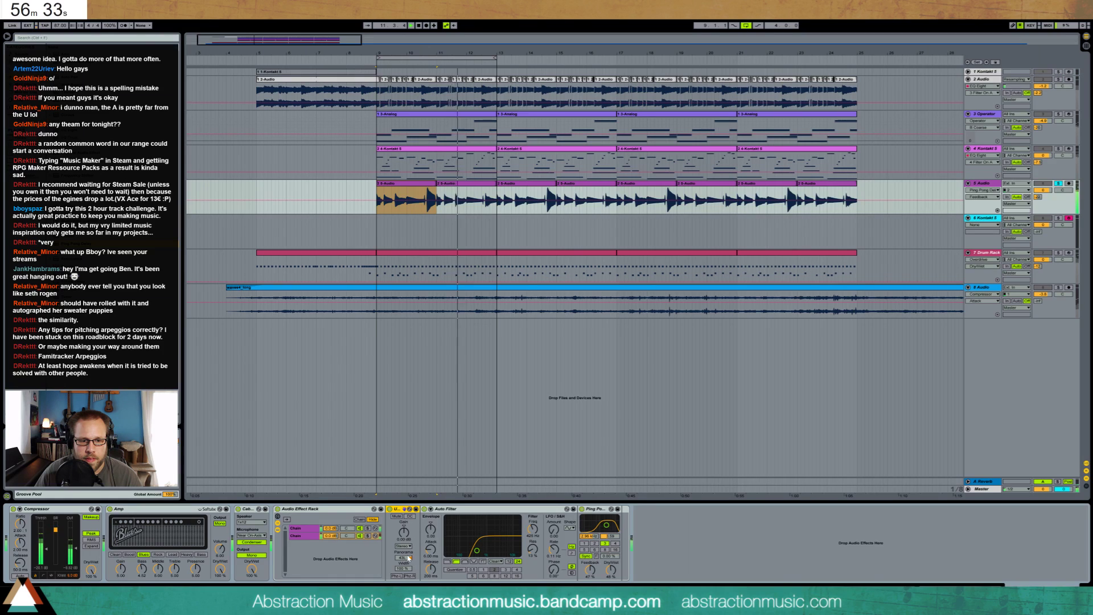
click(390, 510)
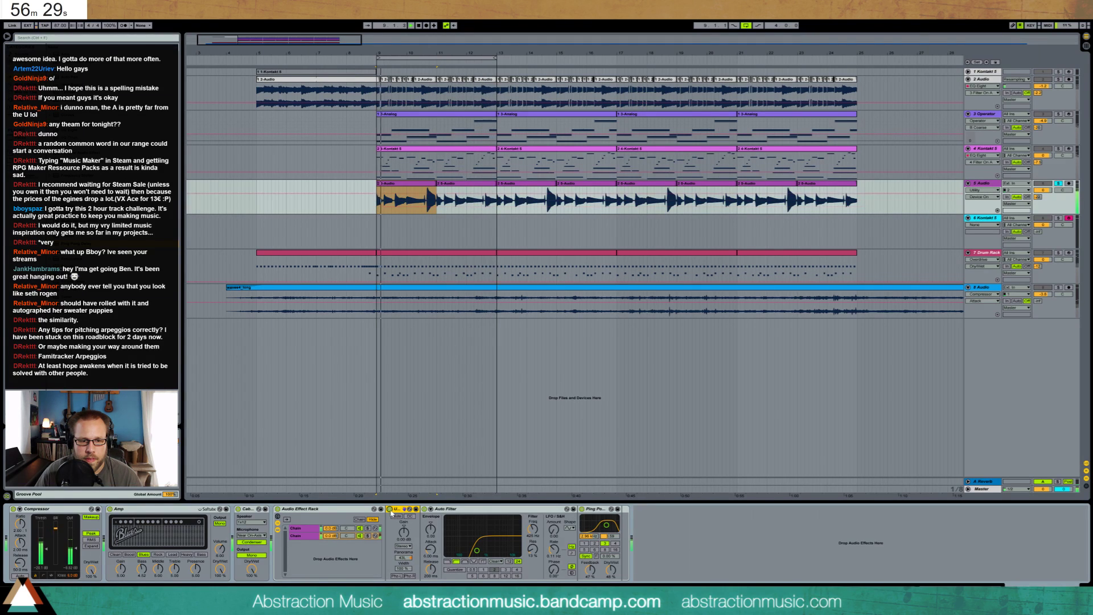
drag(393, 510, 548, 517)
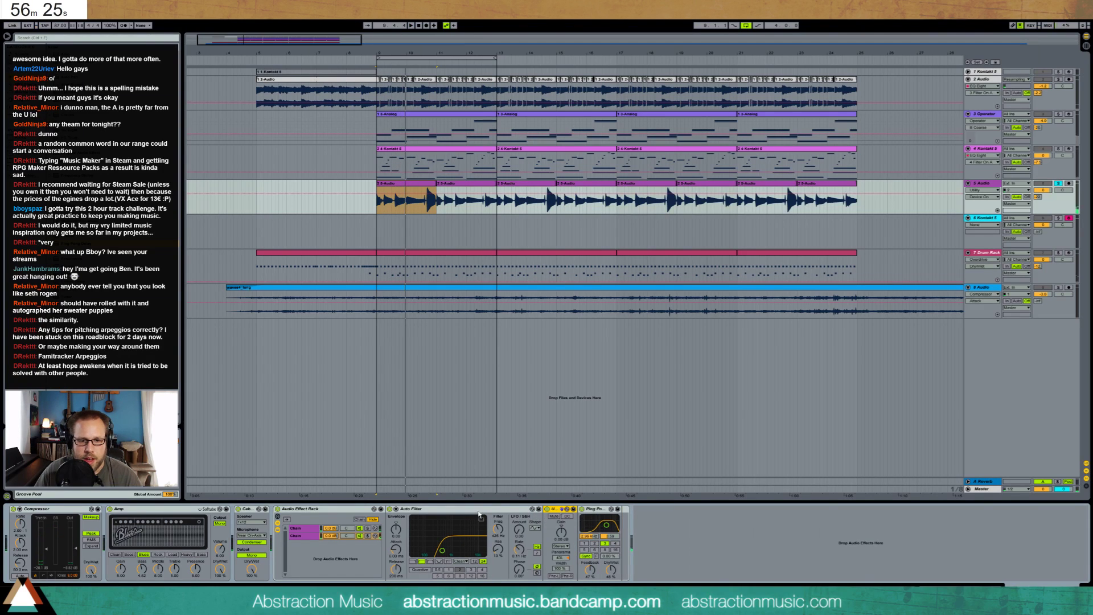
drag(443, 509, 570, 510)
- Replace the Ping Pong Delay with a Simple Delay after the Auto Filter and set its left delay time to 3
click(598, 509)
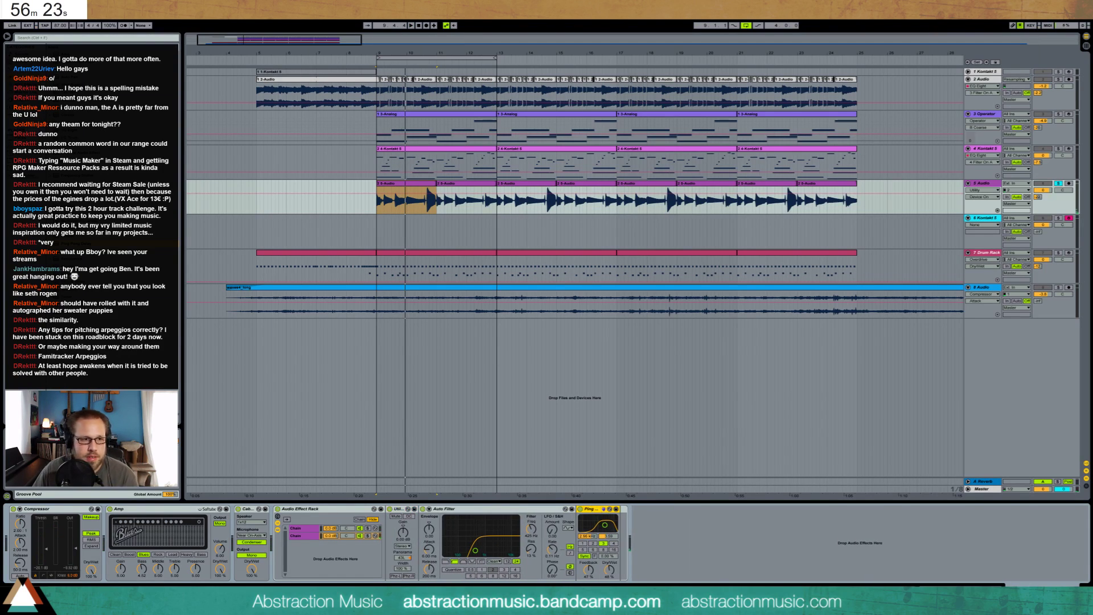
key(Delete)
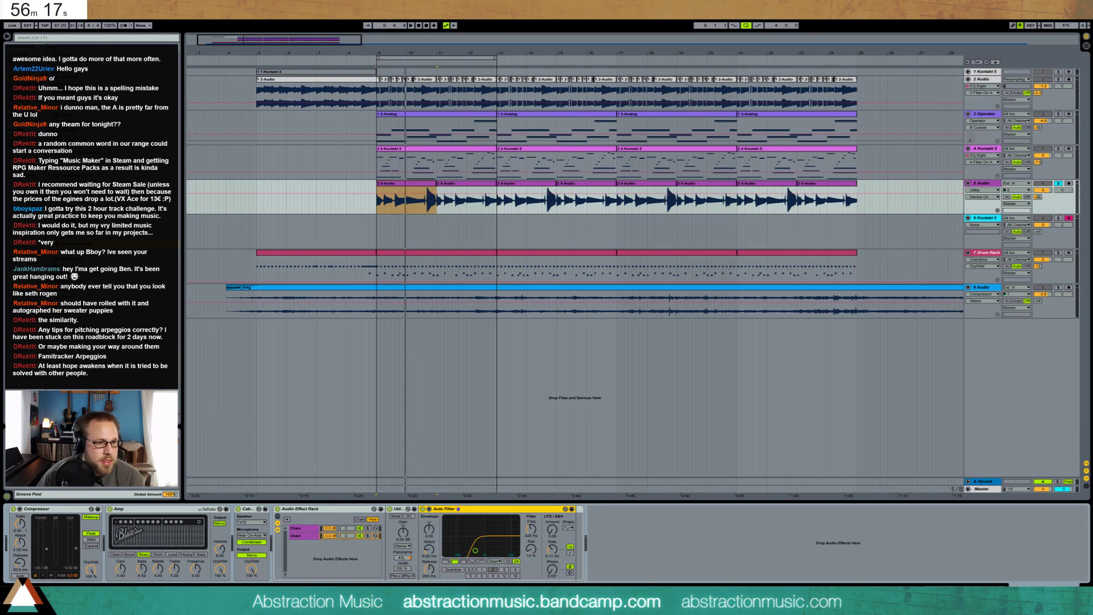
key(ctrl+z)
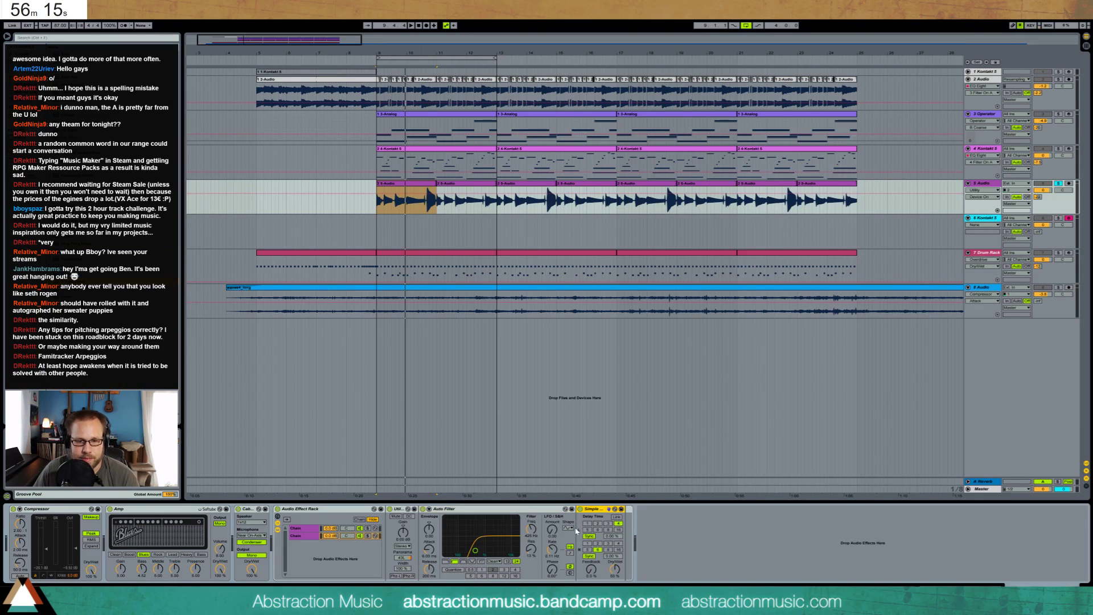
click(608, 523)
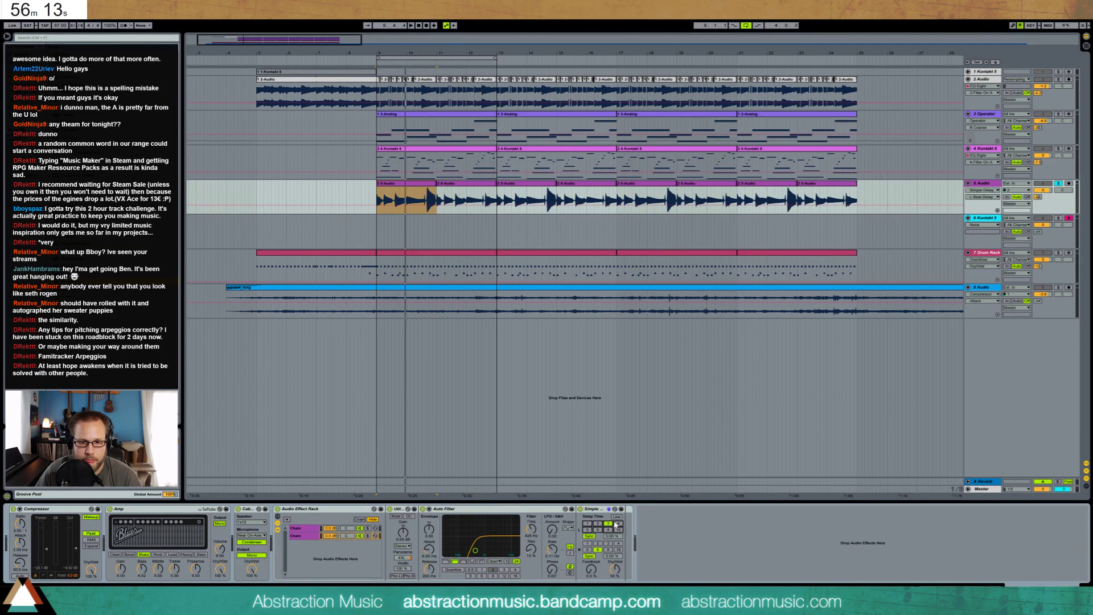
- Replace the Simple Delay at the end of the track 5 audio effect chain with a Ping Pong Delay
click(617, 517)
key(space)
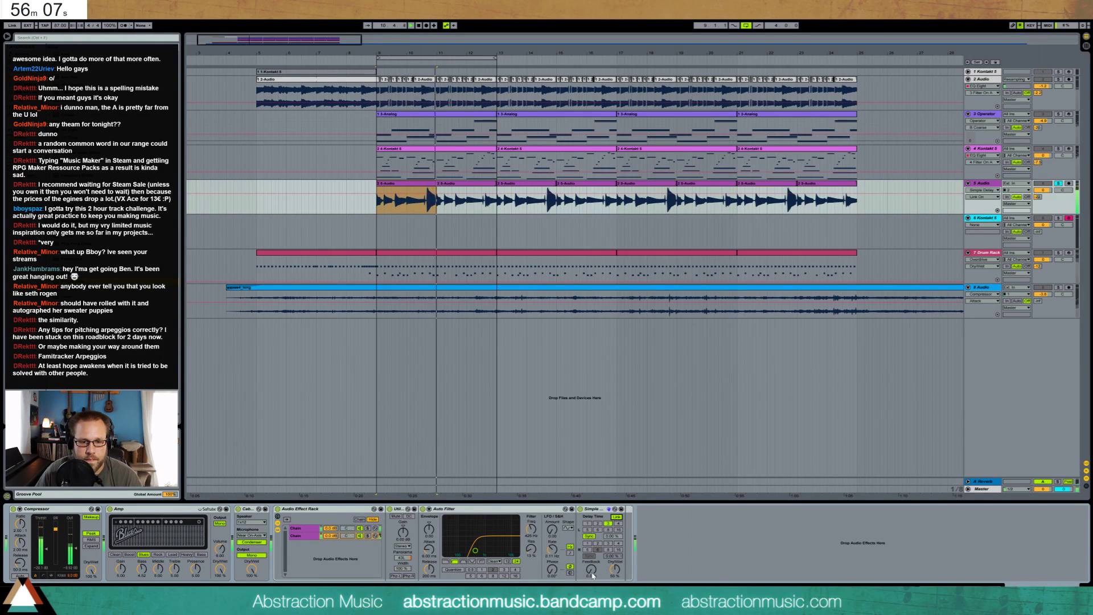
click(594, 510)
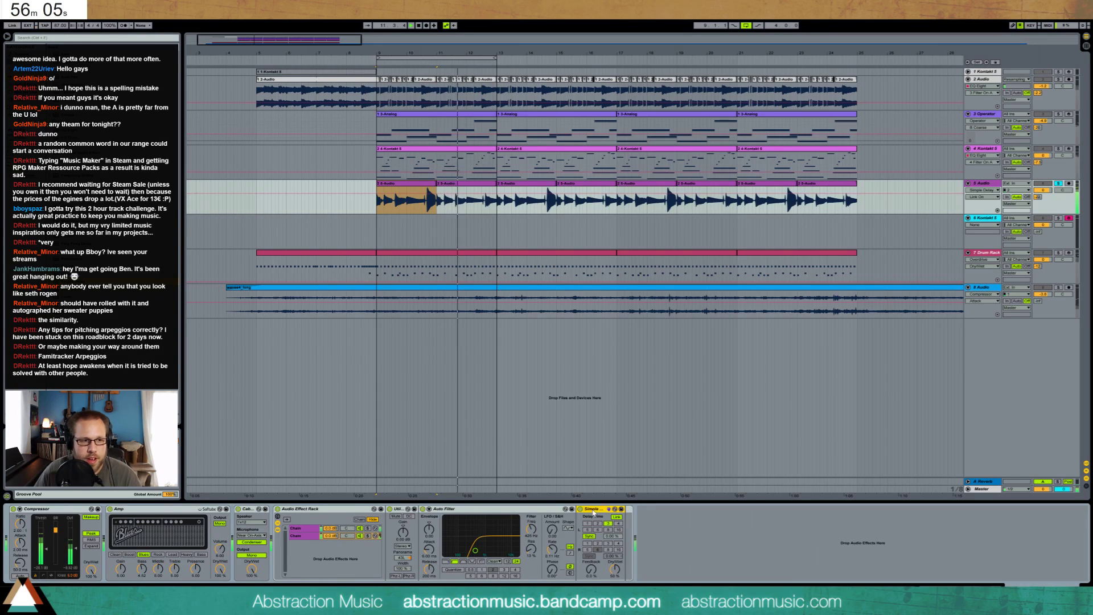
key(Delete)
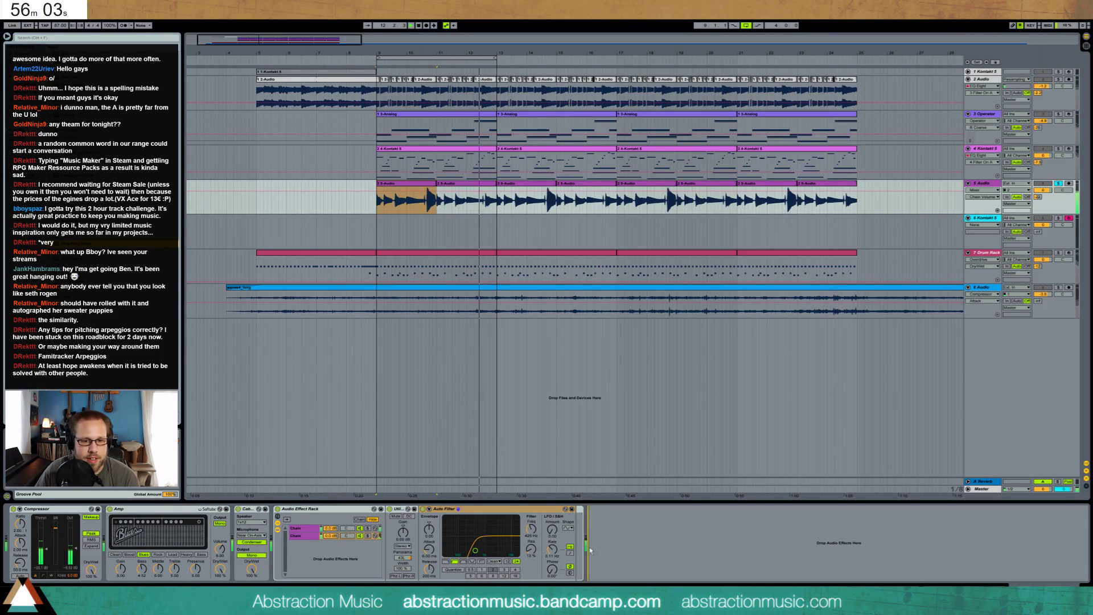
key(ctrl+z)
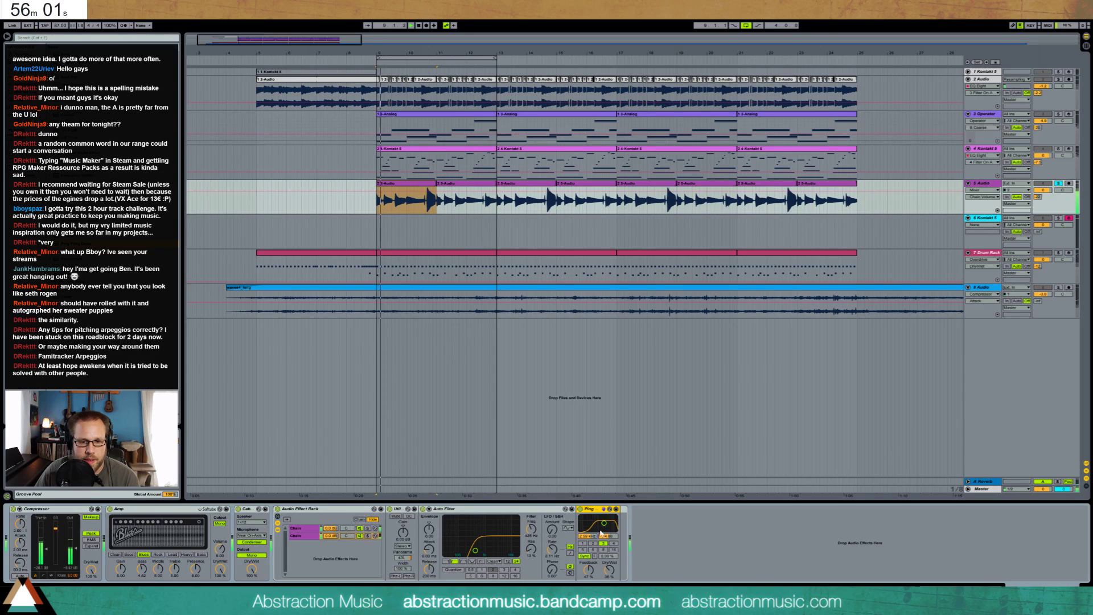
- Adjust the Ping Pong Delay's filter band, feedback and dry/wet mix during playback
drag(606, 528, 608, 524)
drag(588, 569, 612, 570)
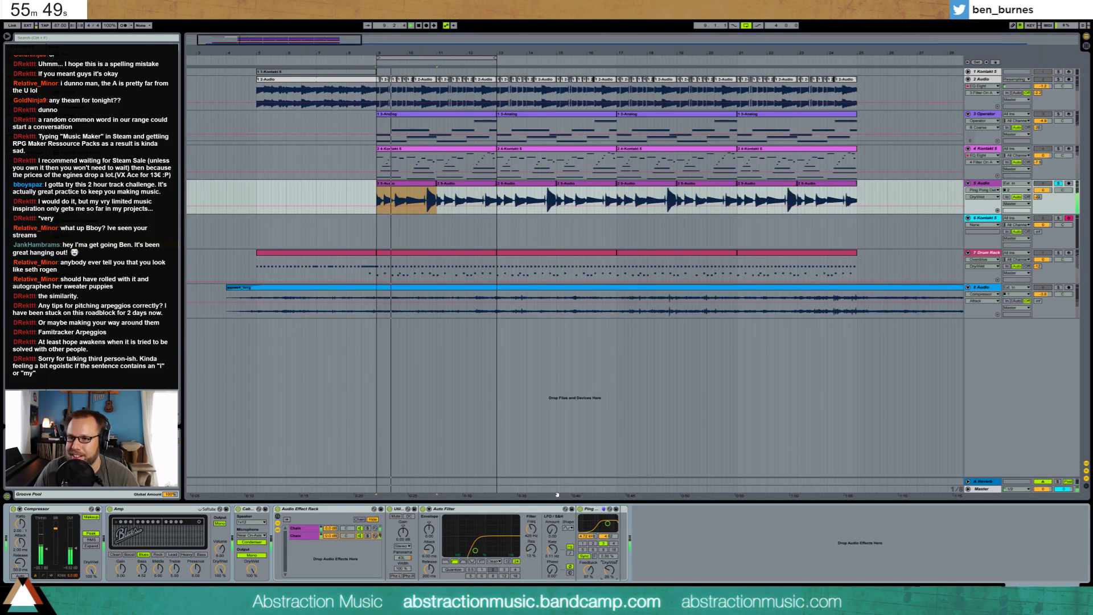
drag(608, 528, 605, 527)
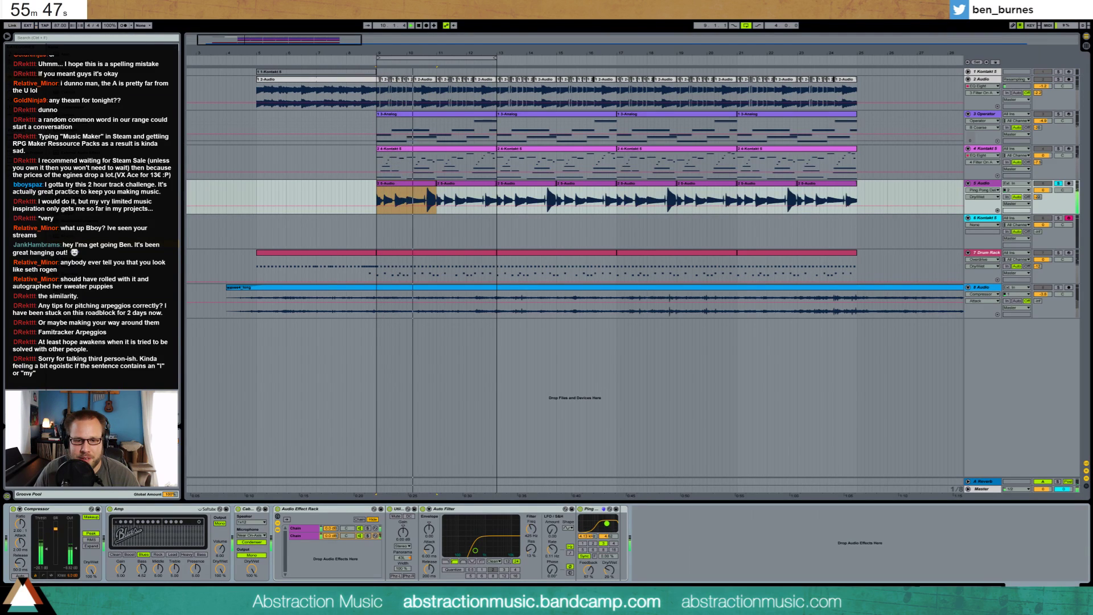
click(590, 571)
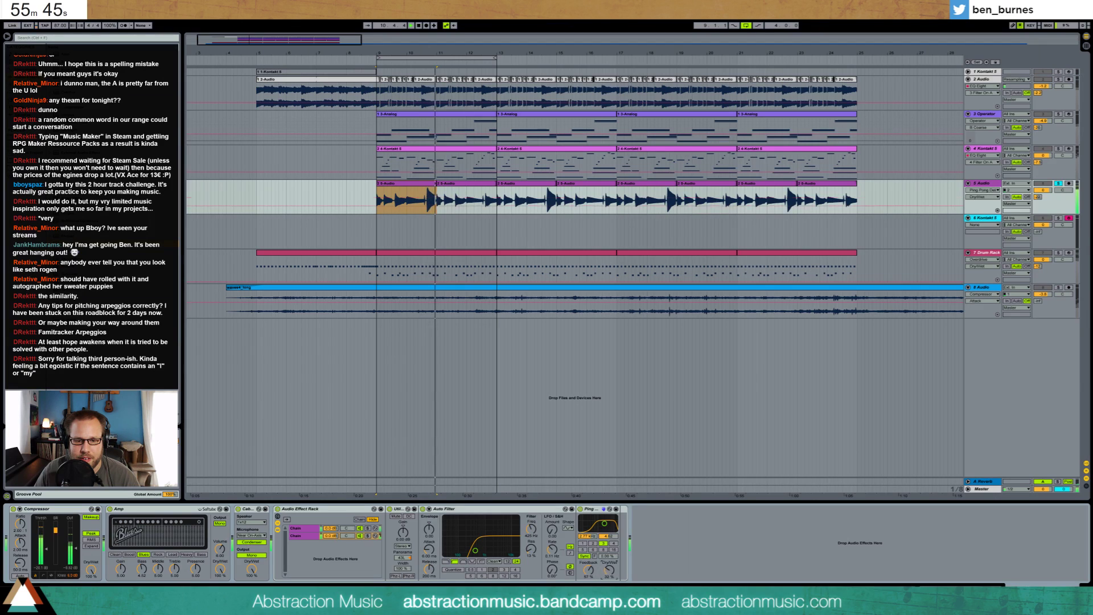
- Take track 5 out of solo and play the loop with all tracks
click(1058, 183)
key(space)
key(space)
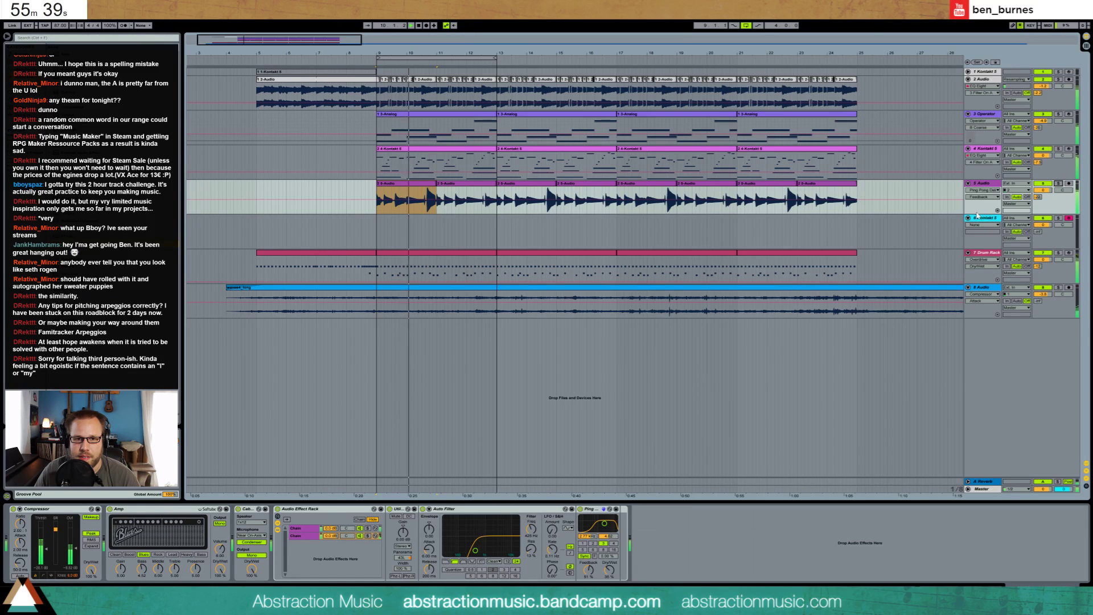
- Open Kontakt on track 6, search its database for "guitar" and load the guitar instrument's Large variant
click(911, 220)
drag(711, 202, 359, 149)
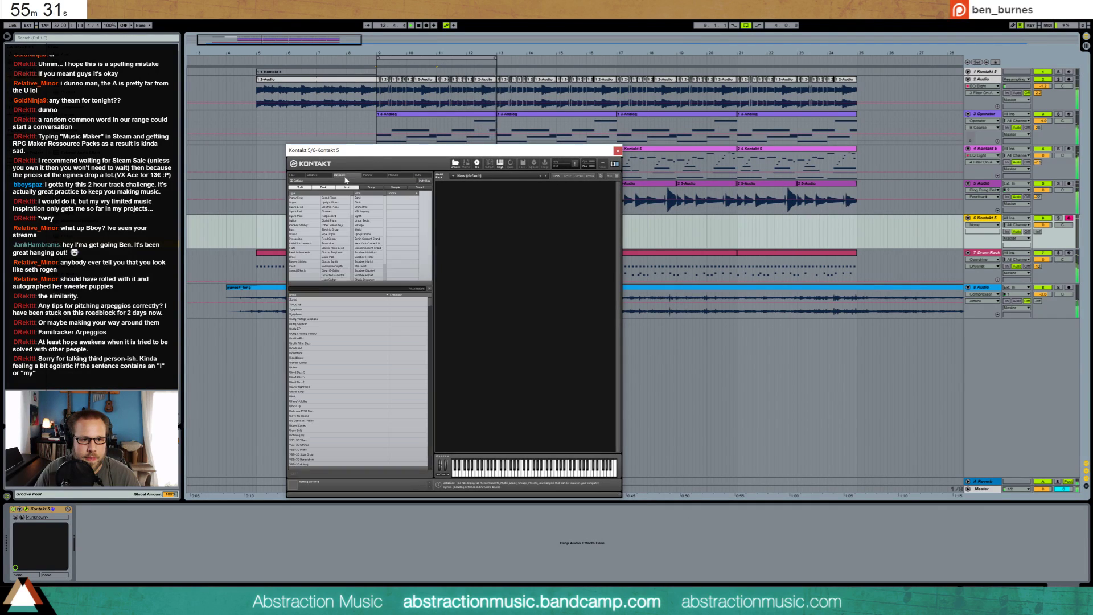
click(339, 174)
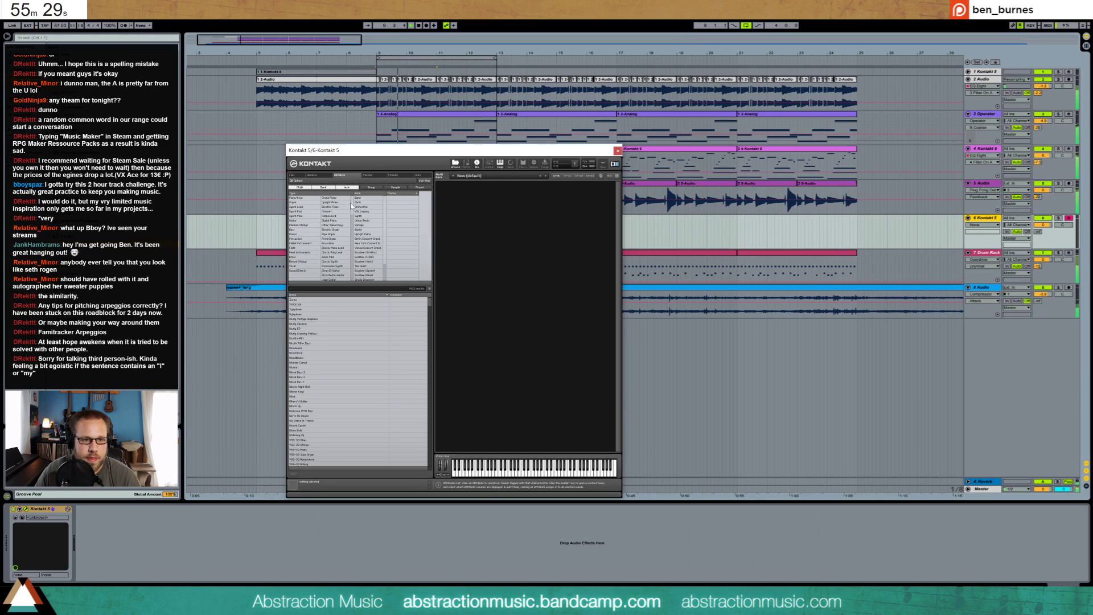
click(312, 175)
scroll(367, 339, down, 2)
scroll(364, 340, down, 1)
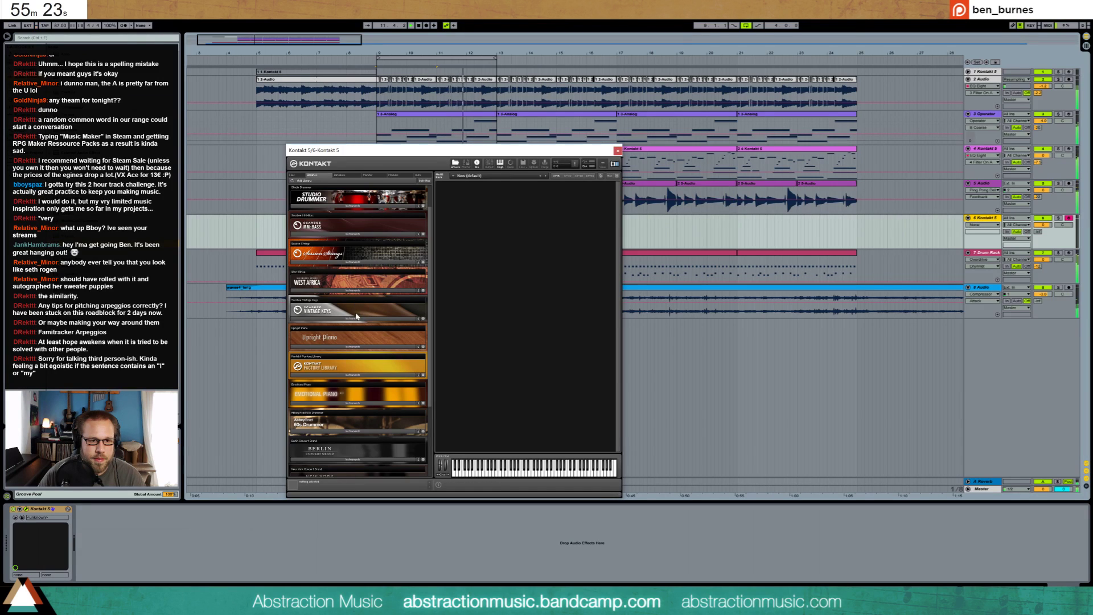
click(339, 175)
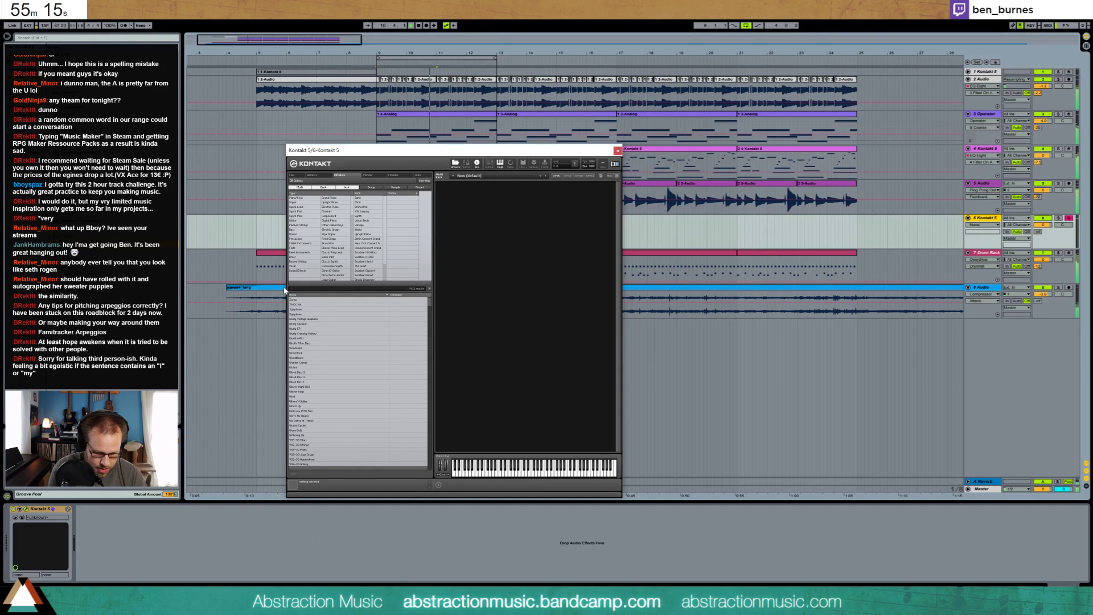
text(guitar)
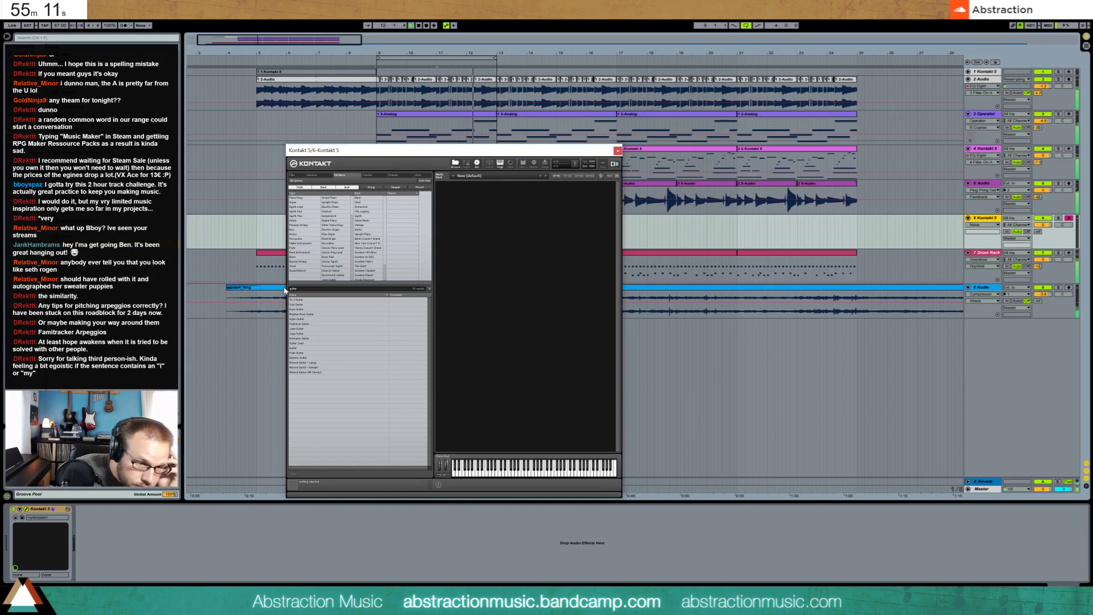
double_click(325, 364)
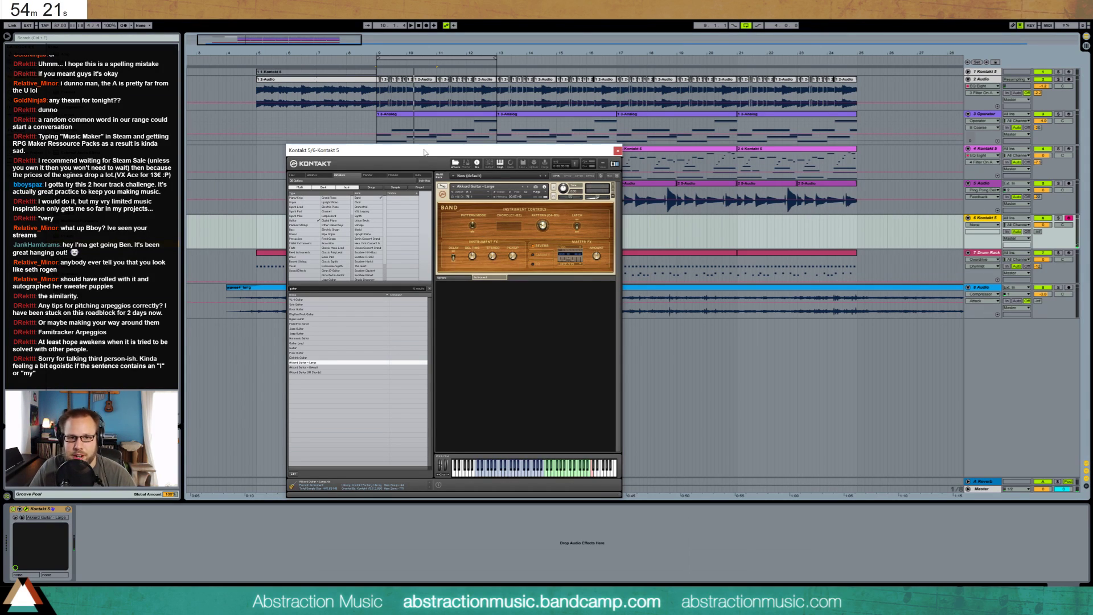
click(618, 152)
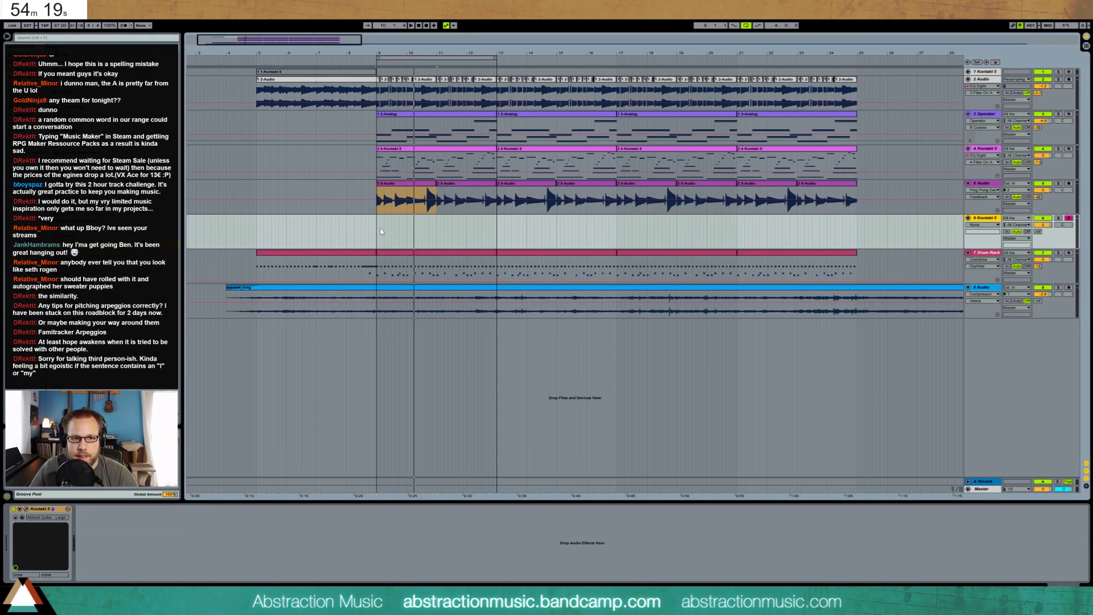
- Record a two-bar guitar chord part on track 6, from bar 9 to bar 11
drag(379, 228, 449, 229)
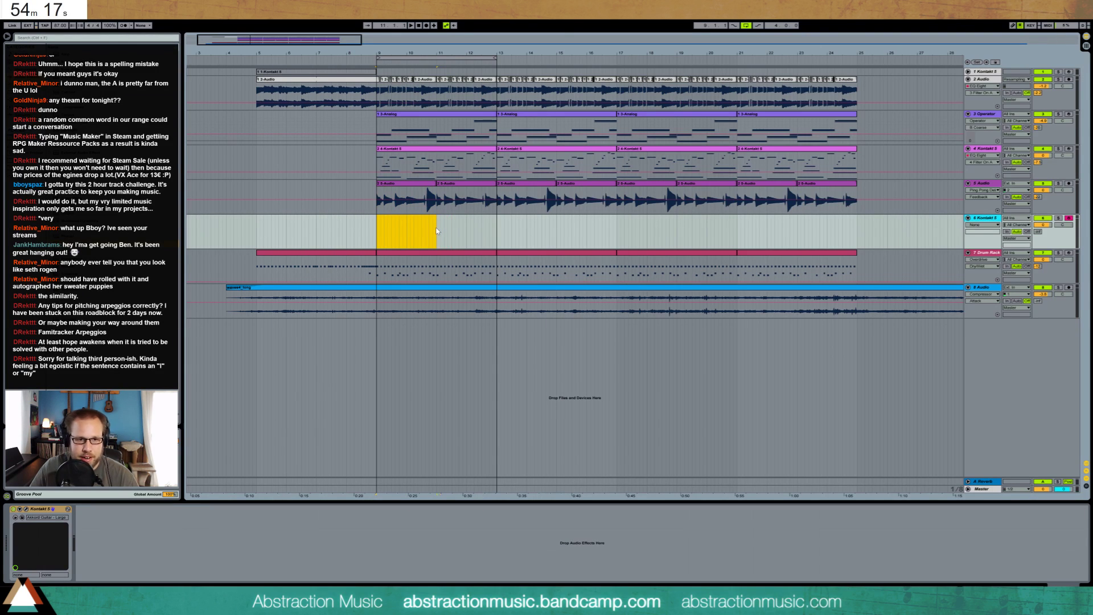
double_click(426, 221)
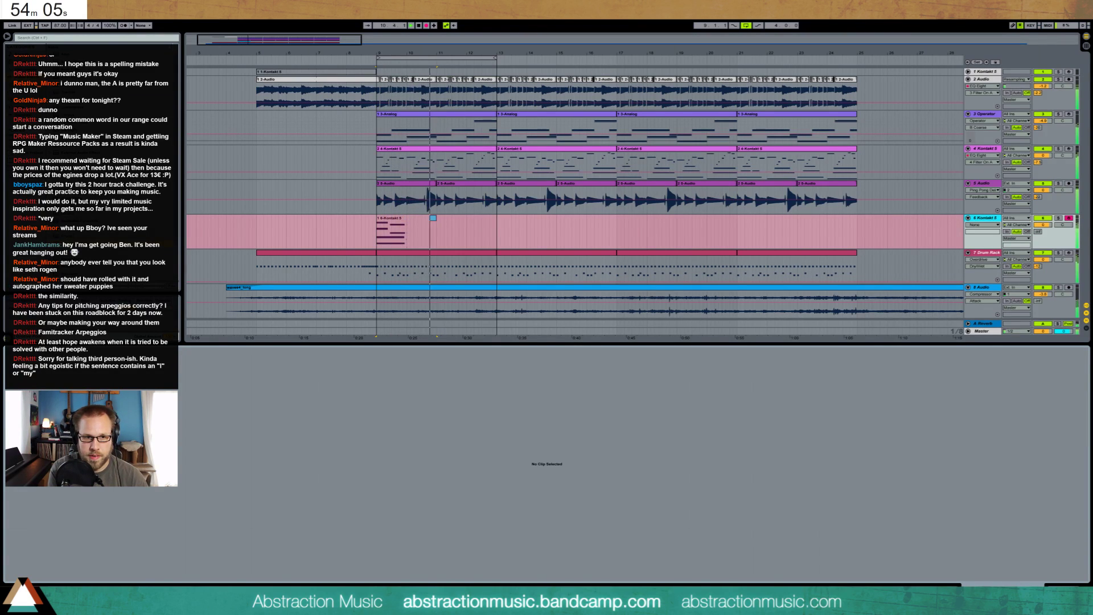
key(space)
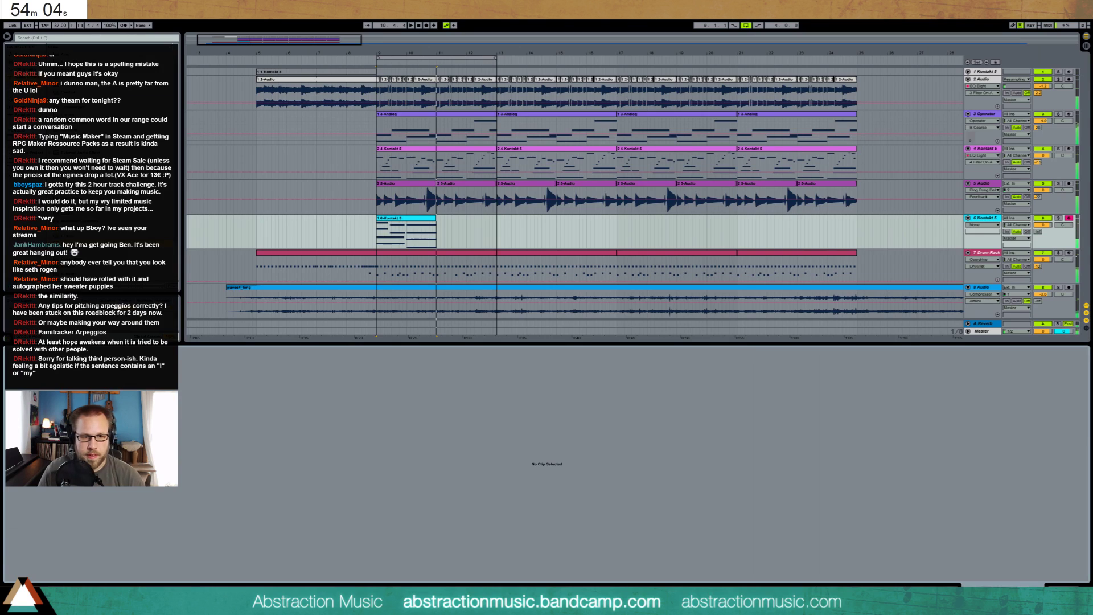
- Nudge the second chord's notes in the recorded guitar clip later so they start at about 1.3
click(396, 218)
drag(351, 376, 374, 413)
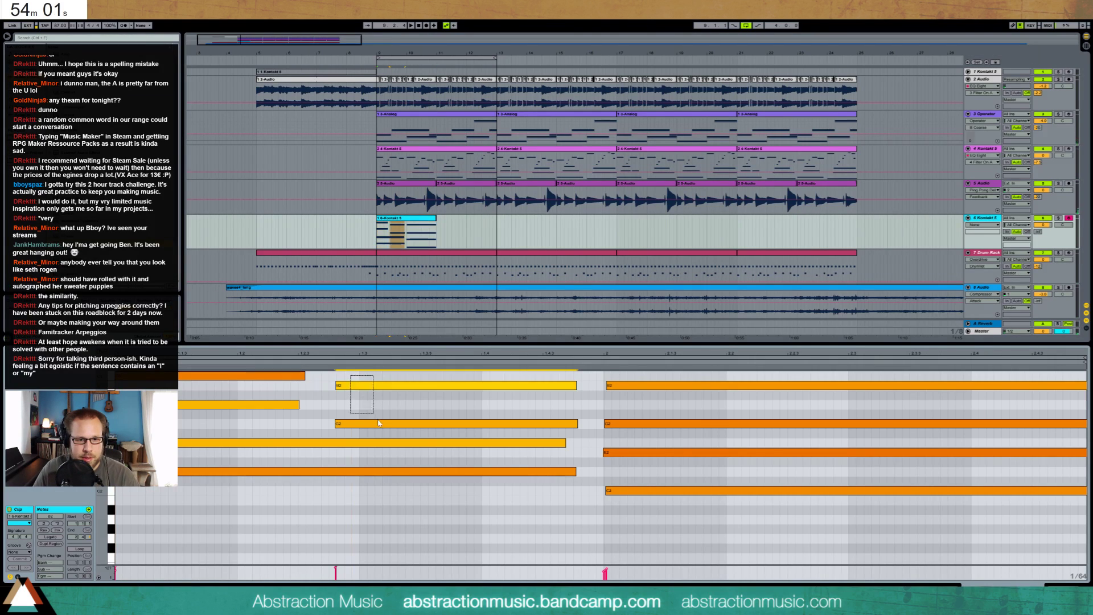
key(Right)
key(Right)
key(Right)
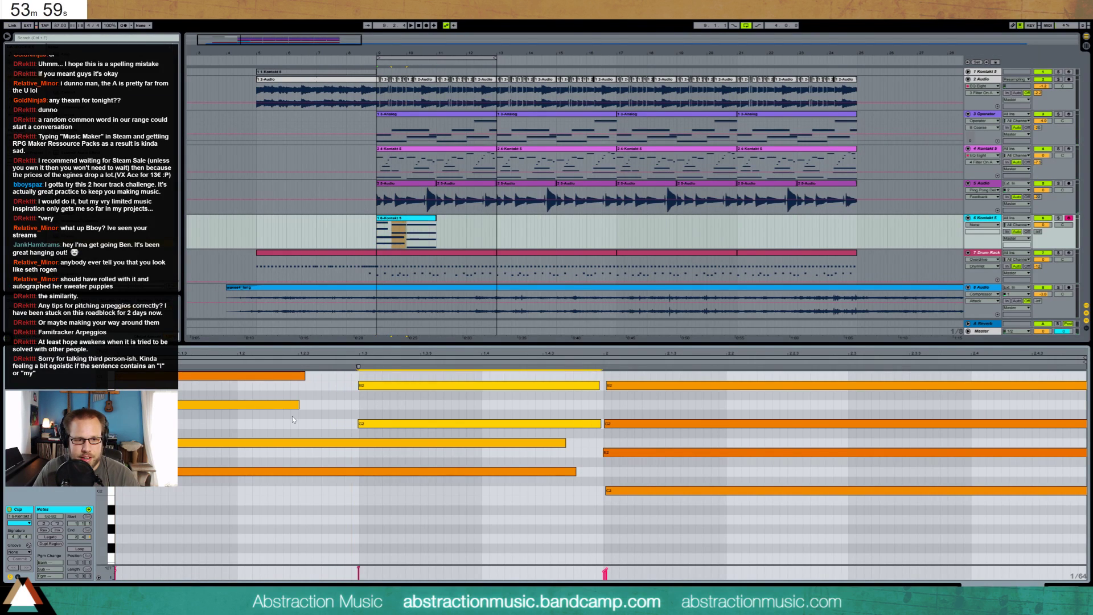
- Lengthen the opening chord's notes in the guitar clip toward the starts of the following chords
drag(293, 419, 337, 477)
key(shift+Right)
key(shift+Right)
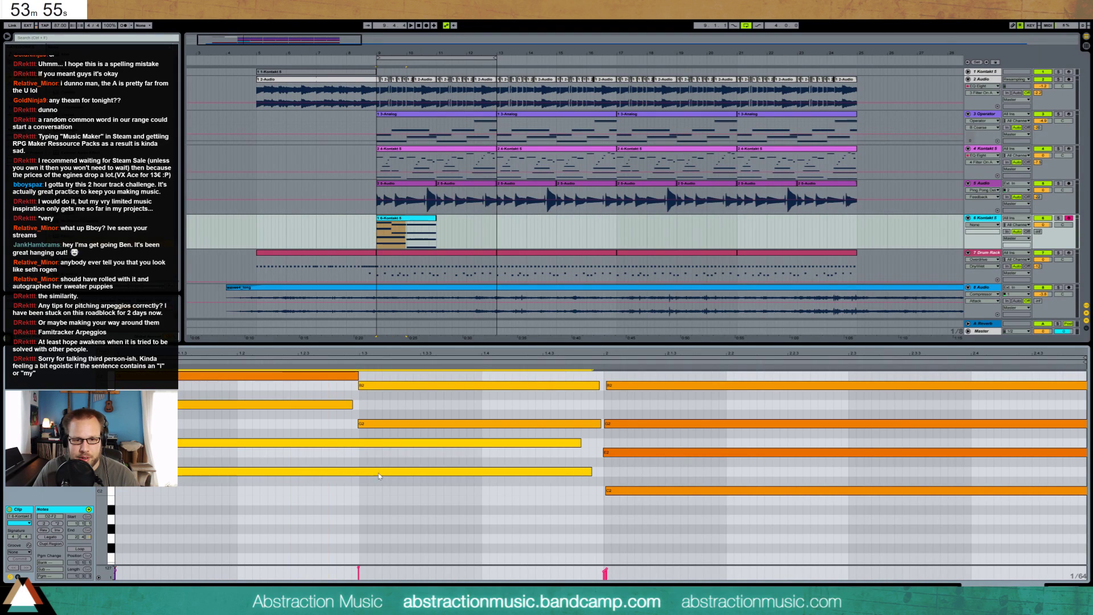
click(518, 462)
click(533, 444)
key(shift+Right)
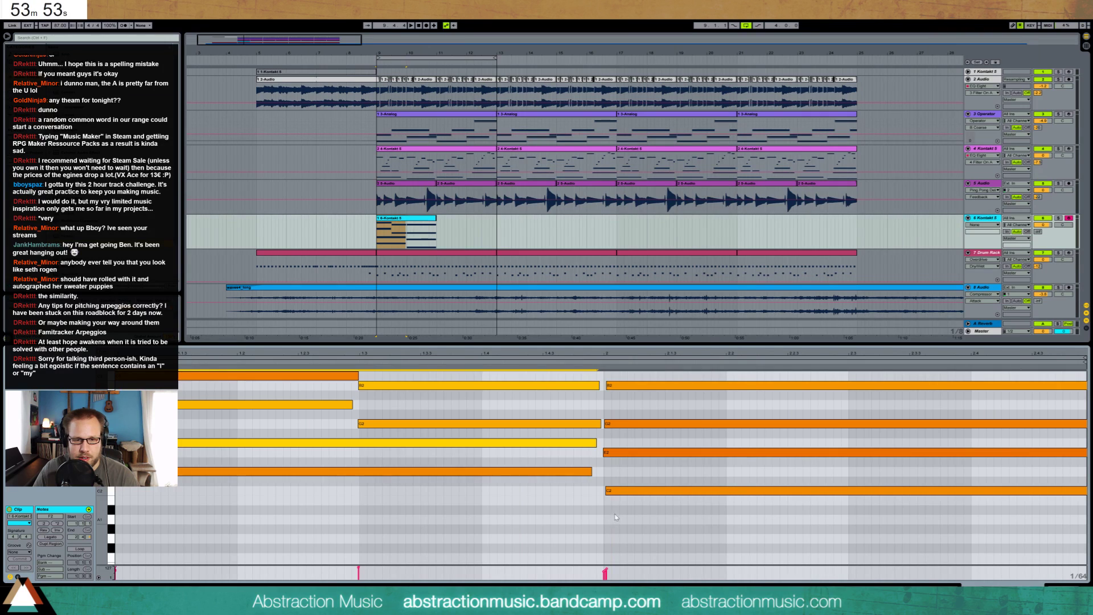
- Quantize all notes in the guitar clip and play it back with the arrangement
key(ctrl+a)
key(ctrl+u)
key(space)
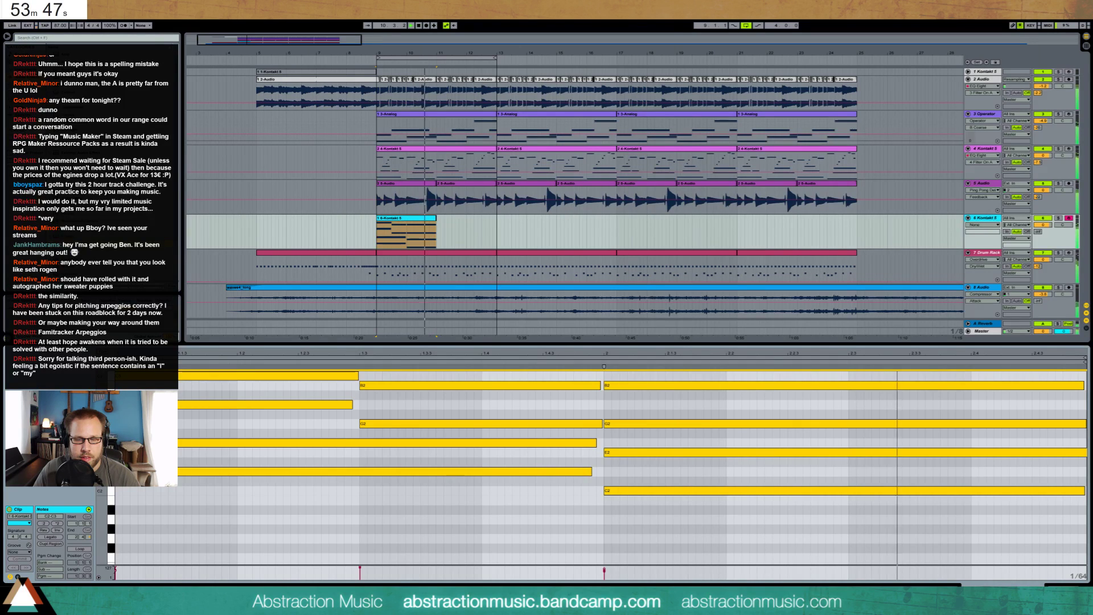
key(shift+Tab)
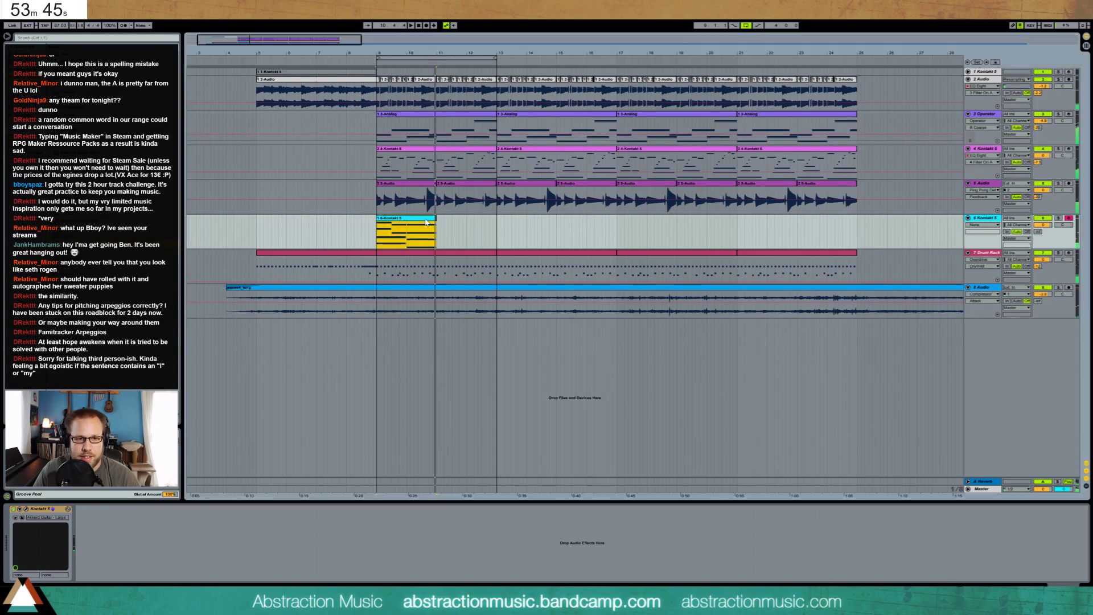
key(shift+Tab)
click(296, 425)
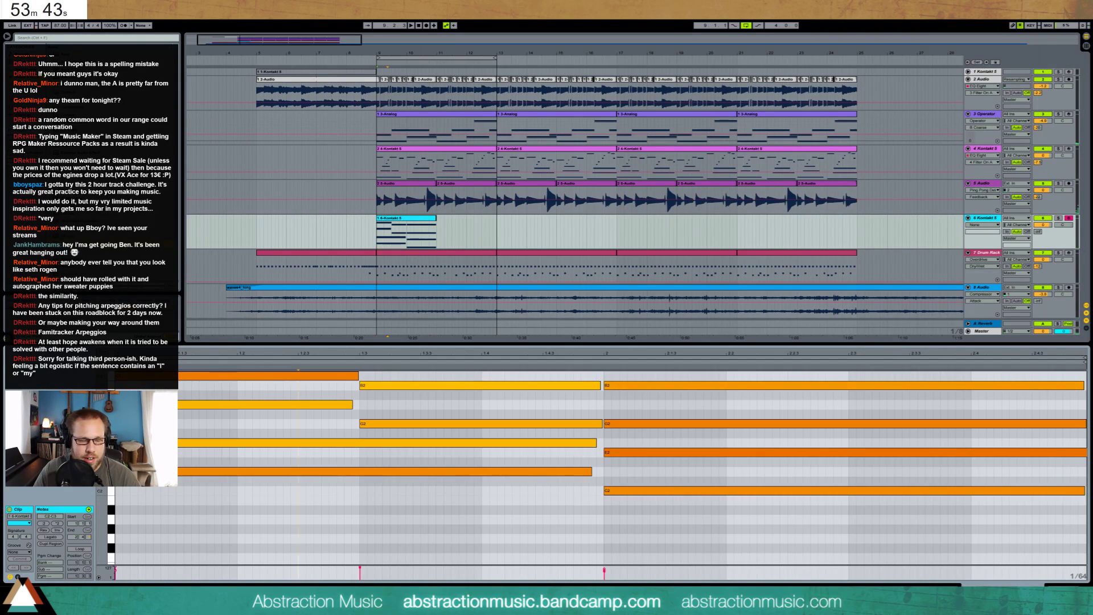
key(space)
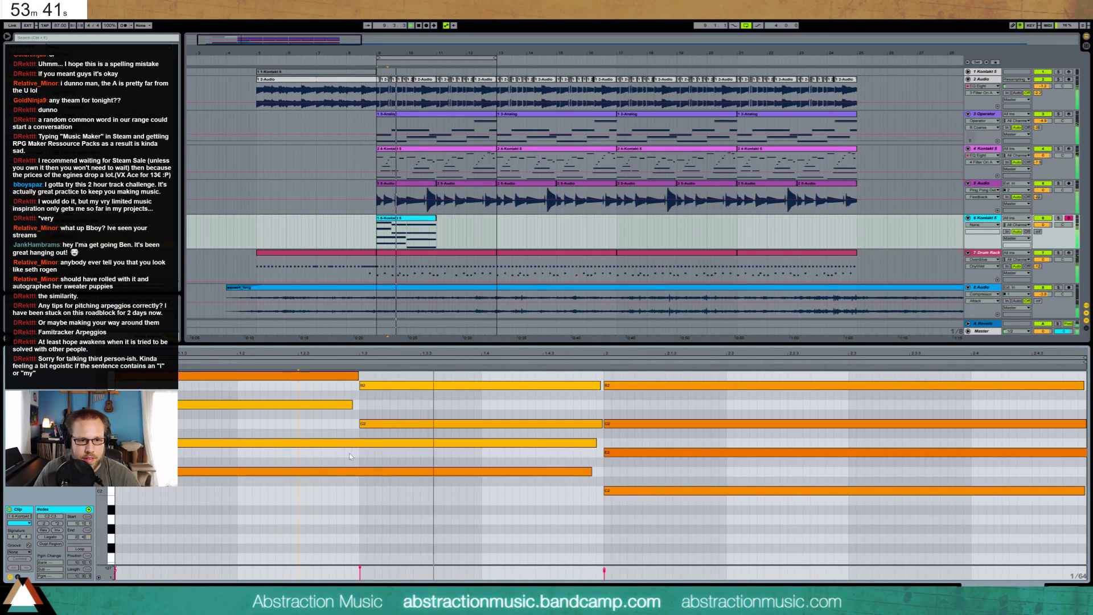
- Fine-tune the ends of the opening notes to close the small gaps before the next chords
drag(352, 405, 358, 404)
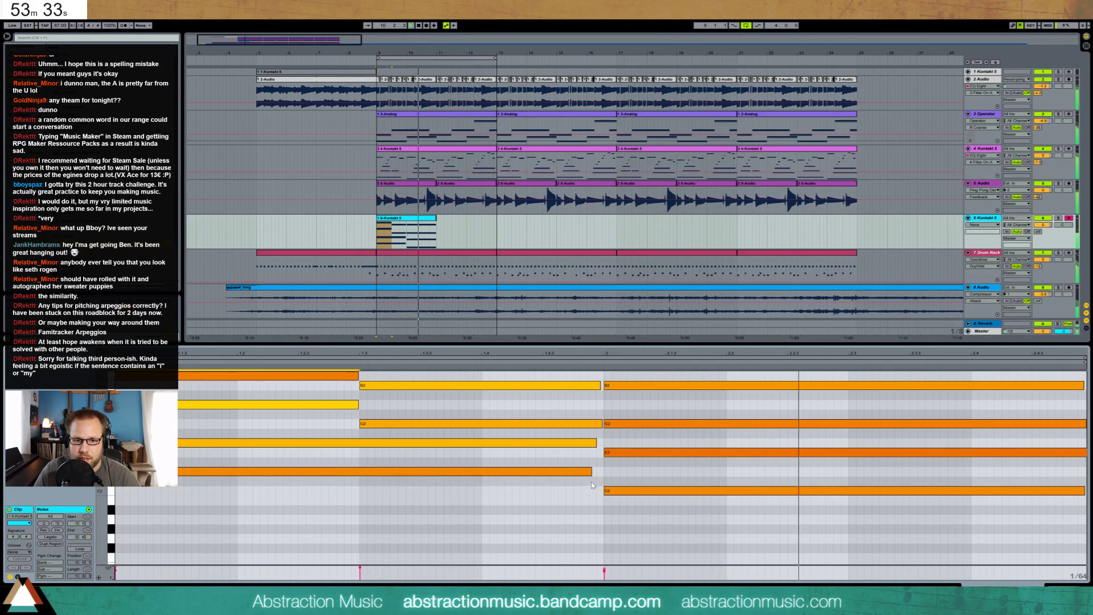
drag(591, 471, 601, 443)
click(597, 444)
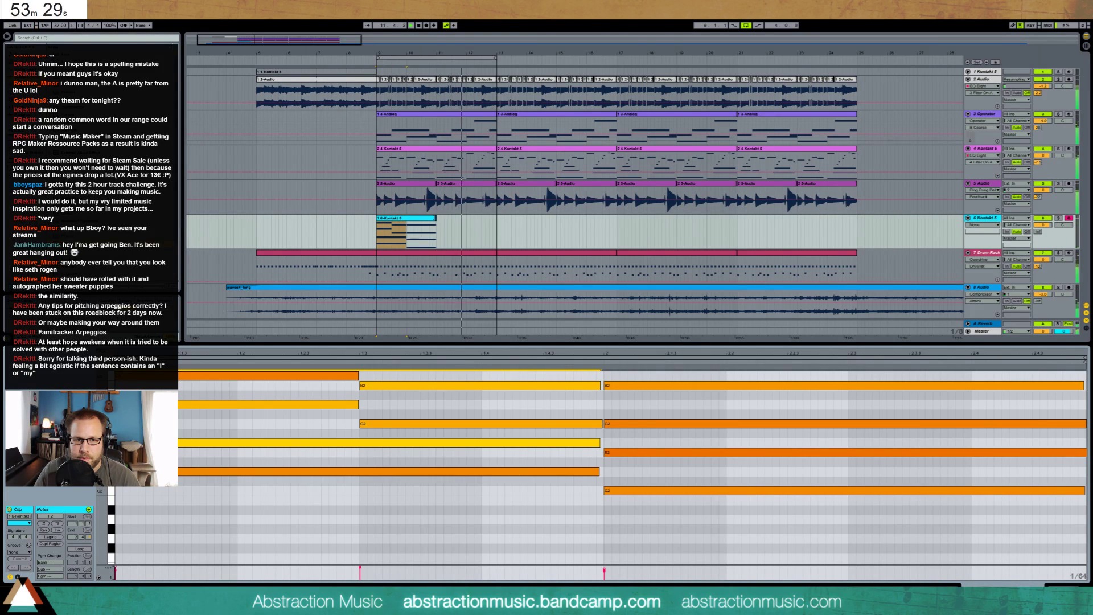
- Turn on looping for the guitar clip and extend it to bar 13
drag(435, 218, 497, 218)
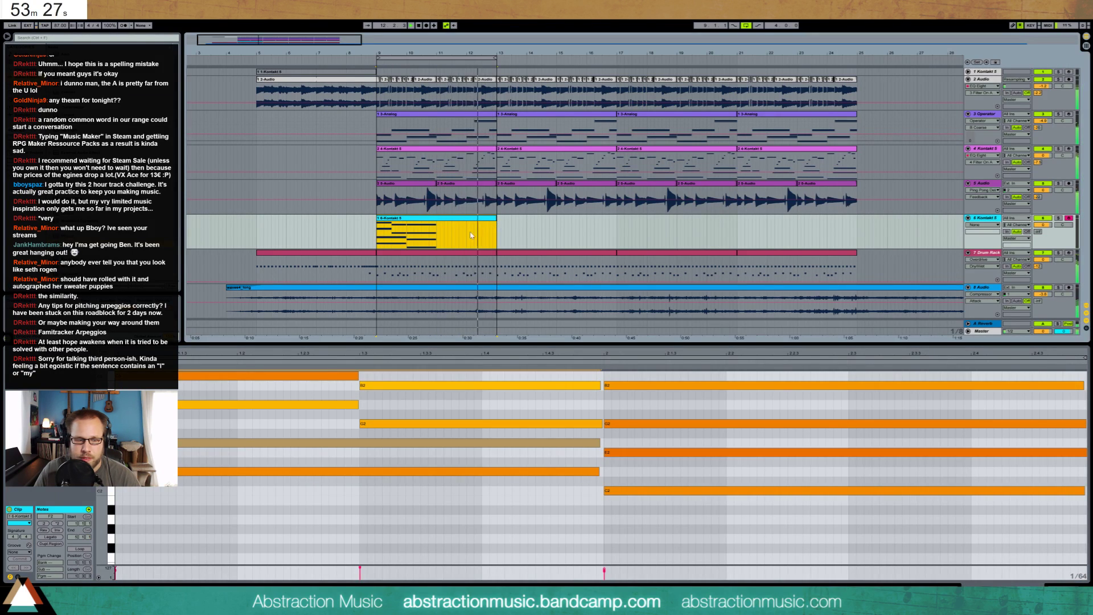
click(79, 549)
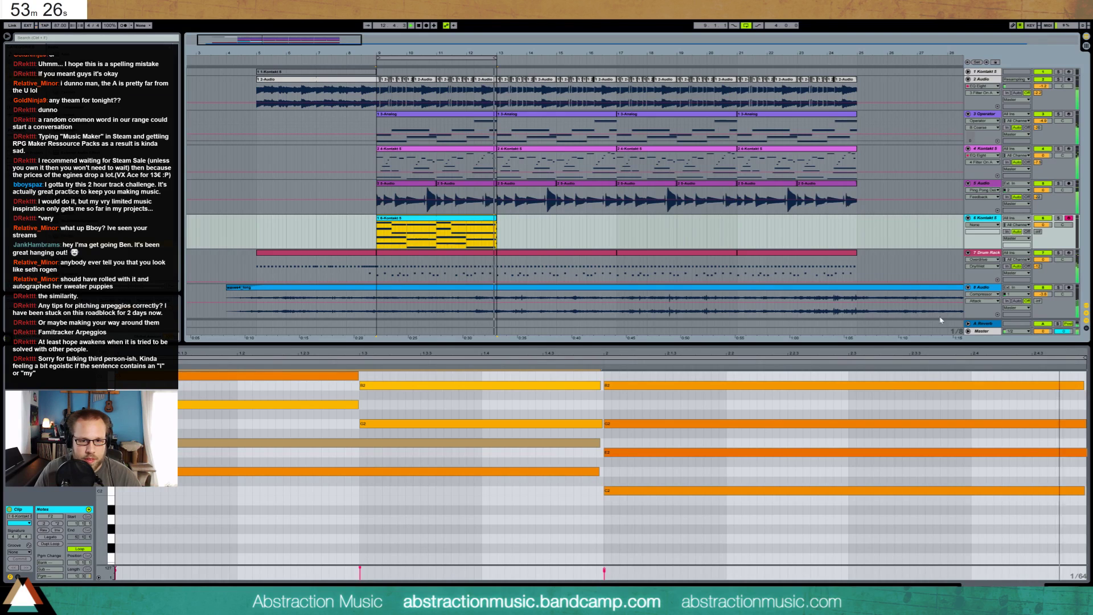
click(1066, 353)
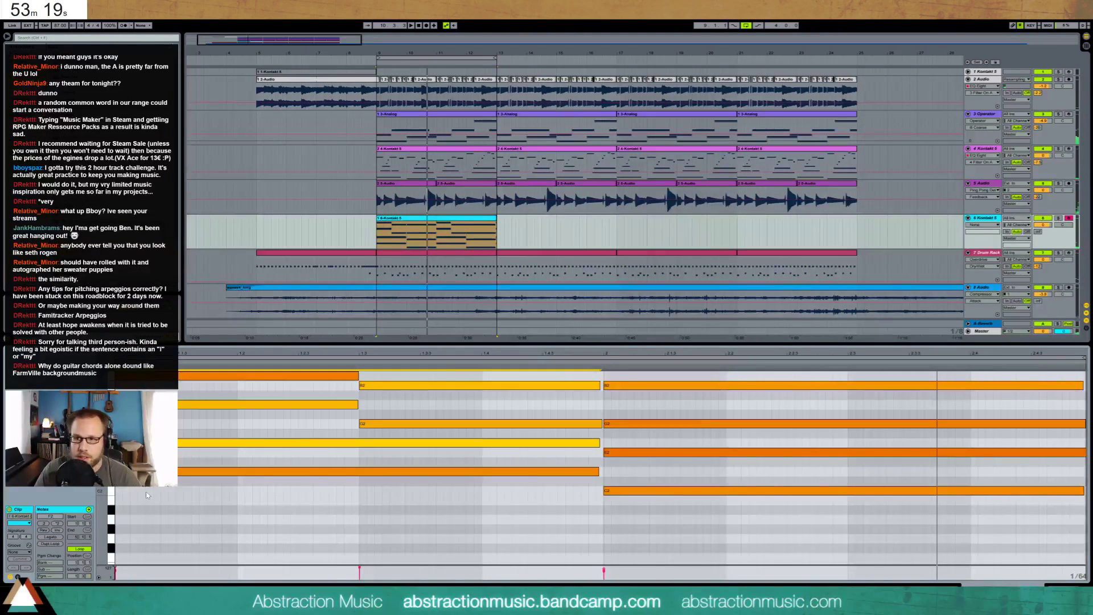
- Try shifting the opening chord's notes slightly later in the guitar clip and listen to the playback
key(ctrl+a)
key(space)
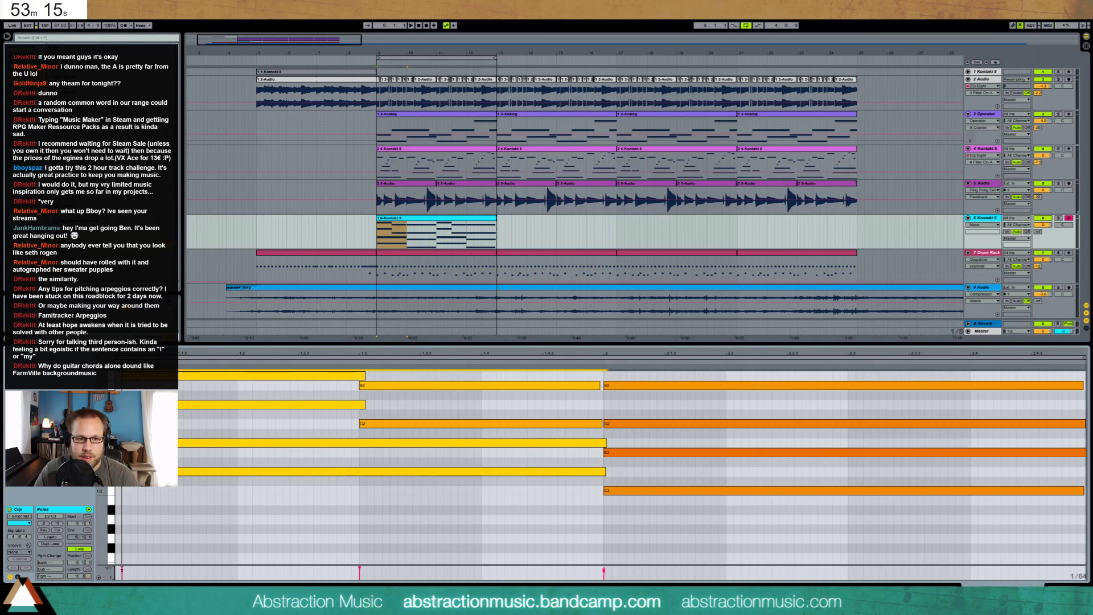
key(alt+Left)
key(space)
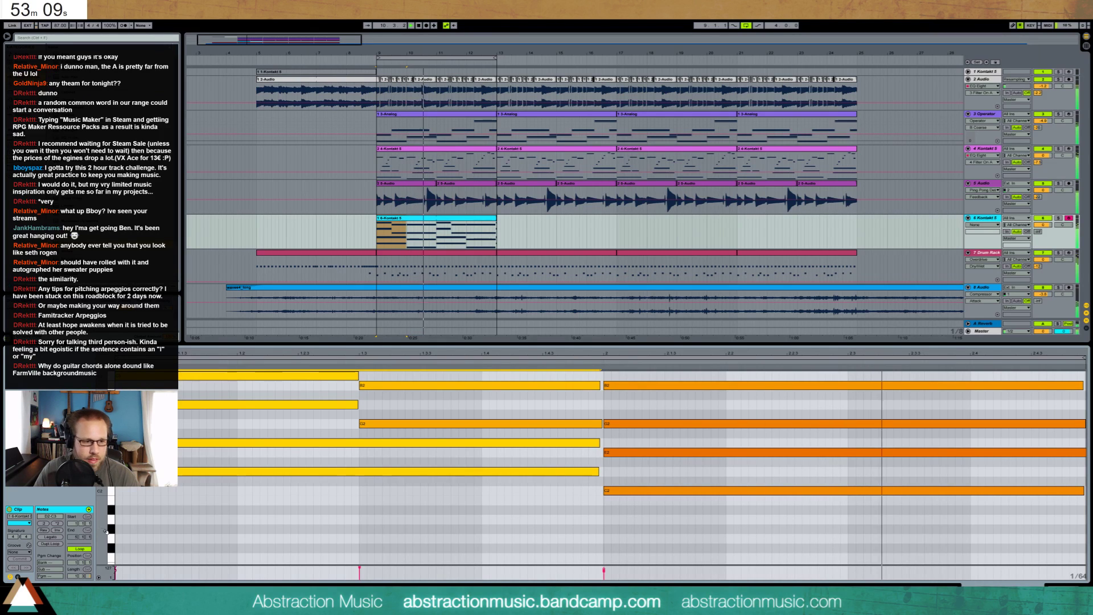
- Lengthen the guitar clip's loop to three bars
click(78, 577)
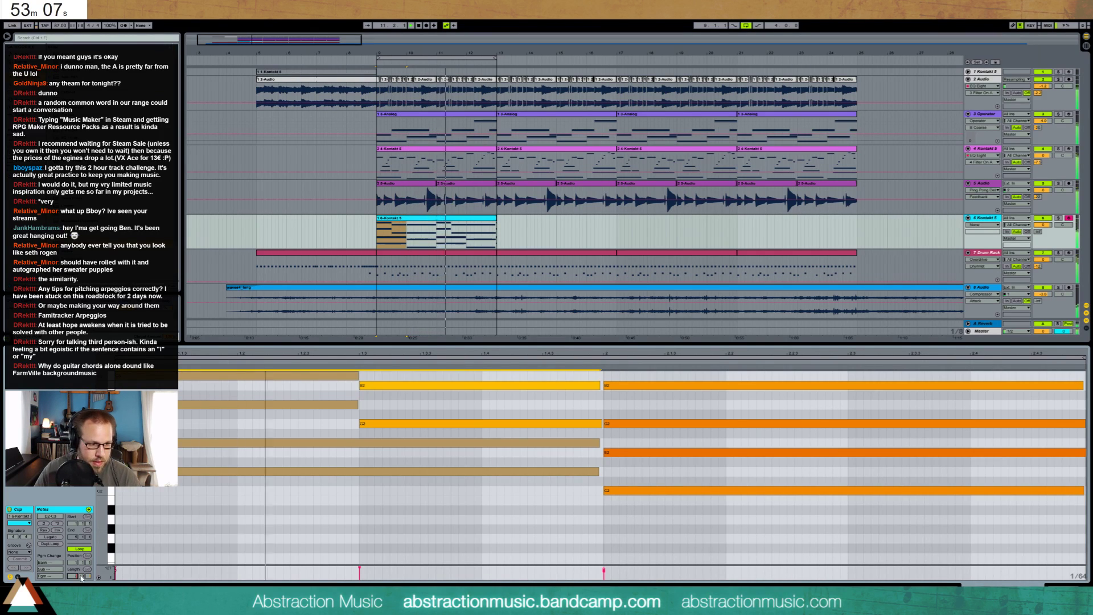
text(2)
key(Return)
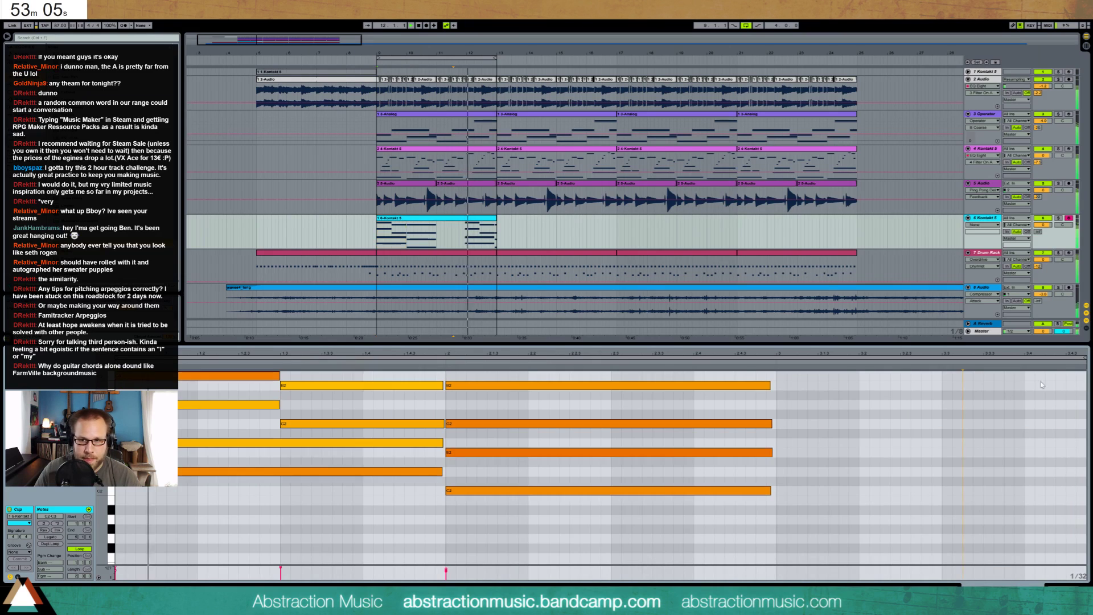
- Set the guitar clip's loop to two bars, matching the end of its last chord, and play it back
click(779, 385)
key(ctrl+a)
key(ctrl+l)
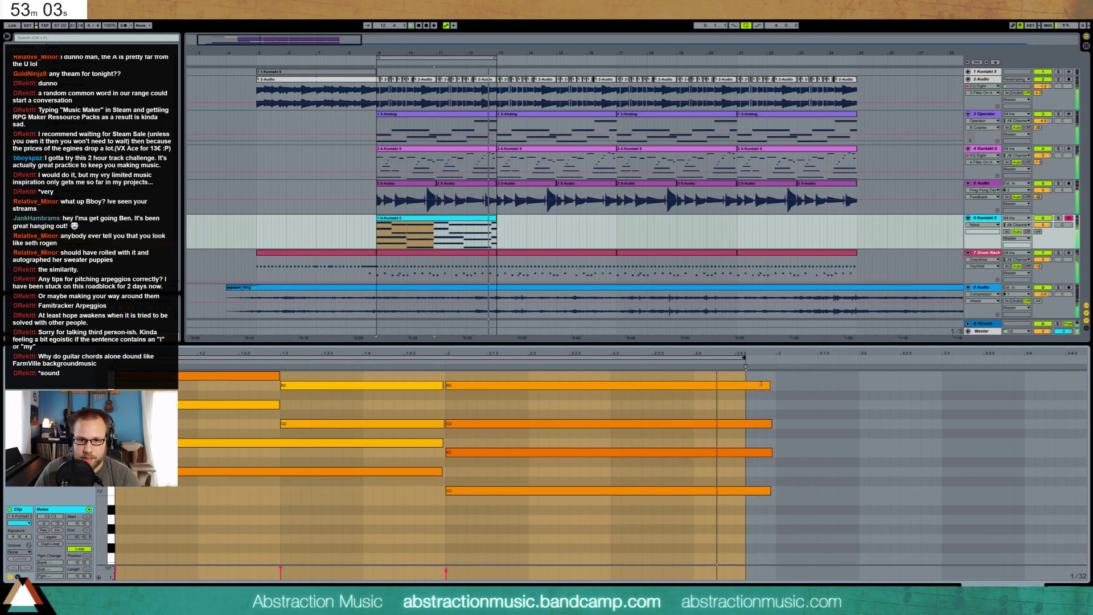
click(795, 395)
key(space)
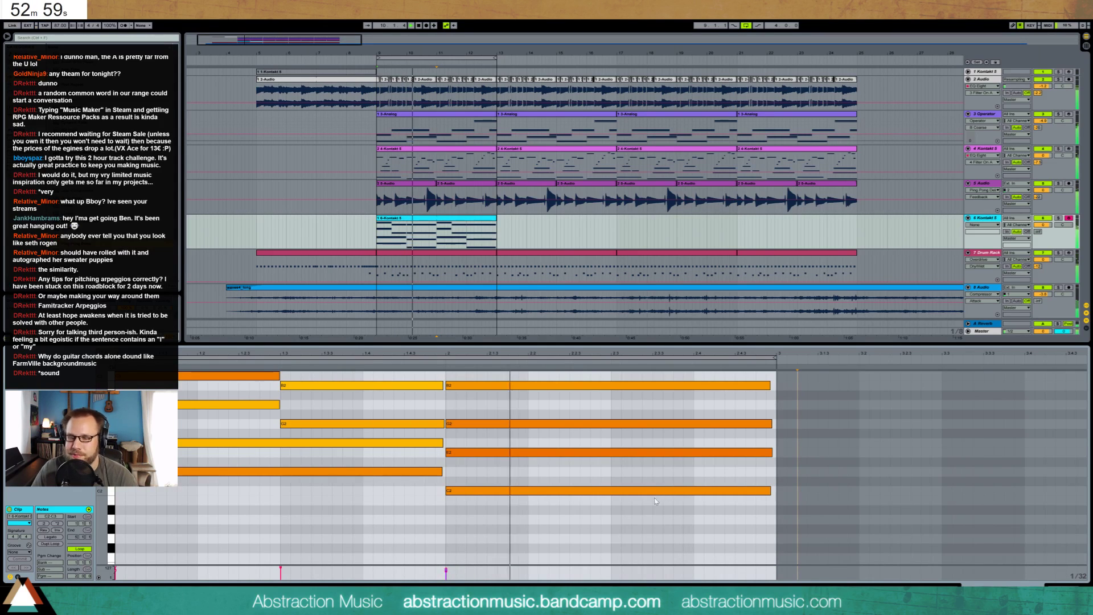
- Lengthen the last chord's notes slightly so they end just before the loop's end
drag(659, 491, 723, 406)
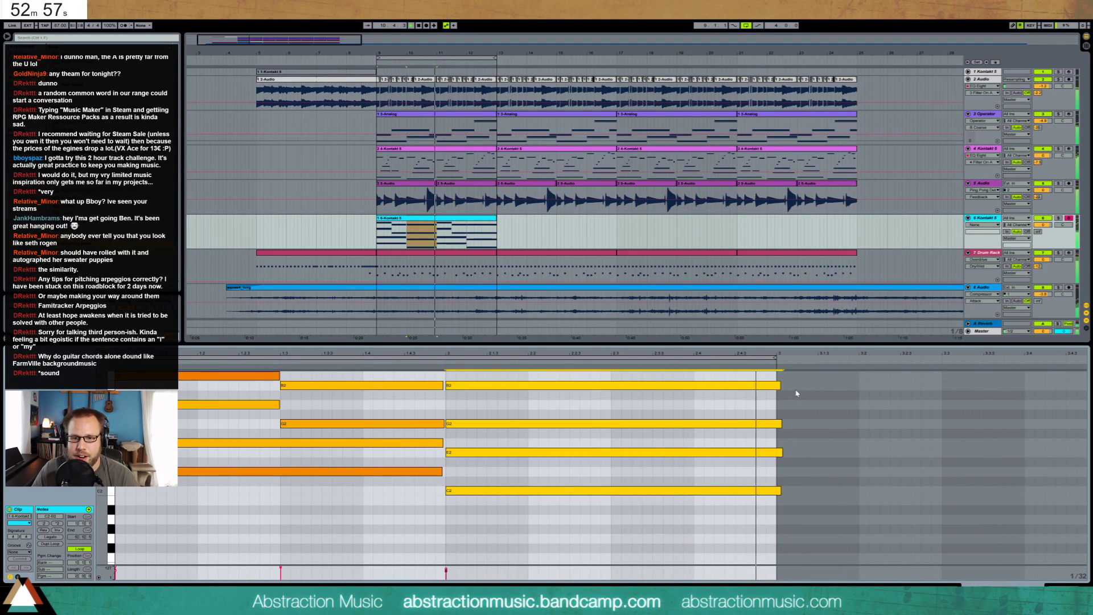
click(773, 403)
key(ctrl+z)
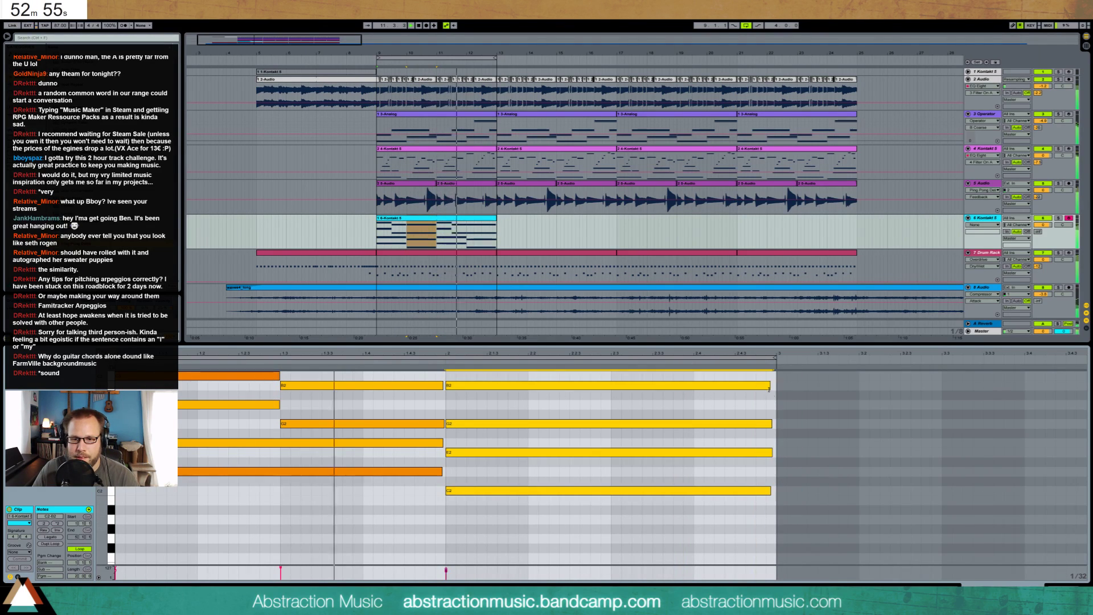
key(ctrl+y)
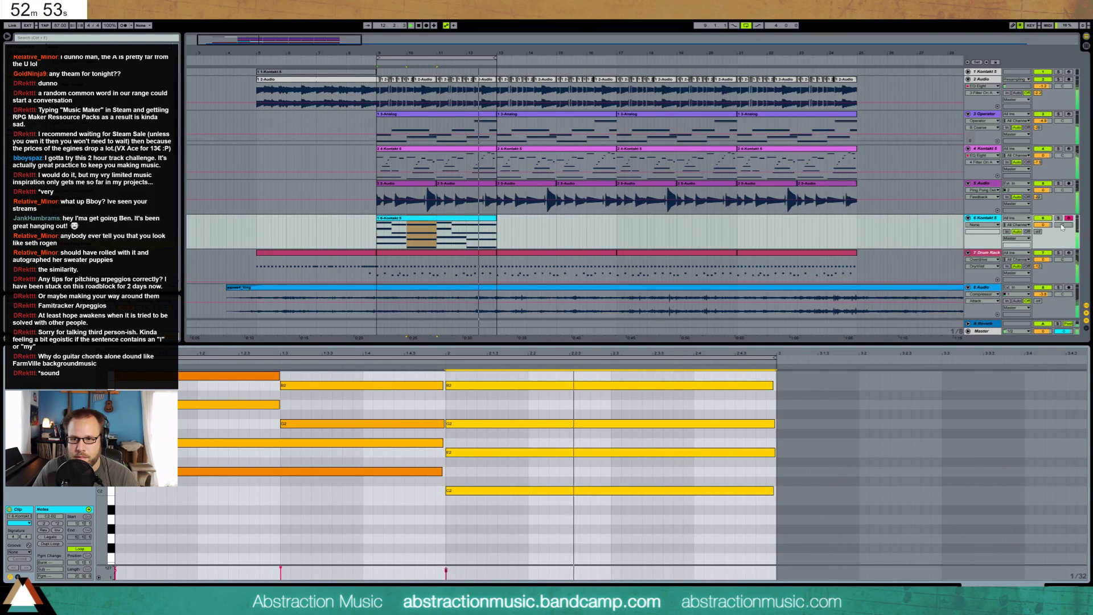
- Adjust the guitar track's panning and add an Auto Filter after Kontakt, set to high-pass to thin out the low end
drag(1060, 230, 1060, 220)
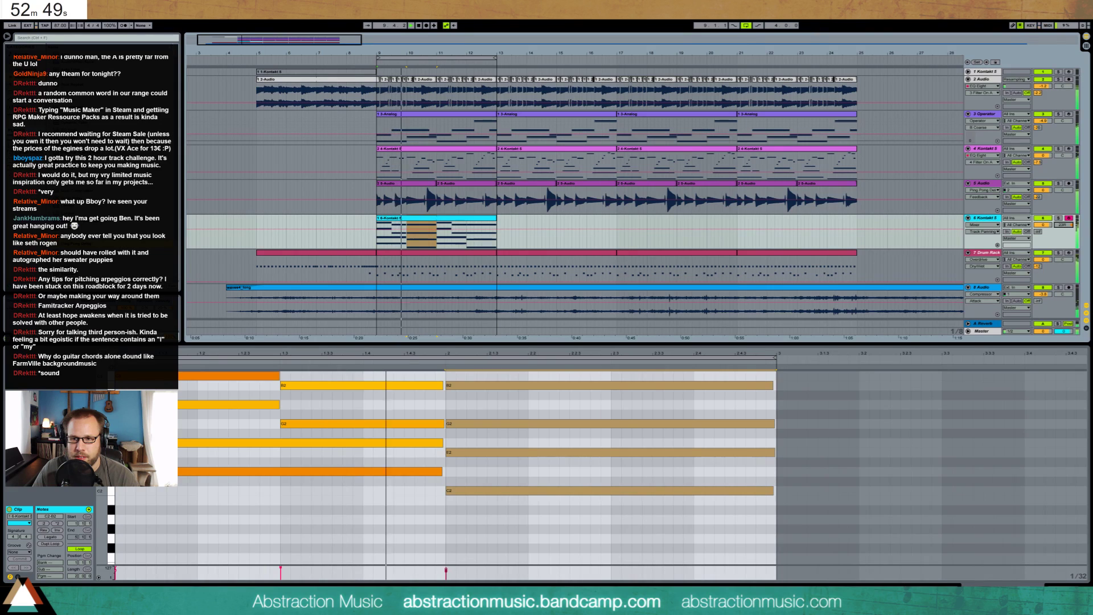
click(1055, 585)
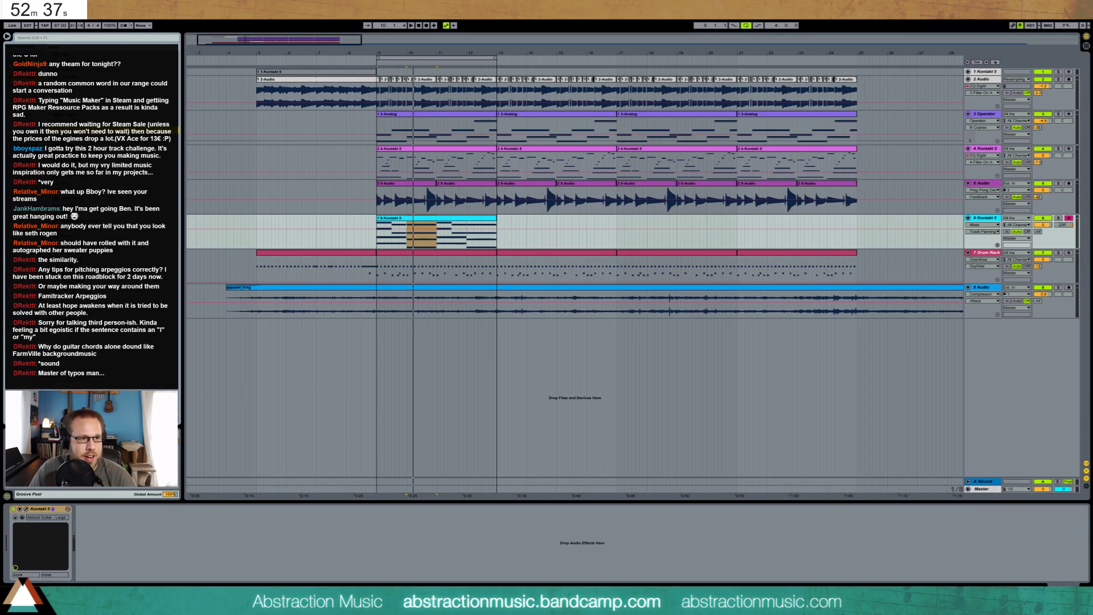
drag(154, 527, 137, 554)
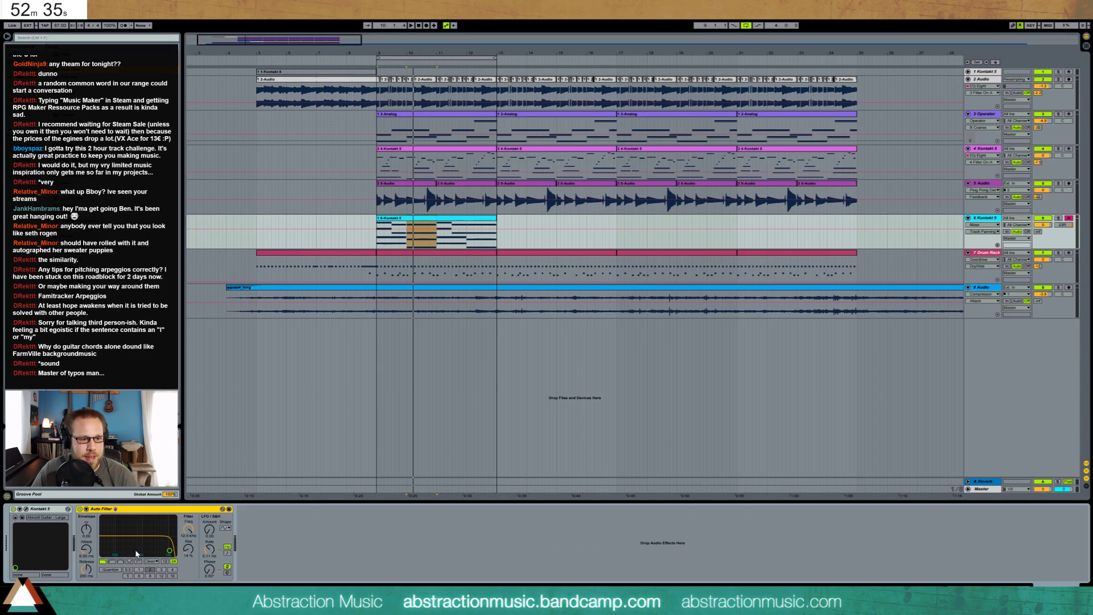
click(112, 562)
key(space)
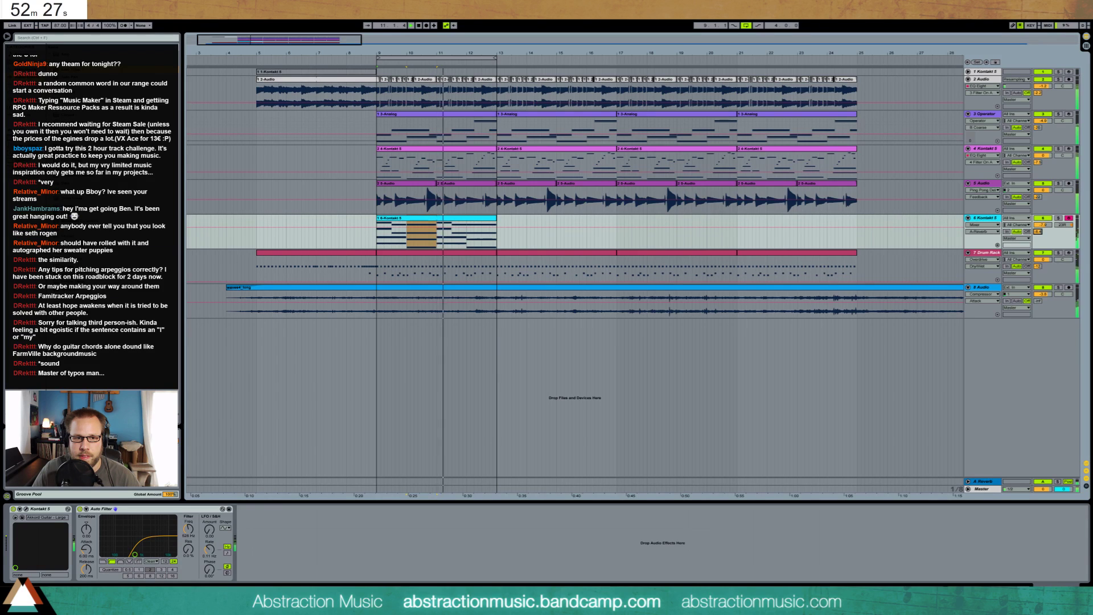
- Extend the looping guitar clip to bar 25 so it ends together with the other parts
click(472, 231)
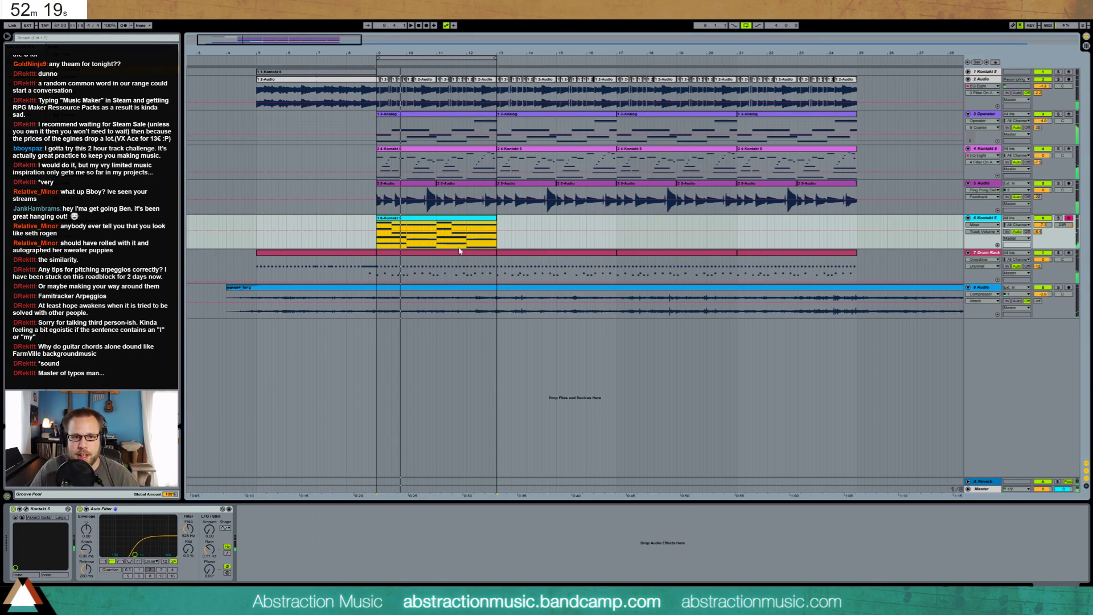
key(ctrl+d)
key(ctrl+d)
key(ctrl+d)
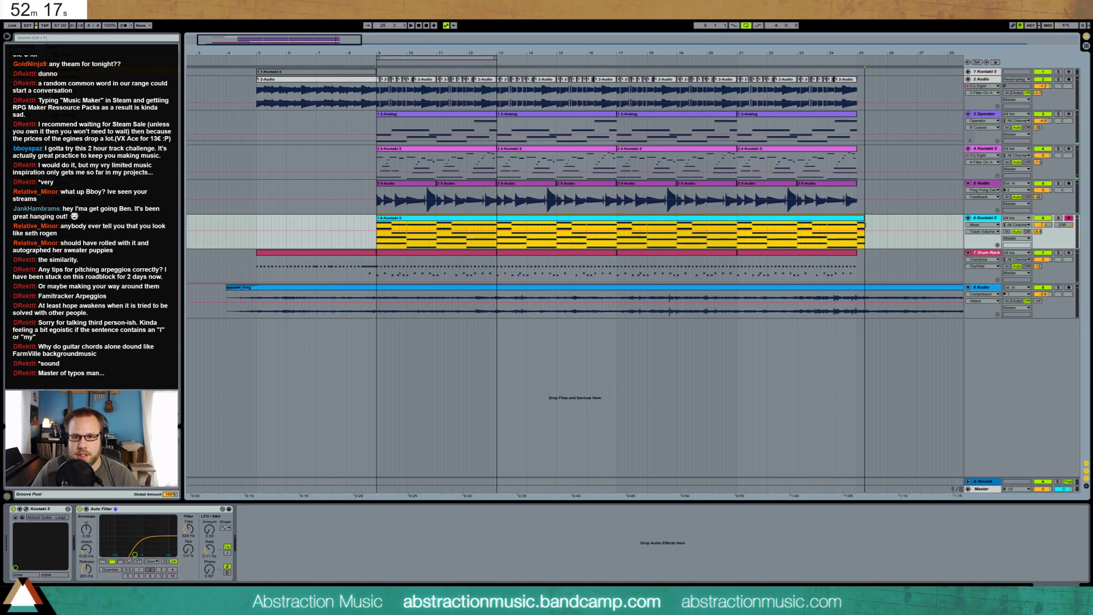
drag(861, 224, 859, 229)
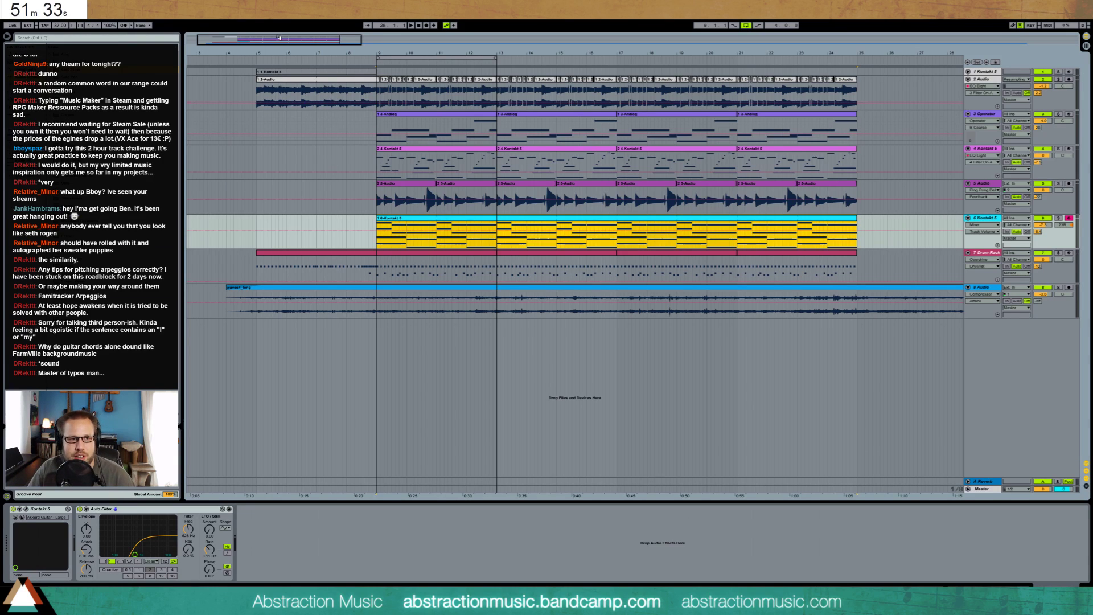
- Play the arrangement from bar 4 and fine-tune the guitar track's panning
click(230, 59)
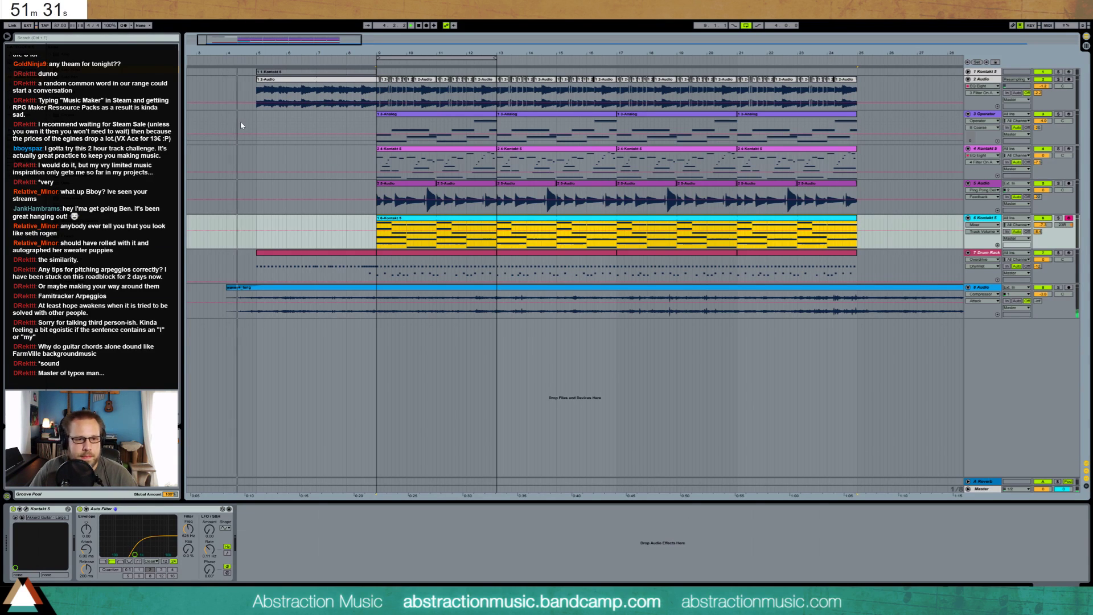
click(1066, 227)
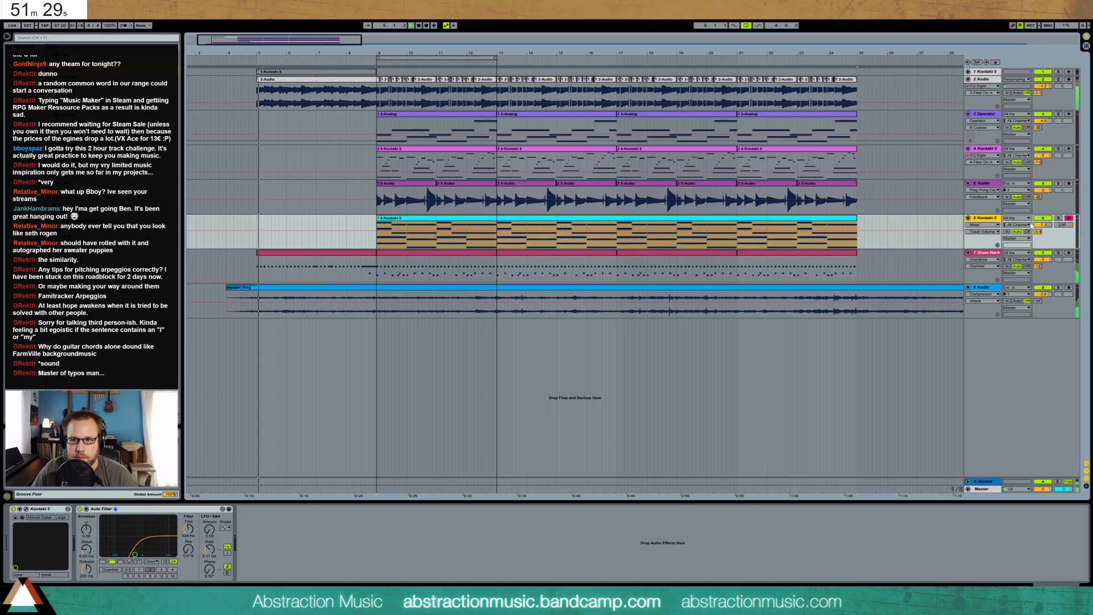
click(1064, 225)
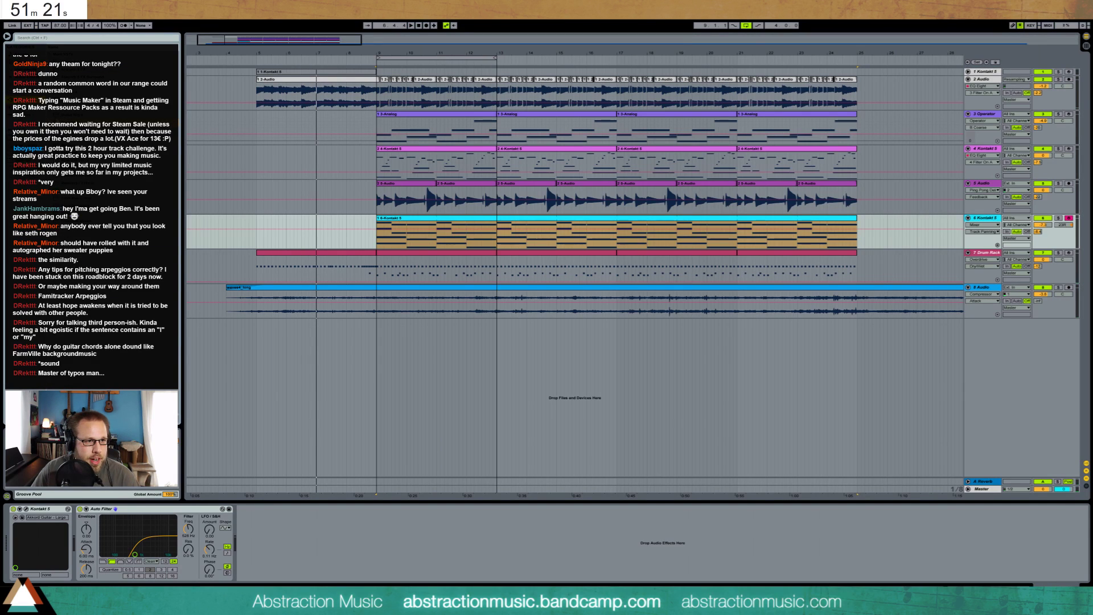
- Insert Guitar Rig 5 between Kontakt and the Auto Filter, and solo the guitar track for playback
click(93, 521)
drag(88, 519, 87, 516)
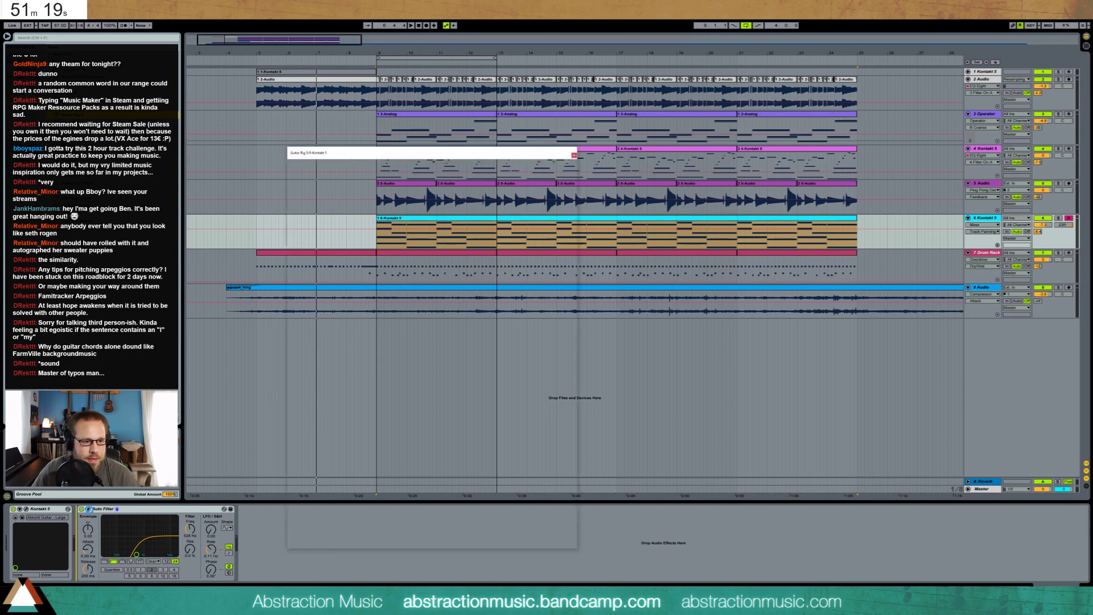
click(1059, 218)
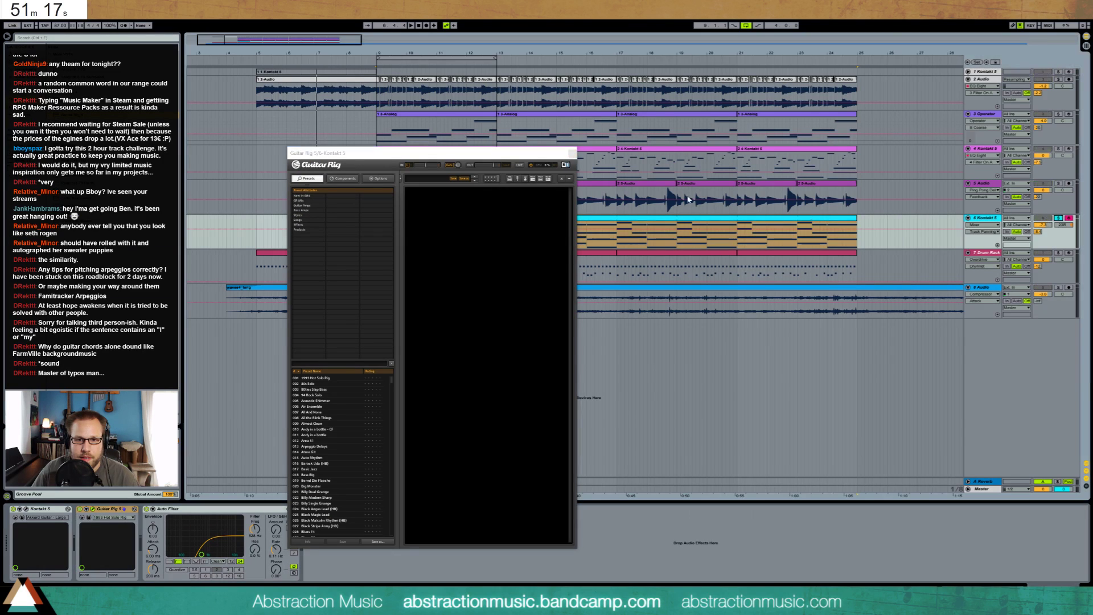
drag(399, 153, 698, 127)
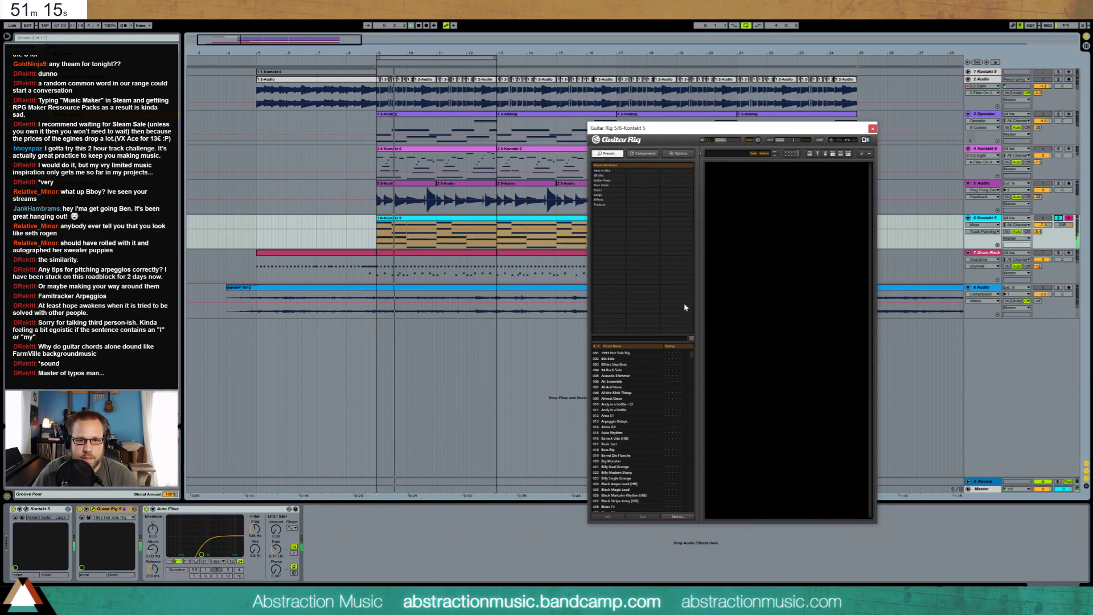
- Audition Guitar Rig's Guitar Amps presets, including Breath You Hold, and load Clean&Warm
click(603, 180)
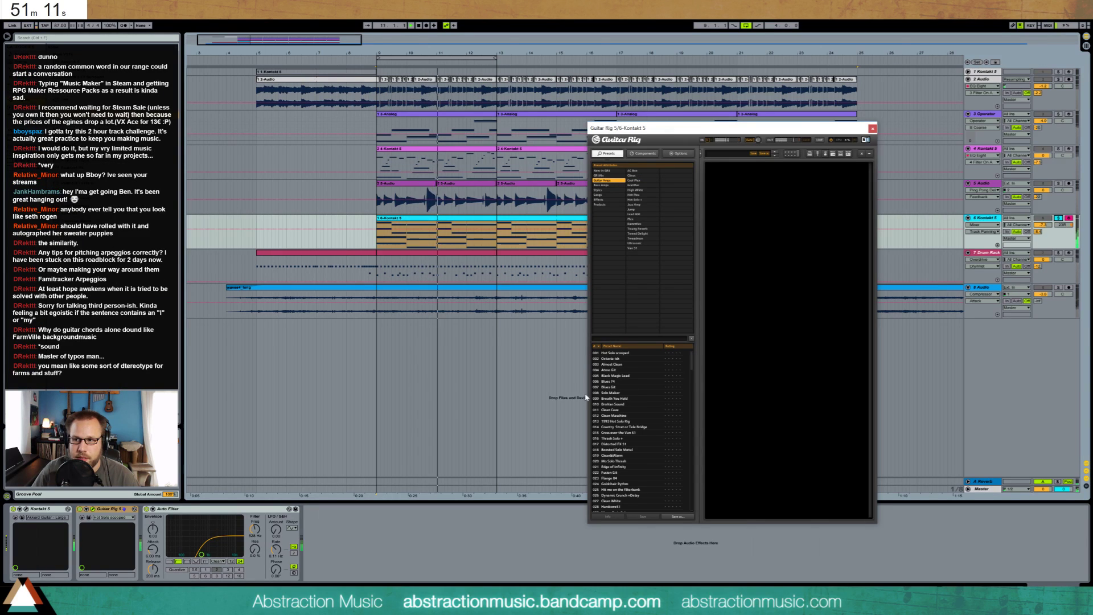
click(612, 399)
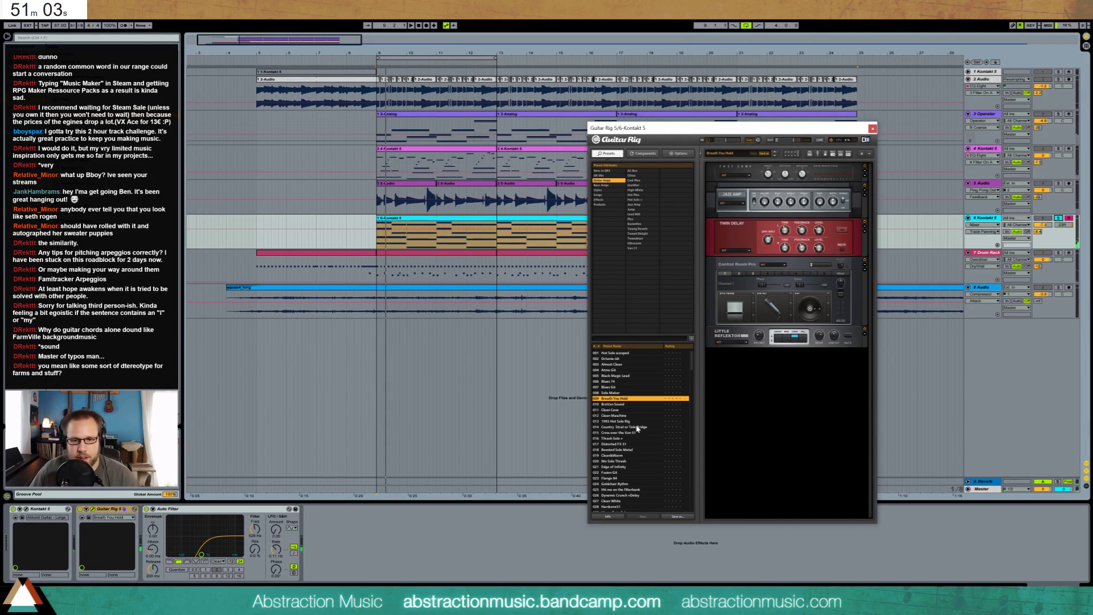
click(637, 421)
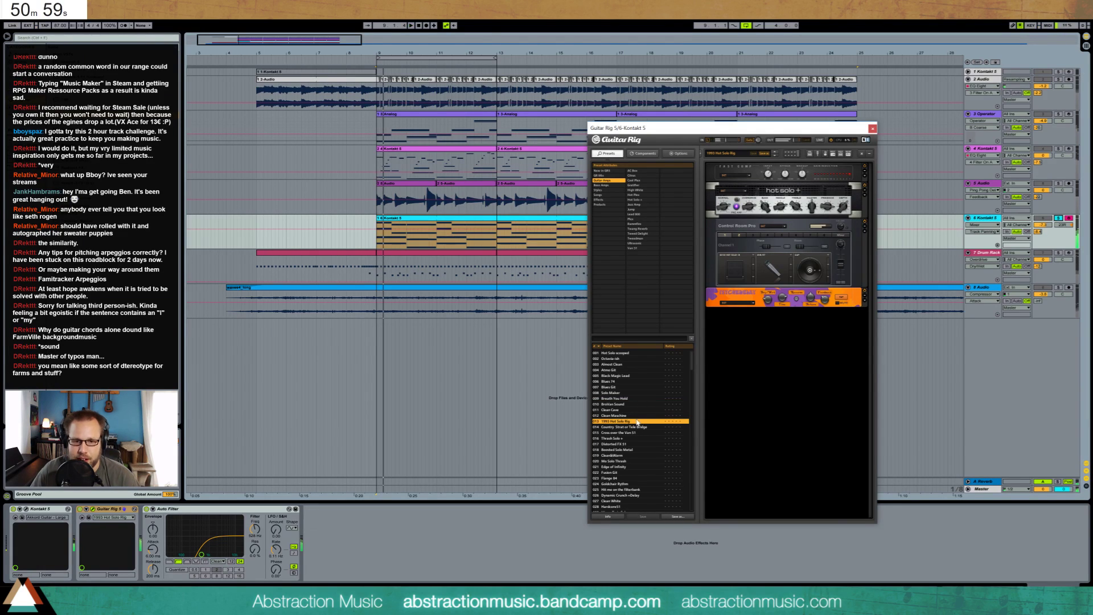
click(626, 455)
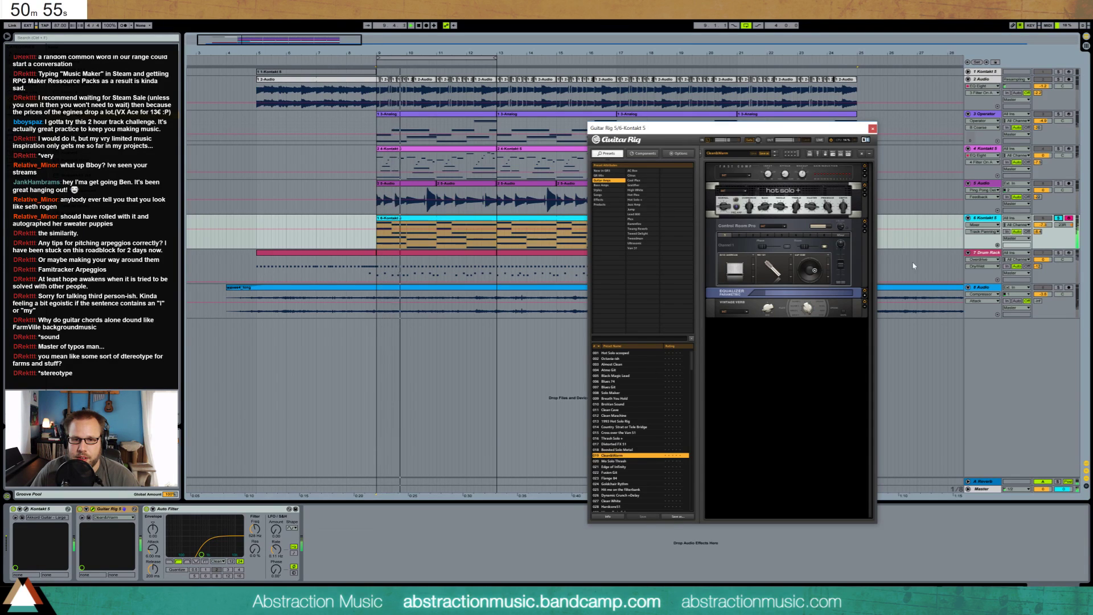
- Compare the guitar with the Auto Filter off and on, and fine-tune the filter's cutoff and resonance
click(147, 510)
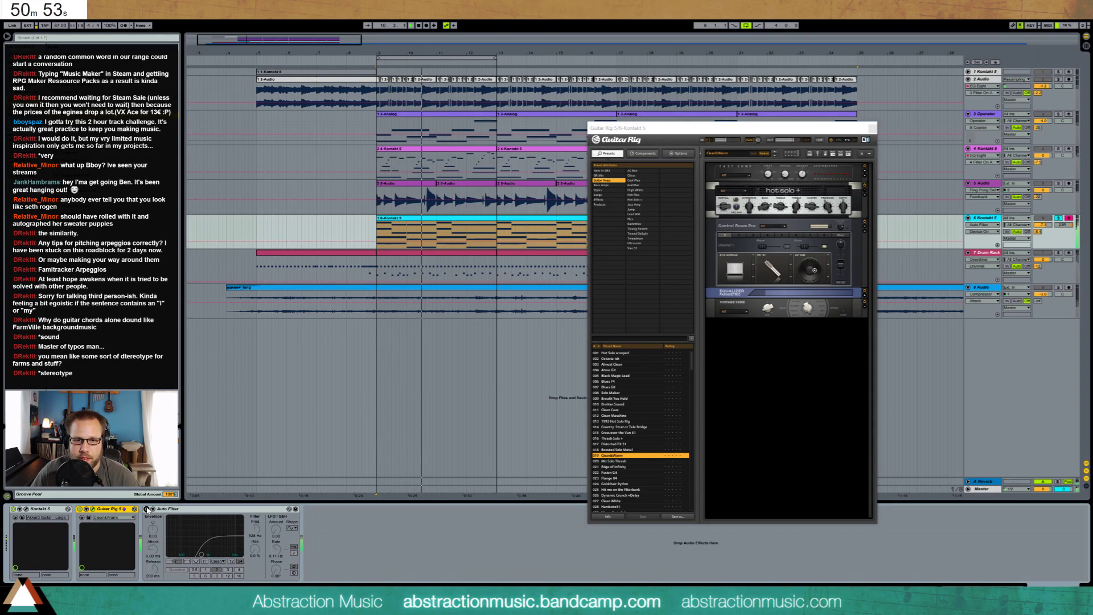
click(147, 510)
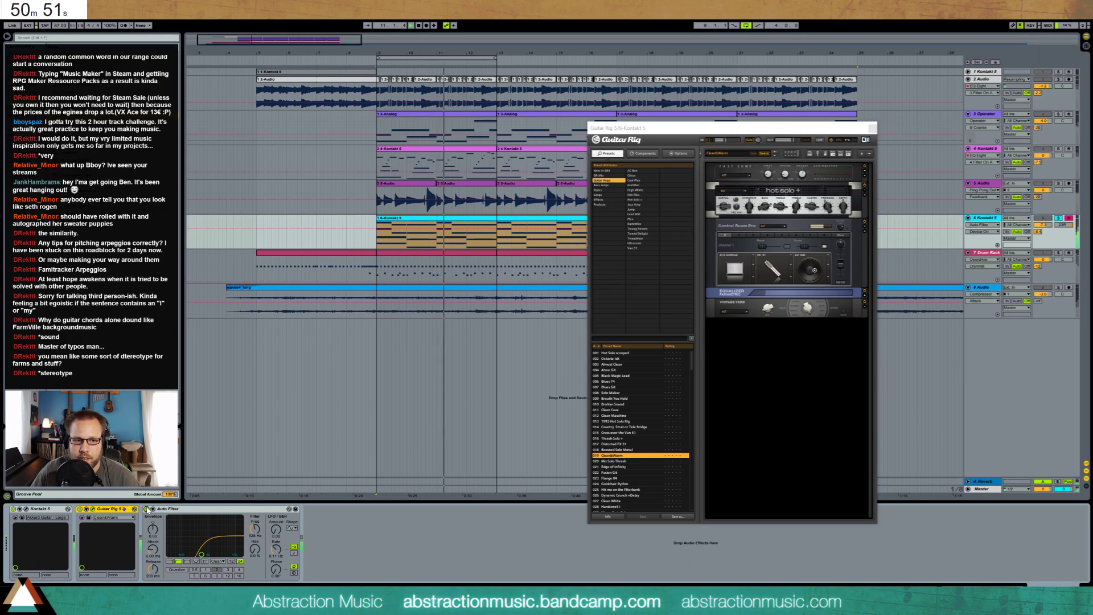
drag(202, 554, 204, 549)
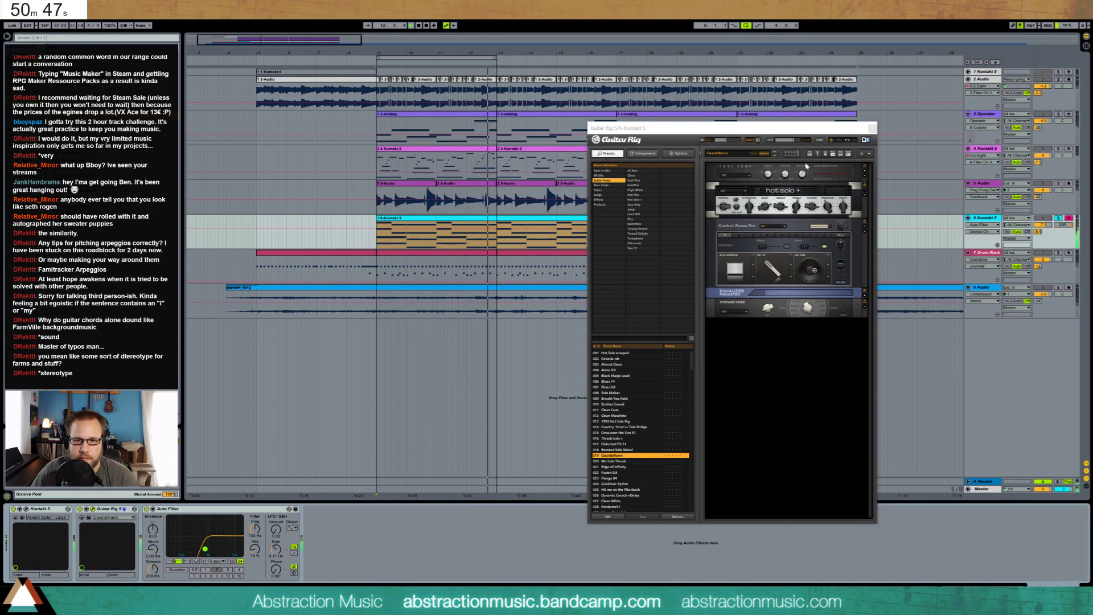
key(ctrl+alt+p)
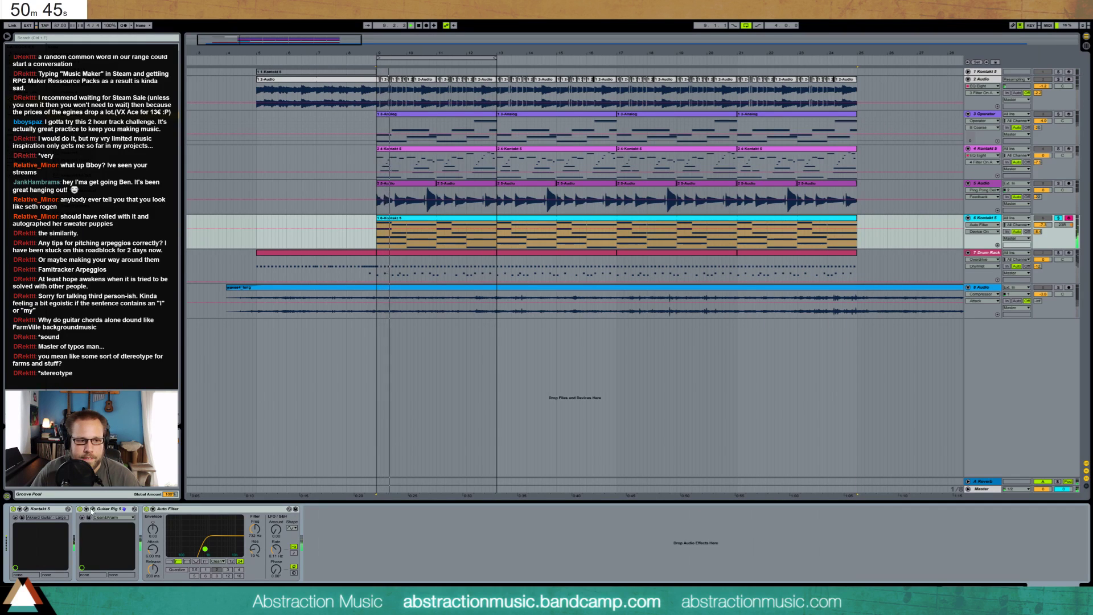
key(ctrl+alt+p)
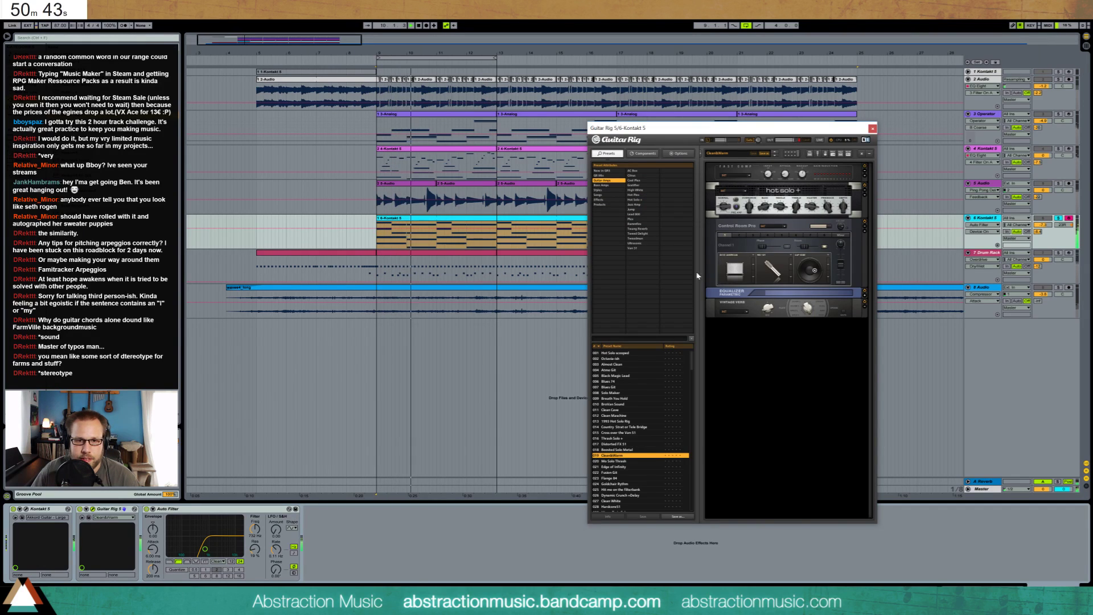
- Look through Guitar Rig's Distortion, Special FX, Filters and Delay & Echo components for a suitable effect
click(643, 153)
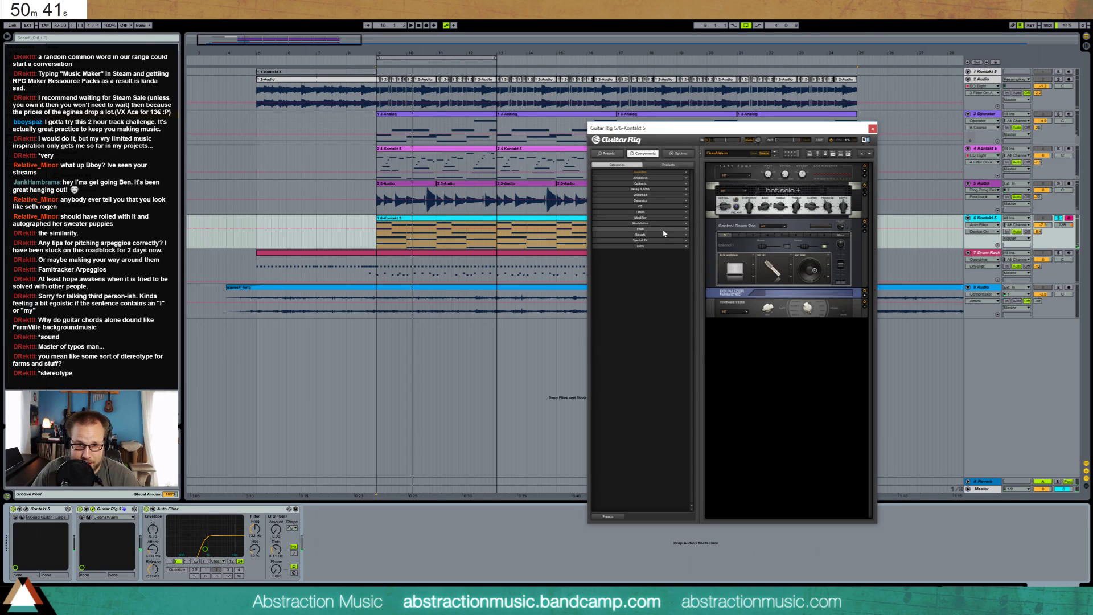
click(665, 197)
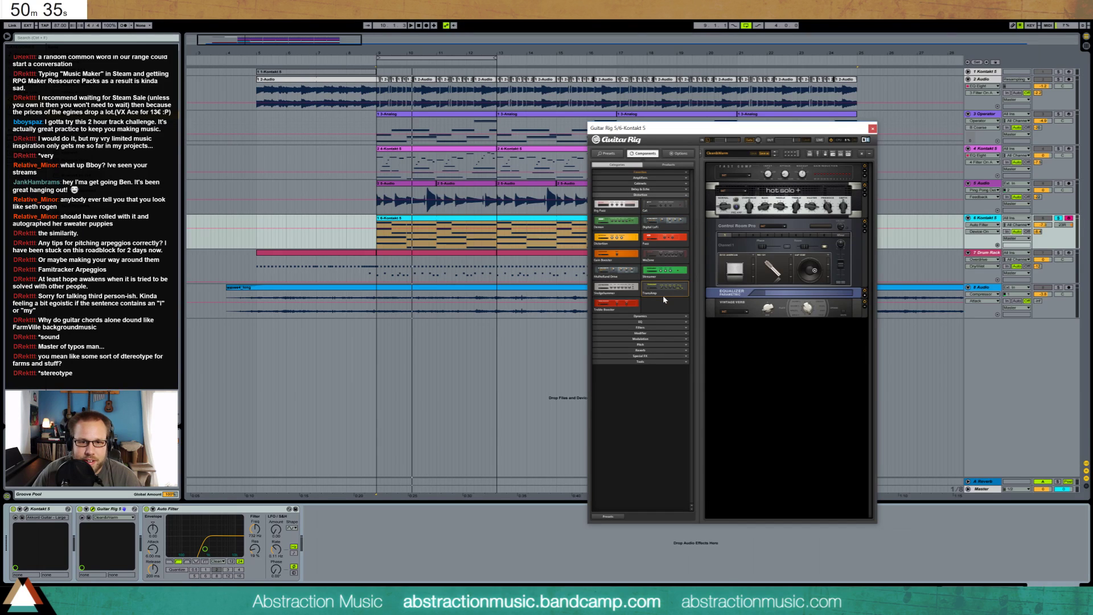
click(663, 356)
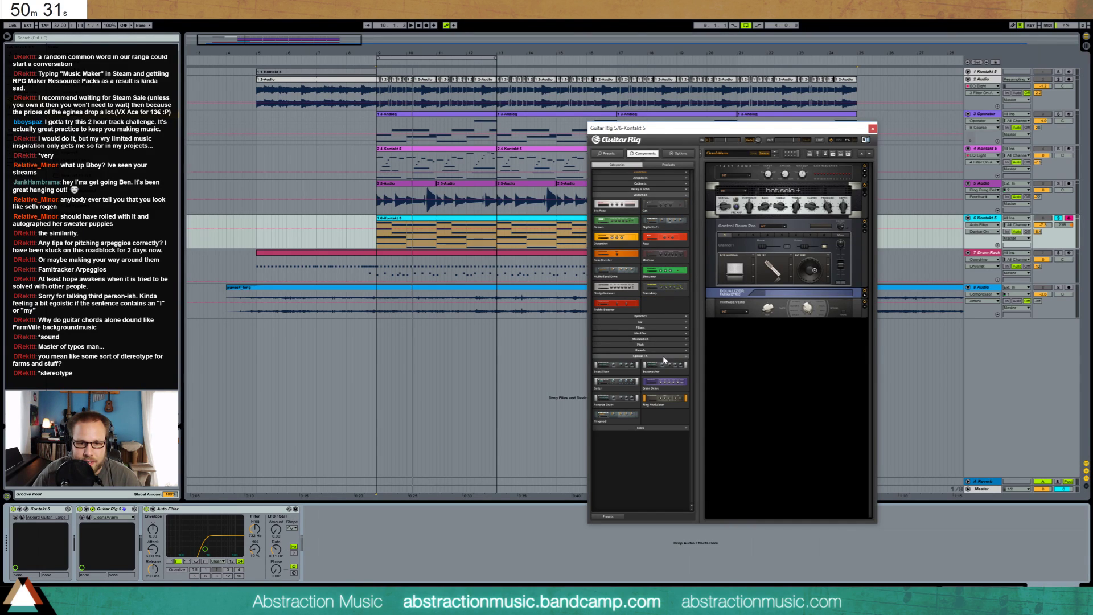
click(664, 356)
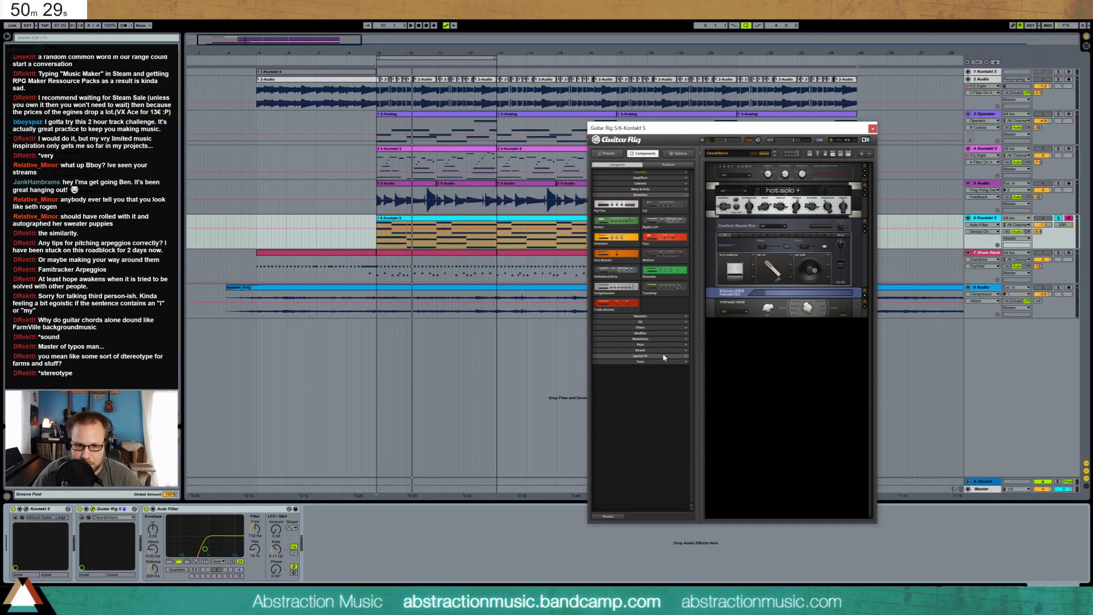
click(656, 328)
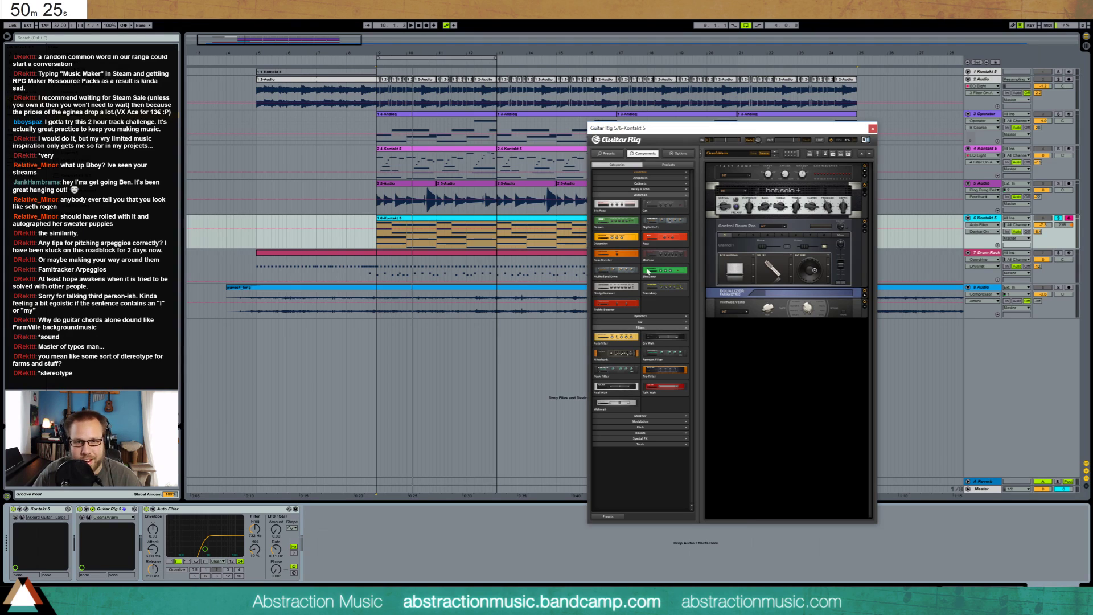
click(661, 189)
click(661, 189)
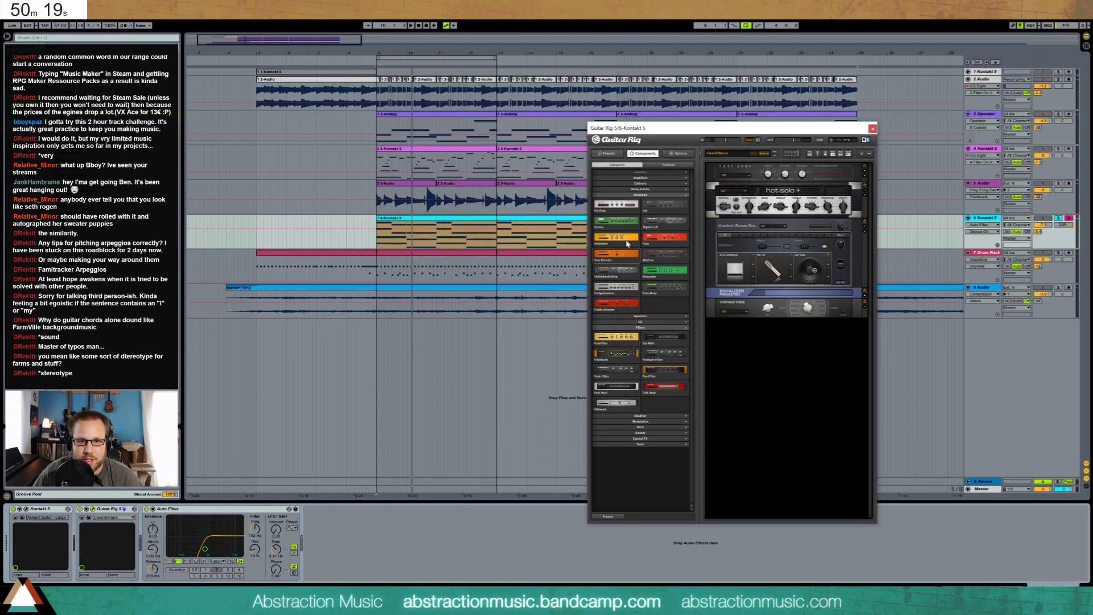
- Check the Dynamics and EQ components, then add the Wahwah filter directly after the parametric equalizer in the rack
click(634, 196)
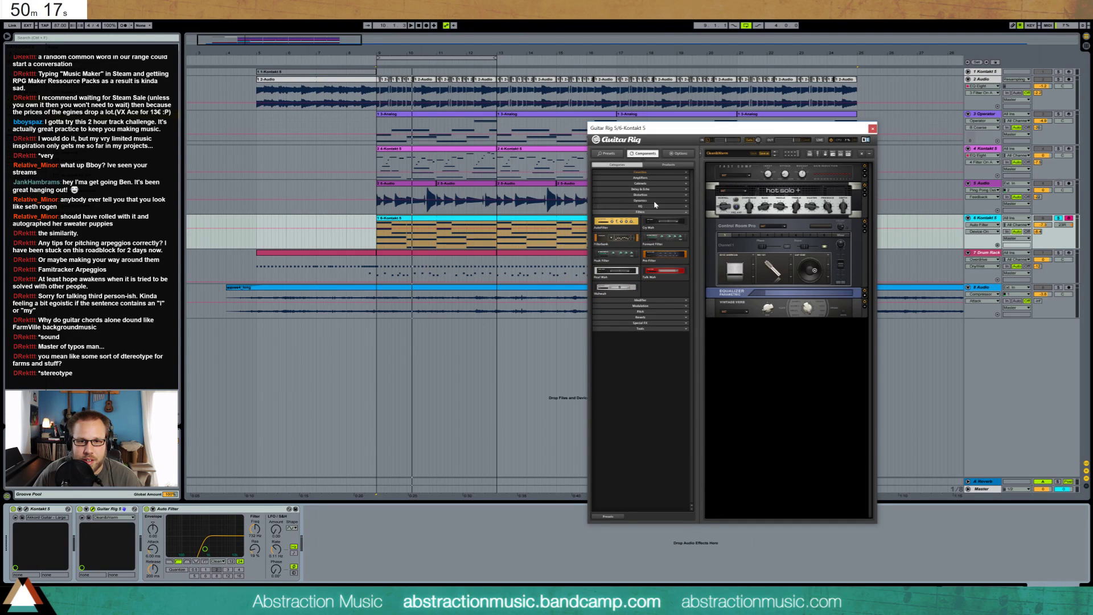
click(654, 200)
click(654, 201)
click(658, 207)
click(658, 207)
drag(626, 291, 778, 299)
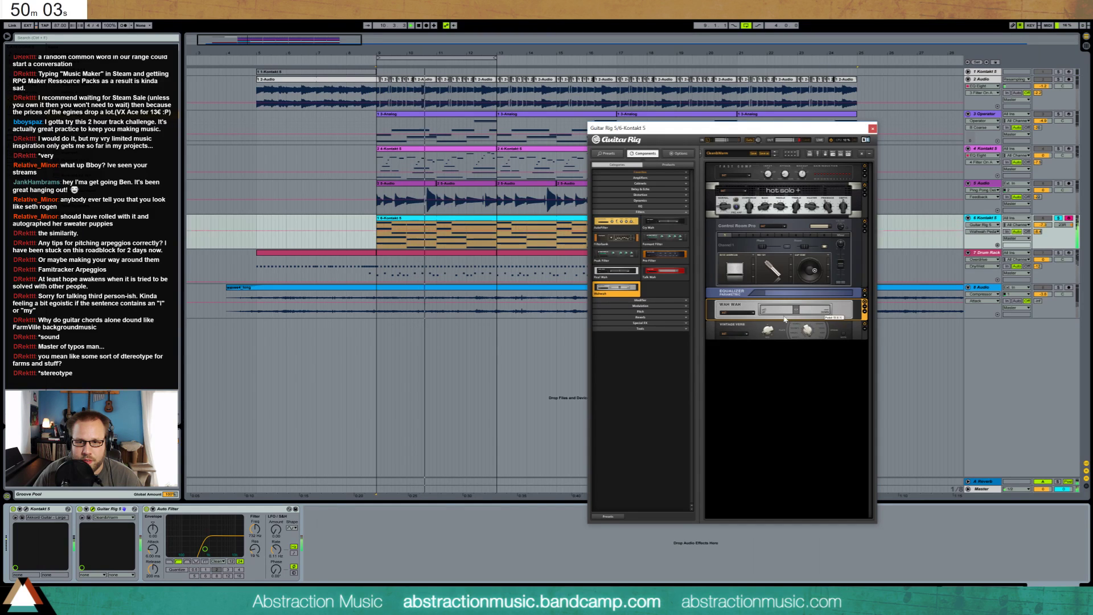
- Remove the Wahwah from the Guitar Rig rack and look through the Modifier and Modulation components
click(865, 313)
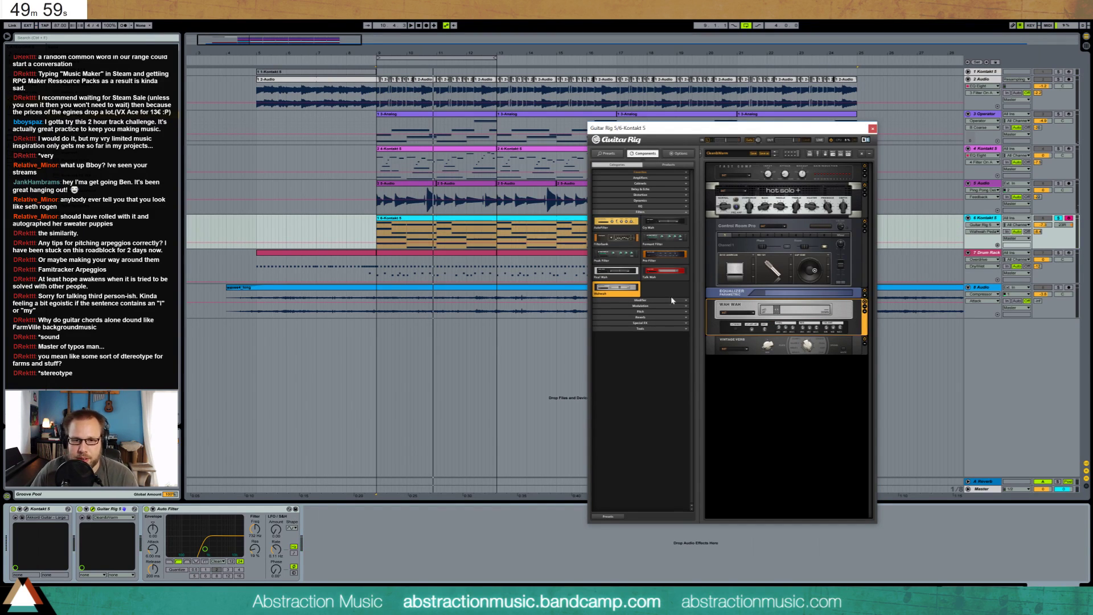
key(Delete)
click(650, 211)
click(651, 218)
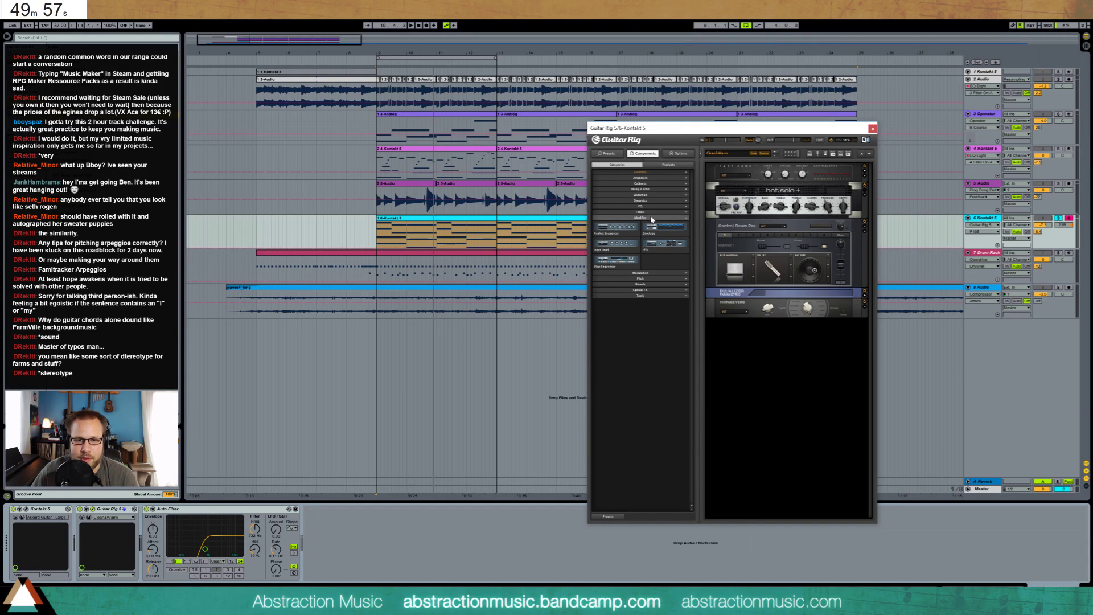
click(654, 218)
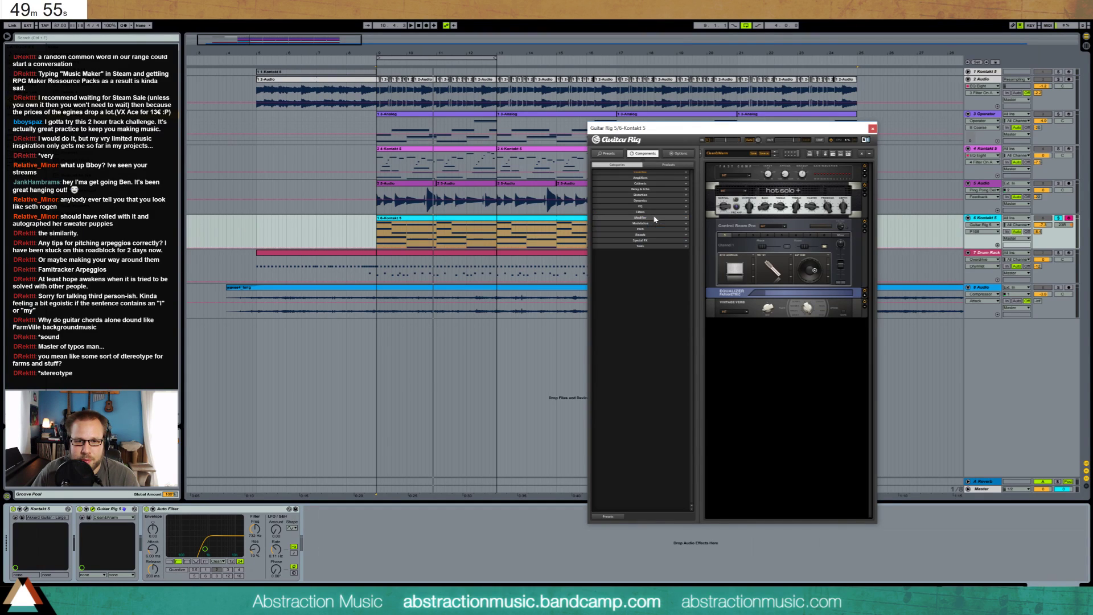
click(659, 224)
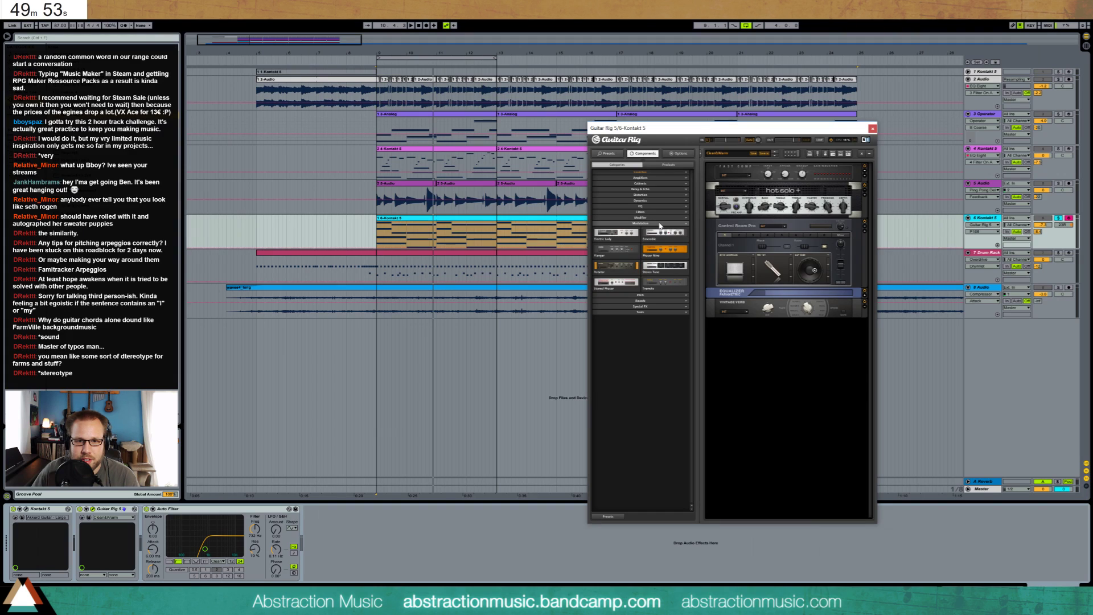
- Try the Flanger after the equalizer in the rack with the guitar track's volume lowered, then remove the effect
drag(623, 249, 771, 301)
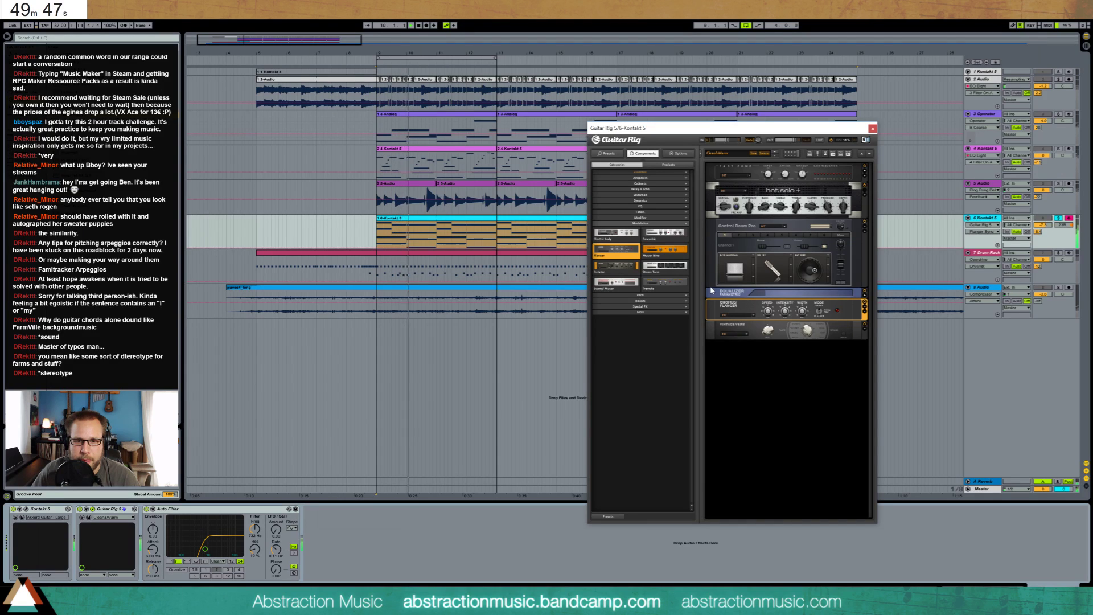
click(872, 128)
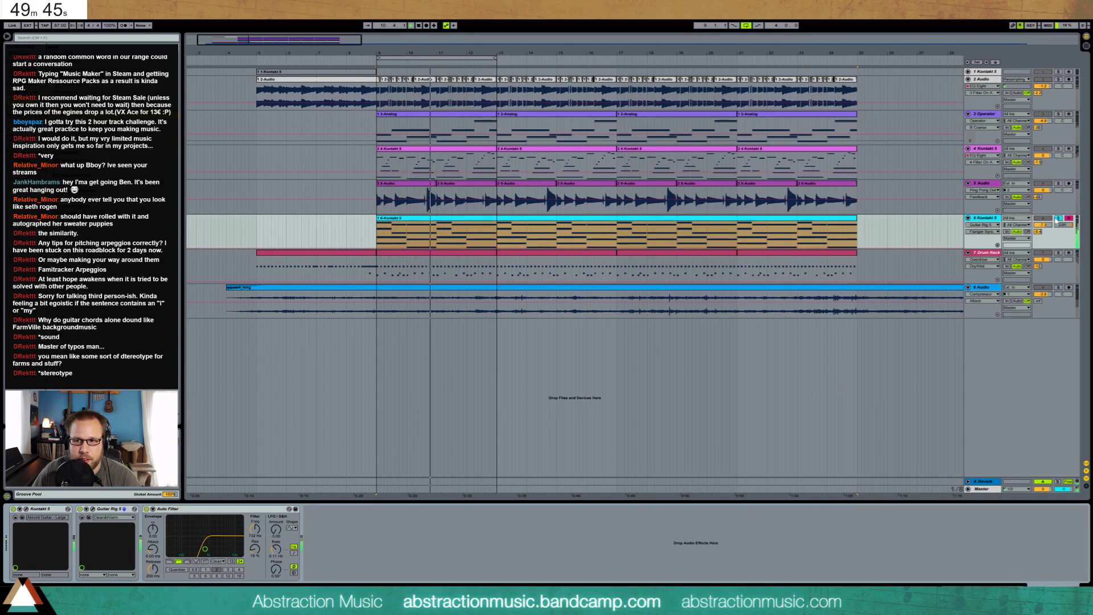
mouse_move(1043, 225)
mouse_down()
mouse_move(1043, 239)
mouse_move(1043, 230)
mouse_up()
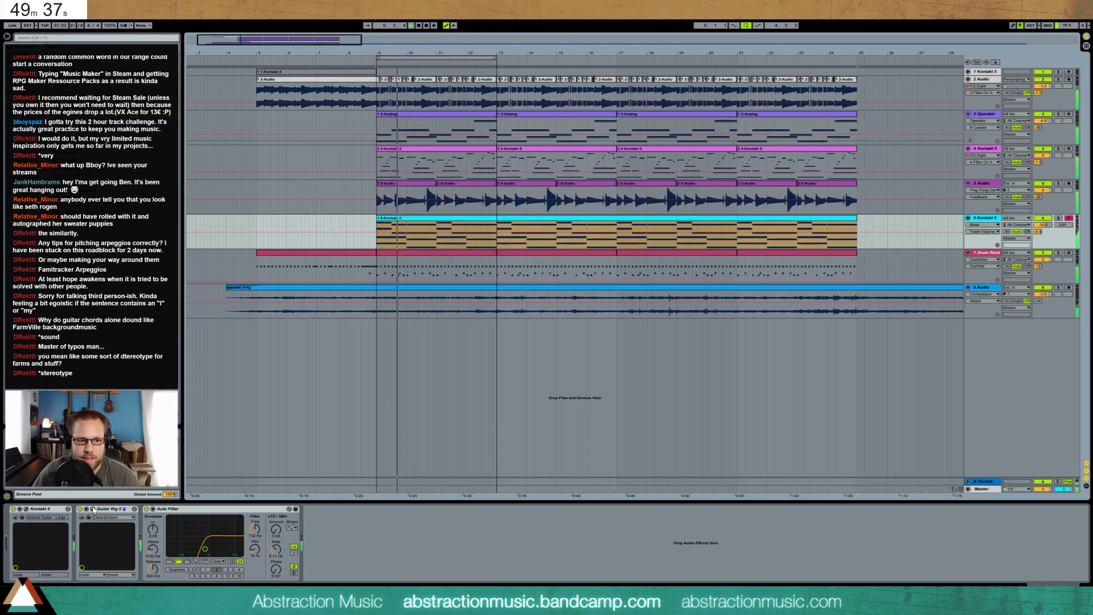
click(86, 510)
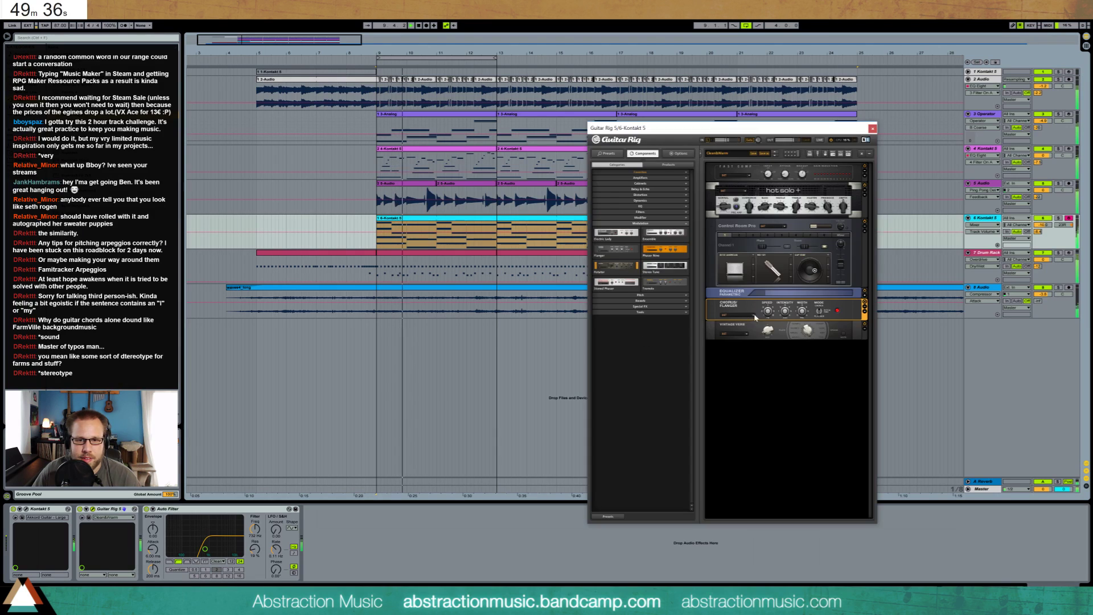
click(864, 303)
click(864, 303)
click(865, 311)
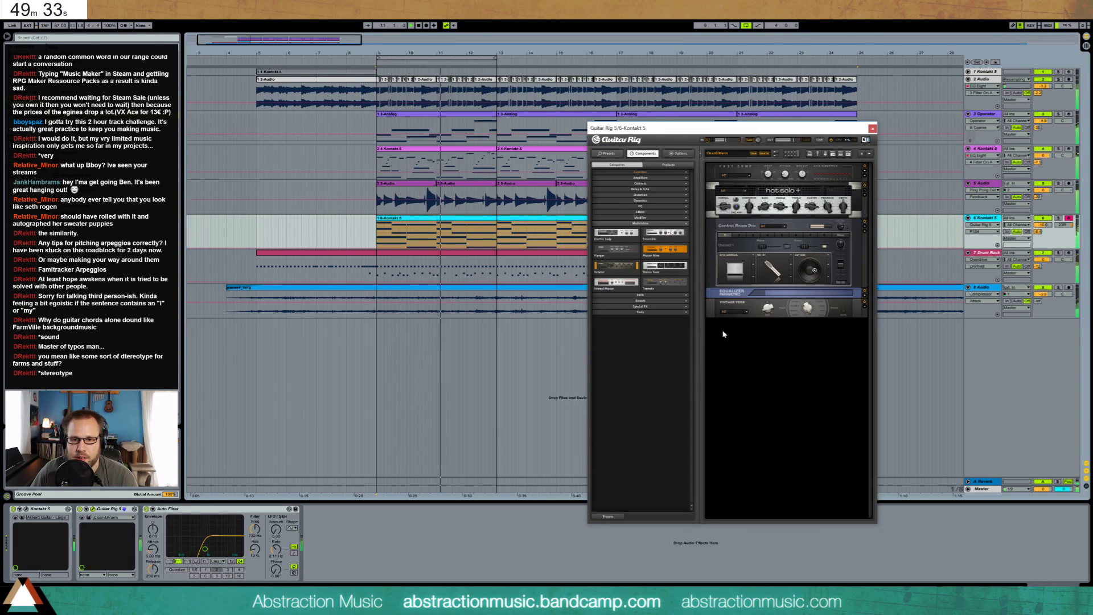
- Turn off Guitar Rig on the guitar track, readjust the track's volume and hide the plug-in window
click(80, 509)
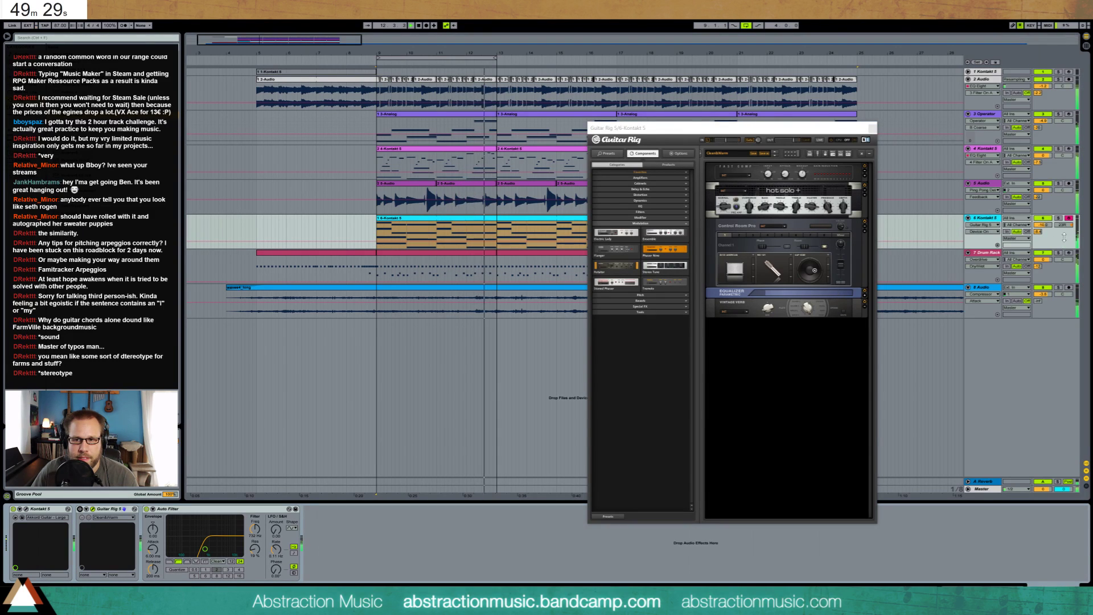
drag(1043, 224, 1043, 216)
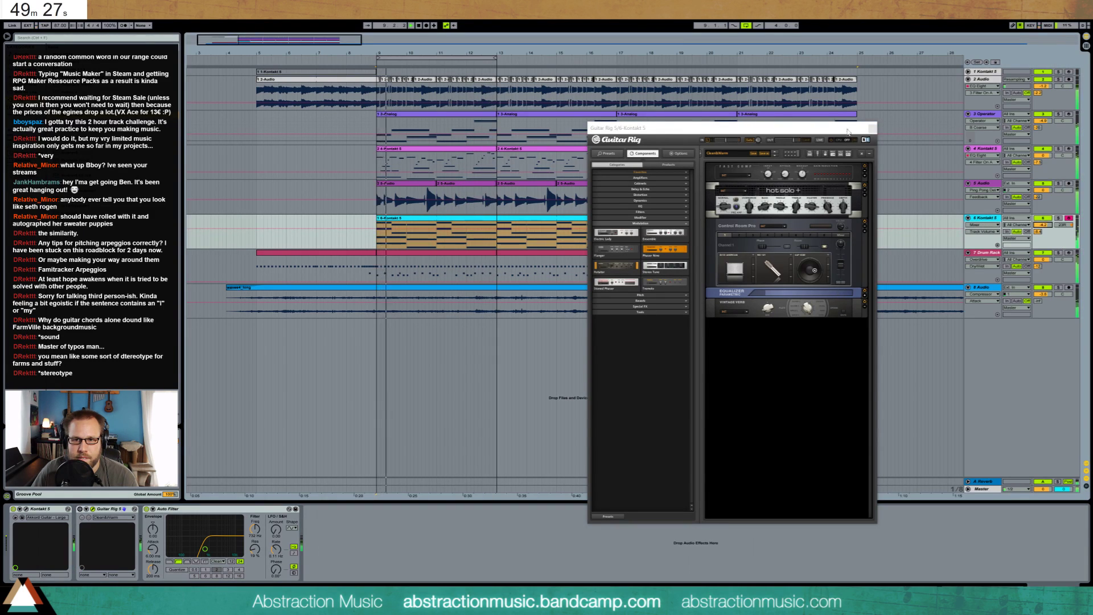
key(ctrl+alt+p)
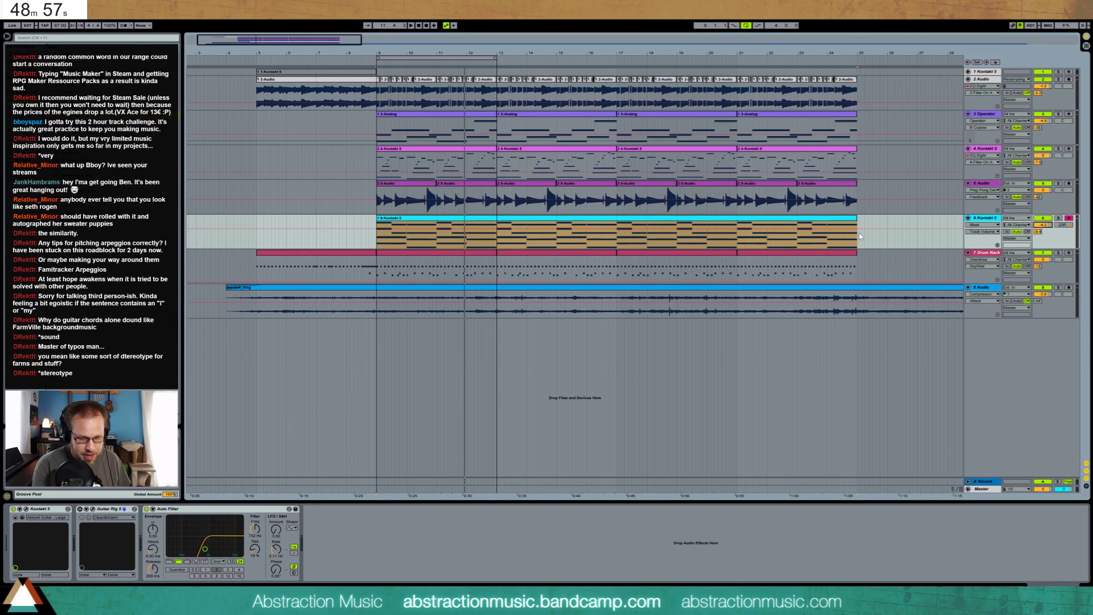
- Insert an audio track below the guitar track and record a four-bar melody take starting at bar 9
key(ctrl+t)
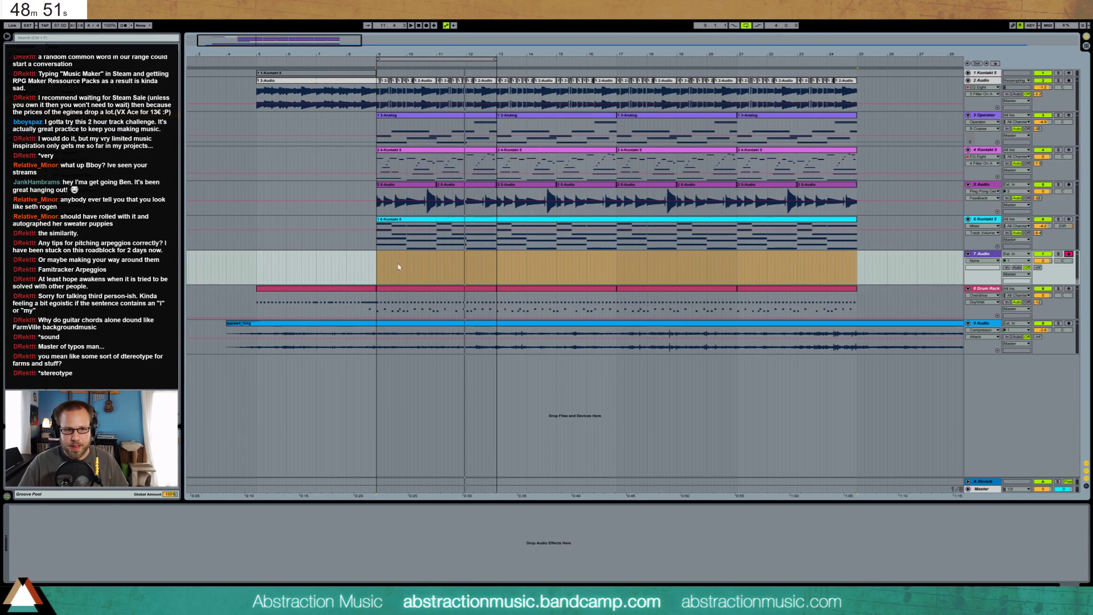
click(375, 268)
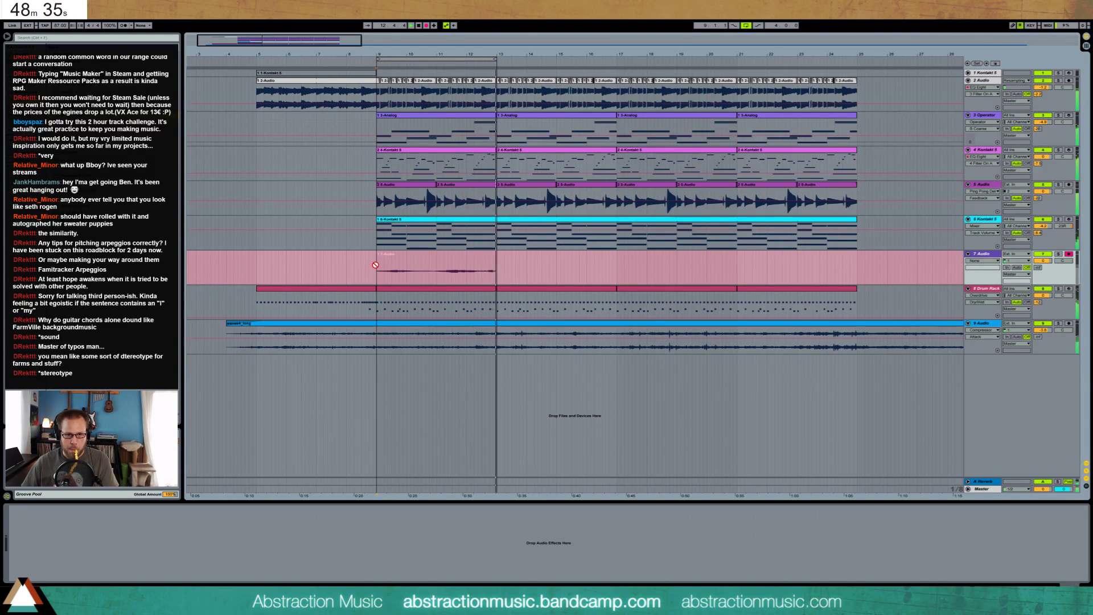
key(F9)
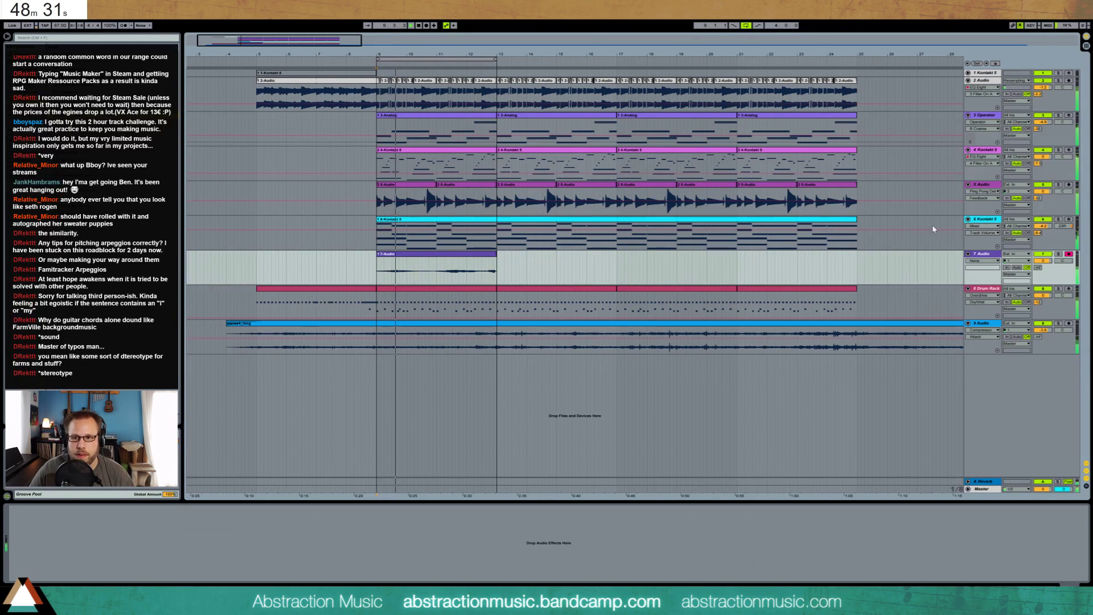
- Adjust the new track's reverb send and boost the recorded clip's gain to about 12 dB
click(1038, 268)
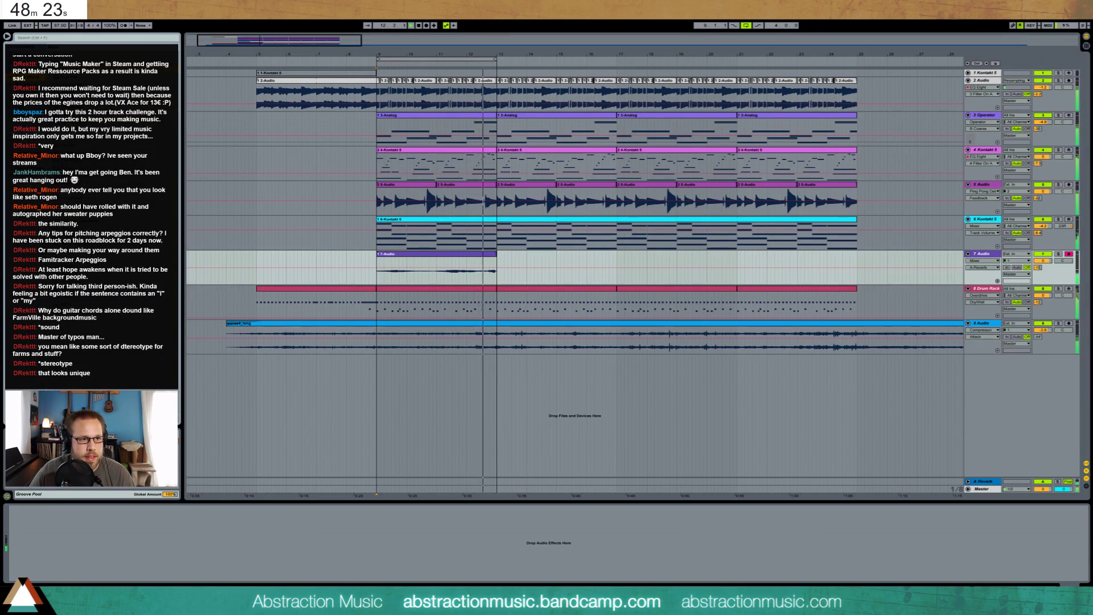
double_click(379, 270)
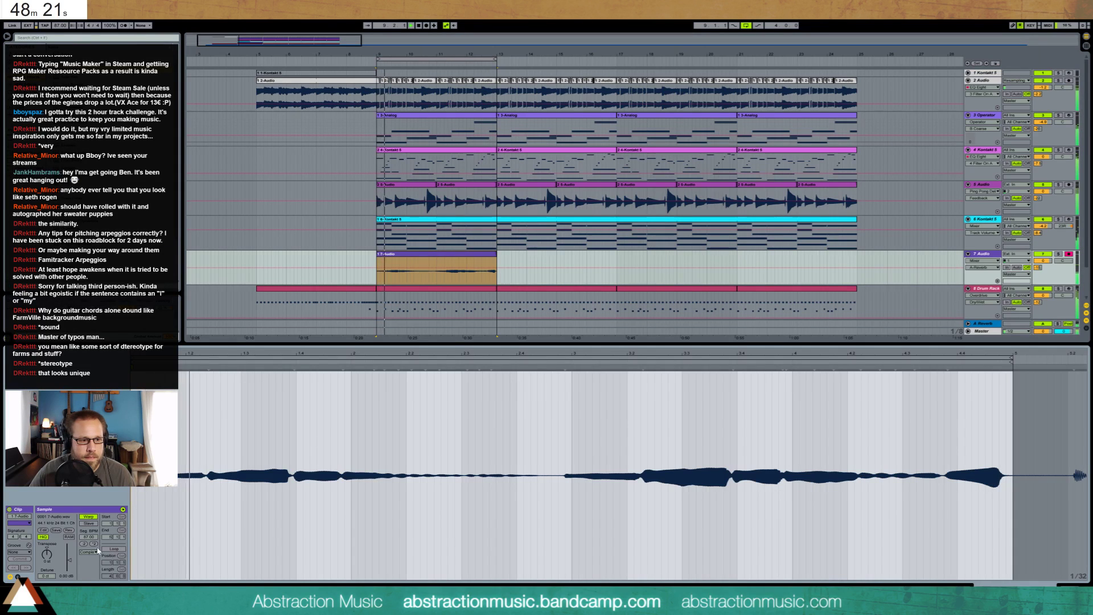
drag(69, 559, 69, 548)
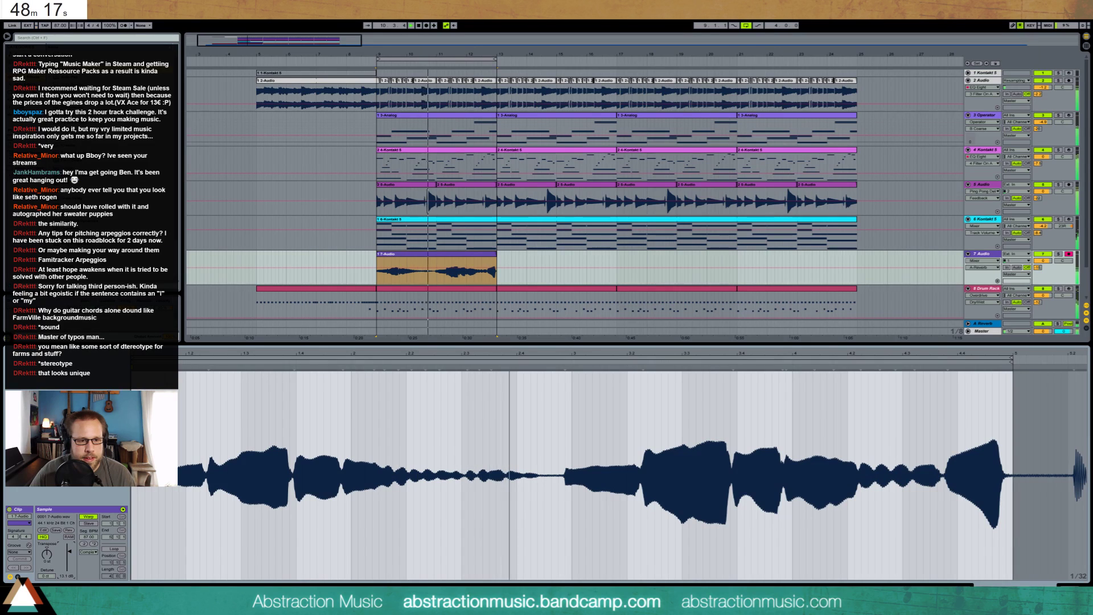
key(shift+Tab)
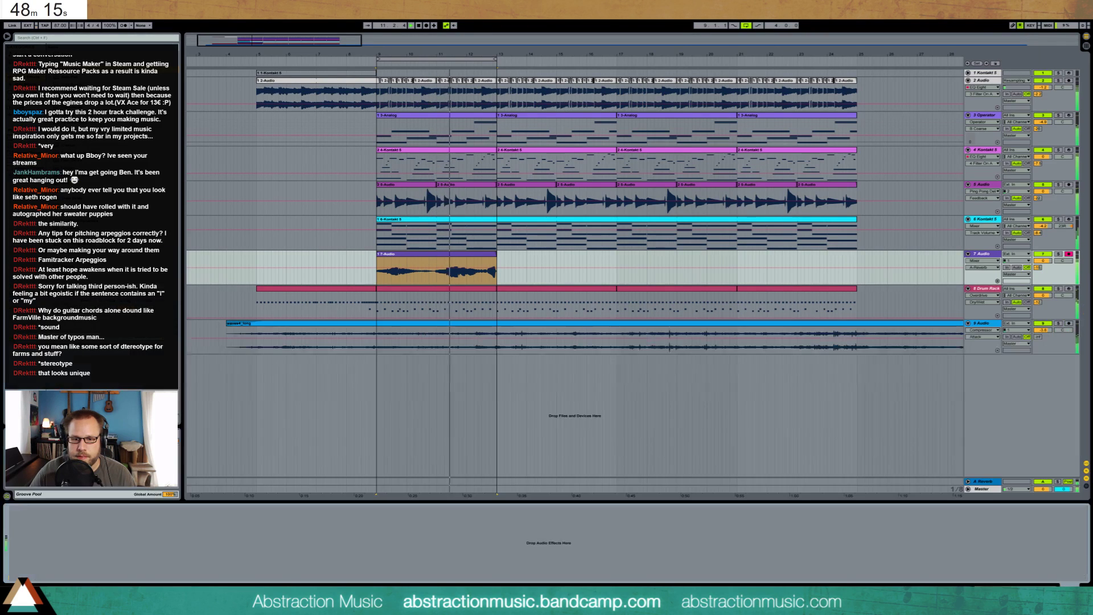
- Tighten the recorded clip's timing by placing eight warp markers at the note onsets and aligning them to the grid
double_click(478, 253)
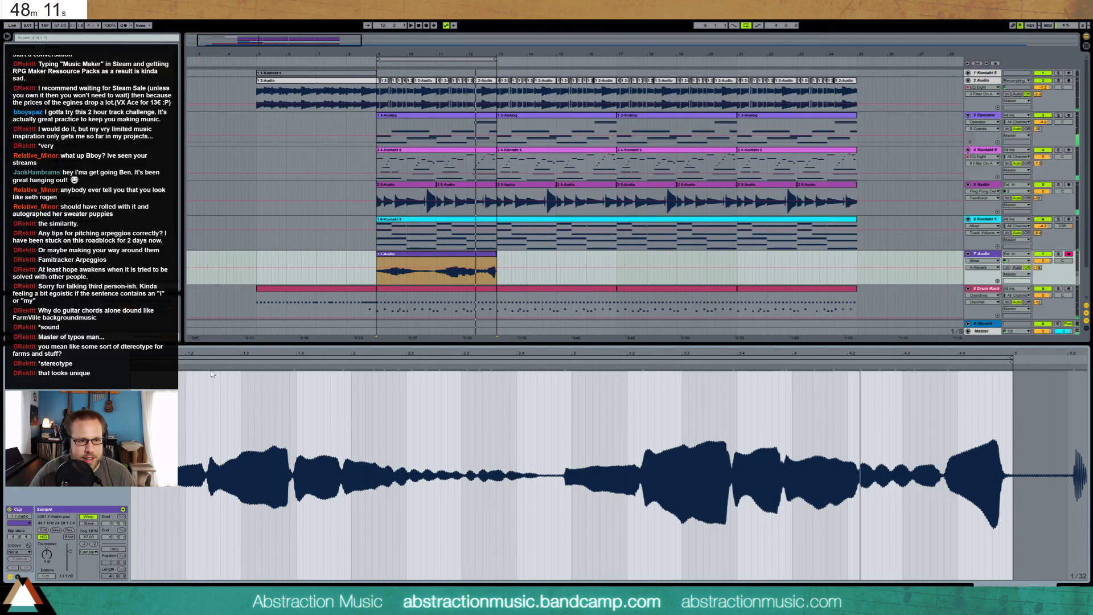
drag(211, 374, 213, 367)
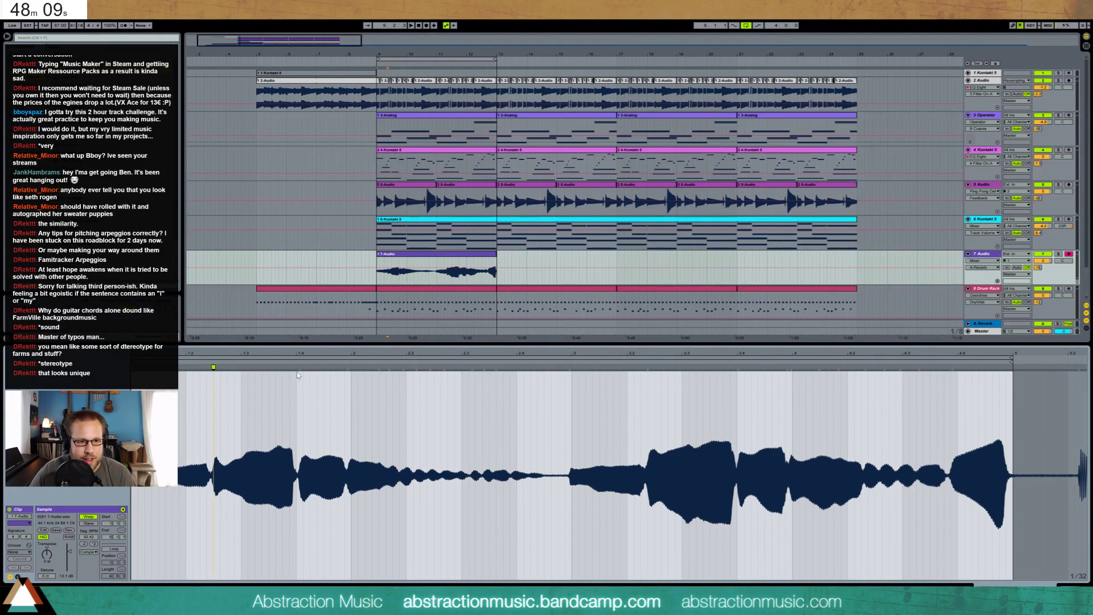
drag(299, 368, 351, 368)
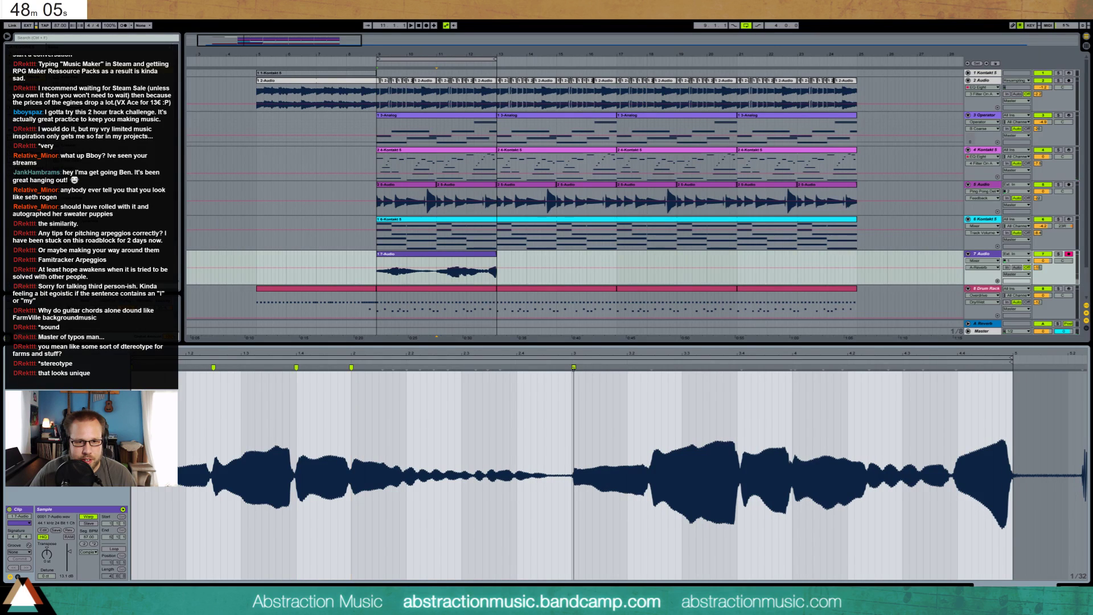
drag(572, 369, 572, 368)
drag(649, 368, 654, 368)
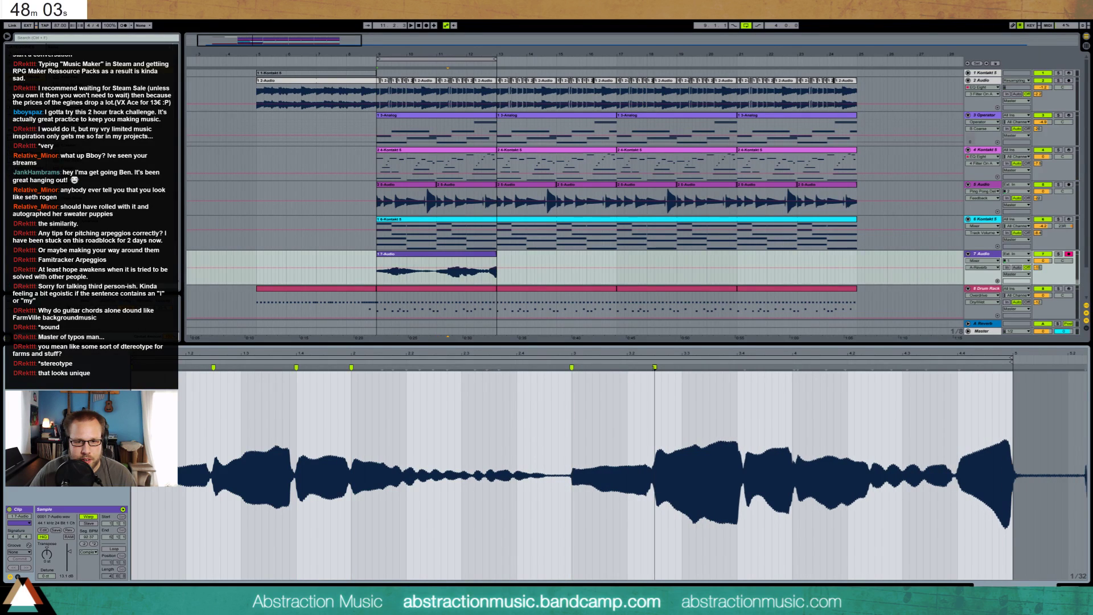
key(space)
drag(740, 368, 738, 368)
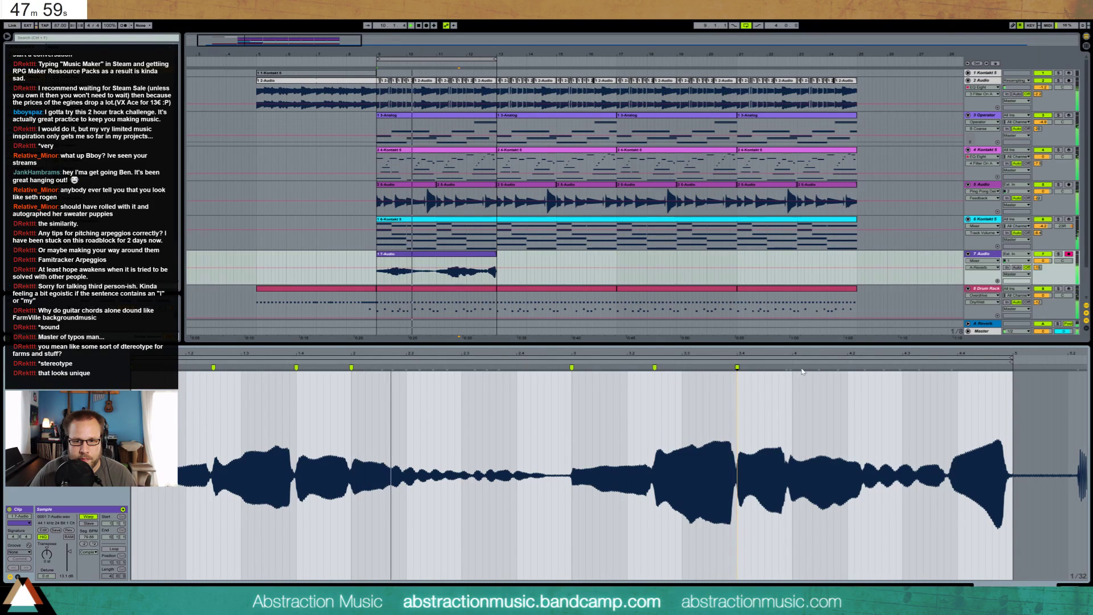
drag(791, 368, 793, 368)
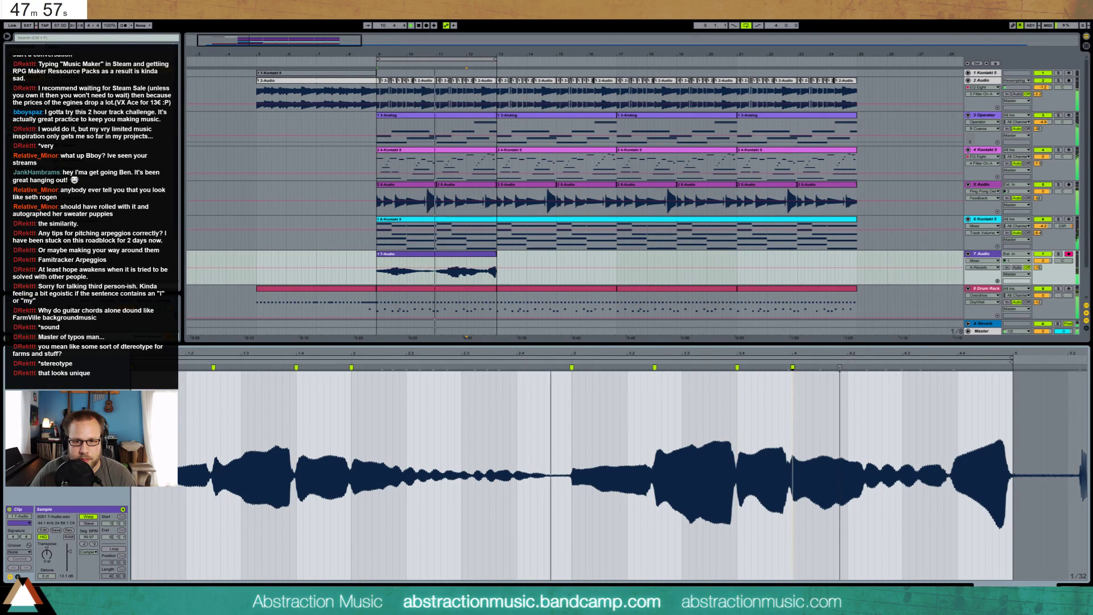
drag(954, 368, 958, 368)
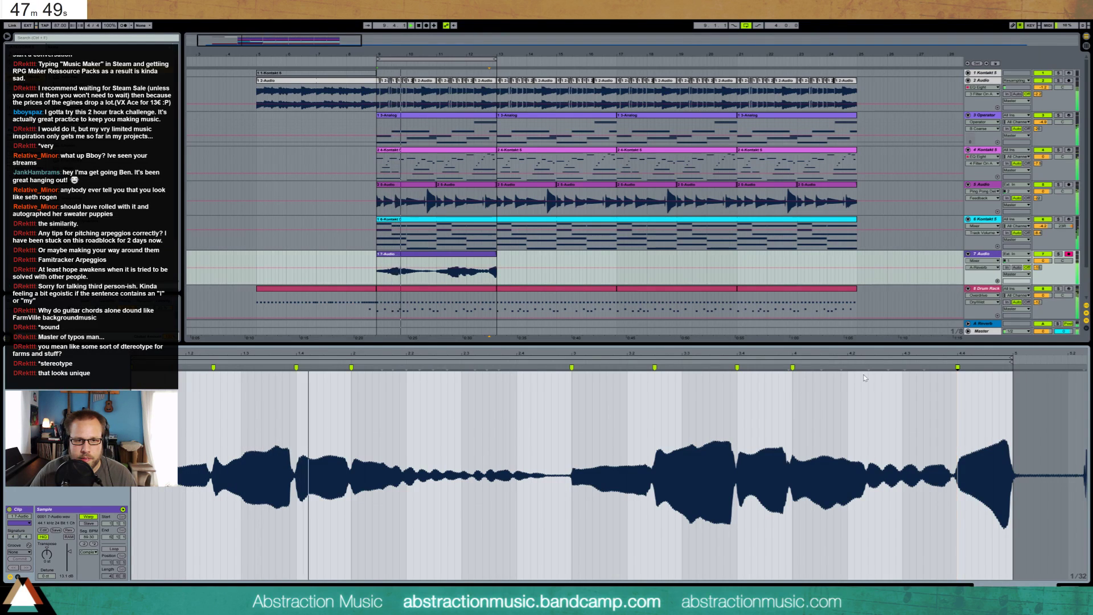
key(space)
- Move the warped clip to bar 13 and record a second melody take over the loop from bar 9
click(504, 263)
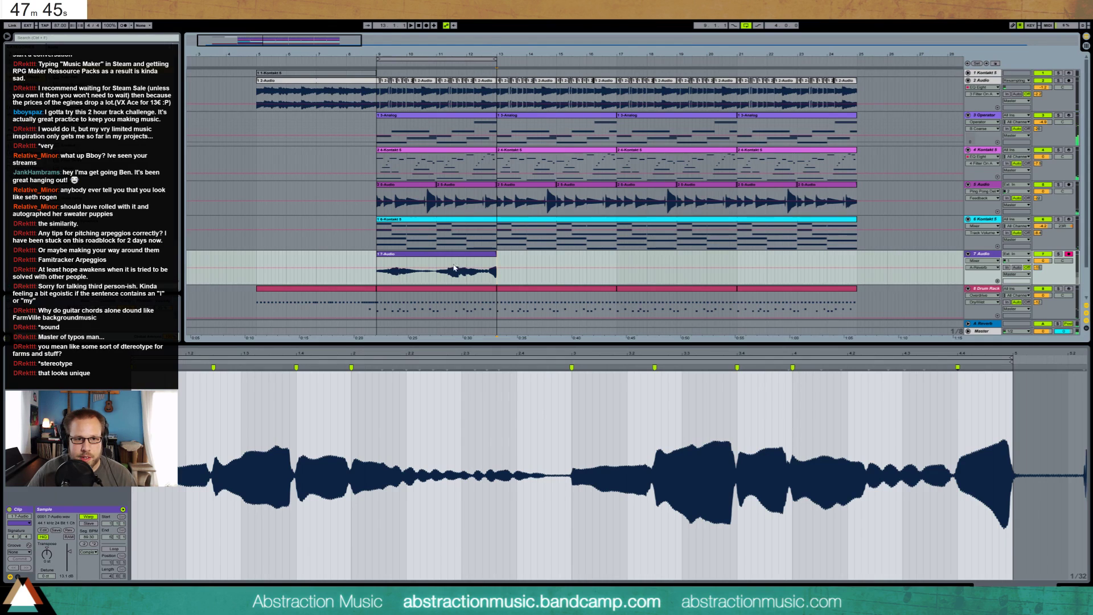
drag(475, 259, 594, 259)
click(377, 261)
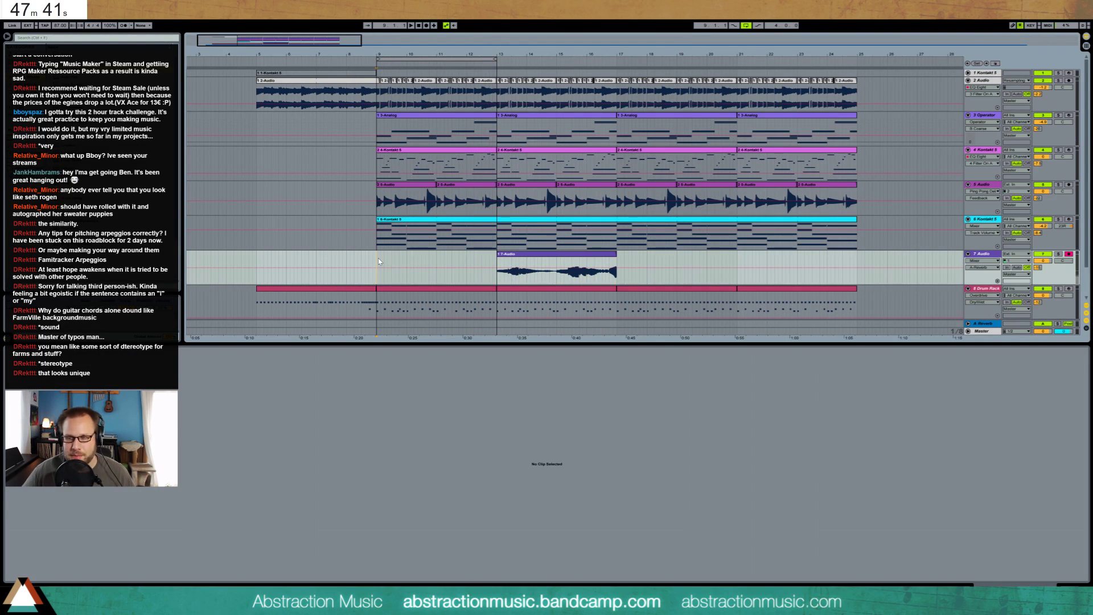
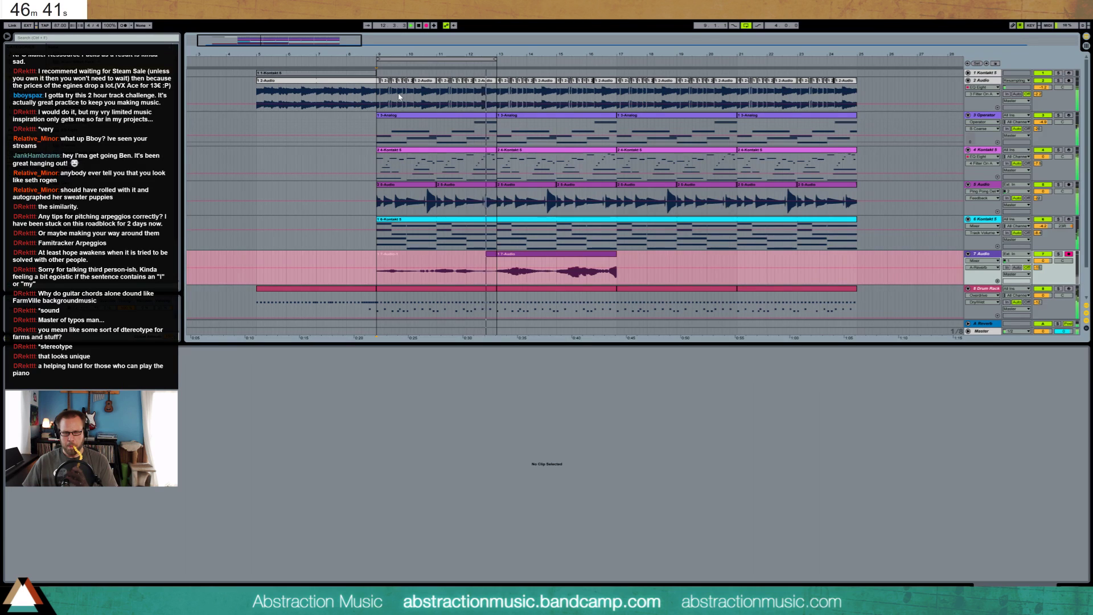
key(space)
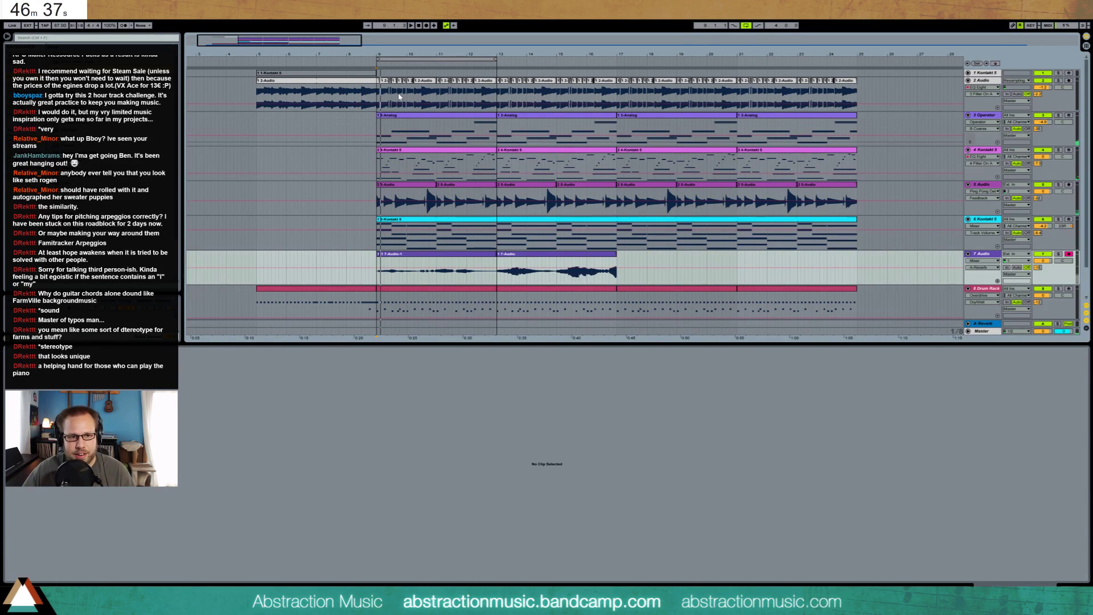
- Boost the clip gain of the second take at bar 9 and play it back
click(410, 260)
drag(76, 572, 76, 549)
key(space)
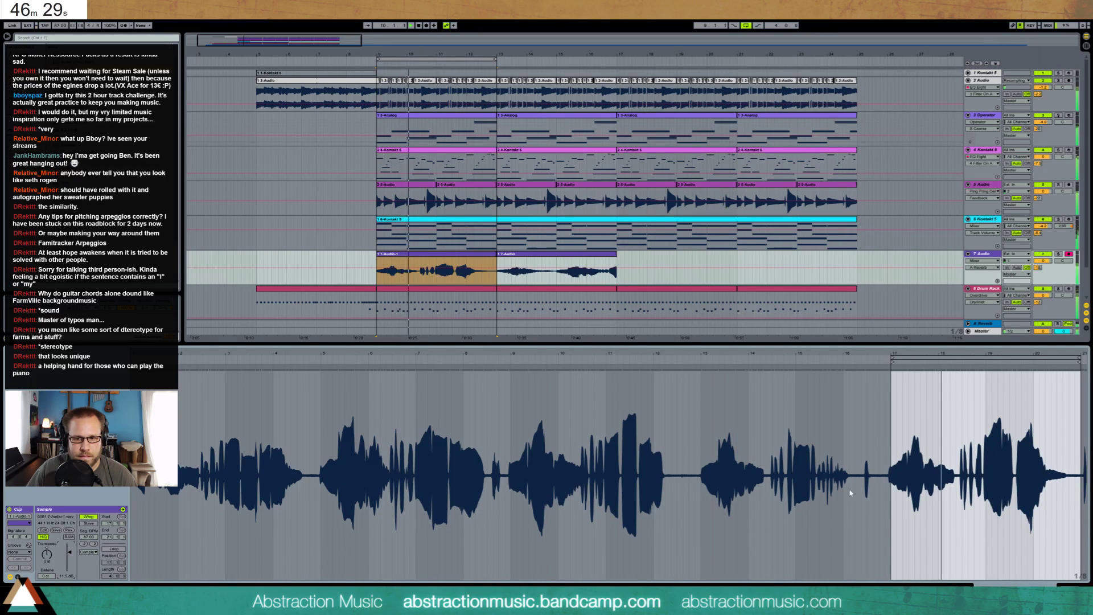
- Place warp markers on the opening notes and the short-note run of the bar 9 take, aligning them to the grid
drag(975, 351, 439, 392)
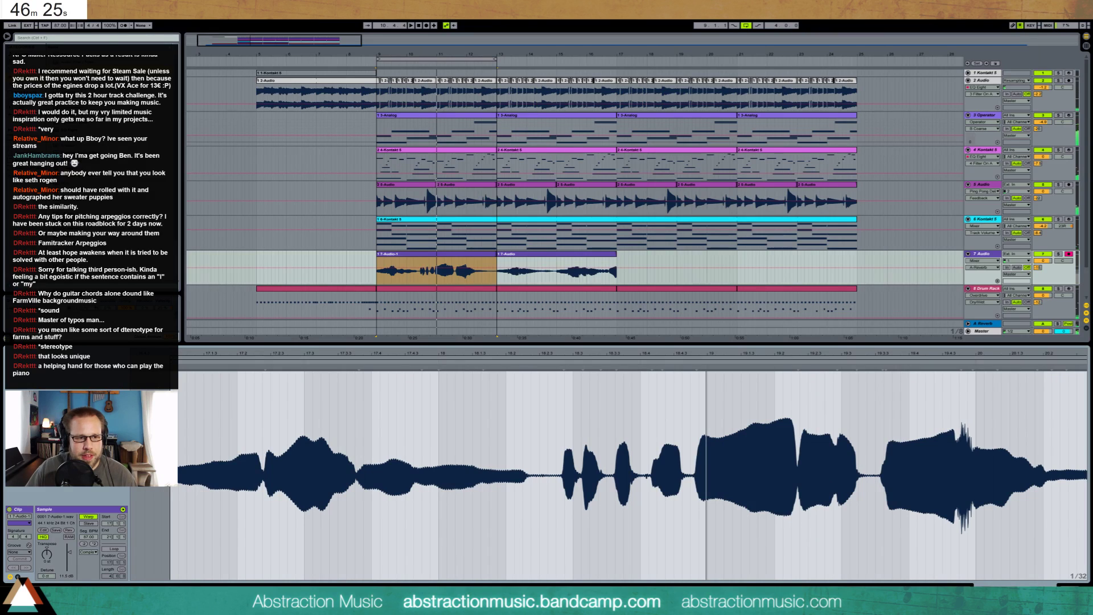
key(space)
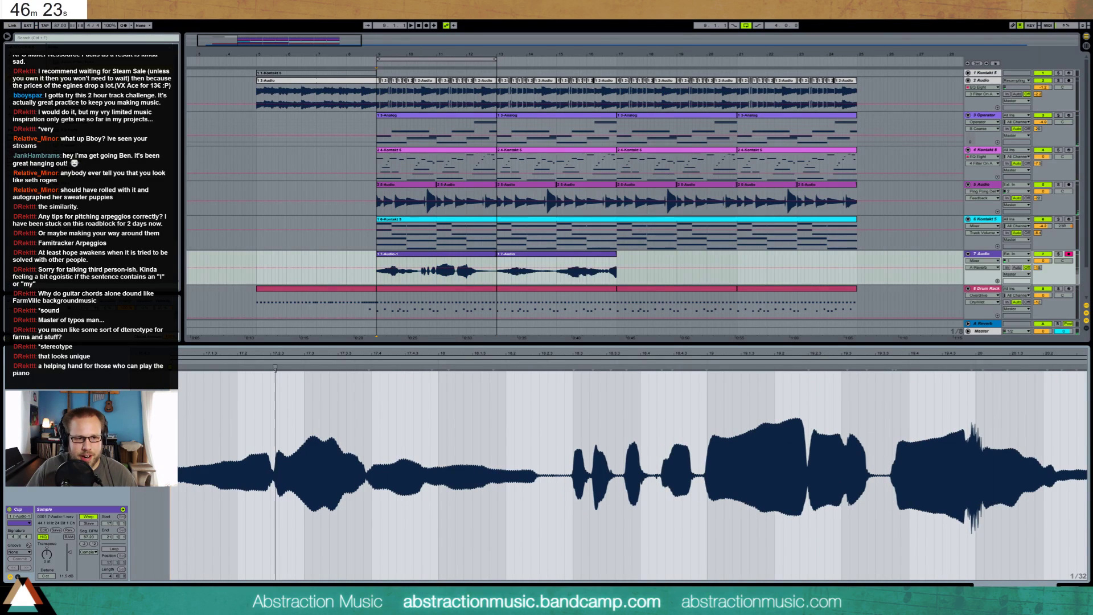
drag(275, 368, 270, 368)
key(space)
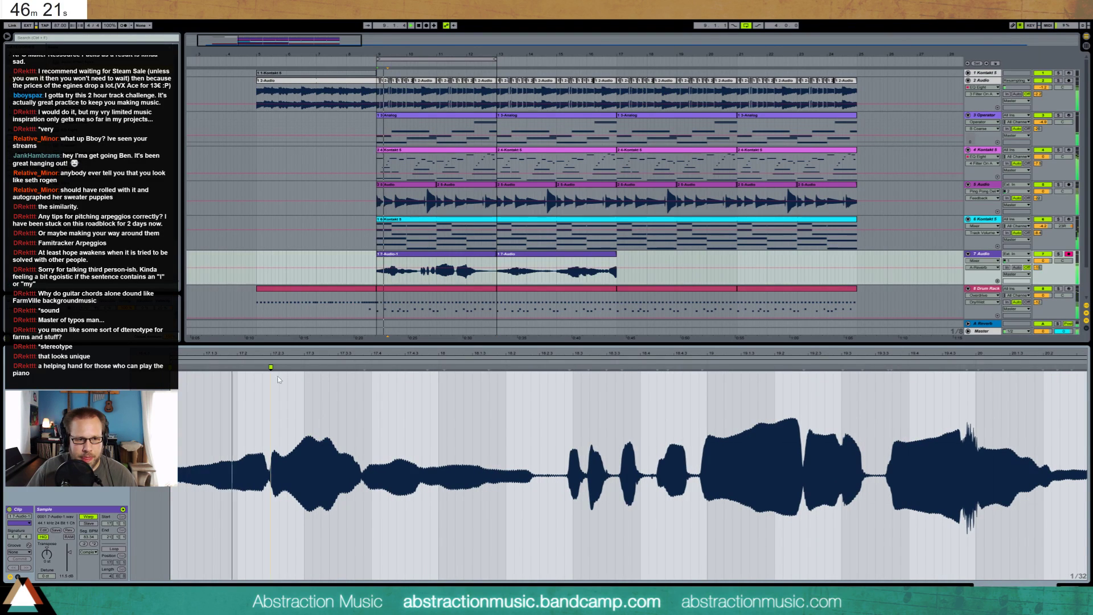
drag(362, 381, 372, 379)
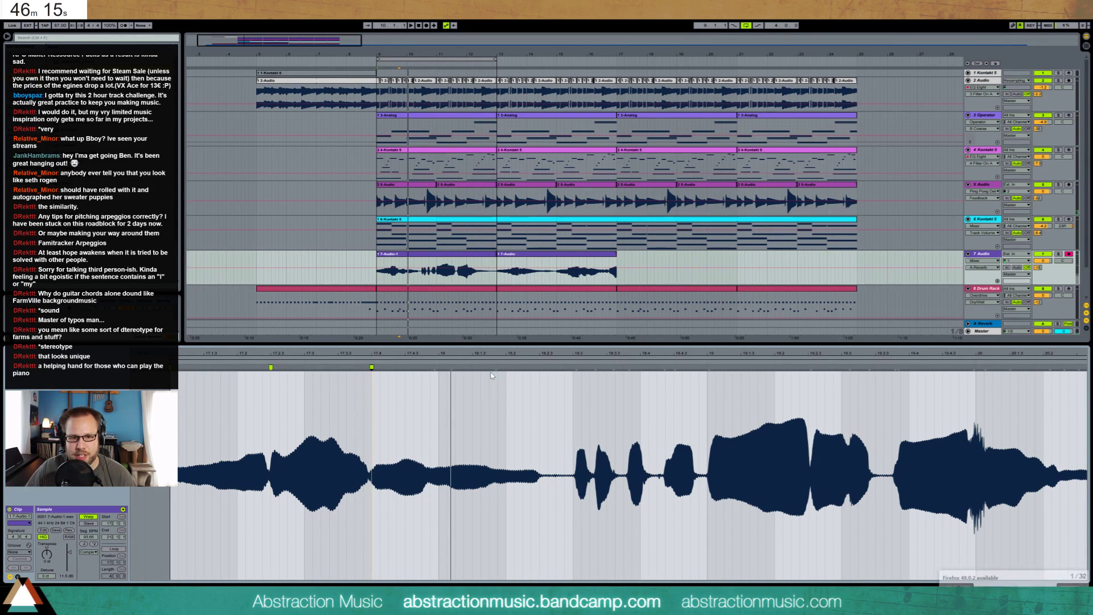
drag(577, 379, 589, 367)
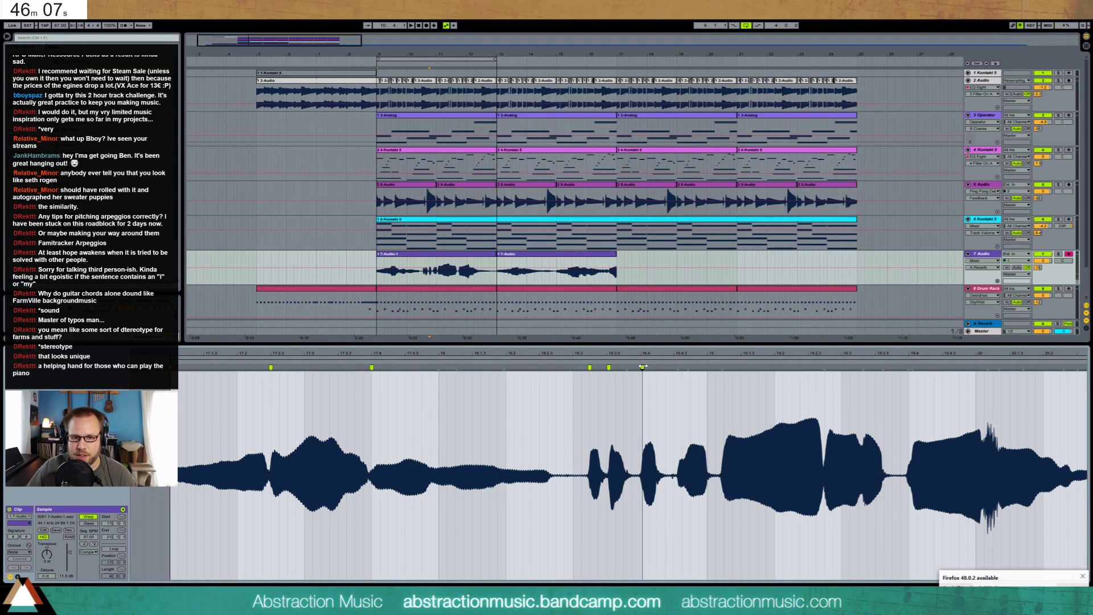
drag(641, 367, 674, 367)
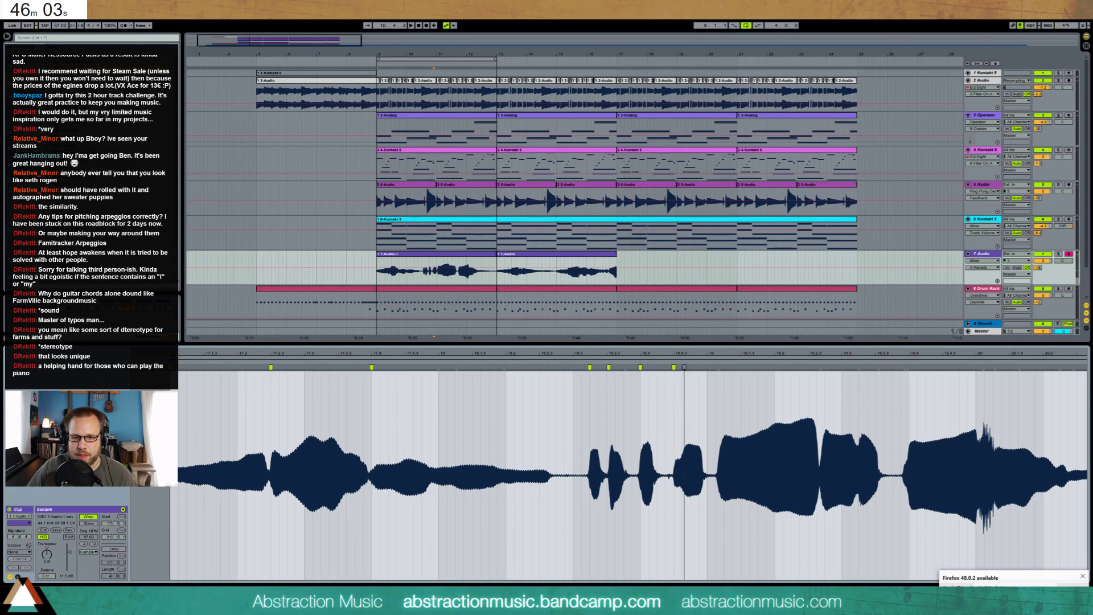
- Shift the warp markers on the run of short notes earlier to tighten their timing against the beat
key(space)
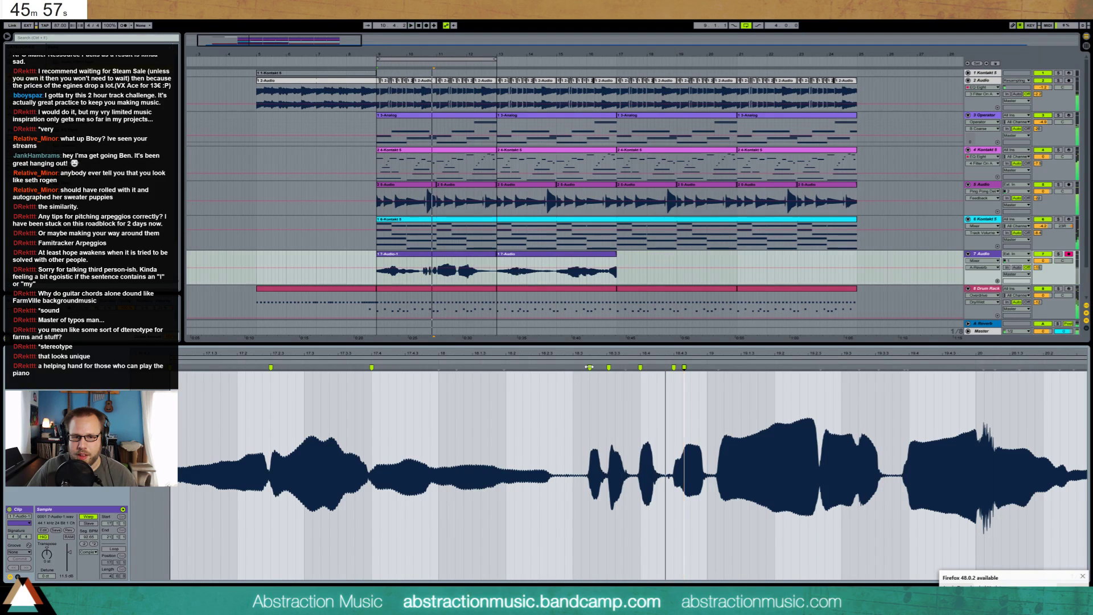
mouse_move(590, 367)
mouse_down()
mouse_move(574, 367)
mouse_move(590, 366)
mouse_up()
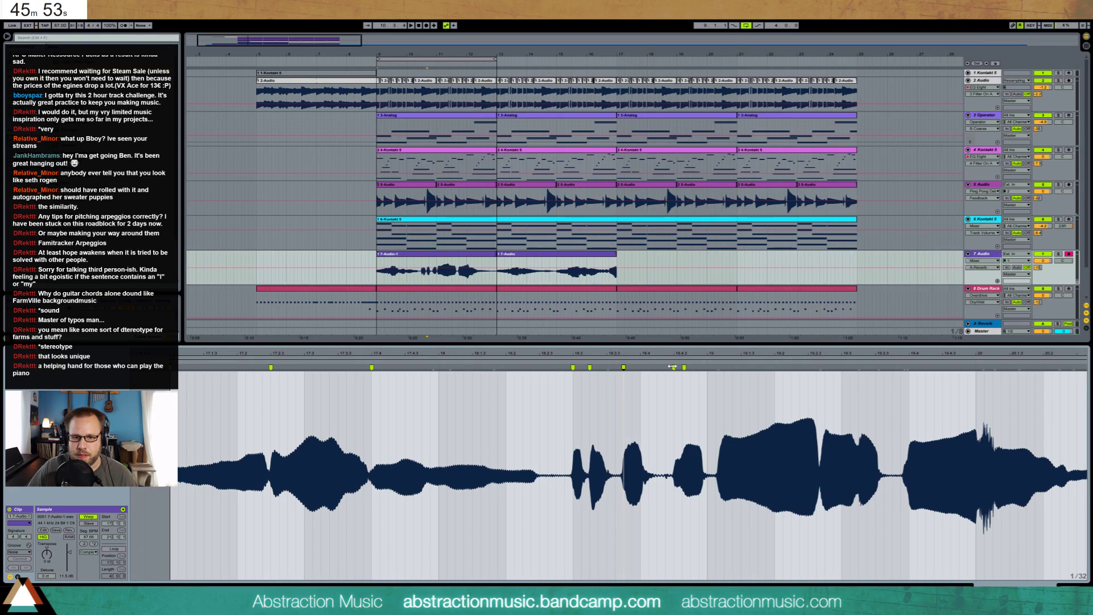
drag(671, 367, 674, 367)
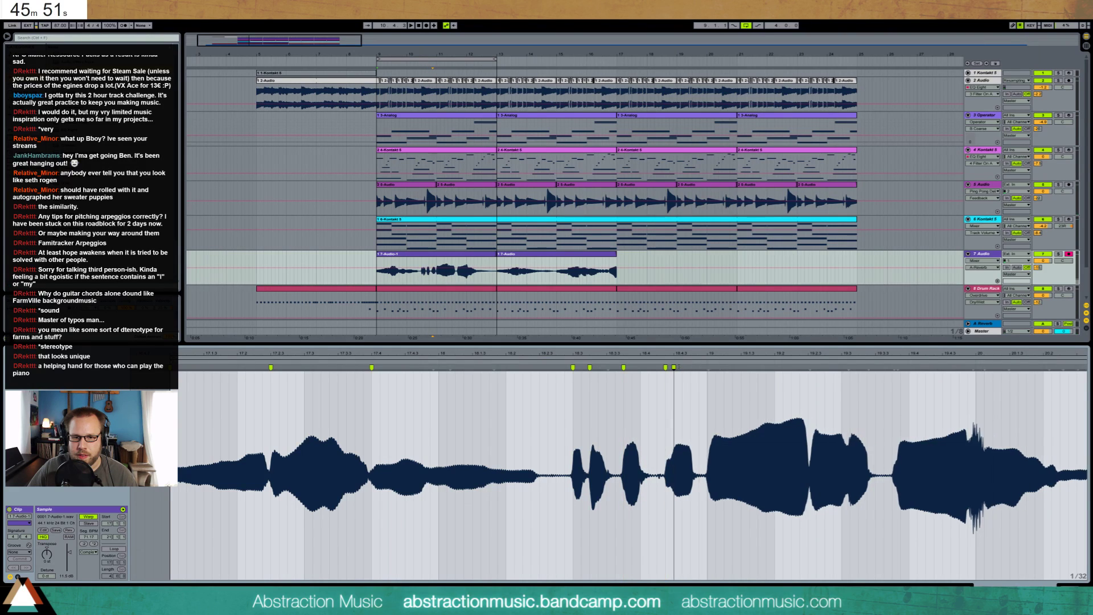
click(561, 364)
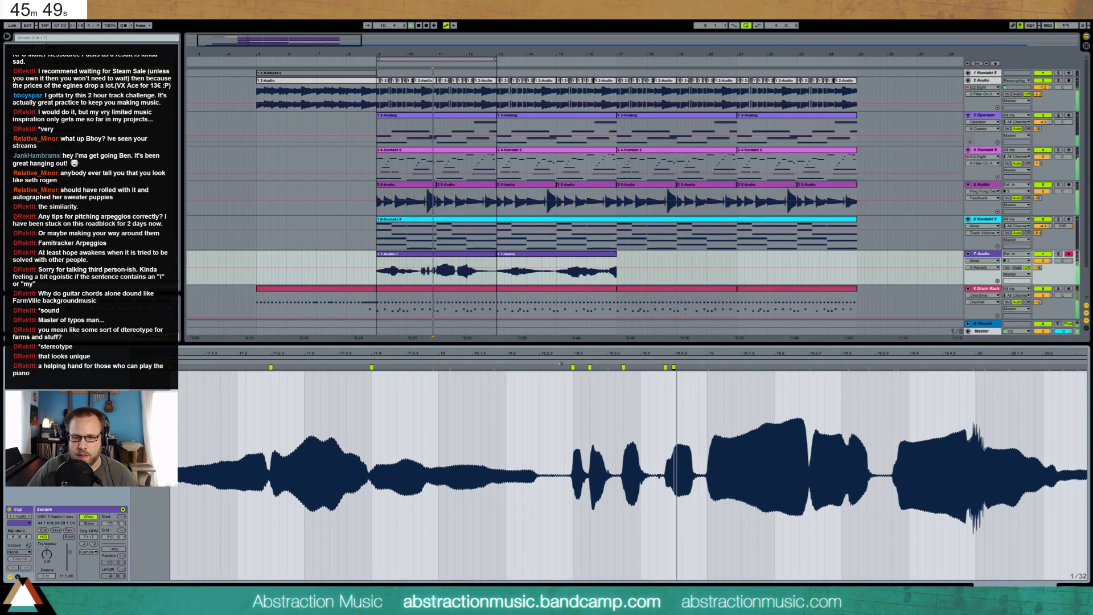
drag(666, 367, 658, 367)
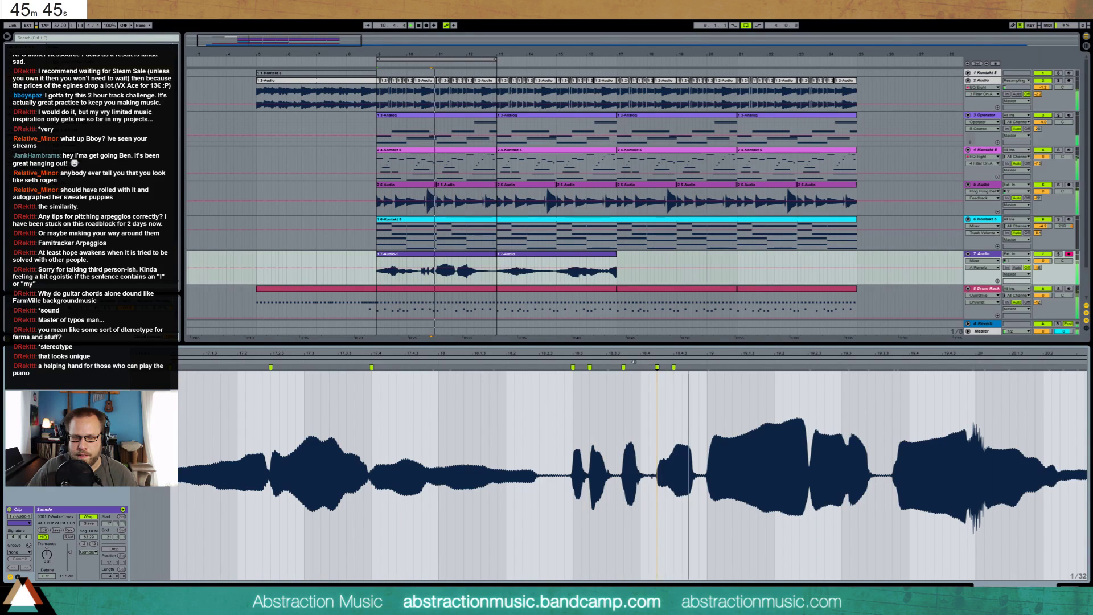
- Add warp markers on the loud sustained notes, move the final note's onset slightly later, and stretch the note before it to meet it
double_click(708, 367)
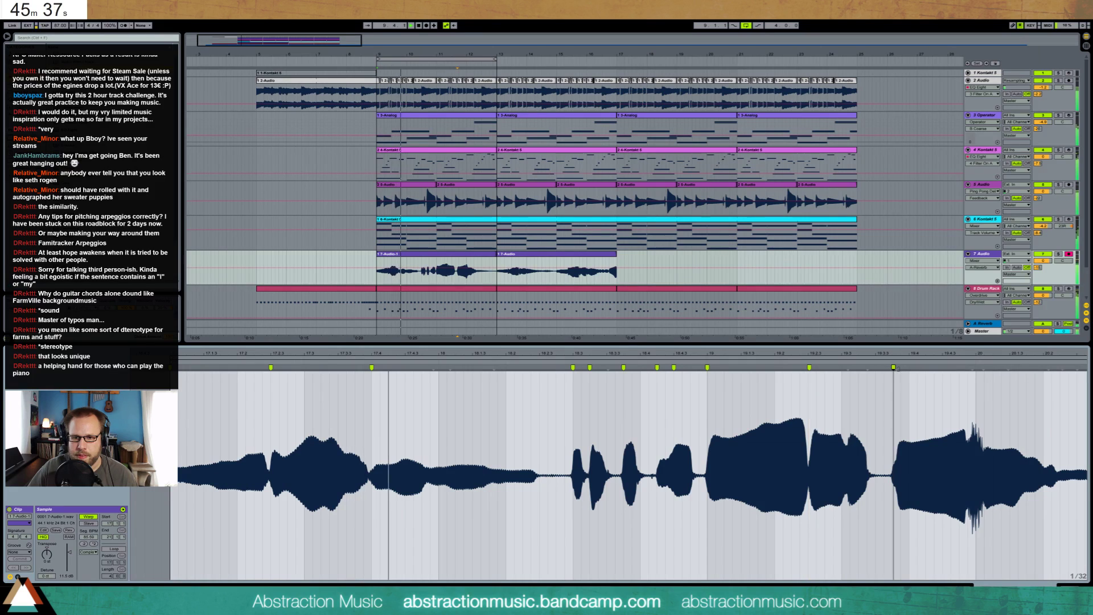
drag(893, 367, 908, 367)
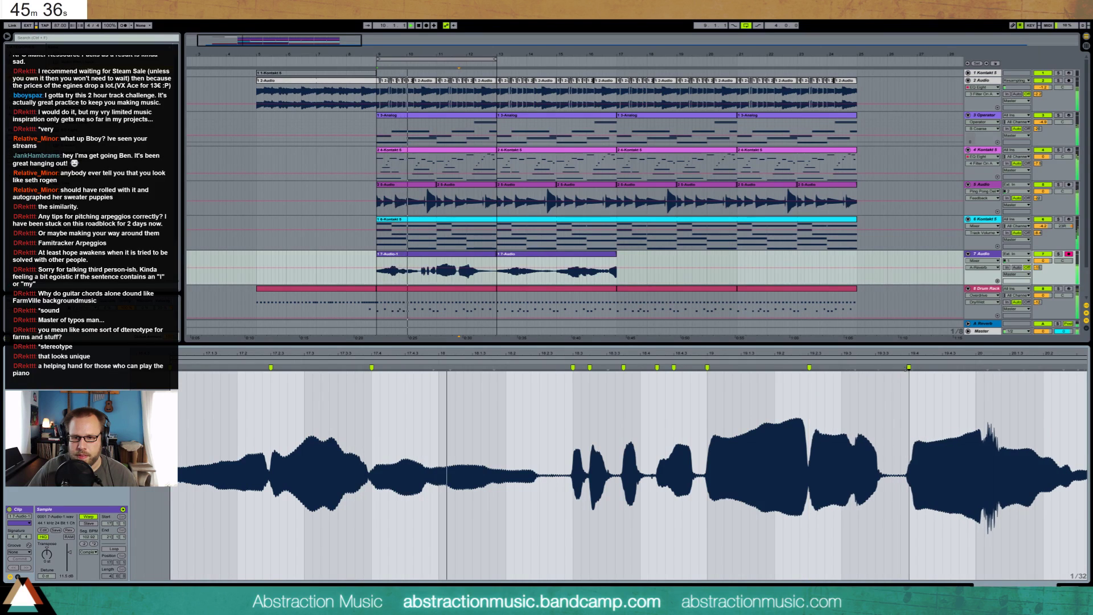
click(790, 369)
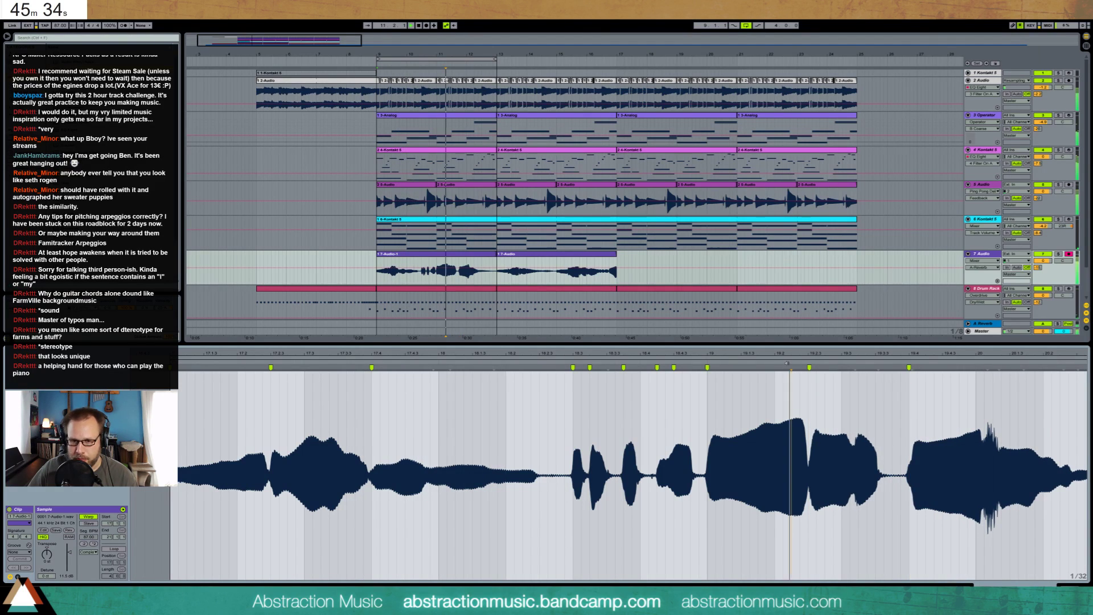
click(853, 367)
double_click(855, 367)
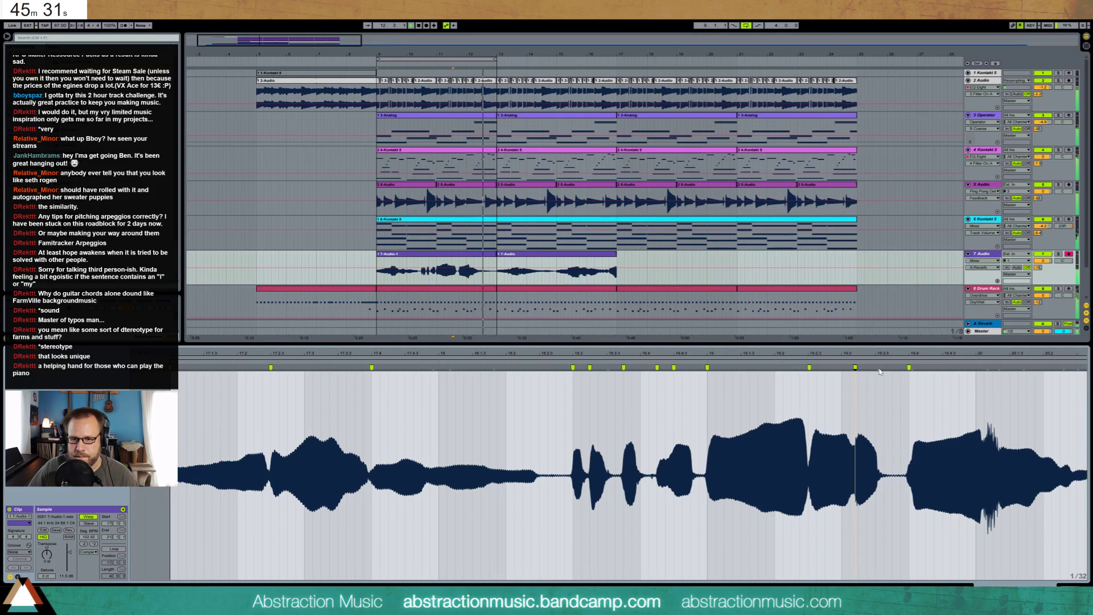
drag(879, 367, 899, 369)
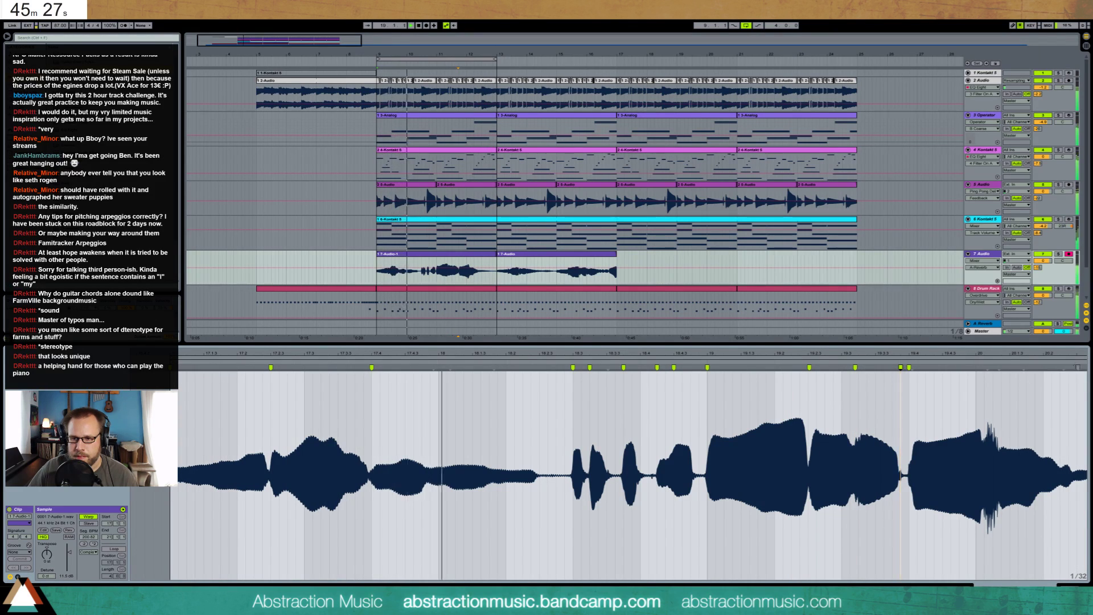
- Warp the final note by pulling its mid-point back to the grid and stretching its tail with two more markers
scroll(1062, 372, down, 2)
scroll(1062, 372, up, 2)
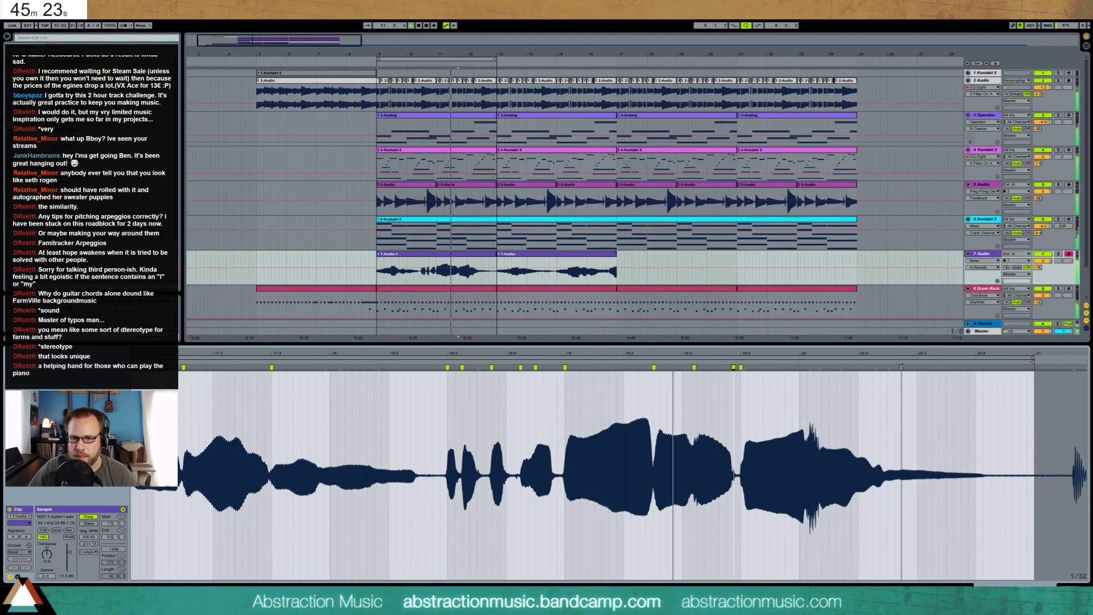
double_click(810, 378)
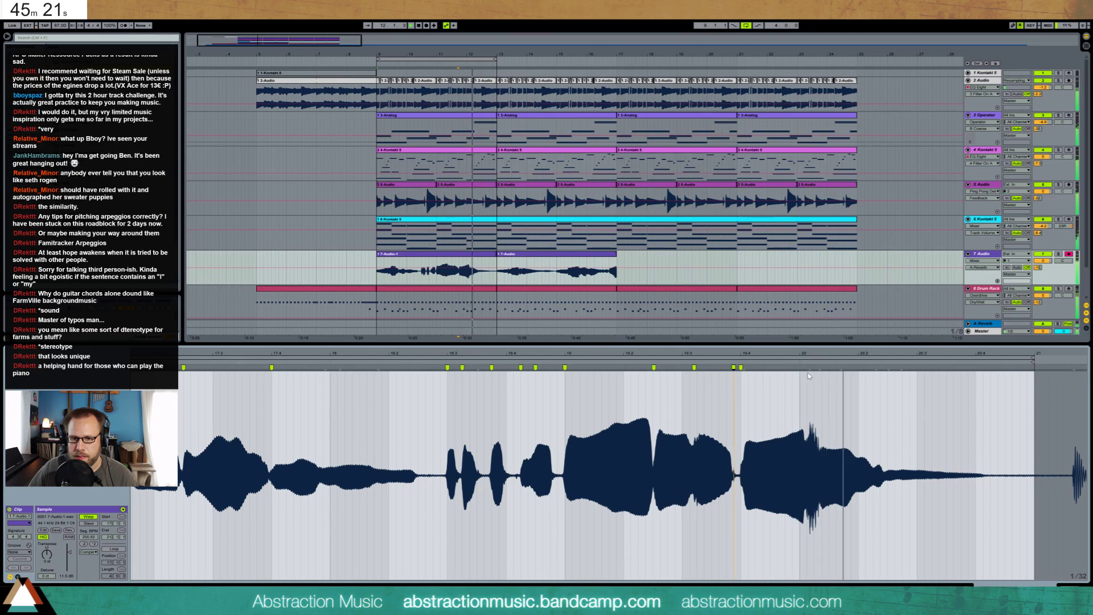
drag(810, 368, 800, 367)
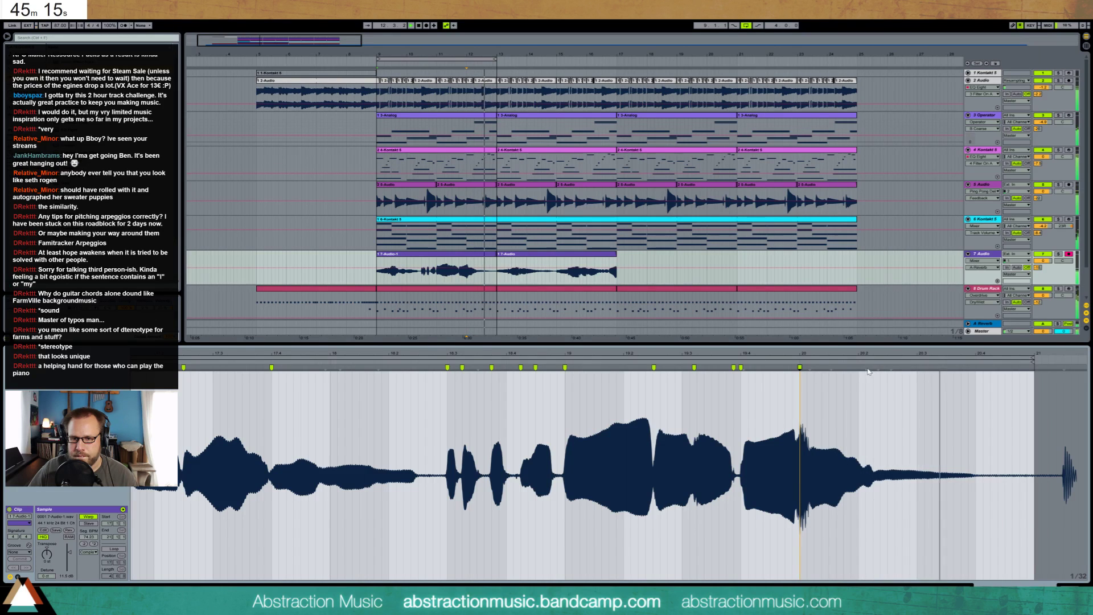
drag(866, 368, 895, 367)
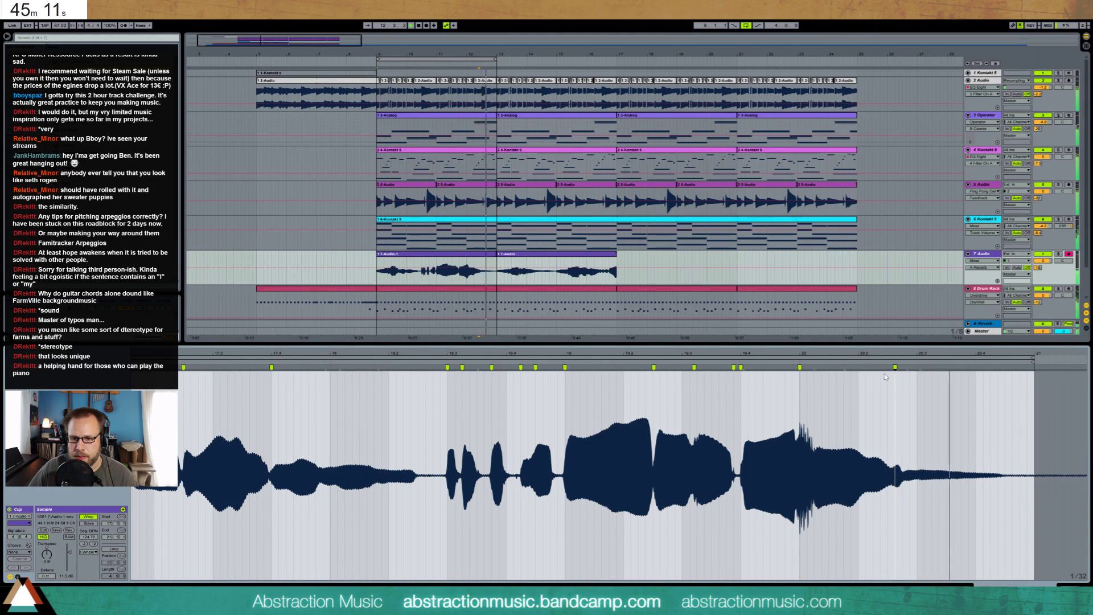
key(space)
double_click(925, 368)
drag(925, 367, 947, 367)
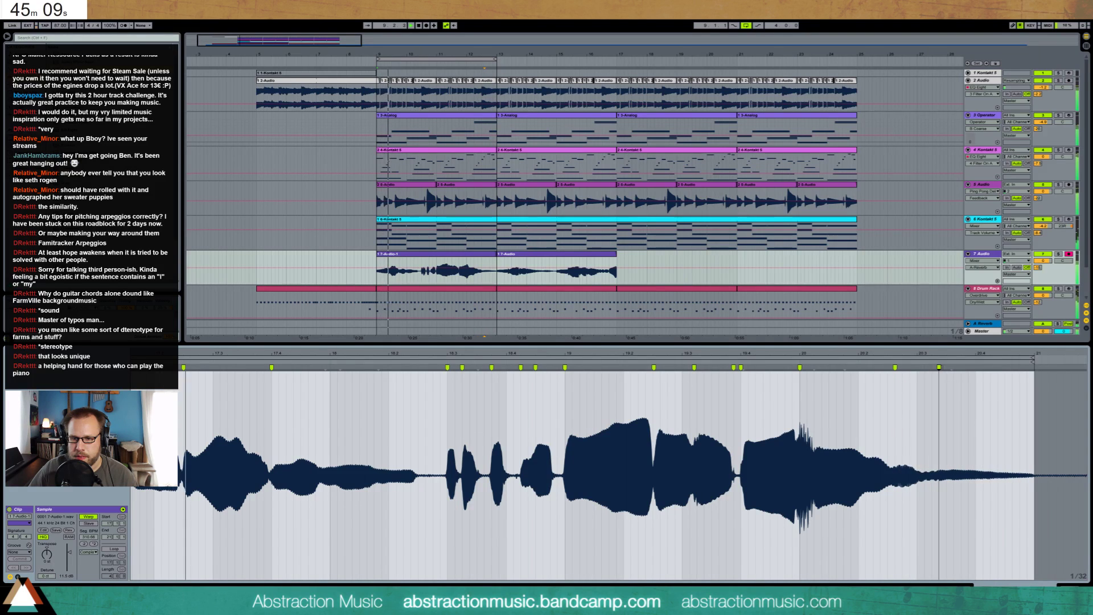
- Reopen the bar 9 take and nudge the warp marker midway between the last two long-note onsets slightly earlier
key(shift+Tab)
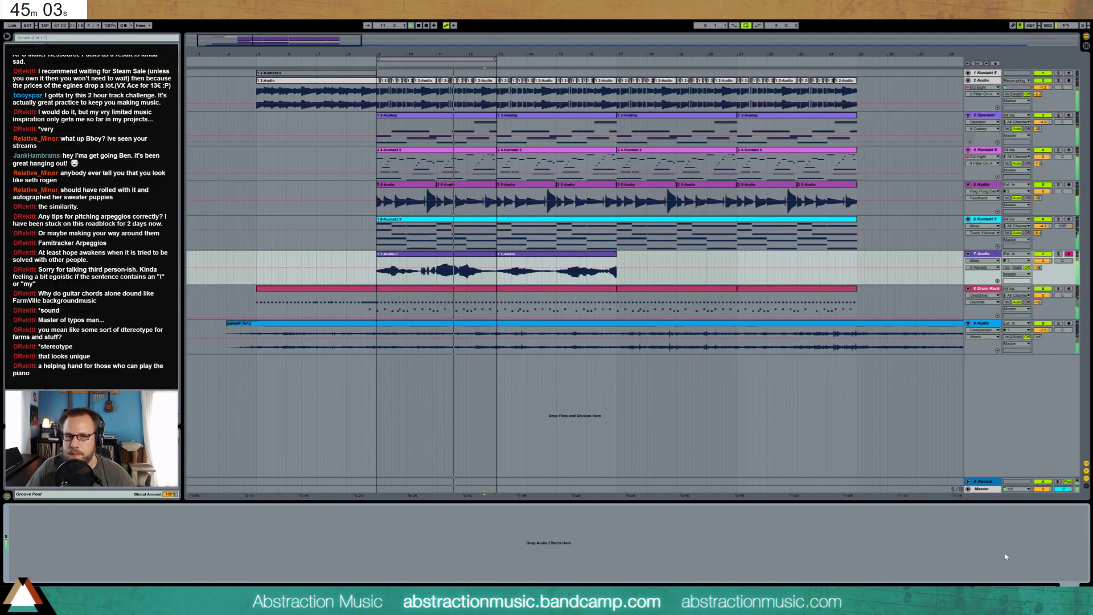
double_click(475, 263)
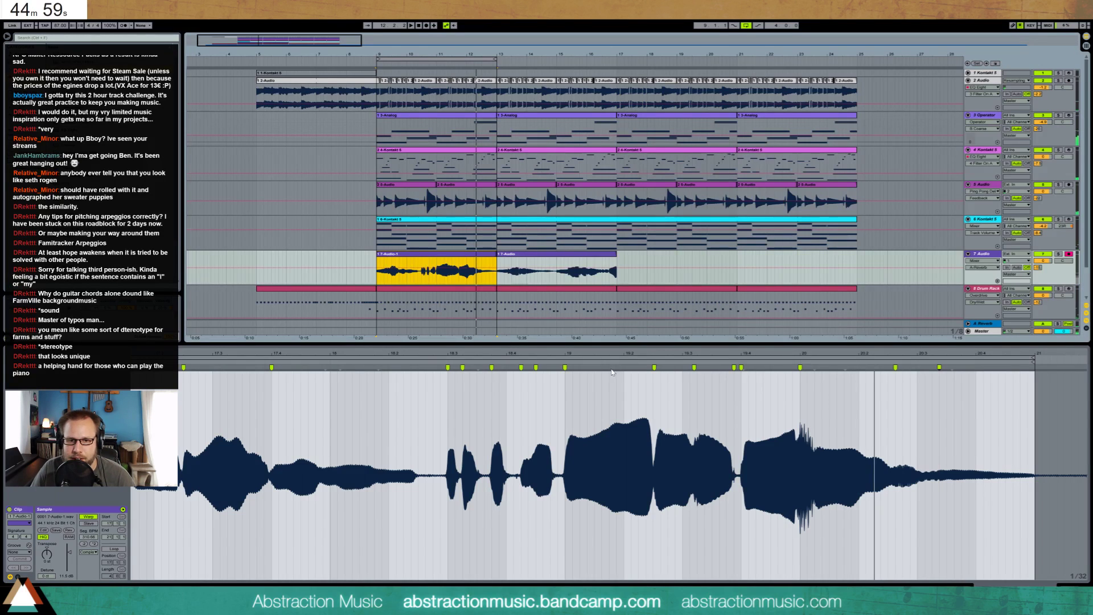
click(609, 362)
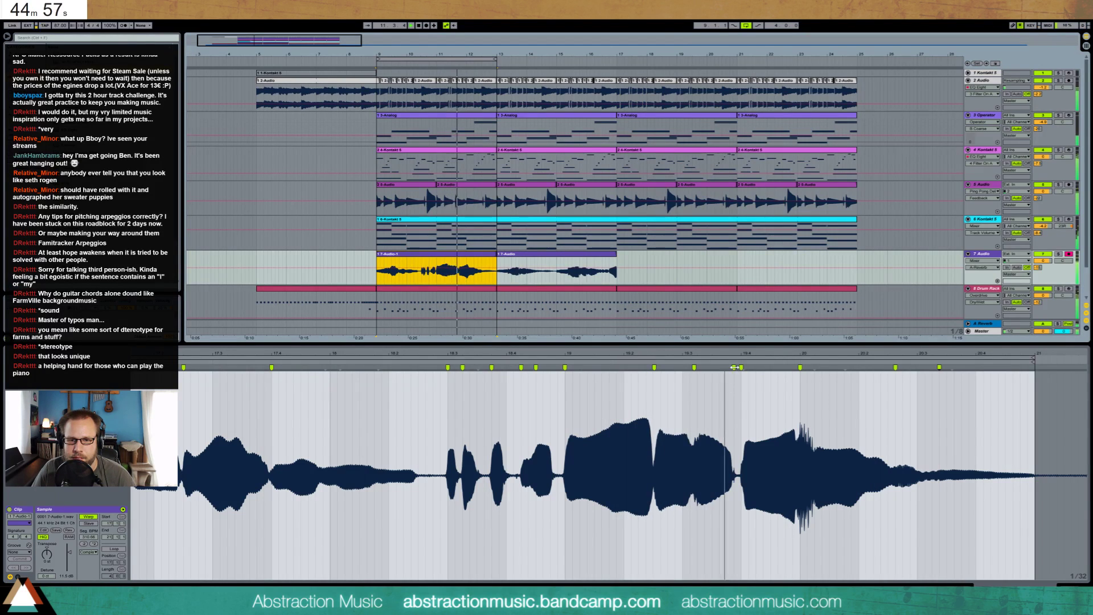
drag(694, 368, 682, 370)
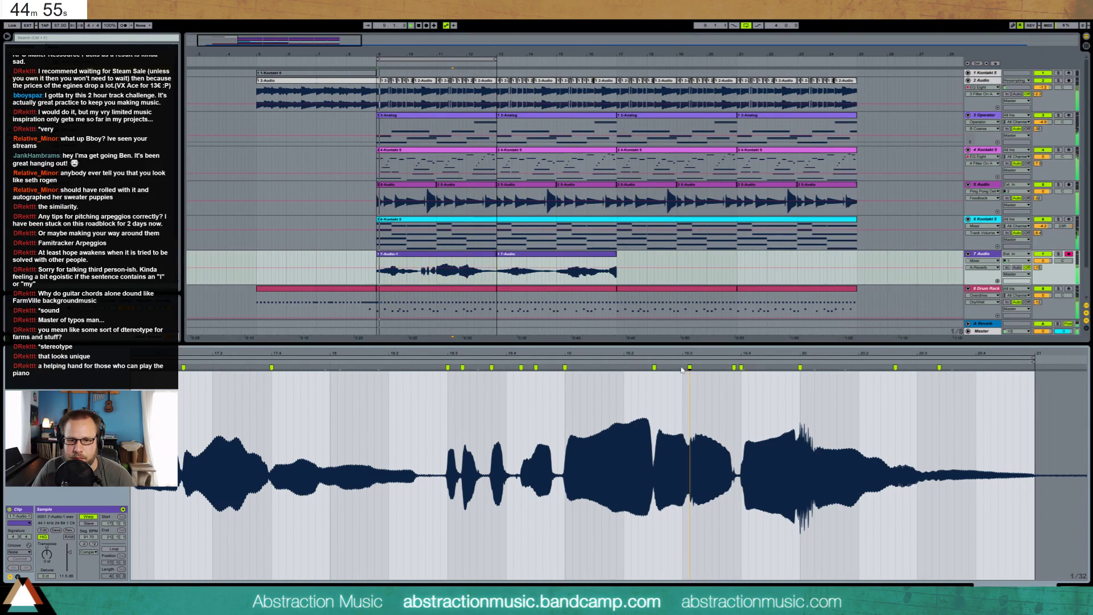
click(640, 363)
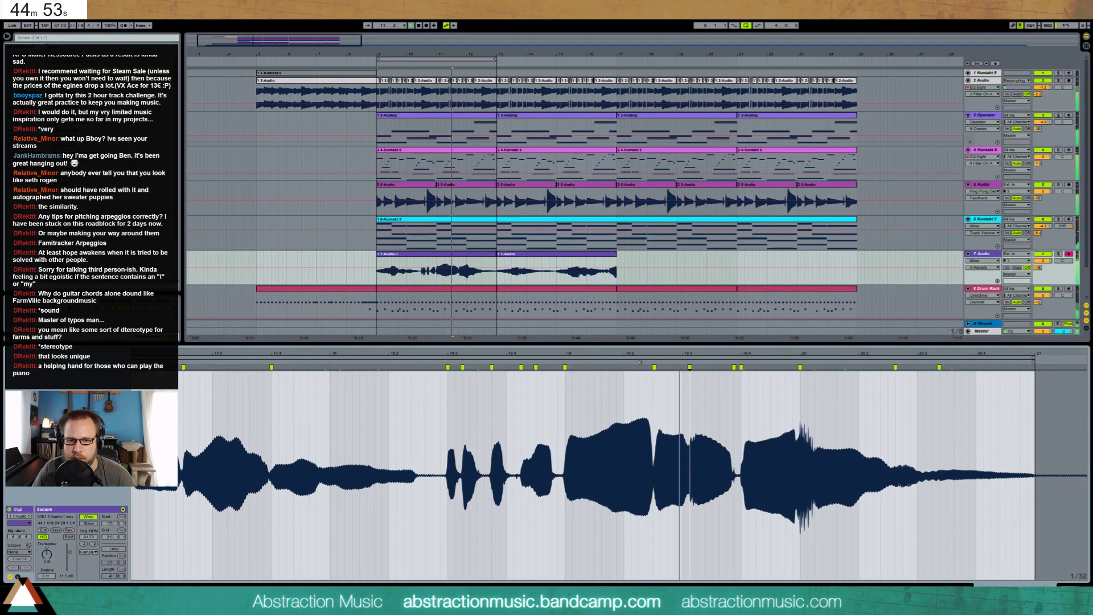
drag(689, 367, 674, 369)
click(673, 364)
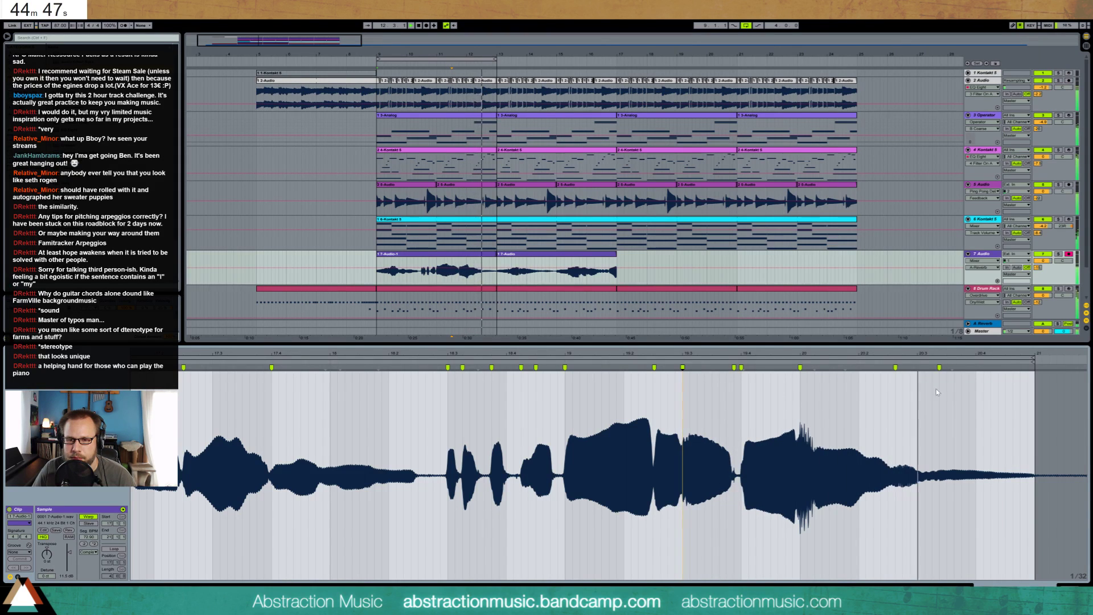
key(ctrl+z)
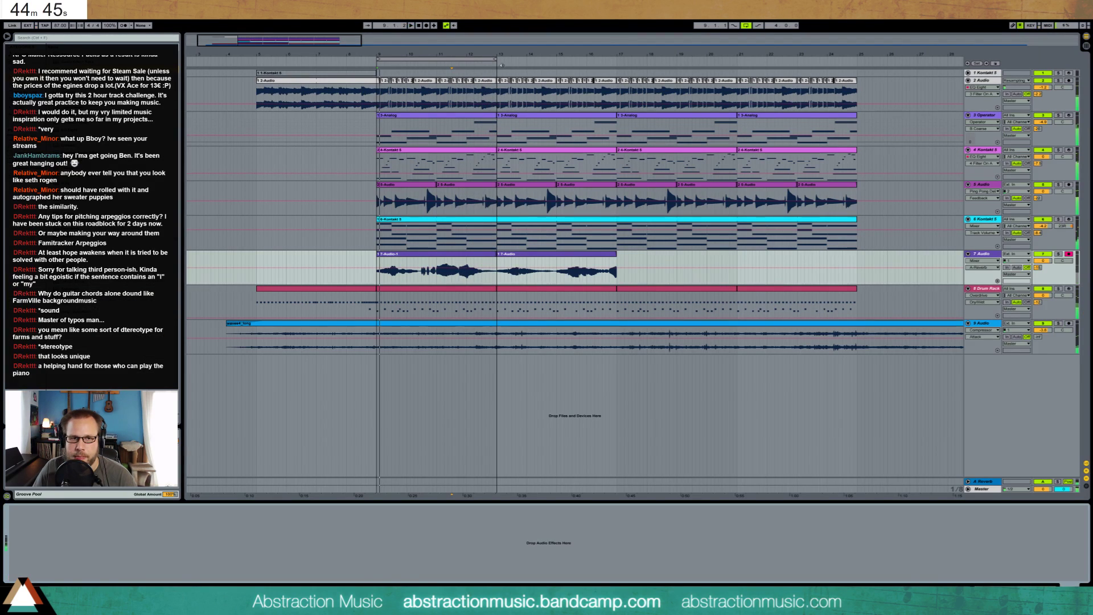
- Extend the loop to bars 9–17, swap the two melody clips' order, and play them back
drag(495, 59, 616, 59)
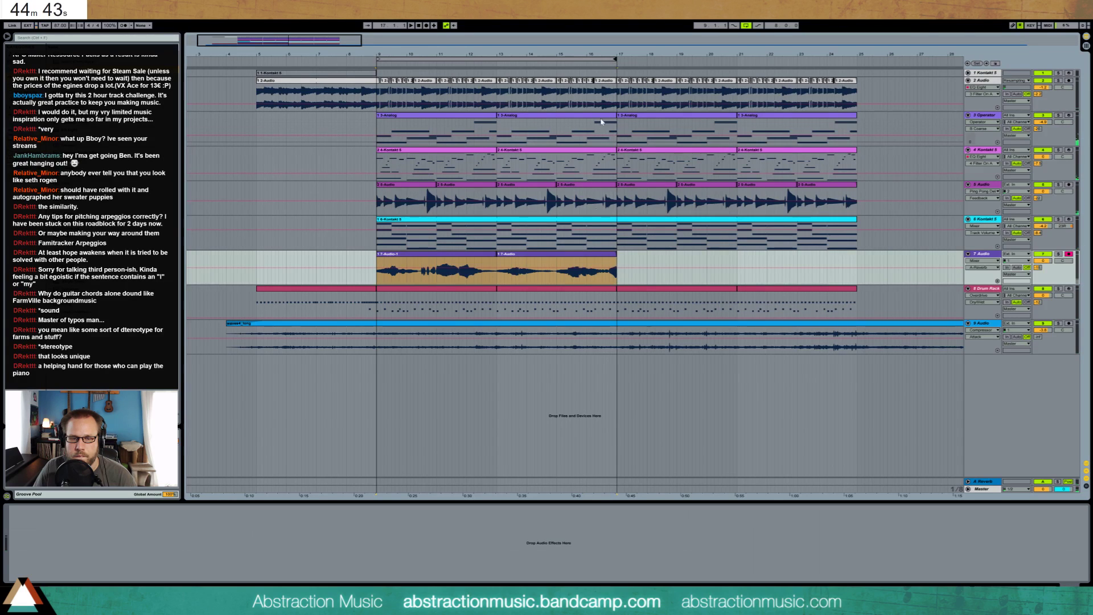
drag(577, 258, 326, 261)
key(ctrl+z)
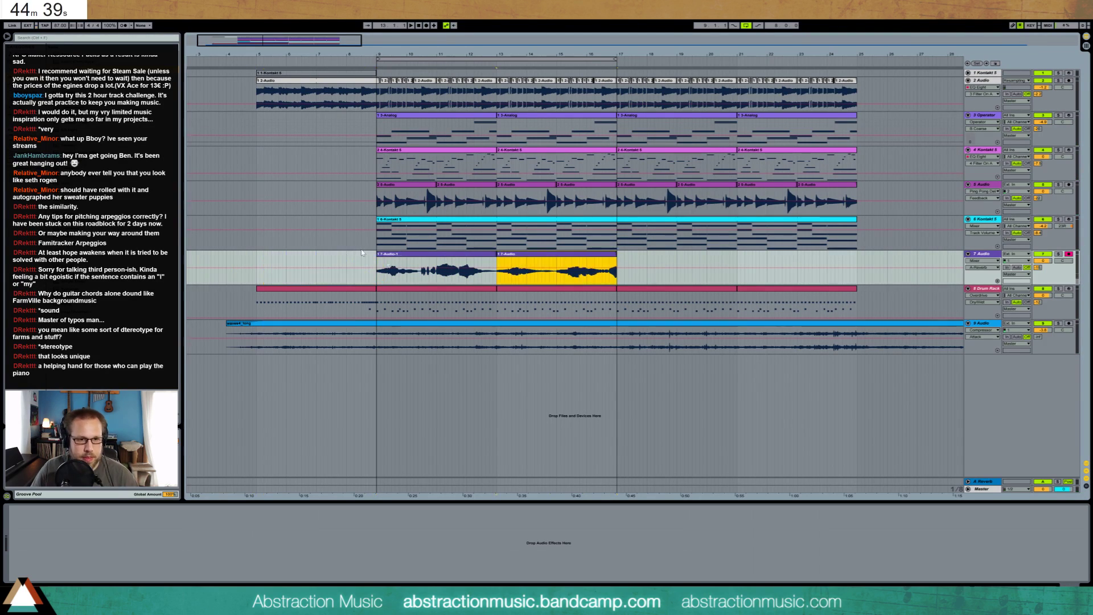
drag(515, 259, 275, 259)
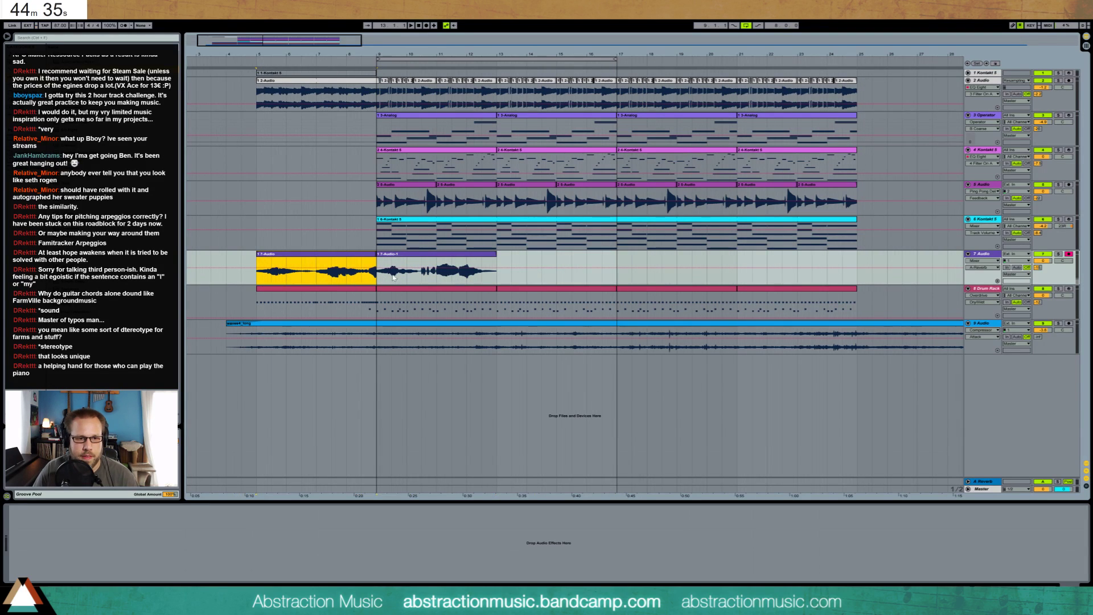
drag(392, 254, 512, 255)
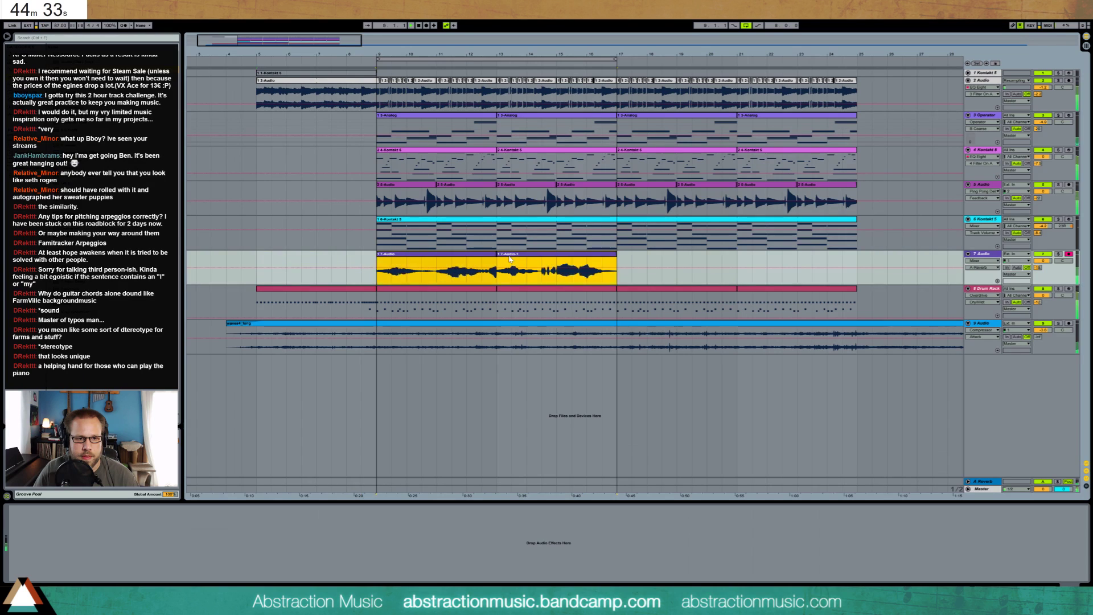
key(space)
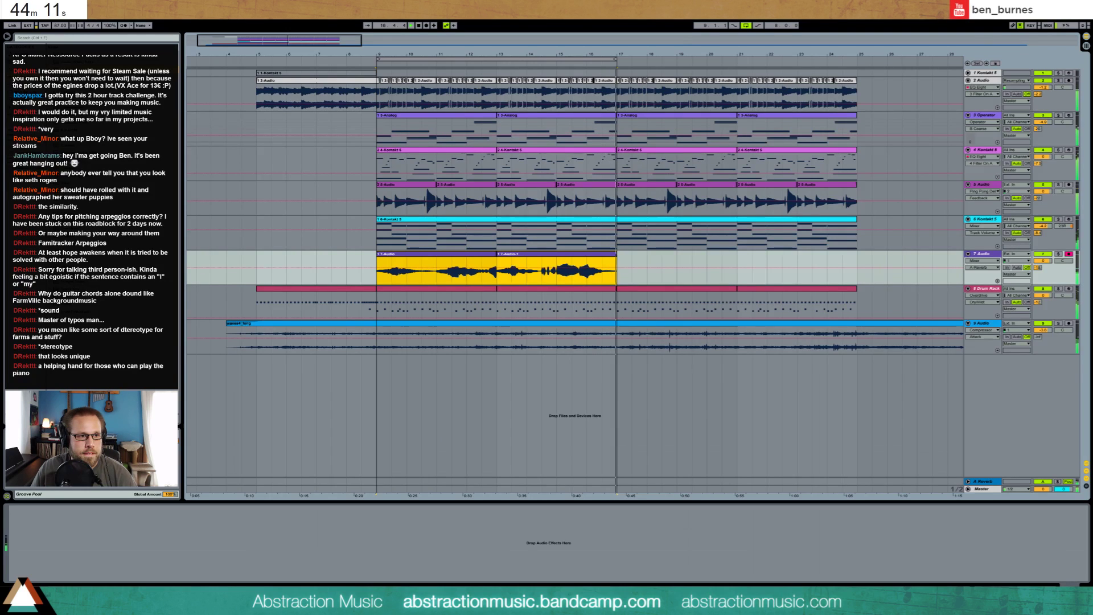
- Add an EQ Eight with lowered highs and a Reverb to the melody audio track
drag(69, 130, 132, 550)
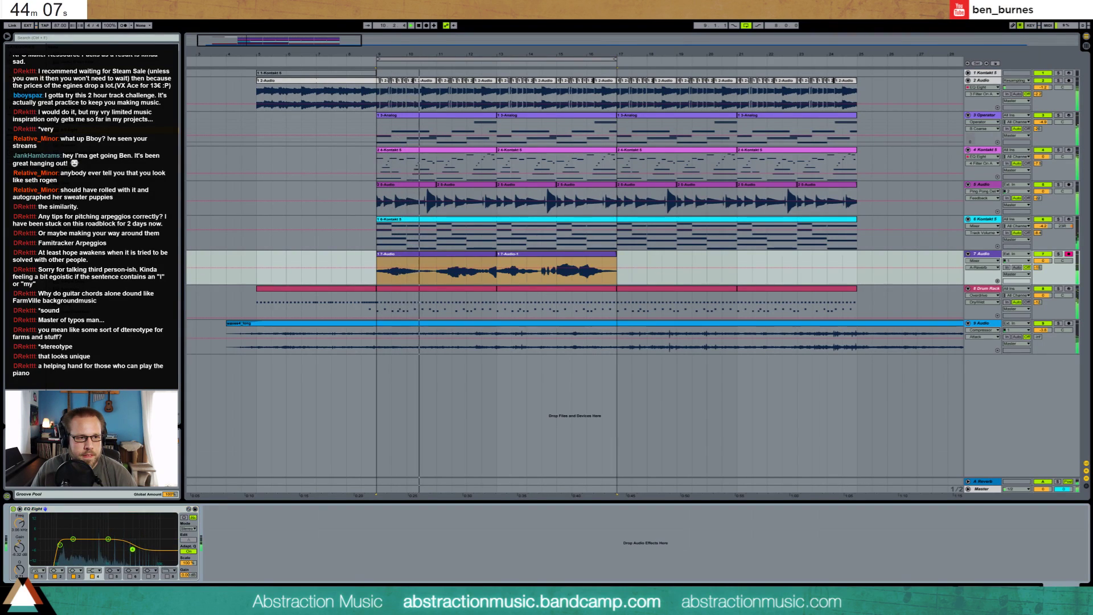
click(238, 541)
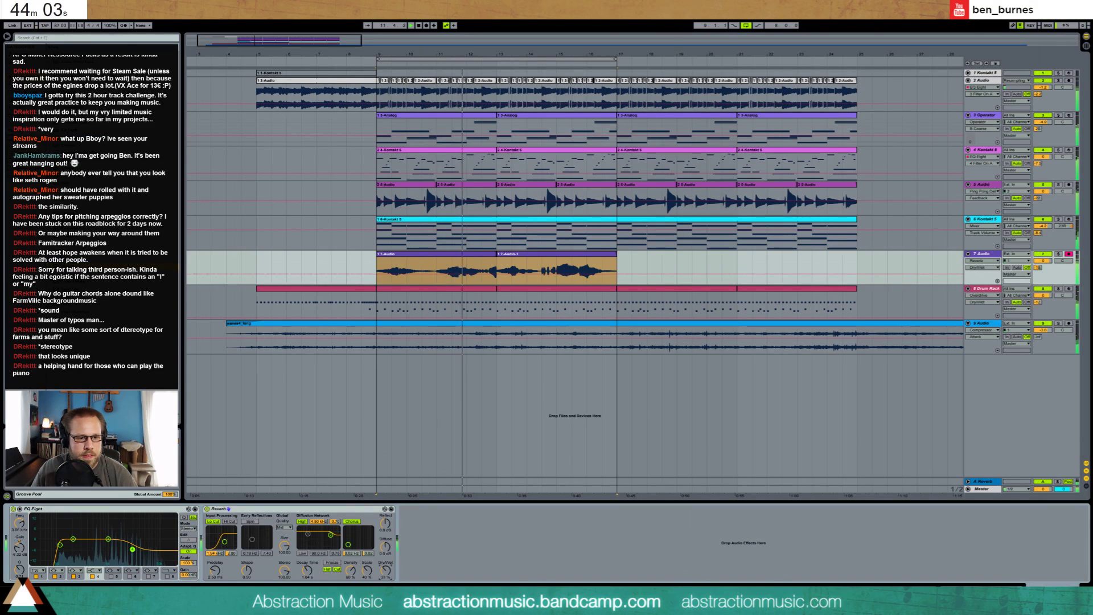
- Fine-tune the Reverb's decay time and slightly lower its dry/wet mix while the melody loop plays
drag(307, 570, 307, 566)
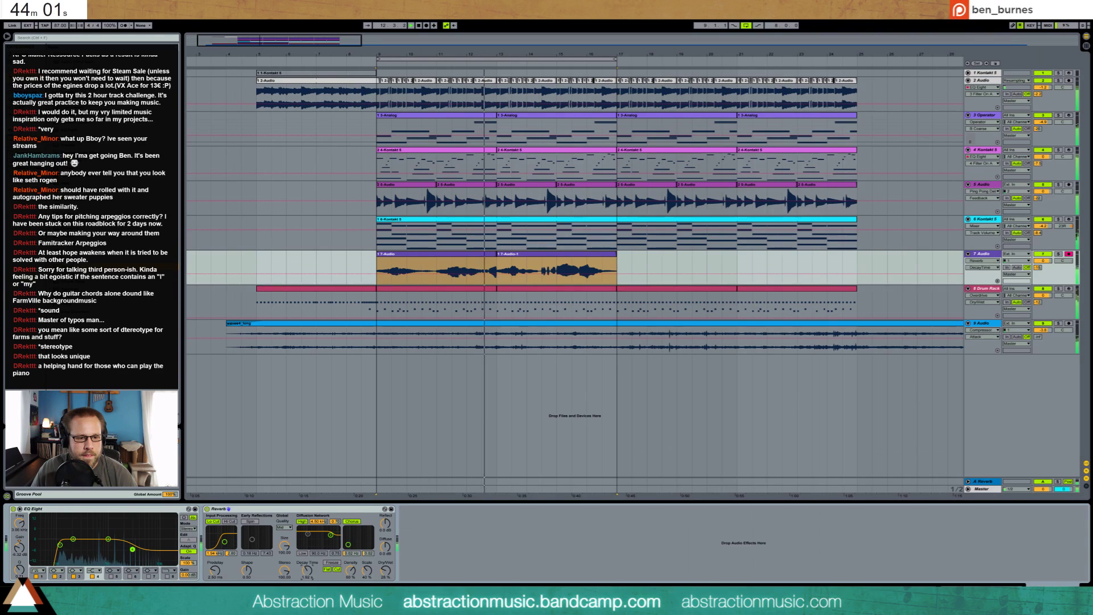
drag(385, 570, 385, 573)
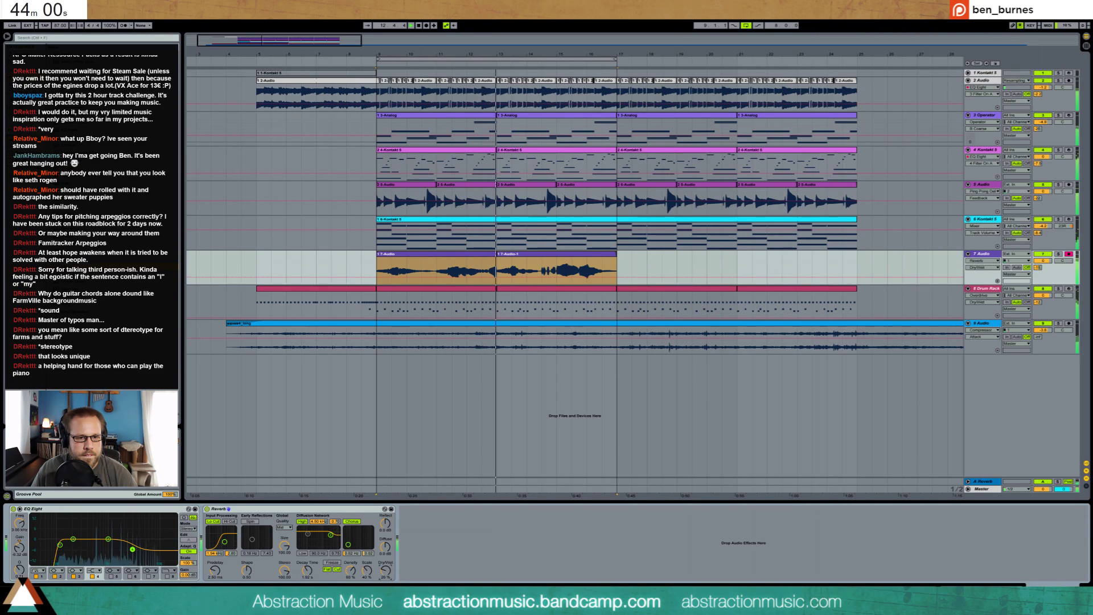
click(308, 573)
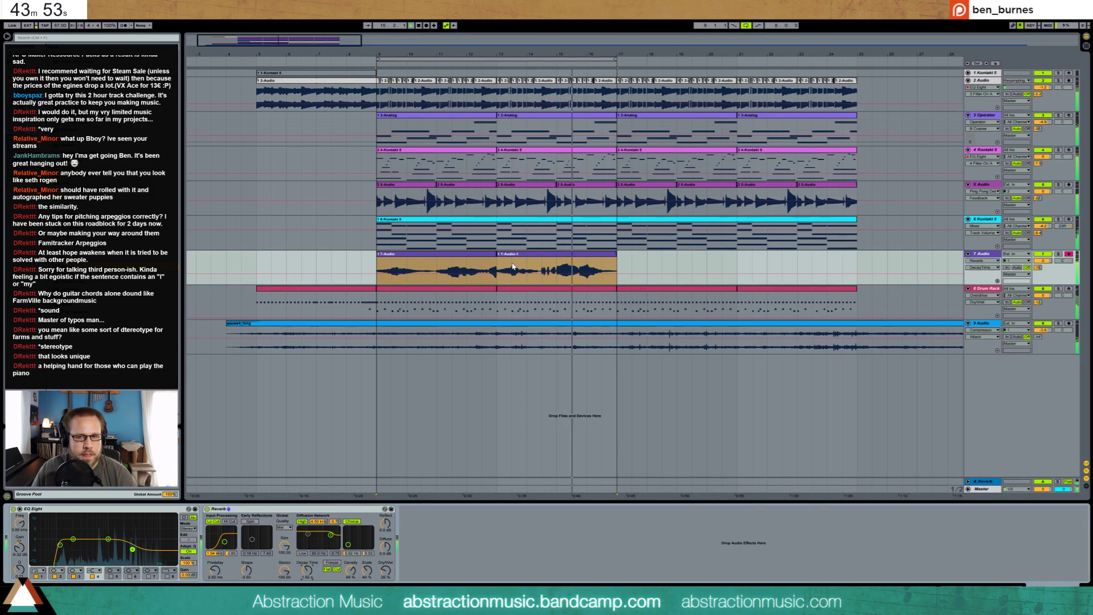
click(478, 262)
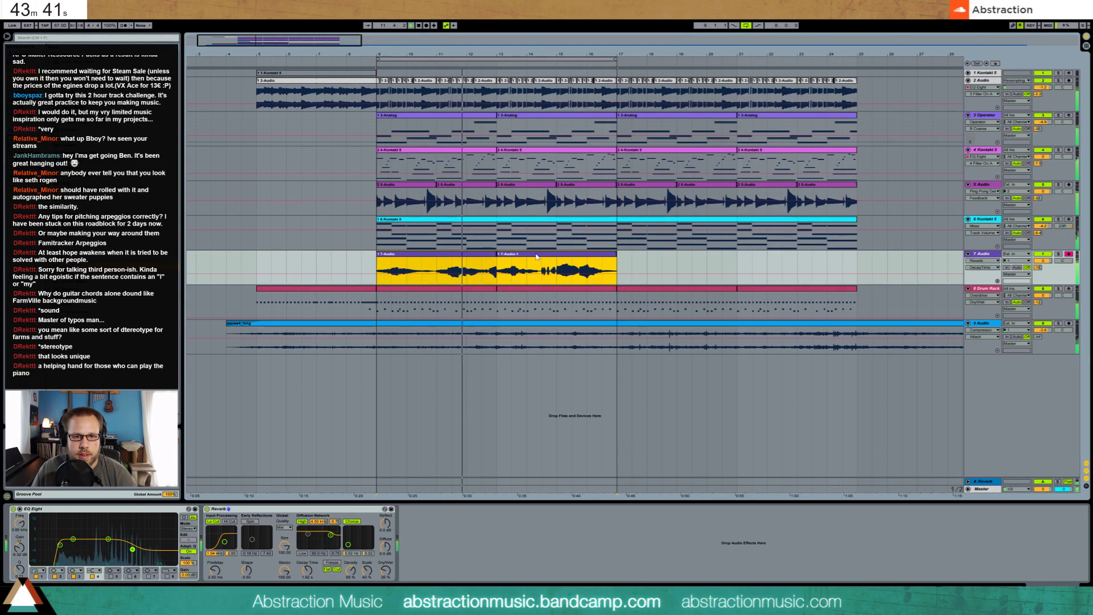
- Rename tracks 2 to 5 as Rhodes, Pads, Piano and Bass
click(978, 252)
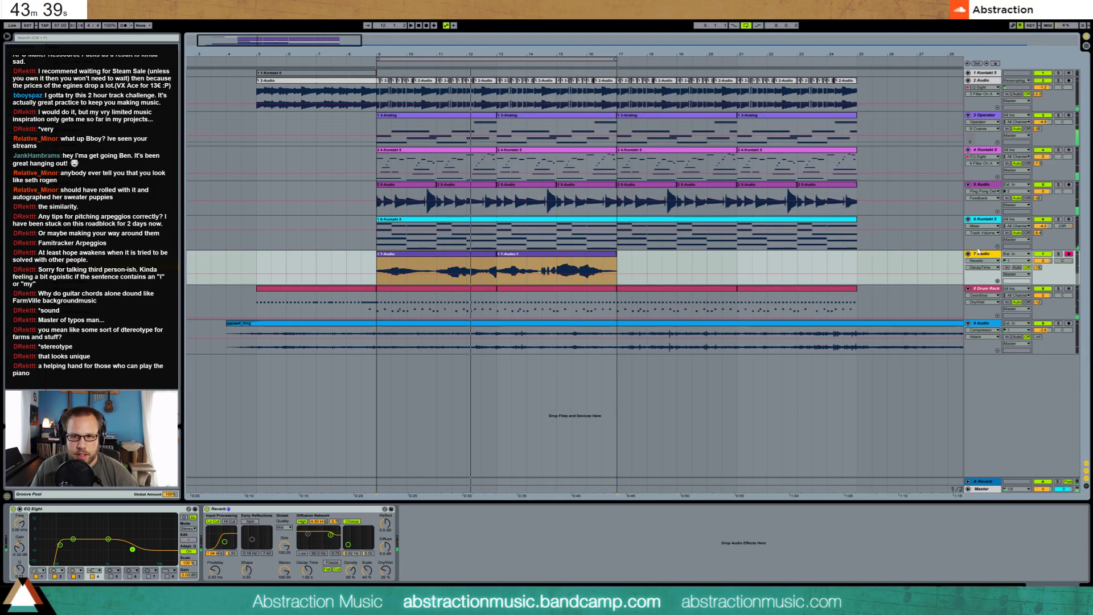
click(986, 81)
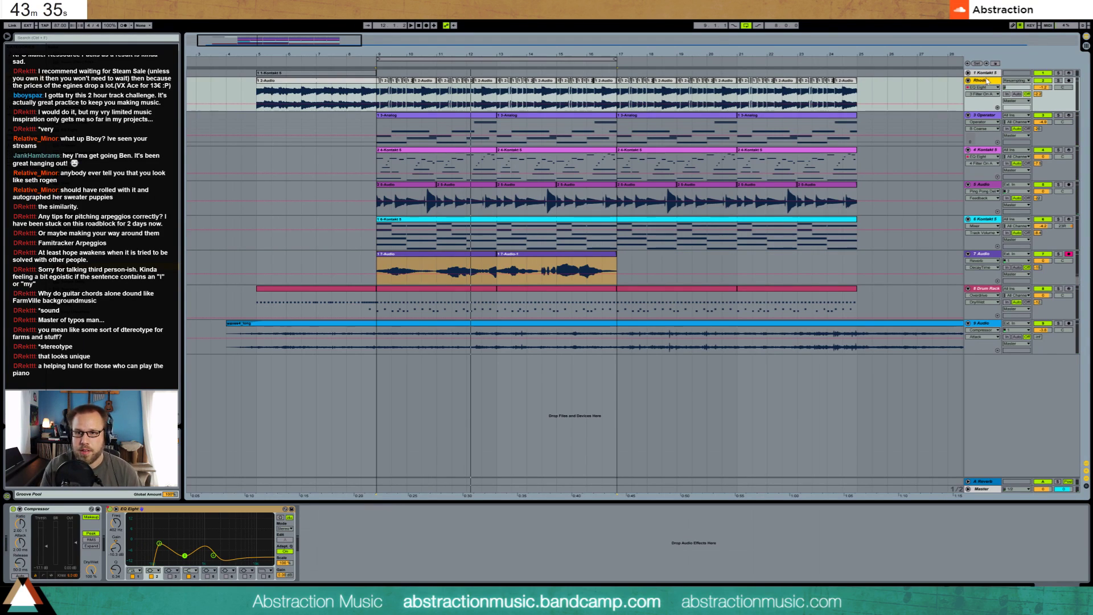
click(983, 117)
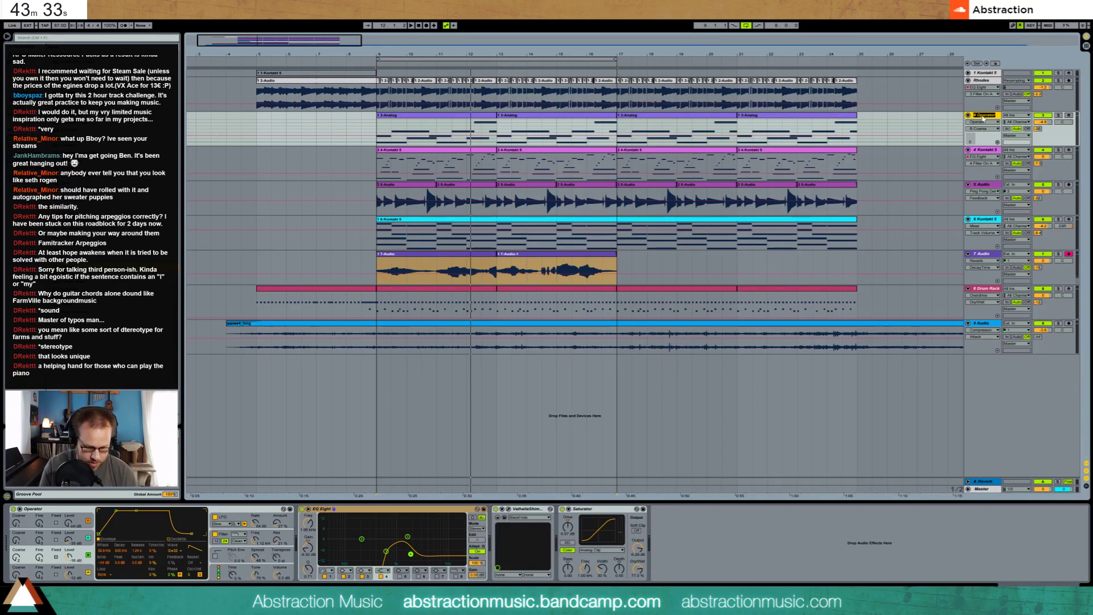
text(s)
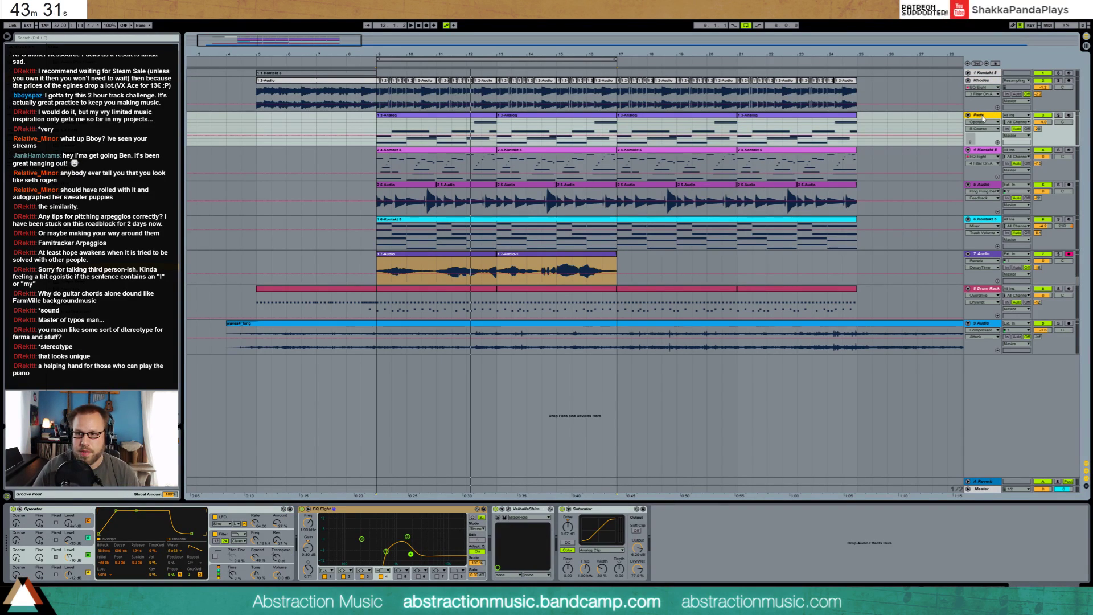
click(988, 152)
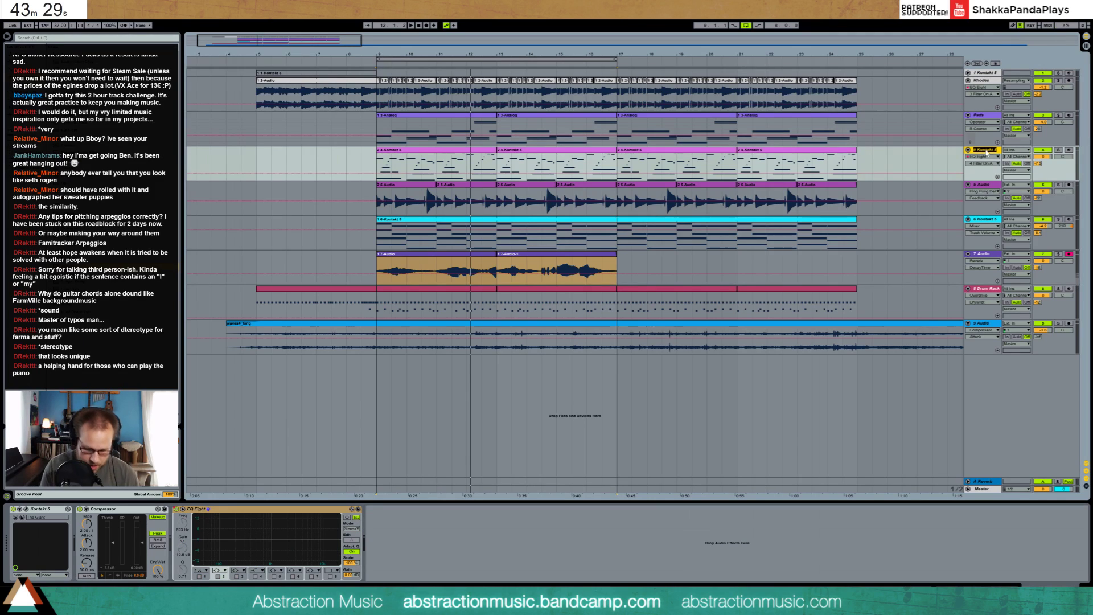
click(997, 189)
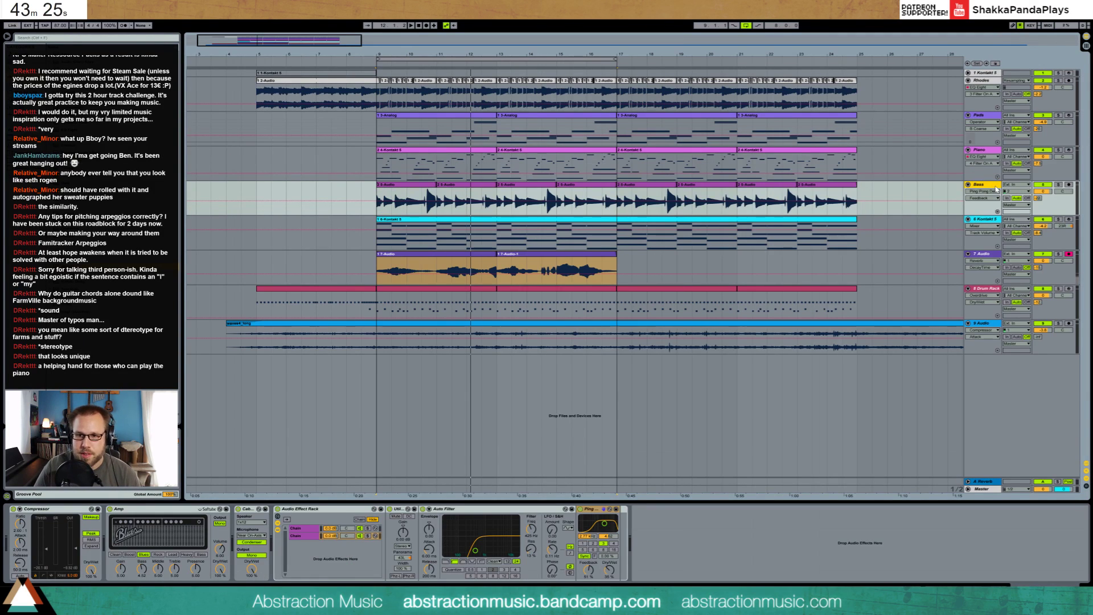
- Start saving the Live Set in the Ableton Projects folder 2 Hour Tracks 2016, beginning the file name with 2016-08-24
key(ctrl+s)
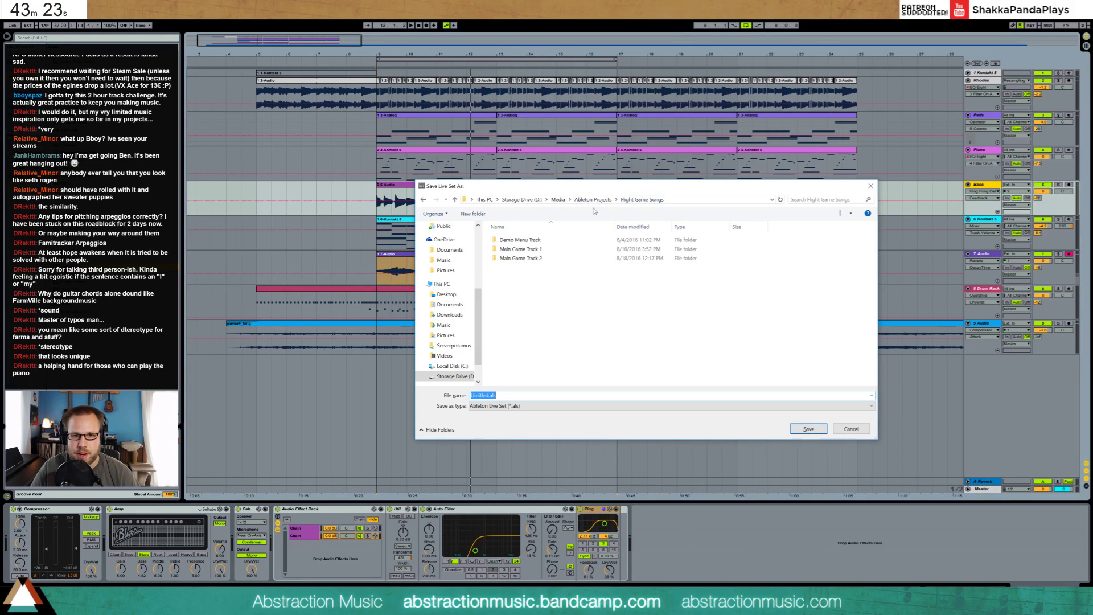
click(592, 200)
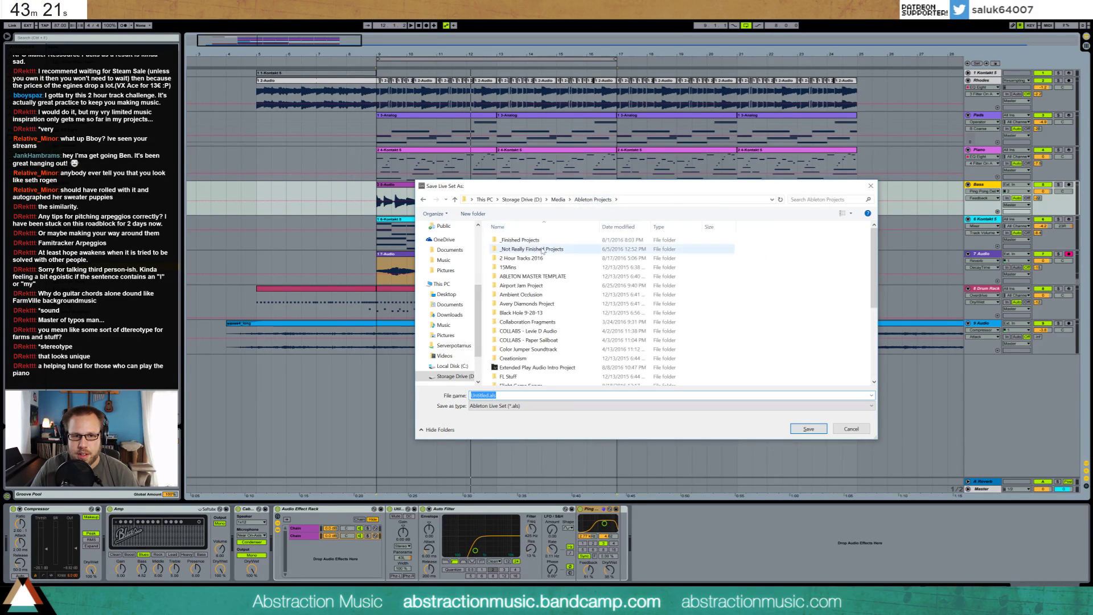
double_click(521, 248)
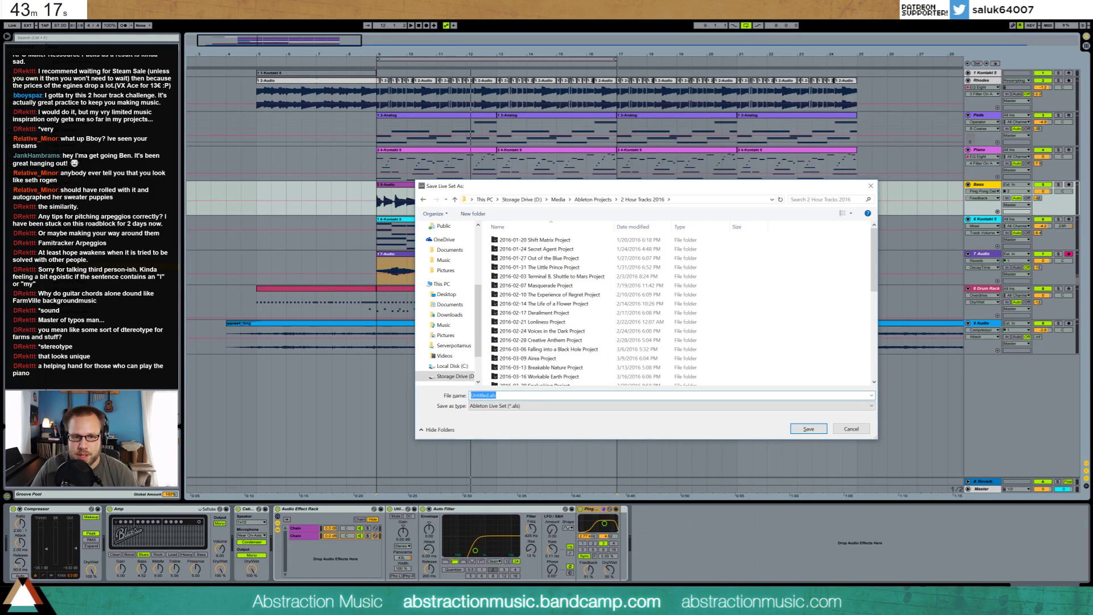
text(2016)
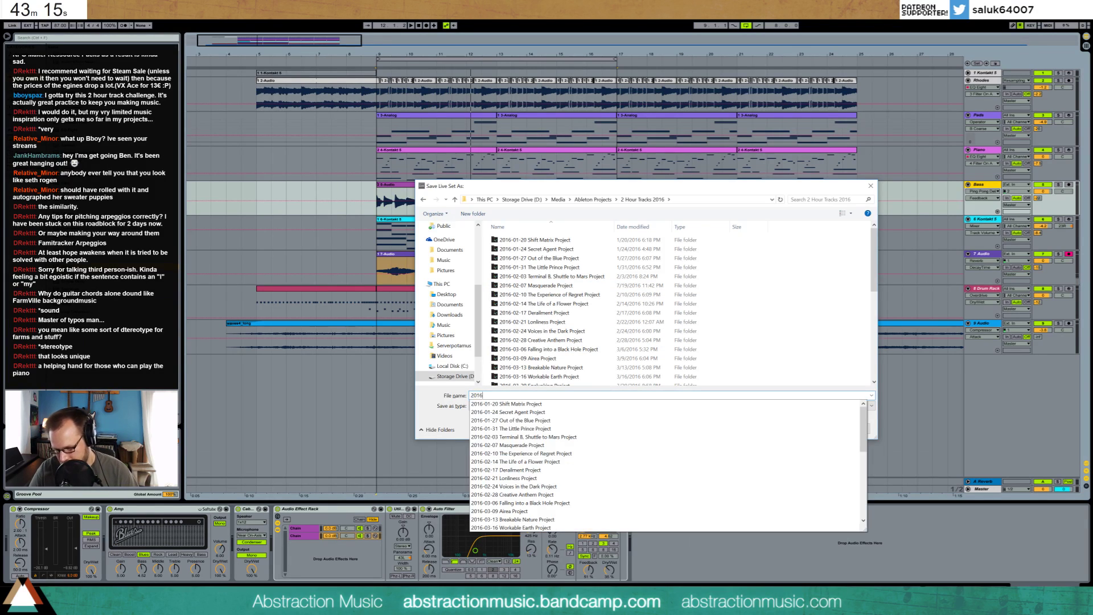
text(-08-24)
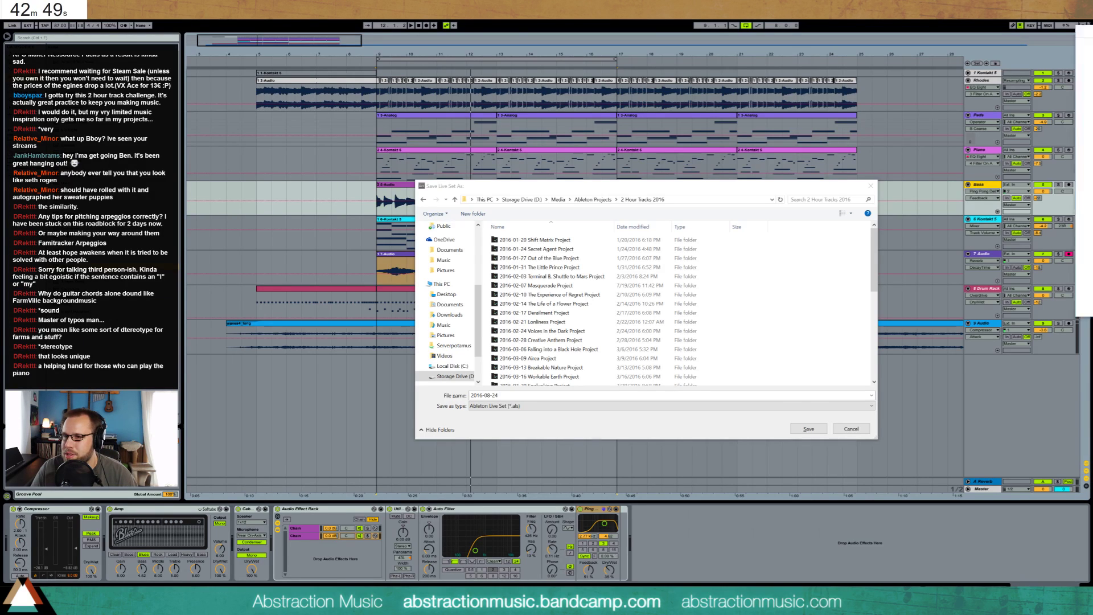
- Switch to the Song Name Creator web page and generate several batches of names, looking for a song title idea
key(alt+Tab)
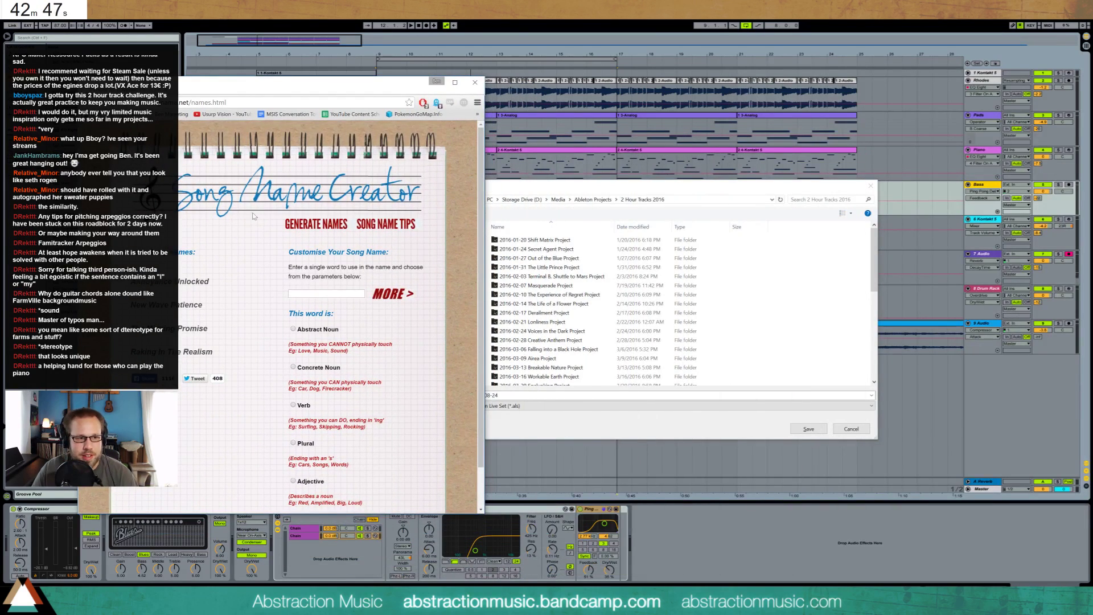
drag(204, 306, 130, 306)
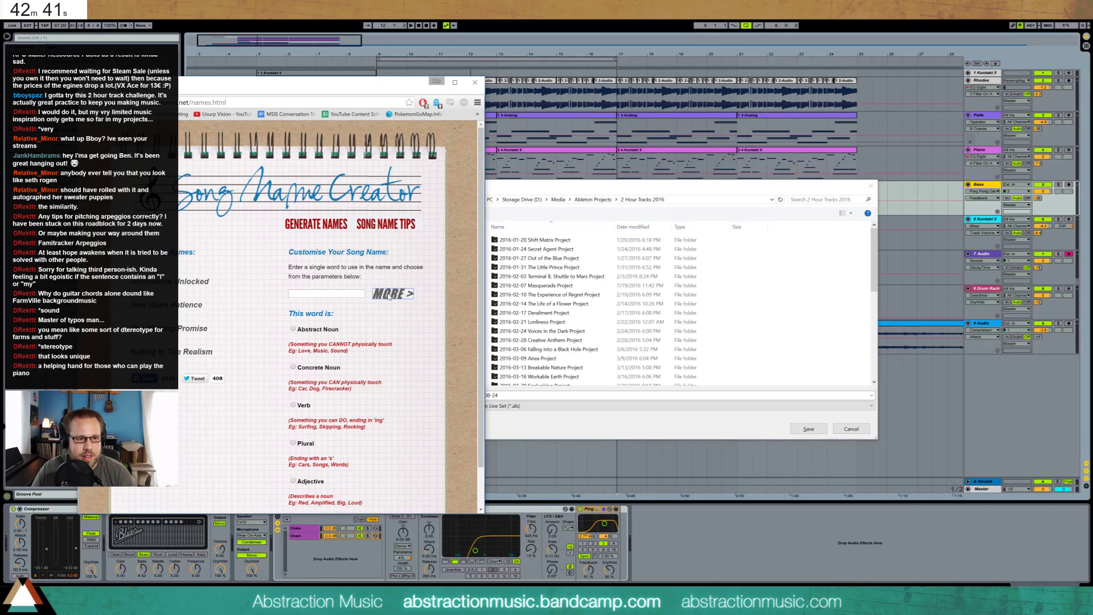
click(388, 295)
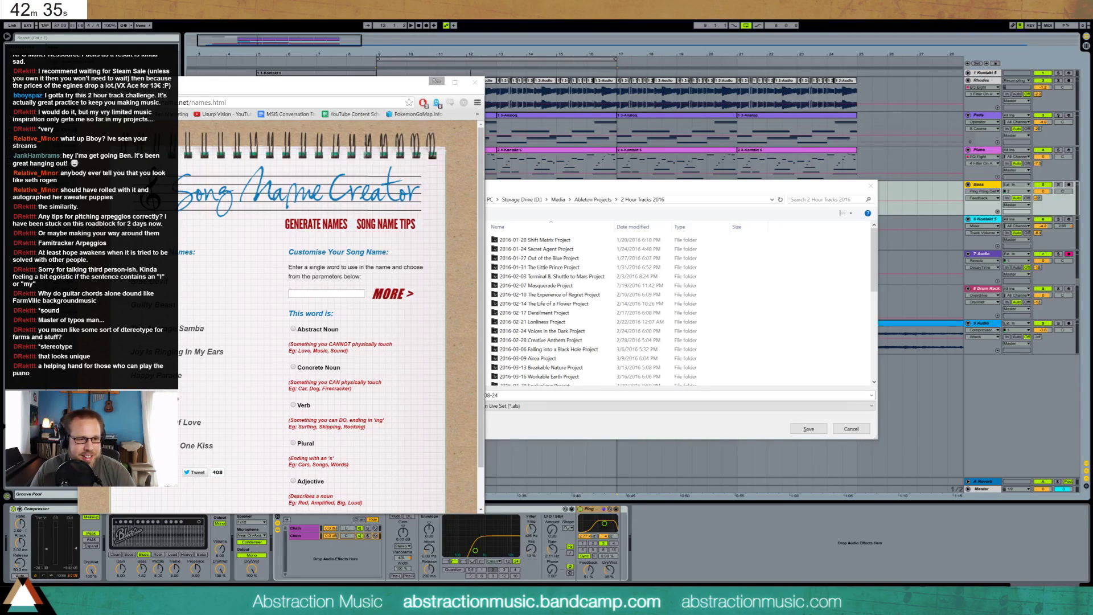
click(401, 295)
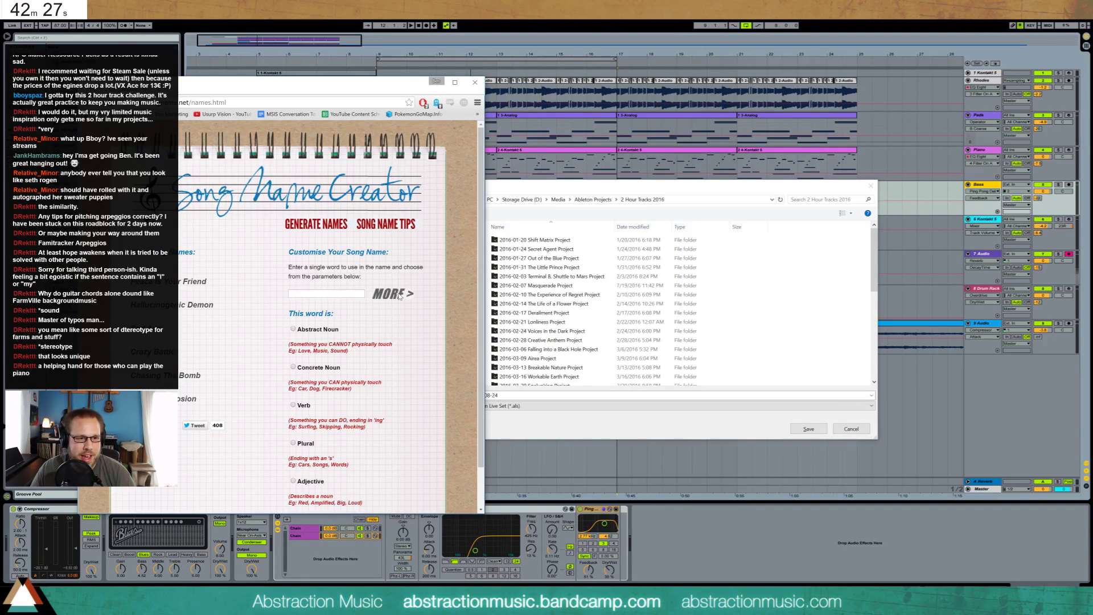
click(400, 295)
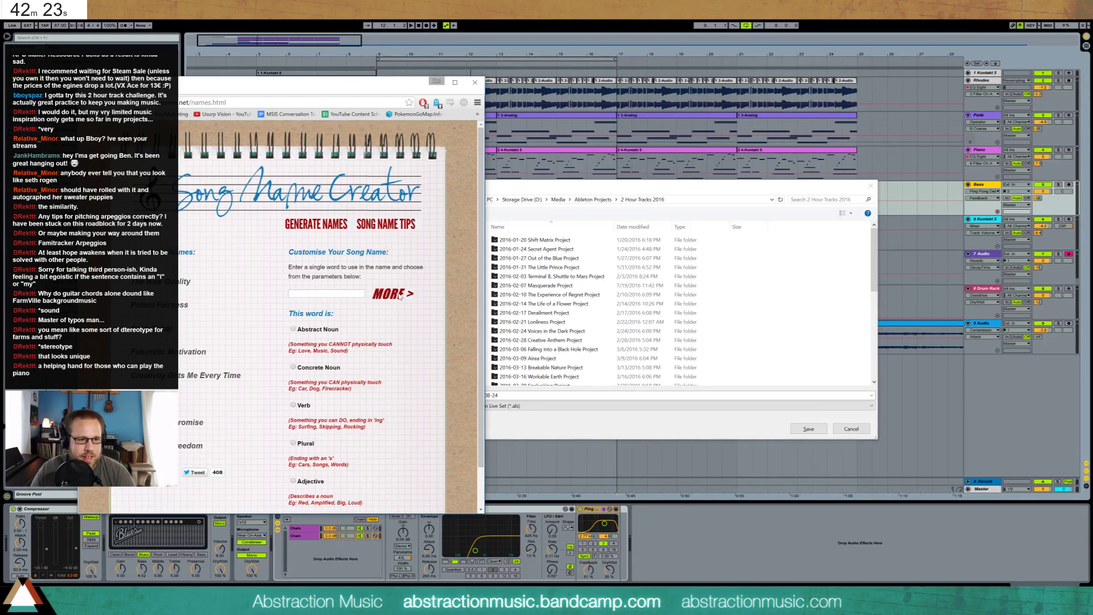
click(401, 295)
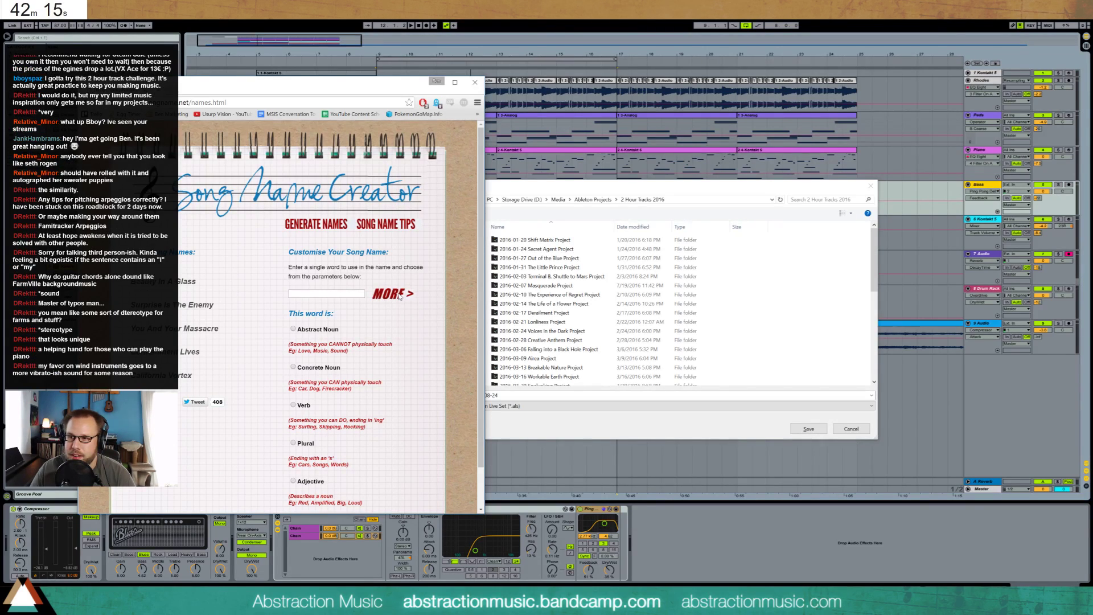
click(400, 295)
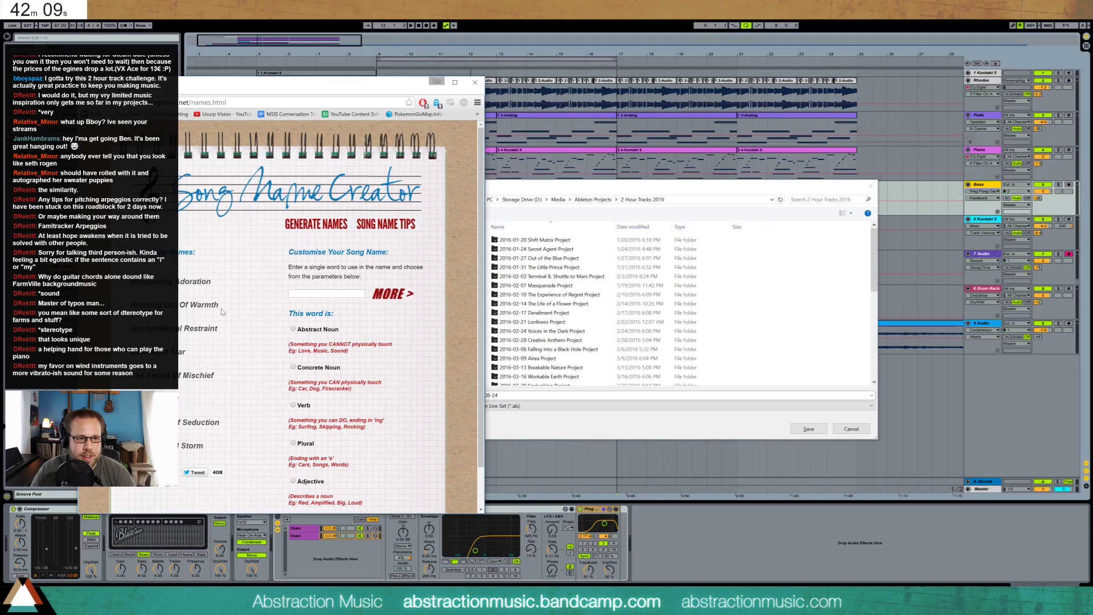
drag(218, 305, 131, 304)
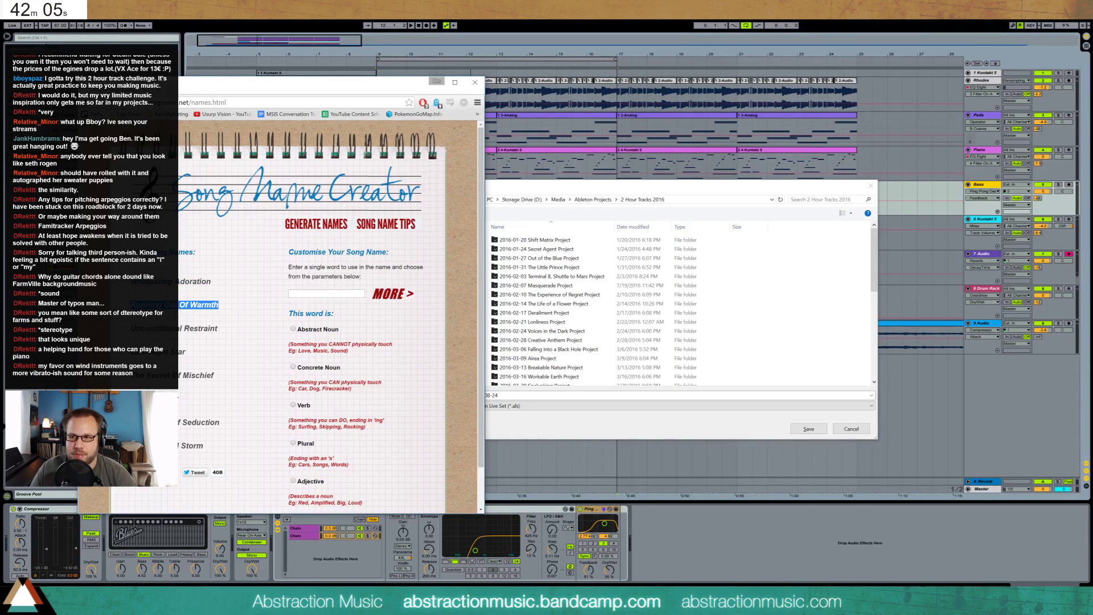
- Return to the save dialog in Ableton Live and save the set as 2016-08-24 Running Out Of Vacation
key(alt+Tab)
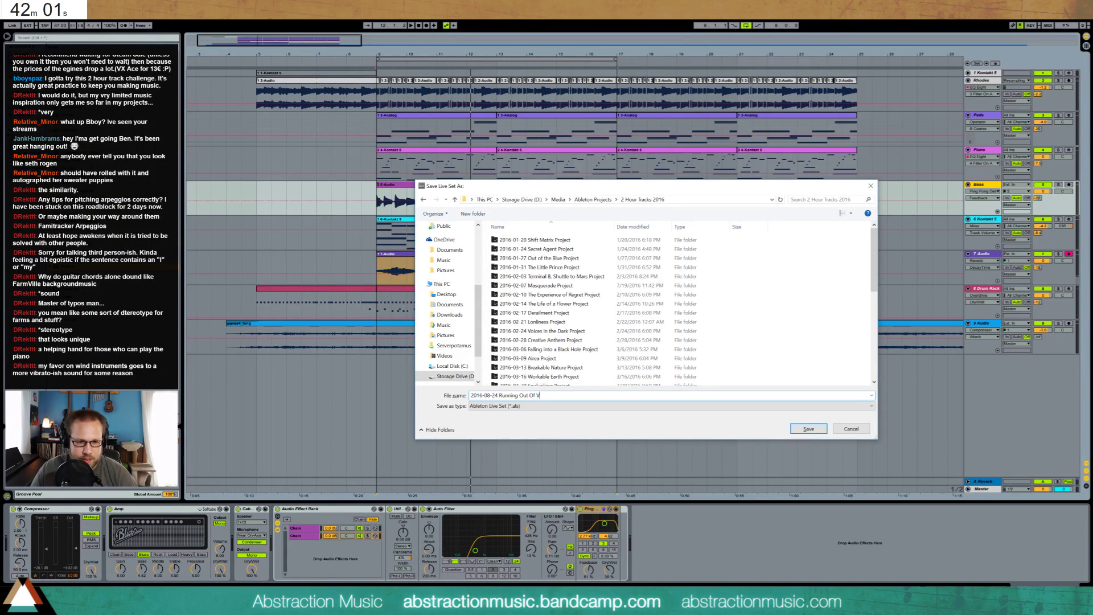
text(cation)
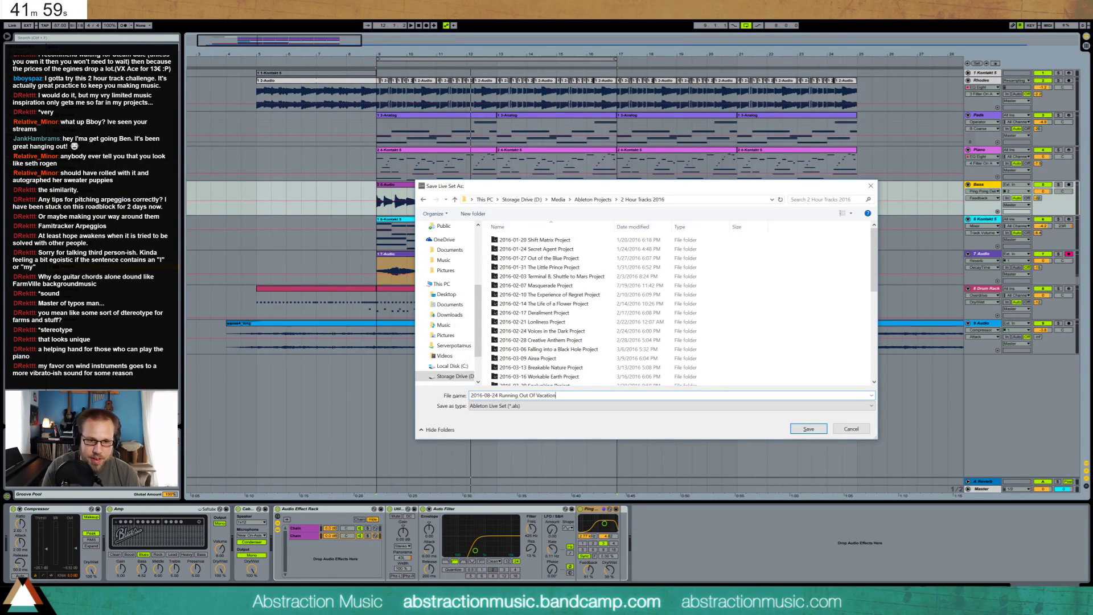
key(Return)
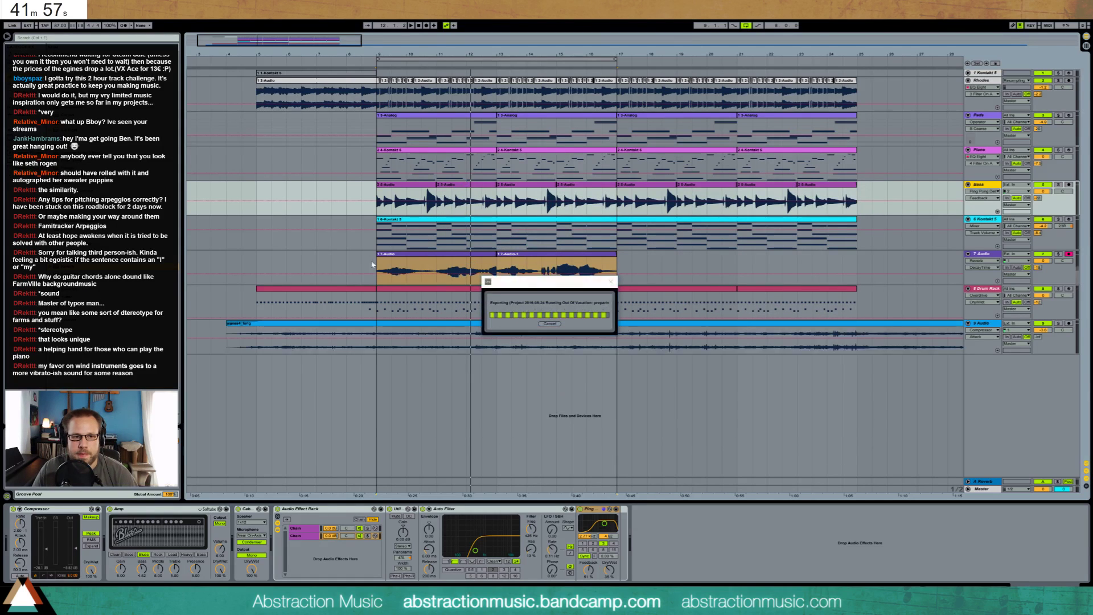
- Play the arrangement from bar 4, then move the 6 Kontakt 5 chord clip one sixteenth earlier so it starts just ahead of bar 9
click(225, 261)
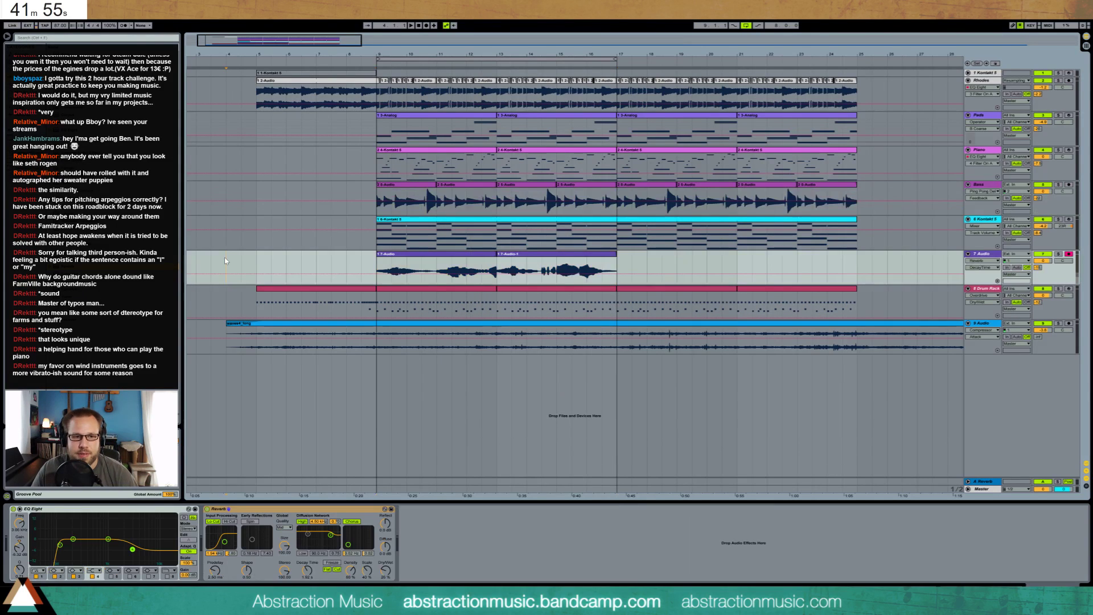
key(space)
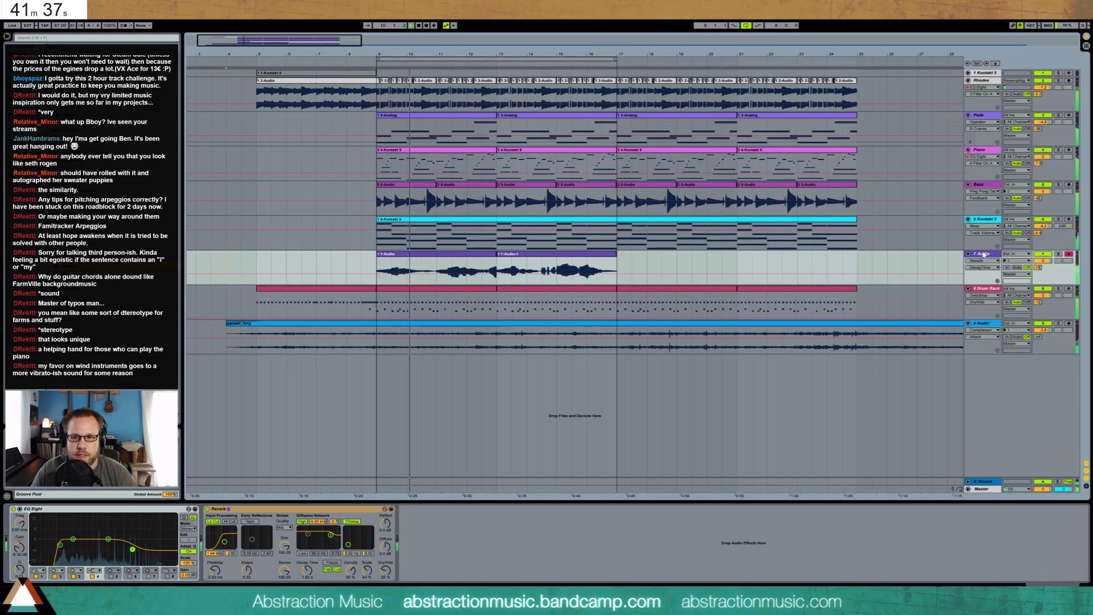
double_click(510, 222)
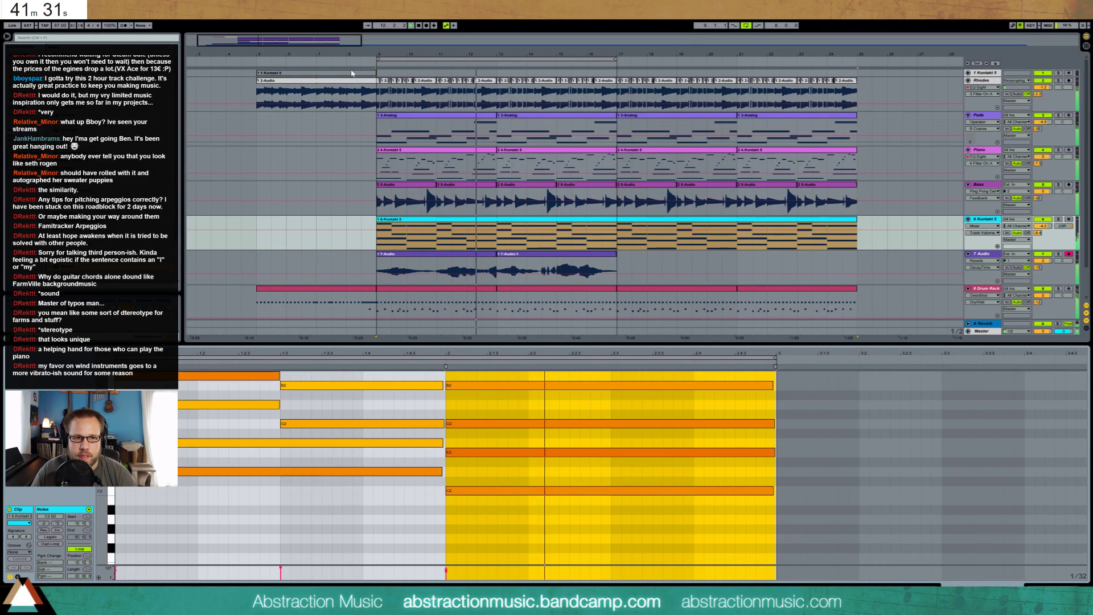
key(z)
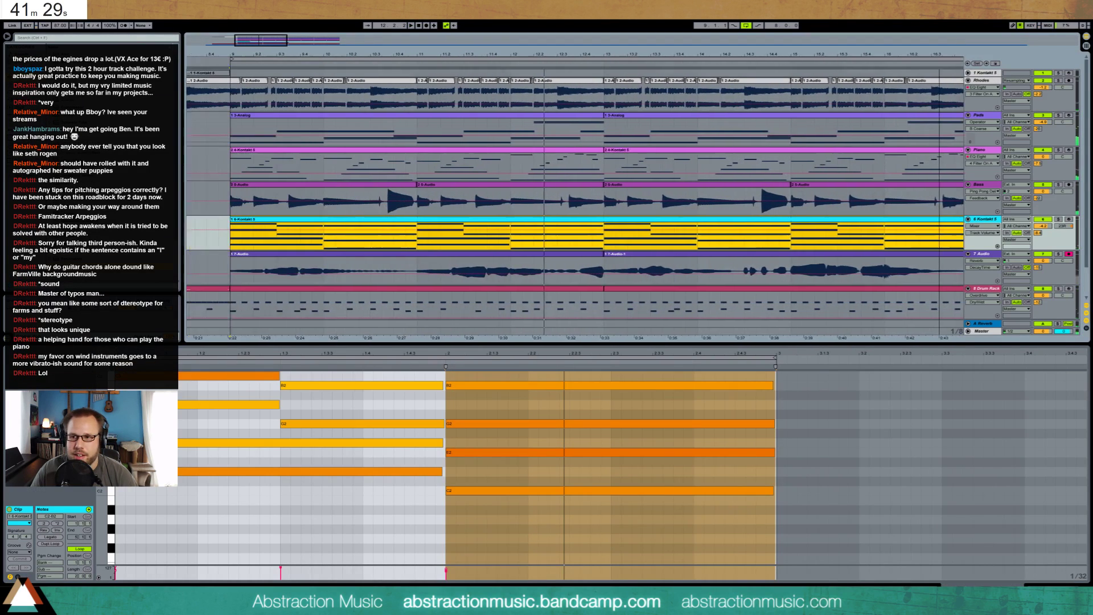
key(plus)
key(plus)
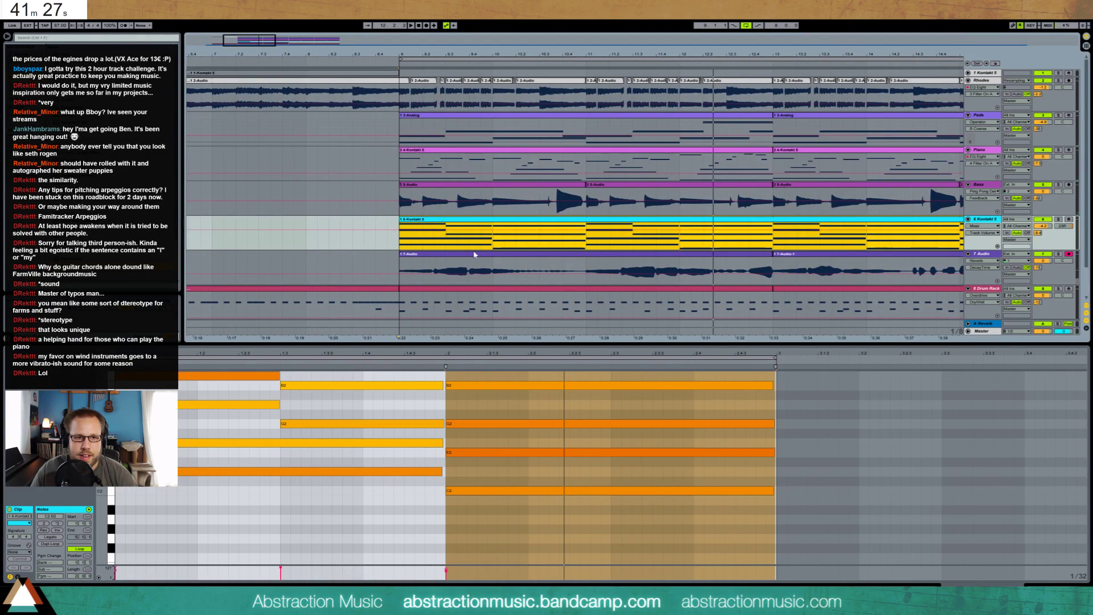
drag(433, 223, 427, 224)
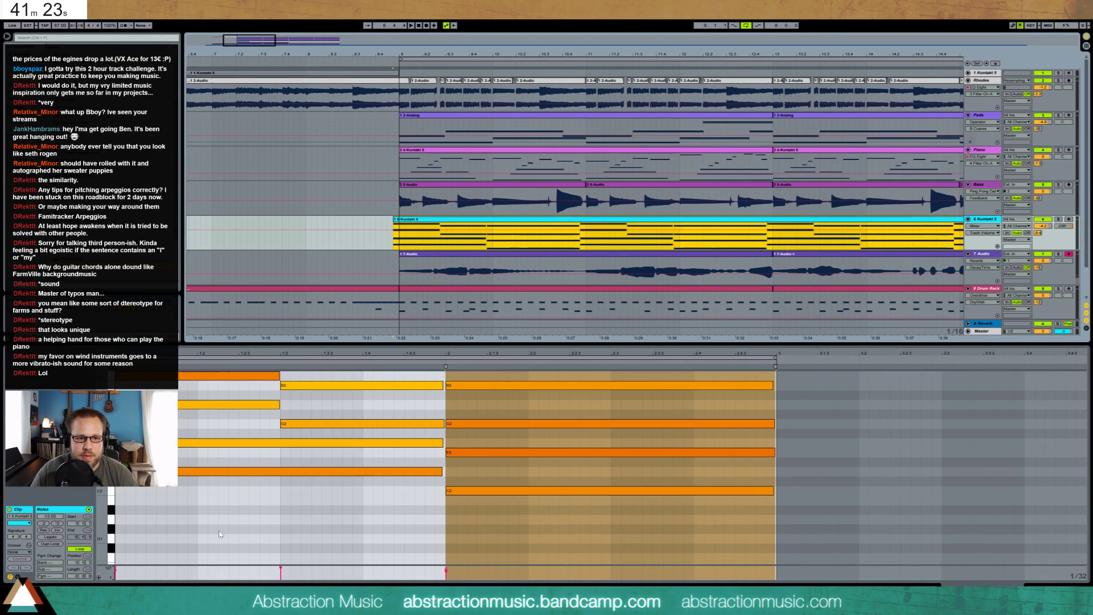
- Shift all notes in the chord clip slightly later in two small nudges, playing back from just before bar 9 between them
key(ctrl+z)
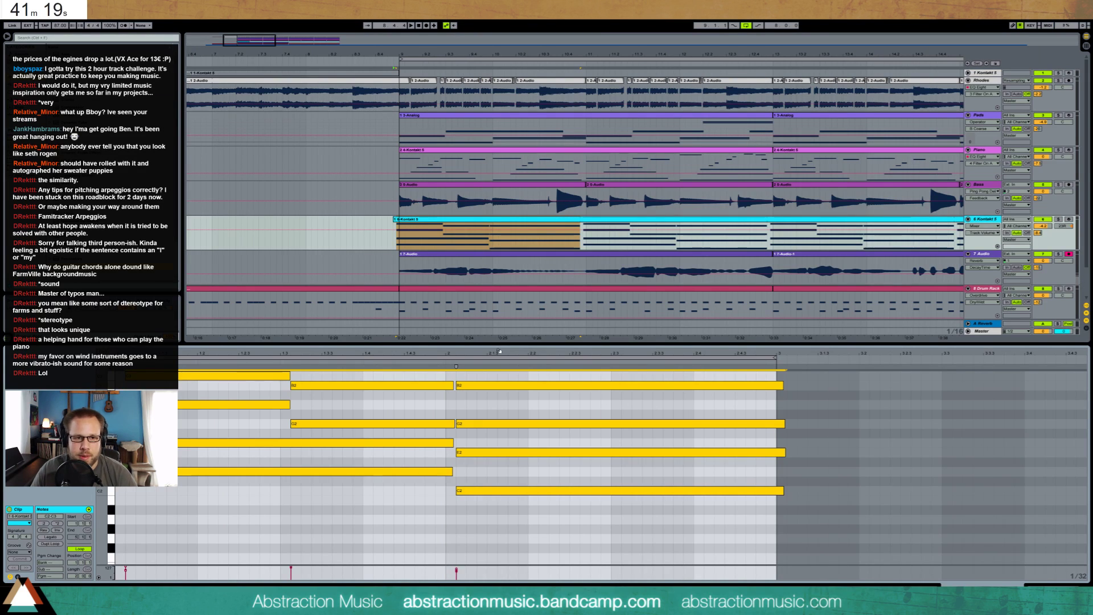
key(space)
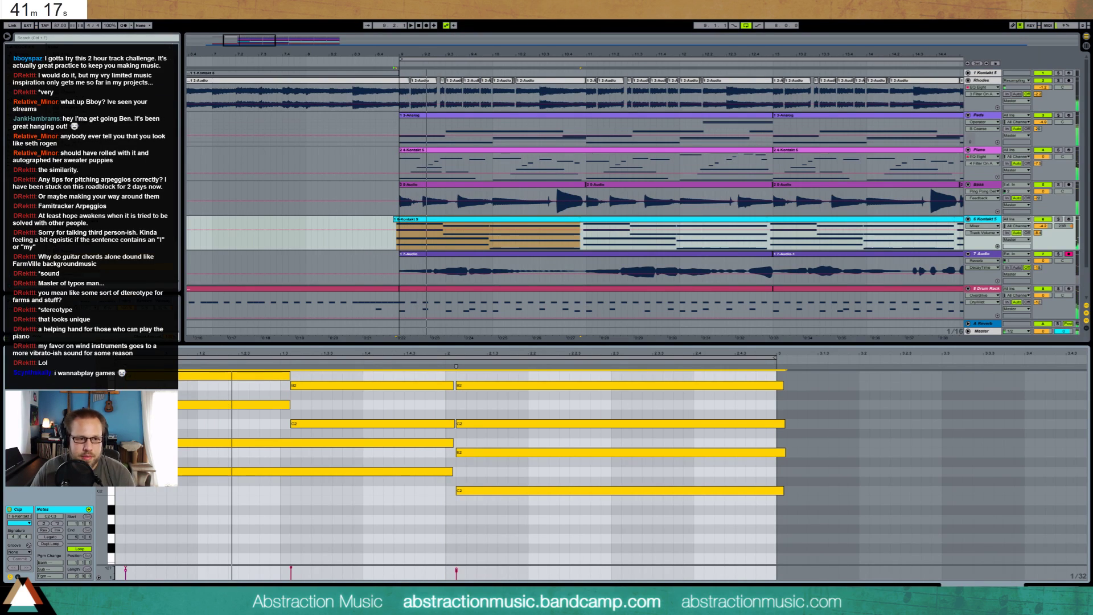
key(space)
key(ctrl+z)
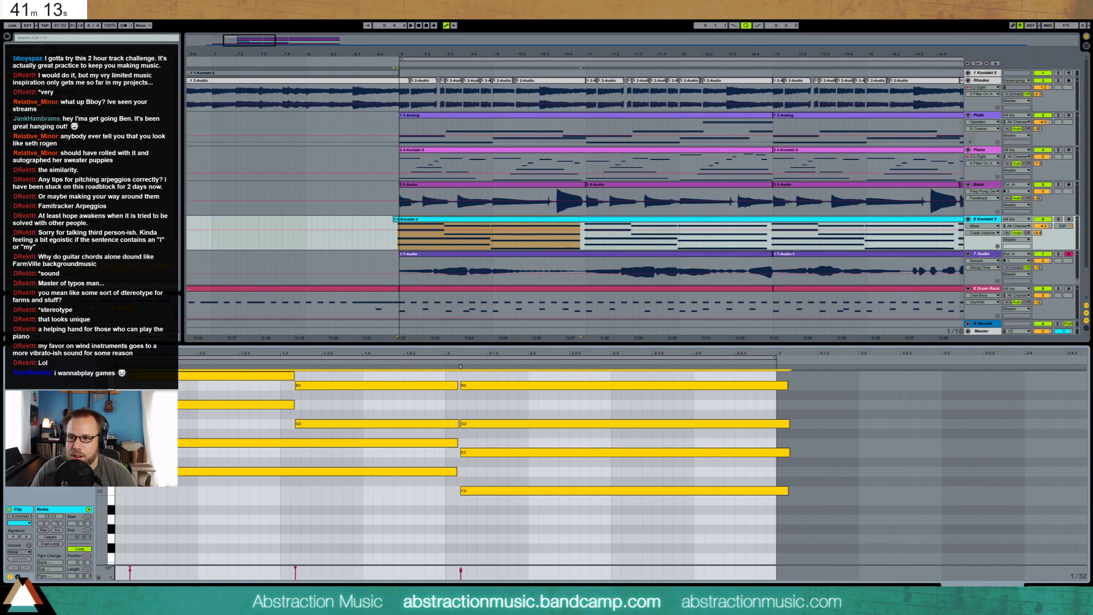
- Play from just before bar 9, then shift every note in the 6 Kontakt 5 chord clip slightly later again
click(387, 221)
key(space)
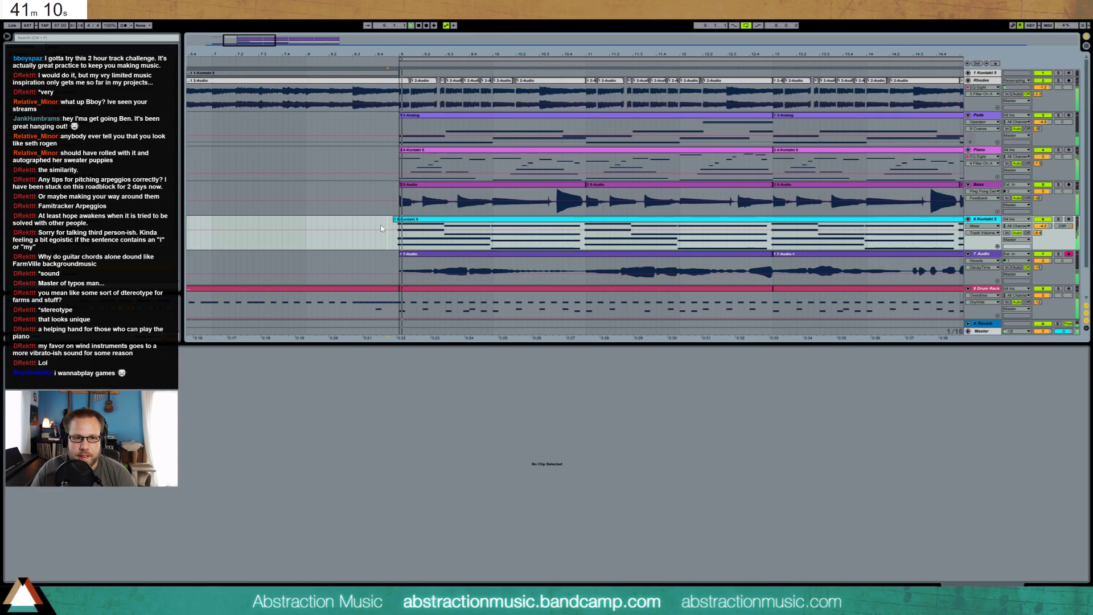
click(454, 226)
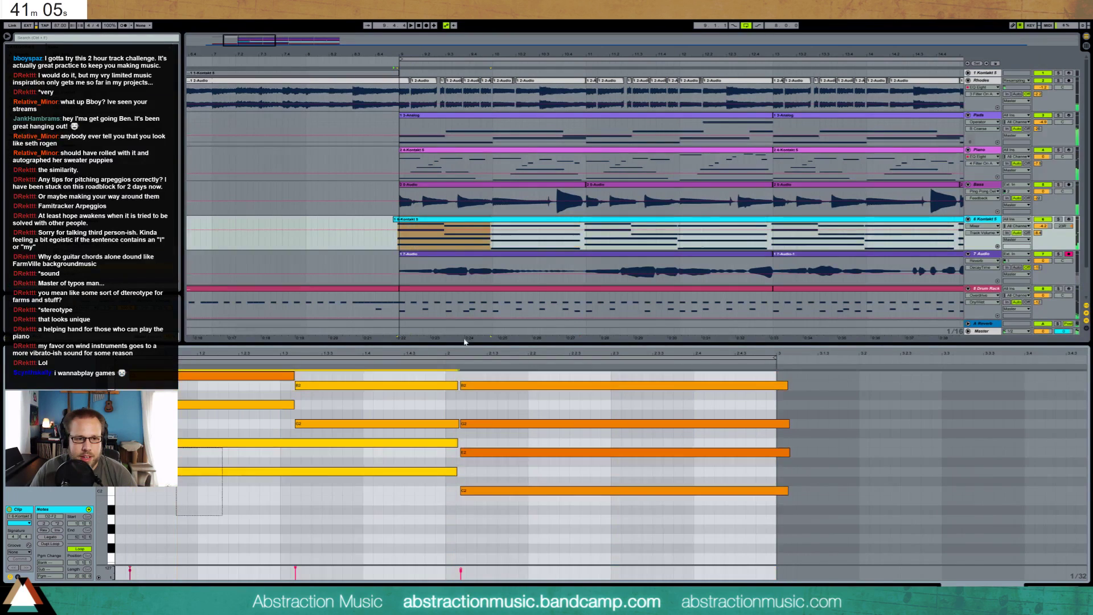
key(ctrl+a)
drag(226, 375, 229, 376)
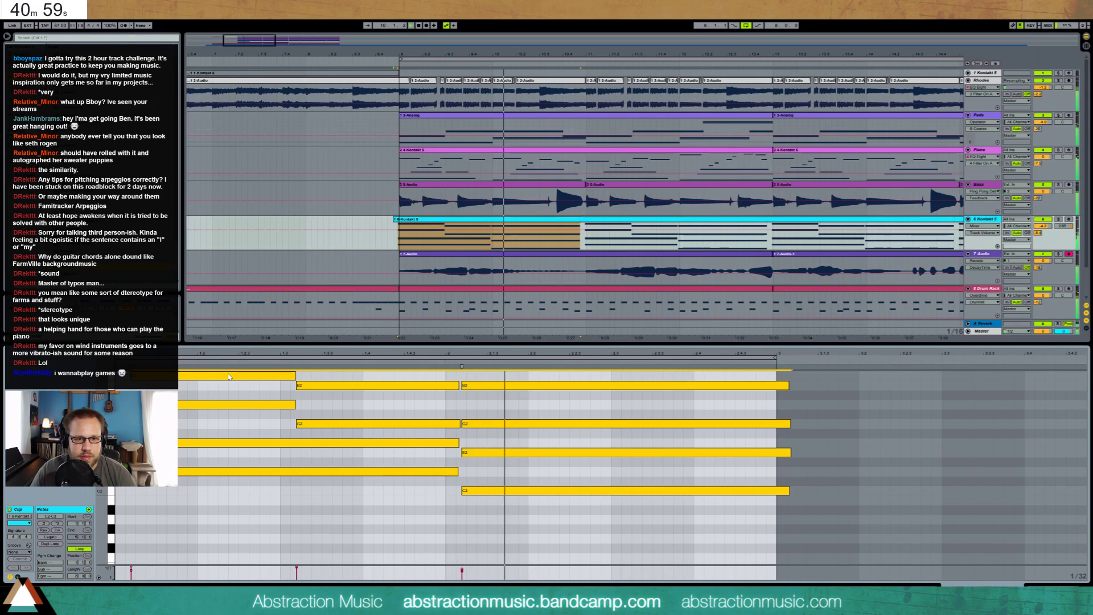
- Shorten the notes of the clip's last chord so they stop at the end of its final bar
drag(759, 374, 760, 497)
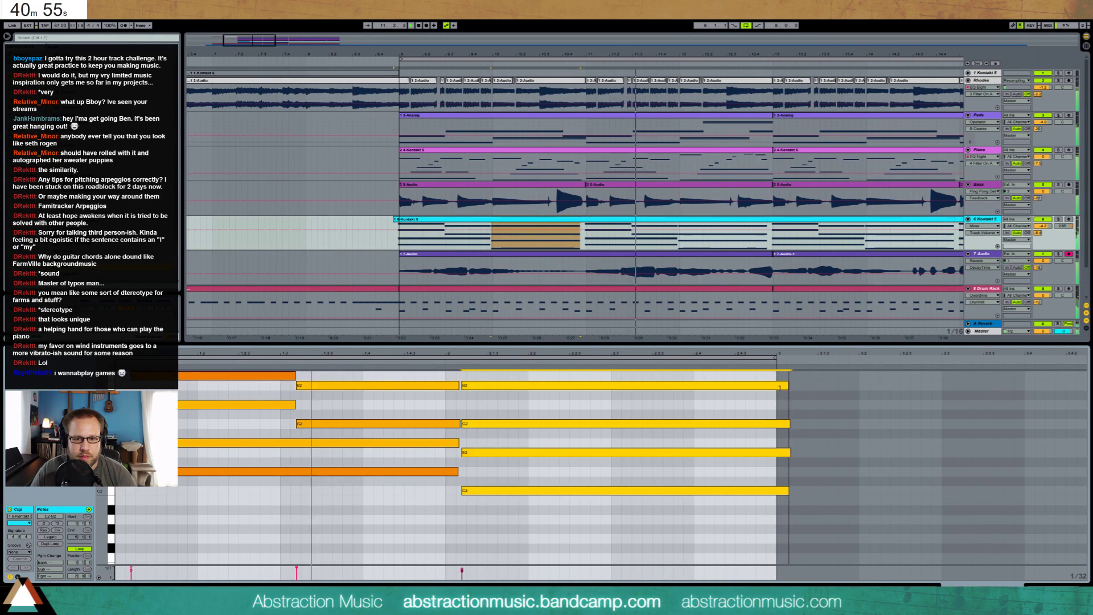
drag(789, 386, 775, 393)
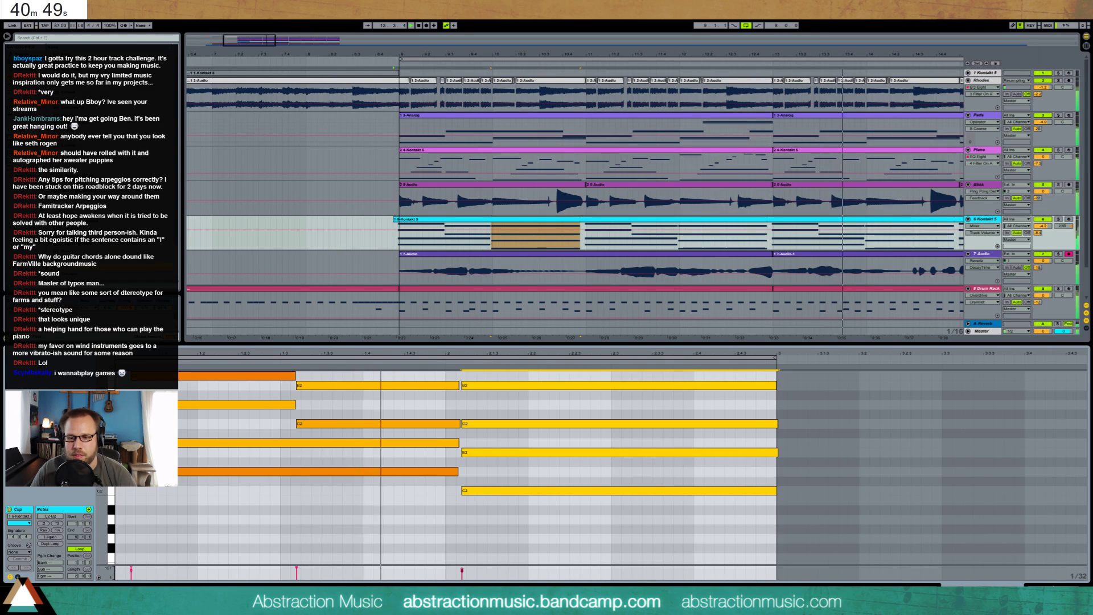
key(shift+Tab)
- Lower the 7 Audio track's volume and restart playback from bar 9 to hear the balance
key(minus)
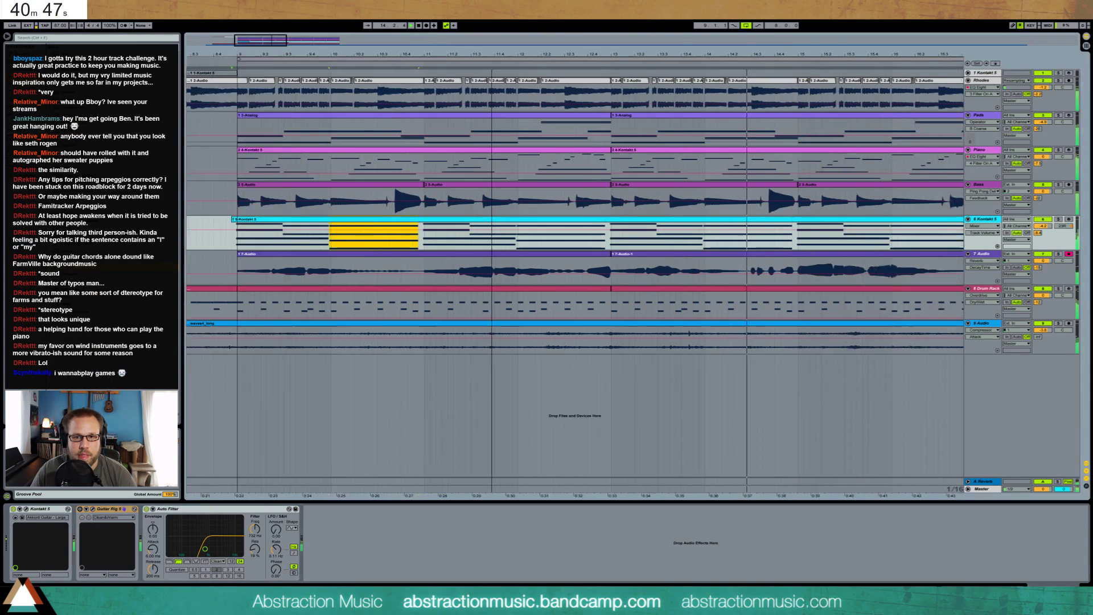
drag(274, 41, 297, 46)
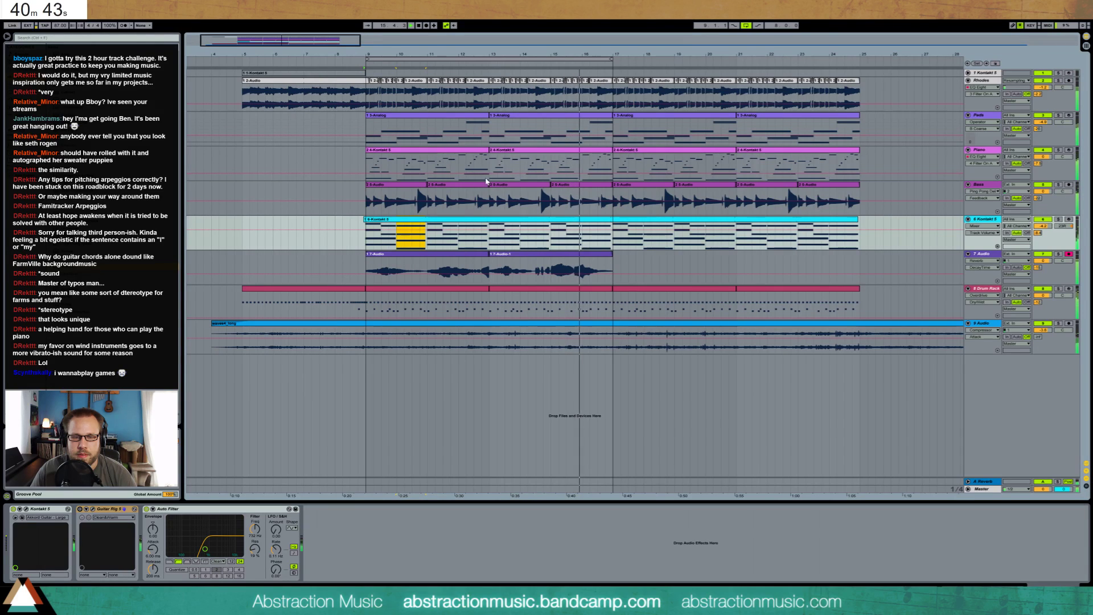
drag(1042, 260, 1042, 266)
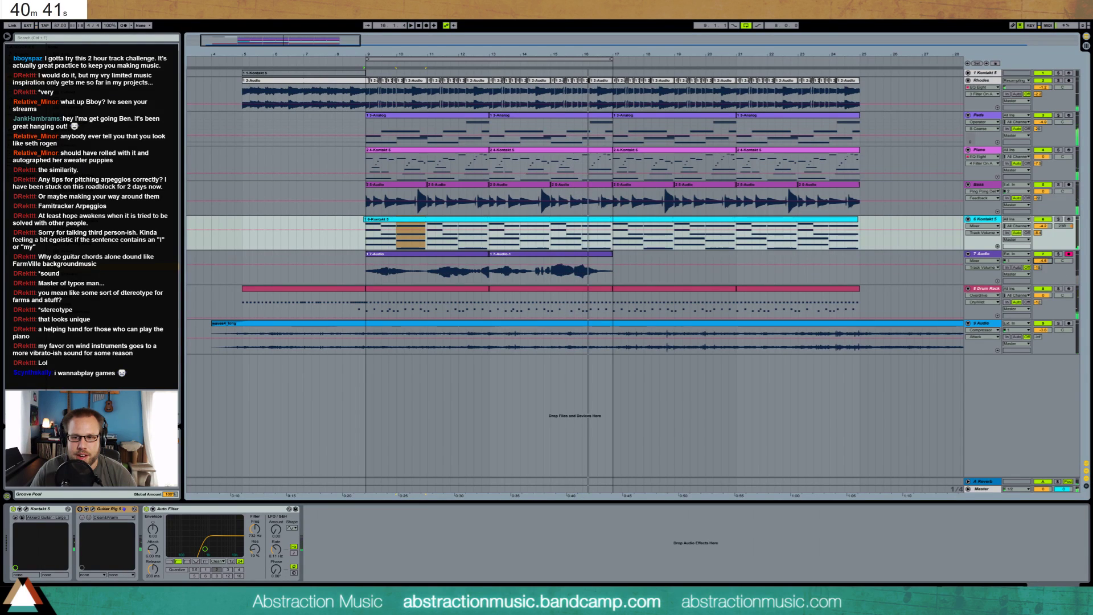
key(space)
key(space)
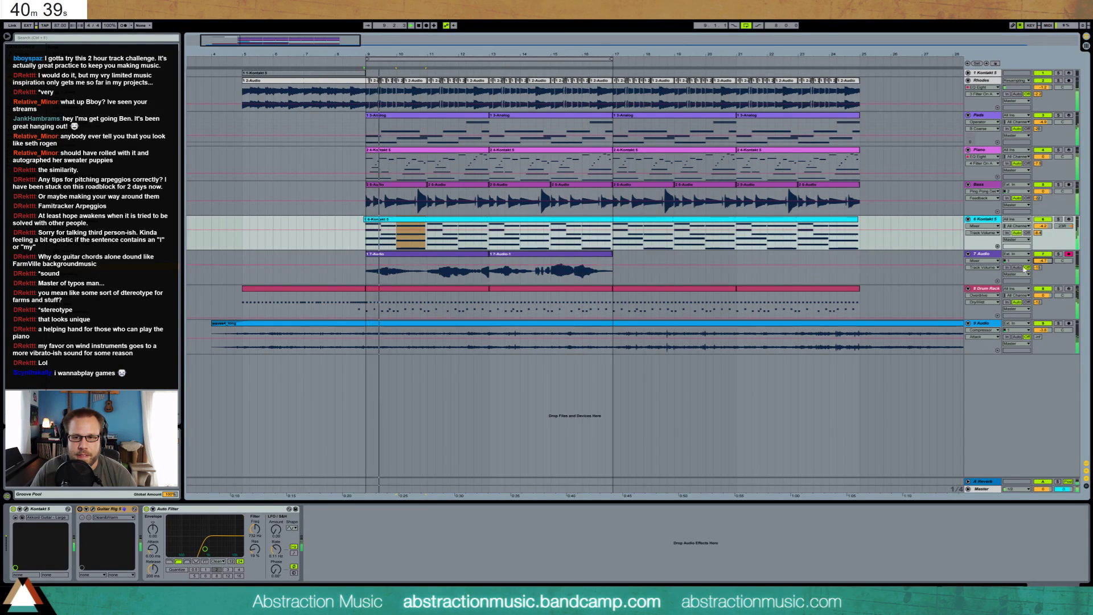
- Pan the 7 Audio, Pads and Piano tracks away from center while the loop plays
drag(1045, 262, 1062, 268)
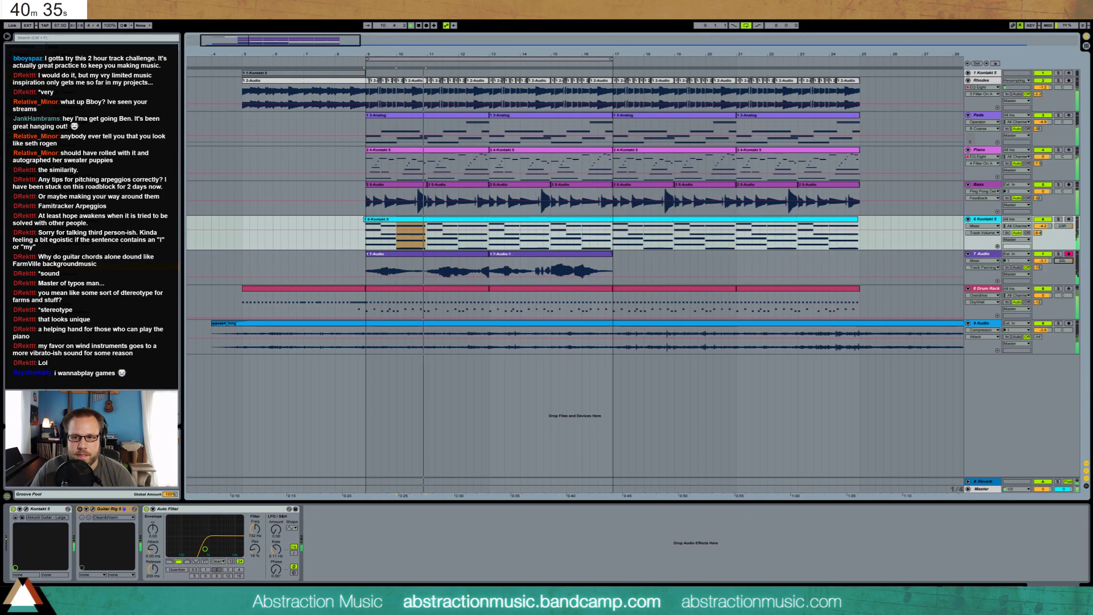
drag(1062, 156, 1057, 132)
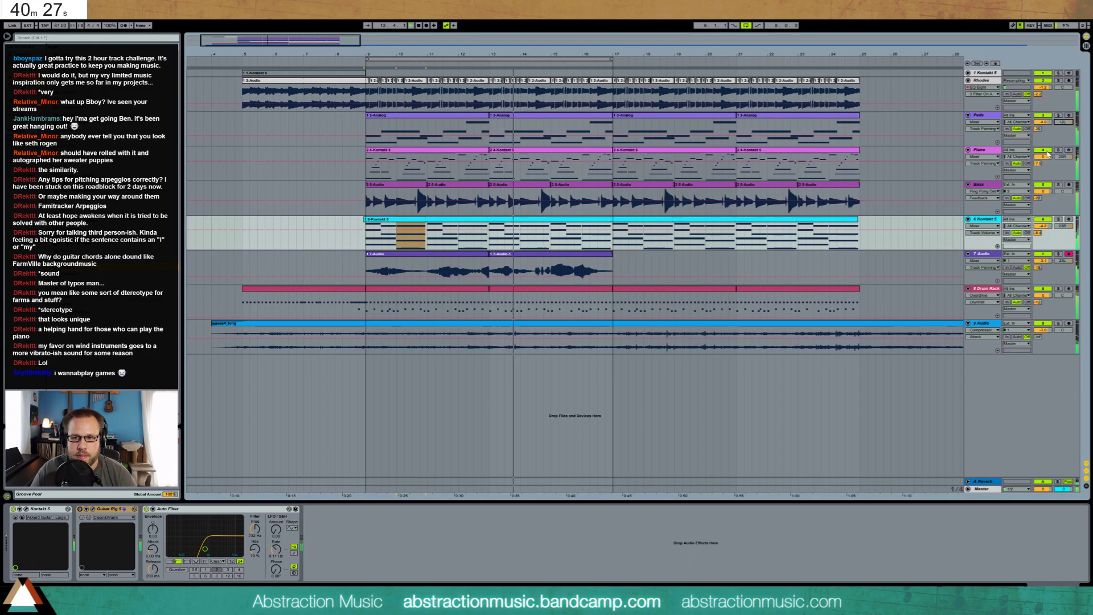
drag(1063, 157, 1063, 161)
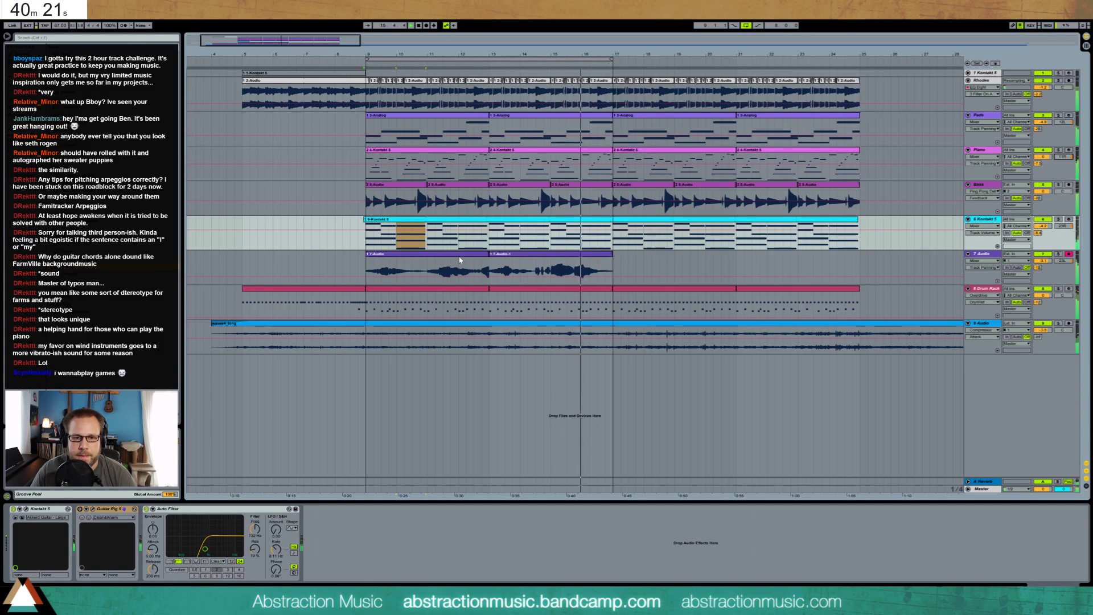
- Insert a MIDI track below 7 Audio and load the Analog synthesizer onto it
click(984, 256)
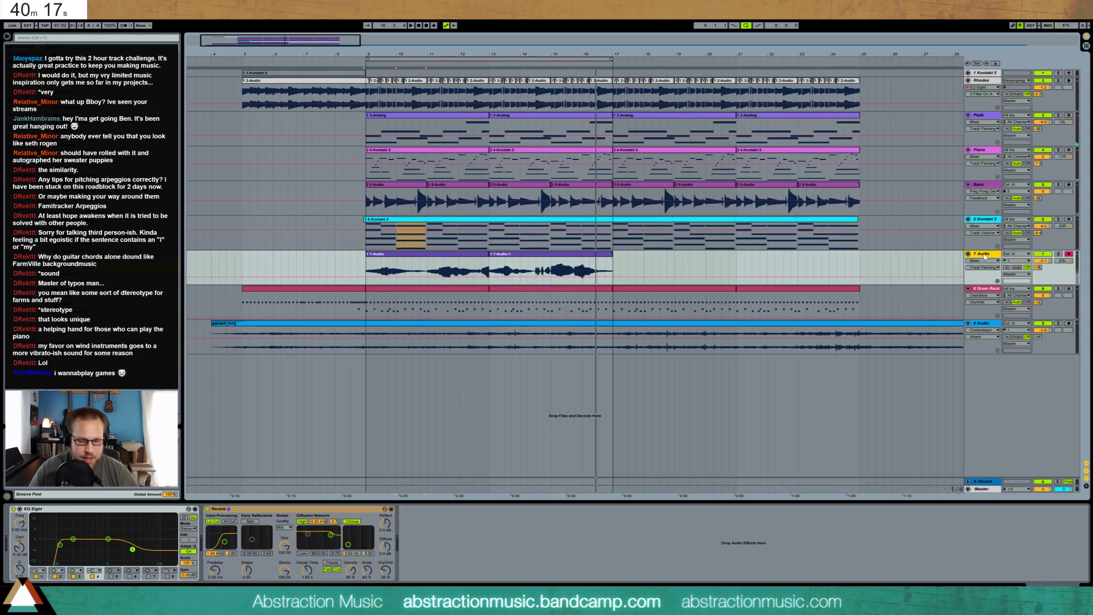
key(ctrl+shift+t)
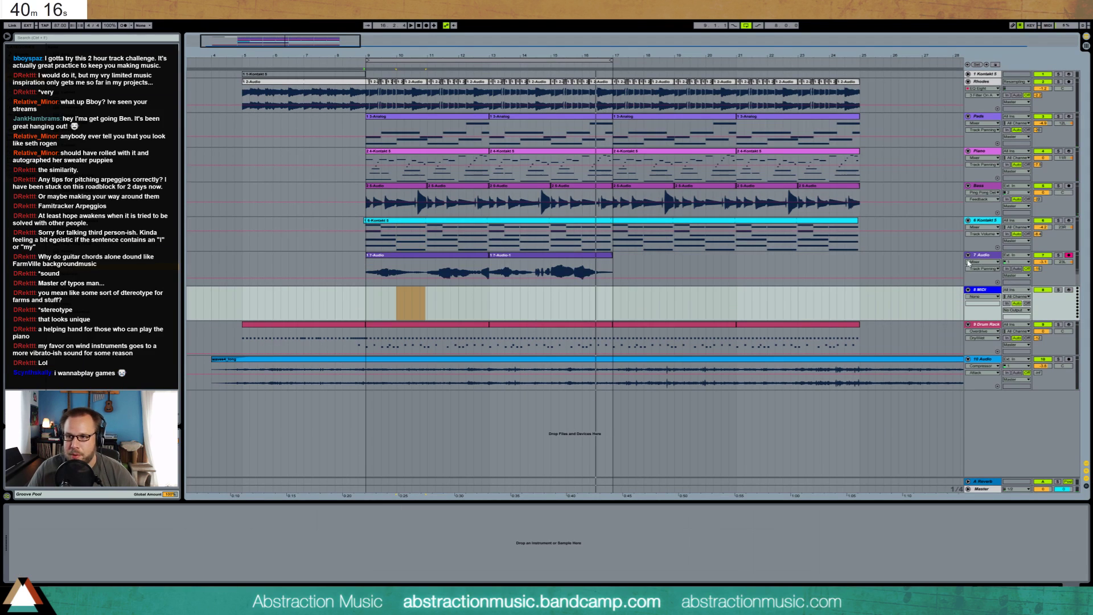
click(368, 298)
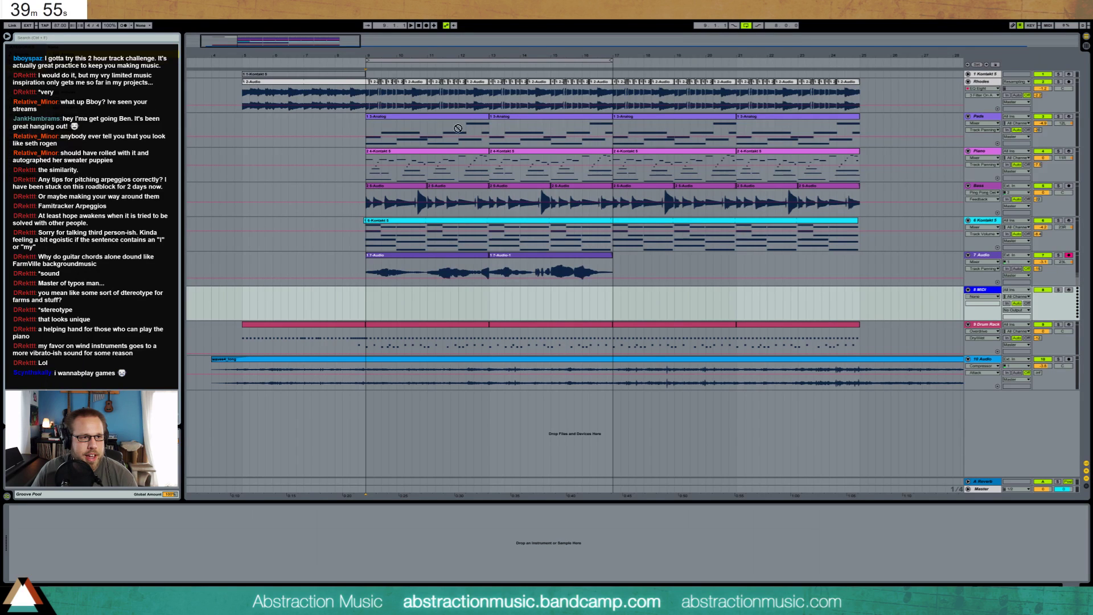
key(Return)
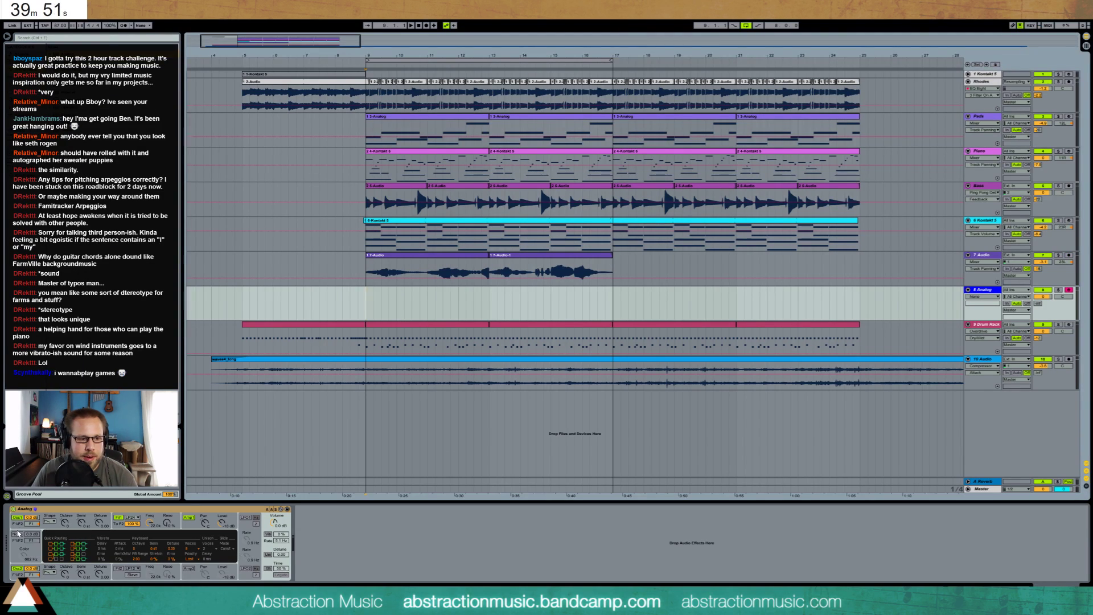
- Choose the first oscillator's shape in Analog, switch off the second oscillator and lower filter 1's frequency
click(53, 522)
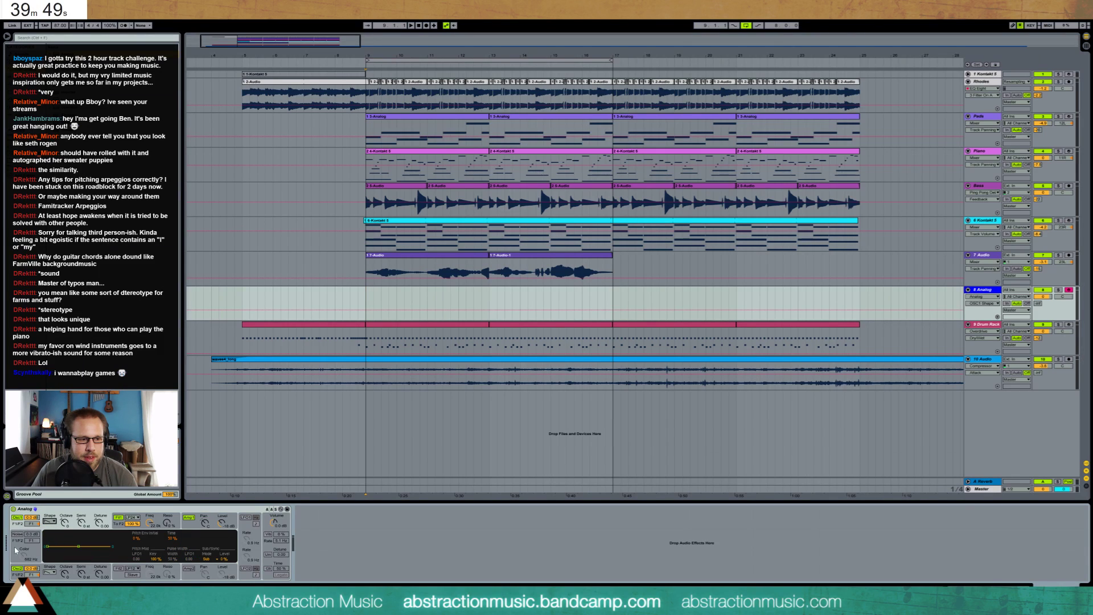
click(17, 569)
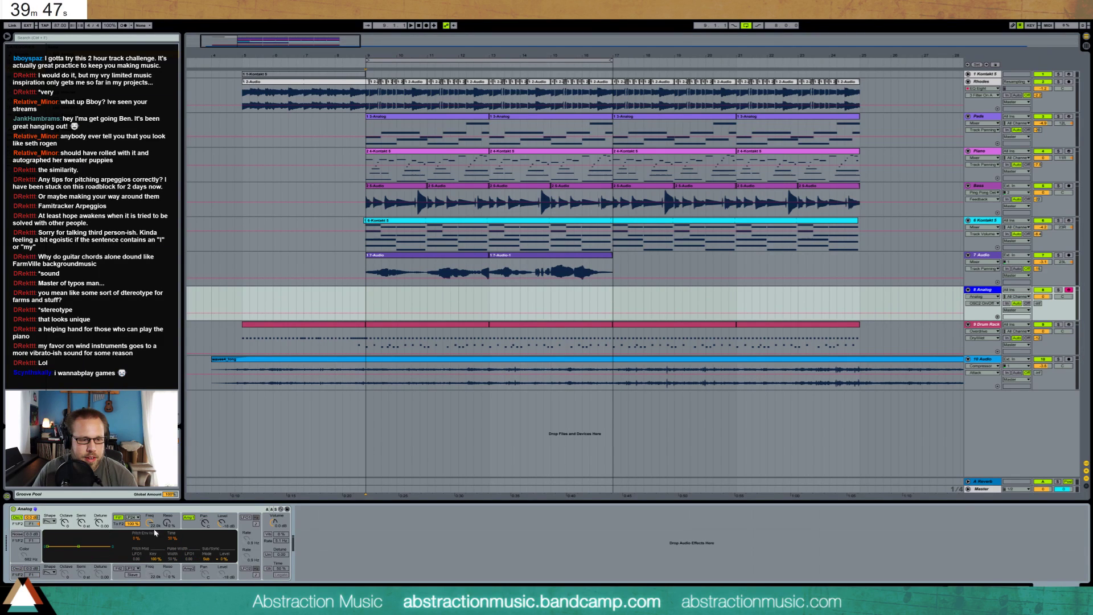
drag(149, 522, 149, 546)
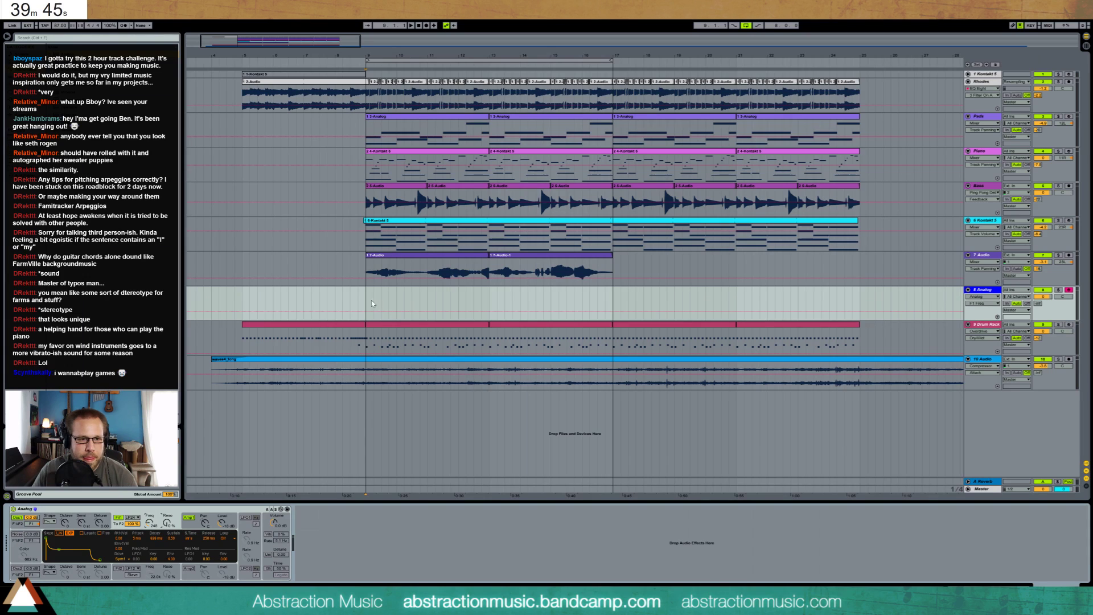
- Create a one-bar MIDI clip at bar 9 on the 8 Analog track and draw four short ascending notes at its start
drag(369, 297, 398, 303)
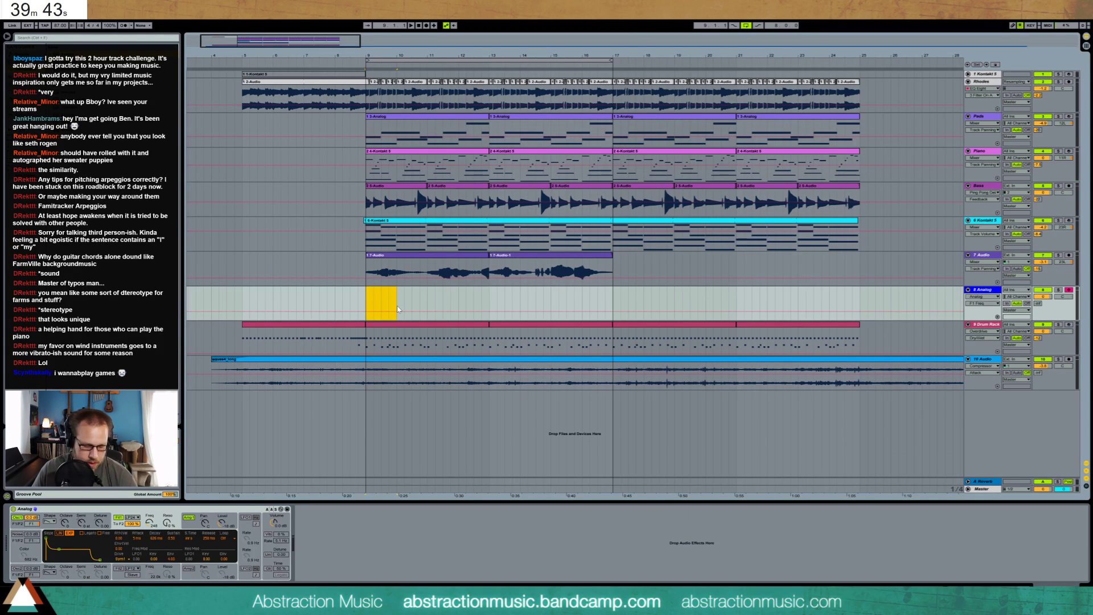
key(ctrl+shift+m)
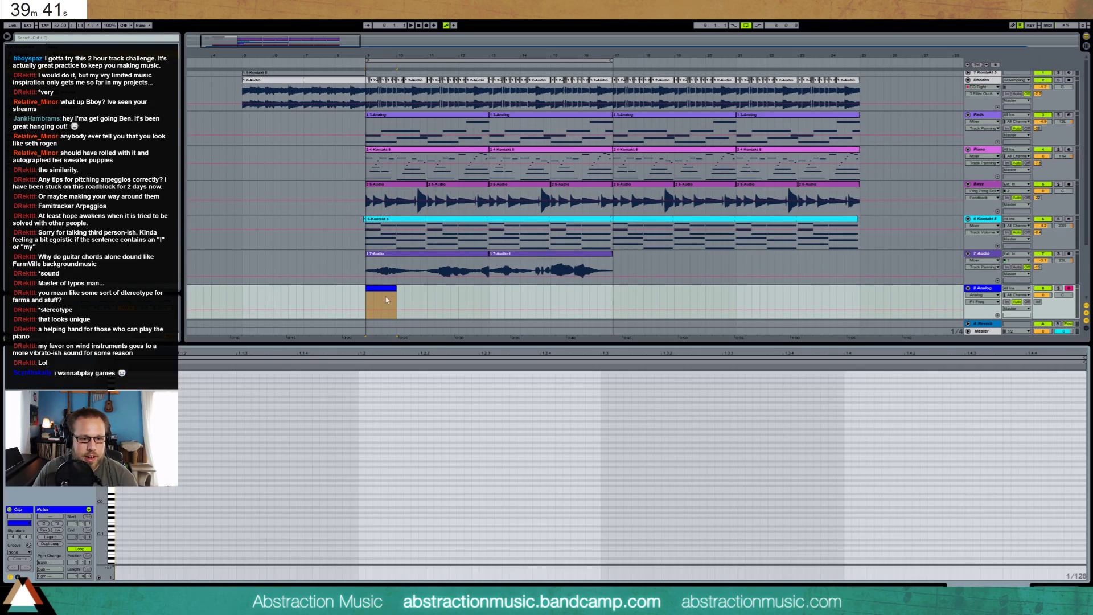
click(115, 535)
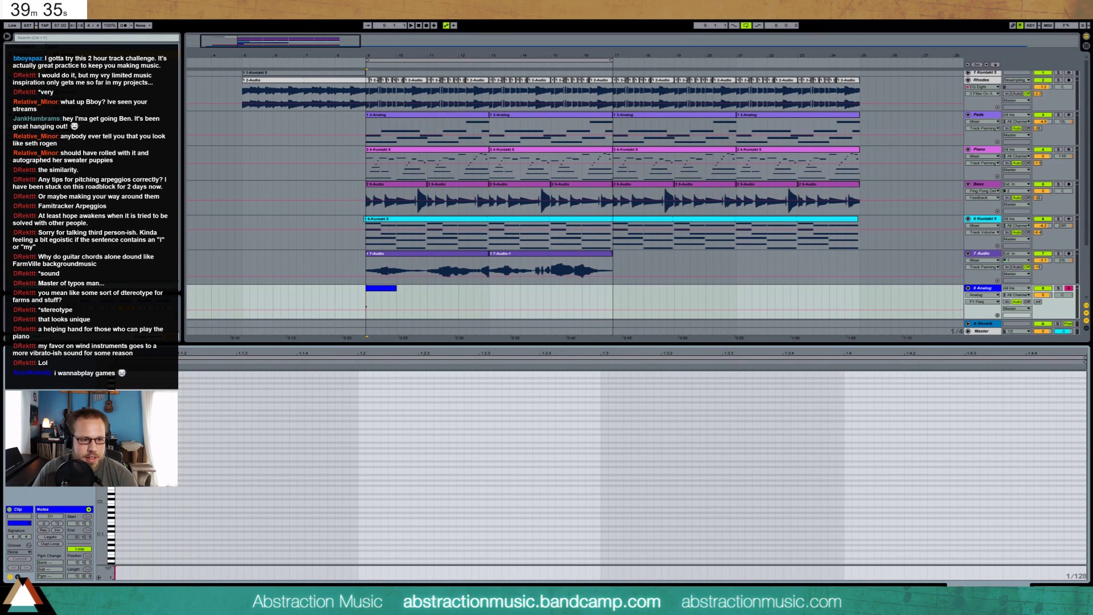
double_click(179, 433)
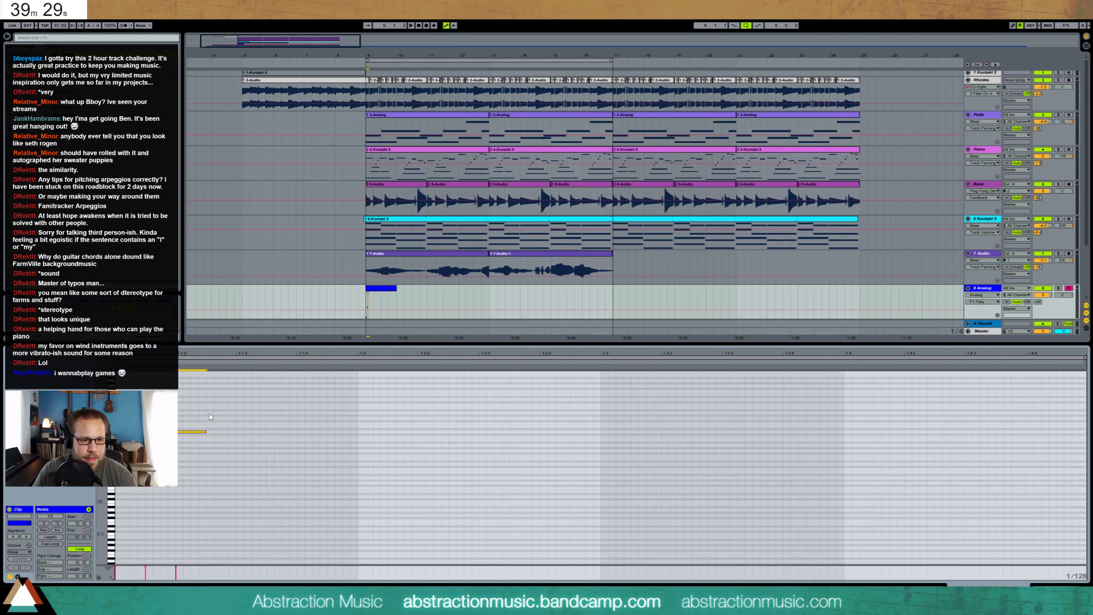
double_click(210, 413)
- Play the new clip with the 8 Analog track soloed and select its four notes
key(space)
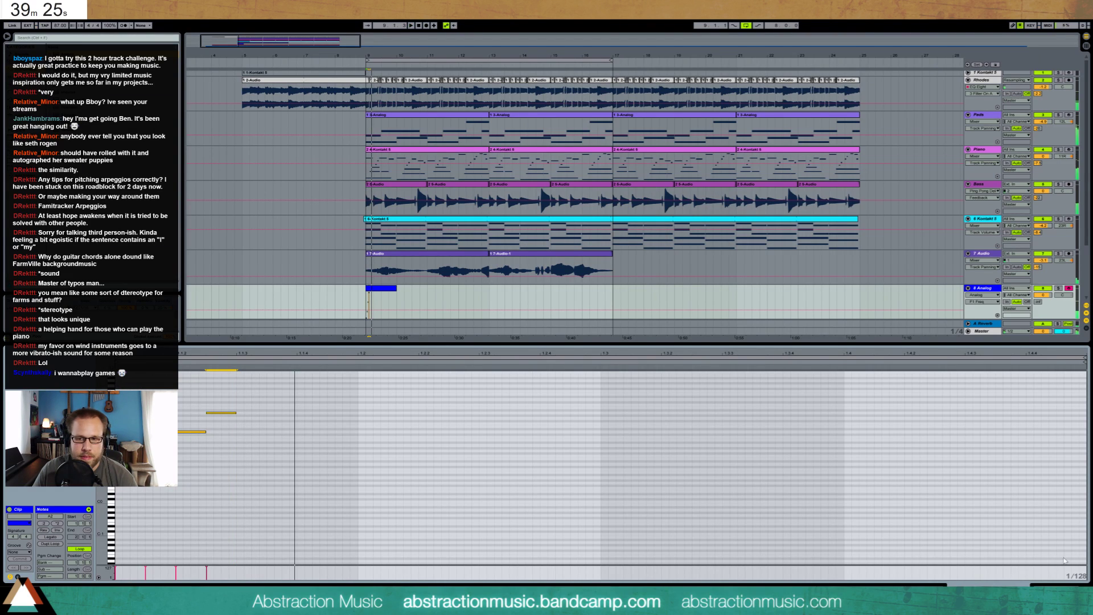
click(1058, 288)
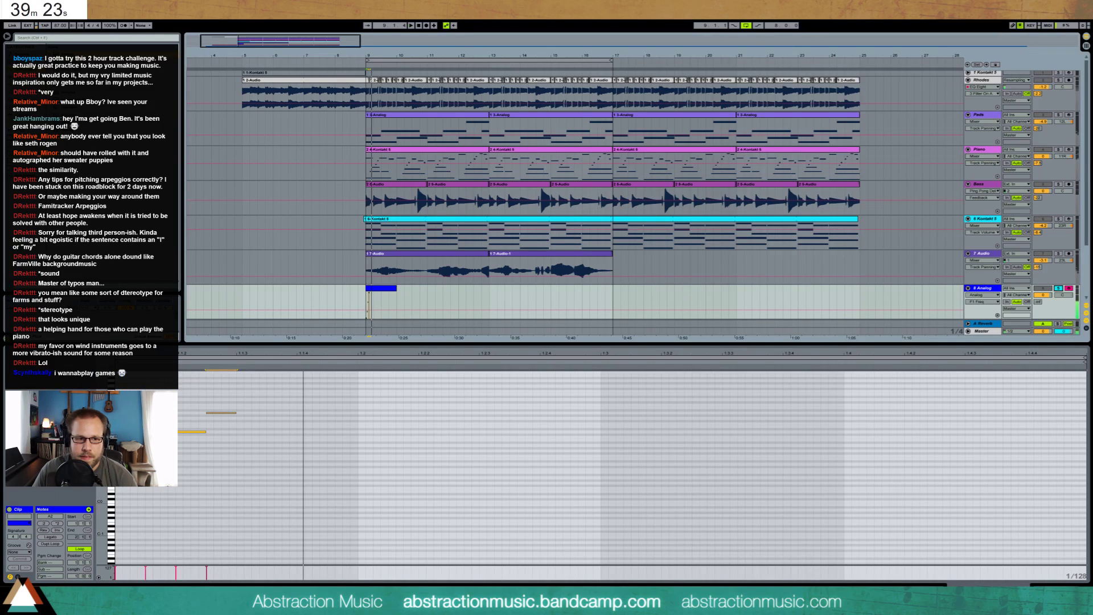
drag(217, 397, 131, 497)
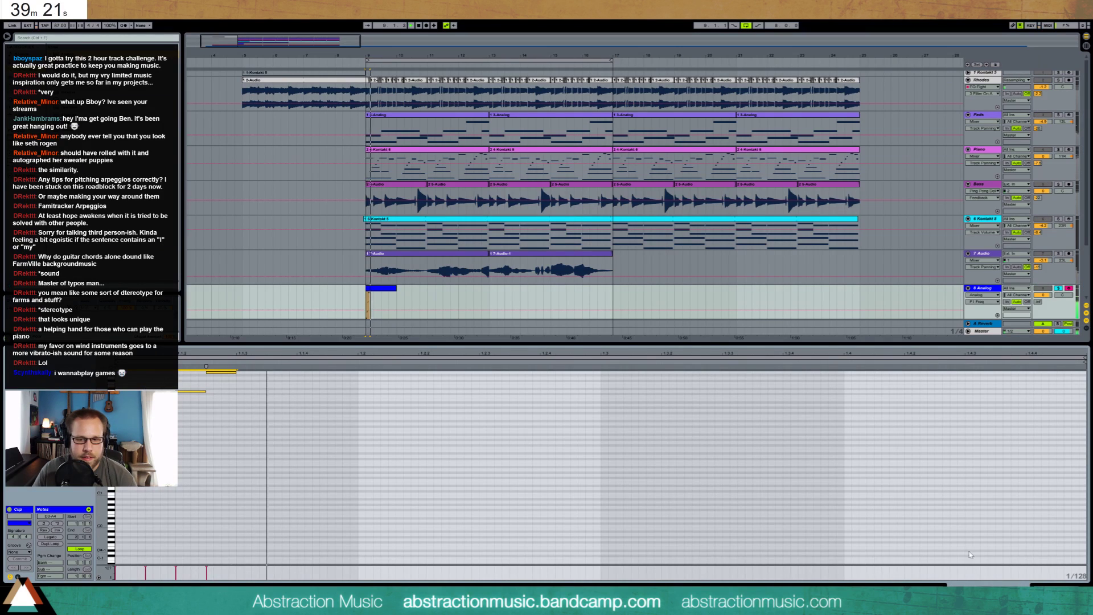
- Refine the Analog sound with unison detune and filter 1 resonance, and give the amplifier envelope a shorter decay without sustain
key(shift+Tab)
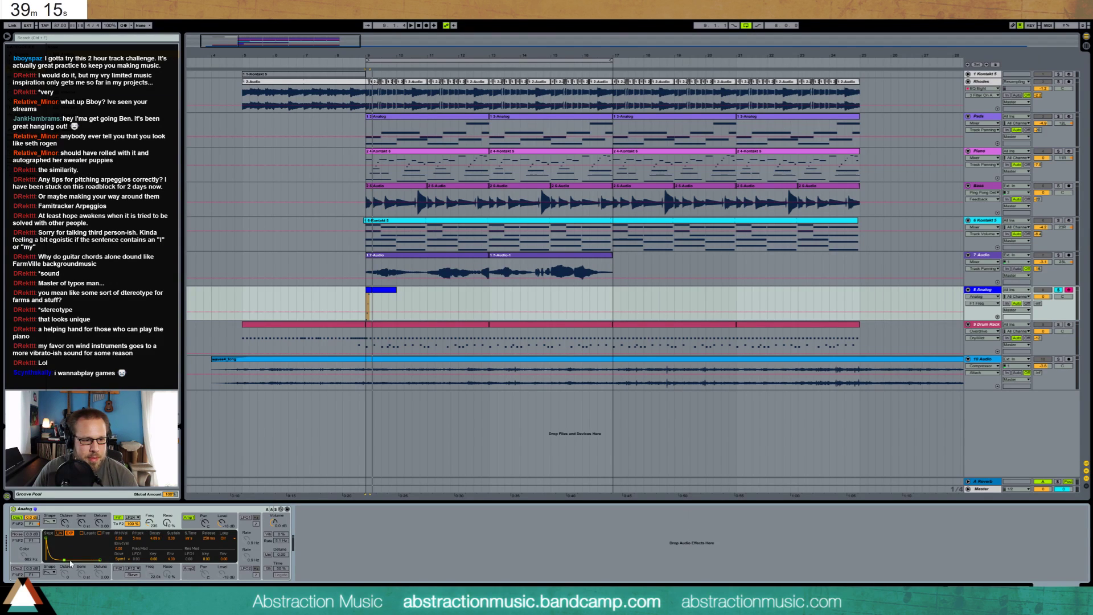
click(268, 554)
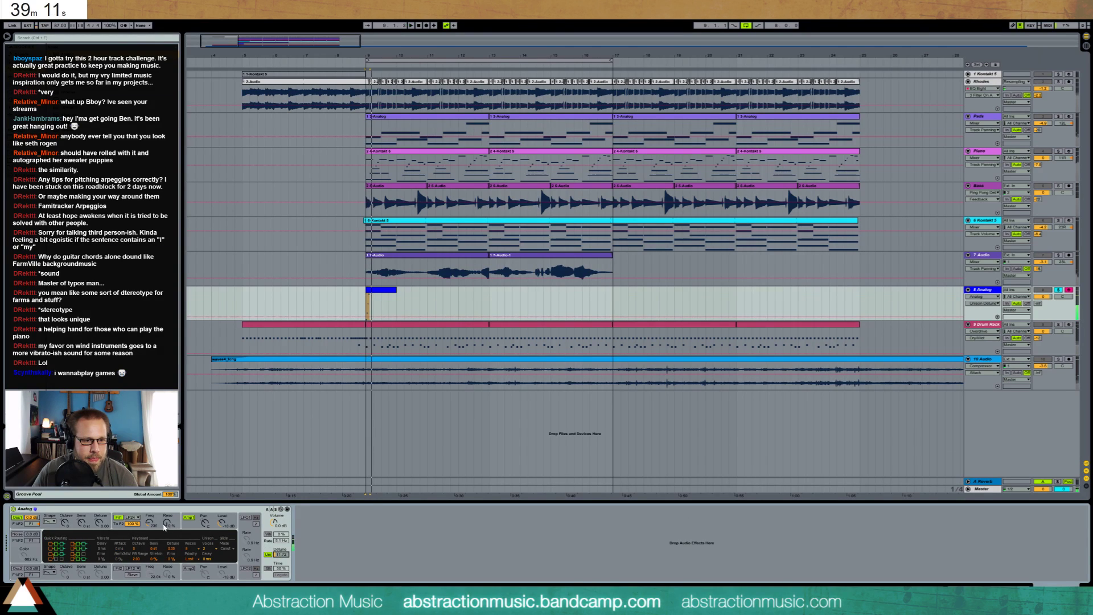
drag(163, 525, 165, 527)
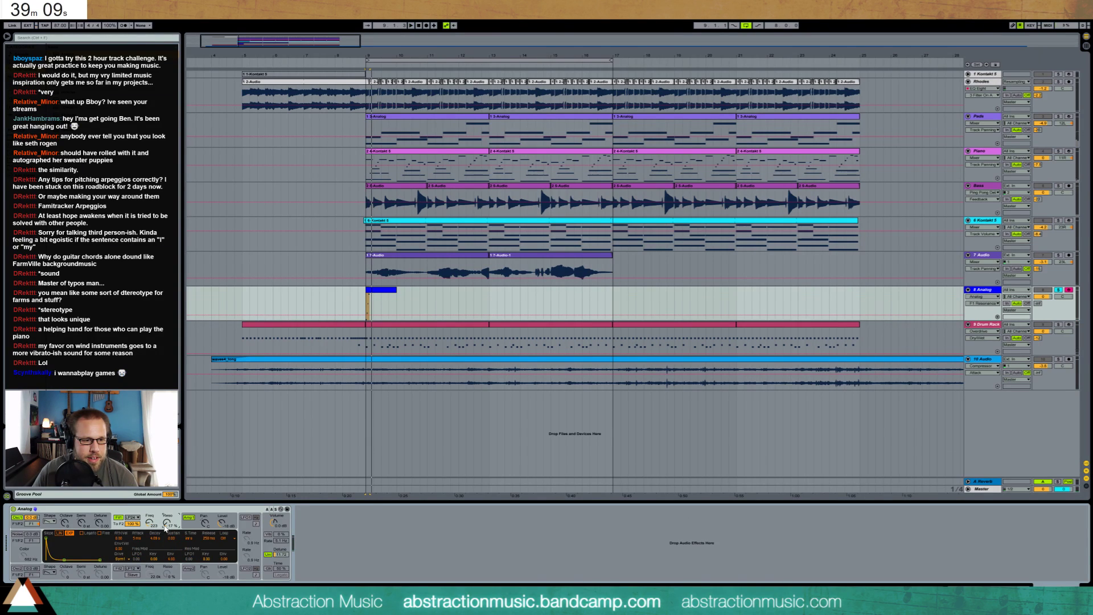
click(191, 528)
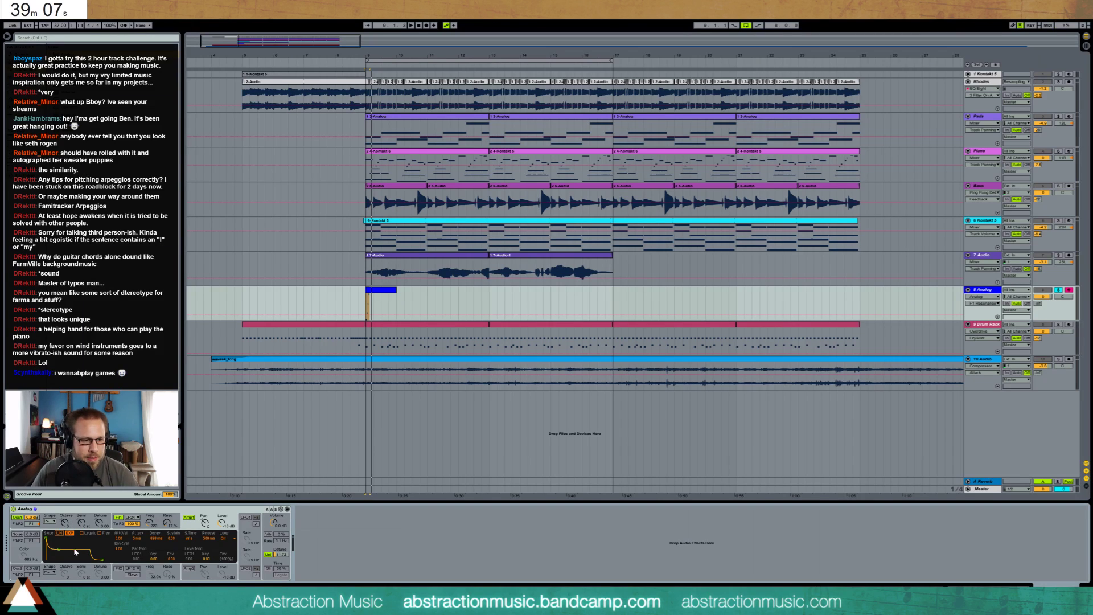
drag(156, 538, 156, 553)
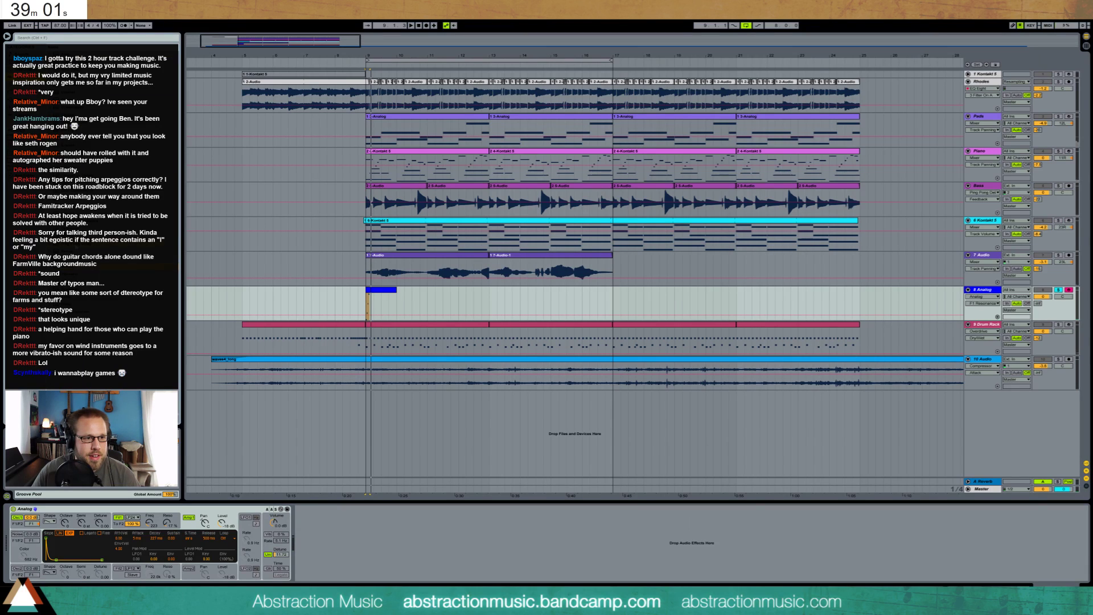
- Add Ping Pong Delay and Reverb after Analog and raise the track's reverb send
drag(368, 558, 368, 558)
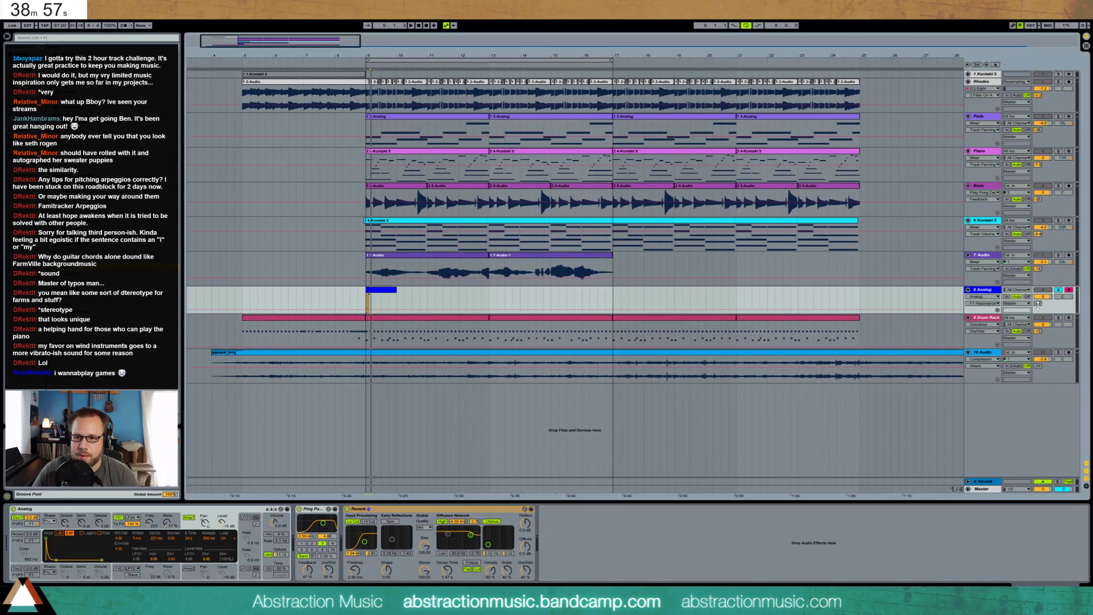
drag(1038, 305, 1038, 302)
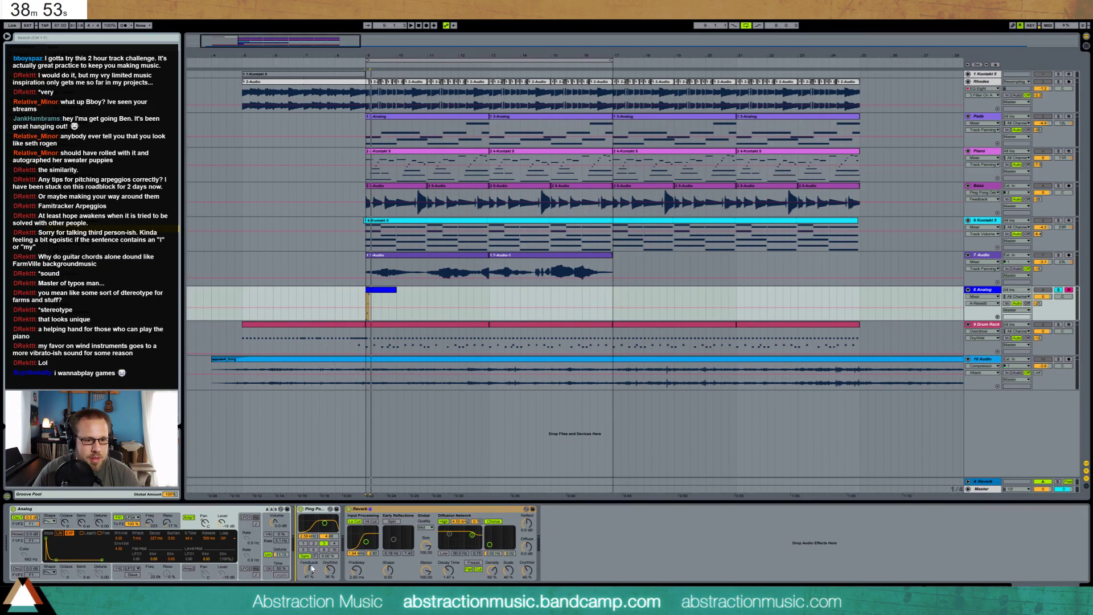
- Insert an Overdrive before the Ping Pong Delay on the 8 Analog track and lower its dry/wet mix
drag(311, 569, 310, 529)
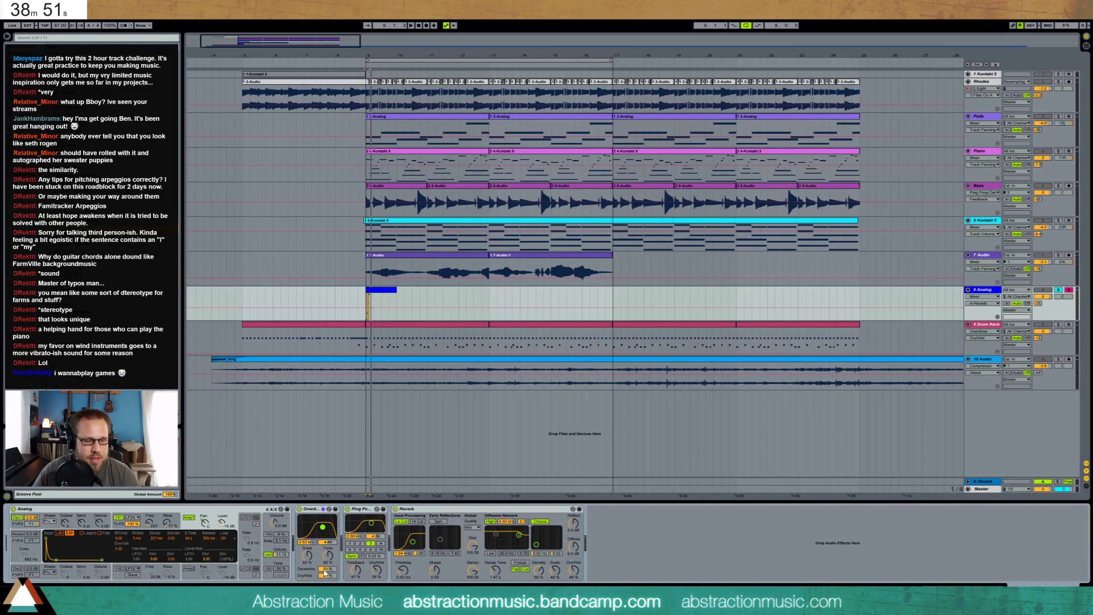
drag(325, 577, 325, 595)
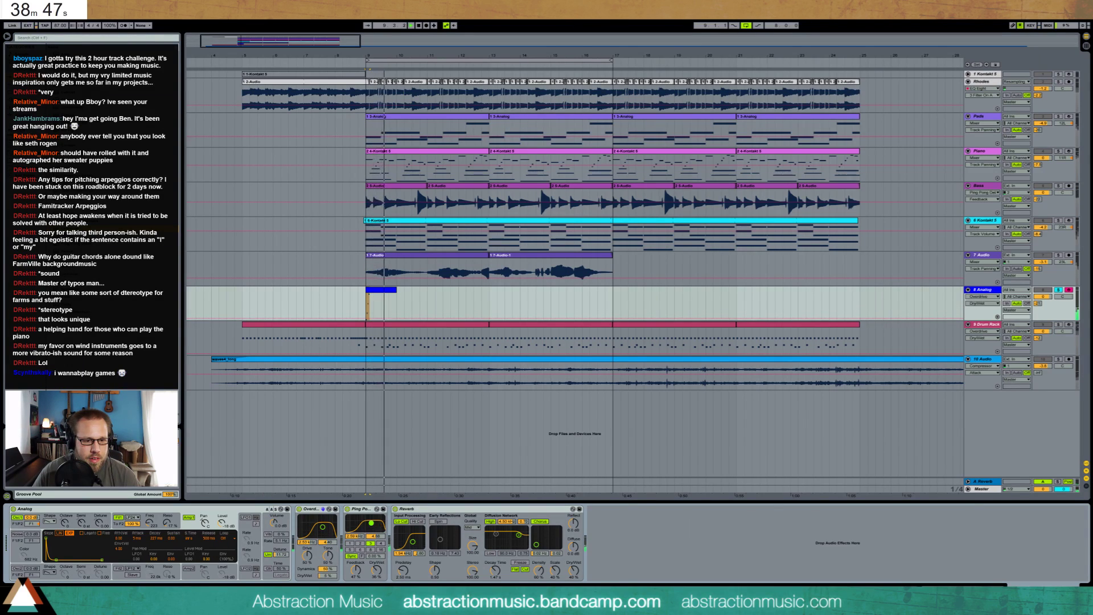
- Adjust the Ping Pong Delay's filter on the 8 Analog track and unsolo the track to play it in the full mix
drag(374, 536, 375, 554)
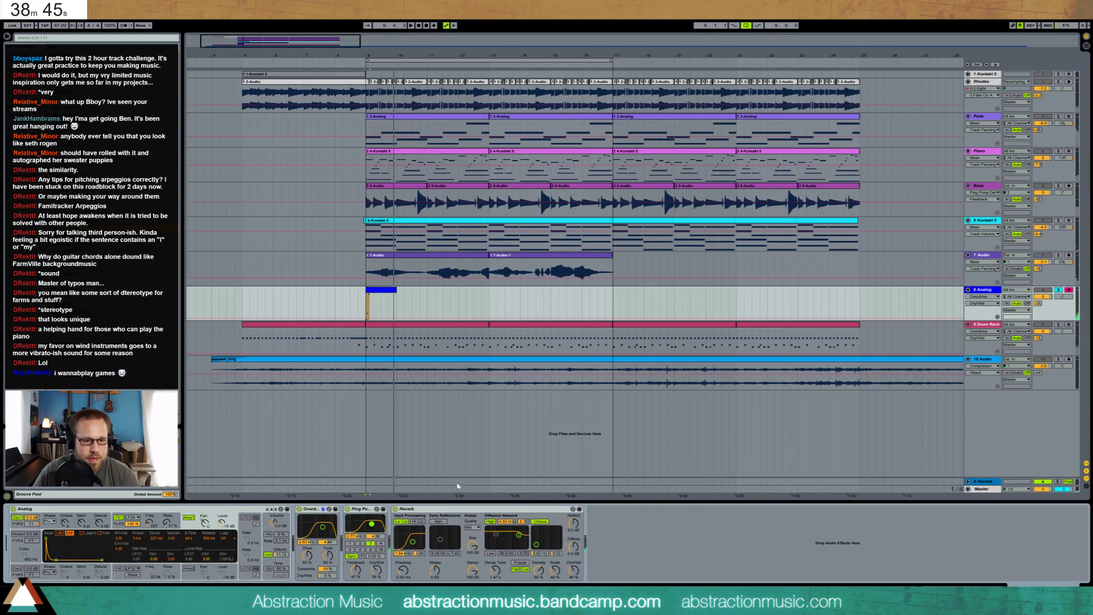
click(1058, 290)
key(space)
key(space)
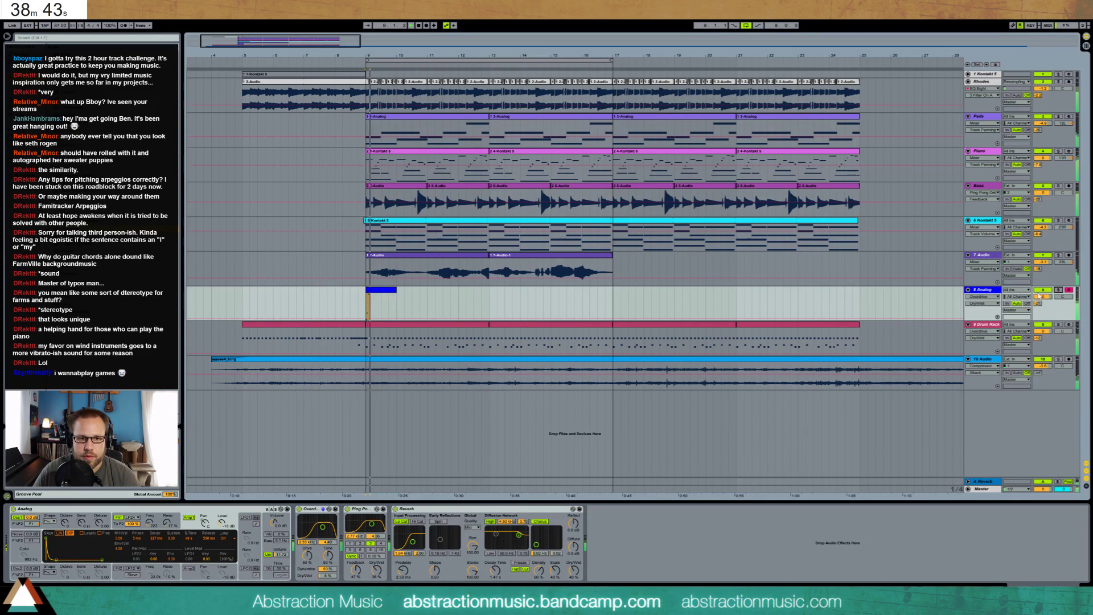
- Duplicate the 8 Analog clip with its trailing empty bar so a copy starts at bar 11
click(387, 292)
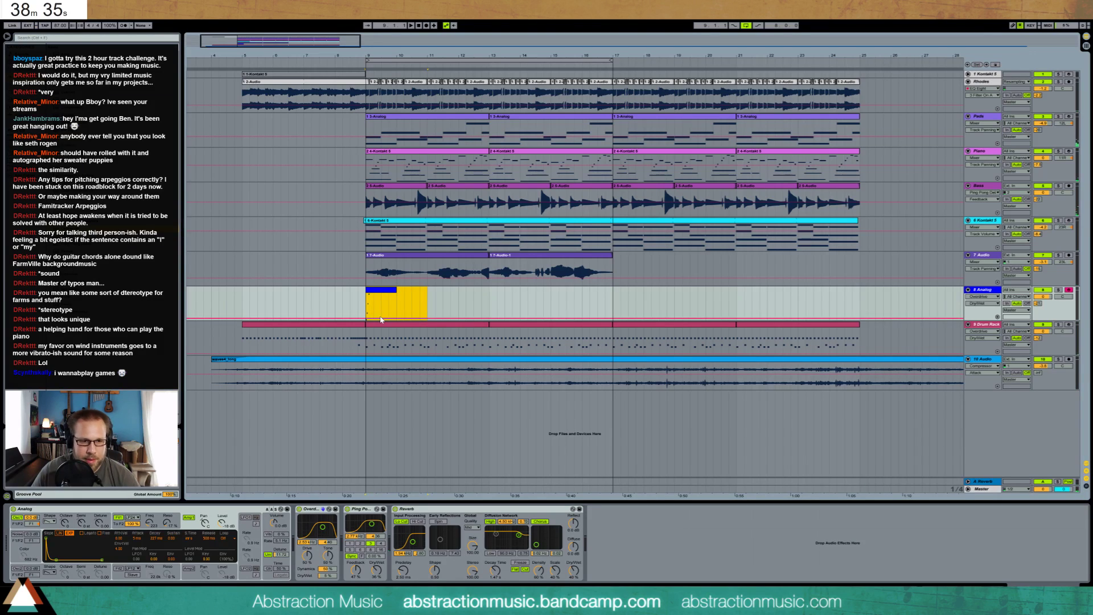
key(ctrl+d)
- Replace the Ping Pong Delay with a channel-linked Simple Delay, adjust its feedback and dry/wet, and play the loop
click(358, 515)
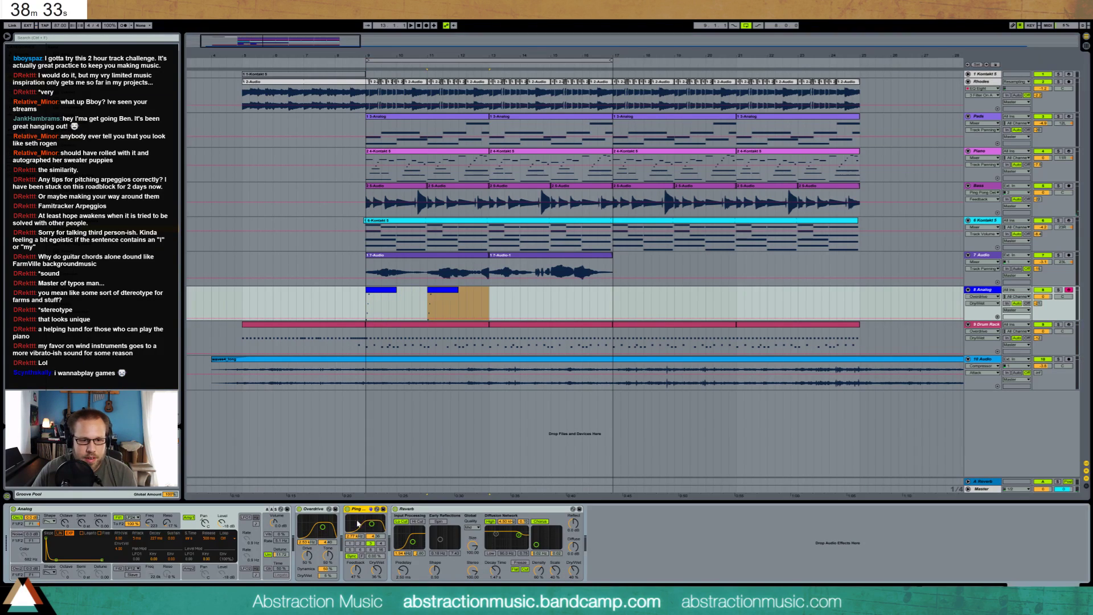
key(Return)
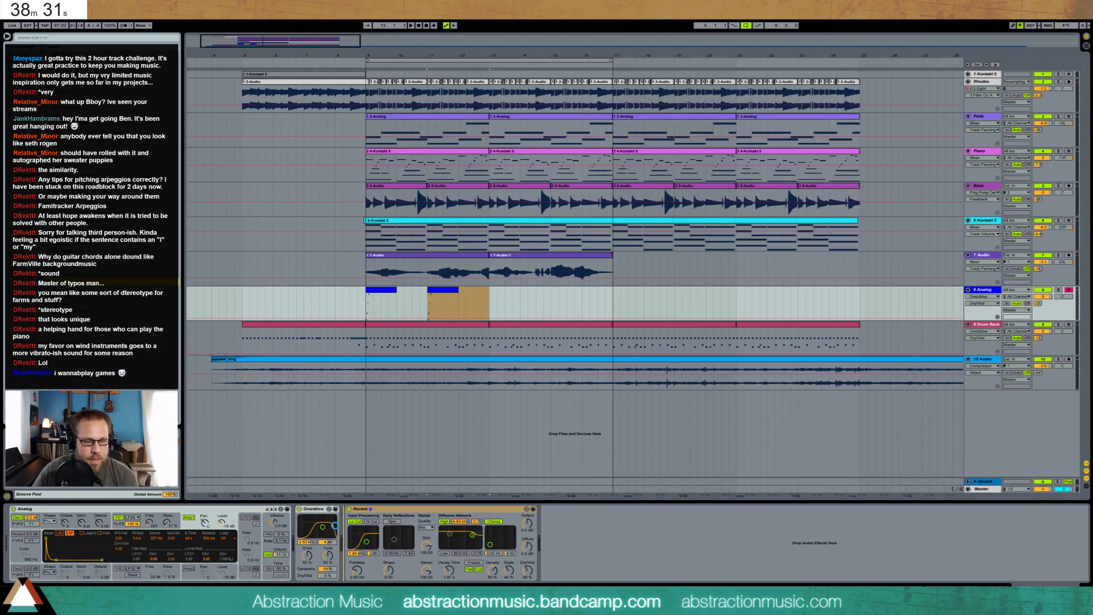
click(384, 517)
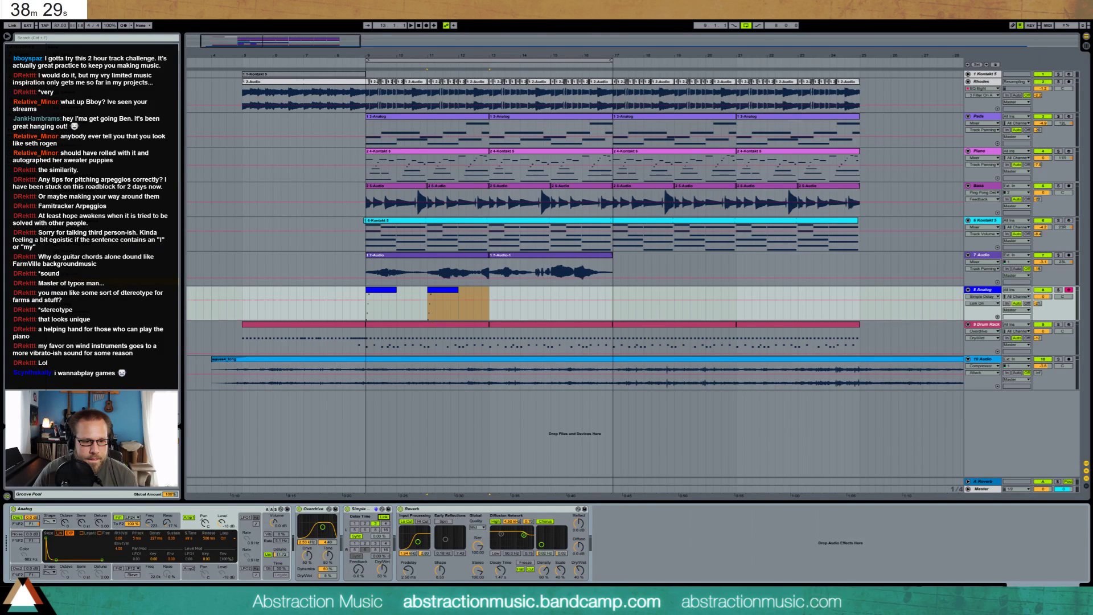
drag(358, 569, 382, 565)
key(space)
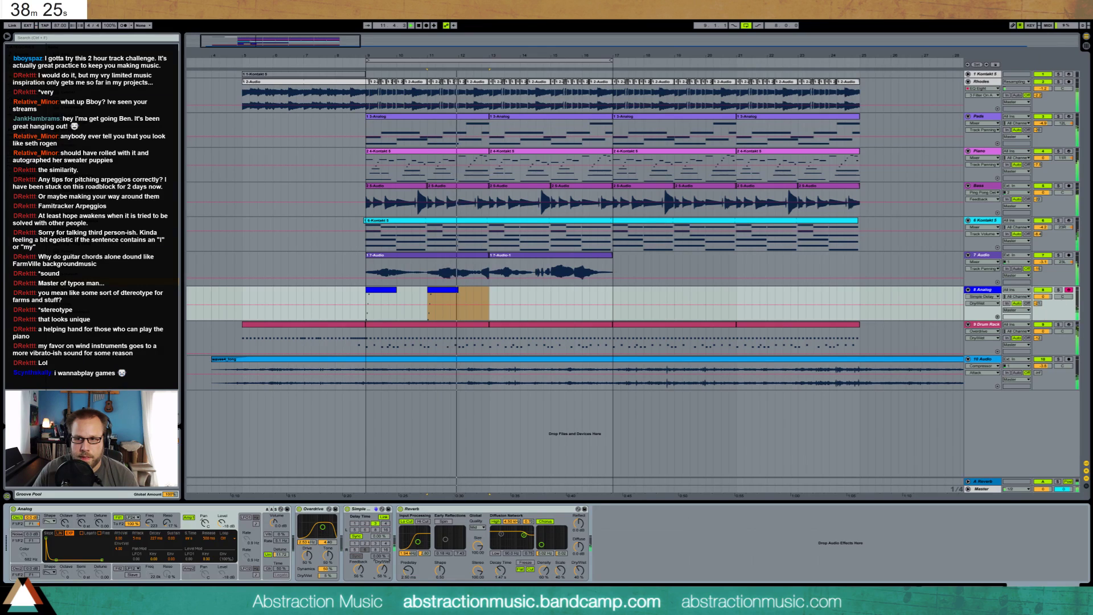
- Pan the 8 Analog track left and duplicate its two clips to start at bar 13
drag(1062, 296, 1062, 308)
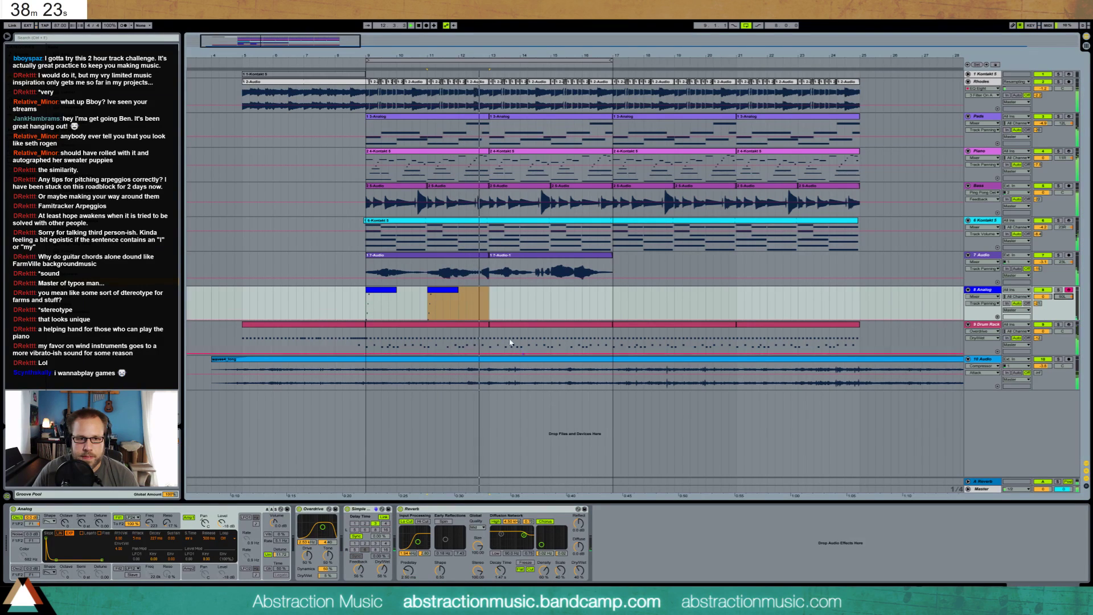
shift+click(365, 302)
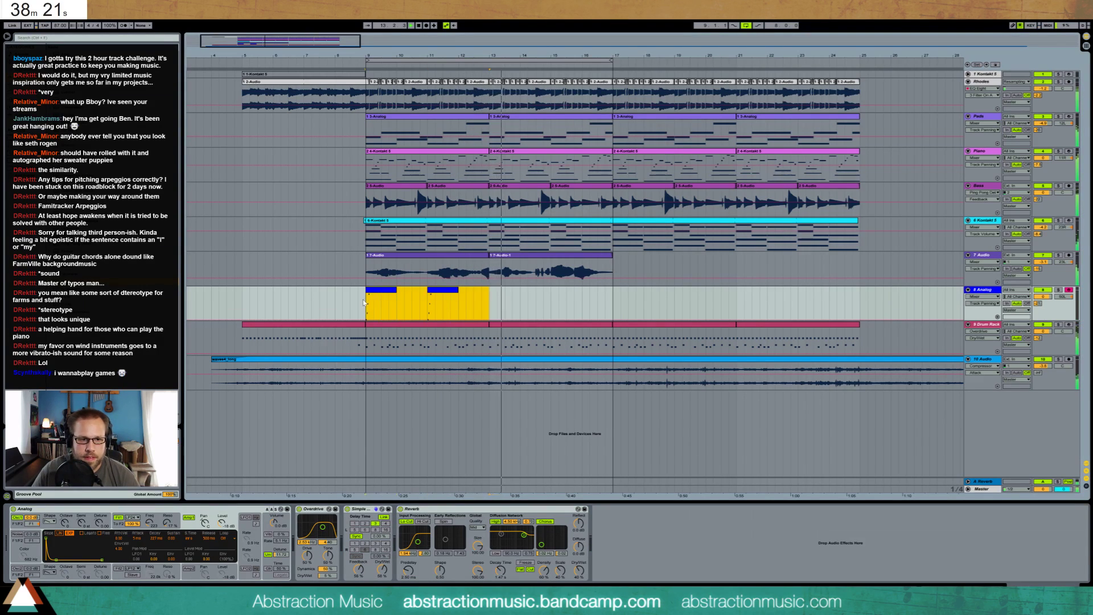
key(ctrl+d)
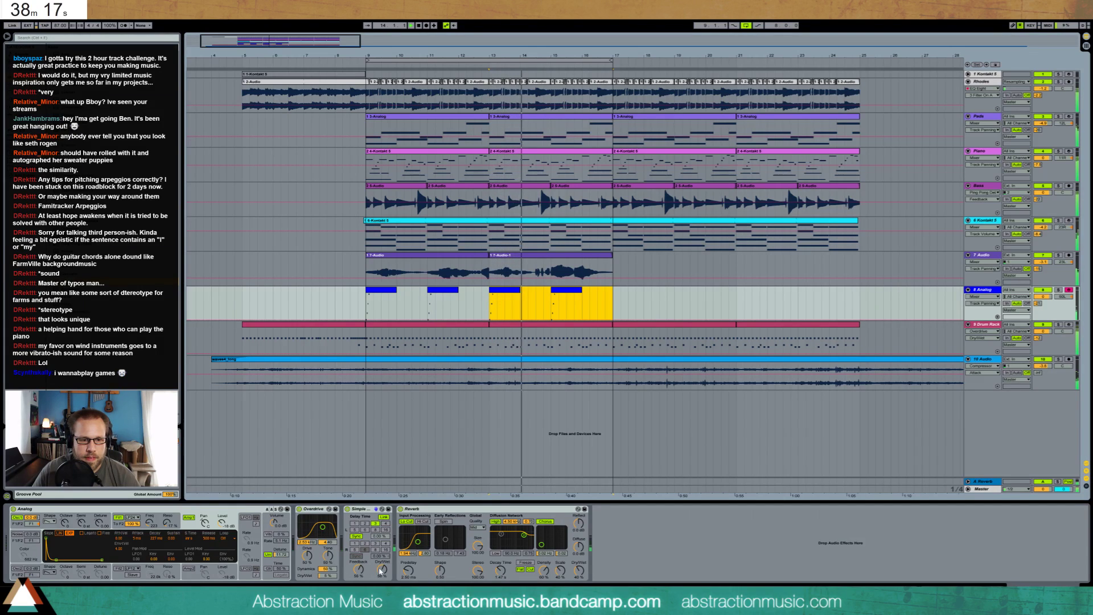
- Lower the Simple Delay's dry/wet mix and adjust the Analog filter 1 frequency
drag(381, 569, 381, 575)
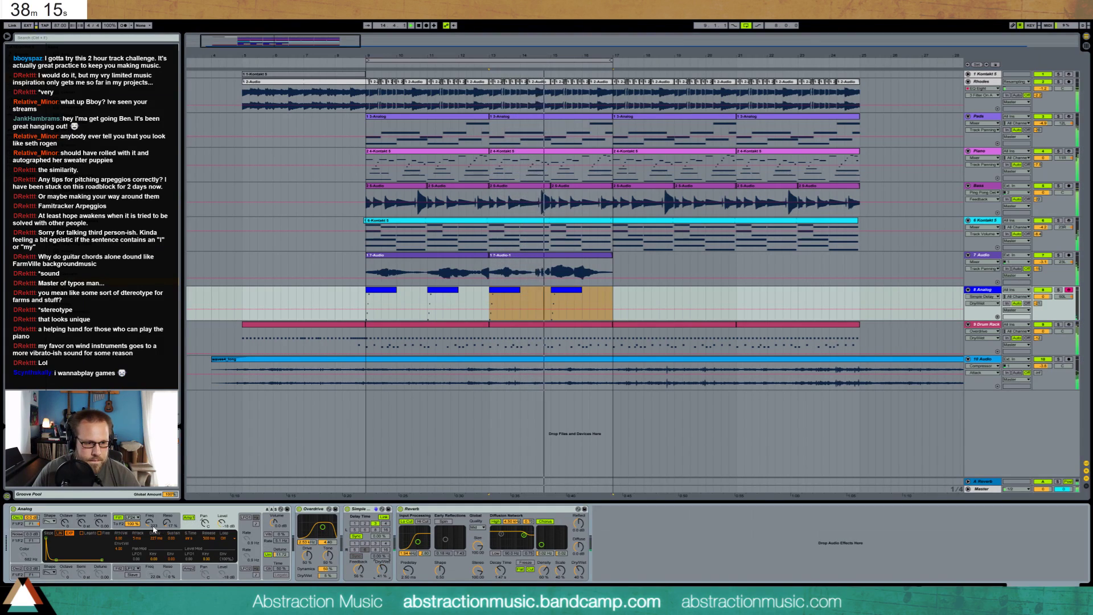
drag(153, 529, 153, 525)
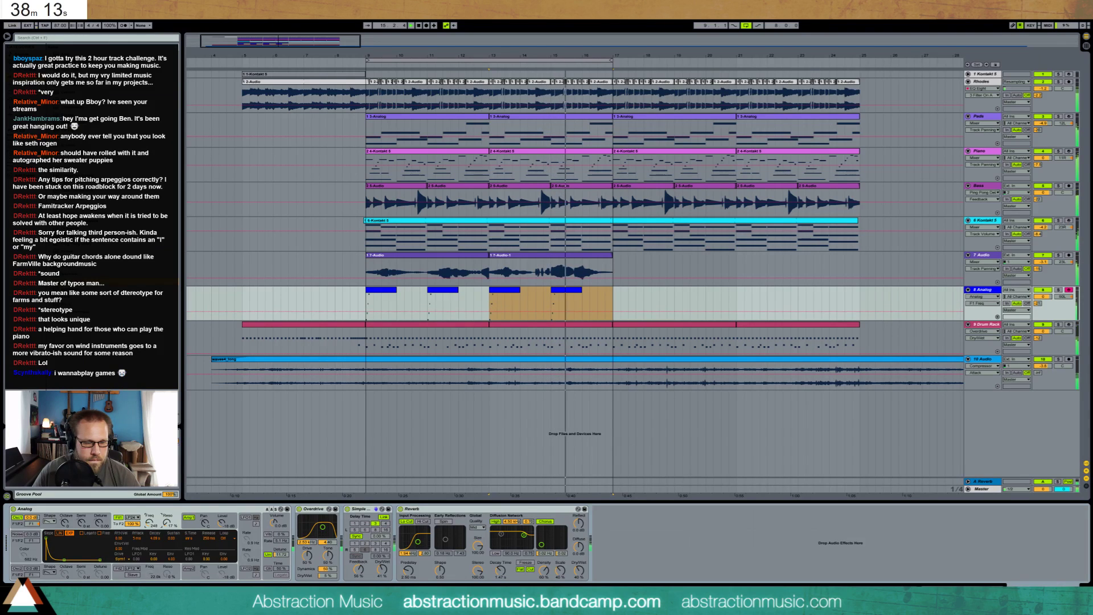
- Delete the 8 Analog clips at bars 11 and 15
click(443, 290)
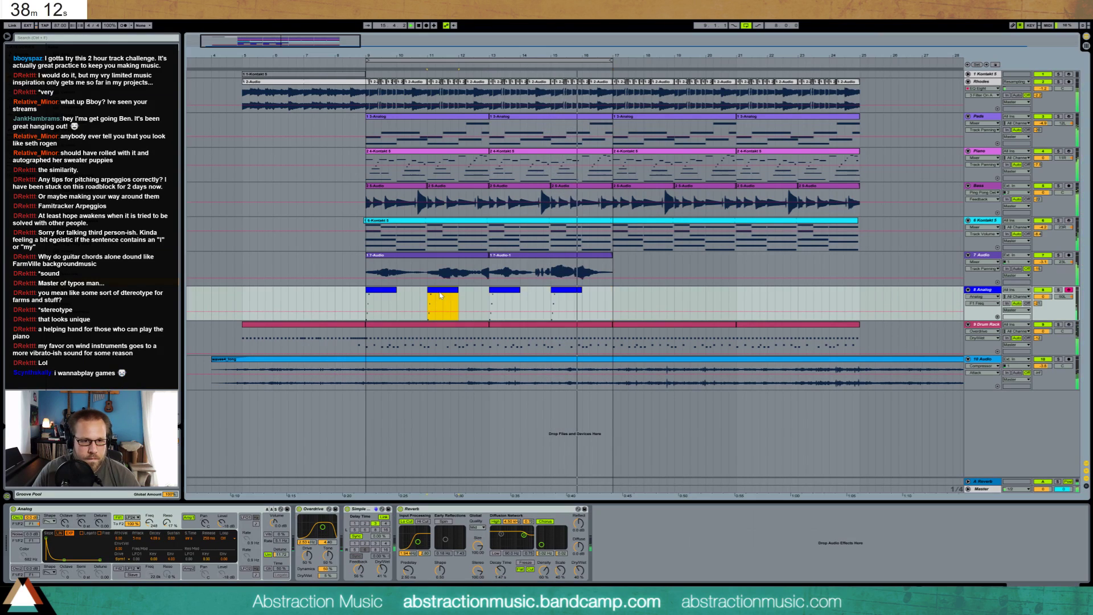
key(Delete)
click(567, 291)
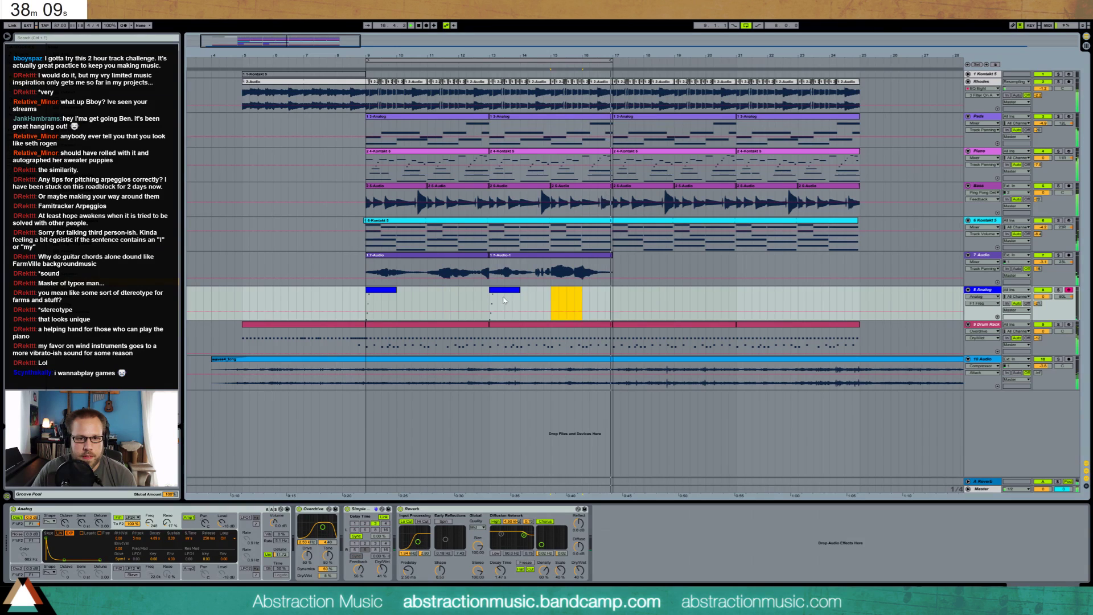
- Solo the 8 Analog track and reshape Analog's filter 1 by adjusting its frequency, envelope modulation and raised resonance
click(379, 290)
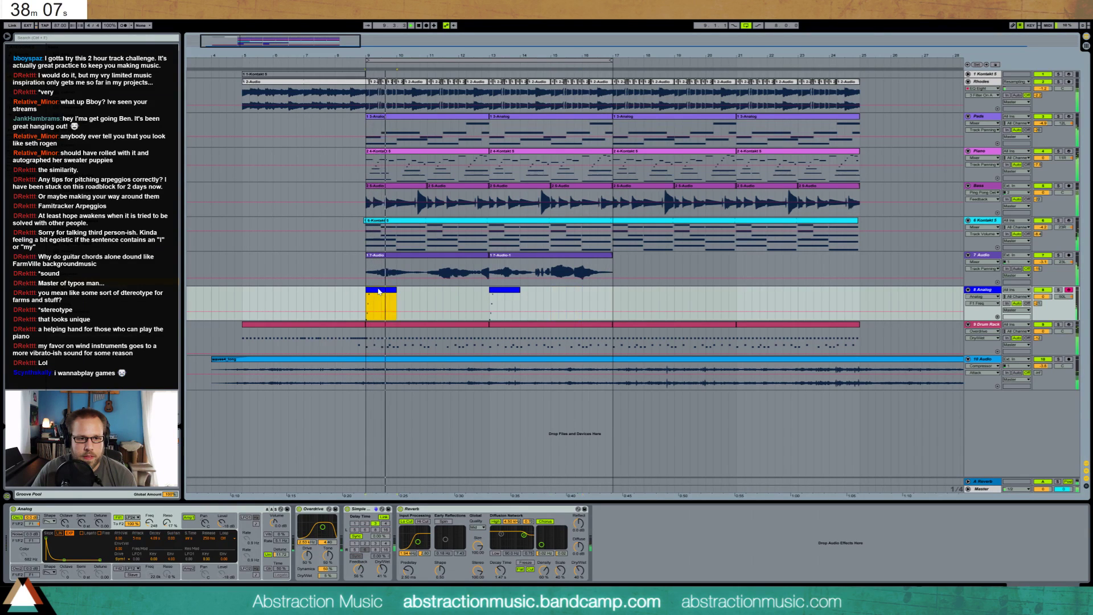
double_click(378, 290)
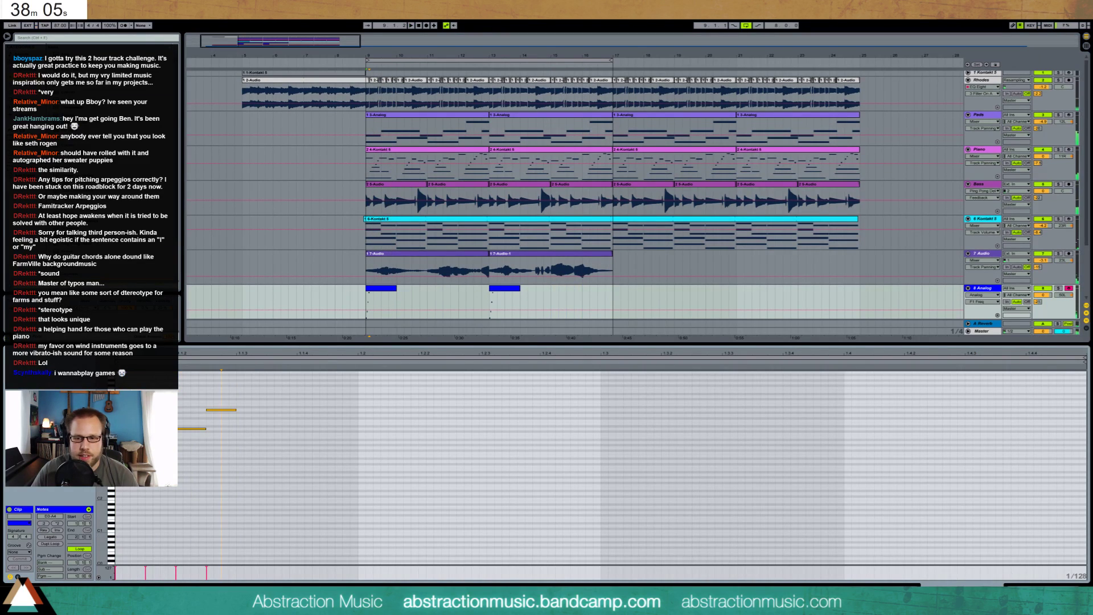
key(shift+Tab)
click(1059, 291)
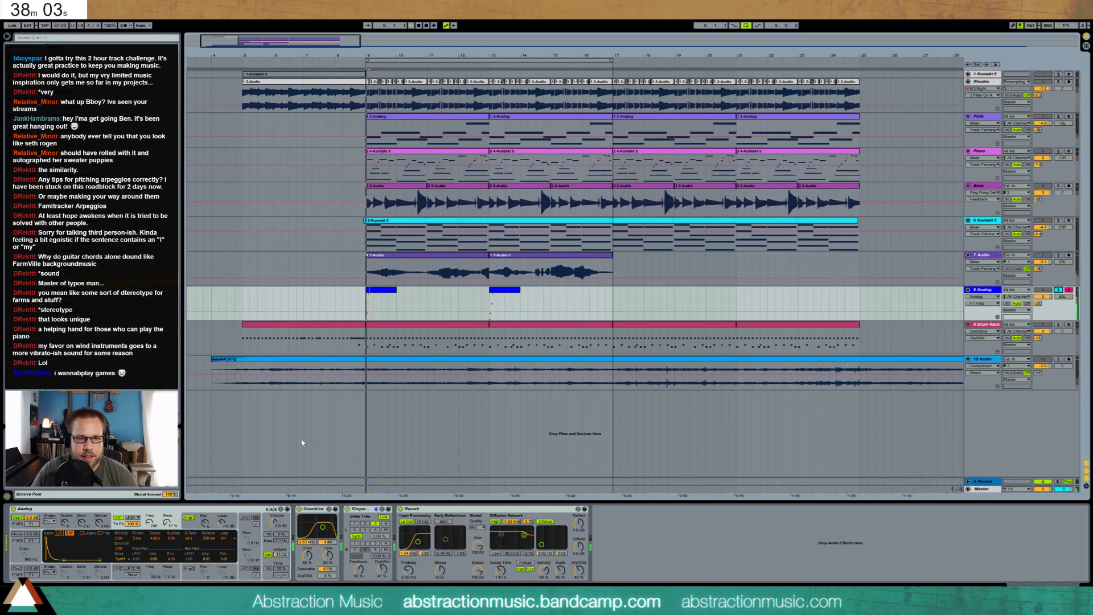
drag(159, 525, 170, 556)
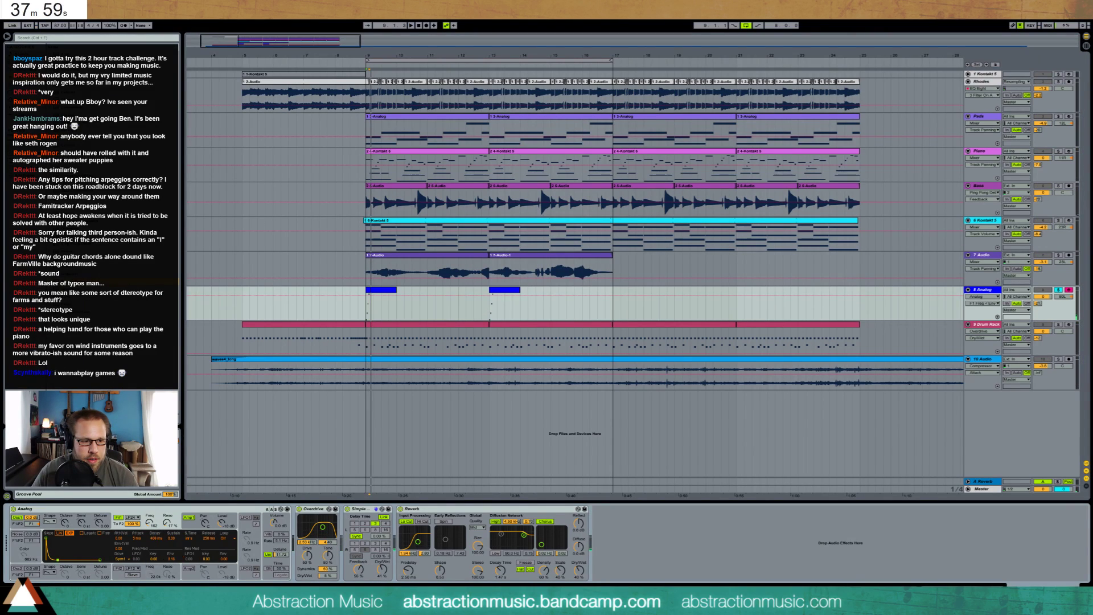
drag(167, 522, 167, 512)
click(150, 524)
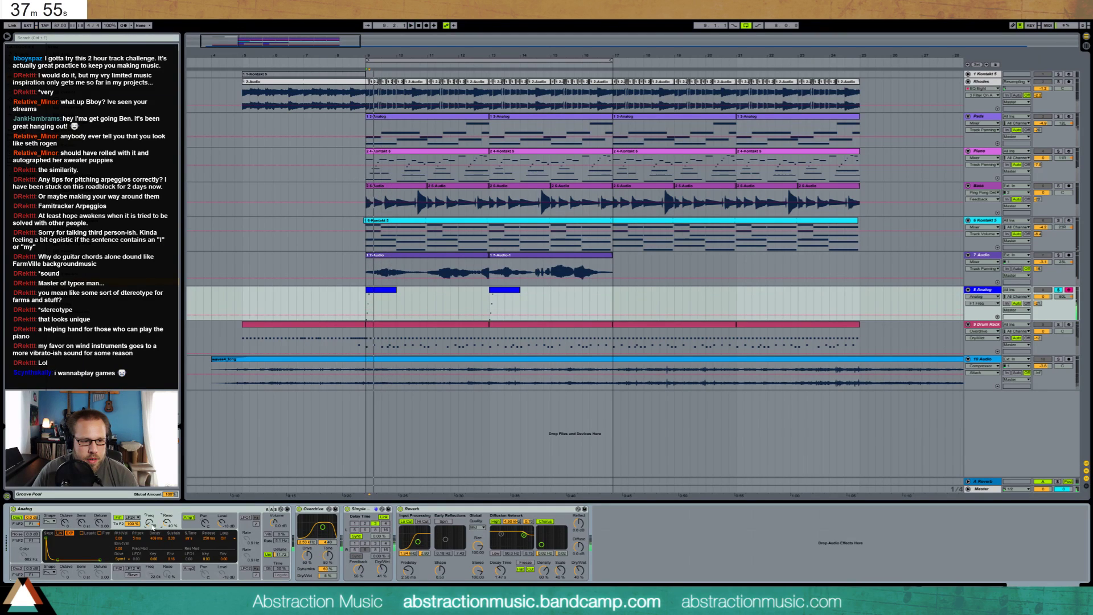
drag(170, 557, 171, 547)
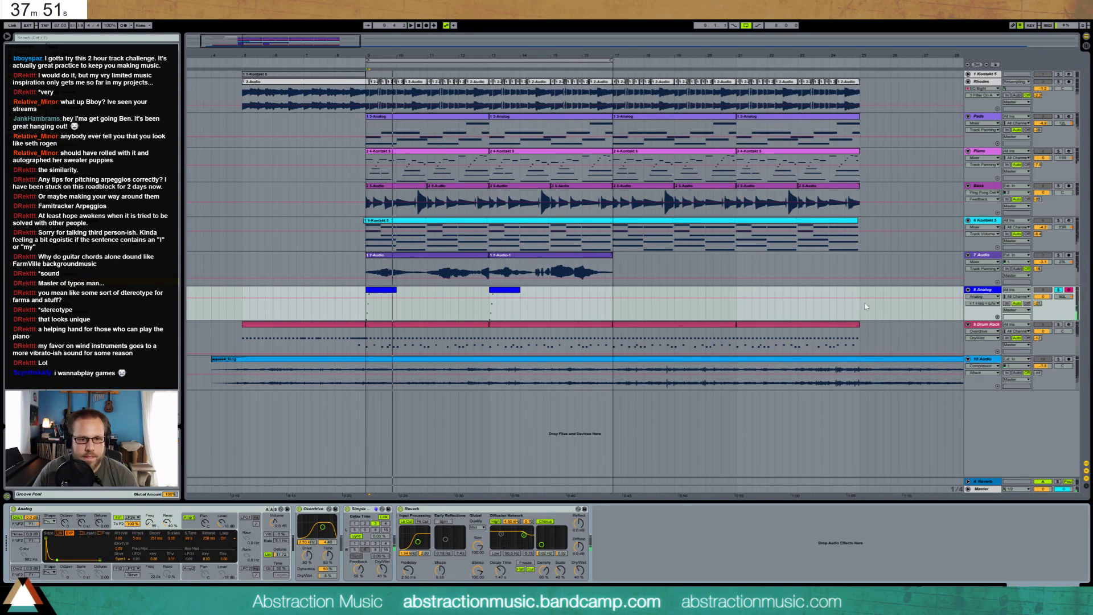
- Unsolo the 8 Analog track and restart the loop to hear it with all tracks
click(1044, 293)
key(space)
key(space)
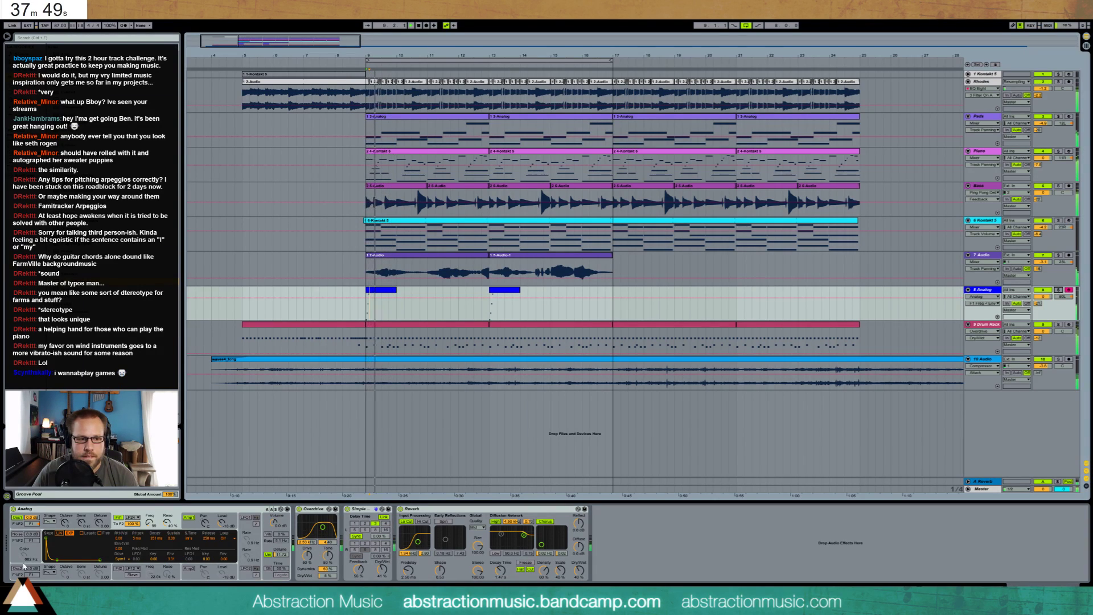
- Transpose the notes in the first 8 Analog clip up one octave and raise the Analog filter 1 frequency
double_click(378, 293)
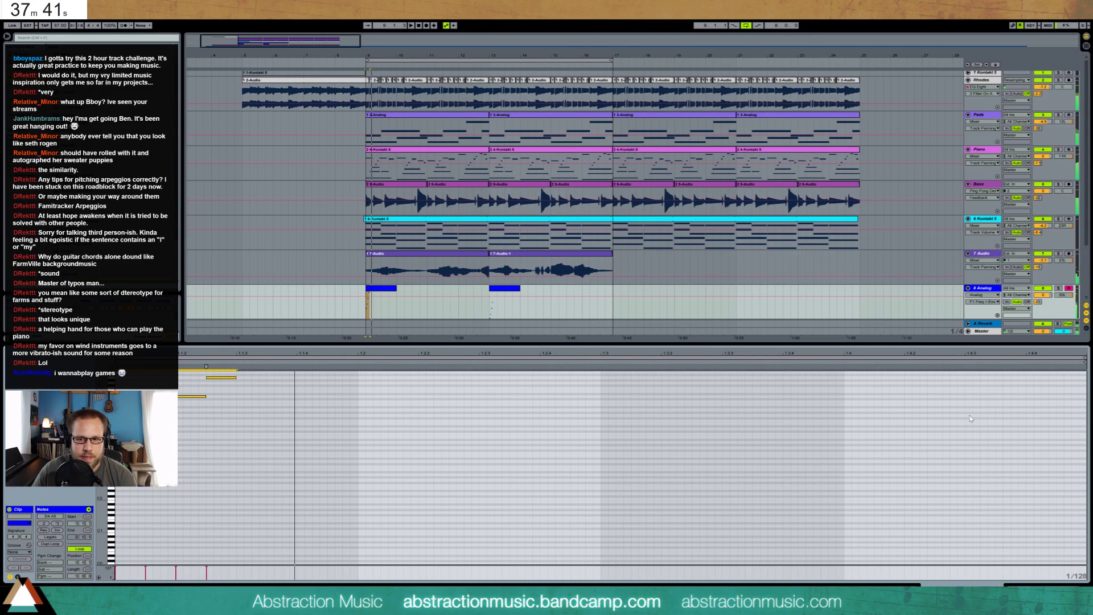
key(shift+Tab)
drag(153, 516, 166, 532)
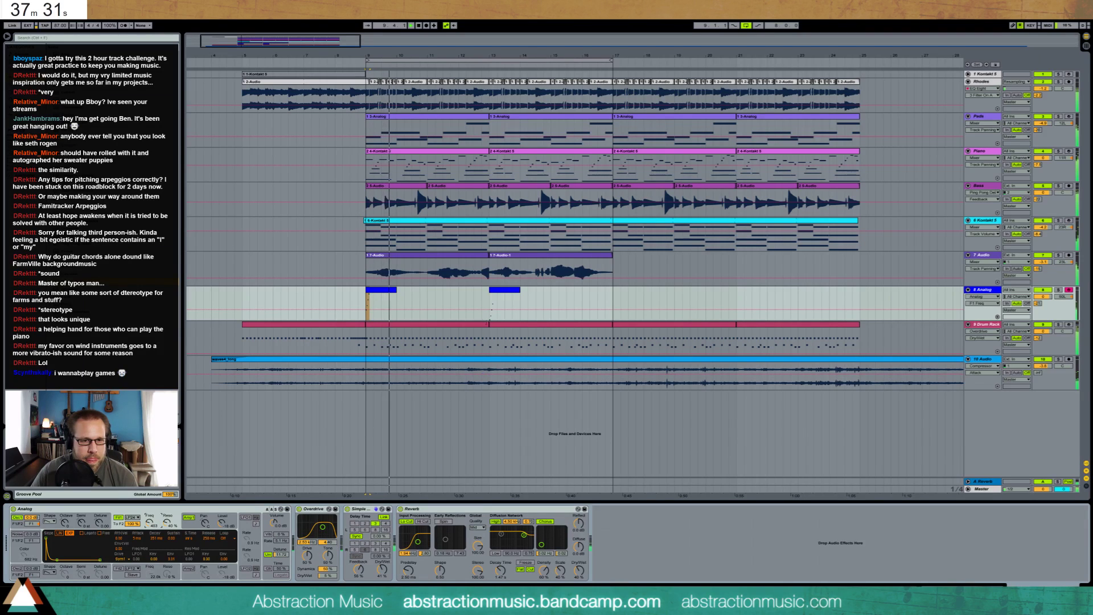
- Replace the 8 Analog clip at bar 13 with a copy of the first clip
click(381, 296)
click(487, 305)
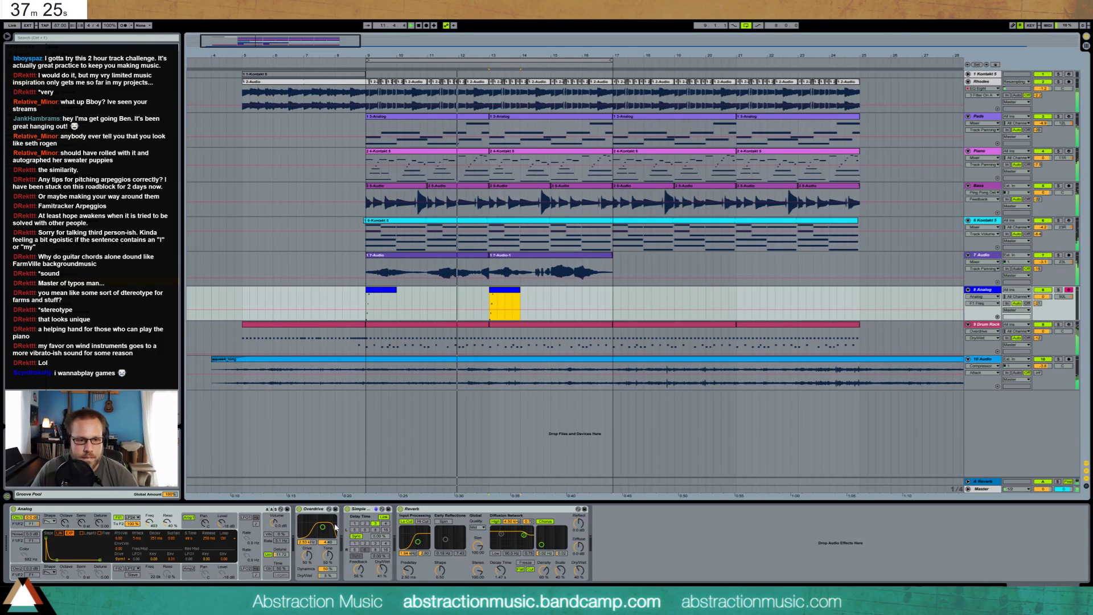
- Adjust the Overdrive's dry/wet mix and its filter band on the 8 Analog track
click(327, 575)
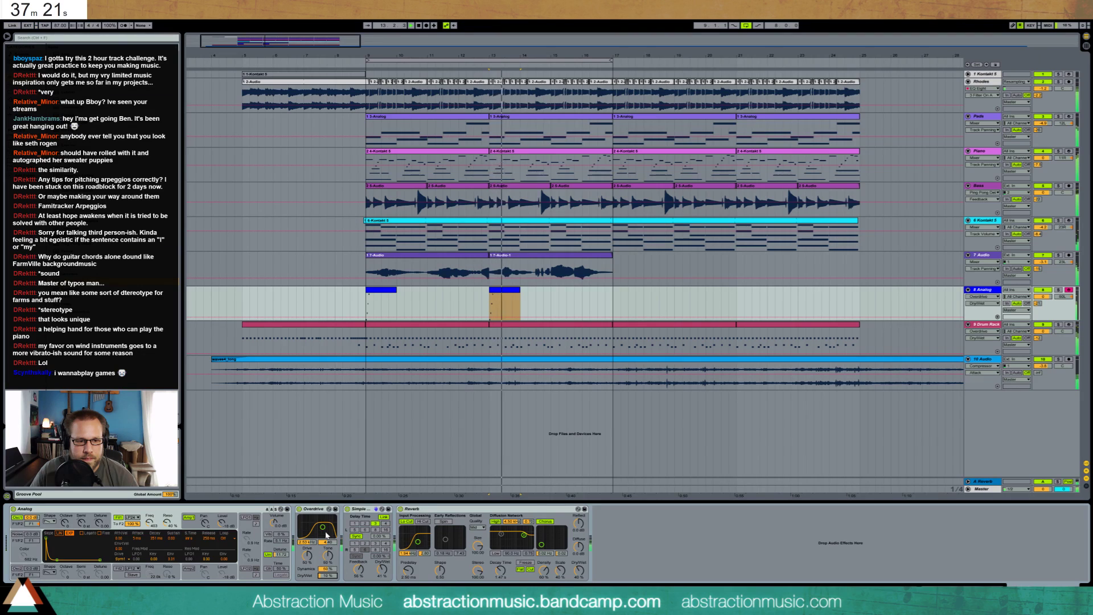
drag(323, 527, 323, 531)
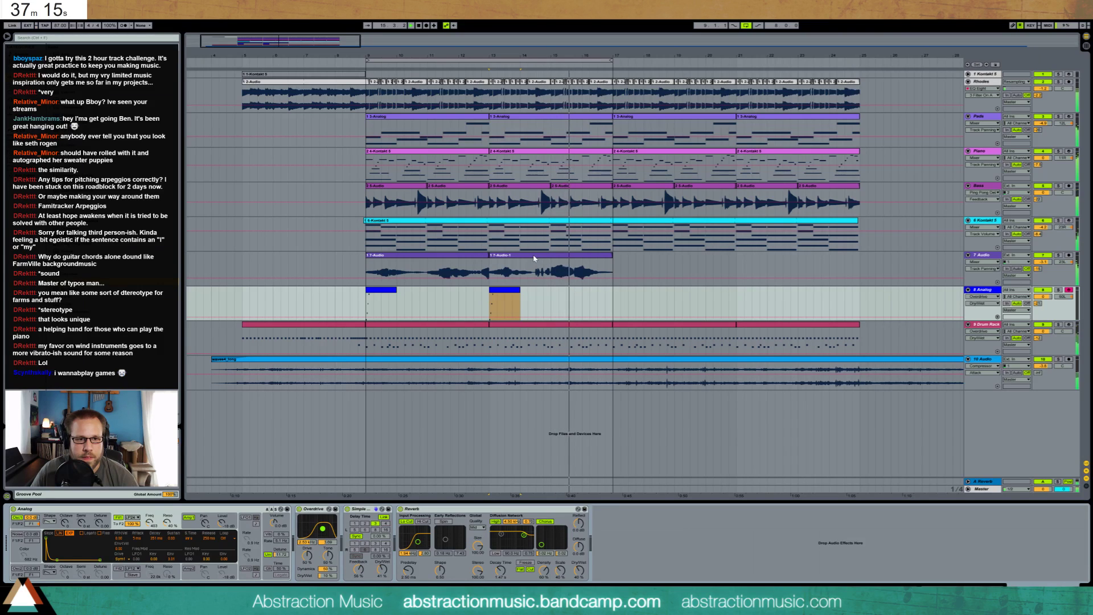
- Move the second 7 Audio clip to bar 21 and duplicate the first clip twice to fill bars 13 to 21
click(558, 256)
drag(558, 261, 806, 261)
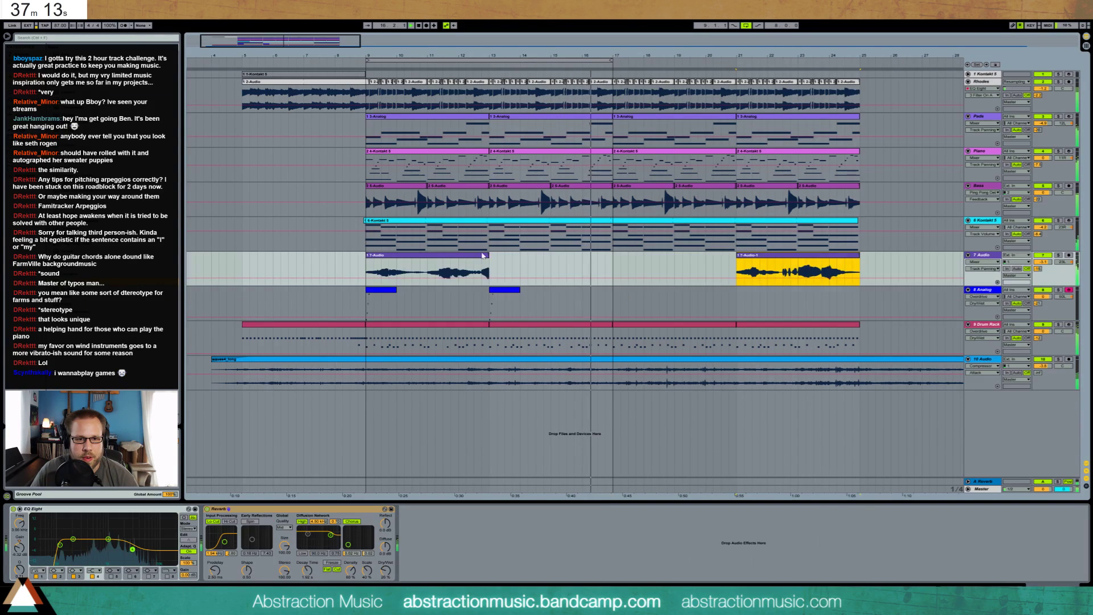
click(438, 261)
key(ctrl+d)
key(ctrl+d)
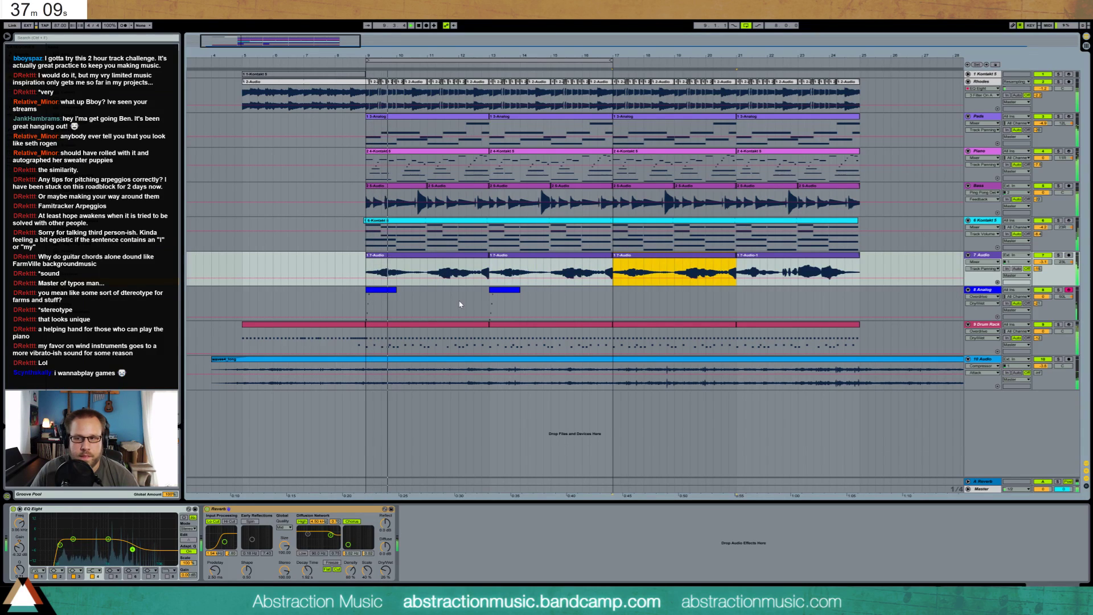
- Duplicate the eight-bar section holding both 8 Analog clips so it repeats from bar 17 to bar 25
click(384, 291)
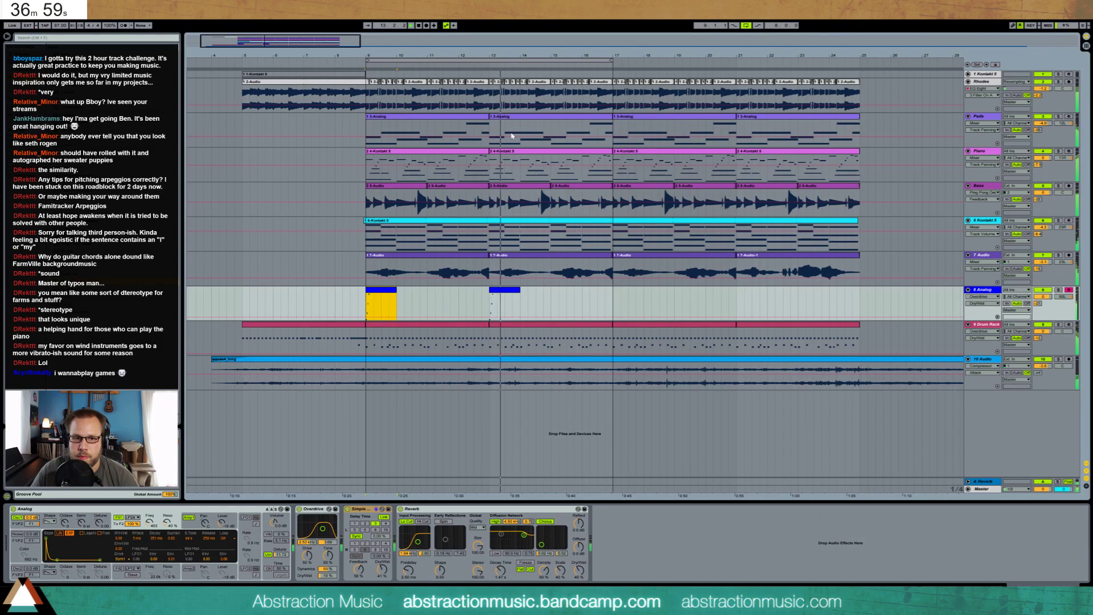
drag(602, 299, 368, 312)
key(ctrl+d)
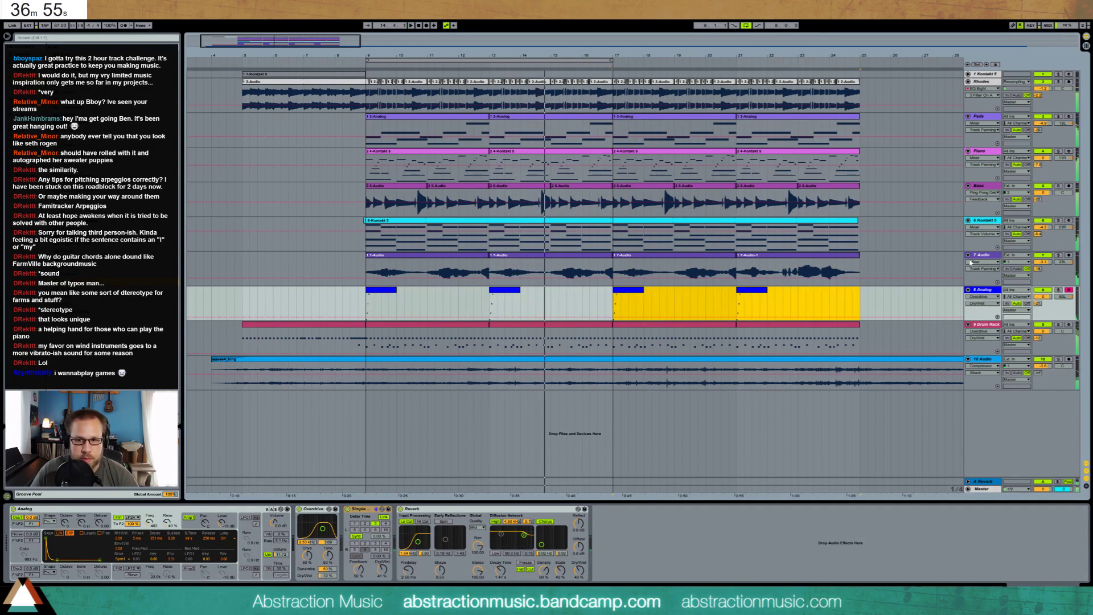
- Insert a MIDI track below 8 Analog, select bars 10 to 12 on it, and load the Massive synth
click(993, 293)
key(ctrl+shift+t)
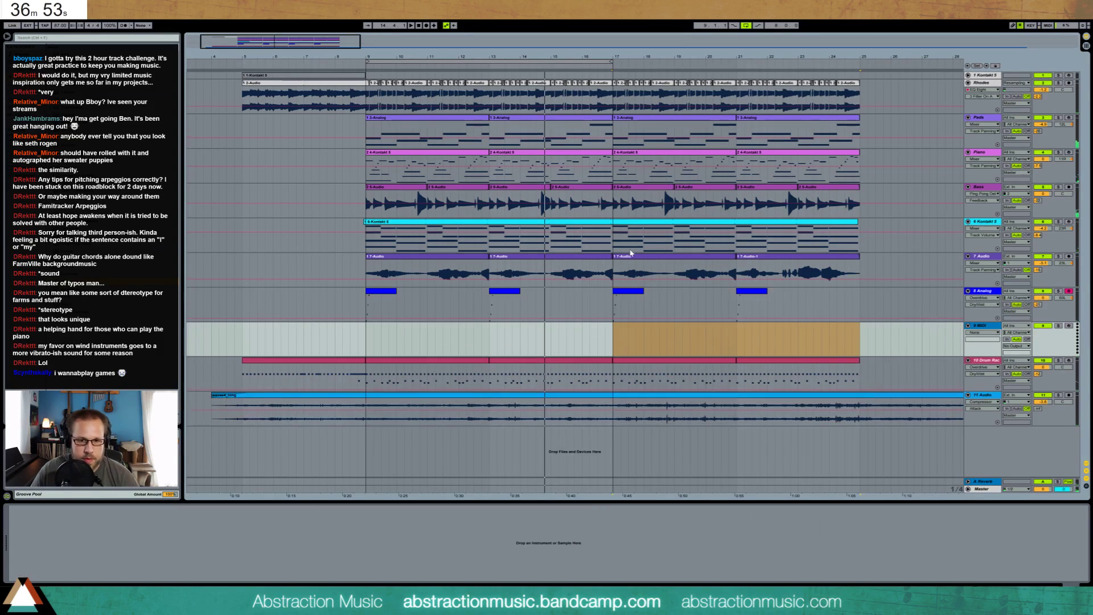
click(363, 338)
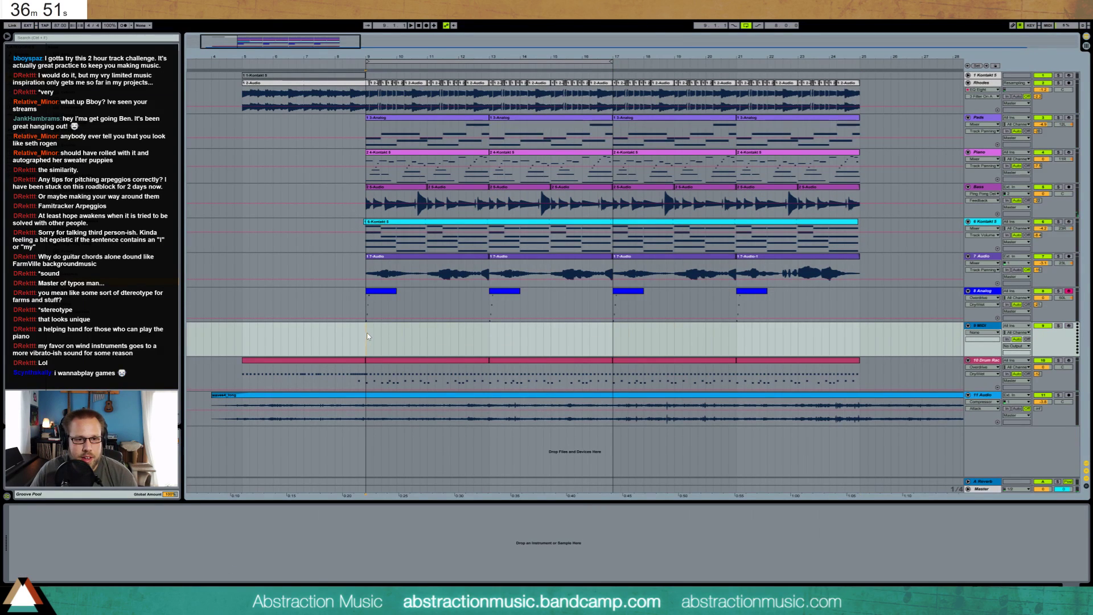
click(368, 307)
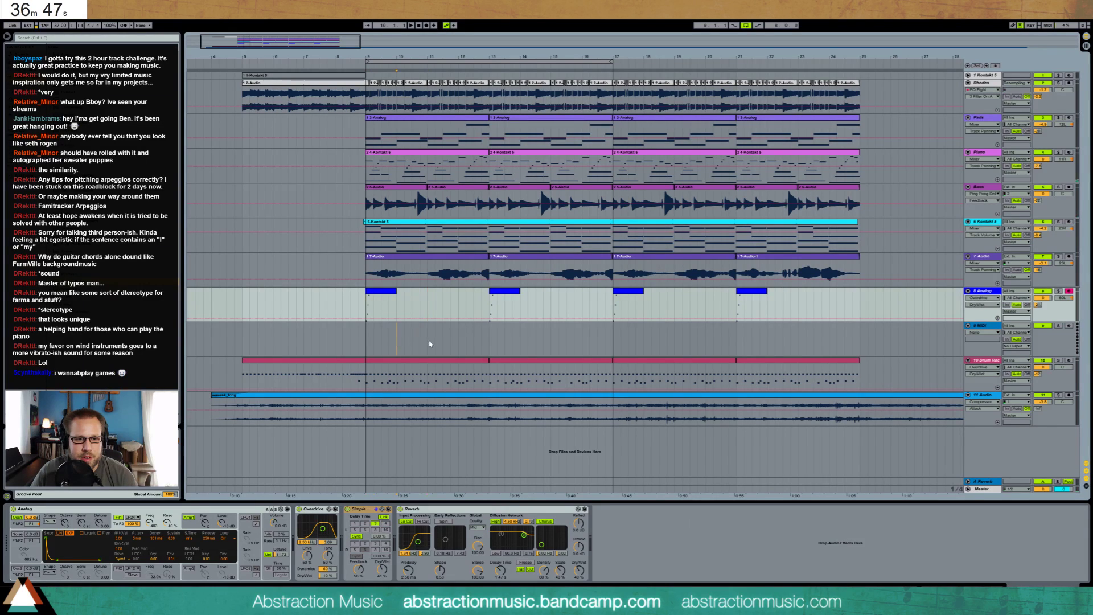
drag(430, 344, 459, 340)
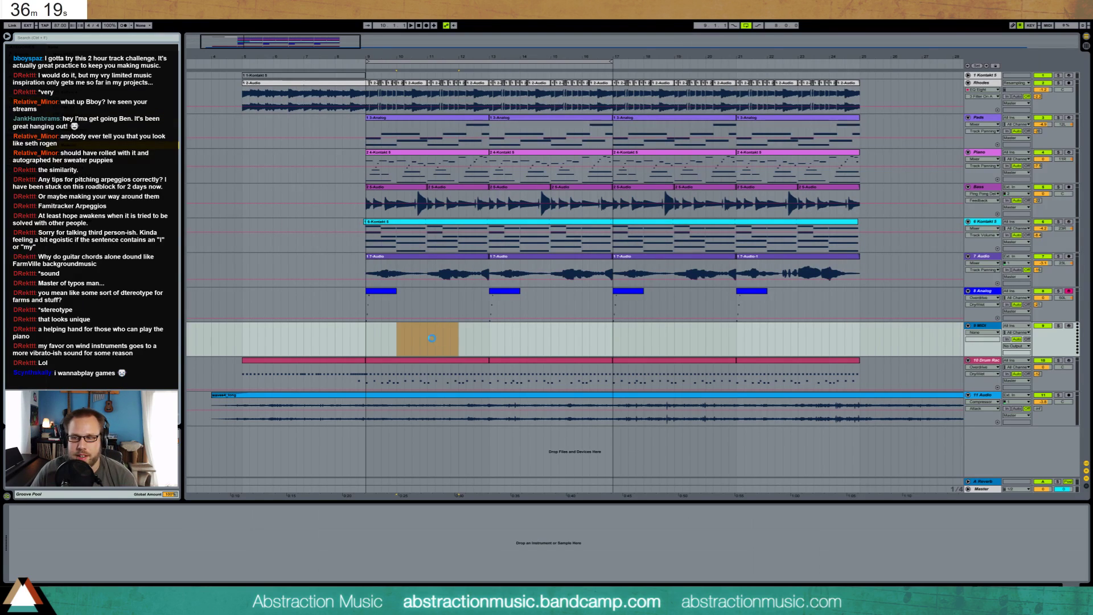
drag(728, 137, 764, 155)
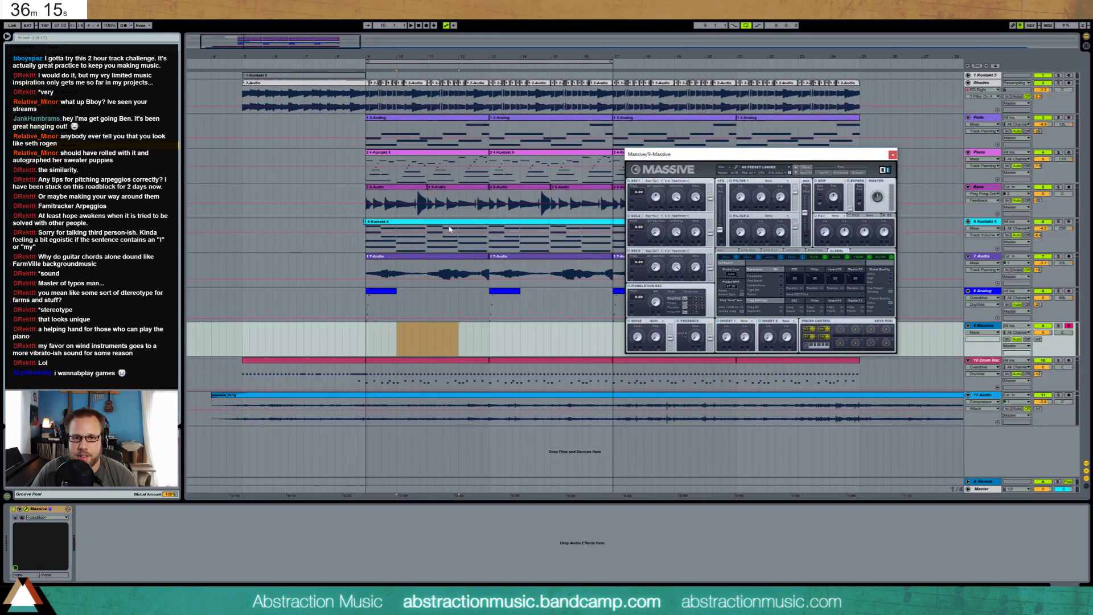
- Adjust Massive's Osc 1 level and its filter routing, and set Filter 1 to a lowpass type
click(742, 202)
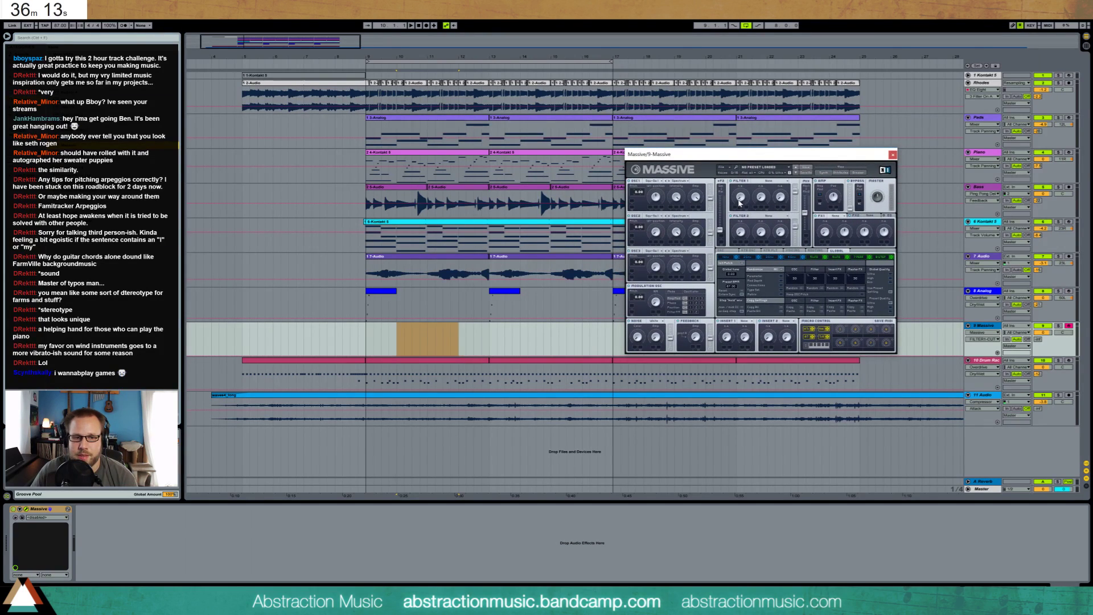
click(656, 196)
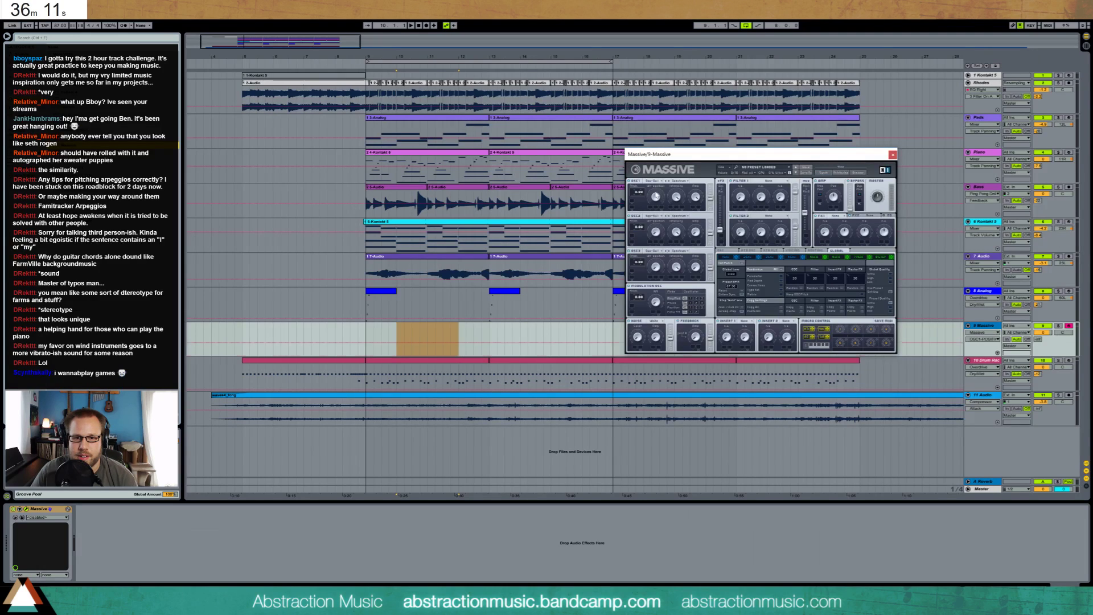
click(695, 199)
click(720, 196)
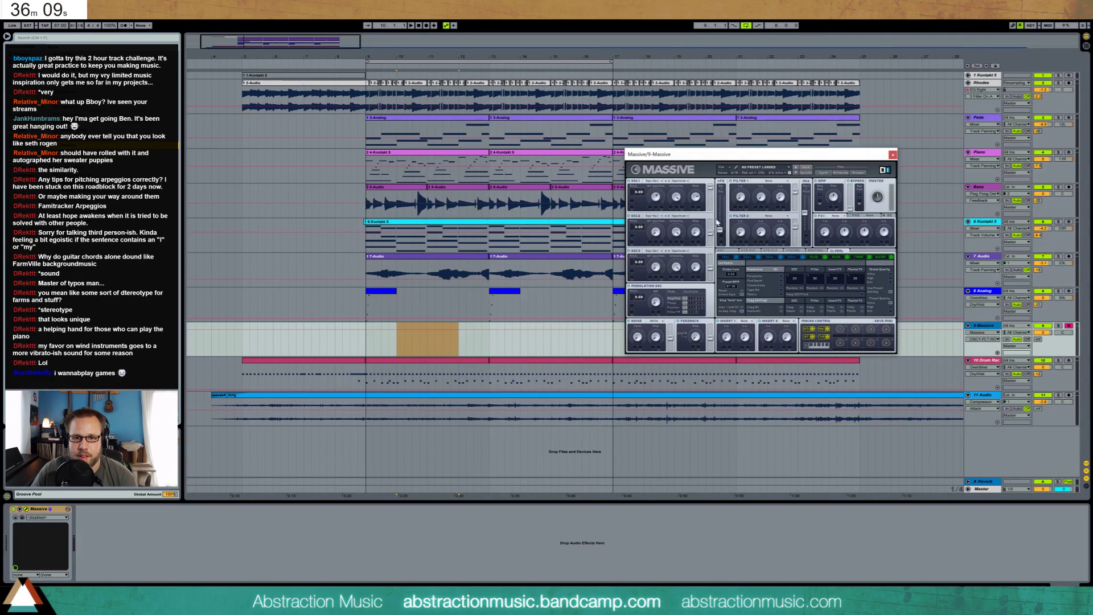
click(764, 182)
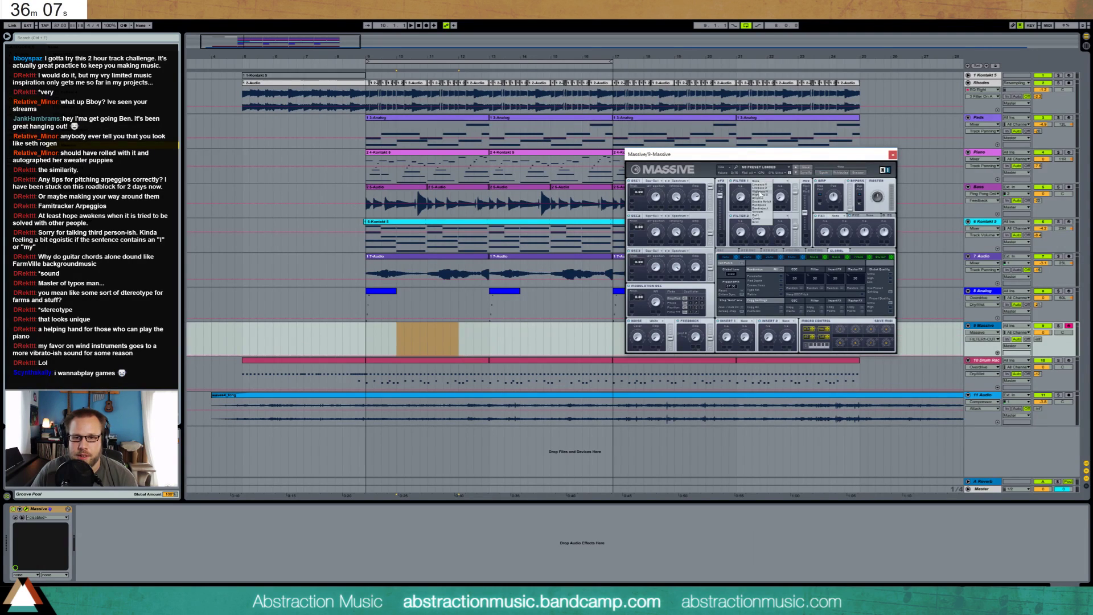
click(763, 185)
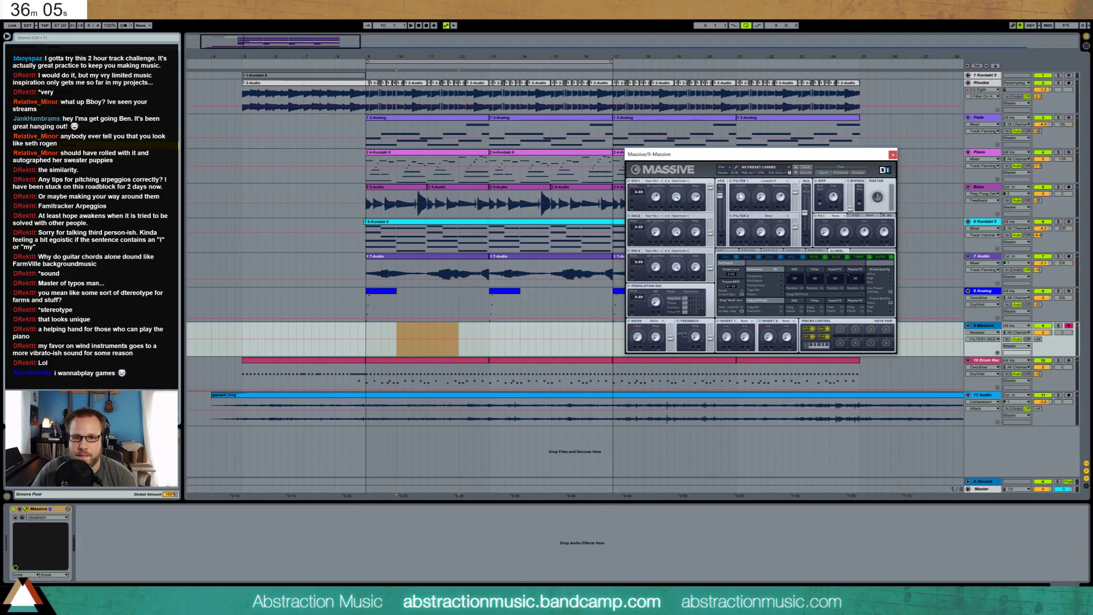
- Create a MIDI clip over bars 10 to 12 with Filter 1 cutoff automation rising and falling across it, and fill it with sustained notes
click(420, 356)
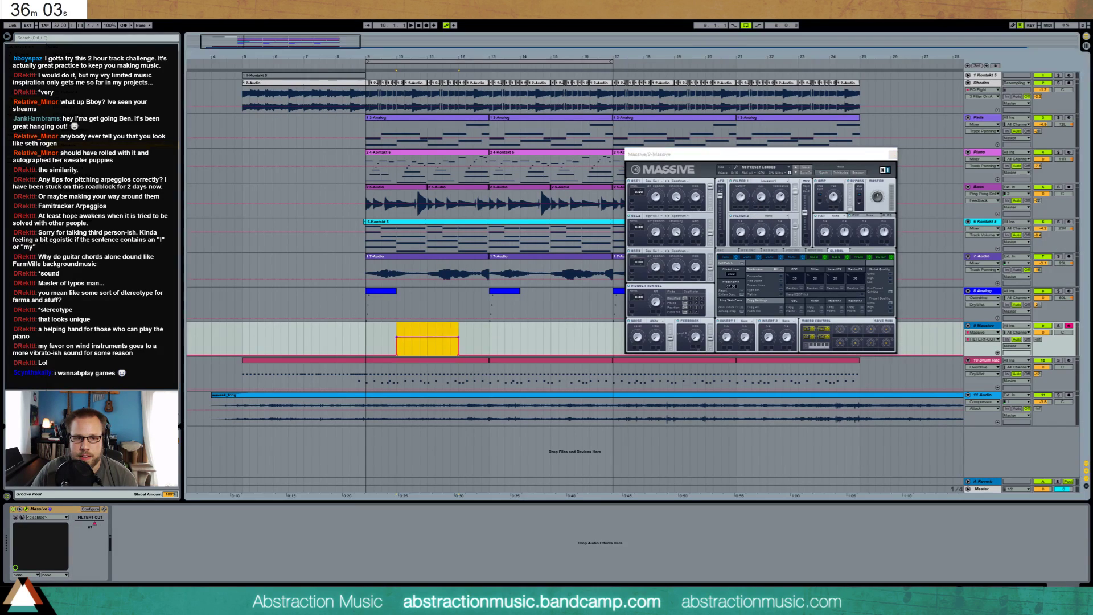
key(ctrl+shift+m)
double_click(454, 326)
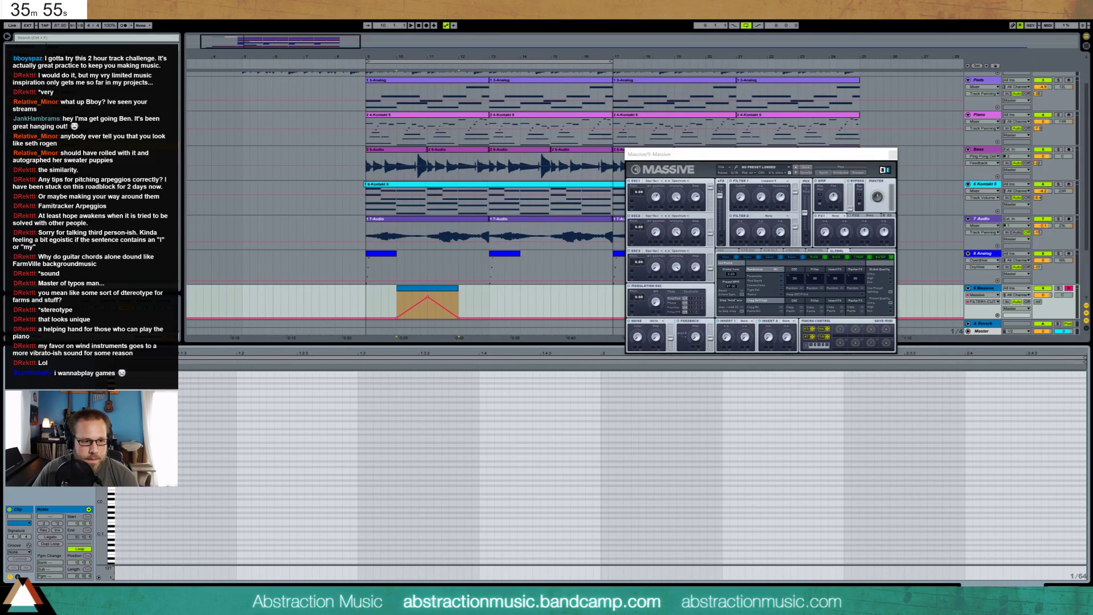
drag(116, 450, 913, 447)
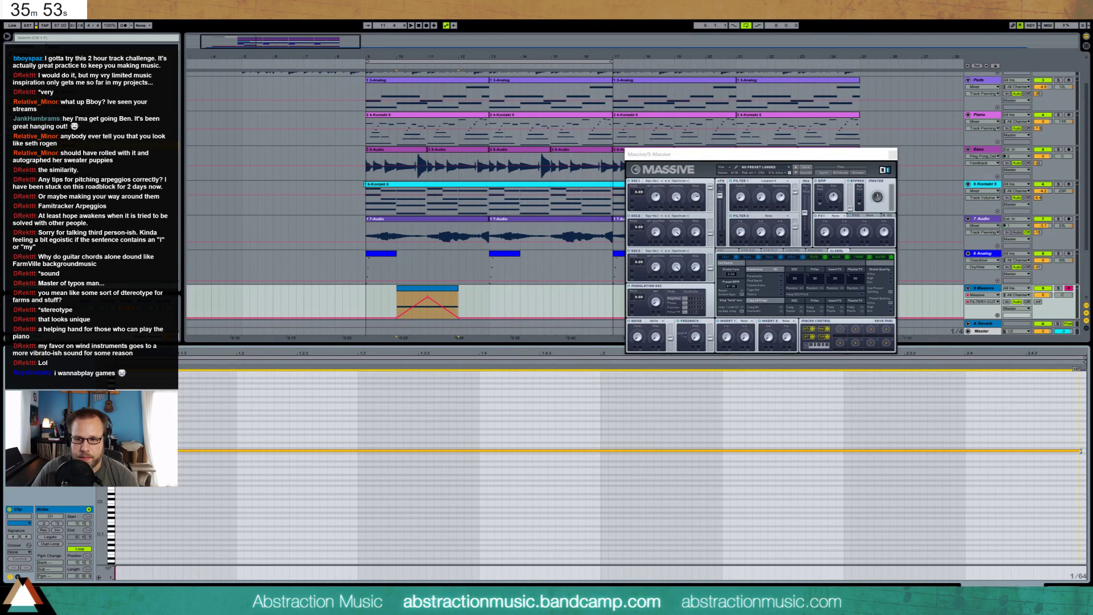
- Play the new clip with the Massive track soloed, try the Filter 1 cutoff, and re-enable the overridden automation
key(space)
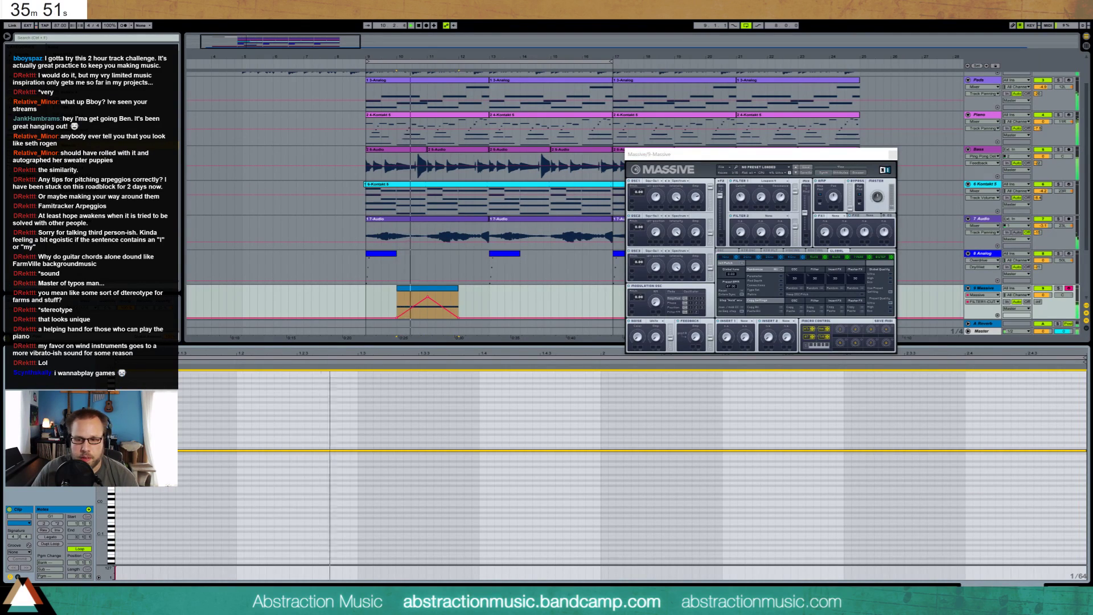
key(shift+Tab)
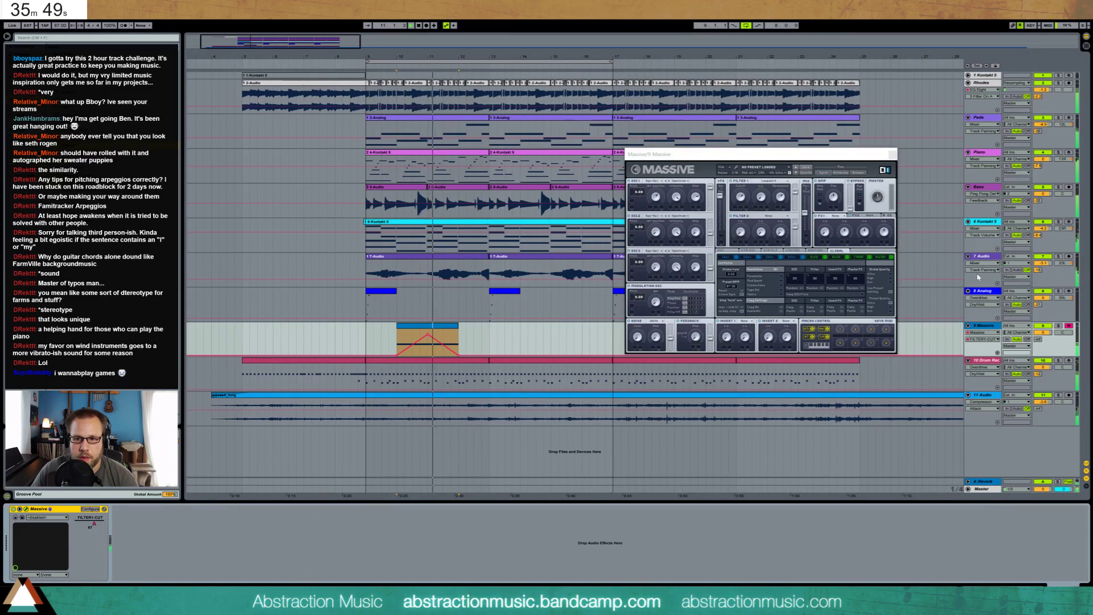
click(1058, 326)
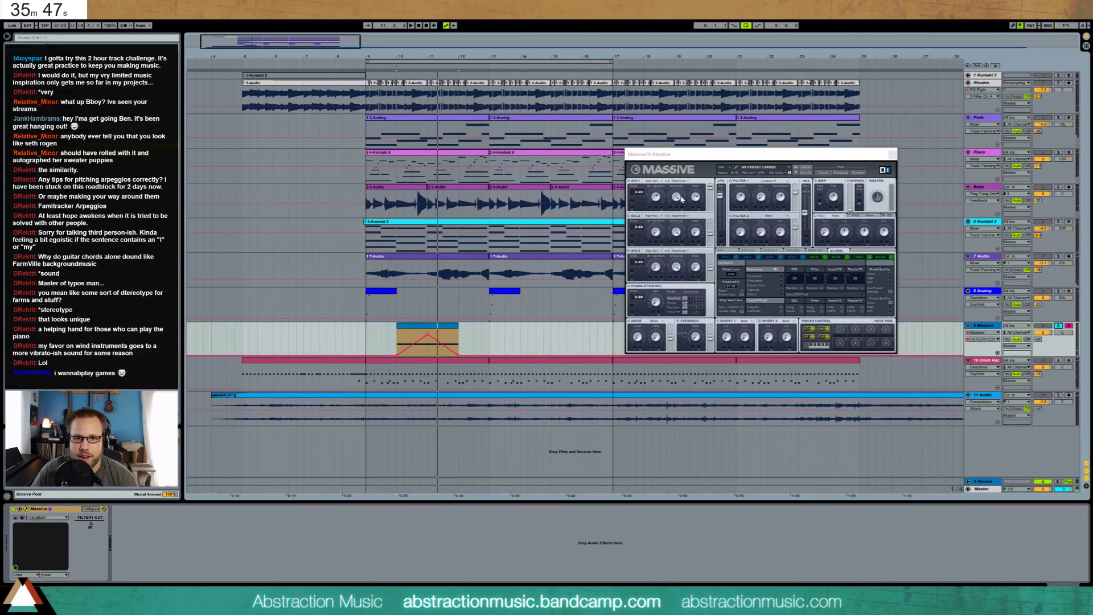
click(742, 197)
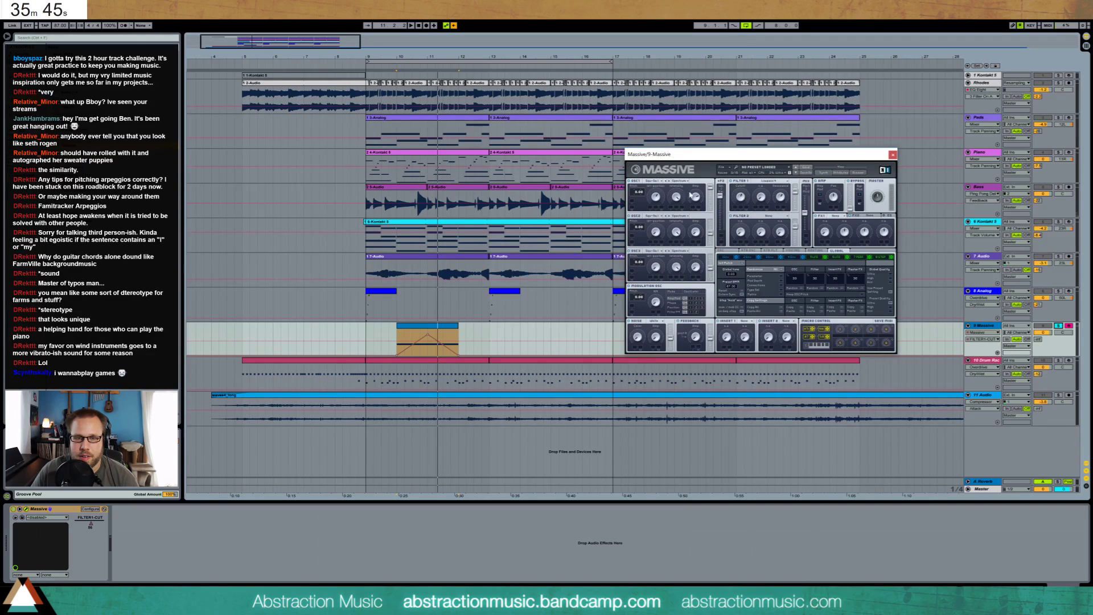
click(454, 26)
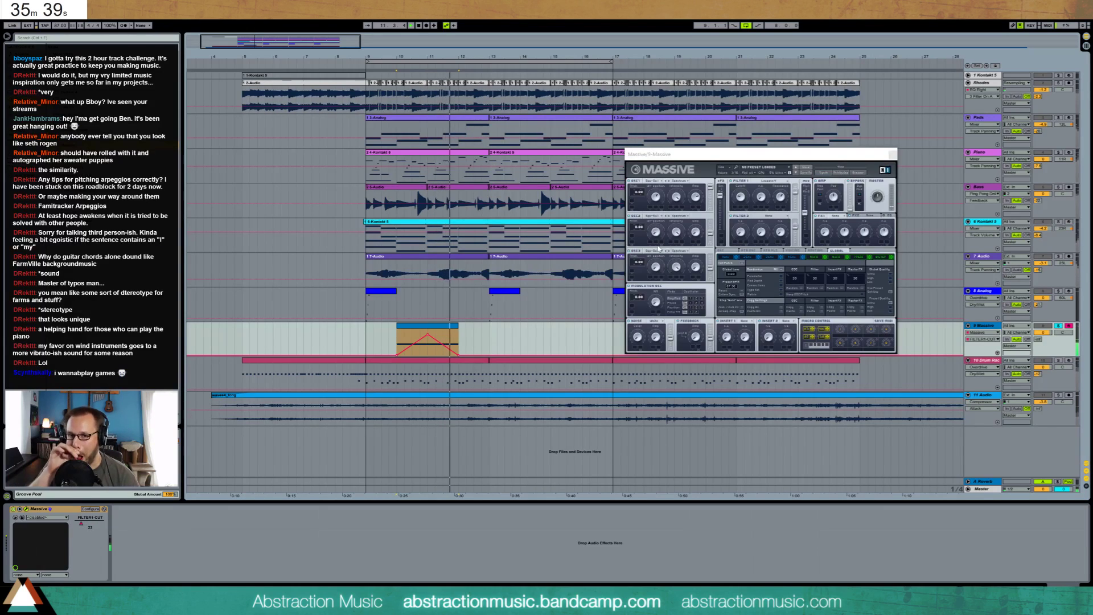
- Raise the Filter 1 cutoff automation slightly before and after the Massive clip
click(382, 345)
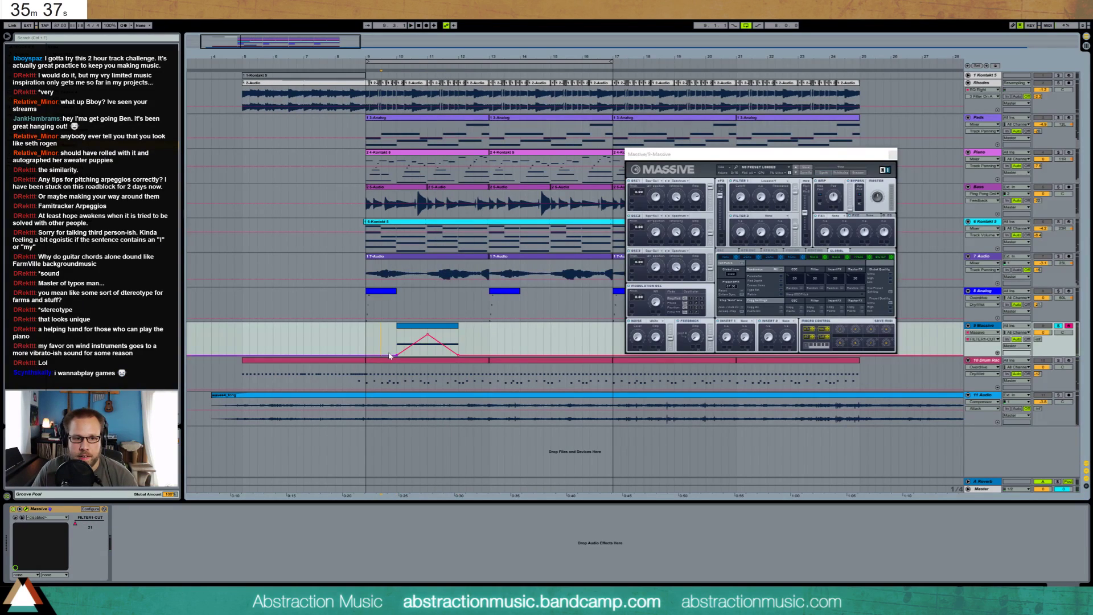
drag(390, 356, 390, 352)
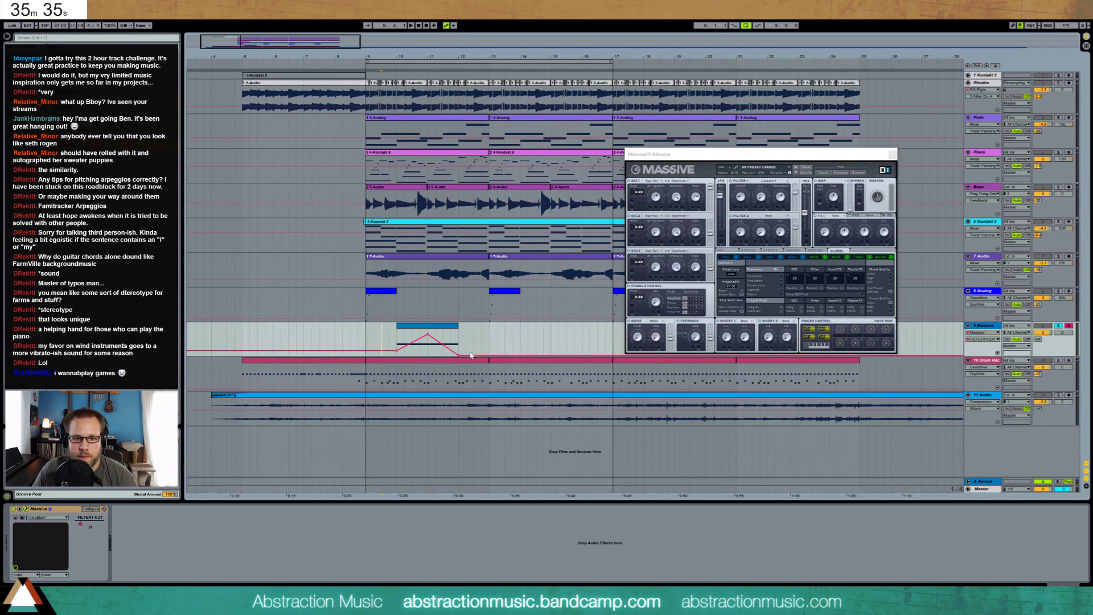
drag(470, 356, 470, 350)
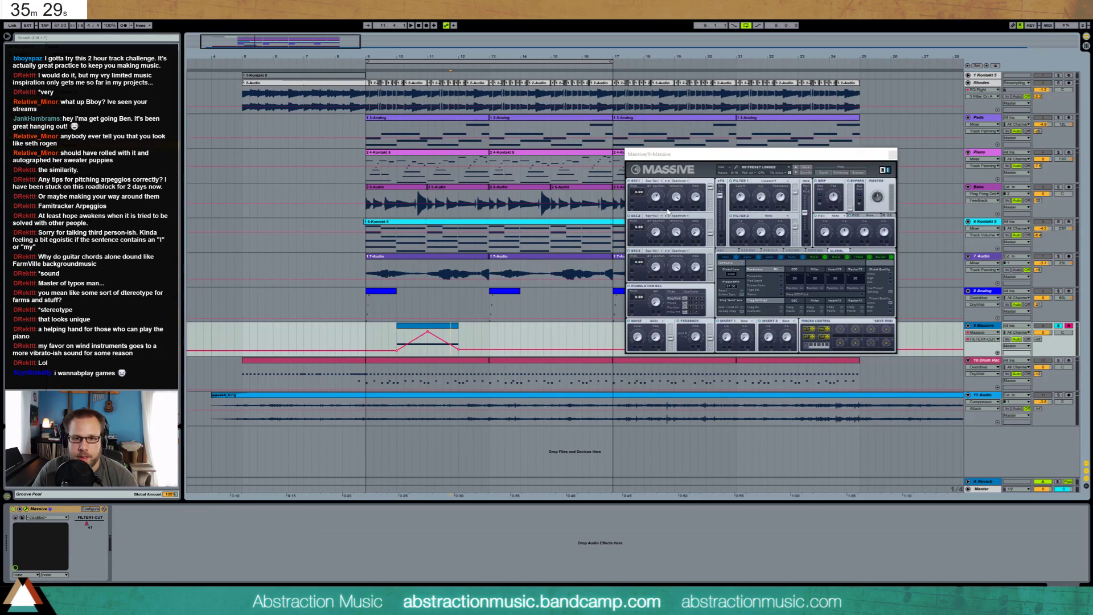
- Lower Osc 2's pitch in Massive, choose a different wavetable for it, and audition the clip
click(696, 196)
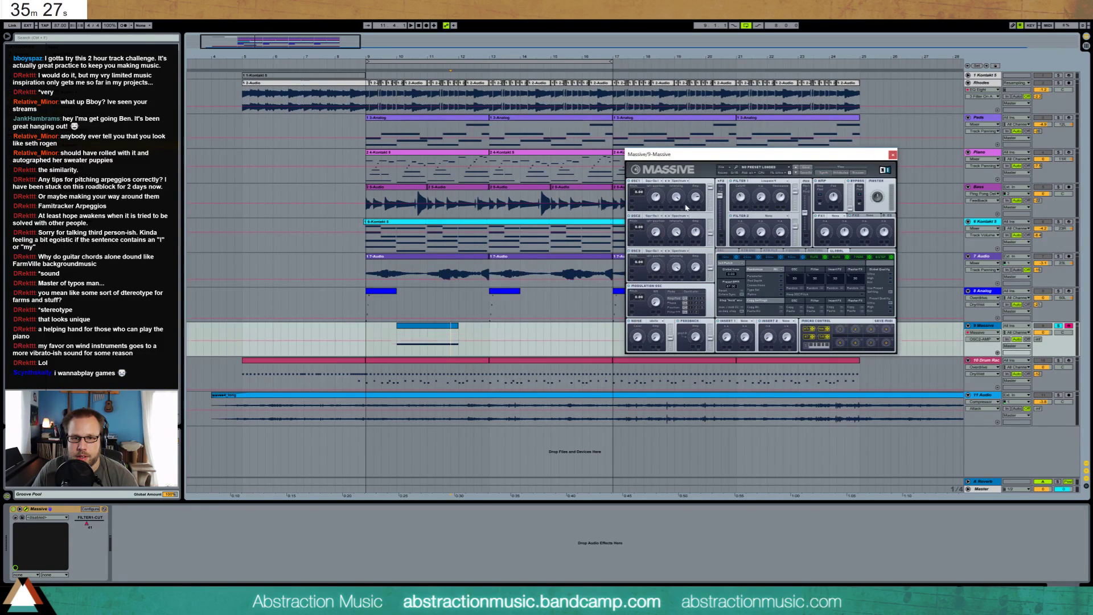
drag(637, 228, 641, 233)
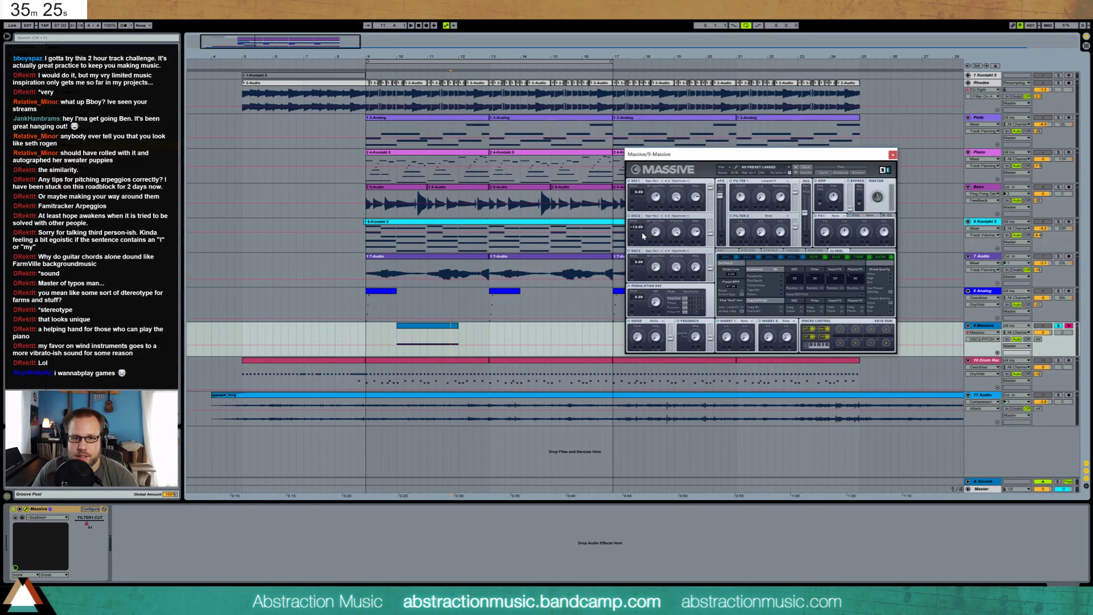
click(654, 251)
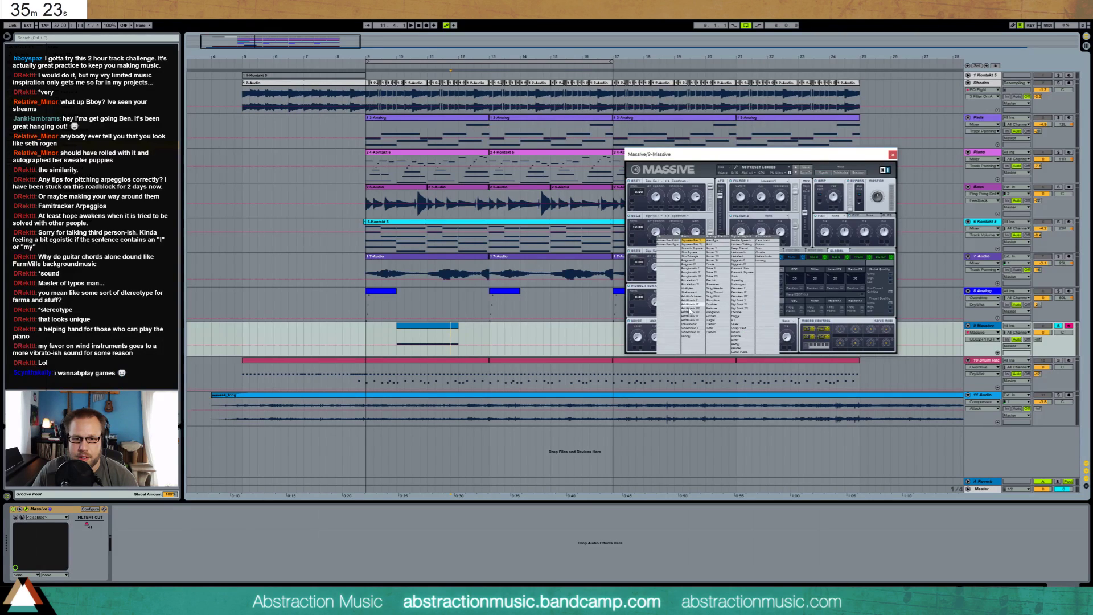
click(655, 217)
click(655, 217)
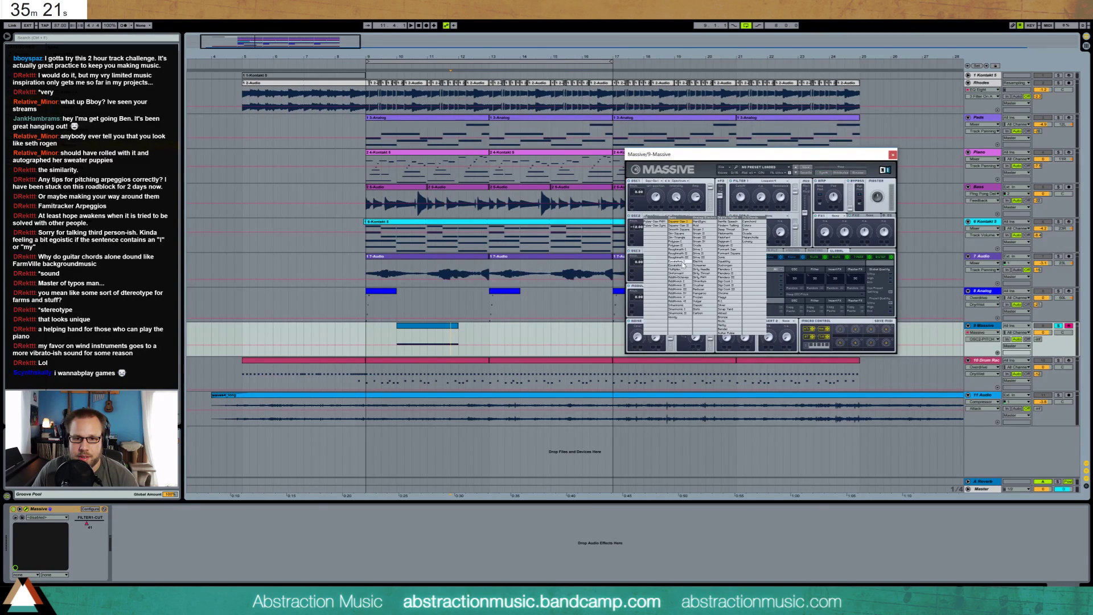
click(684, 265)
click(390, 342)
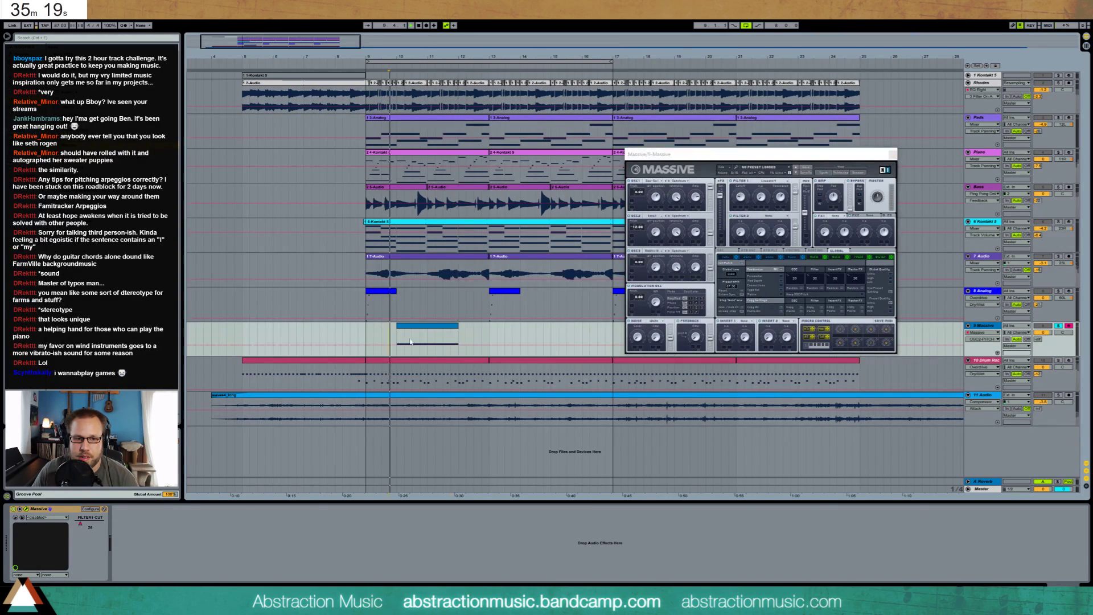
key(space)
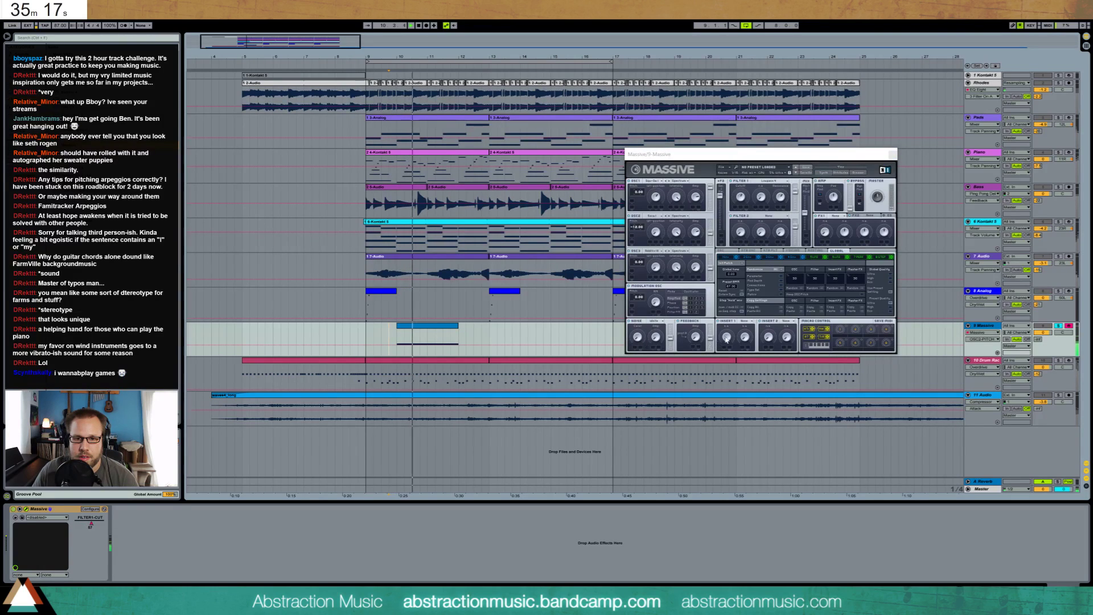
- Adjust the noise section's color and level in Massive while playing the clip
click(680, 310)
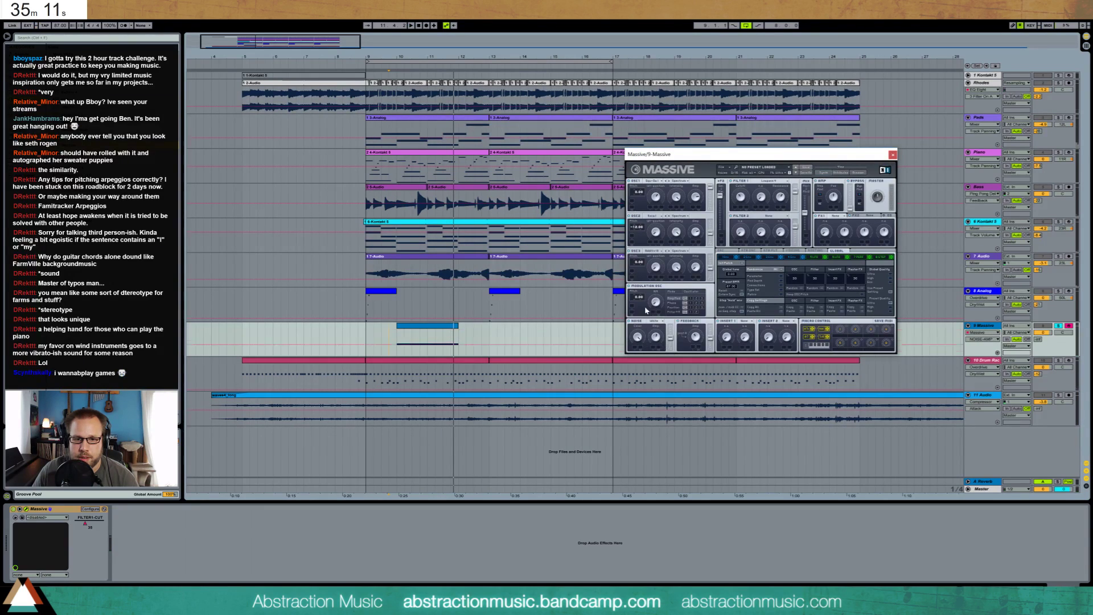
click(640, 339)
key(space)
key(space)
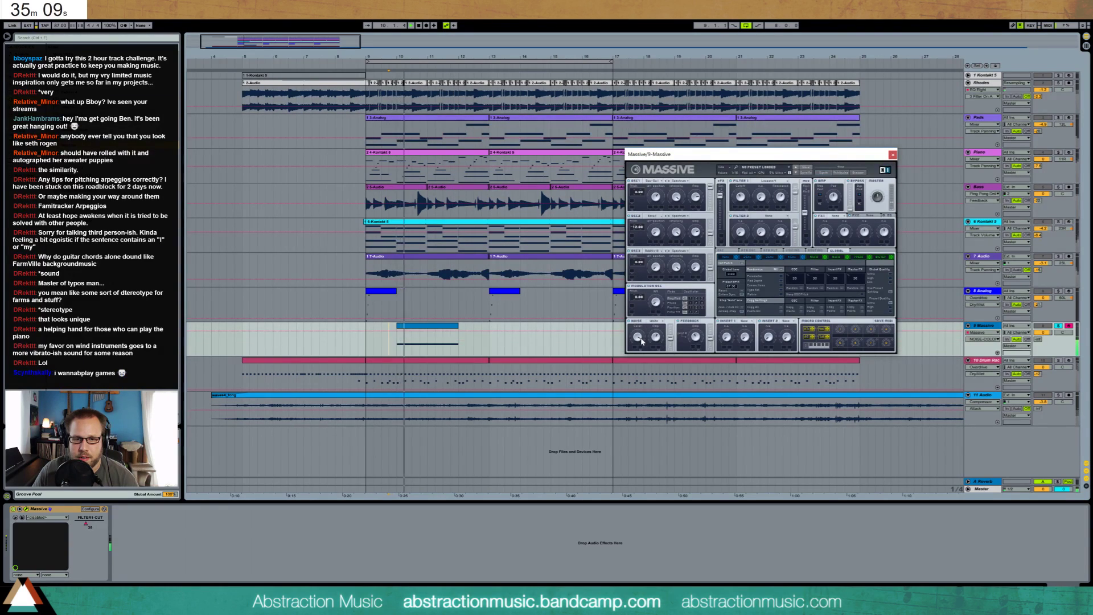
click(656, 336)
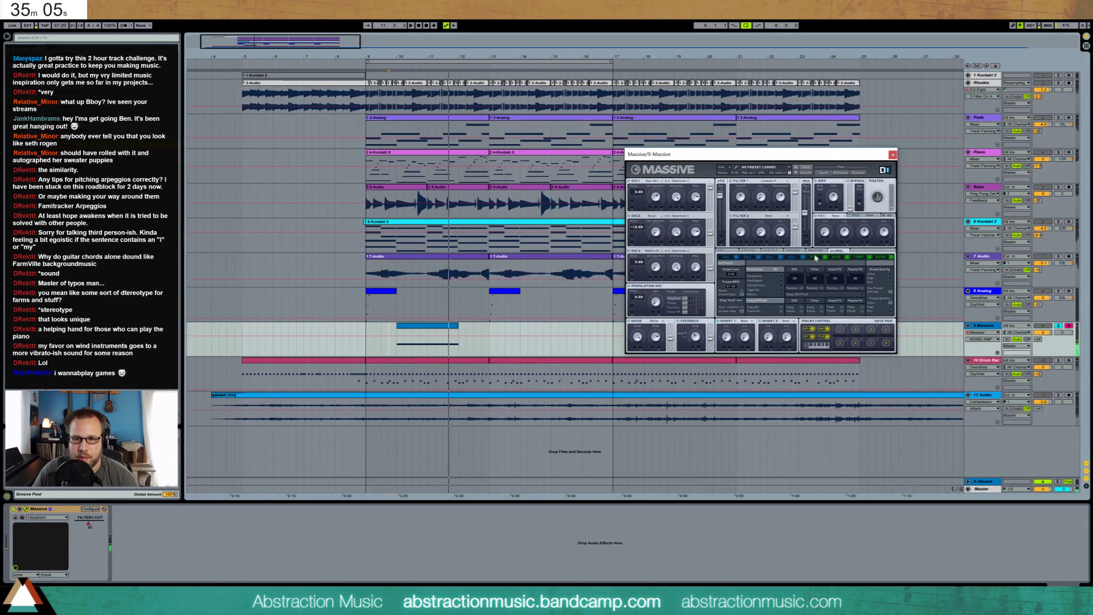
- Set Massive's FX1 slot to Reverb and play the result
click(833, 218)
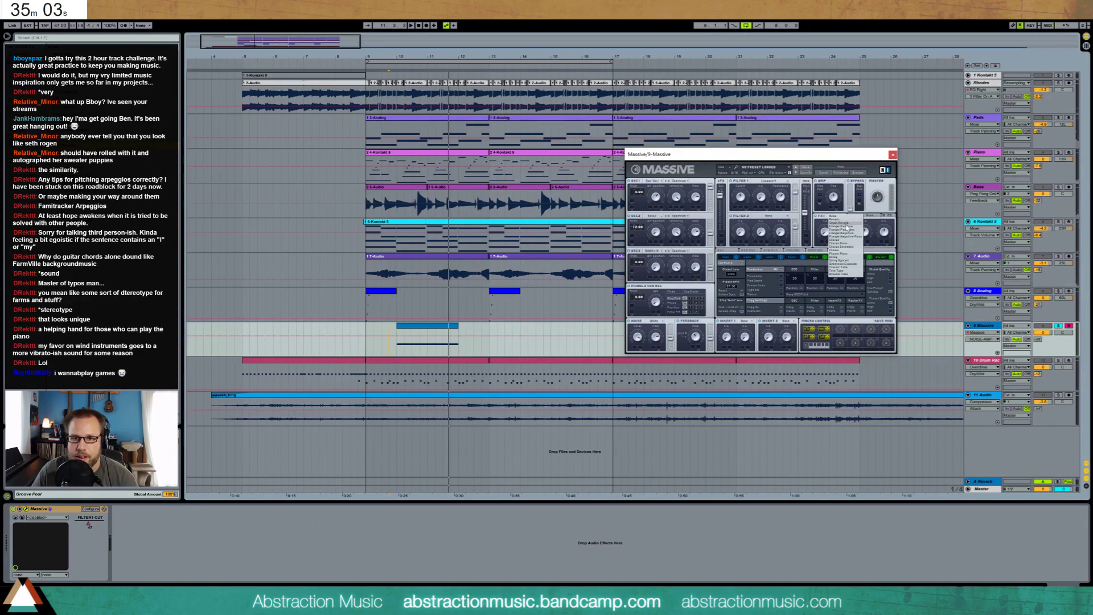
click(846, 222)
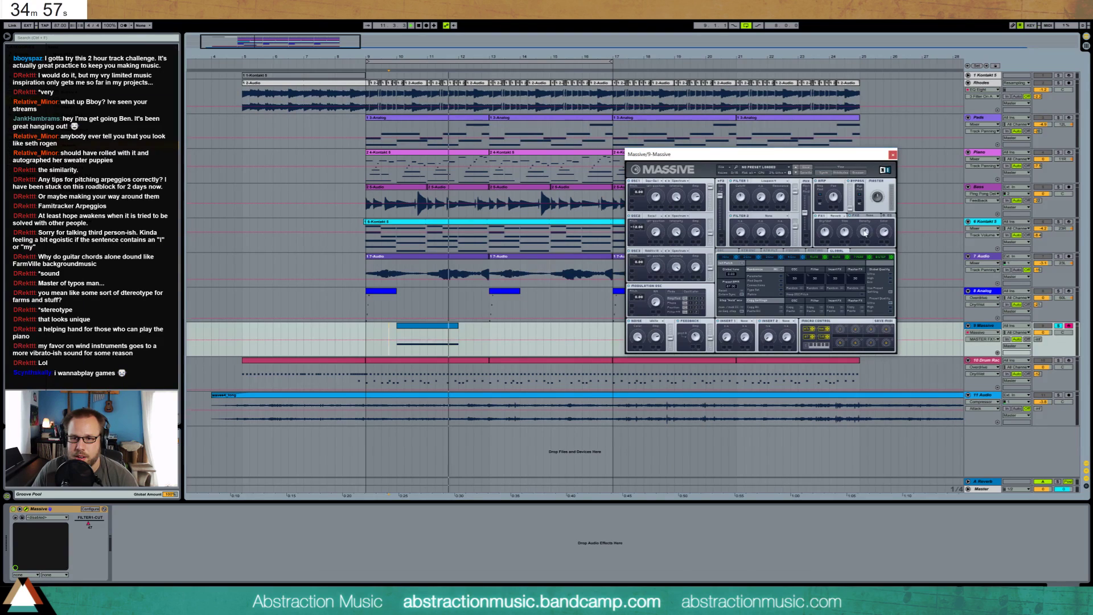
key(space)
- Raise the Massive track's send to the A Reverb return and listen to it in the full mix
drag(1038, 339, 1038, 311)
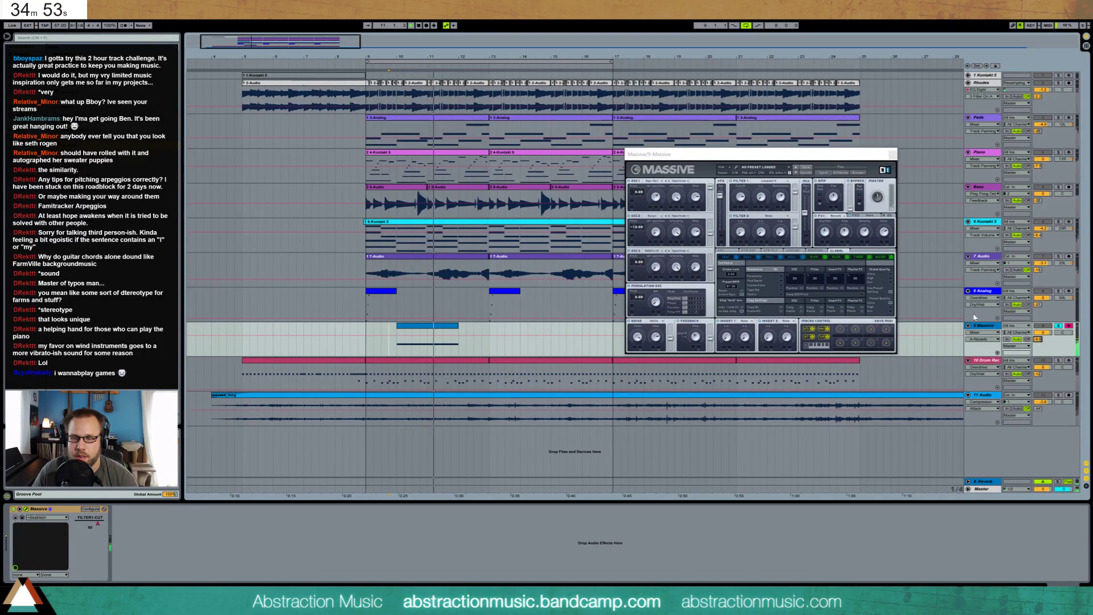
click(373, 327)
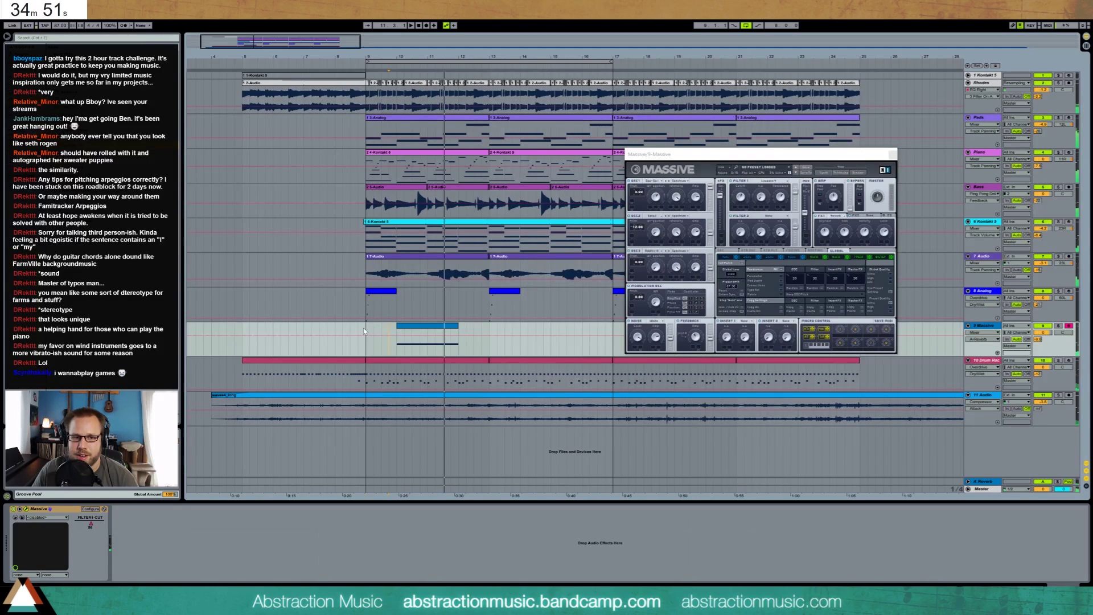
key(space)
key(space)
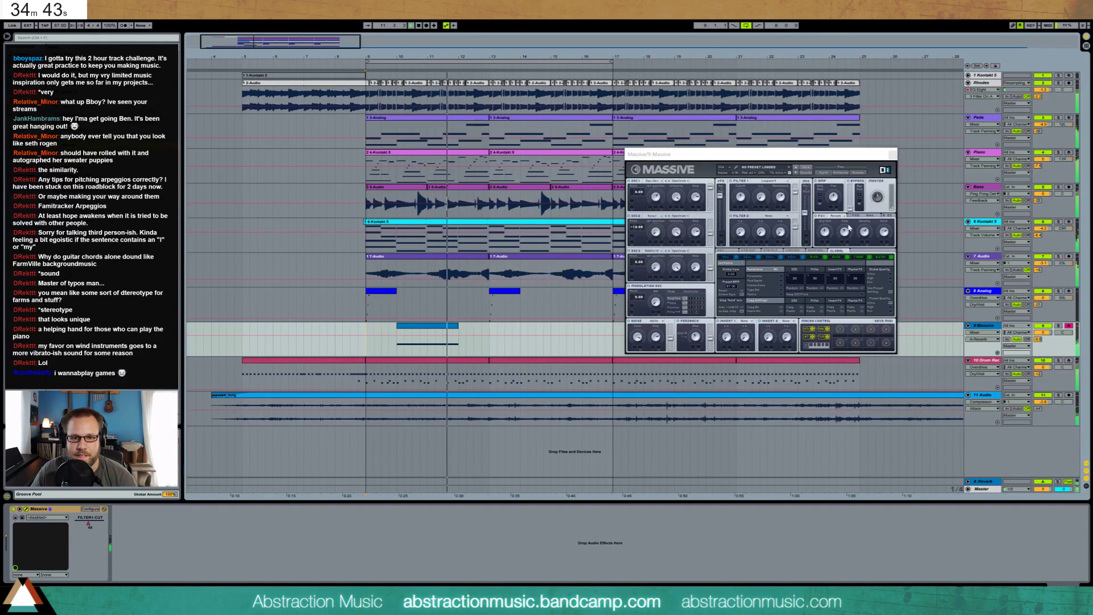
- Adjust Massive's Osc 1 and noise levels, and solo the track to audition it from bar 10
click(741, 197)
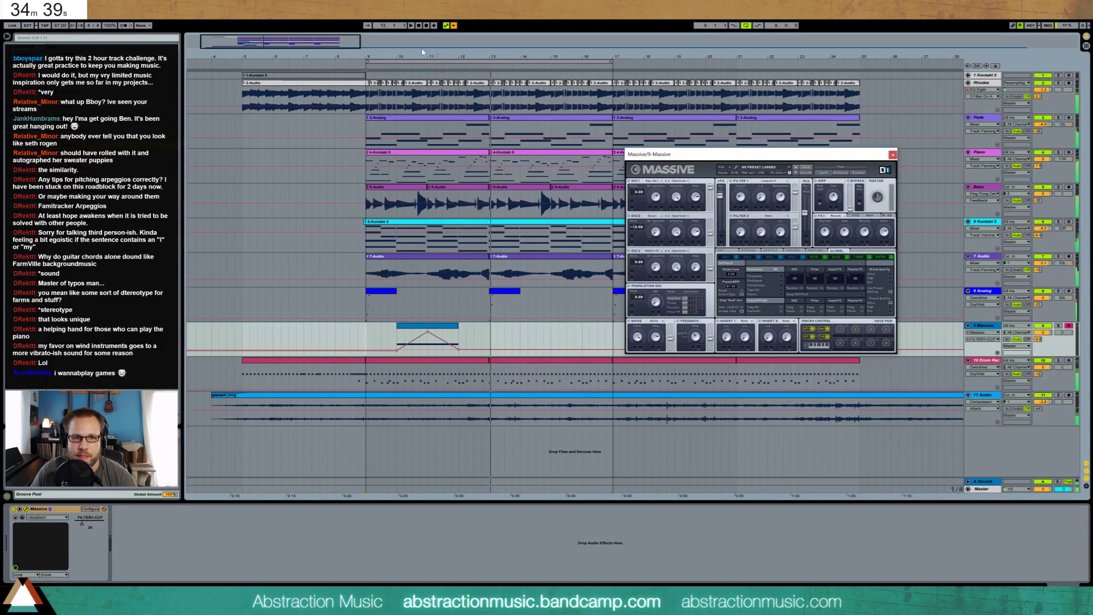
click(693, 200)
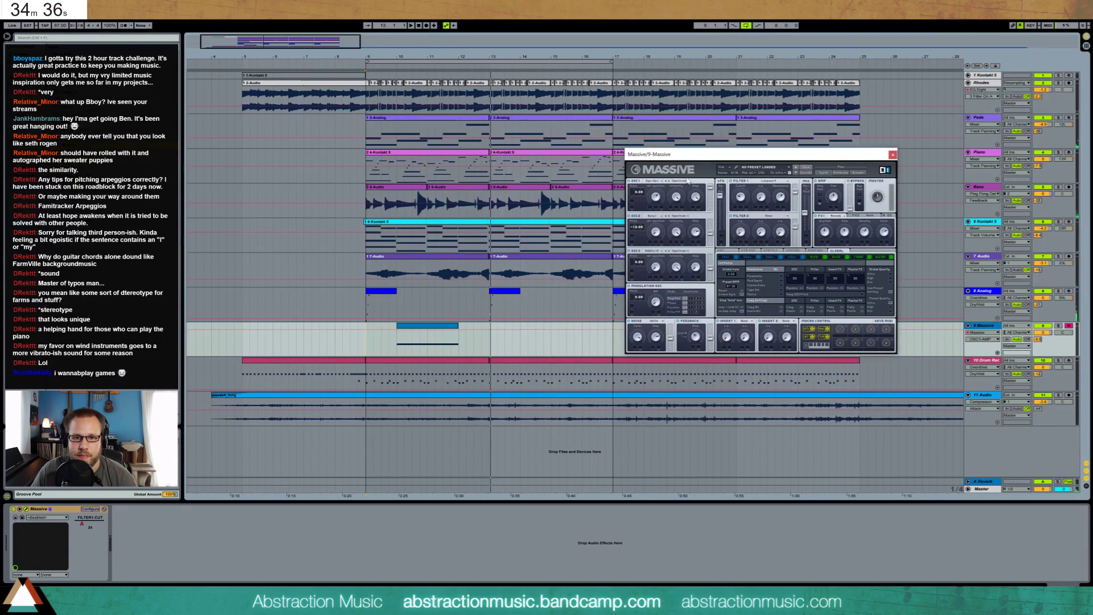
click(654, 339)
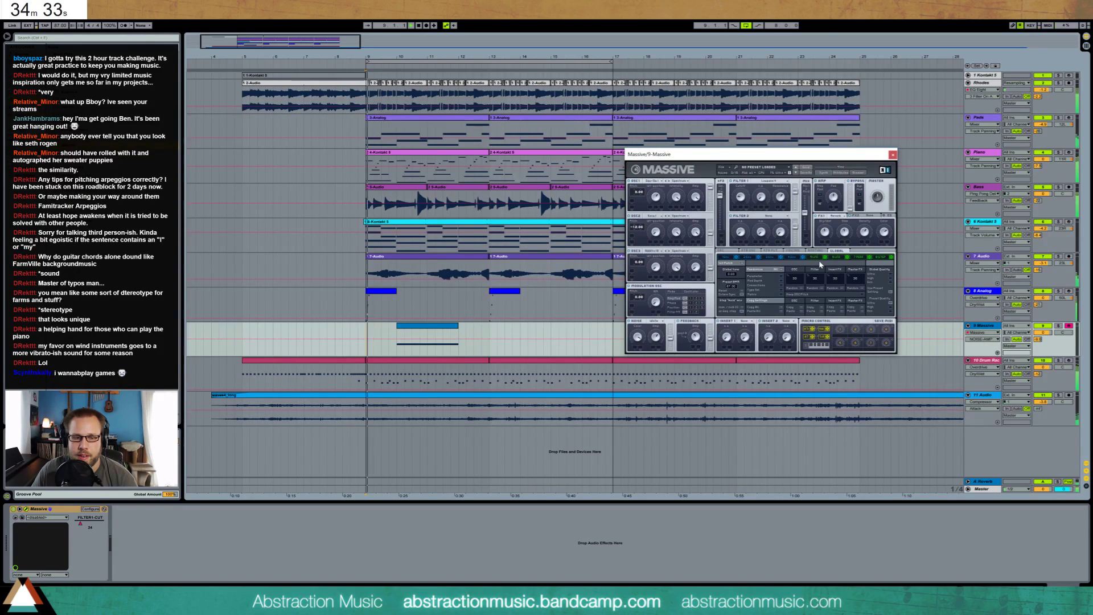
click(1058, 326)
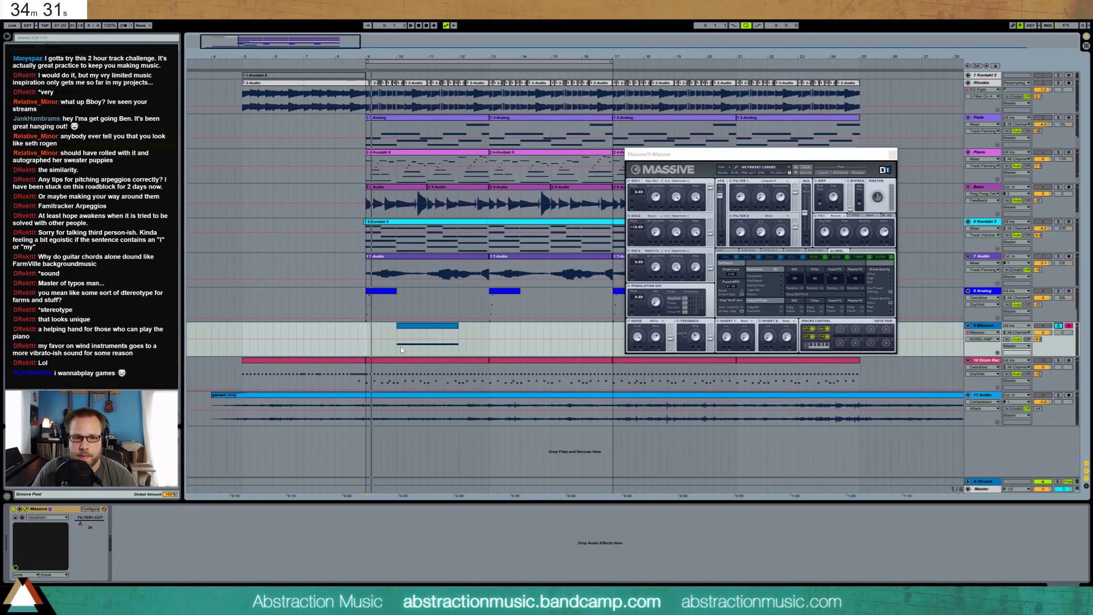
click(397, 347)
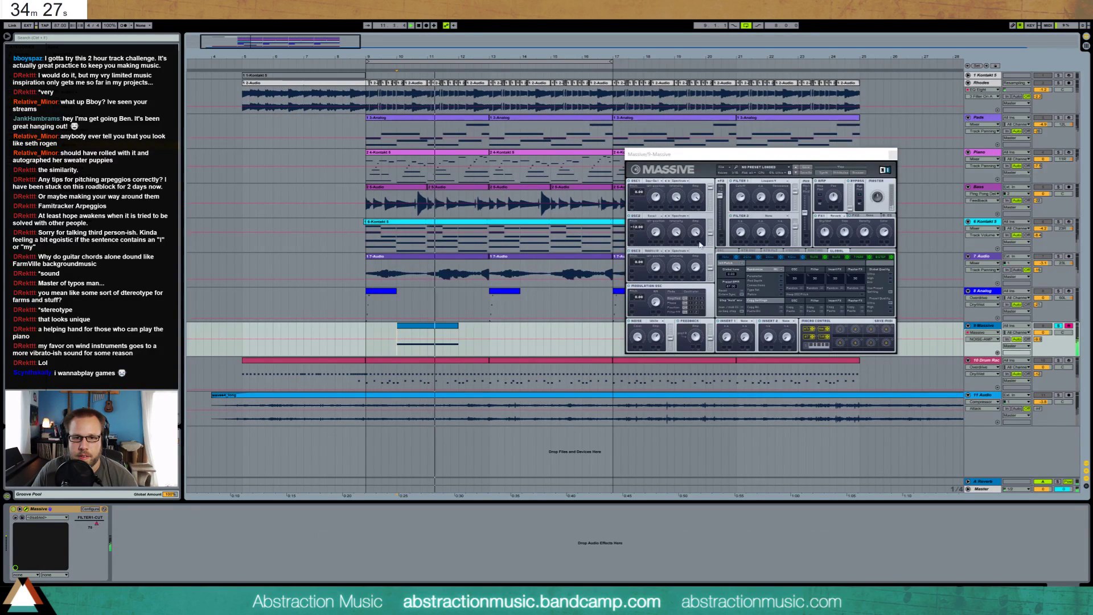
- Raise Massive's Osc 2 pitch and open the notes of its clip at bar 10 while playing it
drag(635, 229, 640, 217)
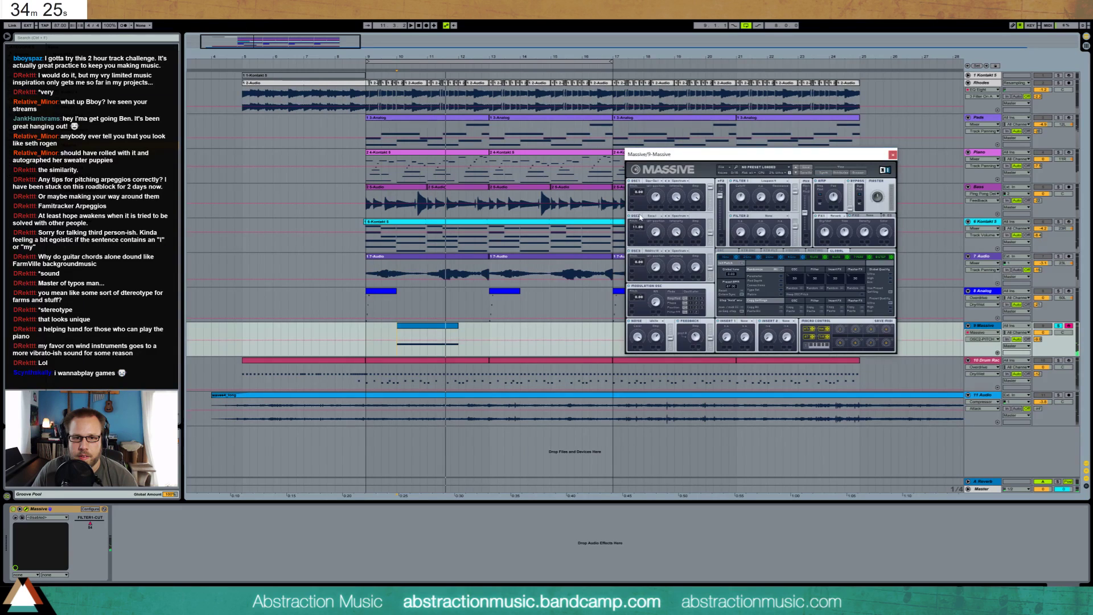
key(space)
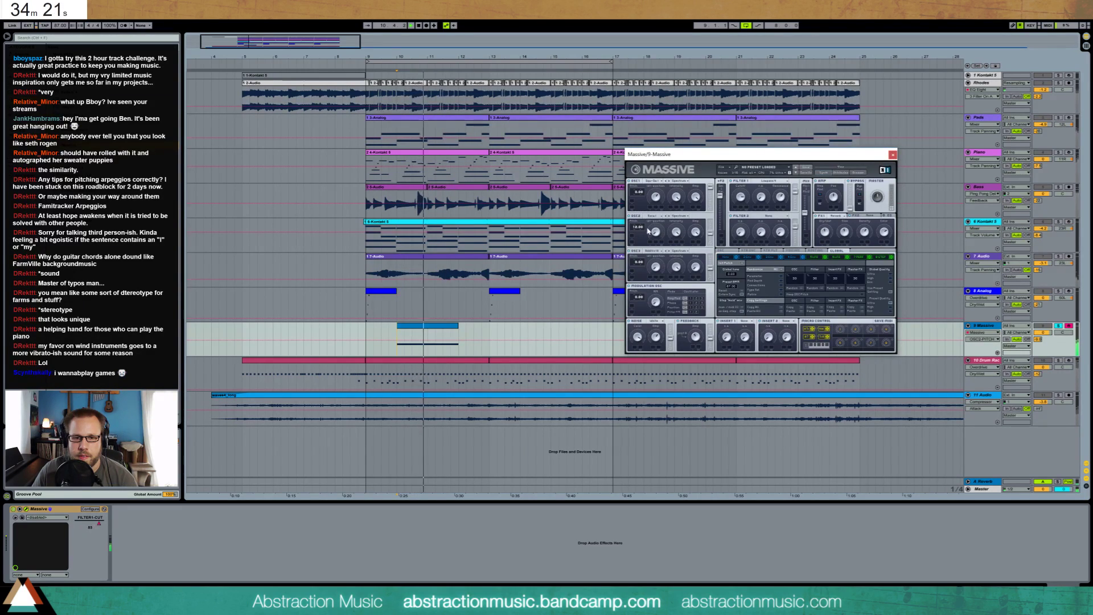
double_click(427, 333)
drag(414, 424, 423, 459)
key(space)
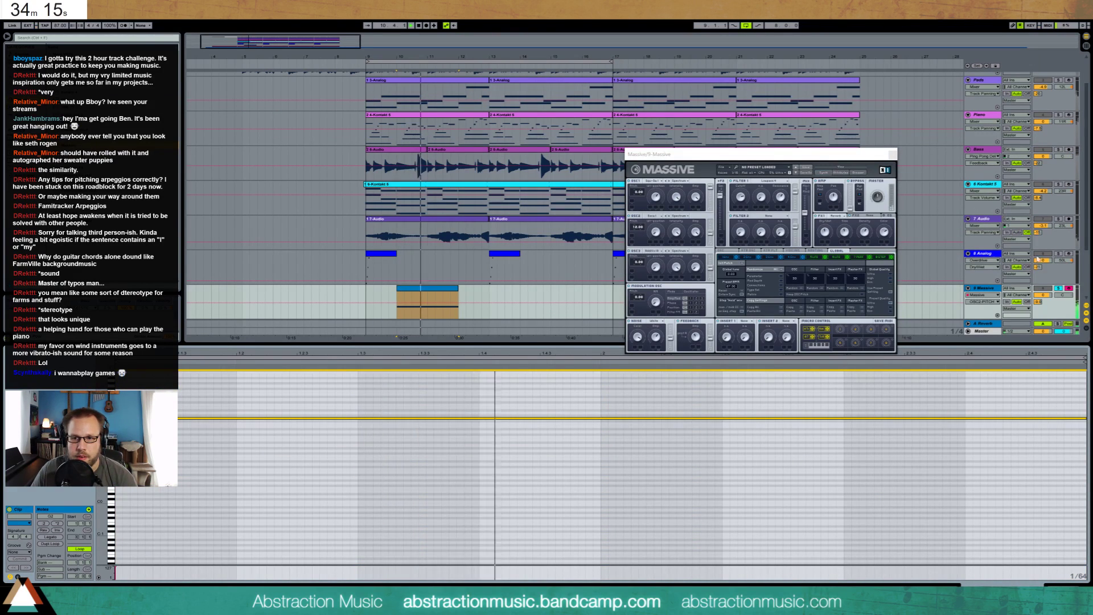
- Unsolo the Massive track, then choose an Insert 1 effect in Massive and adjust its controls while playing the full mix
click(1058, 289)
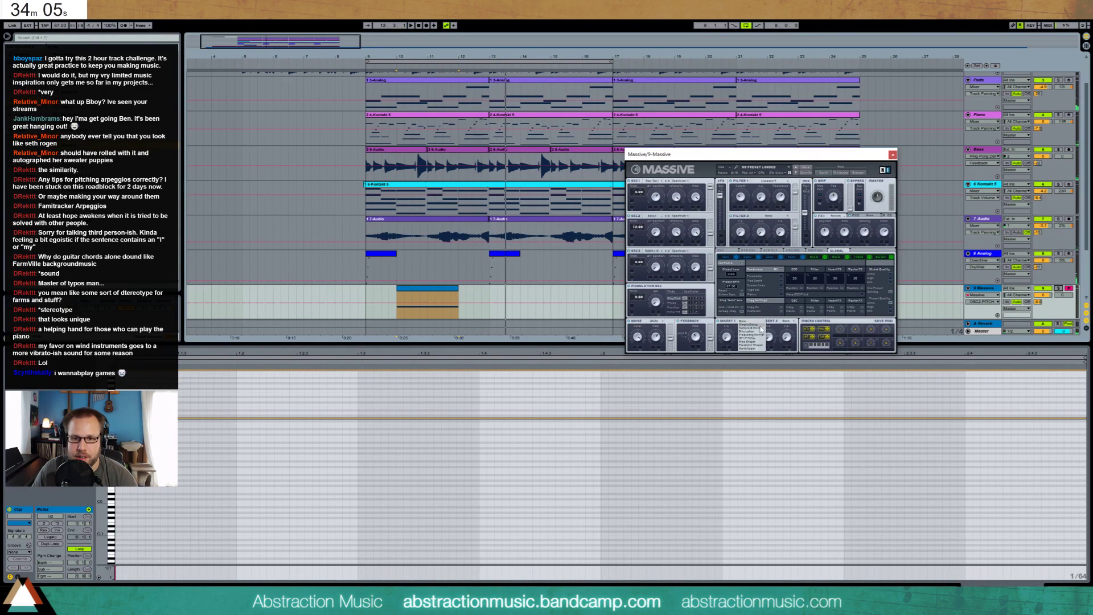
click(727, 337)
key(space)
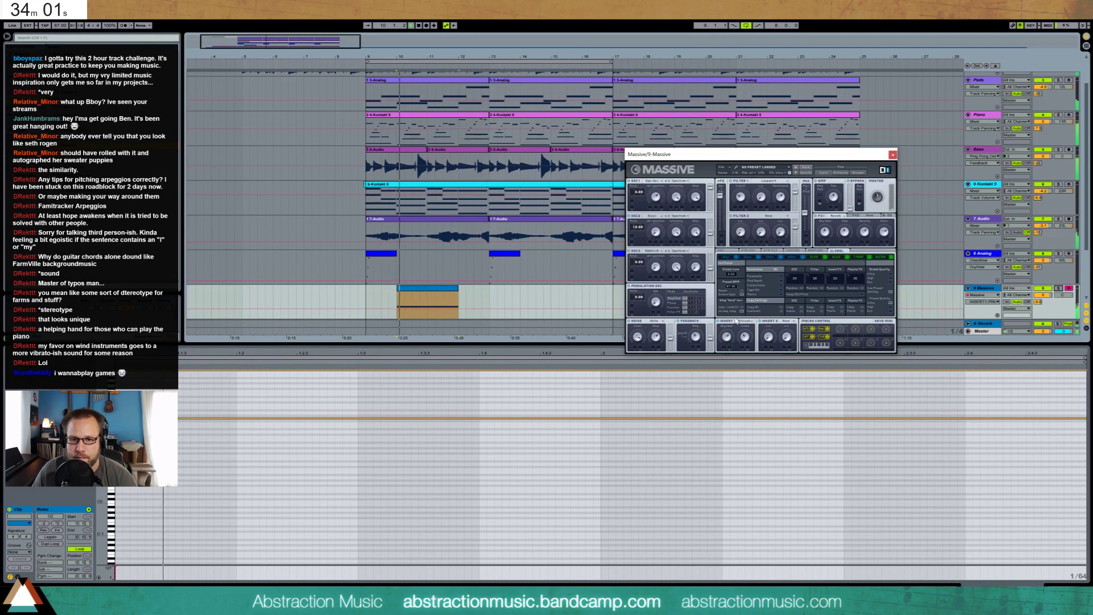
click(663, 337)
click(744, 337)
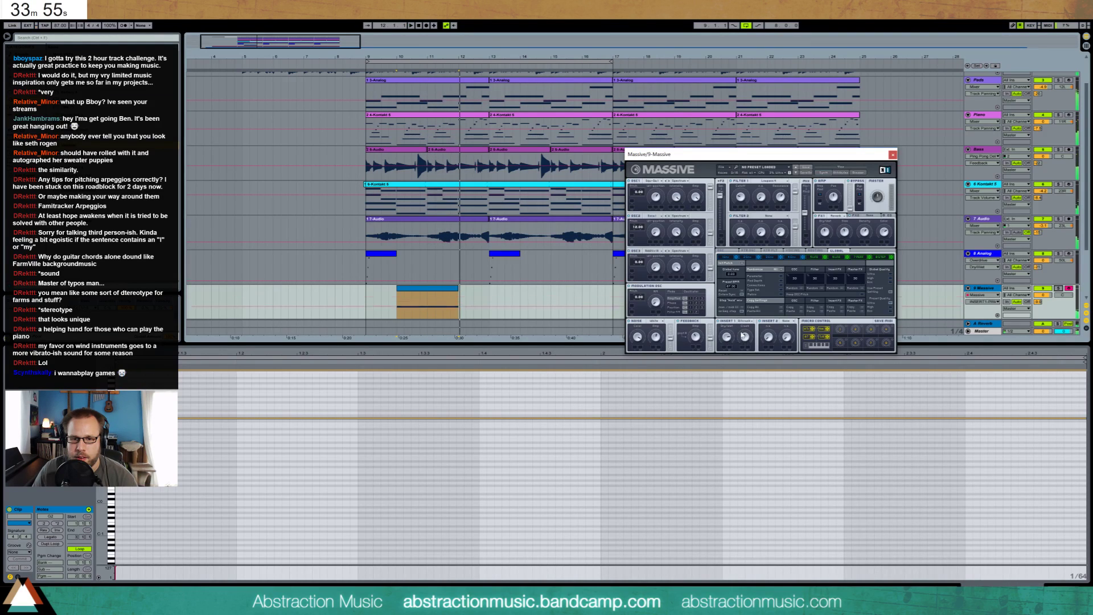
click(729, 336)
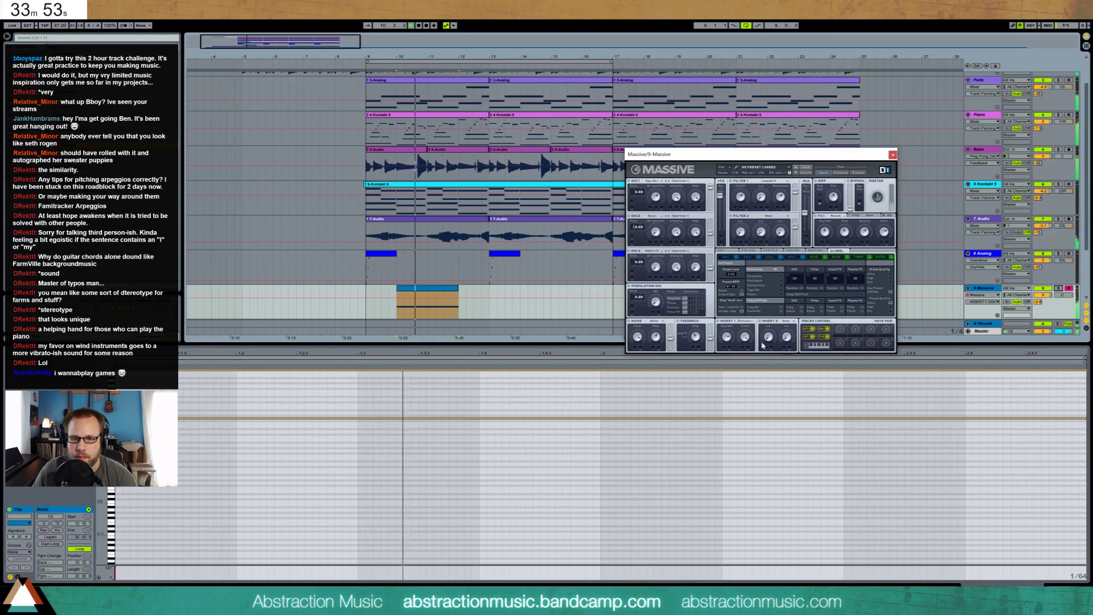
click(744, 337)
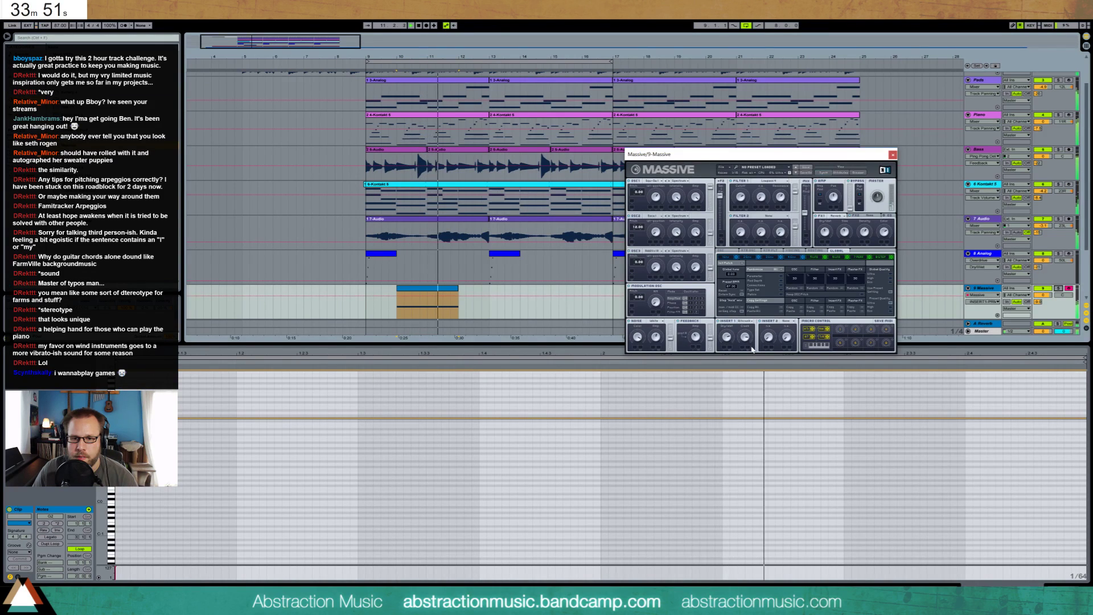
- Add an Overdrive after Massive on its track and adjust its tone and dry/wet balance
key(shift+Tab)
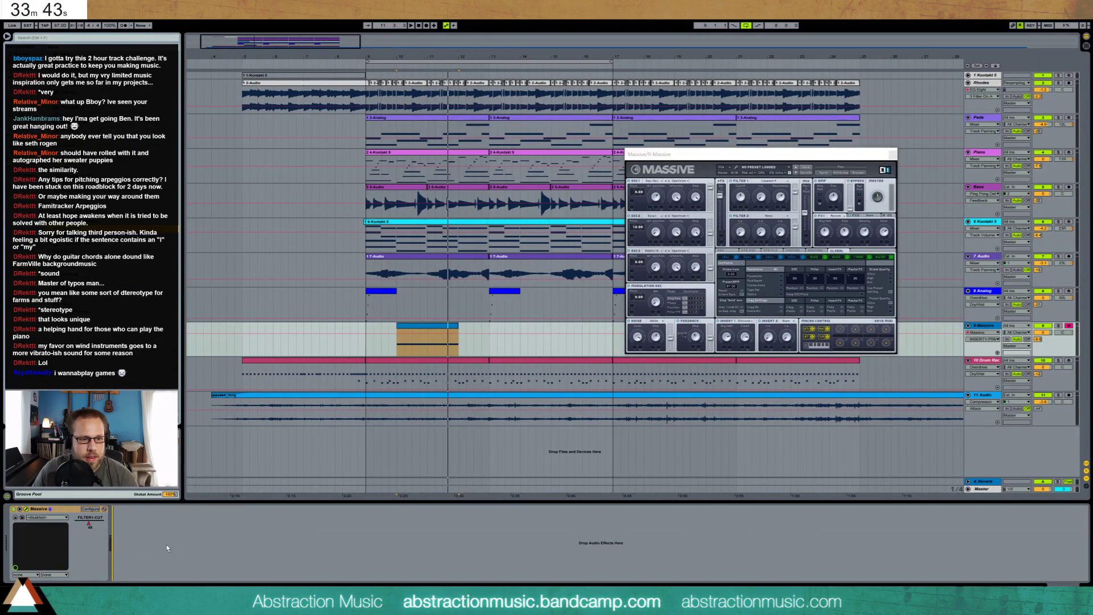
drag(168, 548, 159, 542)
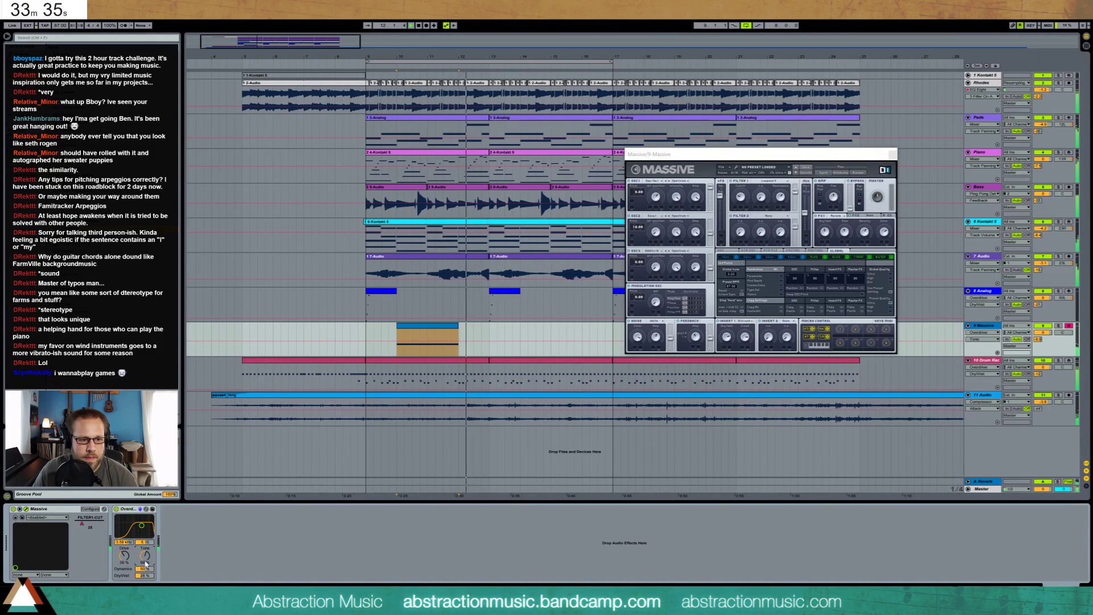
drag(149, 570, 149, 568)
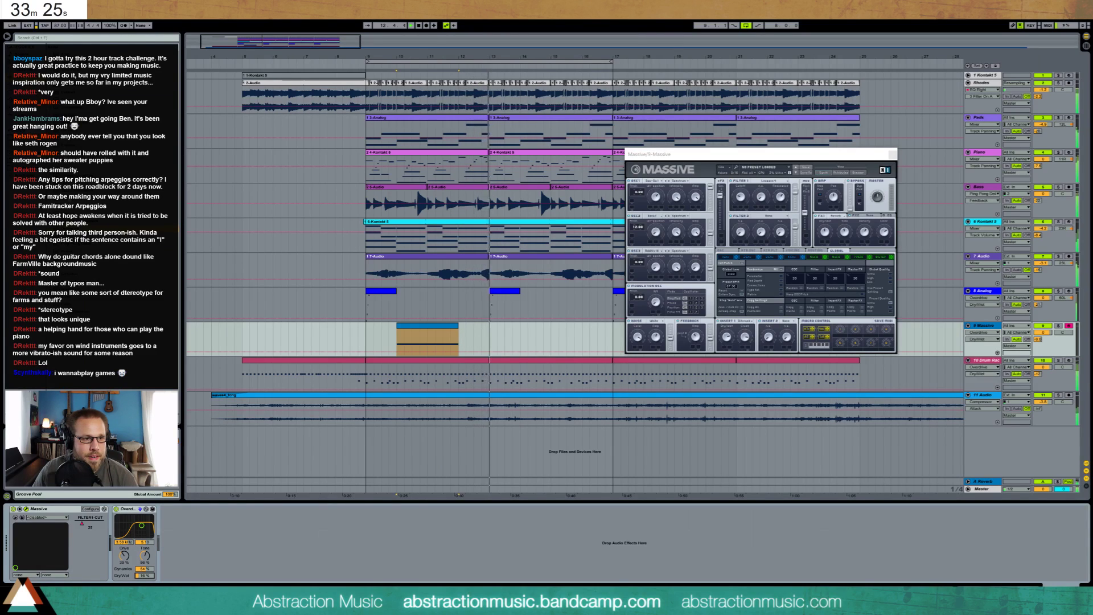
- Add a Reverb after the Overdrive and adjust its decay time and dry/wet amount during playback
drag(114, 285, 257, 558)
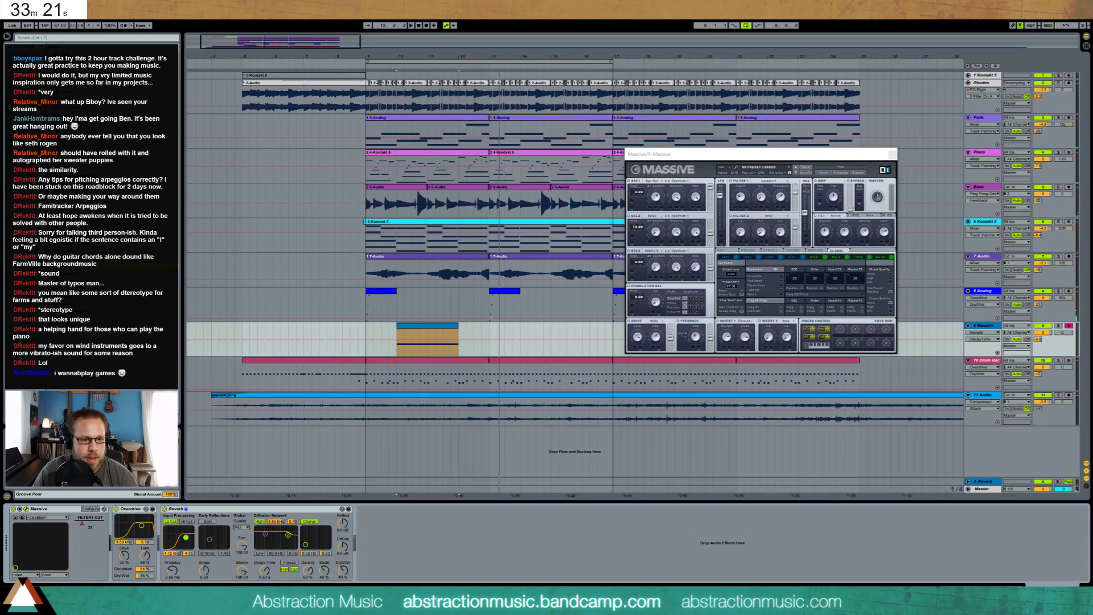
key(space)
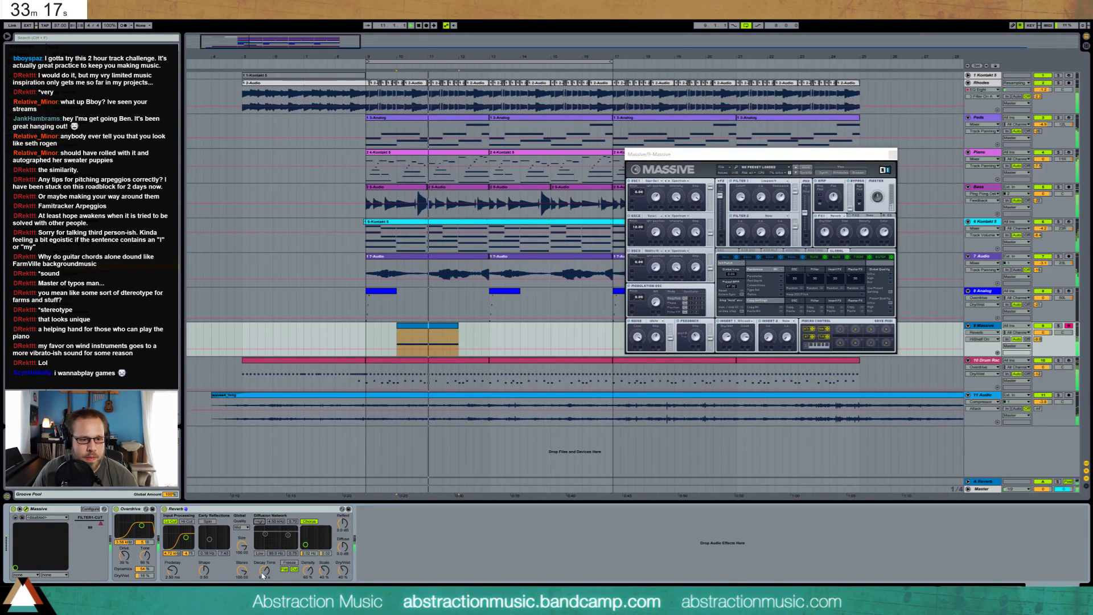
click(263, 571)
drag(347, 573, 347, 567)
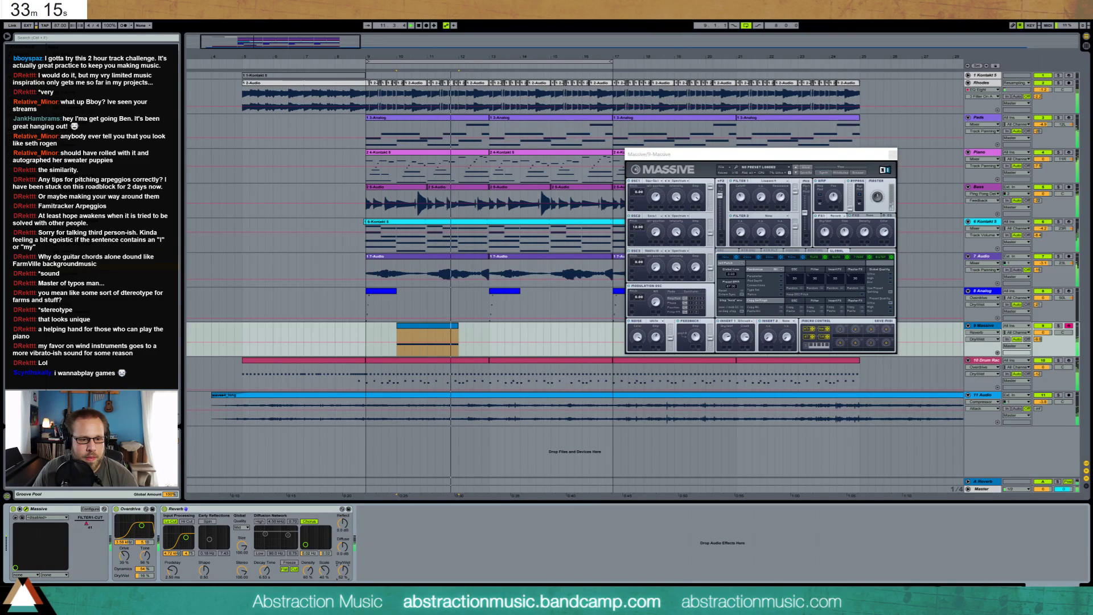
- Expose Massive's master volume for automation and shape its curve across the clip at bar 10
click(891, 154)
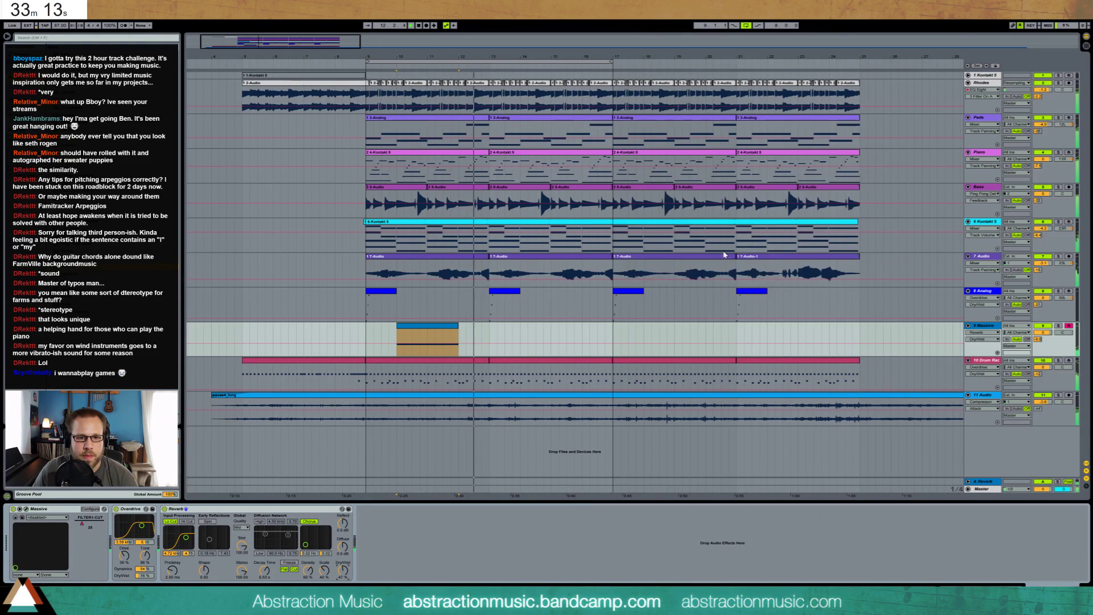
double_click(437, 328)
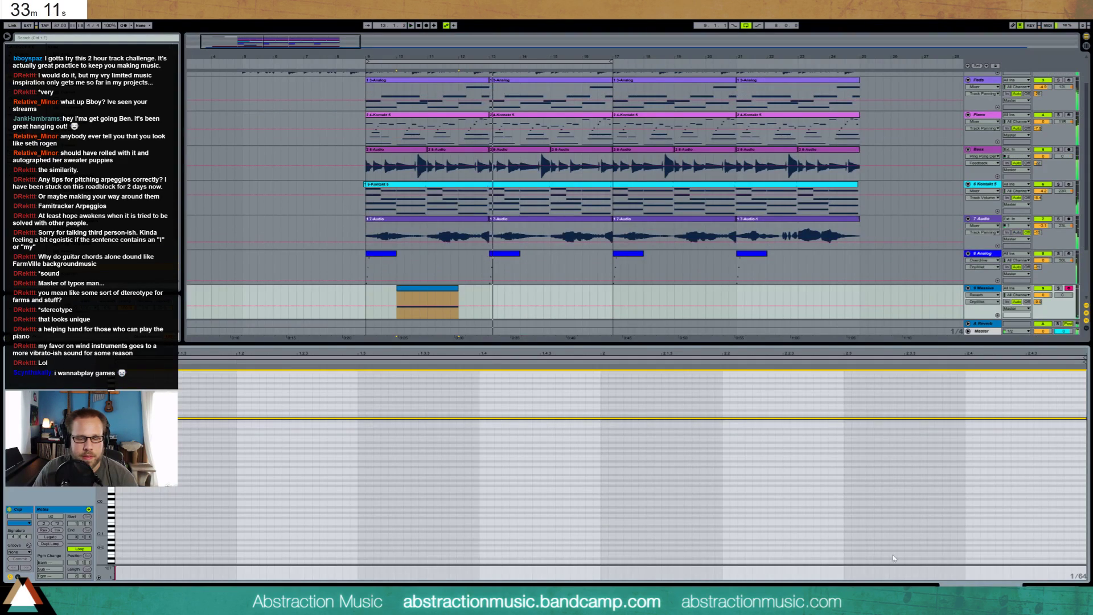
key(shift+Tab)
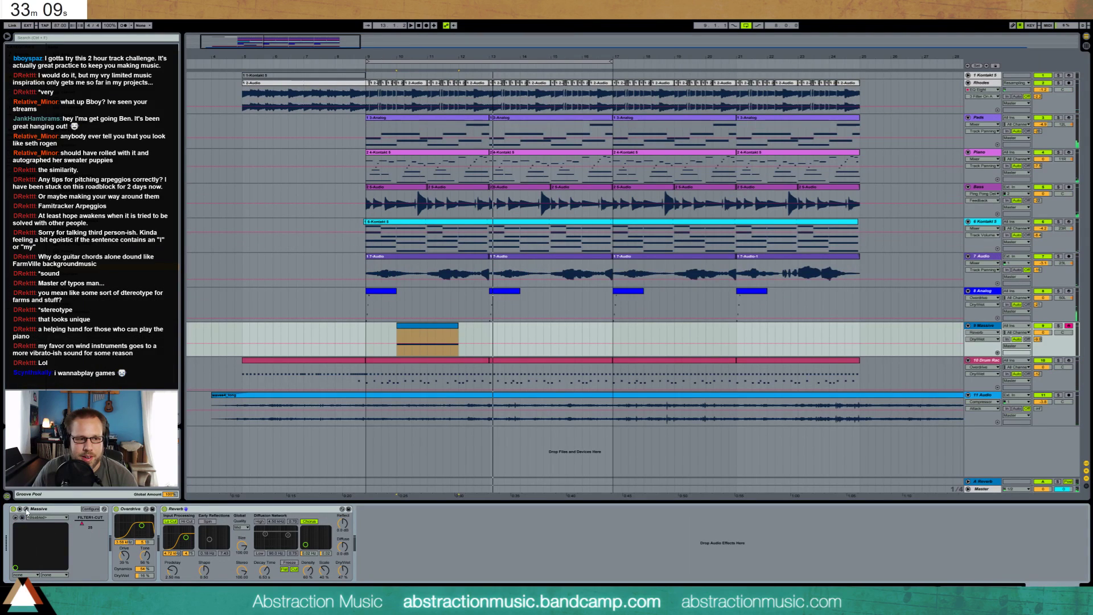
key(ctrl+alt+p)
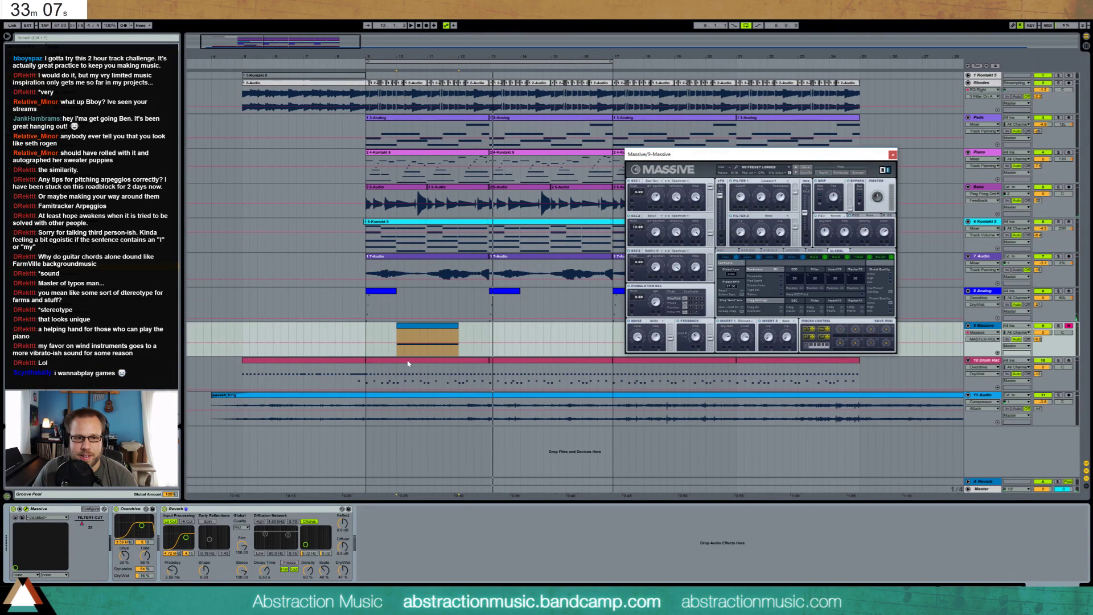
click(430, 346)
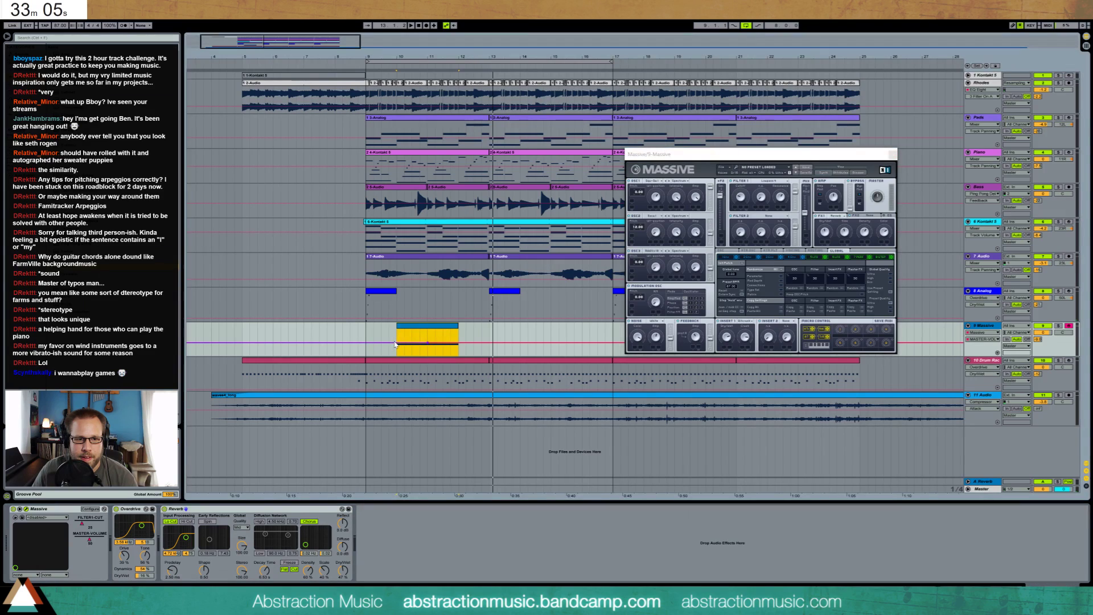
drag(397, 344, 459, 346)
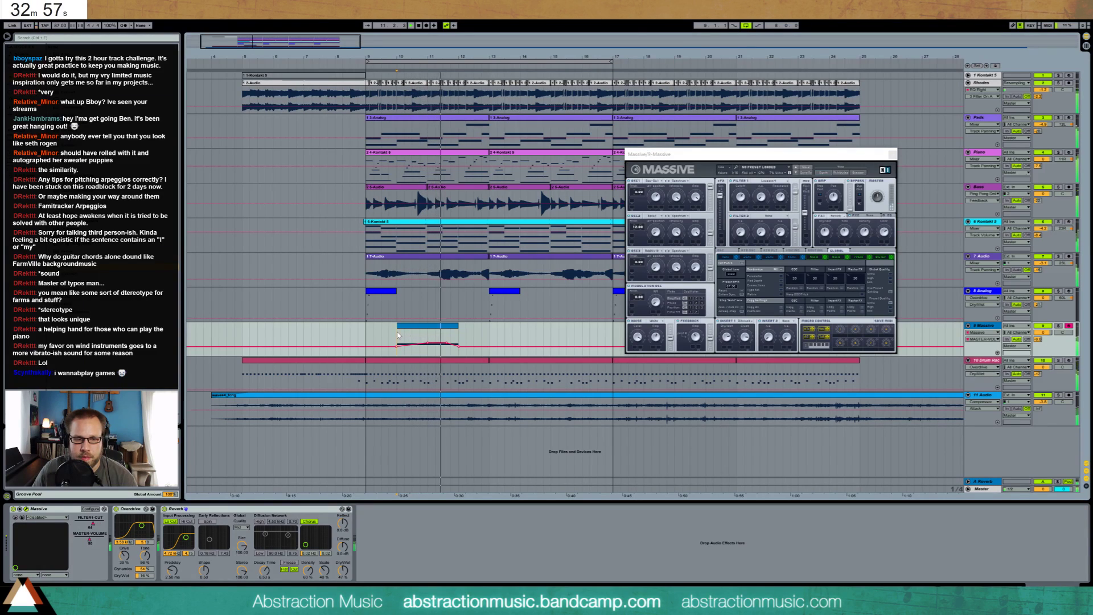
- Adjust Massive's noise level with the clip playing, then close the plug-in window and select the clip
click(431, 327)
click(656, 337)
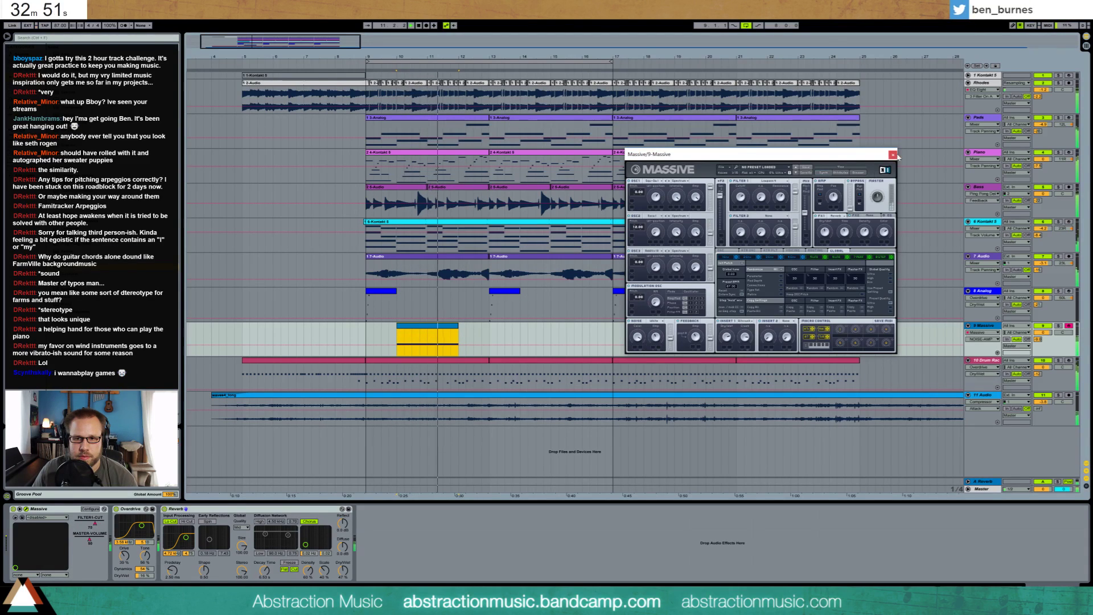
key(ctrl+alt+p)
click(421, 340)
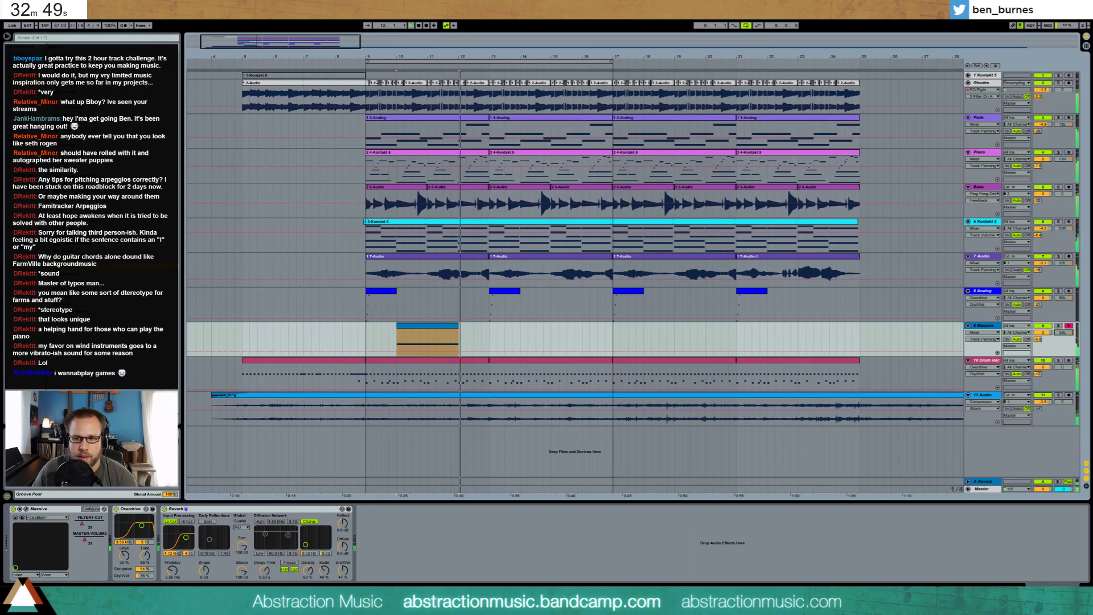
- Duplicate the Massive clip eight bars further along its track, to bar 18
drag(487, 336, 368, 340)
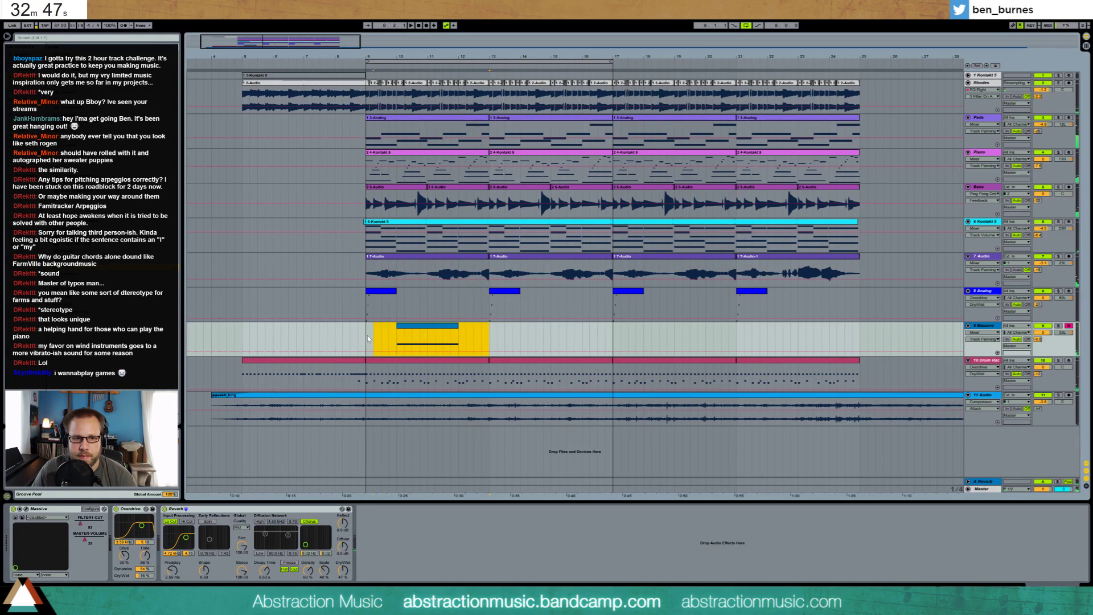
key(ctrl+d)
key(ctrl+d)
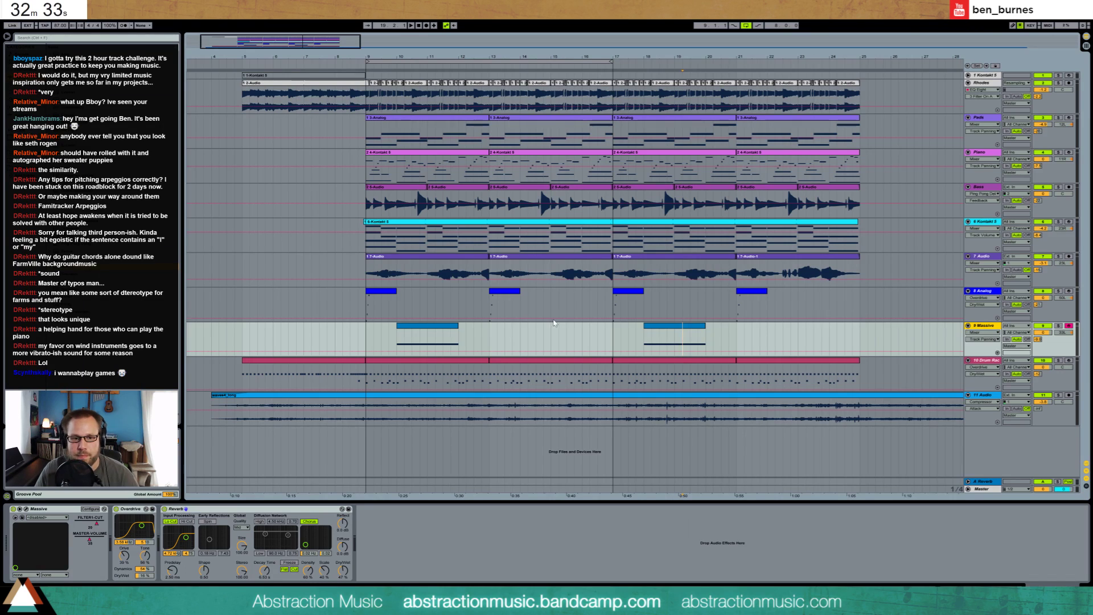
- Add an extra hit to the Drum Rack clip at bar 13 and select the drum section at bar 21
double_click(543, 362)
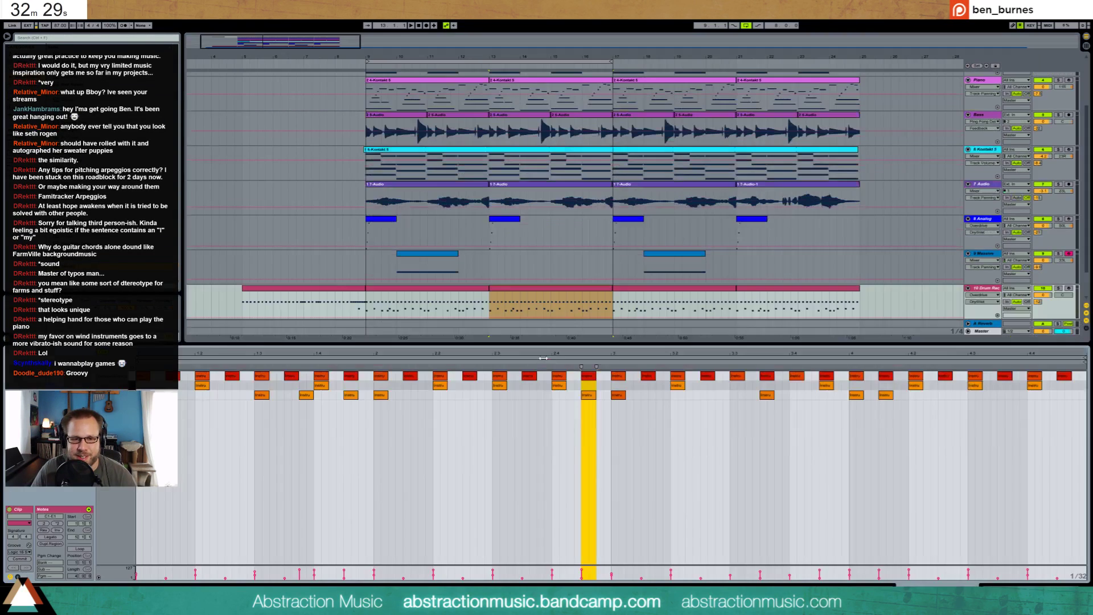
click(583, 404)
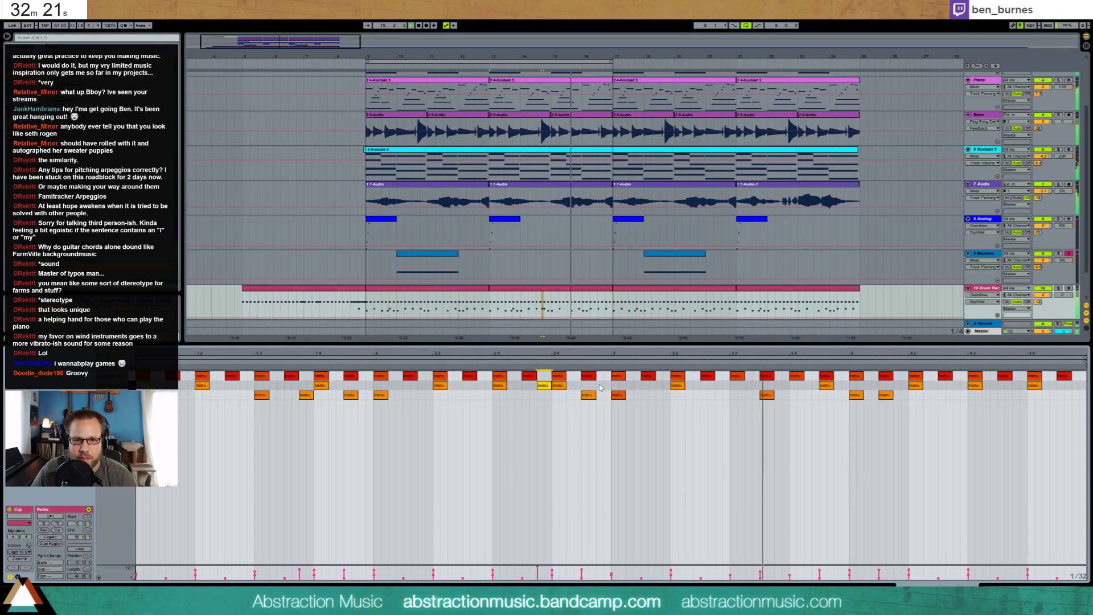
key(shift+Tab)
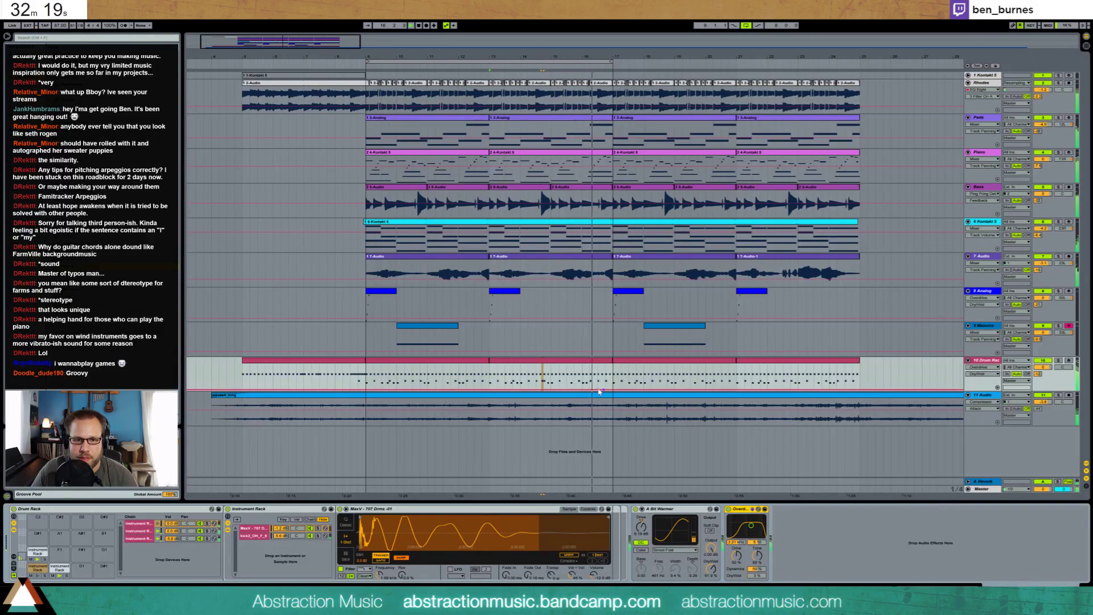
click(580, 365)
click(740, 378)
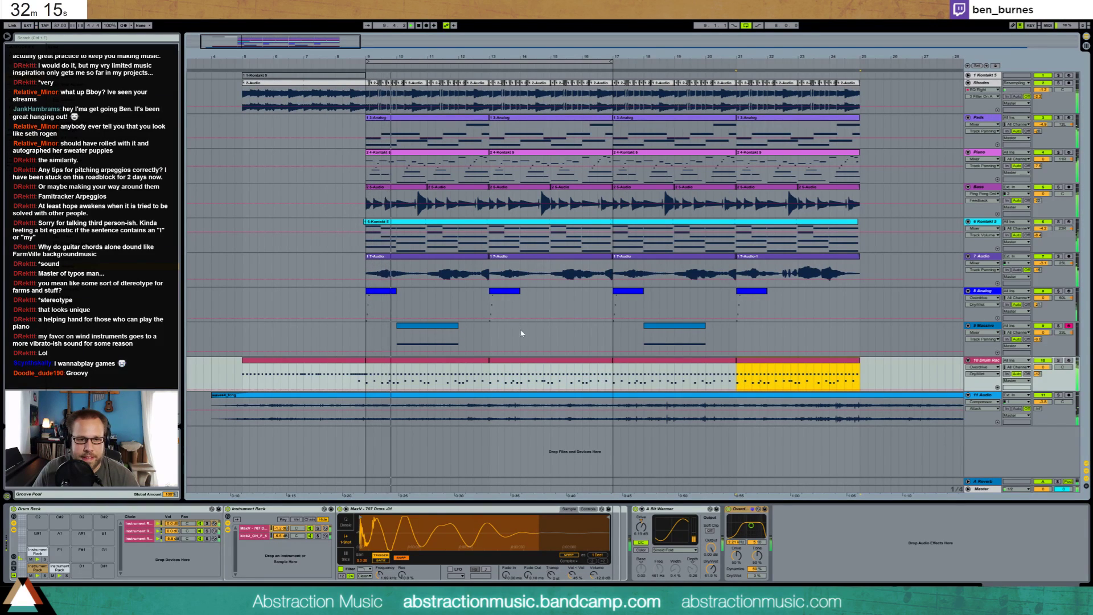
- Add another Massive clip across bars 14 and 15, and duplicate bars 9 to 16 of the track into the following eight bars
click(428, 340)
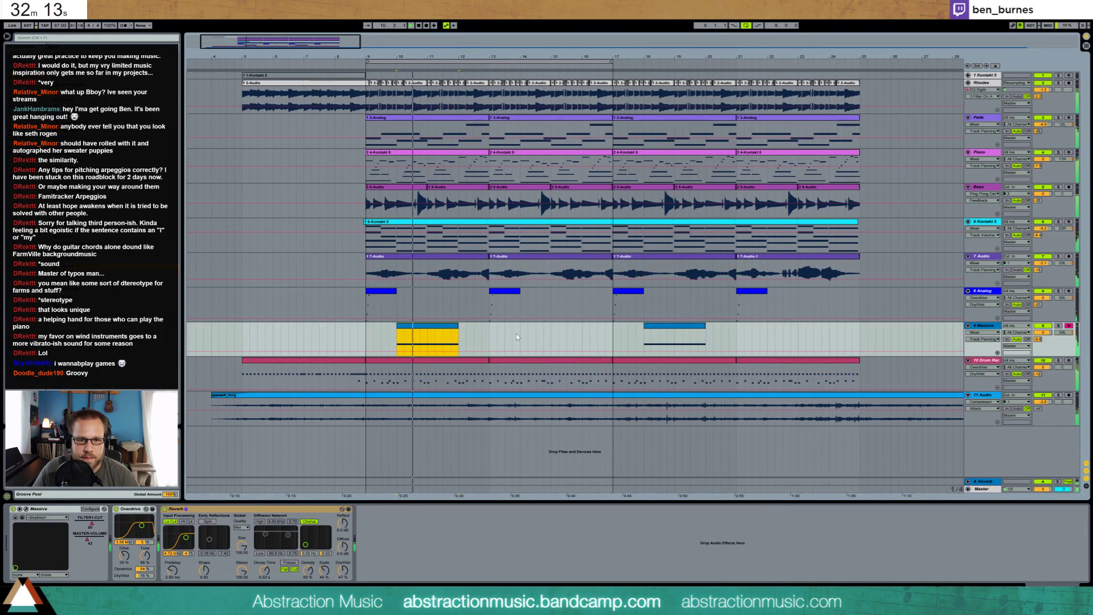
drag(520, 336, 583, 336)
key(ctrl+shift+m)
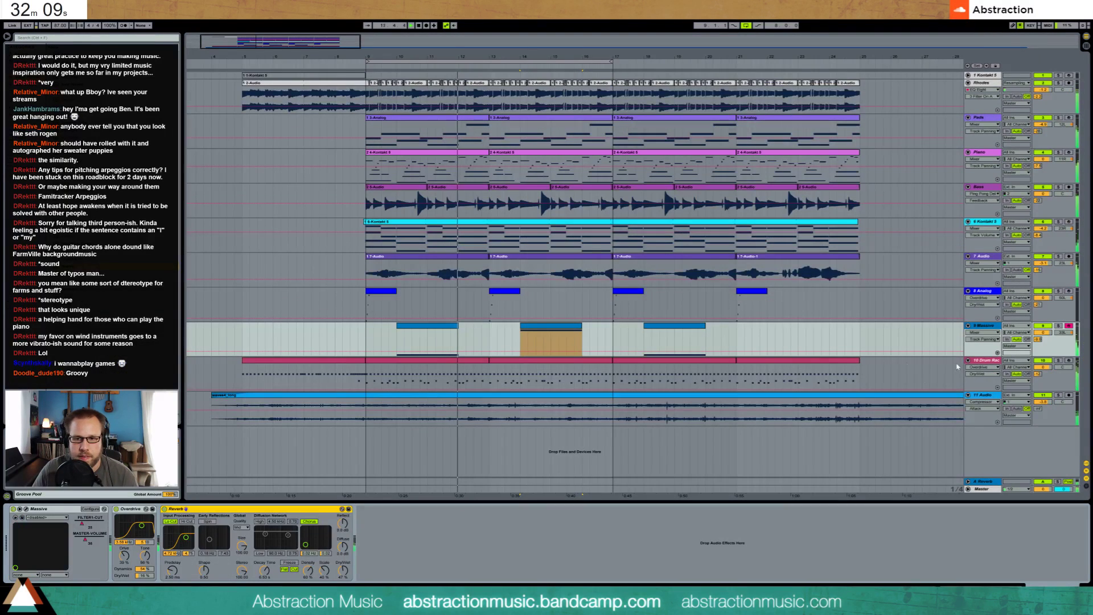
key(ctrl+z)
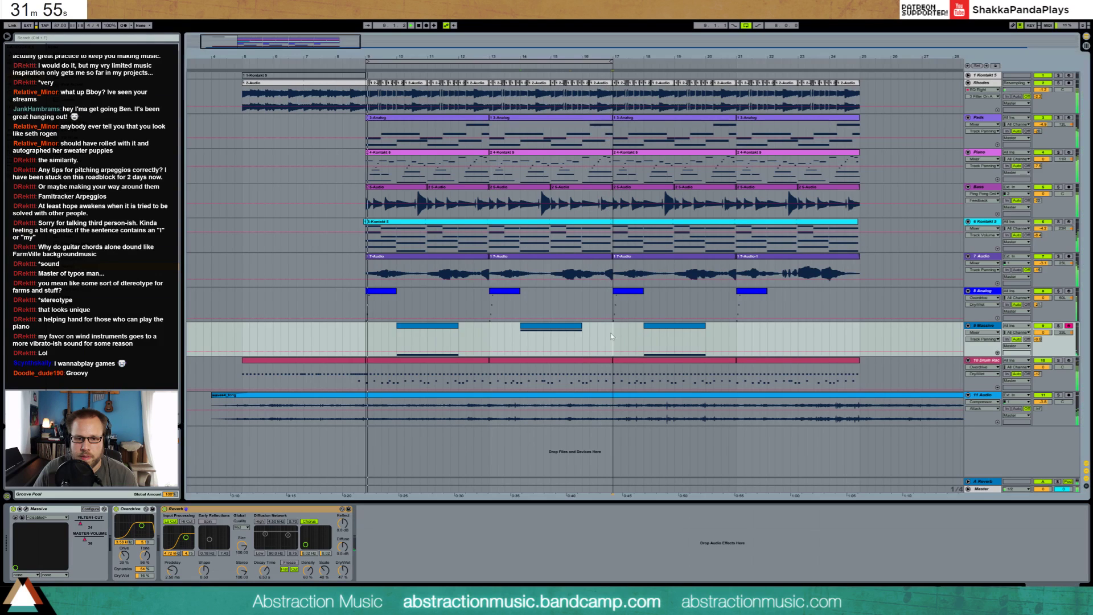
drag(612, 336, 368, 333)
key(ctrl+d)
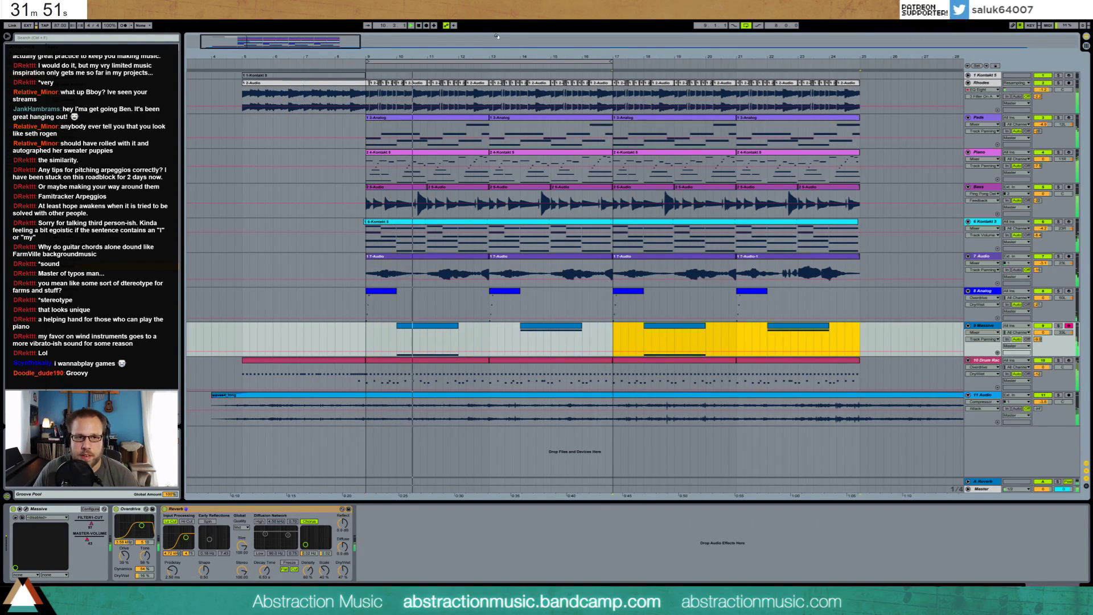
- Delete the end of the long audio clip on track 11 from about bar 56 onwards
drag(280, 42, 280, 25)
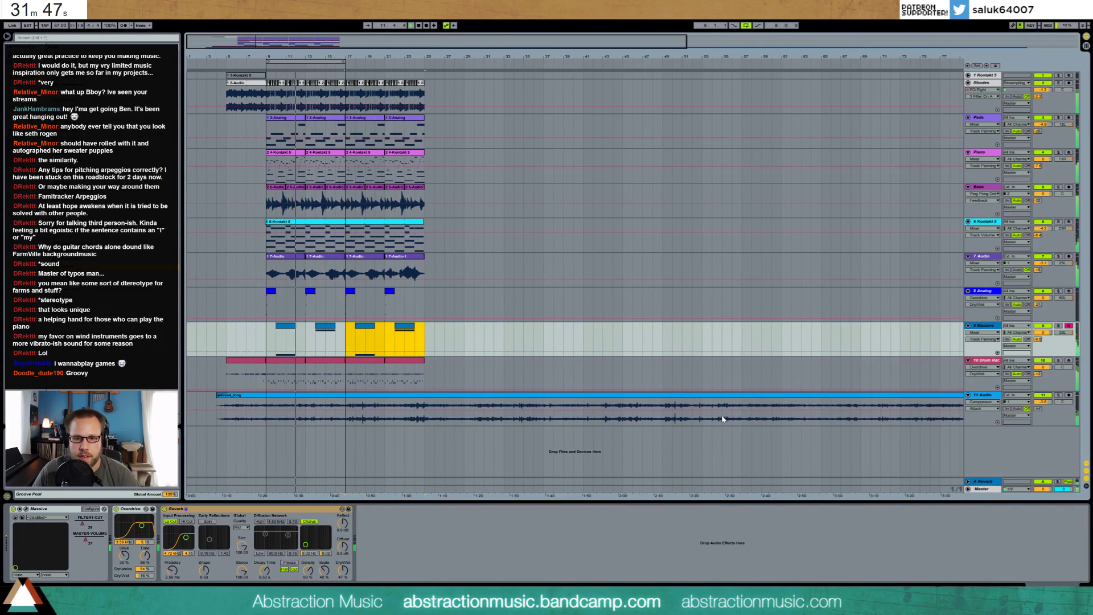
drag(736, 424, 882, 410)
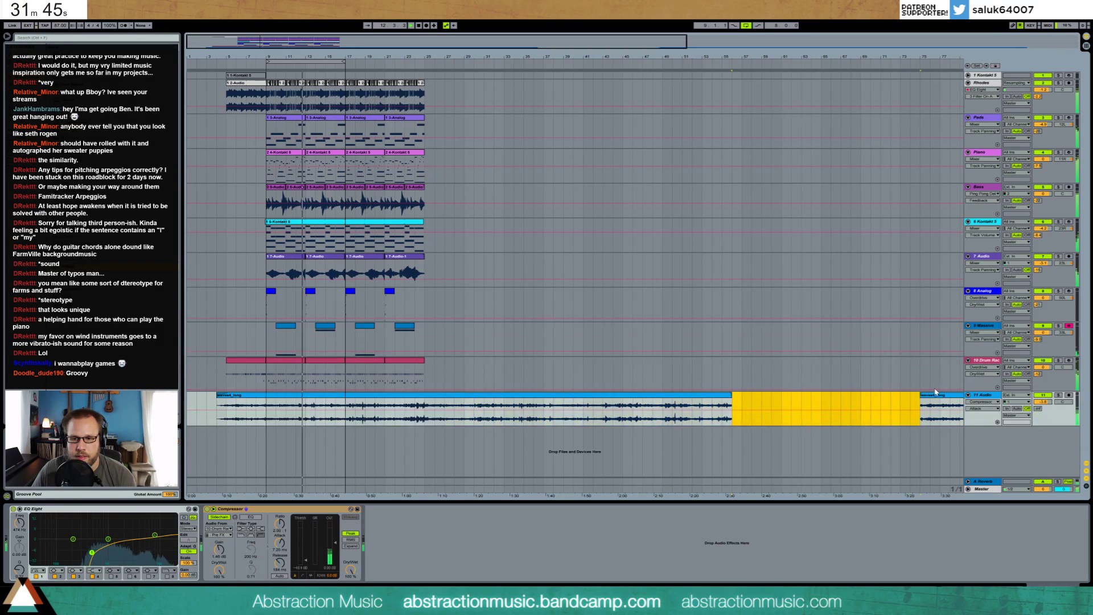
key(Delete)
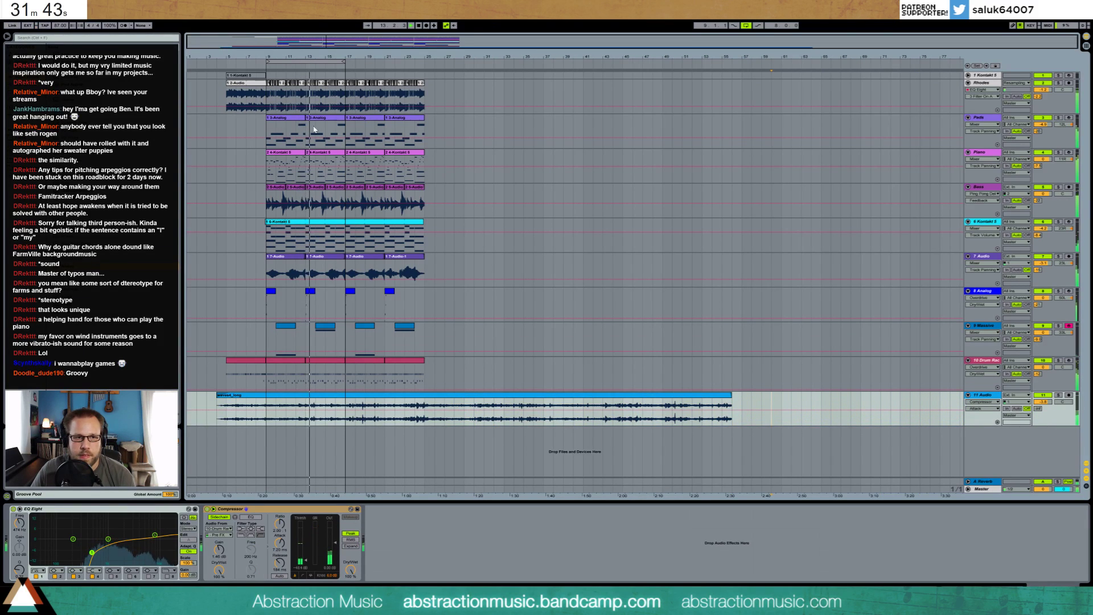
- Open the Massive synth's editor, solo its track and play the arrangement from bar 10
drag(307, 56, 246, 47)
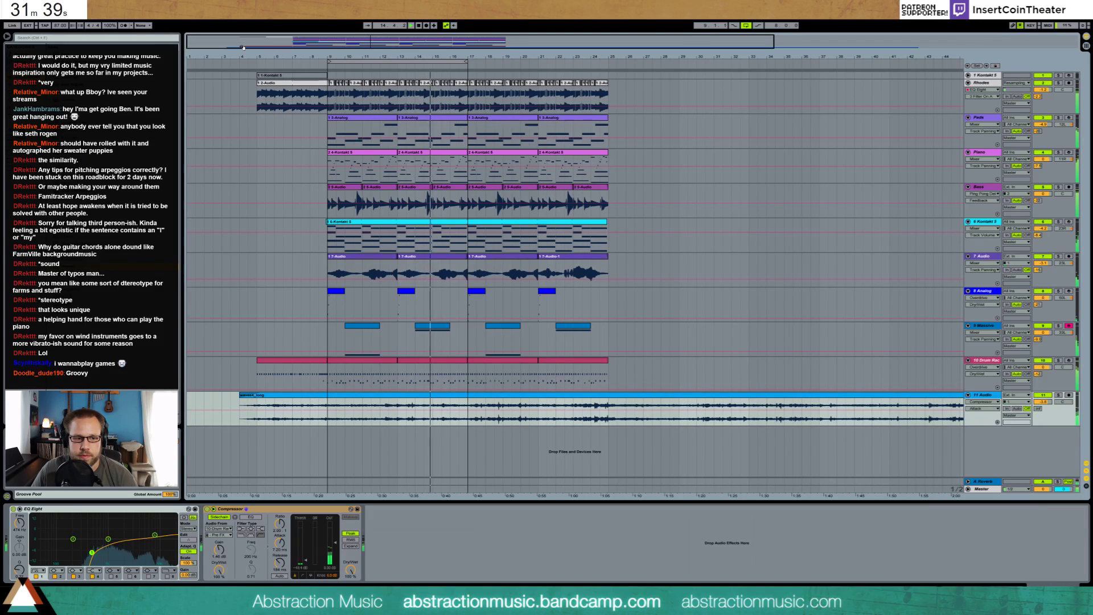
click(372, 333)
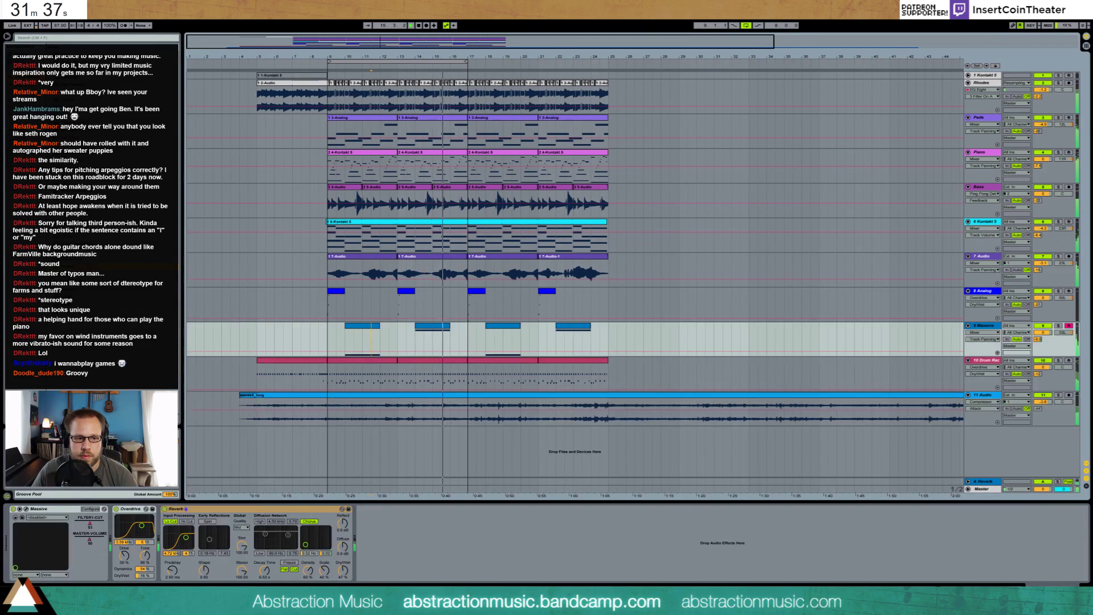
click(21, 517)
click(1059, 326)
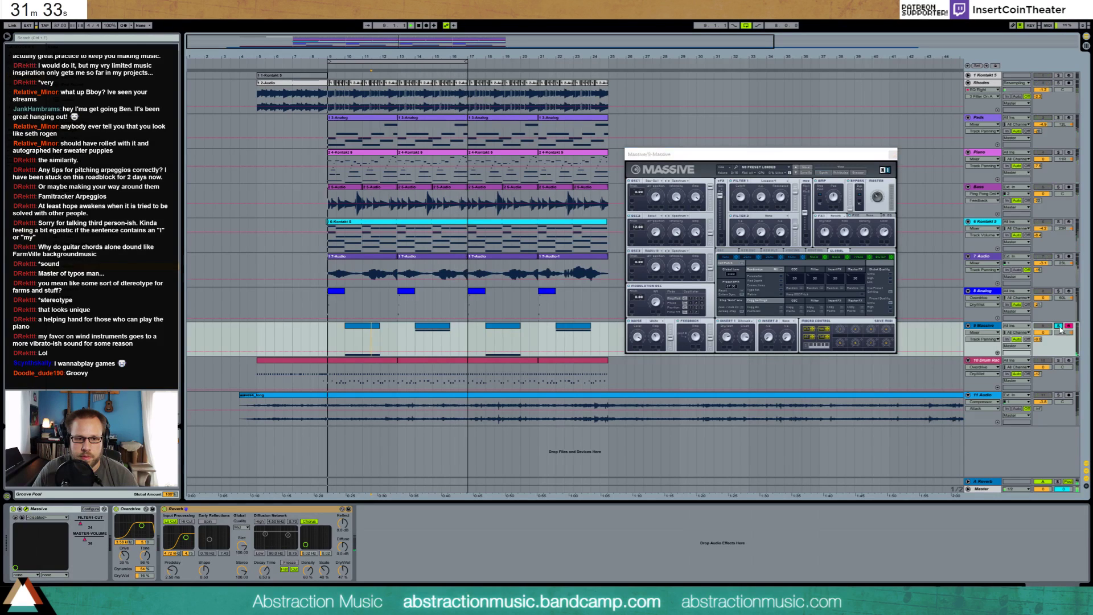
click(344, 336)
key(space)
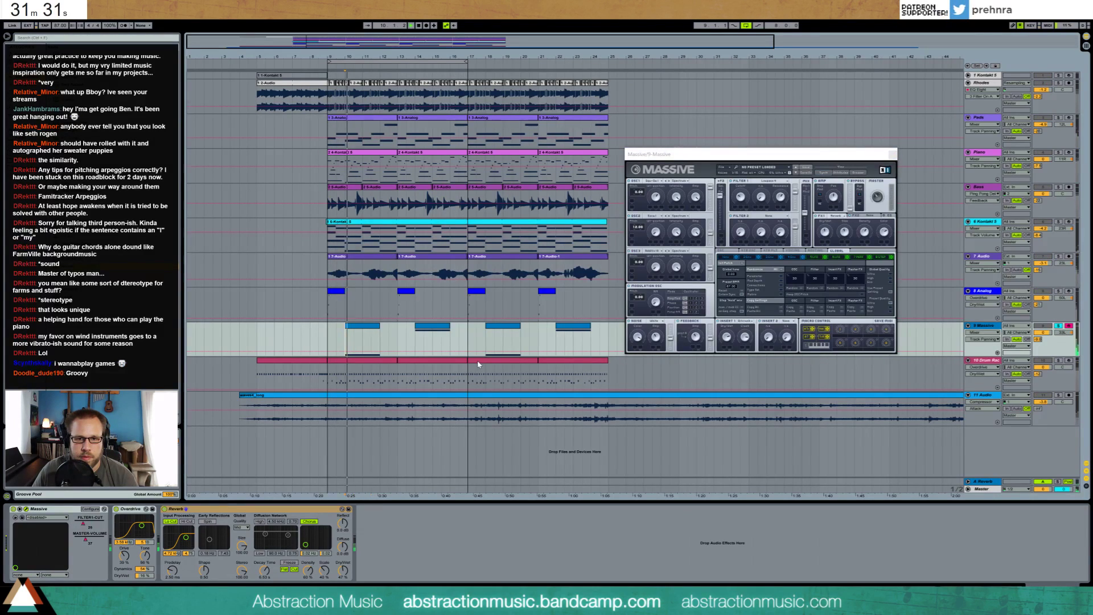
- Choose a different wavetable for oscillator 3 in Massive and adjust the oscillator's level
click(660, 220)
click(667, 254)
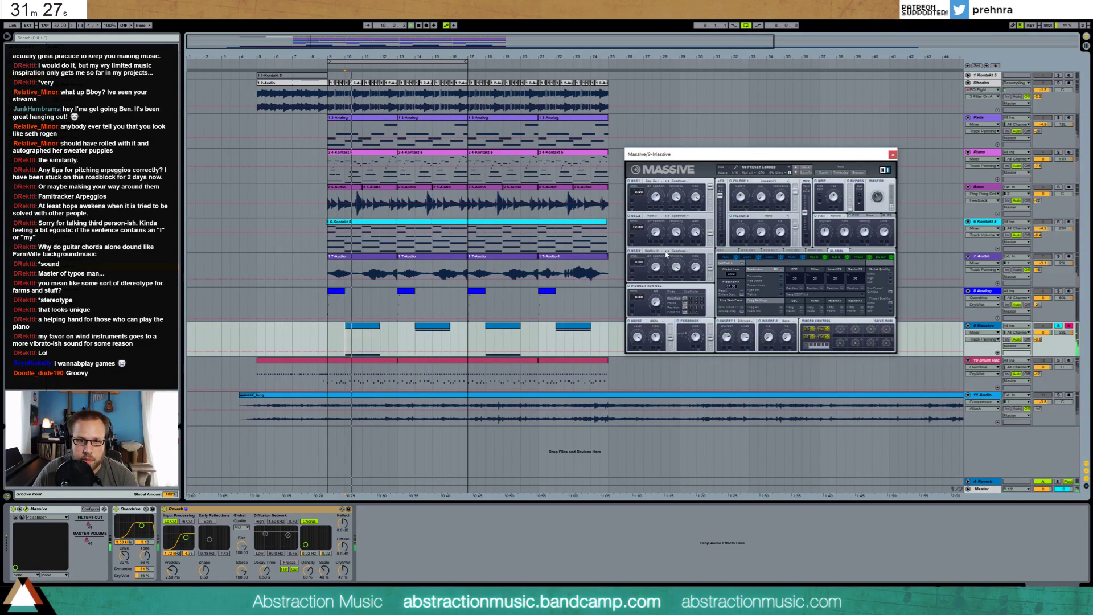
click(668, 254)
click(706, 286)
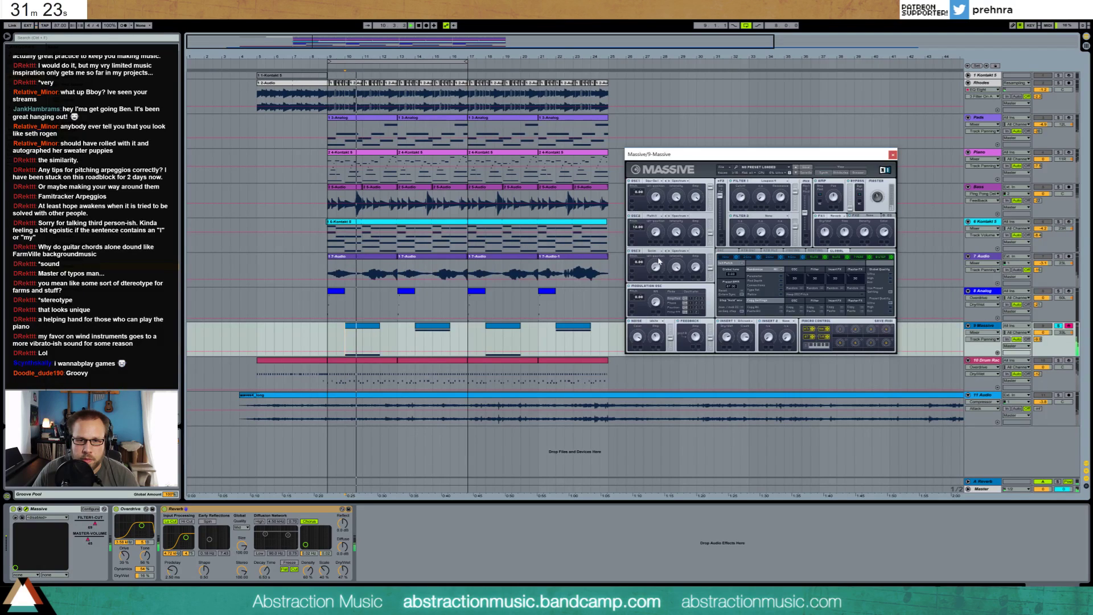
click(685, 232)
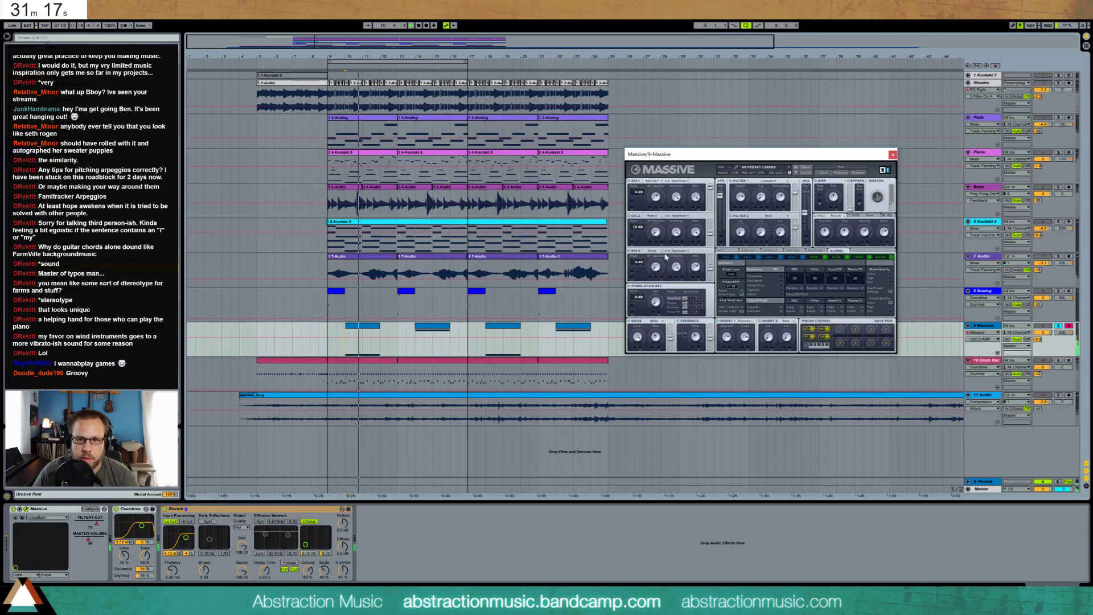
- Adjust Filter 1 and the feedback level in Massive, unsolo its track and close the synth's editor
click(741, 198)
click(780, 197)
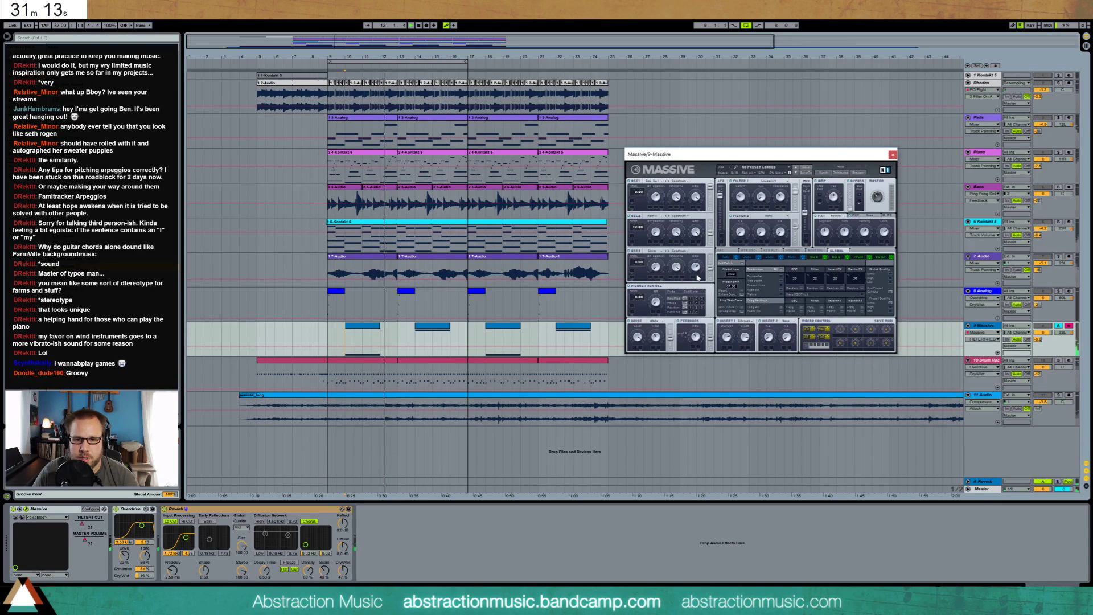
click(690, 326)
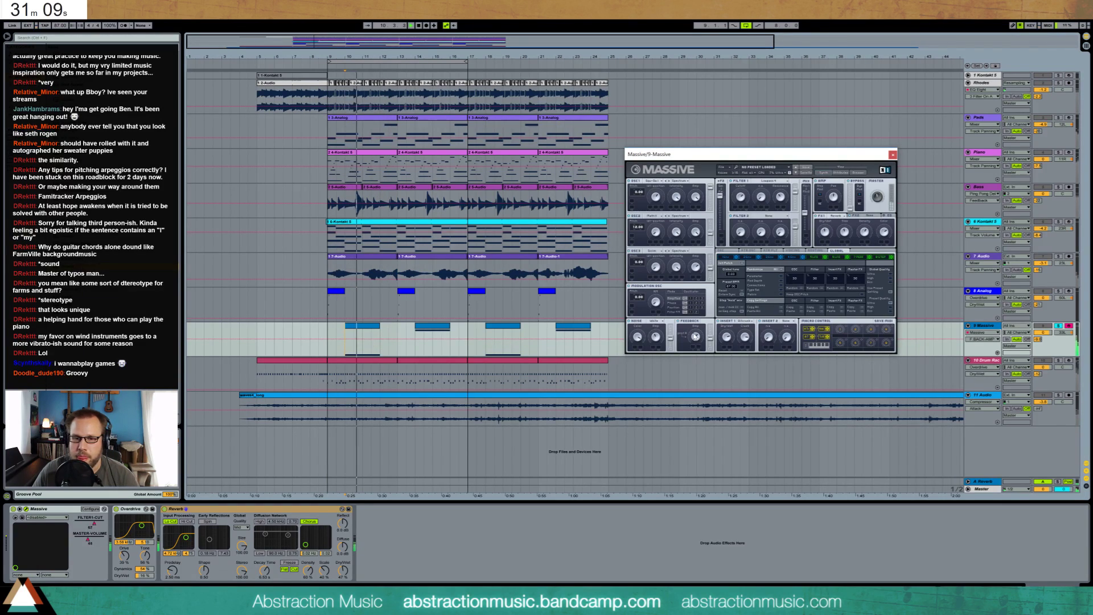
click(1059, 326)
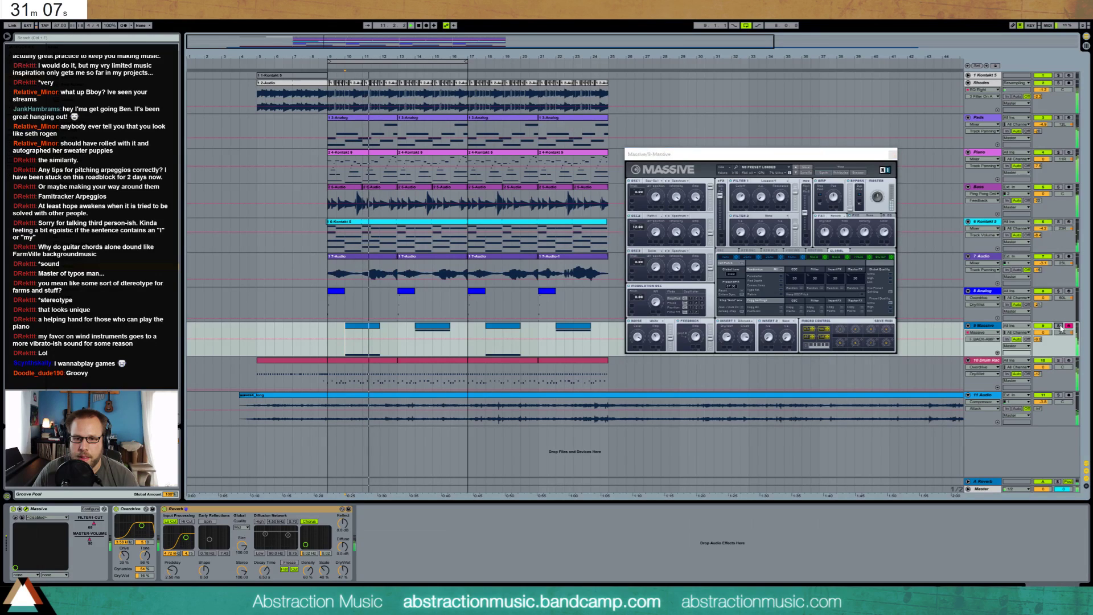
click(697, 340)
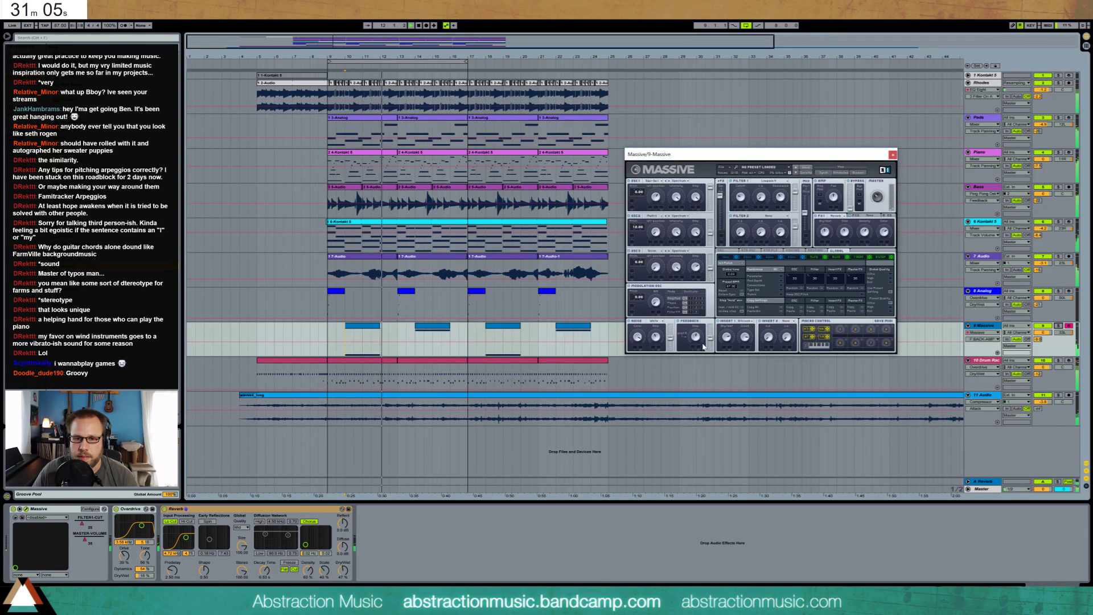
click(893, 154)
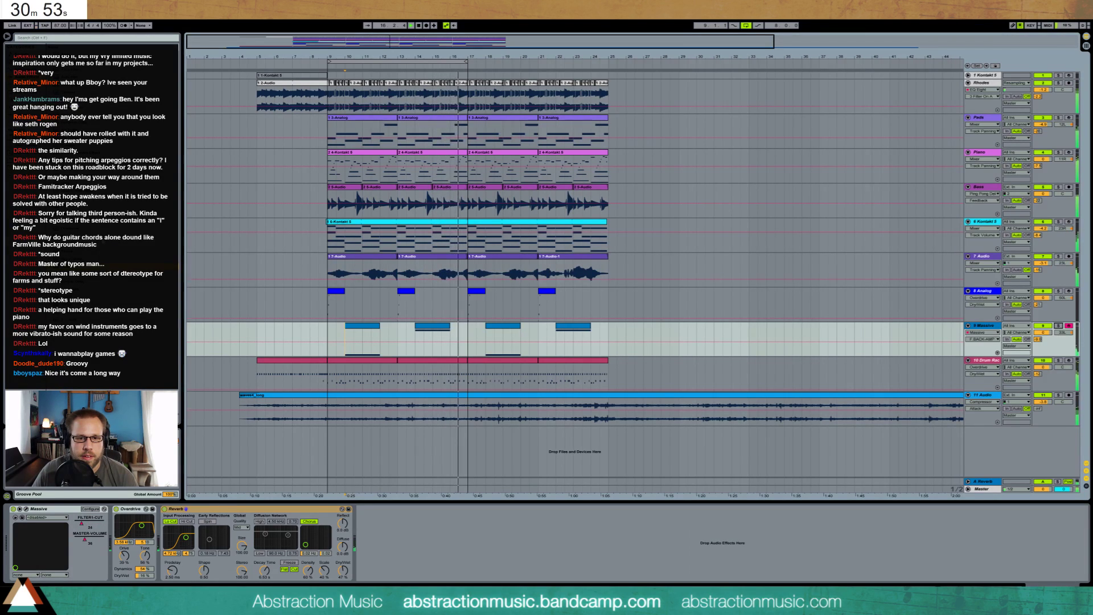
- Delete the Pads and Piano clips from bars 9 to 16
key(minus)
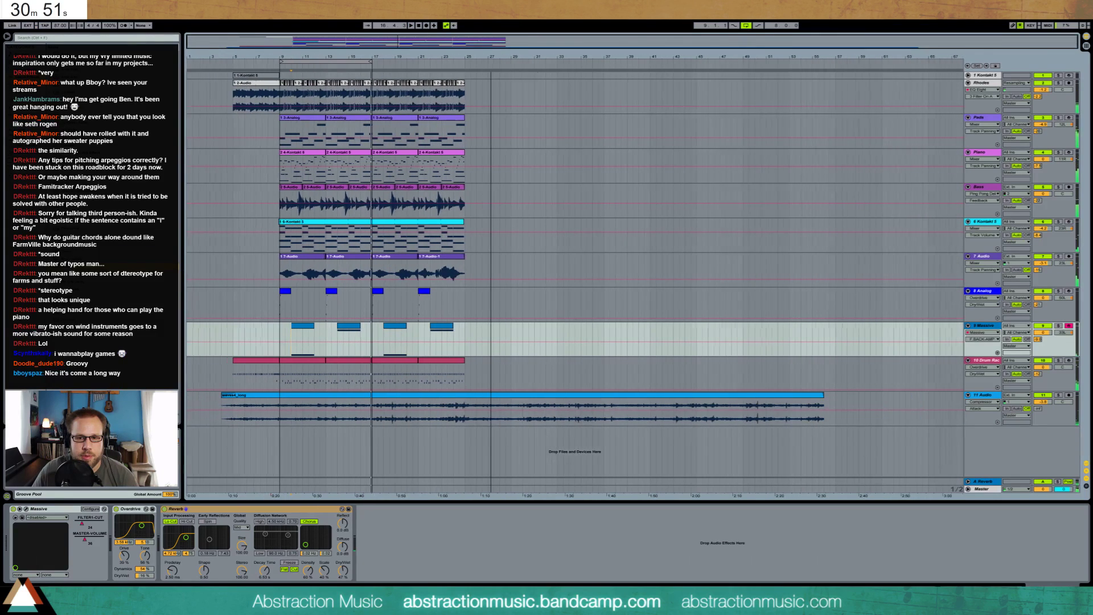
click(290, 121)
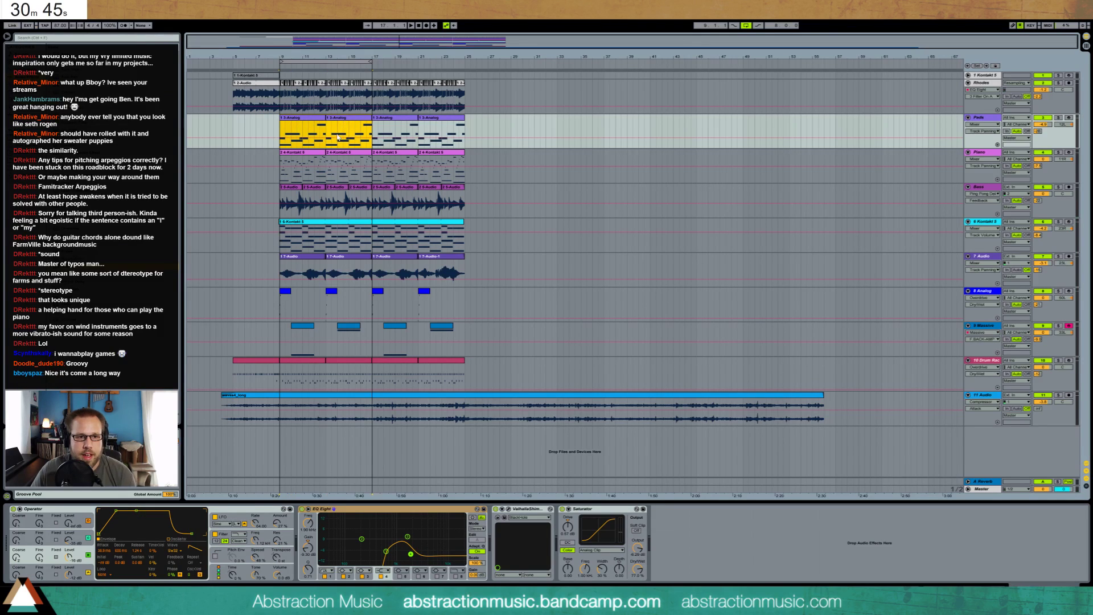
key(Delete)
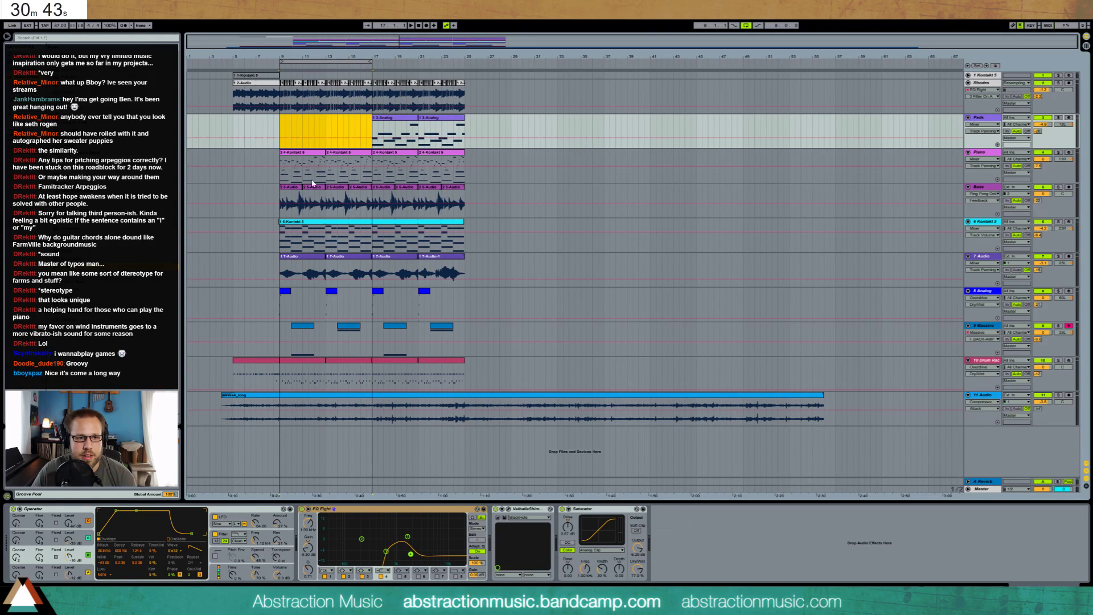
click(293, 190)
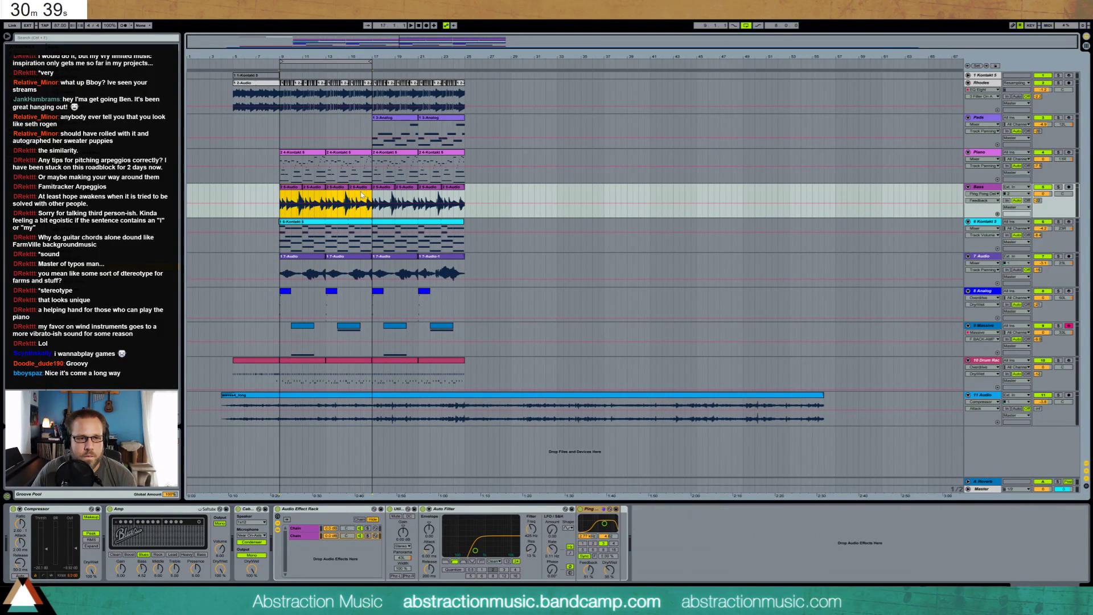
click(312, 158)
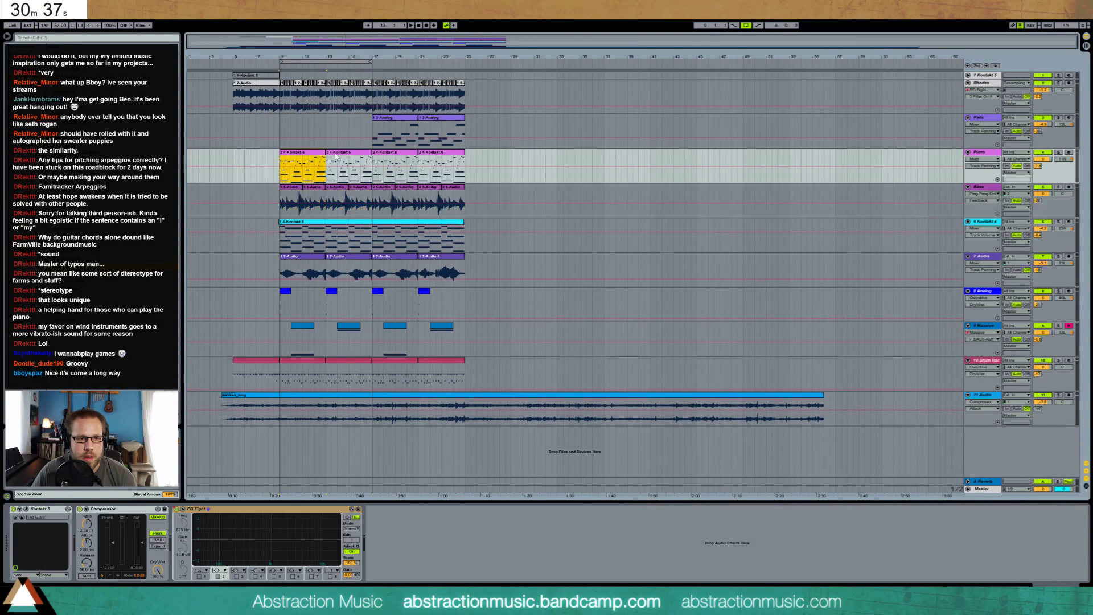
- Trim the start and extend the end of the track 6 Kontakt 5 clip so it spans bars 25 to 32
click(303, 224)
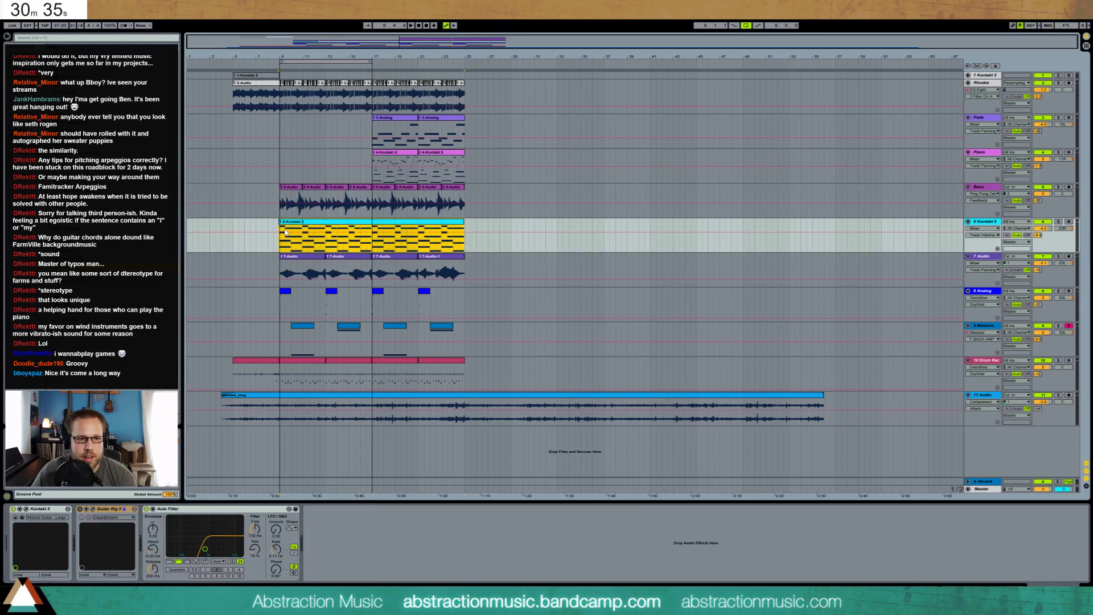
drag(296, 226, 372, 227)
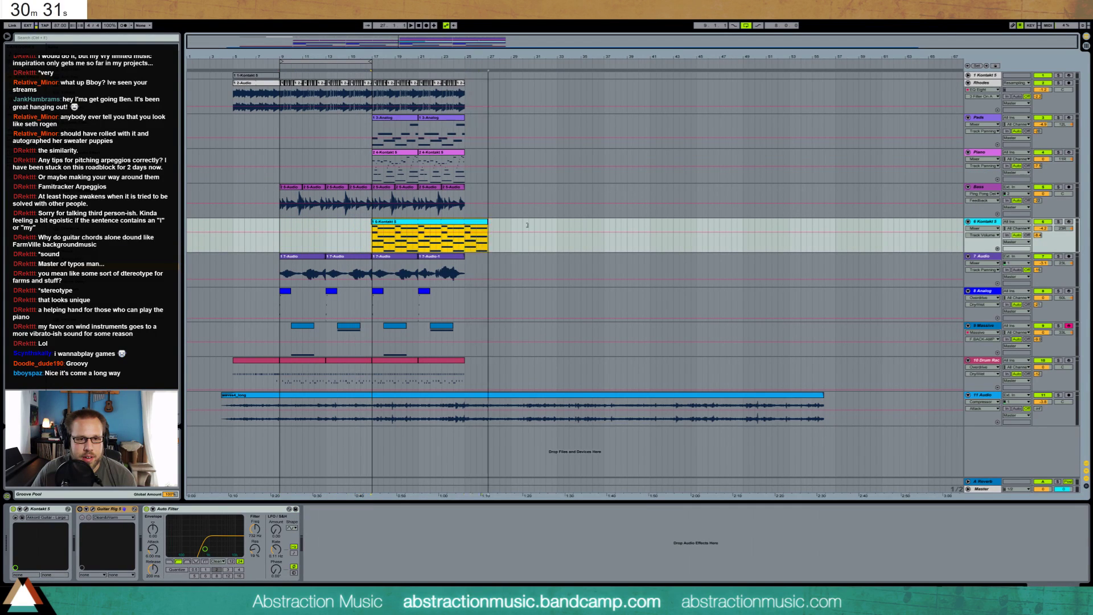
drag(488, 225, 557, 224)
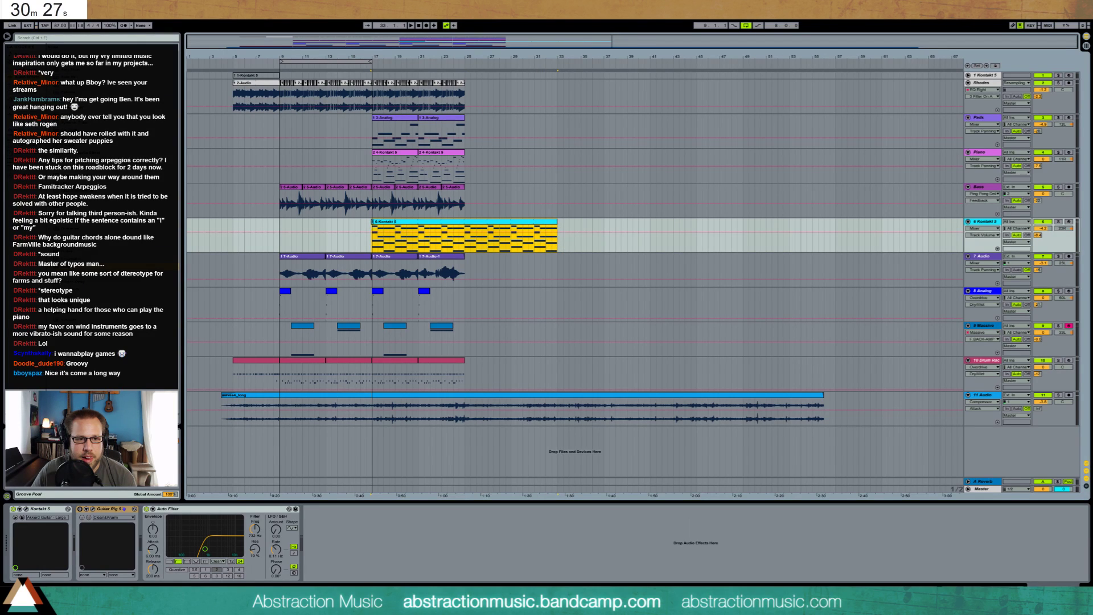
drag(373, 223, 466, 223)
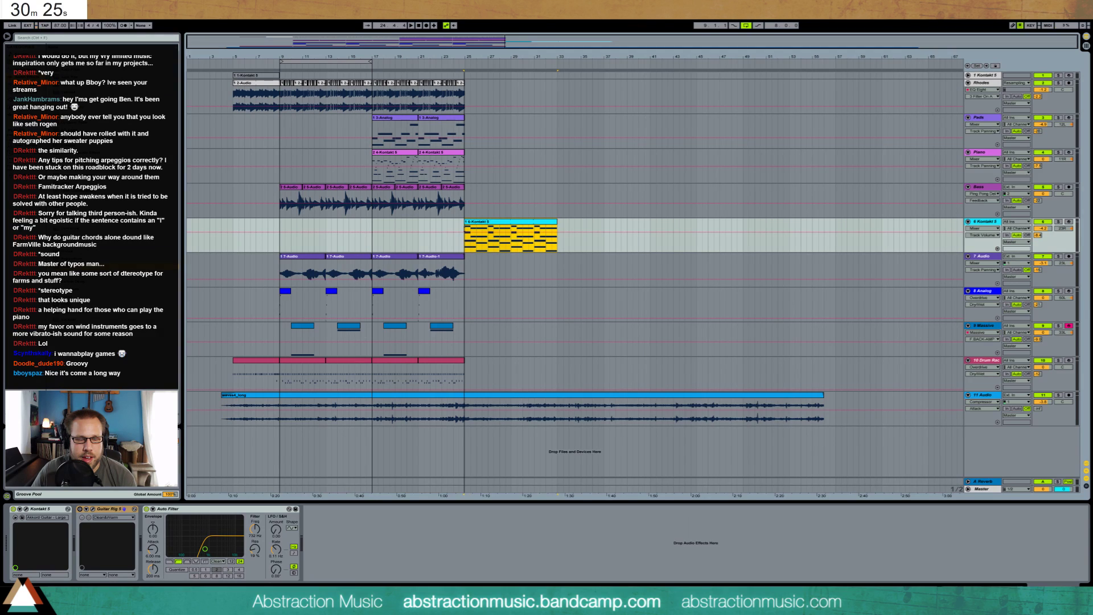
- Clear bars 9 to 16 of the track 7 audio, Analog and Massive tracks
click(312, 261)
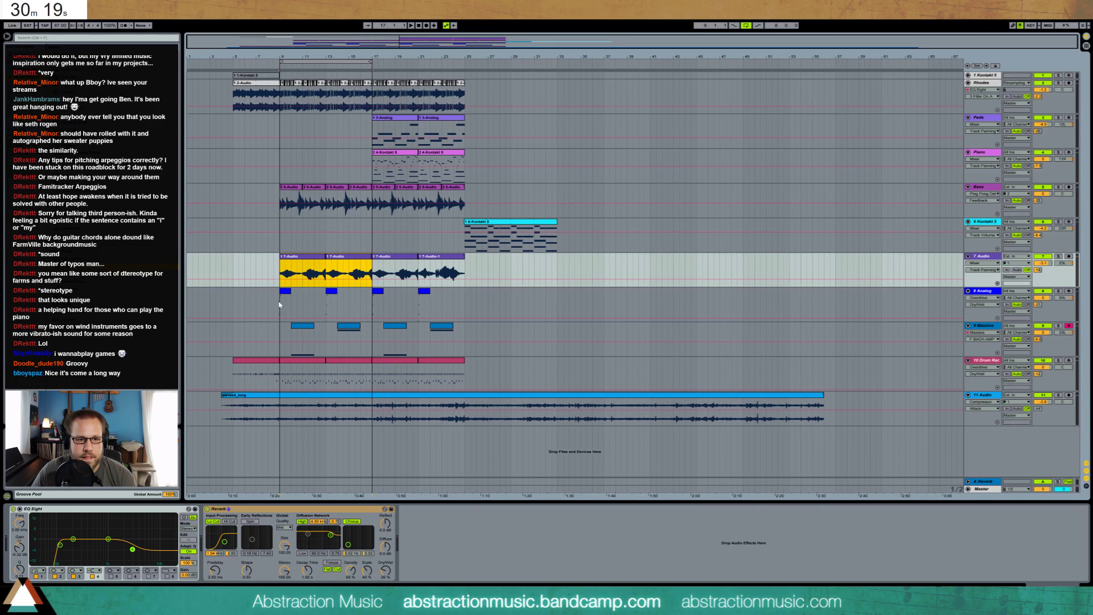
drag(280, 305, 372, 350)
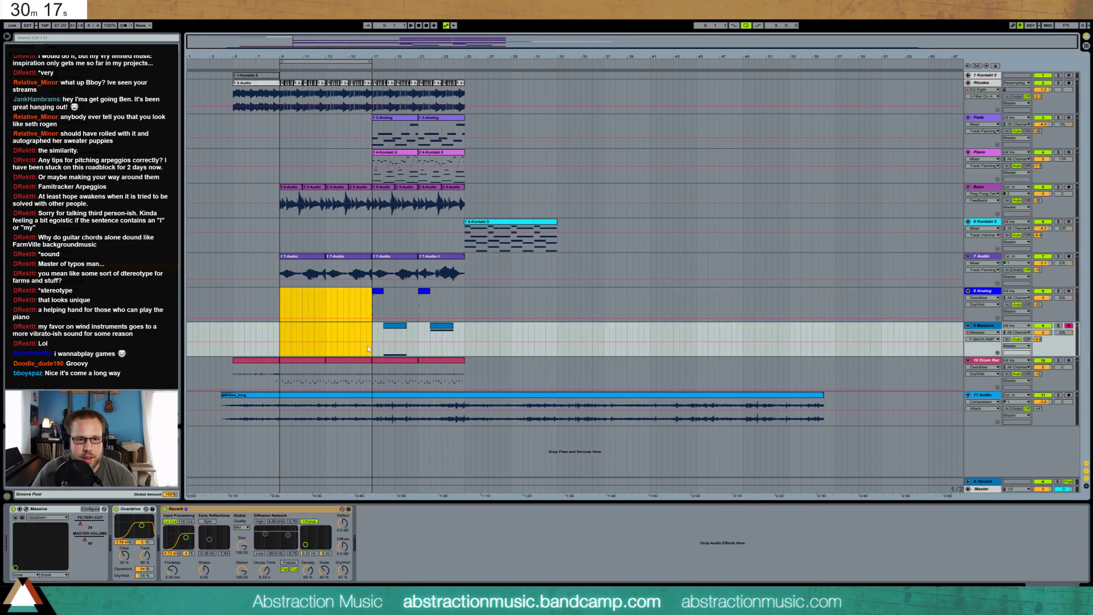
click(282, 263)
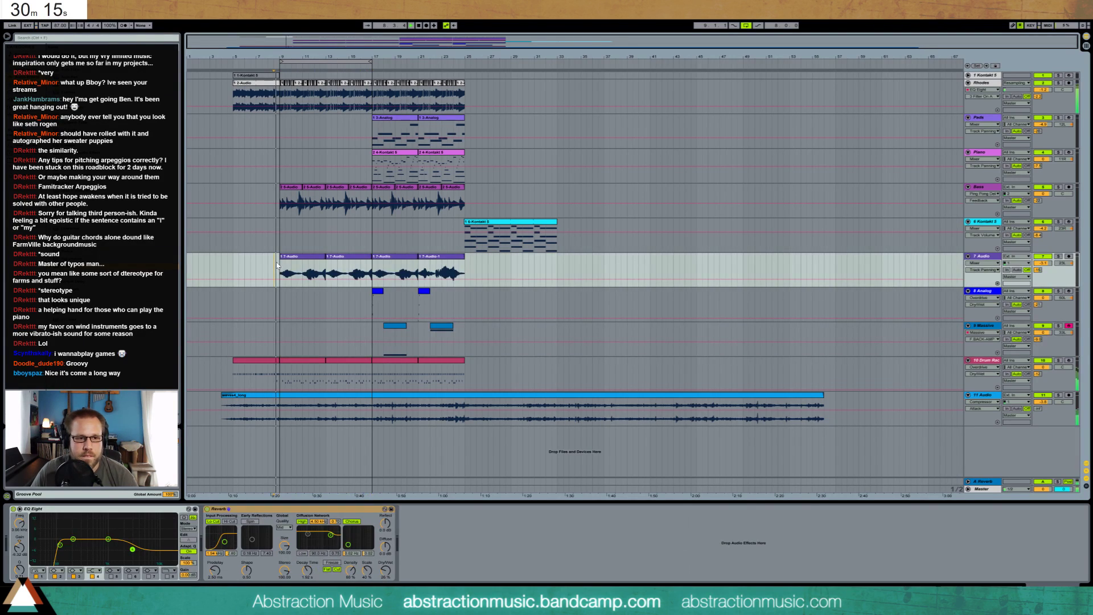
key(space)
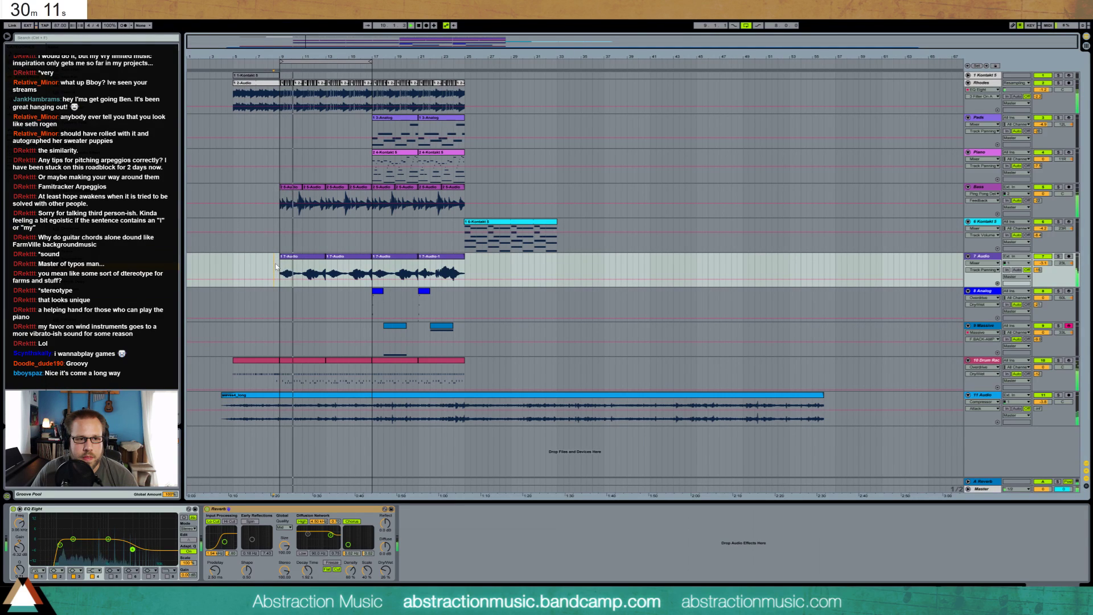
click(306, 263)
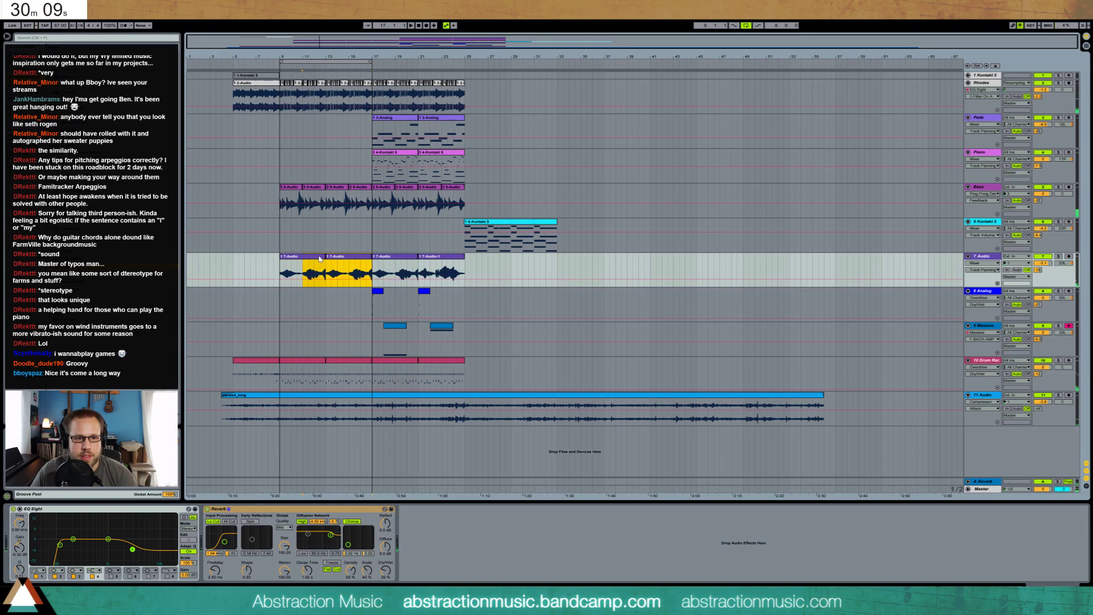
key(Delete)
- Copy the two Piano clips from bars 17 to 24 back to bar 9 and play the loop
click(393, 153)
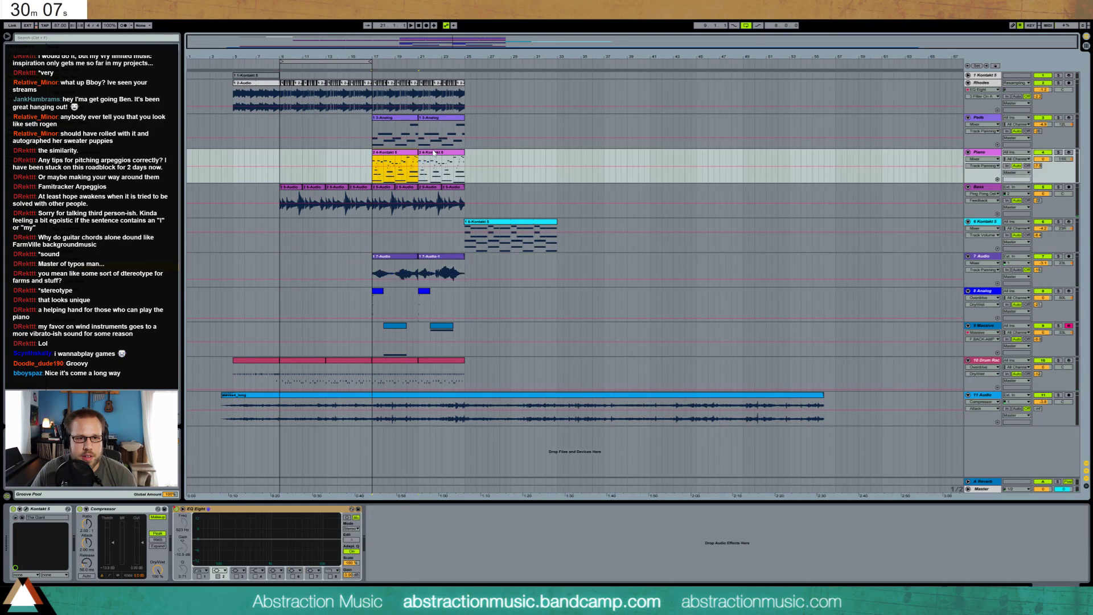
click(281, 163)
key(ctrl+v)
key(space)
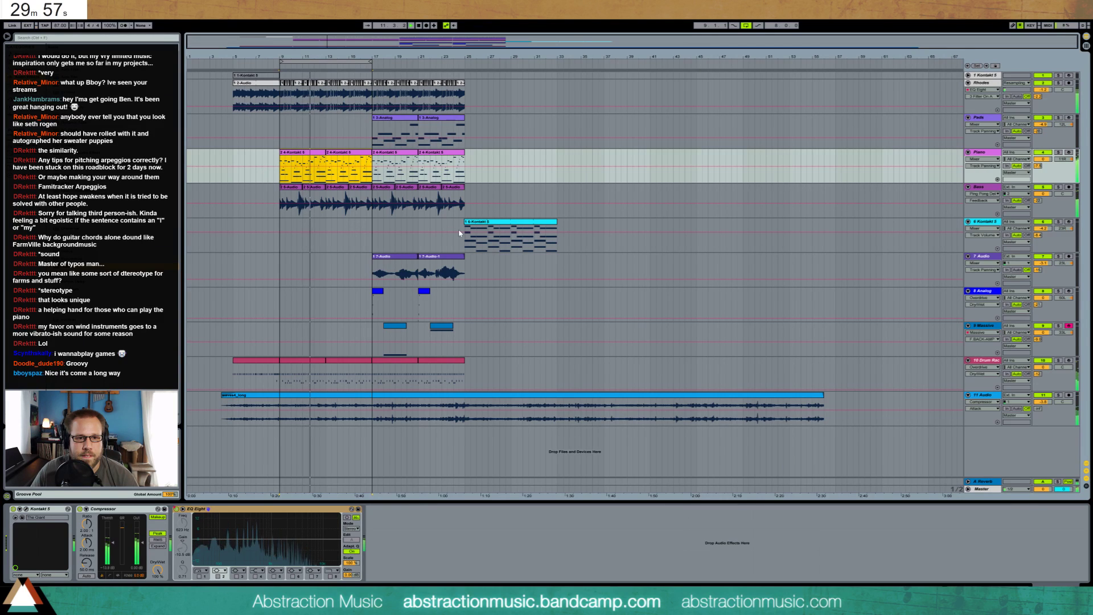
- Duplicate bars 17 to 24 of the Rhodes and Pads tracks into bars 25 to 32
click(455, 94)
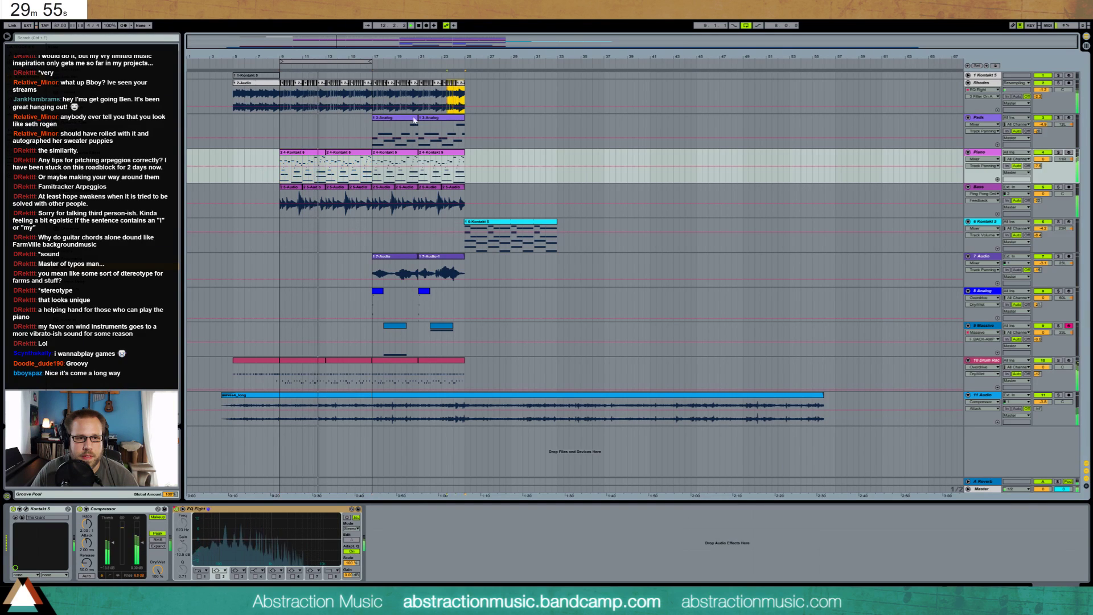
drag(414, 120, 390, 137)
key(ctrl+d)
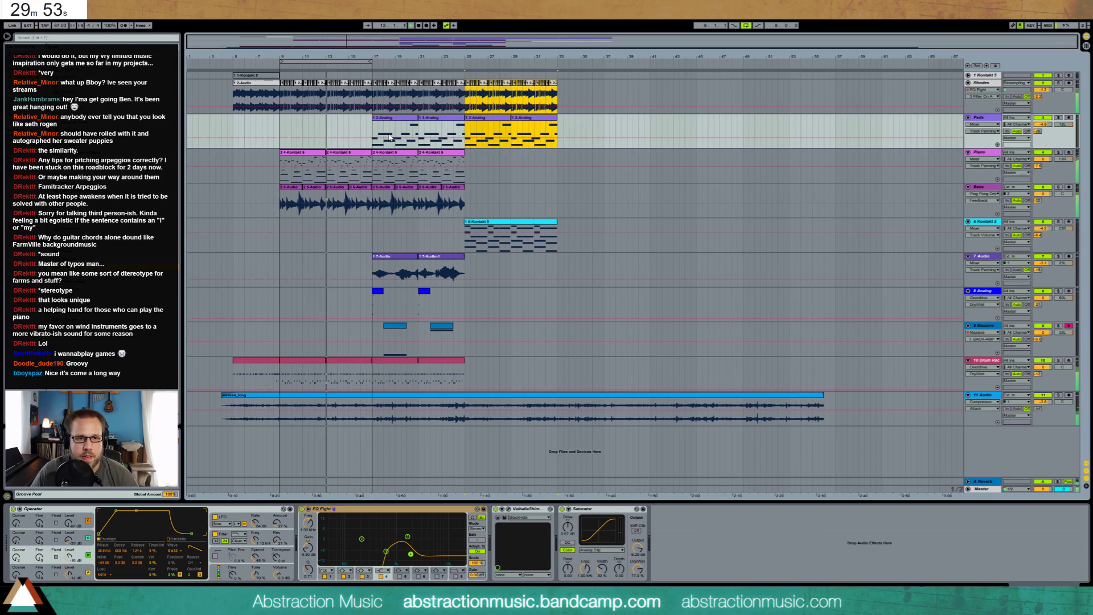
- Copy the four-bar Pads clip at bar 17 to bar 13
click(390, 136)
click(327, 122)
key(ctrl+v)
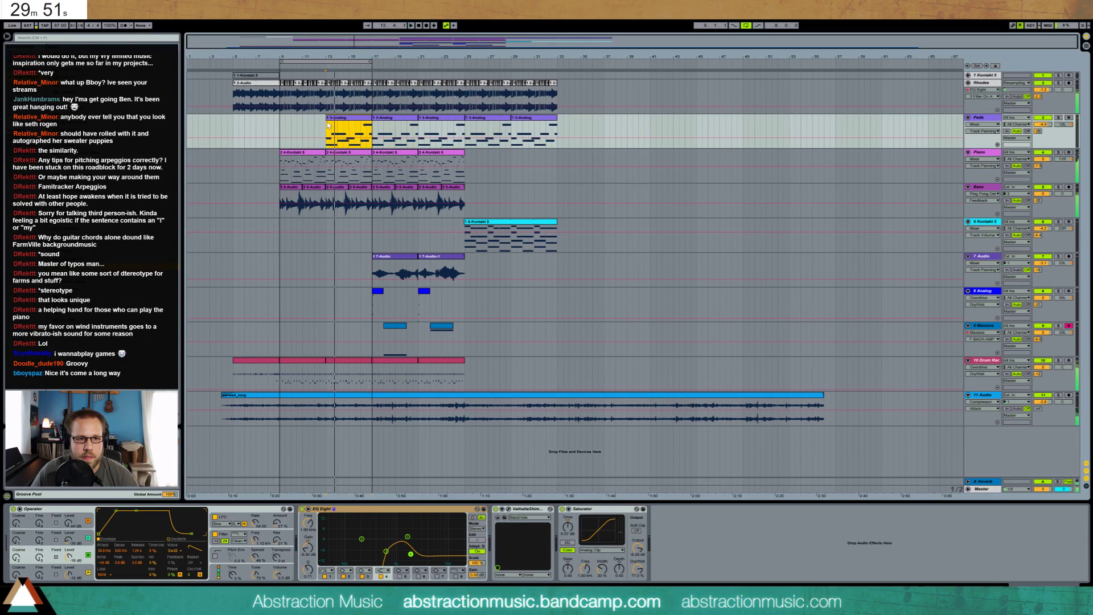
- Move the track 7 audio, Analog and Massive clips from bars 17 to 24 to start at bar 25
click(387, 258)
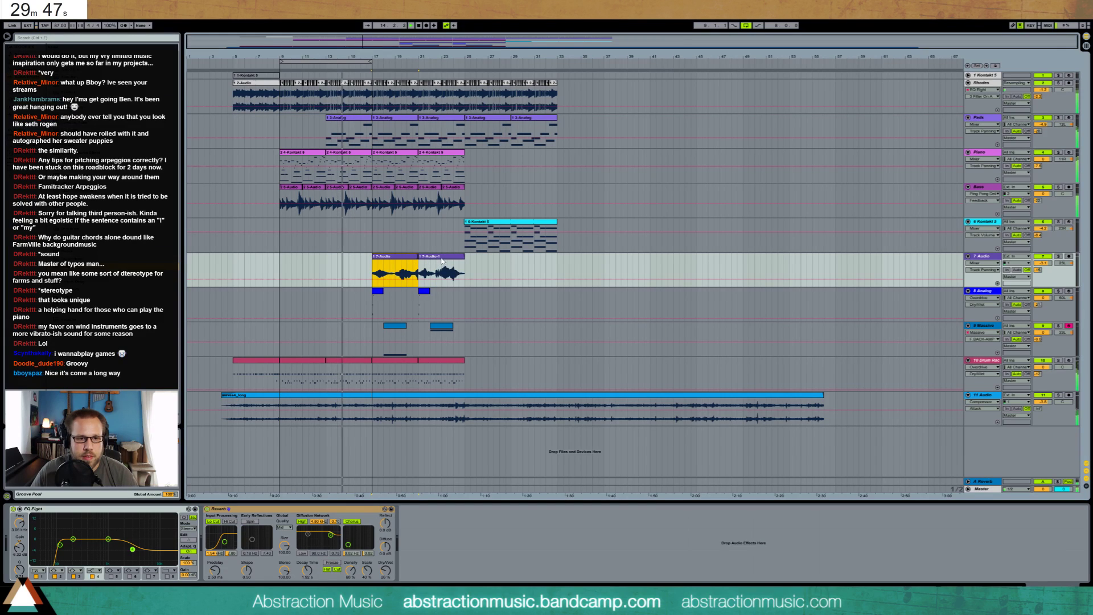
click(440, 259)
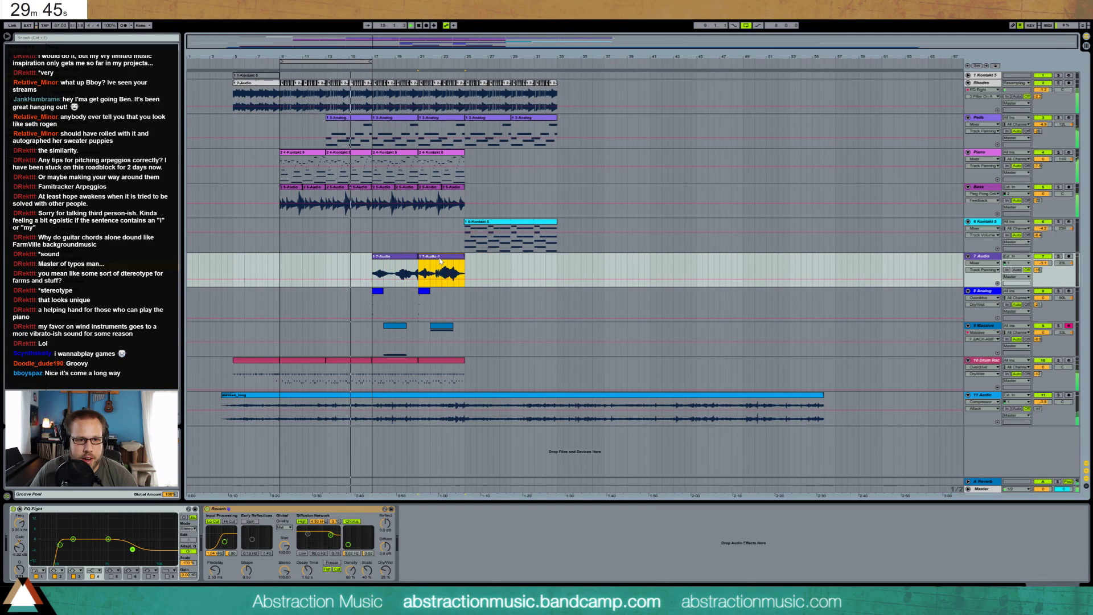
drag(405, 259, 494, 255)
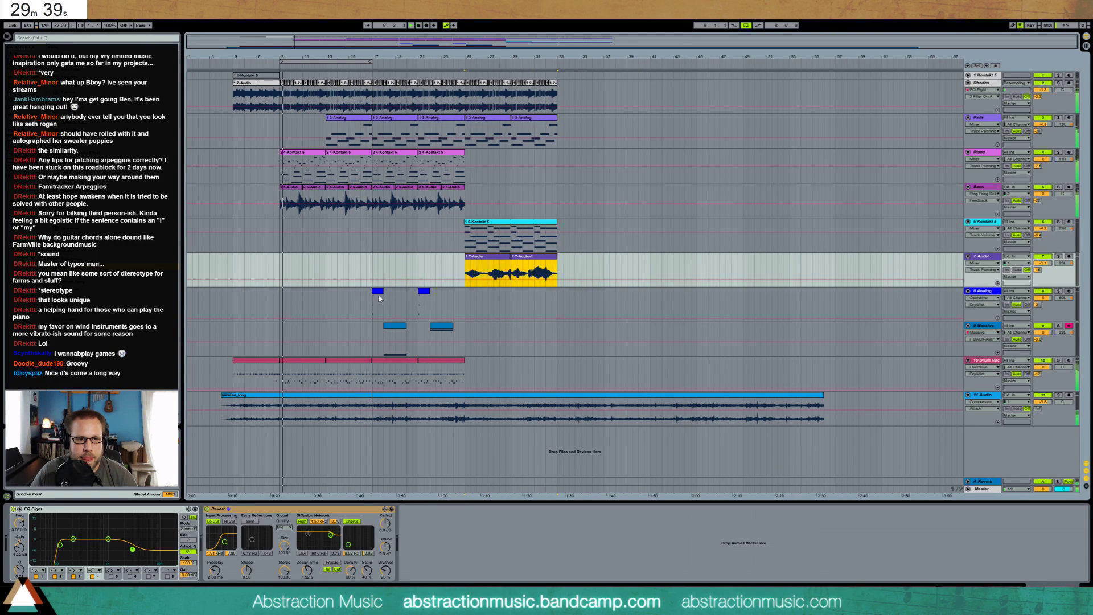
drag(462, 341, 475, 304)
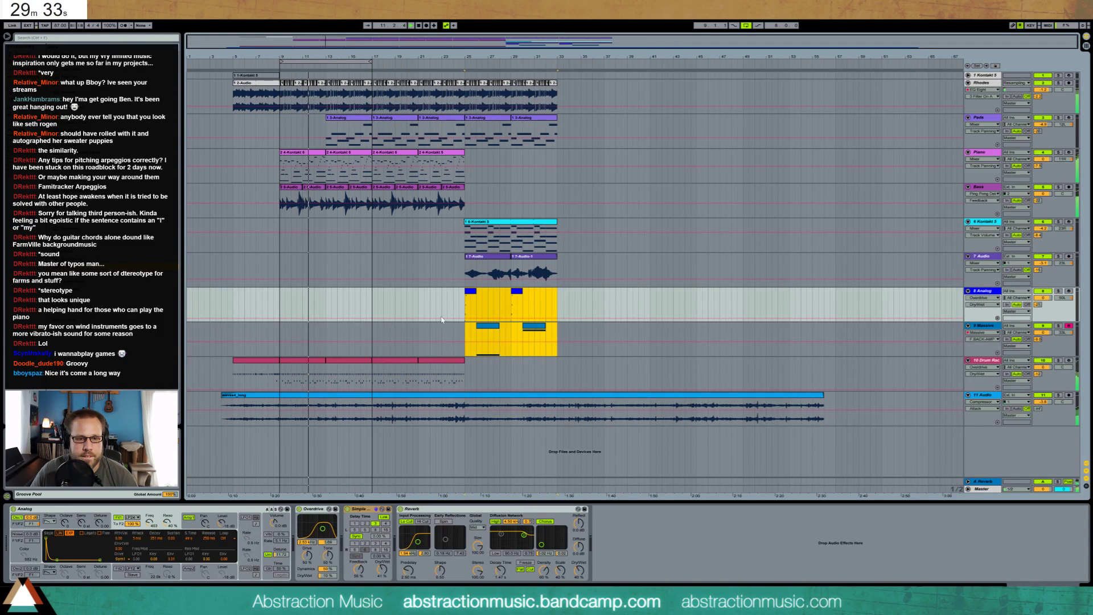
- Duplicate the two Drum Rack clips from bars 17 to 24 into bars 25 to 32
click(456, 362)
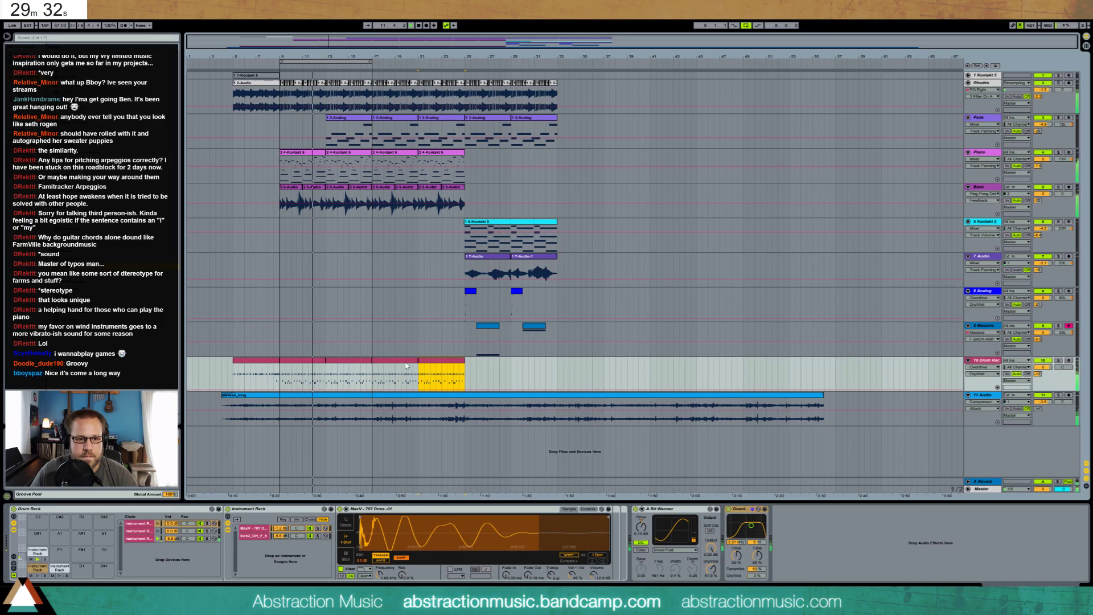
click(355, 364)
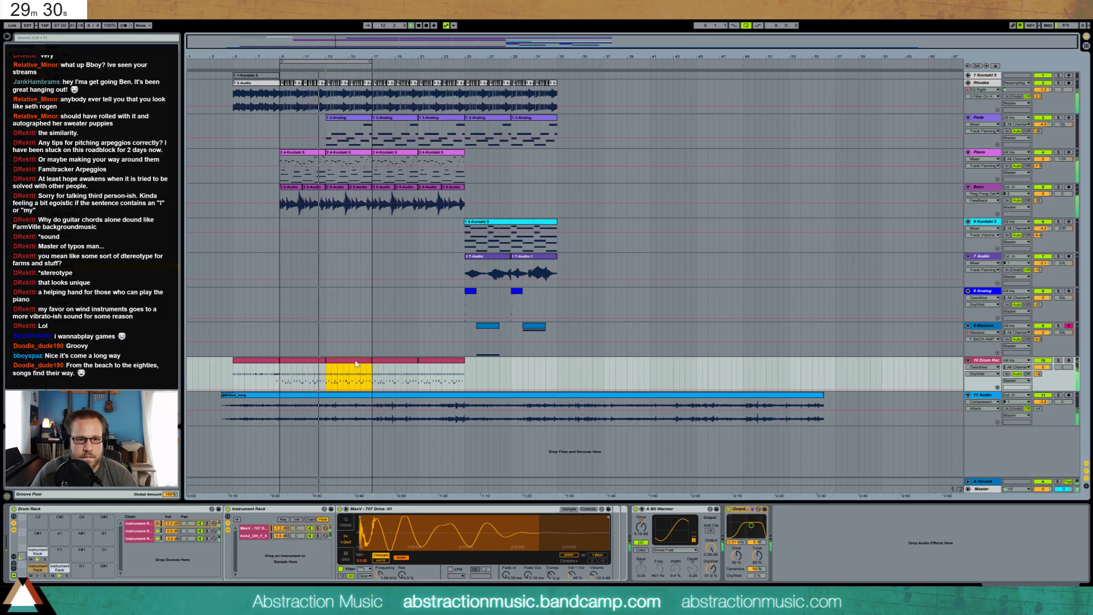
click(430, 370)
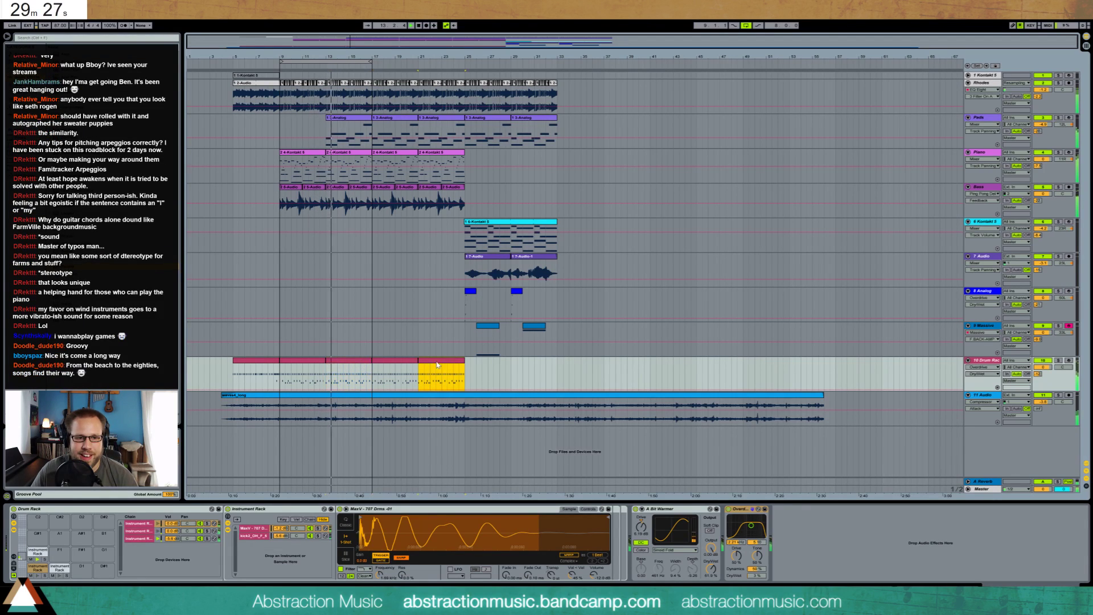
shift+click(380, 377)
key(ctrl+d)
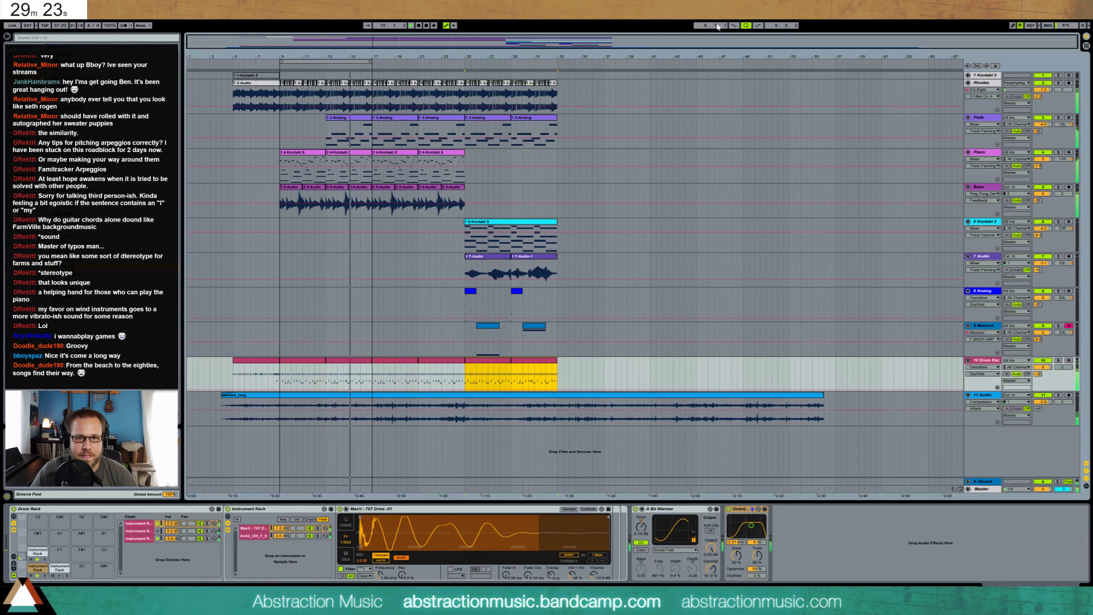
- Turn off loop playback and duplicate the Bass clips of bars 17 to 24 into bars 25 to 32
key(ctrl+l)
click(417, 243)
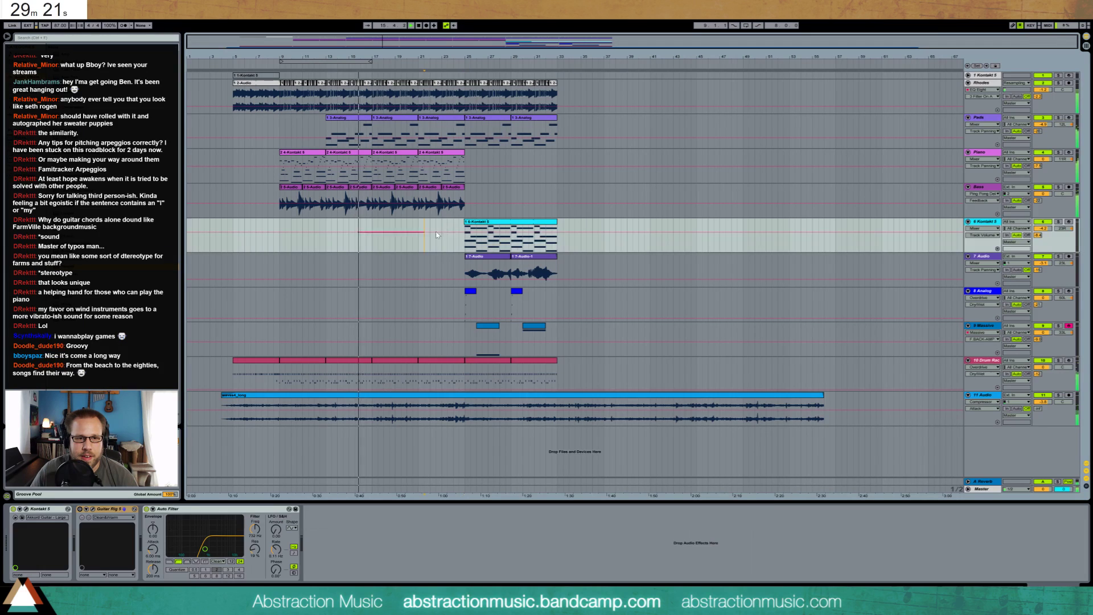
drag(373, 198, 464, 202)
key(ctrl+d)
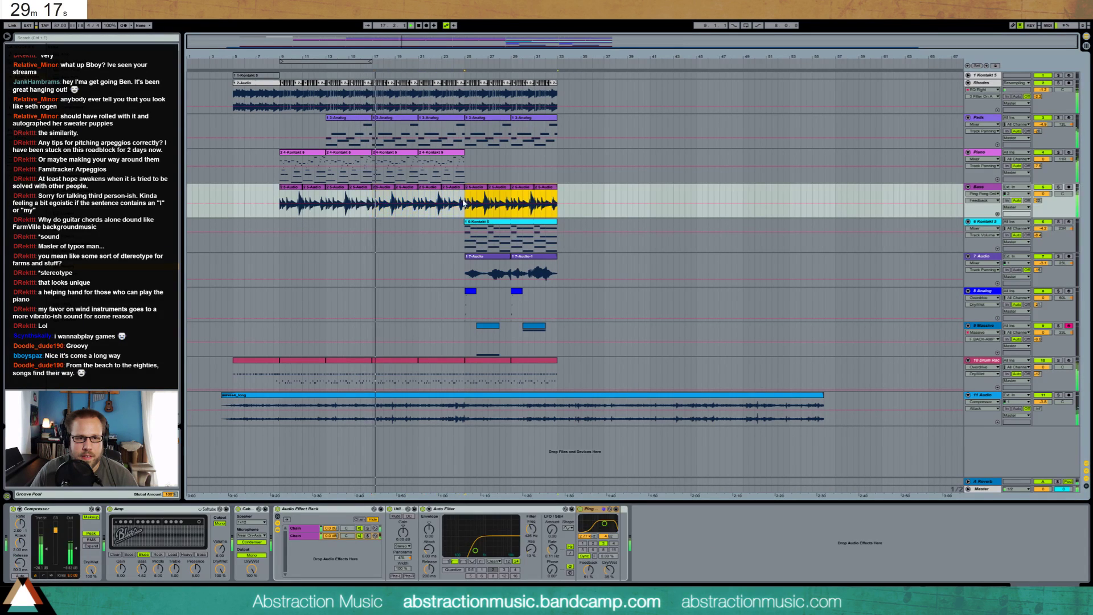
- Copy the Analog and Massive clips from bars 25 to 32 back to bar 17
click(468, 291)
shift+click(559, 350)
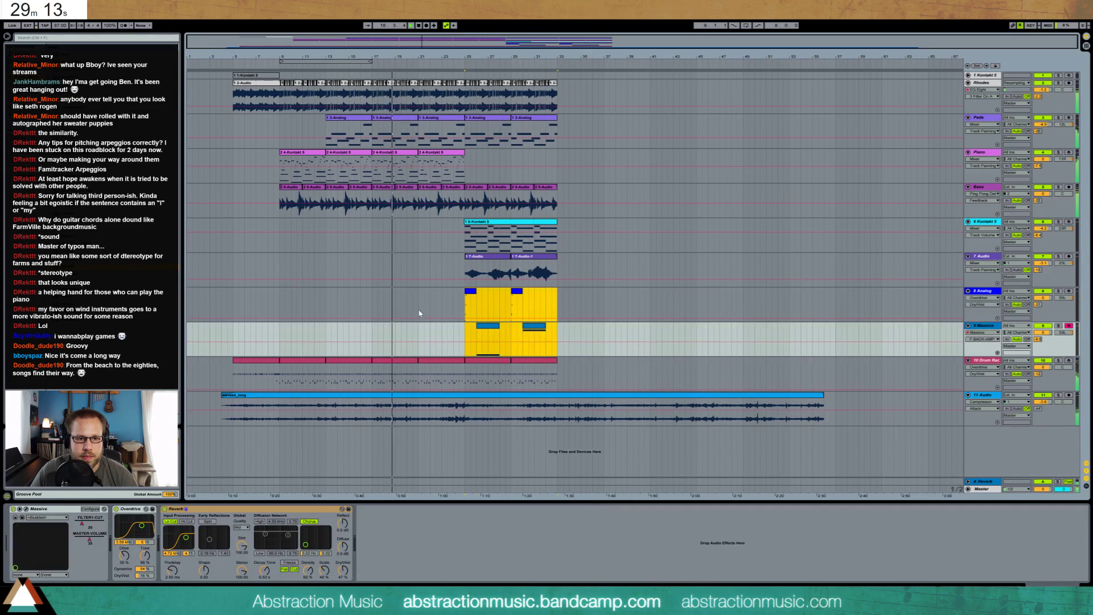
key(ctrl+c)
click(375, 297)
key(ctrl+v)
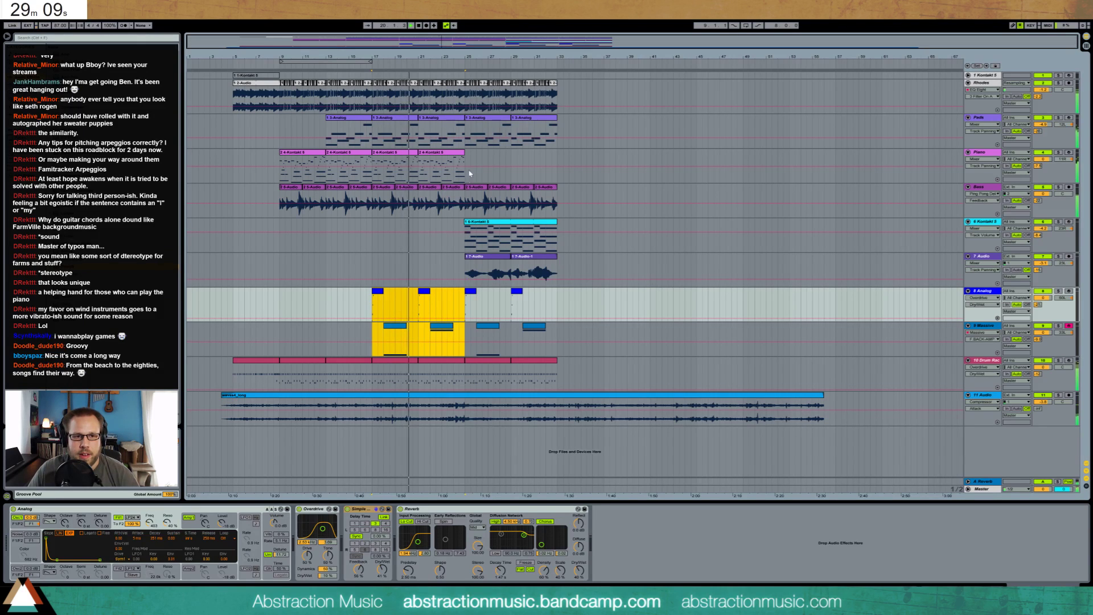
- Duplicate the Piano clip at bar 21 twice to fill bars 25 to 32
click(454, 155)
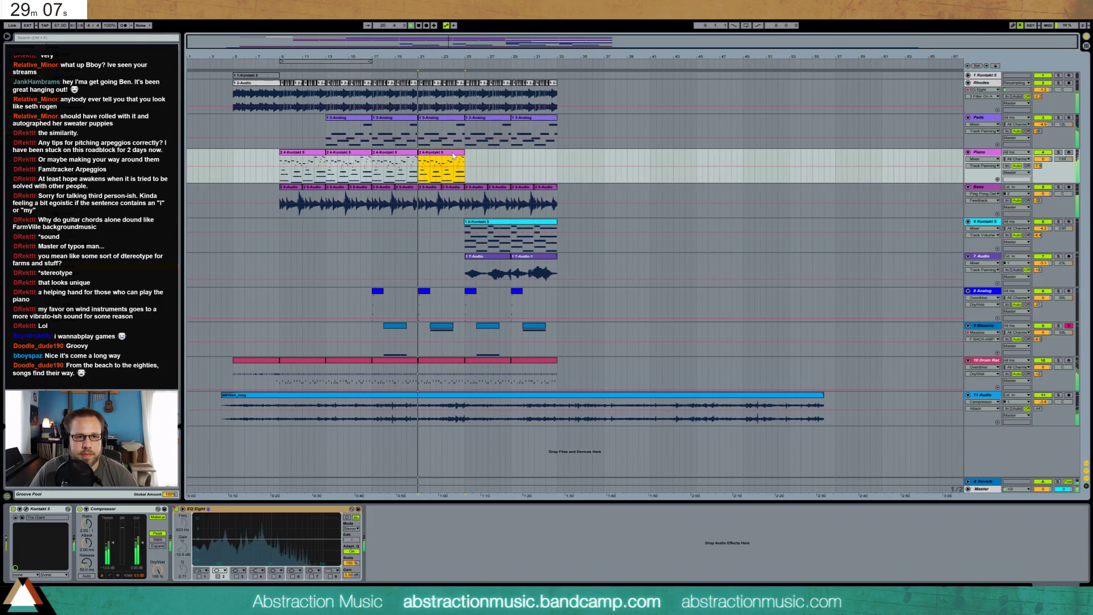
key(ctrl+d)
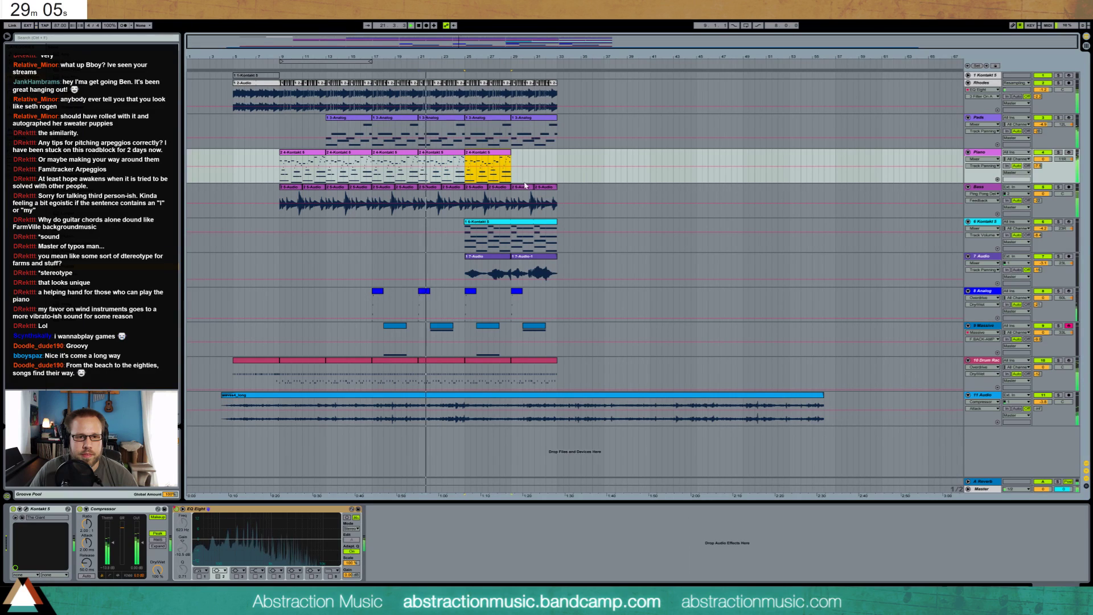
key(ctrl+d)
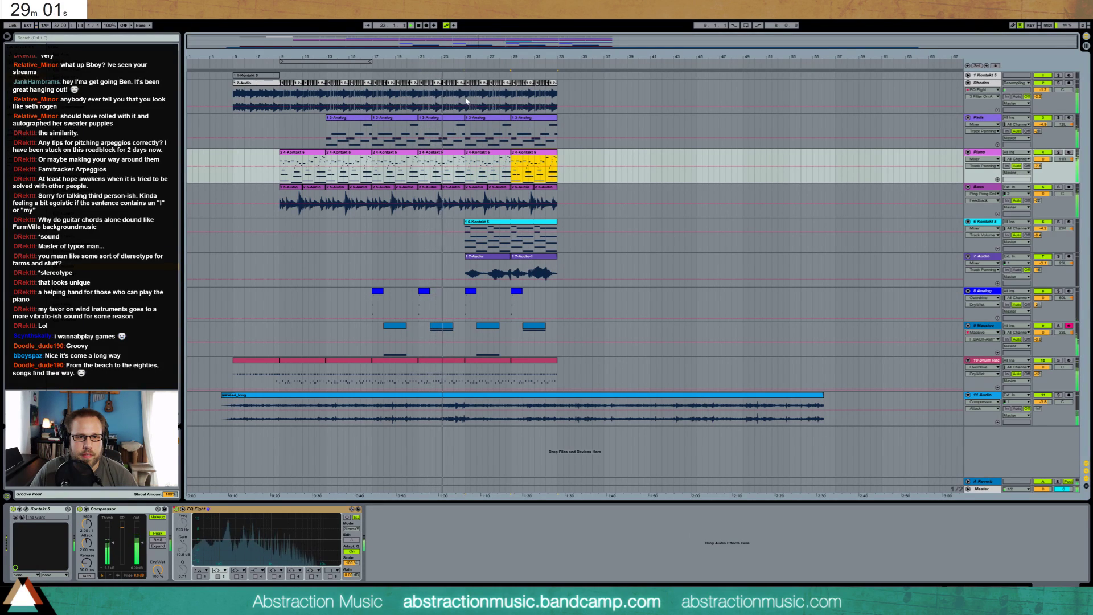
- Deactivate the Rhodes audio clips across bars 25 to 32
drag(466, 101, 556, 100)
key(Delete)
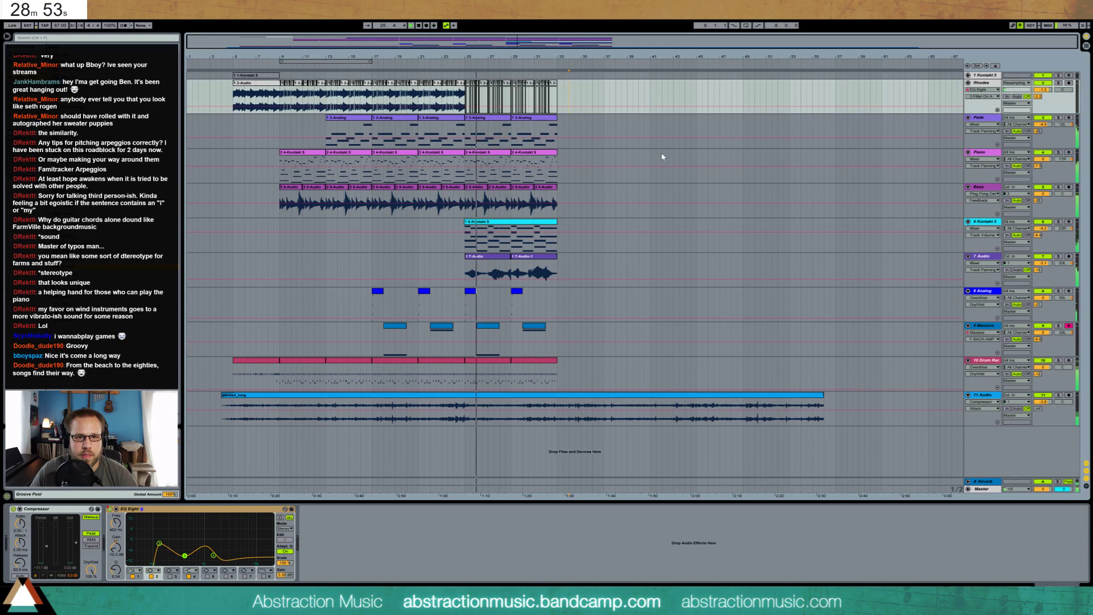
click(558, 98)
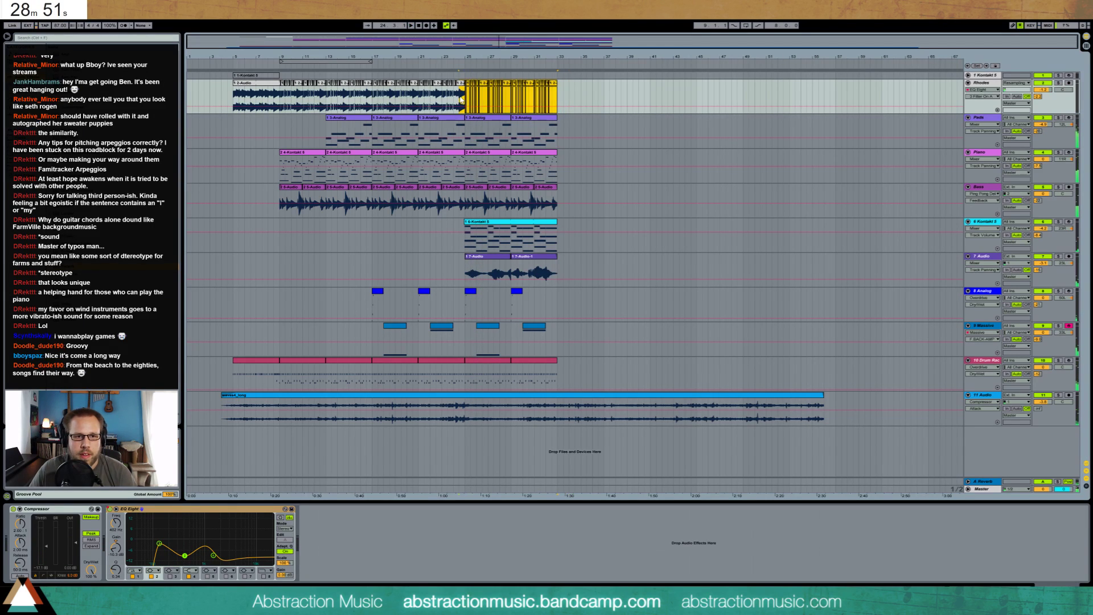
- Try replacing the chopped Rhodes audio from bar 25 to bar 33 with two copies of the track's unchopped opening clip
key(Delete)
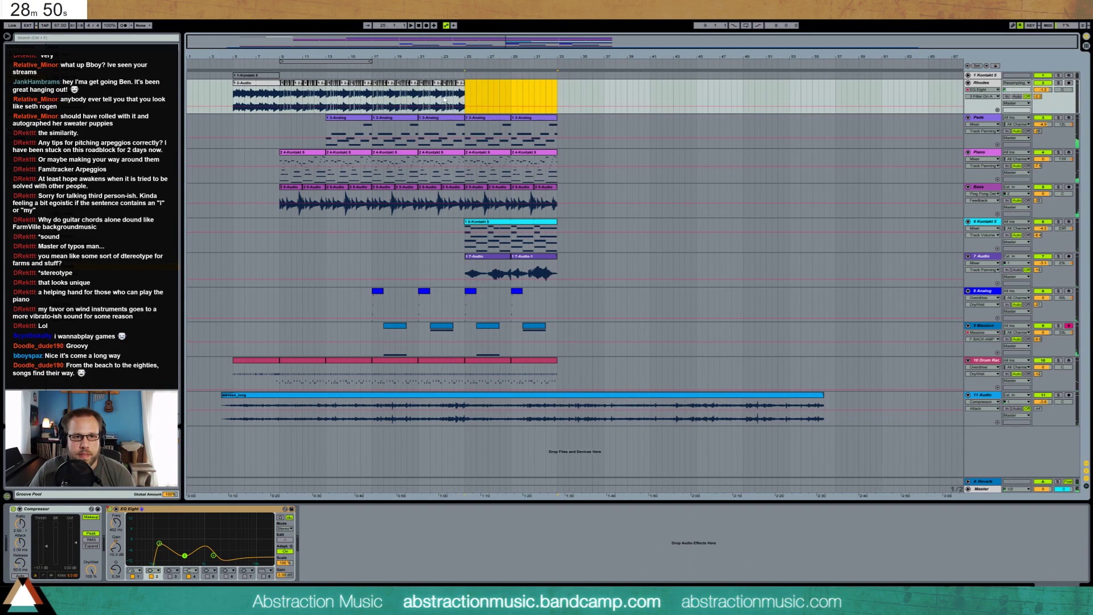
click(240, 84)
click(467, 94)
key(ctrl+v)
key(space)
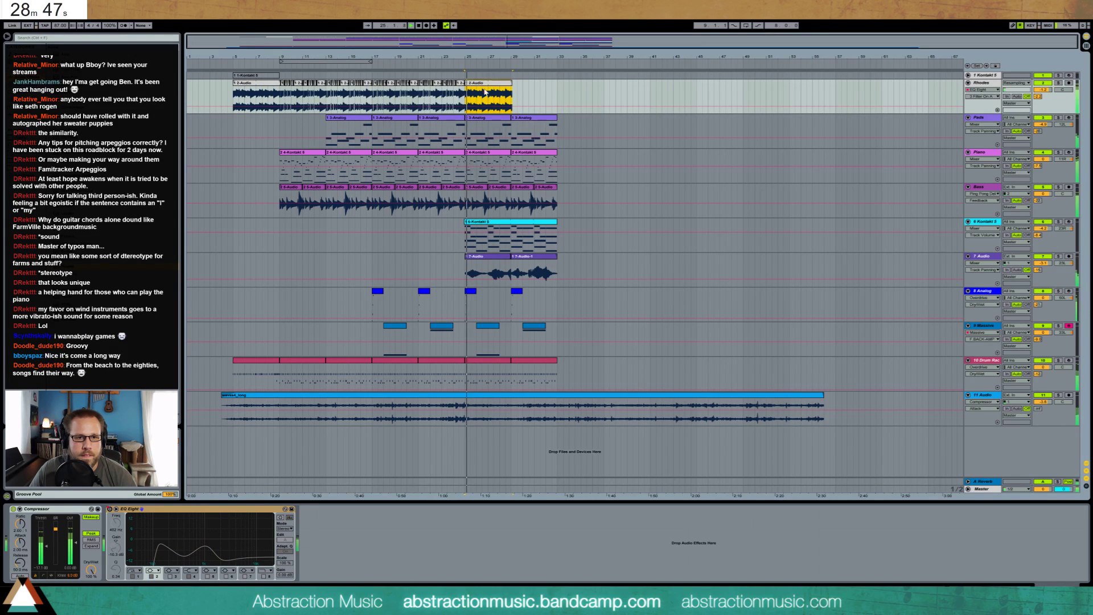
key(ctrl+v)
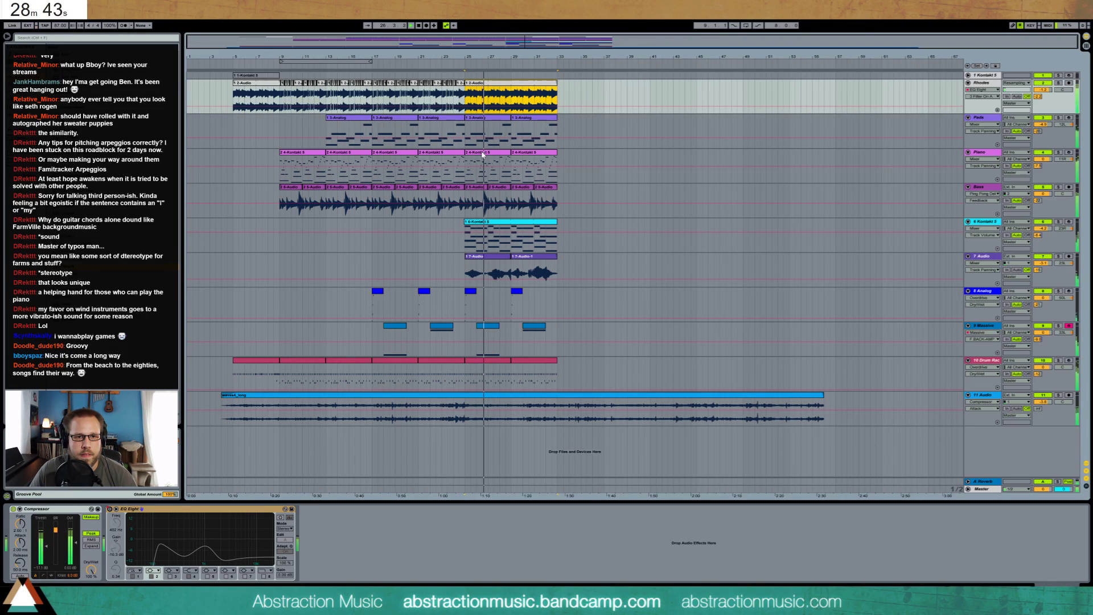
- Show the EQ Eight on/off automation on the Rhodes track and delete the track's audio between bars 25 and 33
right_click(137, 510)
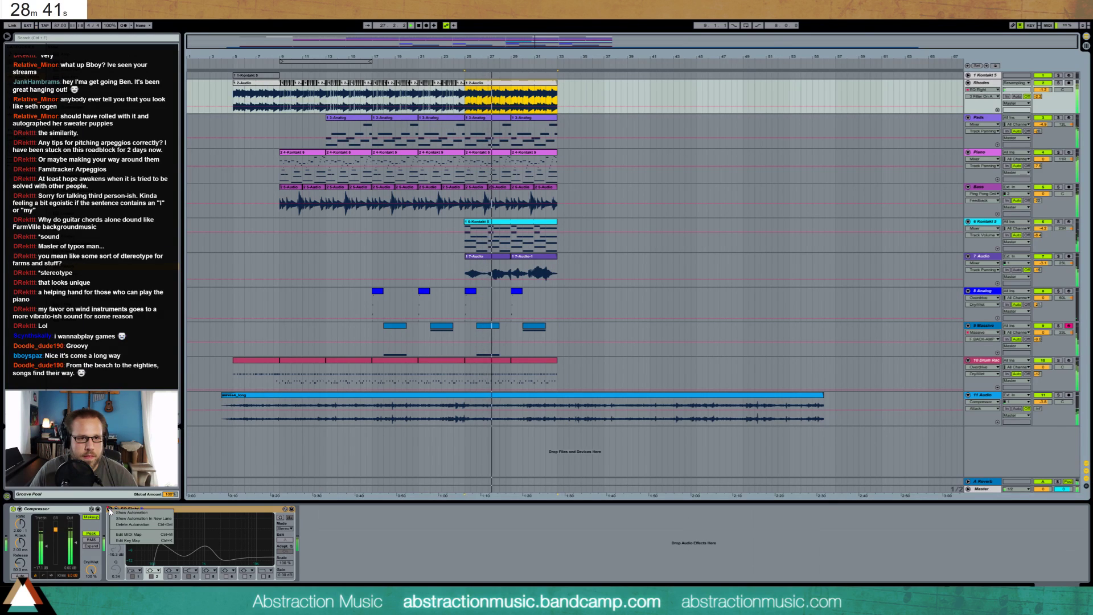
click(511, 106)
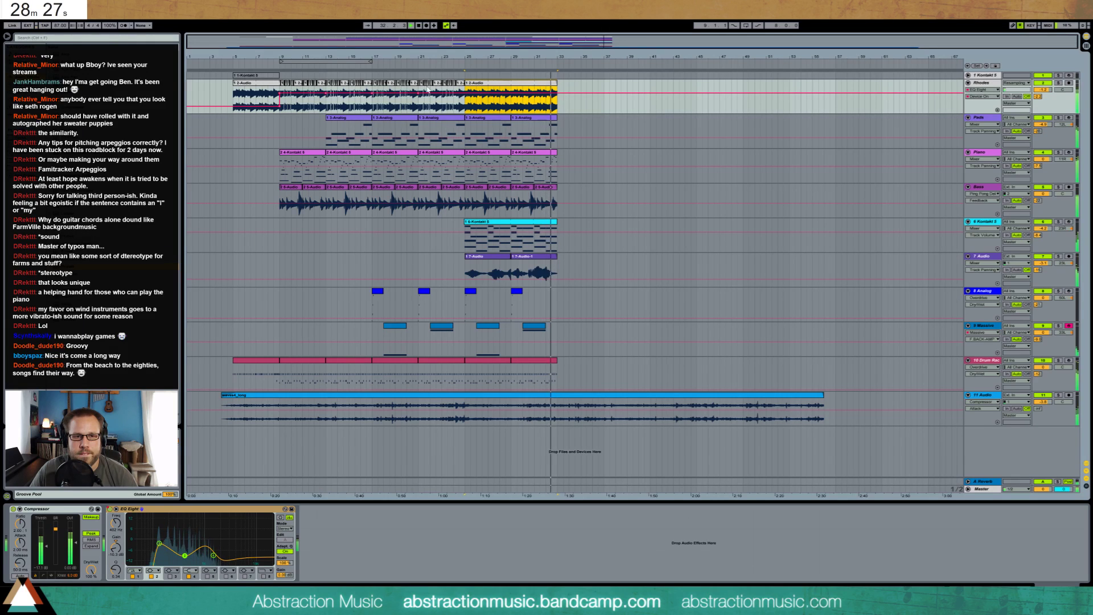
key(Delete)
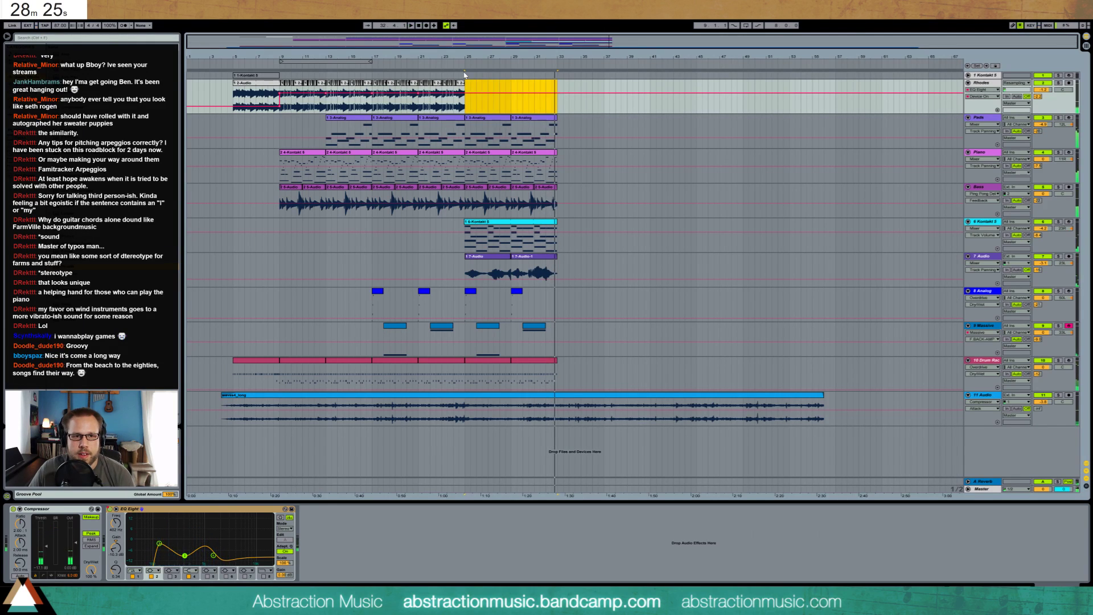
key(space)
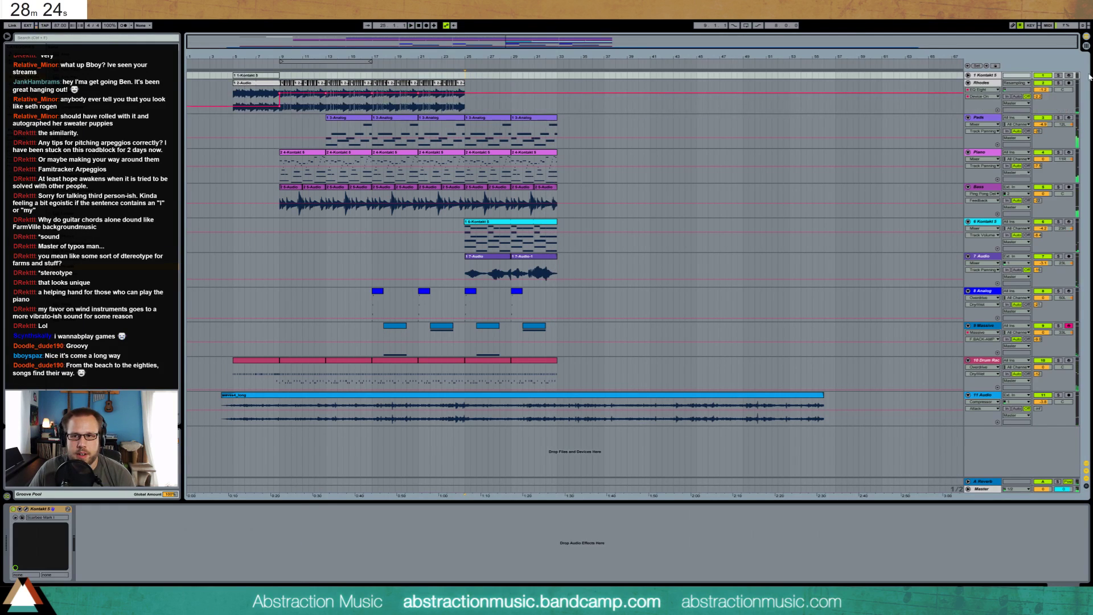
- Unfold the first Kontakt 5 track and record a new MIDI take on it starting at bar 25
click(968, 76)
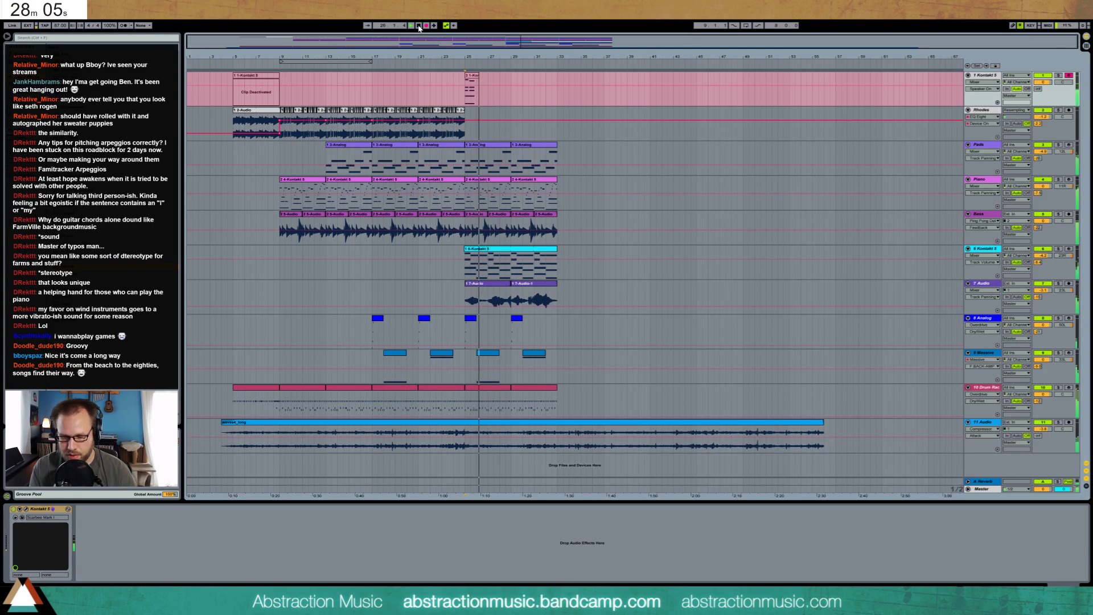
click(419, 26)
key(F9)
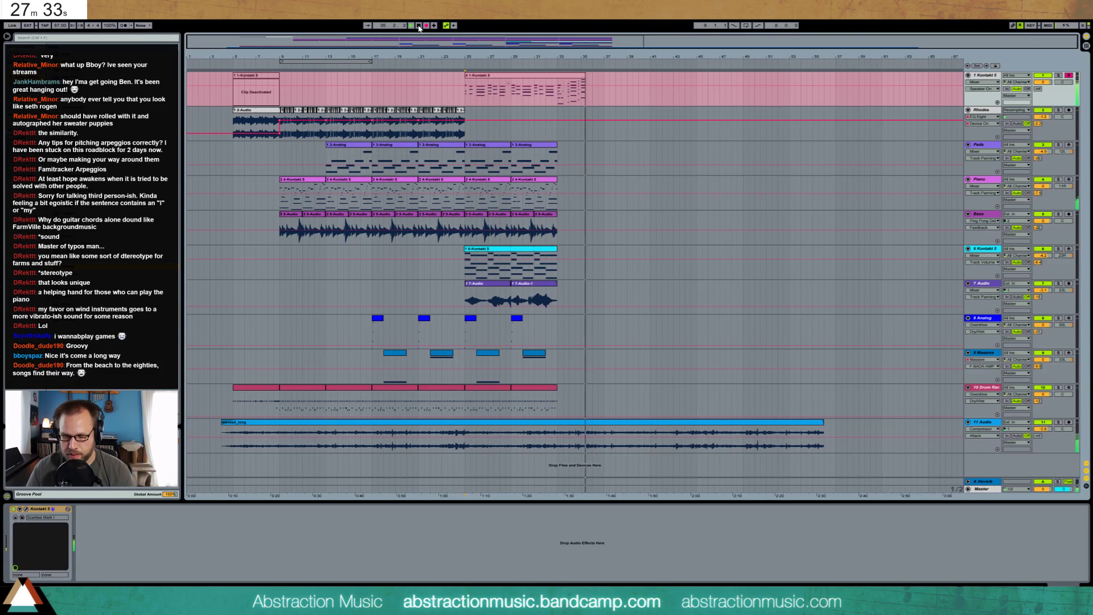
click(419, 25)
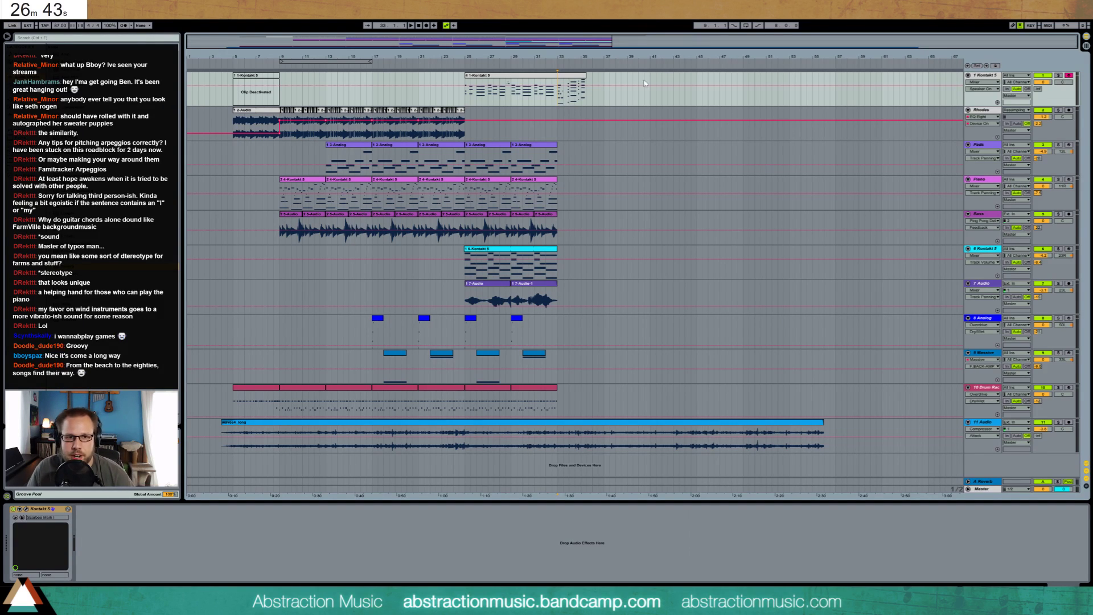
- Delete the part of the recorded Kontakt take beyond bar 33 and play the arrangement from bar 25
drag(558, 94, 590, 99)
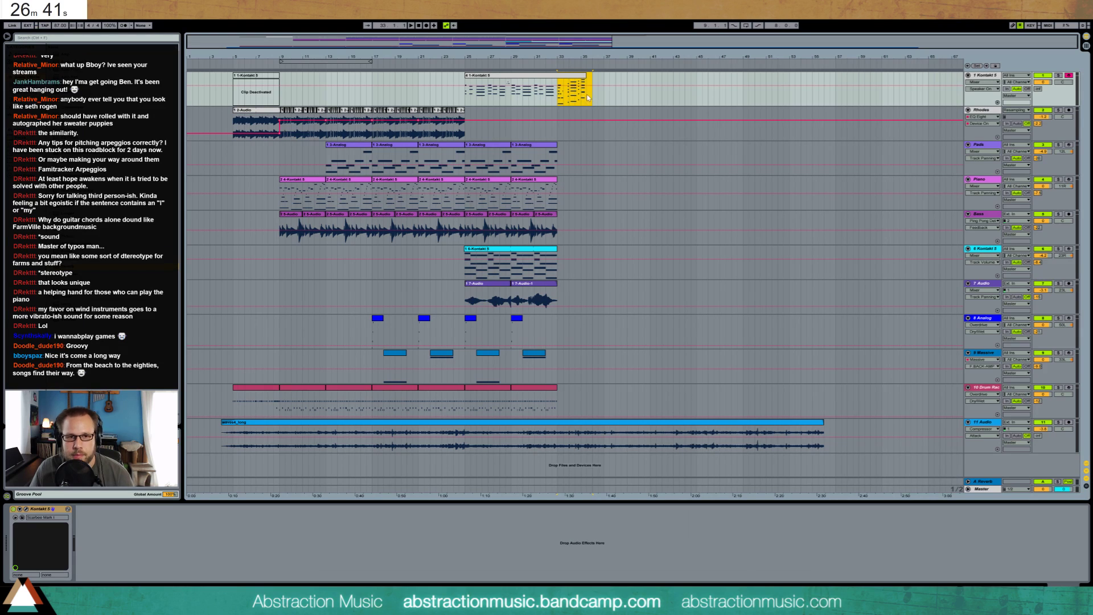
key(Delete)
click(465, 96)
key(space)
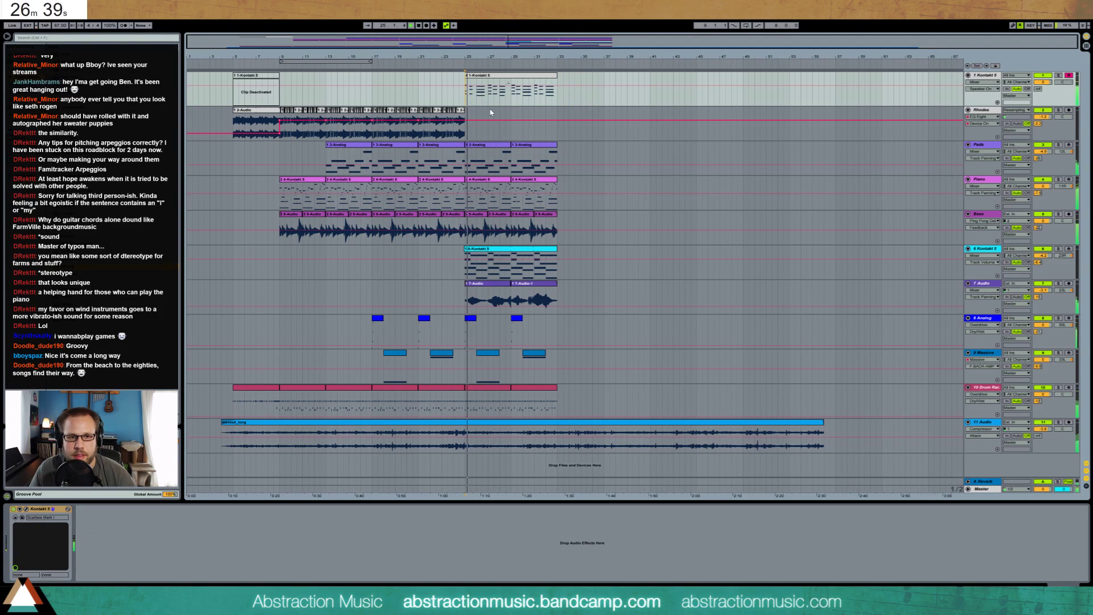
- Open the recorded clip's notes, transpose the three short notes late in bar 4 slightly down, and replay
double_click(488, 77)
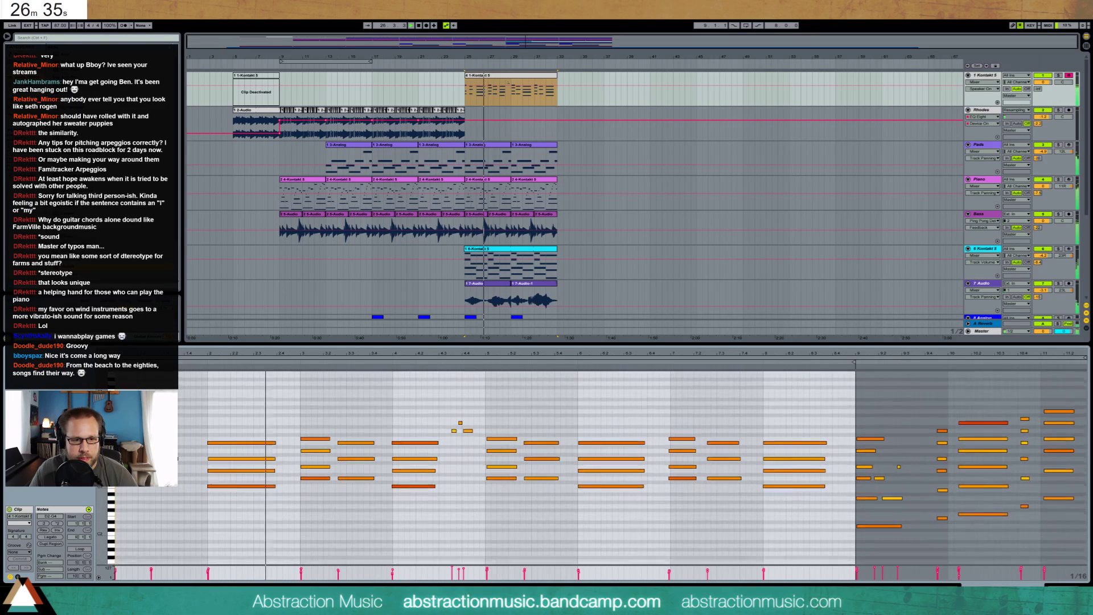
drag(455, 420, 472, 449)
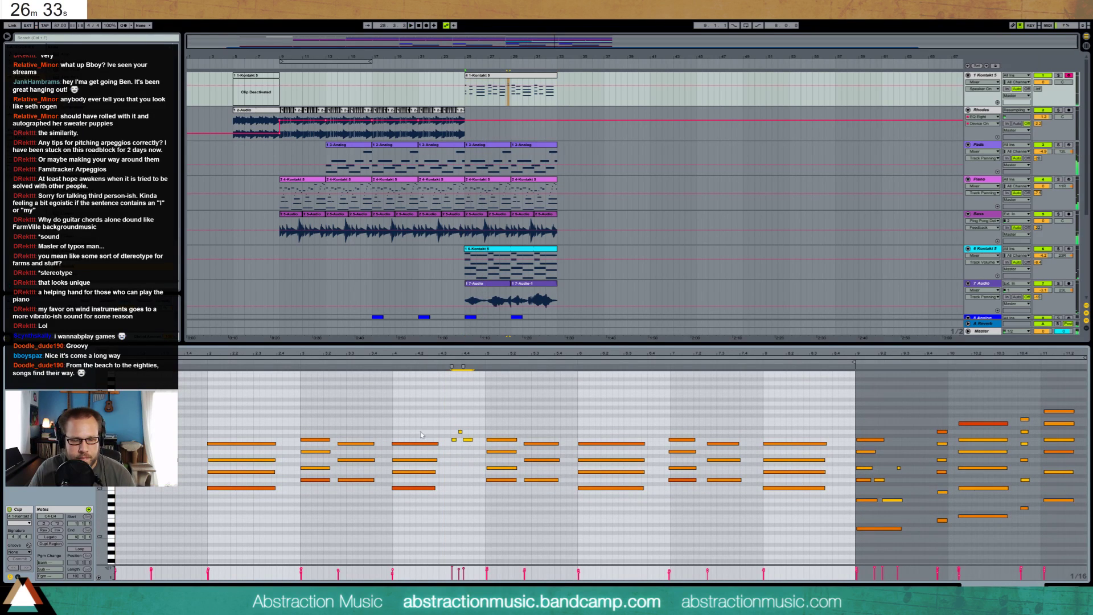
key(space)
key(space)
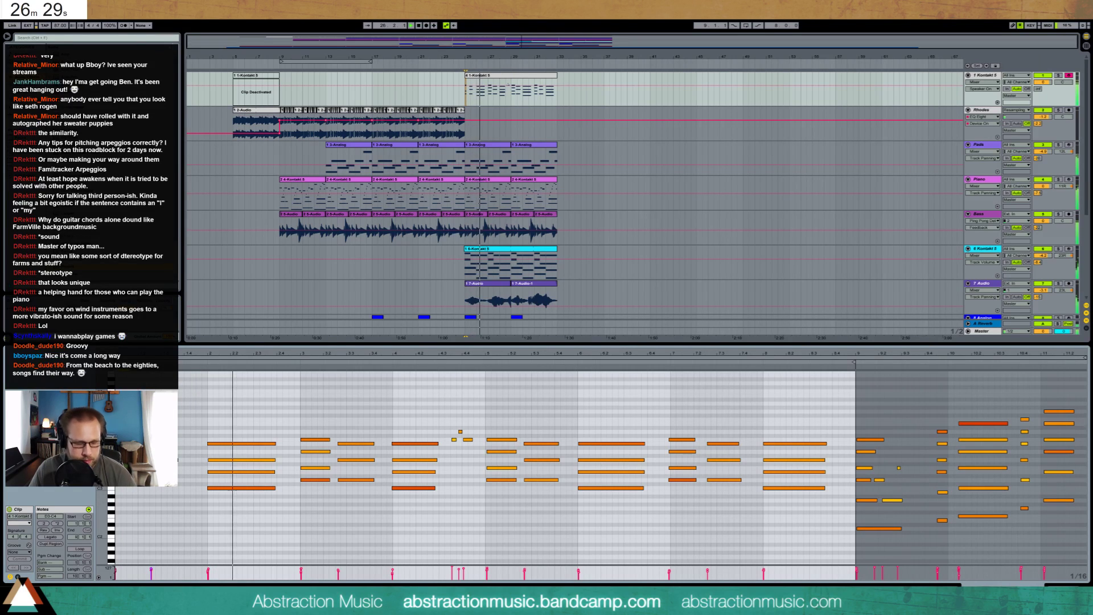
- Quantize all notes in the clip, then shorten the first chord of bar 3 and adjust its second chord's timing
key(ctrl+a)
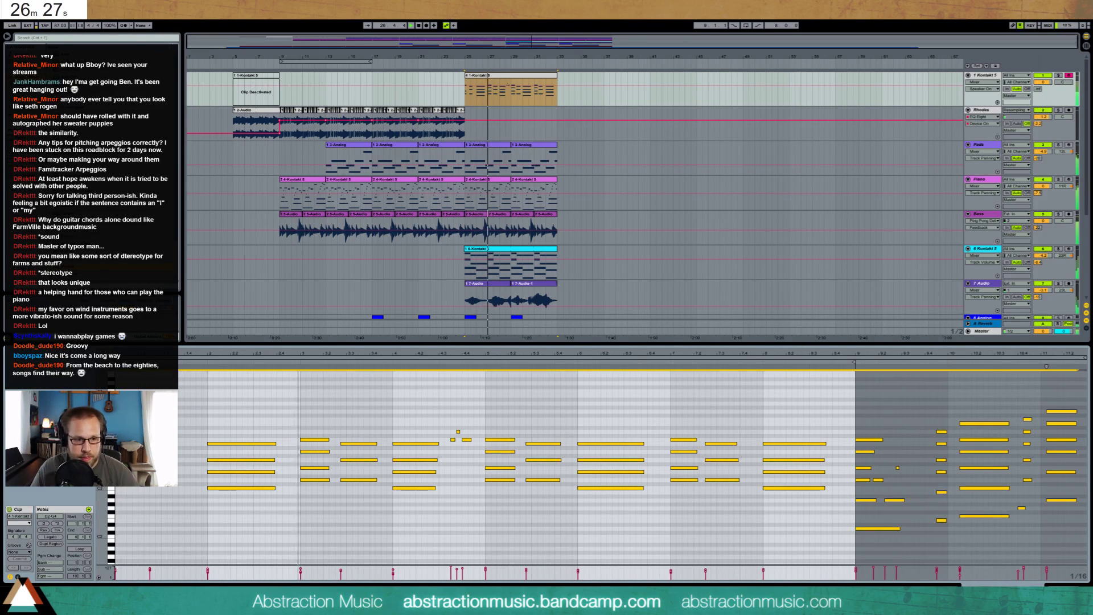
click(322, 517)
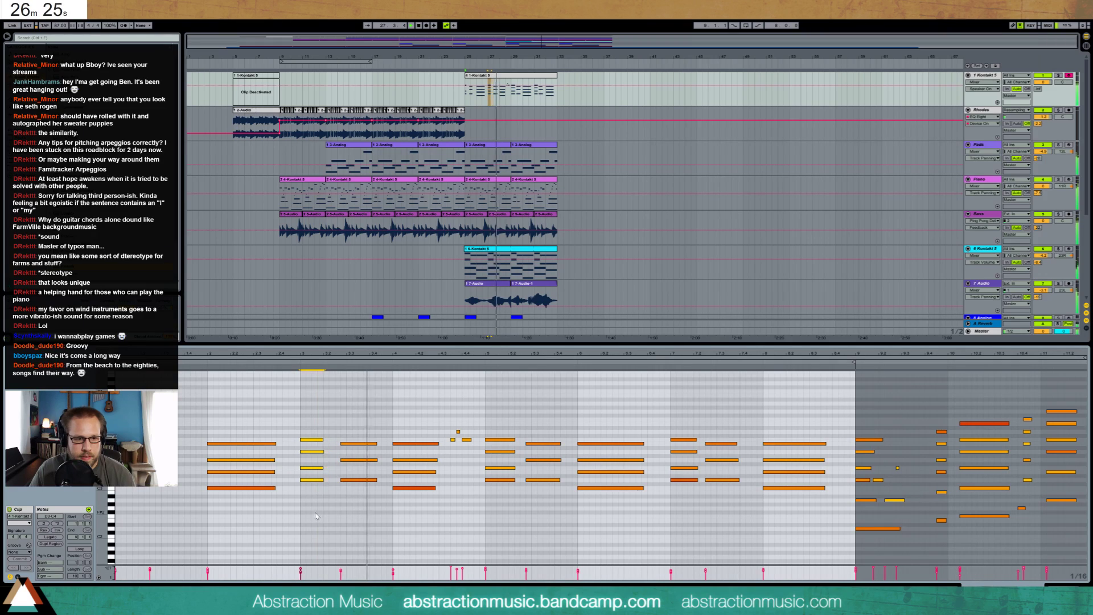
drag(337, 435, 355, 504)
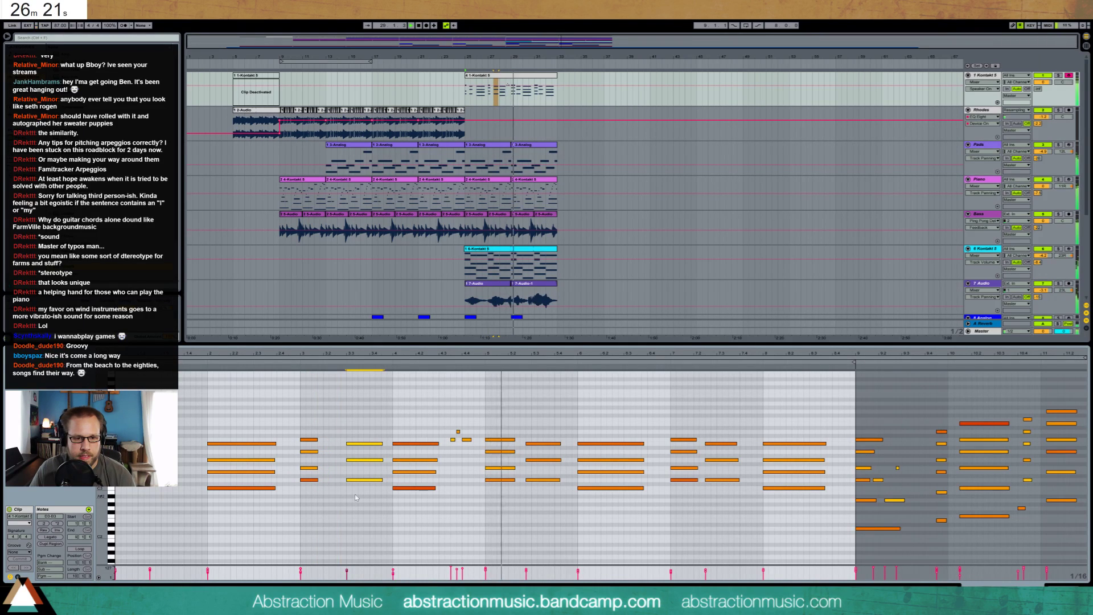
- Edit the clip's sustain pedal envelope so the pedal is released until partway through the short notes late in bar 4
click(457, 431)
key(space)
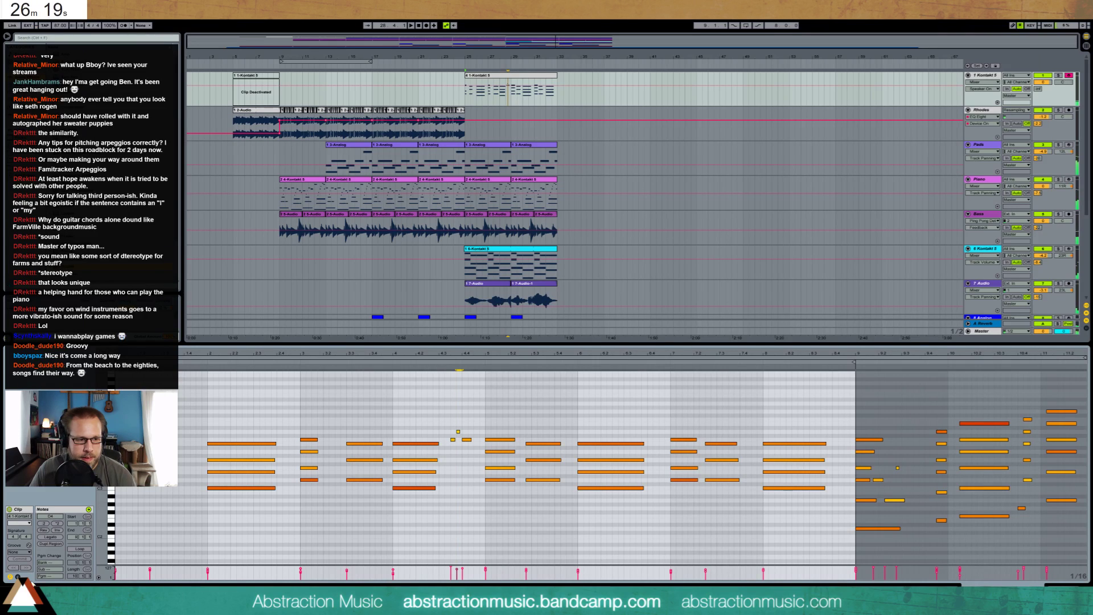
key(alt+e)
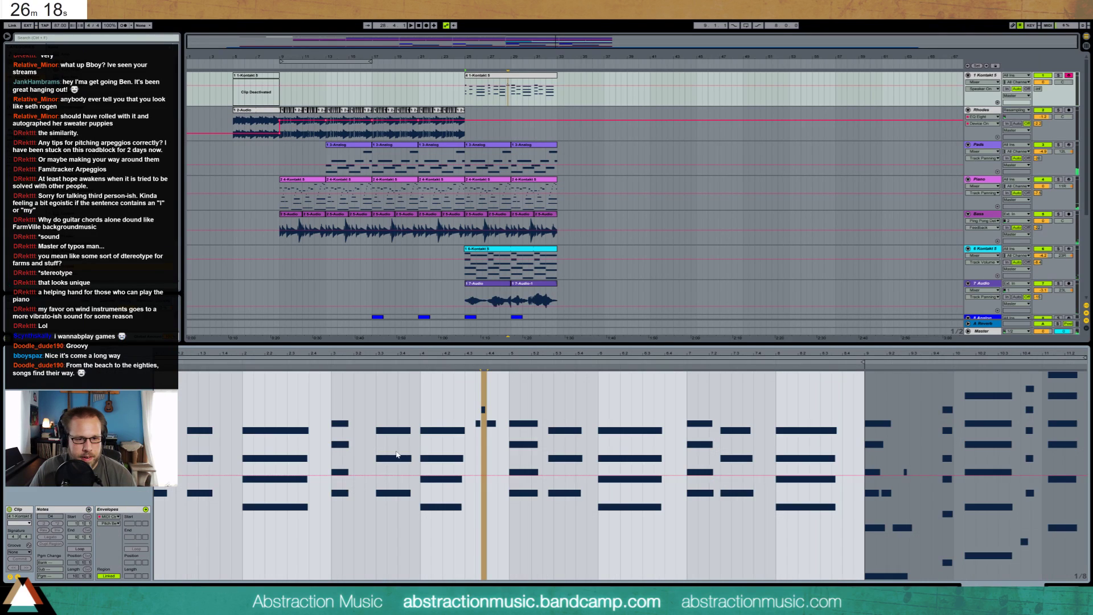
click(110, 524)
click(120, 393)
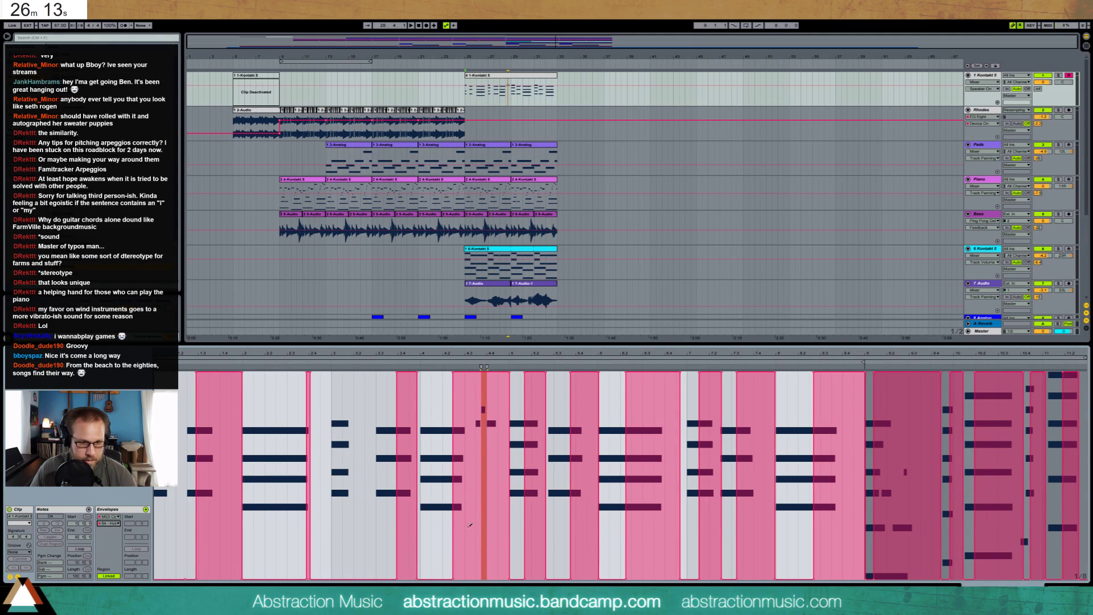
drag(472, 566, 509, 566)
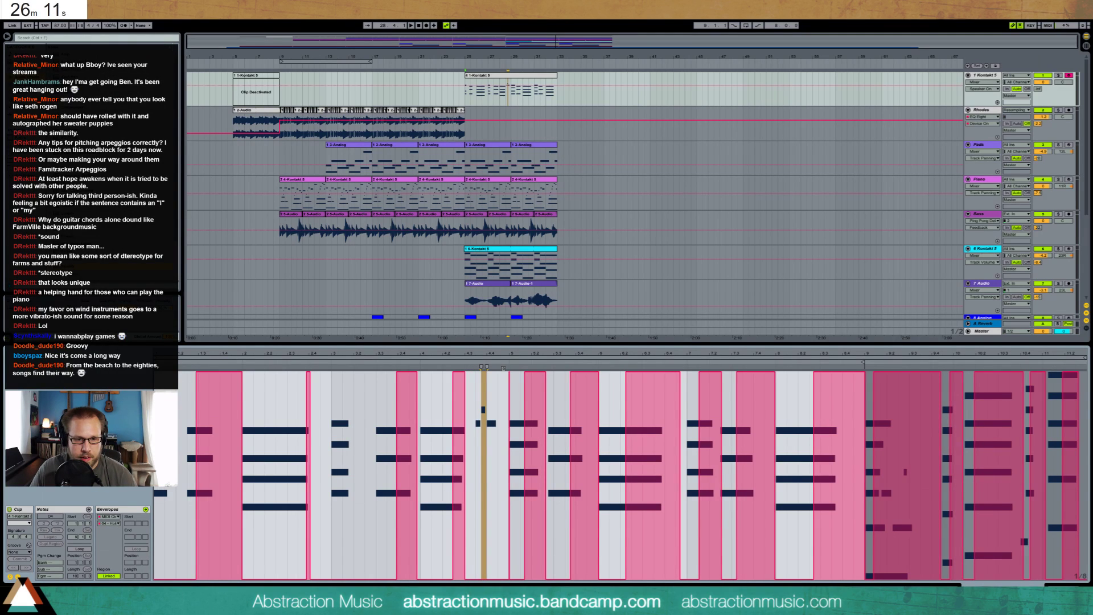
drag(476, 368, 505, 366)
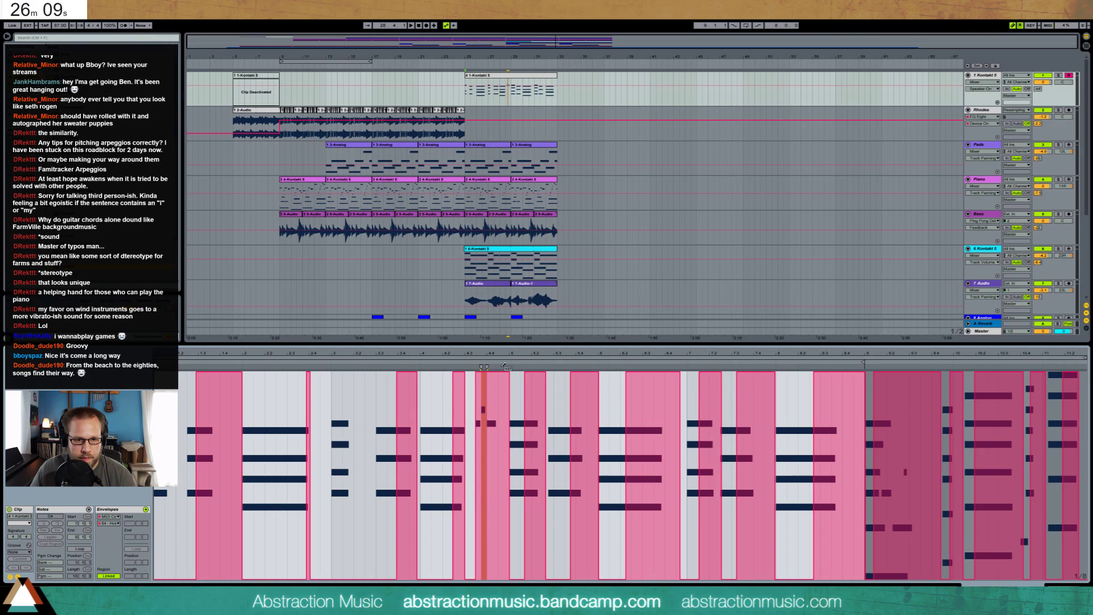
drag(486, 525, 499, 525)
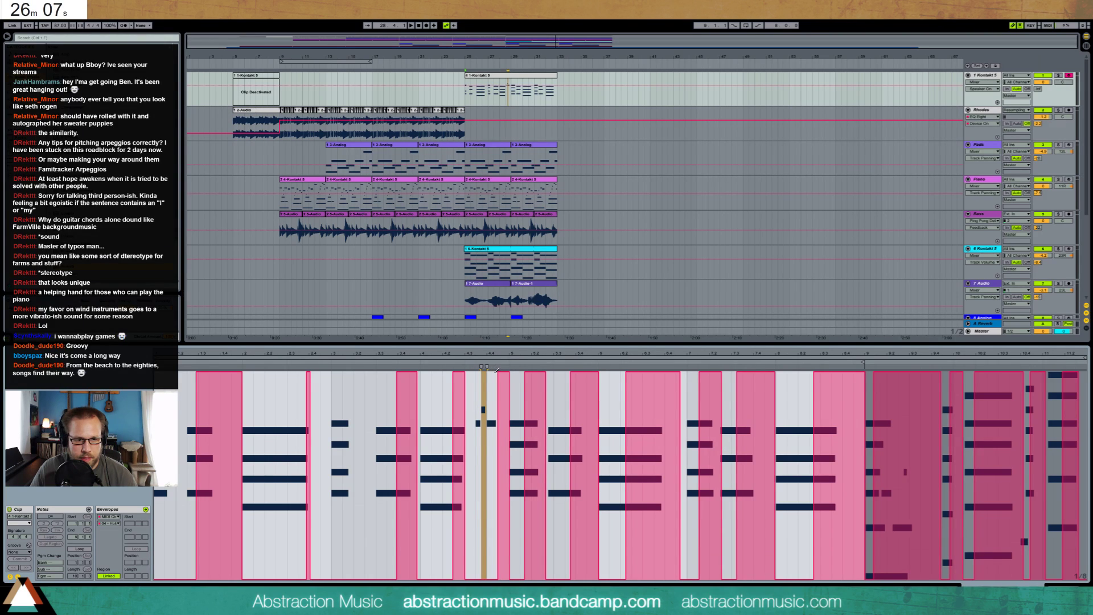
drag(497, 370, 495, 356)
key(space)
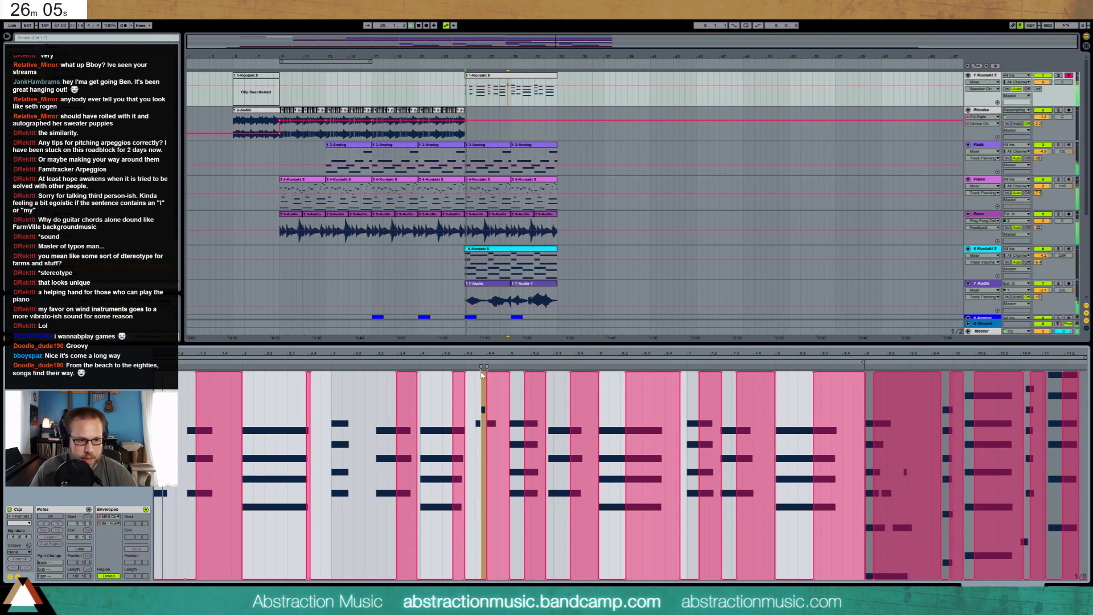
- Nudge the second chords of bars 3 and 5 slightly earlier and shorten the first chord of bar 5
click(17, 576)
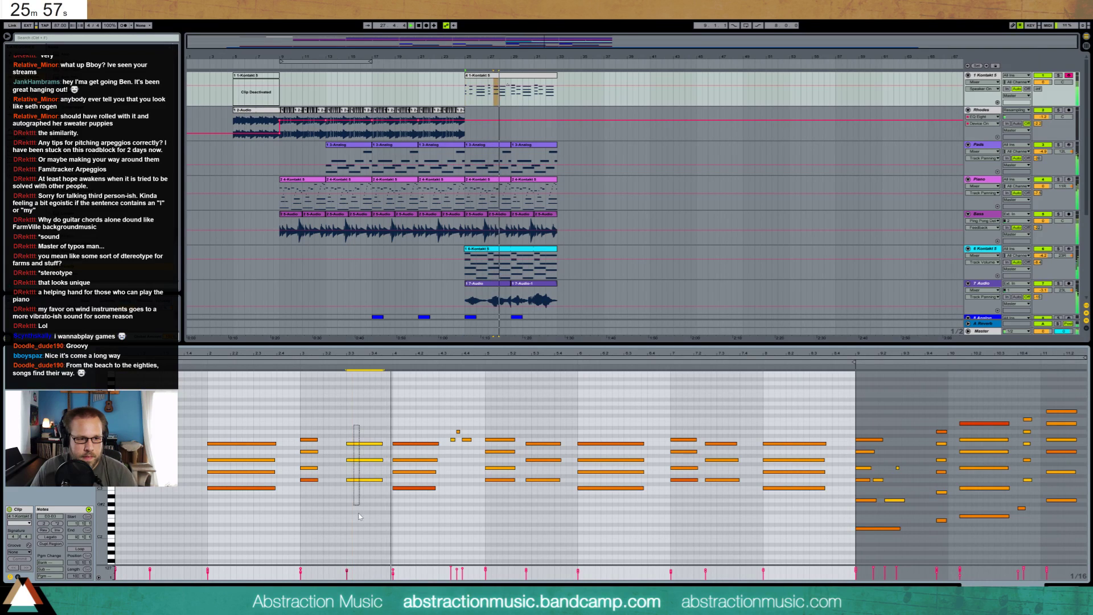
drag(353, 425, 364, 521)
key(Left)
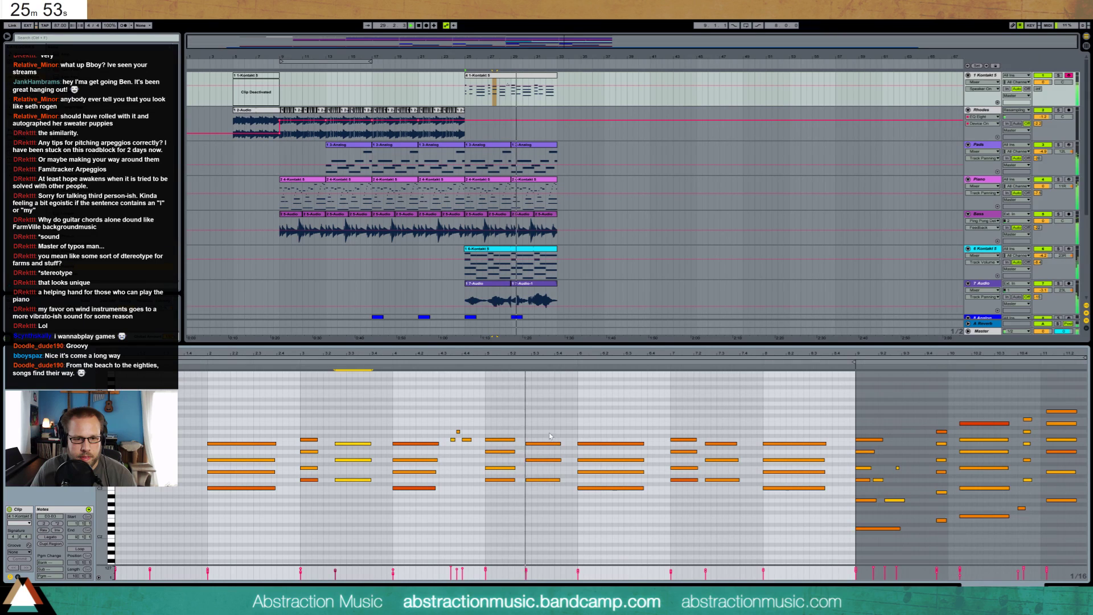
drag(567, 490, 511, 517)
key(shift+Left)
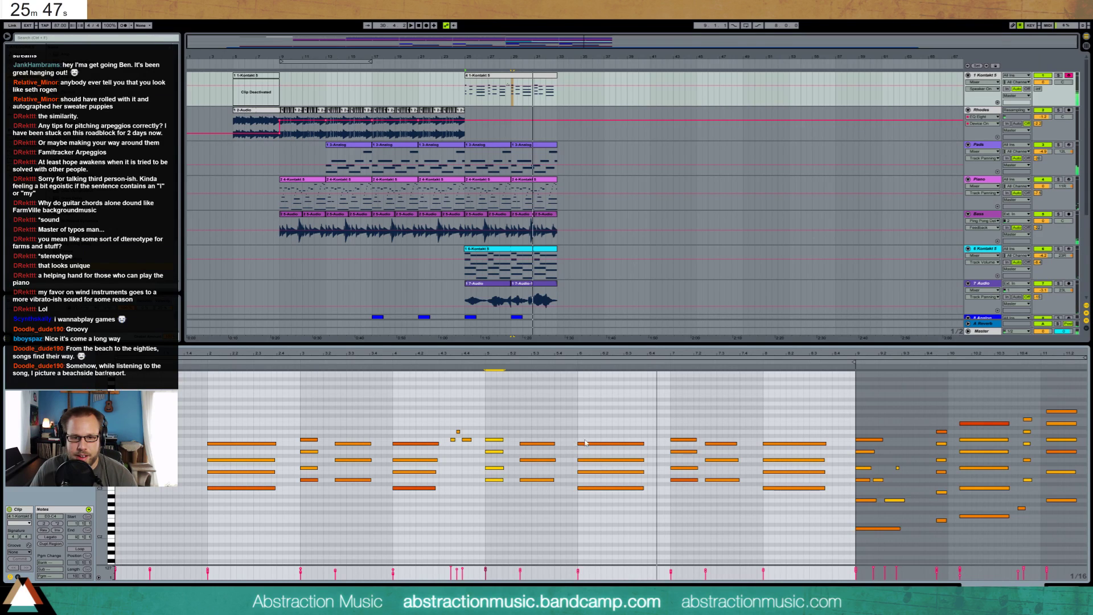
- Shorten the first chord of bar 7 and lengthen the sustained chord in bar 8
drag(600, 425, 610, 506)
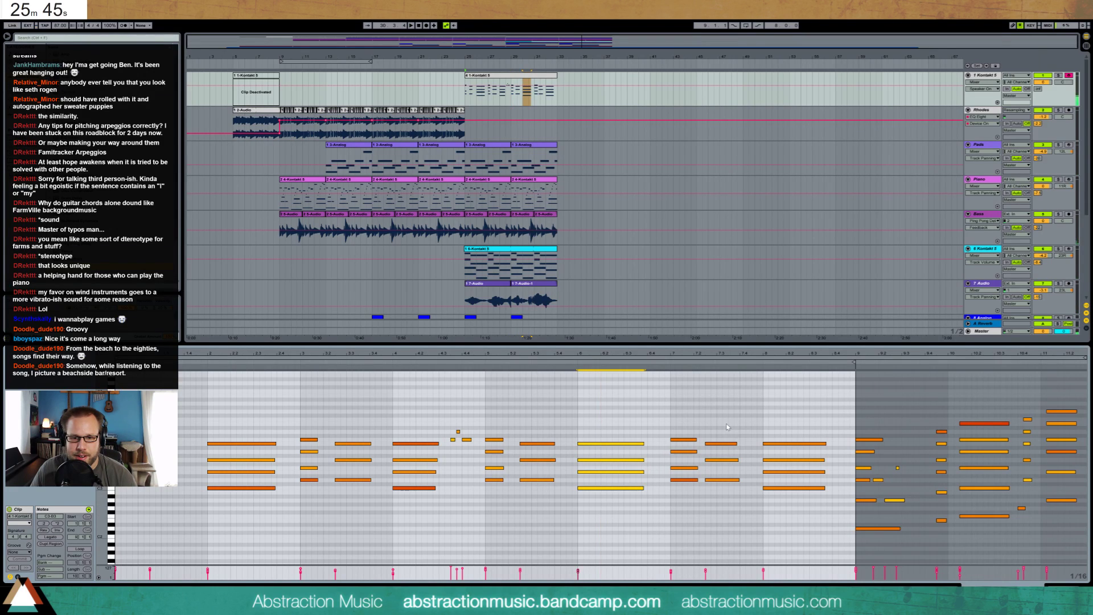
drag(727, 427, 719, 490)
drag(683, 424, 692, 501)
key(shift+Left)
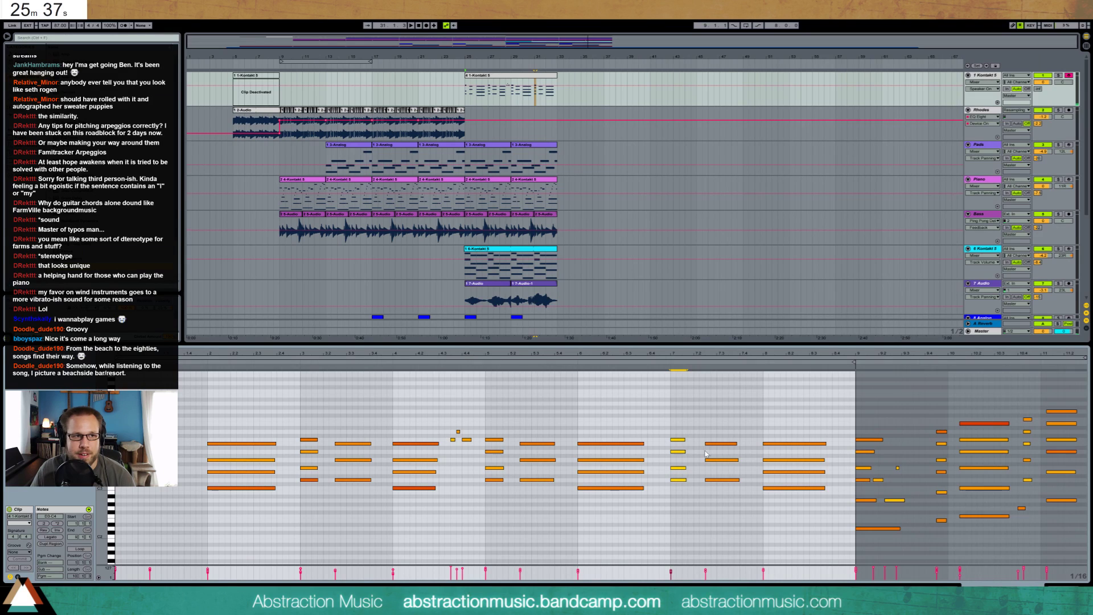
drag(766, 429, 814, 515)
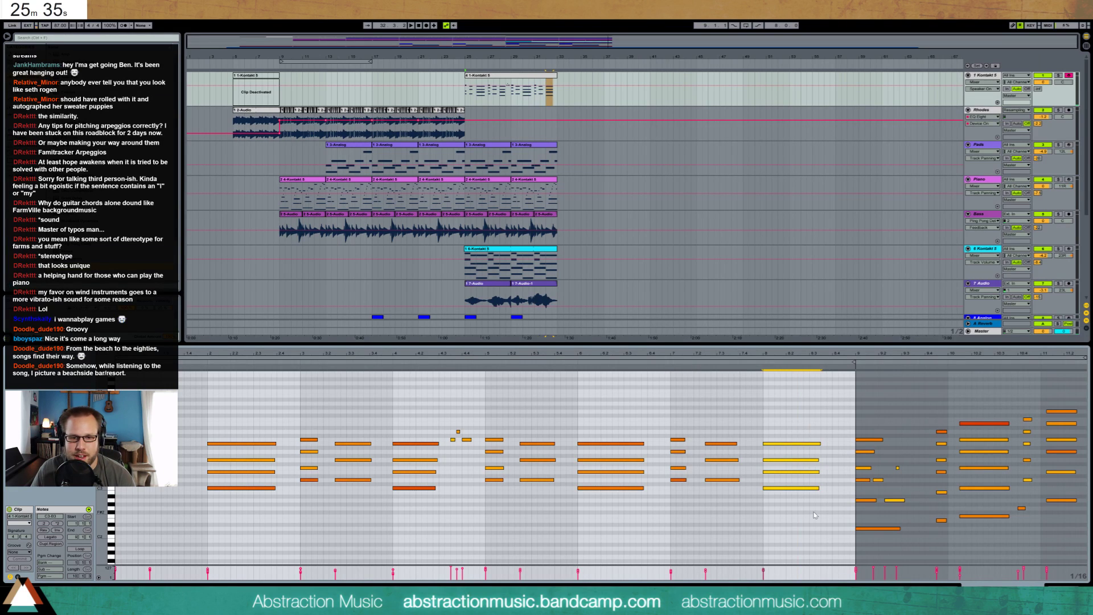
key(shift+Right)
key(shift+Right)
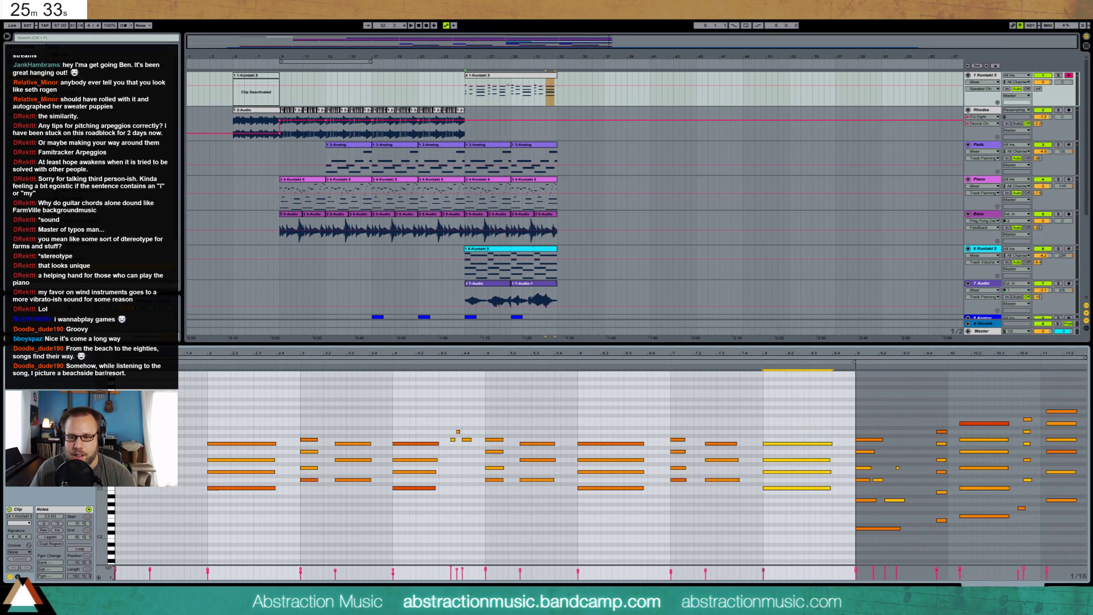
- Close the note editor, play the arrangement from bar 25, and select the new Kontakt clip
key(ctrl+alt+l)
click(466, 89)
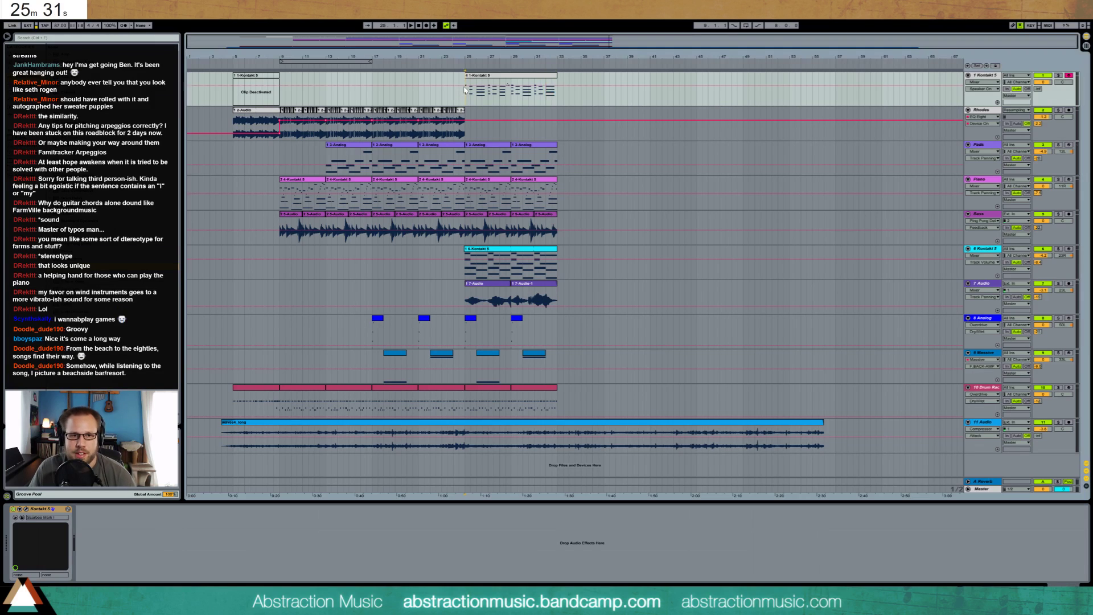
key(space)
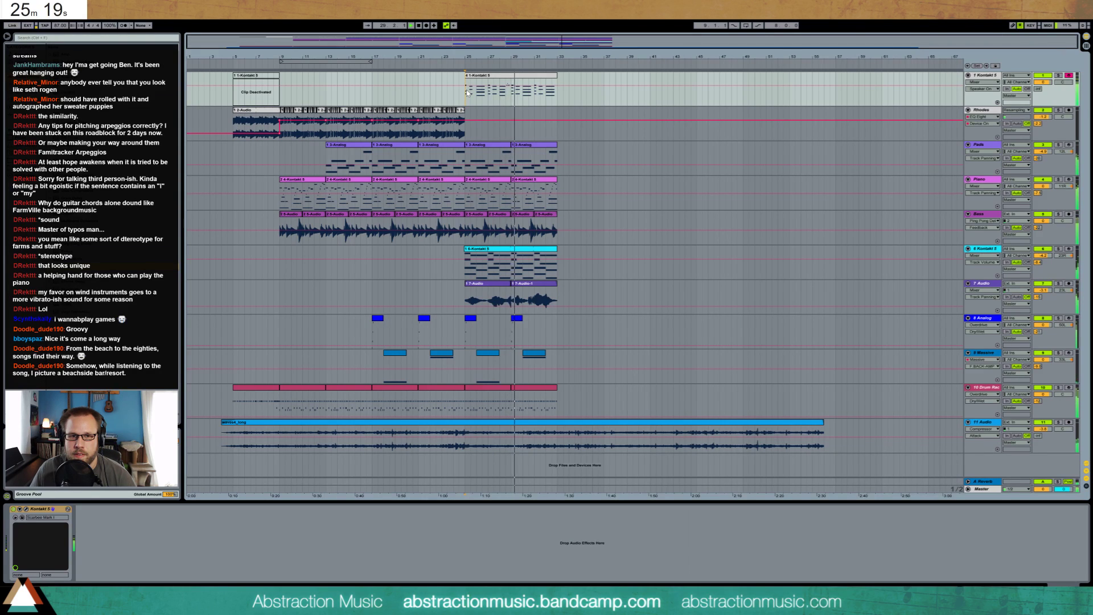
click(467, 92)
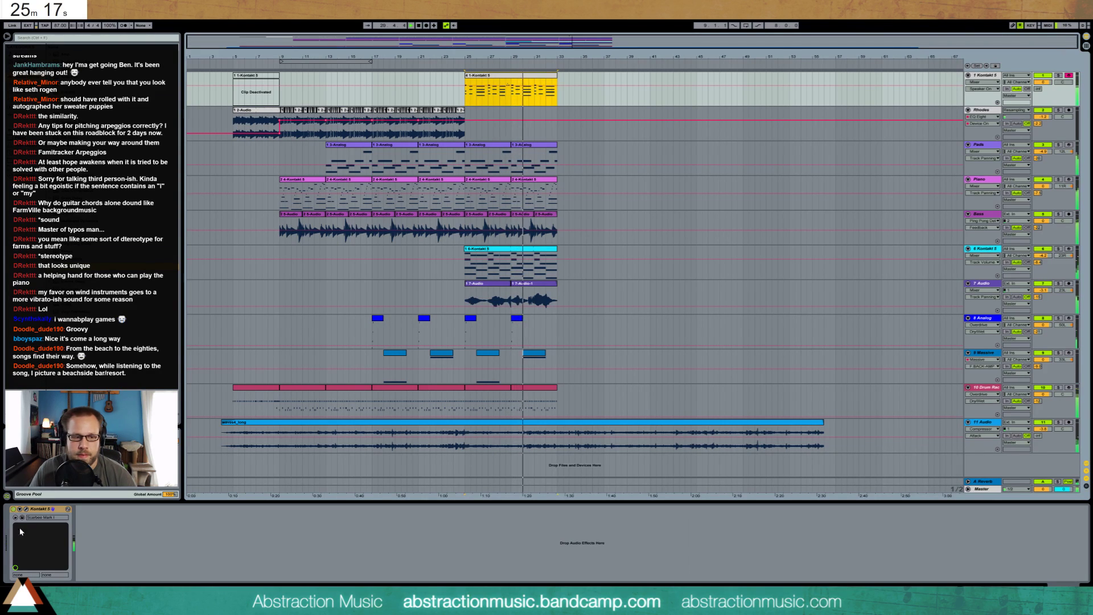
- Play through the end of the Kontakt clip while checking its notes and sustain pedal envelope
key(shift+Tab)
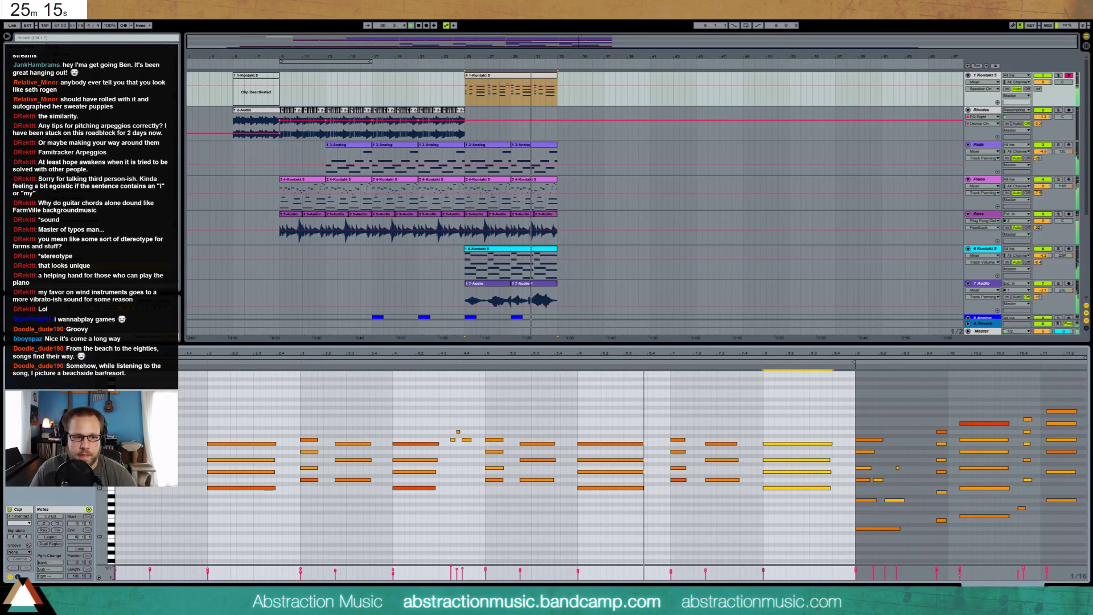
key(ctrl+a)
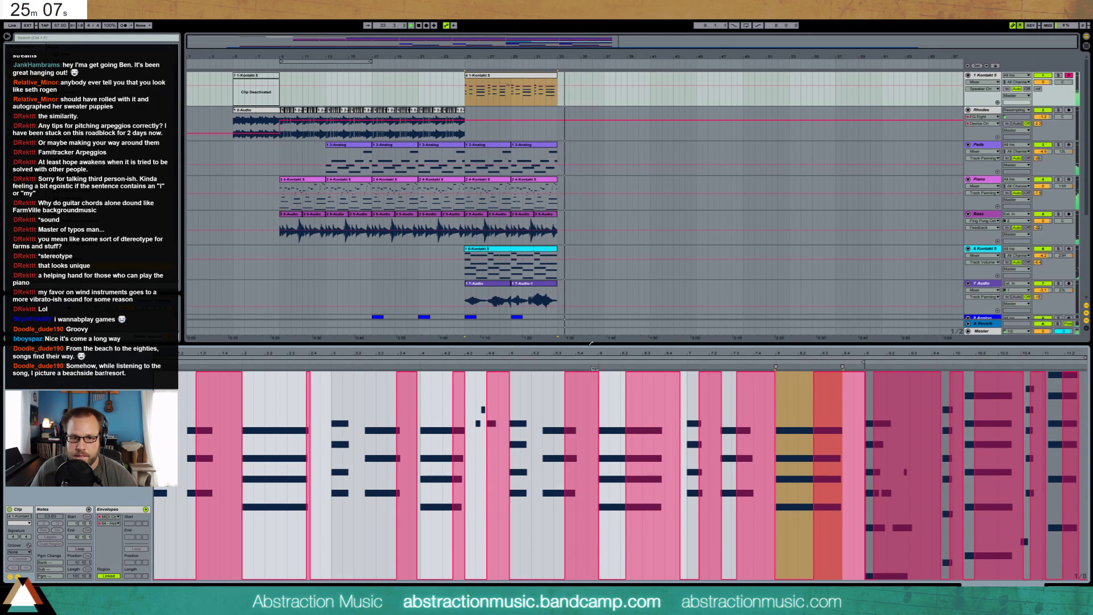
key(shift+Tab)
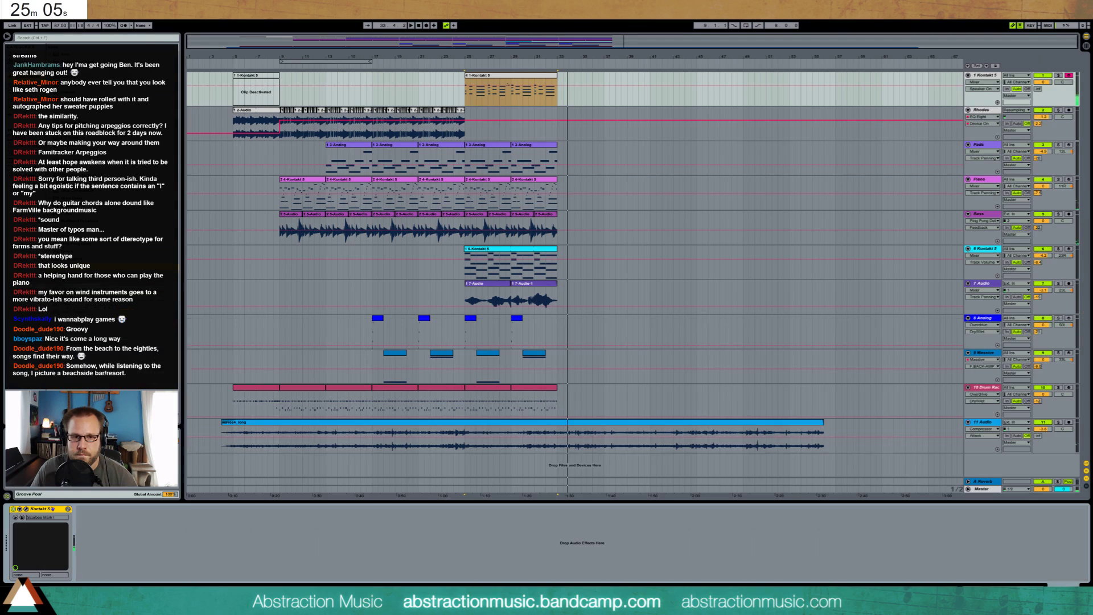
- Record a new Kontakt chord part from bar 33 to just past bar 37, retaking it until one full take is kept
click(557, 100)
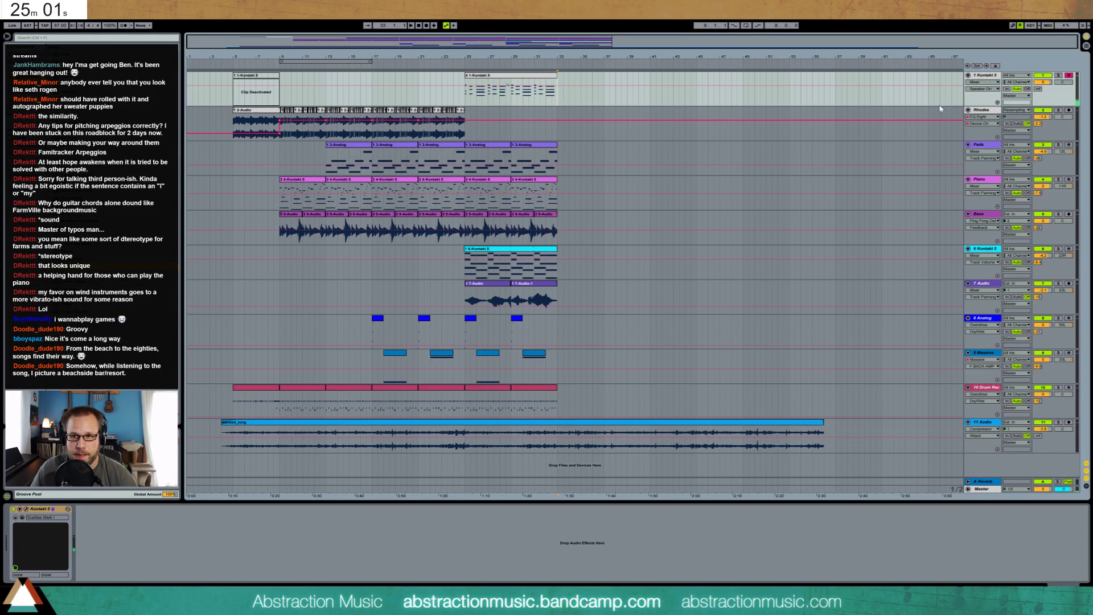
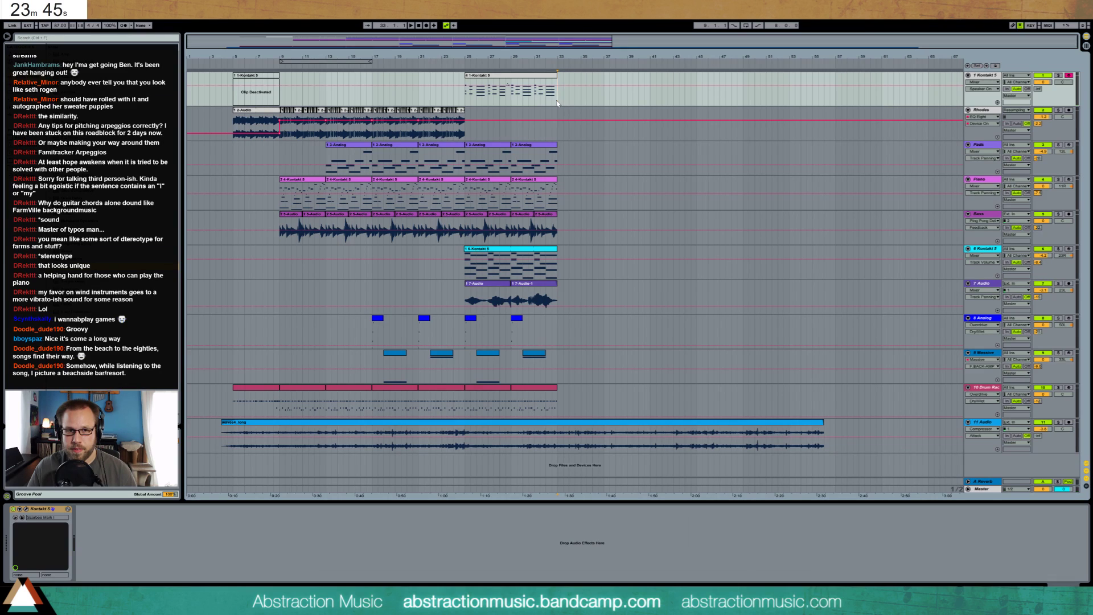
click(426, 27)
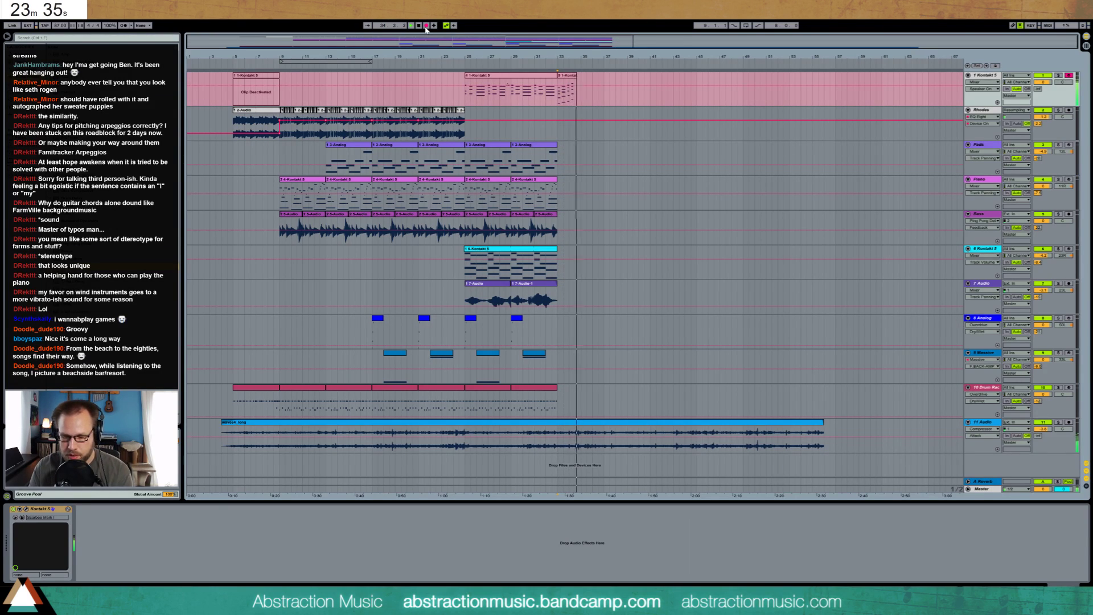
click(426, 26)
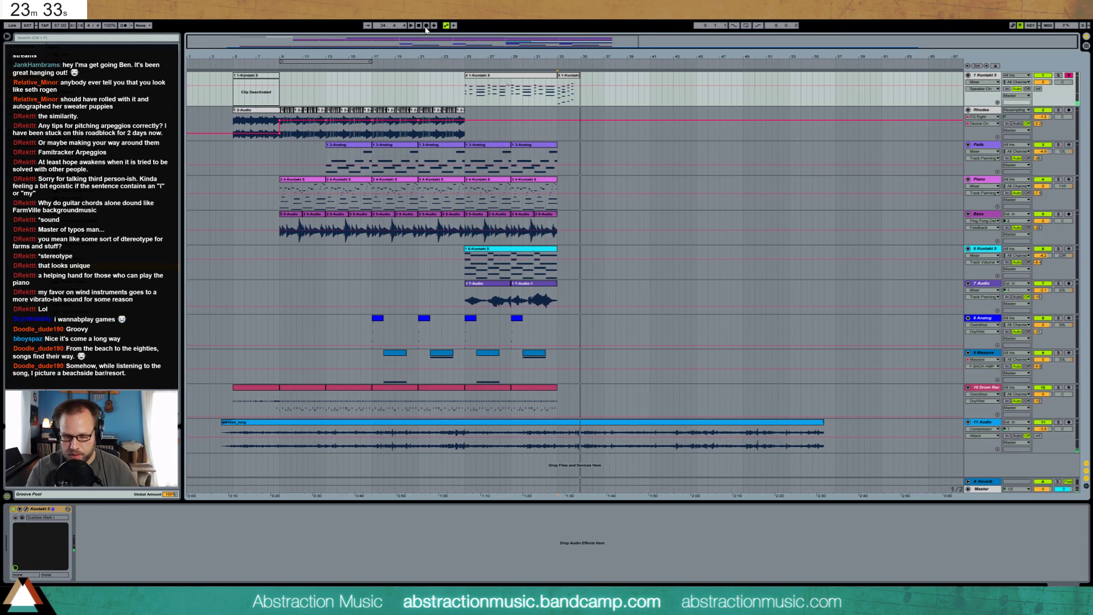
click(426, 27)
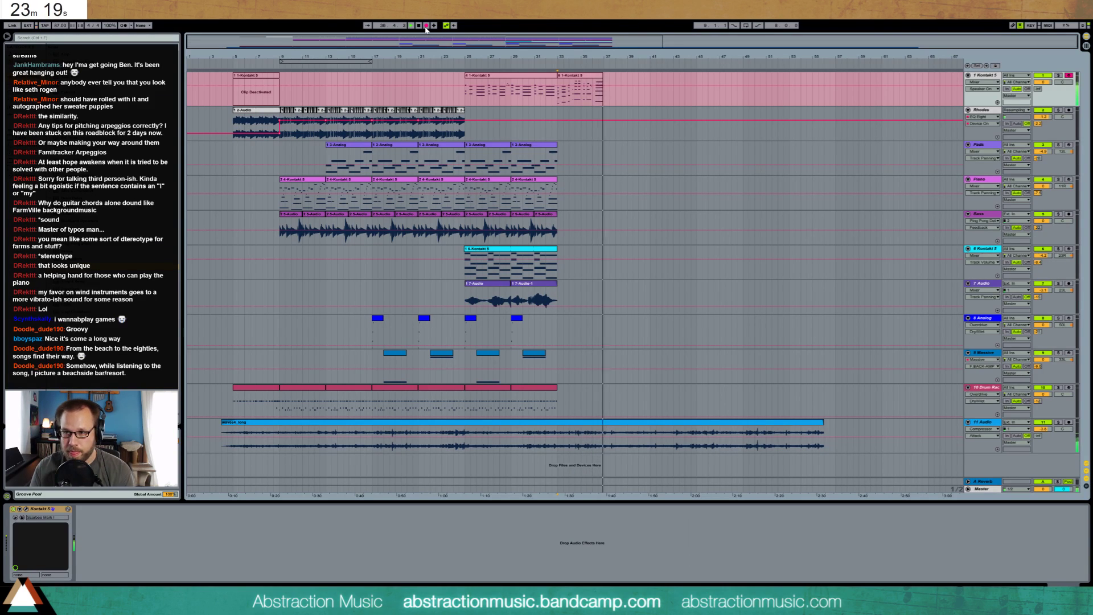
click(425, 26)
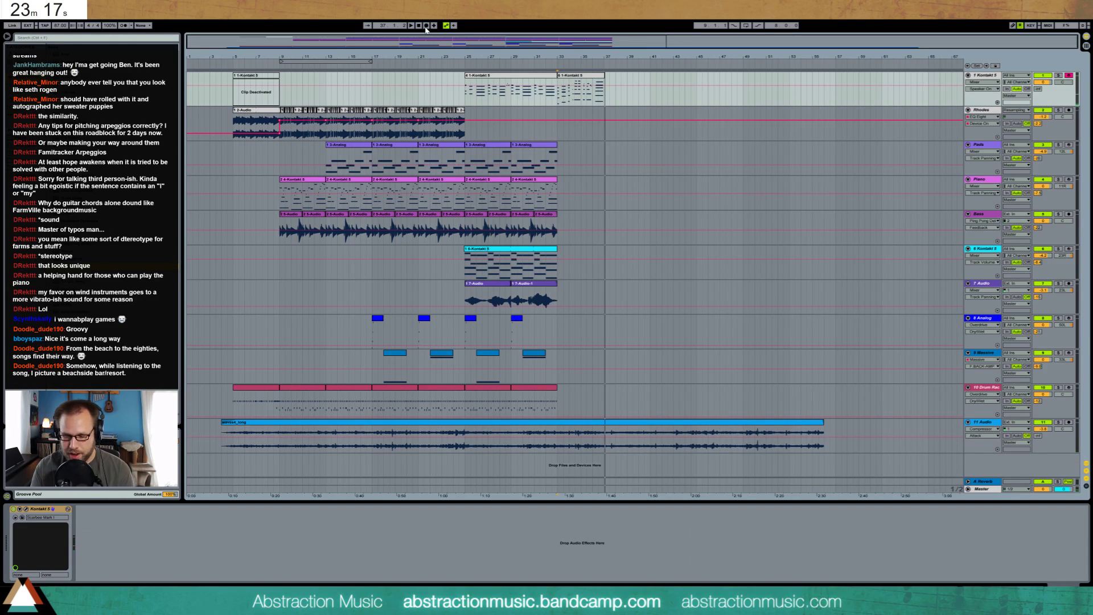
click(426, 26)
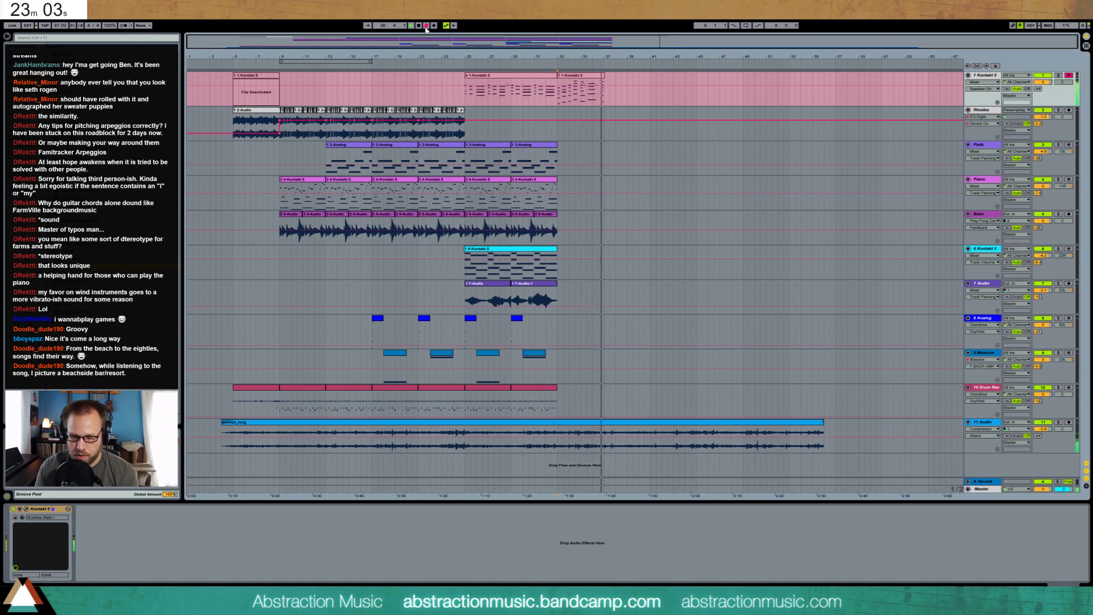
click(426, 25)
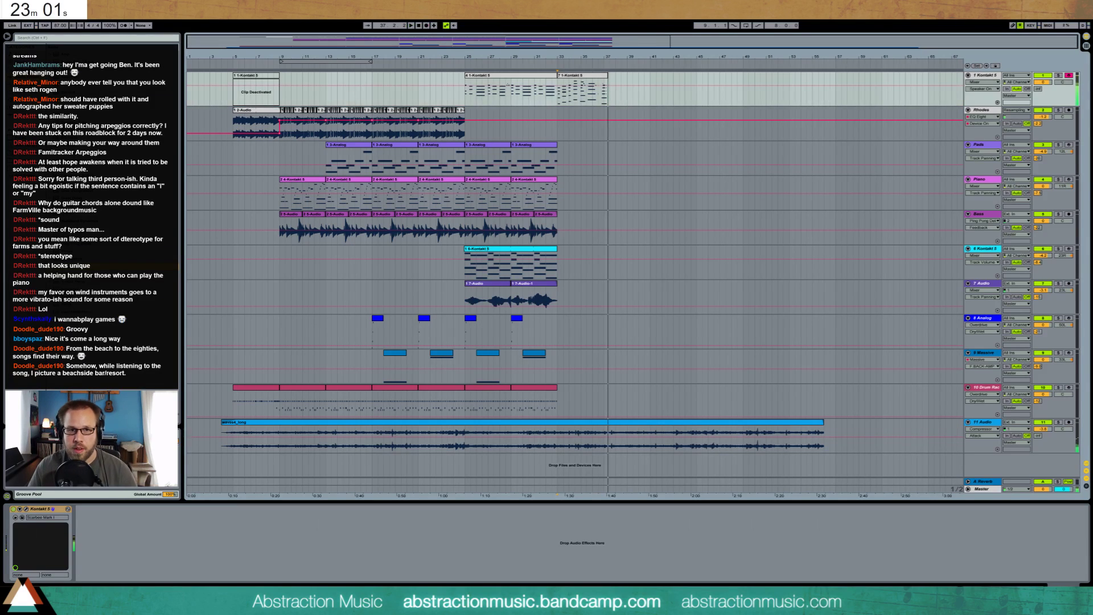
key(space)
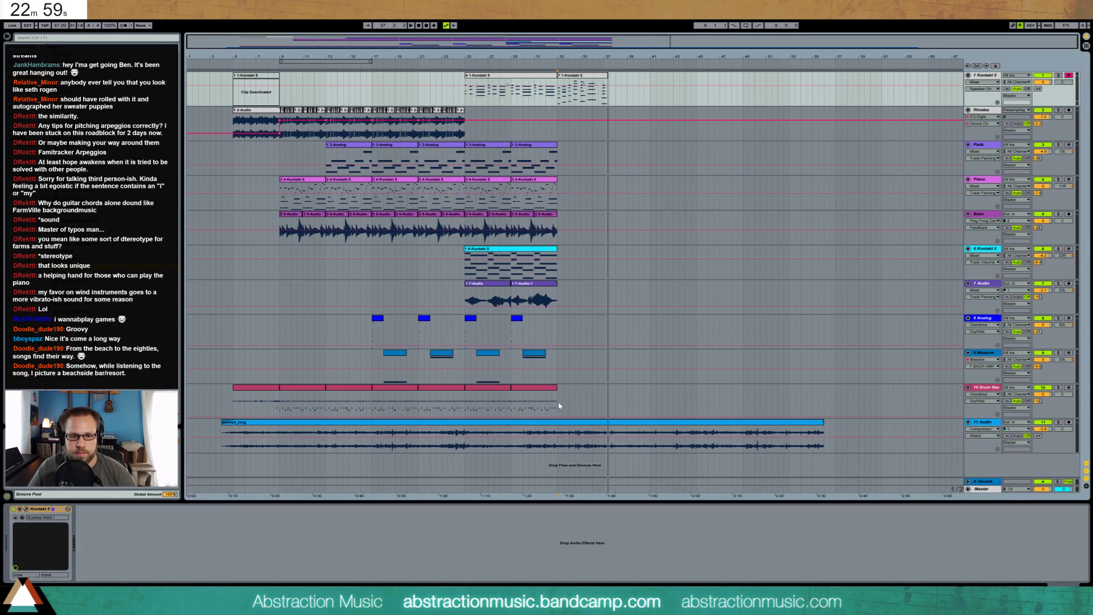
- Copy the one-bar drum pattern from bar 29 to bar 33 on the Drum Rack track and play it with the new chords
drag(559, 405, 575, 404)
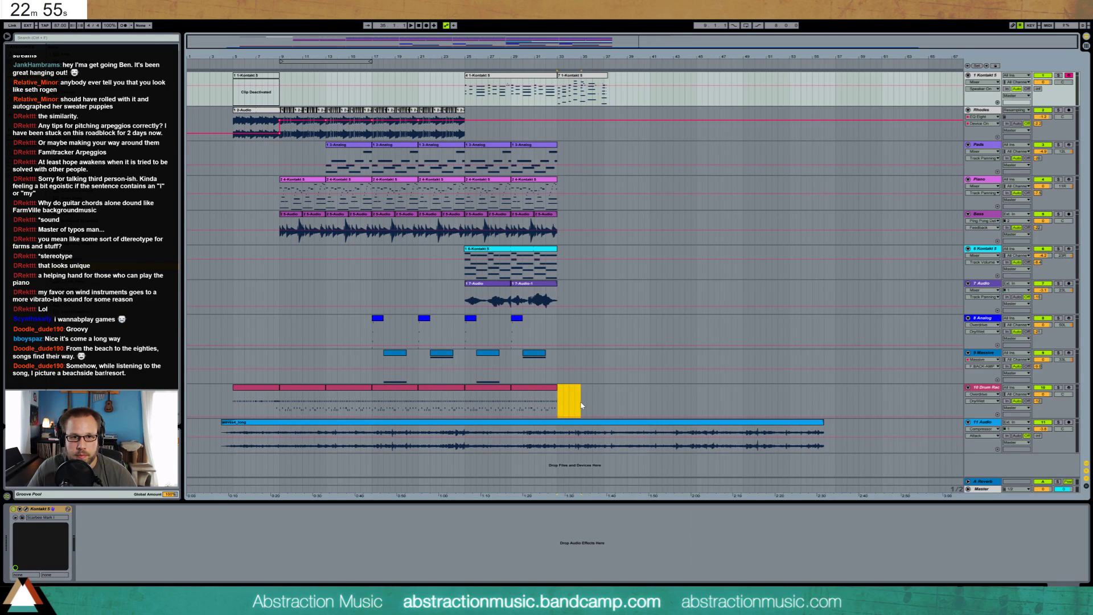
click(581, 405)
drag(620, 39, 527, 303)
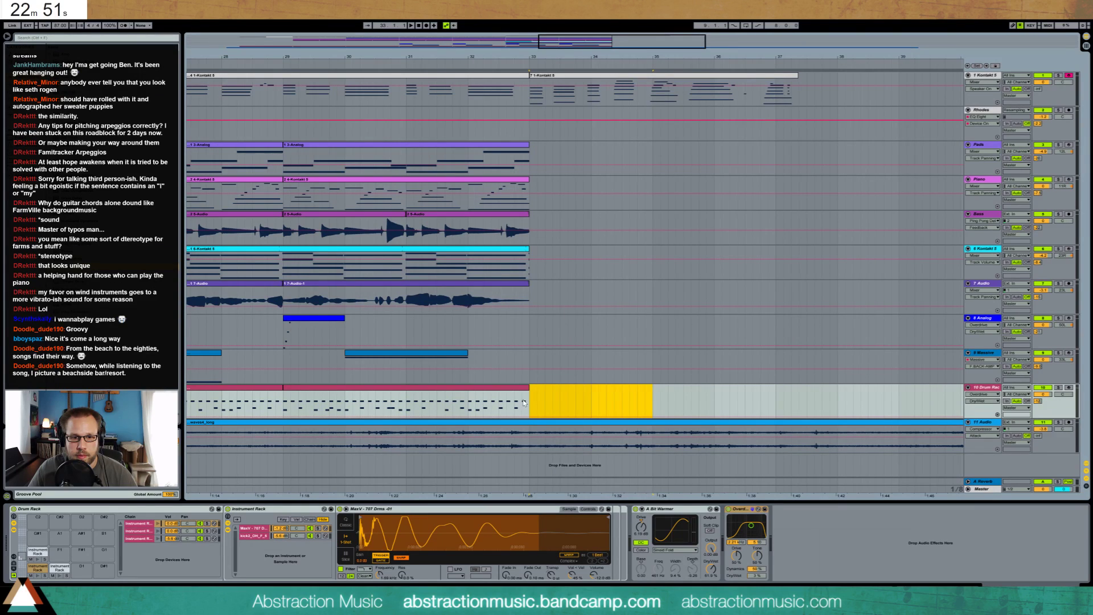
drag(565, 402, 574, 402)
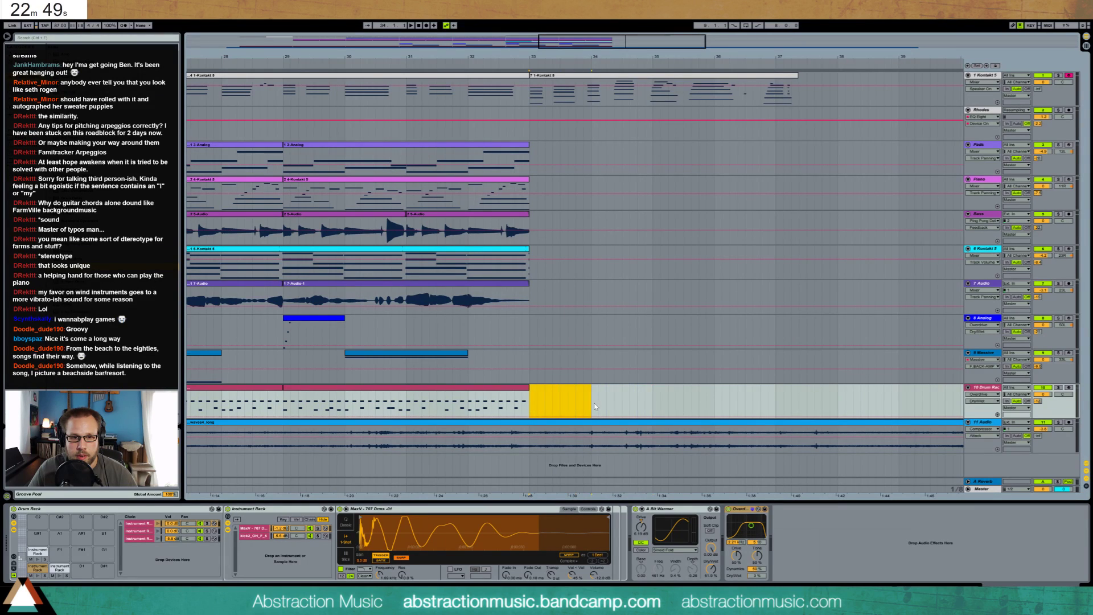
mouse_move(345, 402)
mouse_down()
mouse_move(290, 402)
mouse_move(341, 406)
mouse_up()
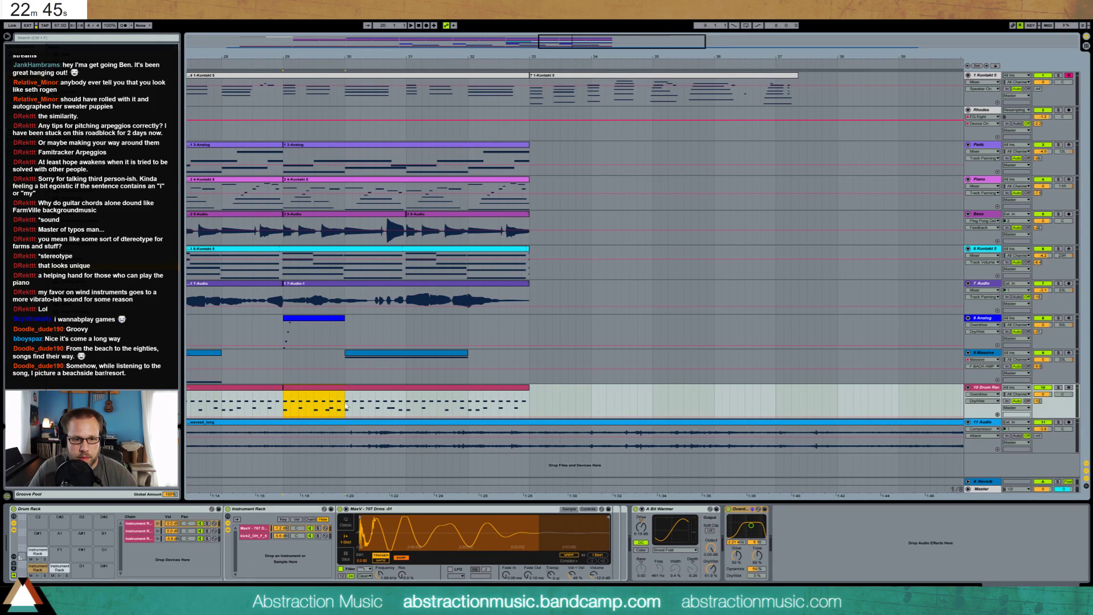
key(ctrl+v)
key(space)
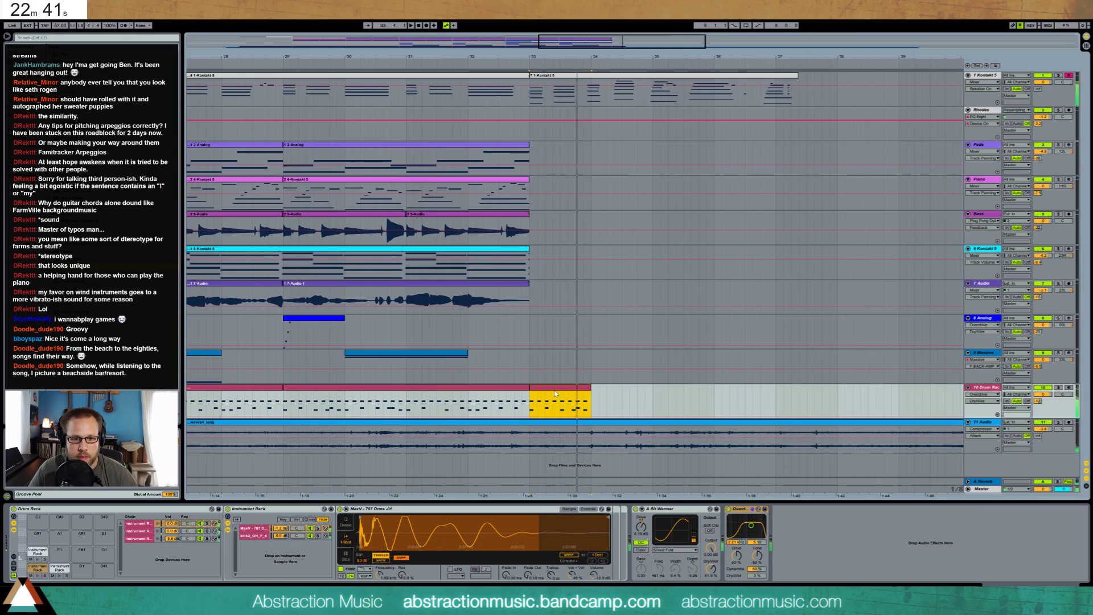
- Open the pasted drum clip at bar 33 and duplicate it into bar 34
double_click(534, 400)
click(346, 467)
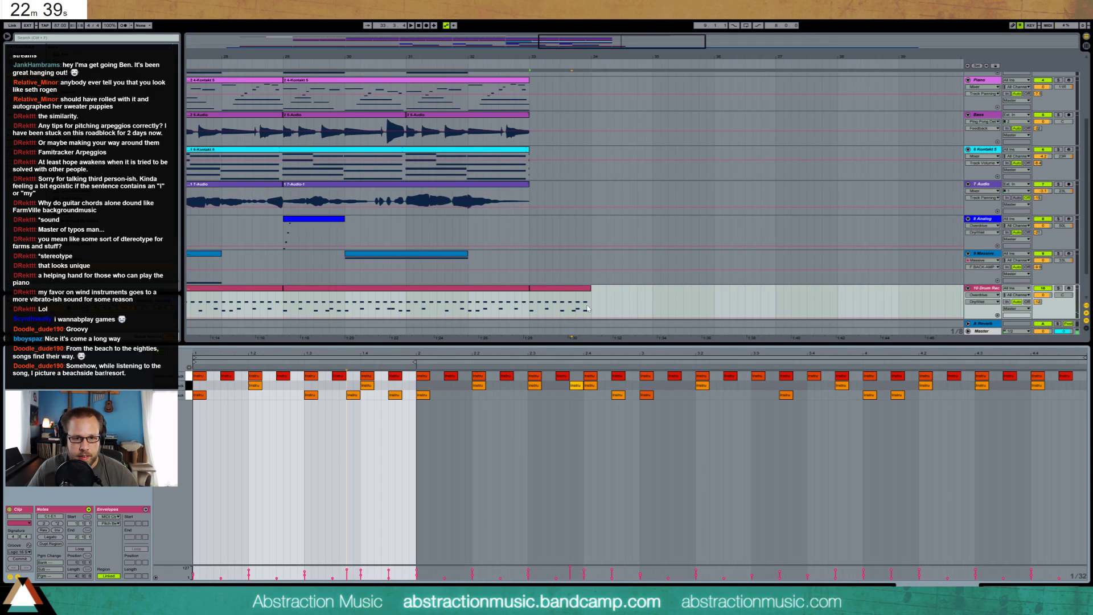
click(559, 290)
key(ctrl+d)
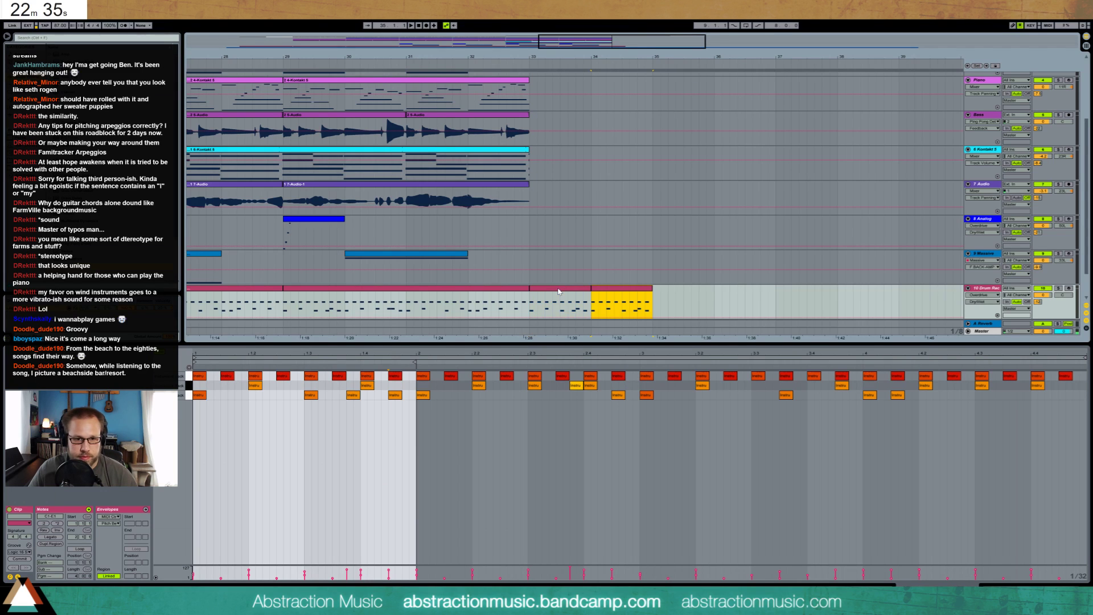
- Move the Drum Rack track up directly below the first Kontakt track
scroll(641, 221, up, 3)
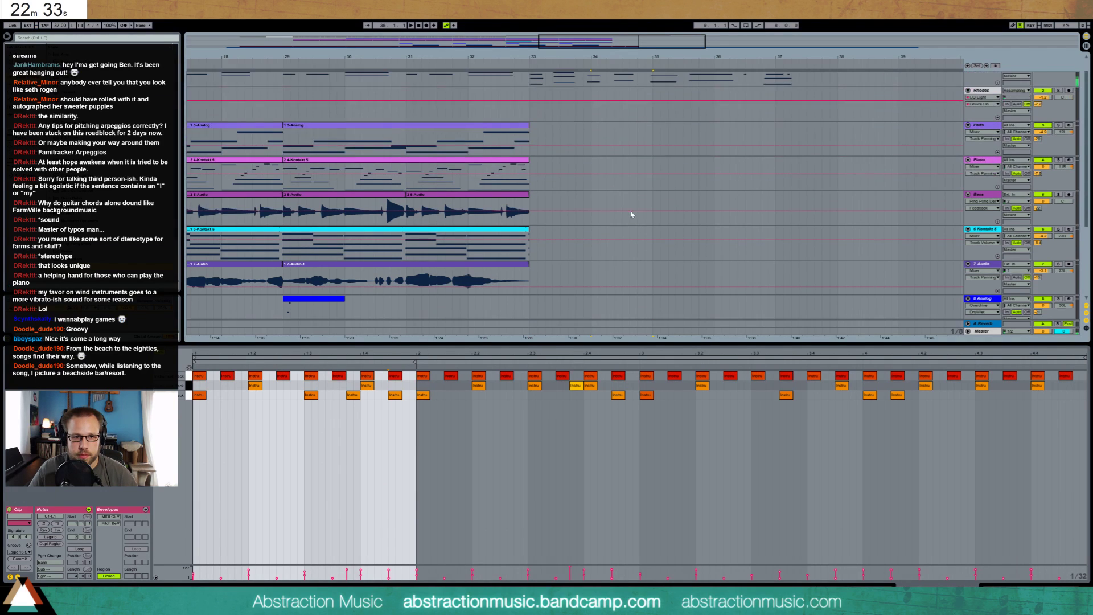
click(588, 84)
scroll(960, 300, down, 4)
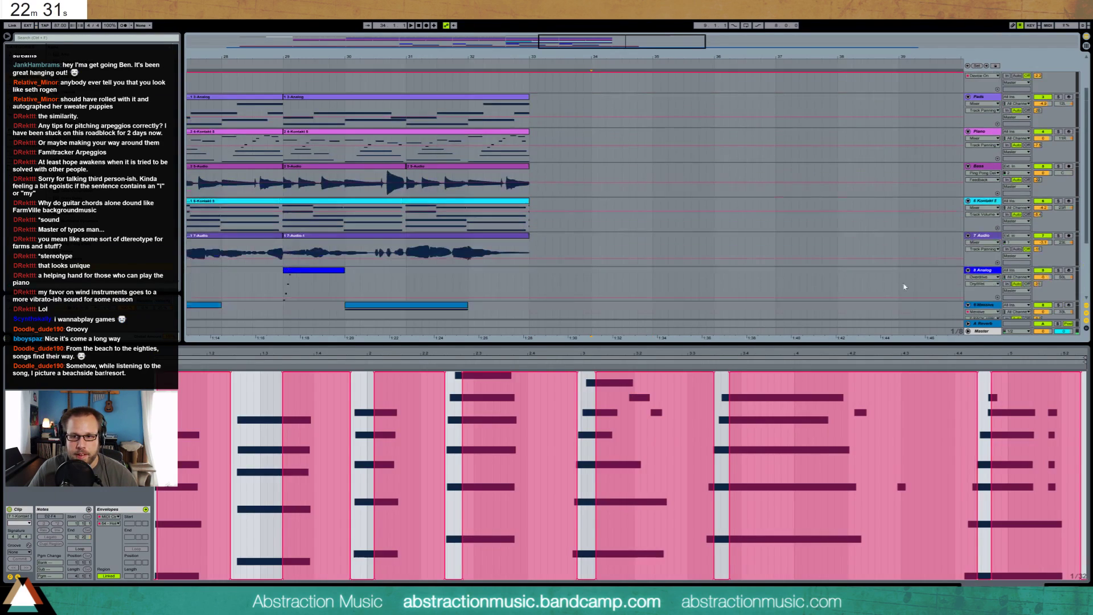
drag(985, 263, 978, 108)
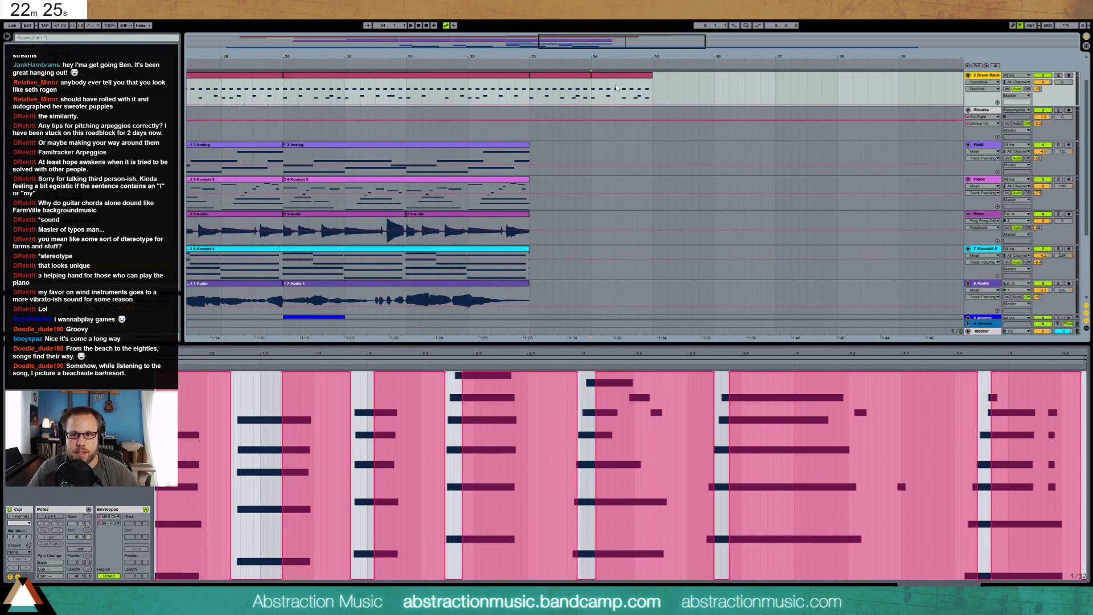
- Clear the sustain pedal envelope of the new Kontakt clip at bar 33 and return to its notes
scroll(749, 130, up, 1)
key(plus)
key(plus)
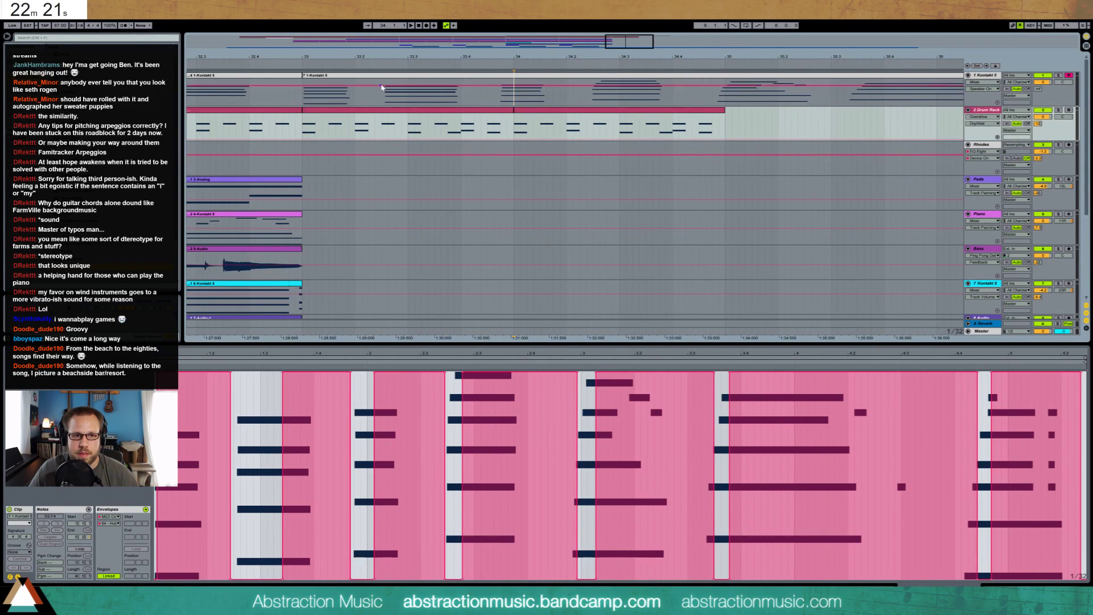
click(386, 77)
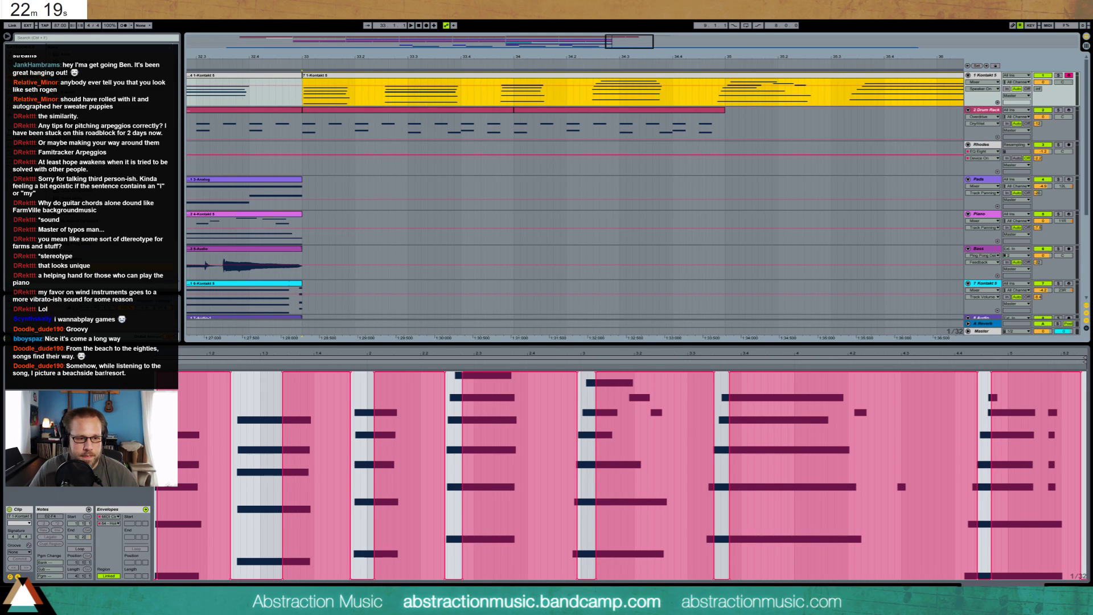
click(167, 564)
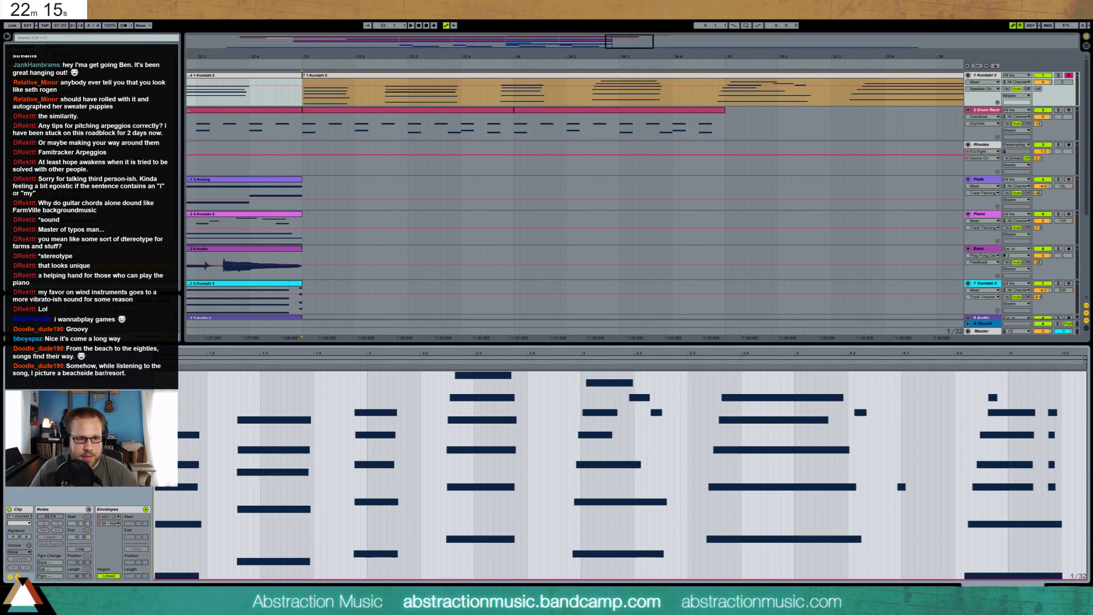
click(88, 509)
- Play the new clip and nudge its opening chord and second chord slightly earlier
key(space)
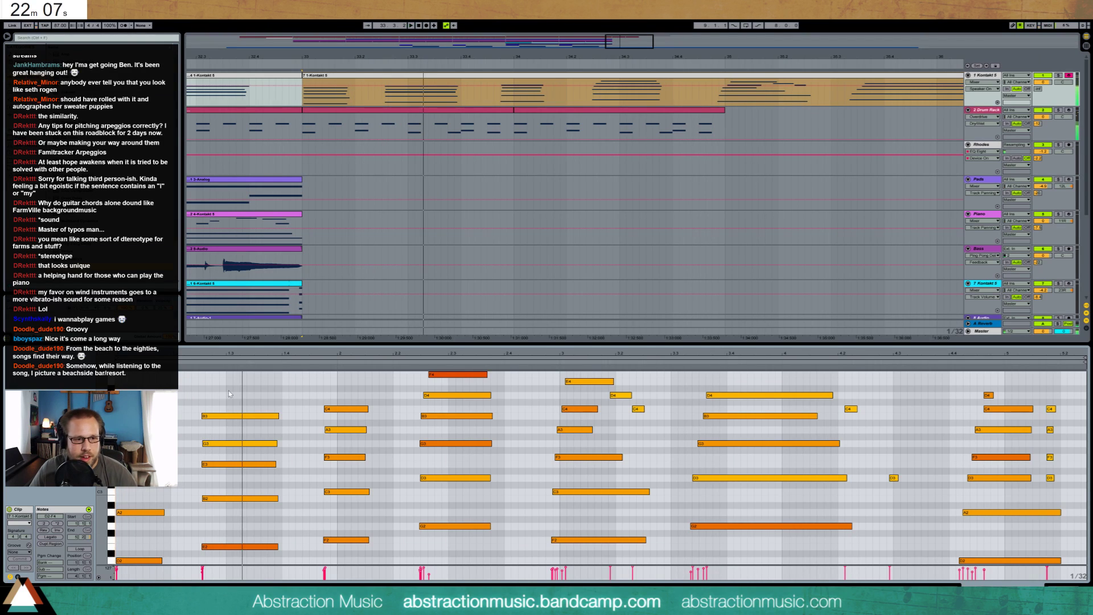
drag(230, 387, 237, 555)
drag(237, 547, 222, 546)
drag(171, 505, 155, 584)
key(space)
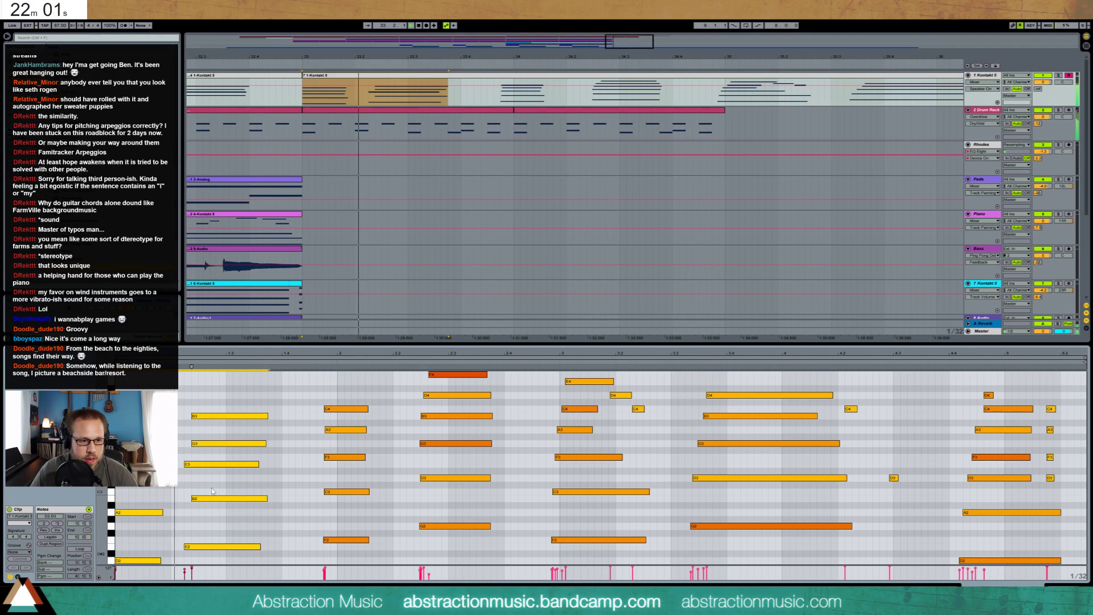
- Move the lowest and third-lowest notes of the second chord slightly later to line up with its other notes, and play the result
key(space)
drag(168, 454, 197, 464)
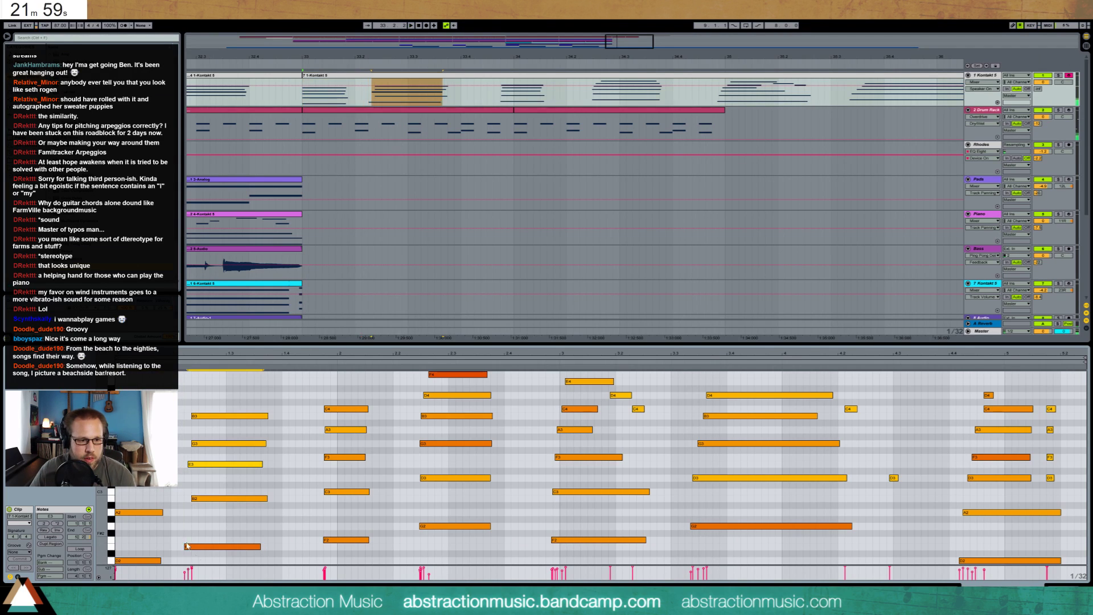
drag(197, 547, 201, 547)
key(space)
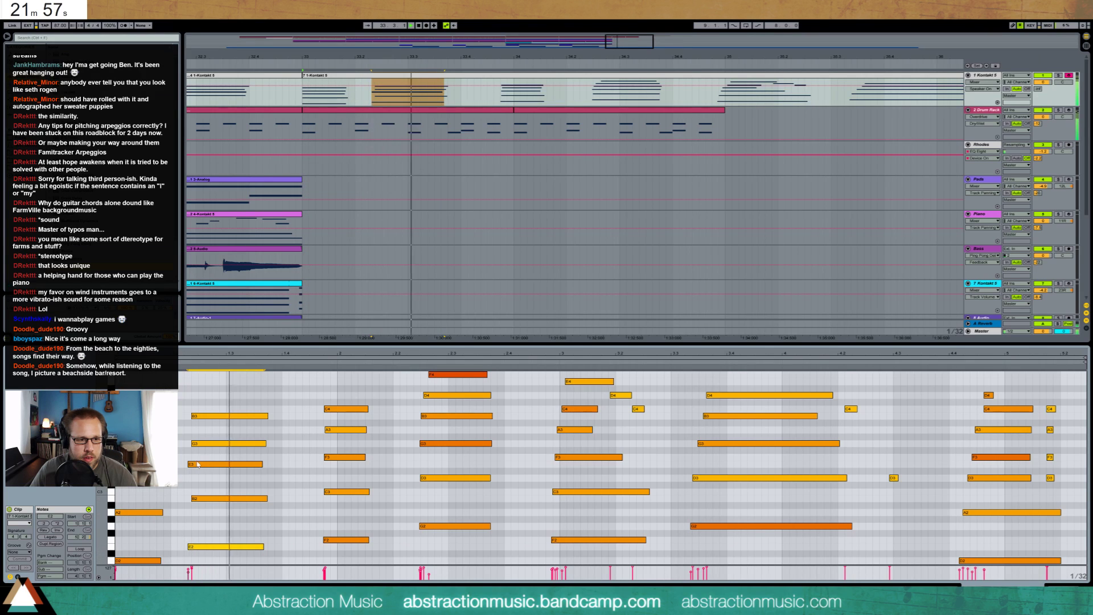
key(space)
drag(192, 464, 196, 464)
drag(189, 547, 193, 547)
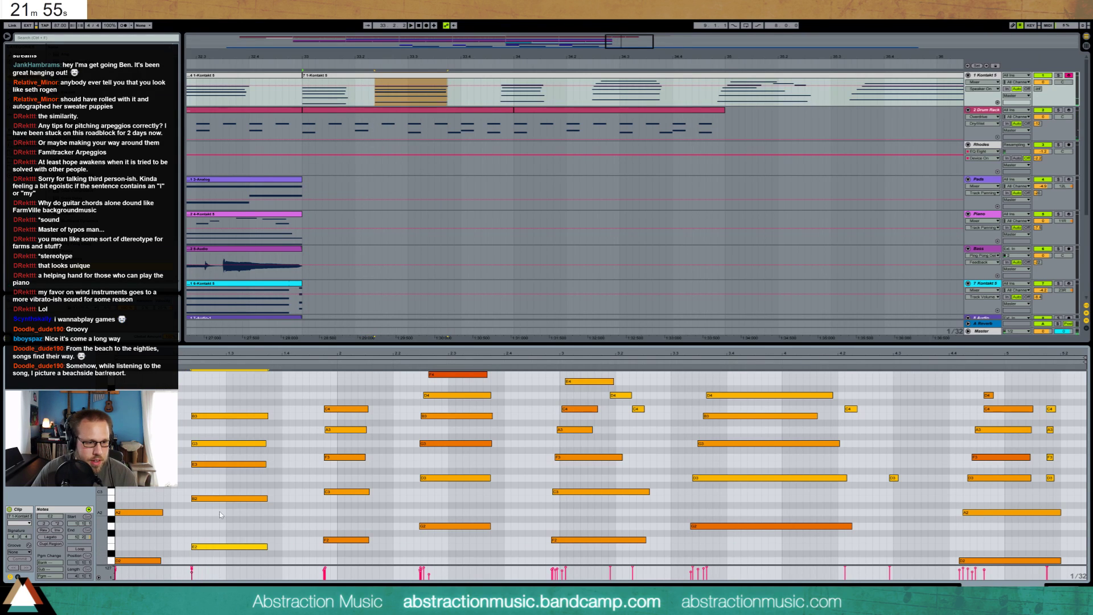
key(space)
key(space)
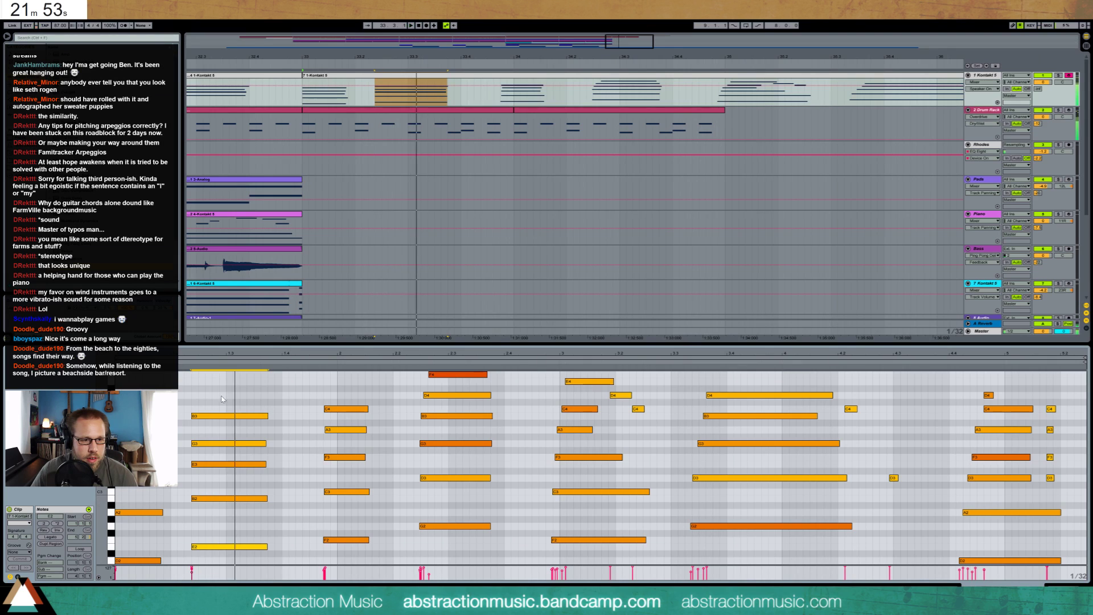
- Select all notes of the second chord and nudge them slightly later in two small moves, listening in between
drag(231, 396, 220, 563)
key(Right)
key(space)
mouse_move(223, 602)
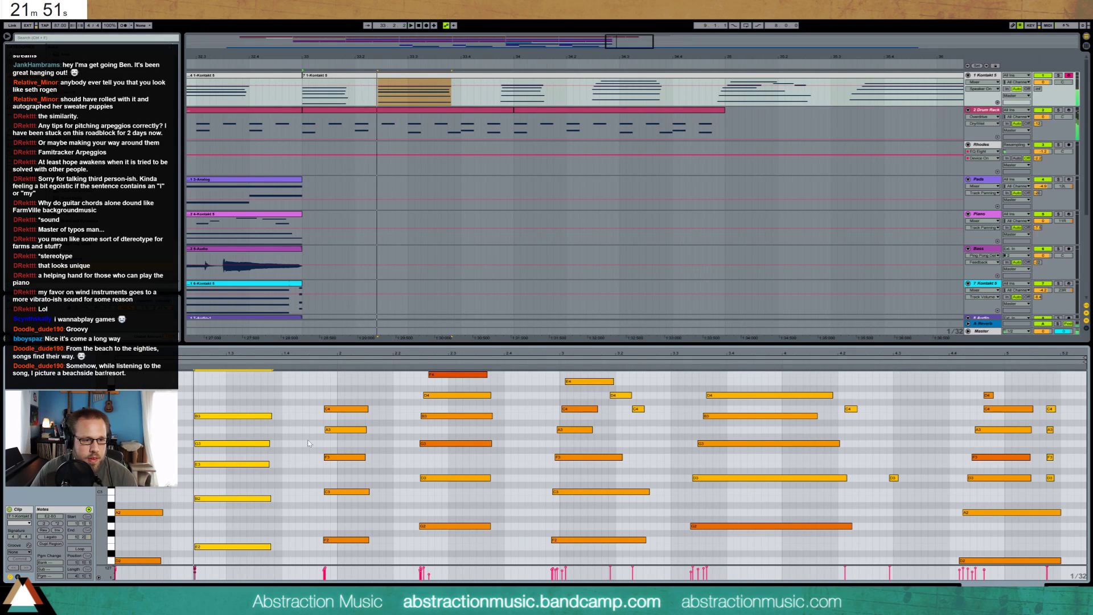
key(space)
key(Right)
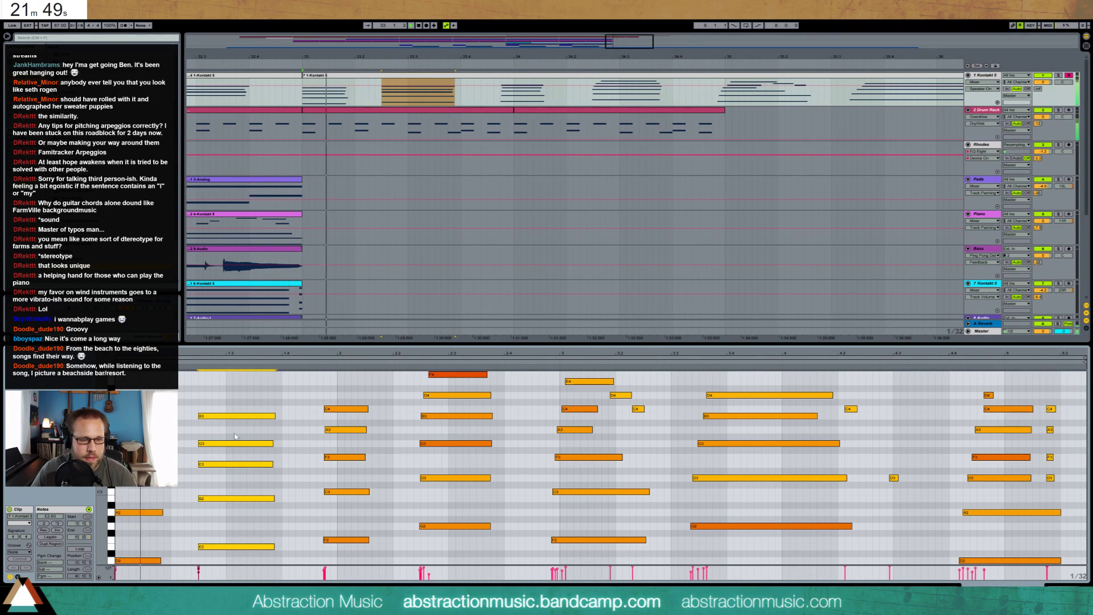
- Play the part briefly and nudge the whole third chord slightly later
key(space)
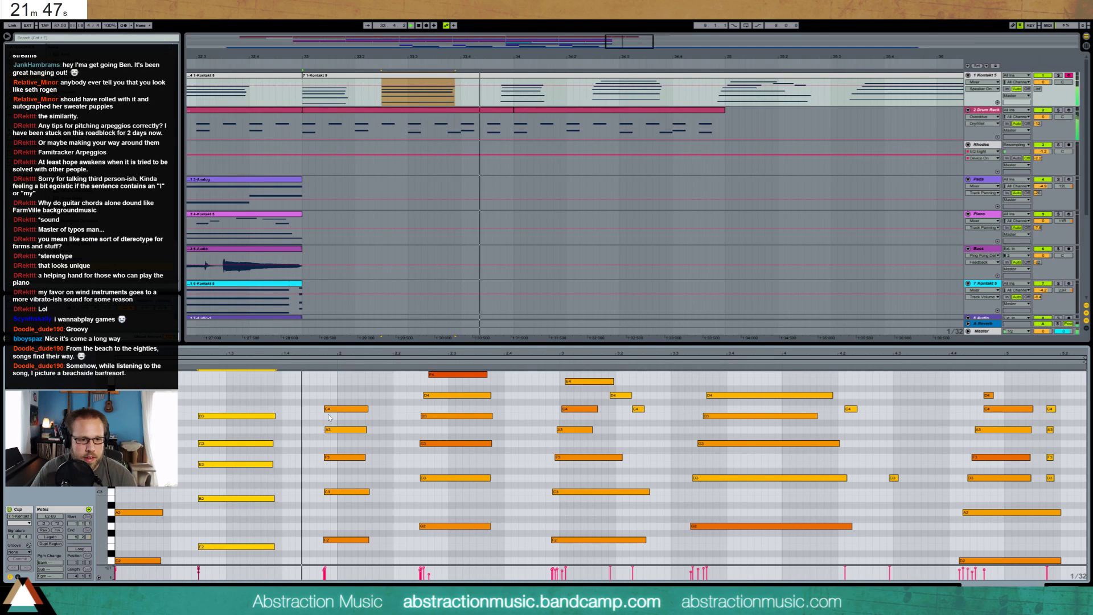
key(space)
drag(334, 397, 356, 563)
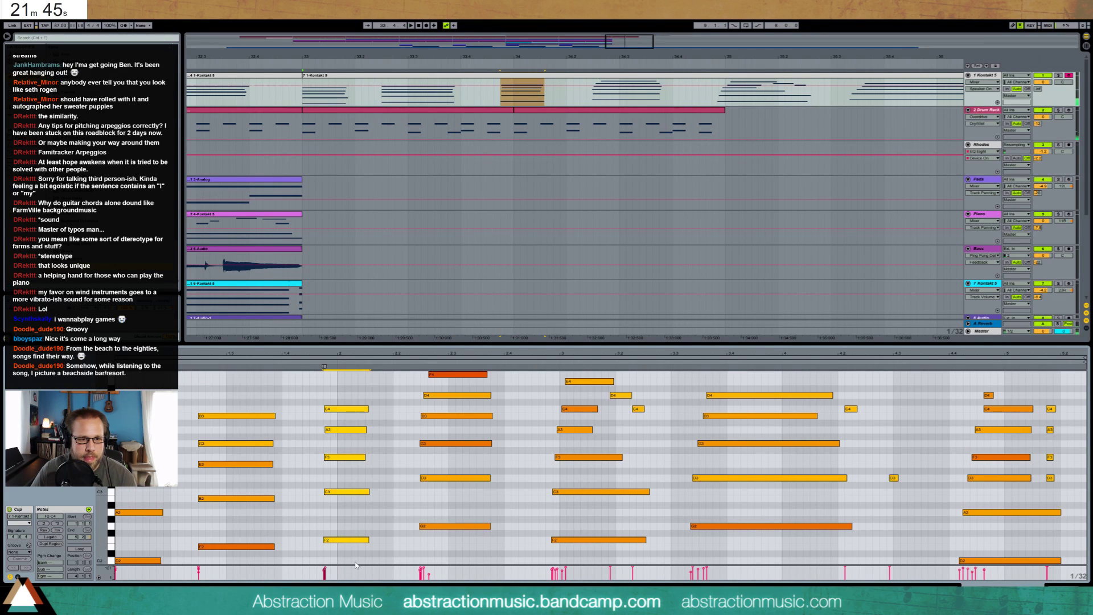
key(Right)
key(Right)
- Line up the notes of the fourth chord, moving its top F4 slightly earlier to match the rest, and play the result
drag(444, 551, 454, 313)
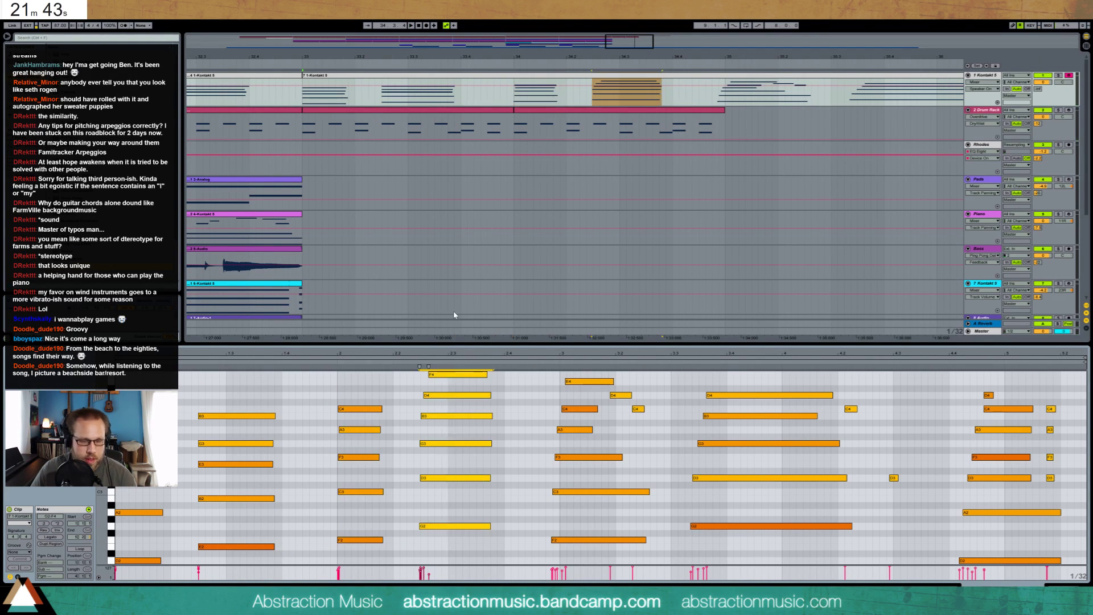
key(Right)
key(Left)
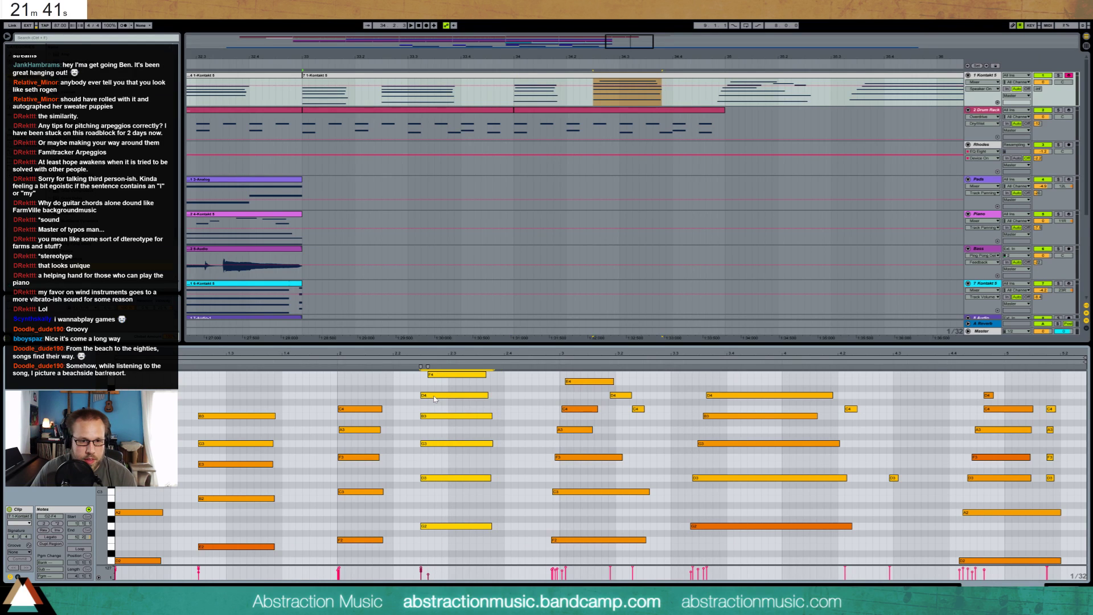
key(space)
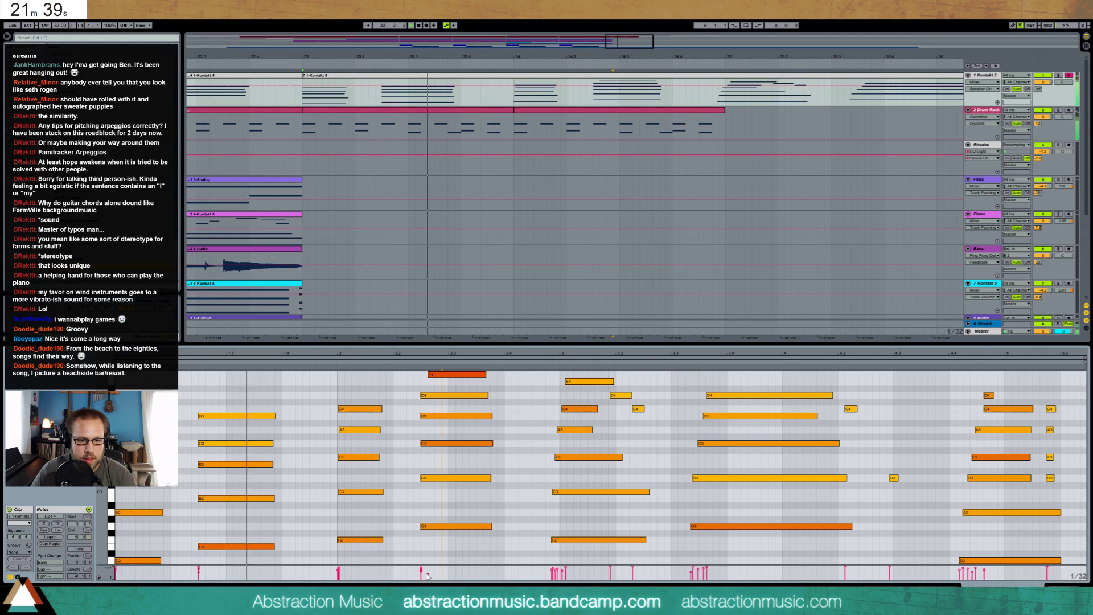
click(432, 373)
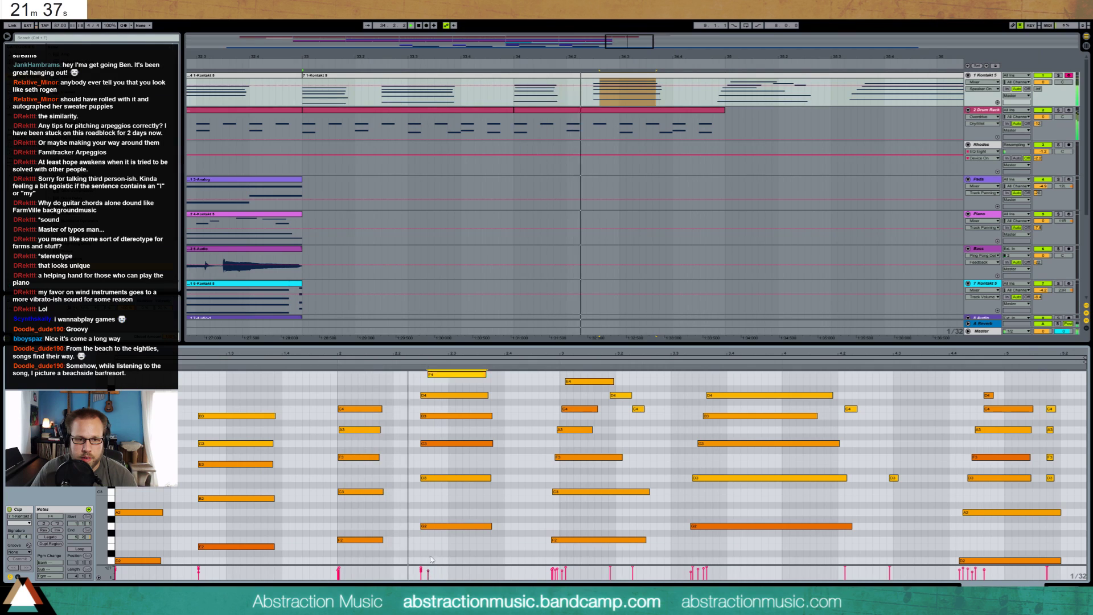
key(Left)
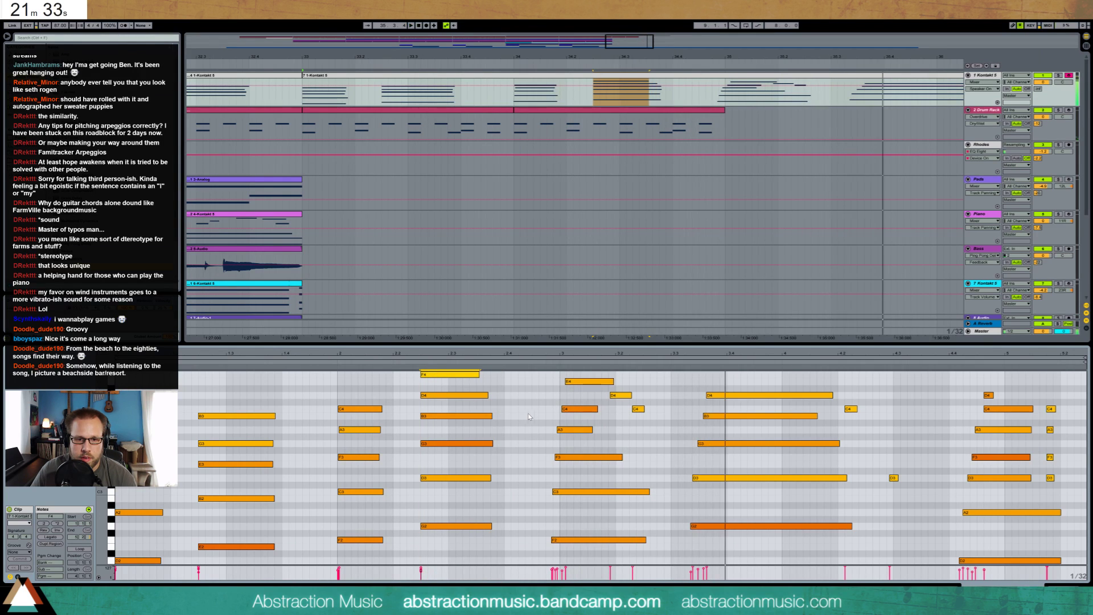
key(space)
- Lengthen all notes of the fourth chord and of the second chord
drag(479, 533, 526, 377)
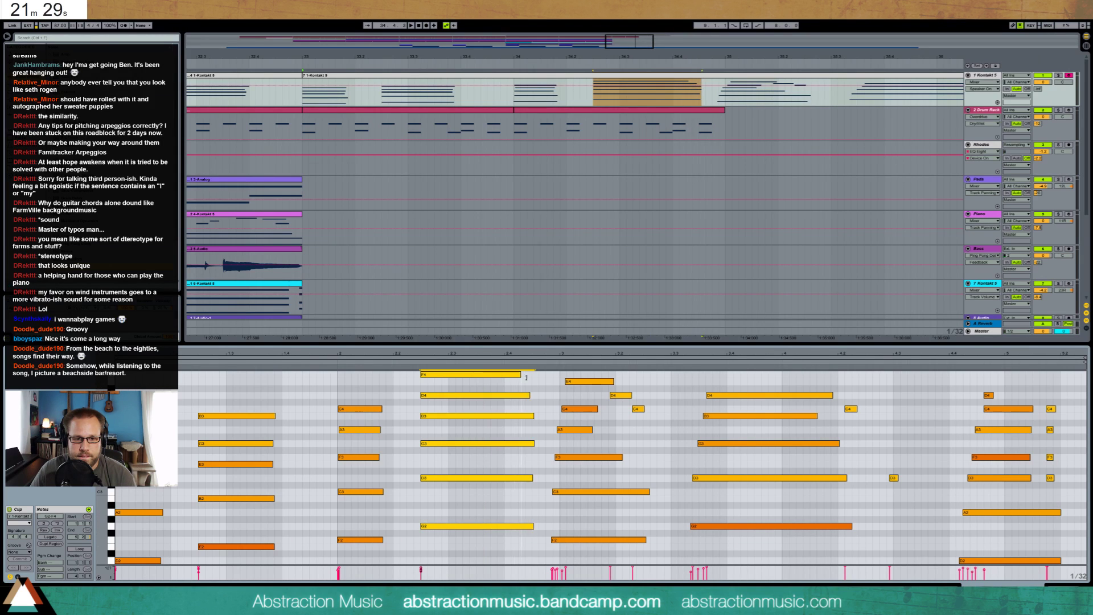
drag(247, 553, 309, 416)
click(274, 417)
- Nudge the fifth chord slightly later, quantize it, and align its C4, A3 and E4 with the start of the lower notes
drag(564, 560, 645, 371)
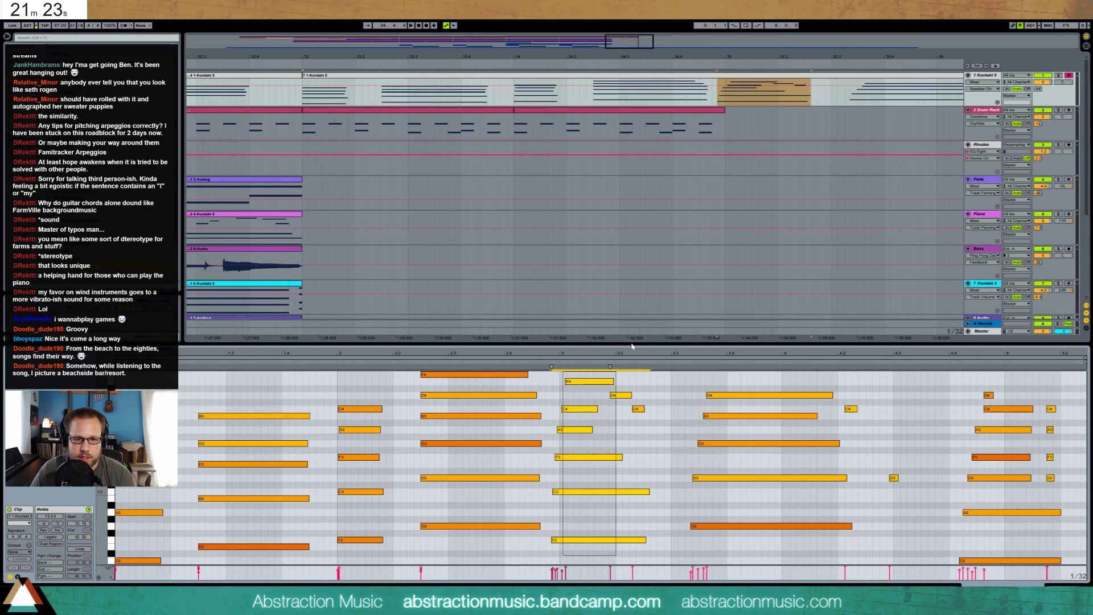
key(Right)
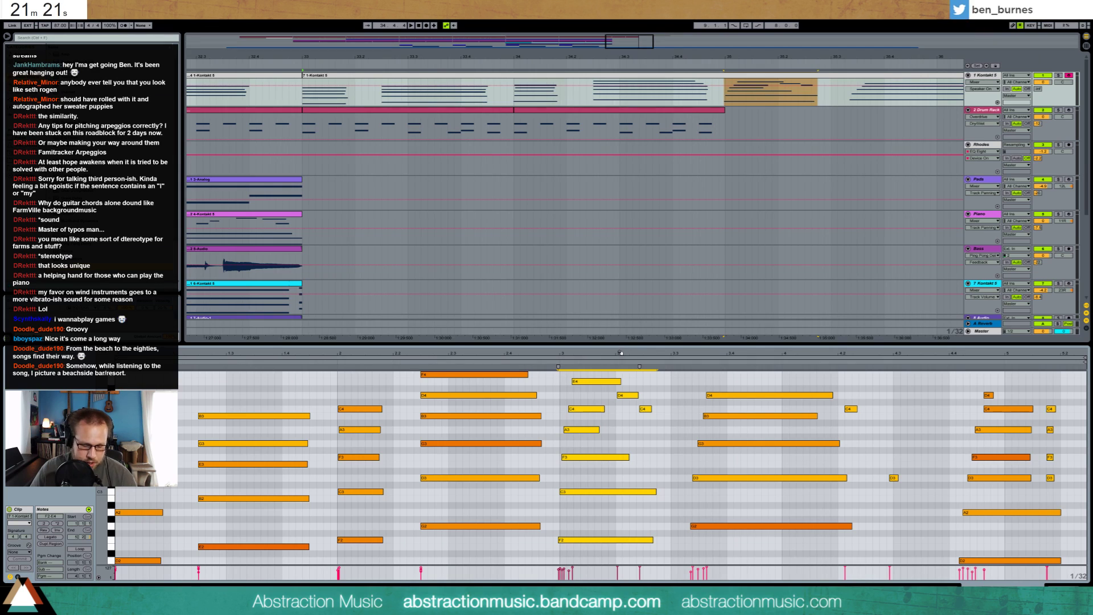
key(ctrl+u)
drag(564, 409, 580, 434)
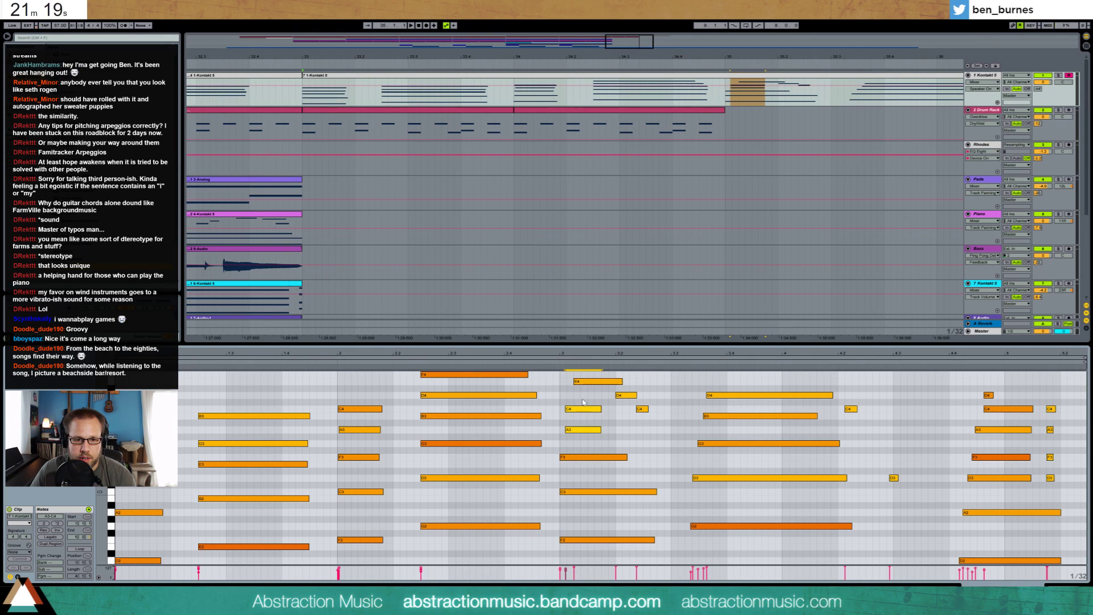
key(Left)
drag(587, 382, 568, 381)
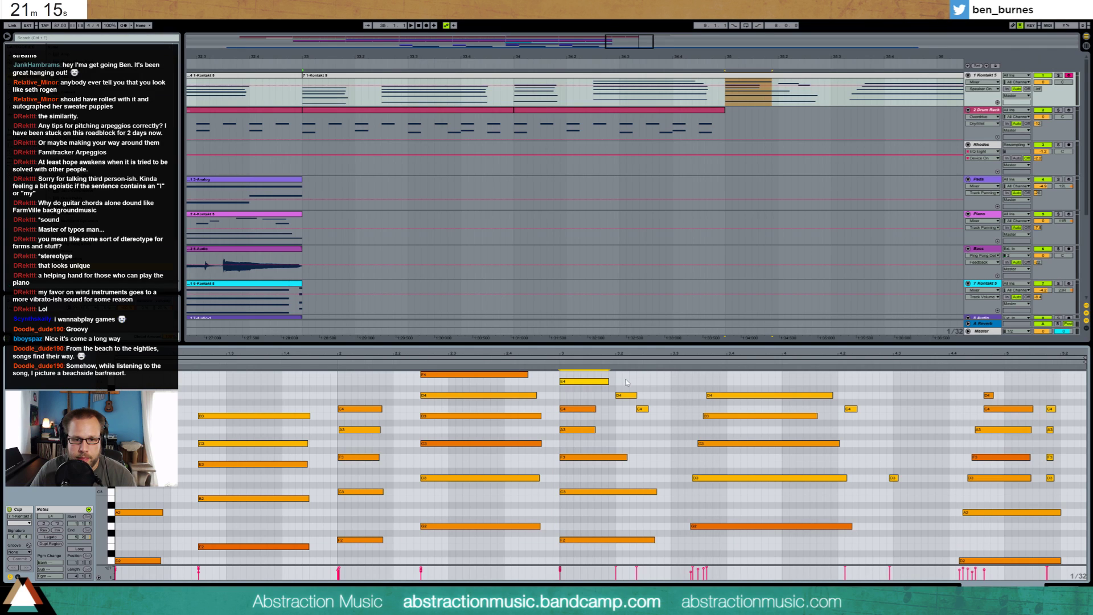
- Move the fifth chord's short closing D4 and C4 notes earlier and trim the D4 so the C4 directly follows it
drag(626, 382, 646, 415)
key(Left)
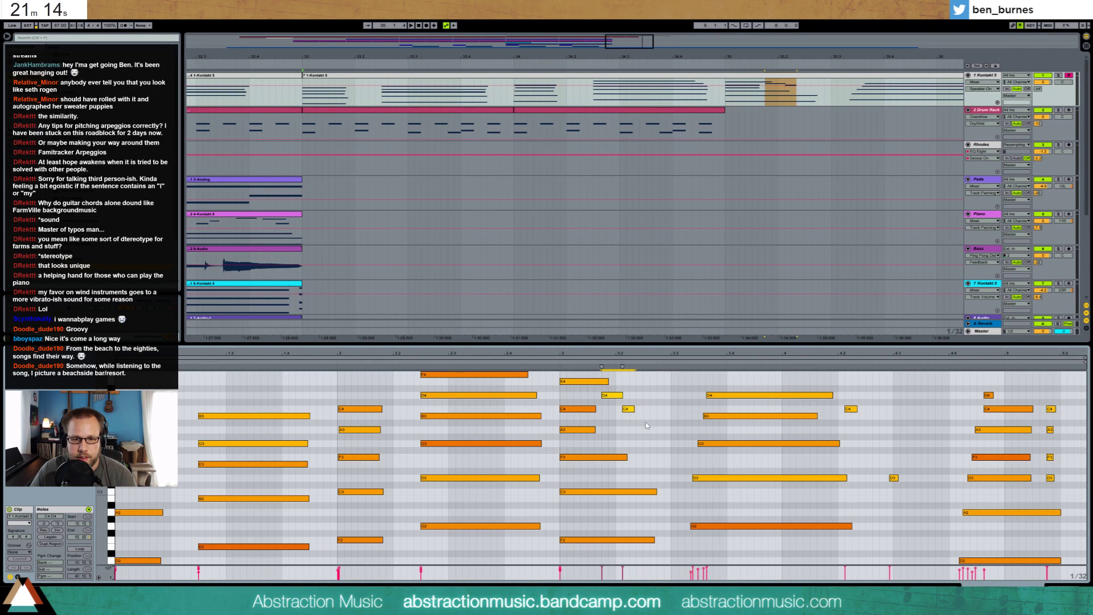
click(617, 395)
drag(628, 410, 623, 410)
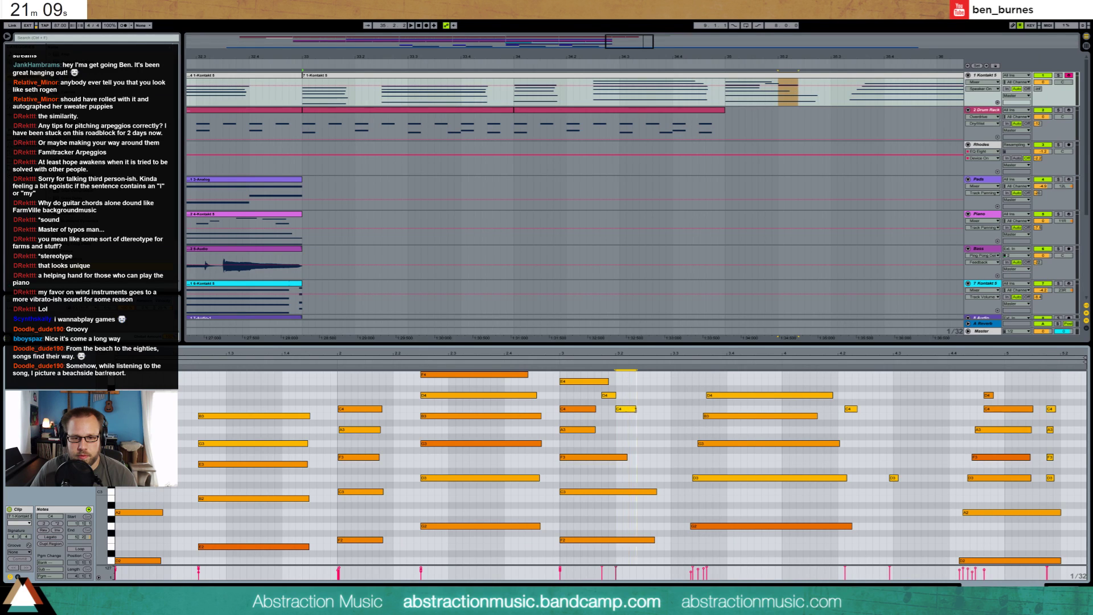
- Shorten the two lowest notes of the fifth chord, C3 and F2
drag(637, 476, 640, 564)
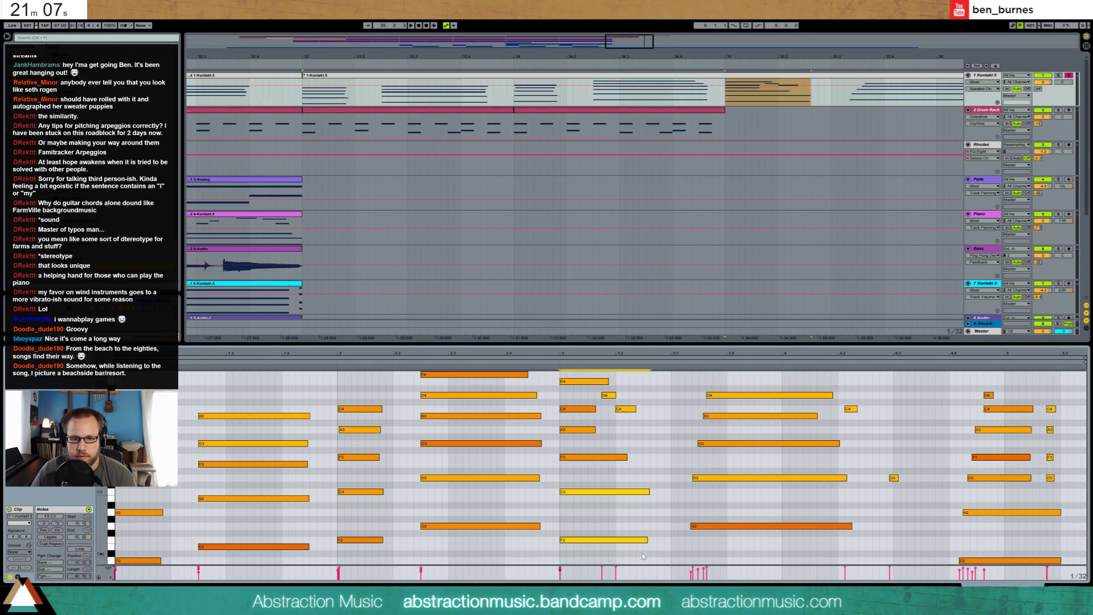
key(shift+Left)
key(shift+Left)
- Select the whole sixth chord and move it earlier so it starts shortly after the fifth chord ends
drag(681, 389, 761, 581)
key(Left)
key(Left)
key(Left)
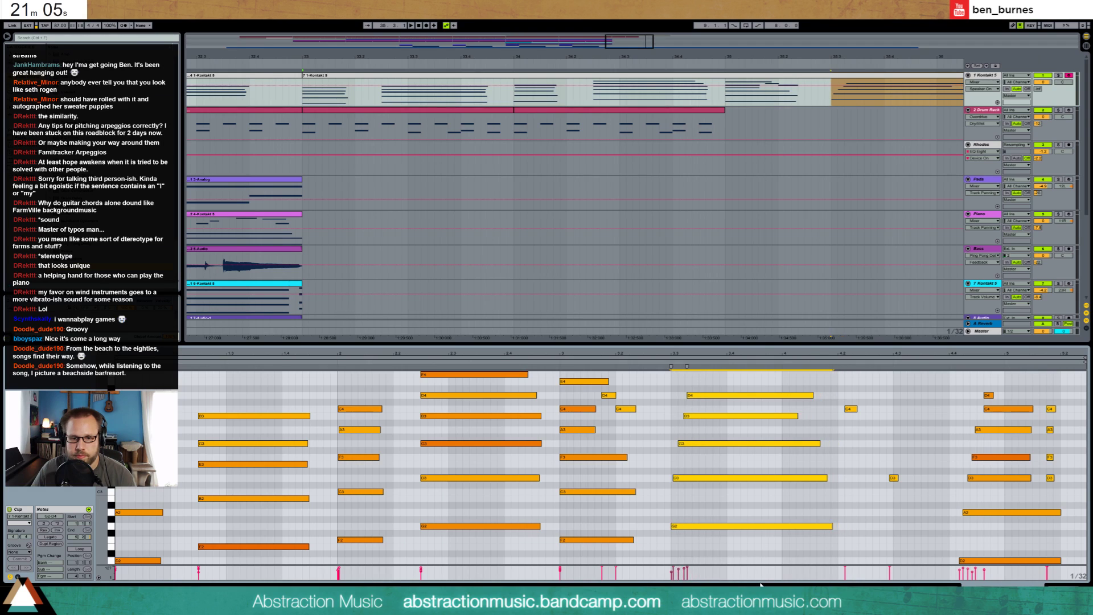
key(Left)
key(Left)
key(Left)
key(Left)
- Play the part and duplicate the last drum clip so the drums continue from bar 35
key(space)
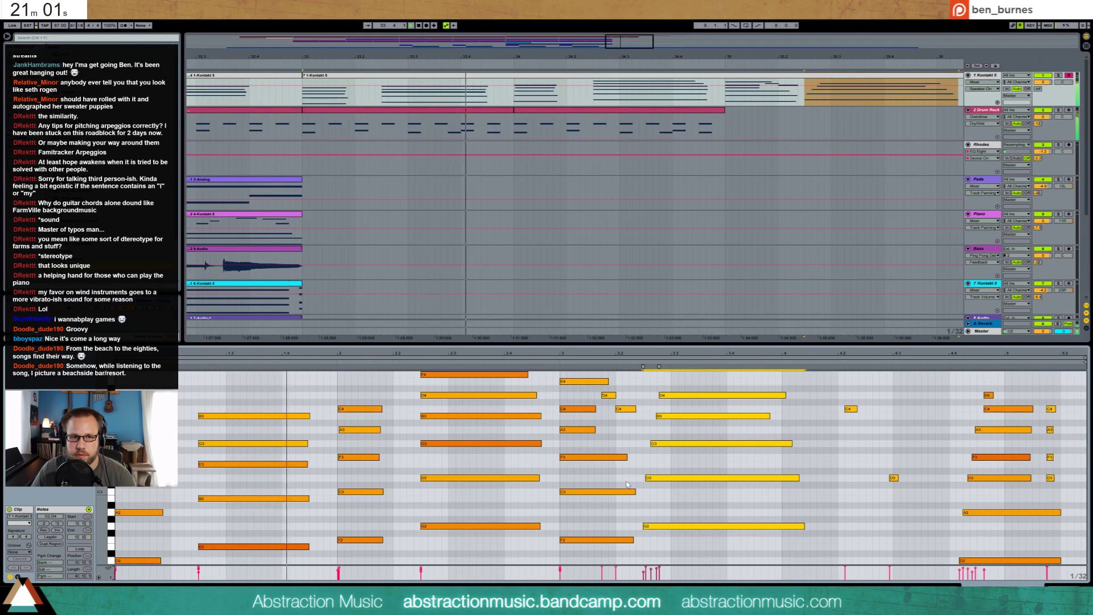
click(572, 114)
key(ctrl+d)
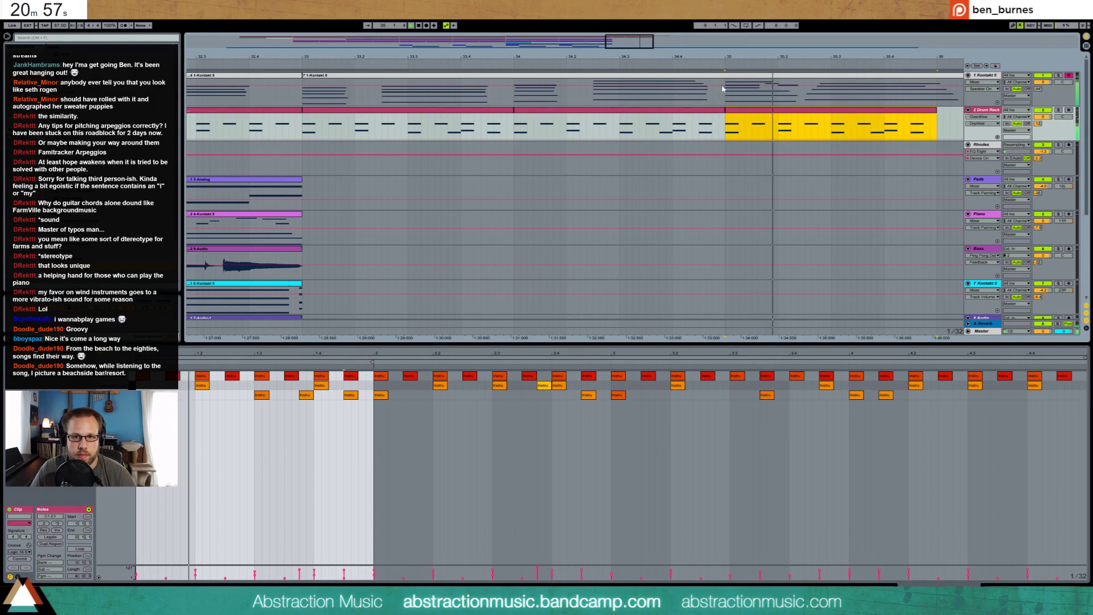
- In the Kontakt clip, shorten the sixth chord's notes to end around bar 4 and delete the stray short notes after them
click(813, 78)
drag(623, 37, 649, 41)
drag(804, 527, 784, 525)
drag(758, 468, 741, 405)
click(742, 394)
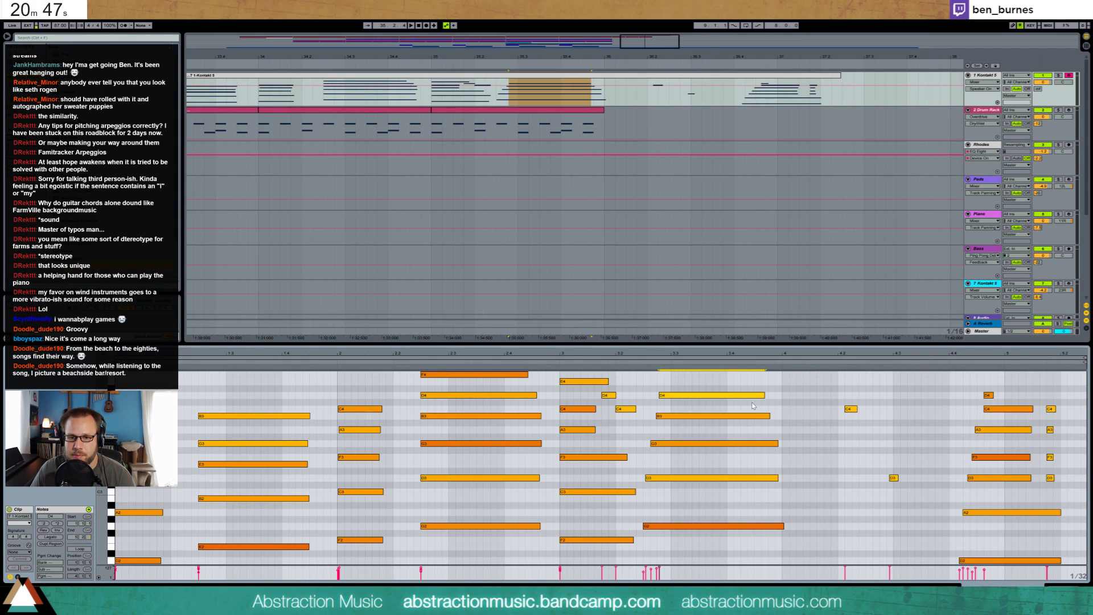
drag(814, 397, 924, 484)
key(Delete)
- Move the last chord earlier to bar 4 of the clip and shorten the sixth chord's G2 to end before it
drag(942, 373, 1059, 570)
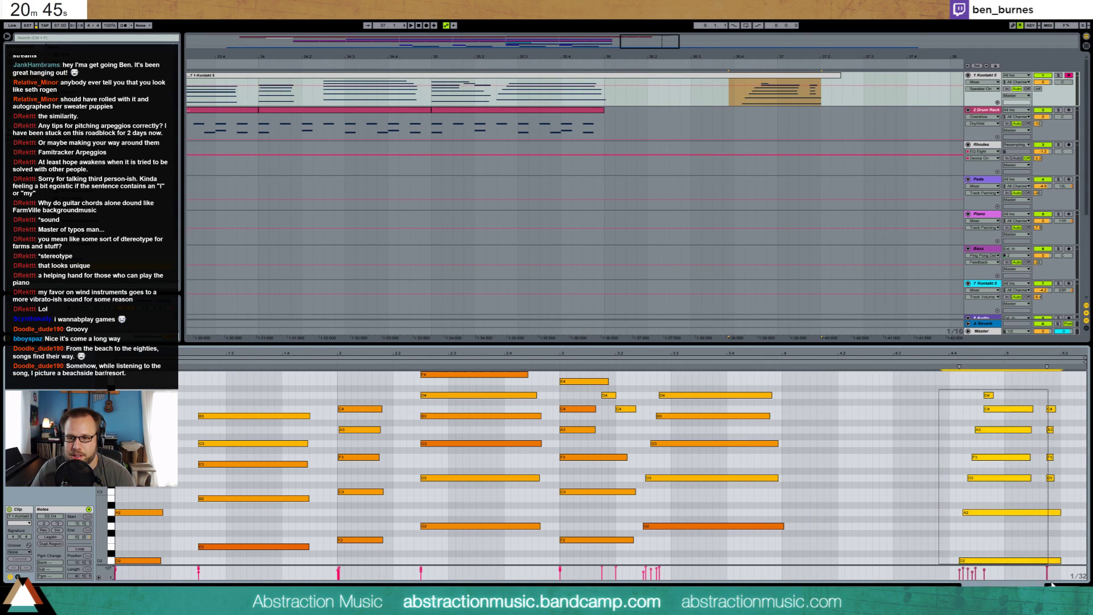
key(Left)
key(Left)
key(Left)
key(Left)
key(Left)
key(Left)
key(Left)
key(Left)
key(Left)
key(Left)
key(Left)
key(Left)
key(Left)
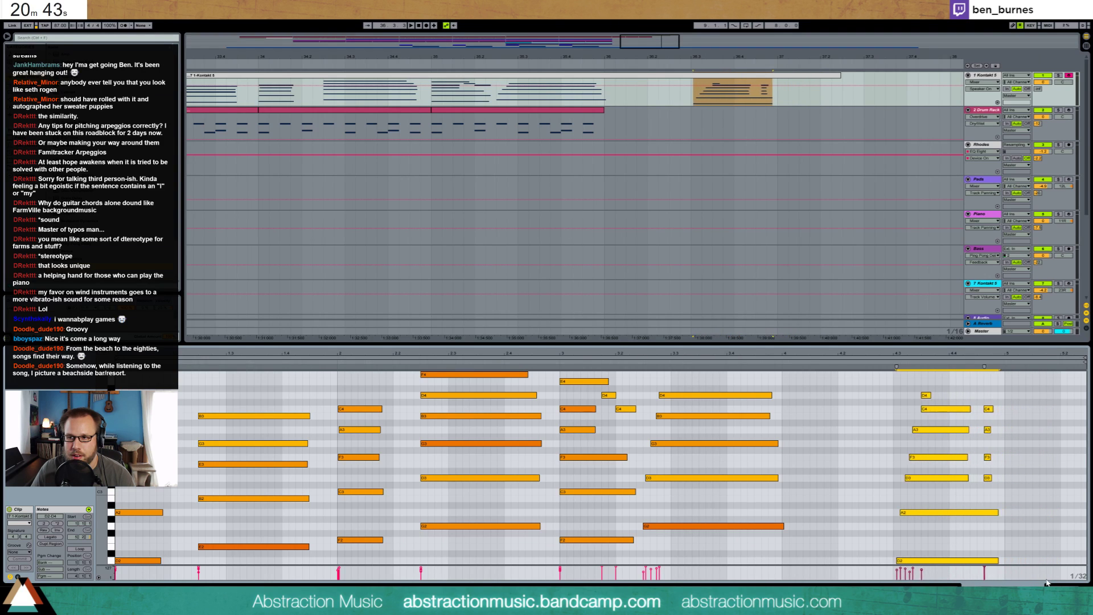
key(Left)
key(Left)
key(Left)
key(Left)
key(Left)
key(Left)
key(Left)
key(Left)
key(Left)
key(Left)
key(Left)
key(Left)
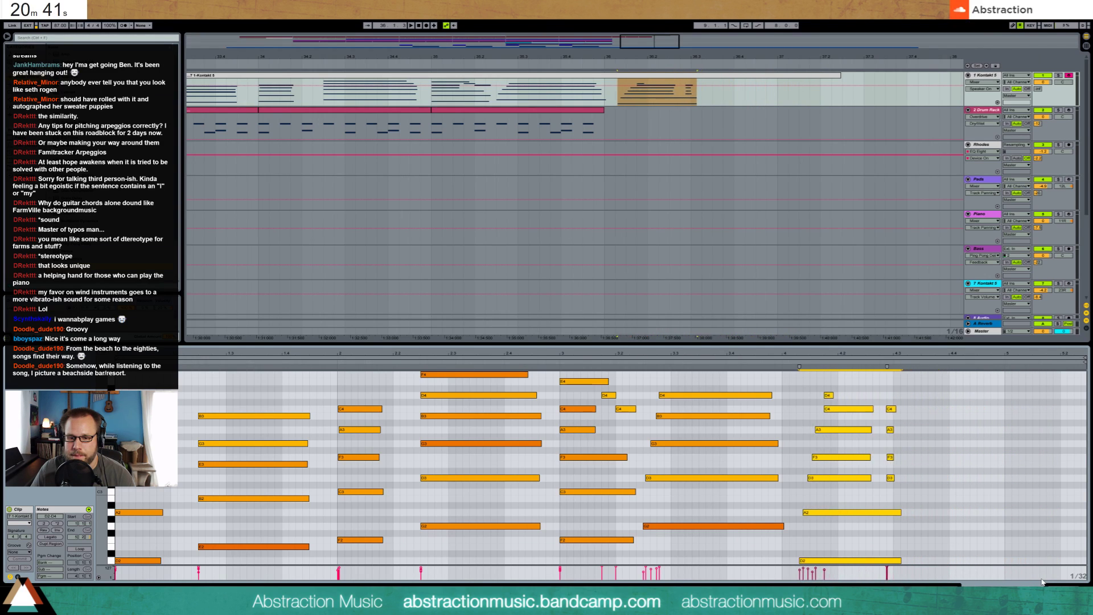
key(Left)
click(761, 526)
key(shift+Left)
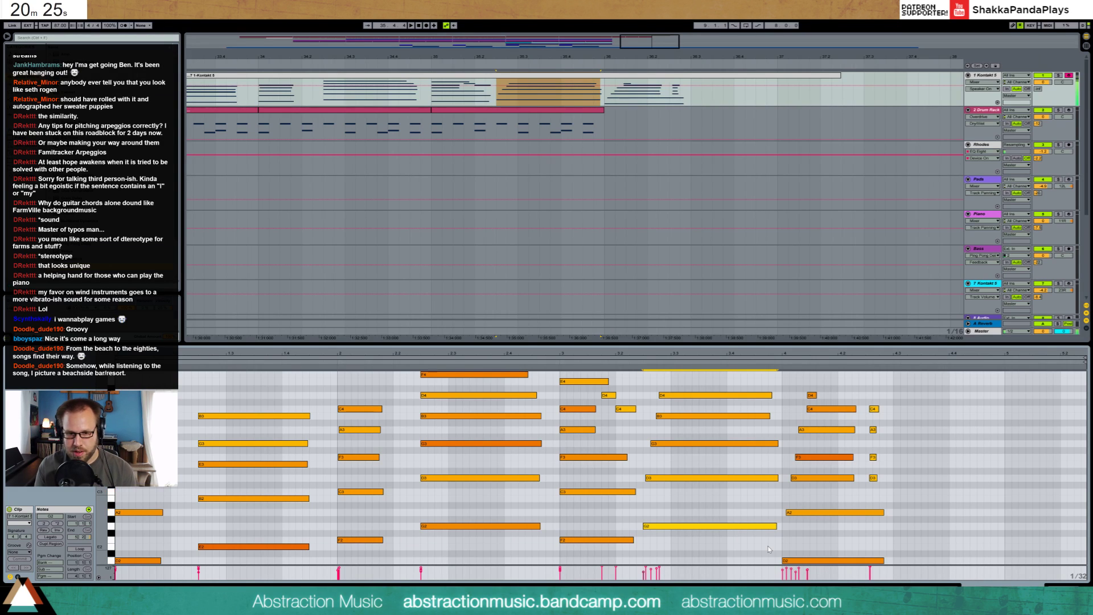
- Delete all notes of the last chord above its D2 bass note
scroll(803, 533, down, 1)
drag(792, 513, 891, 354)
key(Delete)
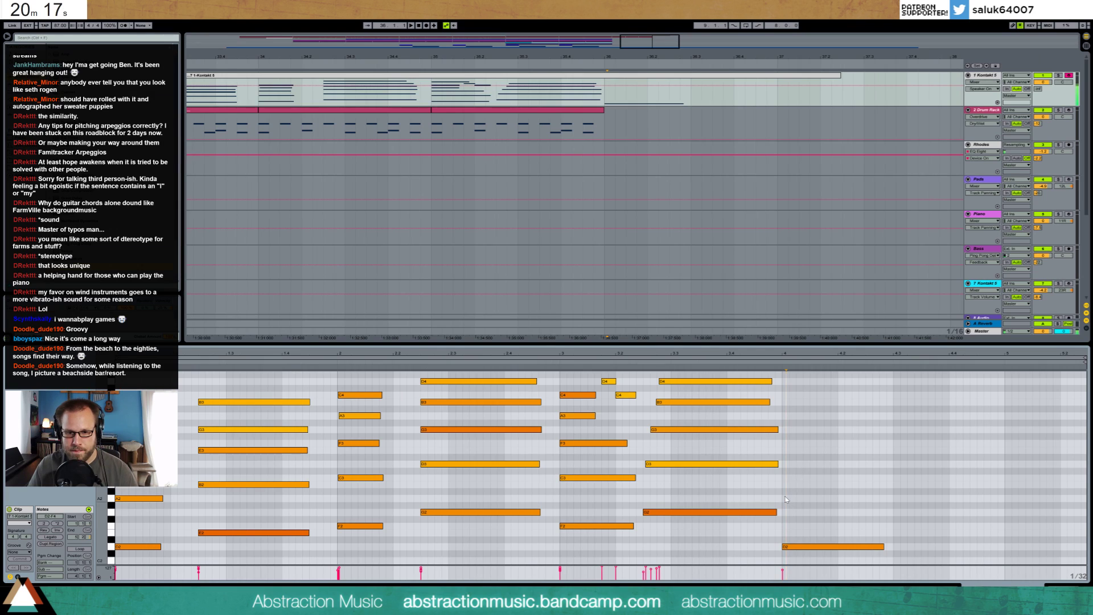
- Rebuild the last chord above the D2 with A2, C3, E3, G3 and C4 notes about as long as the bass note
drag(785, 500, 886, 499)
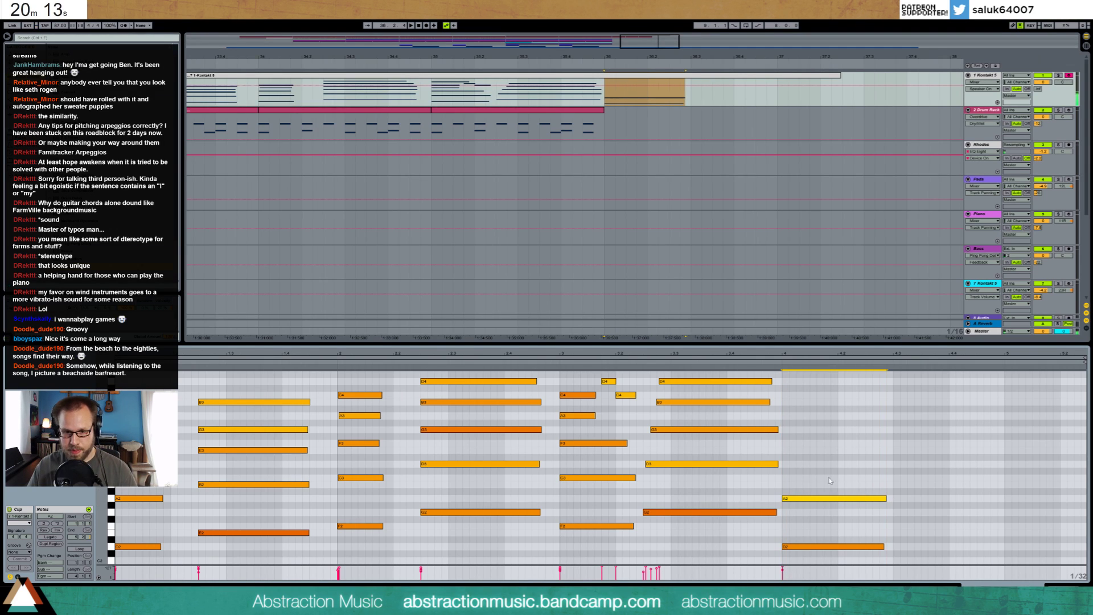
drag(786, 479, 886, 478)
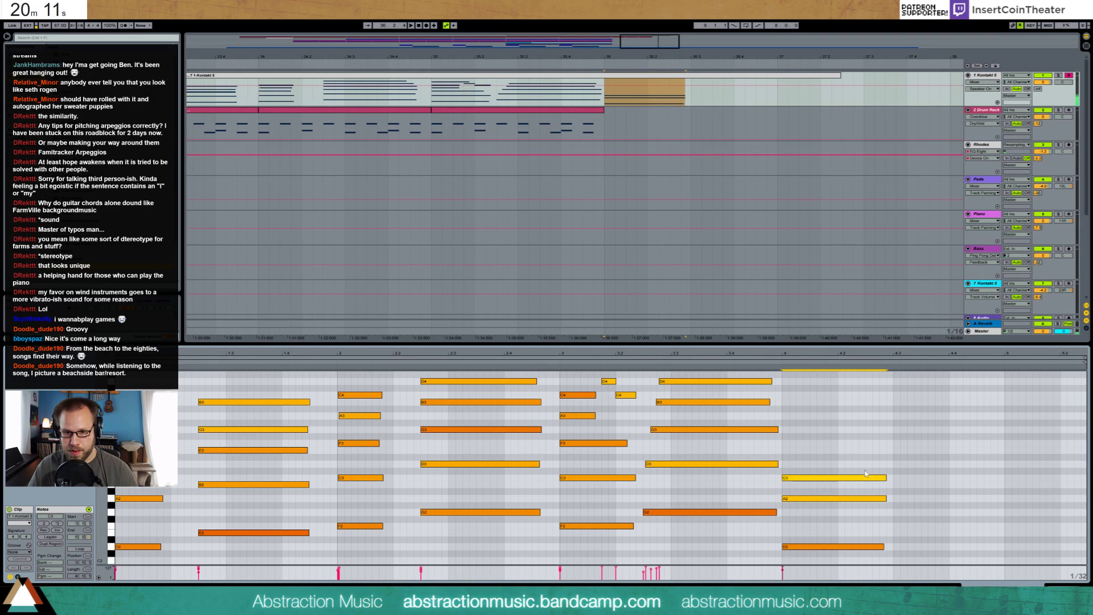
drag(785, 450, 886, 450)
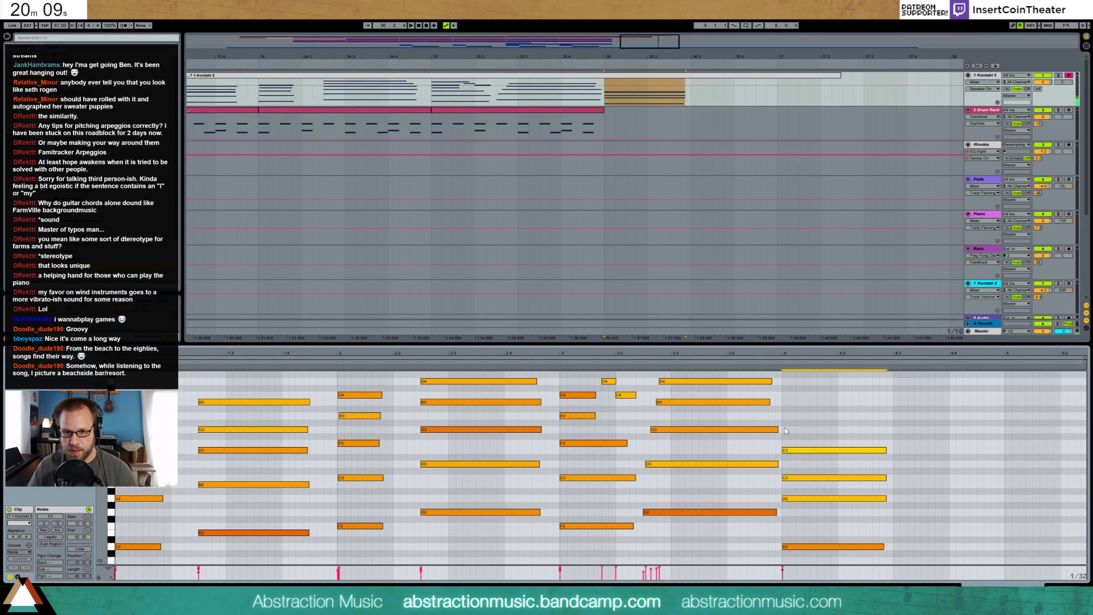
drag(786, 431, 887, 437)
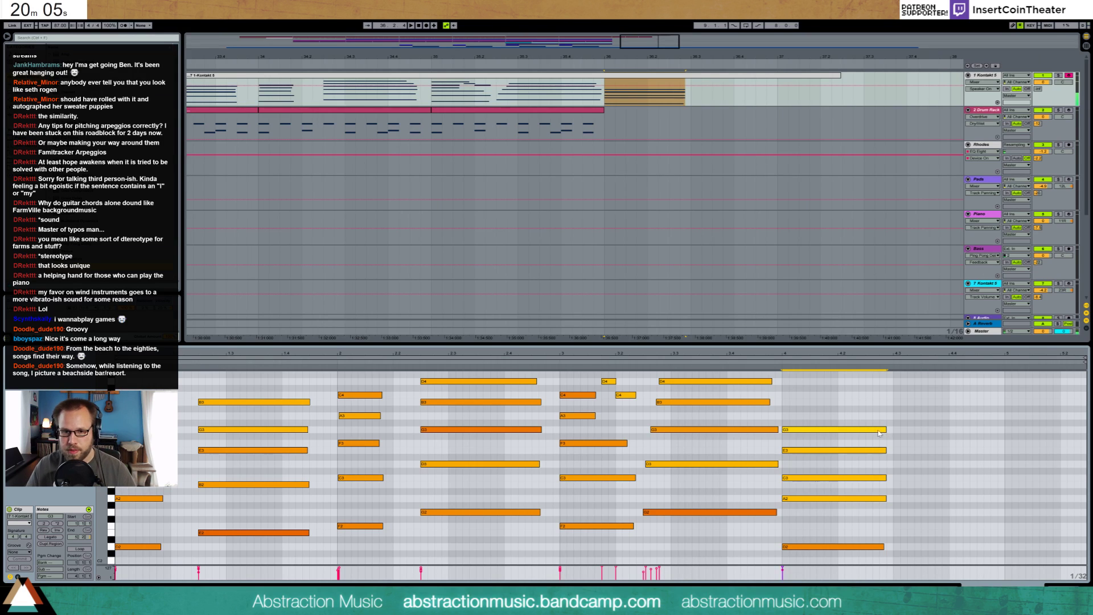
click(829, 449)
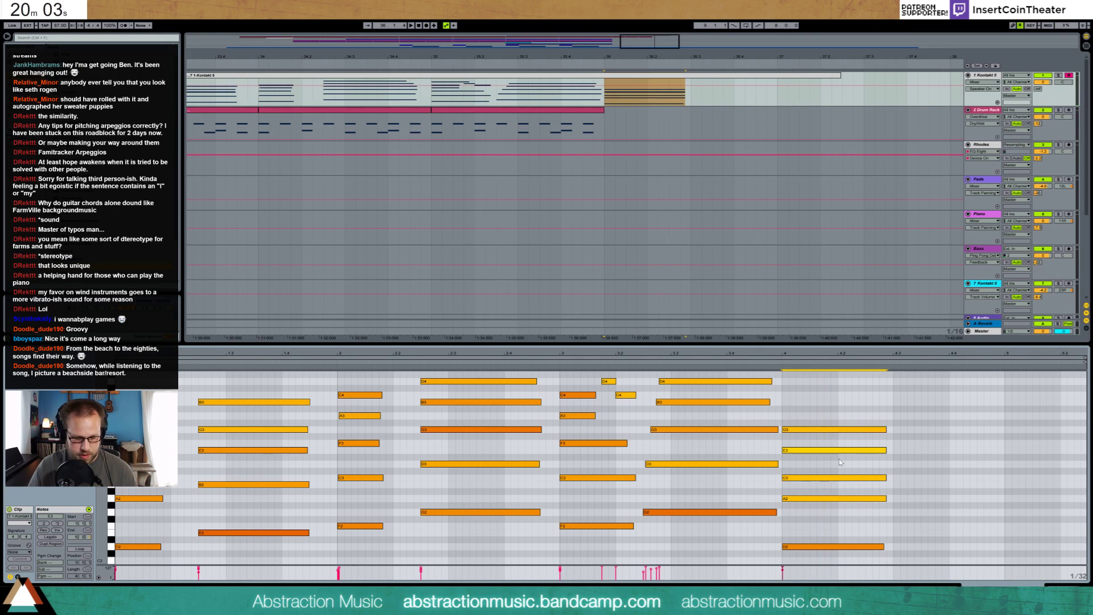
key(shift+Up)
key(Down)
key(Down)
key(Down)
key(Down)
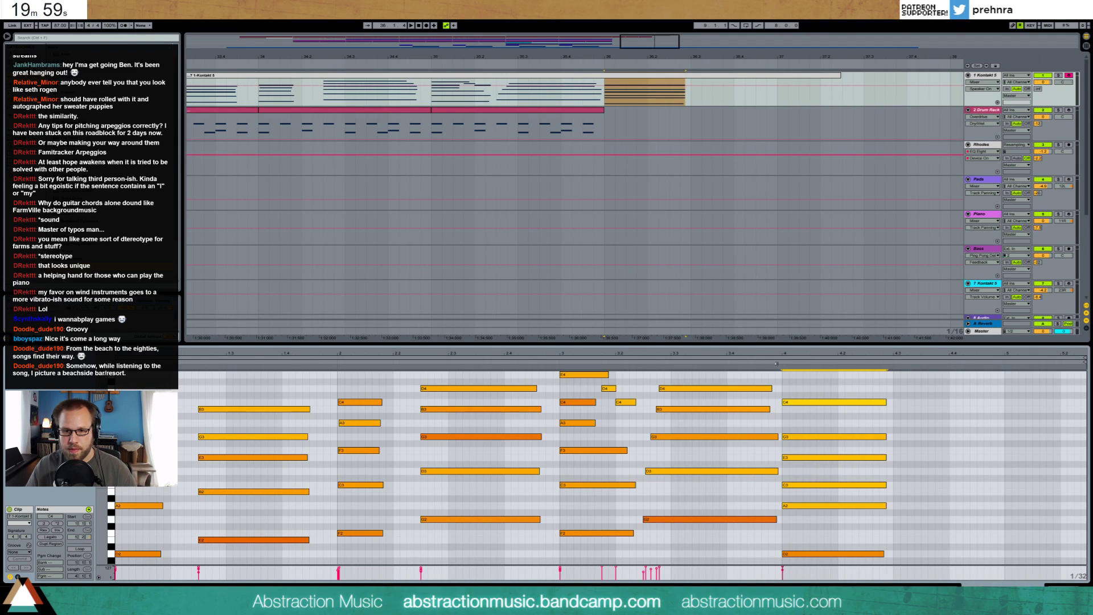
- Shorten the sixth chord's notes slightly and vary the velocities of the last chord's A2, C3, E3, G3 and C4
drag(751, 387, 779, 524)
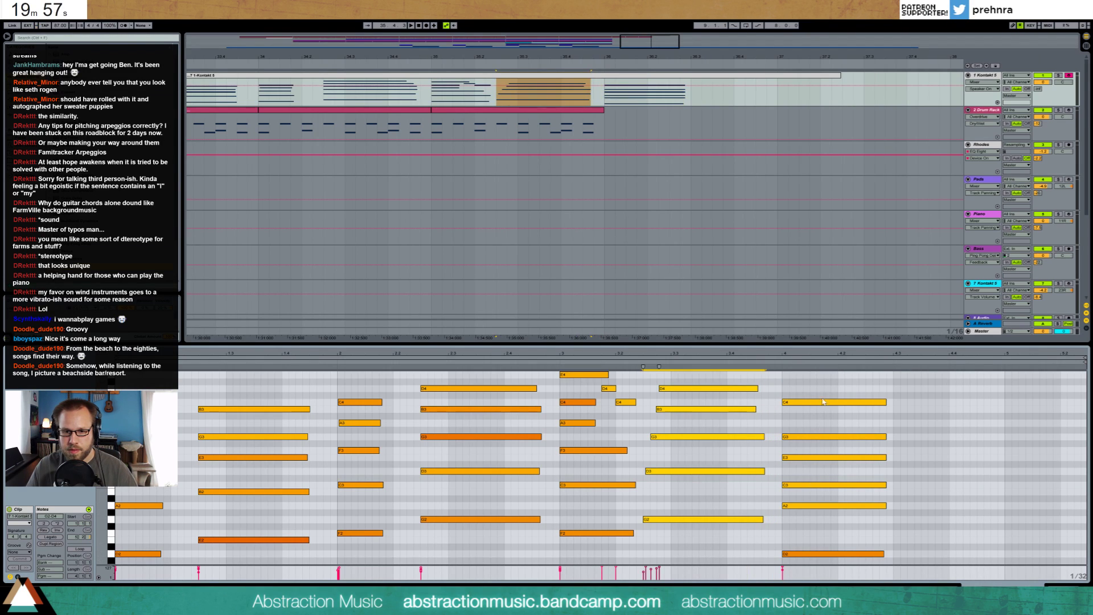
drag(823, 401, 828, 549)
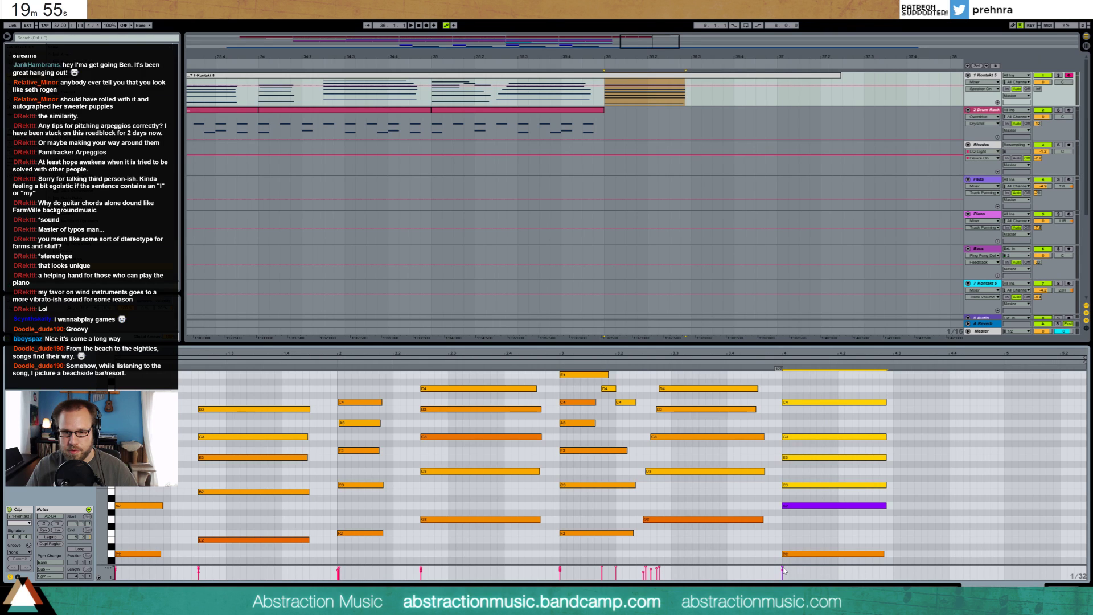
click(812, 514)
click(812, 506)
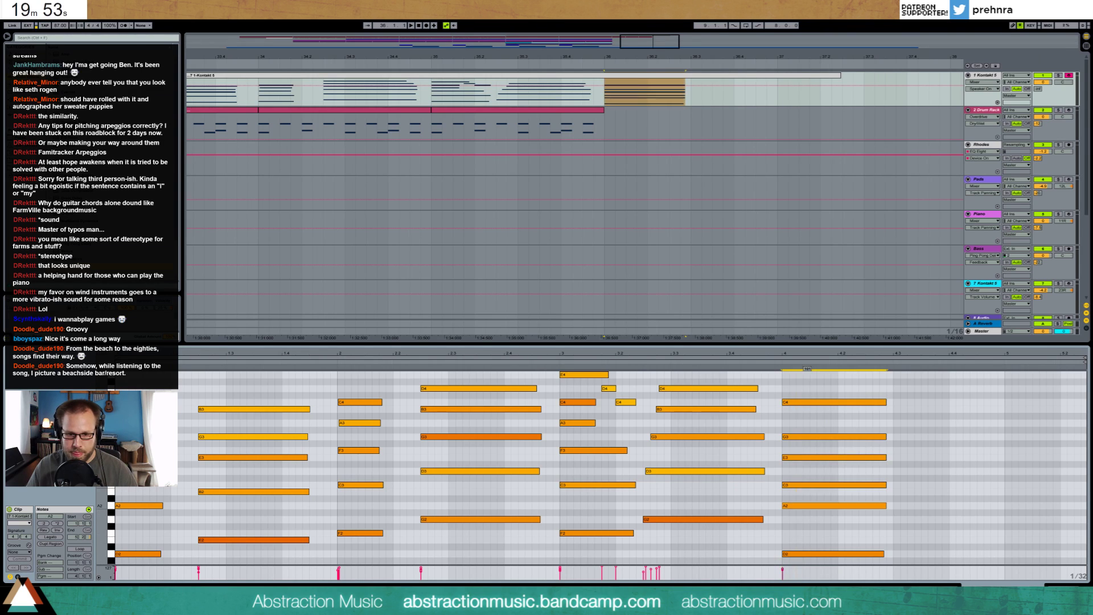
click(816, 484)
click(815, 458)
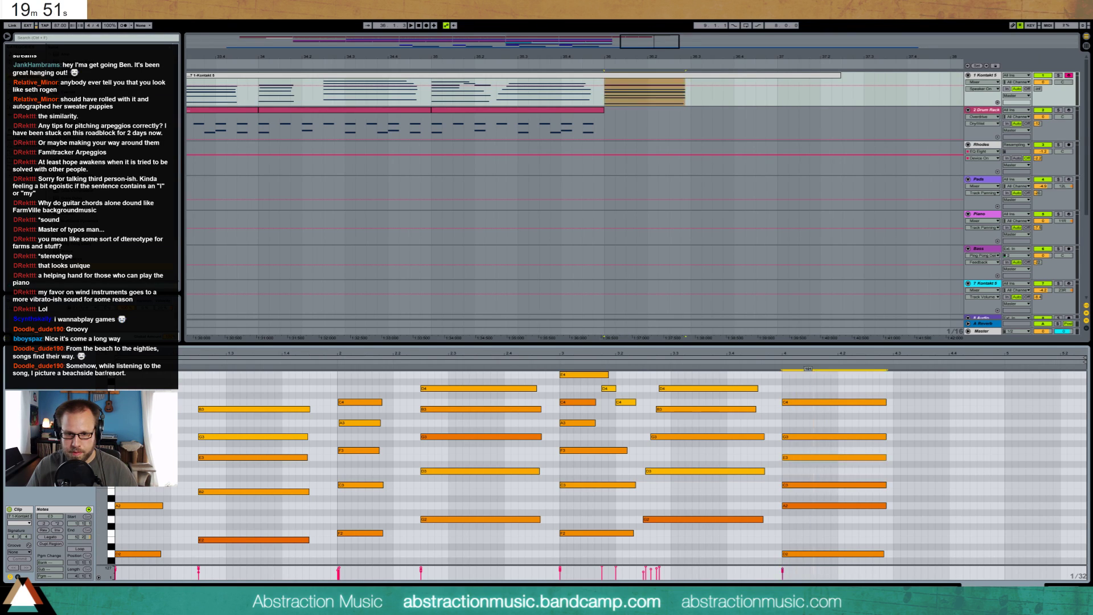
click(810, 437)
click(811, 402)
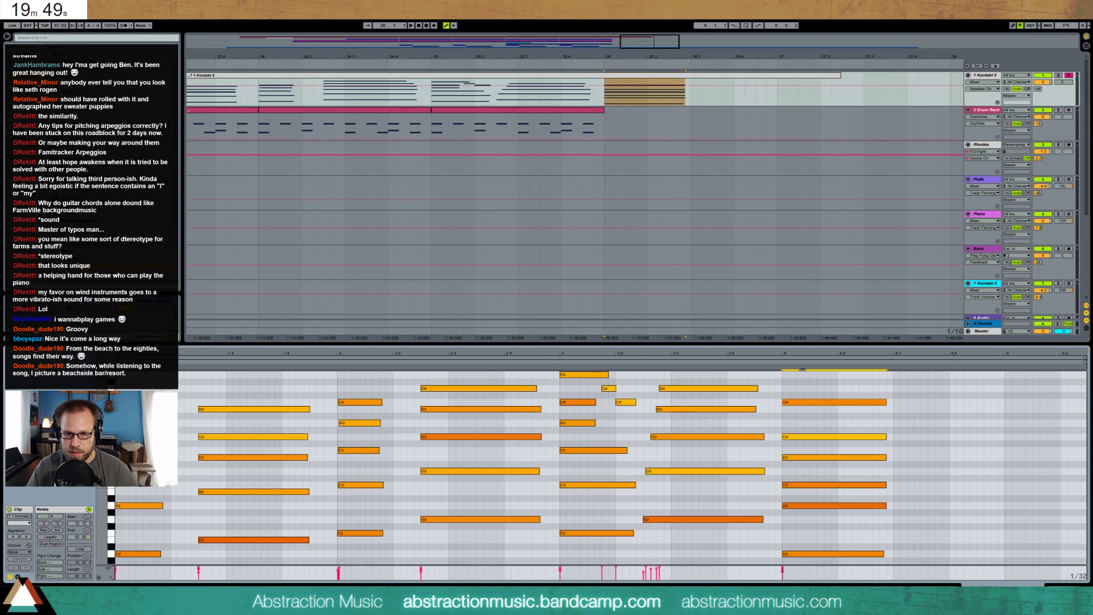
- Stagger the last chord's notes above the D2 bass slightly later, strum-like, and add an A4 on top
drag(796, 506, 792, 459)
drag(791, 402, 799, 402)
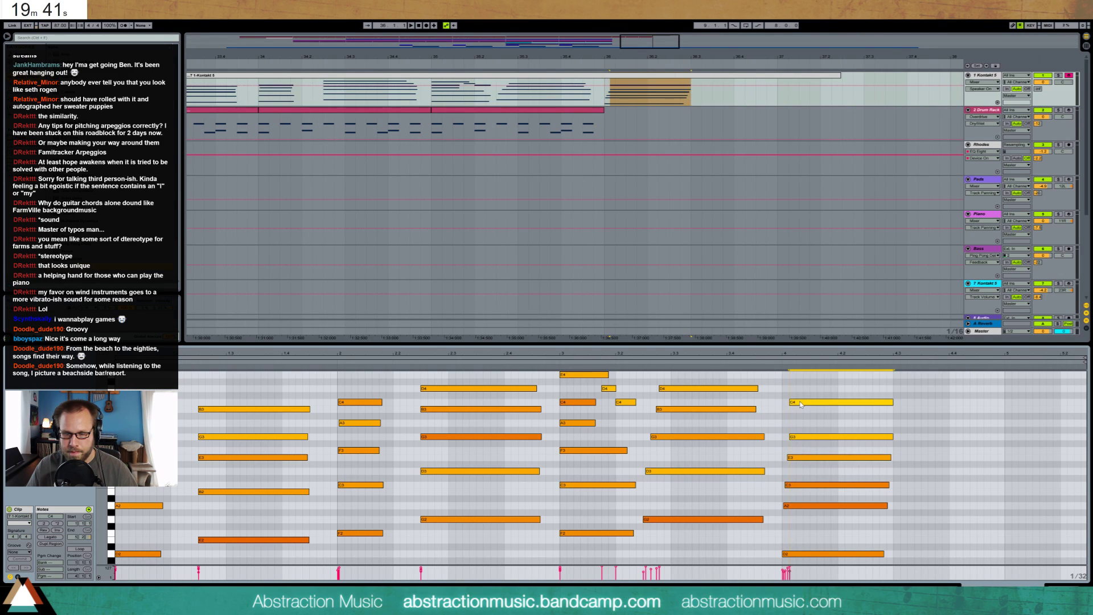
scroll(783, 409, up, 2)
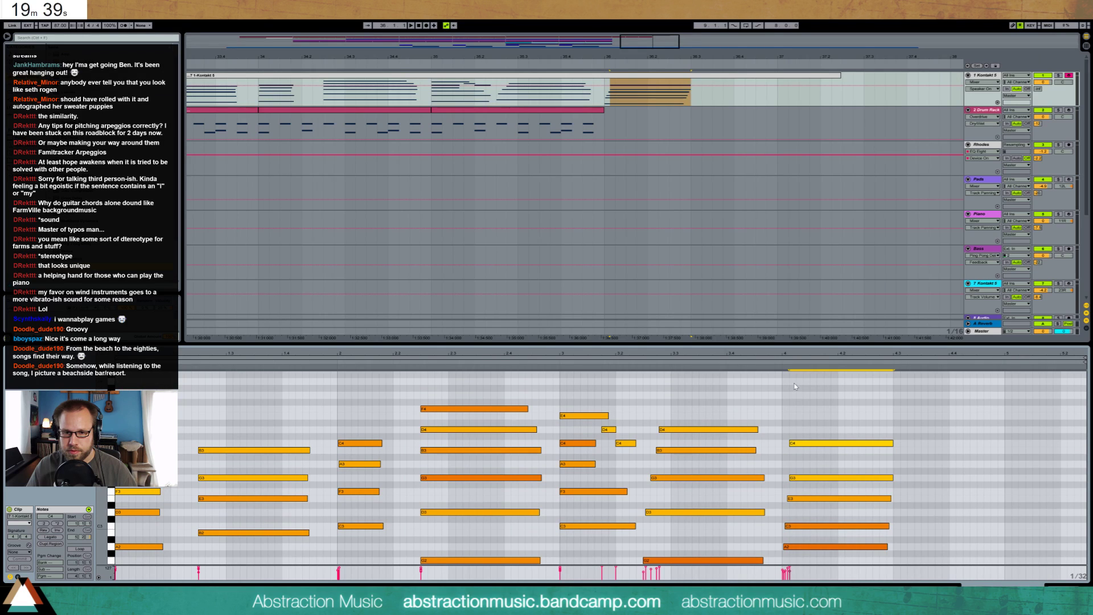
double_click(795, 381)
drag(804, 381, 900, 372)
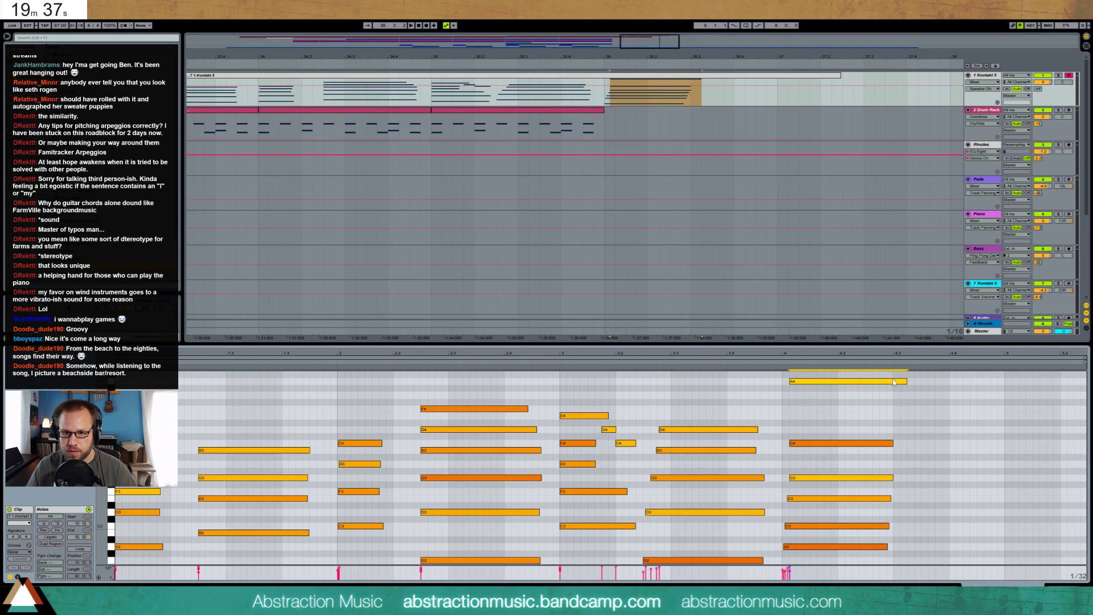
- Lengthen every note of the last chord, including the D2 and A4, to end just before bar 5 of the clip
drag(842, 425, 834, 550)
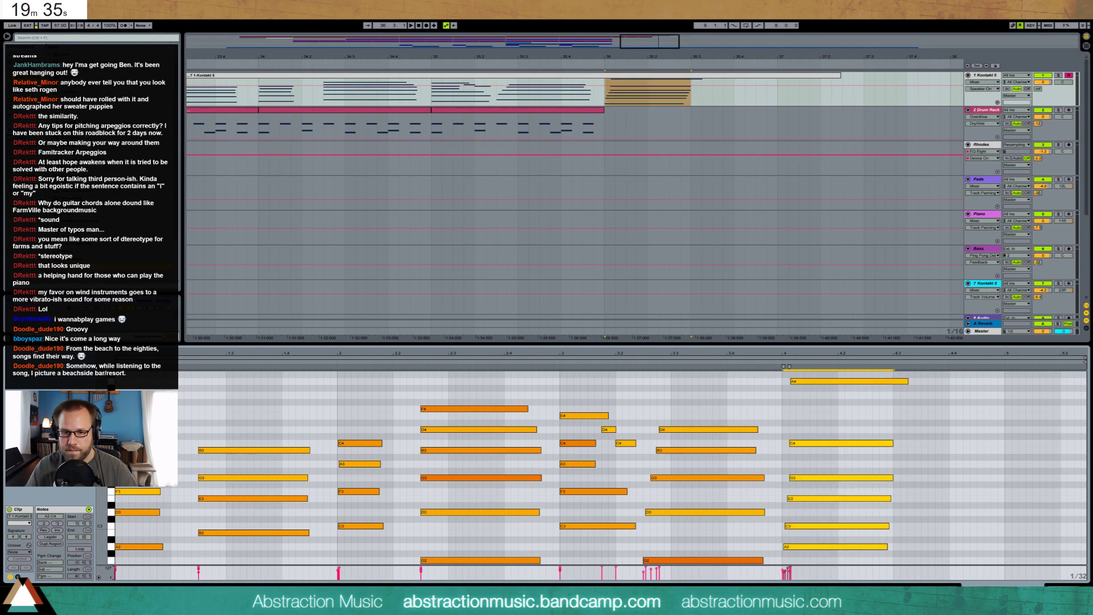
scroll(846, 563, down, 2)
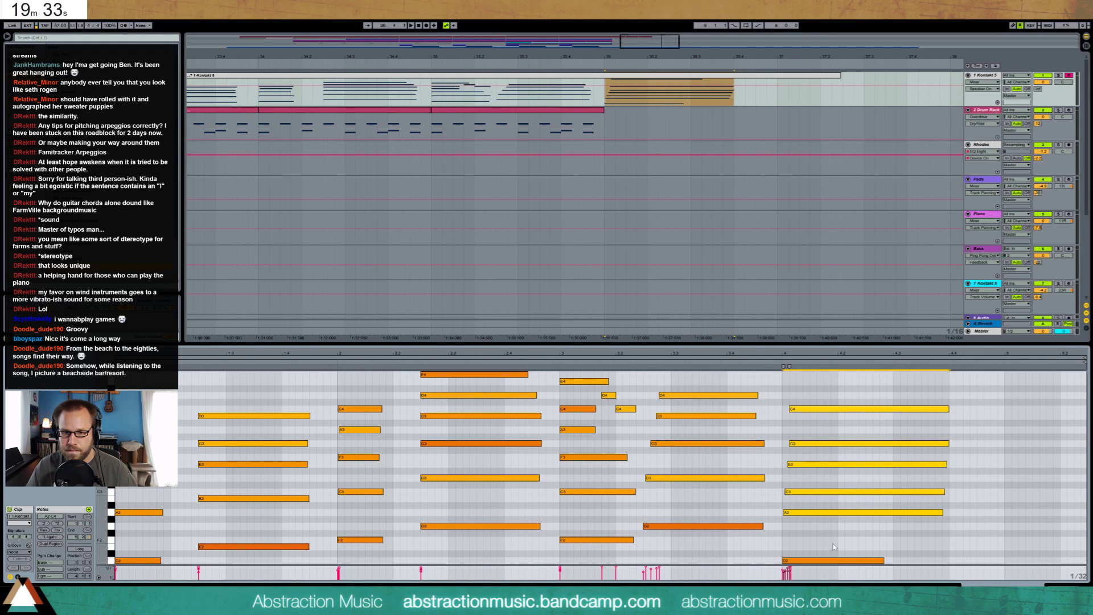
click(842, 561)
drag(925, 561, 955, 560)
click(828, 393)
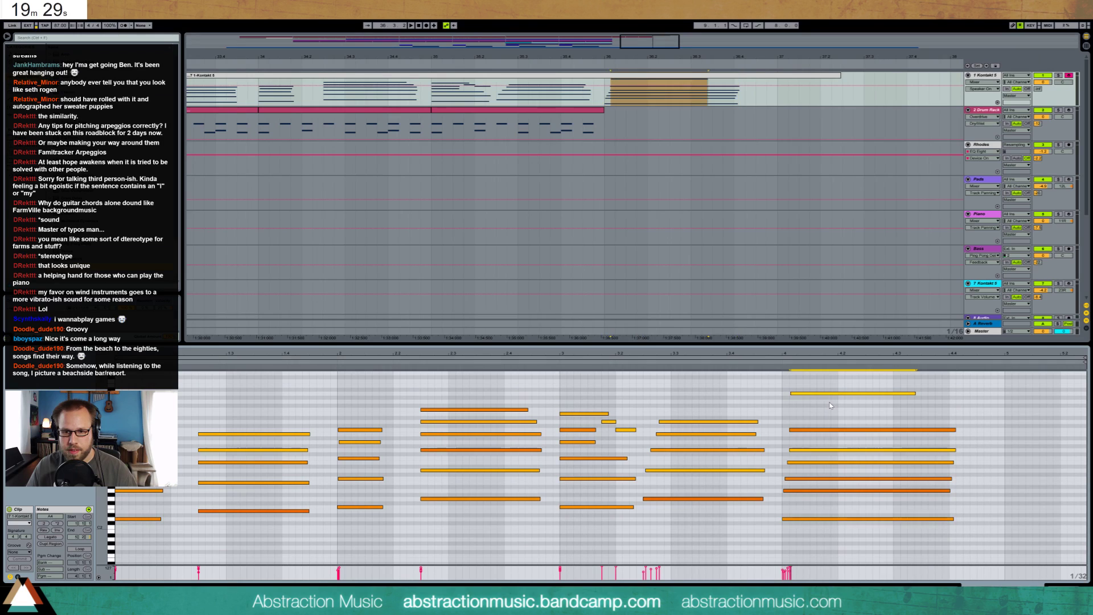
drag(849, 380, 854, 530)
key(shift+Right)
key(shift+Right)
key(shift+Right)
key(shift+Right)
key(shift+Right)
key(shift+Right)
key(shift+Right)
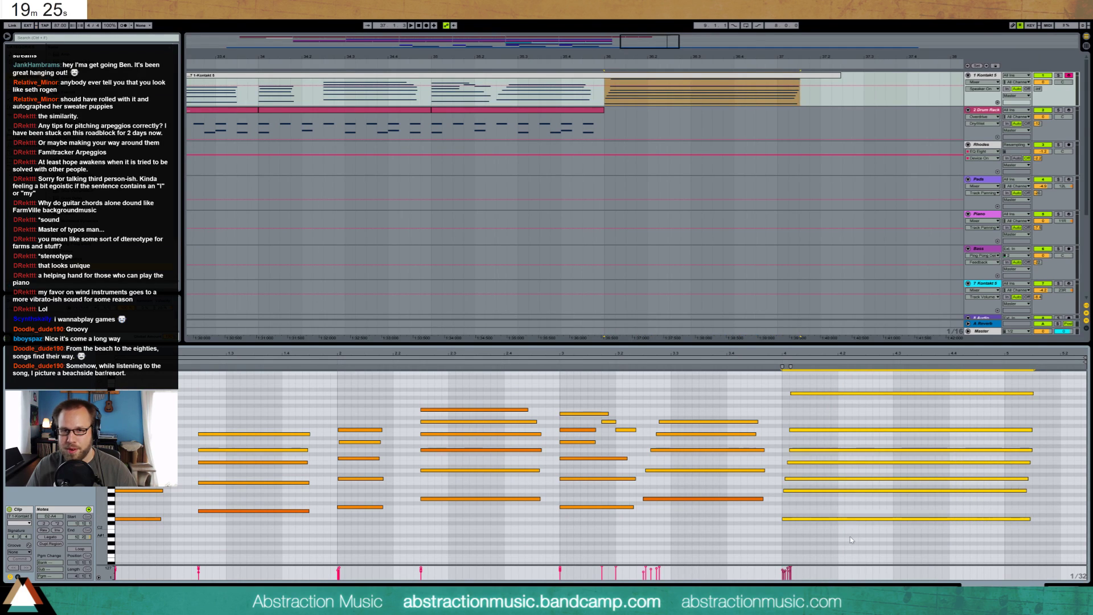
key(shift+Left)
key(shift+Left)
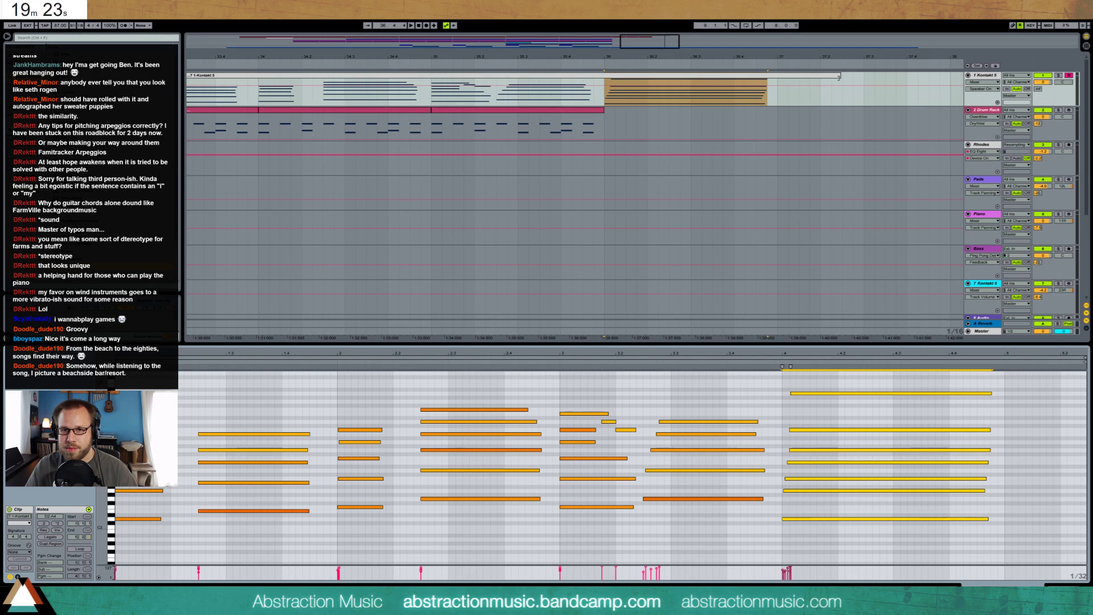
- Trim the Kontakt chord clip to end at bar 37, duplicate the last drum clip up to that bar, and play from bar 33
drag(839, 76, 780, 80)
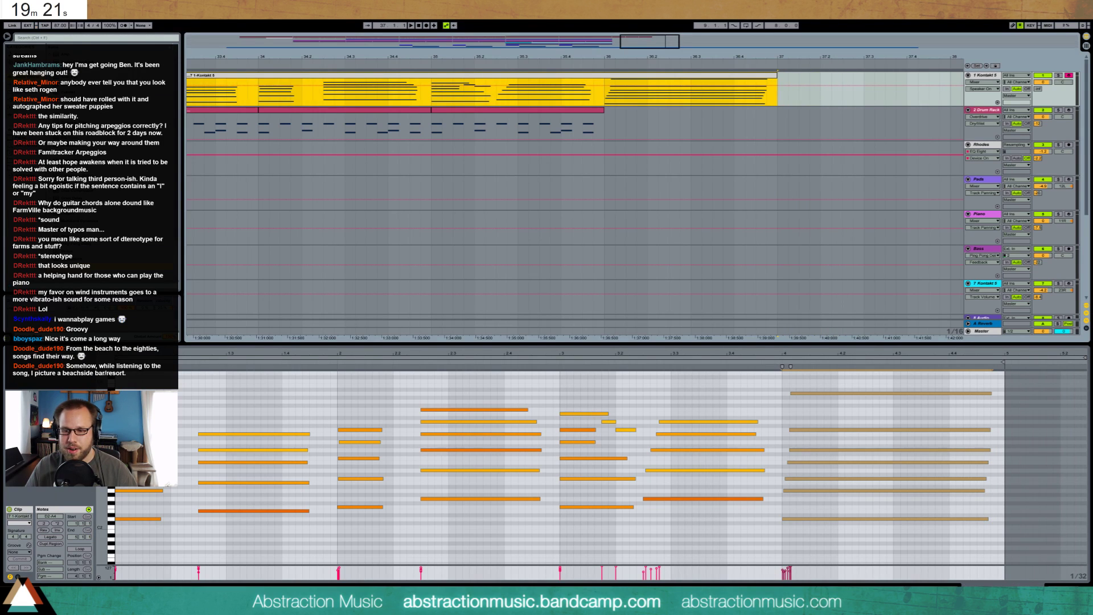
click(448, 130)
drag(638, 37, 612, 103)
click(604, 117)
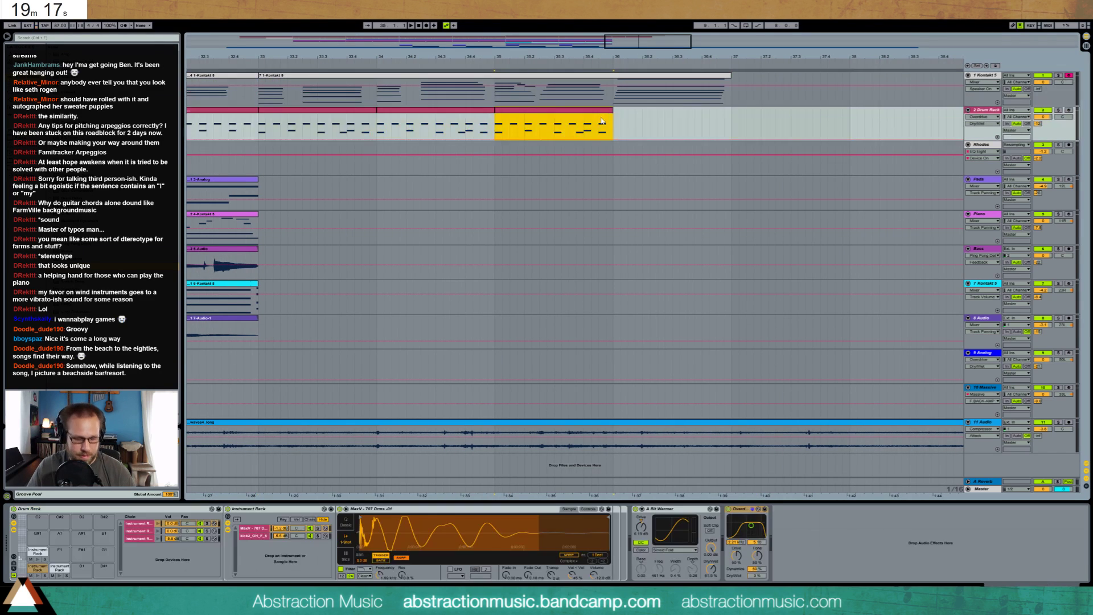
key(ctrl+d)
click(259, 128)
key(space)
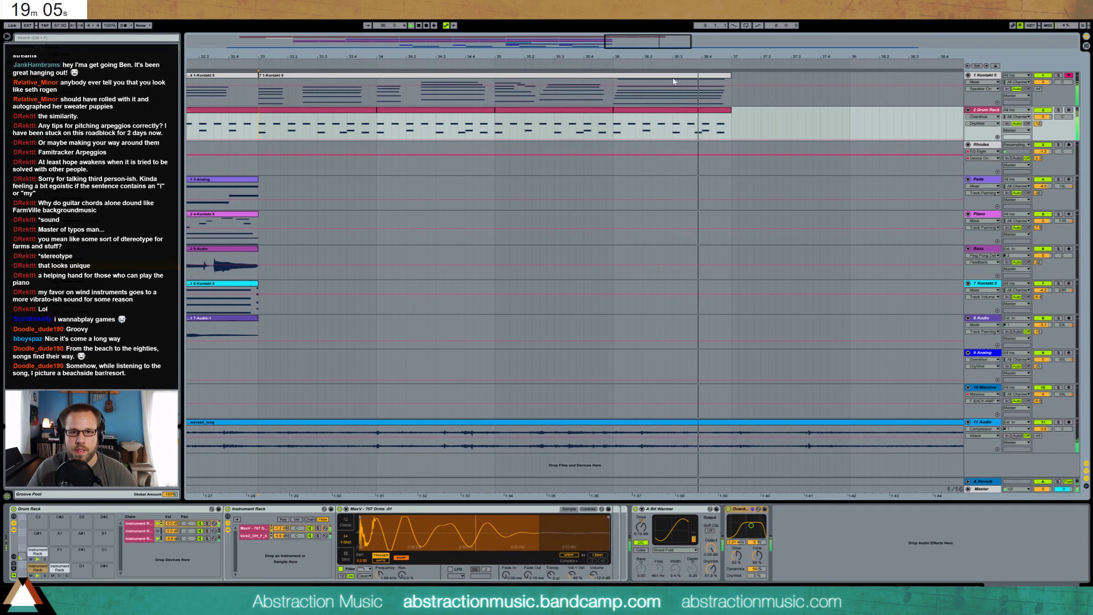
- Copy the first Rhodes audio clip from bar 5 to bar 37 on the same track
key(minus)
key(minus)
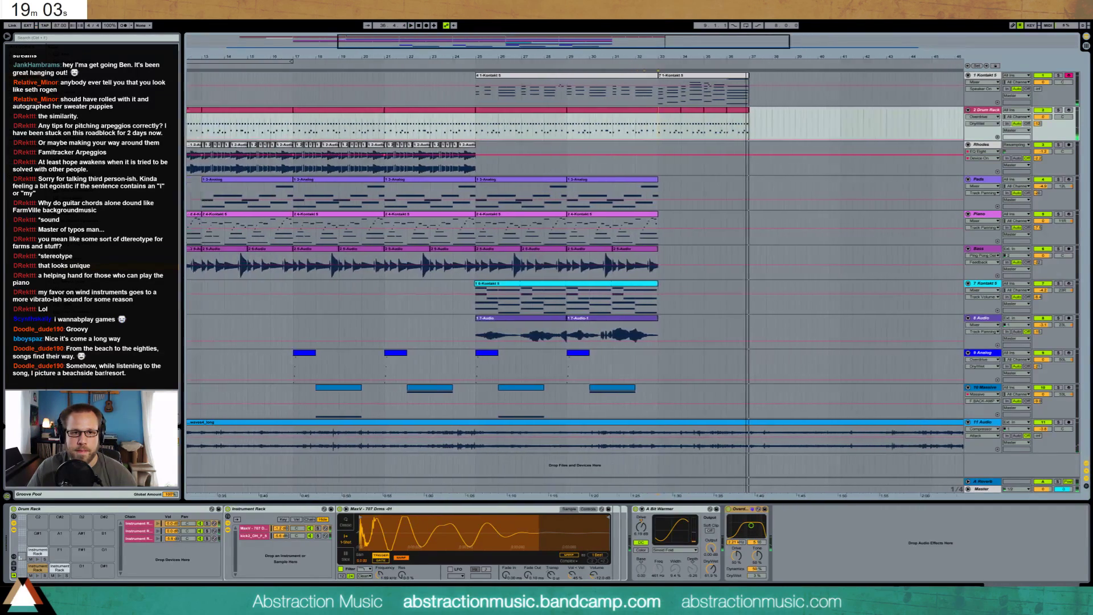
scroll(575, 279, left, 5)
scroll(429, 96, left, 3)
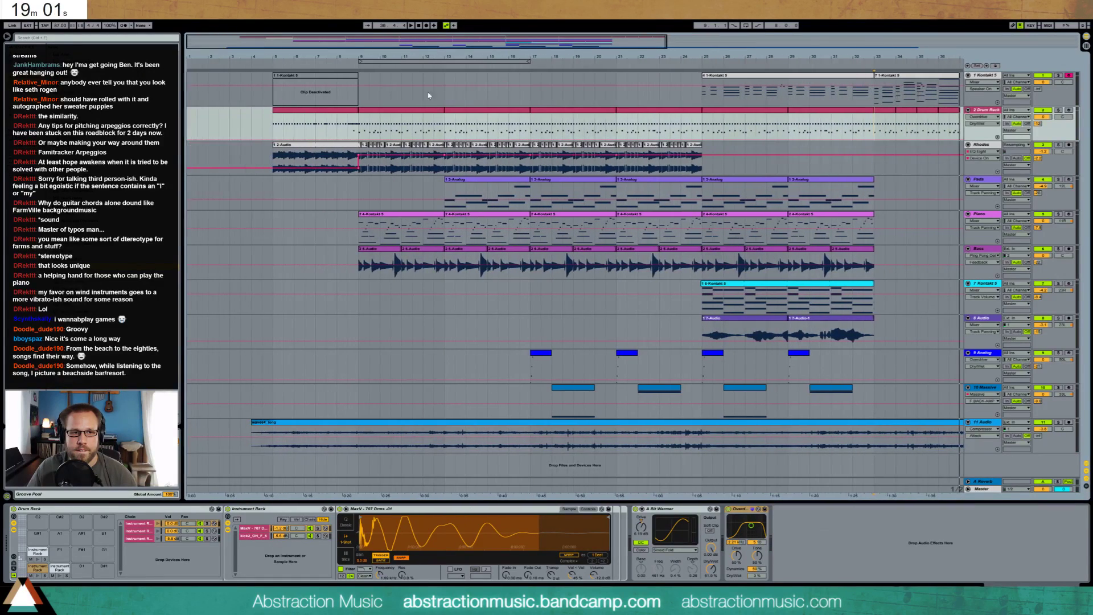
click(317, 148)
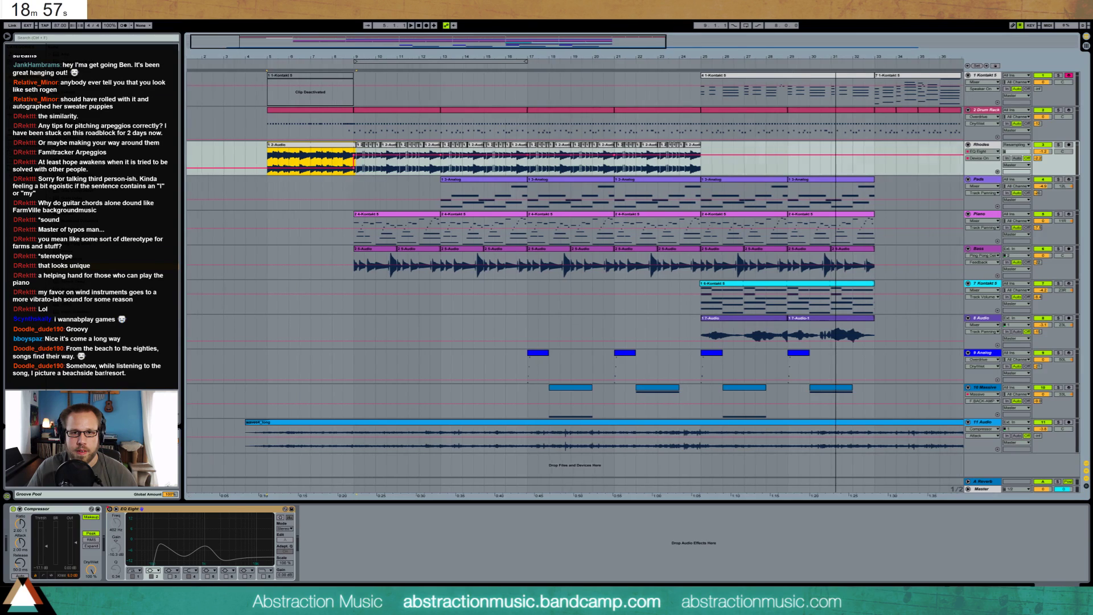
drag(591, 40, 709, 97)
click(781, 153)
key(ctrl+v)
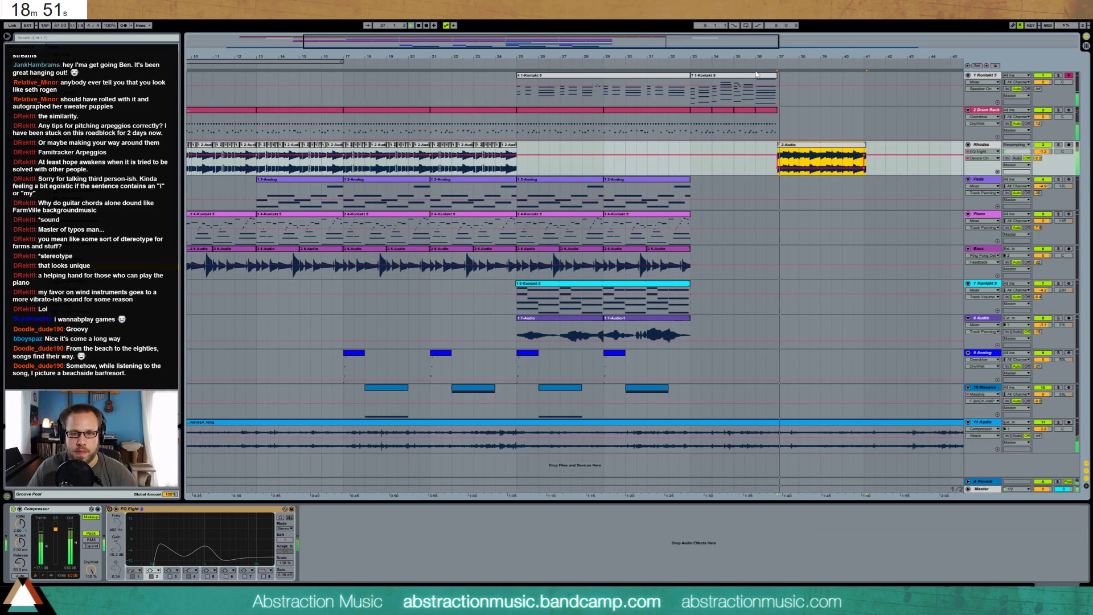
- Move all last-chord notes above the D2 one beat later and shorten them to end just before bar 5 of the clip
key(plus)
key(plus)
key(plus)
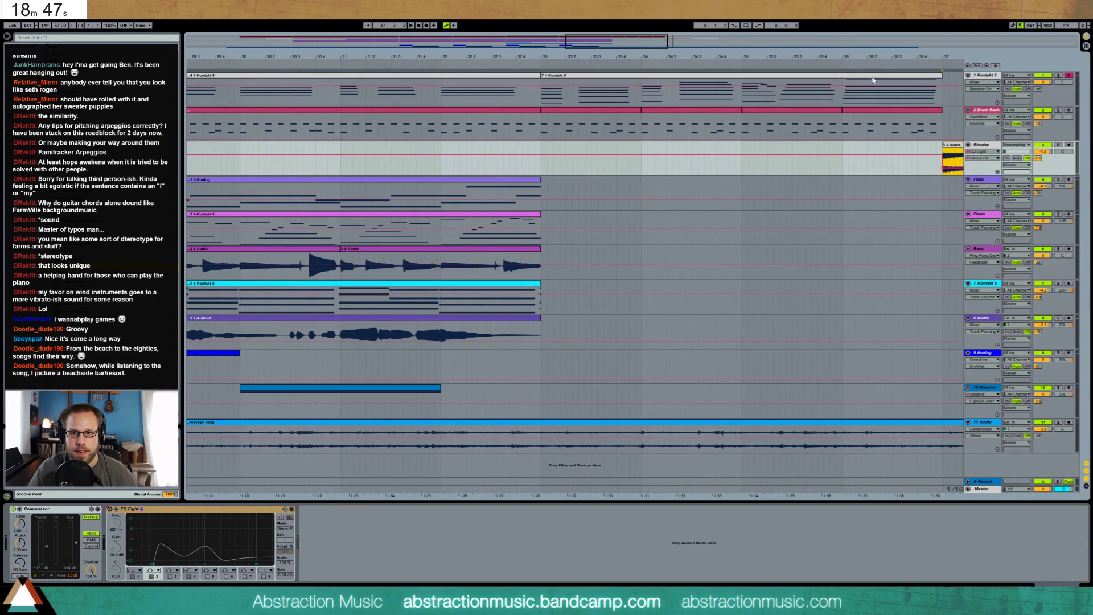
double_click(874, 80)
drag(784, 385, 835, 500)
key(Right)
key(Right)
key(Right)
key(Right)
key(Right)
key(Right)
key(Right)
key(Right)
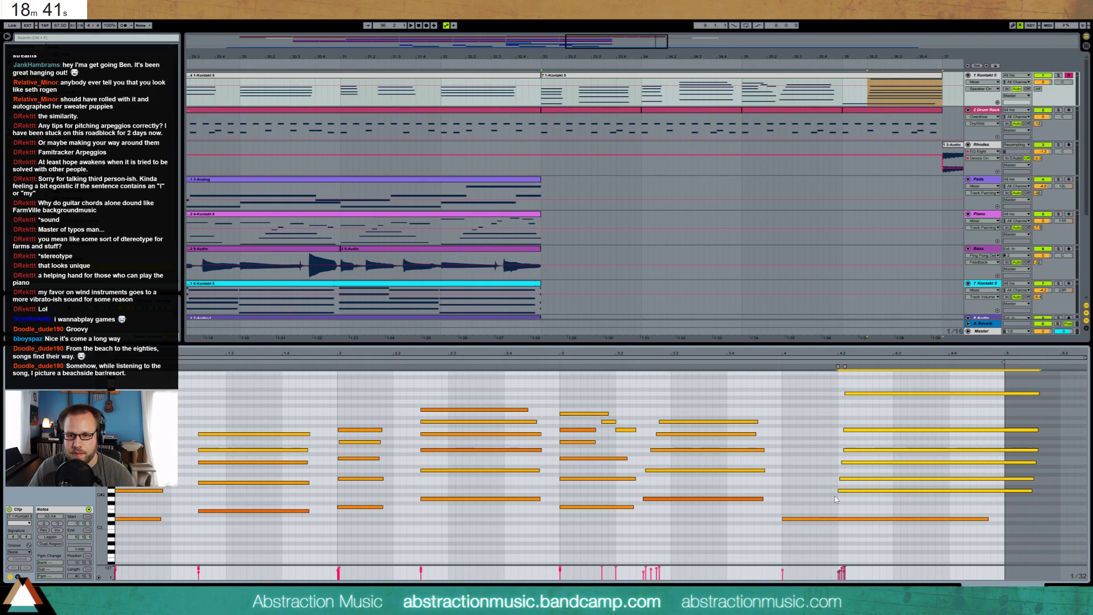
key(shift+Left)
key(shift+Left)
key(shift+Left)
key(shift+Left)
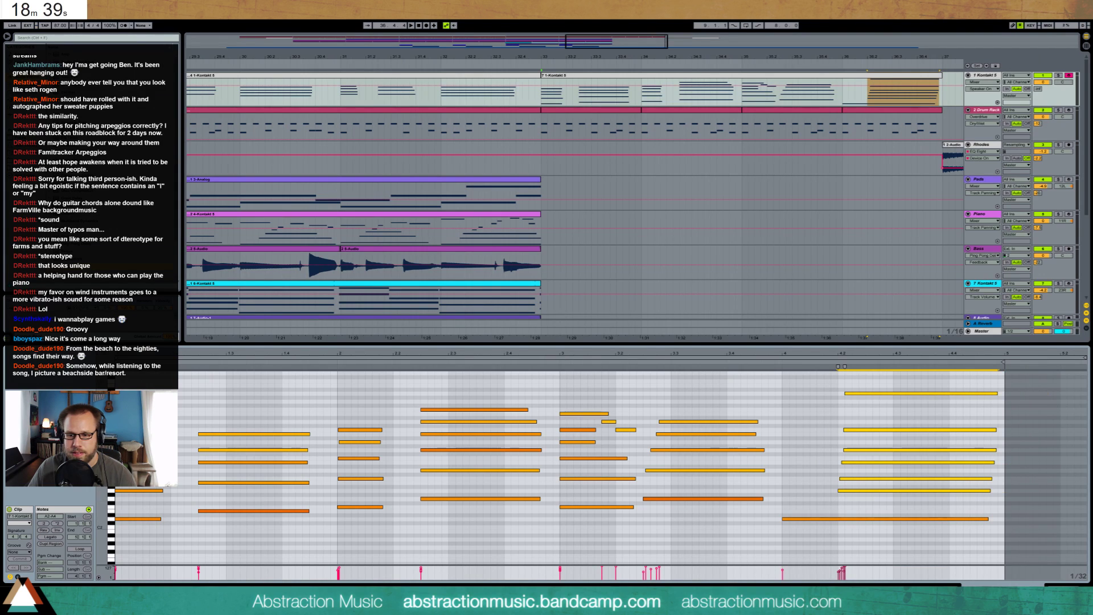
key(shift+Tab)
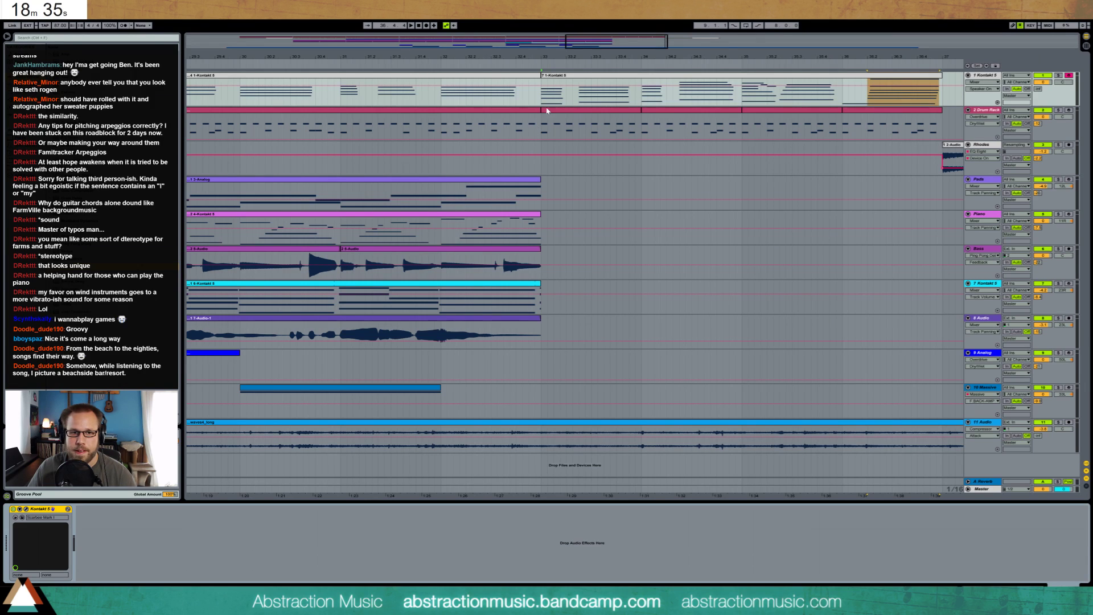
- Search the browser for "ride" and load a ride cymbal sample onto an empty Drum Rack pad
click(572, 111)
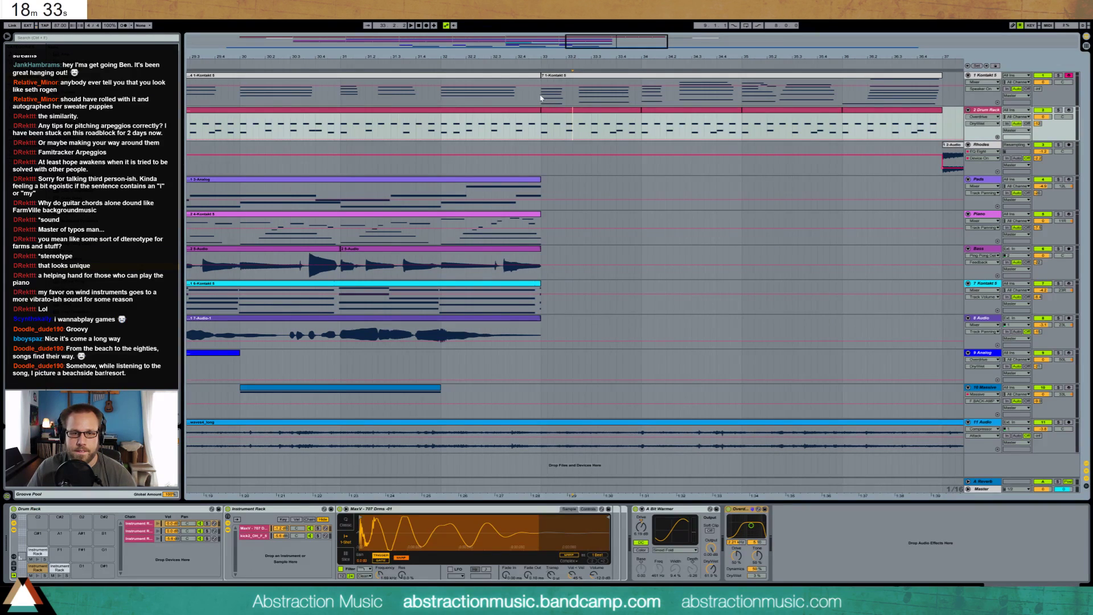
click(541, 98)
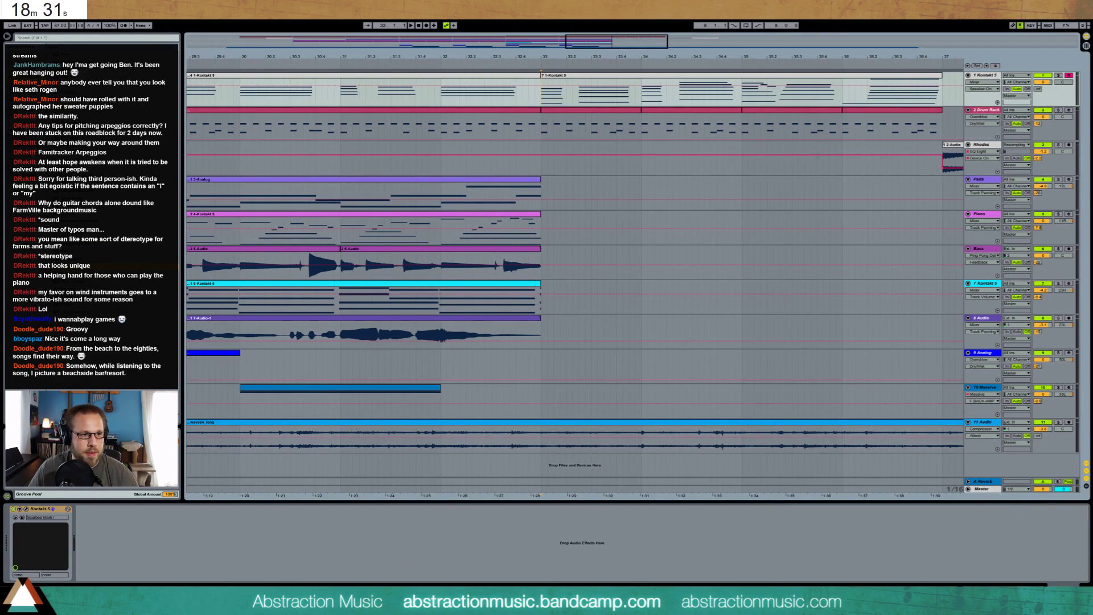
key(ctrl+f)
text(r)
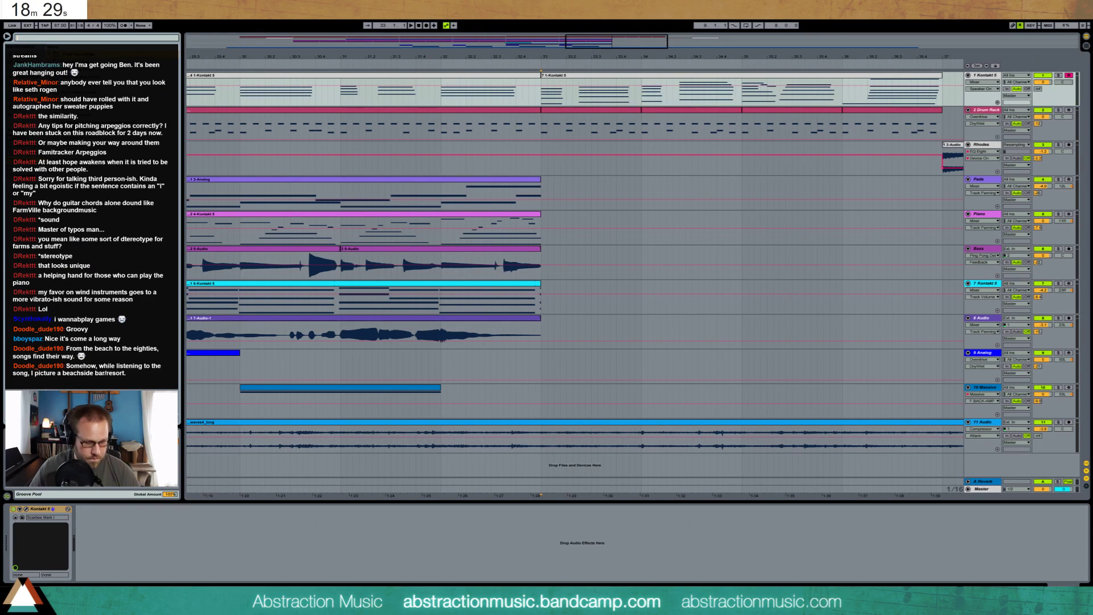
text(ide)
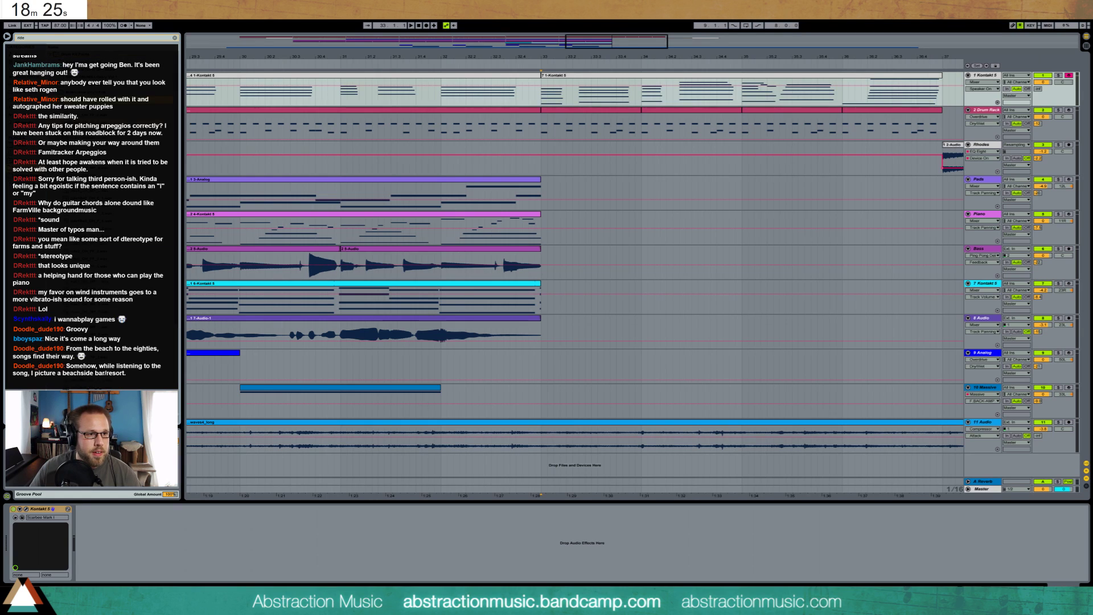
click(625, 115)
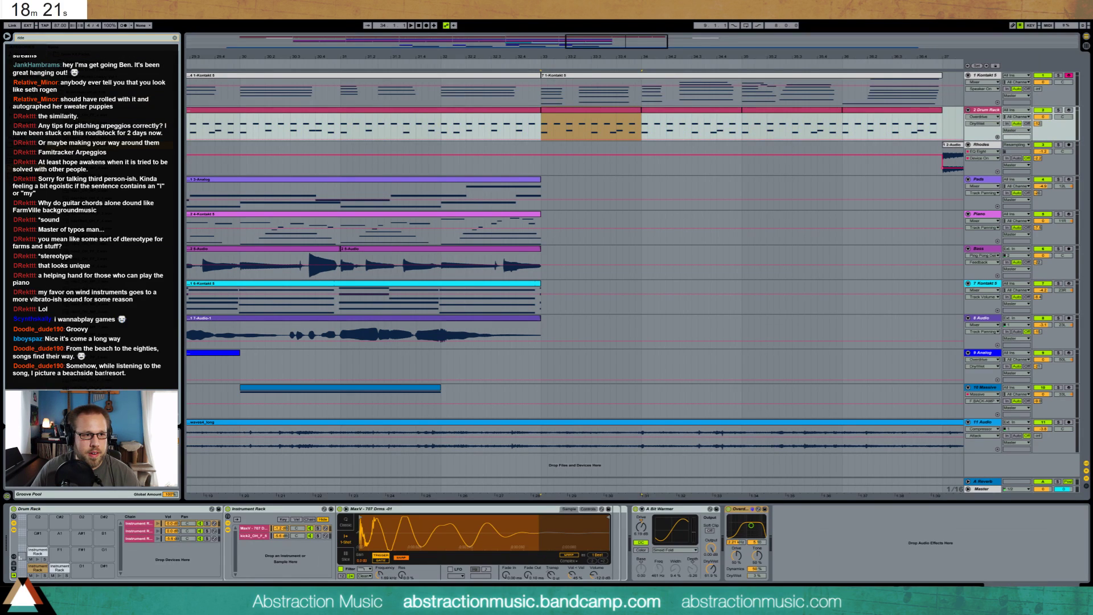
drag(38, 535, 149, 525)
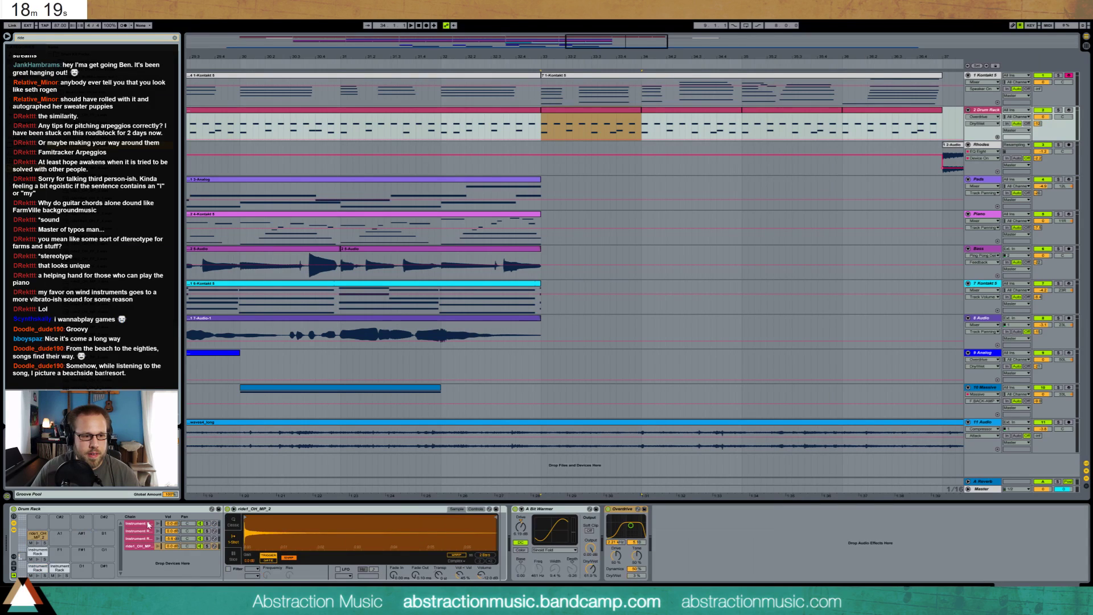
- Add ride hits at the start and half a beat after beat 2 of the drum clip at bar 33, and audition them
double_click(565, 114)
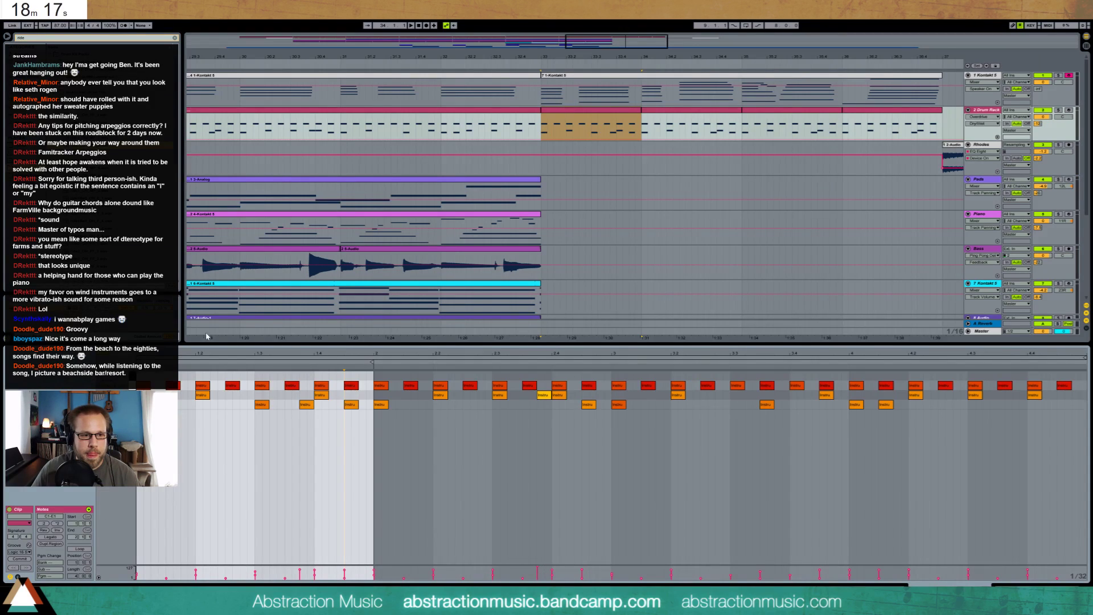
click(174, 512)
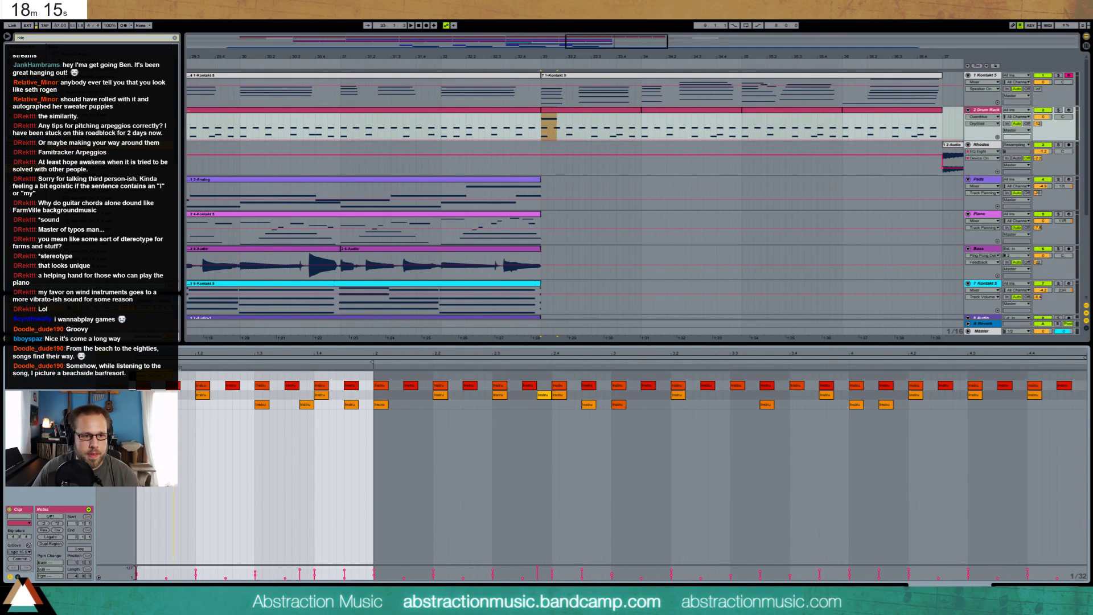
double_click(239, 376)
drag(254, 376, 275, 375)
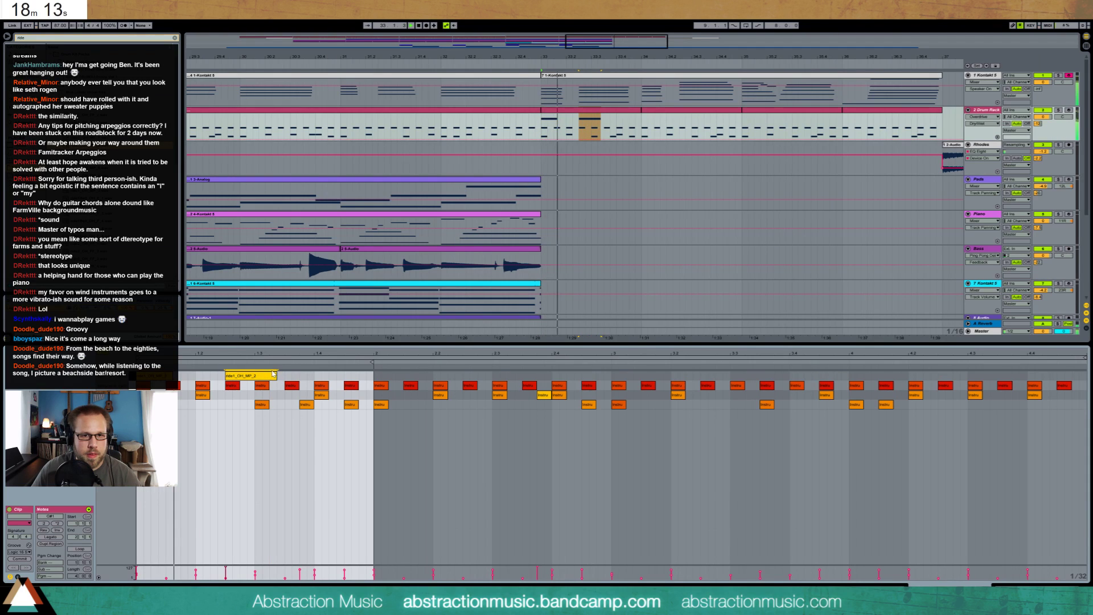
key(space)
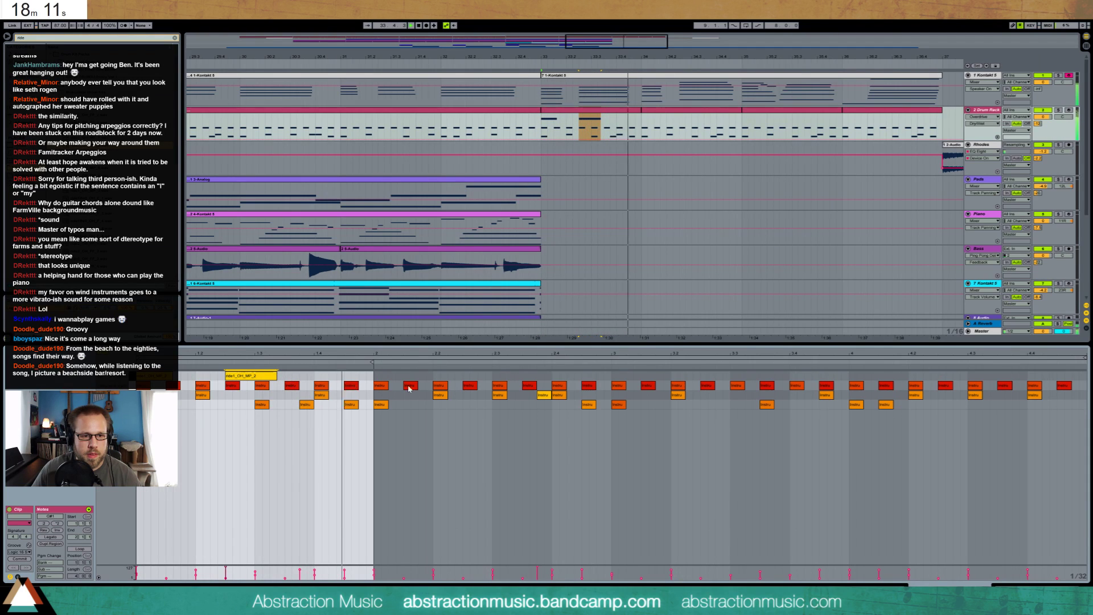
- Consolidate the four drum clips between bars 33 and 37 into a single clip
click(606, 111)
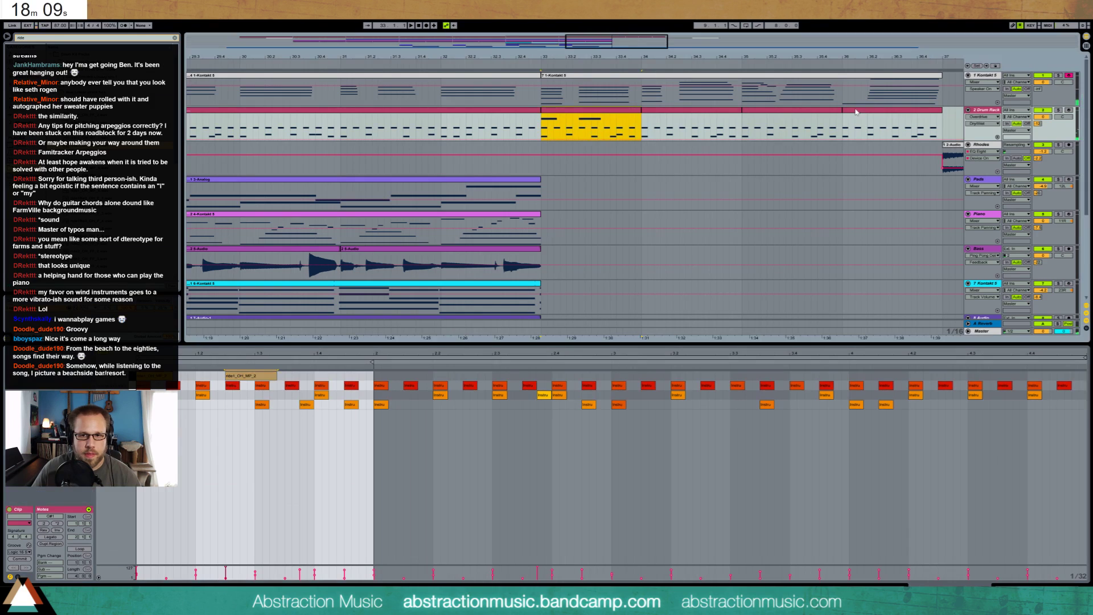
shift+click(864, 112)
key(ctrl+j)
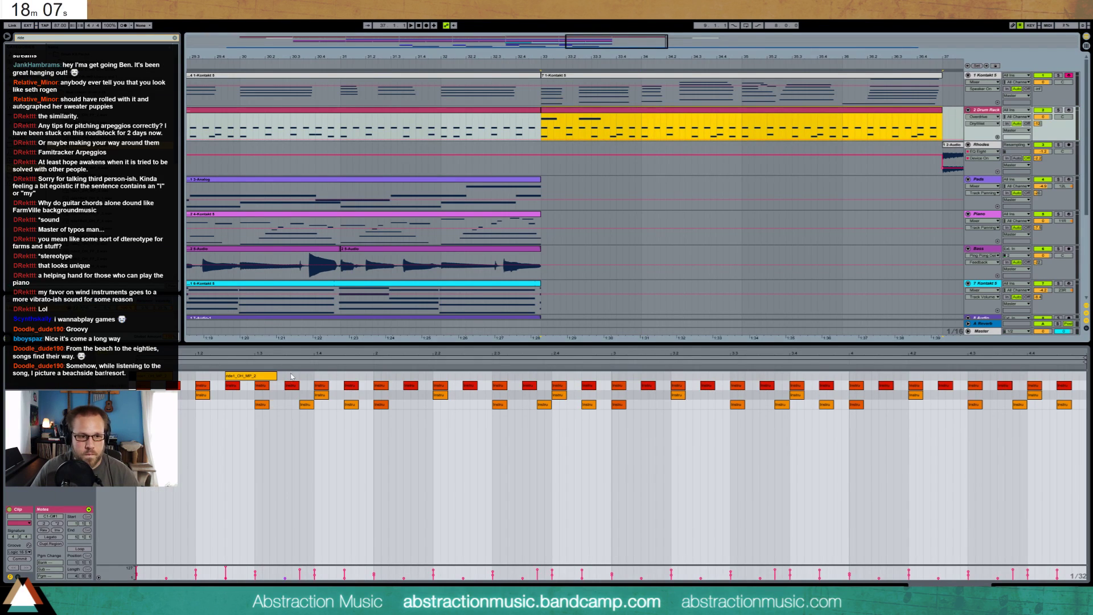
- Raise the ride sample's velocity-to-volume amount and lower the velocity of the second ride hit
key(shift+Tab)
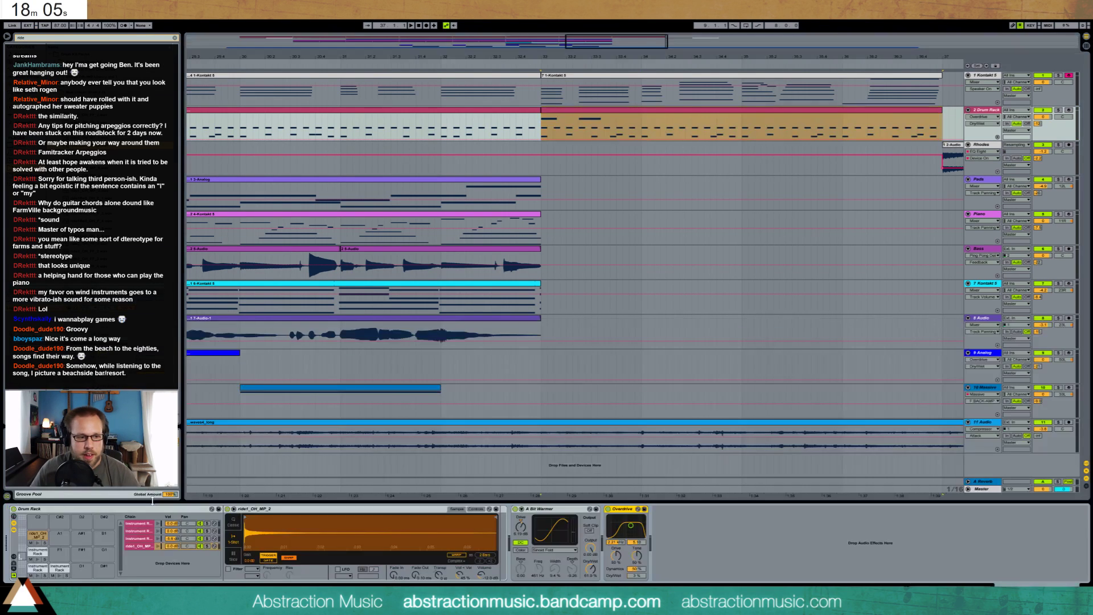
click(38, 536)
drag(483, 575, 459, 548)
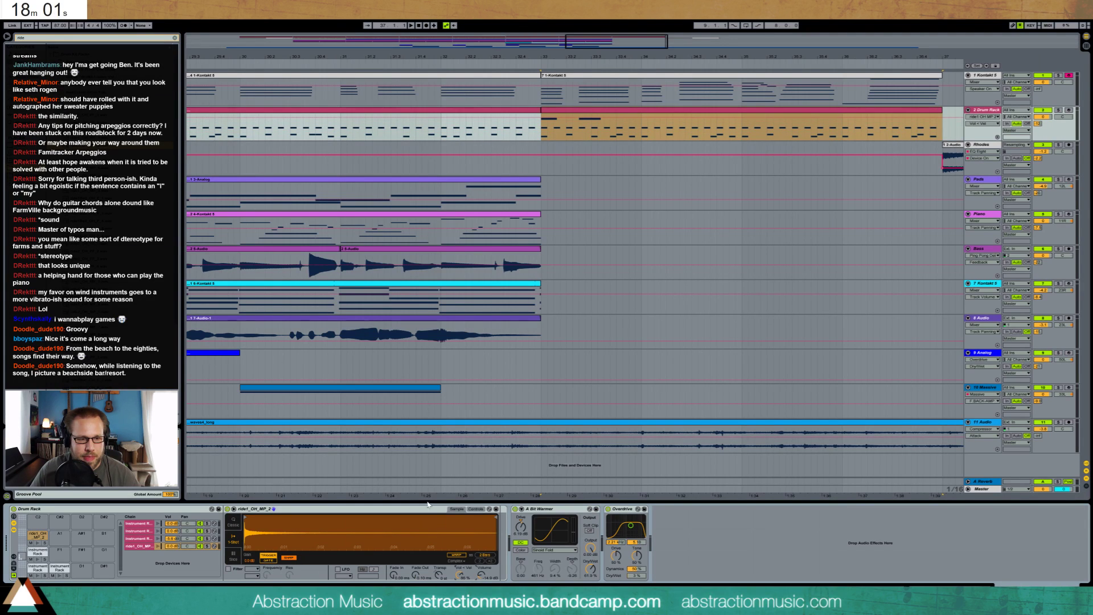
double_click(581, 110)
click(412, 420)
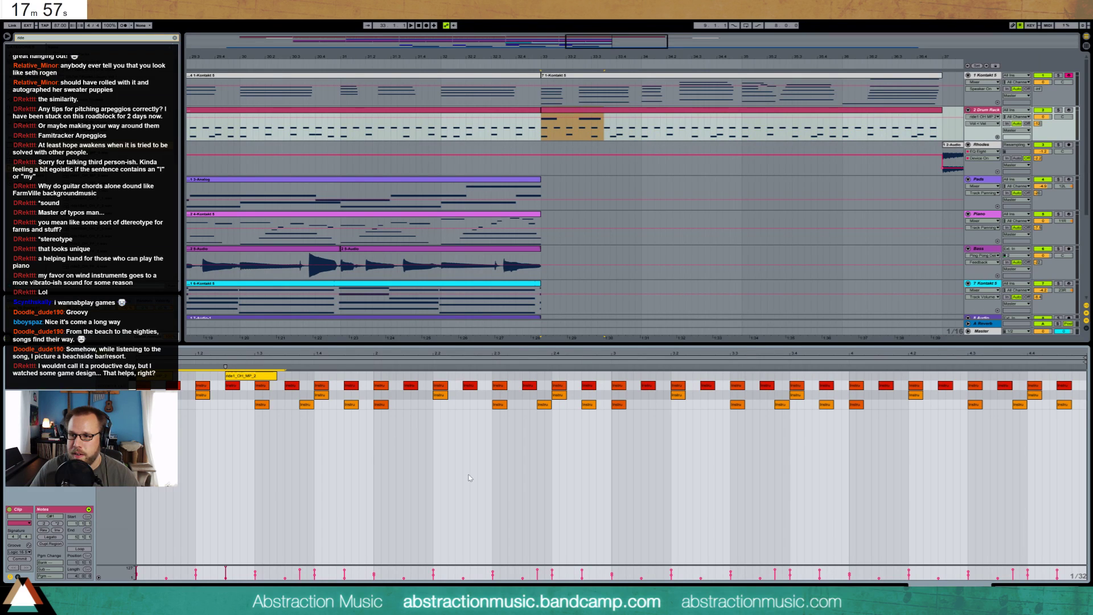
drag(227, 565, 226, 570)
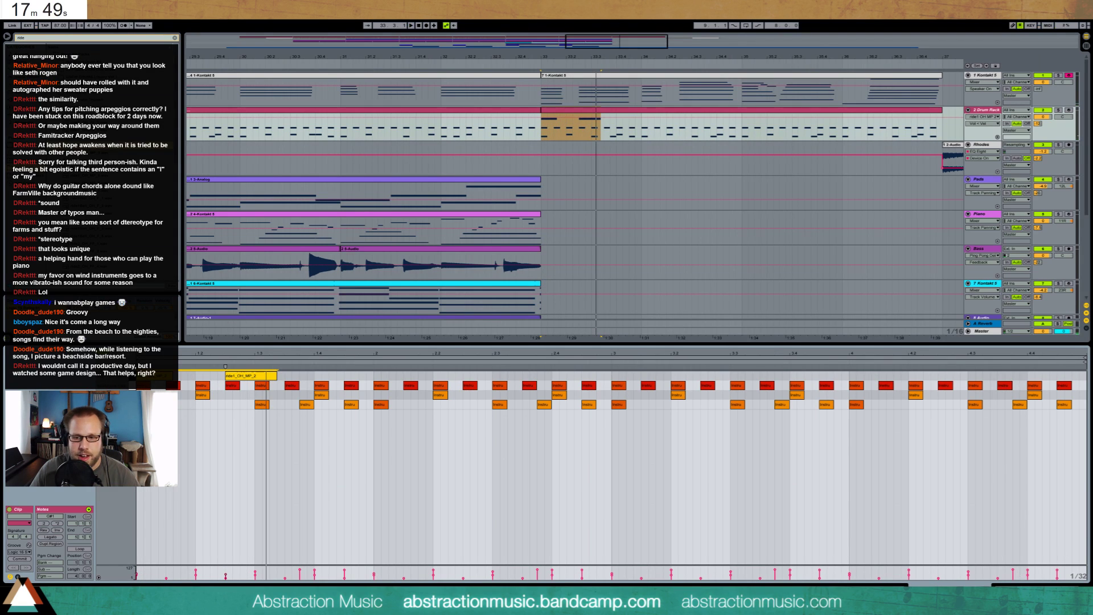
- Show the ride sample's envelope controls in the Drum Rack and increase its volume release
key(shift+Tab)
right_click(790, 527)
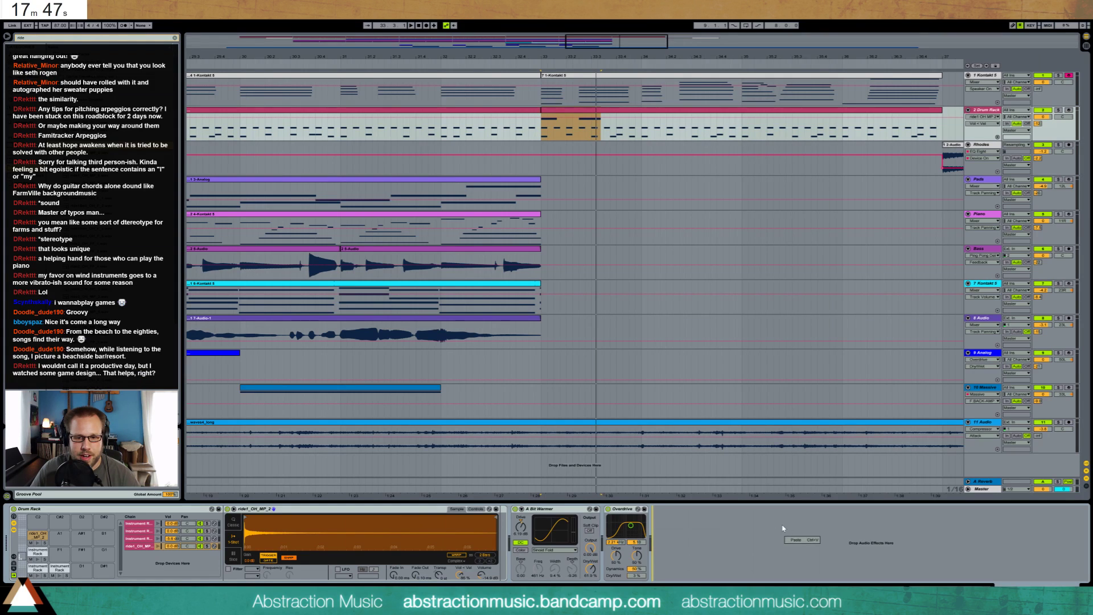
key(Escape)
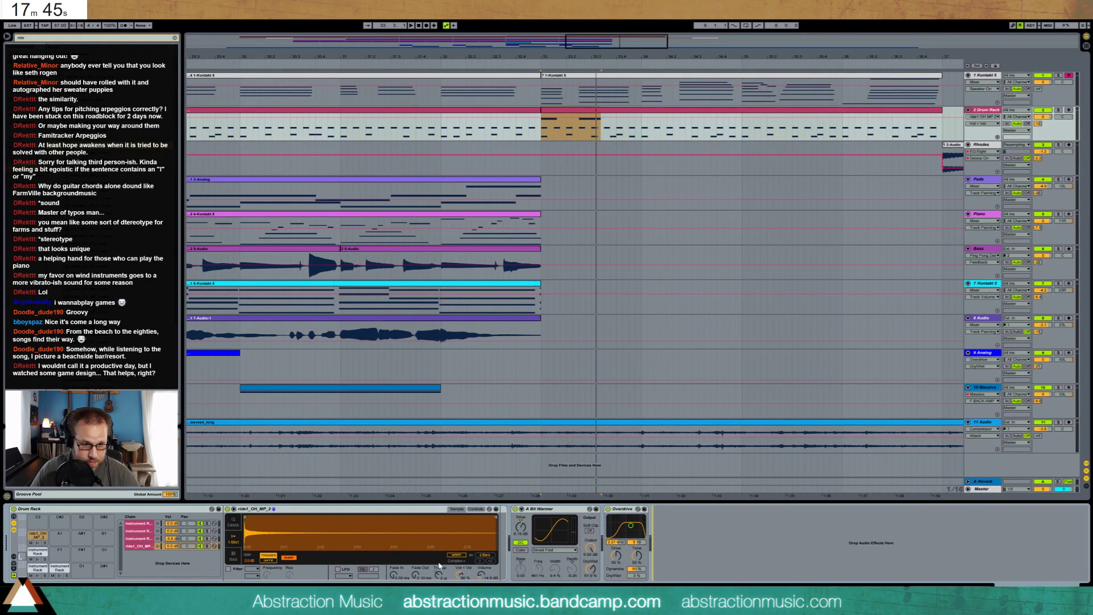
click(233, 522)
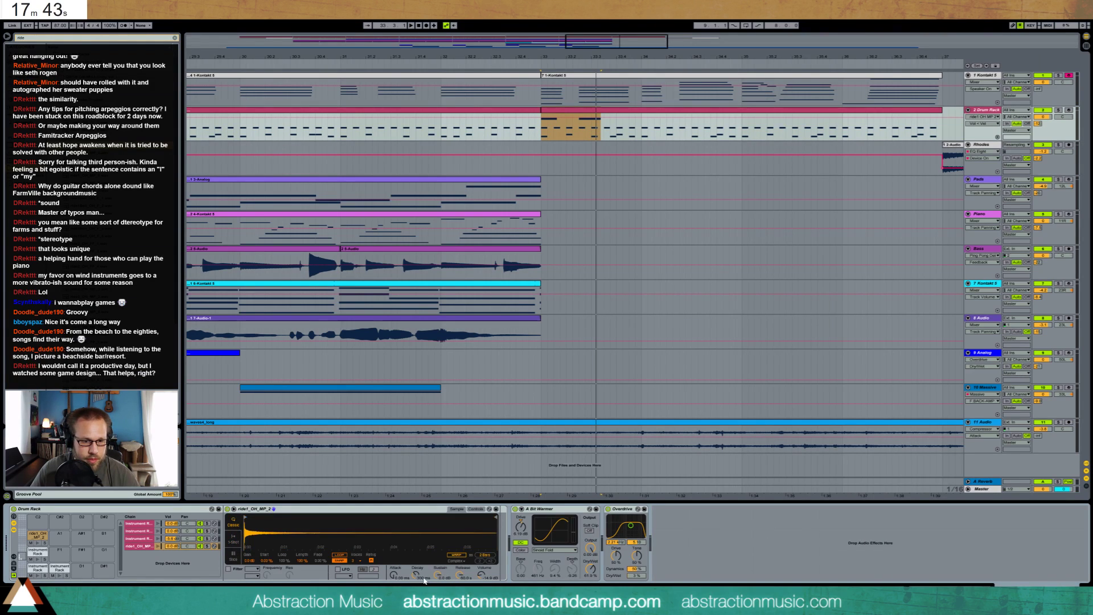
drag(459, 571, 459, 546)
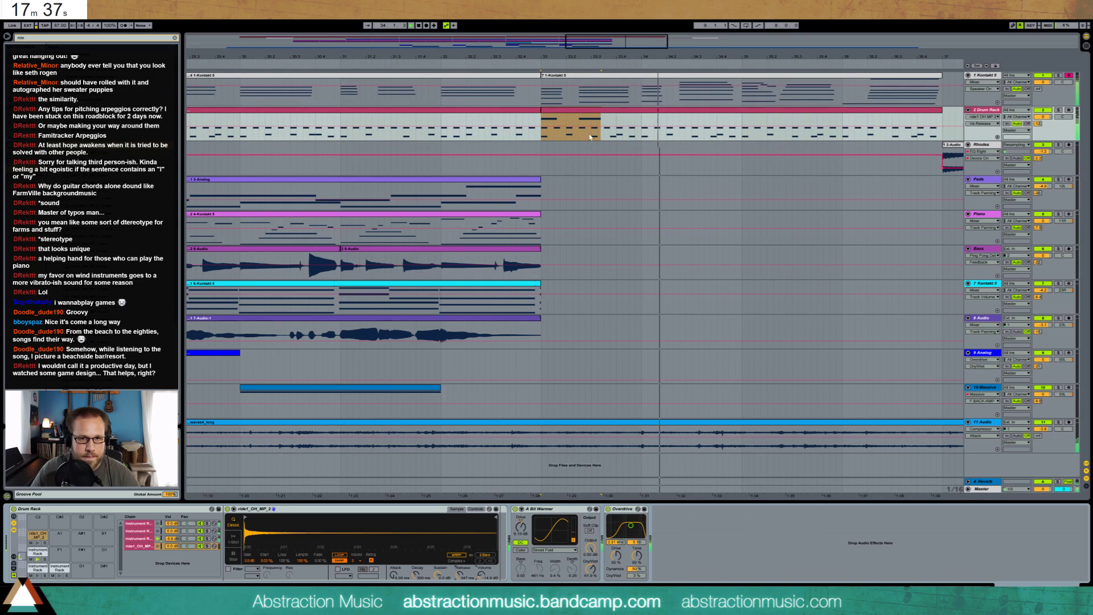
- Duplicate the first bar's ride hits into the drum clip's second bar and add a ride hit on beat 4 of bar 1
double_click(614, 116)
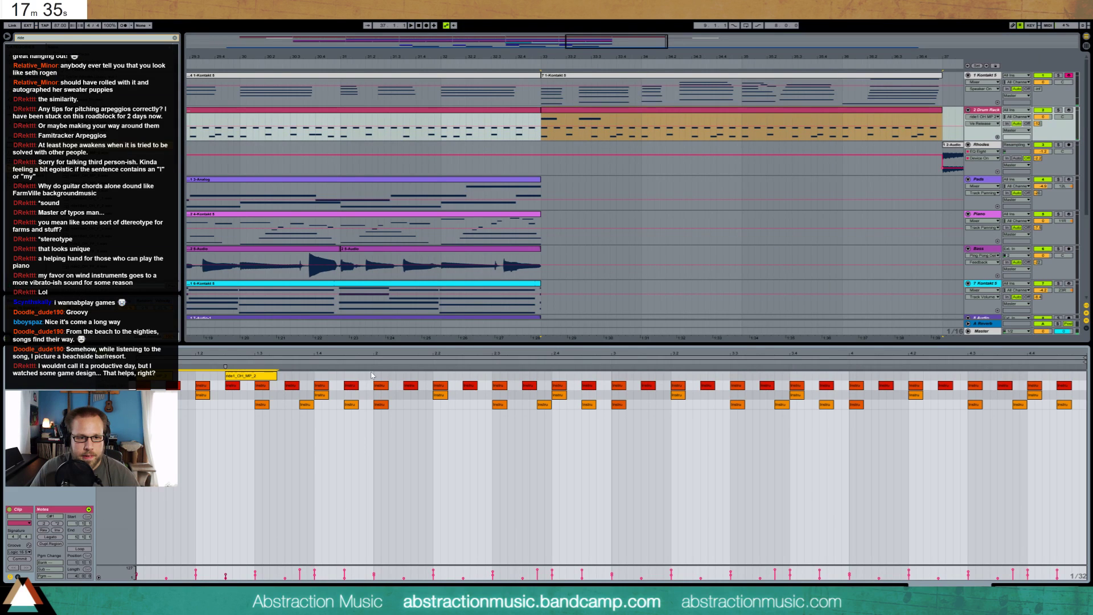
drag(373, 378, 139, 379)
key(ctrl+d)
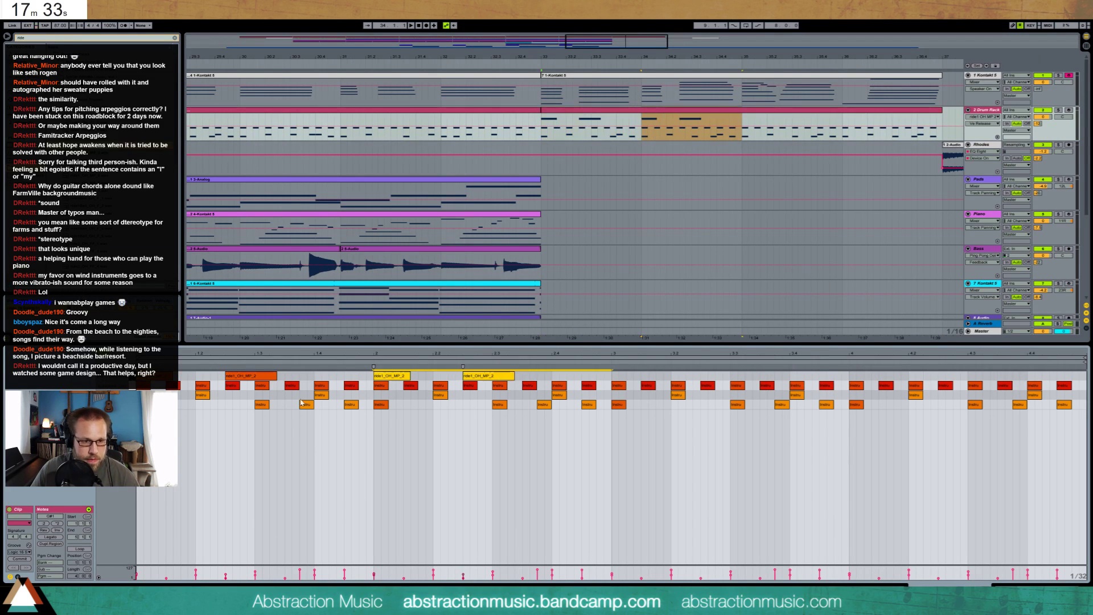
double_click(321, 376)
drag(329, 376, 342, 399)
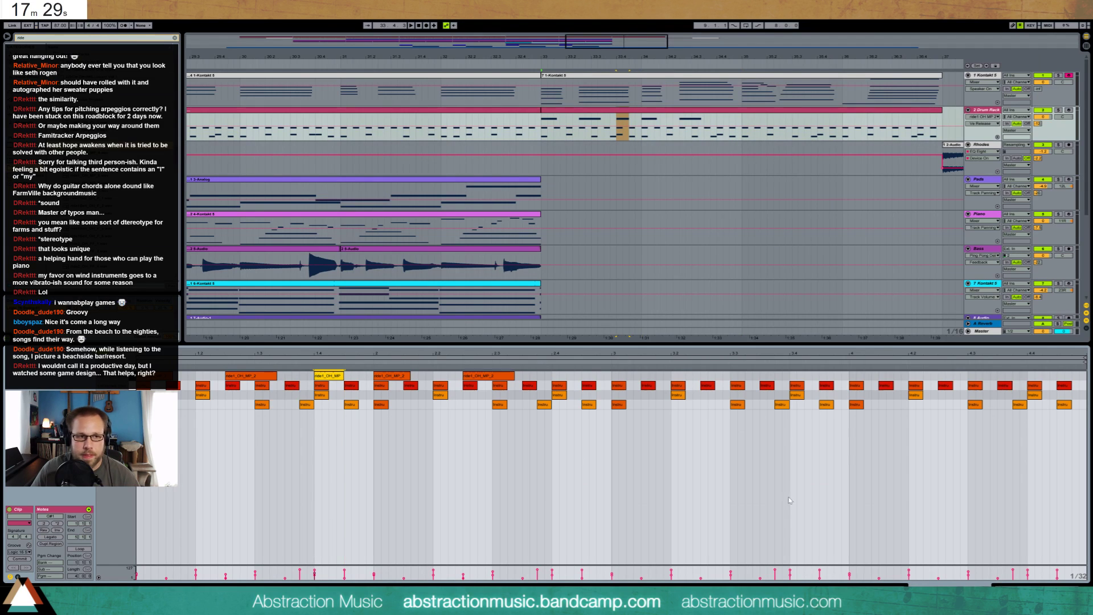
- Clear the browser search and load the hihatSemiOpen1_OH_F_4 sample onto an empty Drum Rack pad
key(shift+Tab)
key(ctrl+f)
key(BackSpace)
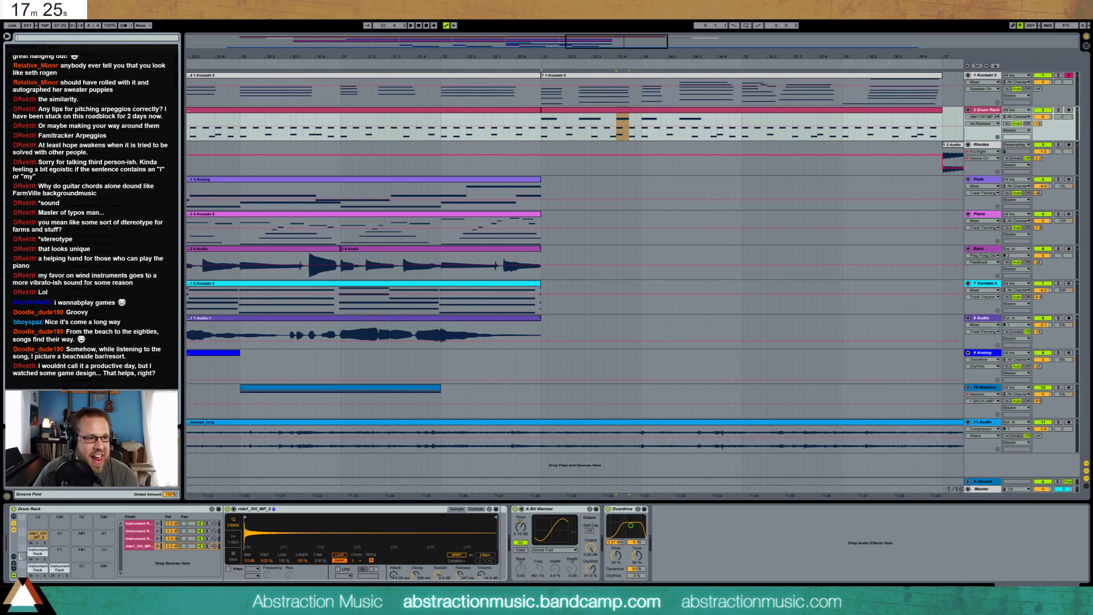
key(Escape)
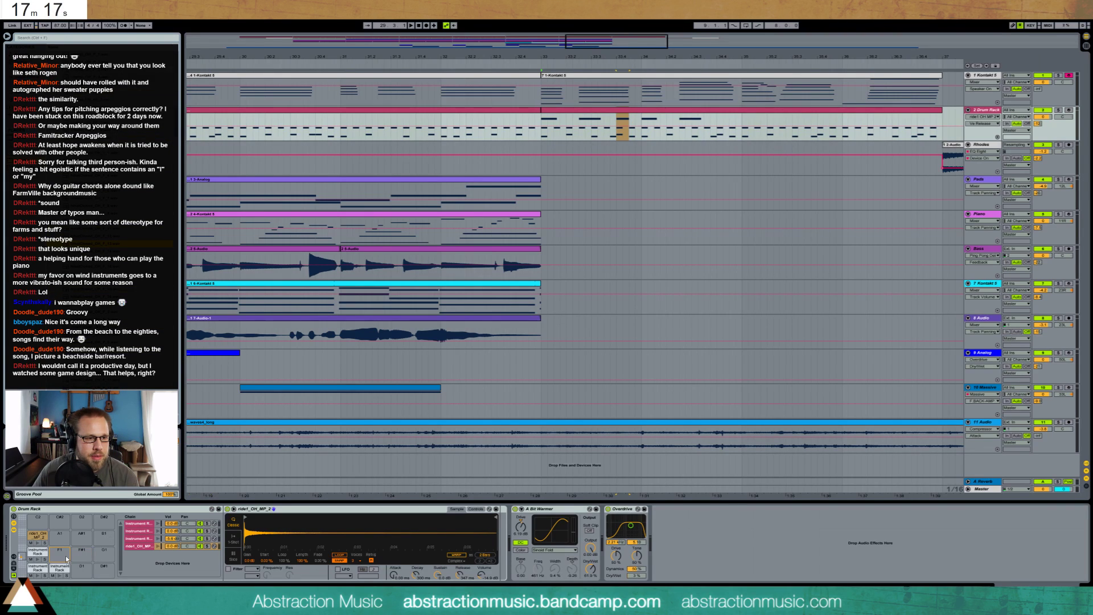
drag(60, 552, 60, 552)
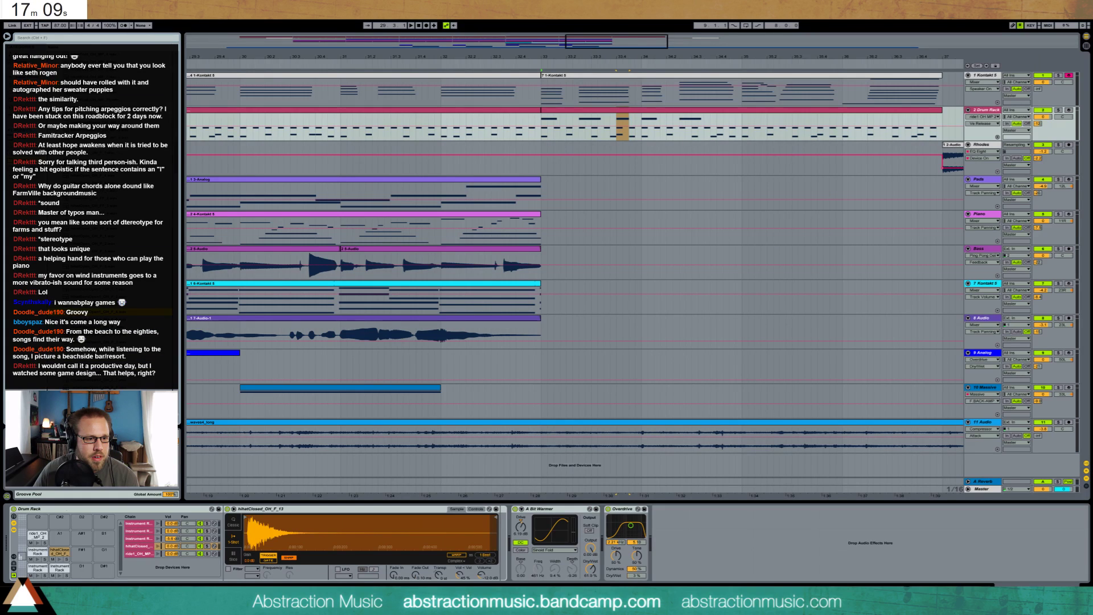
key(Down)
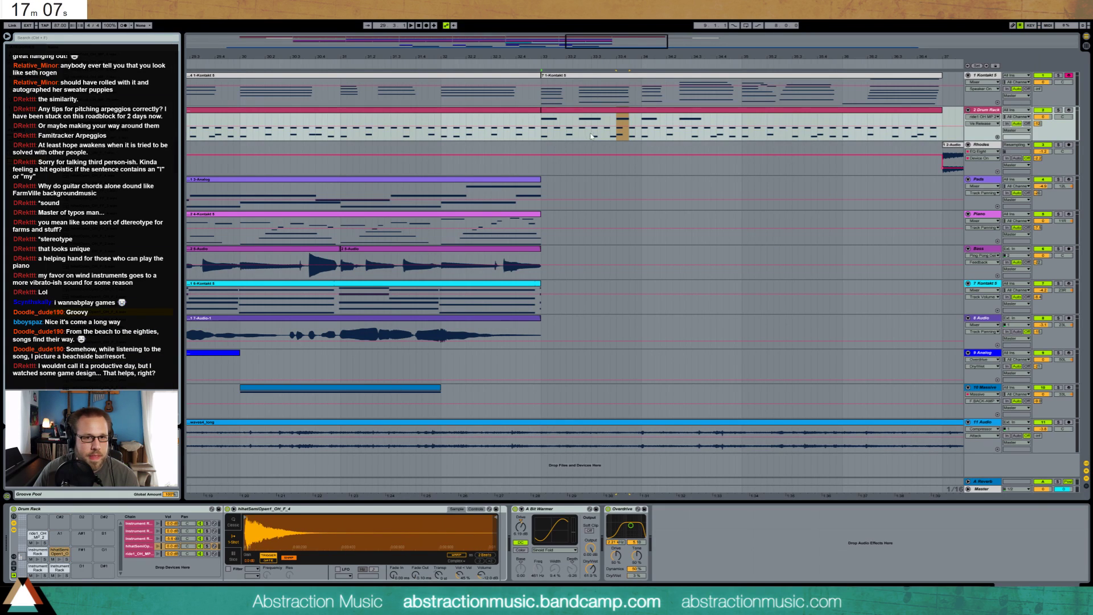
- Add a semi-open hi-hat hit half a beat after beat 4 of the clip's first bar, lasting until bar 2, and audition it
double_click(631, 110)
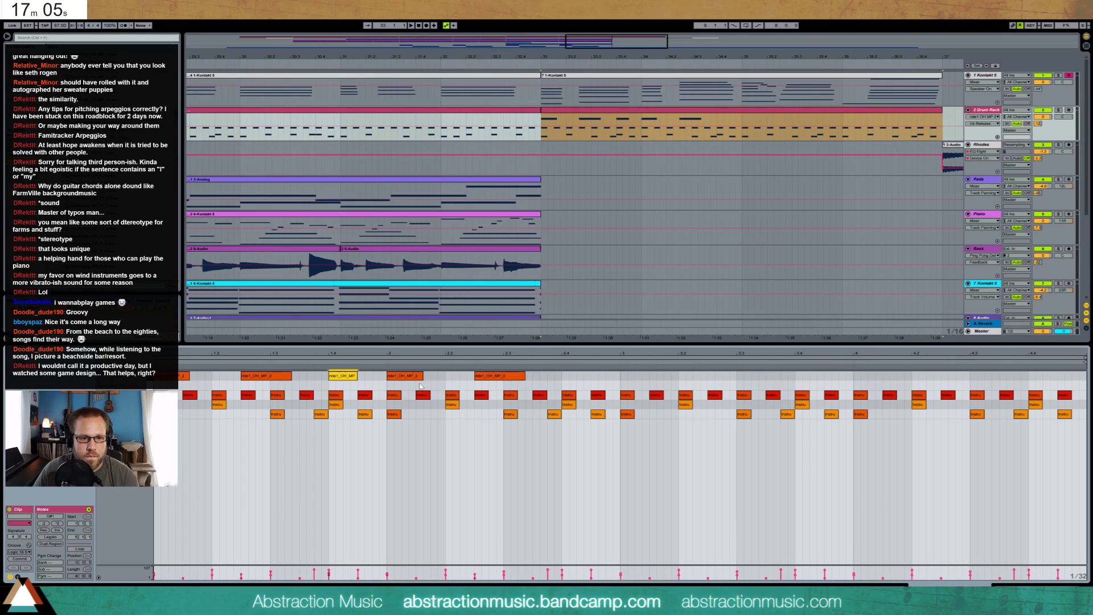
double_click(368, 385)
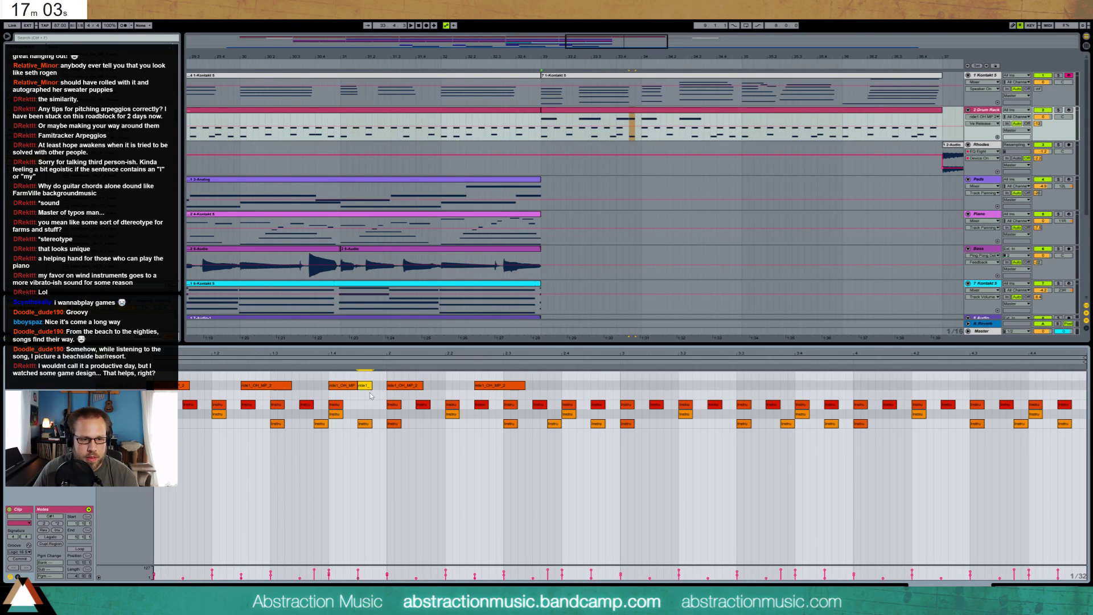
drag(370, 395, 370, 436)
key(space)
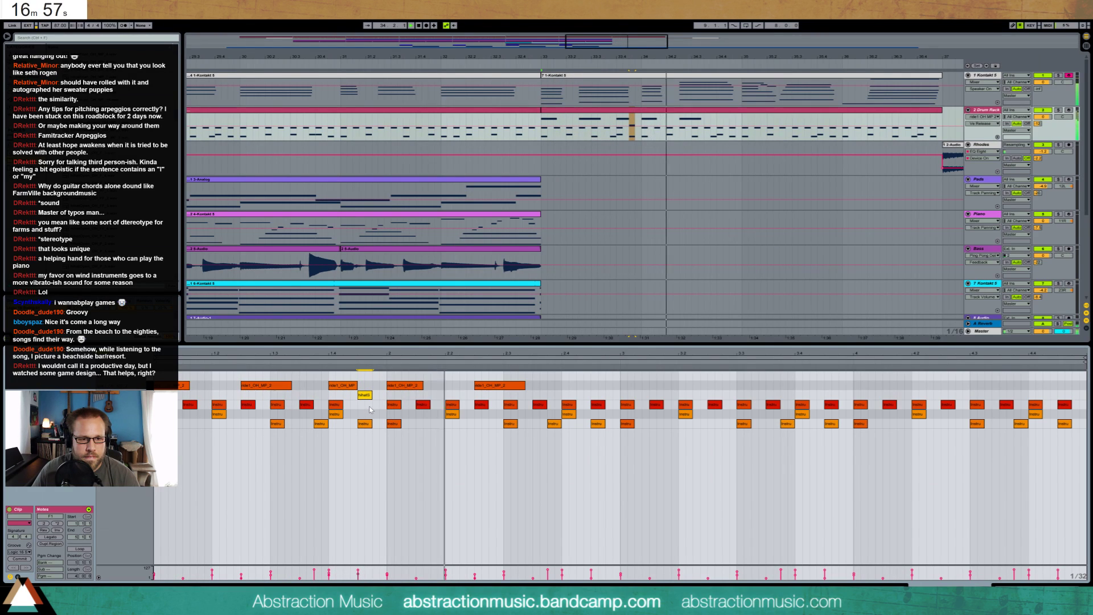
drag(372, 395, 386, 395)
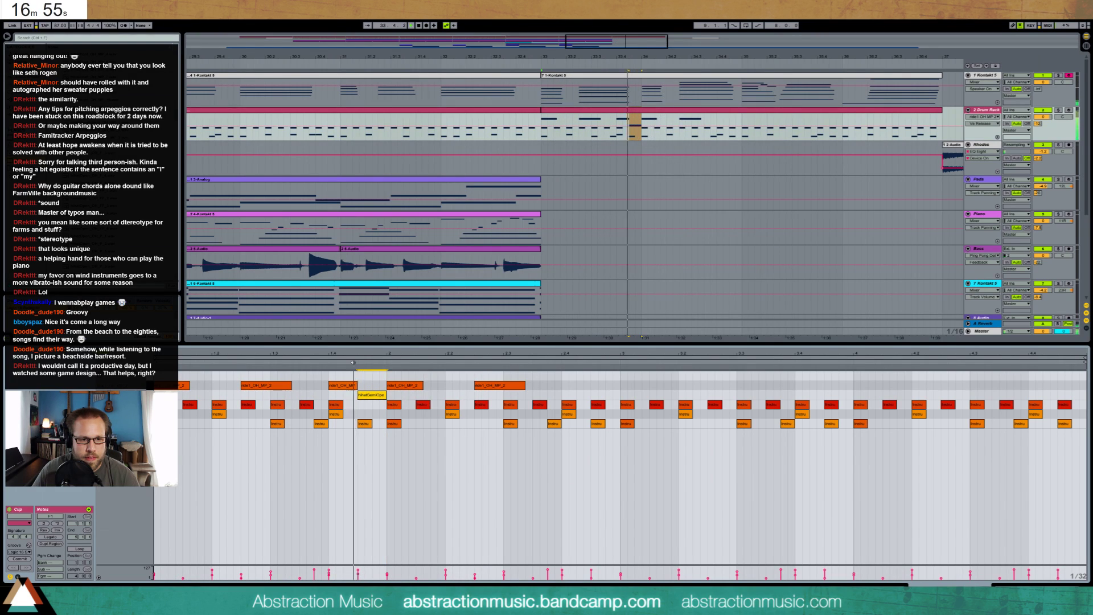
- Add semi-open hi-hat hits on the second and fourth sixteenths of bar 2's beat 4, plus a ride hit on that beat
click(535, 412)
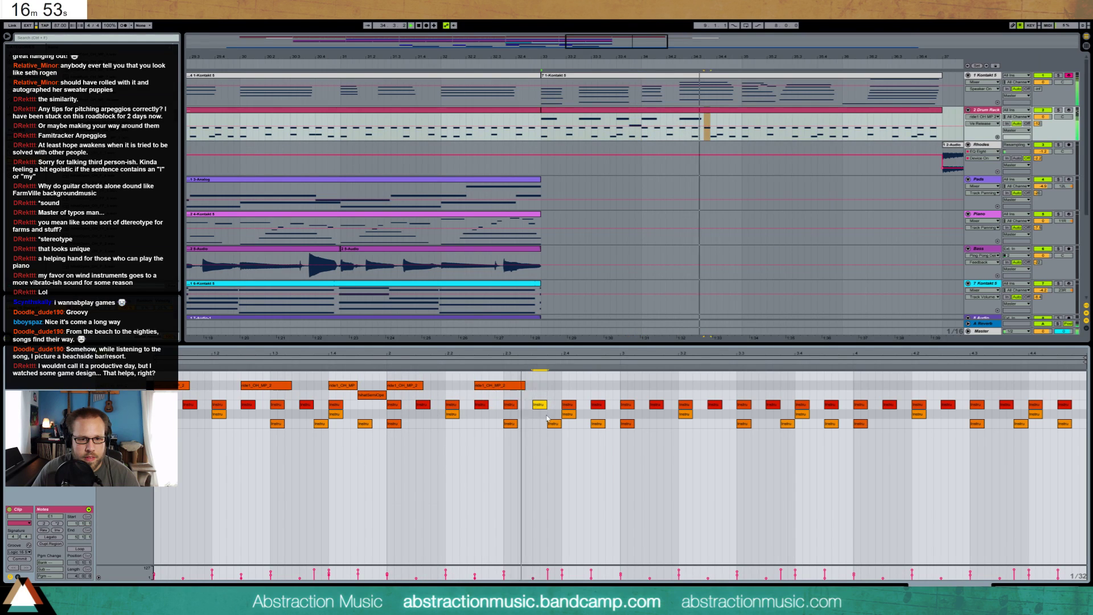
double_click(597, 394)
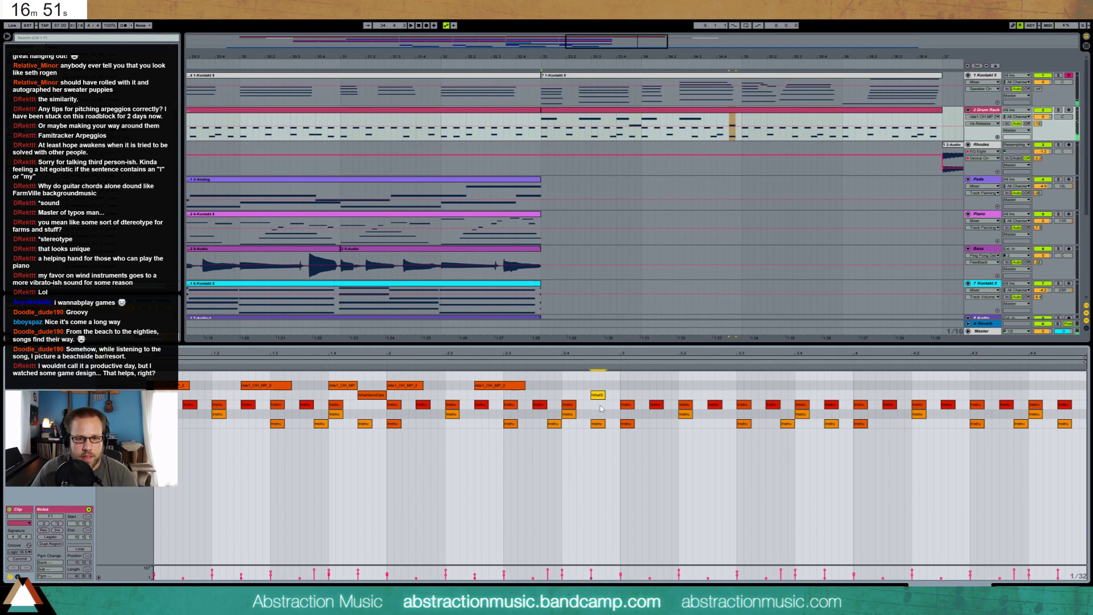
mouse_move(598, 395)
mouse_down()
mouse_move(584, 394)
mouse_move(620, 392)
mouse_up()
double_click(607, 394)
double_click(570, 386)
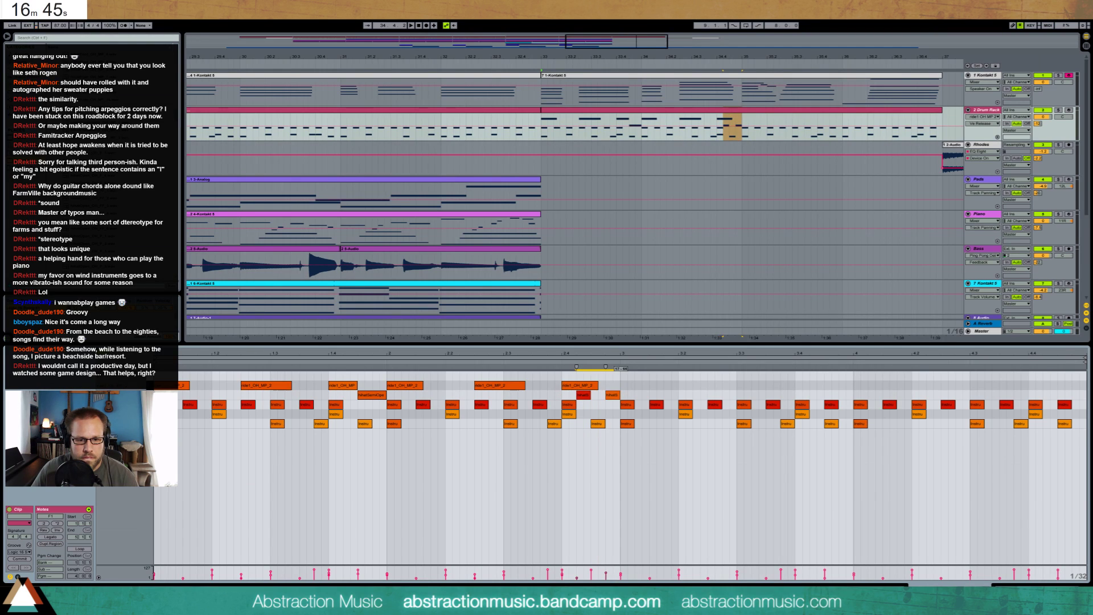
click(582, 395)
key(space)
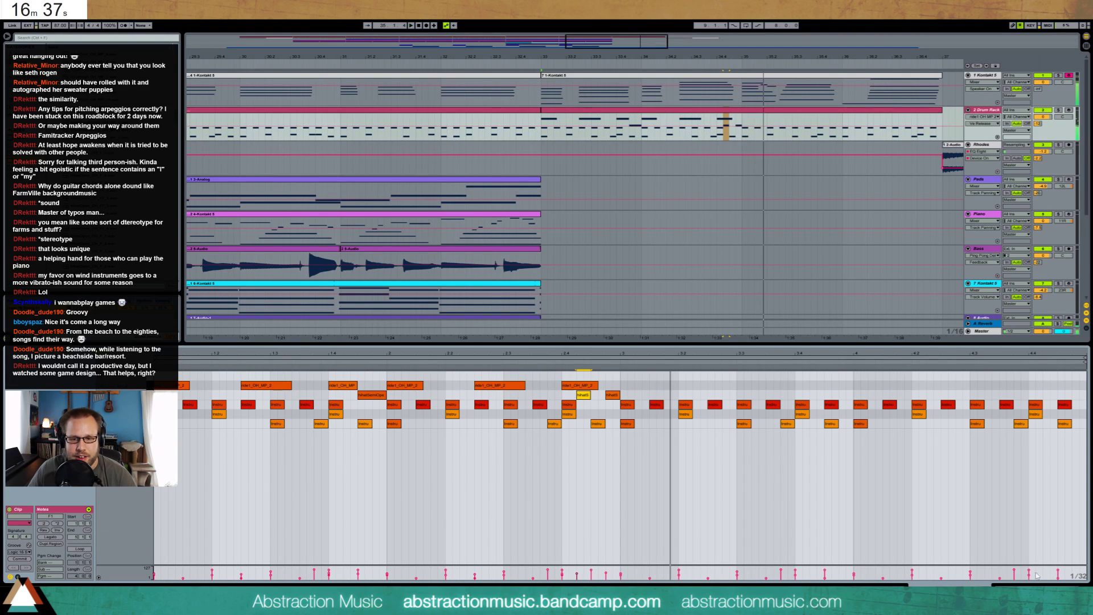
- Adjust the semi-open hi-hat sample's volume release and audition the drums
key(shift+Tab)
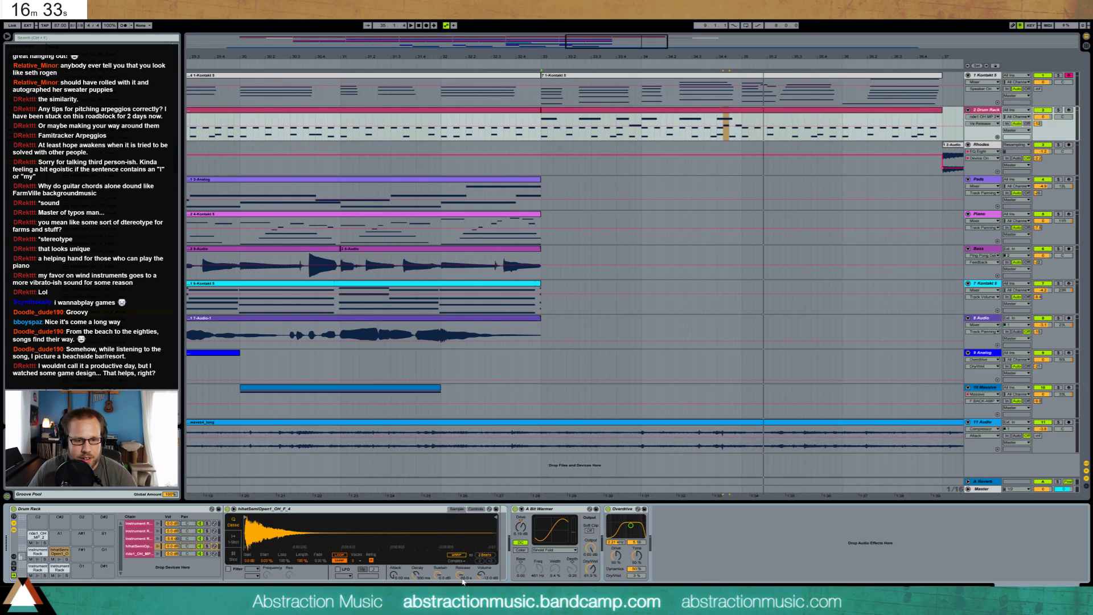
key(space)
key(space)
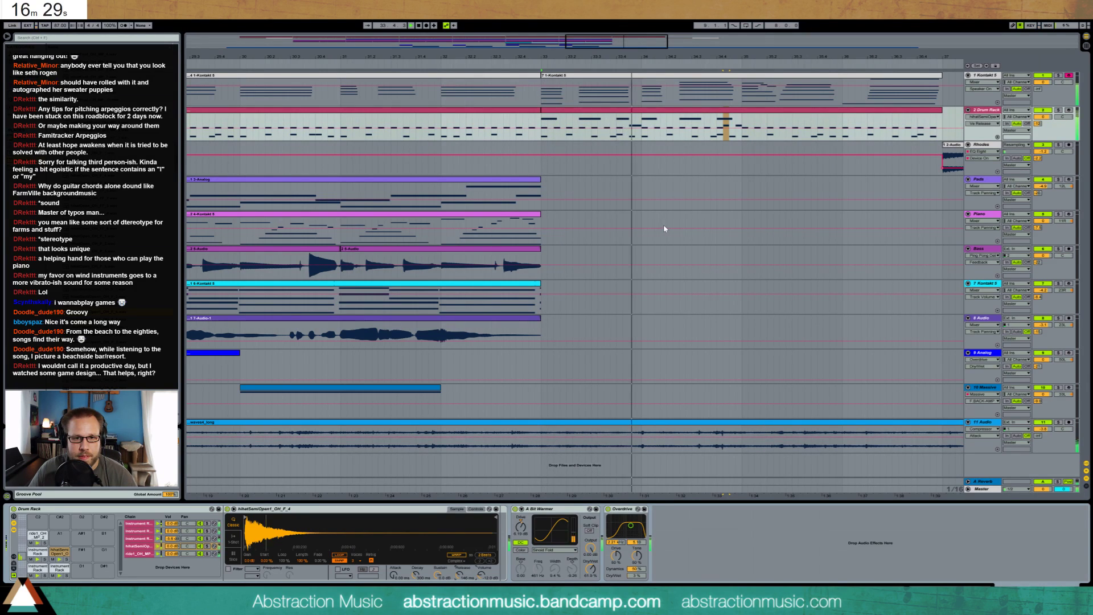
- Add long ride hits at the start and half a beat after beat 2 of the drum clip's third bar, and audition them
double_click(735, 111)
click(625, 379)
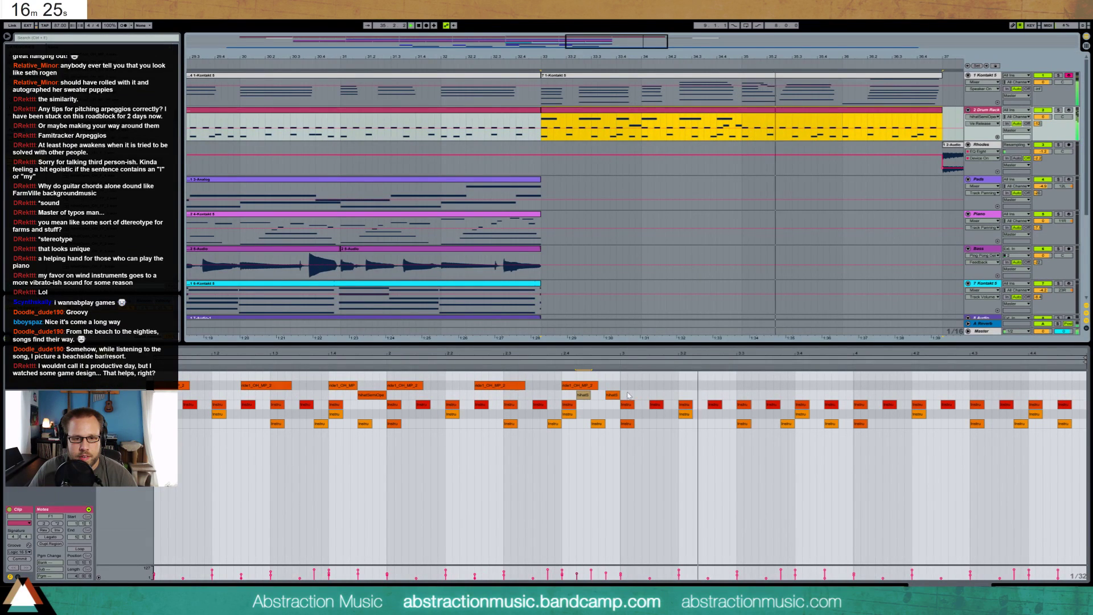
mouse_move(623, 386)
mouse_down()
mouse_move(764, 385)
mouse_move(749, 385)
mouse_up()
key(space)
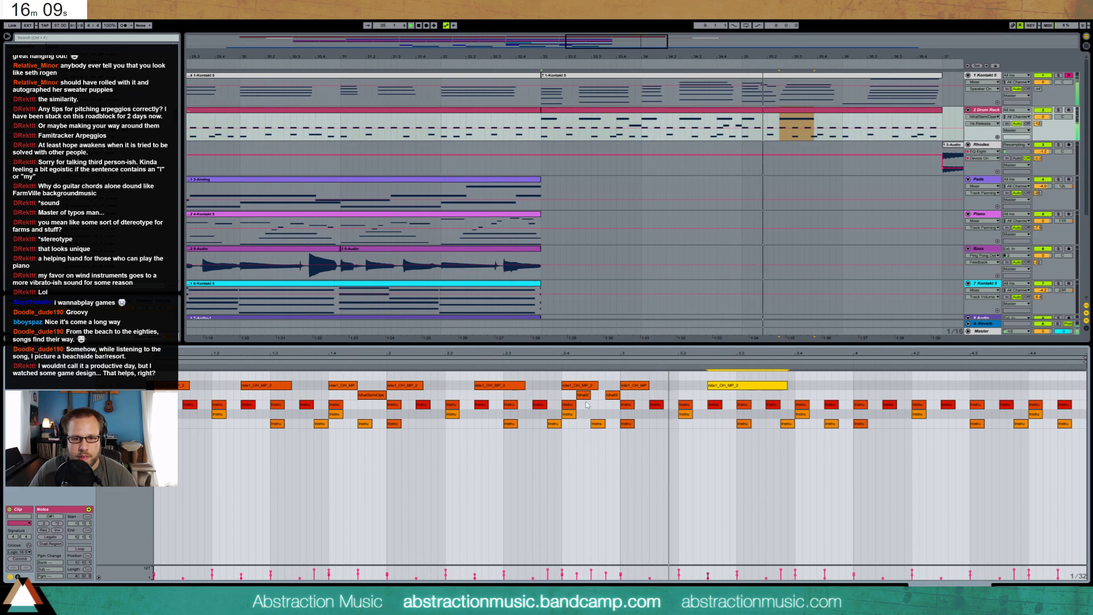
drag(649, 385, 692, 386)
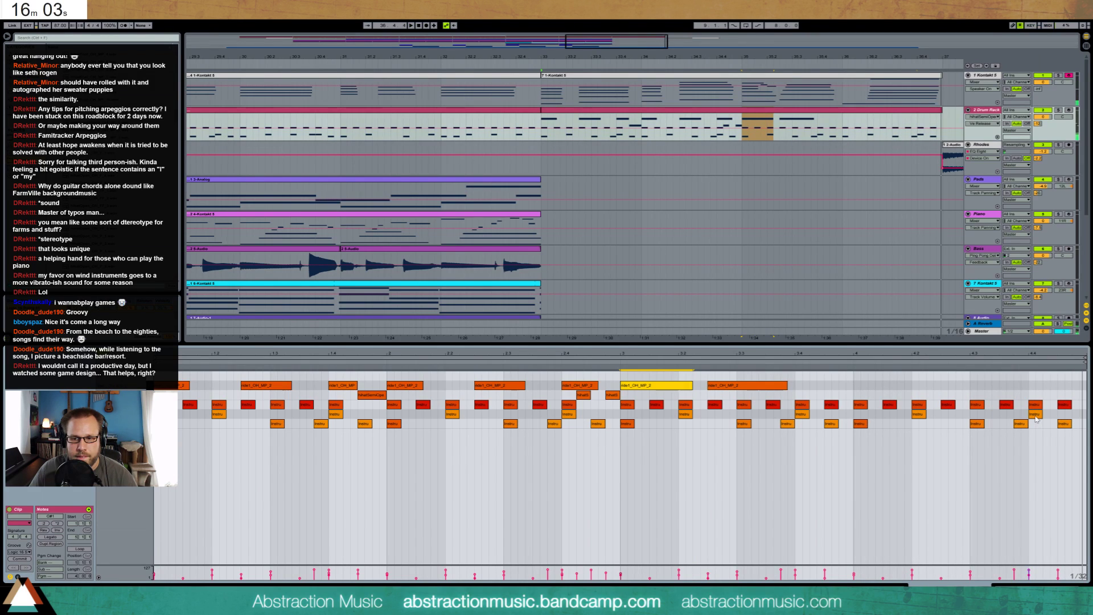
- Add snare hits on the second and fourth sixteenths of bar 4's beat 4 and a kick on the last sixteenth of beat 2
click(1036, 419)
double_click(1049, 414)
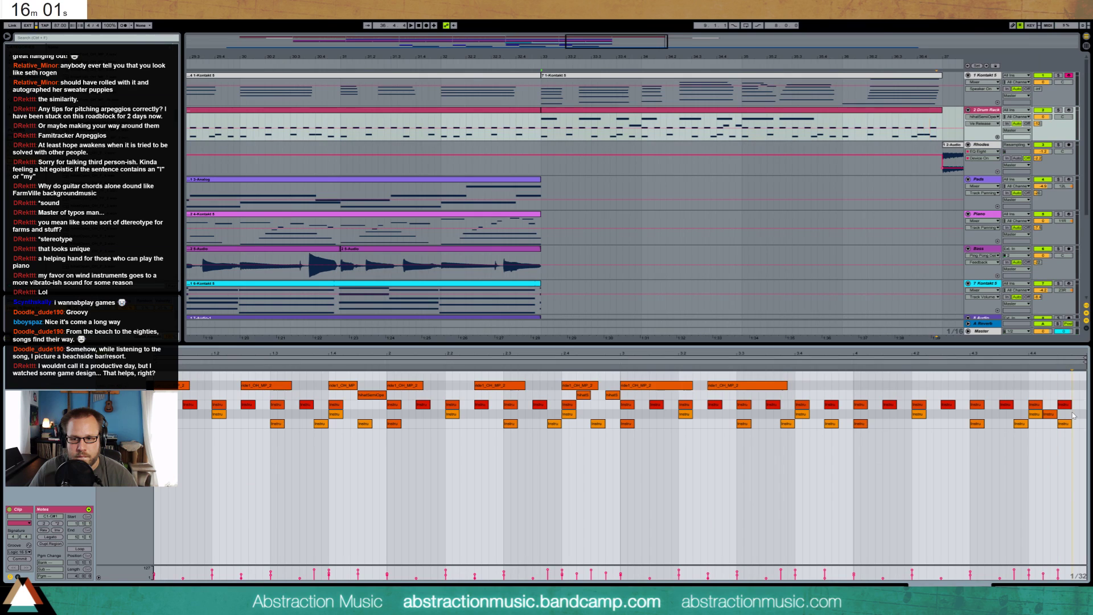
double_click(1075, 414)
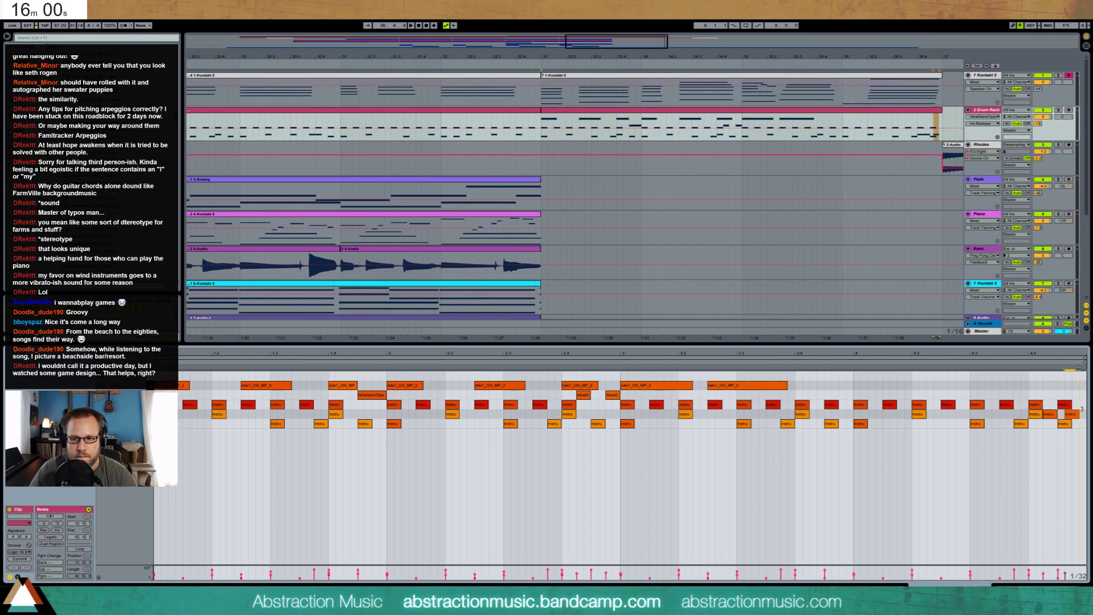
click(1022, 425)
key(Up)
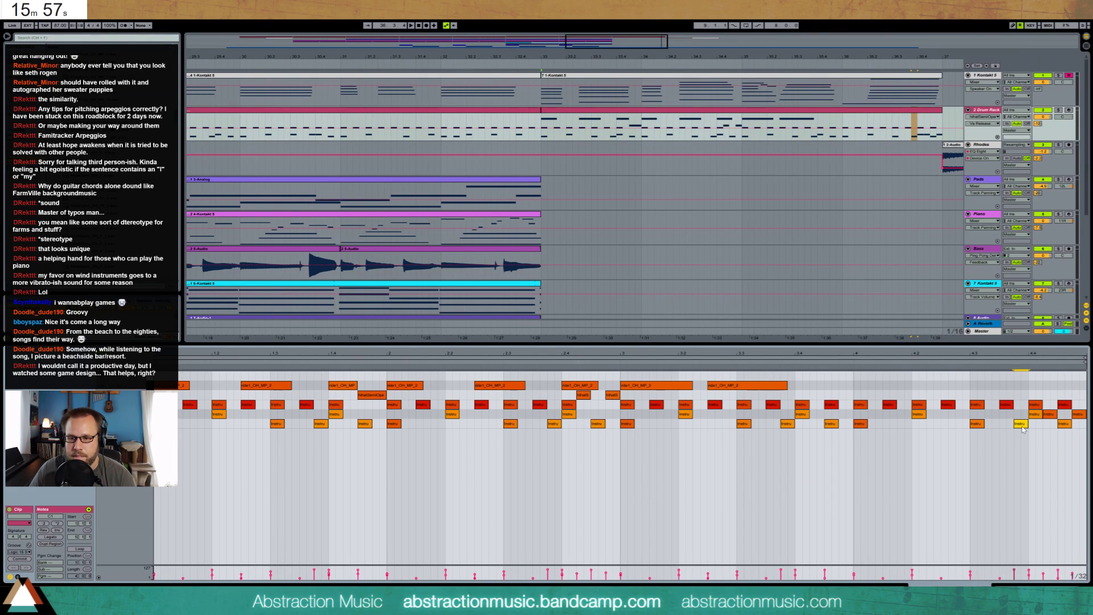
double_click(961, 425)
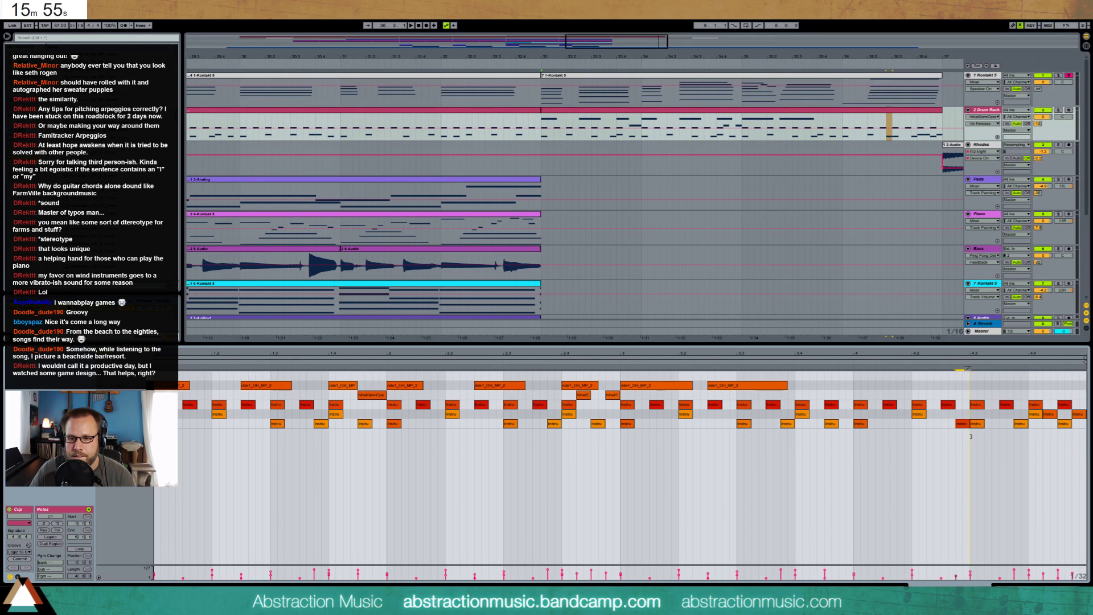
click(966, 422)
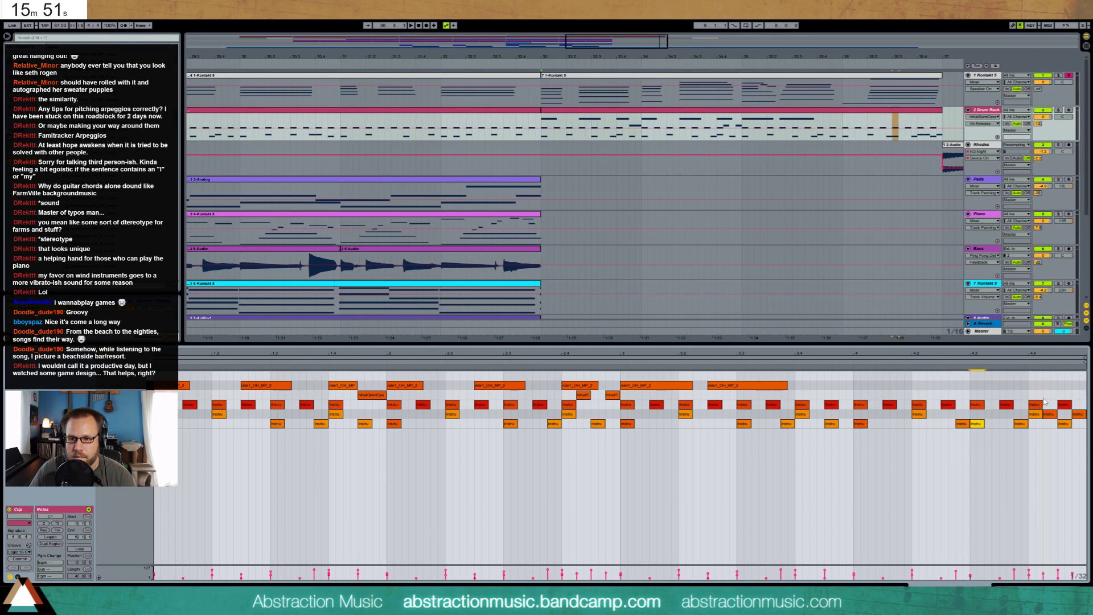
- Add two semi-open hi-hats within bar 4's last beat and move the closed hi-hat half a beat after beat 1 to the semi-open row
double_click(1050, 395)
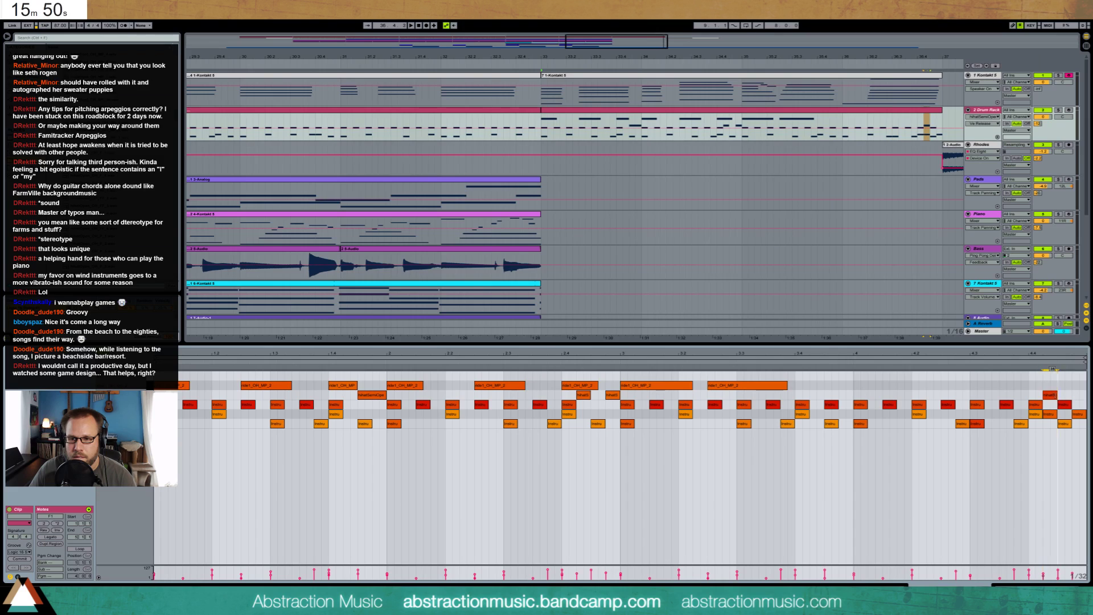
double_click(1078, 394)
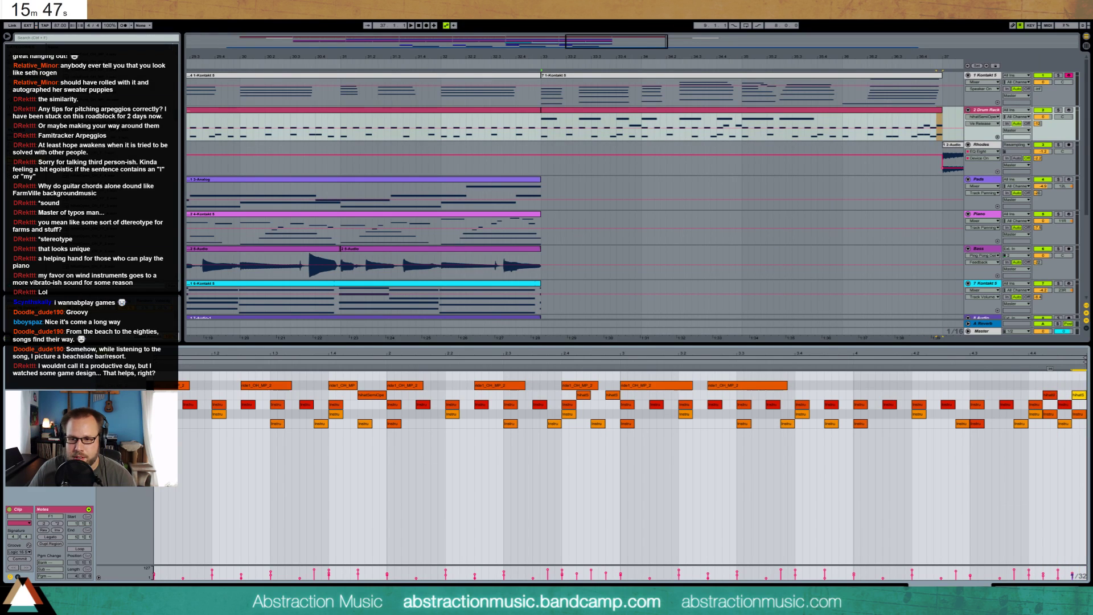
click(1050, 395)
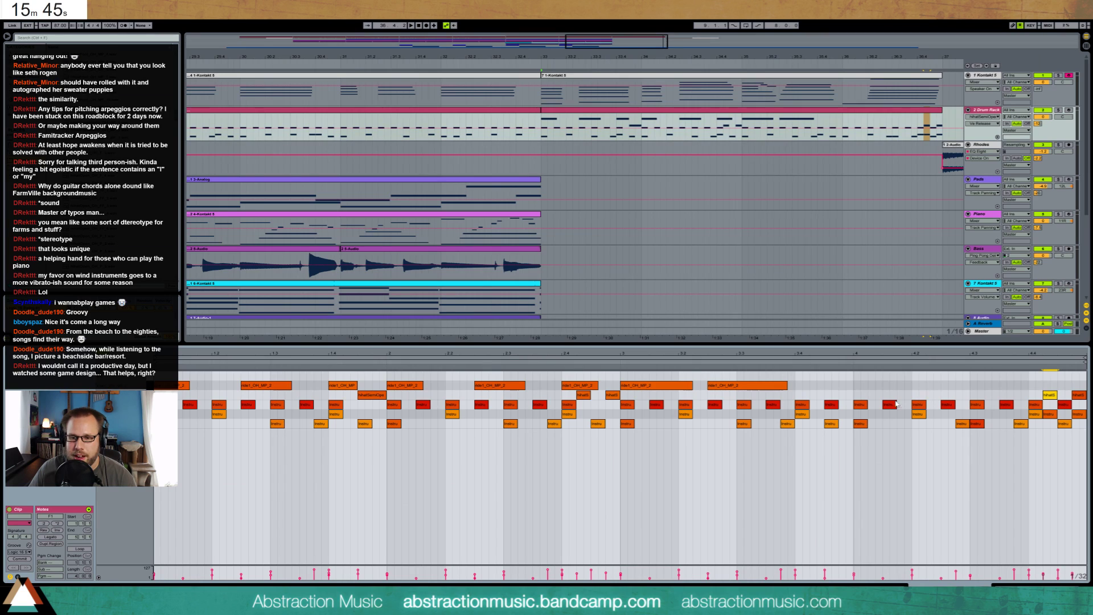
drag(892, 406, 892, 396)
key(space)
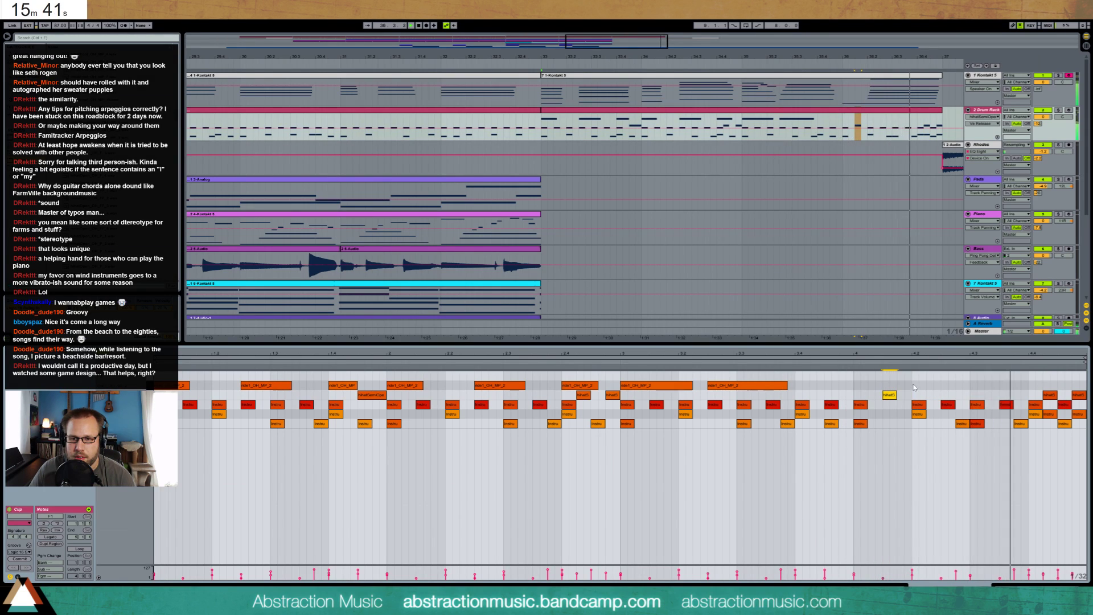
- Add ride hits on beats 1 and 2 of the drum clip's fourth bar, the second one a full beat long
key(ctrl+v)
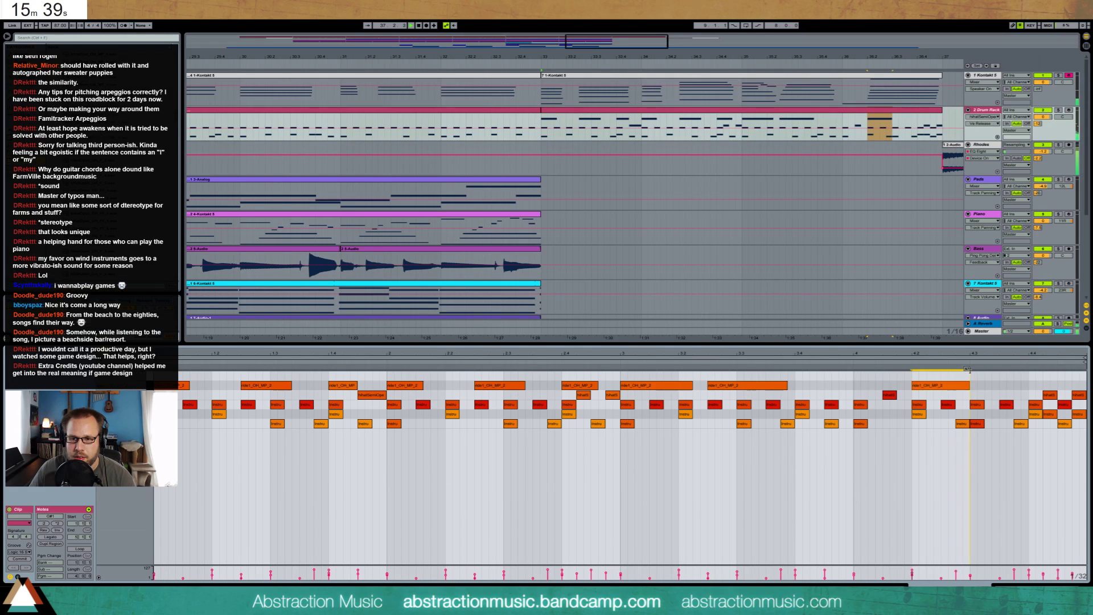
drag(962, 385, 970, 385)
drag(854, 385, 889, 385)
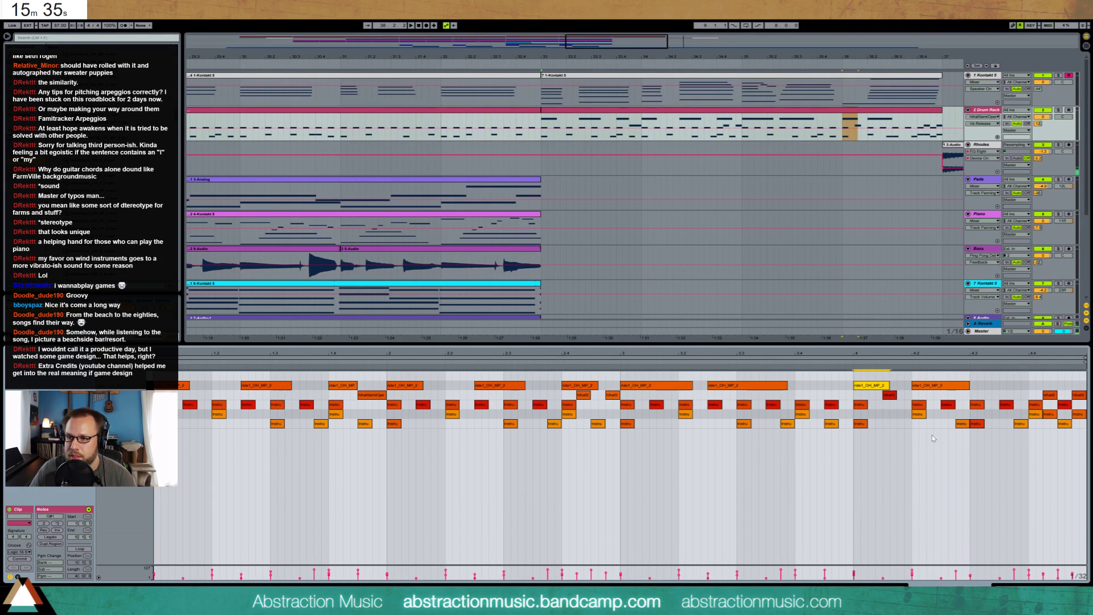
- Copy the Pads, Piano and Bass material from bars 9–33 and paste it starting at bar 37
click(935, 473)
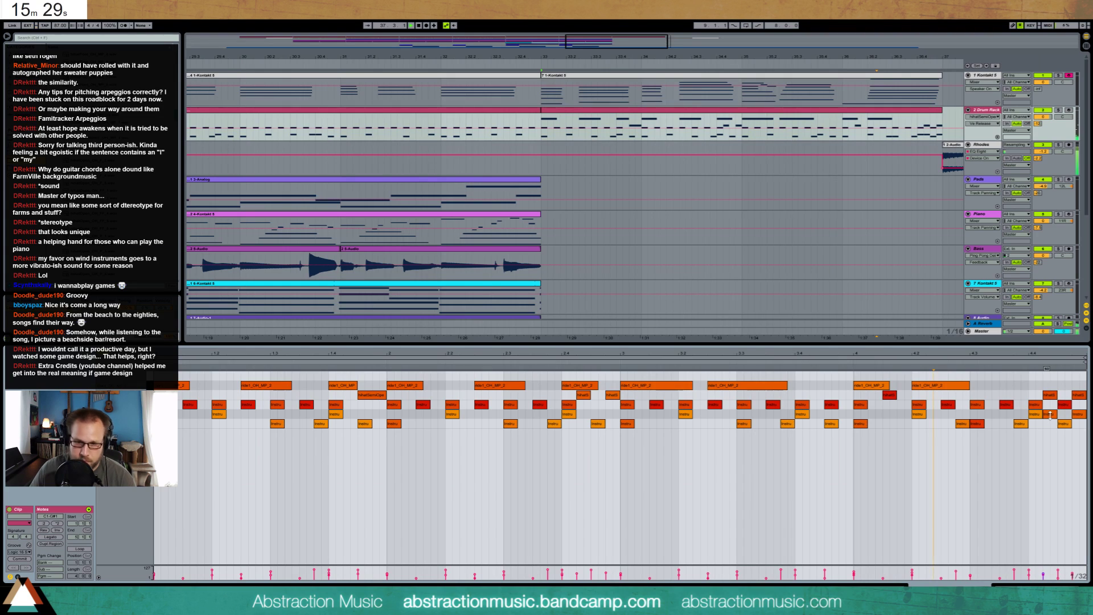
key(shift+Tab)
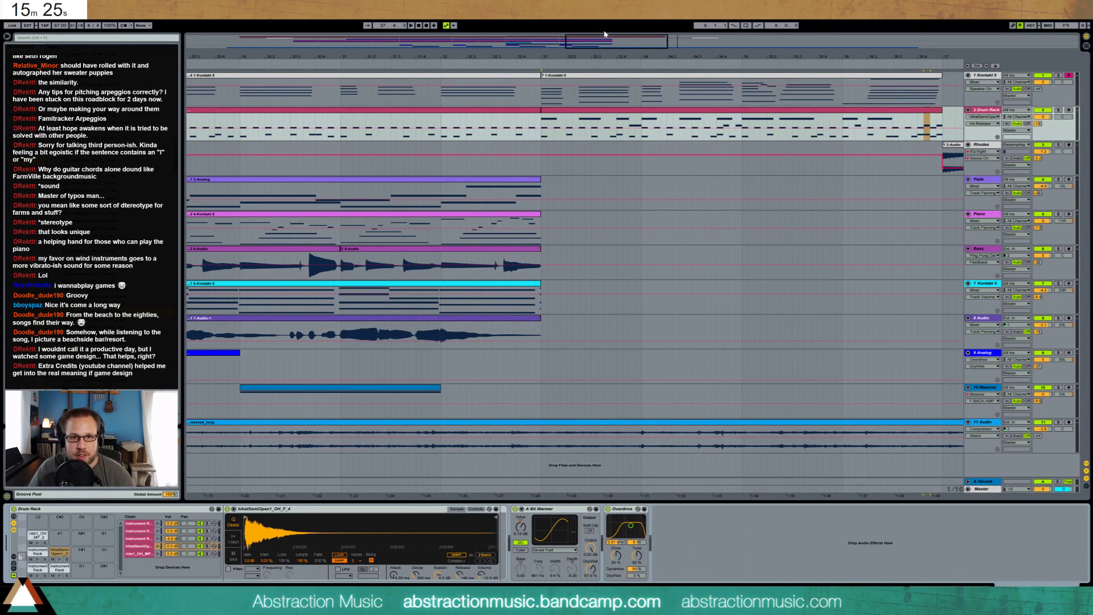
double_click(640, 53)
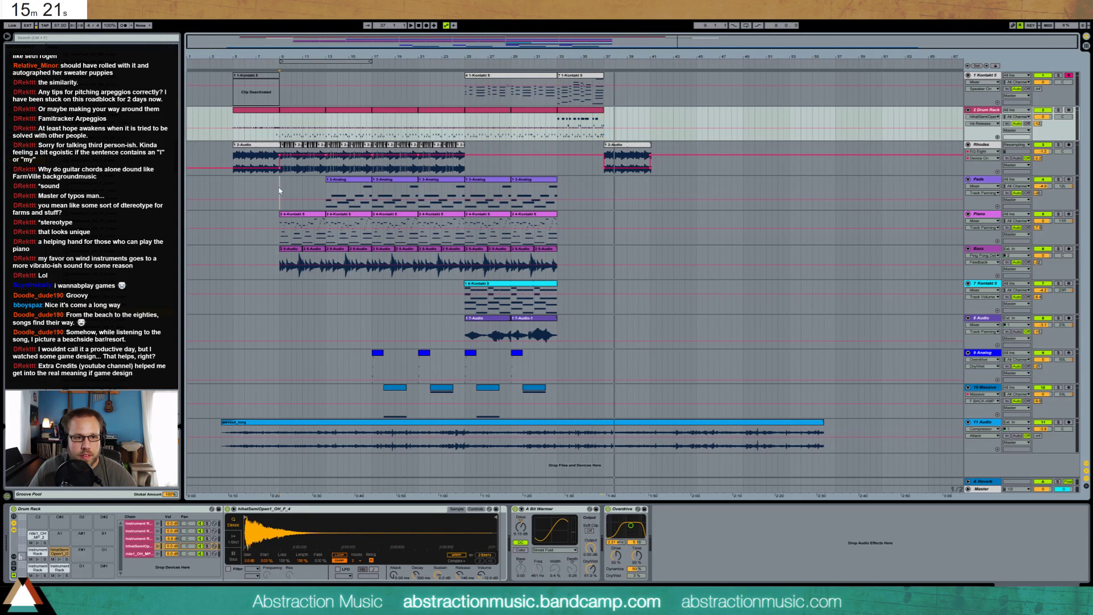
drag(279, 191, 557, 262)
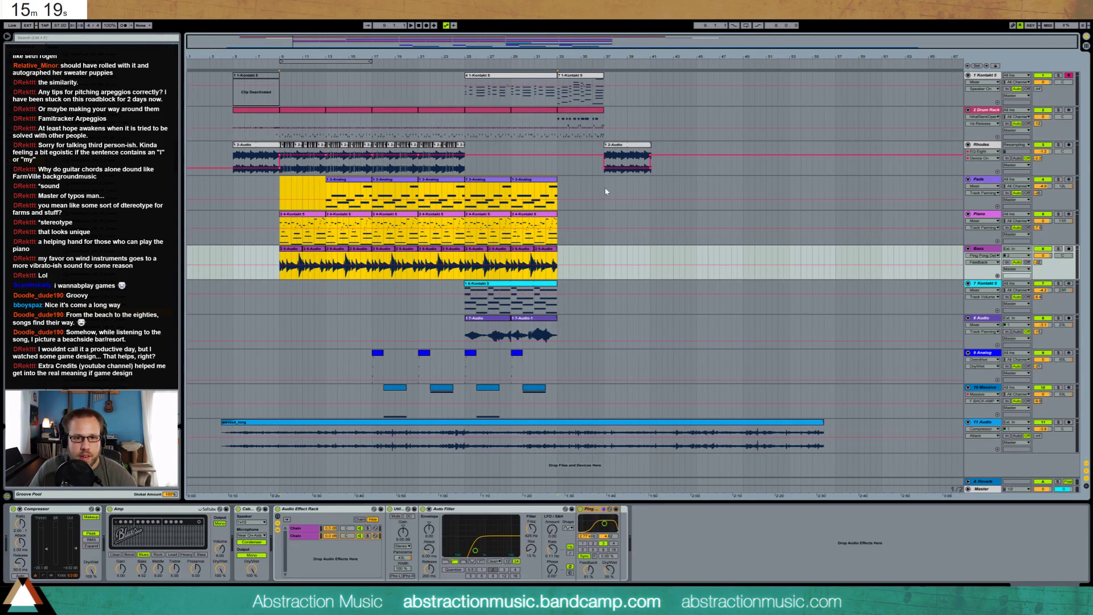
key(ctrl+c)
click(607, 191)
key(ctrl+v)
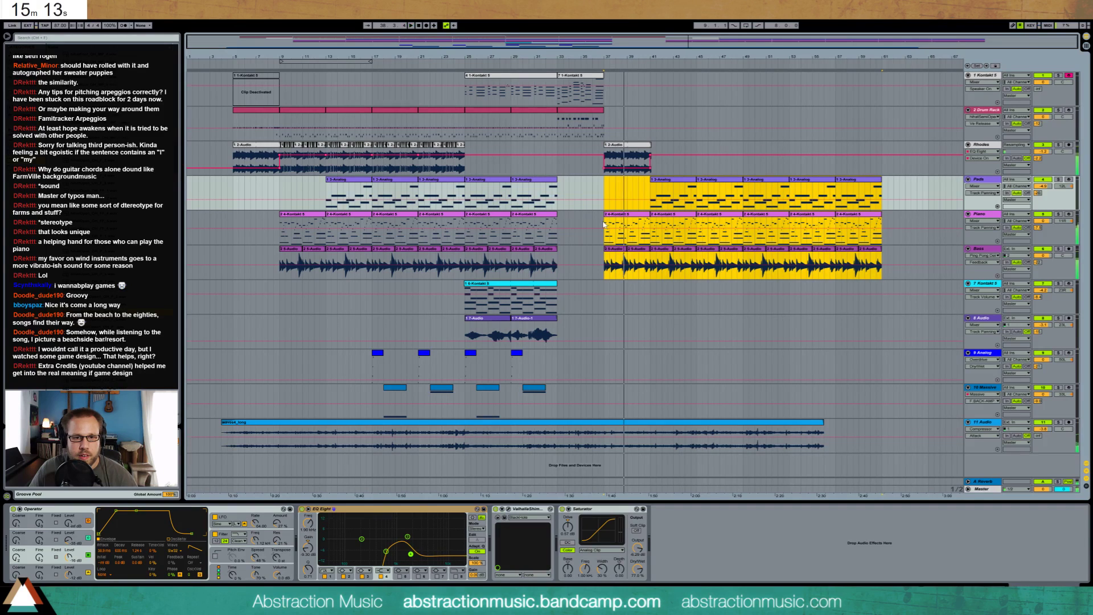
- Delete the pasted Piano clip in bars 37–41, copy the first drum clip to bar 37, and play back from bar 25
drag(605, 223, 644, 219)
key(Delete)
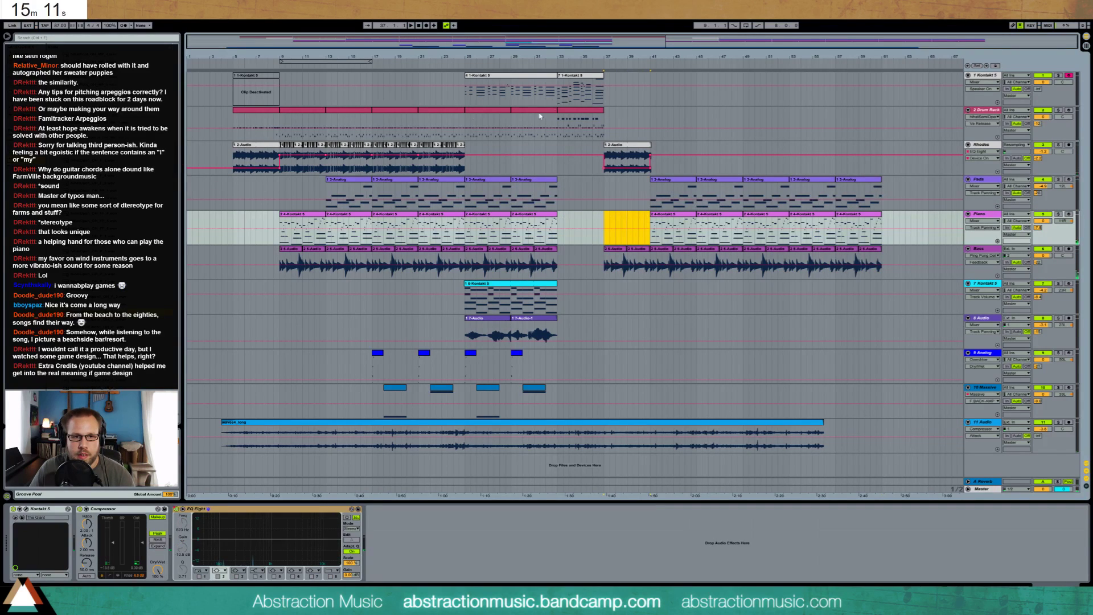
click(251, 113)
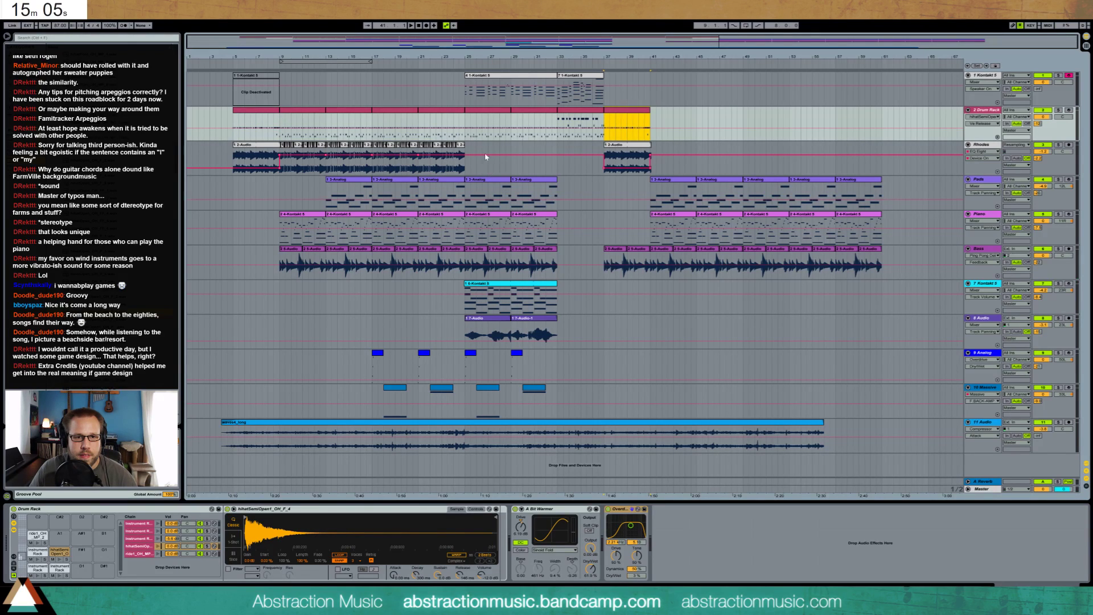
click(466, 63)
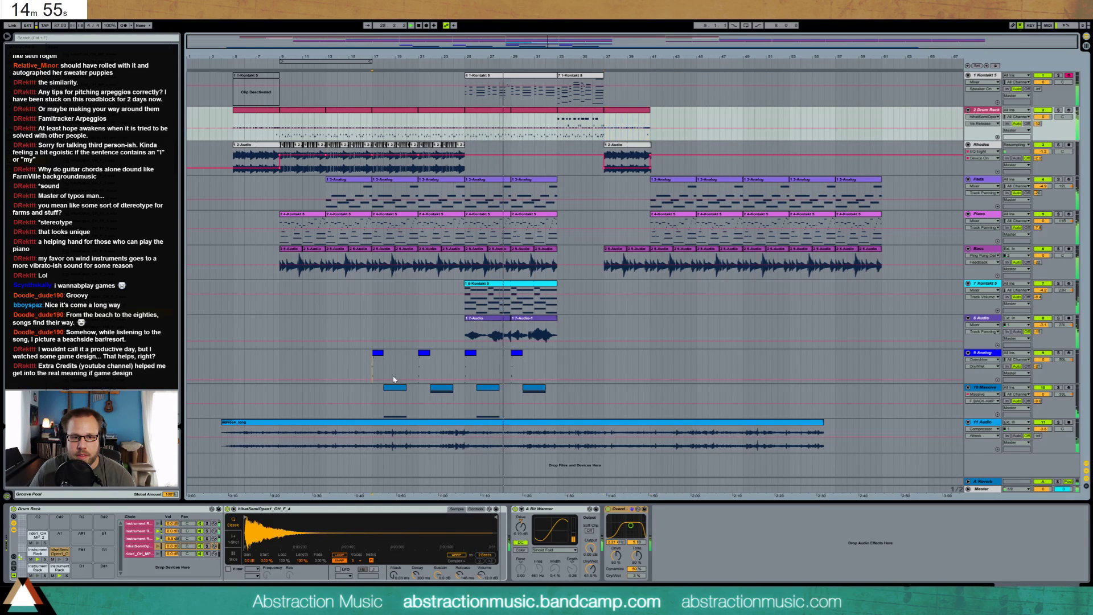
- Copy the Analog and Massive accent clips from bars 17–33 and paste them starting at bar 41
drag(372, 364, 557, 414)
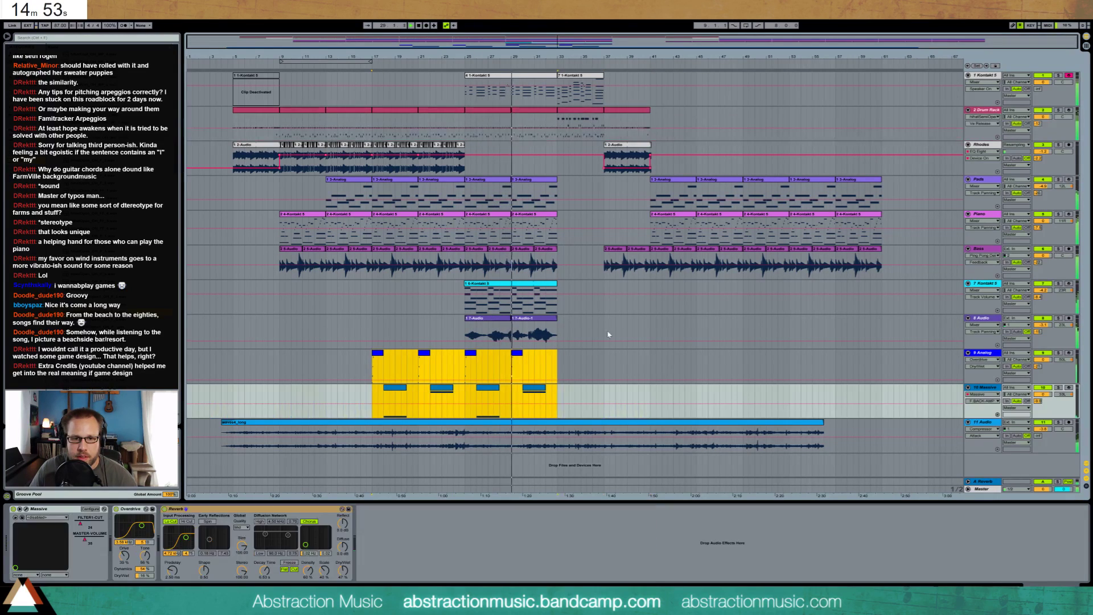
key(ctrl+c)
click(651, 354)
key(ctrl+v)
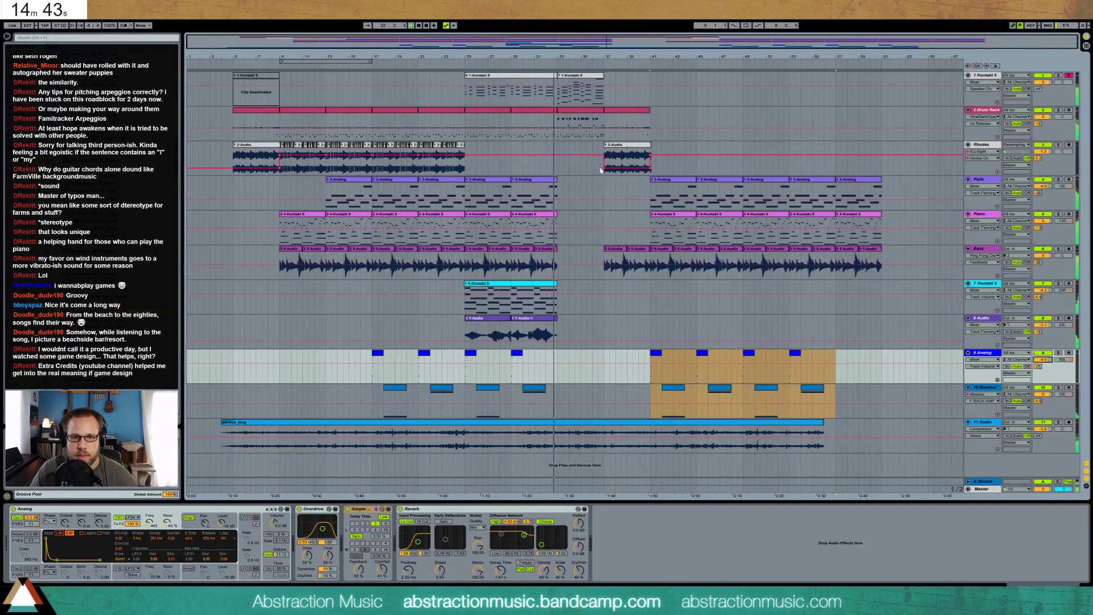
- Copy the four Drum Rack clips from bars 9–25 and paste them starting at bar 41
click(317, 114)
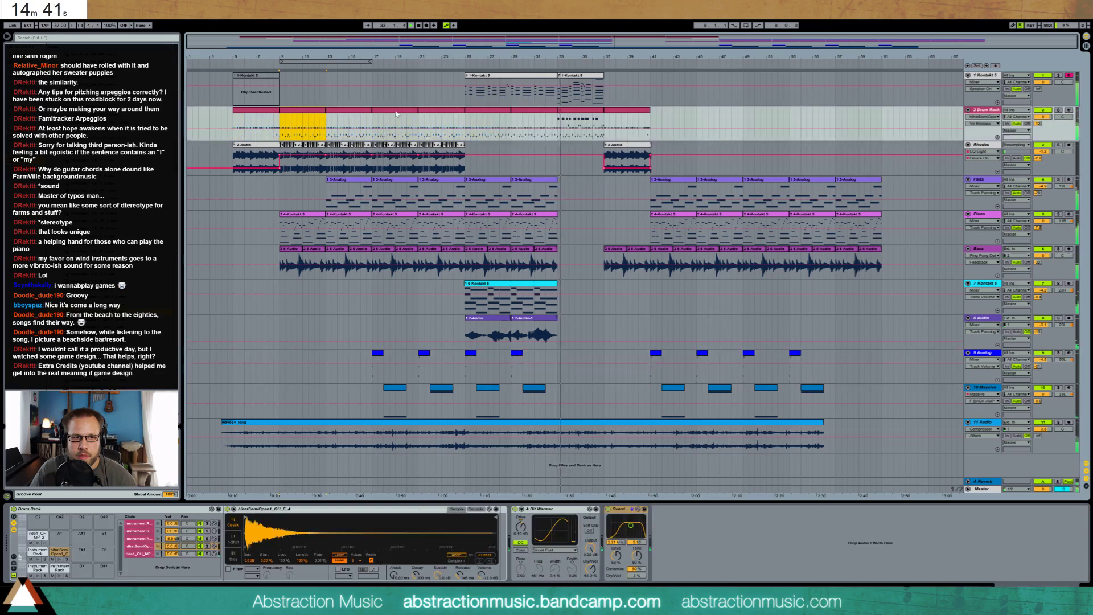
shift+click(453, 116)
key(ctrl+c)
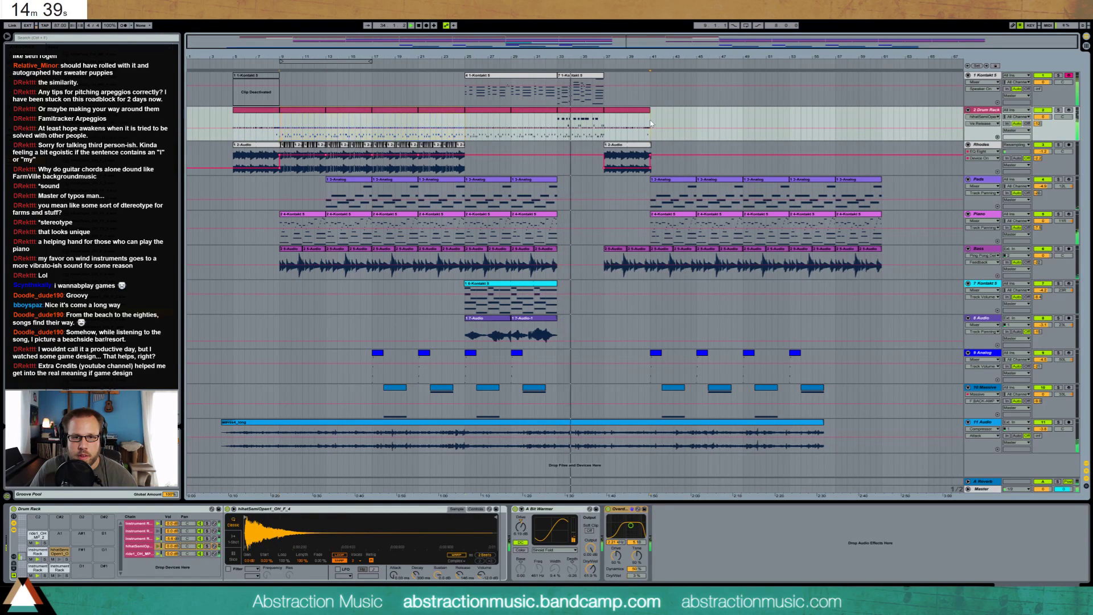
click(651, 122)
key(ctrl+v)
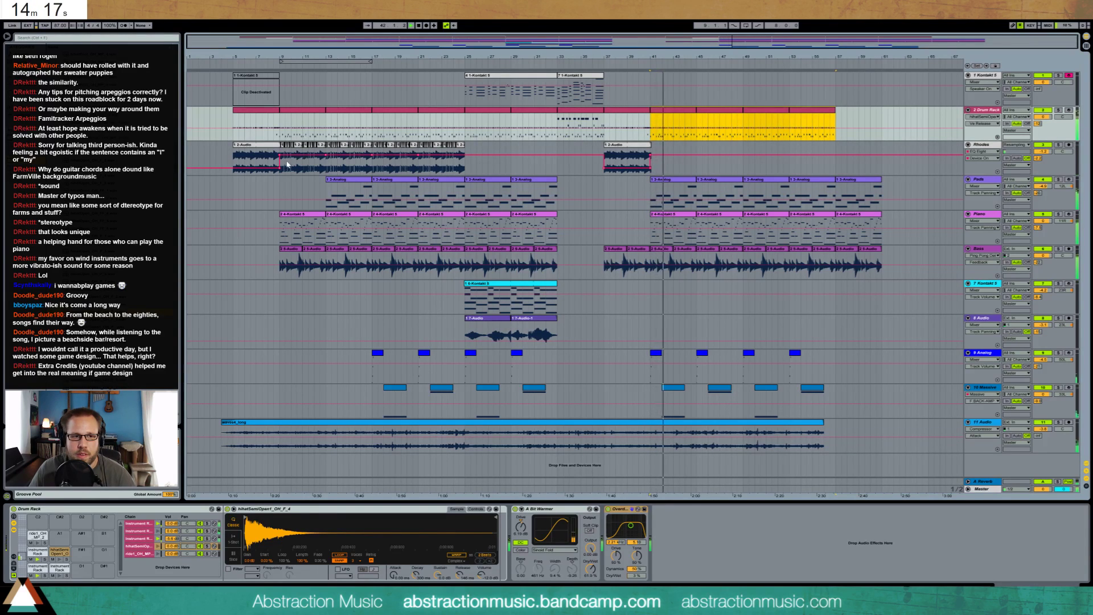
- Copy the chopped Rhodes audio from bars 9–25 and paste it starting at bar 41
drag(465, 168, 280, 167)
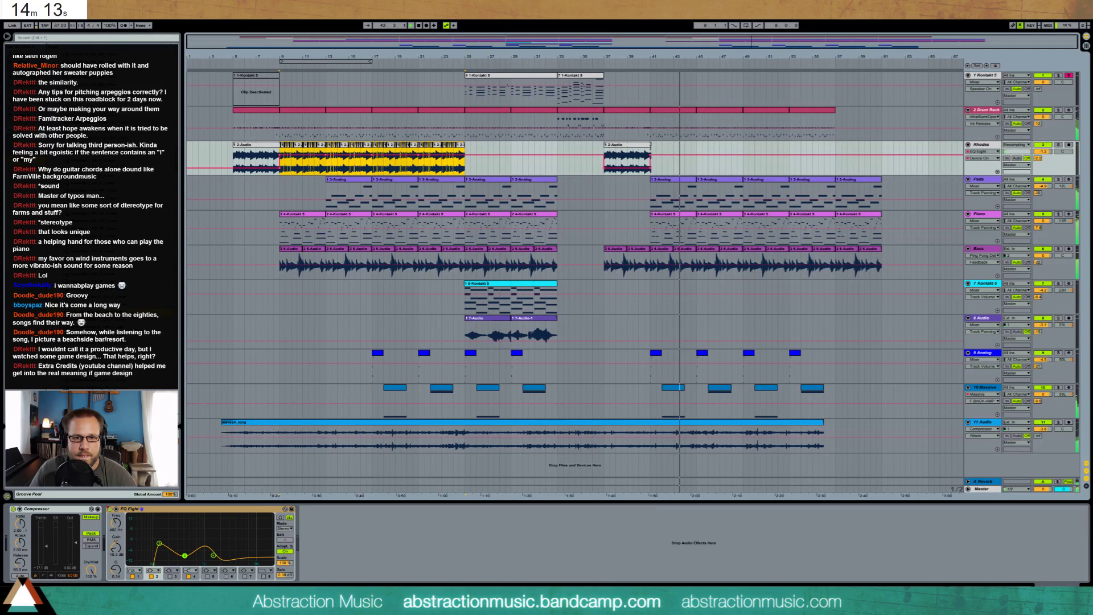
click(649, 166)
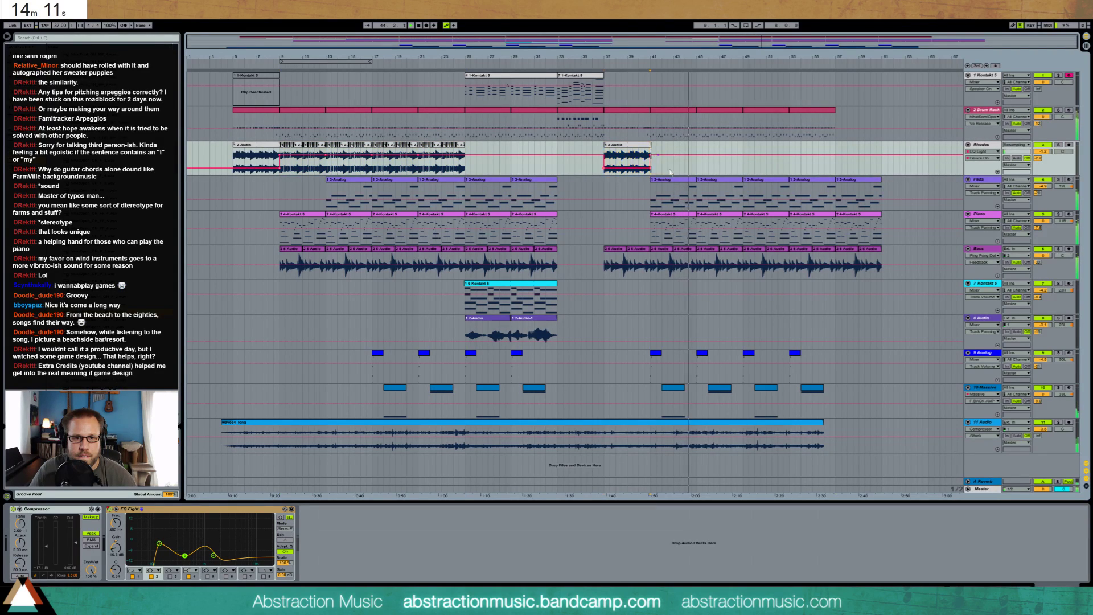
key(ctrl+v)
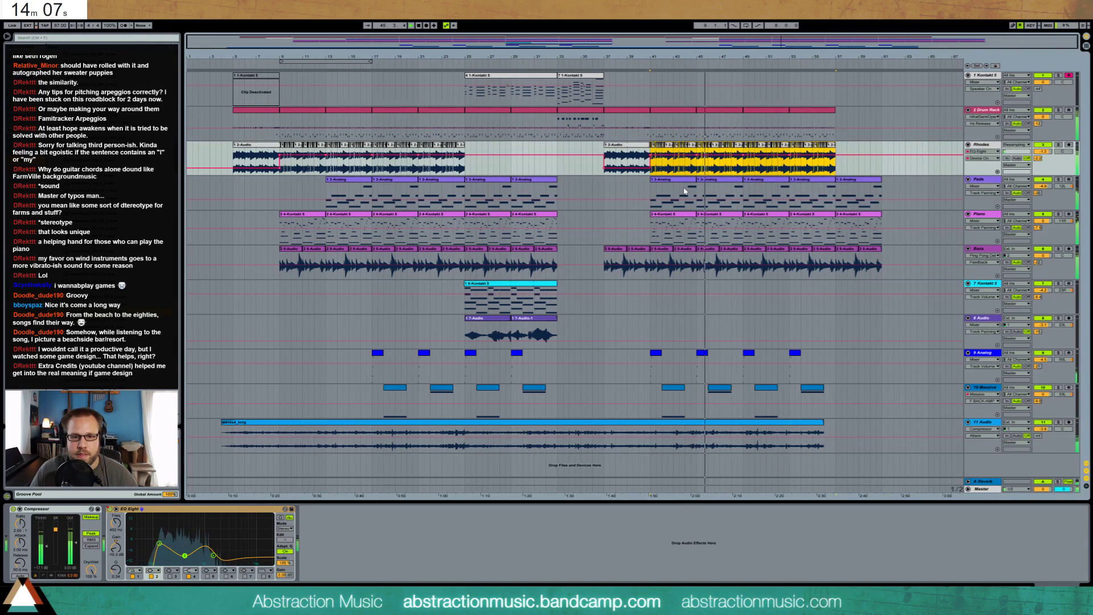
- Copy the clips on tracks 7 Kontakt 5 and 8 Audio from bars 25–33 and paste them at bar 41
click(488, 317)
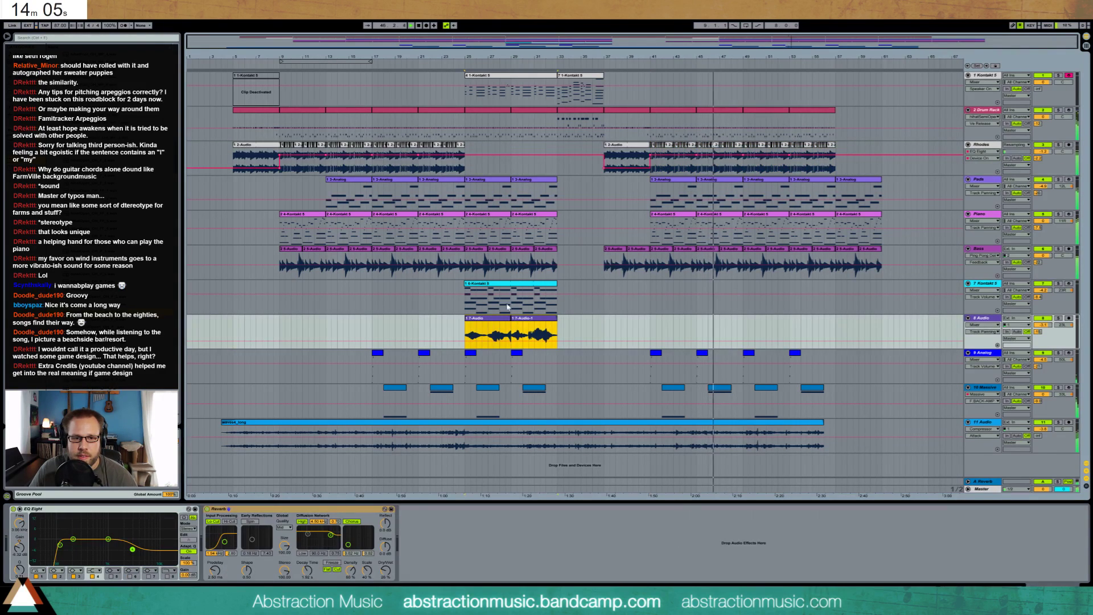
shift+click(512, 284)
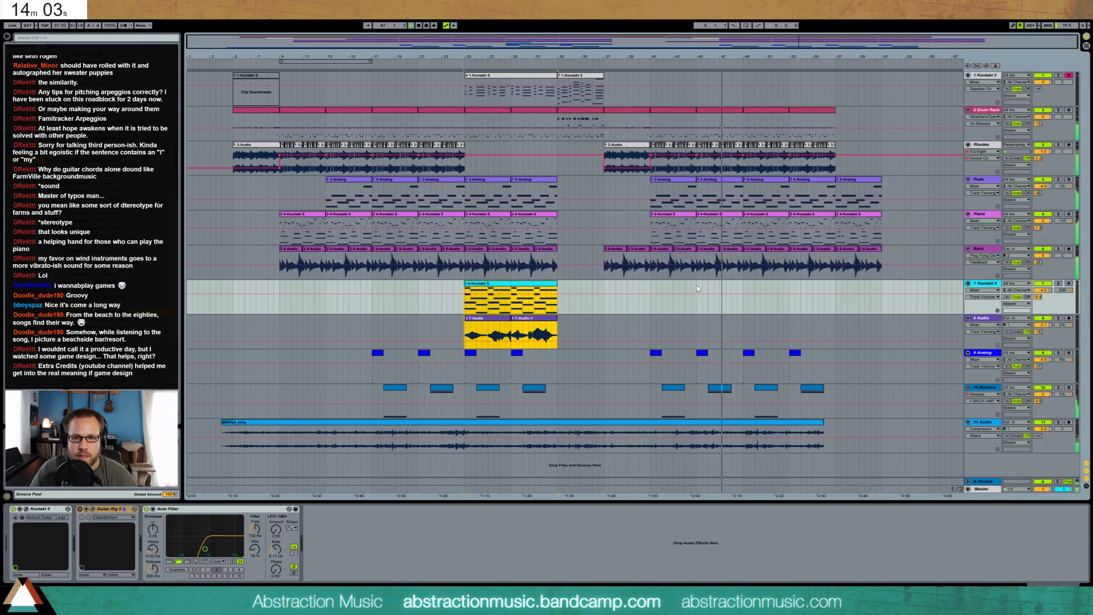
key(ctrl+c)
click(652, 286)
key(ctrl+v)
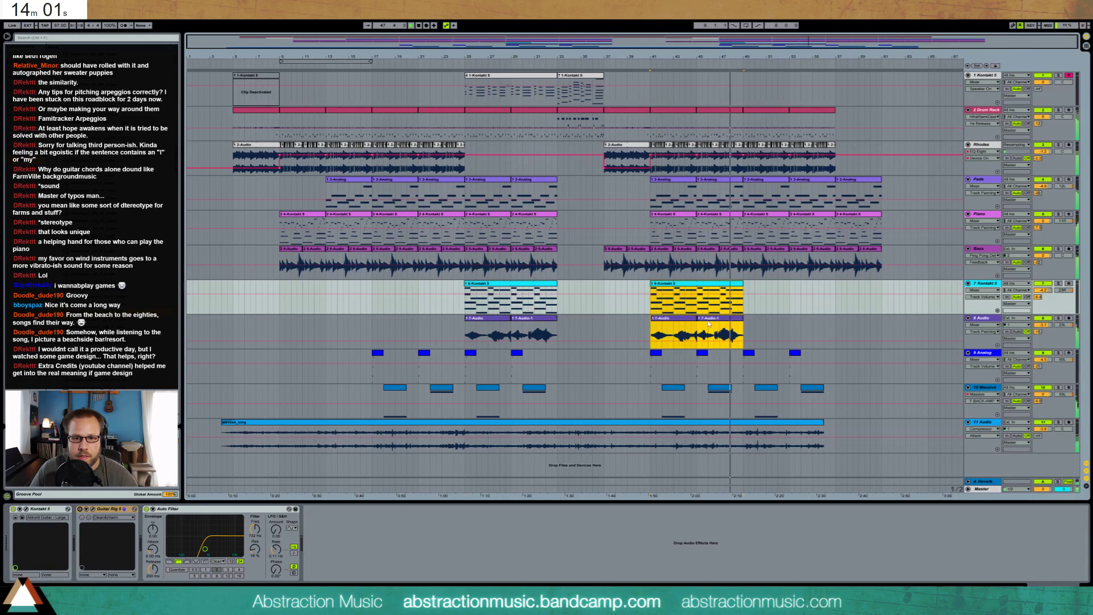
- Move the second pasted 8 Audio clip to bar 53 and extend the pasted 7 Kontakt 5 clip to bar 57
click(706, 323)
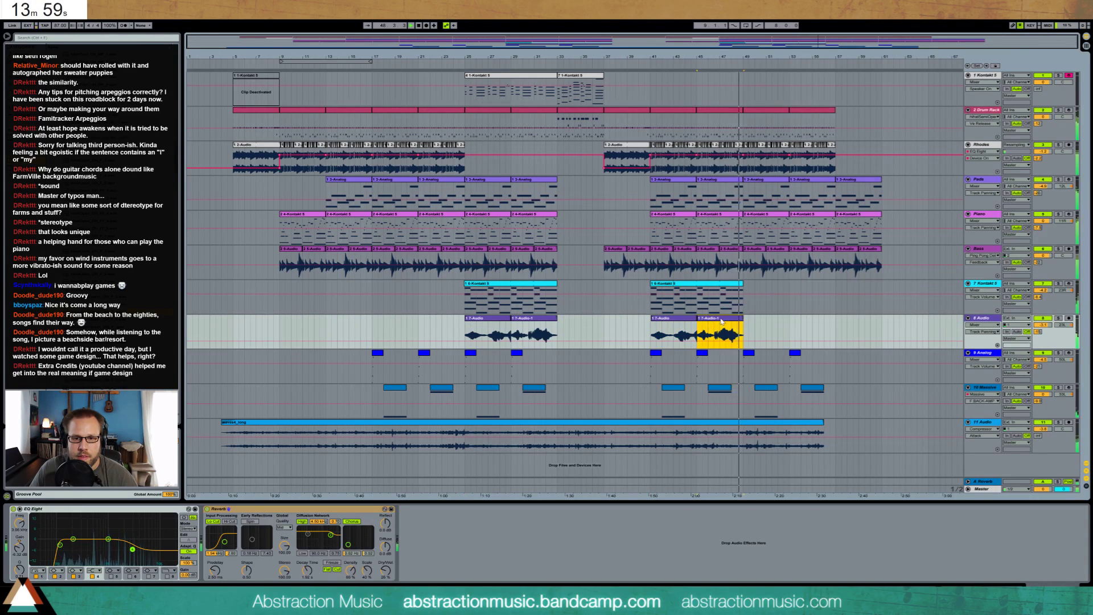
drag(706, 323, 813, 324)
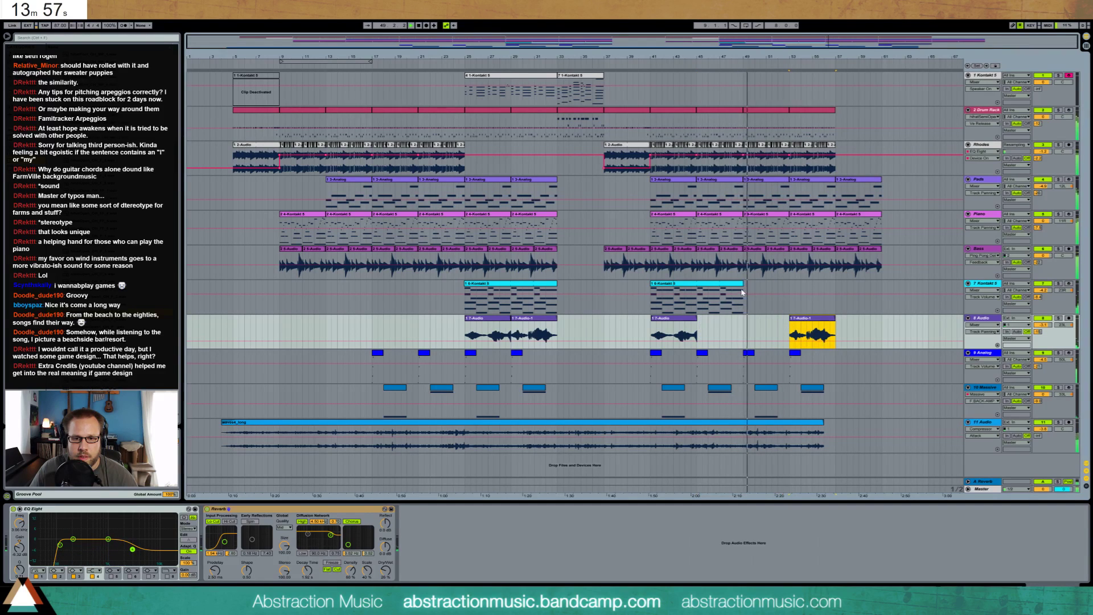
drag(743, 285, 836, 286)
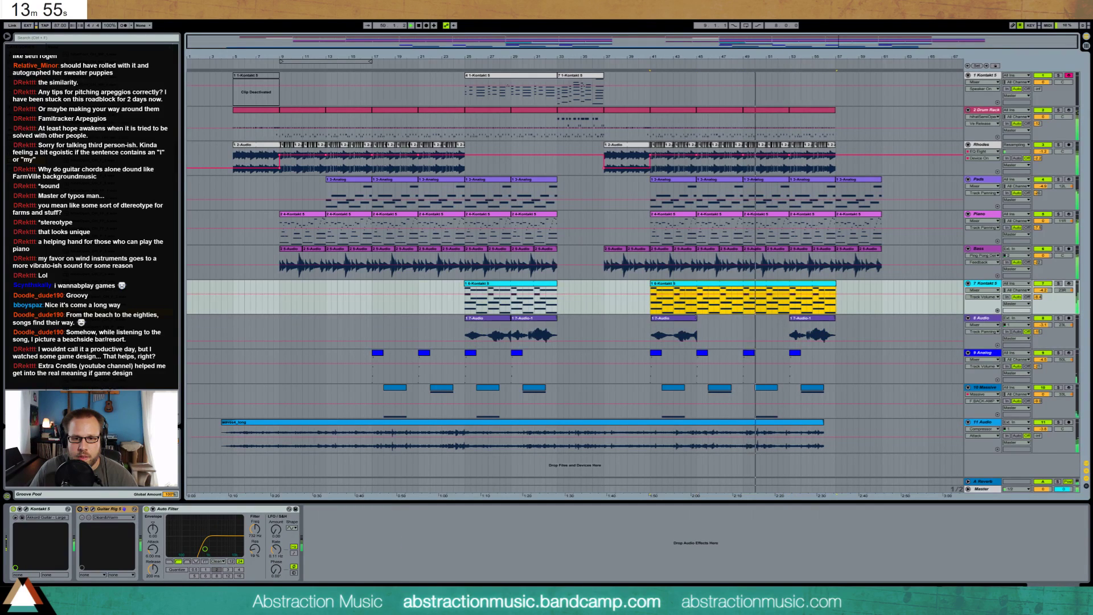
- Shift the extended 7 Kontakt 5 clip at bar 41 one sixteenth note earlier, to 40.4.4
click(677, 324)
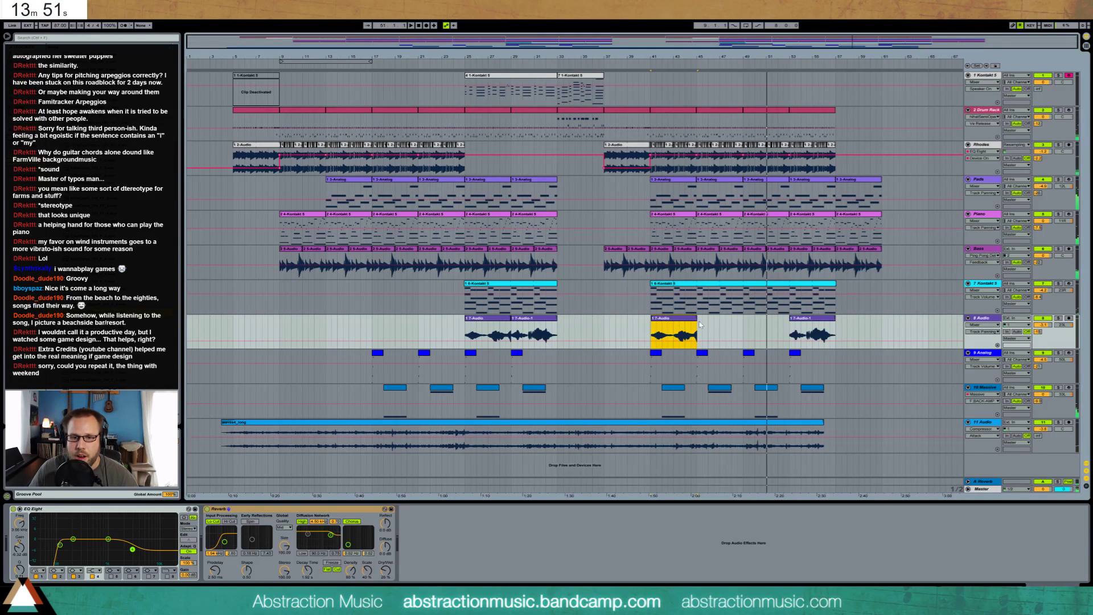
drag(860, 54, 853, 46)
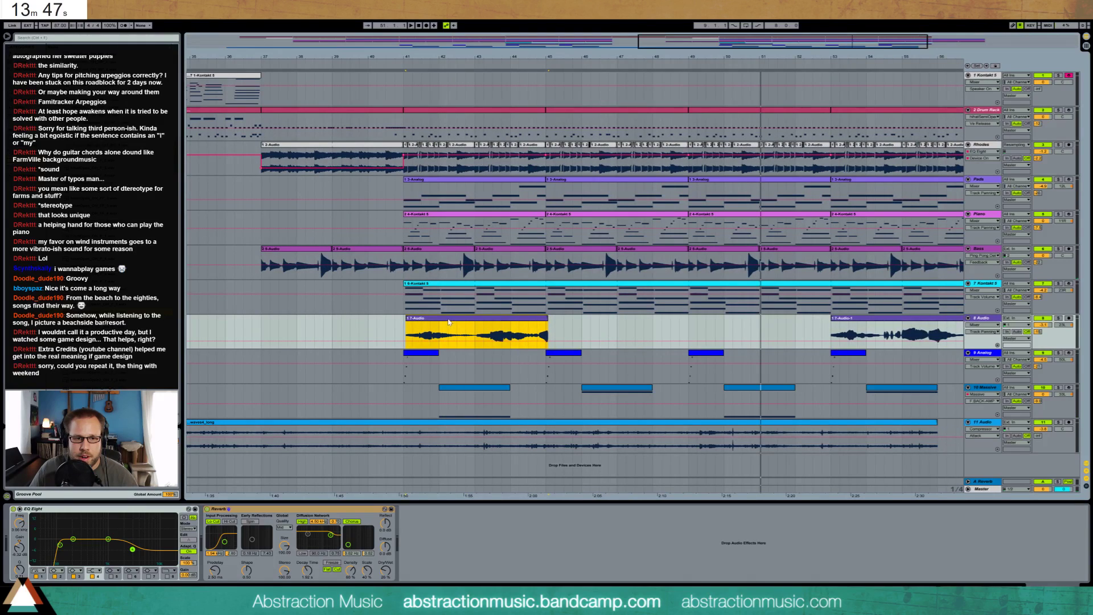
click(411, 283)
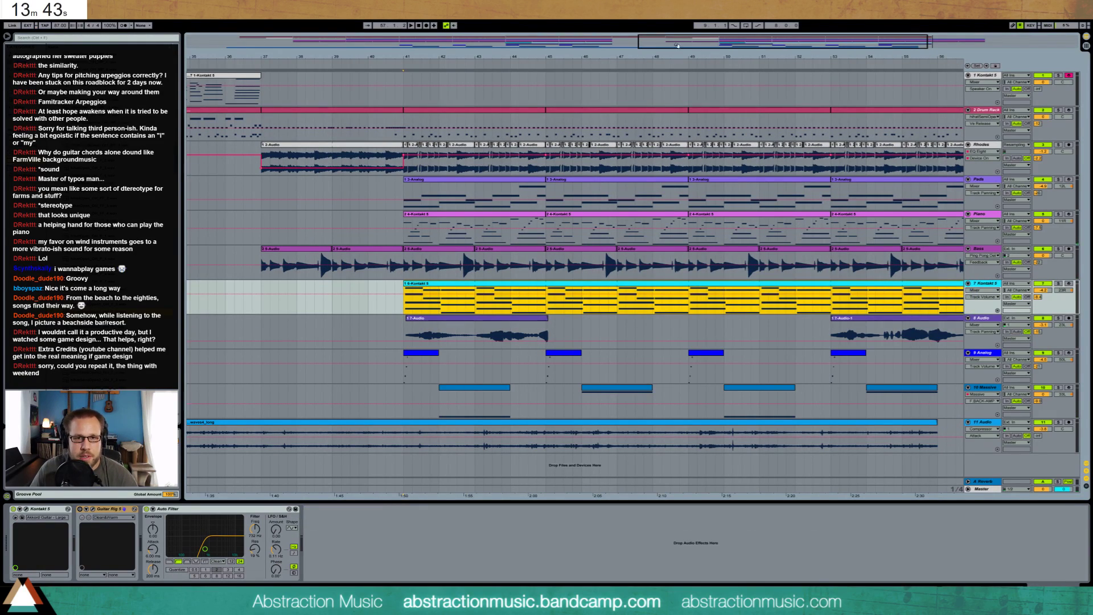
drag(676, 45, 679, 82)
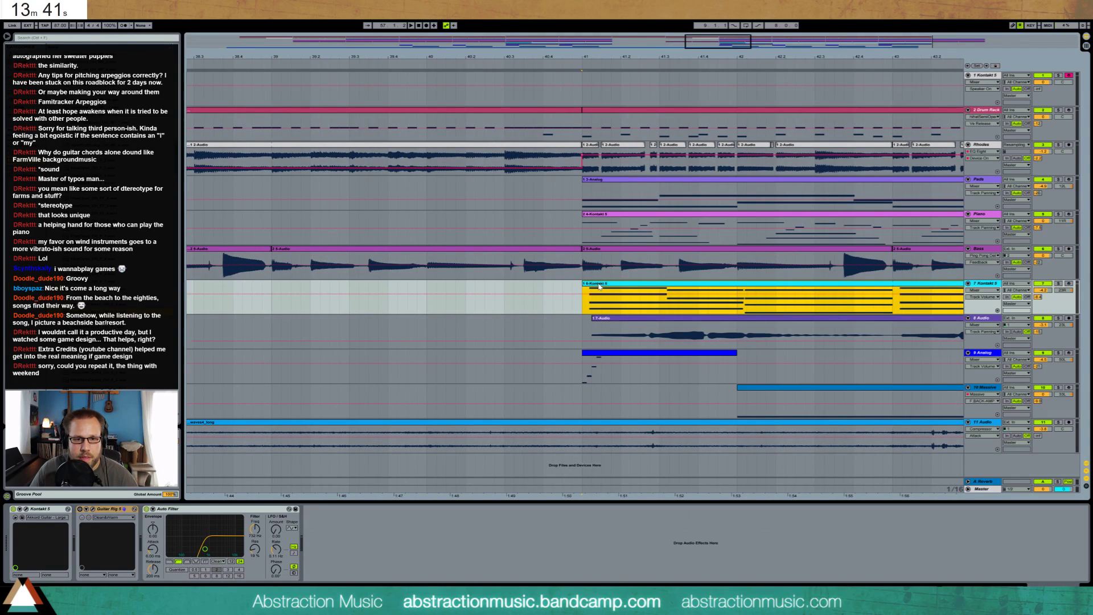
drag(599, 287, 589, 286)
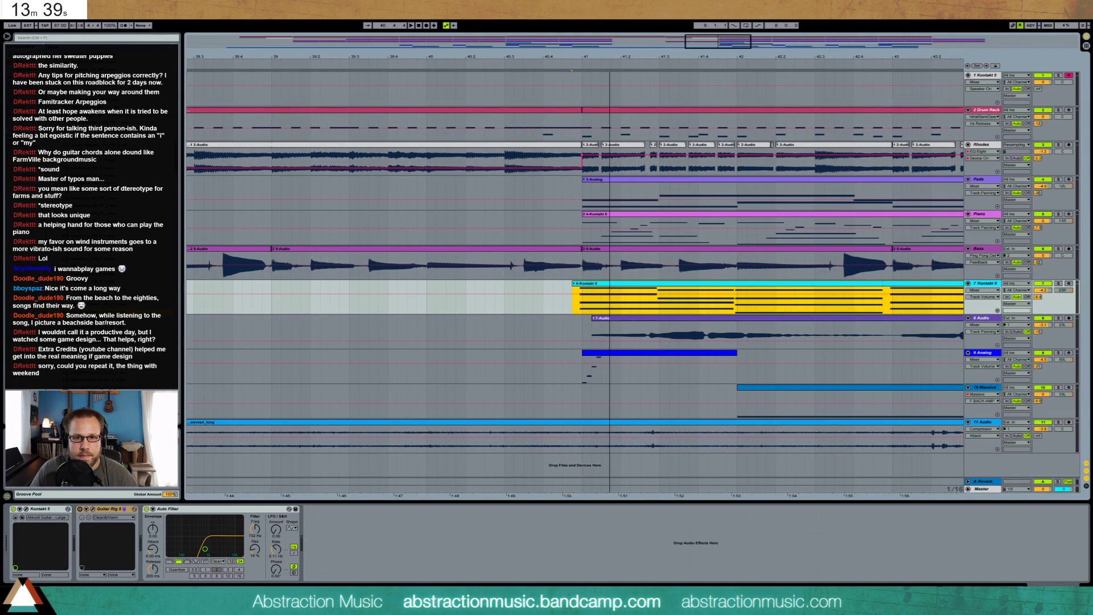
key(x)
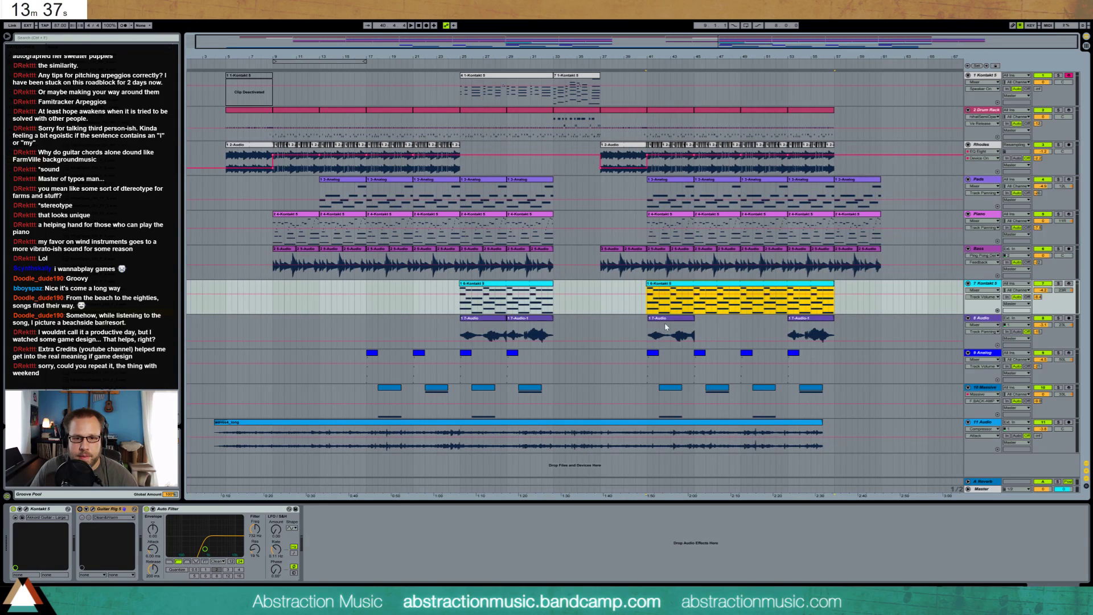
- Duplicate the 8 Audio clip at bar 41 twice to fill the gap up to bar 53
click(659, 322)
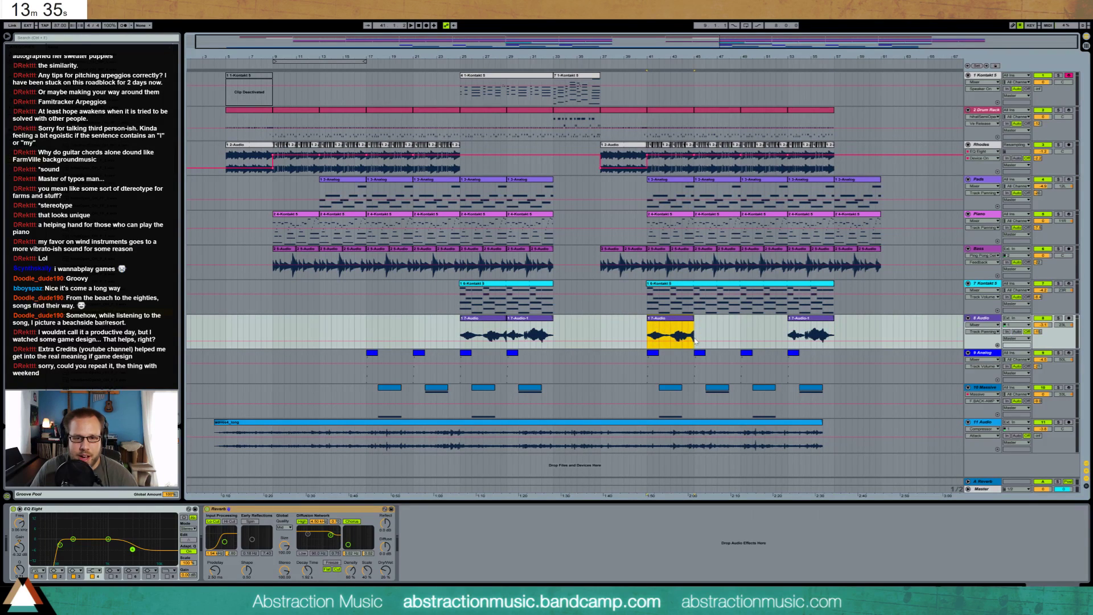
key(ctrl+d)
key(ctrl+d)
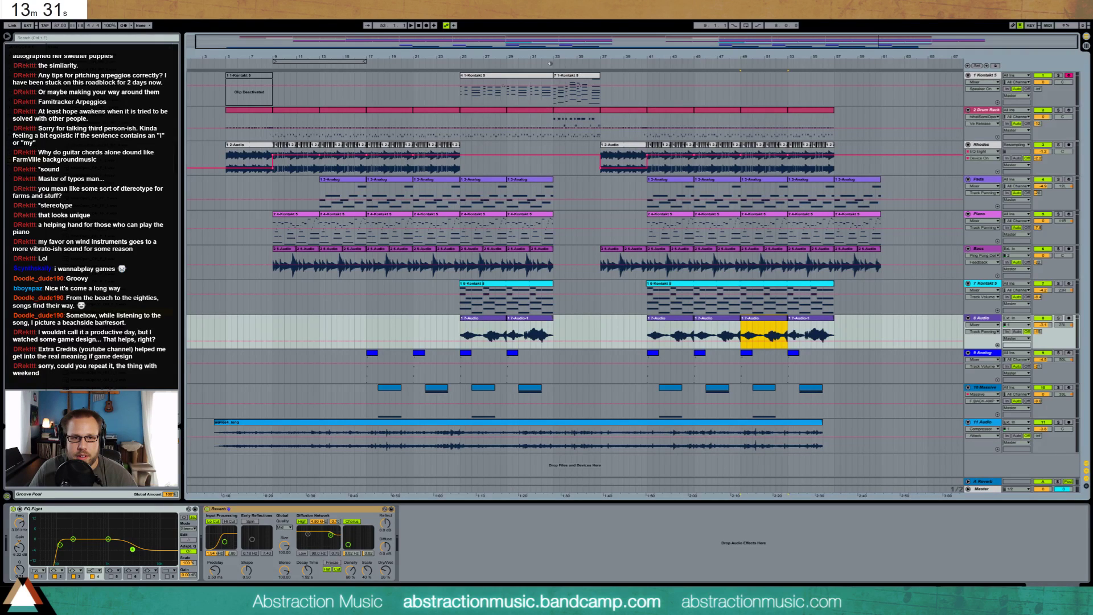
- In the Kontakt break clip at bar 33, stagger the upper notes of bar 2's second chord progressively later like a strum
double_click(569, 91)
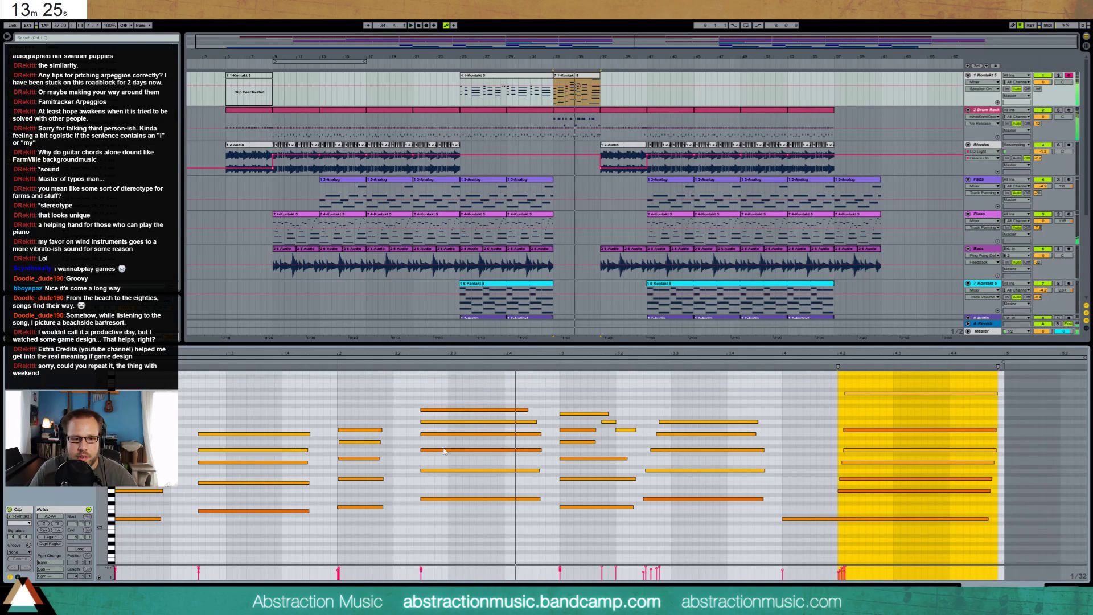
click(439, 471)
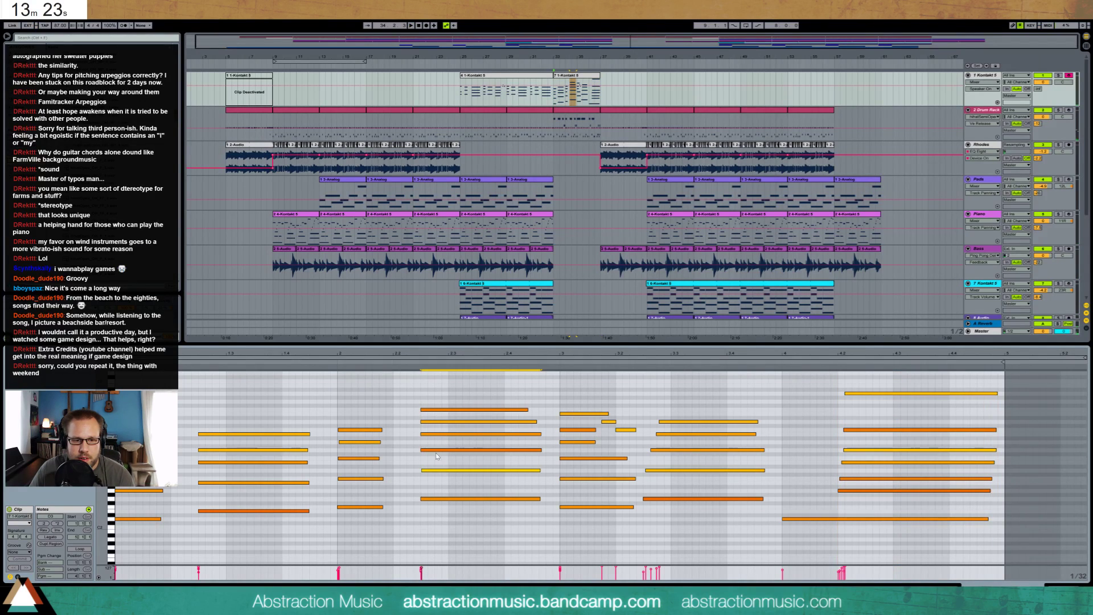
mouse_move(437, 453)
mouse_down()
mouse_move(427, 422)
mouse_move(434, 436)
mouse_move(436, 413)
mouse_up()
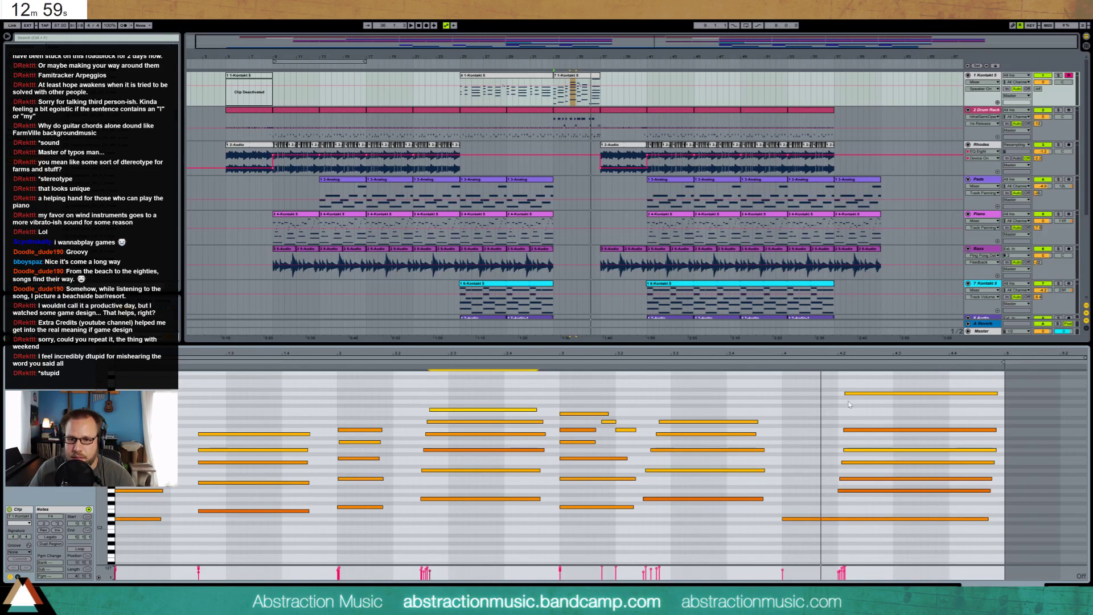
- Move the final chord's notes above the held bass note one beat later, to beat 3 of the clip's fourth bar
drag(862, 385, 881, 498)
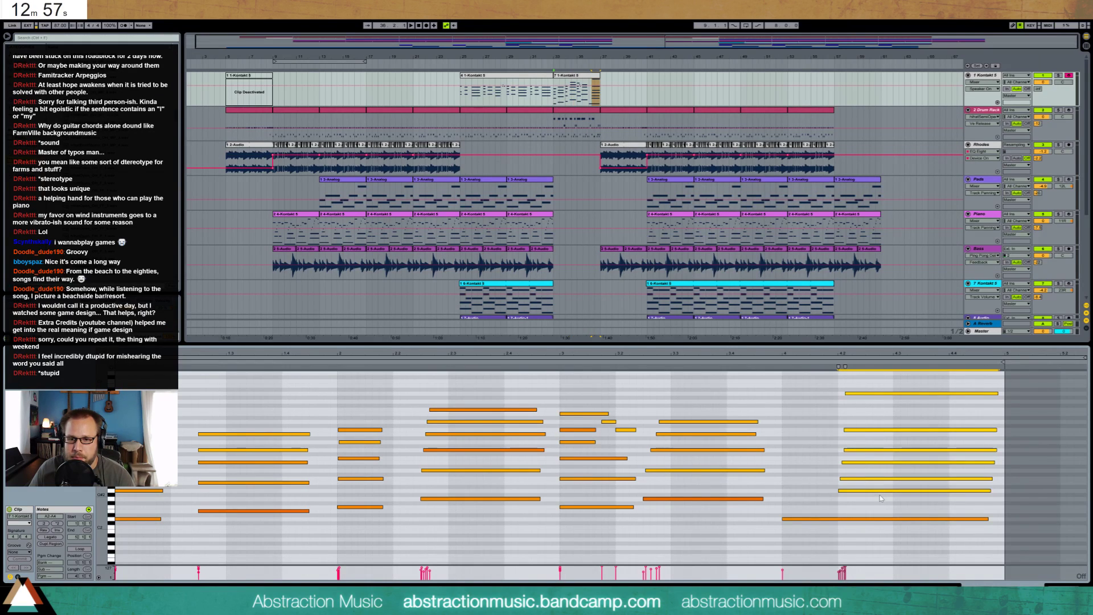
key(Right)
key(Right)
key(Right)
key(Right)
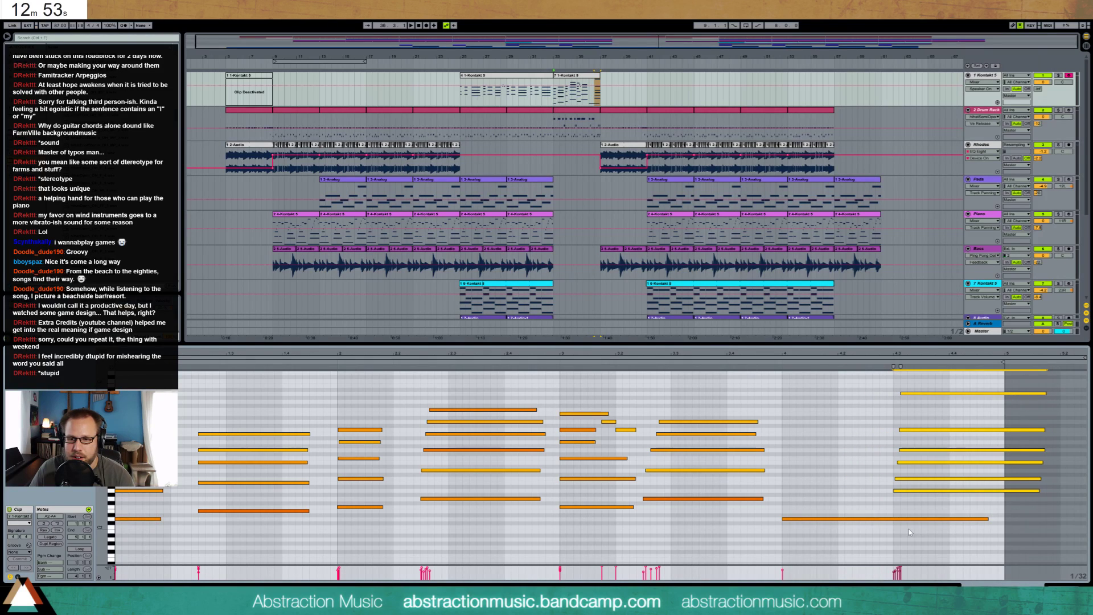
- Add a short low note at the end of the break clip's fourth bar and delete the long held bass note
click(984, 518)
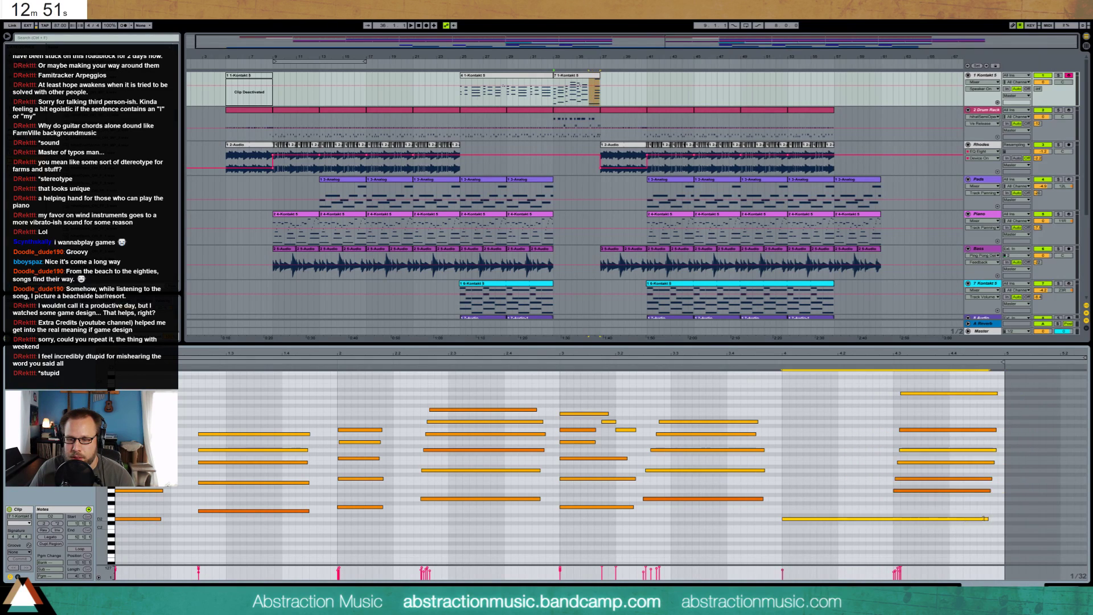
double_click(978, 528)
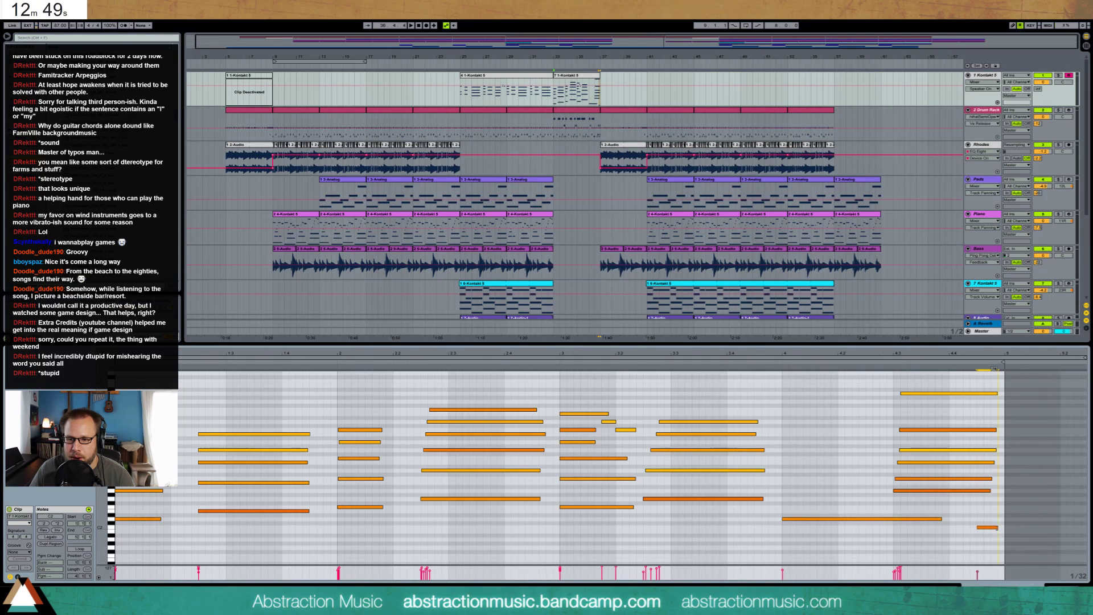
double_click(857, 518)
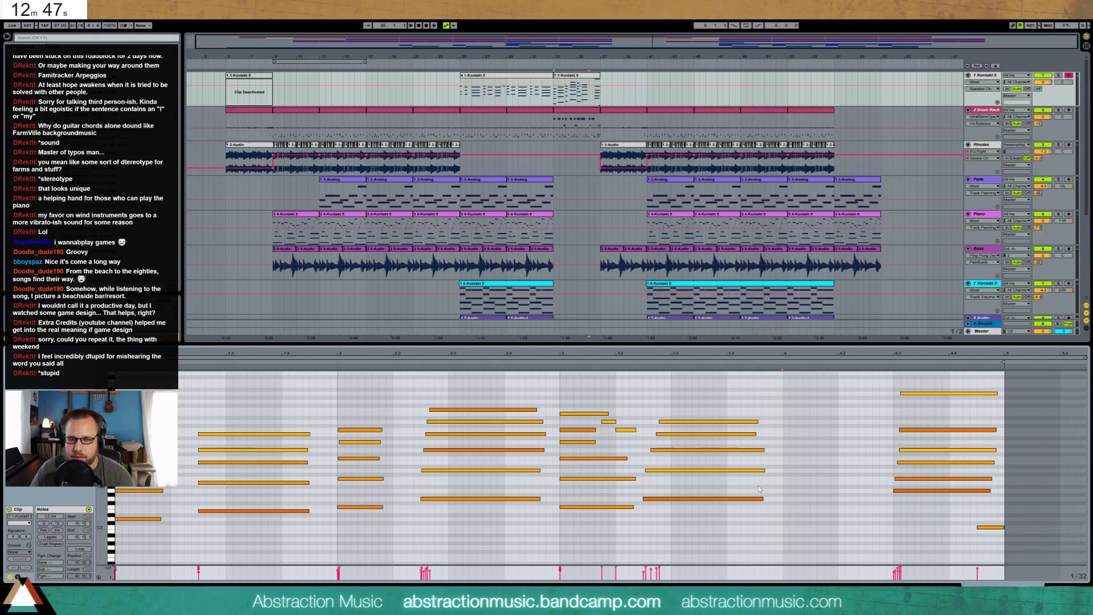
- Copy the chord at the start of the clip's third bar, including its short passing notes, to the start of bar 4
drag(567, 397, 632, 542)
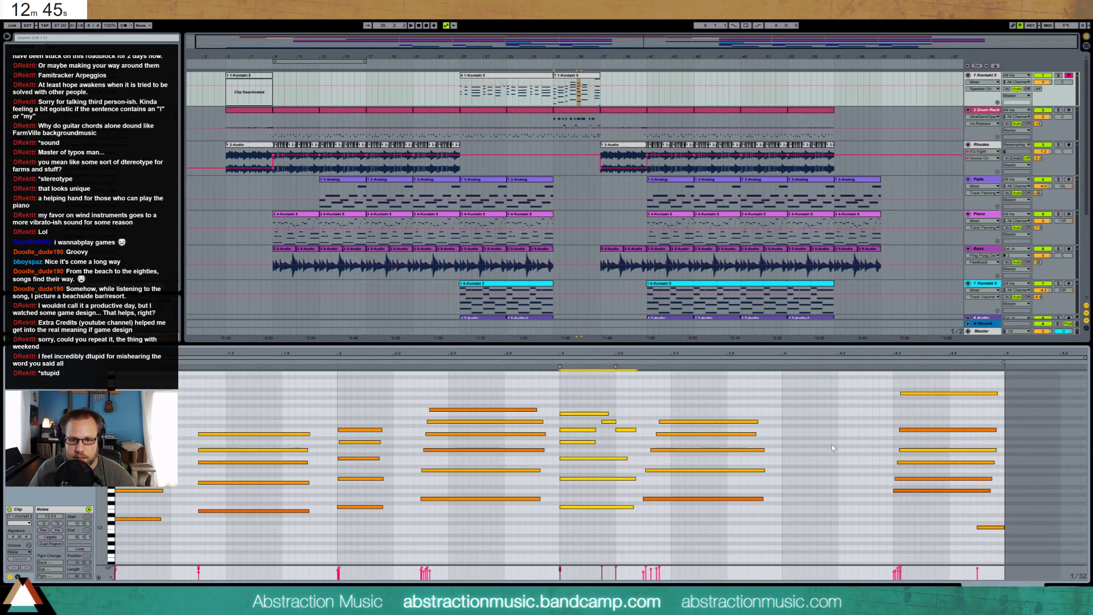
key(ctrl+c)
click(785, 420)
key(ctrl+v)
- Shift all notes of the final chord three 1/32 notes earlier
drag(888, 382, 942, 517)
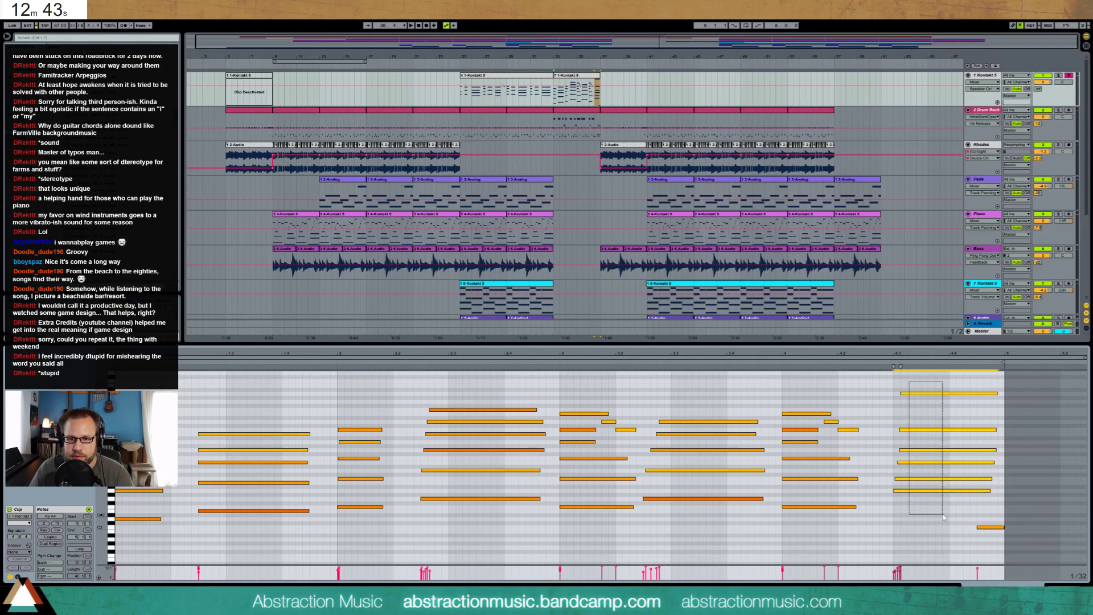
key(Left)
key(Left)
key(Left)
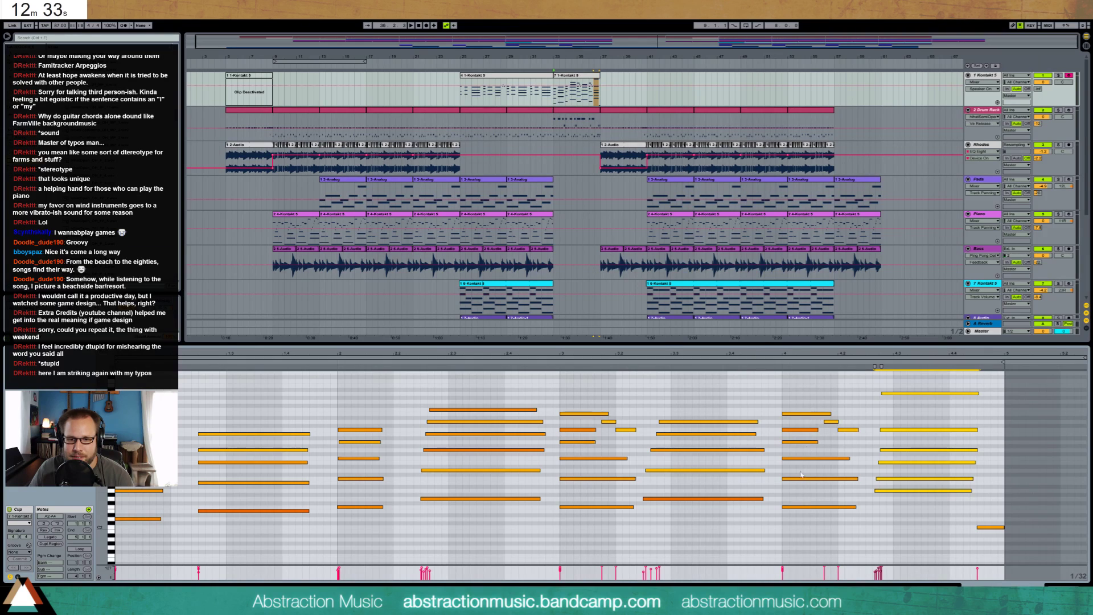
- Revoice the copied bar 4 chord with lower upper notes, and nudge the final chord earlier to halfway through beat 2
click(803, 507)
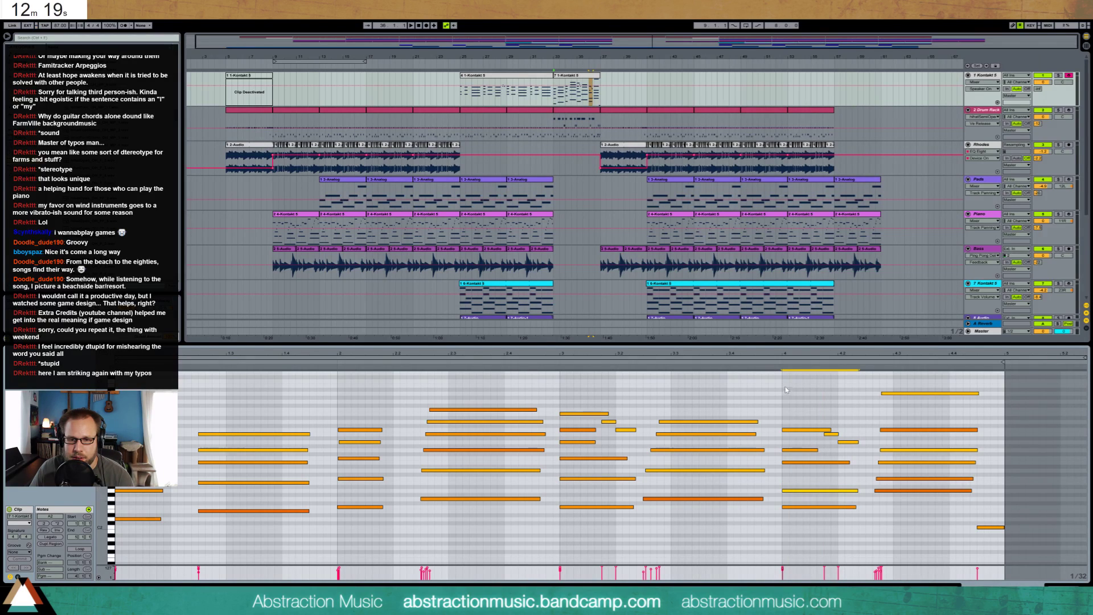
click(779, 364)
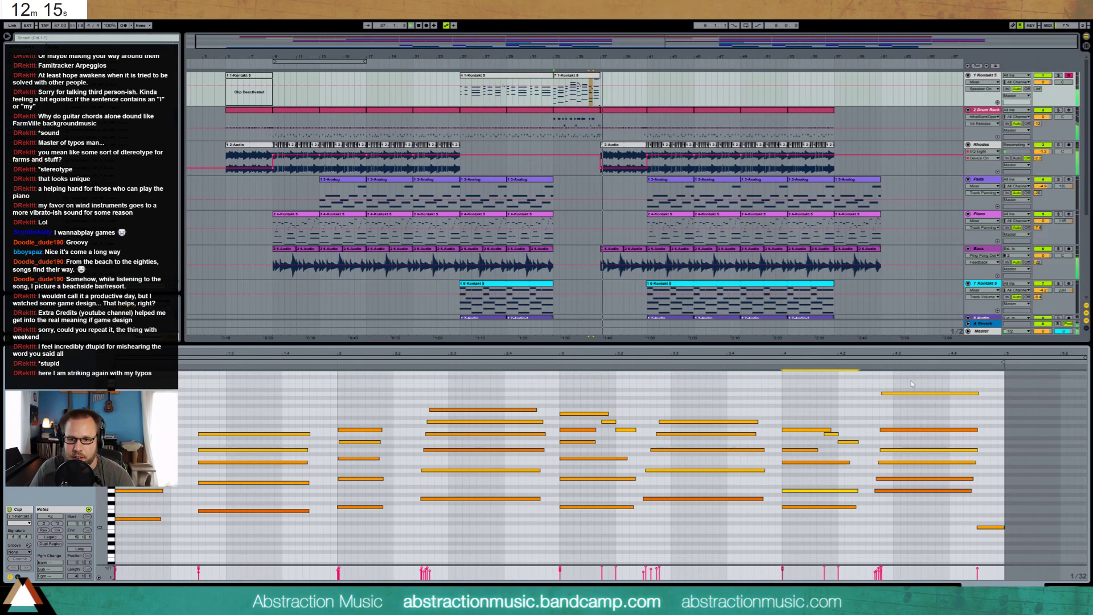
click(915, 437)
drag(913, 380, 917, 498)
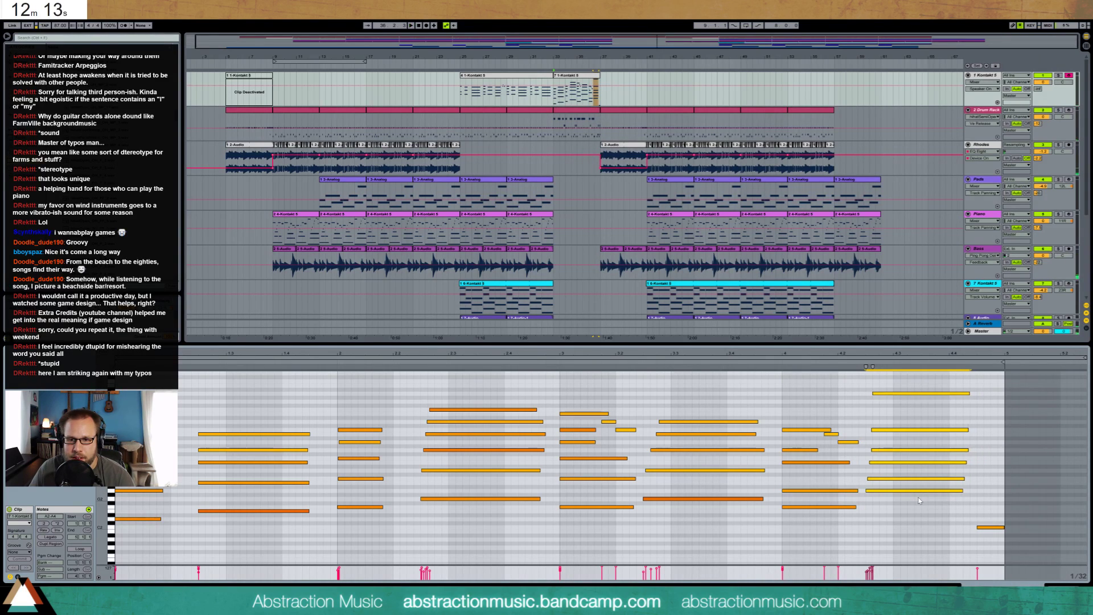
- Remove the final chord's top note, add a held bass note beneath the chord, and play from bar 4
double_click(904, 393)
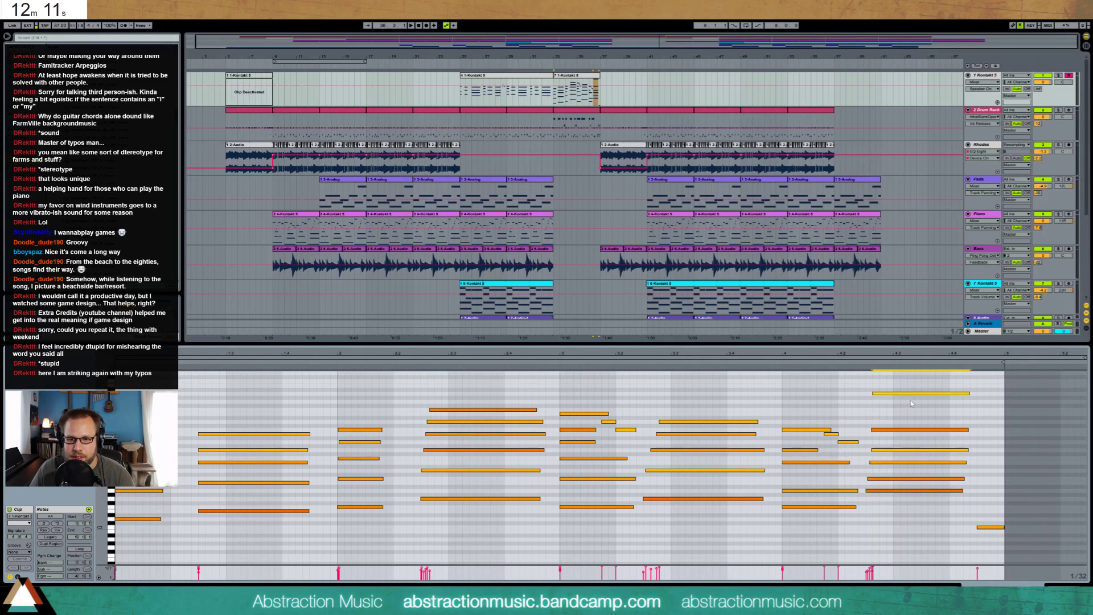
double_click(869, 518)
drag(873, 518, 965, 517)
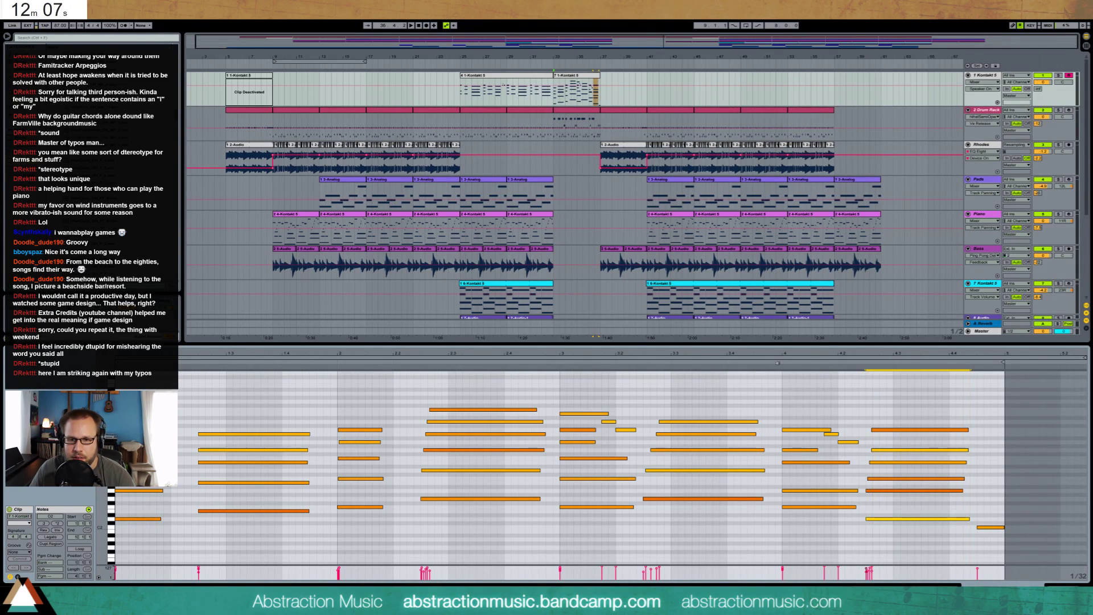
click(778, 362)
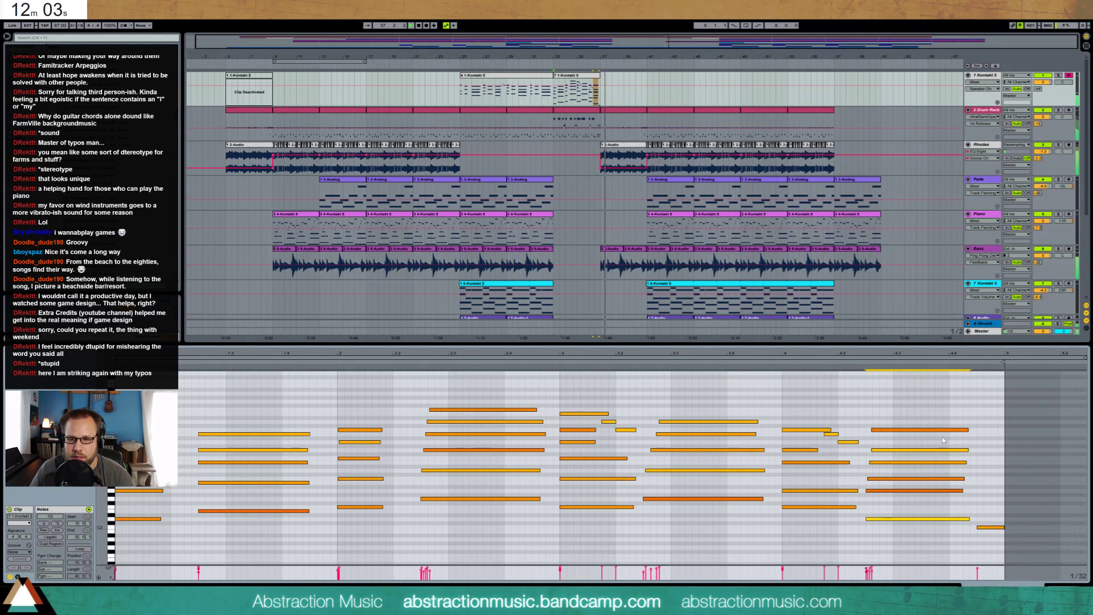
- Lengthen the final chord's notes above its bass note to almost the clip's end, and play from bar 3
drag(938, 414, 903, 499)
key(shift+Right)
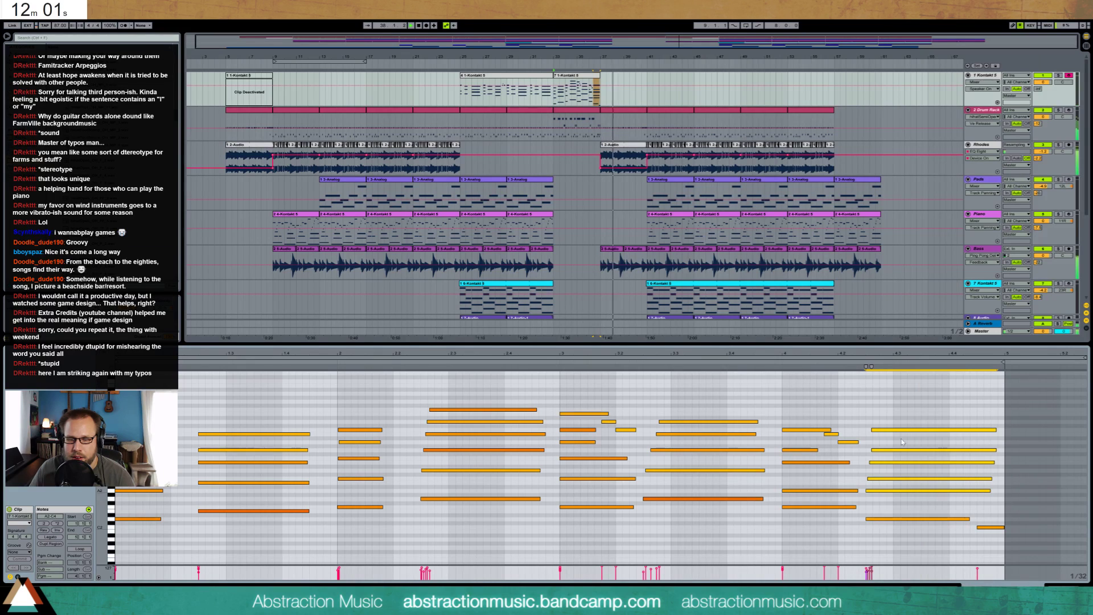
click(557, 362)
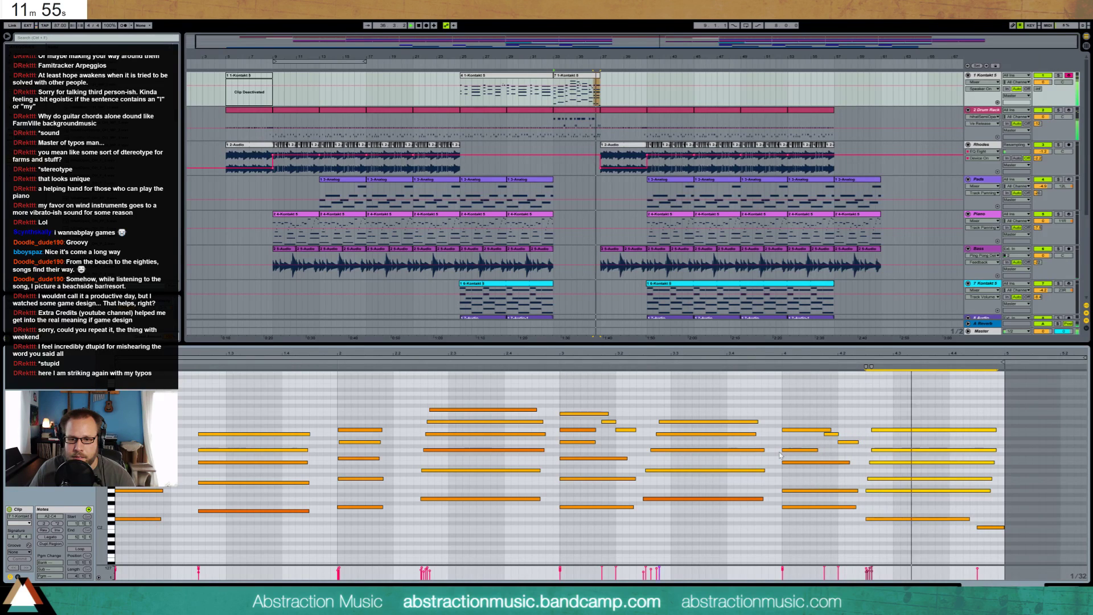
- Try the final chord's top note one semitone lower and undo the change
drag(872, 429, 872, 433)
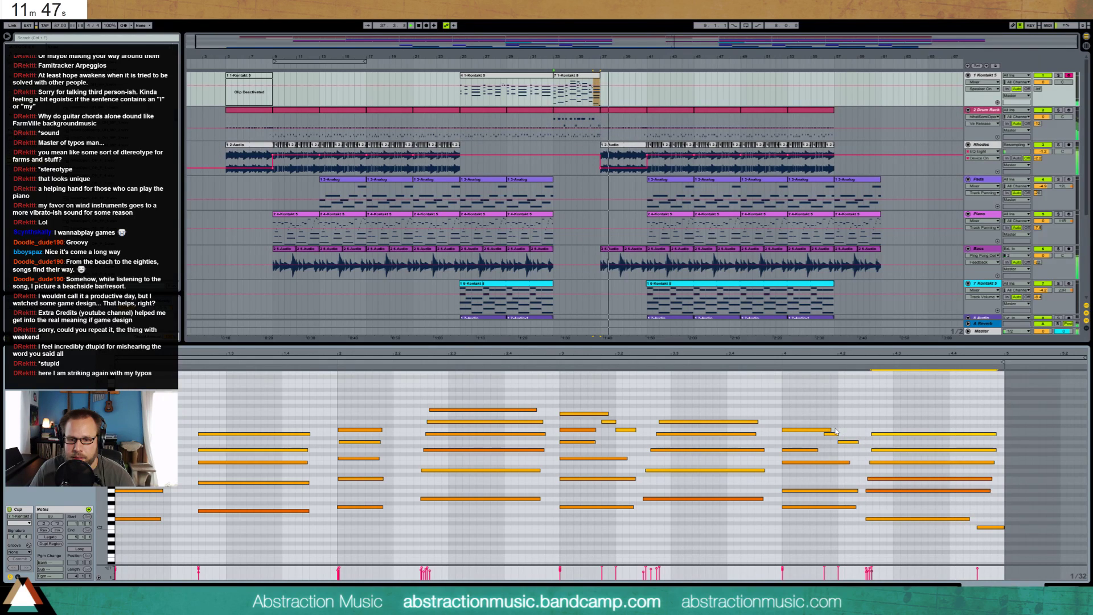
key(ctrl+z)
key(ctrl+z)
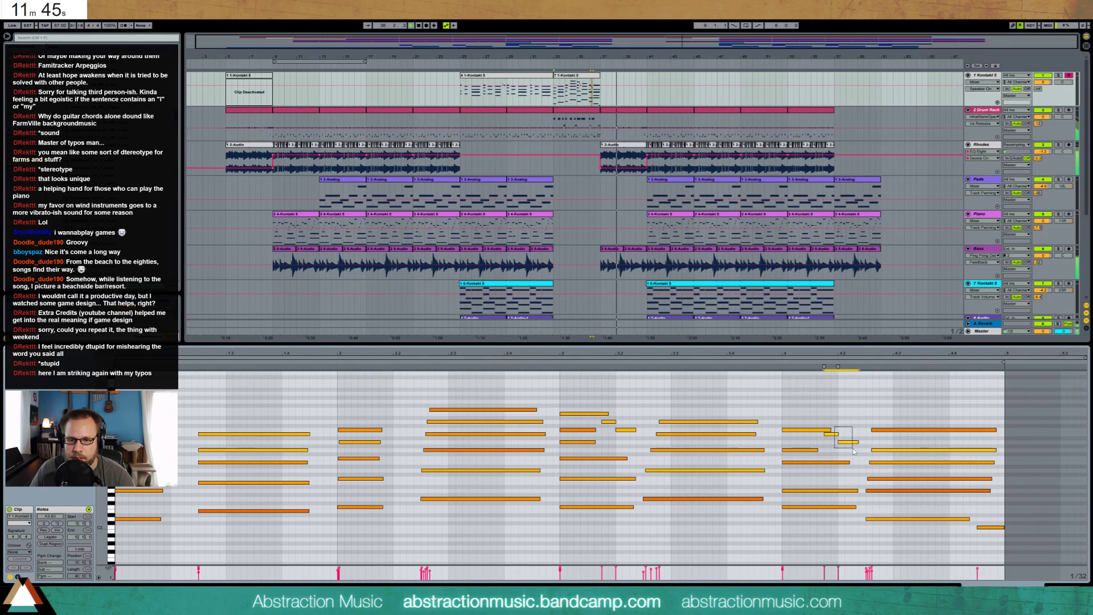
- Raise the two short passing notes in bar 4 above the chord's top note and play back from bar 4
key(Up)
key(Up)
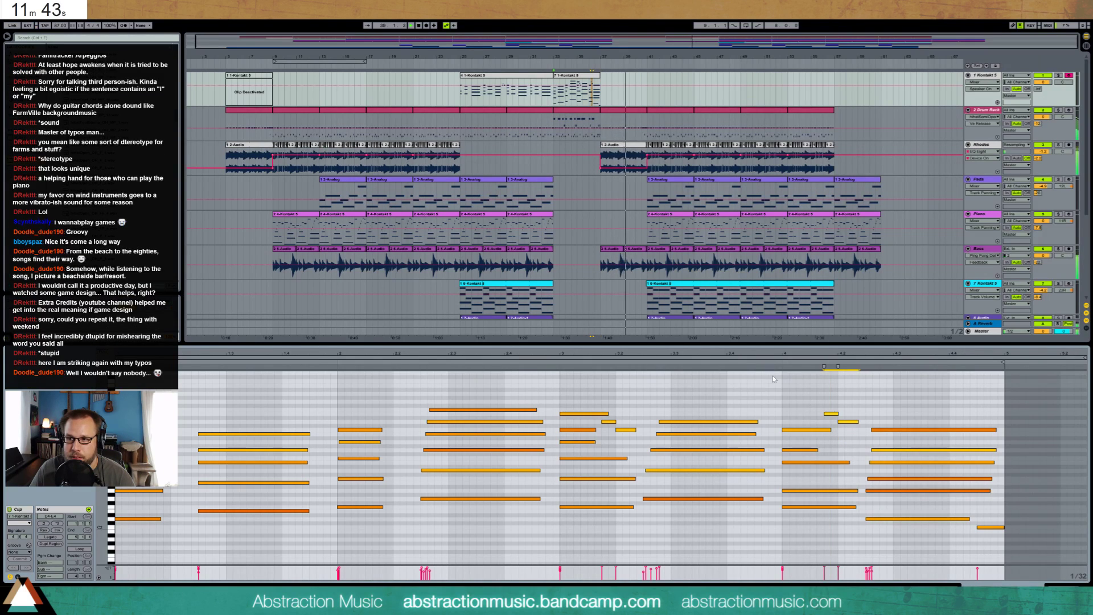
key(ctrl+a)
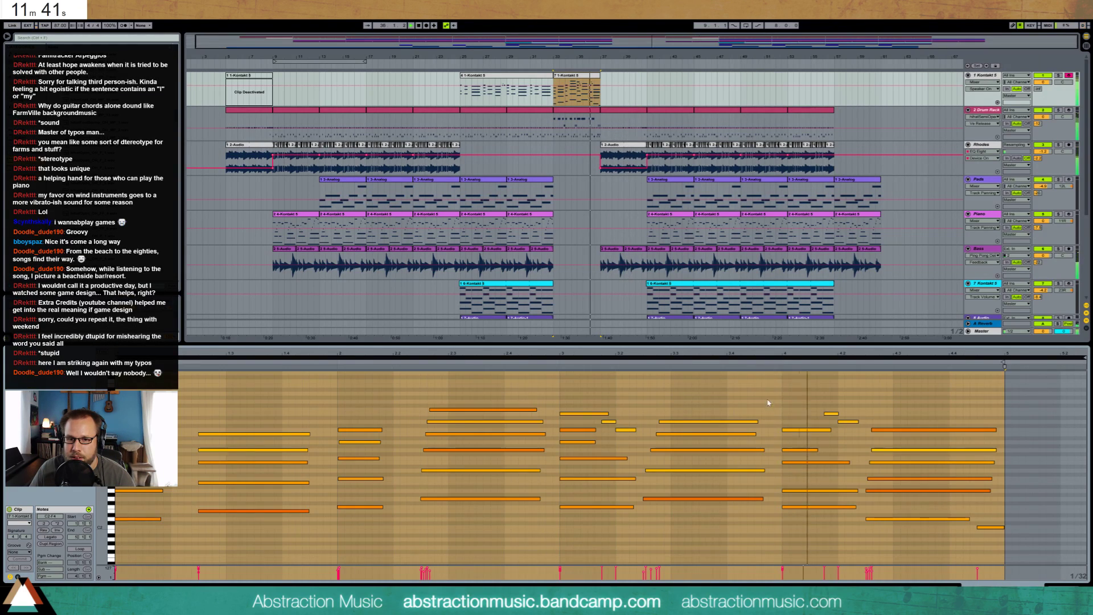
key(space)
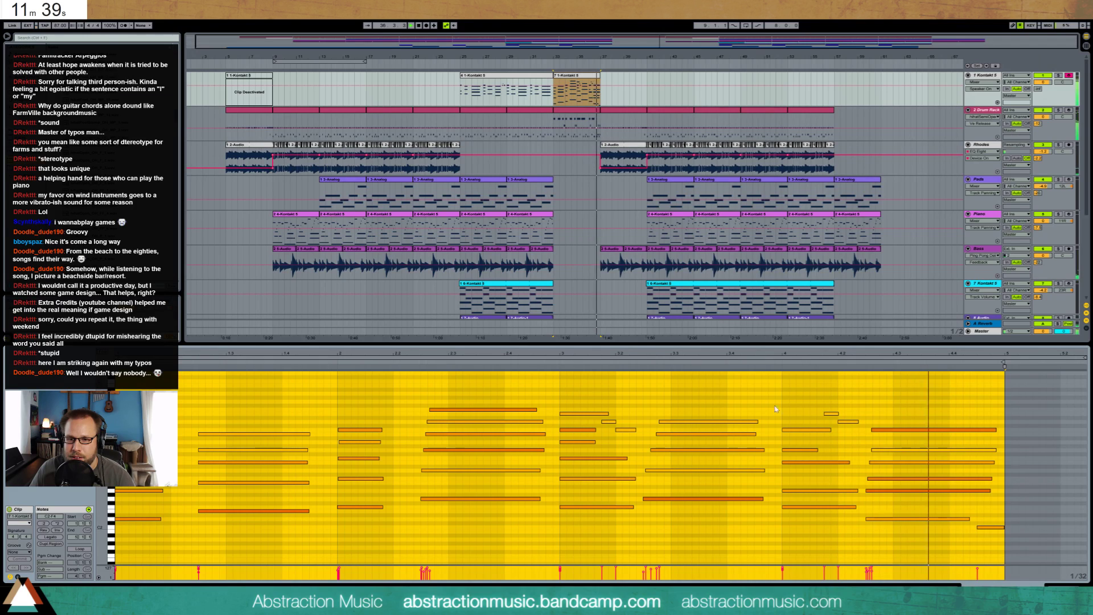
click(934, 429)
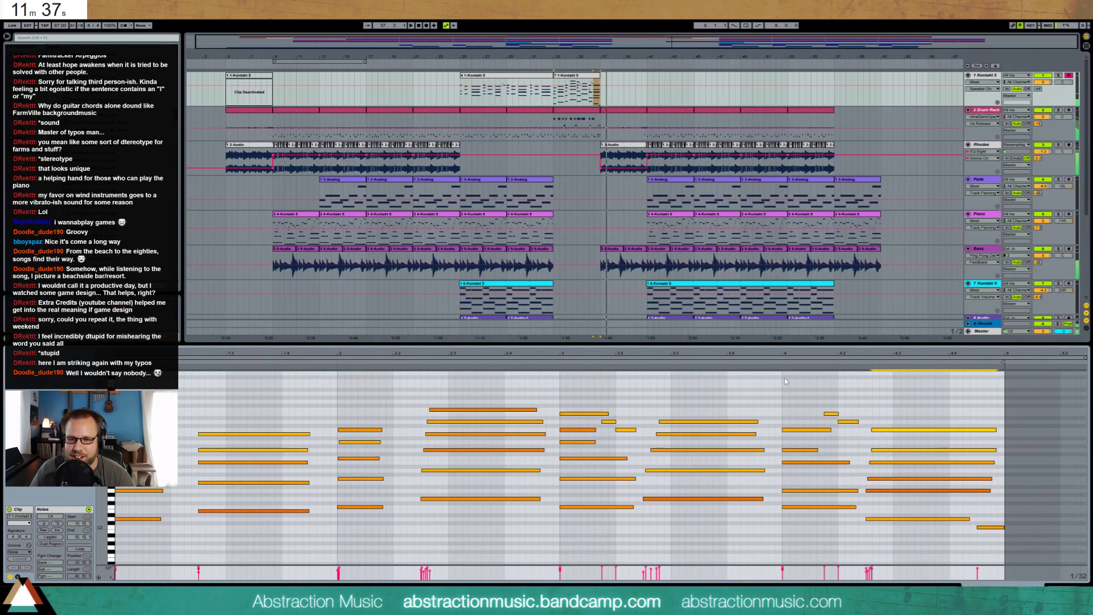
click(777, 362)
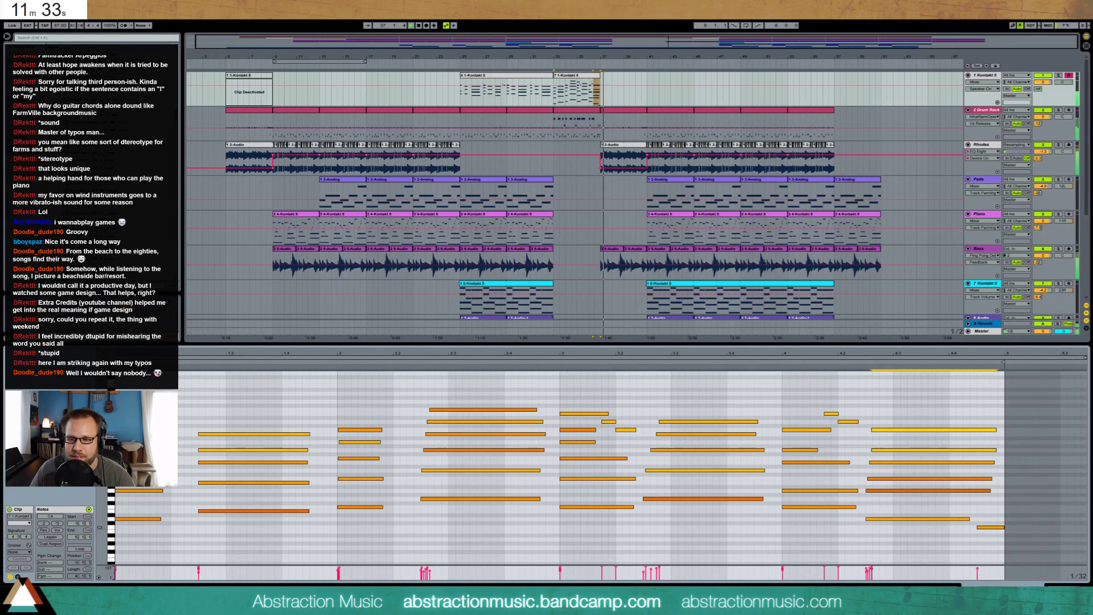
- While the arrangement plays, adjust the volumes of track 10 and the Bass track
key(shift+Tab)
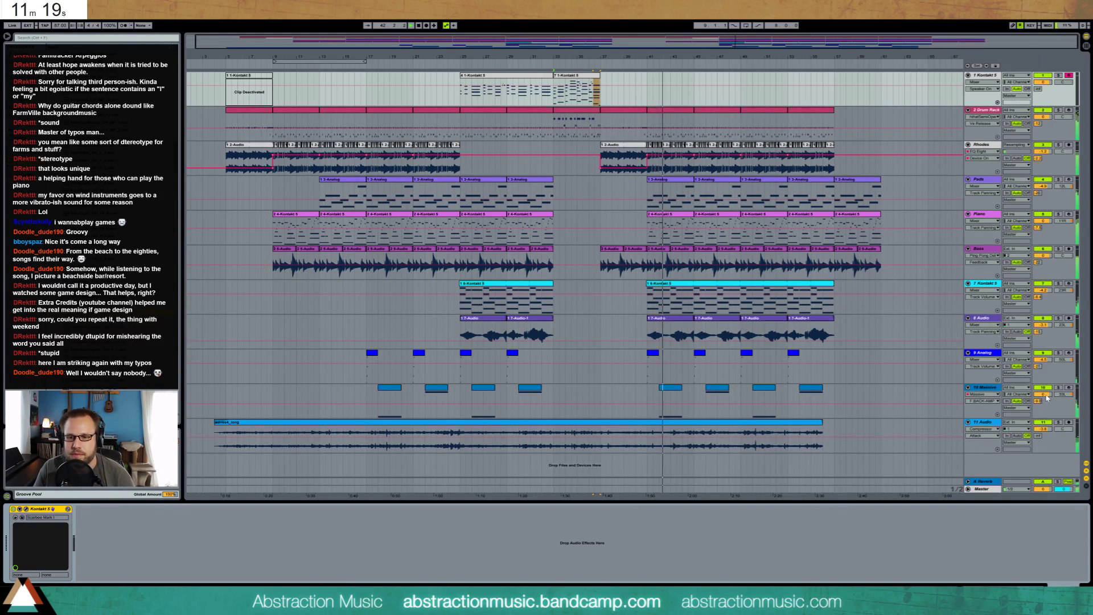
drag(1046, 395, 1046, 406)
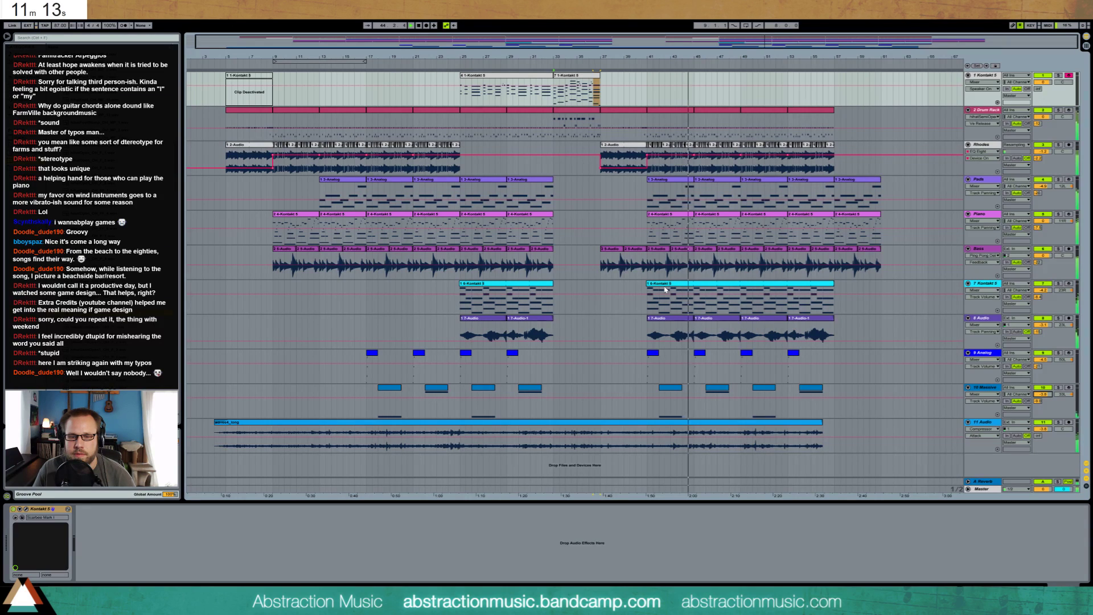
click(1006, 251)
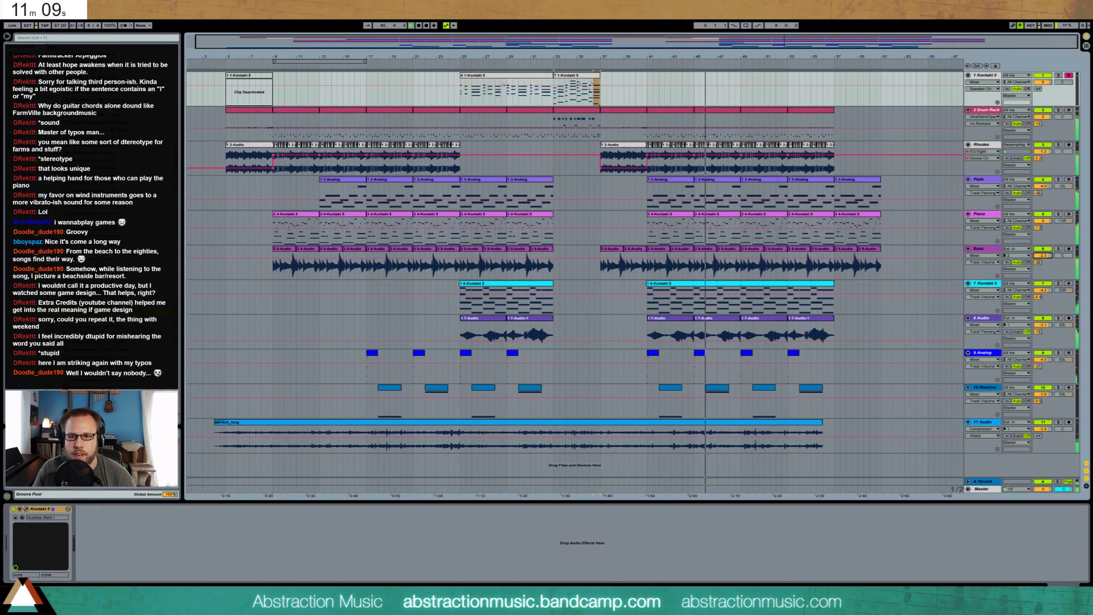
drag(1043, 261, 1046, 257)
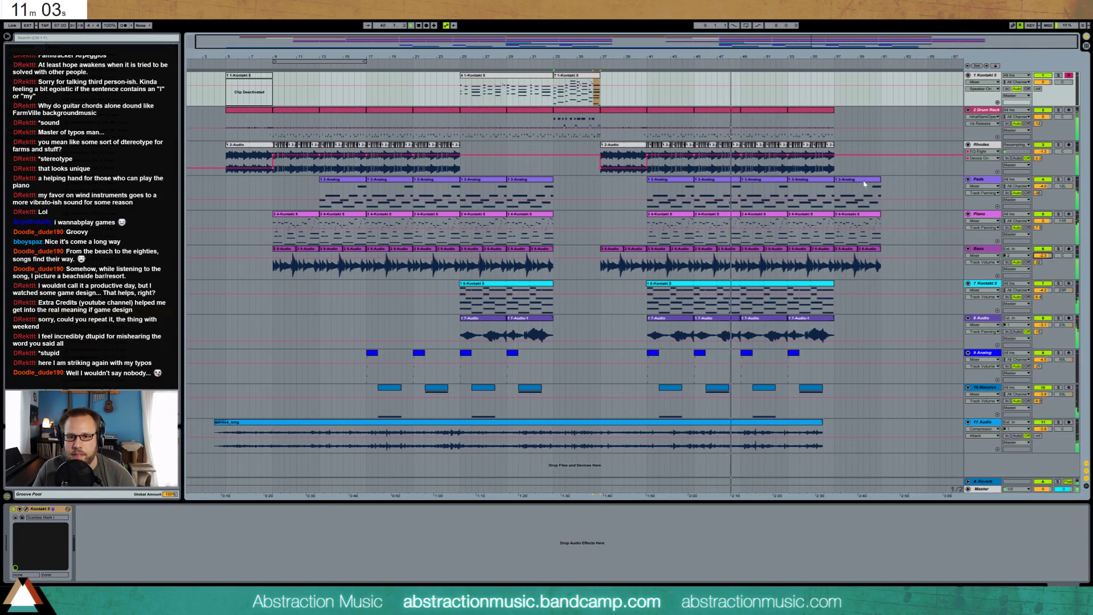
- Delete the Bass clips between bars 57 and 61
click(857, 196)
key(Down)
key(Down)
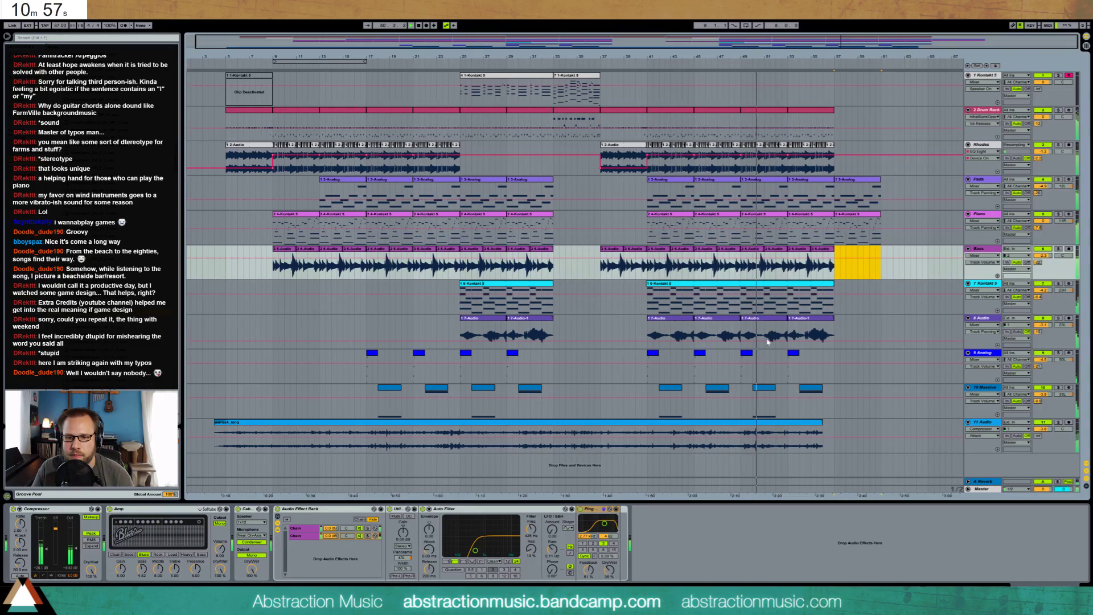
- Duplicate the last 9 Analog clip to bar 57 and extend the 11 Audio clip to about bar 63
click(793, 356)
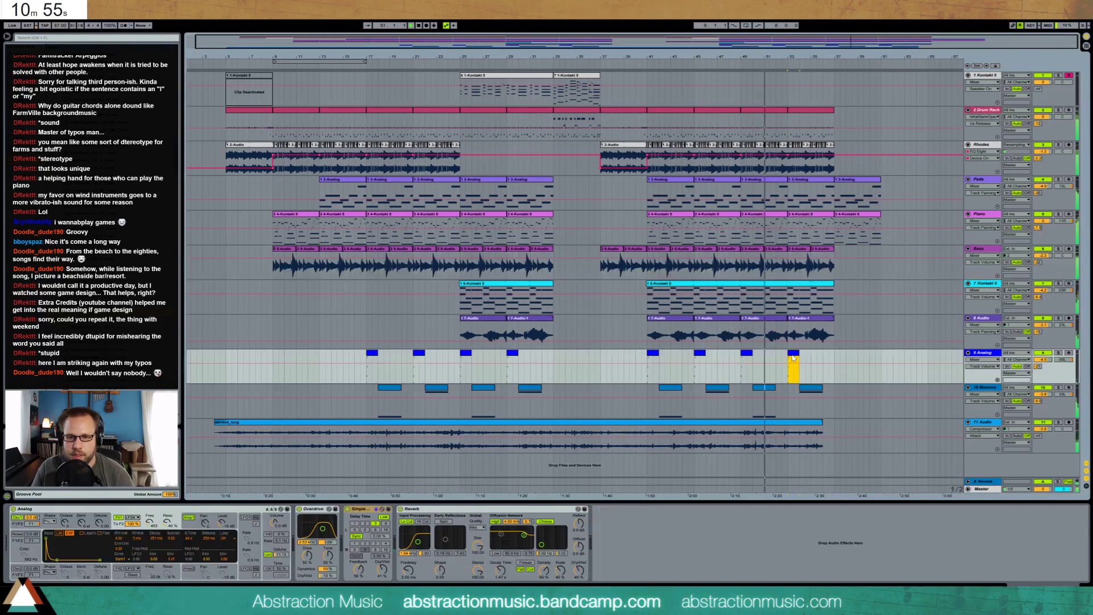
key(ctrl+d)
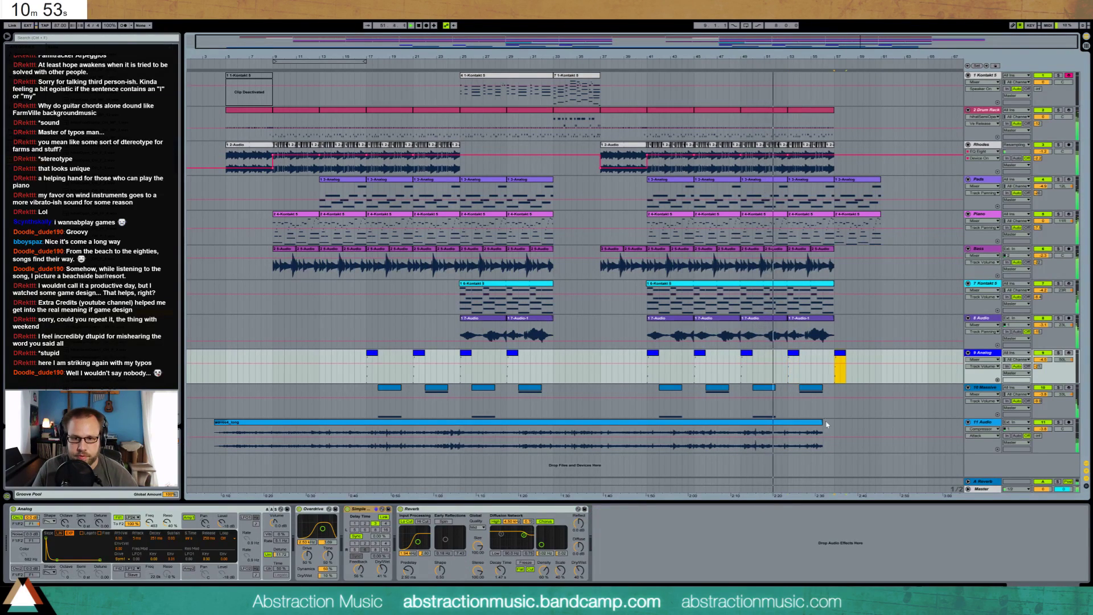
drag(823, 436, 908, 423)
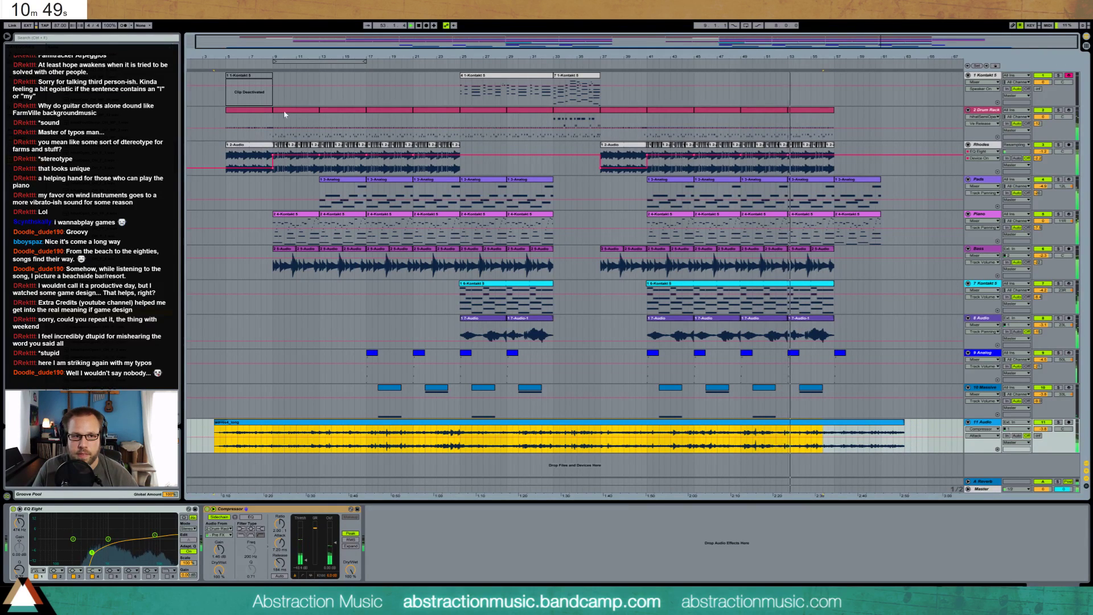
- Duplicate the last Drum Rack clip to bar 57 and unfold the Master track
click(788, 121)
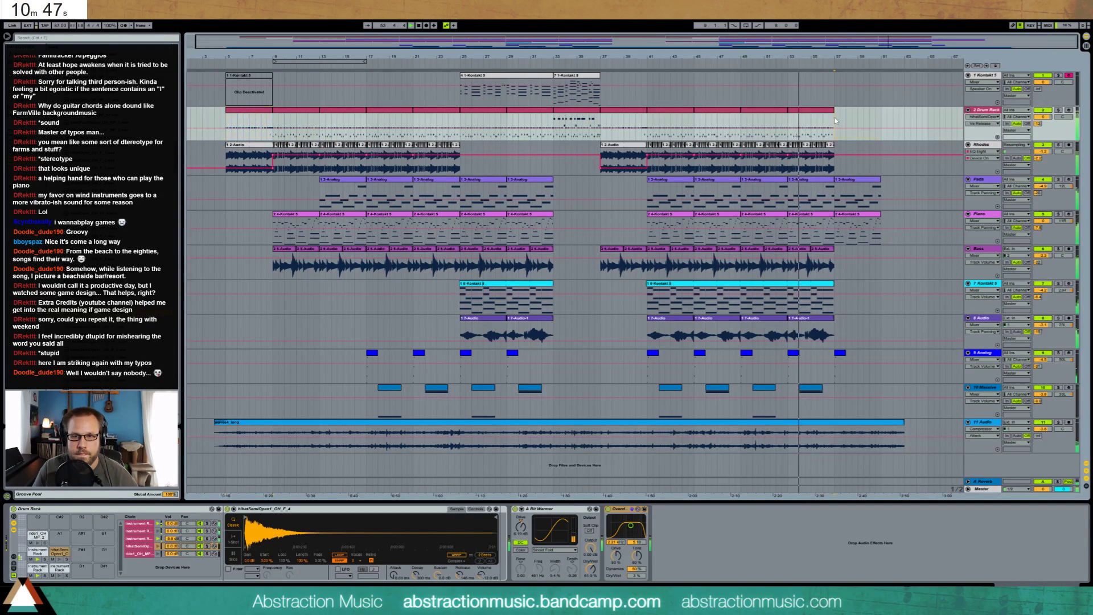
key(ctrl+d)
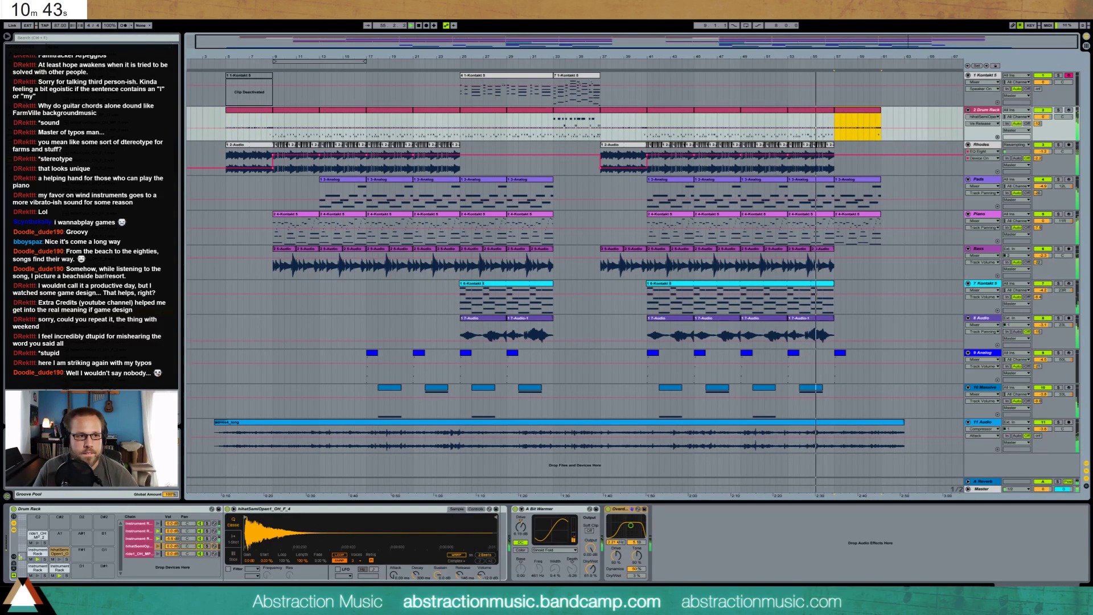
click(969, 499)
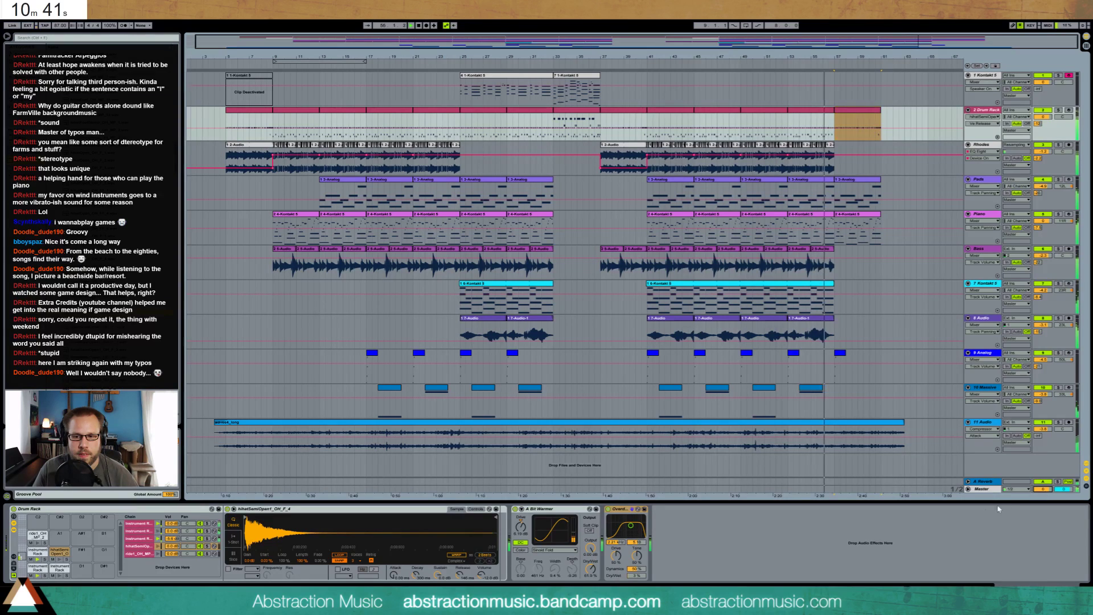
click(968, 489)
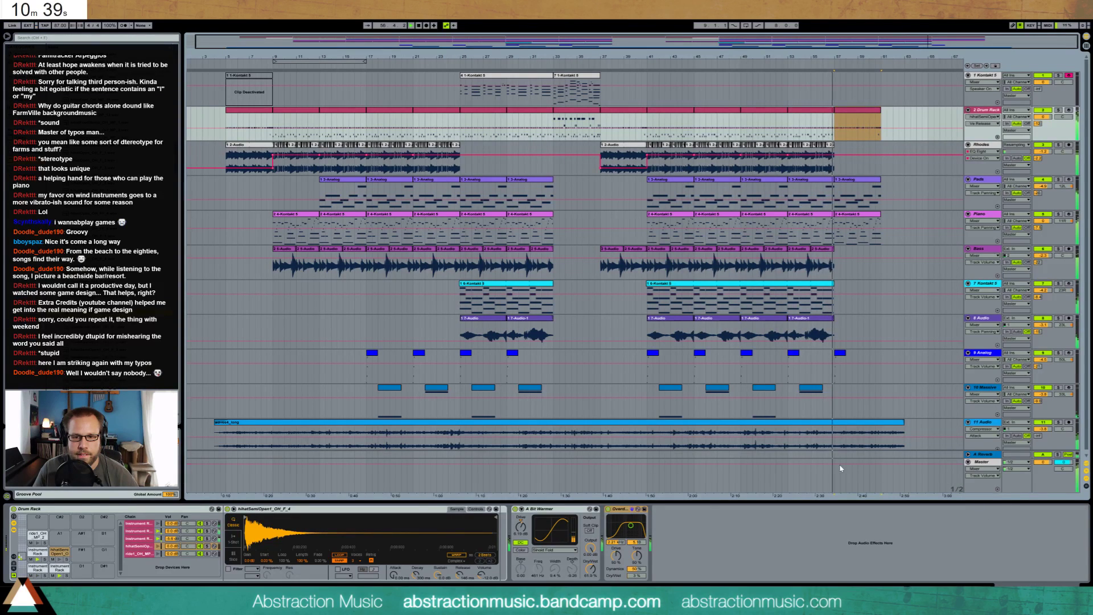
- Duplicate bars 57 to 61 of the Drum Rack through Piano tracks to bar 61, and lengthen the 11 Audio clip's end
shift+click(882, 222)
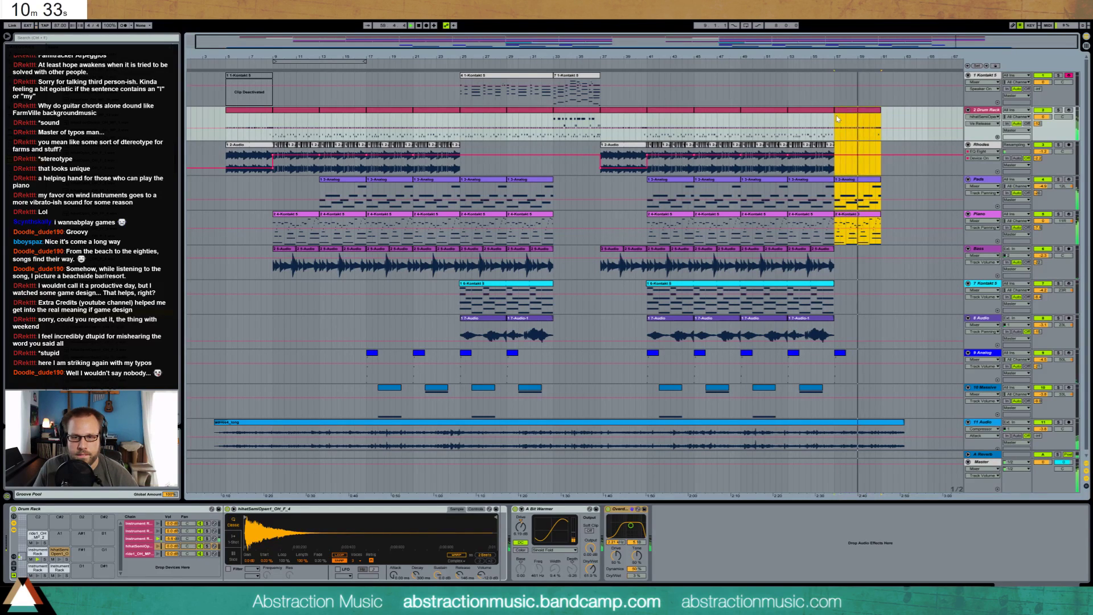
key(ctrl+d)
drag(905, 431, 926, 425)
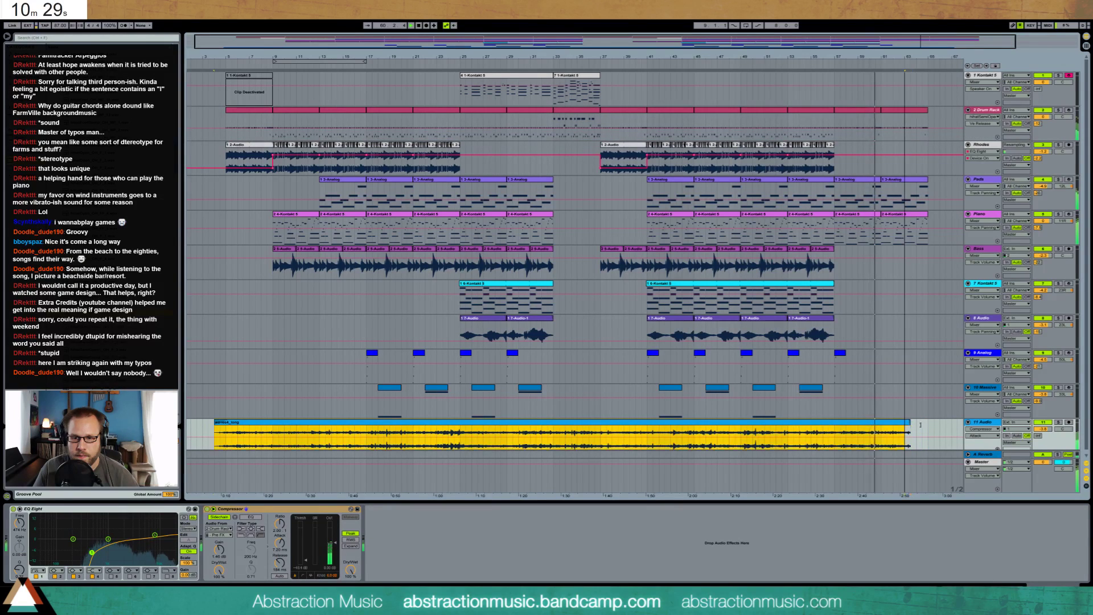
- Draw a curved volume fade-out on the Master track from about bar 59 down to silence at bar 65
click(861, 469)
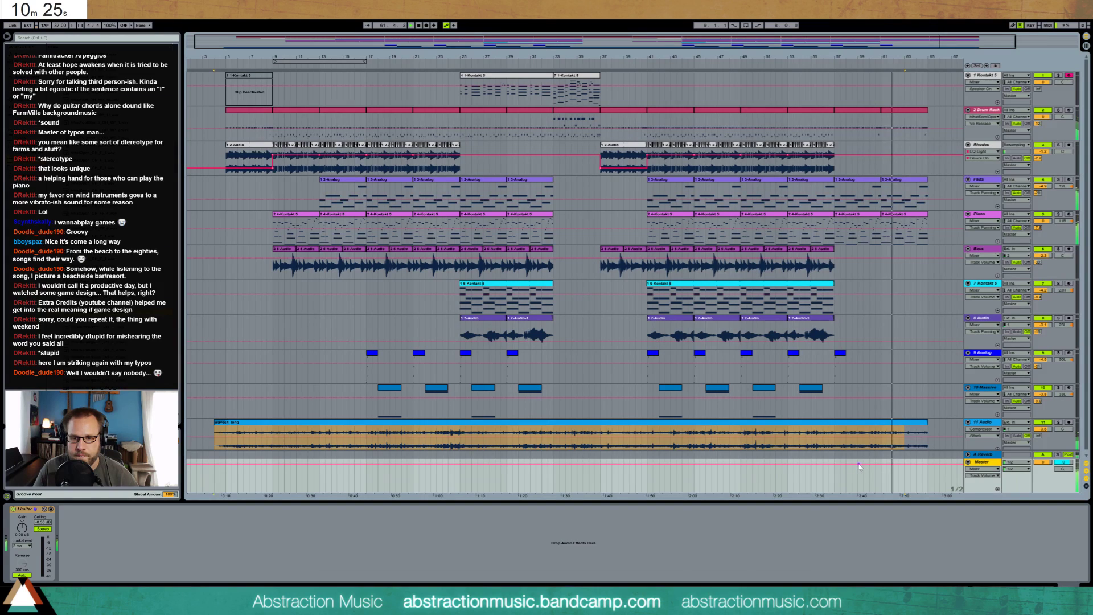
click(858, 465)
mouse_move(932, 465)
mouse_down()
mouse_move(931, 492)
mouse_move(918, 480)
mouse_up()
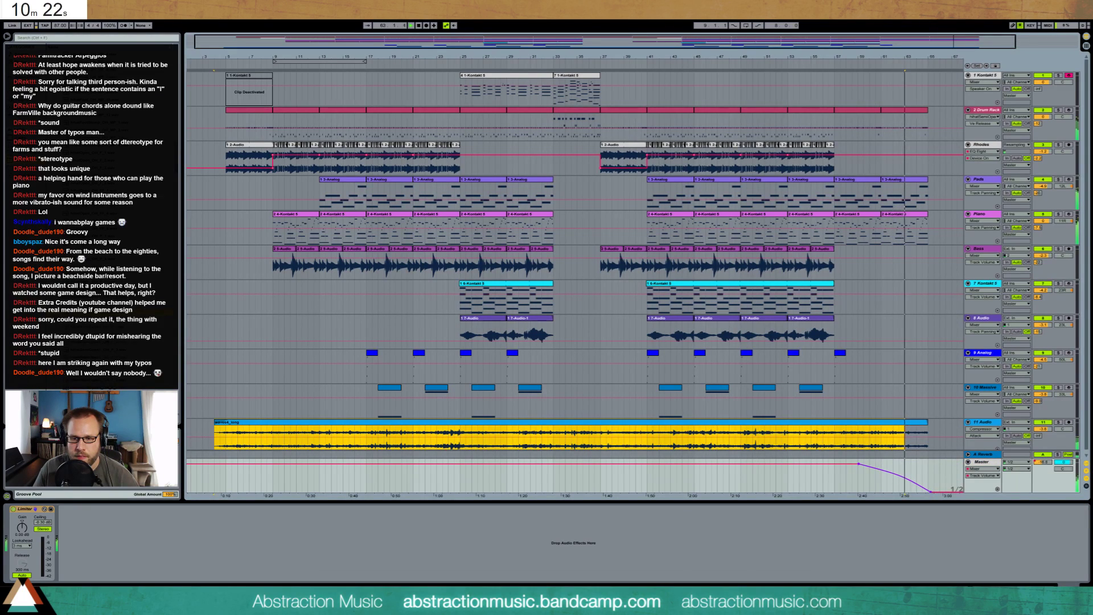
click(939, 483)
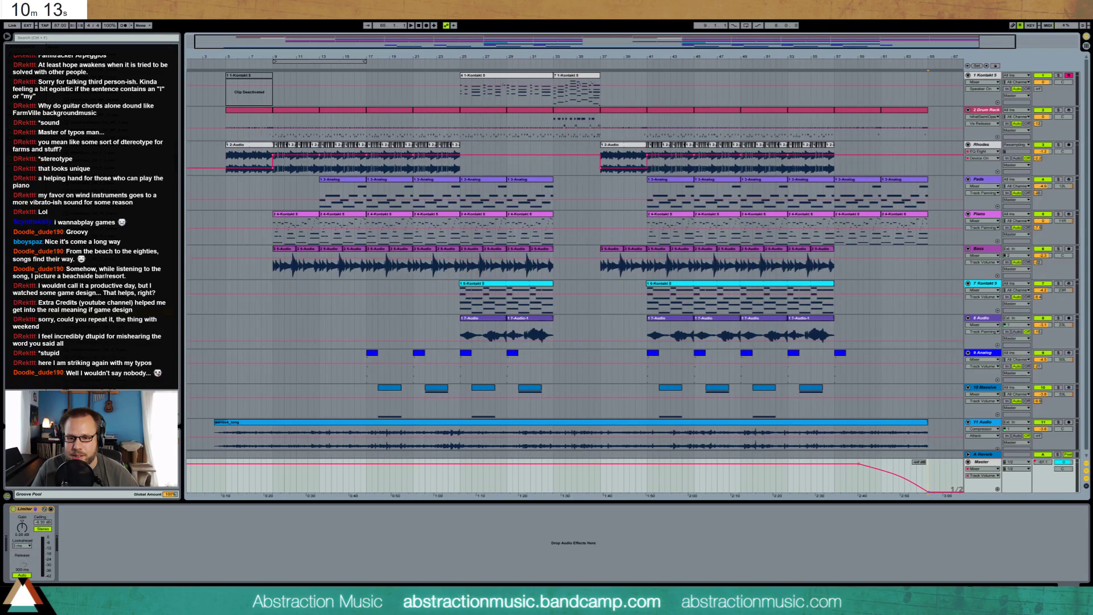
- Play the song from about bar 24 and copy the 1 Kontakt 5 track's clip at bar 25 to bar 57
drag(527, 46, 489, 53)
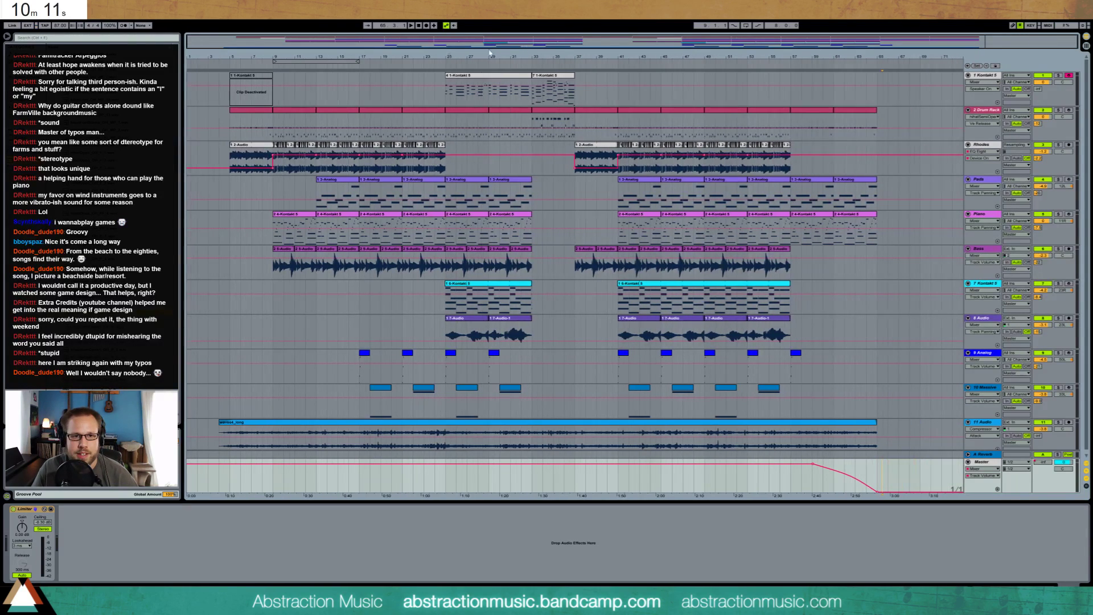
key(space)
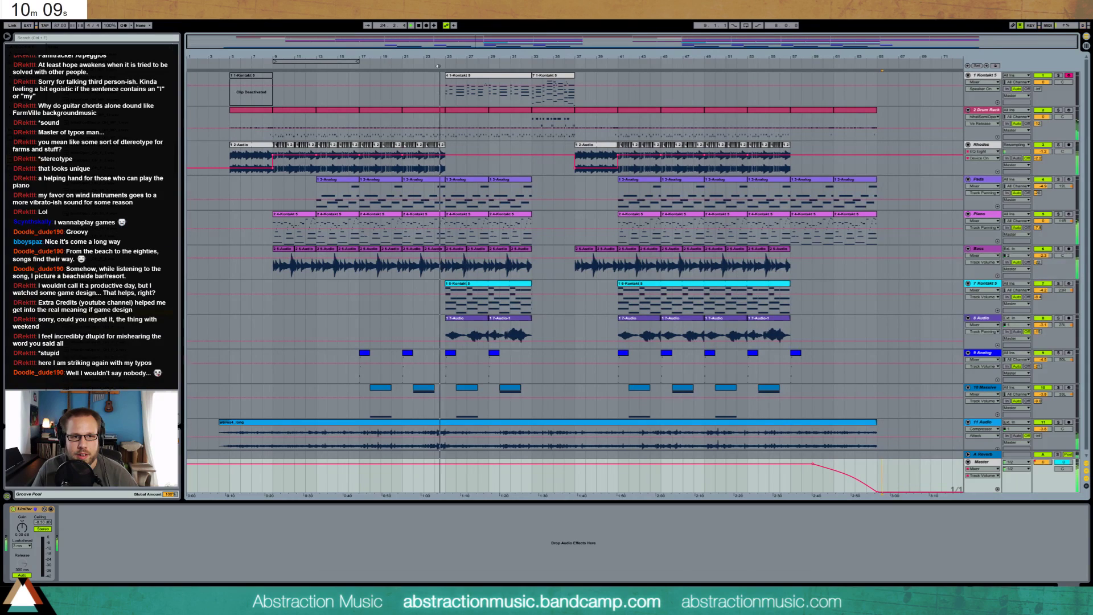
click(488, 76)
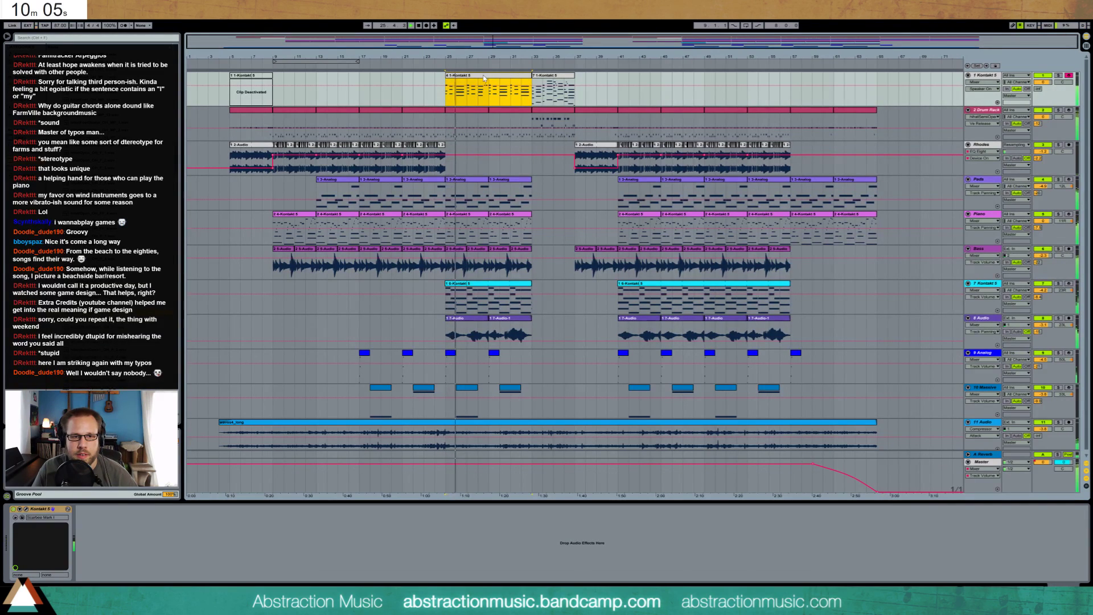
click(786, 101)
key(ctrl+v)
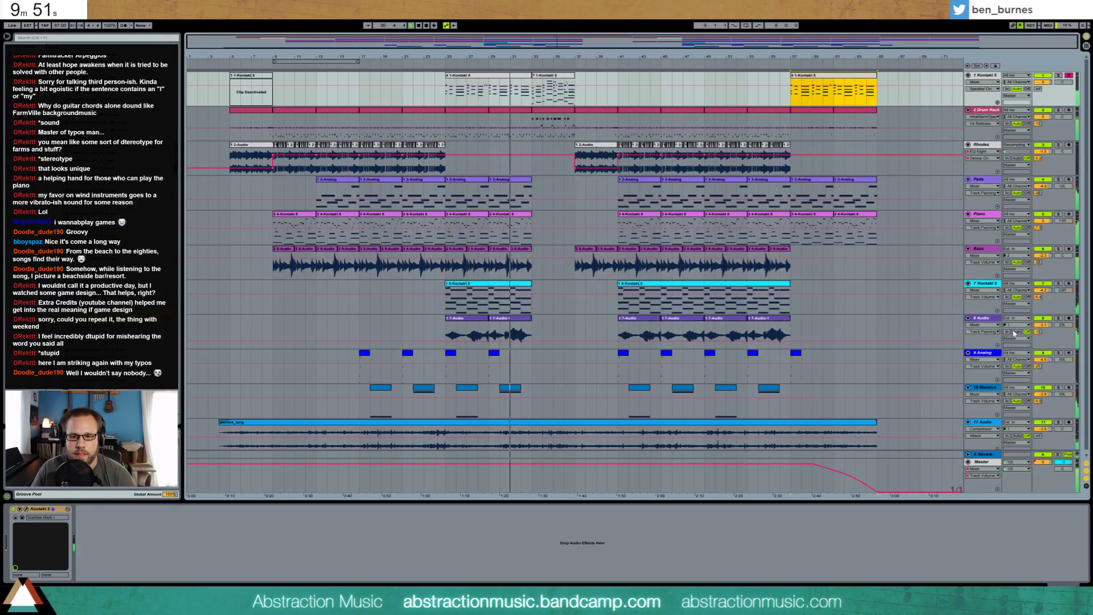
- Fold the 11 Audio and 10 Massive tracks, and rename the 9 Analog track as Blips
click(968, 420)
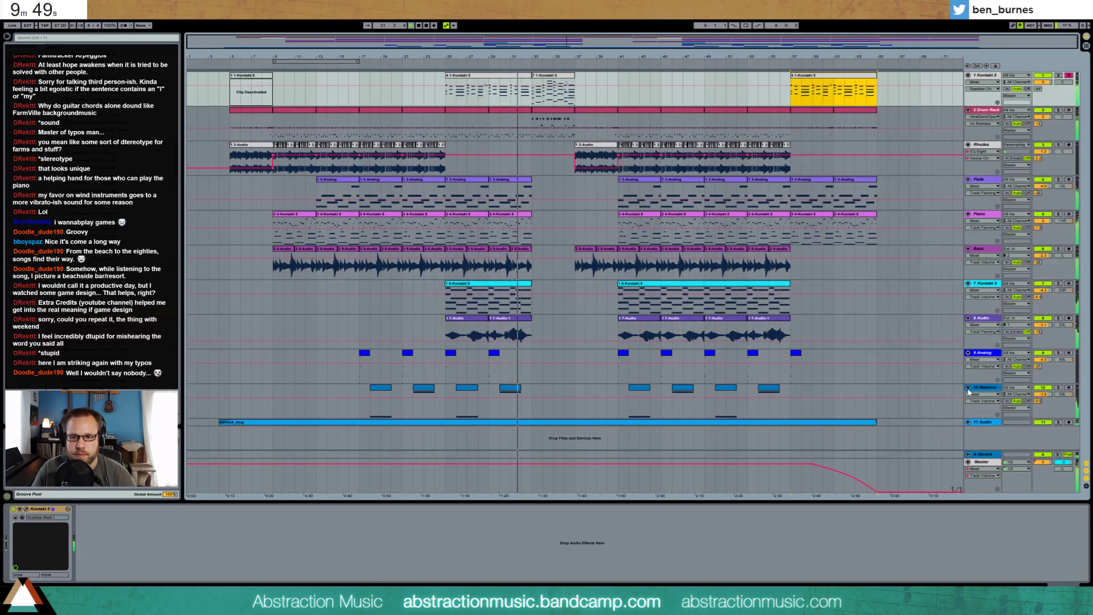
click(969, 389)
click(981, 353)
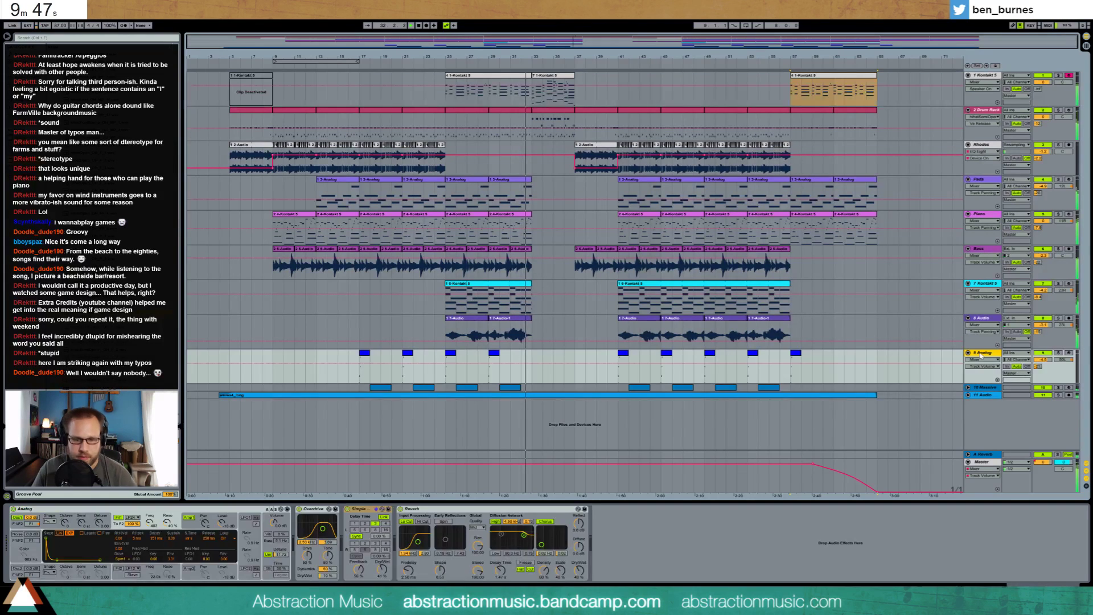
key(ctrl+r)
text(Clips)
key(Return)
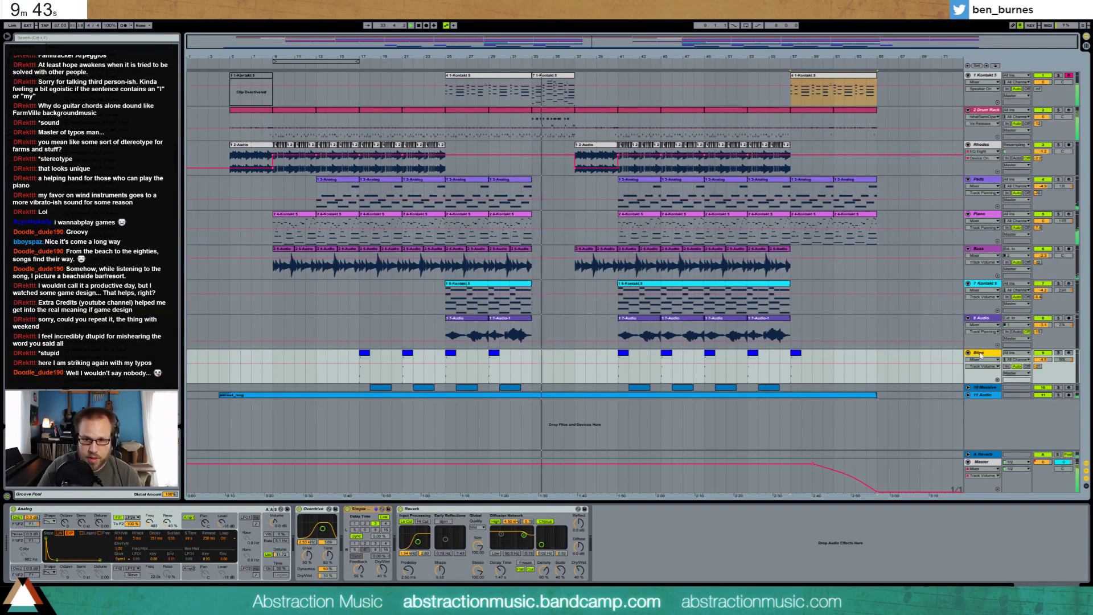
- Fold the Blips track and rename the 10 Massive track as Cicadas
click(968, 353)
click(977, 361)
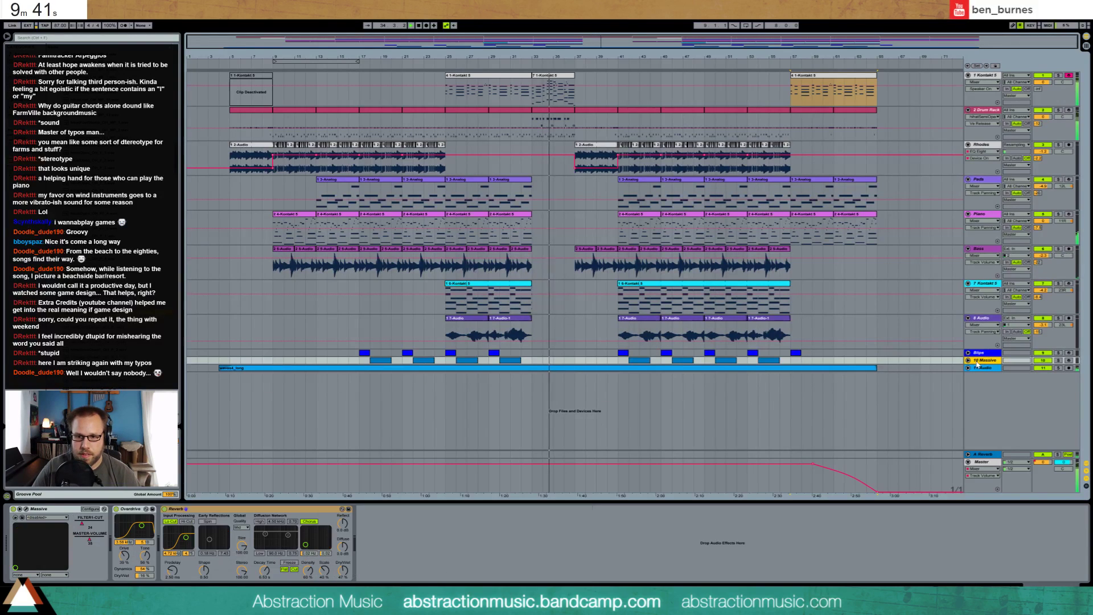
key(ctrl+r)
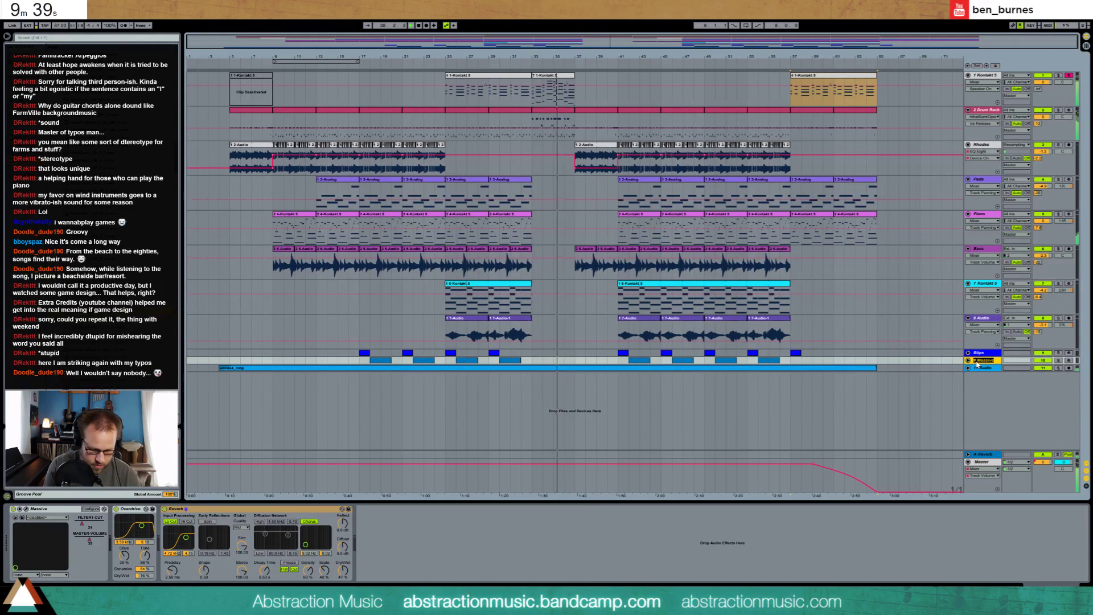
text(Cicadas)
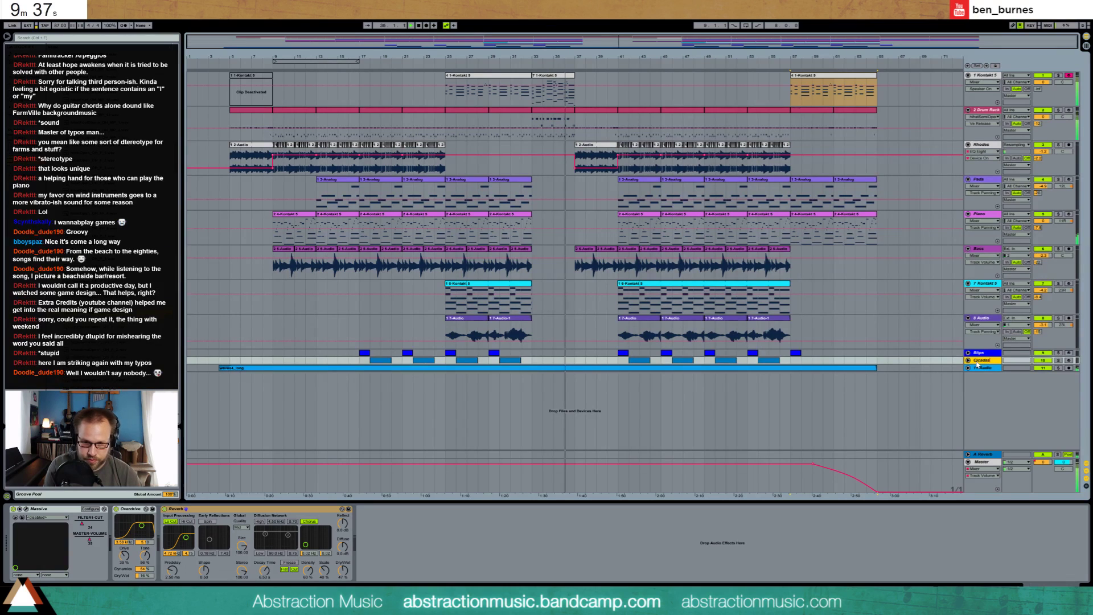
key(Return)
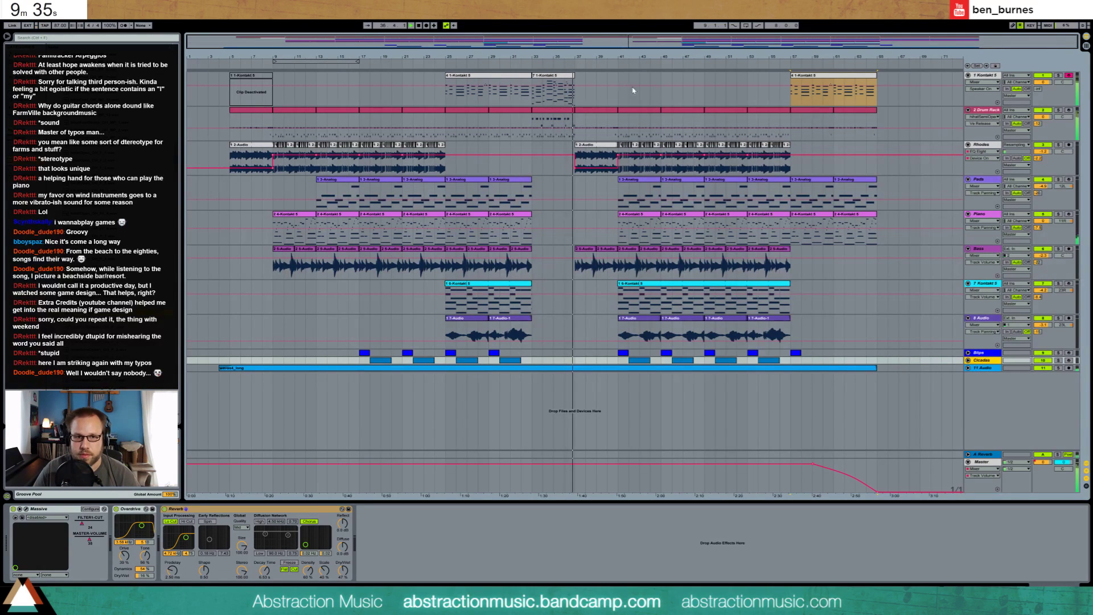
- In the Kontakt clip at bar 33, try the final chord's upper note two semitones higher, but instead raise the note beneath it two semitones
double_click(563, 78)
click(886, 430)
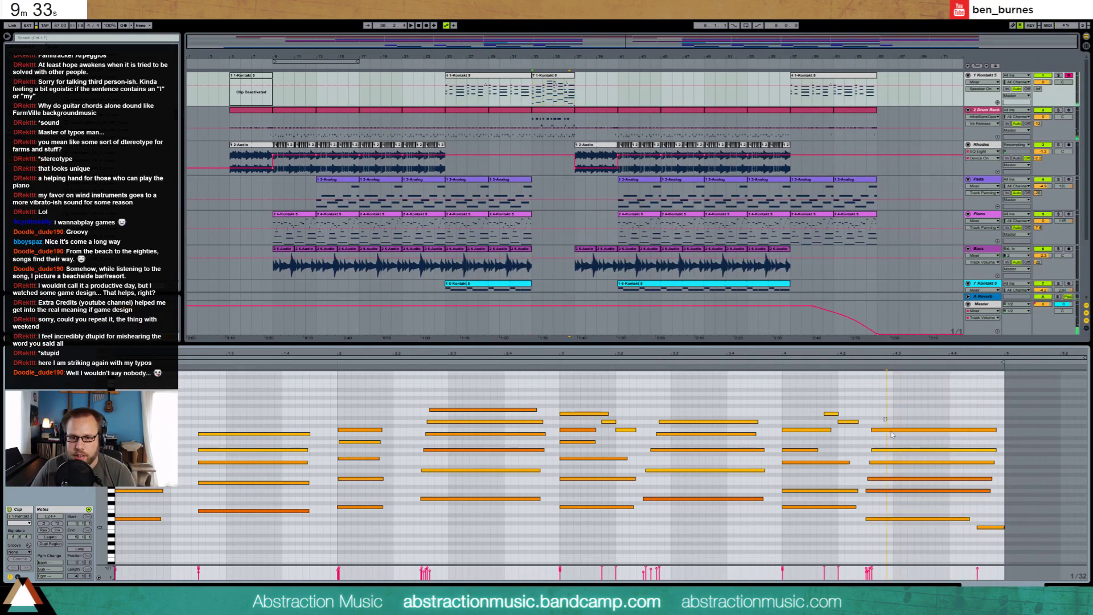
key(Up)
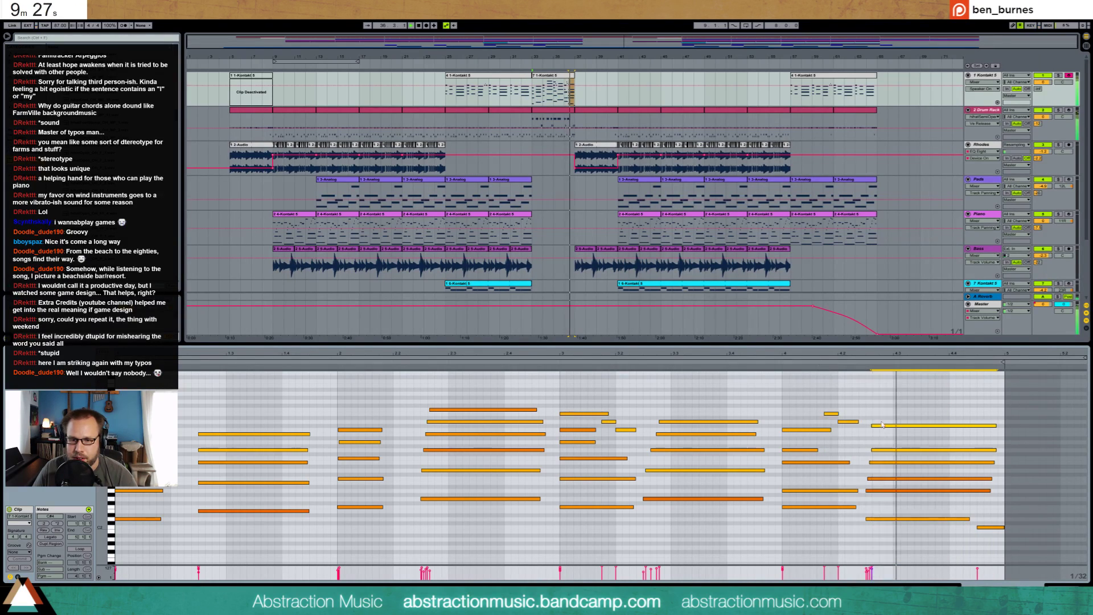
key(Up)
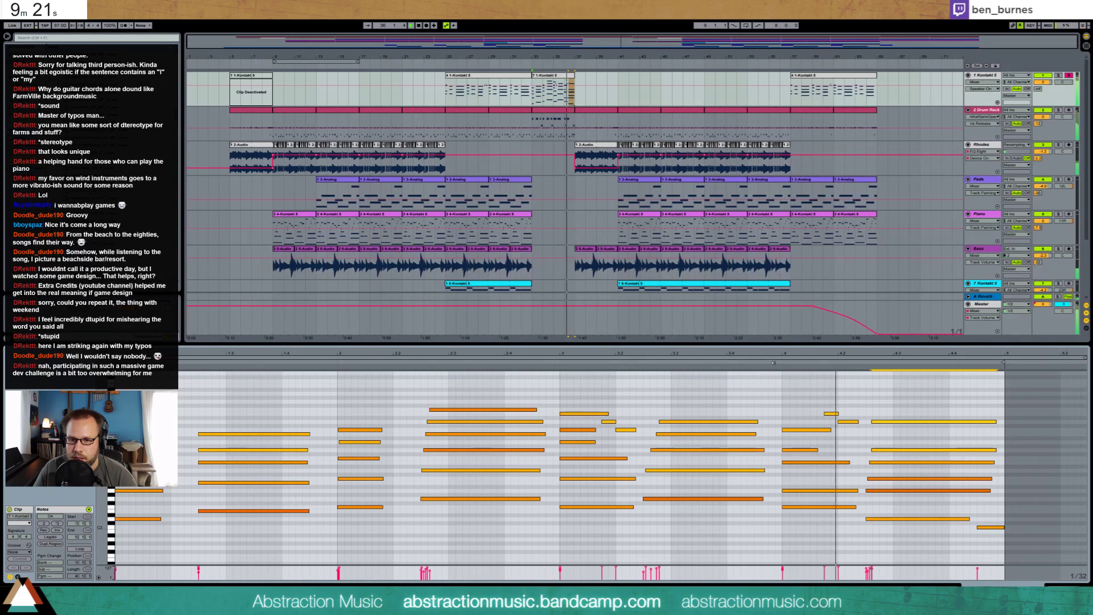
key(Down)
key(Down)
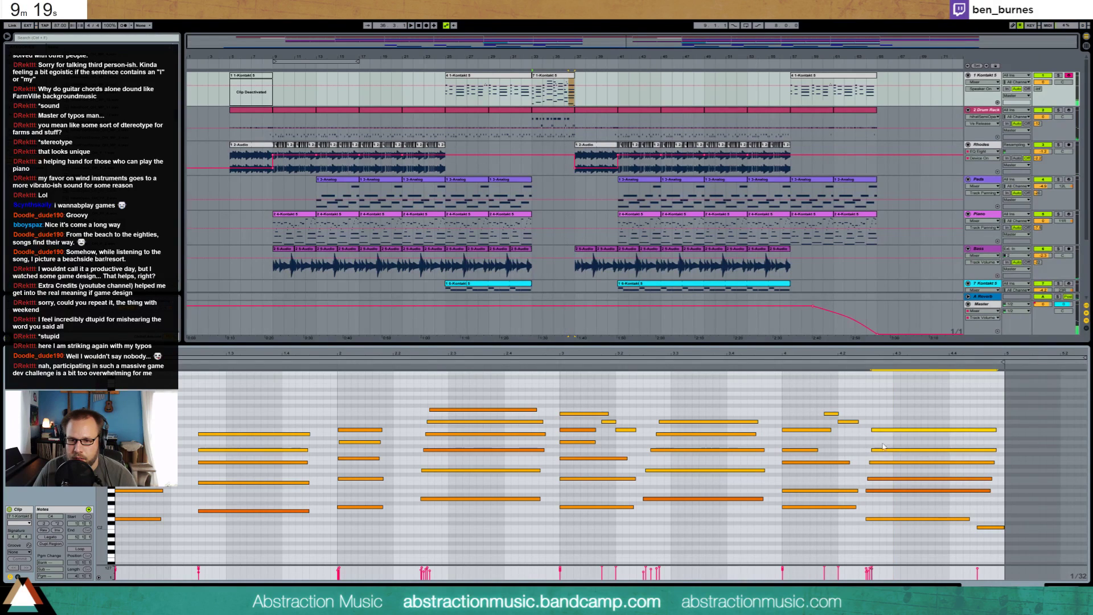
click(779, 361)
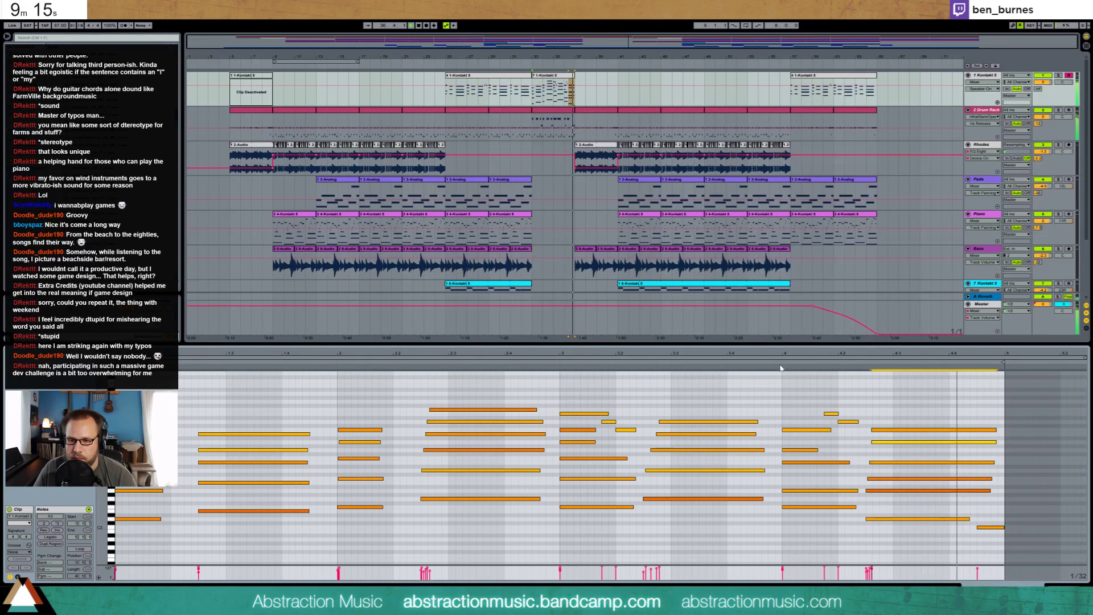
key(shift+Tab)
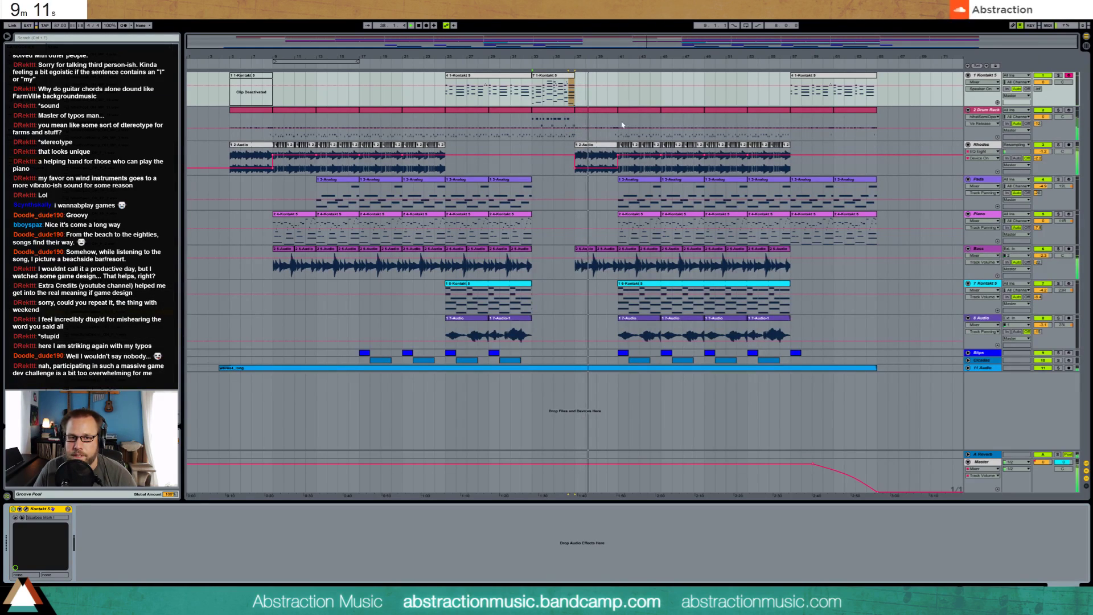
- Insert a new audio track below 11 Audio and record a short percussive take on it from bar 69
click(603, 111)
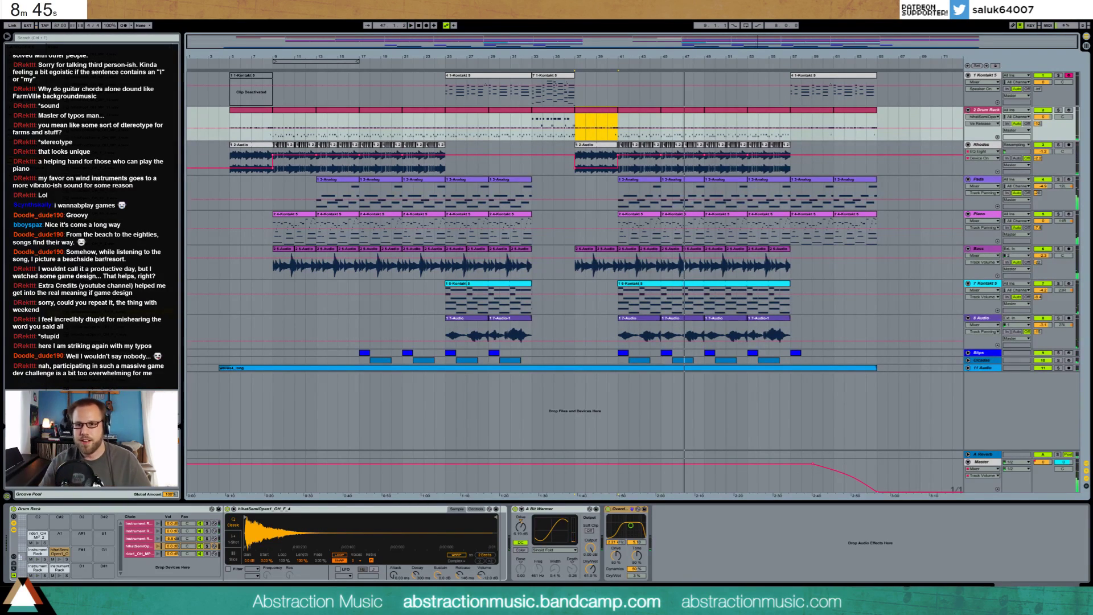
click(934, 371)
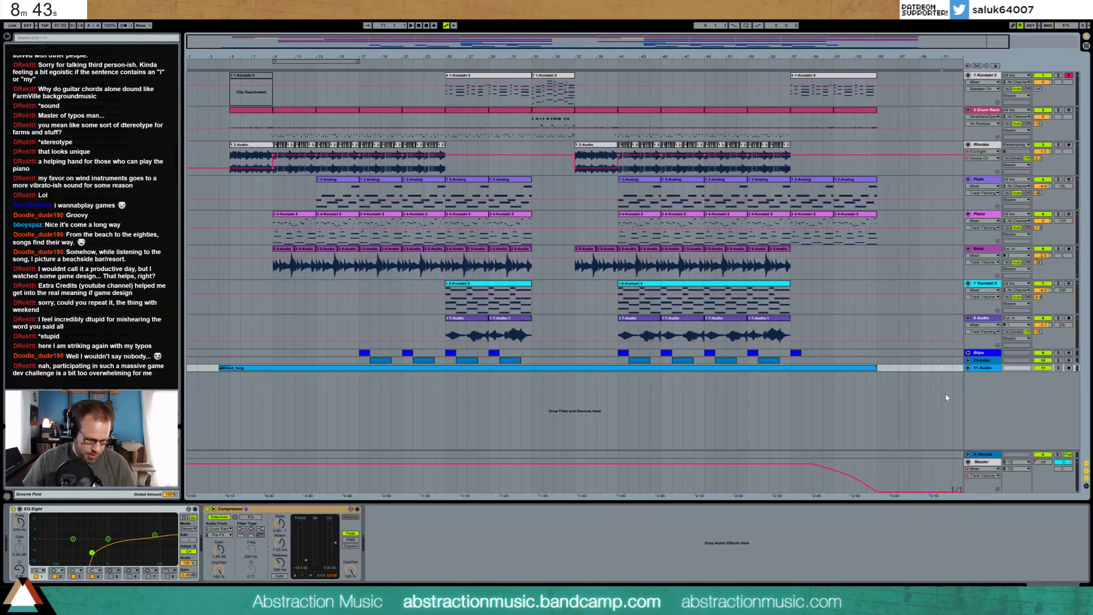
key(ctrl+t)
click(920, 393)
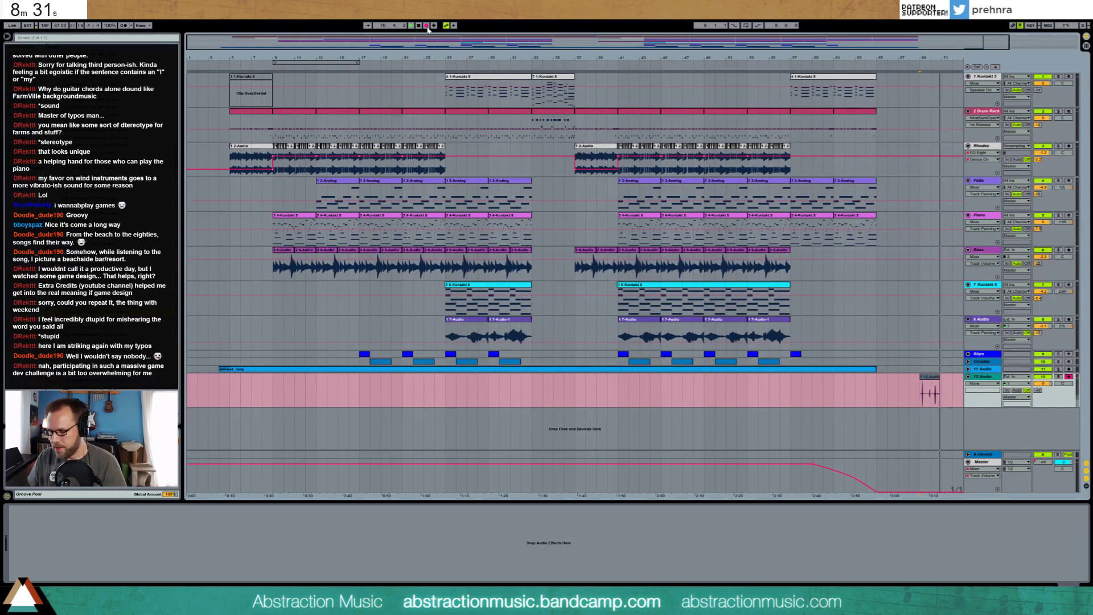
key(space)
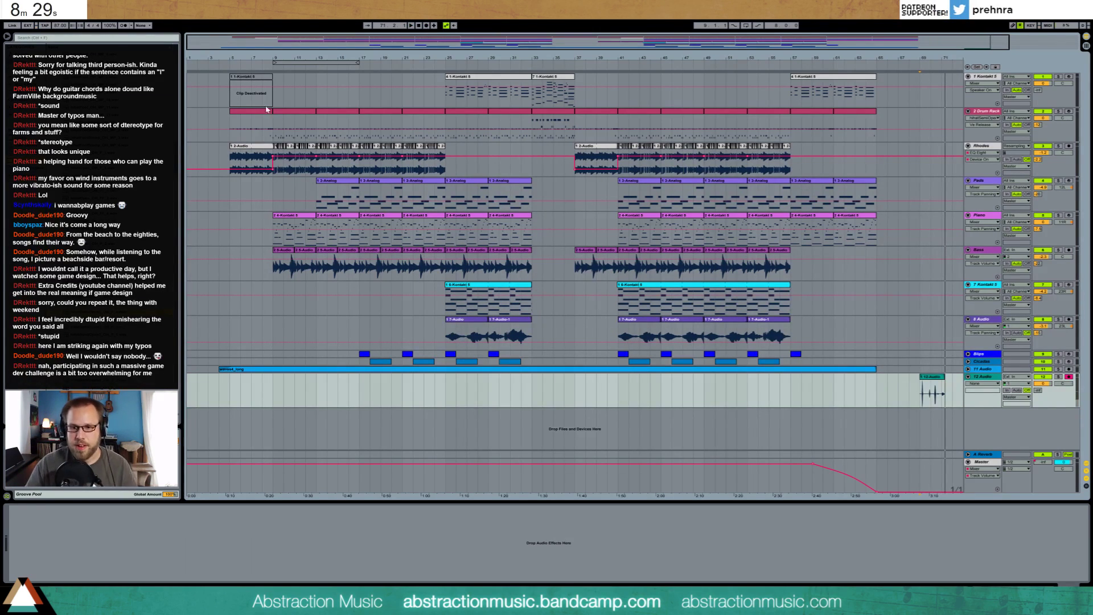
- Copy a single hit from the recorded take to bar 10 and delete the original take
drag(967, 49, 985, 54)
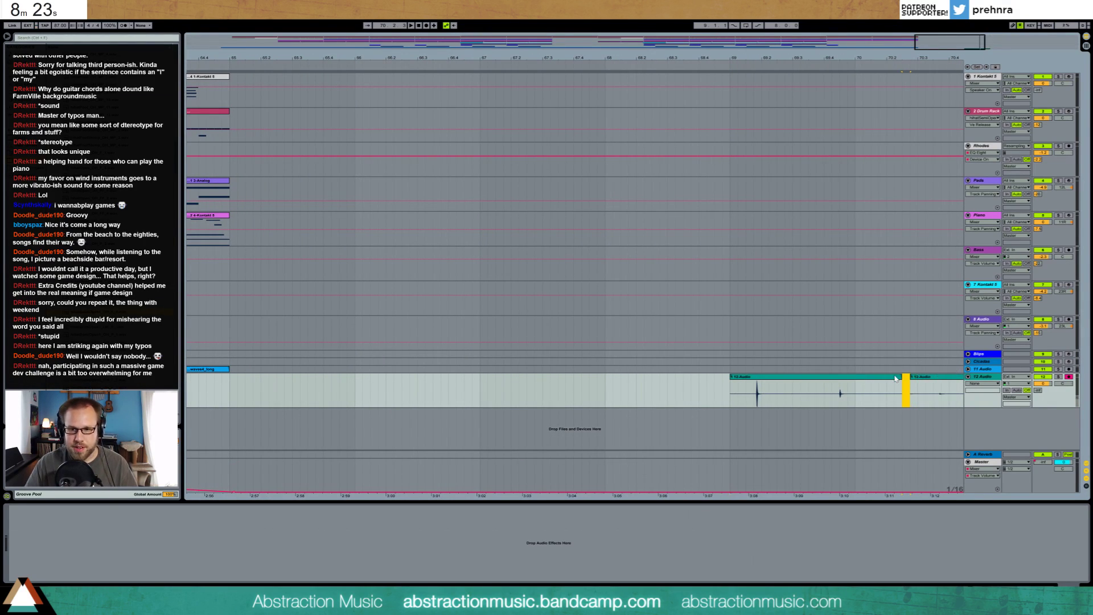
drag(950, 43, 942, 20)
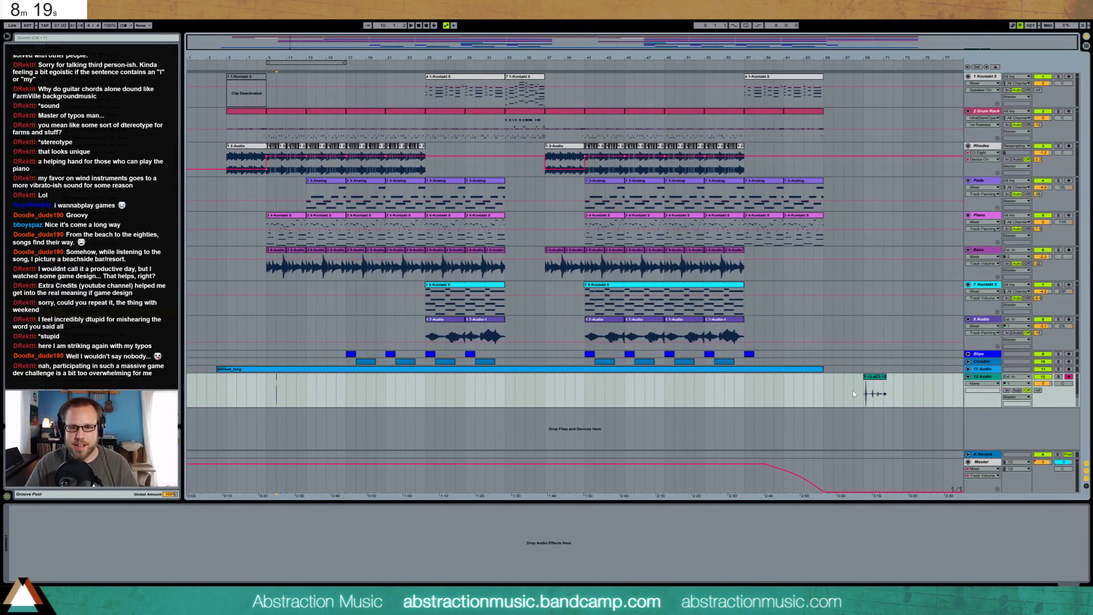
- Move the recording track directly above the track with the long audio clip and unfold it
click(979, 376)
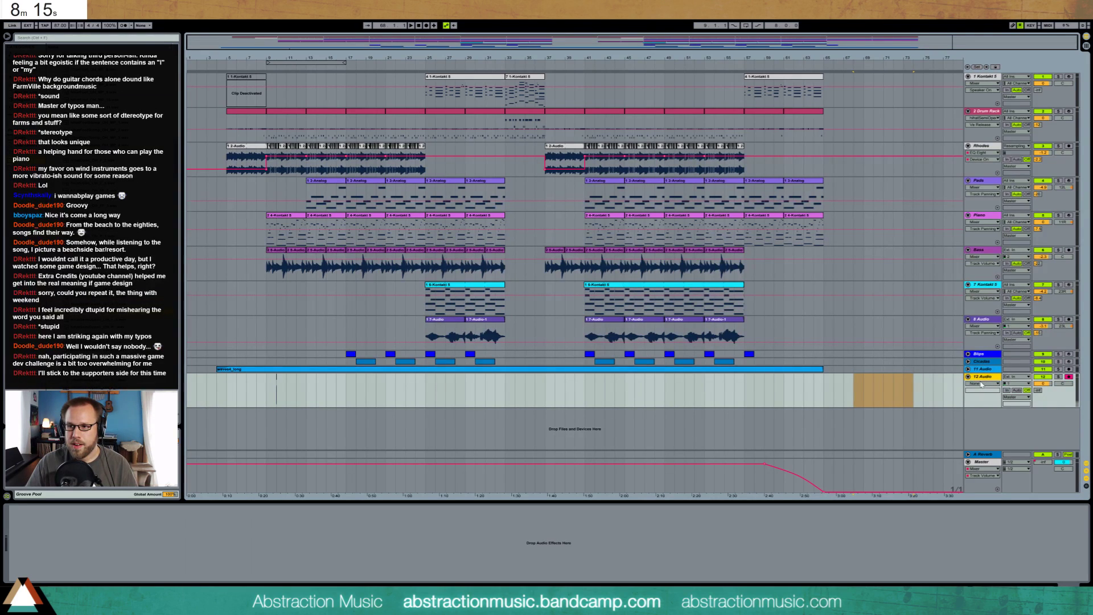
drag(984, 377, 982, 369)
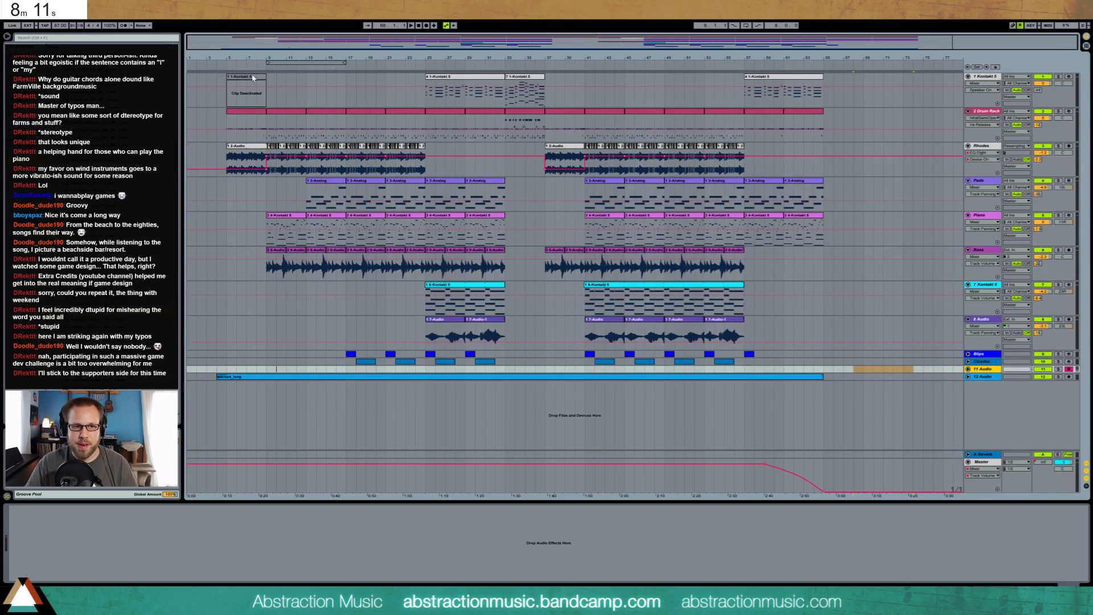
click(968, 369)
- Trim the bar 10 hit clip to start exactly on its transient and extend its end past the decay
click(285, 355)
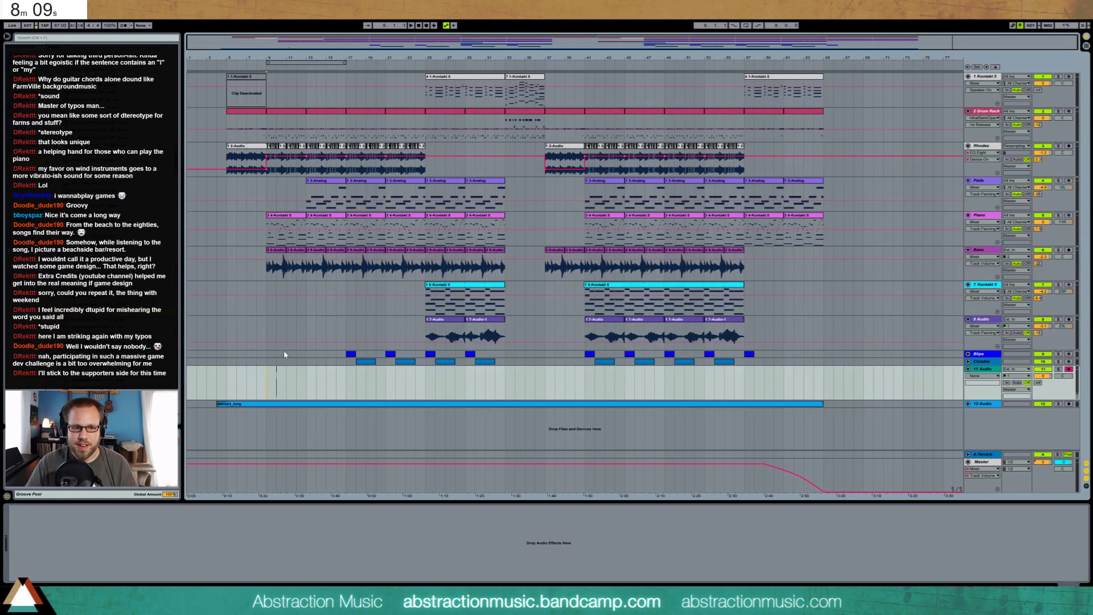
key(plus)
key(plus)
key(plus)
key(plus)
key(plus)
key(plus)
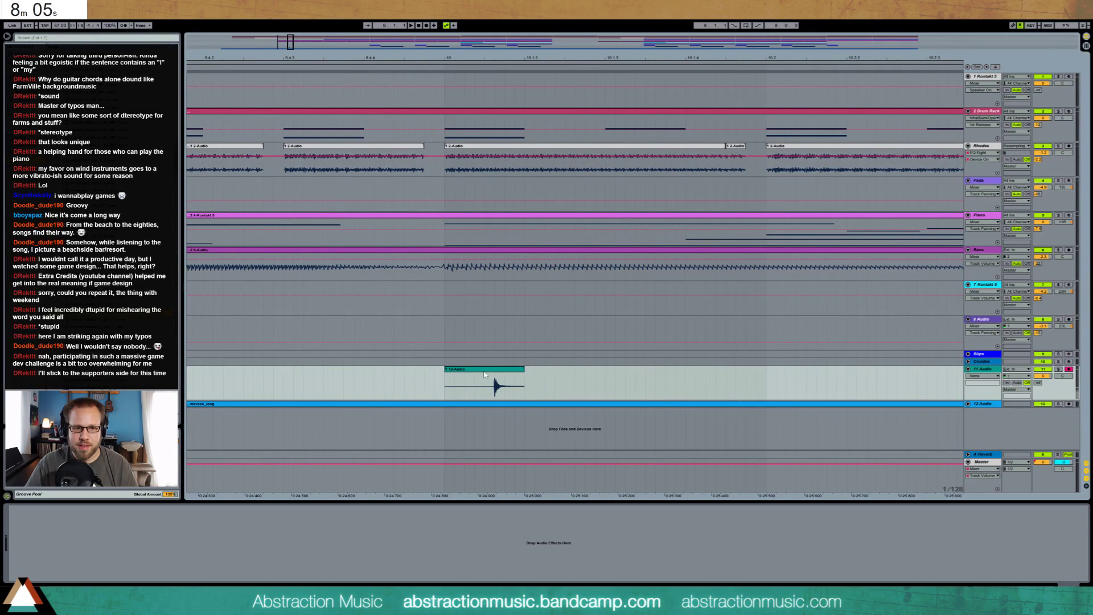
double_click(484, 375)
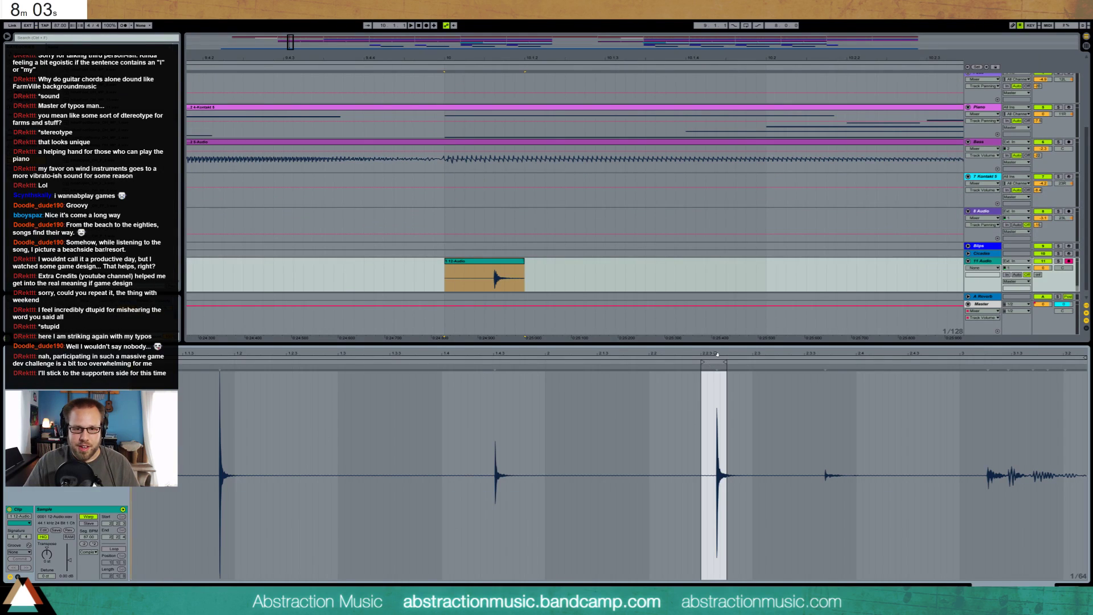
drag(717, 354, 667, 372)
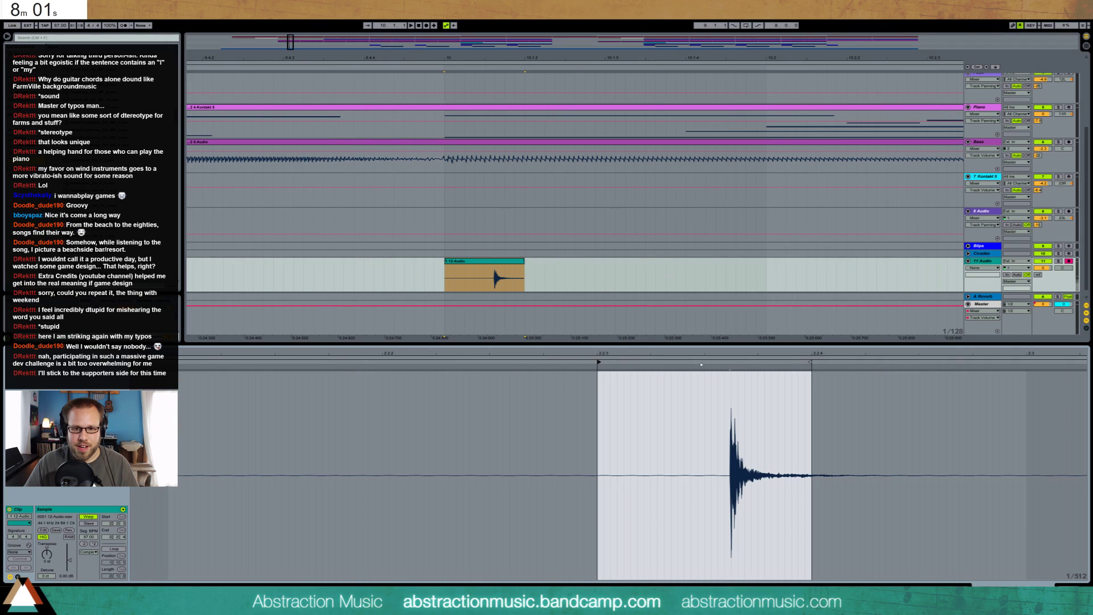
drag(810, 362, 962, 374)
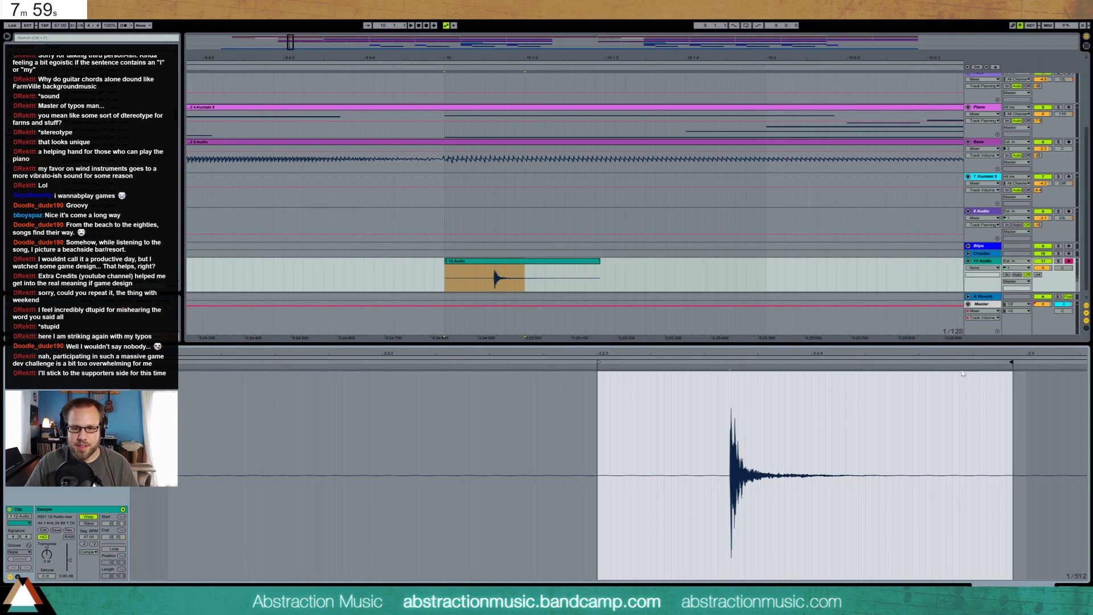
mouse_move(600, 362)
mouse_down()
mouse_move(732, 363)
mouse_move(738, 342)
mouse_up()
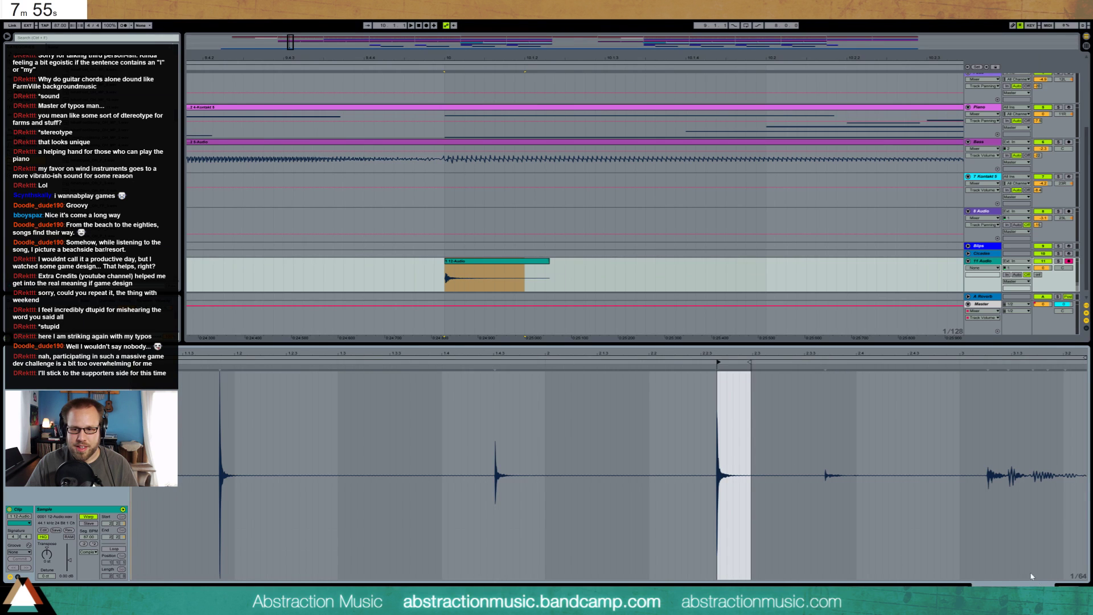
key(ctrl+t)
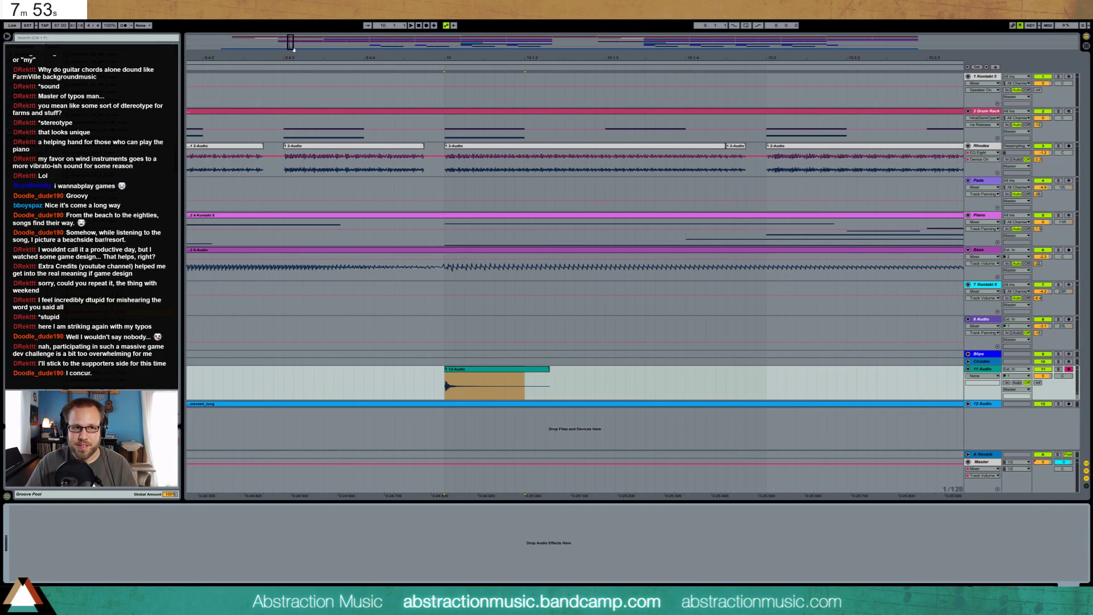
- Move the percussive hit clip on the 11 Audio track from bar 10 to beat 4 of that bar
drag(307, 44, 308, 75)
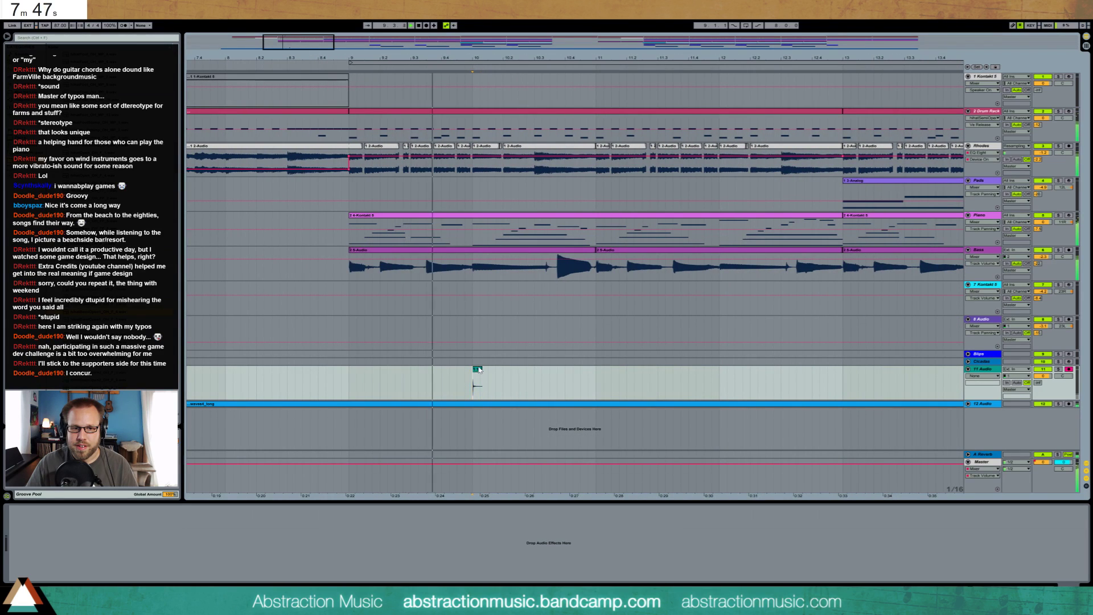
drag(479, 370, 575, 369)
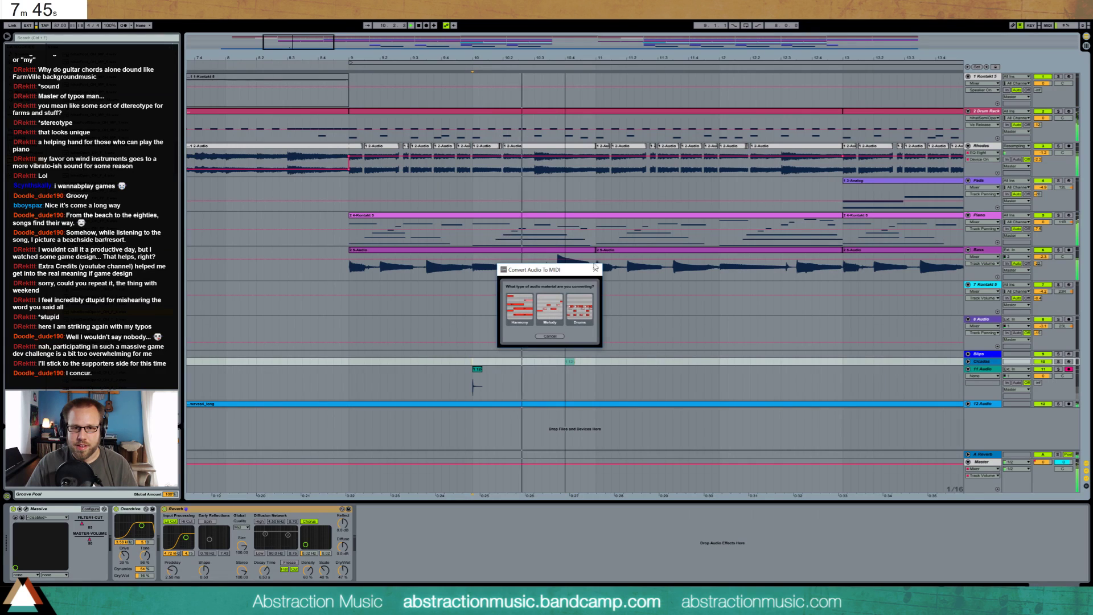
click(550, 336)
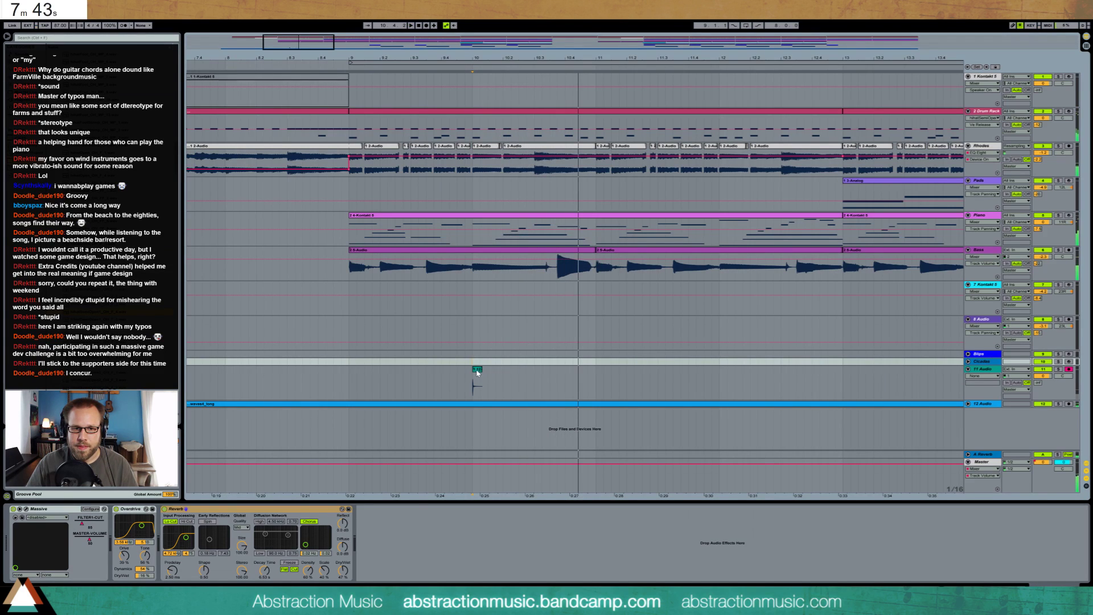
drag(477, 373, 571, 371)
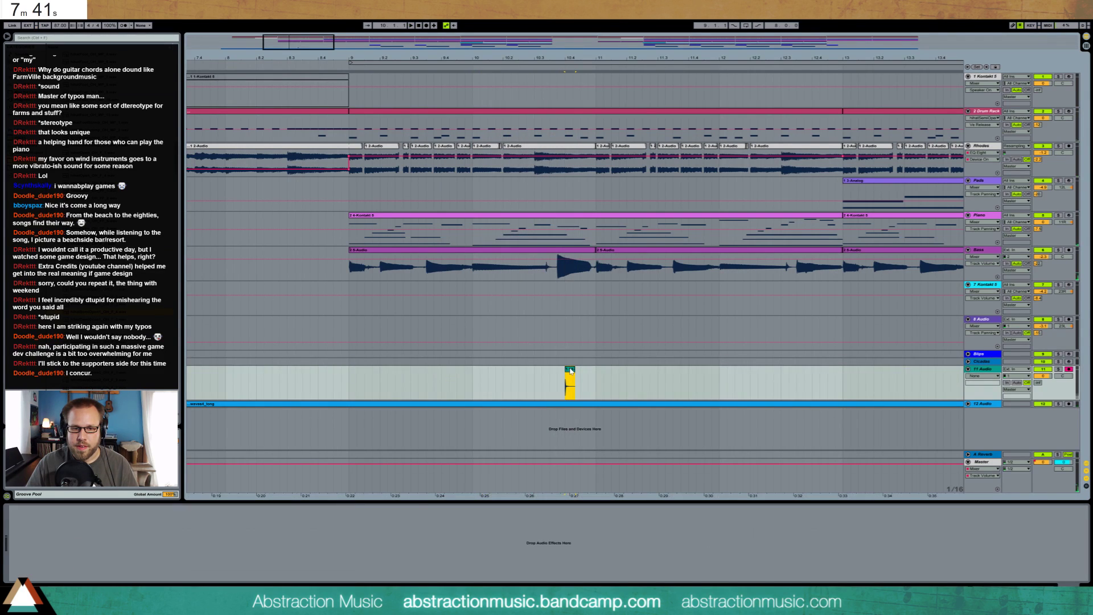
- Add a Reverb to the 11 Audio track and adjust its decay time and dry/wet mix
double_click(571, 371)
key(ctrl+t)
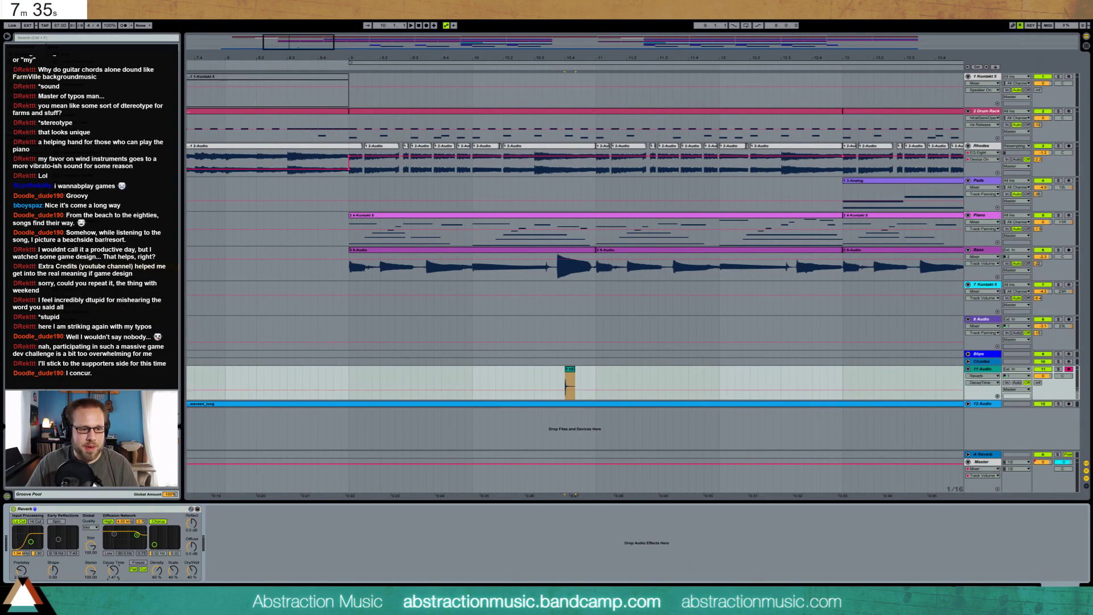
drag(113, 570, 114, 576)
click(192, 569)
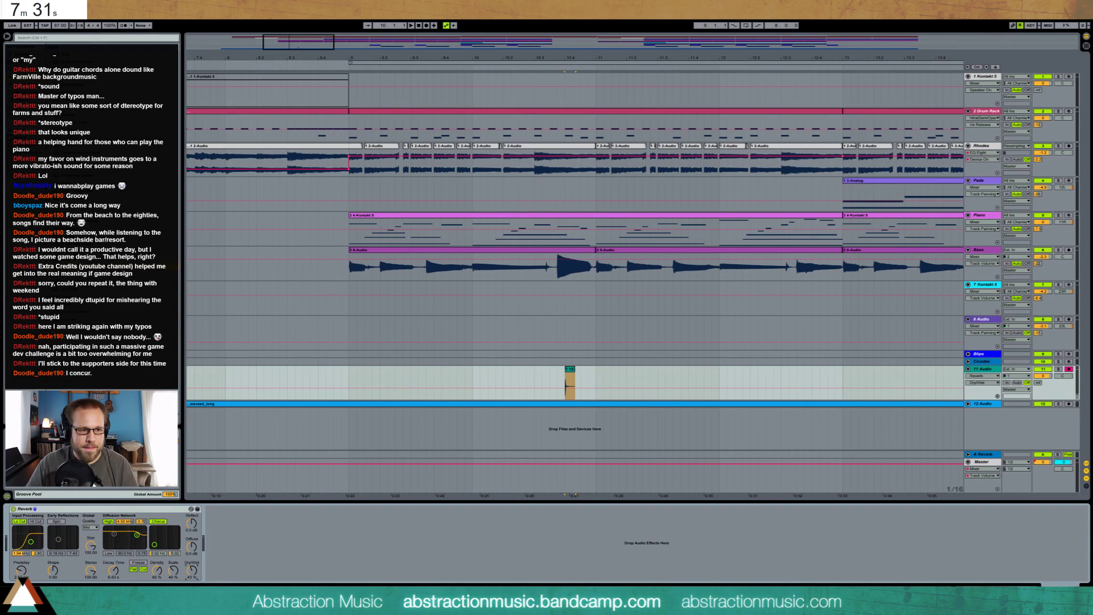
- Duplicate the four-bar section with the hit, starting at bar 9, so the hit recurs every four bars up to bar 33
key(space)
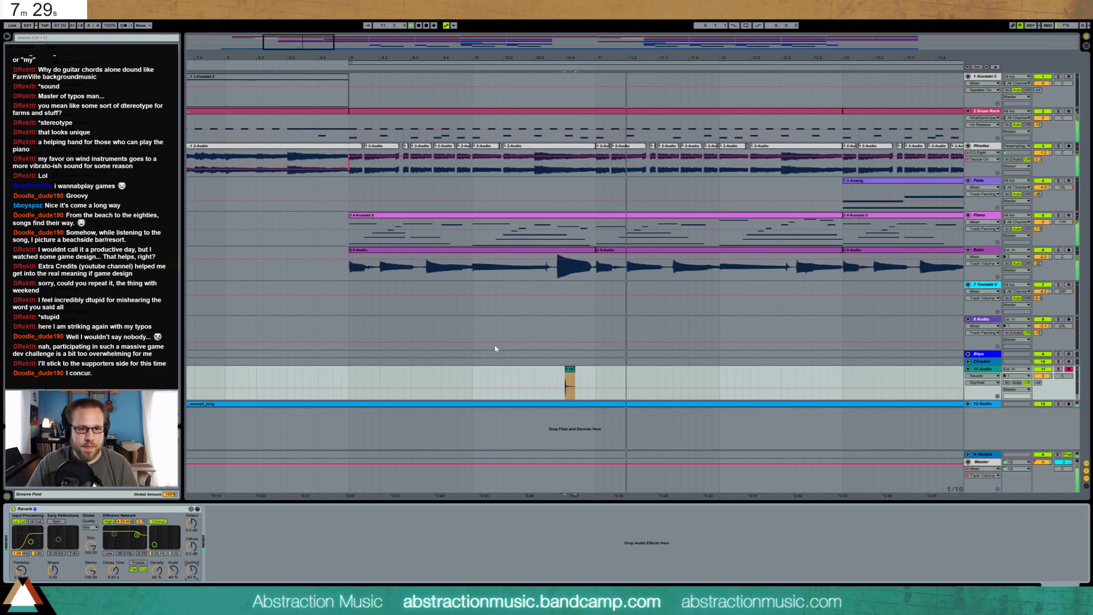
key(minus)
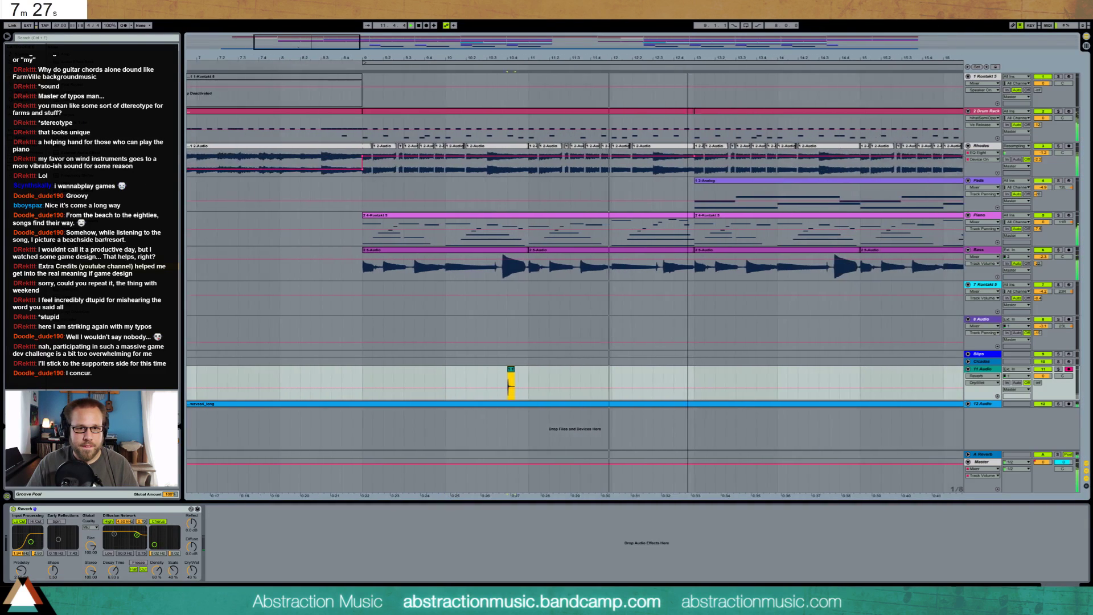
key(minus)
drag(299, 372, 577, 377)
key(ctrl+d)
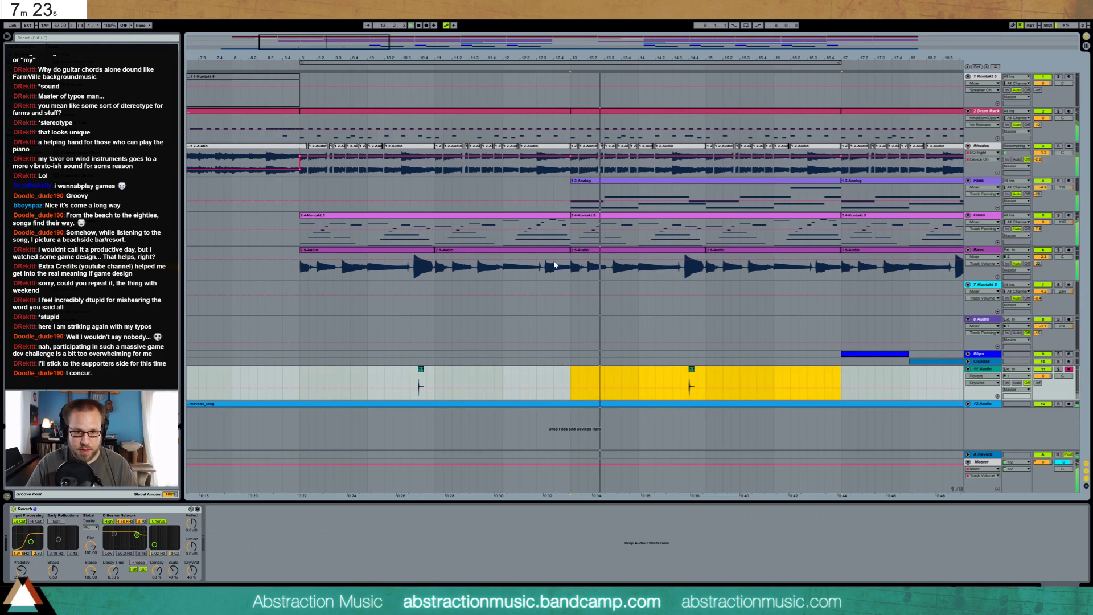
drag(338, 59, 482, 80)
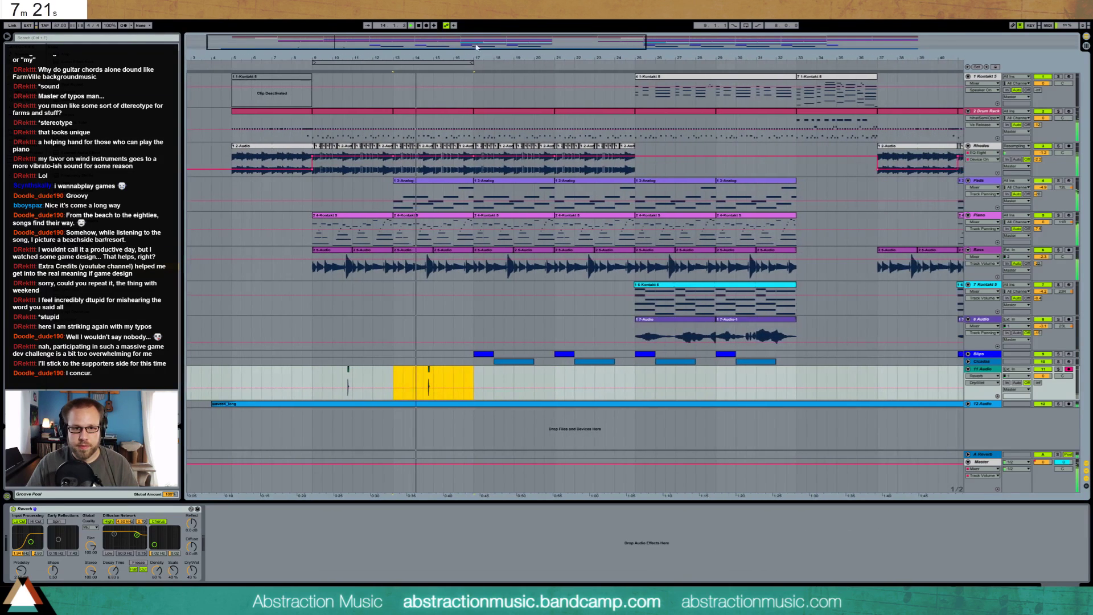
key(ctrl+d)
key(ctrl+d)
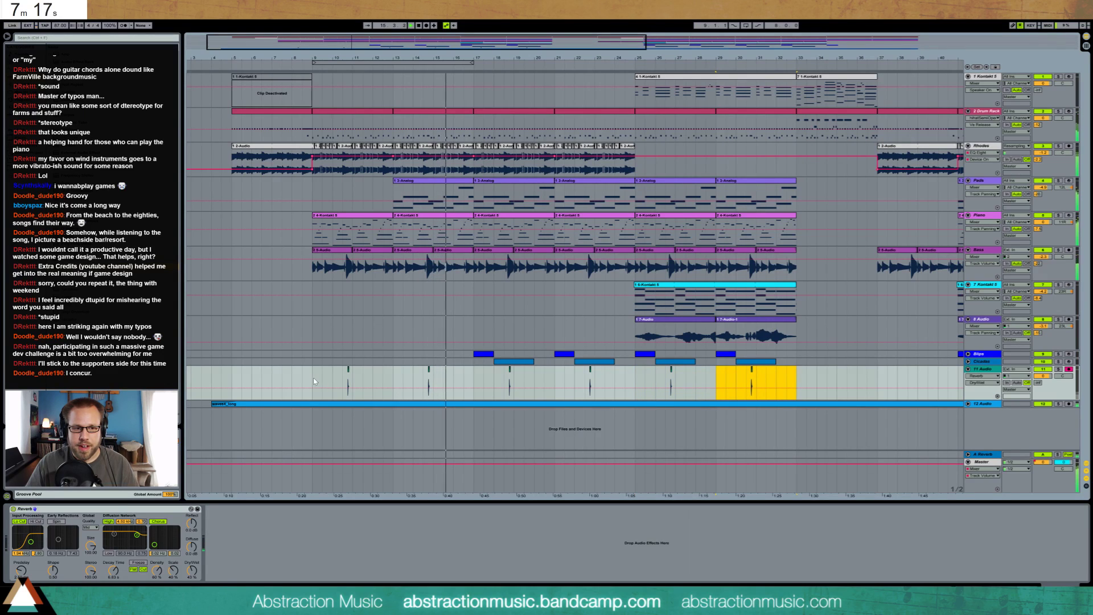
- Copy the series of hits from bars 9–33 to bar 37 onward and remove the last copy in bars 57–61
drag(312, 378, 362, 377)
drag(481, 376, 796, 378)
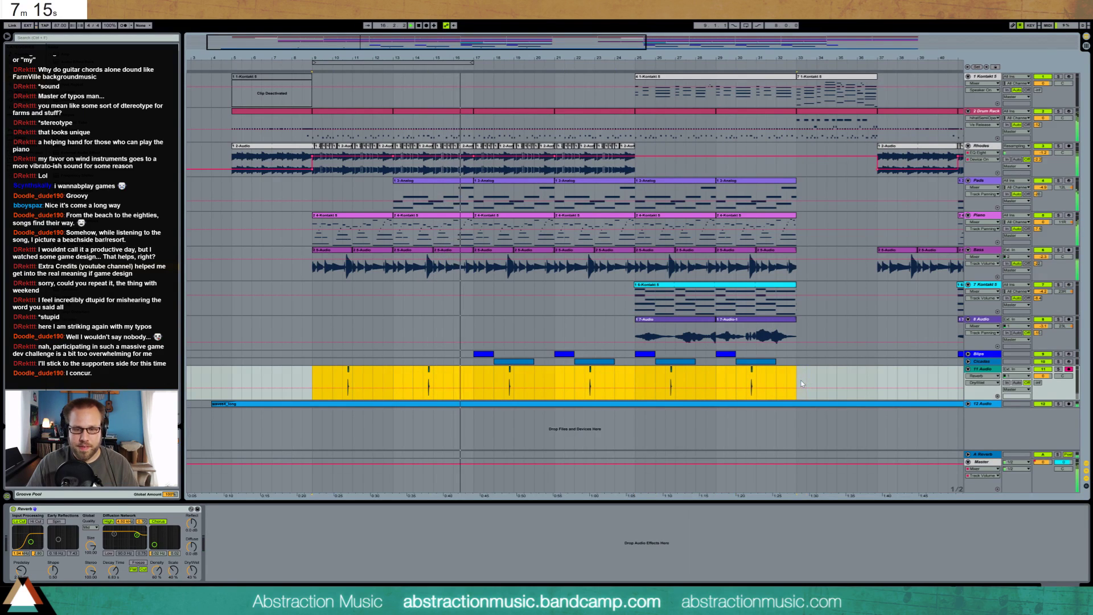
drag(877, 378, 962, 378)
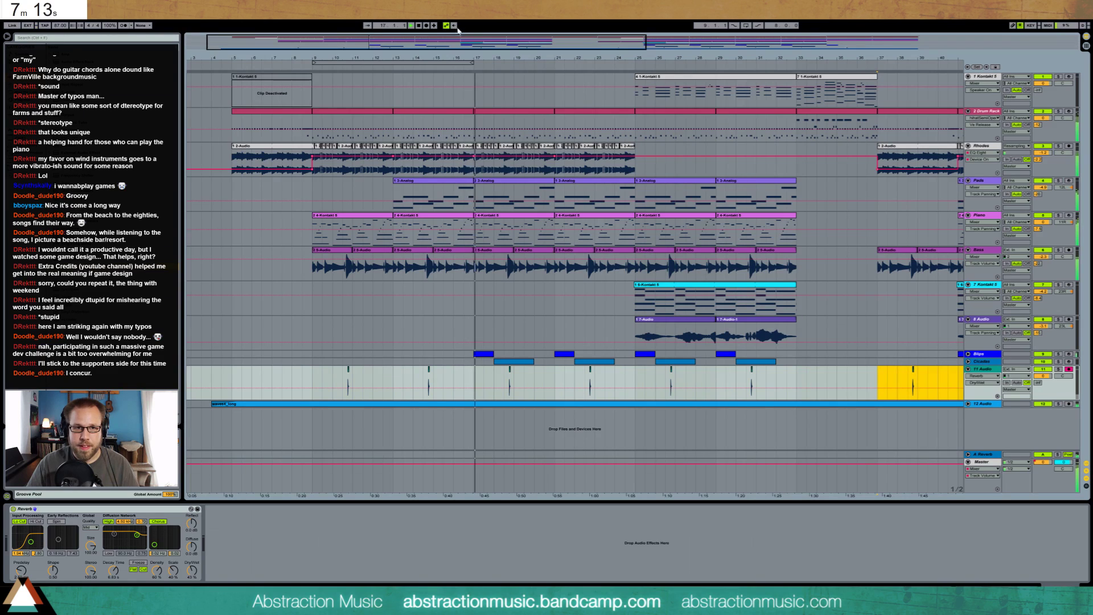
key(minus)
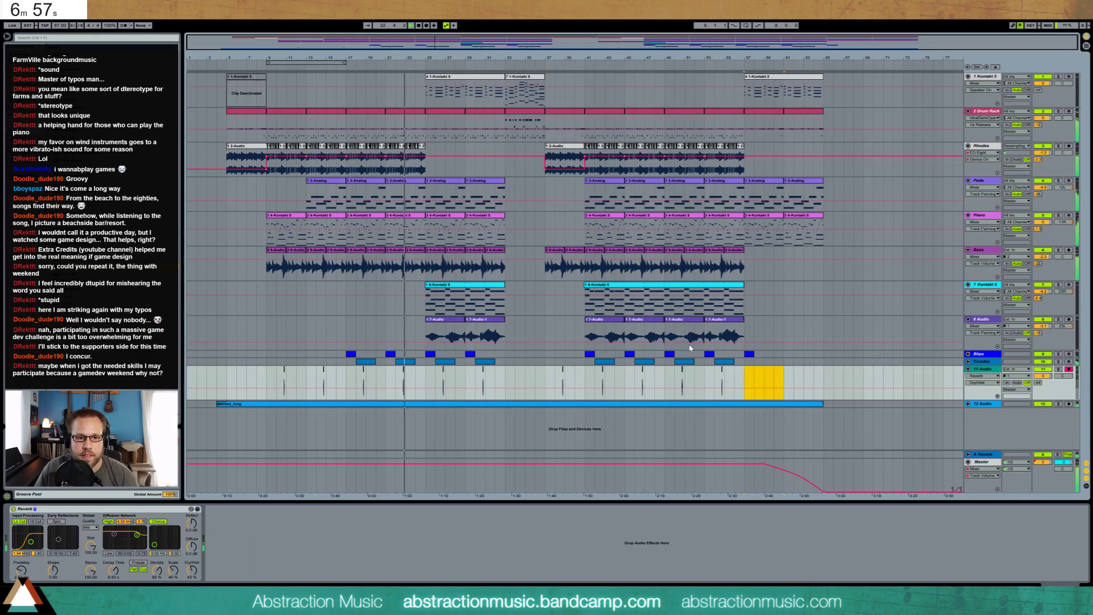
- Insert a Compressor before the Reverb on the 11 Audio track and lower its threshold
click(1003, 369)
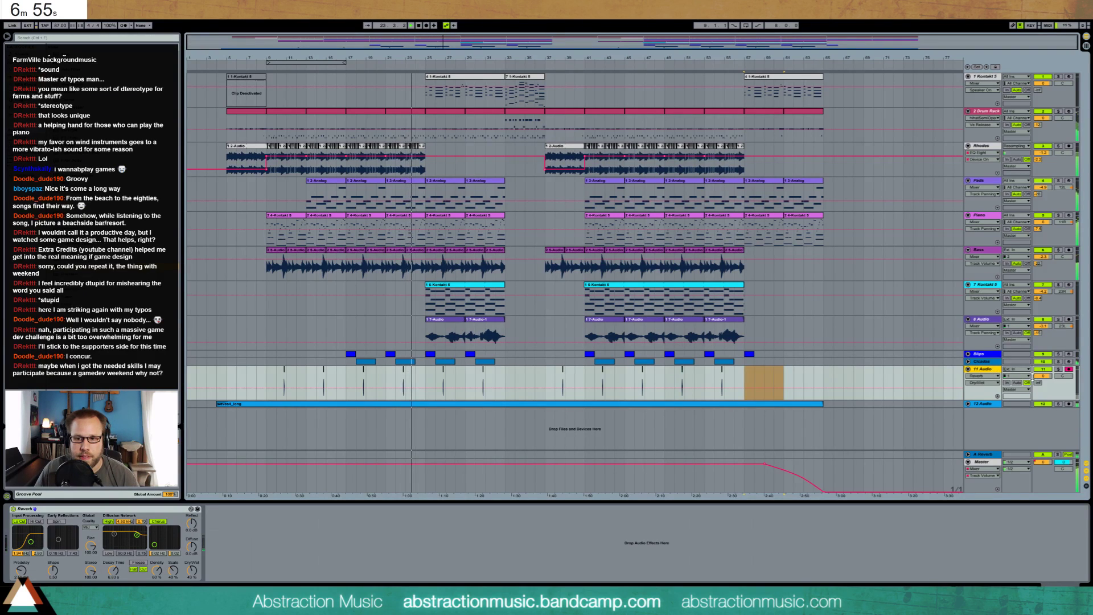
click(59, 521)
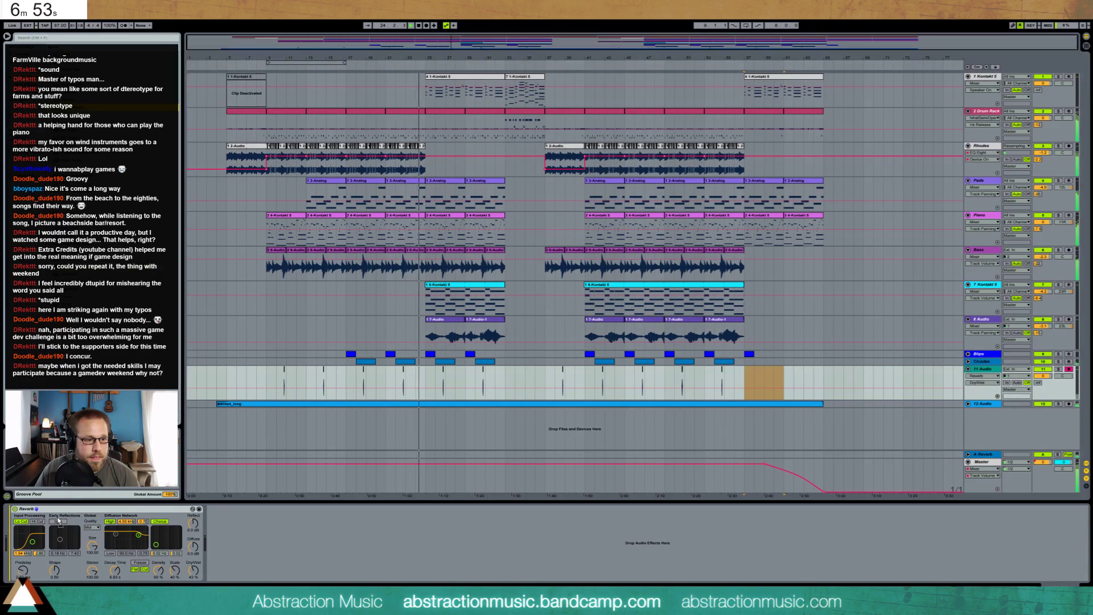
drag(46, 529, 46, 540)
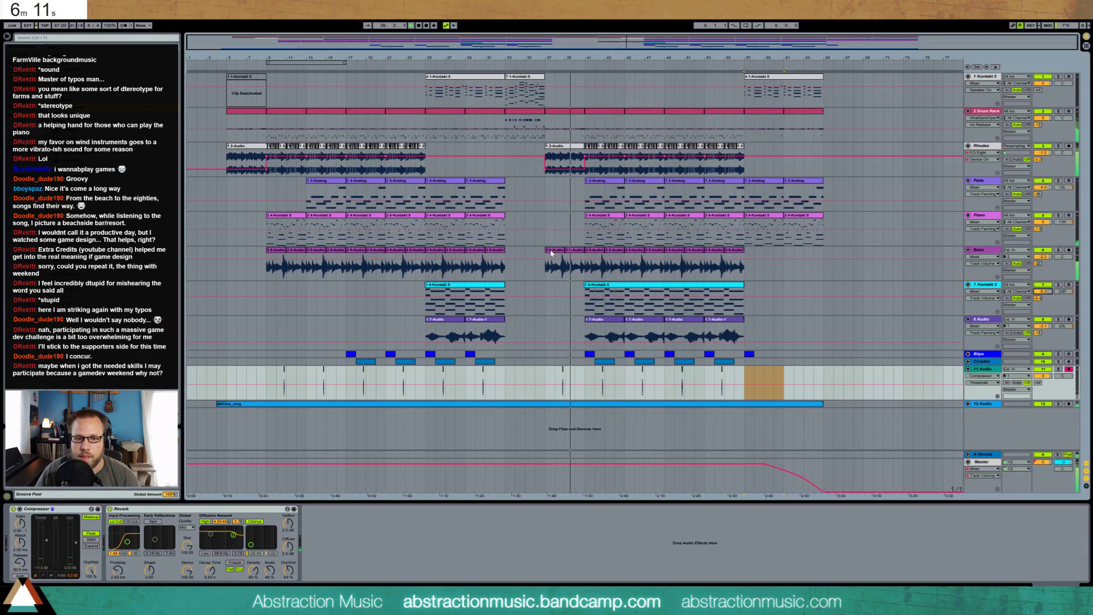
- Copy the four-bar section with the hit to the intro, filling bars 5–9 of the 11 Audio track
drag(269, 376, 227, 374)
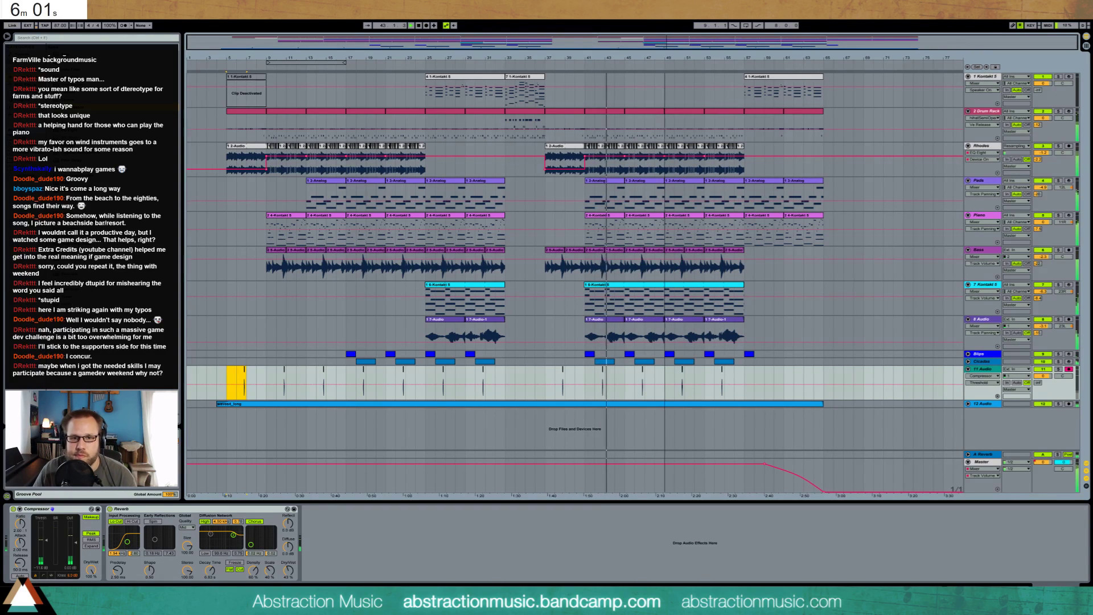
key(plus)
key(plus)
key(plus)
key(minus)
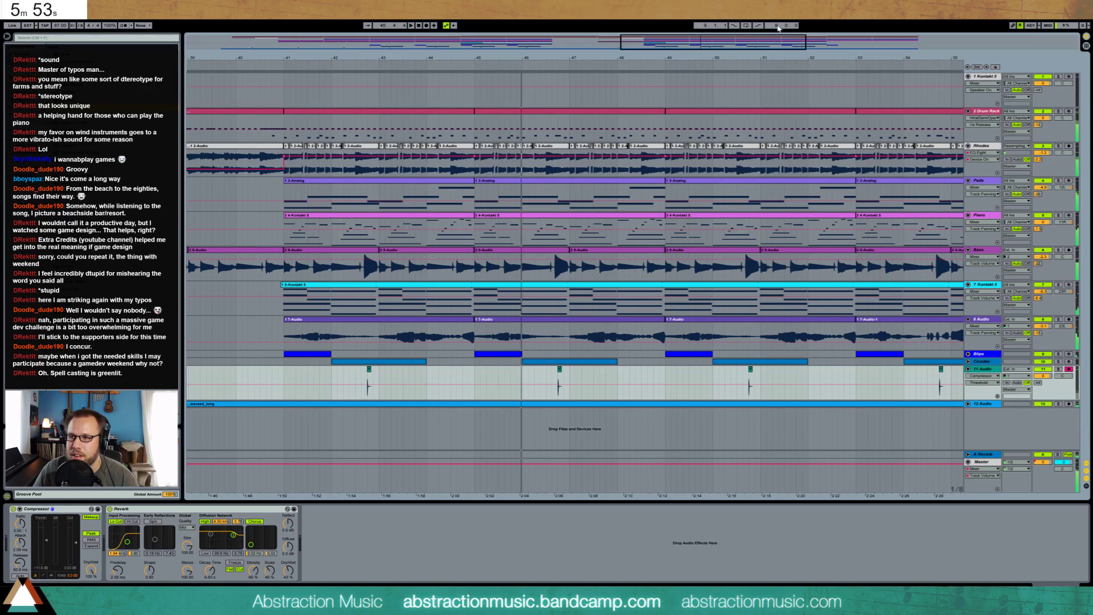
- Turn off grid snapping and nudge the first 7 Kontakt clip so that it starts slightly ahead of bar 25
key(space)
drag(490, 45, 363, 248)
click(390, 283)
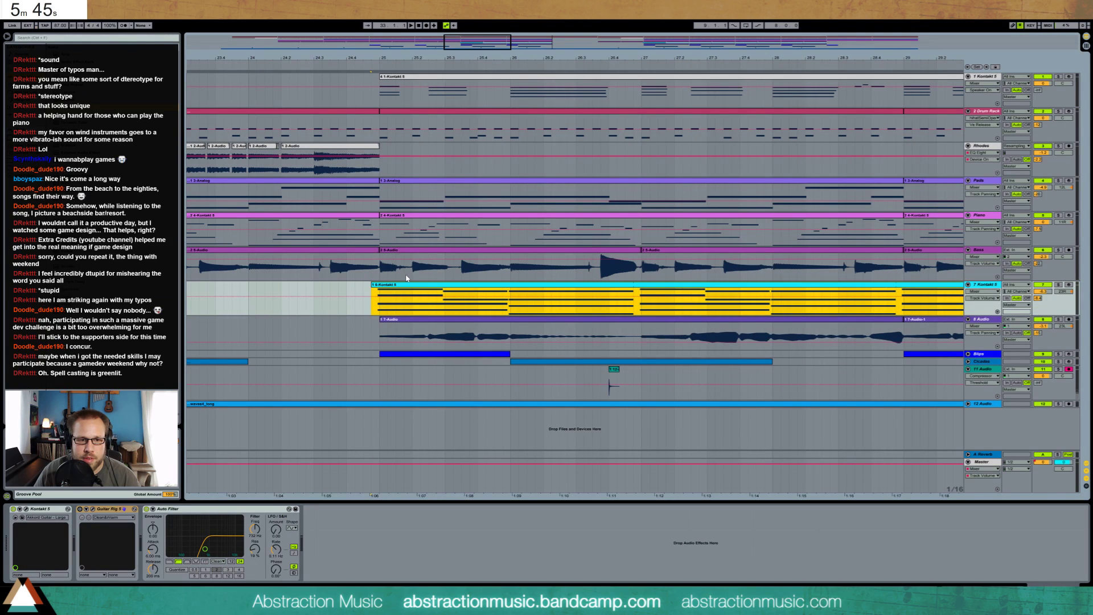
key(ctrl+4)
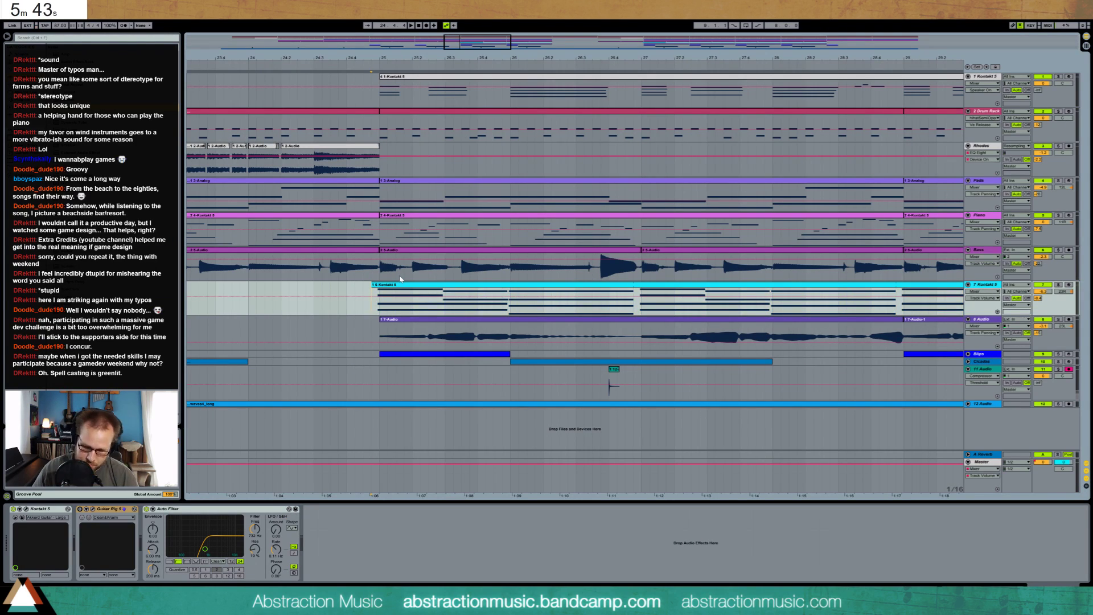
click(378, 294)
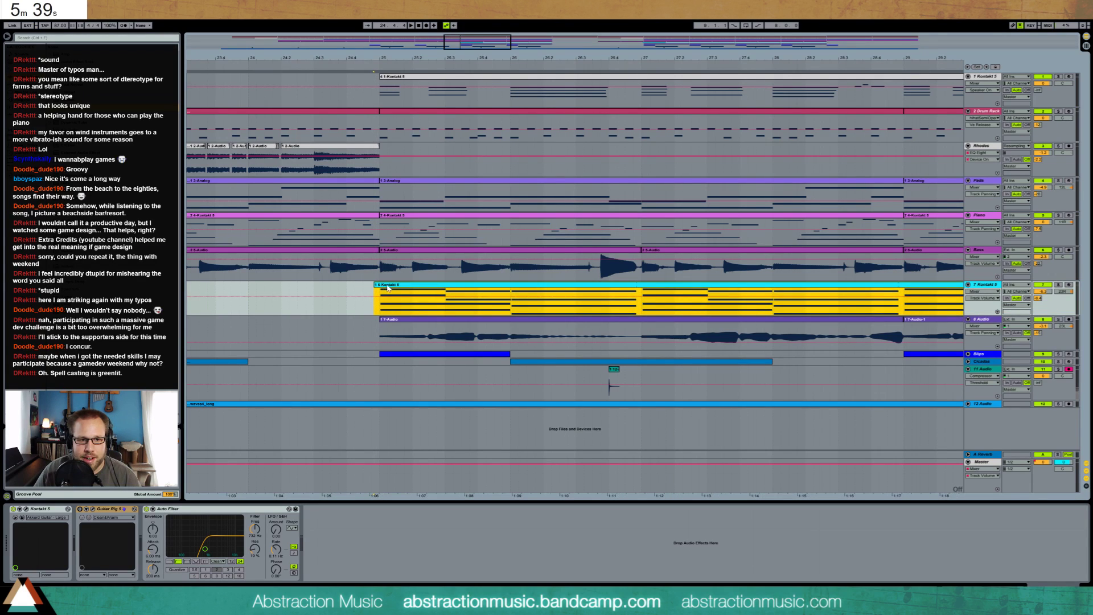
drag(390, 287, 391, 287)
click(360, 291)
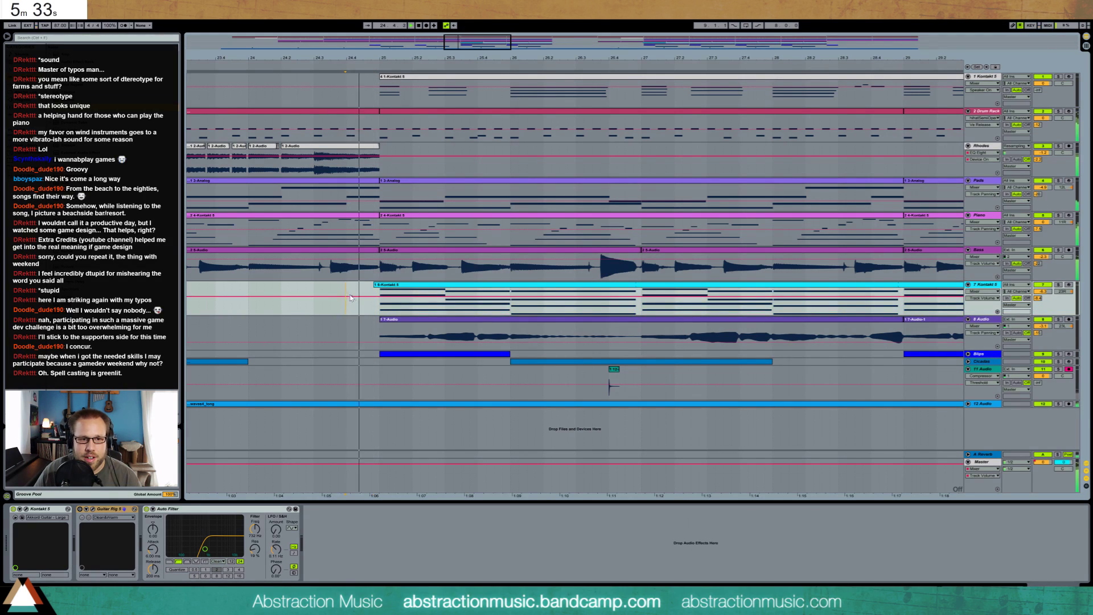
drag(392, 287, 395, 288)
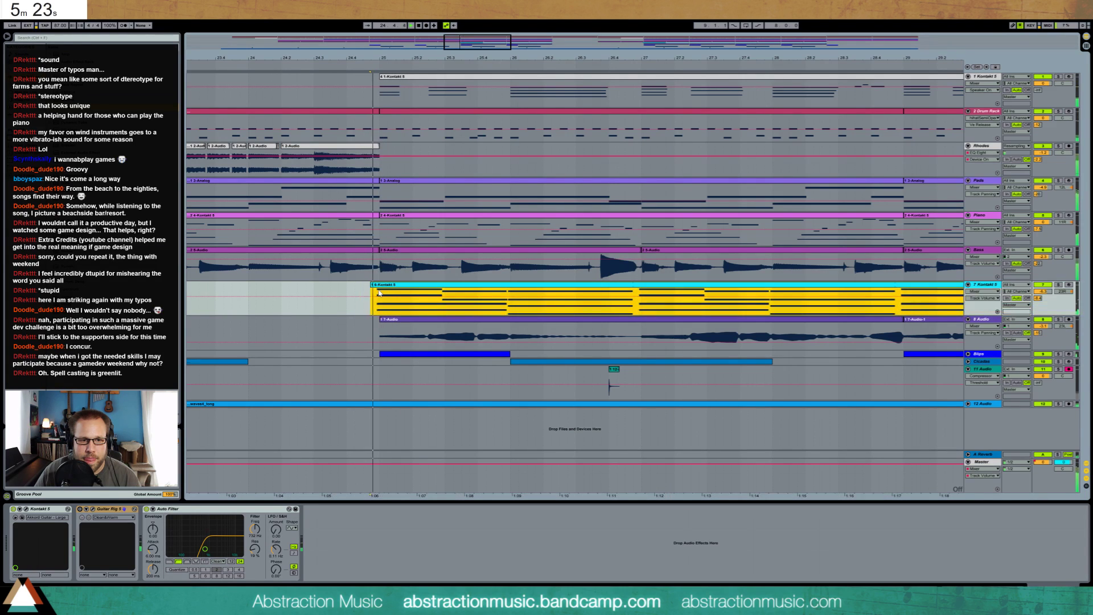
- Play back the song from the nudged 7 Kontakt clip and again from the second section to check the arrangement
key(space)
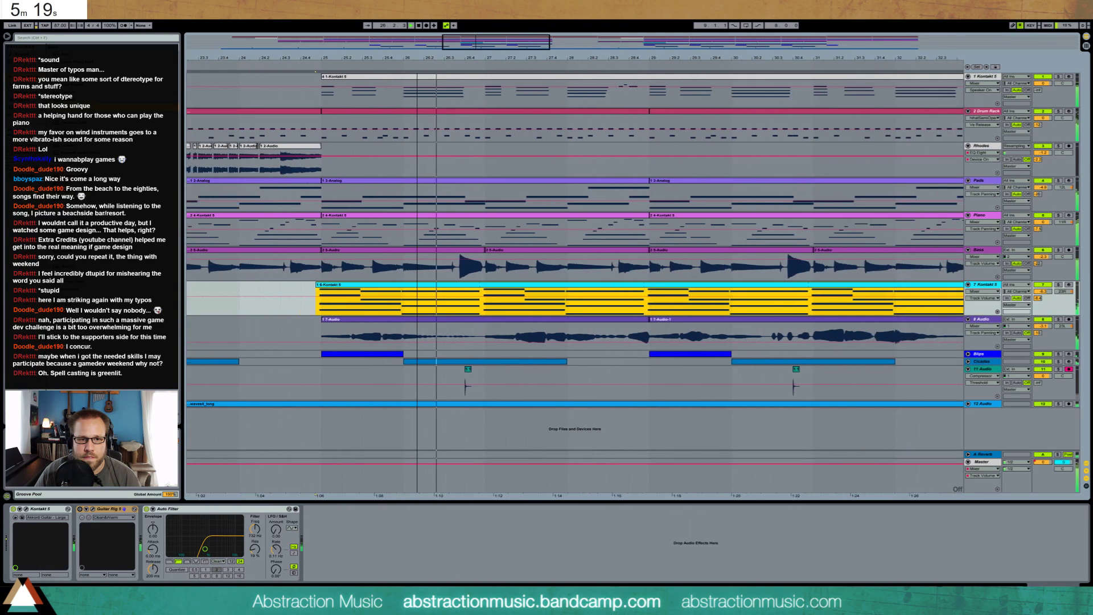
key(minus)
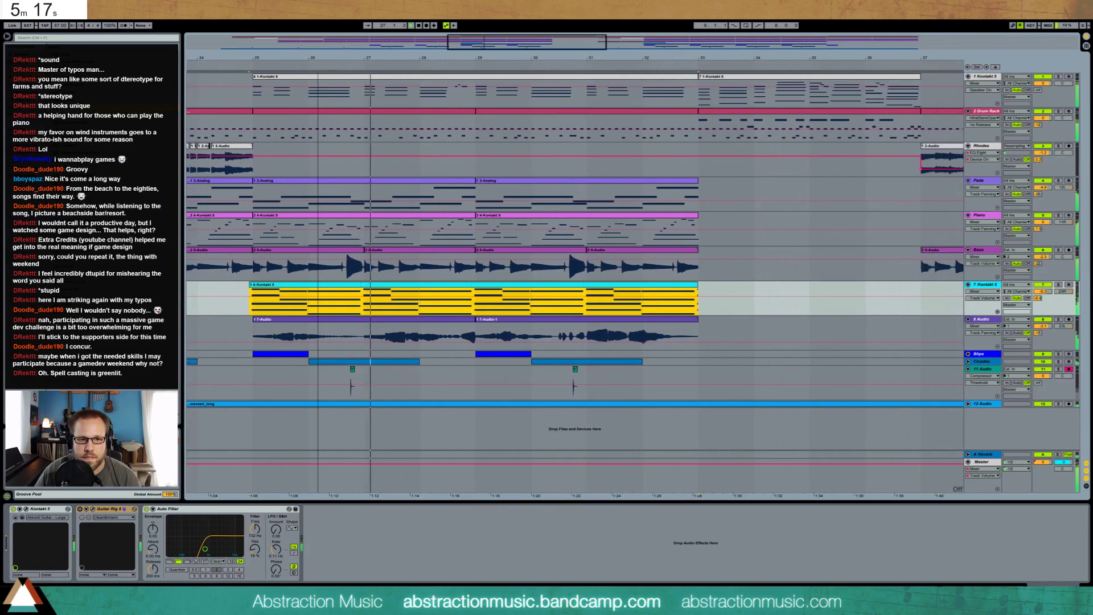
drag(529, 42, 535, 44)
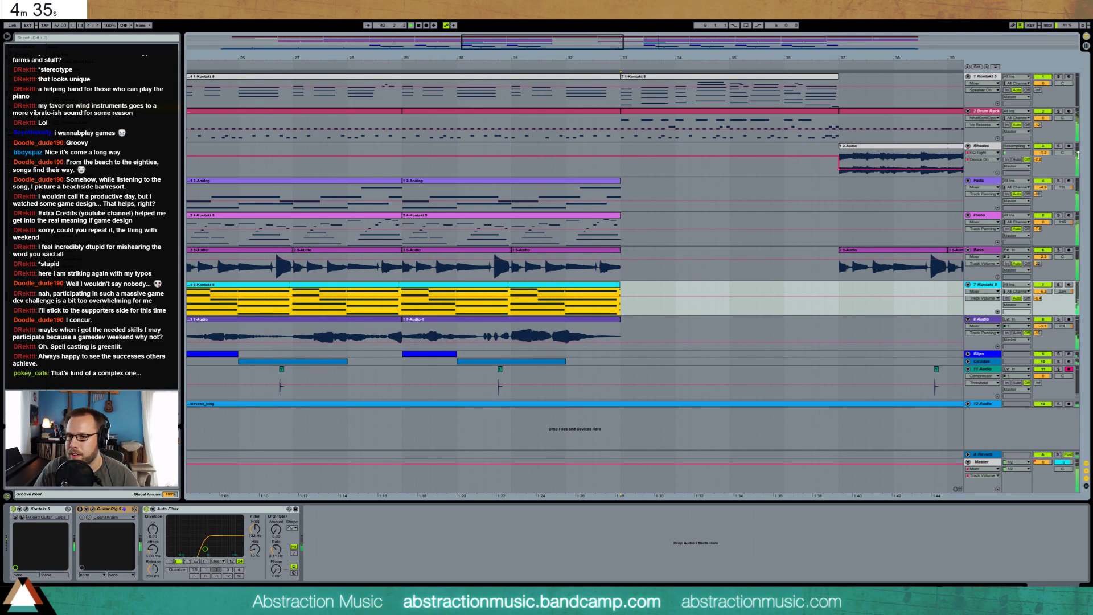
drag(552, 37, 771, 79)
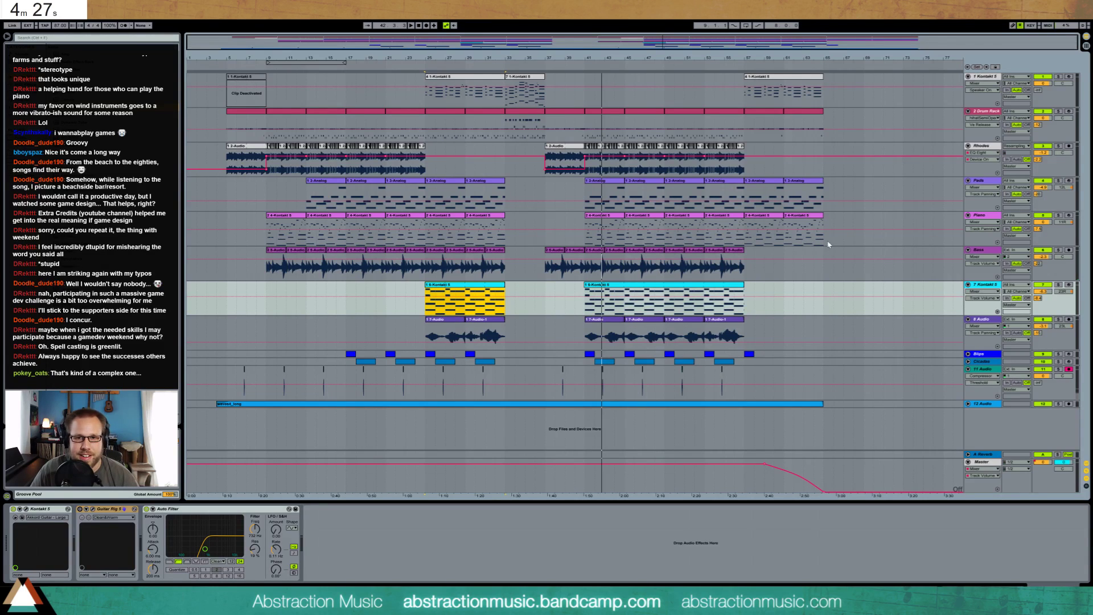
click(582, 66)
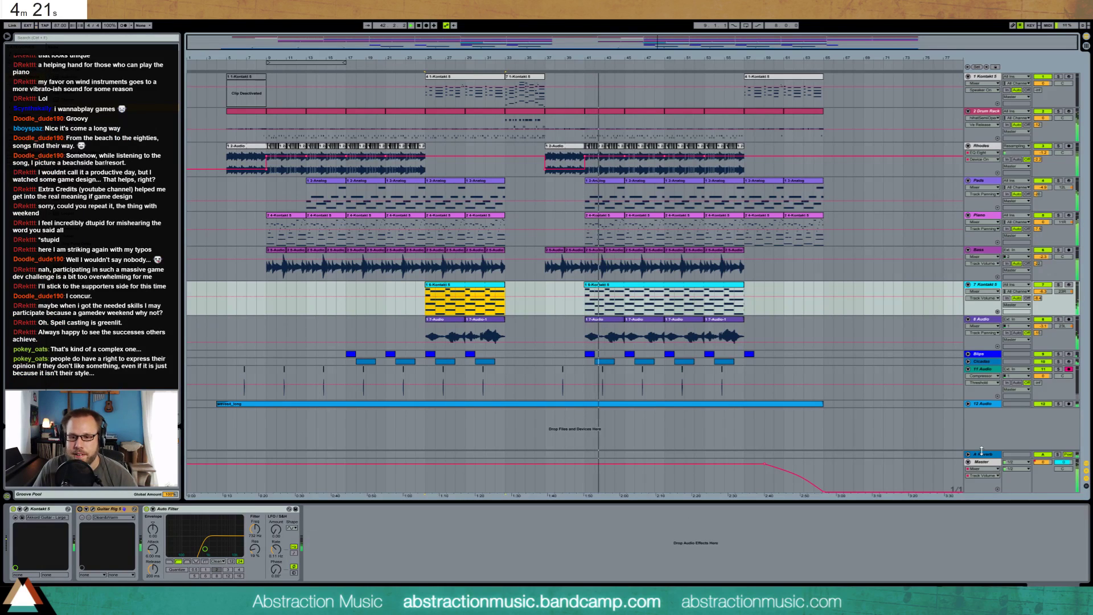
- Move the EQ Eight on/off automation drop on the Rhodes track about two bars earlier, ahead of bar 37
click(814, 476)
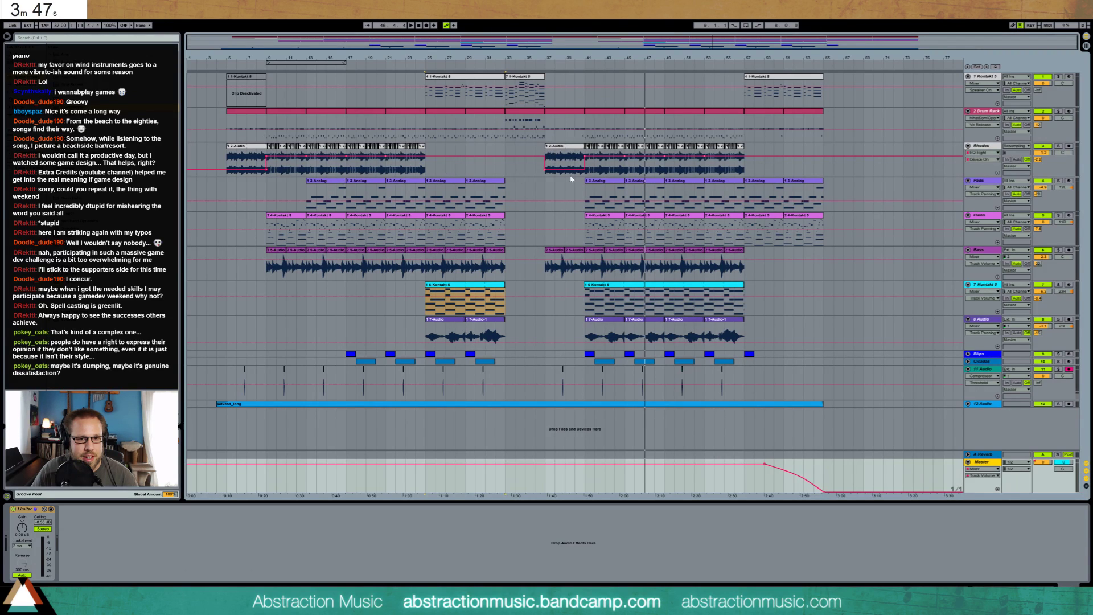
drag(546, 169, 528, 169)
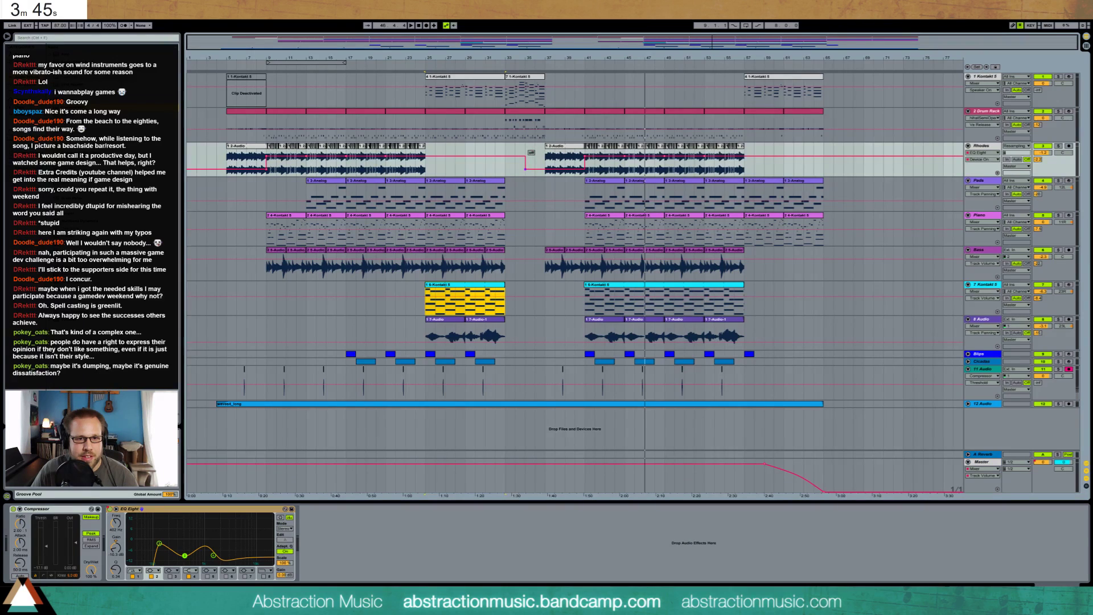
click(382, 368)
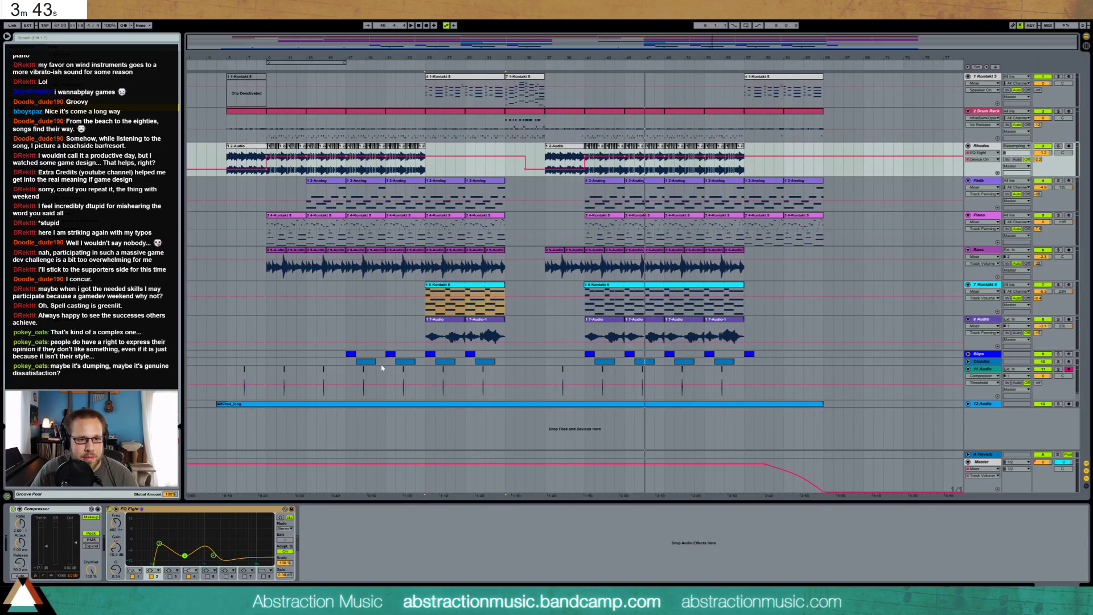
- Load the BB-Simple Mastering rack on the Master track, with its EQ Eight, Multiband Dynamics and Glue Compressor ahead of the Limiter
click(385, 405)
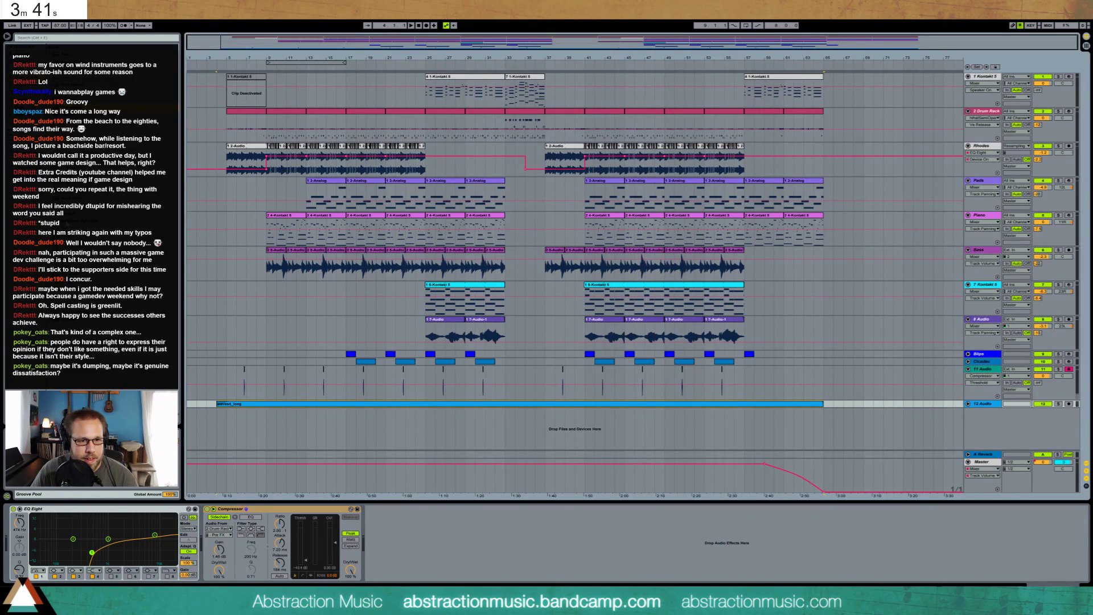
click(980, 464)
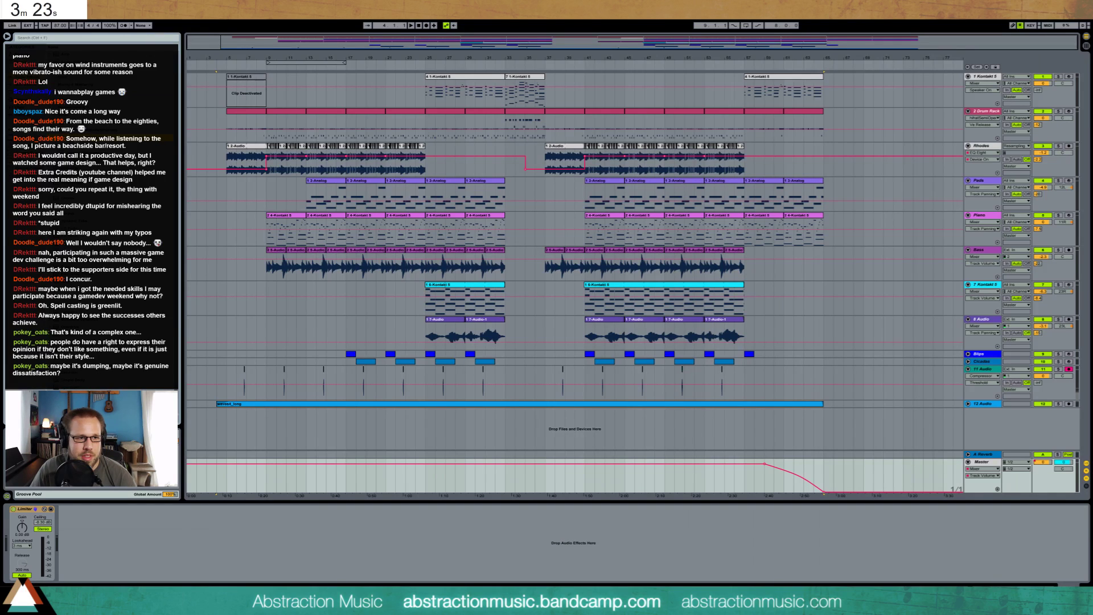
click(24, 513)
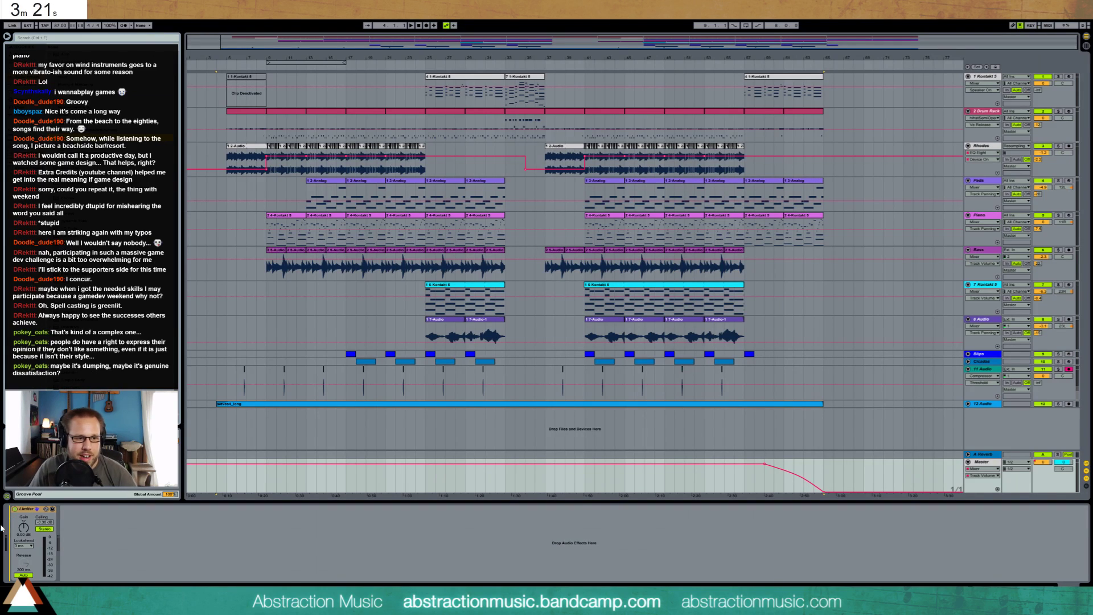
click(9, 521)
click(163, 545)
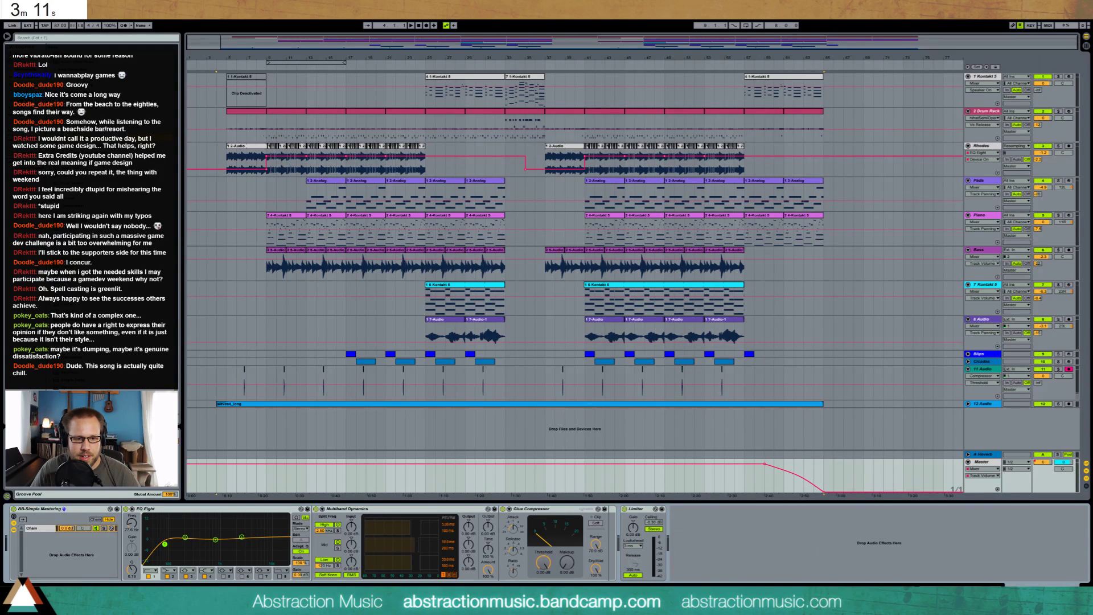
- Adjust the threshold, makeup and attack of the Glue Compressor on the Master track while the song plays from around bar 24
click(543, 564)
key(space)
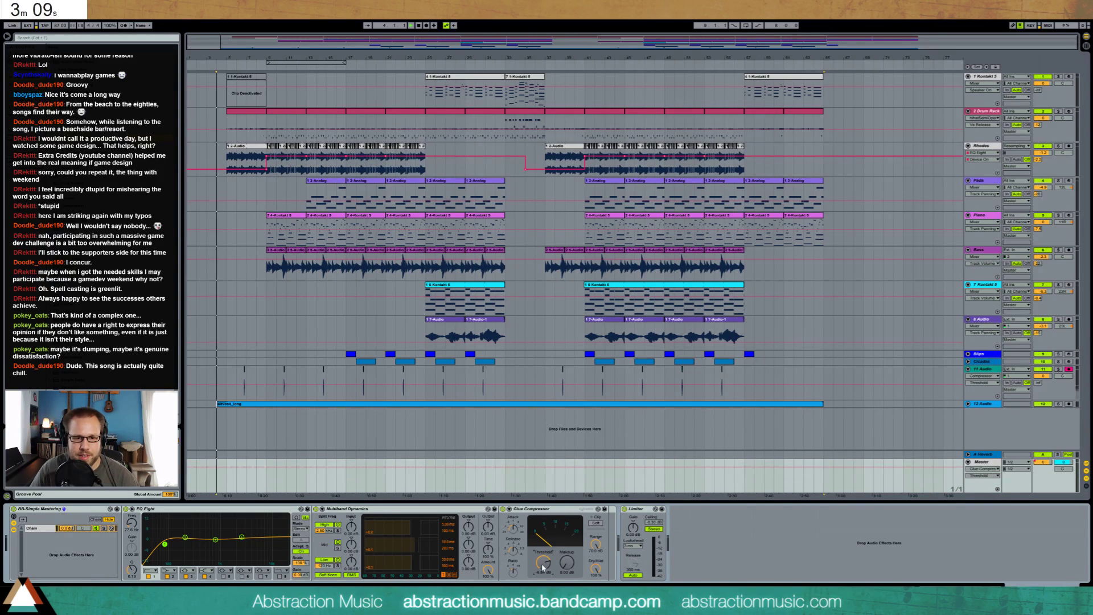
key(space)
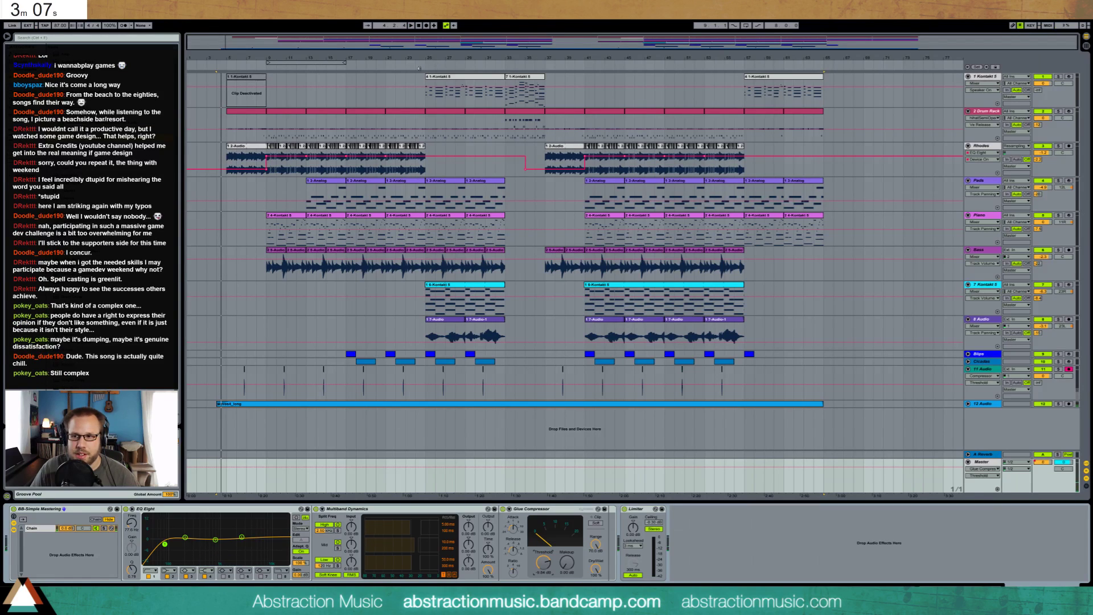
key(space)
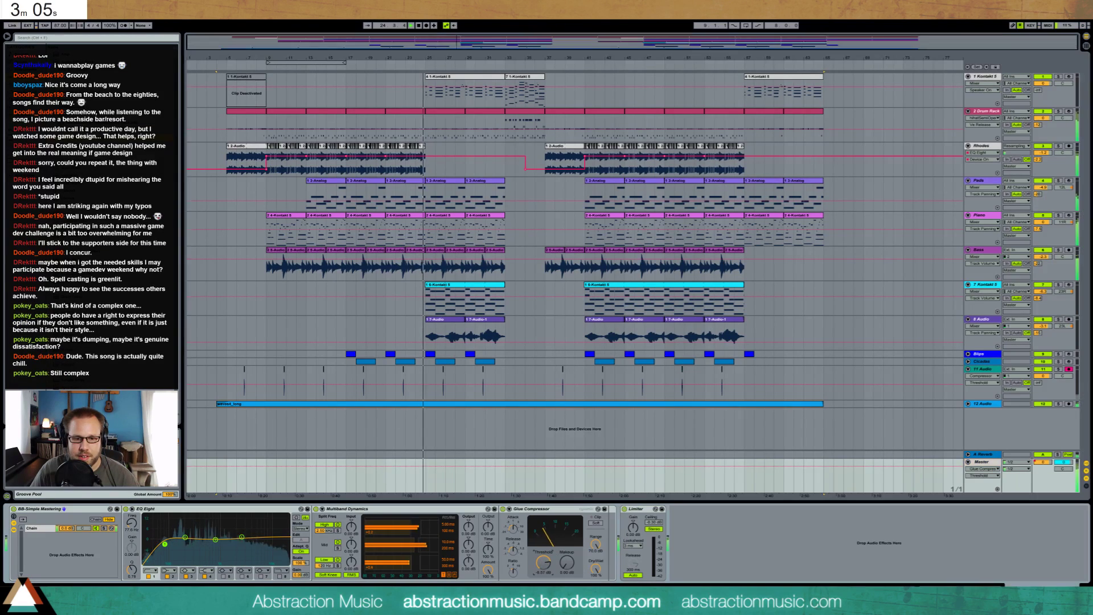
mouse_move(543, 564)
mouse_down()
mouse_move(543, 553)
mouse_move(562, 555)
mouse_up()
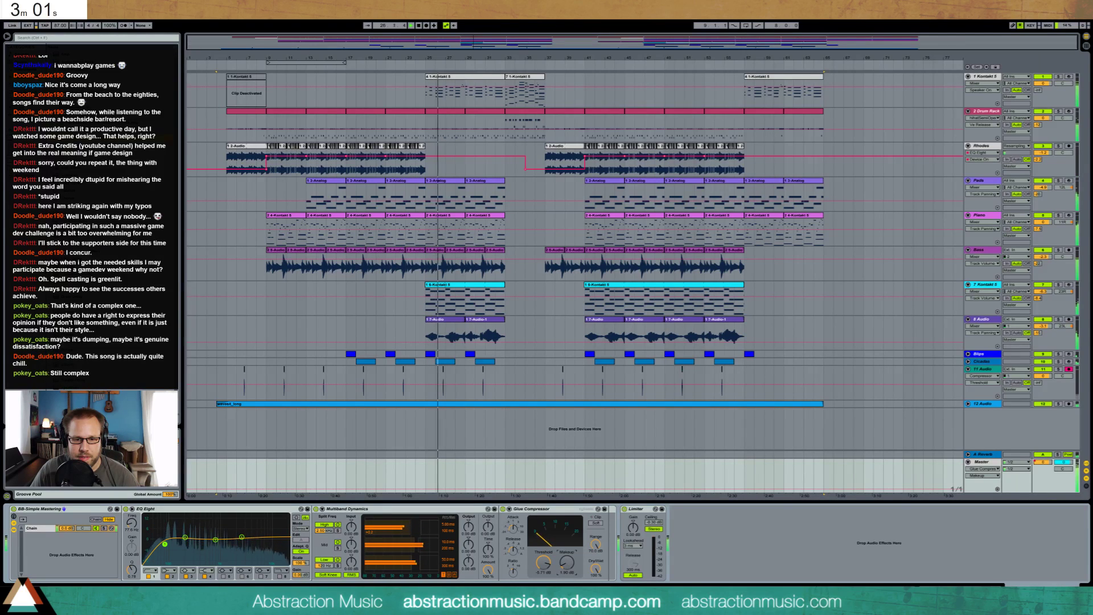
click(512, 534)
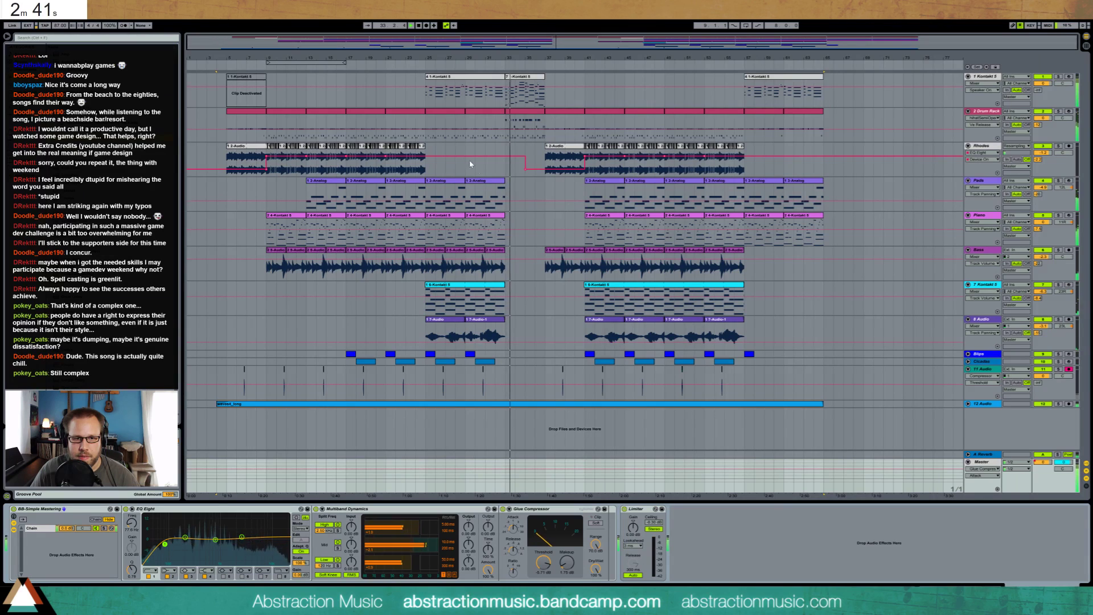
- Play the song from bar 37 and duplicate the 11 Audio section at bars 53–57 into bars 57–61
click(547, 393)
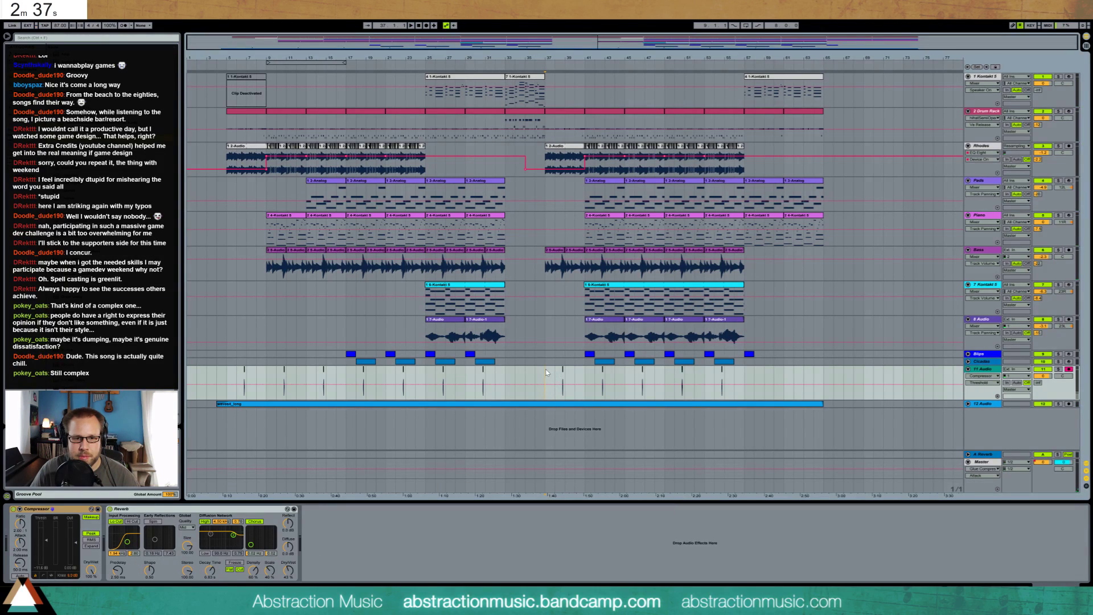
key(space)
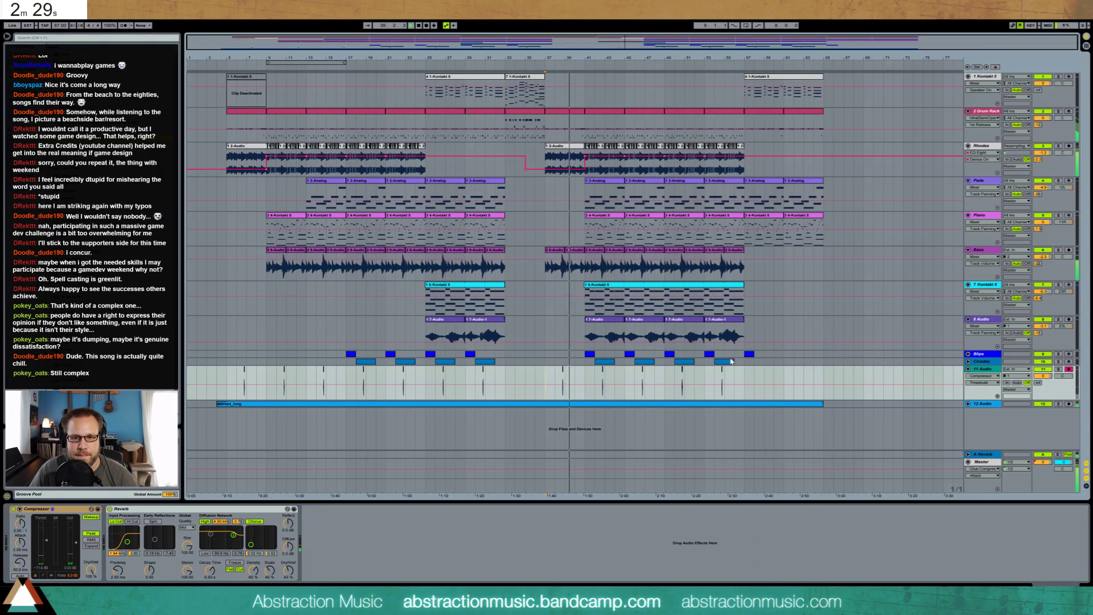
drag(744, 376, 705, 380)
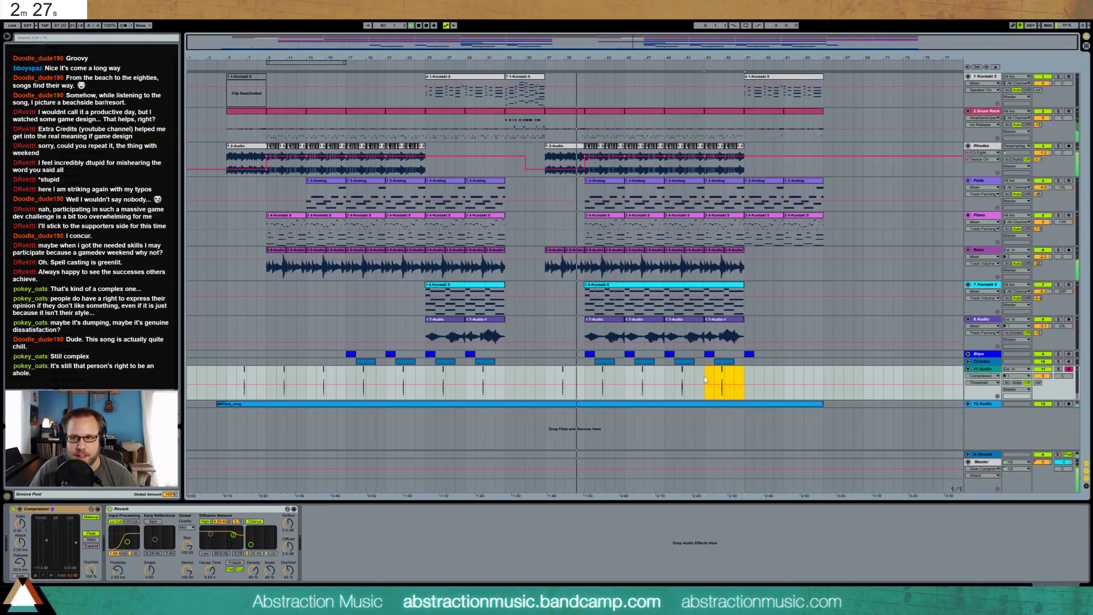
key(ctrl+d)
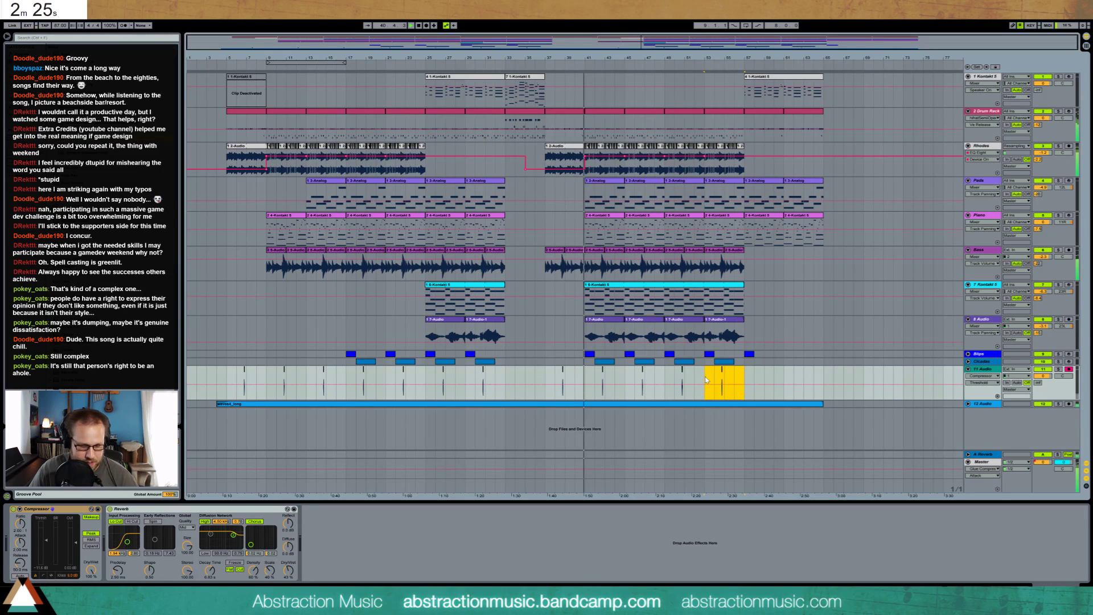
- Play the song from the start of the Rhodes part at bar 5, and again, to check the opening sections
click(574, 193)
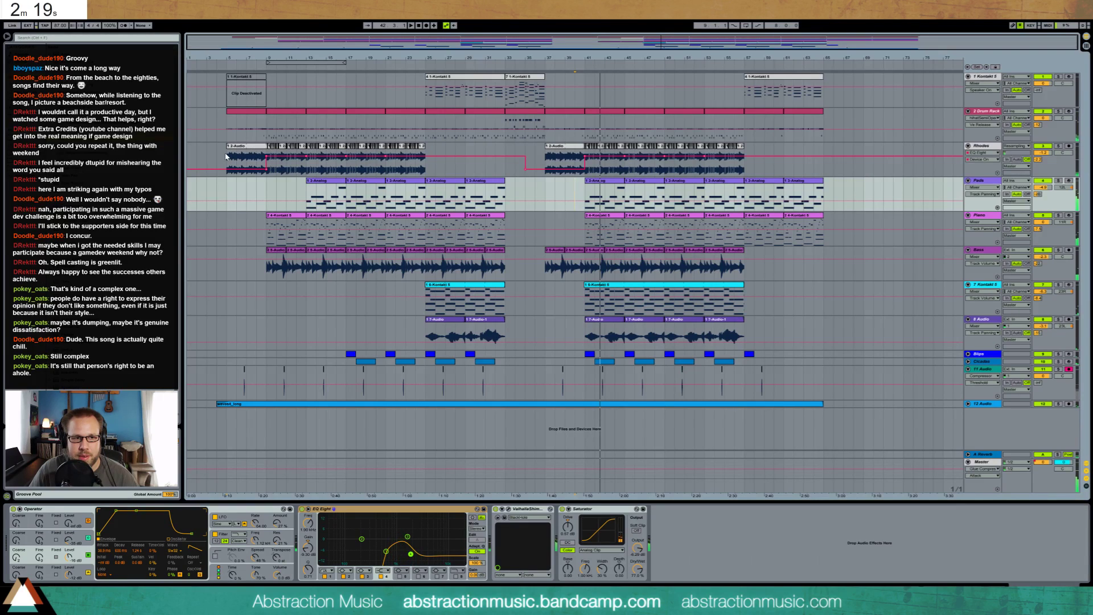
click(242, 166)
key(space)
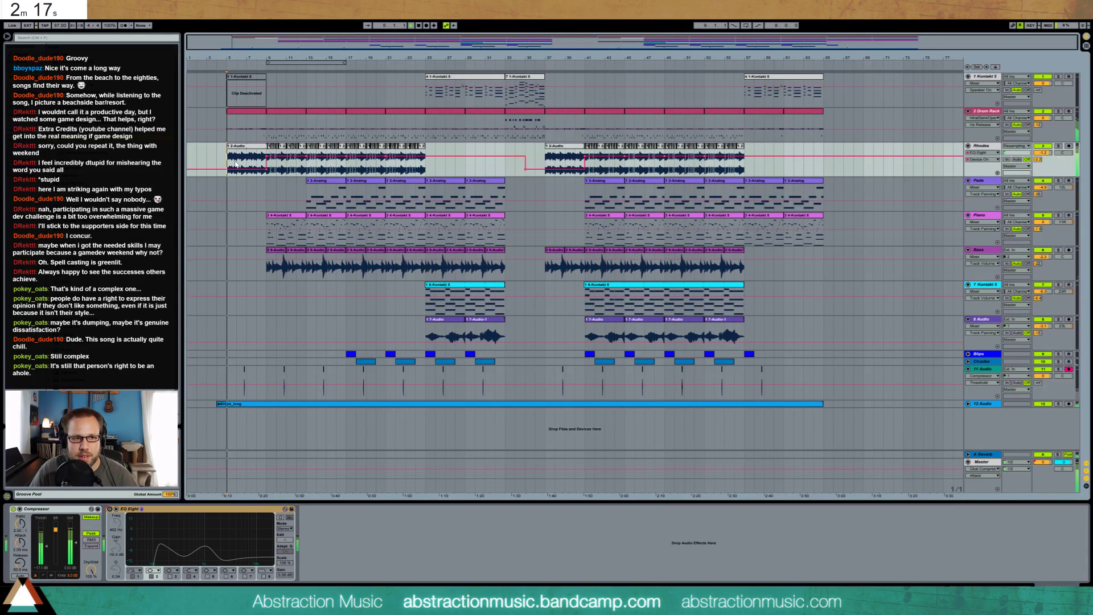
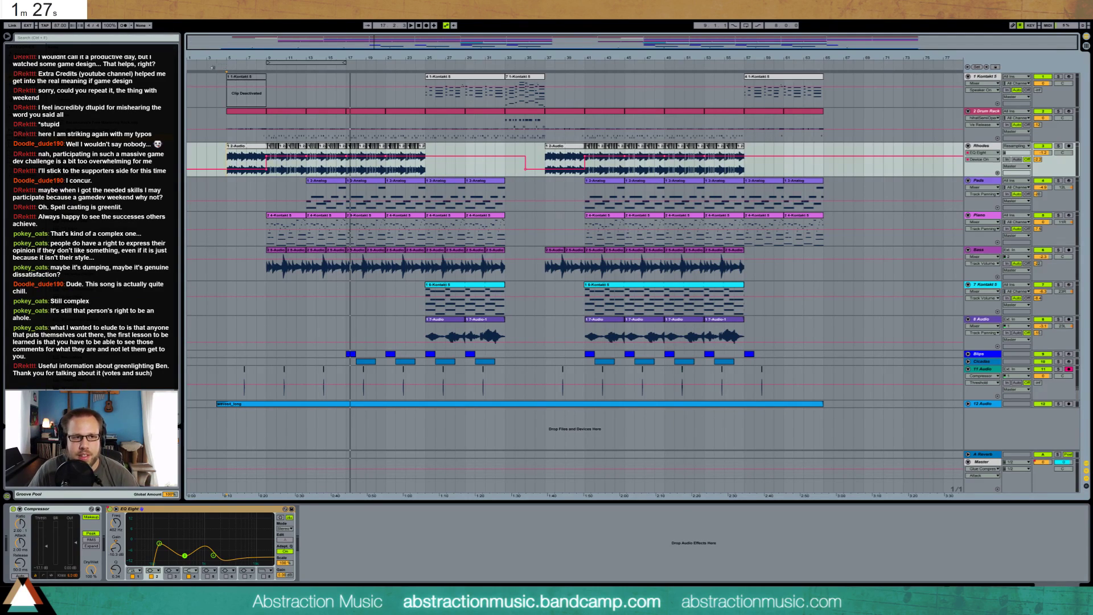
key(0)
key(space)
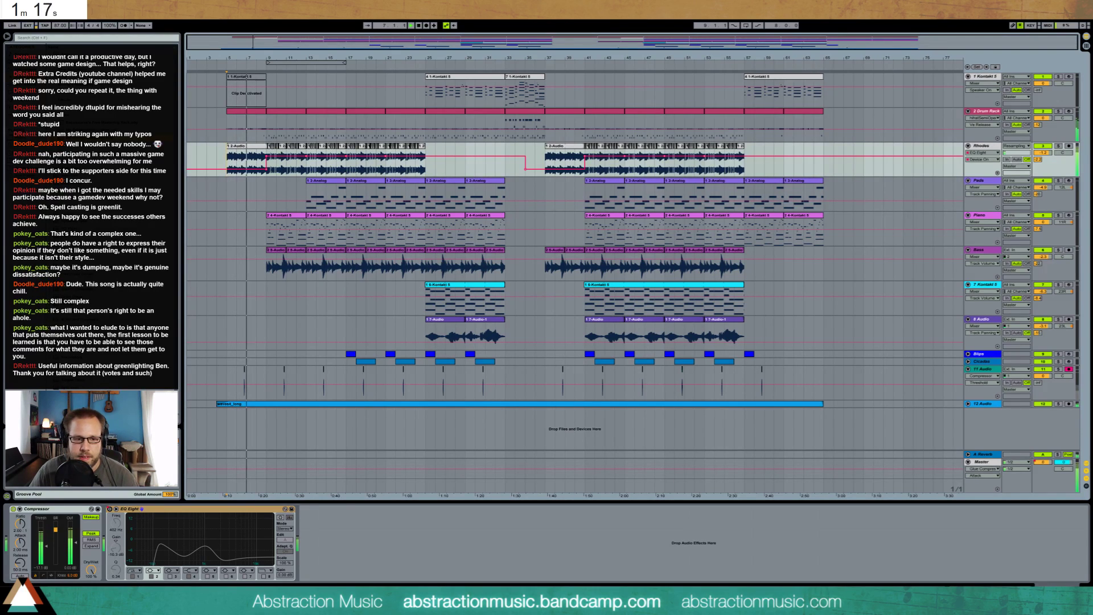
- Switch to the browser and close the countdown timer window, confirming to leave the page
key(alt+Tab)
click(969, 162)
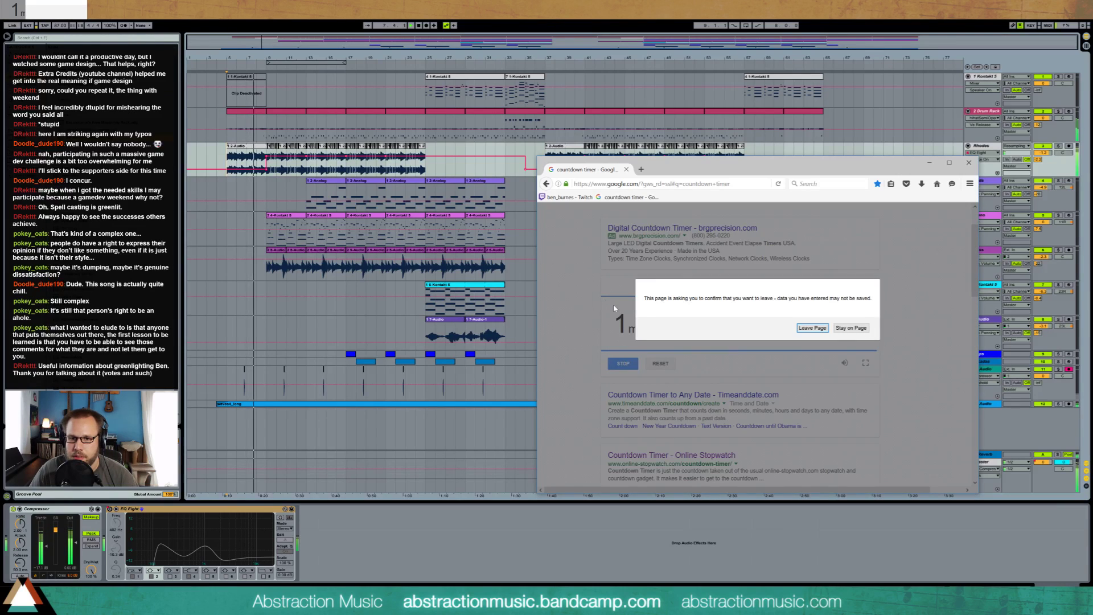
click(811, 329)
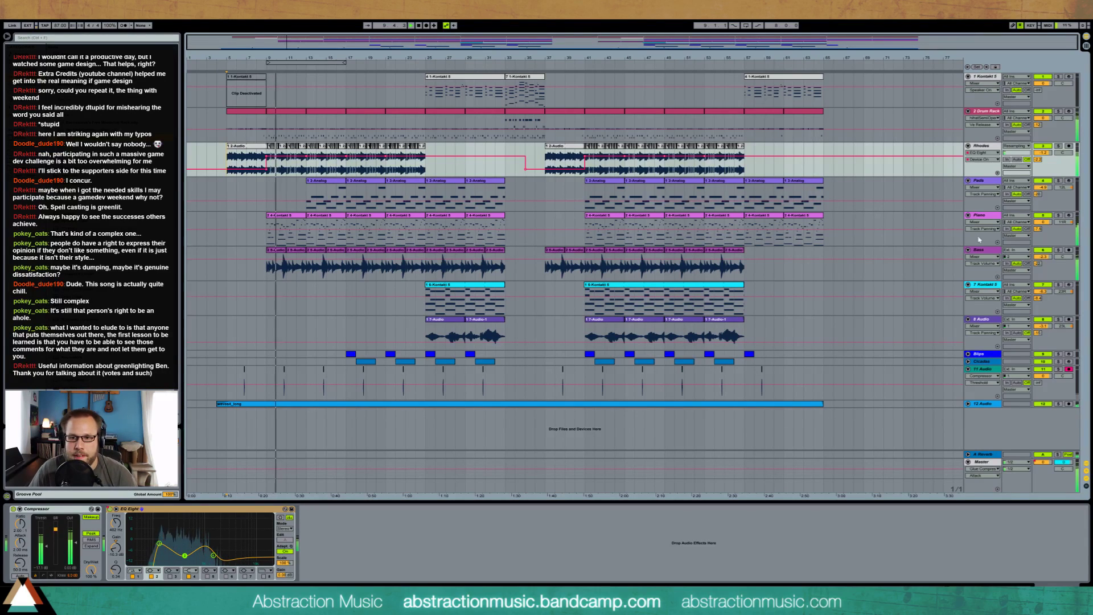
- Adjust the Bass track's volume and shape a low cut with band 1 of the Piano track's EQ Eight
drag(1049, 261, 1046, 263)
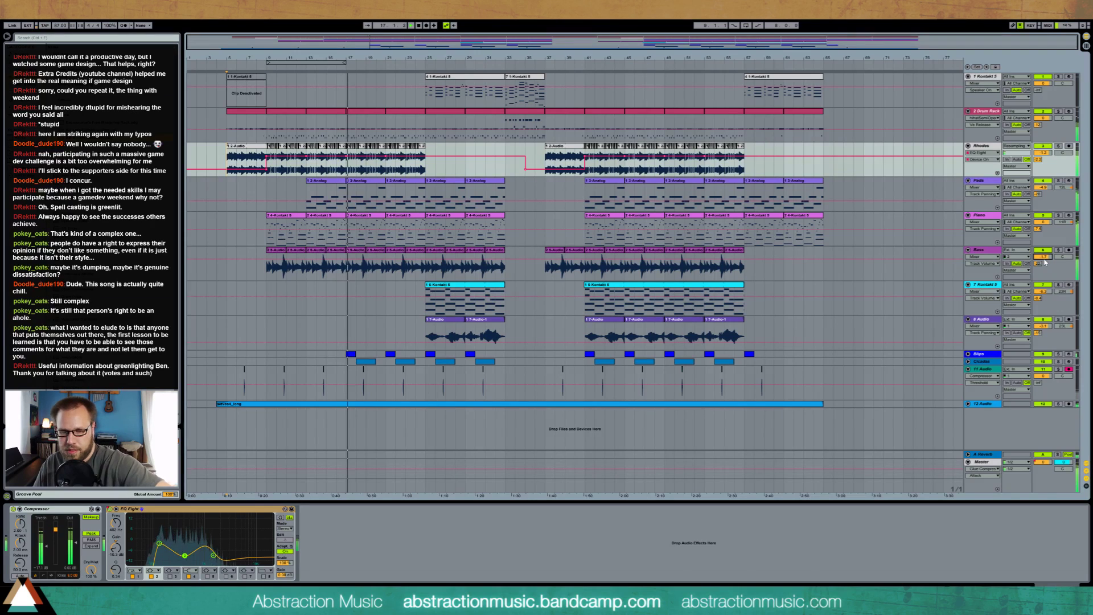
click(990, 216)
click(230, 564)
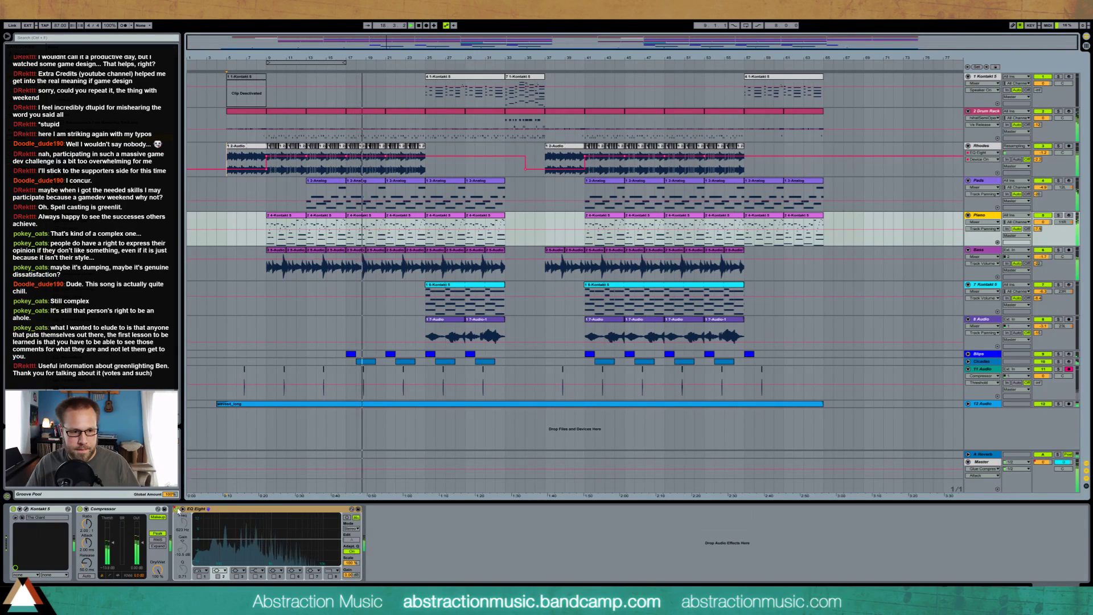
key(0)
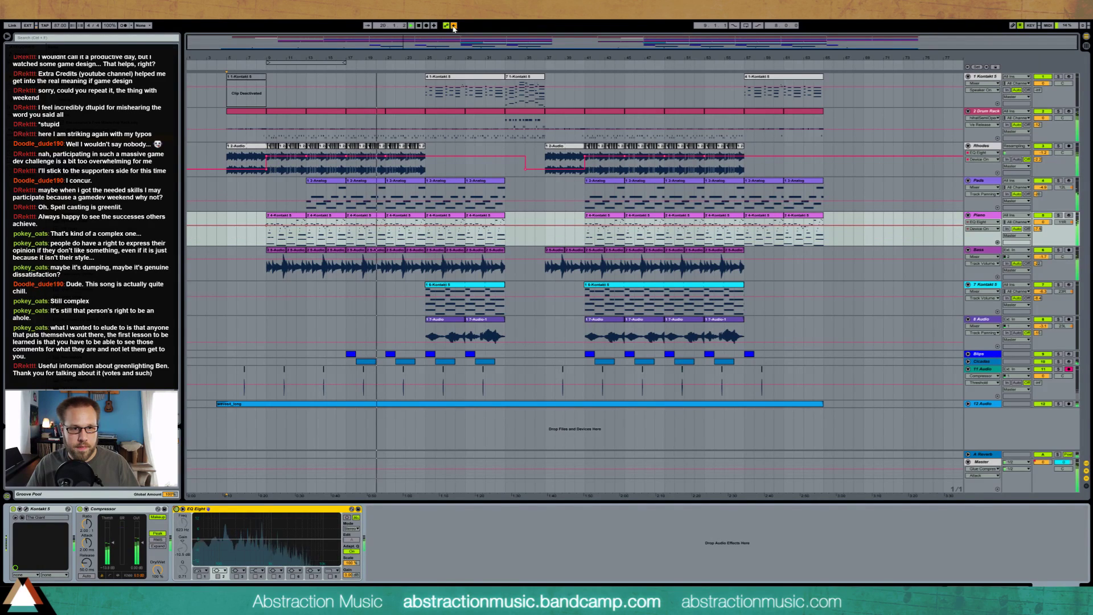
click(199, 576)
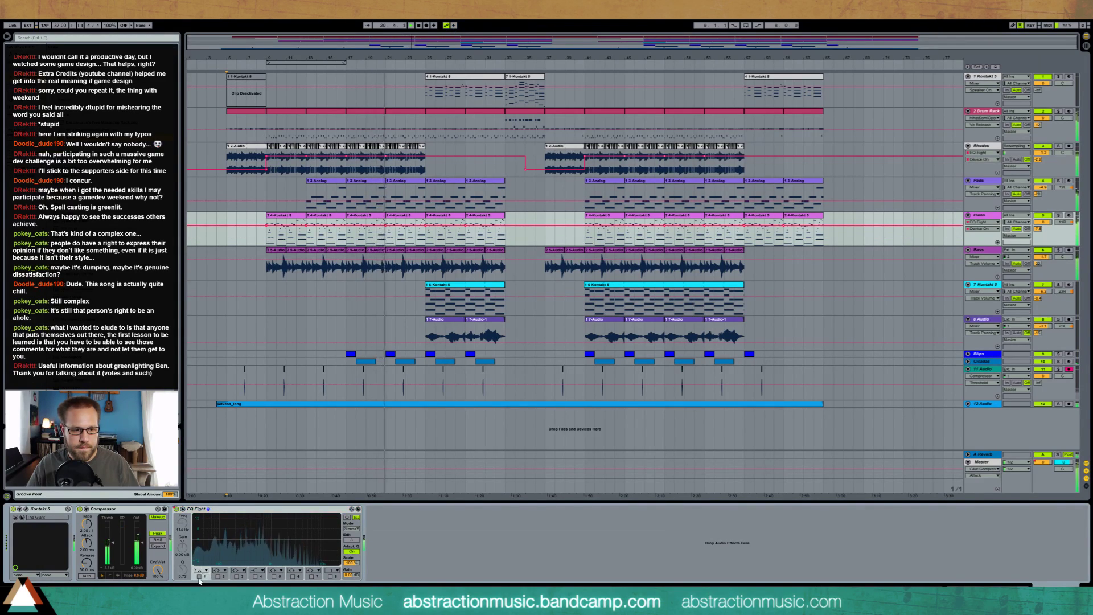
click(199, 576)
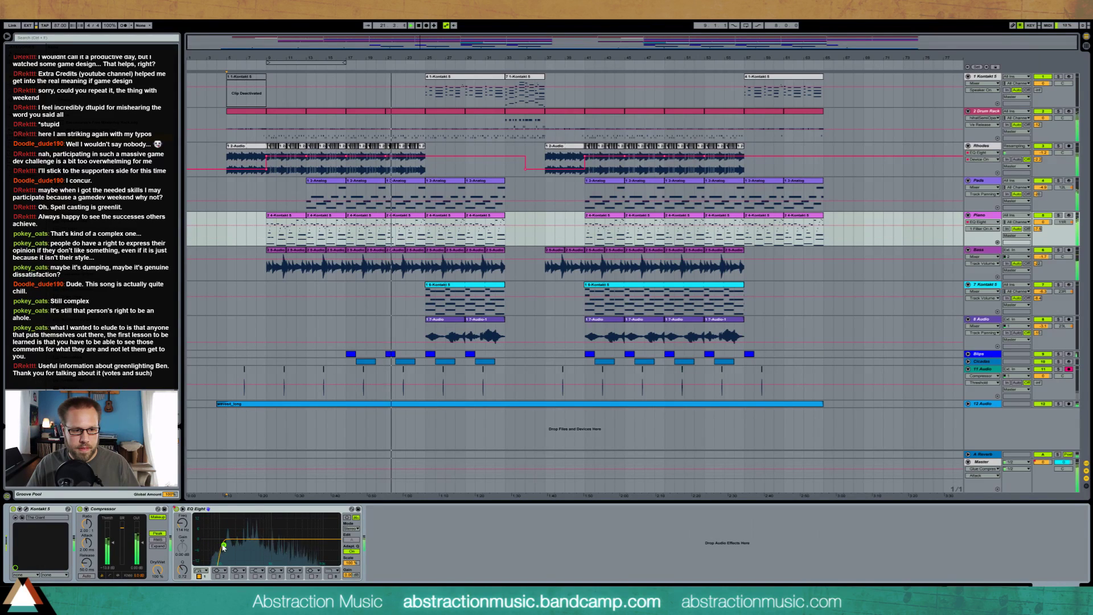
drag(209, 546, 213, 545)
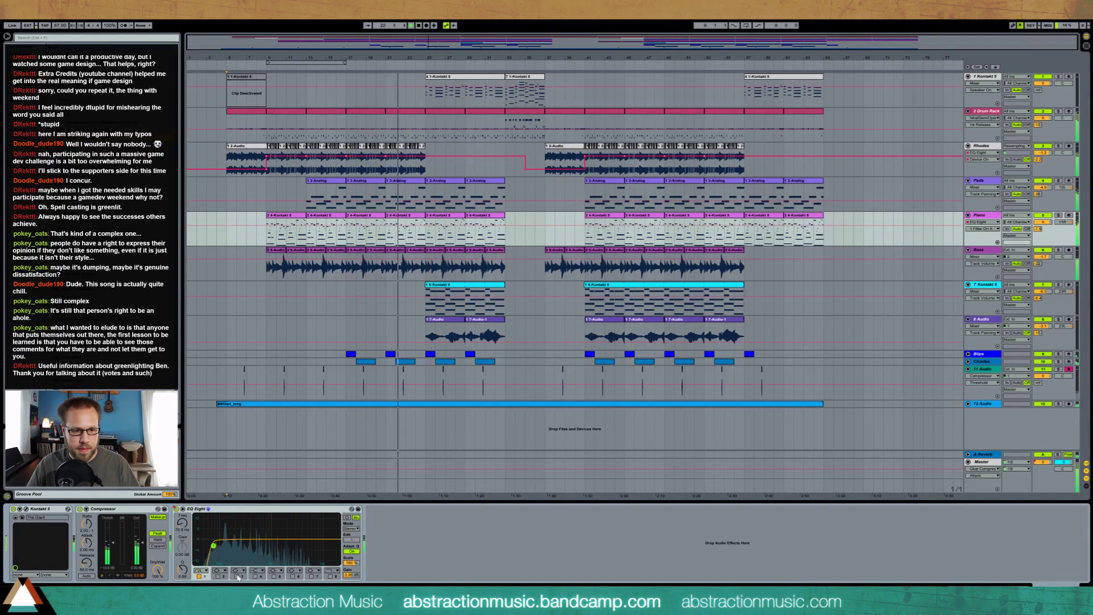
- Enable bands 2 and 3 of the Piano track's EQ Eight and shape a dip in the midrange, ending playback
click(237, 576)
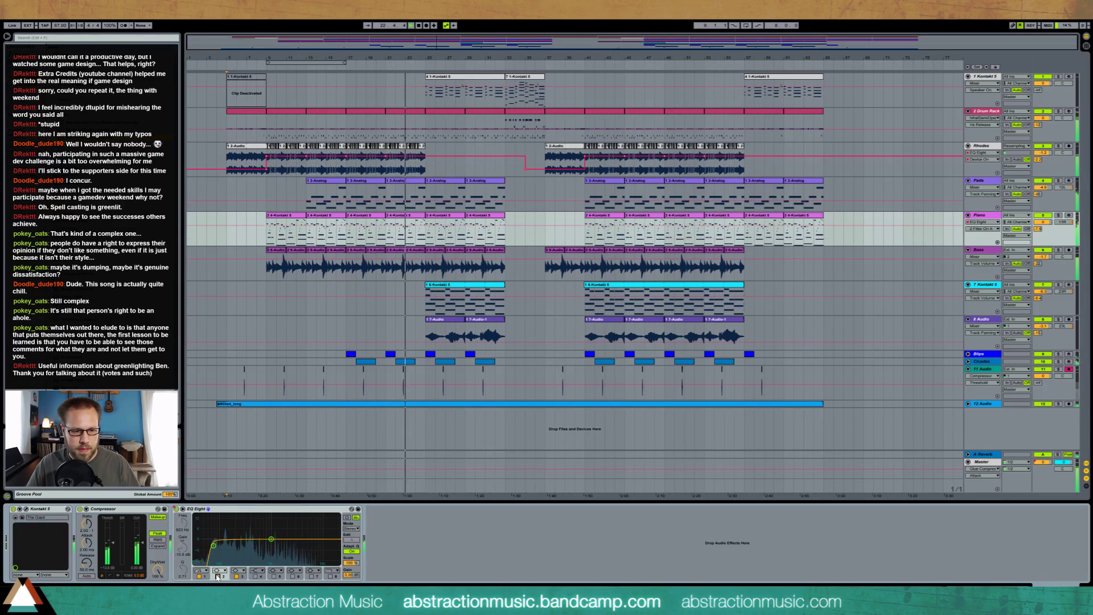
click(217, 576)
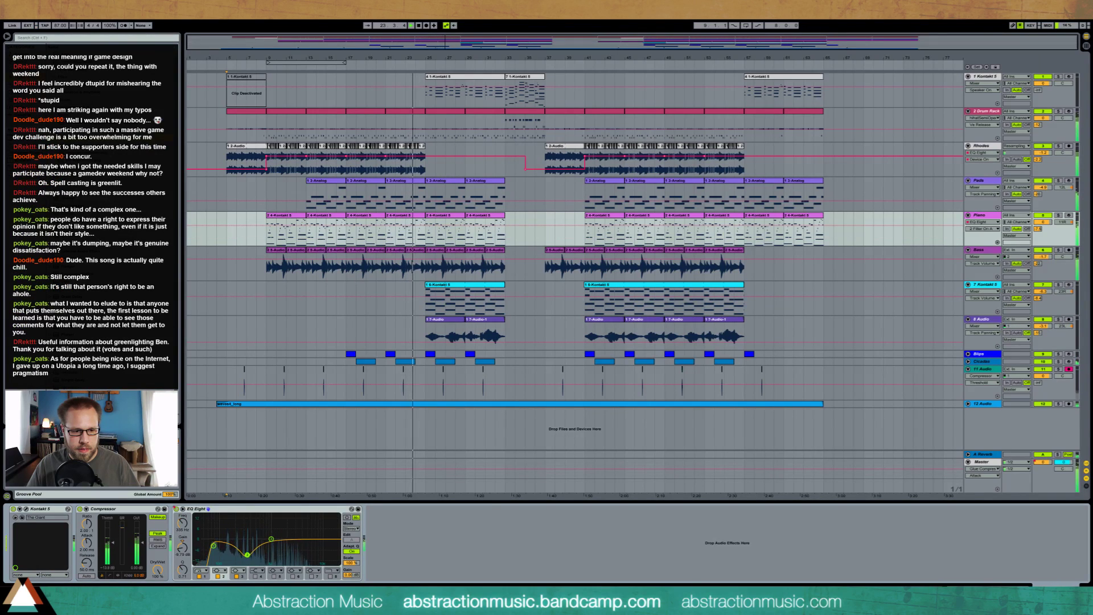
drag(247, 555, 288, 539)
key(space)
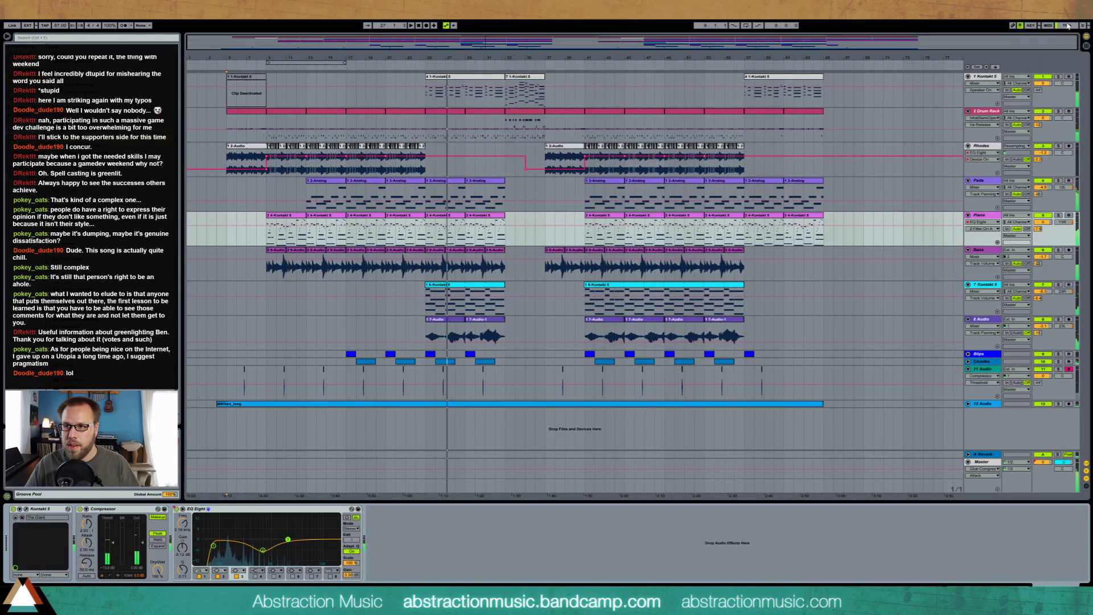
- Mute the 7 Kontakt track and play back the section of its first clip without it
click(975, 286)
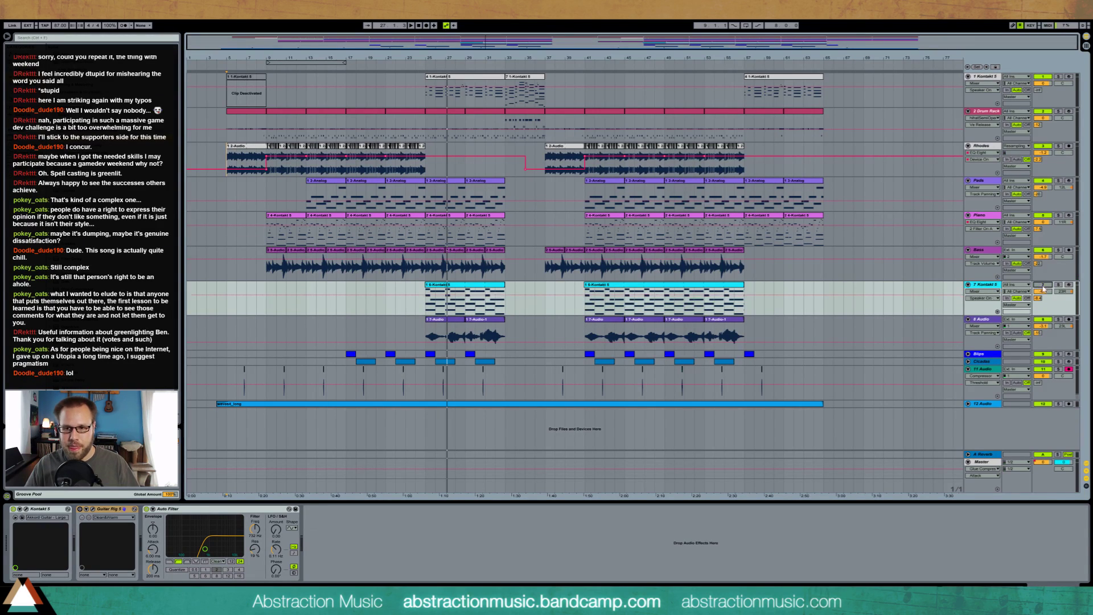
click(414, 293)
key(space)
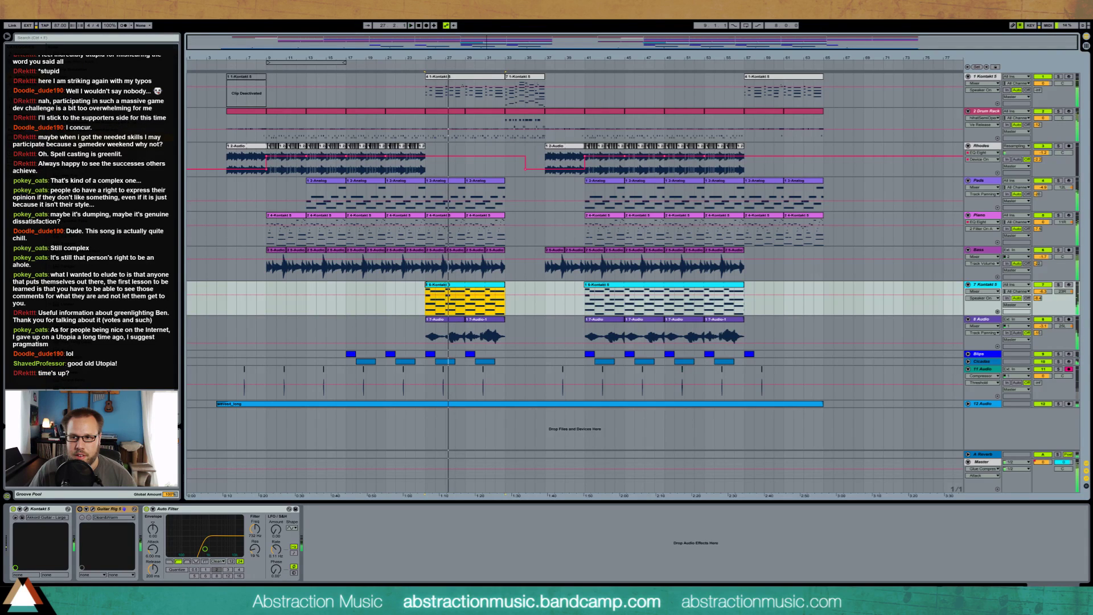
click(430, 306)
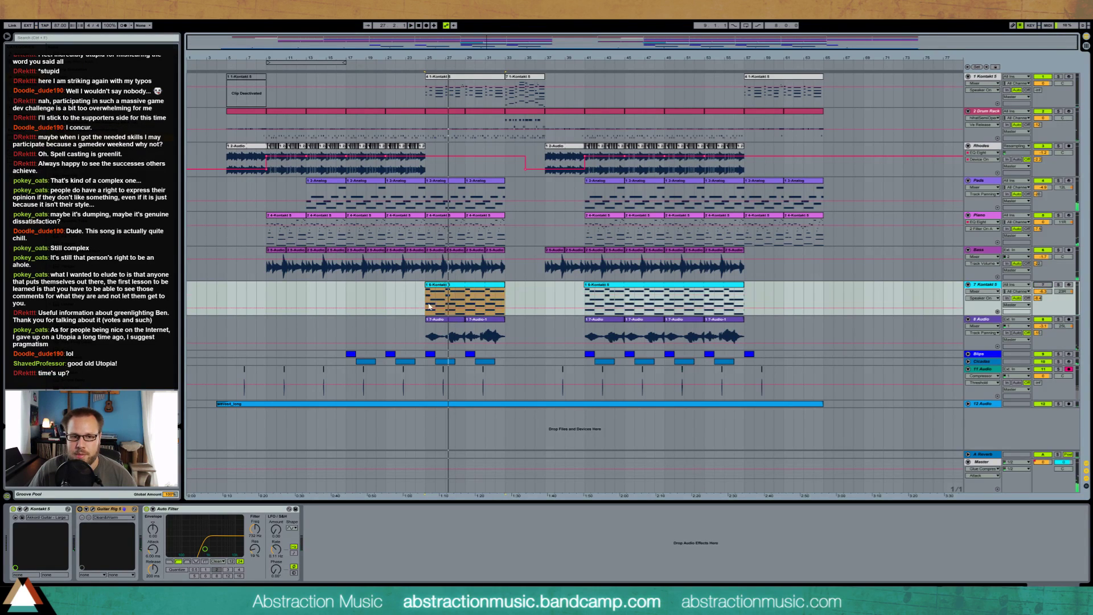
click(423, 300)
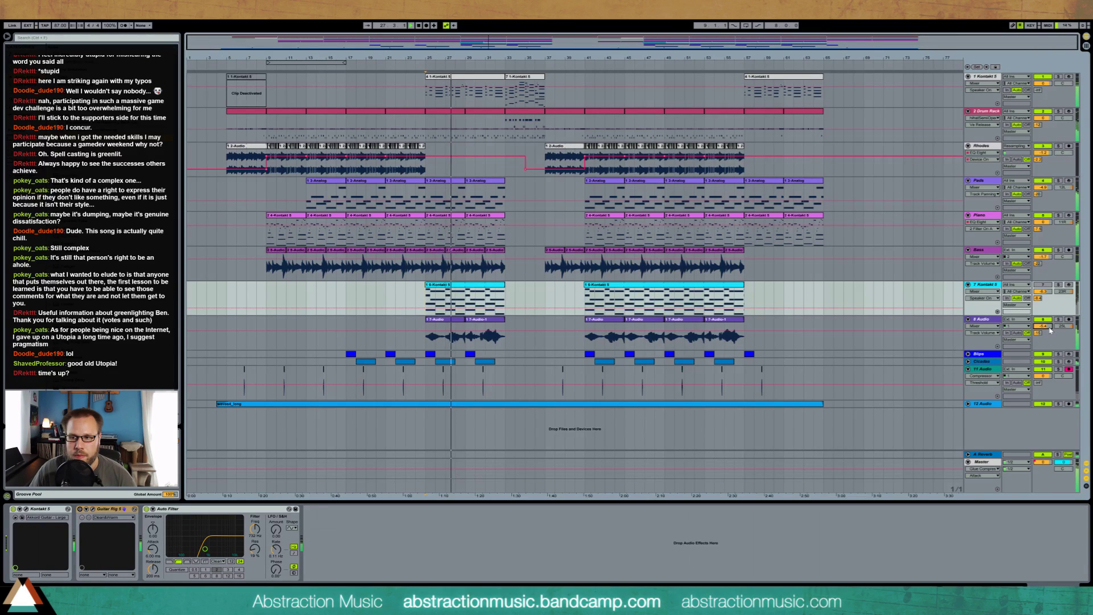
- Lower the volume of the 8 Audio track, and unfold the track just below Blips and lower its volume too
drag(1043, 326, 1043, 341)
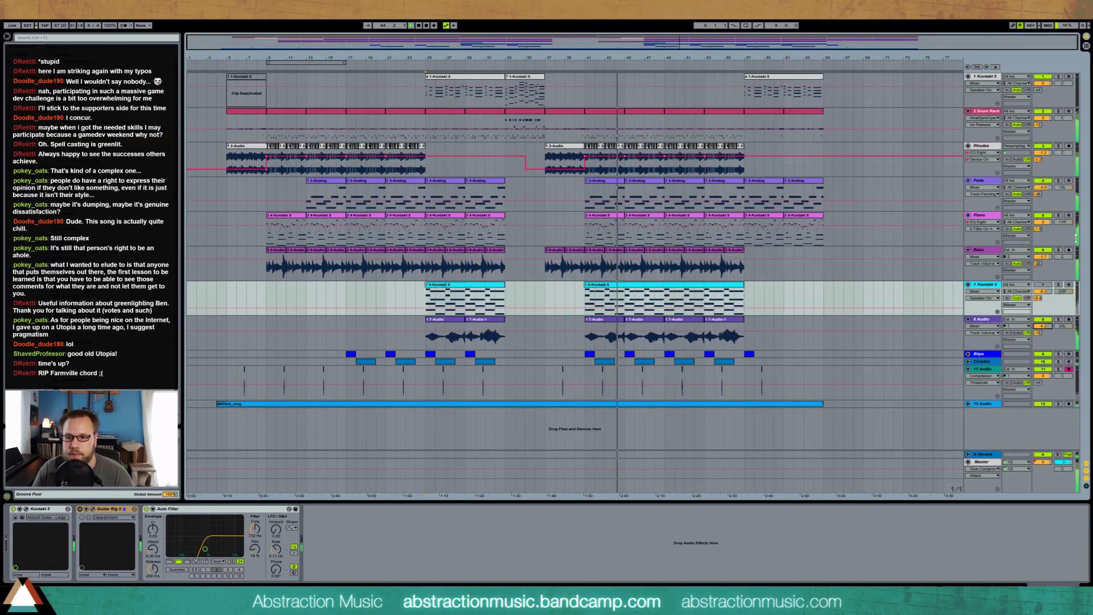
click(968, 361)
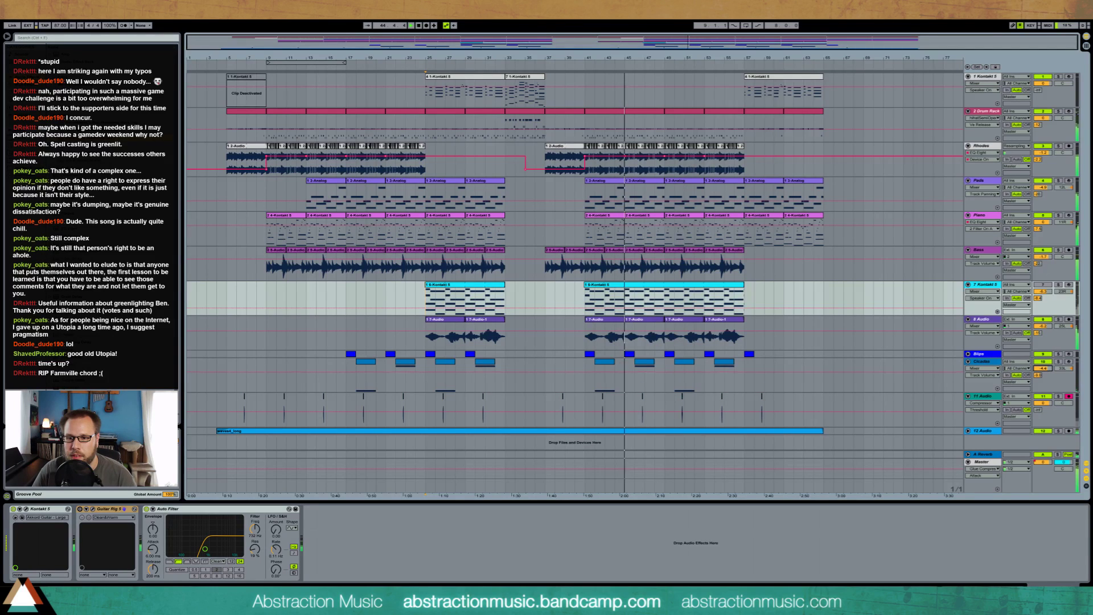
drag(1045, 369, 1046, 377)
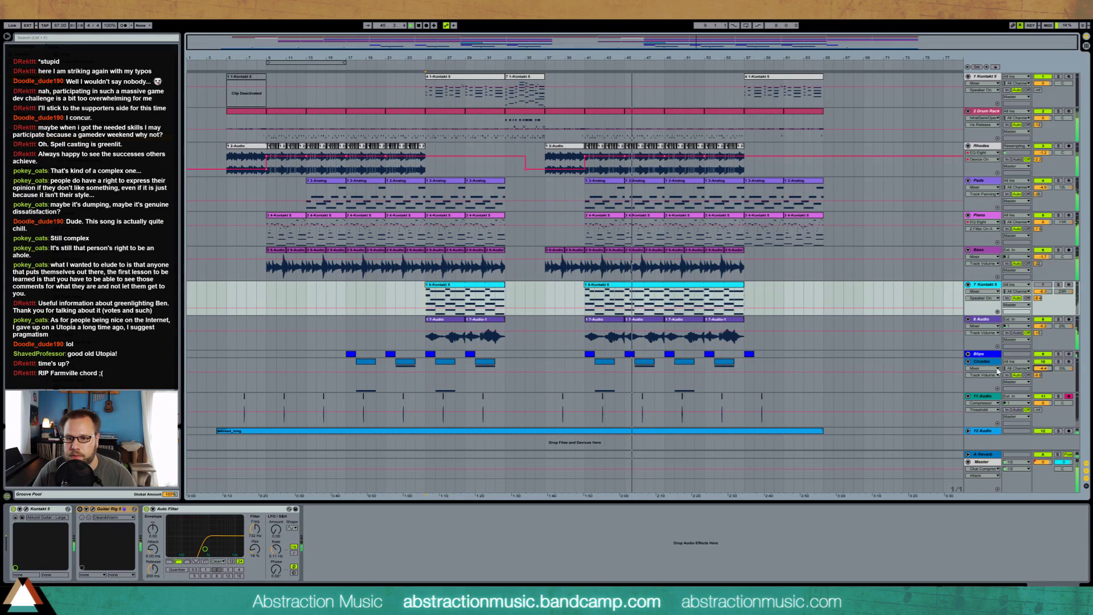
- Fold the track just below Blips, and unfold the Blips track briefly to check its mixer settings before folding it again
click(968, 361)
click(973, 354)
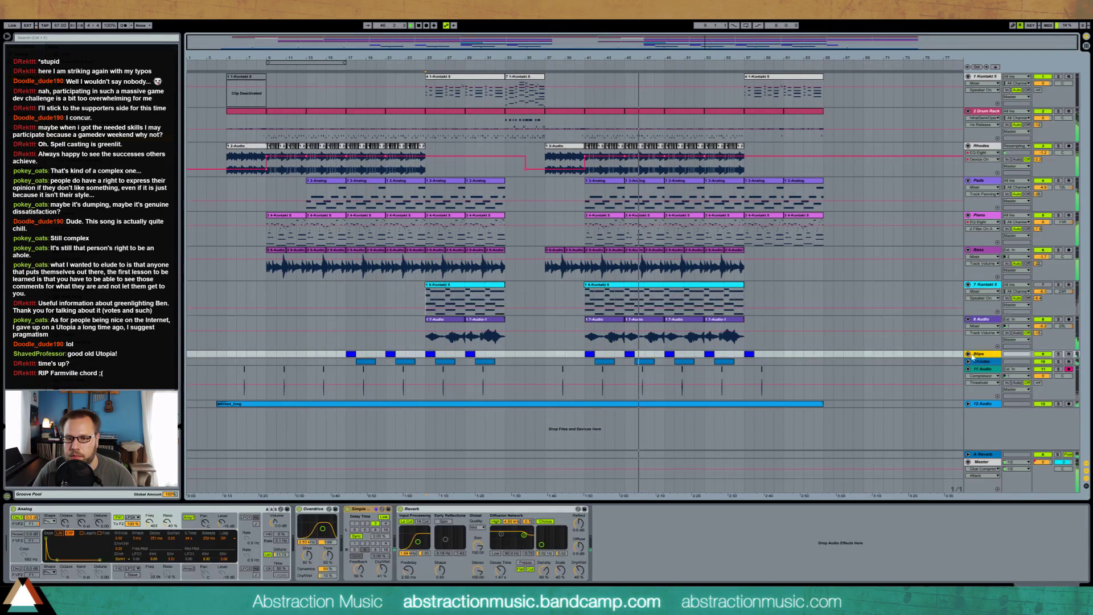
click(968, 354)
click(969, 356)
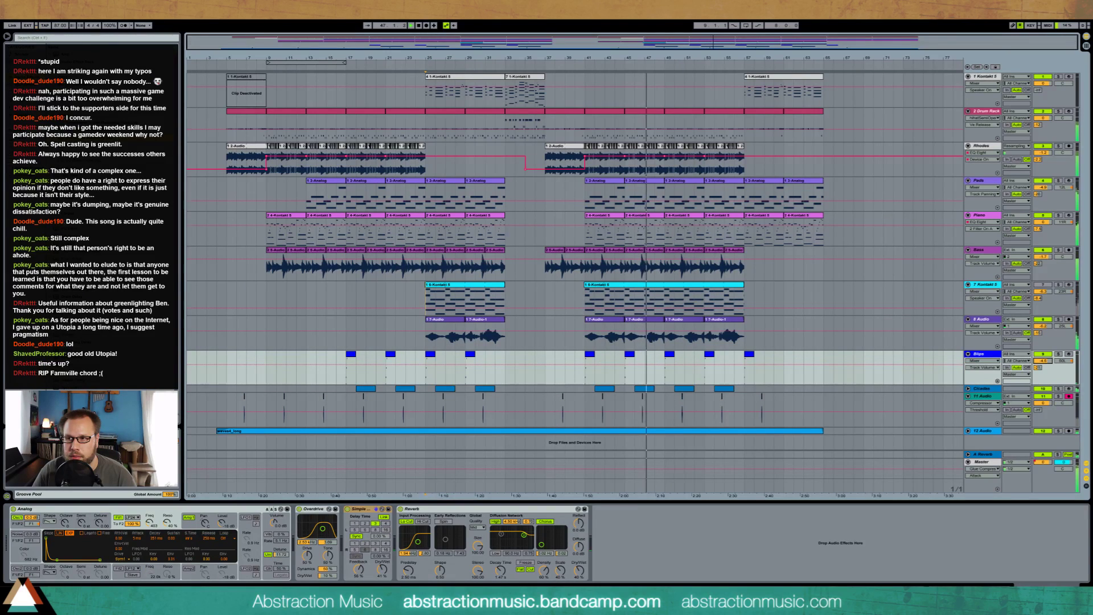
click(969, 354)
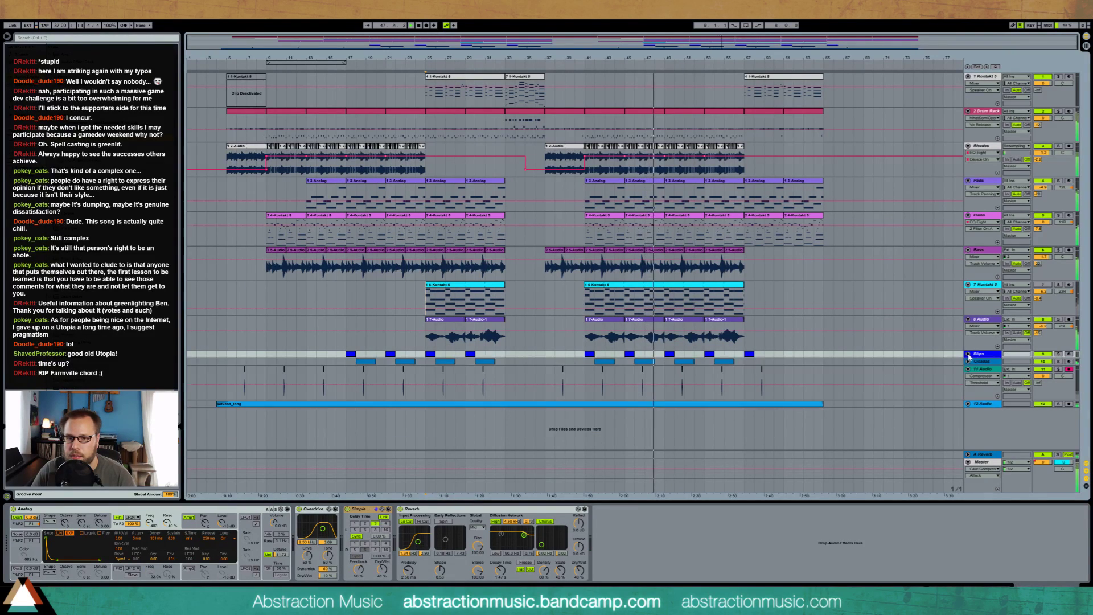
- Rename the 8 Audio track as Melodica
click(984, 320)
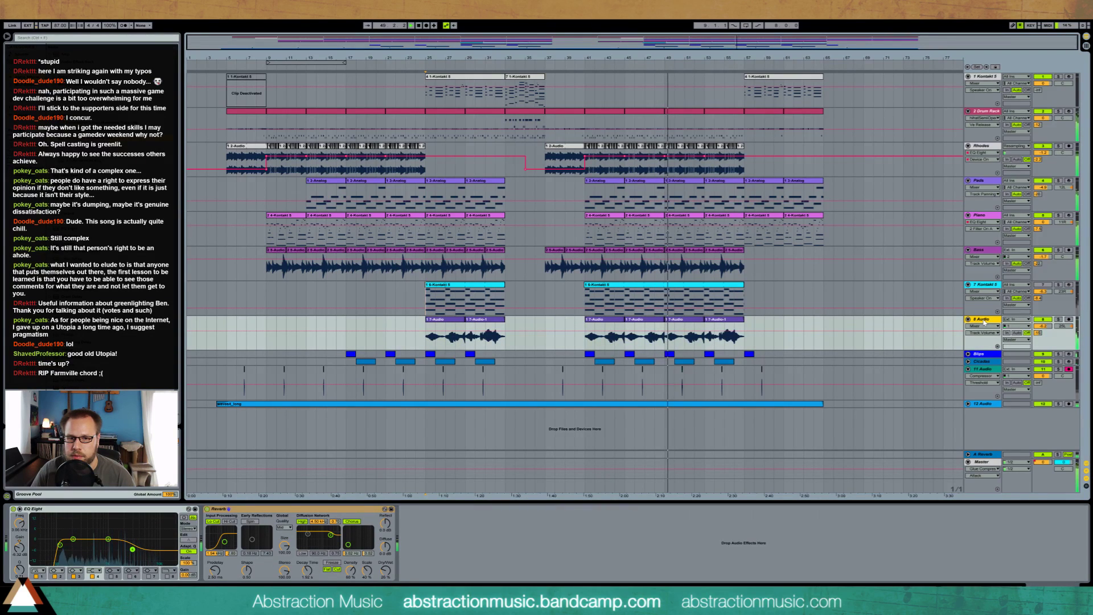
key(ctrl+r)
text(Melodica)
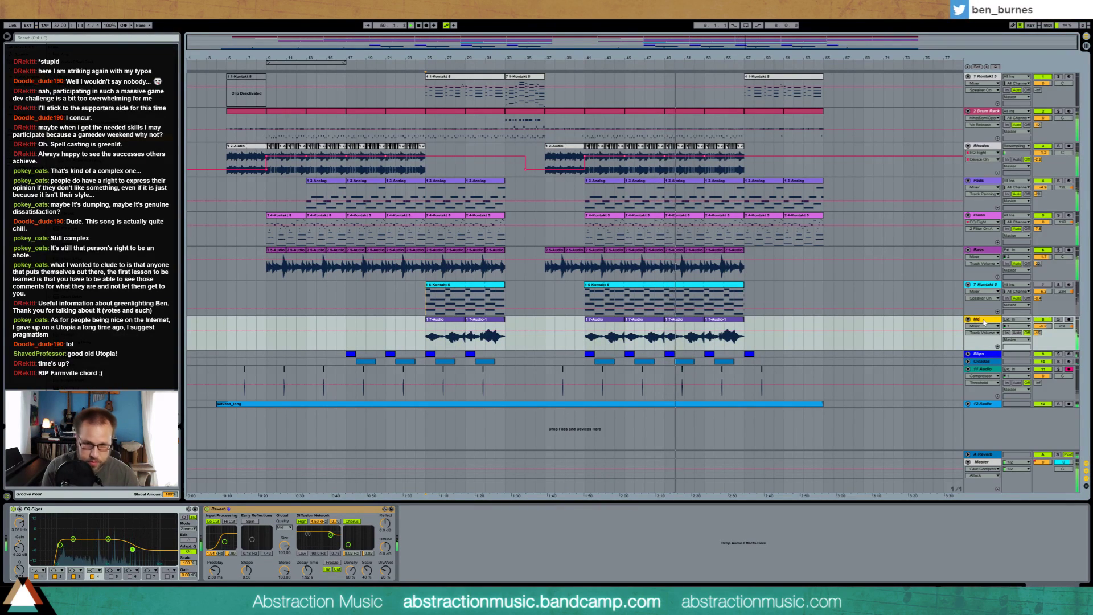
key(Return)
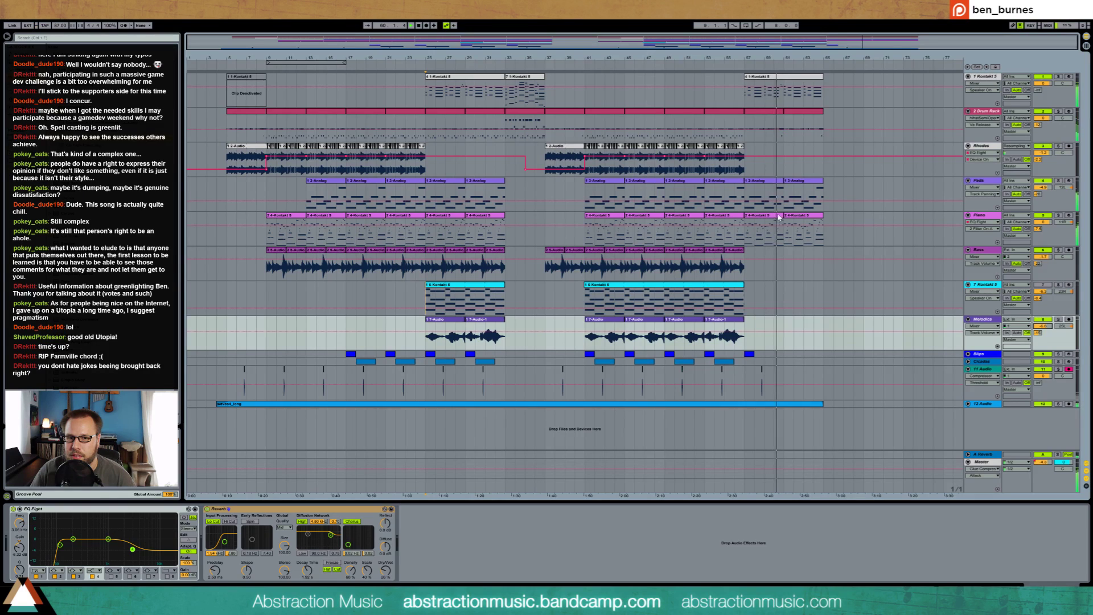
- Examine the notes of the second-to-last Piano clip, return to the track's devices, and place the playback start at bar 4
double_click(763, 230)
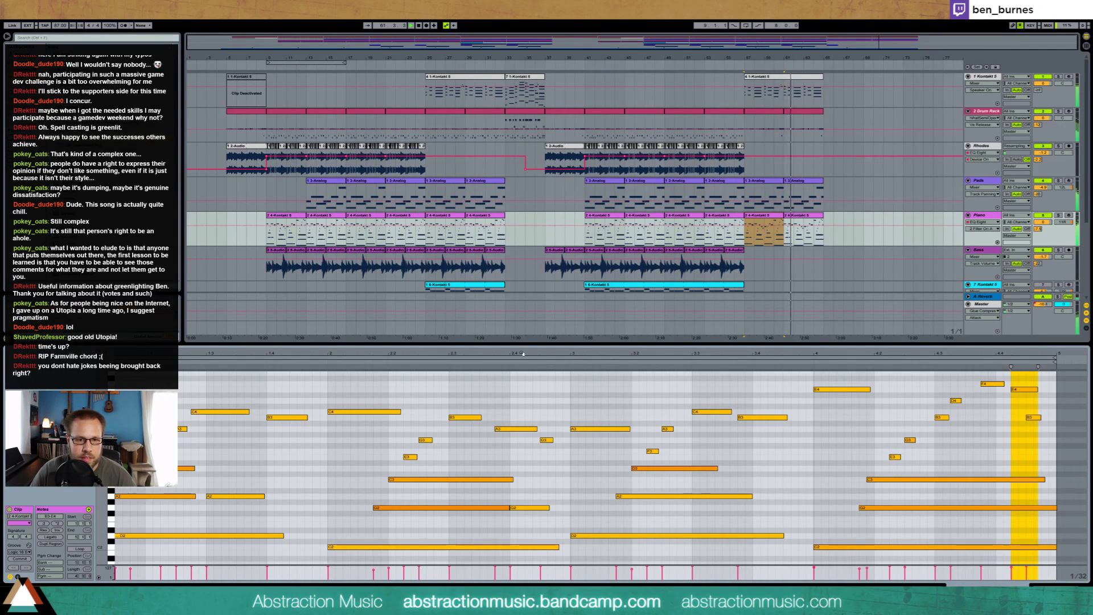
scroll(272, 392, down, 1)
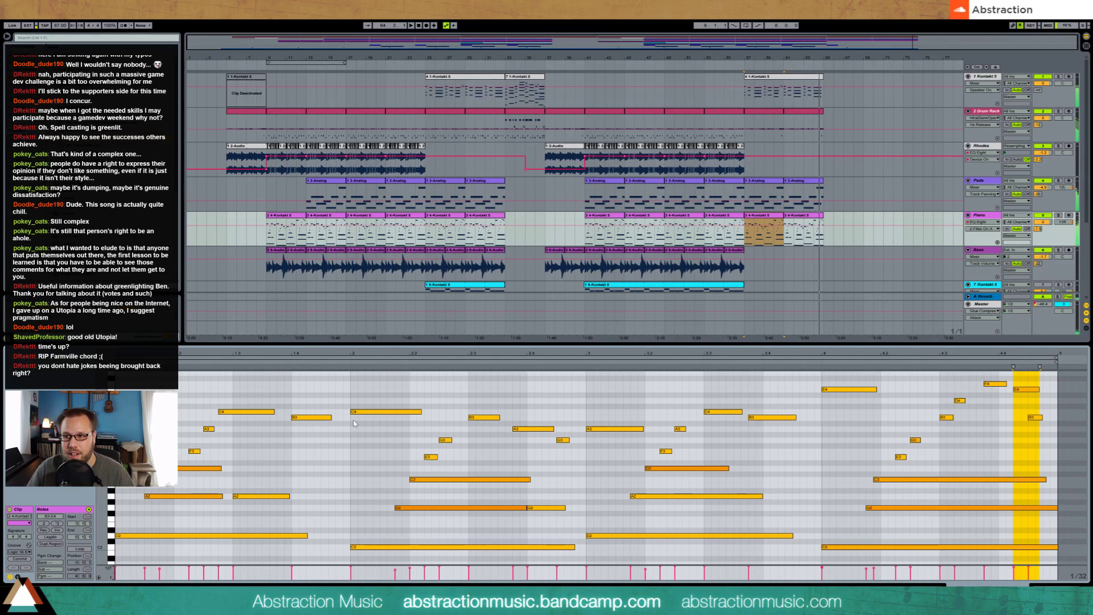
key(shift+Tab)
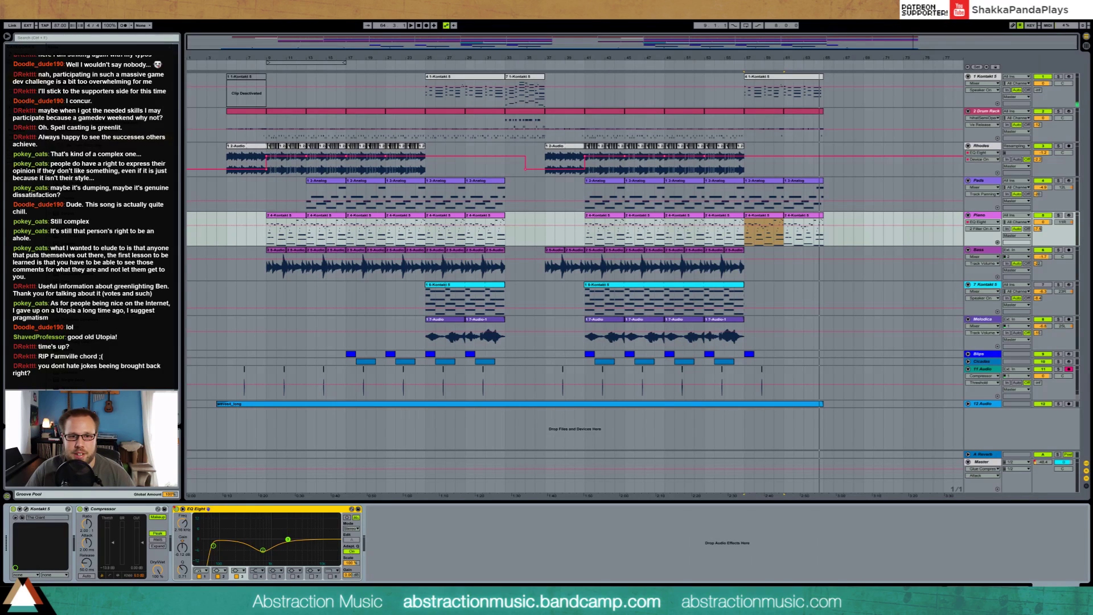
click(217, 217)
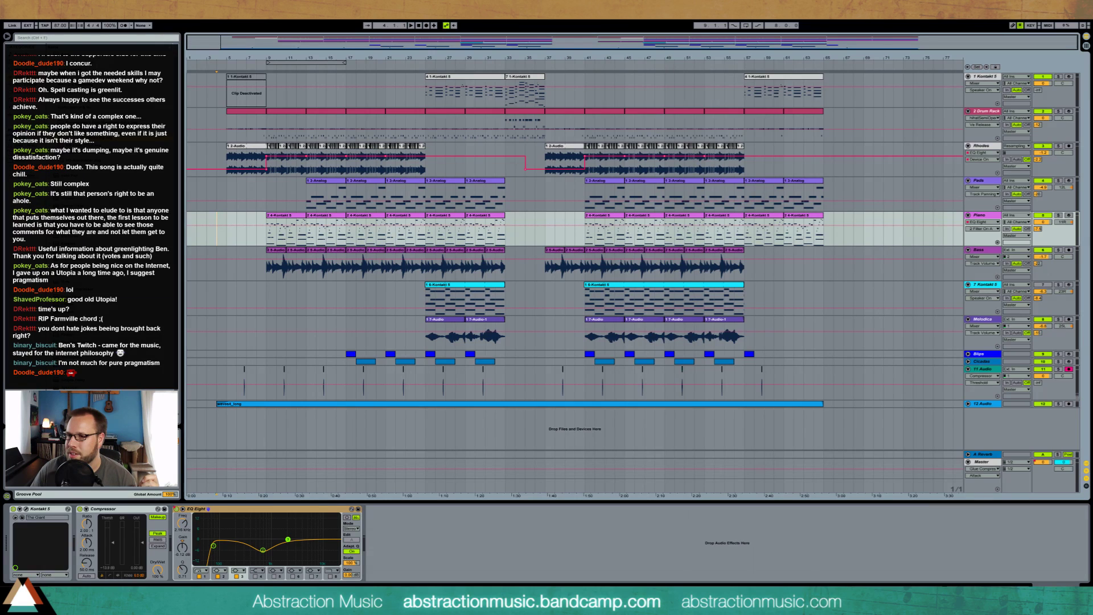
- Bring up the Twitch channel page in the web browser, widen its window to view the stream, and dismiss it
key(super+shift+Left)
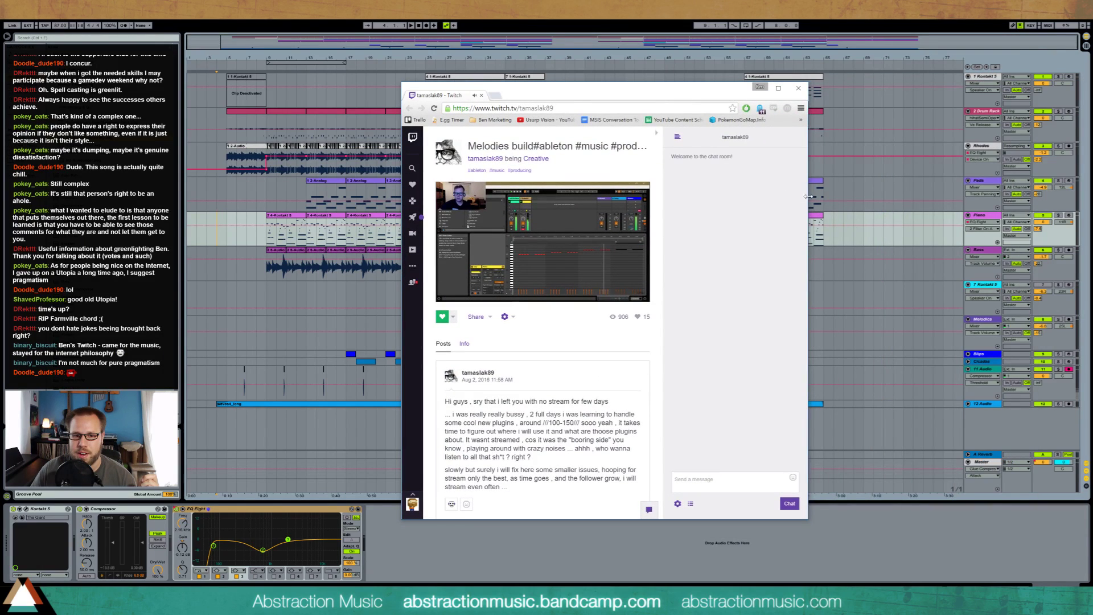
drag(808, 196, 1037, 197)
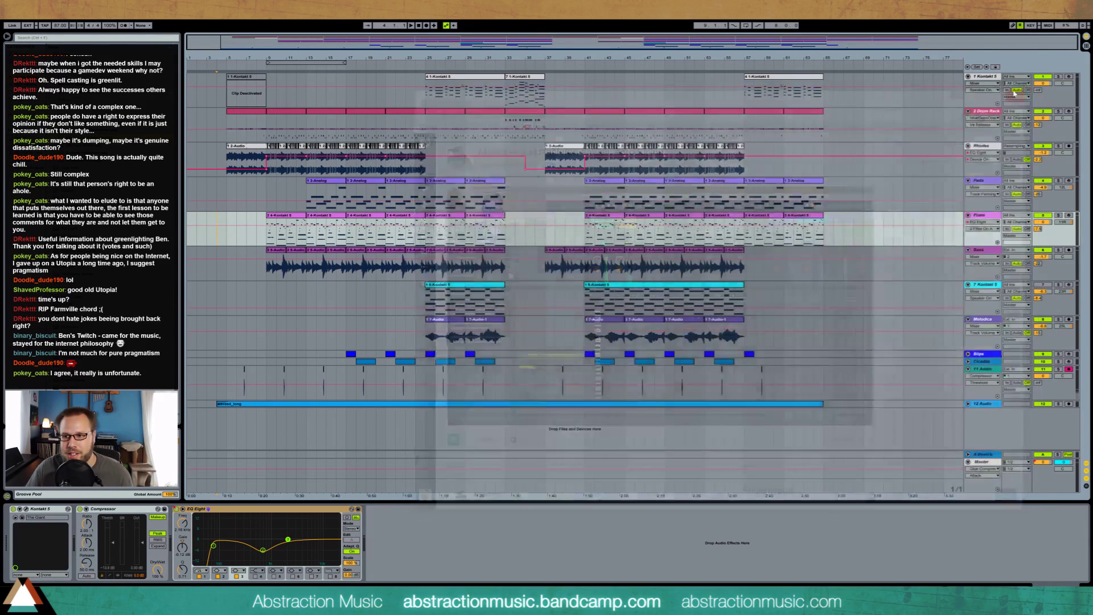
click(1026, 87)
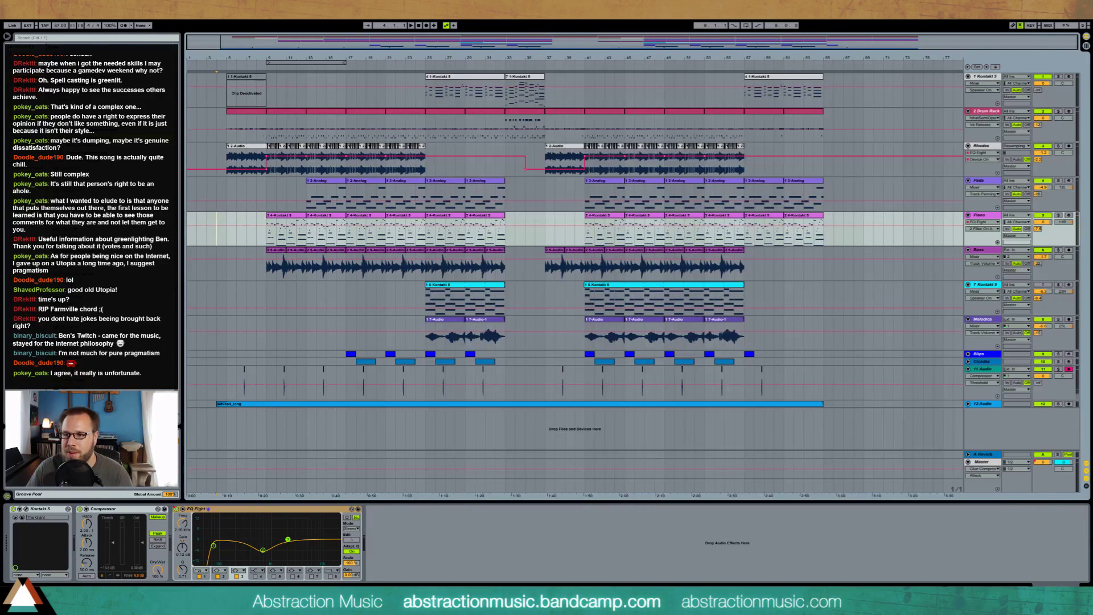